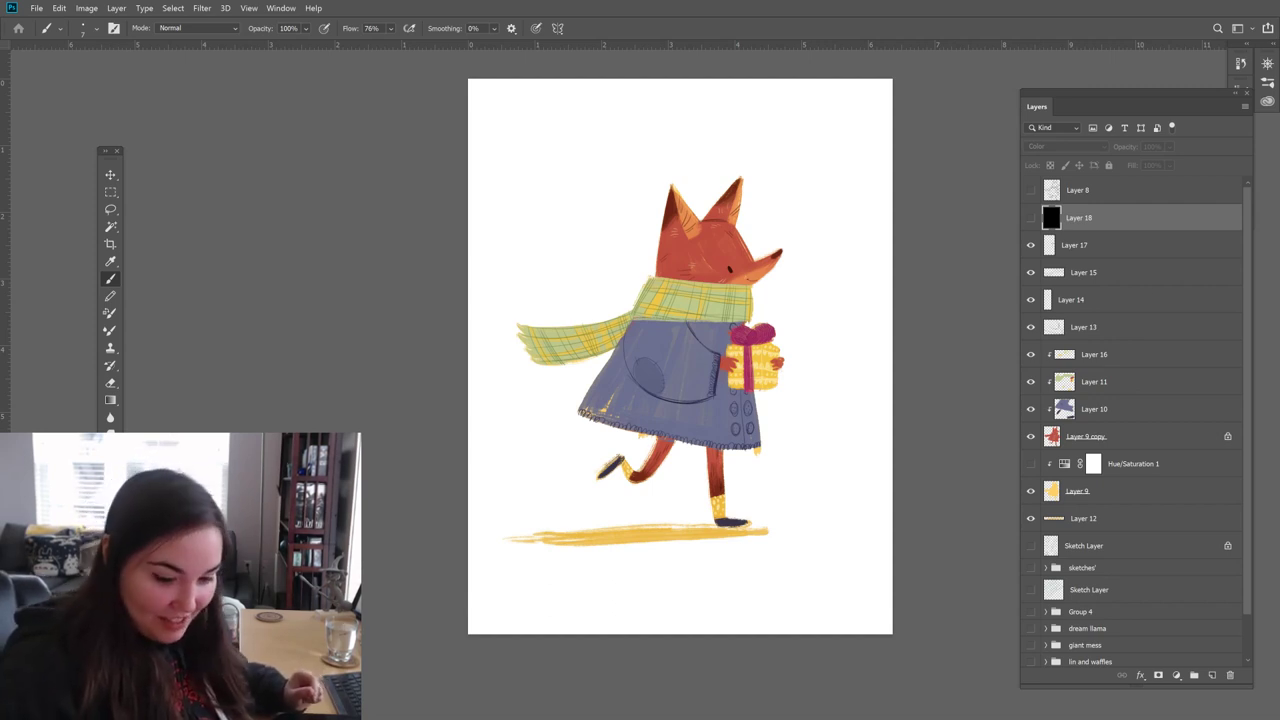
# Step: Select the fox's Layers 17 through 12 and group them as Group 5
pyautogui.click(1132, 310)
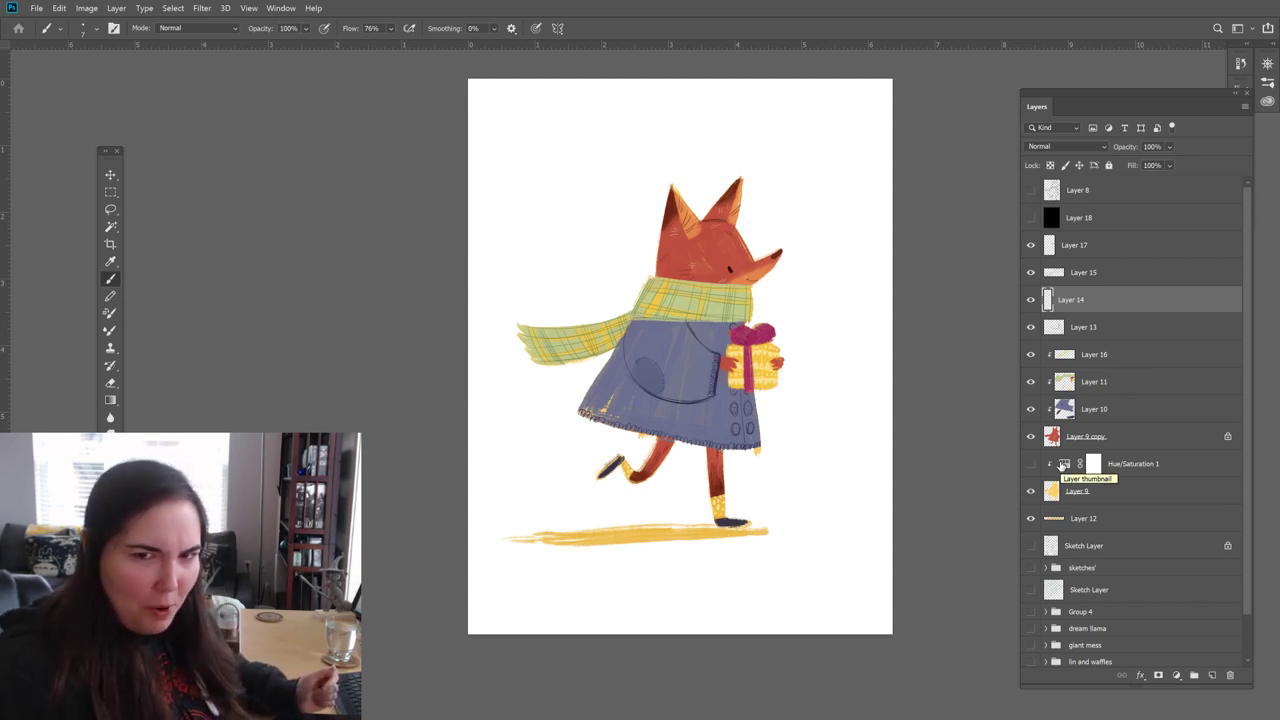
pyautogui.click(1103, 462)
pyautogui.click(1110, 330)
pyautogui.click(1104, 358)
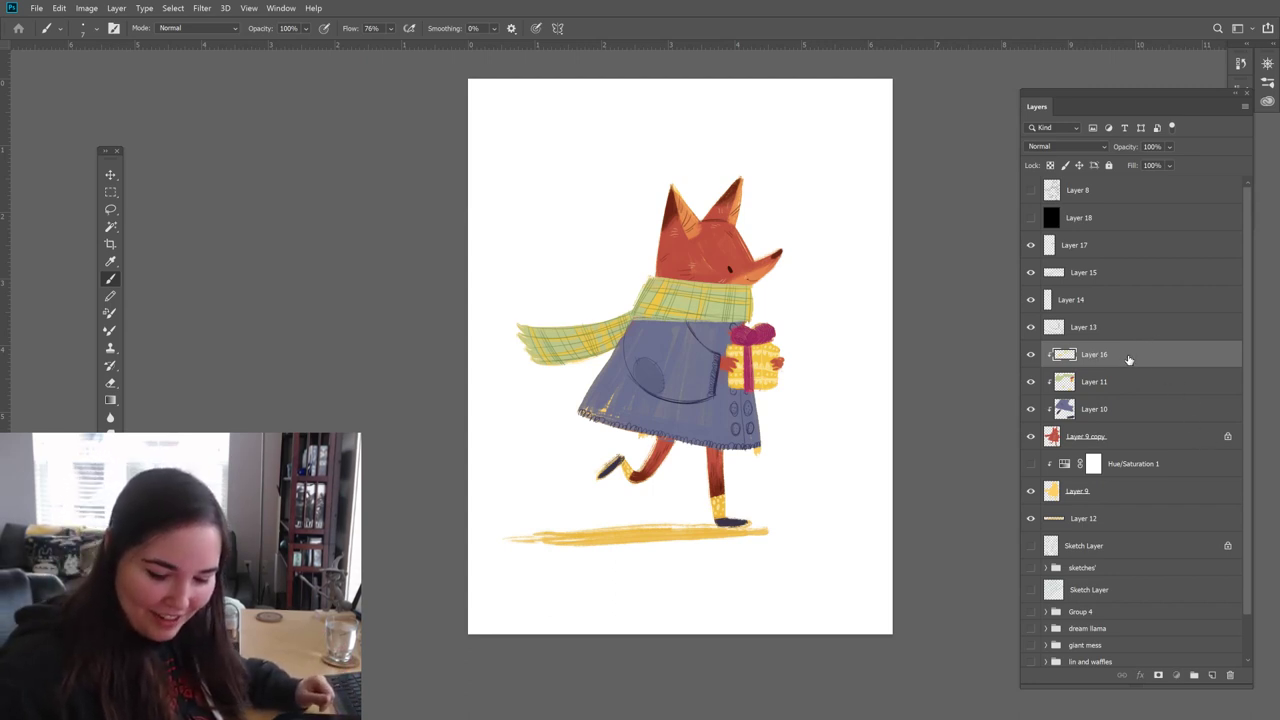
pyautogui.click(1097, 325)
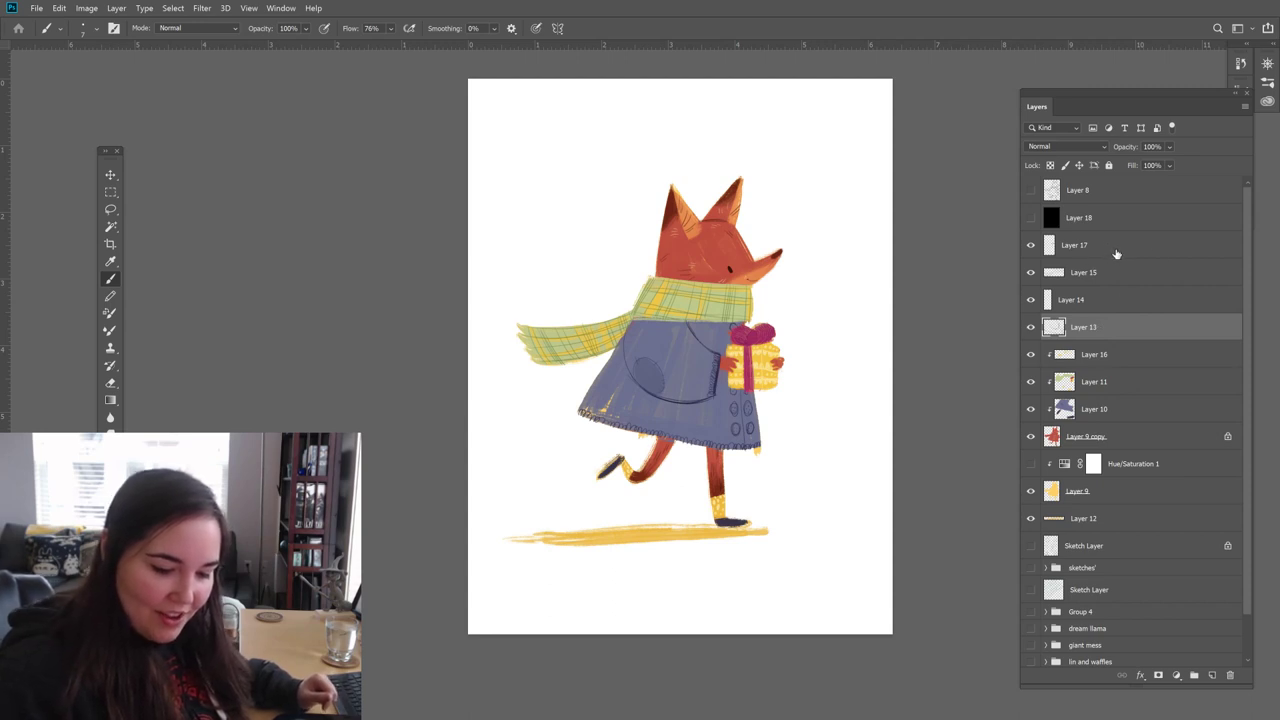
pyautogui.click(1168, 250)
pyautogui.moveTo(1249, 250); pyautogui.dragTo(1233, 267)
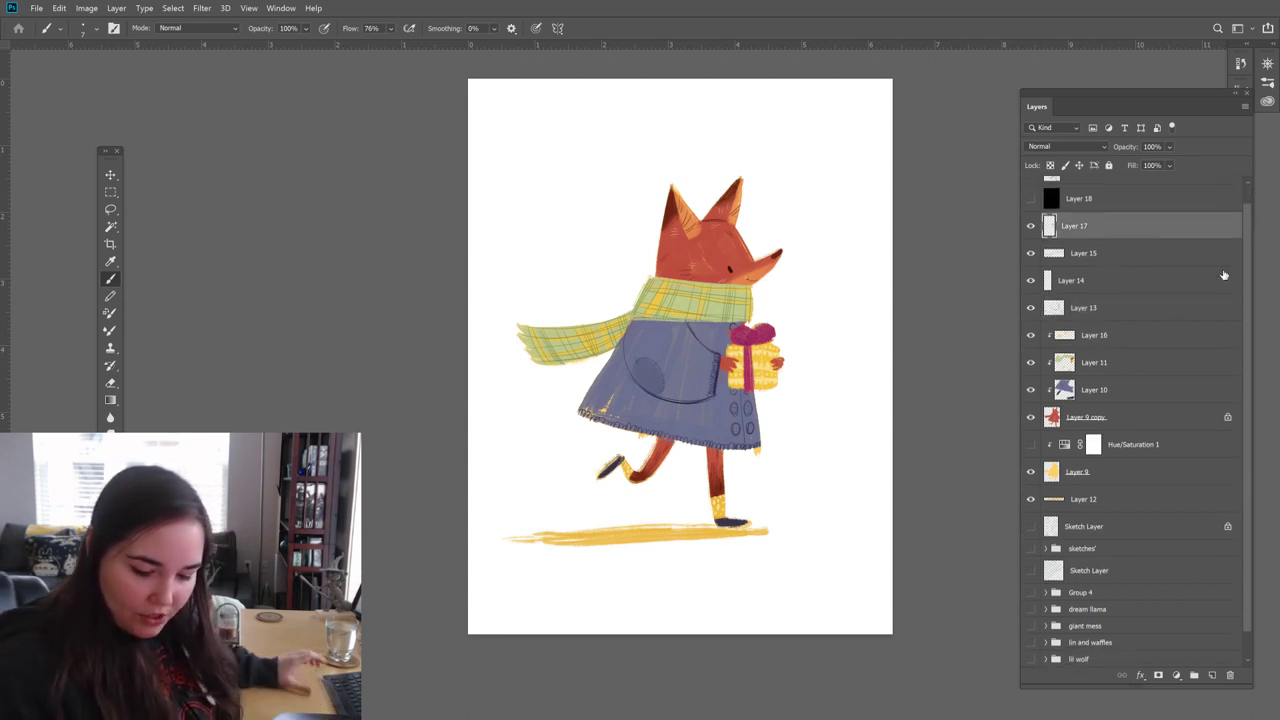
pyautogui.keyDown('shift'); pyautogui.click(1124, 497); pyautogui.keyUp('shift')
pyautogui.hotkey('ctrl', 'g')
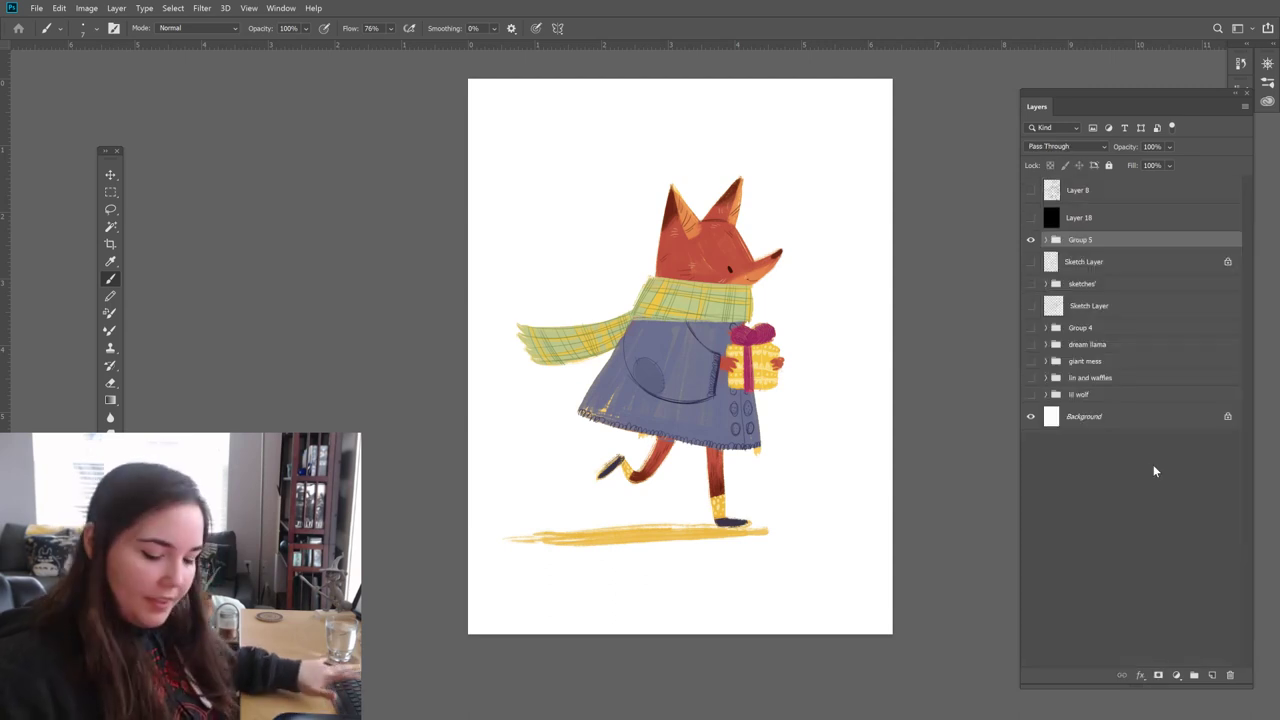
# Step: Hide Group 5 and show the Sketch Layer to compare, then restore both
pyautogui.click(1031, 240)
pyautogui.click(1031, 261)
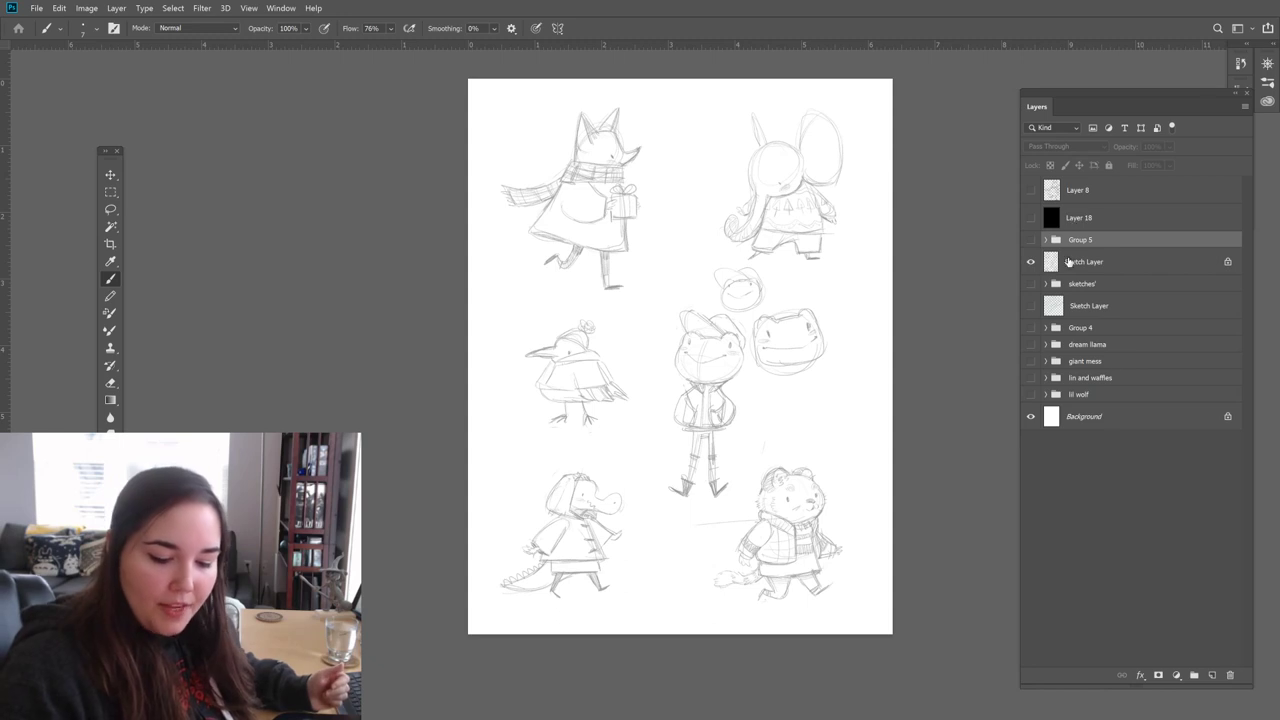
pyautogui.click(1031, 261)
pyautogui.click(1031, 240)
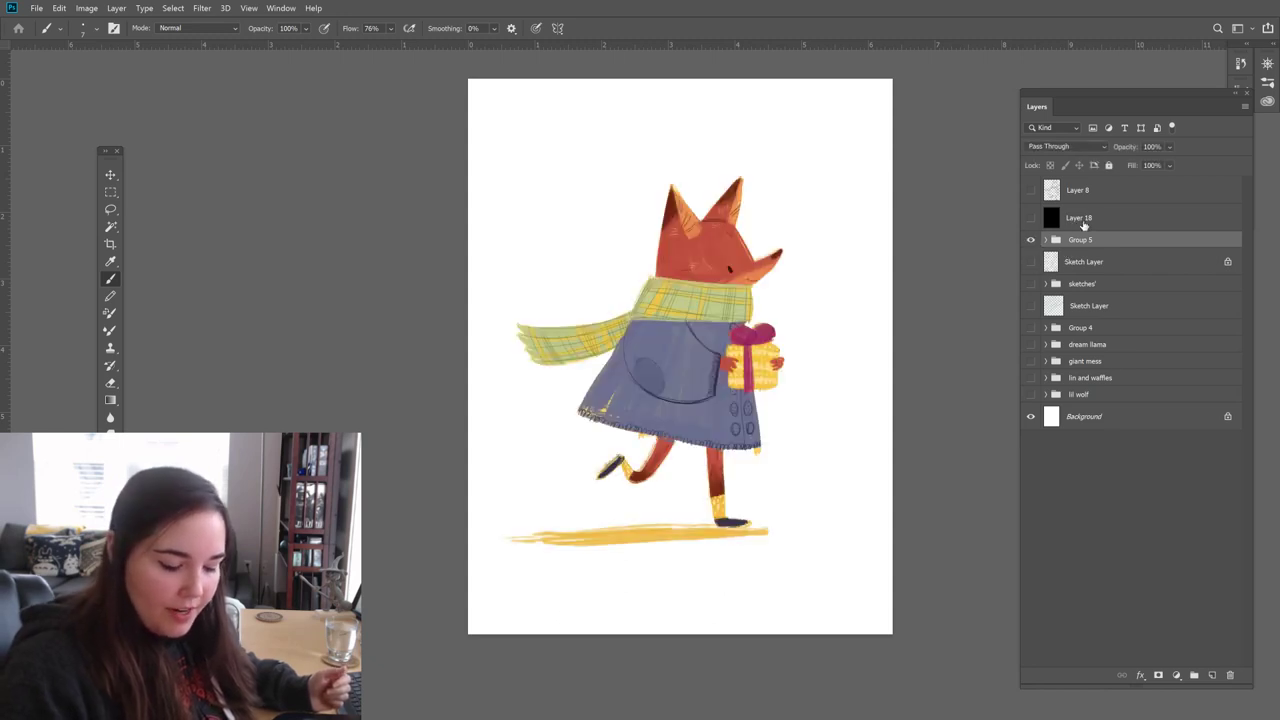
# Step: Expand Group 5 and turn Layer 9 copy's visibility off and on to check its colours
pyautogui.click(1047, 241)
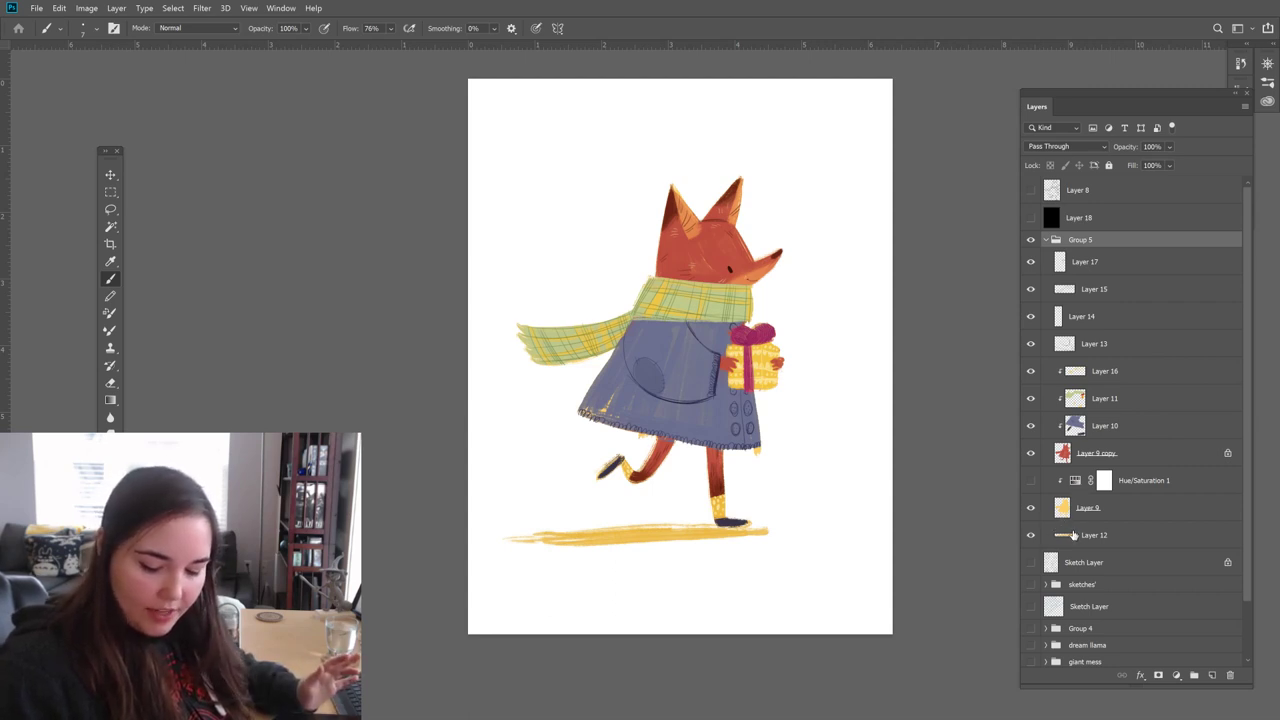
pyautogui.click(1031, 454)
pyautogui.click(1031, 454)
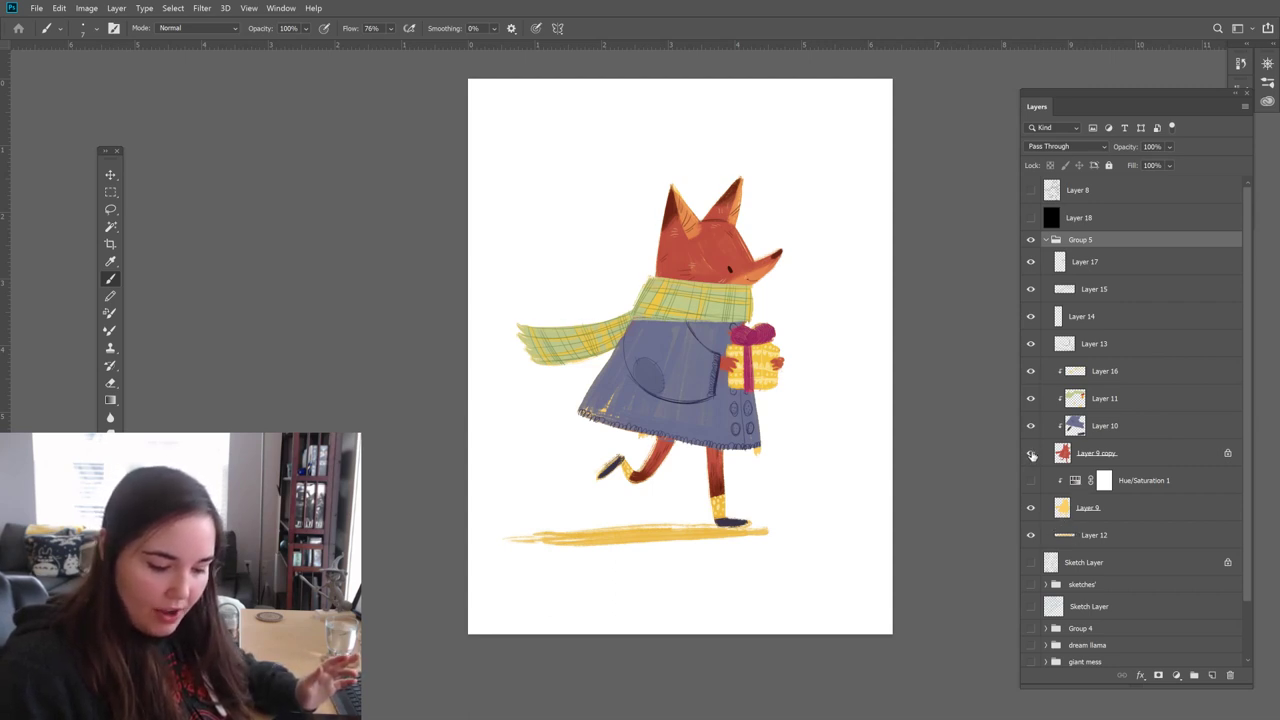
pyautogui.click(1031, 454)
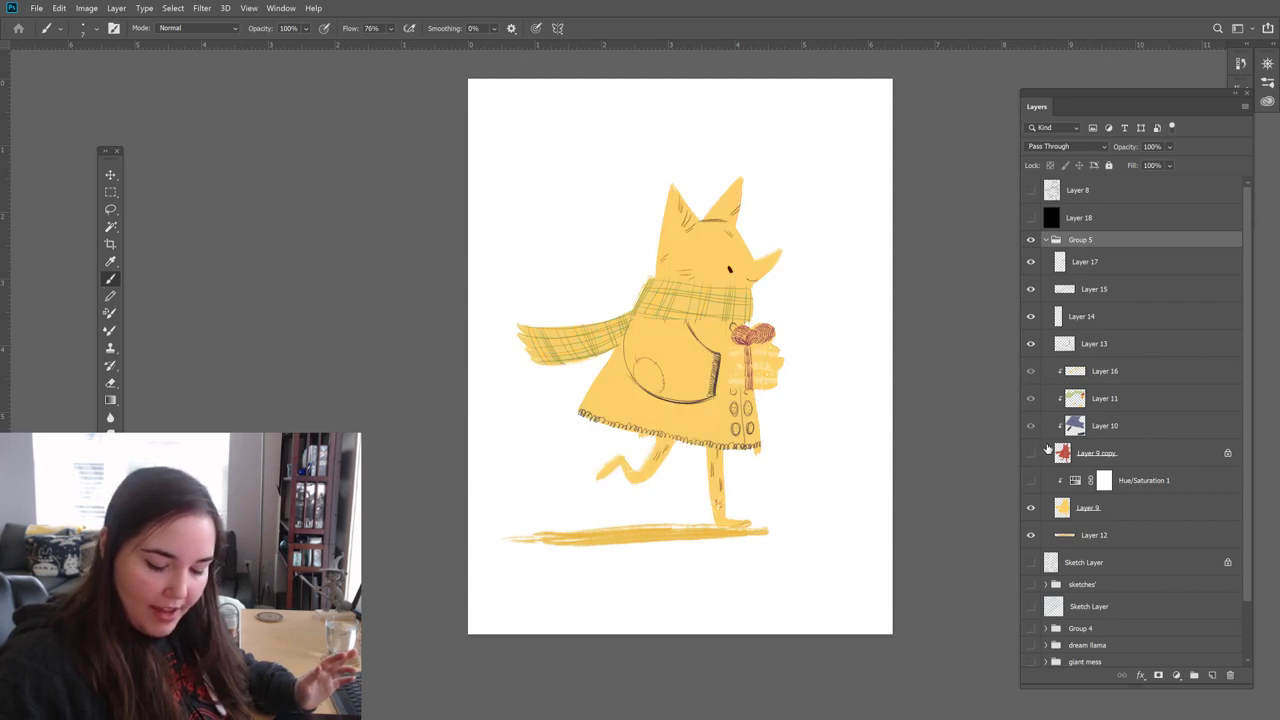
pyautogui.click(1031, 455)
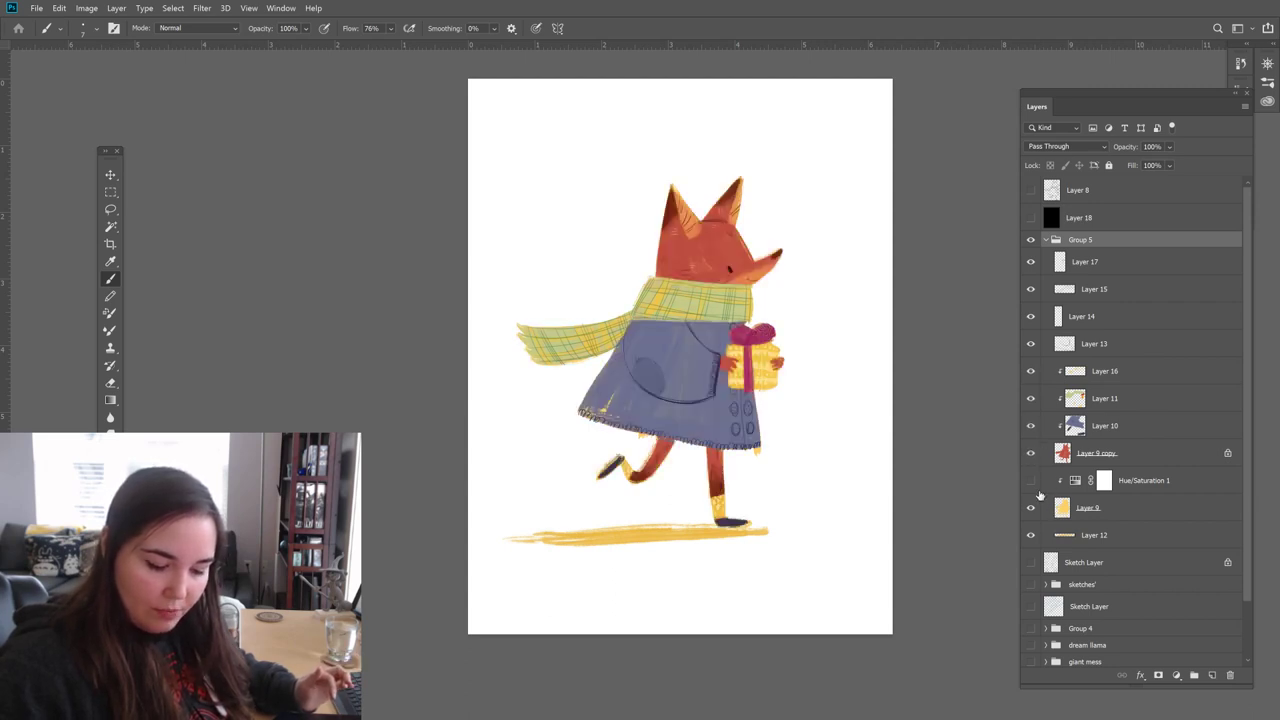
pyautogui.click(1266, 85)
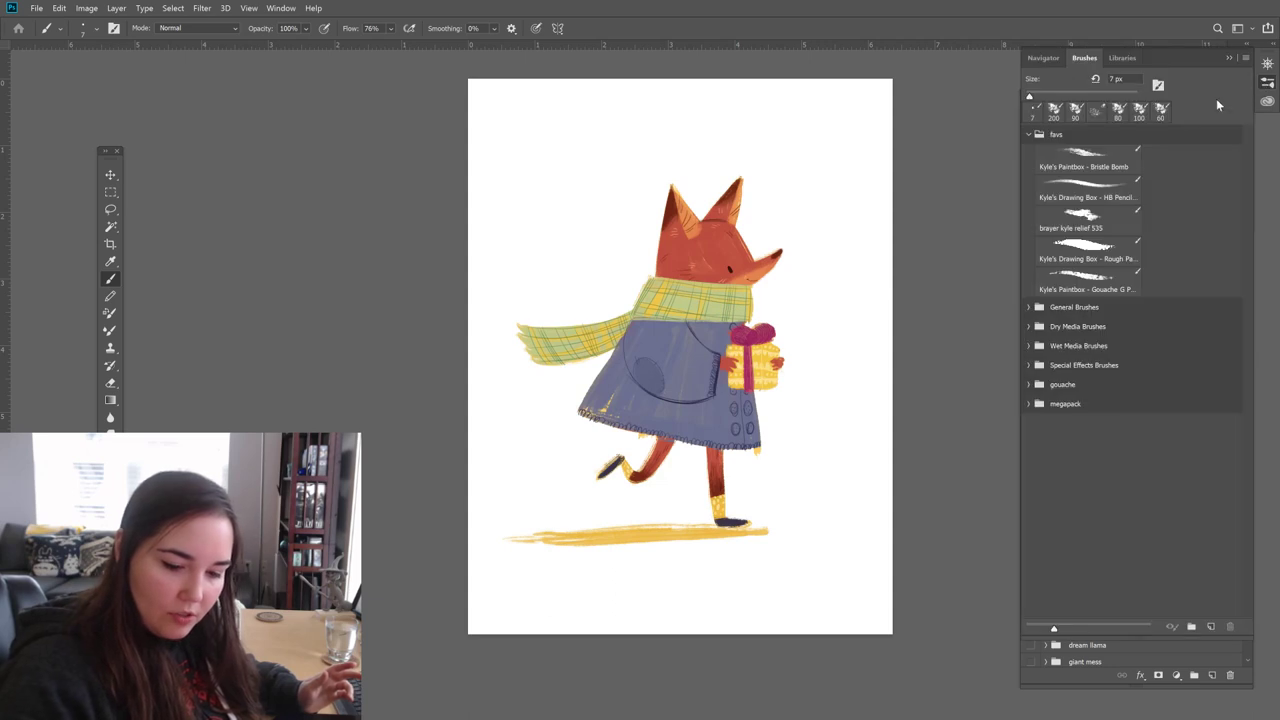
# Step: Switch to a different brush preset at 100% flow, then toggle Layer 9 copy off and on to compare its colouring
pyautogui.click(1137, 165)
pyautogui.click(1267, 87)
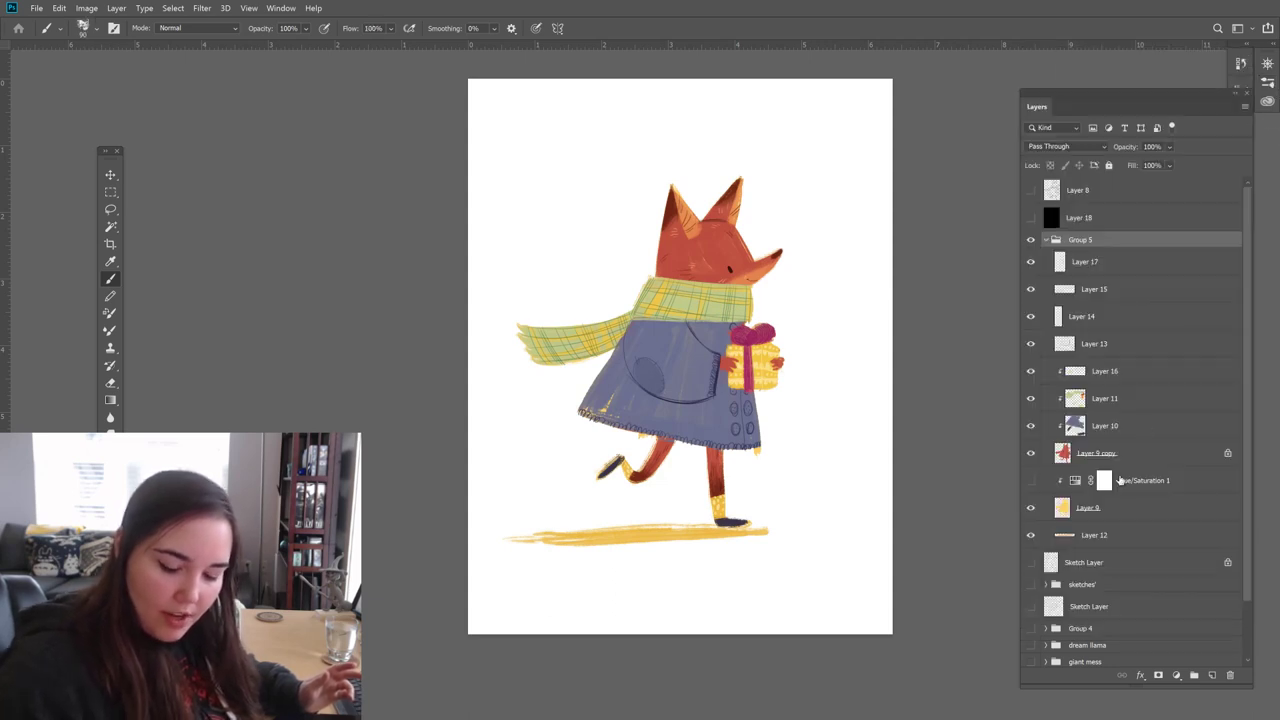
pyautogui.click(1068, 460)
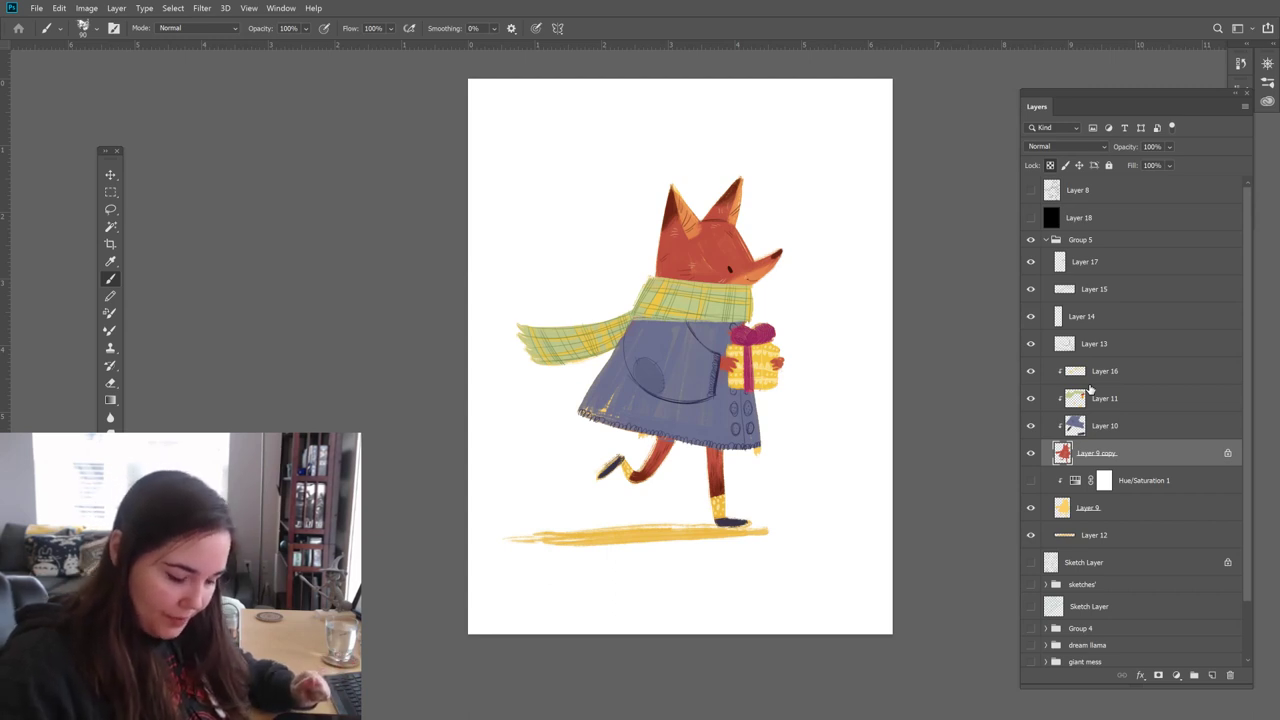
pyautogui.click(1066, 506)
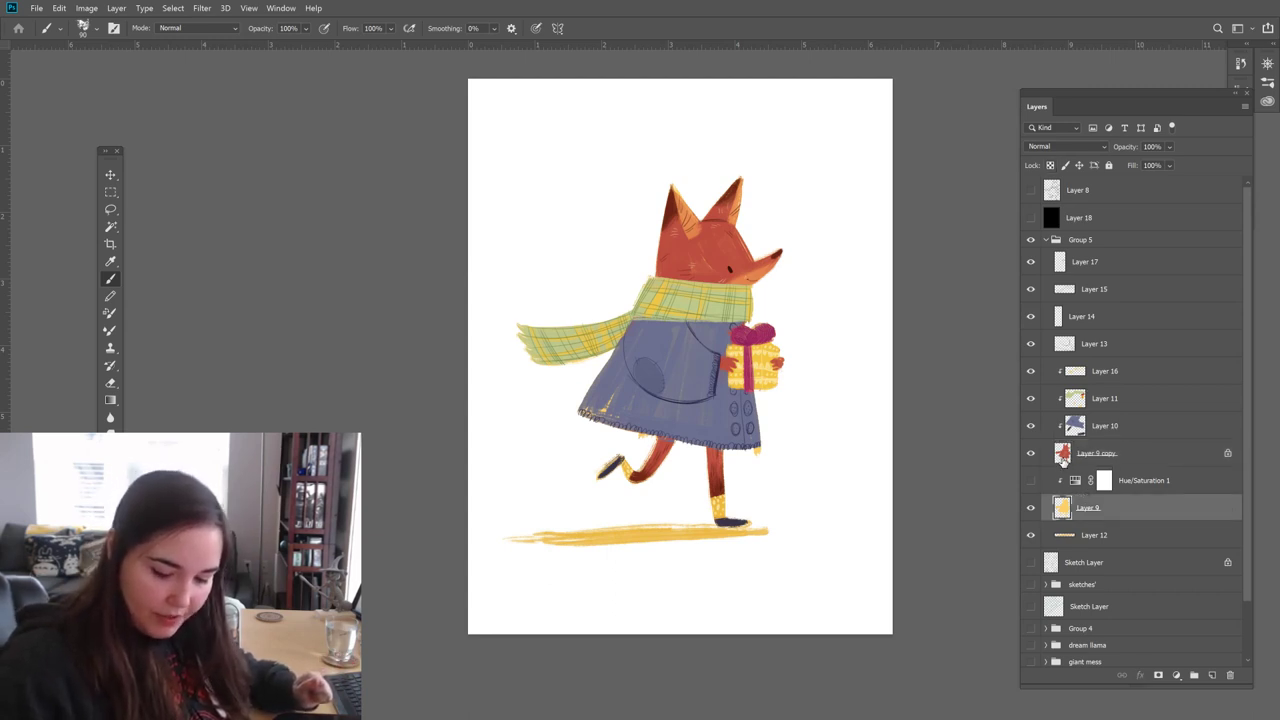
pyautogui.click(1063, 456)
pyautogui.click(1031, 454)
pyautogui.click(1031, 454)
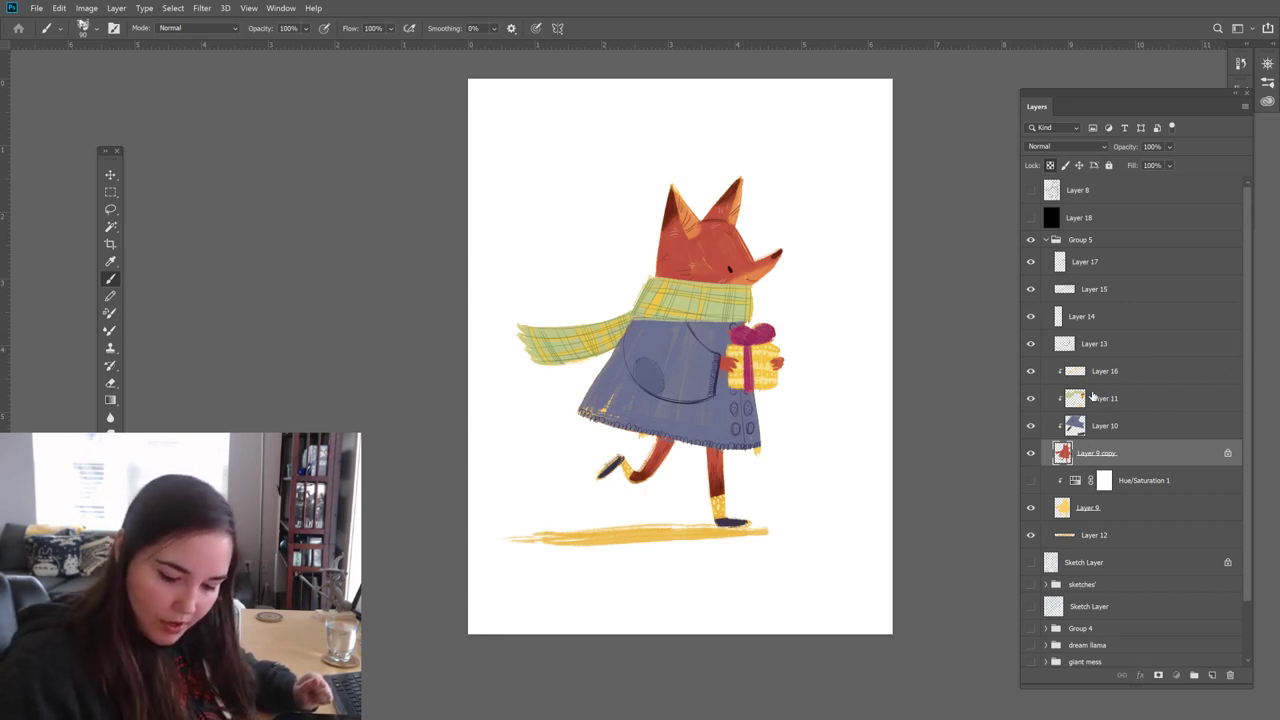
# Step: Toggle Layer 11 on and off to compare the scarf and gift colours
pyautogui.click(1100, 399)
pyautogui.click(1031, 399)
pyautogui.click(1032, 399)
pyautogui.click(1032, 399)
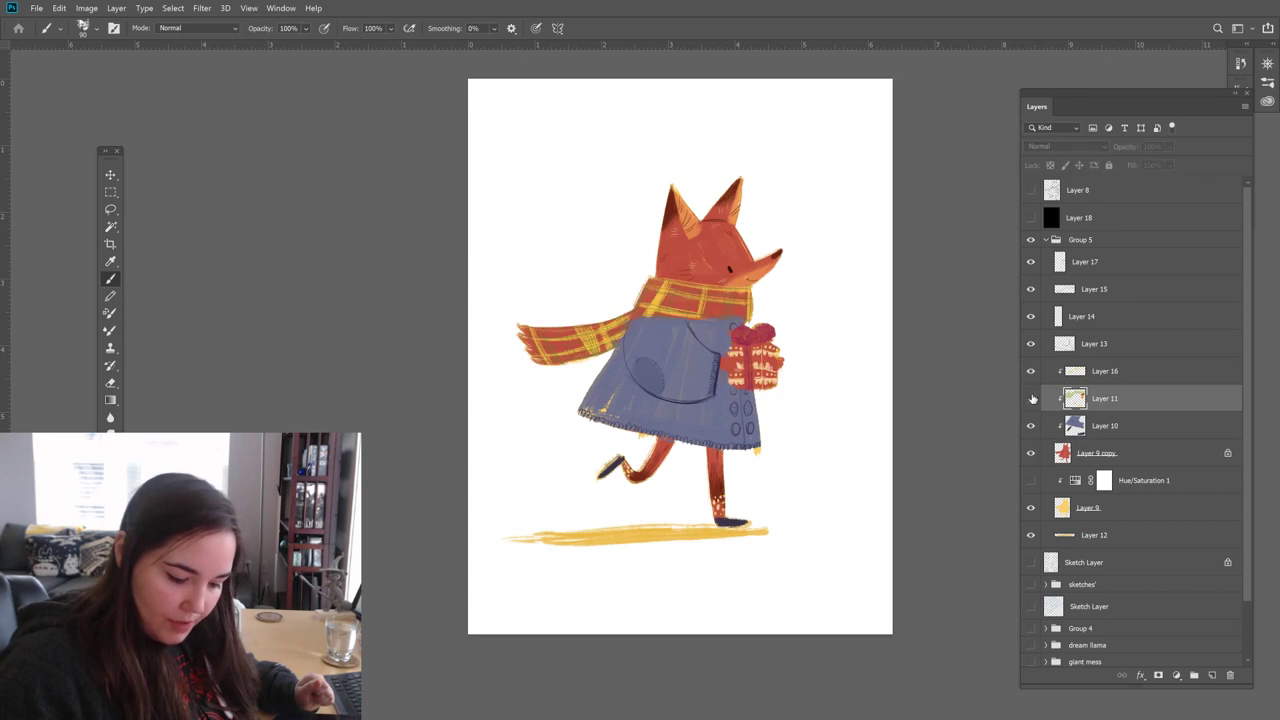
pyautogui.click(1032, 400)
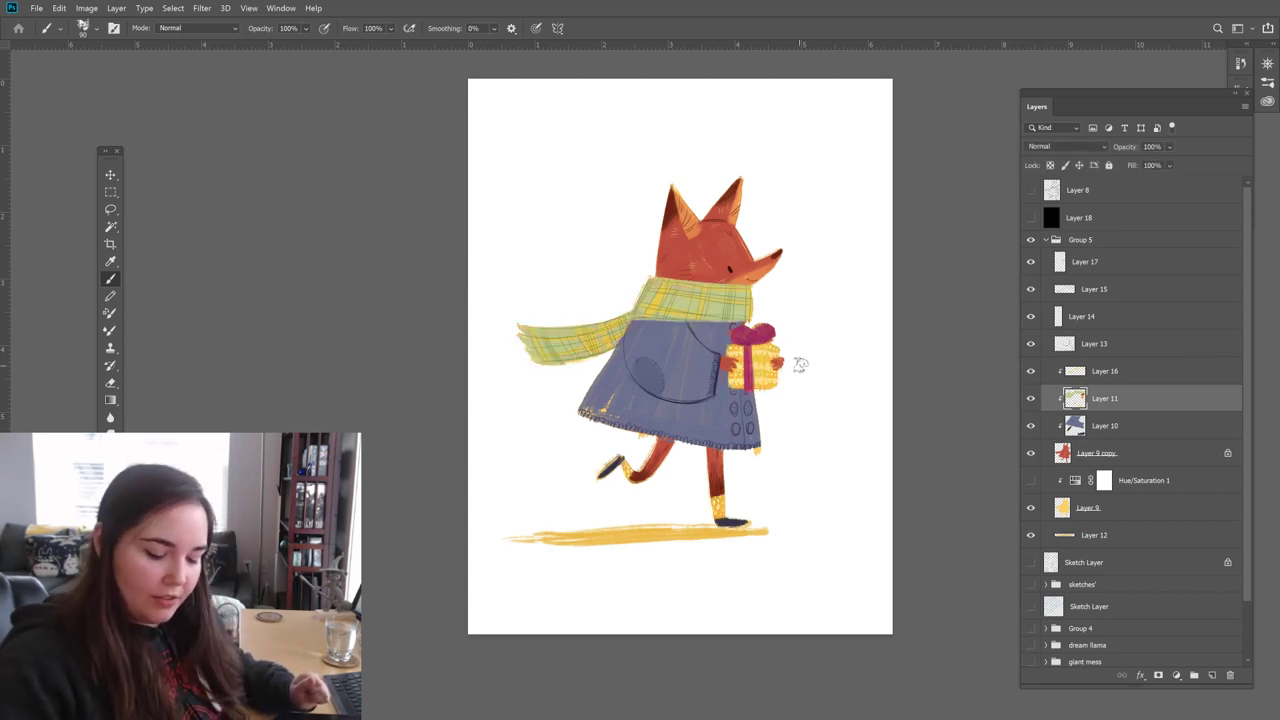
pyautogui.click(1031, 399)
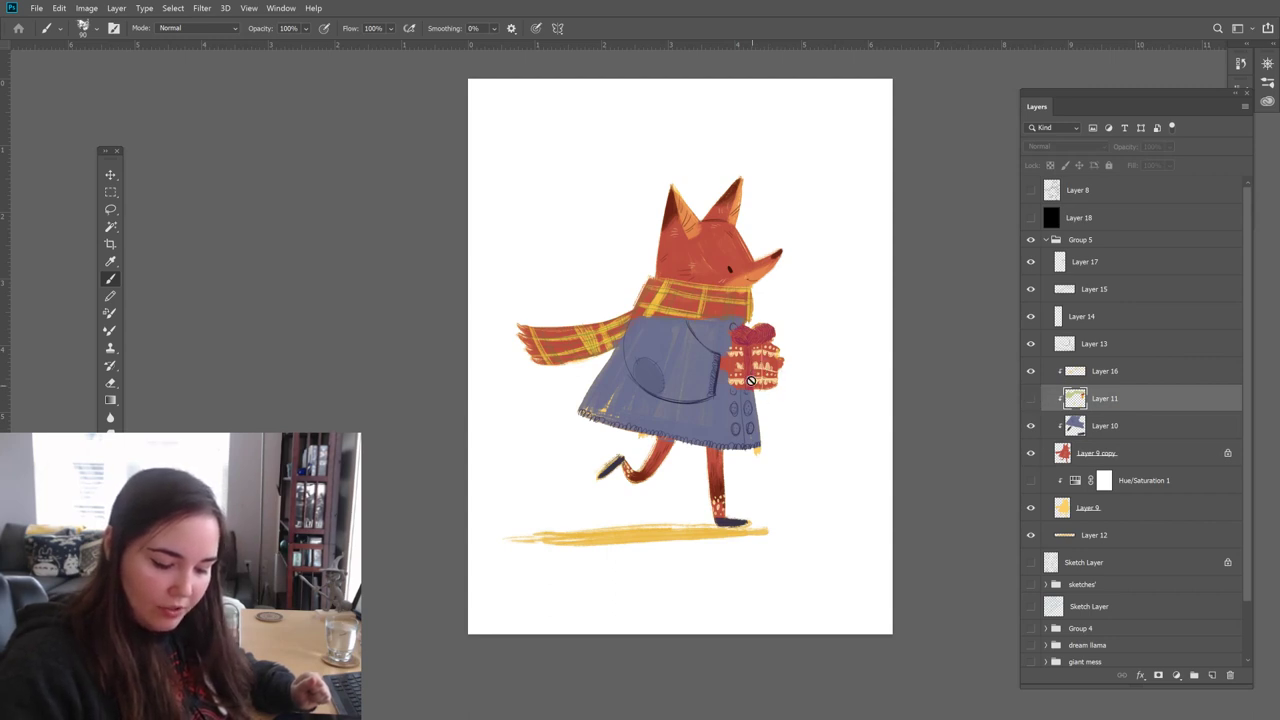
pyautogui.click(1031, 399)
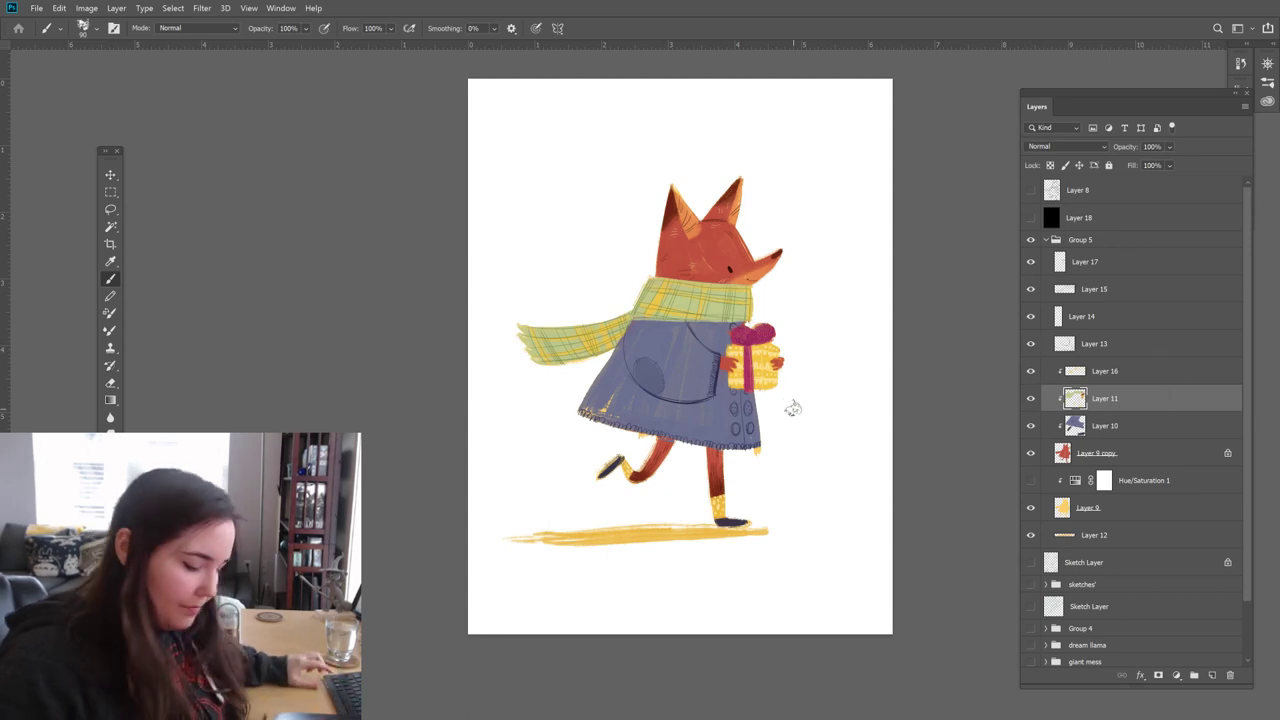
pyautogui.press('super')
pyautogui.press('super')
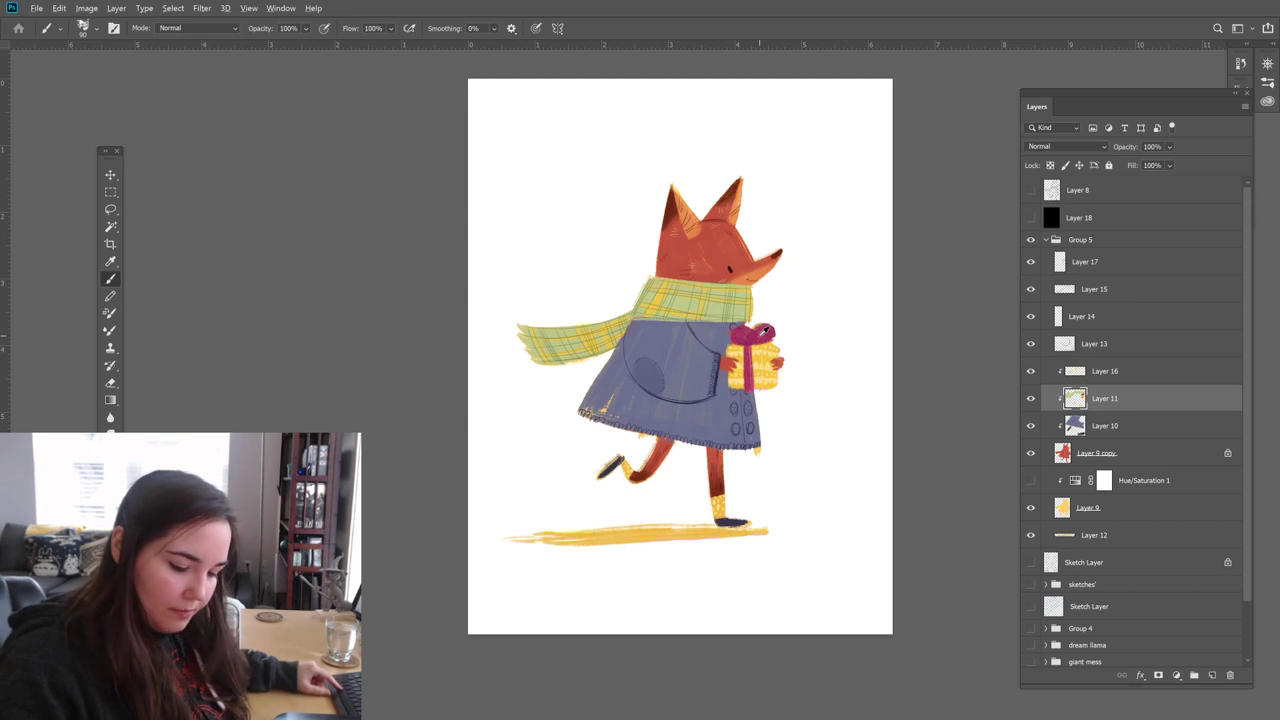
# Step: Set the foreground colour to a magenta
pyautogui.click(107, 578)
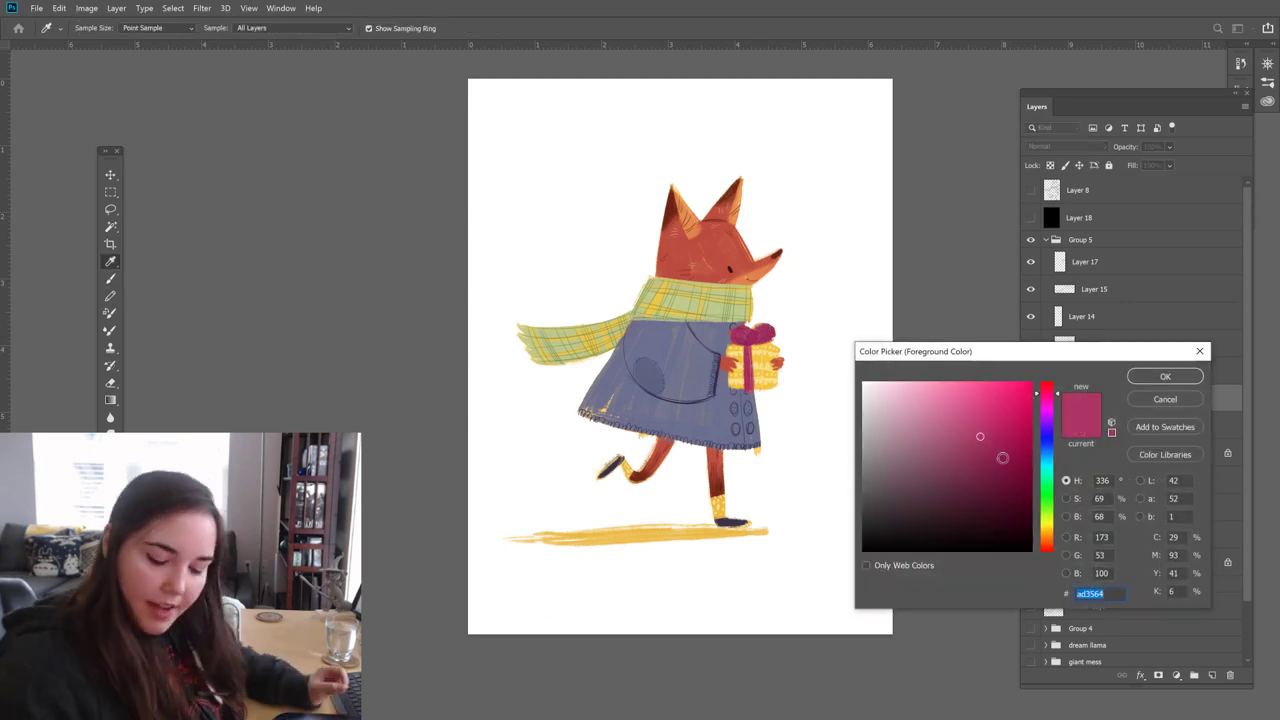
pyautogui.click(979, 465)
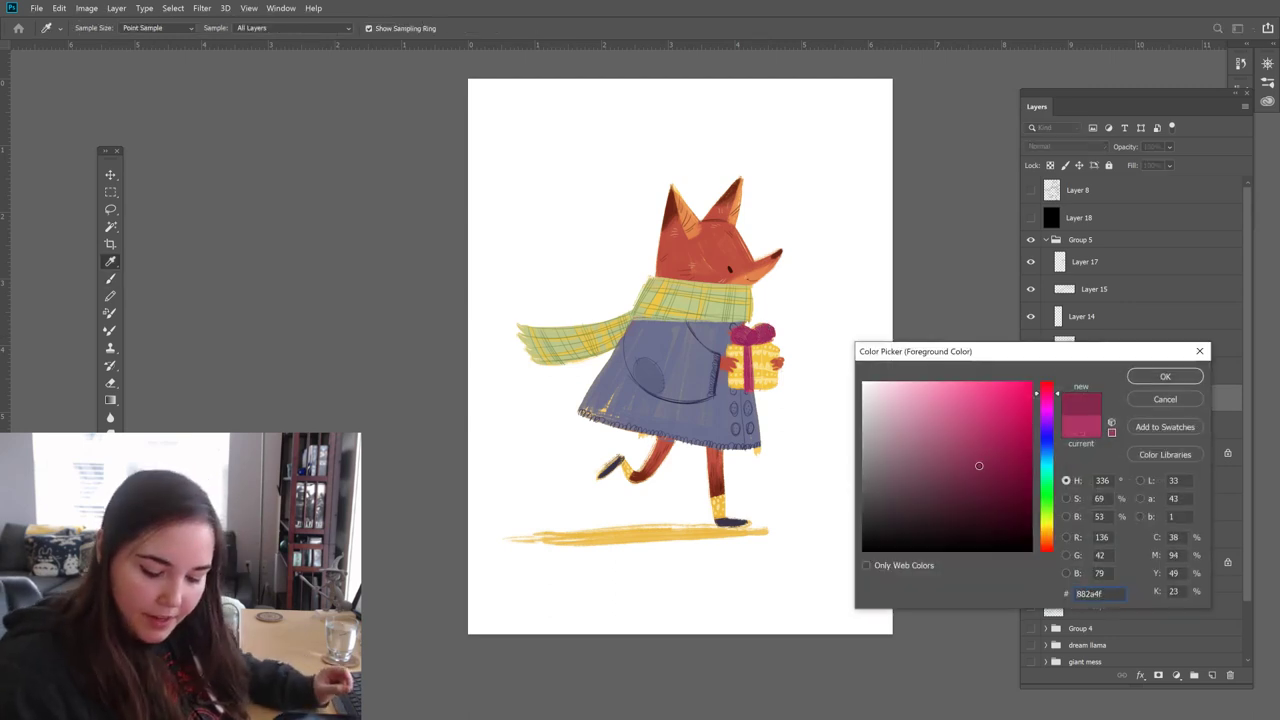
pyautogui.click(1165, 376)
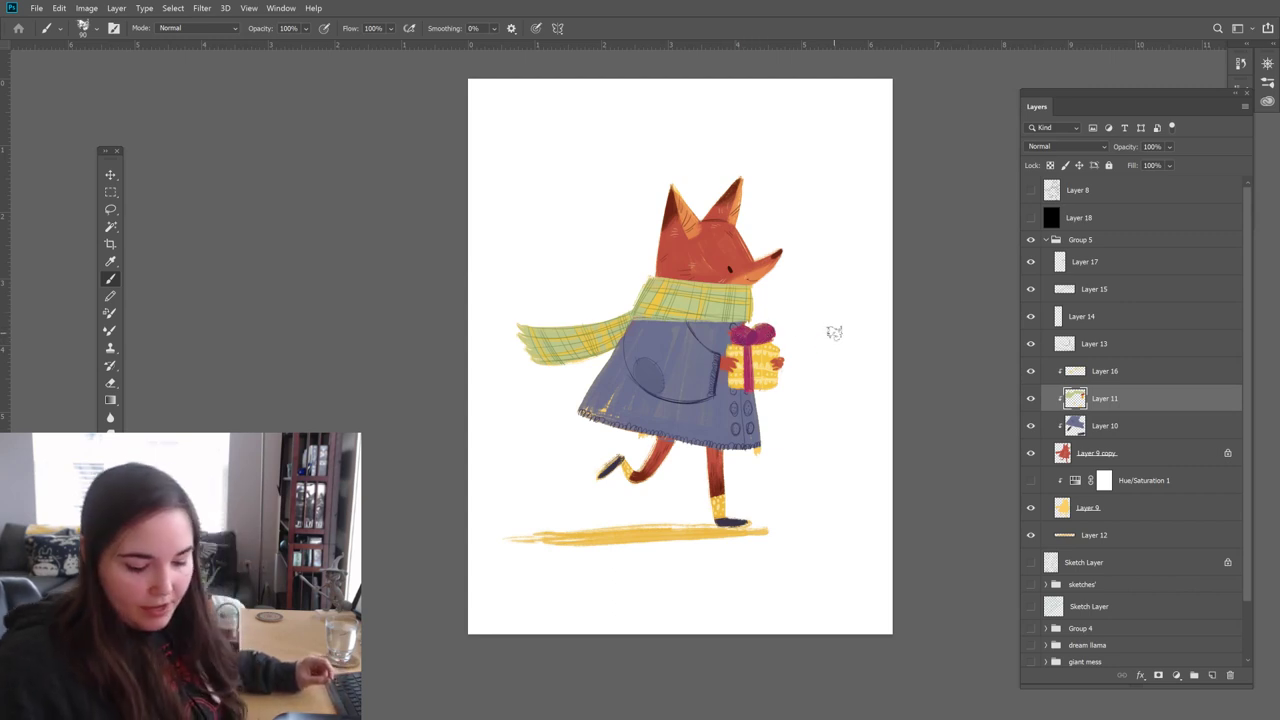
# Step: Toggle Layers 15, 13 and 17 off and on to locate the gift shading
pyautogui.click(1032, 289)
pyautogui.click(1031, 343)
pyautogui.click(1031, 343)
pyautogui.click(1031, 289)
pyautogui.click(1031, 289)
pyautogui.click(1031, 266)
pyautogui.click(1031, 263)
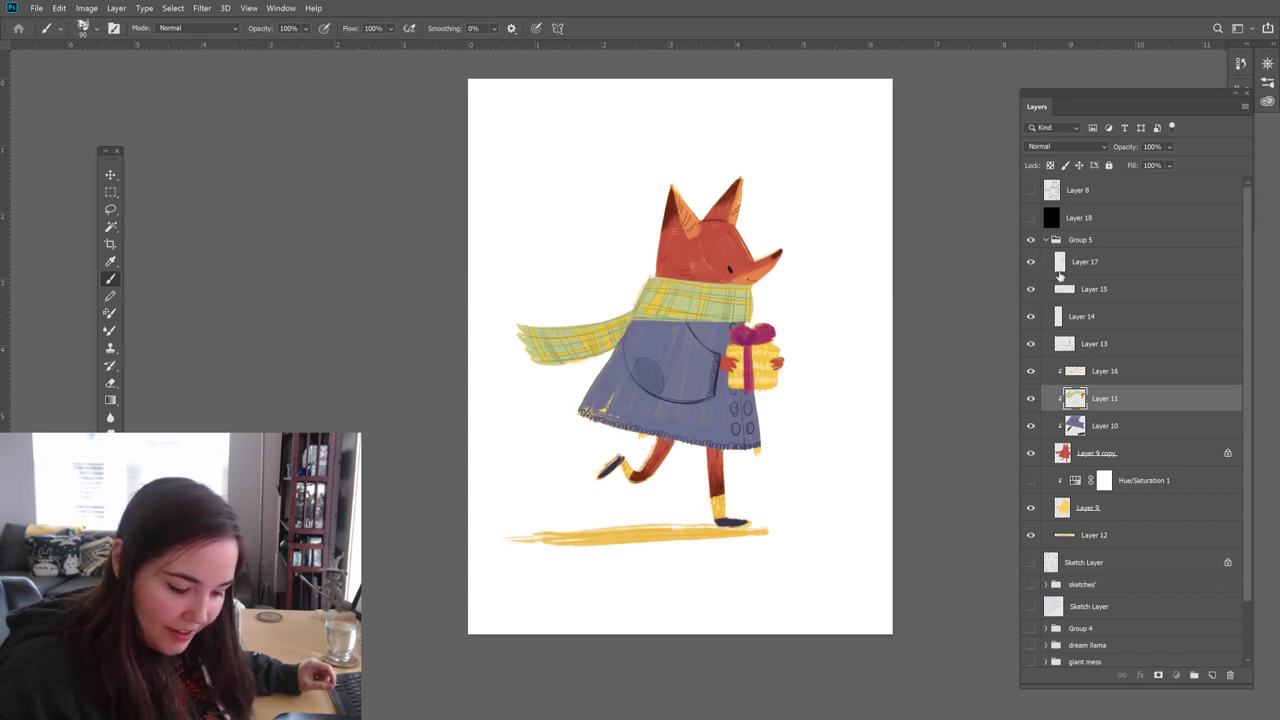
# Step: Select Layer 17 and lock it
pyautogui.click(1062, 274)
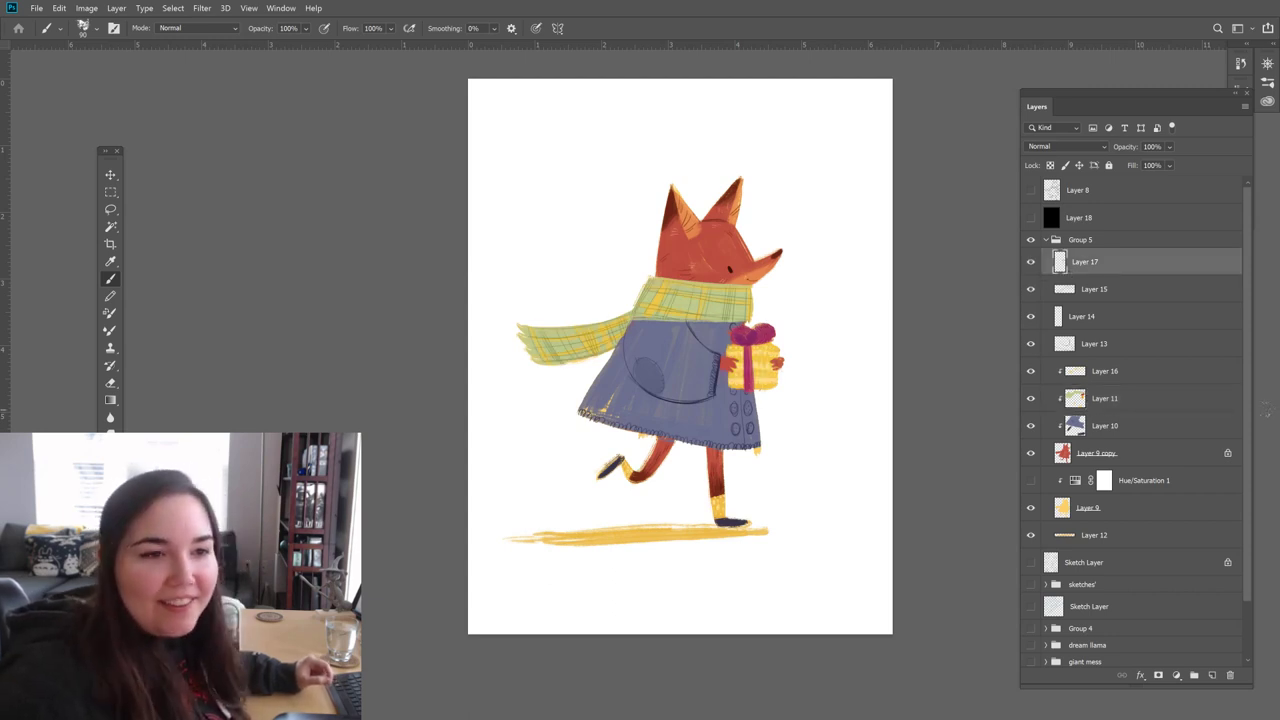
pyautogui.click(1050, 165)
pyautogui.click(1031, 263)
pyautogui.click(1031, 263)
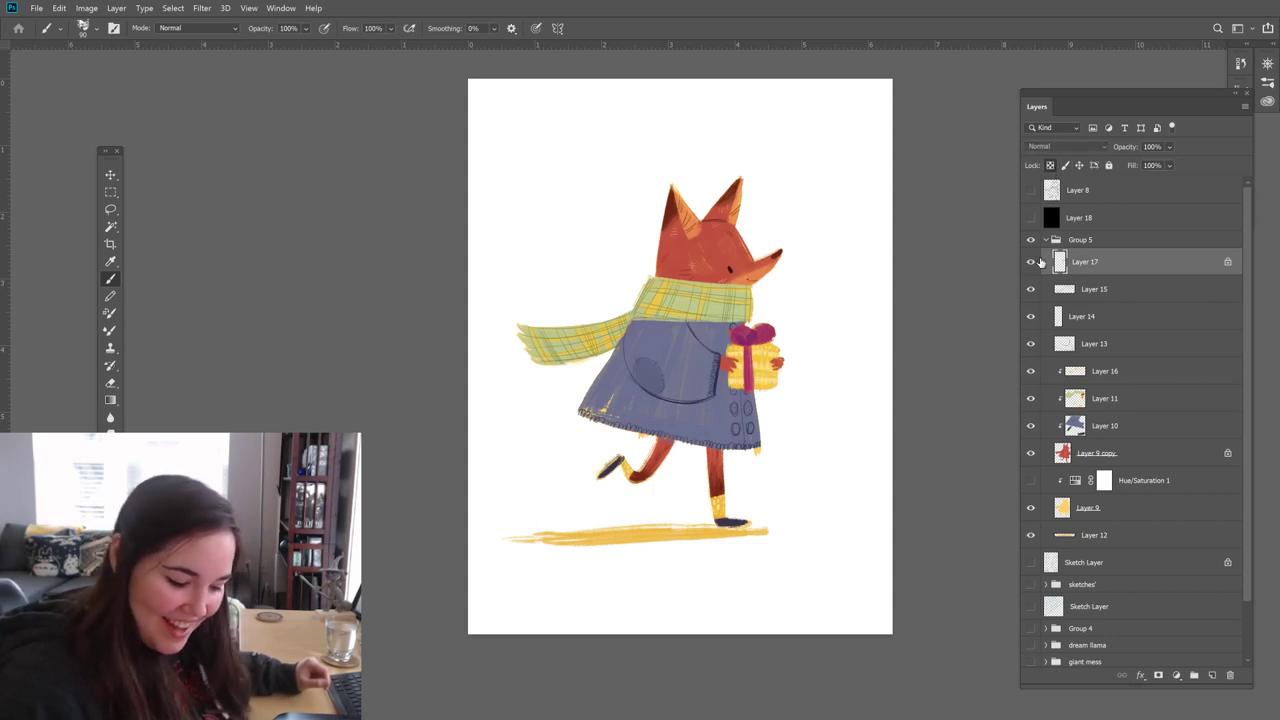
# Step: Pick a darker magenta and paint the bow's top loops with it
pyautogui.press('i')
pyautogui.click(106, 585)
pyautogui.click(785, 325)
pyautogui.moveTo(995, 466); pyautogui.dragTo(1008, 505)
pyautogui.click(1058, 405)
pyautogui.moveTo(1008, 508); pyautogui.dragTo(1011, 516)
pyautogui.press('b')
pyautogui.click(1162, 376)
pyautogui.moveTo(770, 340); pyautogui.dragTo(751, 338)
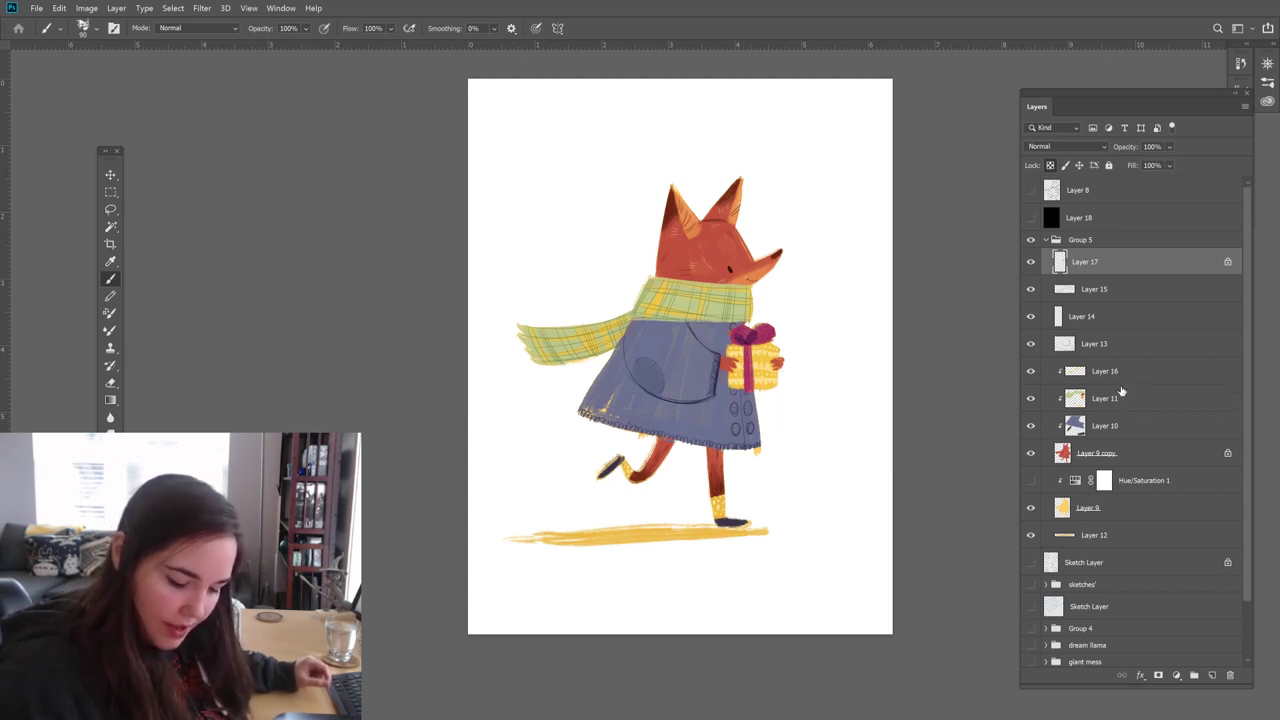
# Step: On Layer 10, sample the coat's blue-grey 6d7291 as the foreground colour
pyautogui.click(1086, 428)
pyautogui.press('i')
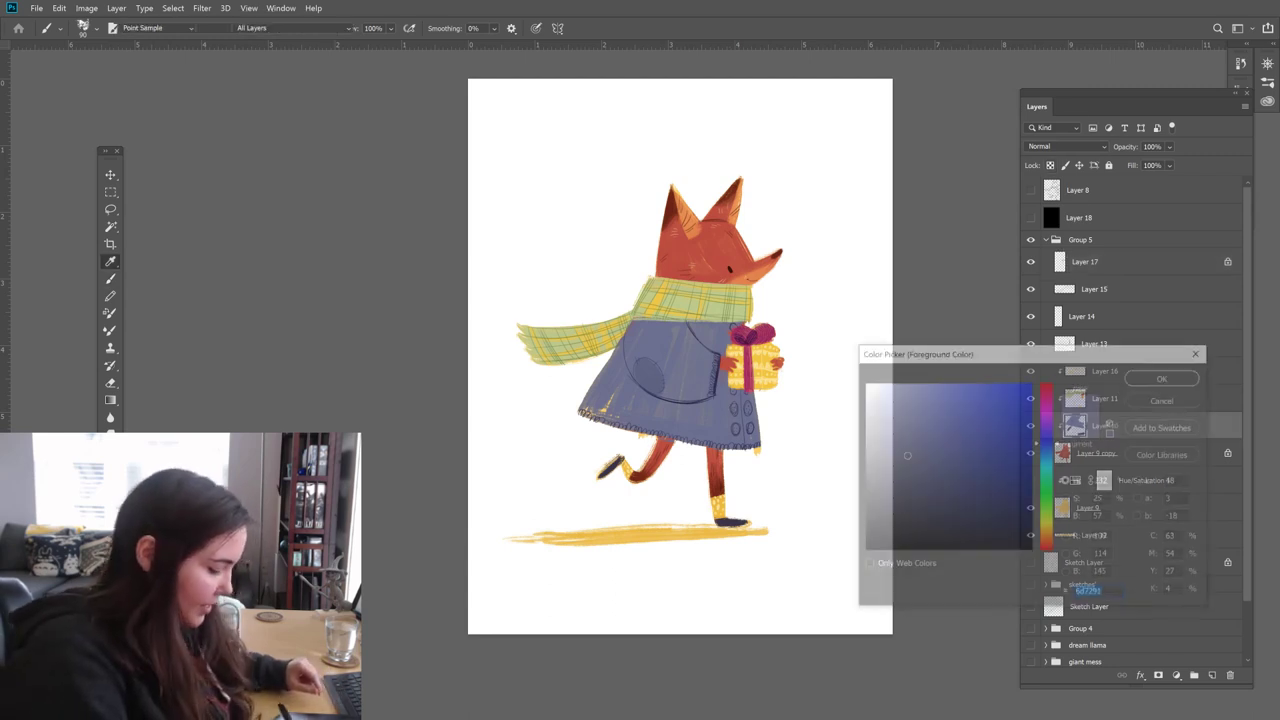
pyautogui.click(1165, 376)
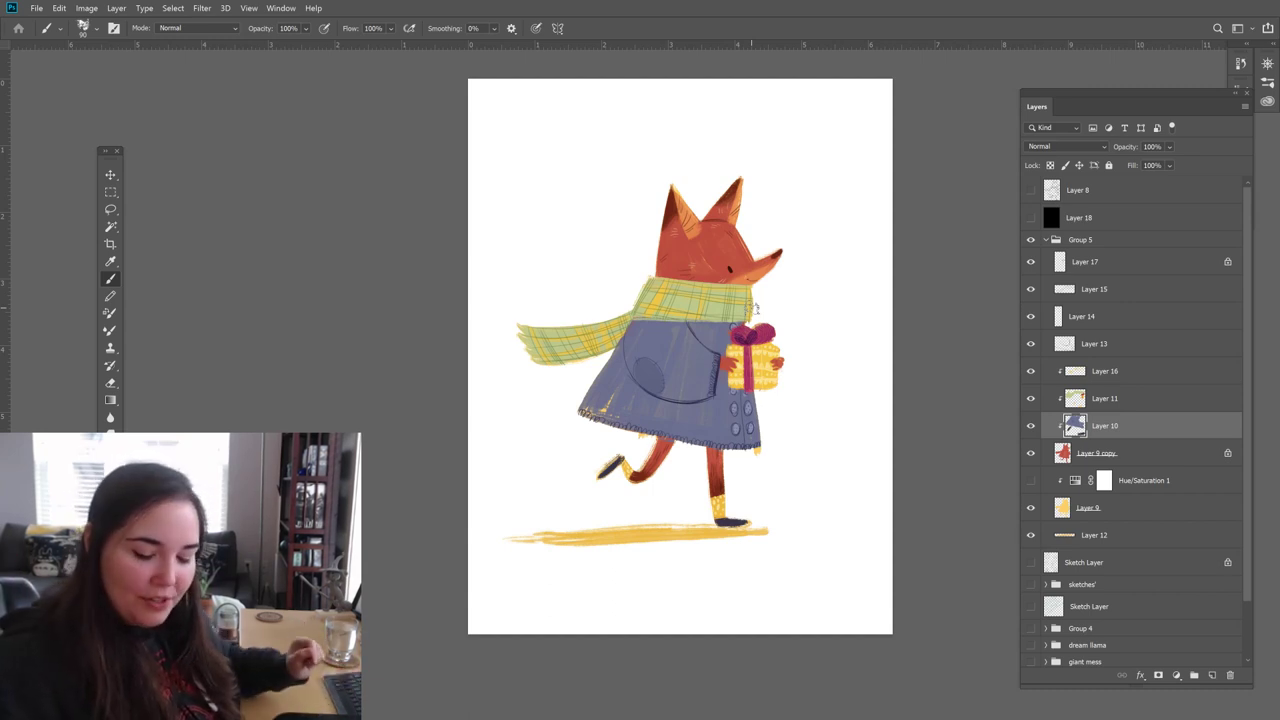
# Step: Erase stray marks on Layer 9 copy, toggling Layers 10, 9 copy and 11 to check
pyautogui.click(1032, 425)
pyautogui.click(1032, 425)
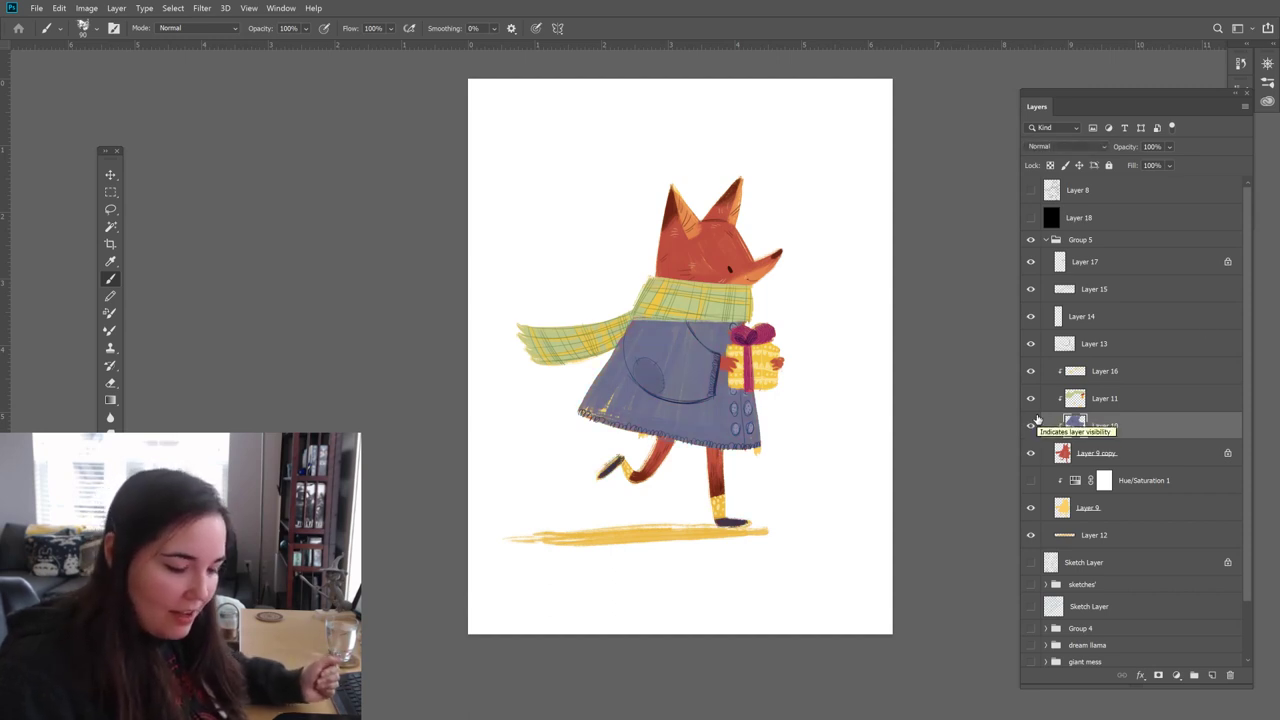
pyautogui.click(1068, 460)
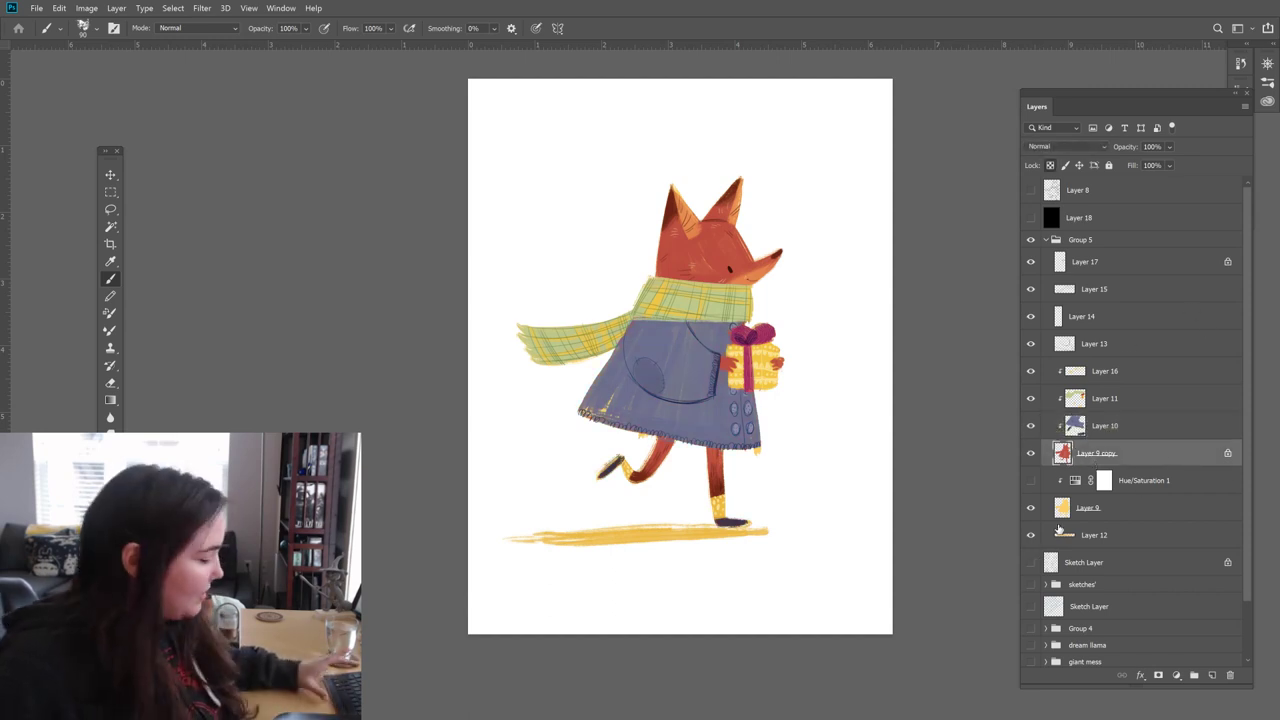
pyautogui.press('e')
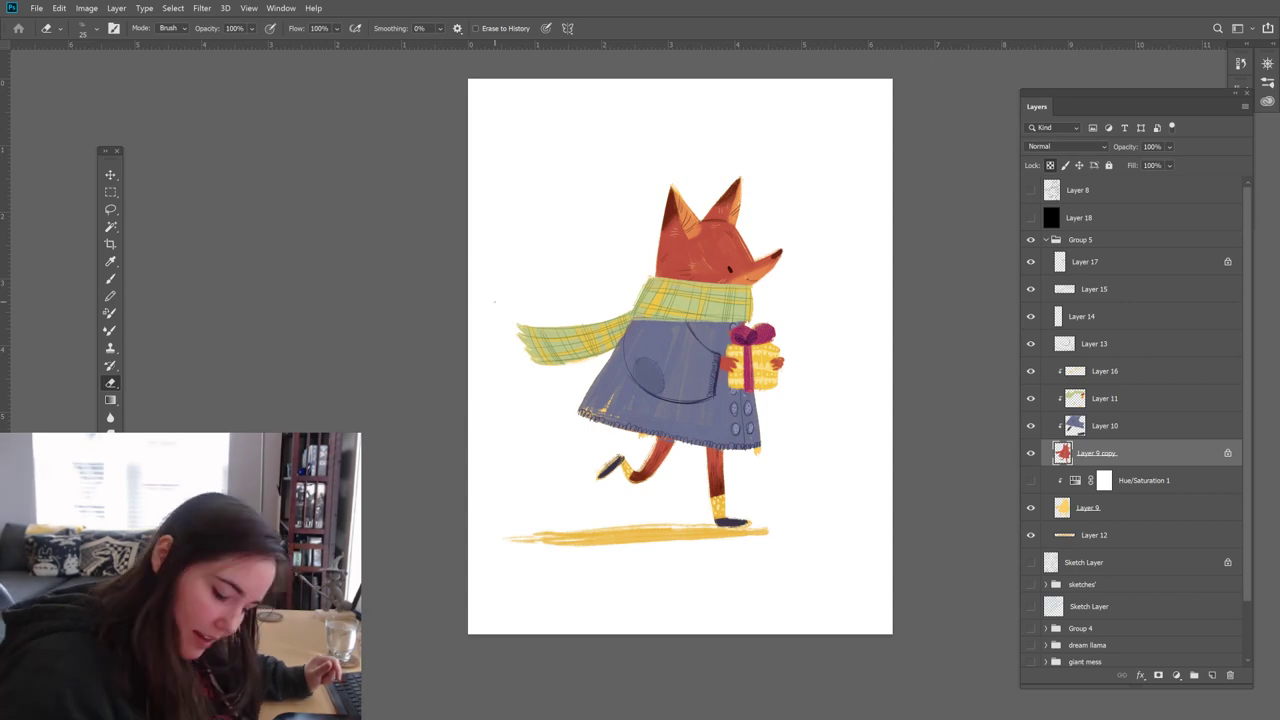
pyautogui.click(1031, 453)
pyautogui.click(1031, 453)
pyautogui.click(1031, 398)
pyautogui.click(1031, 398)
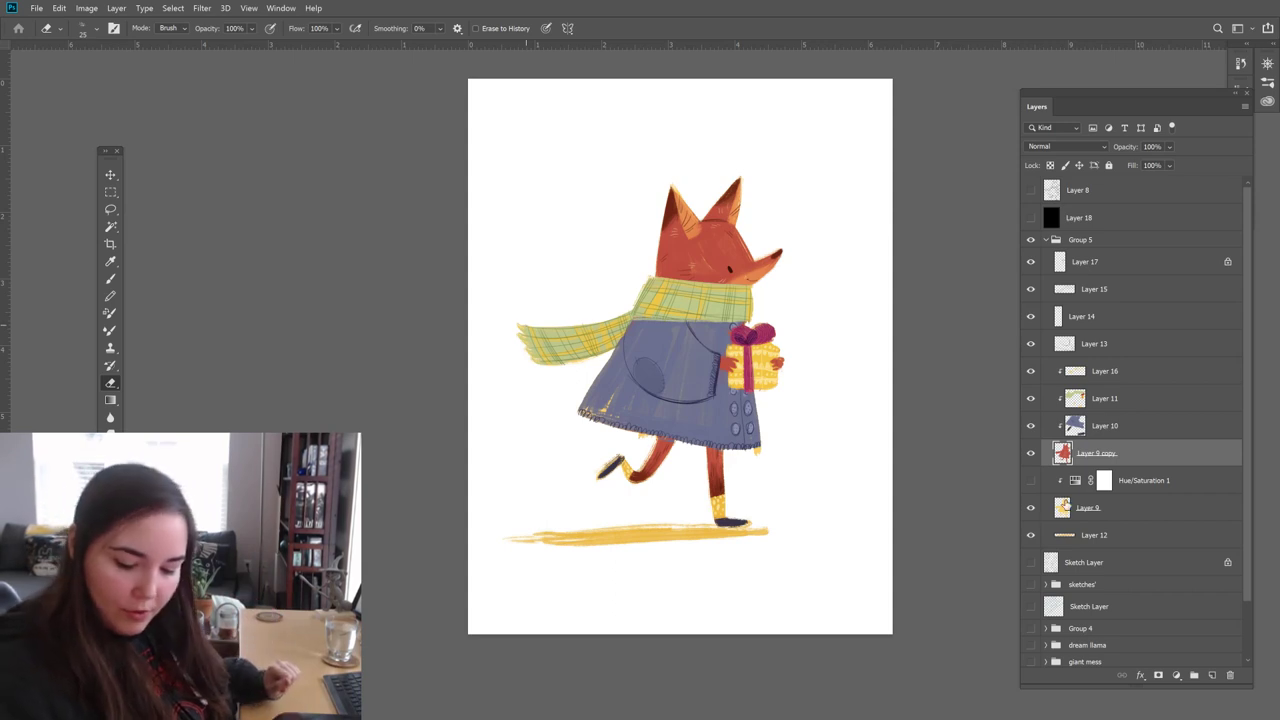
# Step: On Layer 9, shrink the brush and sample the ground shadow's yellow for touch-ups
pyautogui.click(1064, 510)
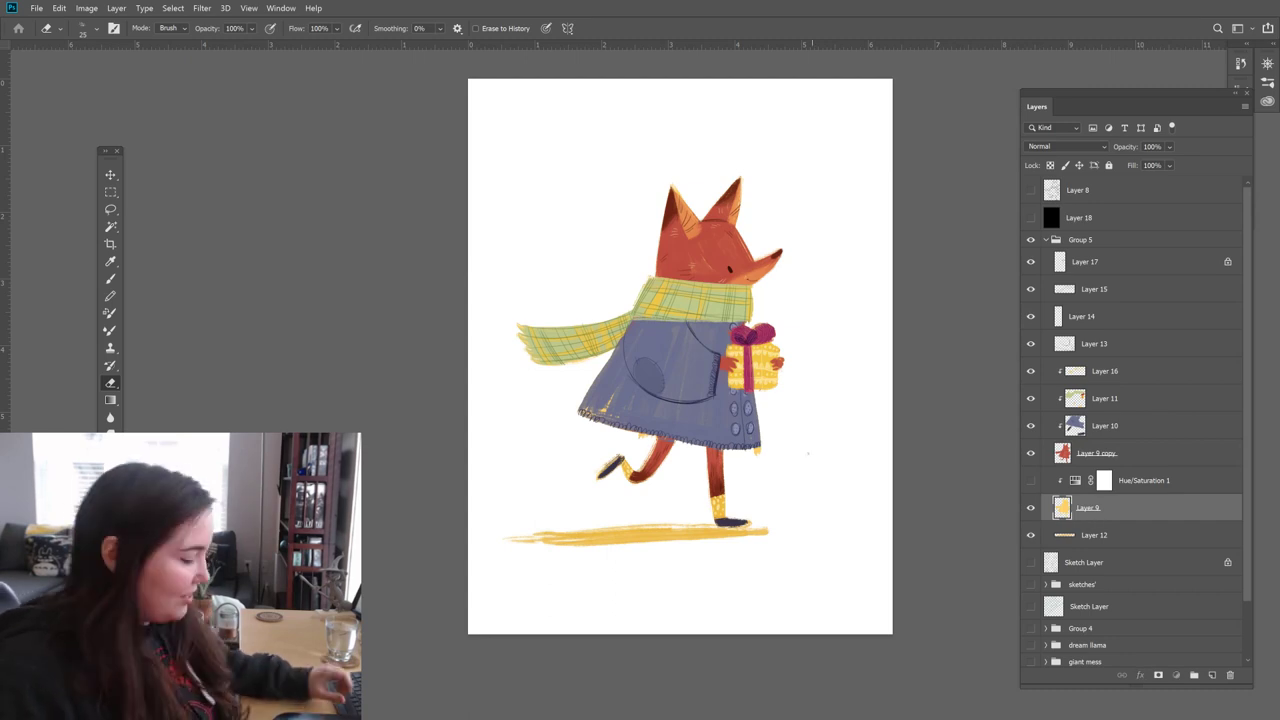
pyautogui.press('b')
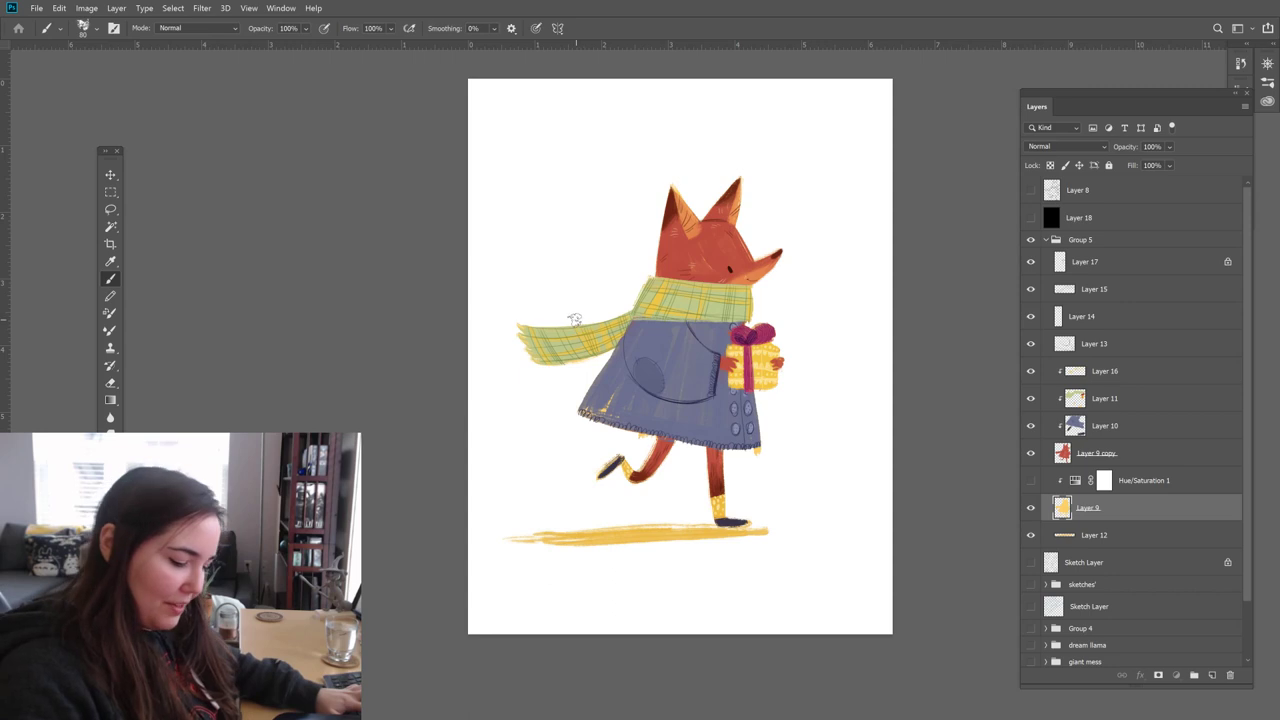
pyautogui.press('[')
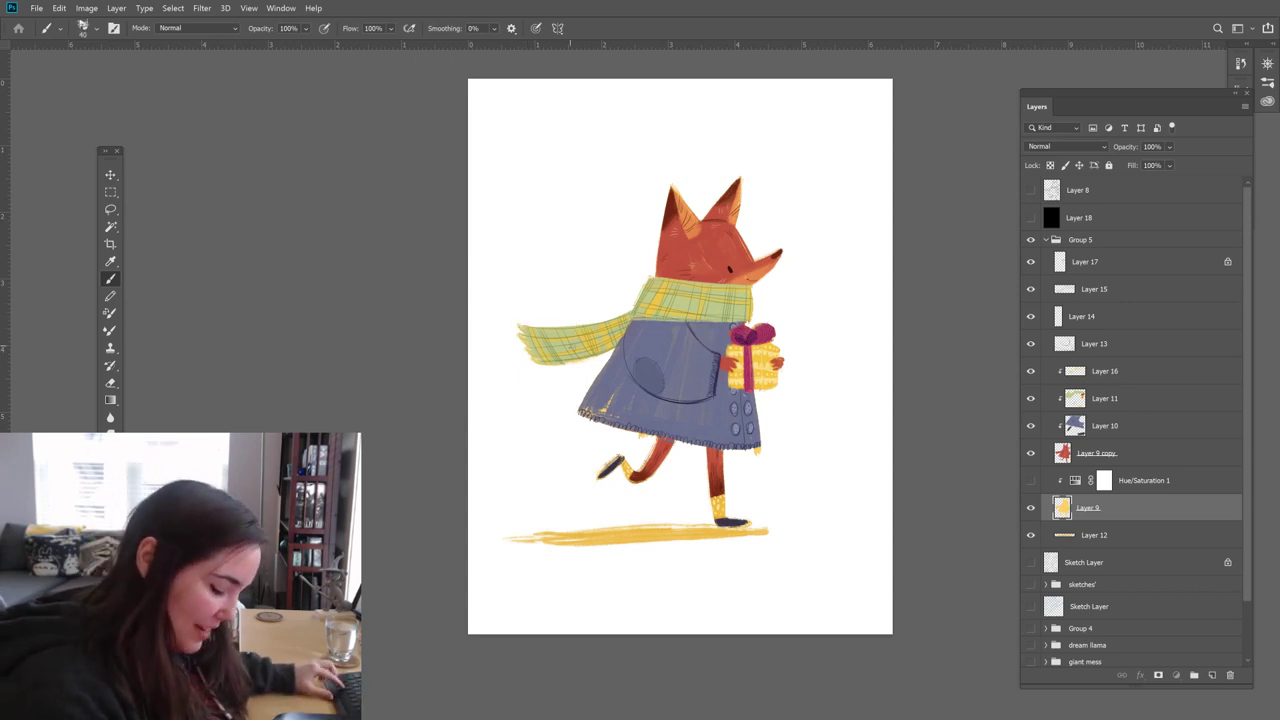
pyautogui.press('super')
pyautogui.press('super')
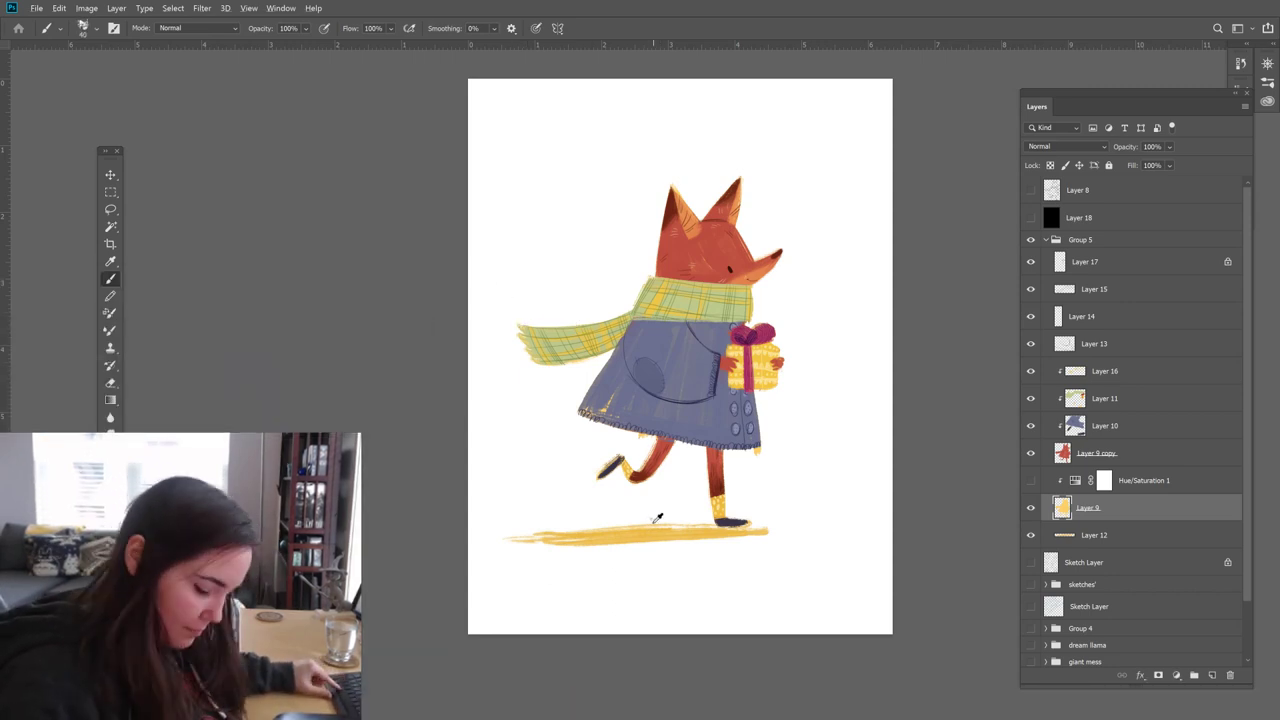
pyautogui.keyDown('alt'); pyautogui.click(662, 524); pyautogui.keyUp('alt')
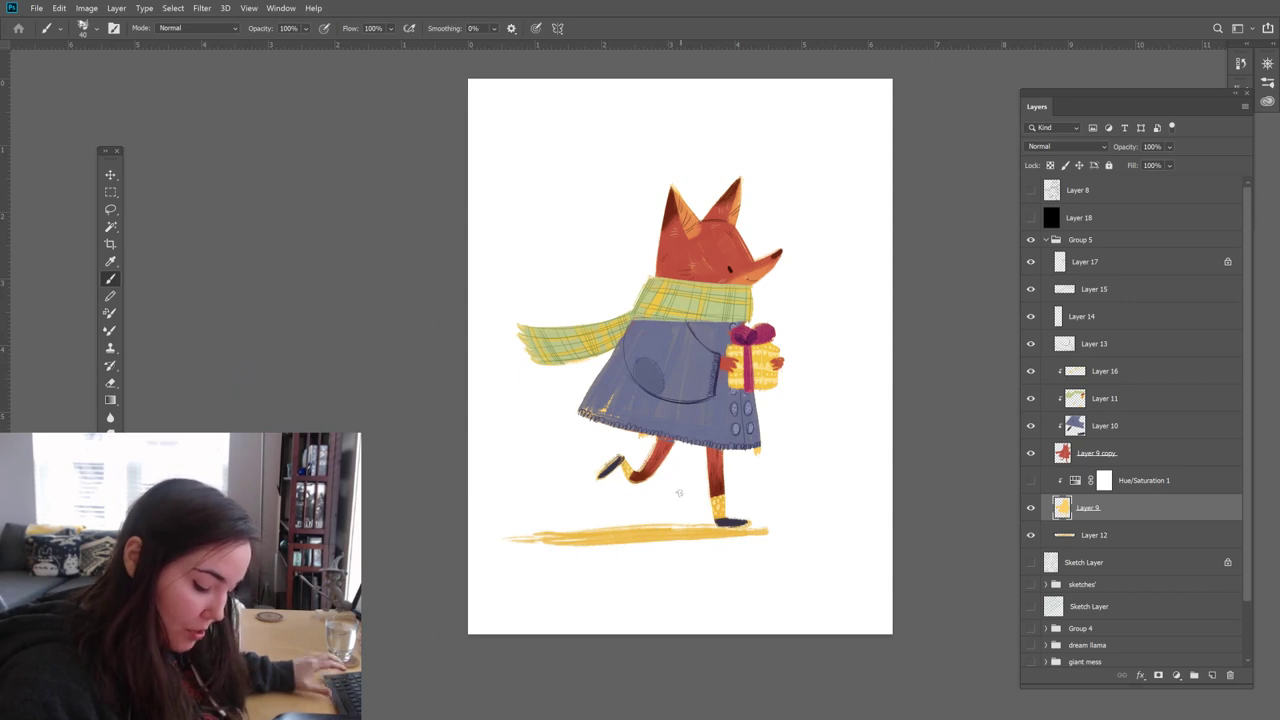
pyautogui.keyDown('alt'); pyautogui.click(656, 522); pyautogui.keyUp('alt')
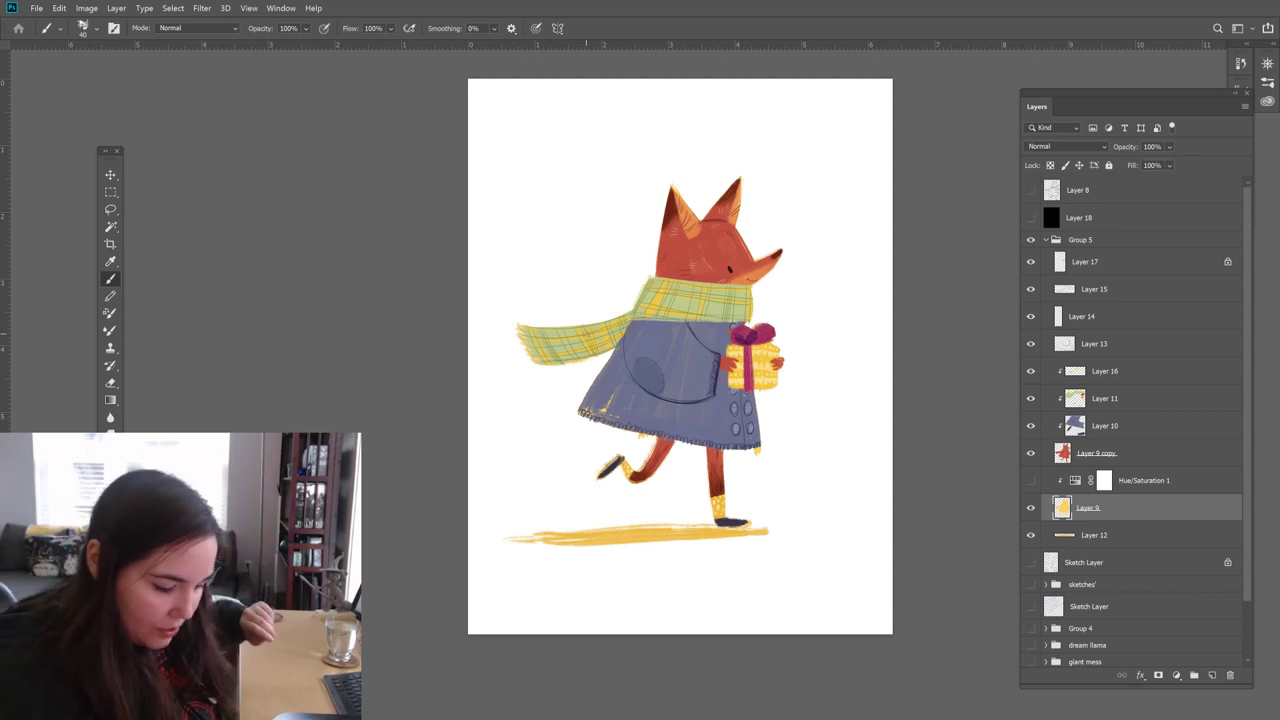
# Step: Toggle Layers 17 and 14 off and on to identify what each holds
pyautogui.click(1031, 289)
pyautogui.click(1031, 289)
pyautogui.click(1031, 262)
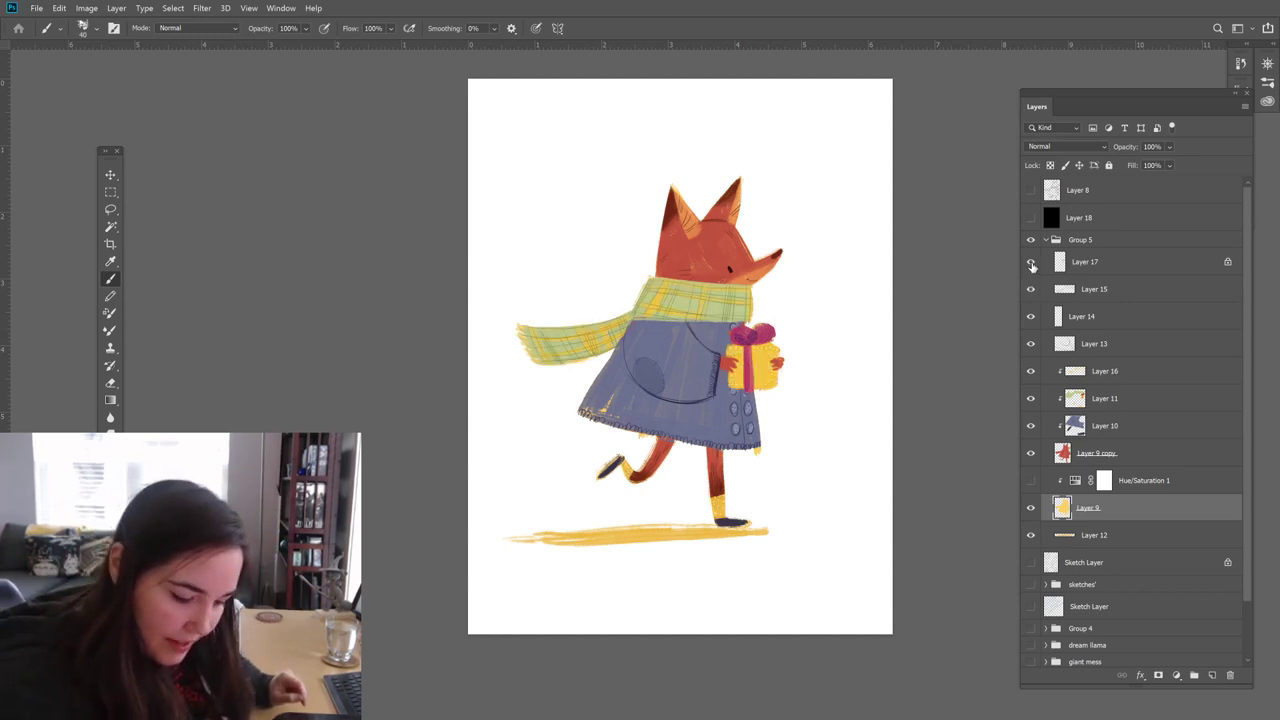
pyautogui.click(1031, 262)
pyautogui.click(1062, 264)
pyautogui.click(1031, 316)
pyautogui.click(1031, 316)
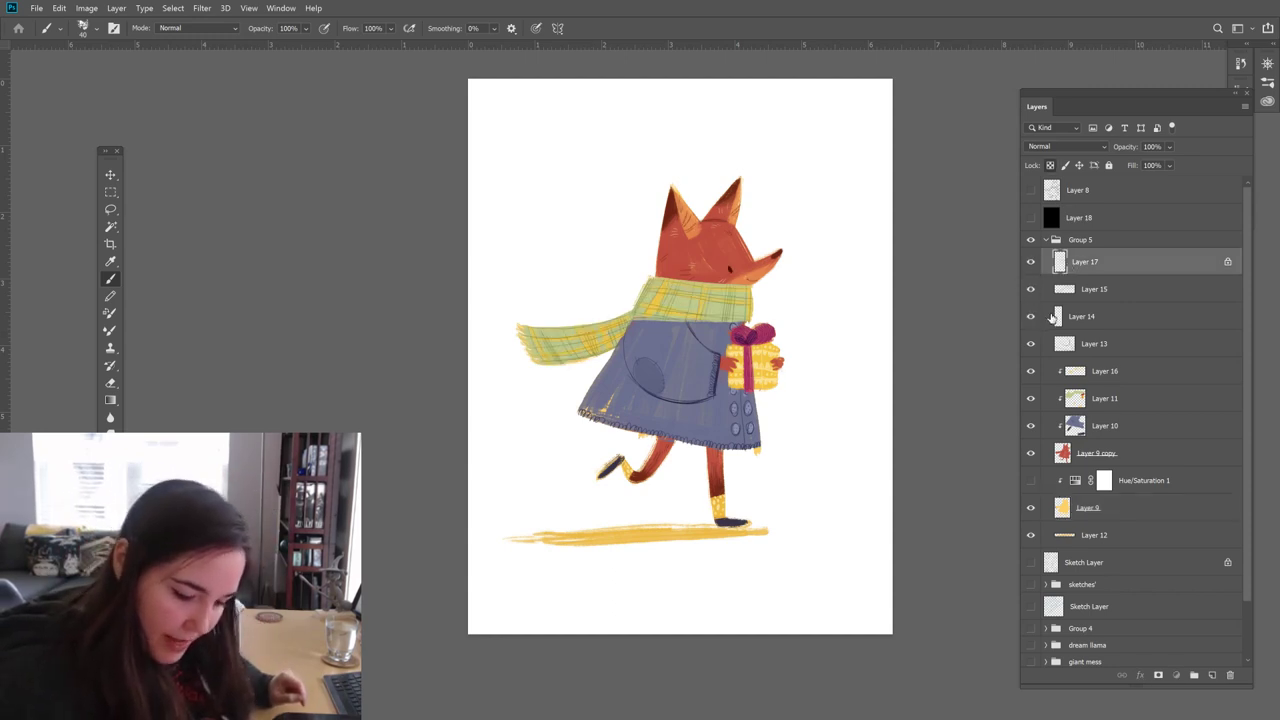
pyautogui.click(1055, 318)
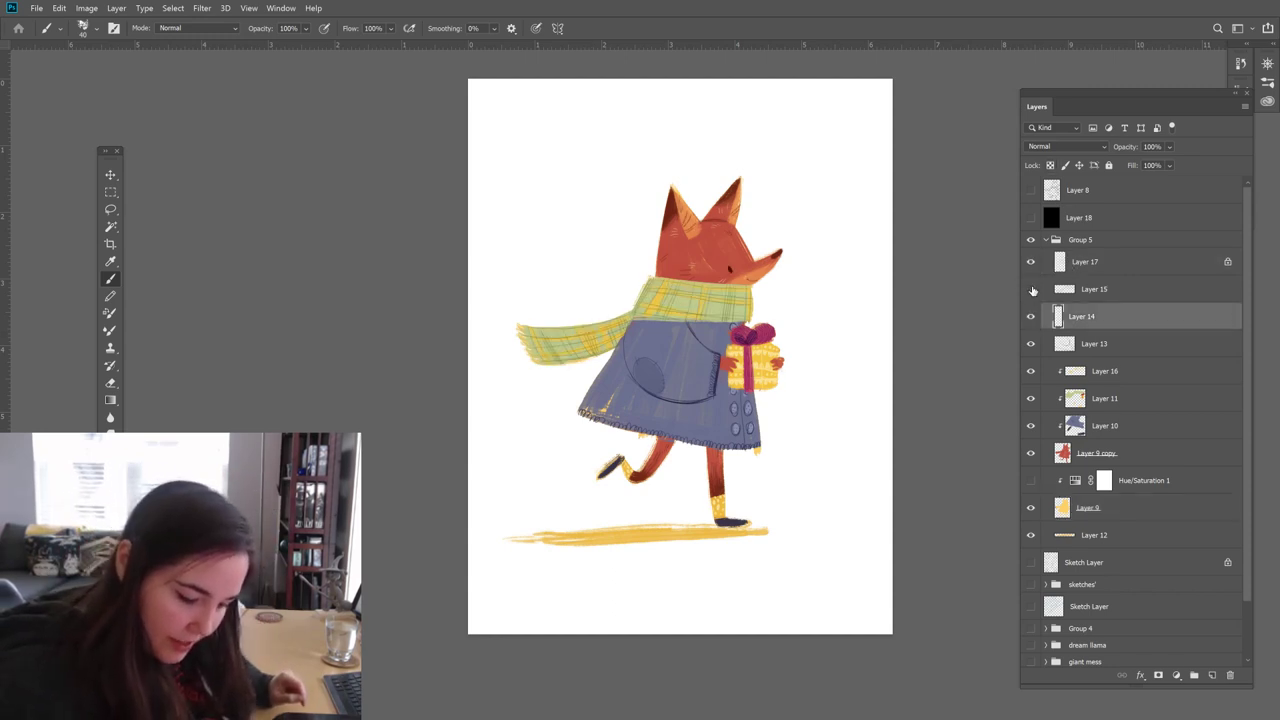
# Step: Erase stray marks on Layer 13, then return to the Brush
pyautogui.click(1063, 343)
pyautogui.press('e')
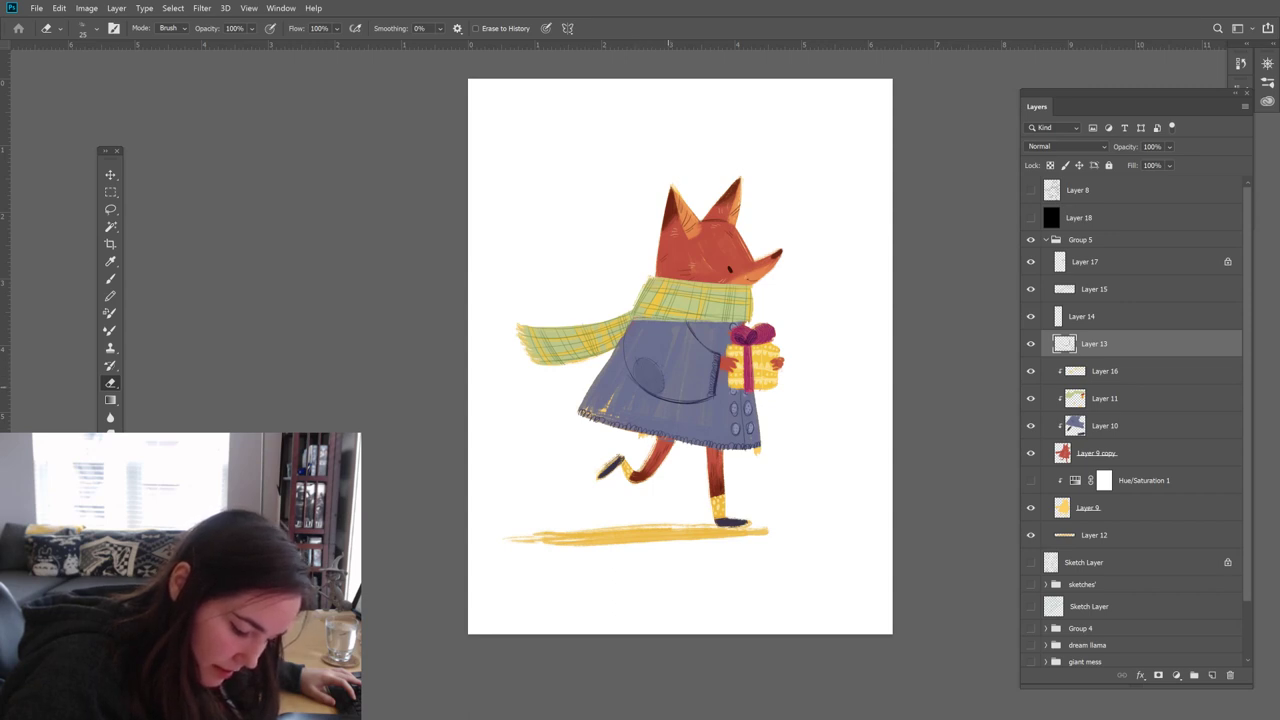
pyautogui.press('b')
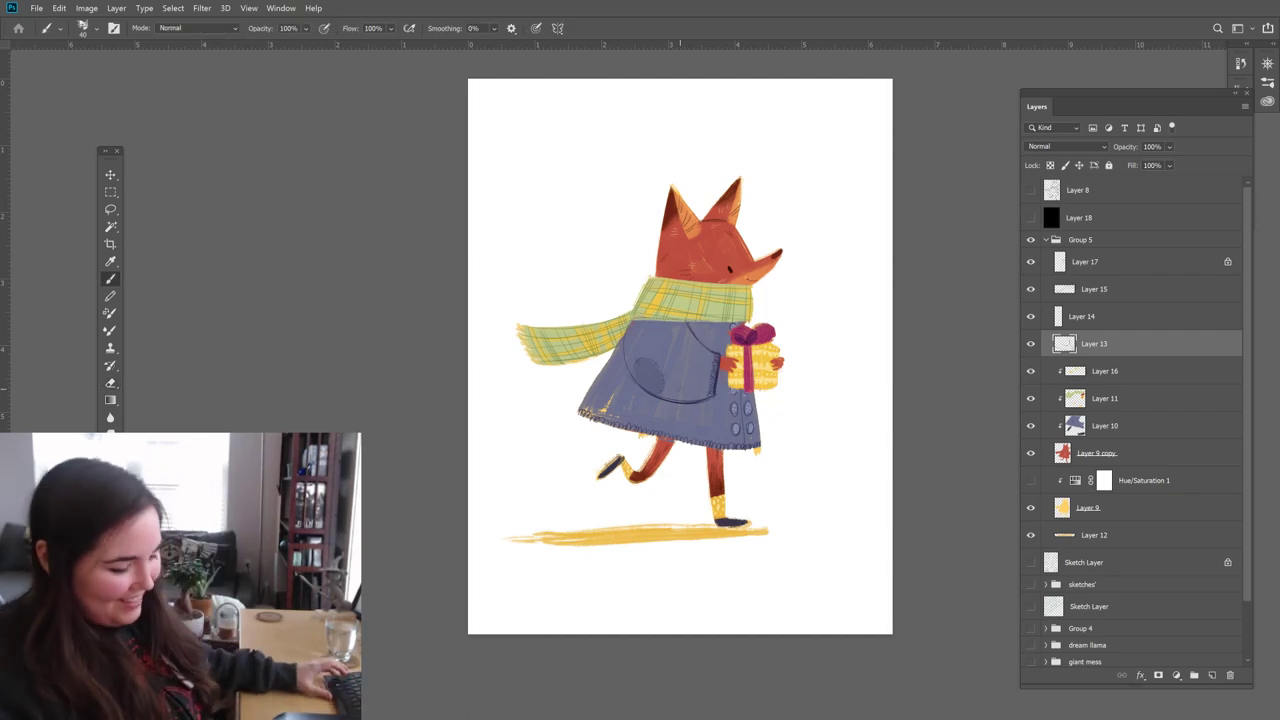
pyautogui.hotkey('ctrl', '+')
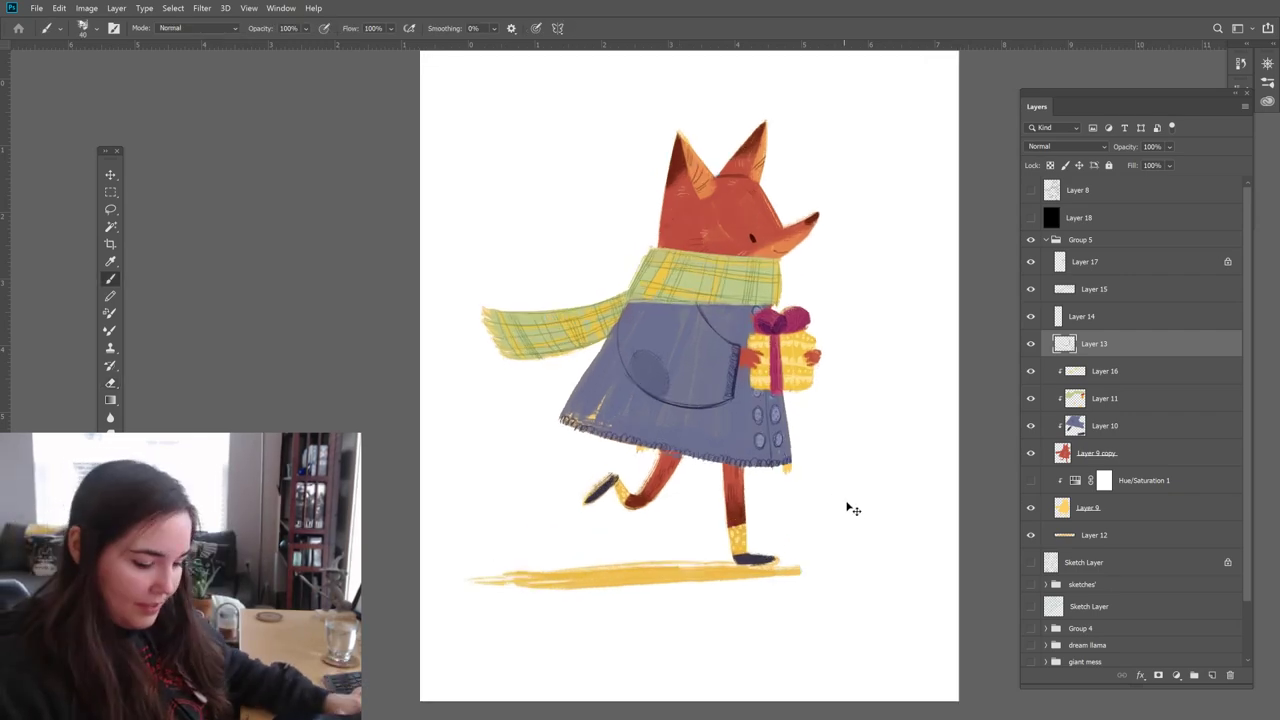
pyautogui.scroll(5, 848, 509)
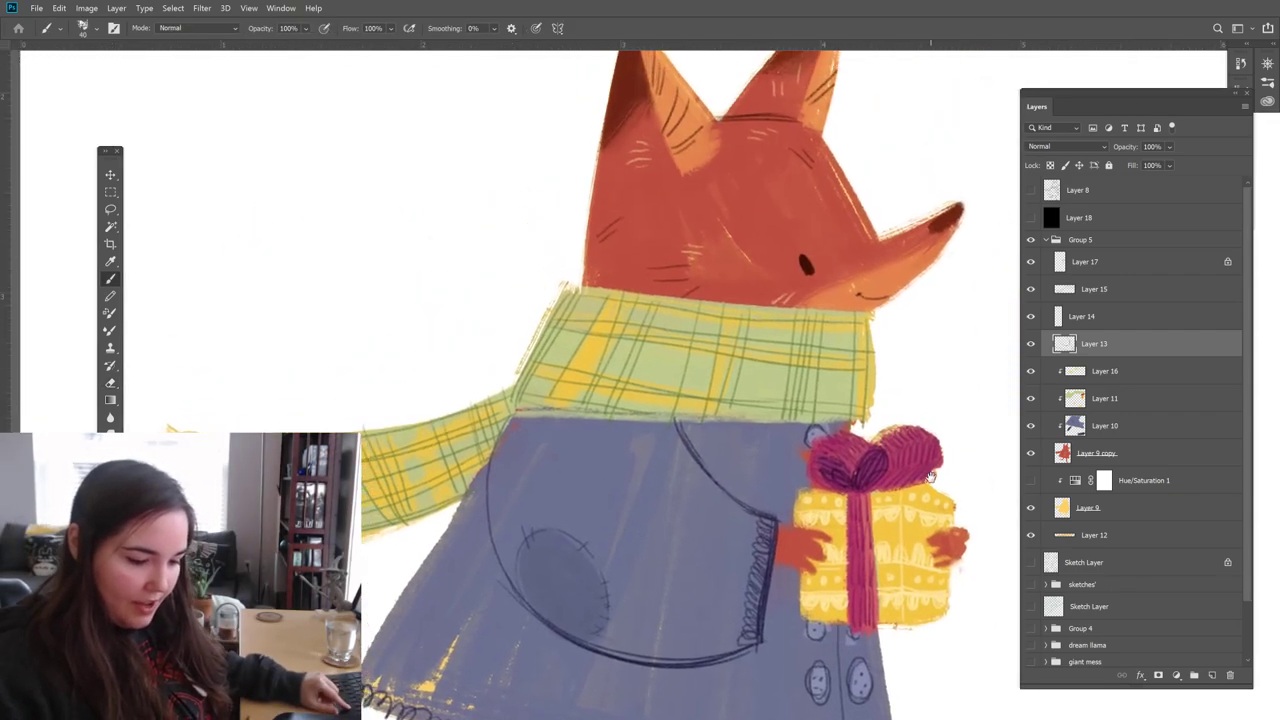
pyautogui.scroll(-4, 930, 477)
pyautogui.scroll(2, 918, 562)
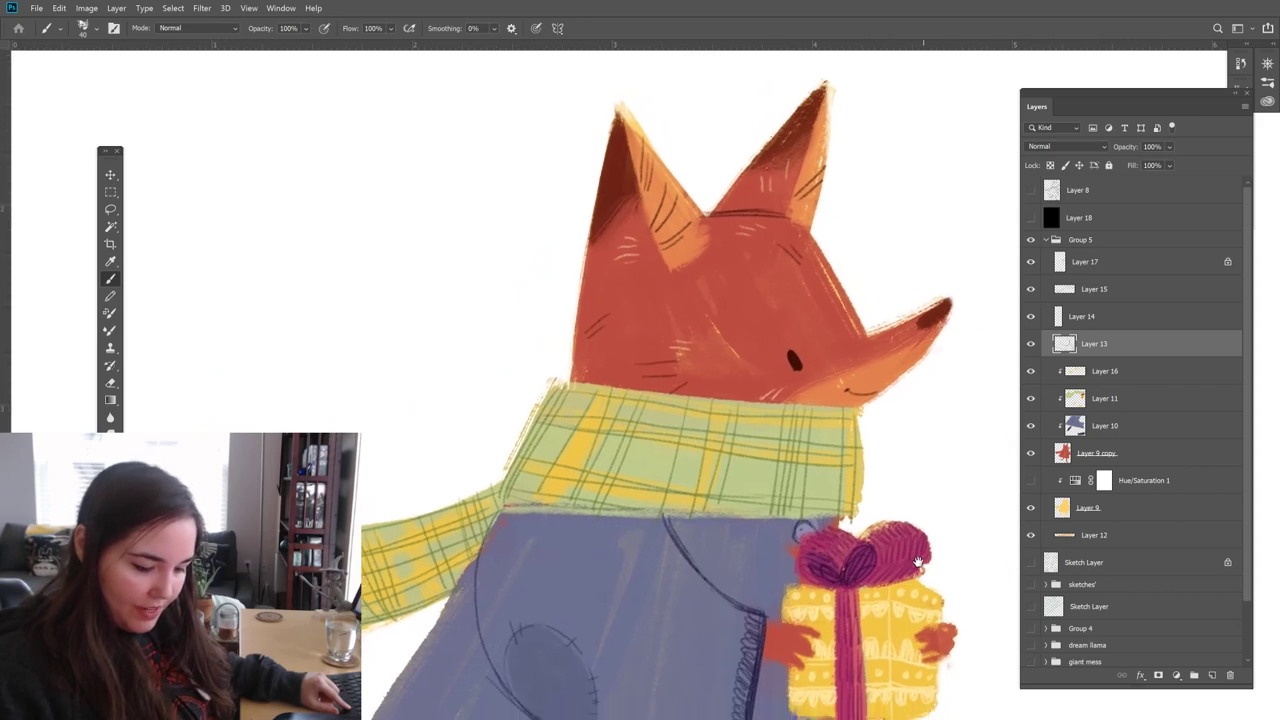
pyautogui.scroll(-3, 918, 562)
pyautogui.scroll(3, 914, 529)
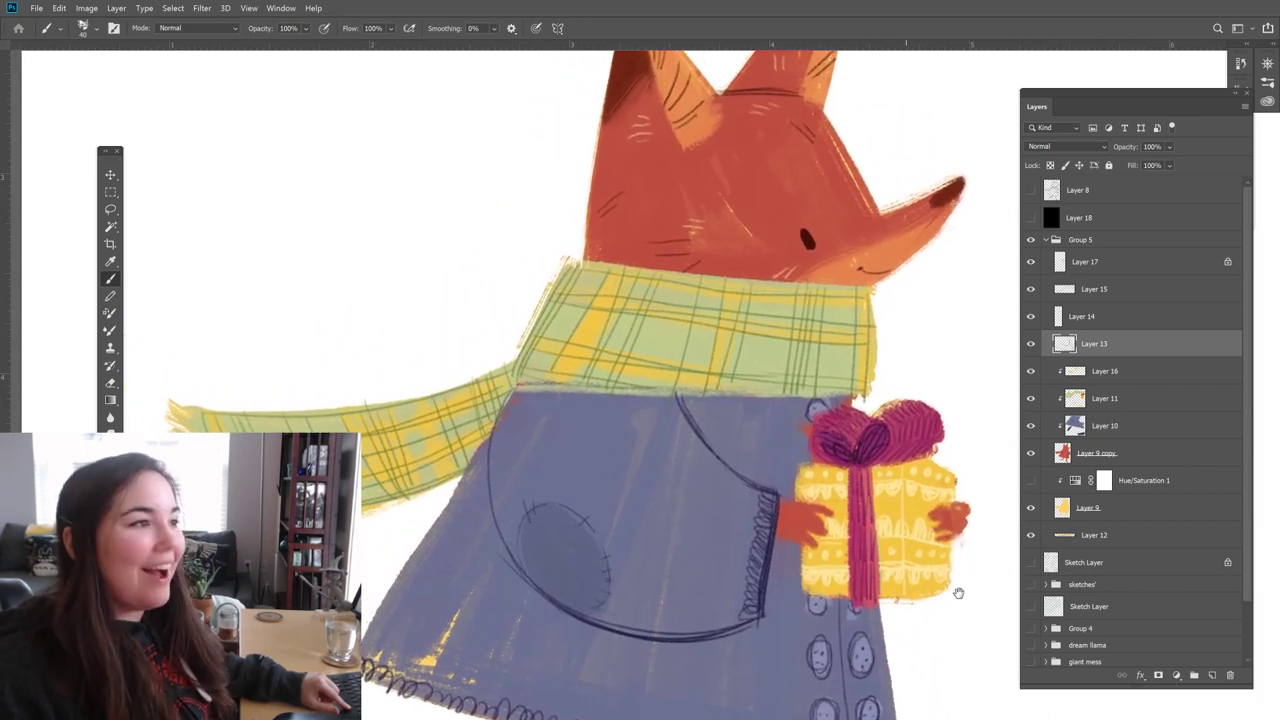
pyautogui.scroll(-3, 958, 593)
pyautogui.scroll(3, 962, 575)
pyautogui.hotkey('ctrl', '0')
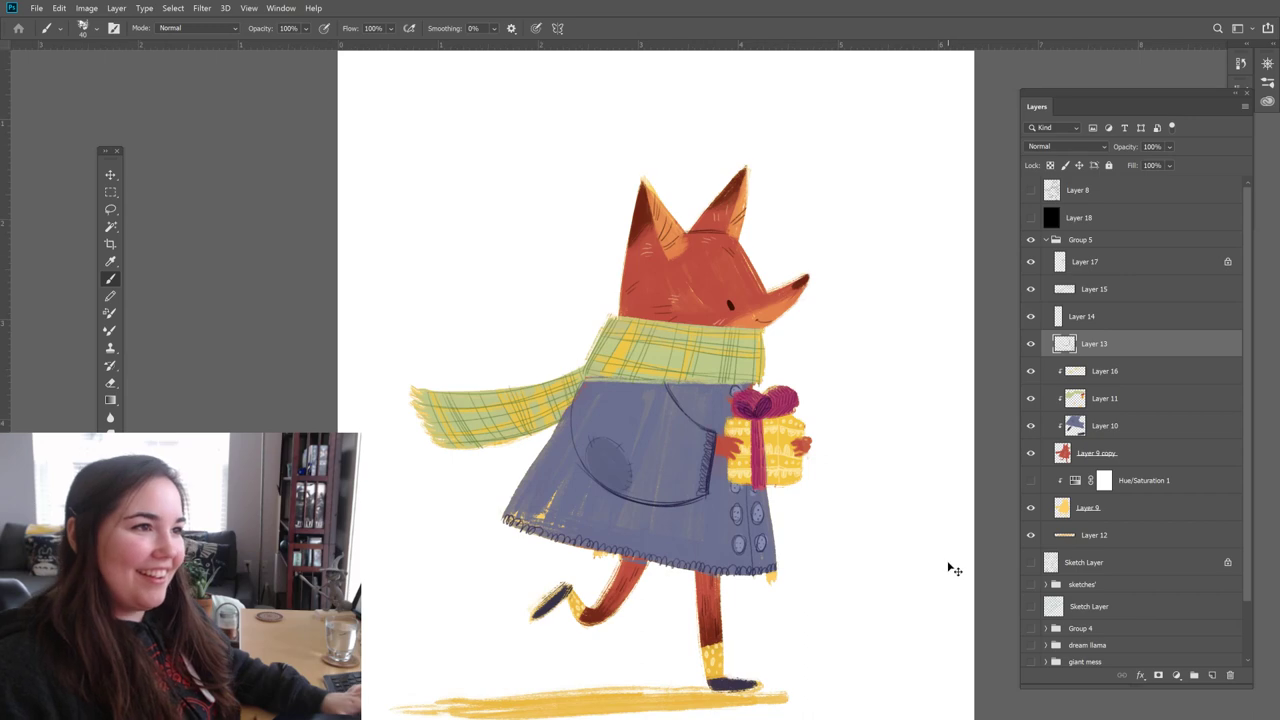
pyautogui.moveTo(857, 563); pyautogui.dragTo(1000, 531)
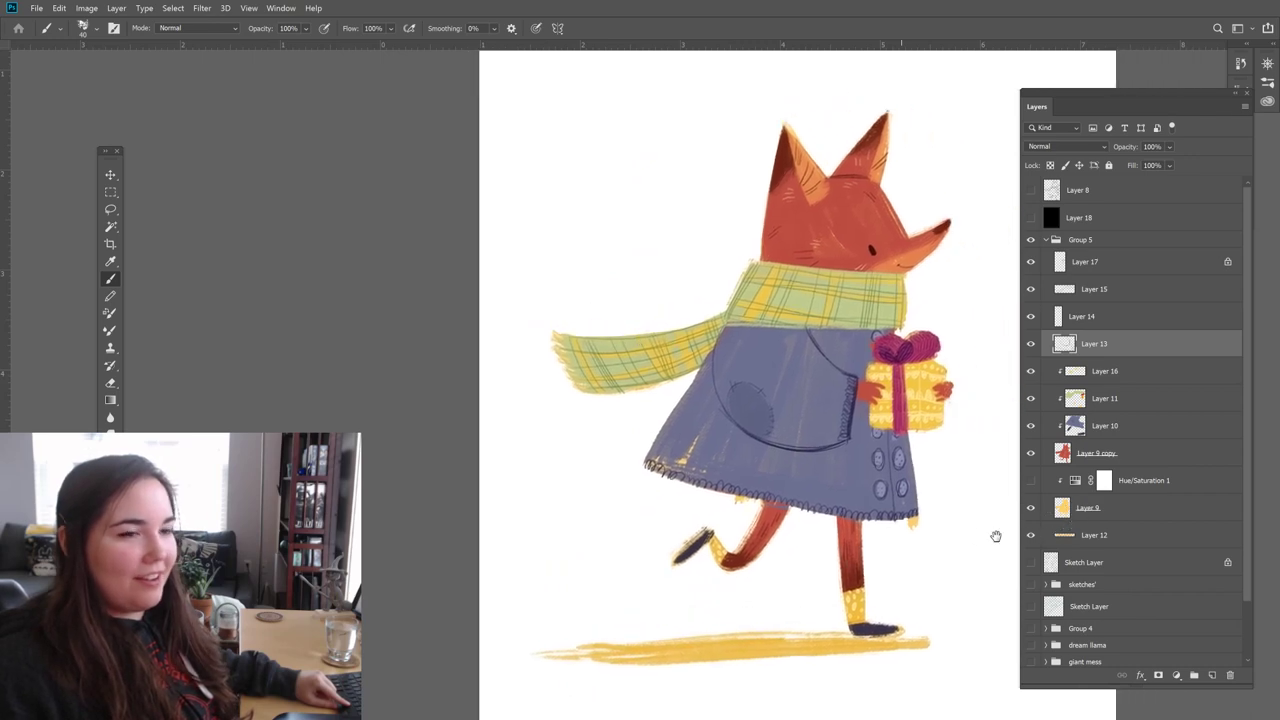
# Step: Collapse and hide Group 5, then show and select the Sketch Layer
pyautogui.click(1055, 241)
pyautogui.click(1047, 240)
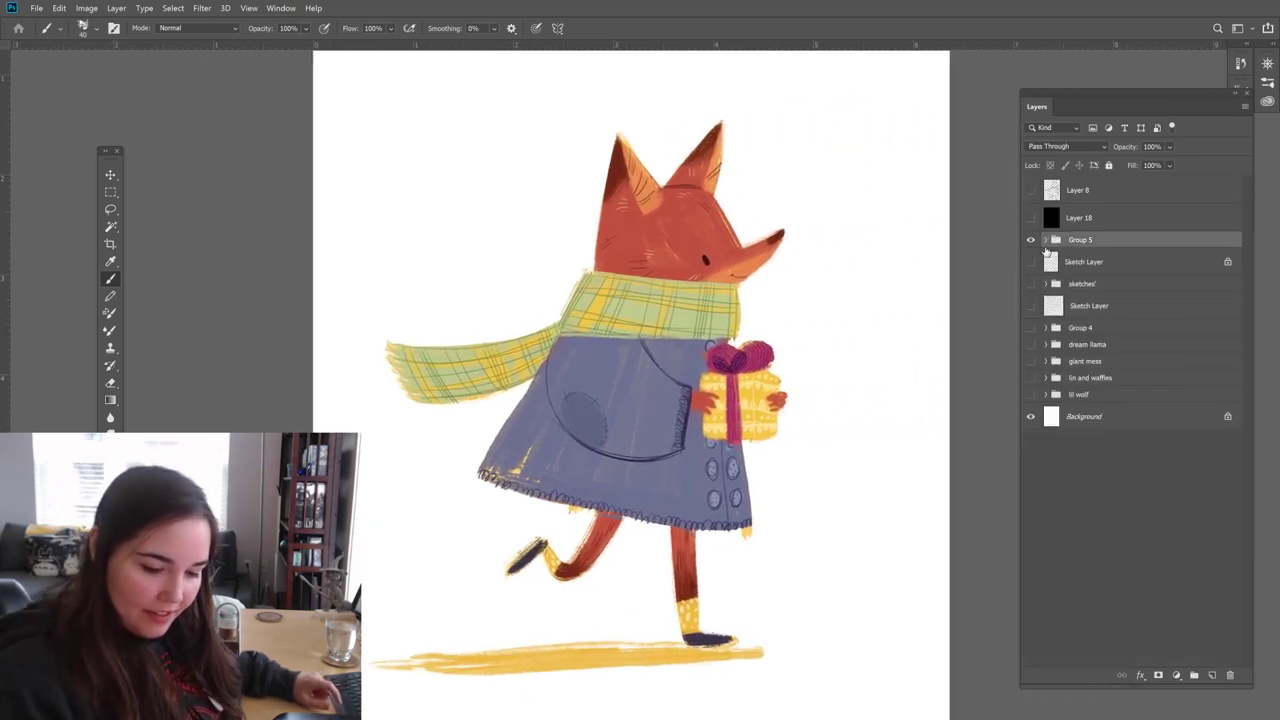
pyautogui.click(1031, 240)
pyautogui.click(1031, 262)
pyautogui.click(1076, 264)
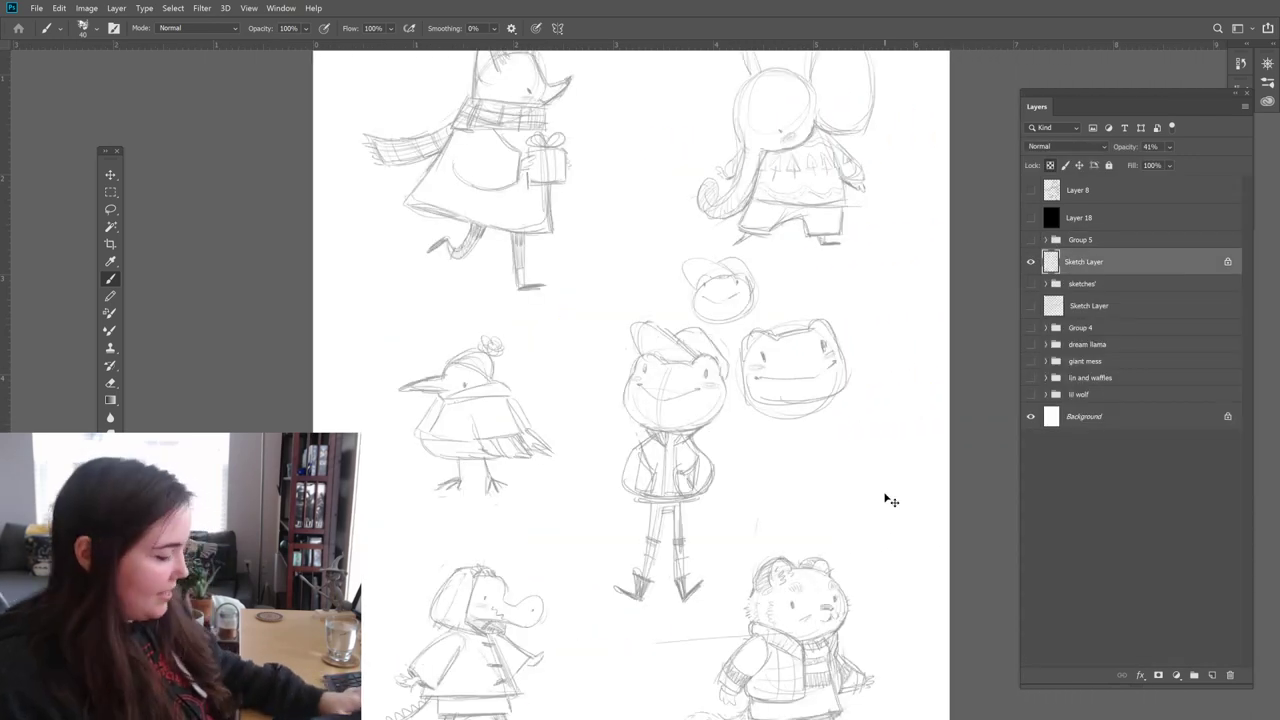
pyautogui.scroll(-3, 886, 497)
pyautogui.scroll(1, 885, 470)
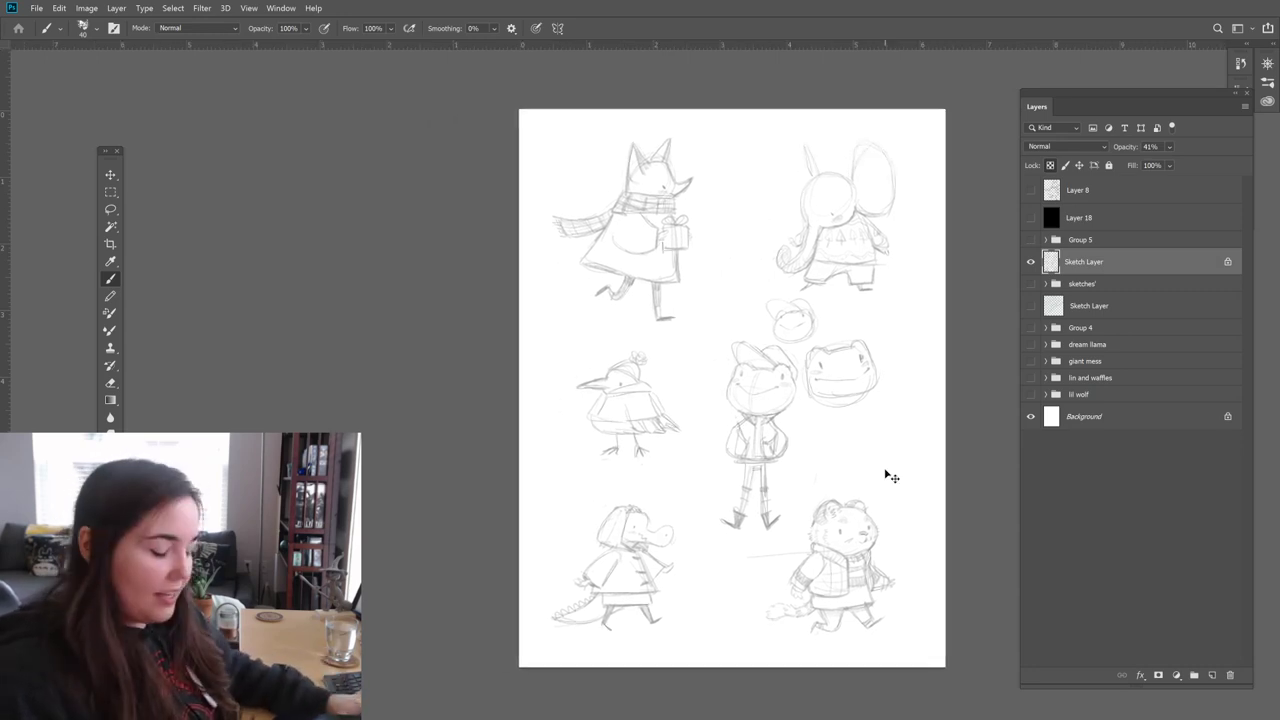
pyautogui.scroll(1, 884, 470)
pyautogui.moveTo(883, 471)
pyautogui.mouseDown()
pyautogui.moveTo(860, 420)
pyautogui.moveTo(880, 347)
pyautogui.moveTo(846, 320)
pyautogui.mouseUp()
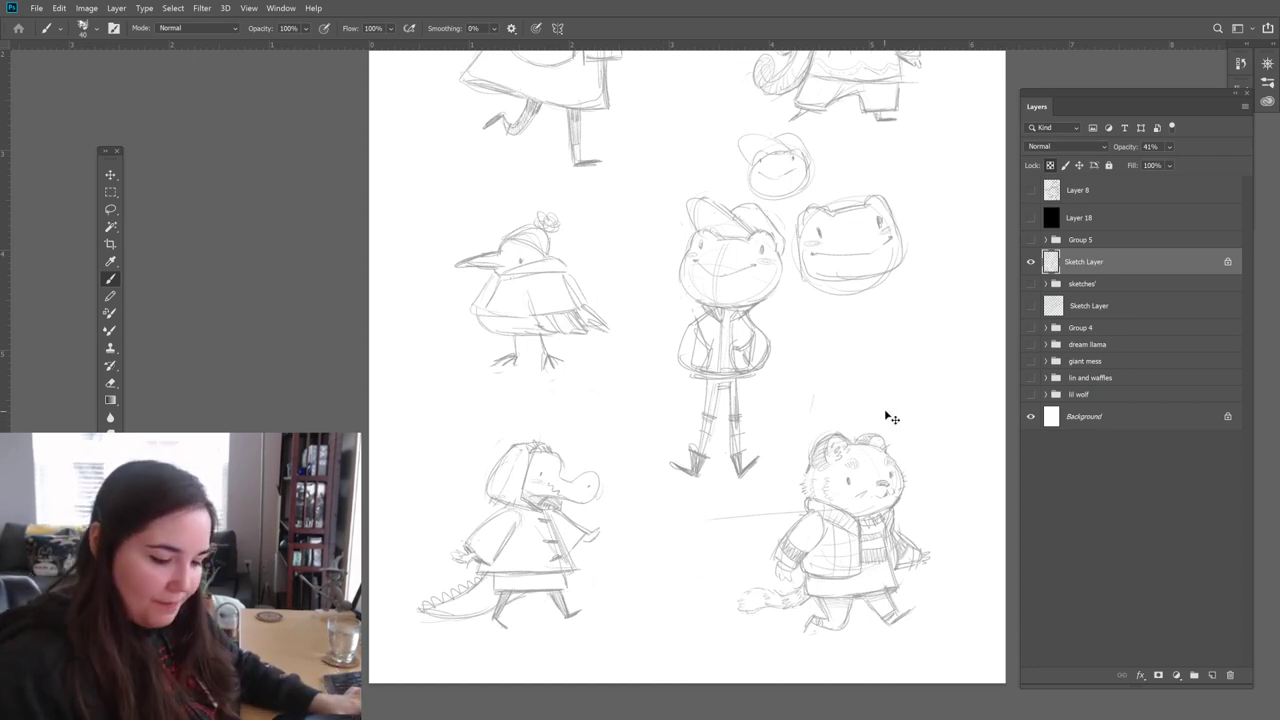
pyautogui.hotkey('ctrl', '-')
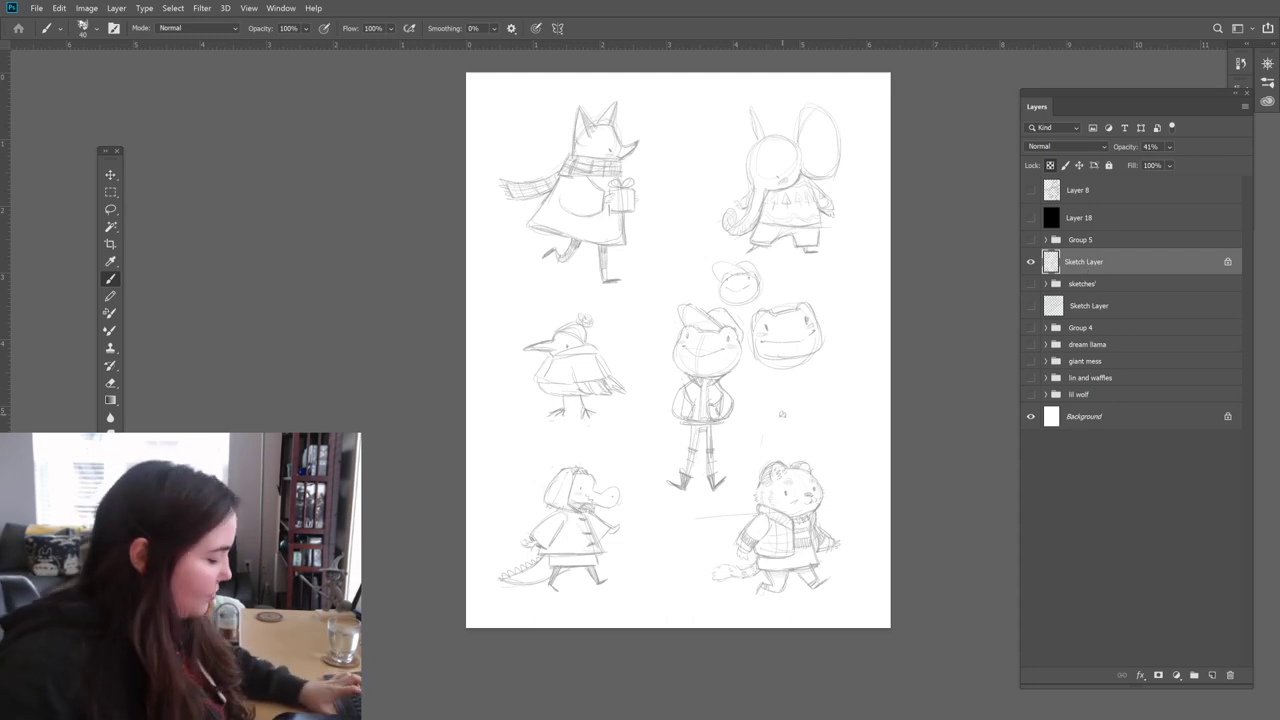
# Step: Lasso the frog sketch, copy it onto new Layer 19, and hide Sketch Layer
pyautogui.press('l')
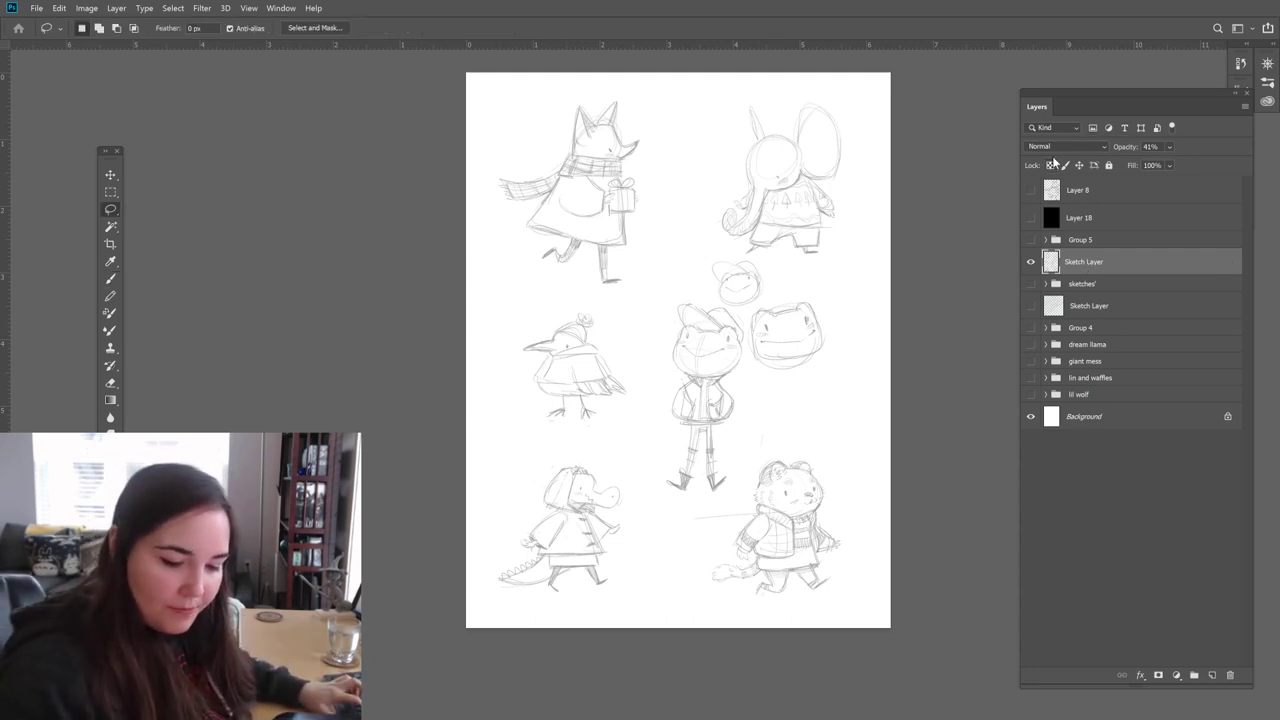
pyautogui.moveTo(732, 492)
pyautogui.mouseDown()
pyautogui.moveTo(747, 330)
pyautogui.moveTo(732, 308)
pyautogui.moveTo(666, 290)
pyautogui.moveTo(647, 362)
pyautogui.moveTo(645, 500)
pyautogui.moveTo(720, 500)
pyautogui.mouseUp()
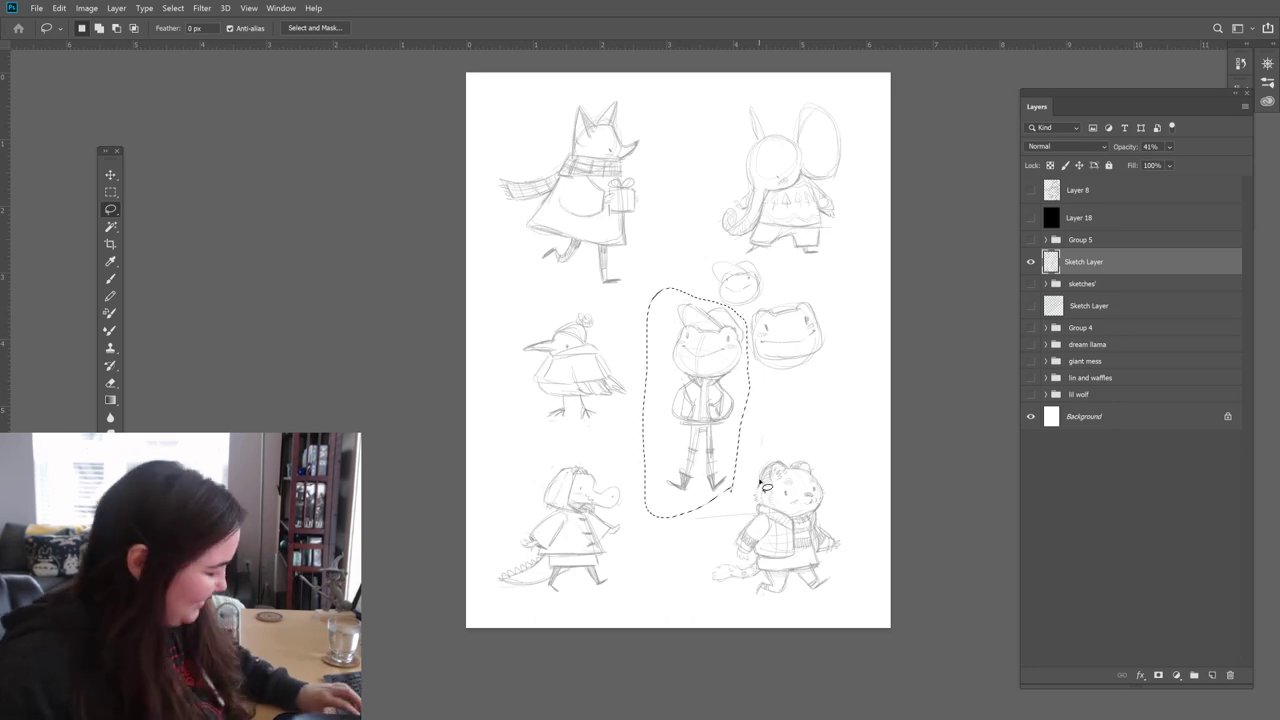
pyautogui.hotkey('ctrl', 'j')
pyautogui.click(1033, 289)
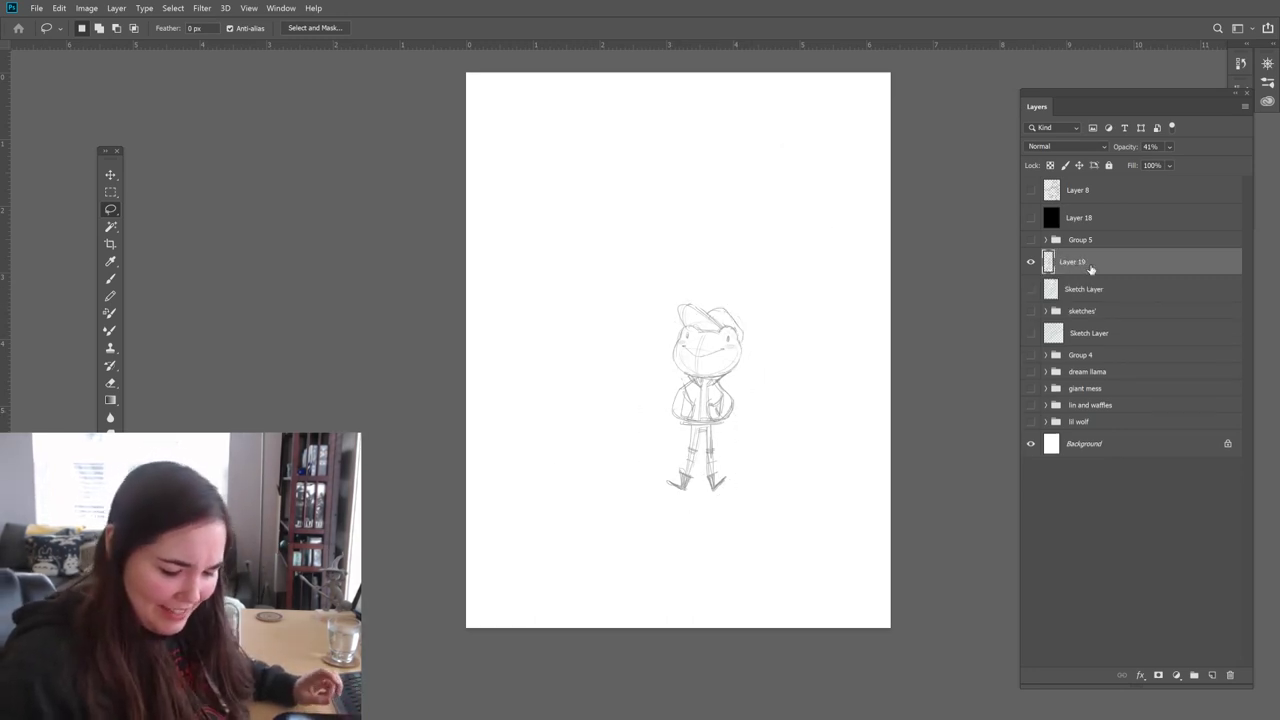
# Step: Scale the frog sketch to about 188%, centre it, and add empty Layer 20 above
pyautogui.hotkey('ctrl', 't')
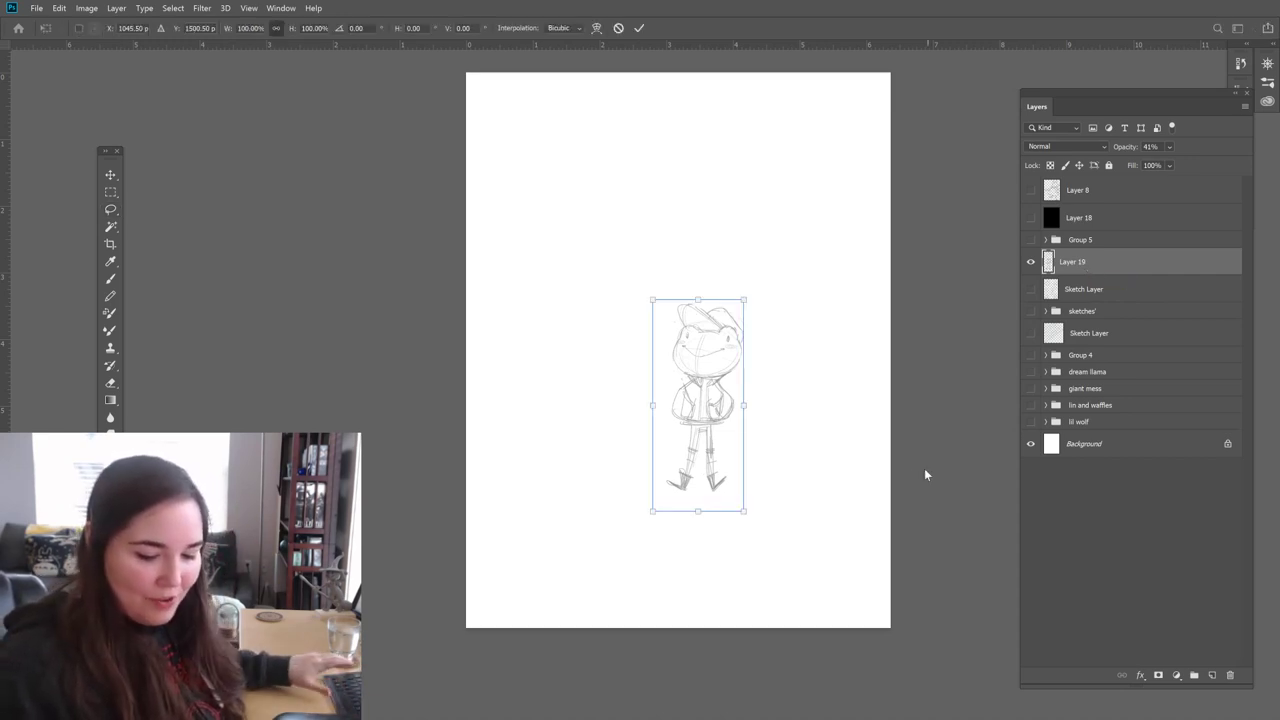
pyautogui.moveTo(747, 300); pyautogui.dragTo(889, 112)
pyautogui.moveTo(766, 323); pyautogui.dragTo(720, 373)
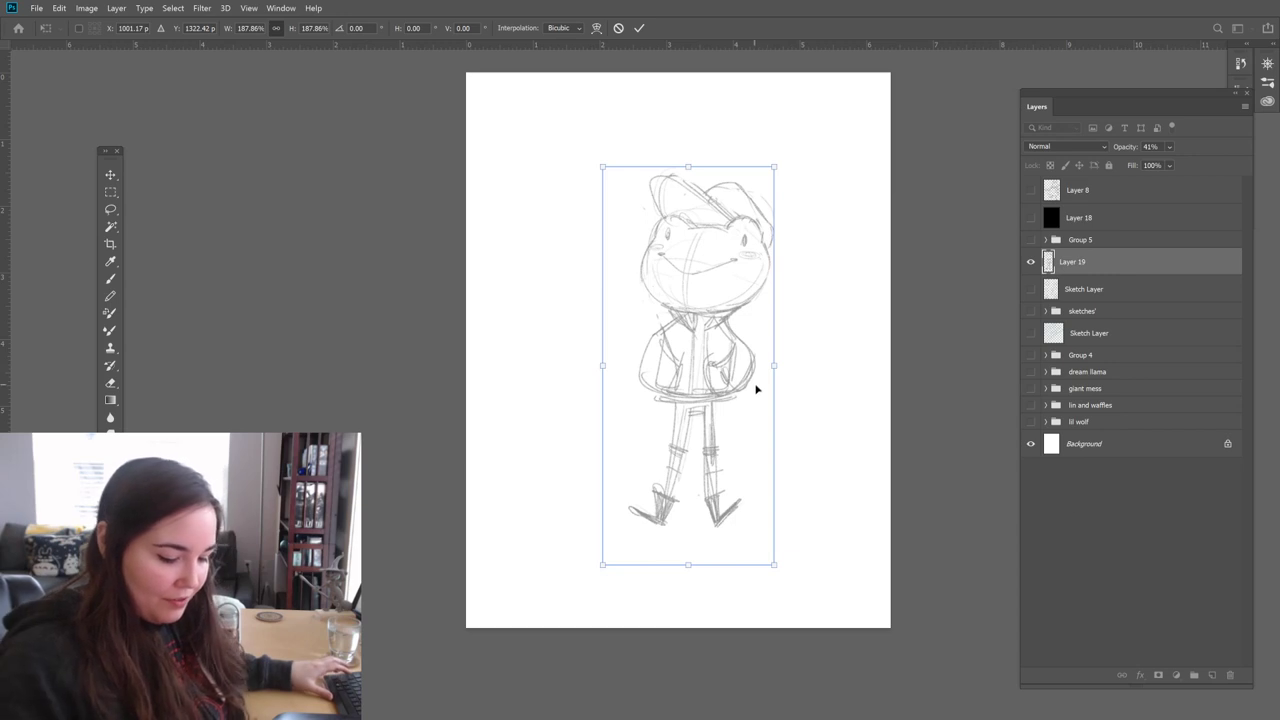
pyautogui.press('Return')
pyautogui.press('l')
pyautogui.click(1212, 675)
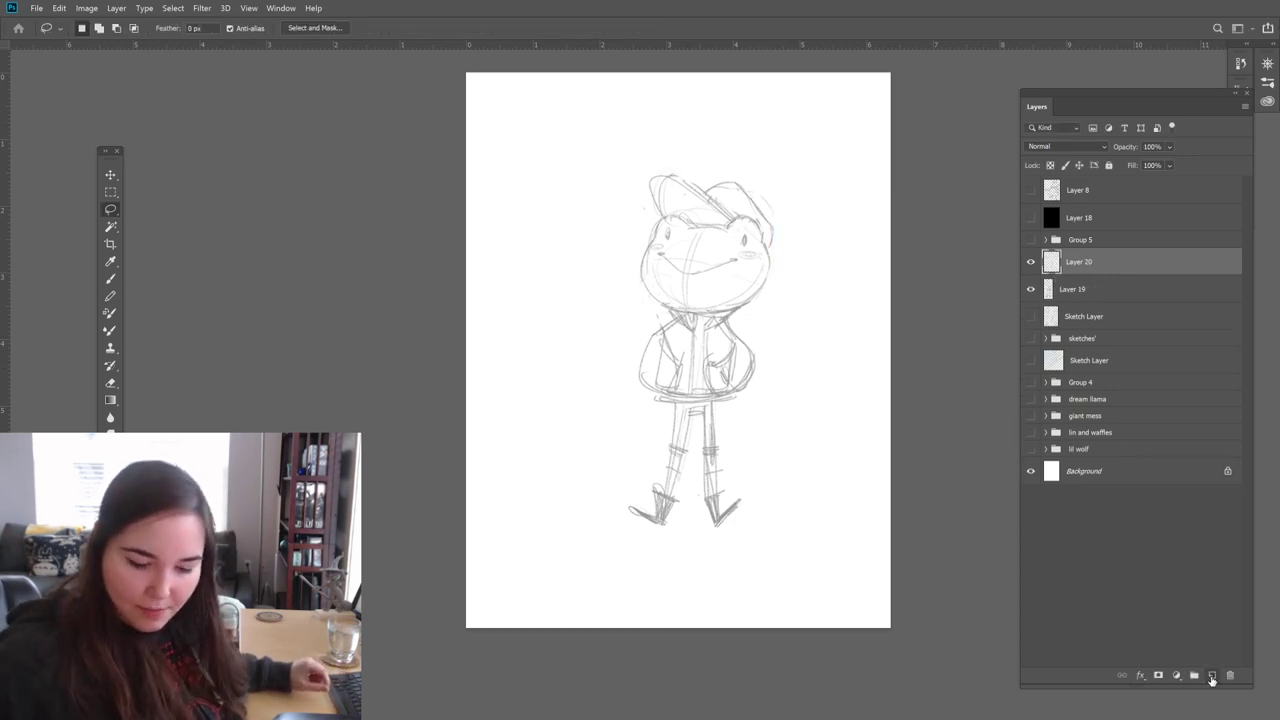
# Step: Select the Brush and raise its size to 175 with the ] key
pyautogui.press('b')
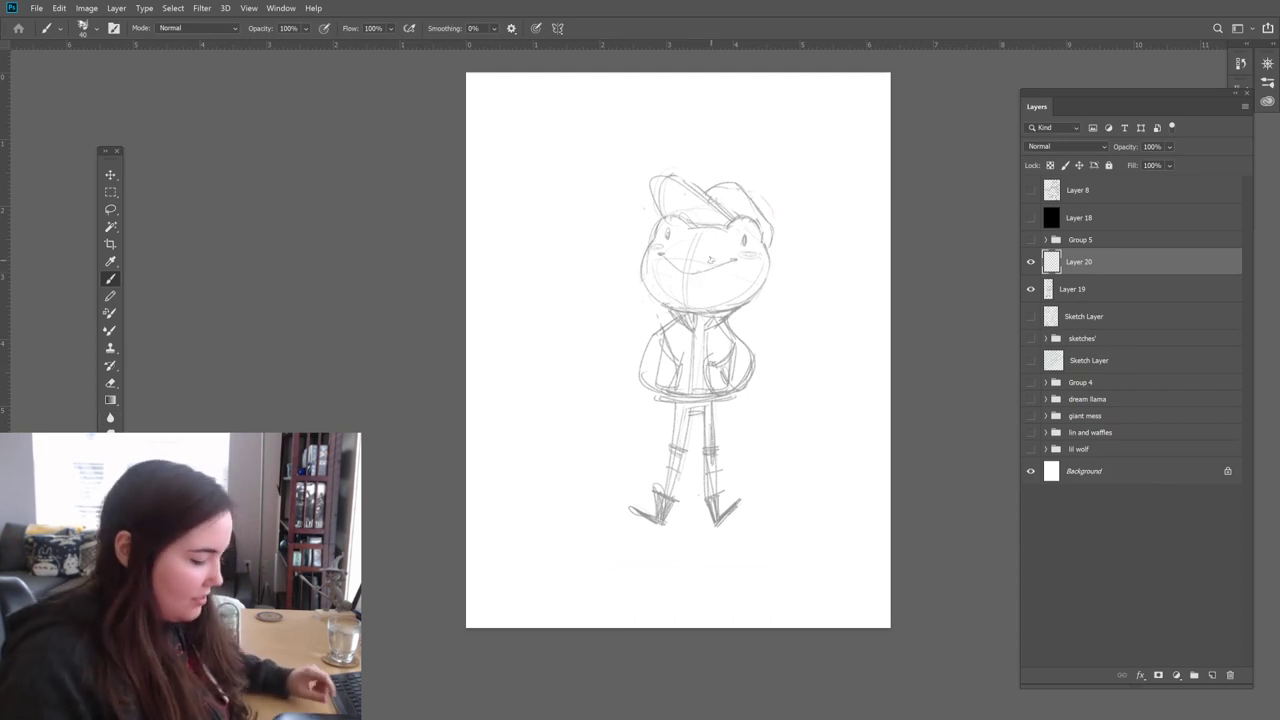
pyautogui.press(']')
pyautogui.press(']')
pyautogui.press(']')
pyautogui.press(']')
pyautogui.press(']')
pyautogui.press(']')
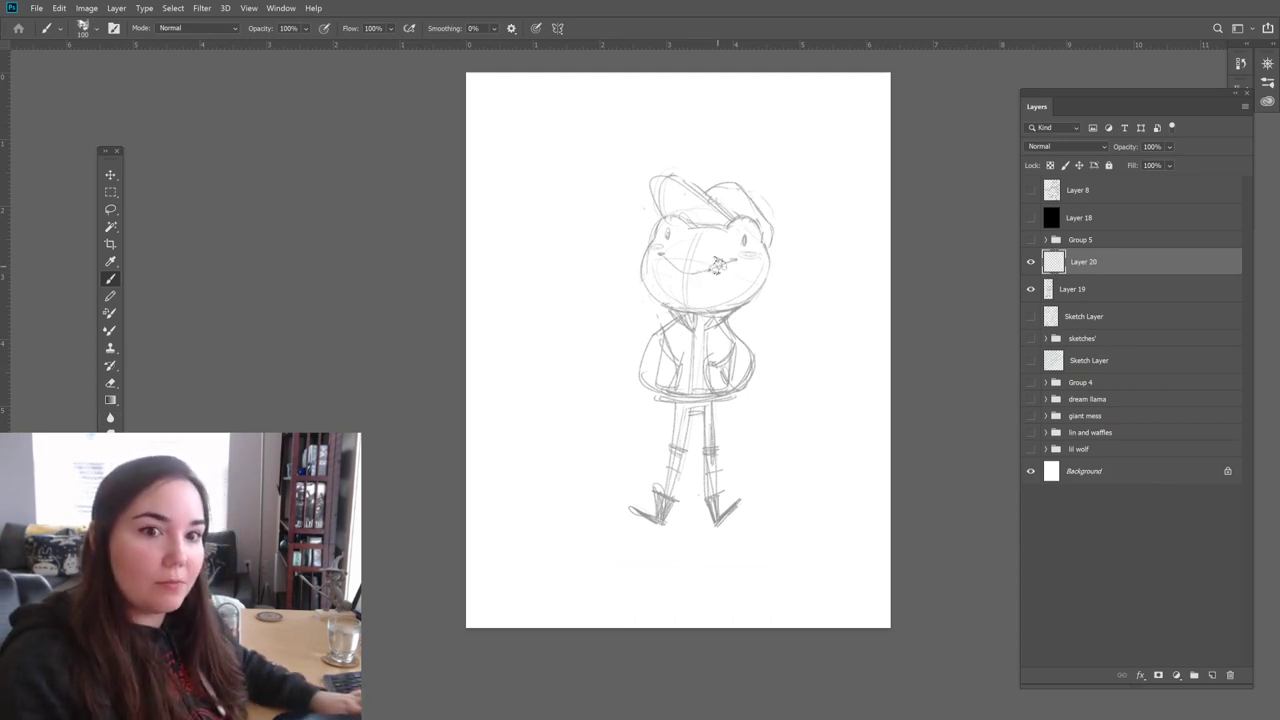
pyautogui.press(']')
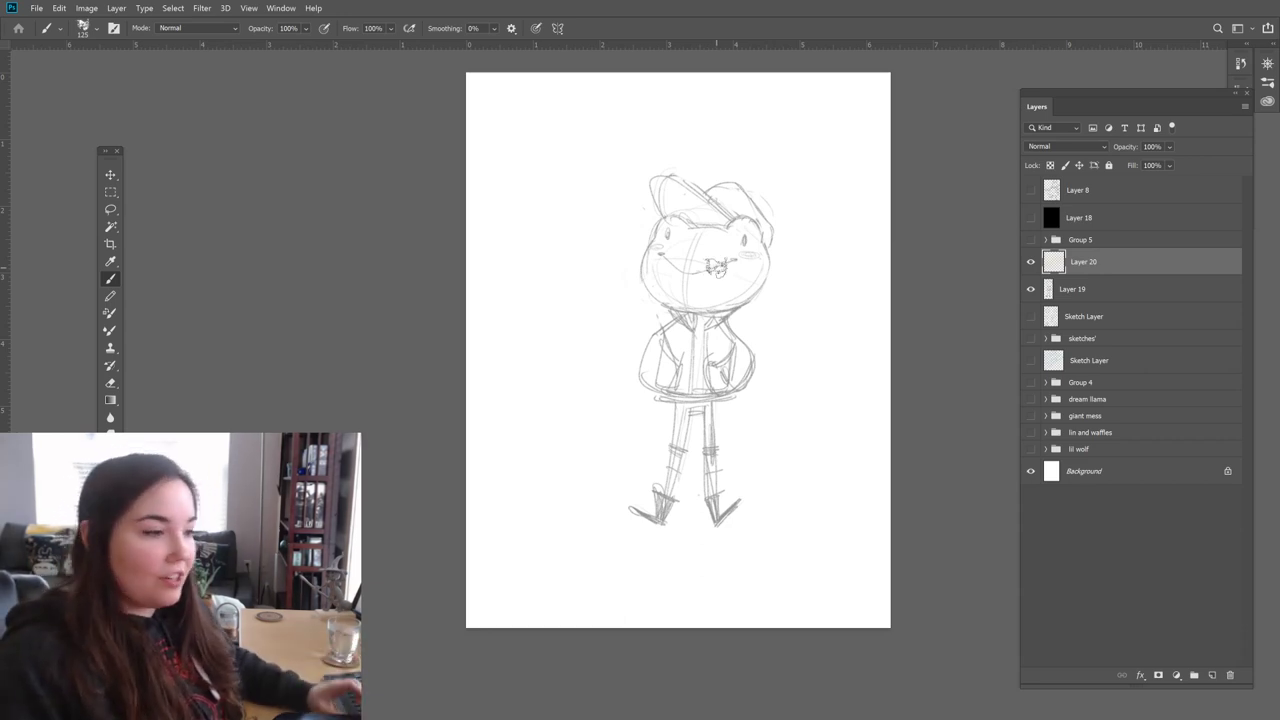
pyautogui.press(']')
pyautogui.press(']')
# Step: Paint yellow over the frog's cheek, head, cap, body and arms on Layer 20
pyautogui.moveTo(660, 245)
pyautogui.mouseDown()
pyautogui.moveTo(662, 275)
pyautogui.moveTo(677, 243)
pyautogui.moveTo(679, 292)
pyautogui.moveTo(667, 252)
pyautogui.moveTo(665, 285)
pyautogui.moveTo(655, 245)
pyautogui.moveTo(682, 290)
pyautogui.moveTo(657, 248)
pyautogui.moveTo(705, 295)
pyautogui.mouseUp()
pyautogui.moveTo(668, 238)
pyautogui.mouseDown()
pyautogui.moveTo(697, 225)
pyautogui.moveTo(687, 290)
pyautogui.moveTo(707, 292)
pyautogui.moveTo(674, 238)
pyautogui.moveTo(757, 265)
pyautogui.moveTo(669, 248)
pyautogui.moveTo(762, 240)
pyautogui.moveTo(719, 258)
pyautogui.moveTo(744, 235)
pyautogui.moveTo(735, 268)
pyautogui.moveTo(702, 272)
pyautogui.moveTo(697, 292)
pyautogui.moveTo(680, 188)
pyautogui.moveTo(656, 192)
pyautogui.moveTo(714, 218)
pyautogui.moveTo(682, 188)
pyautogui.moveTo(710, 235)
pyautogui.moveTo(737, 188)
pyautogui.moveTo(716, 218)
pyautogui.moveTo(740, 205)
pyautogui.moveTo(754, 235)
pyautogui.moveTo(724, 205)
pyautogui.moveTo(760, 236)
pyautogui.mouseUp()
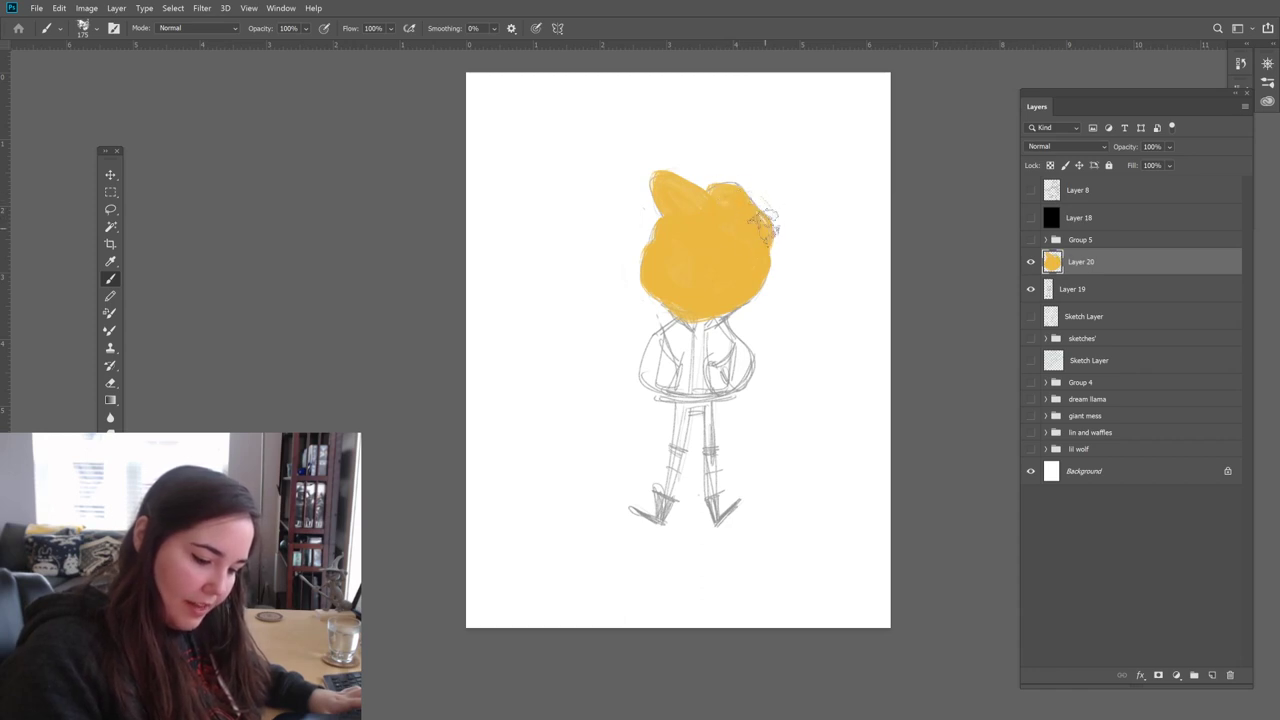
pyautogui.moveTo(695, 318)
pyautogui.mouseDown()
pyautogui.moveTo(645, 365)
pyautogui.moveTo(673, 384)
pyautogui.moveTo(653, 378)
pyautogui.moveTo(675, 368)
pyautogui.moveTo(641, 376)
pyautogui.moveTo(708, 310)
pyautogui.moveTo(711, 363)
pyautogui.moveTo(713, 320)
pyautogui.moveTo(741, 368)
pyautogui.moveTo(735, 350)
pyautogui.moveTo(695, 378)
pyautogui.moveTo(741, 373)
pyautogui.moveTo(728, 360)
pyautogui.moveTo(699, 373)
pyautogui.moveTo(685, 341)
pyautogui.moveTo(689, 418)
pyautogui.moveTo(684, 390)
pyautogui.moveTo(650, 495)
pyautogui.mouseUp()
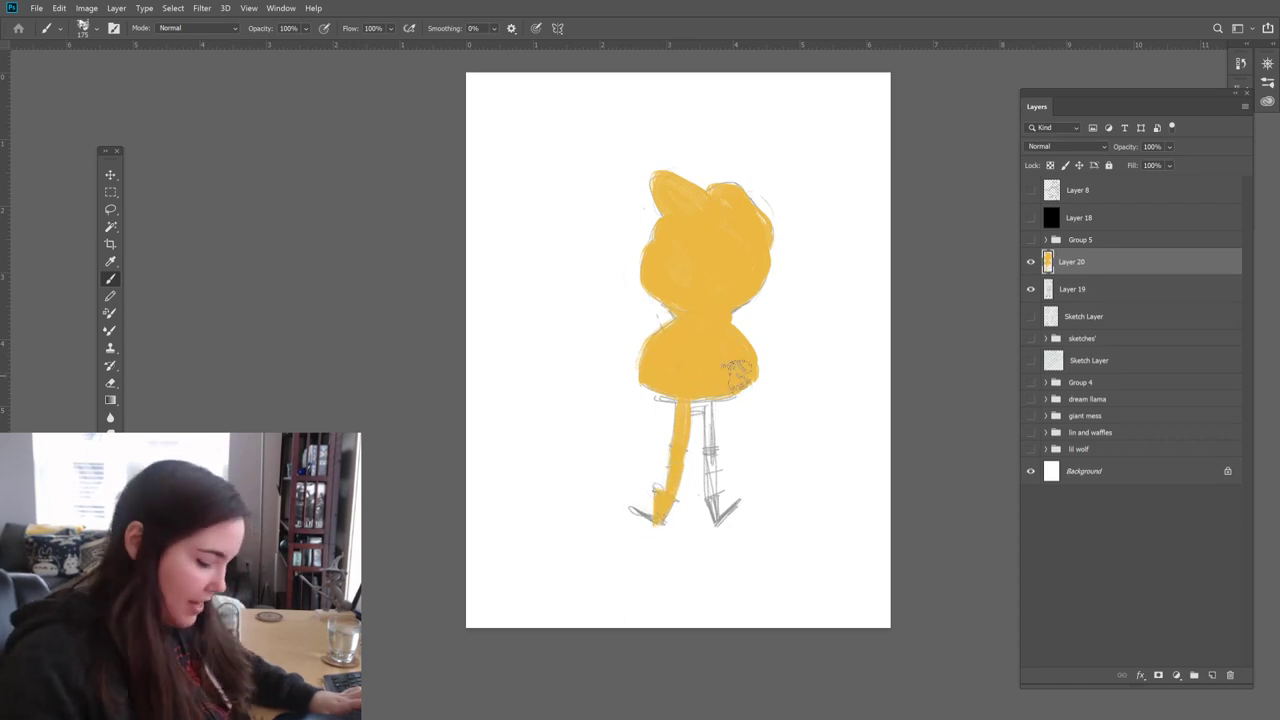
# Step: Fill the legs and feet yellow, then duplicate Layer 20 as Layer 20 copy
pyautogui.moveTo(709, 395)
pyautogui.mouseDown()
pyautogui.moveTo(708, 455)
pyautogui.moveTo(710, 400)
pyautogui.mouseUp()
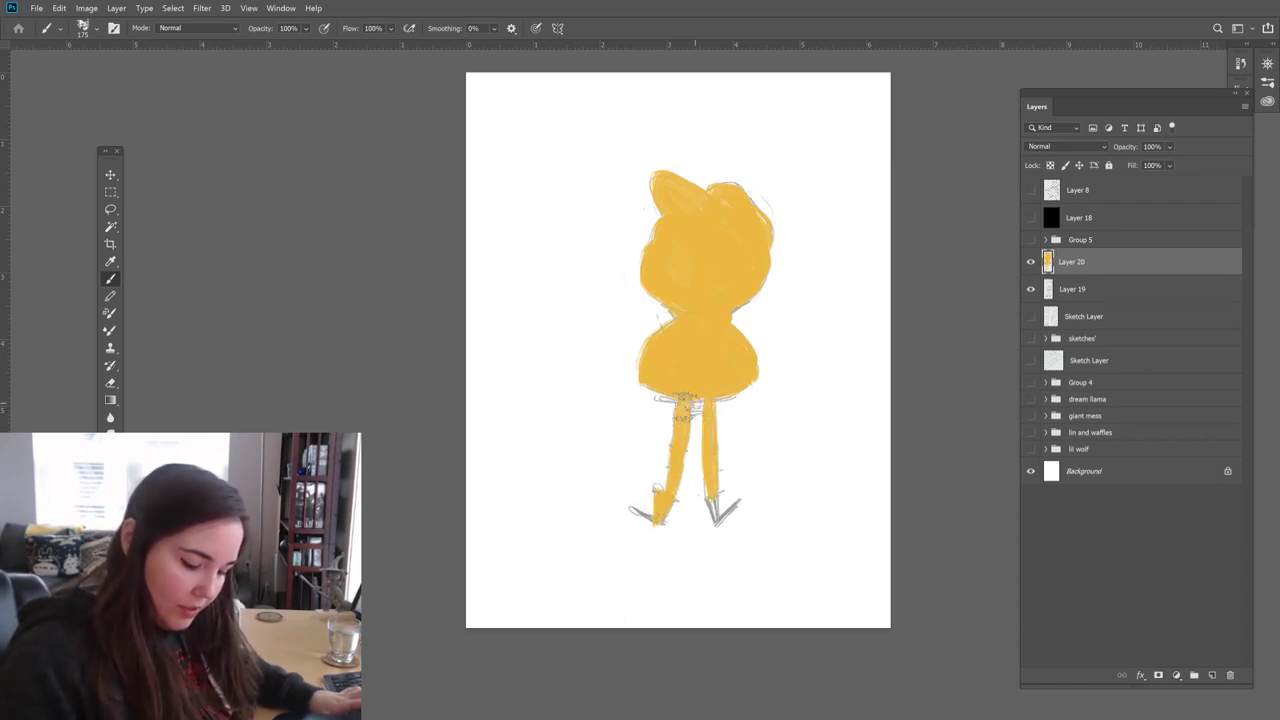
pyautogui.moveTo(734, 475)
pyautogui.mouseDown()
pyautogui.moveTo(711, 515)
pyautogui.moveTo(723, 476)
pyautogui.moveTo(707, 501)
pyautogui.moveTo(718, 525)
pyautogui.moveTo(740, 503)
pyautogui.mouseUp()
pyautogui.moveTo(636, 500)
pyautogui.mouseDown()
pyautogui.moveTo(651, 516)
pyautogui.moveTo(634, 513)
pyautogui.mouseUp()
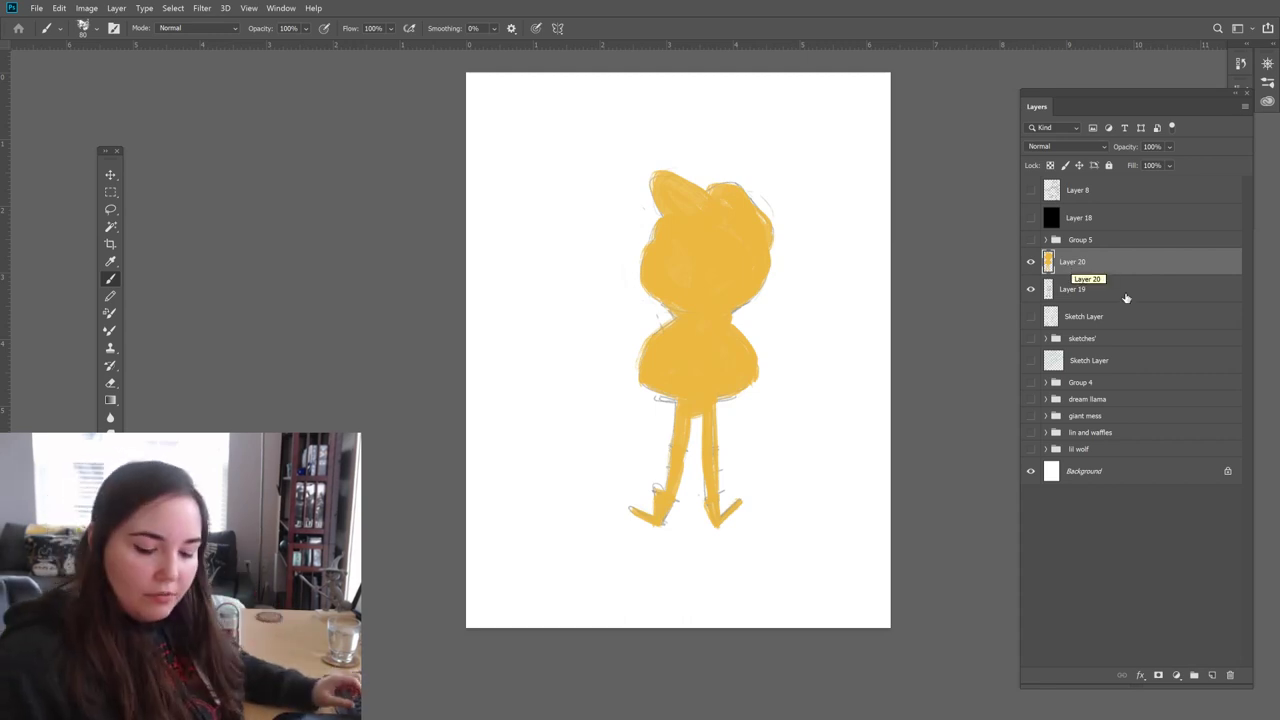
pyautogui.hotkey('ctrl', '-')
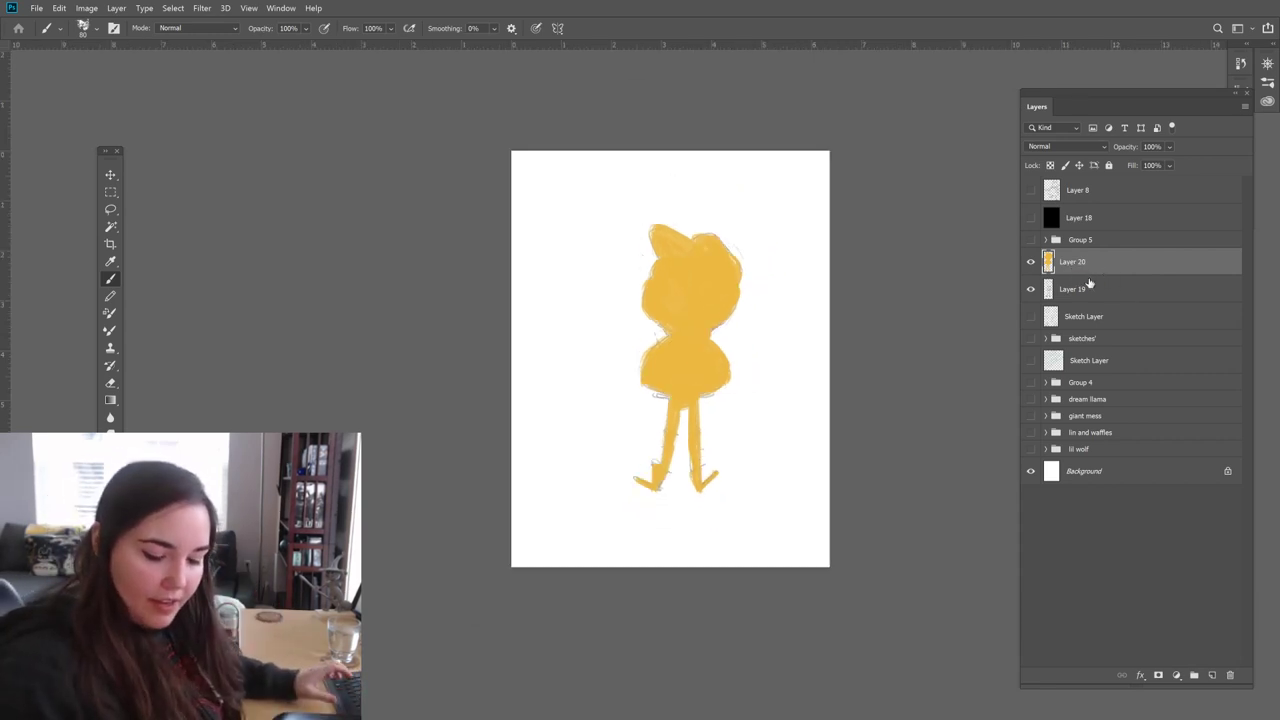
pyautogui.hotkey('ctrl', '+')
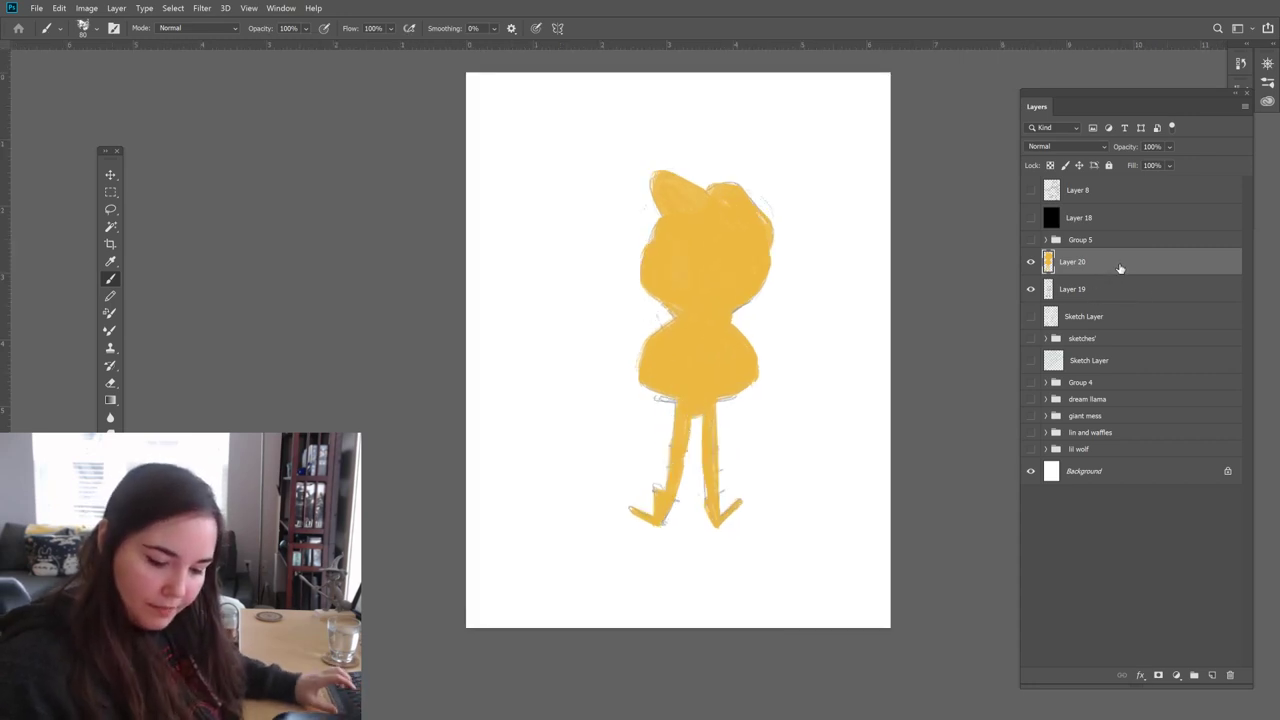
pyautogui.moveTo(1117, 266); pyautogui.dragTo(1122, 274)
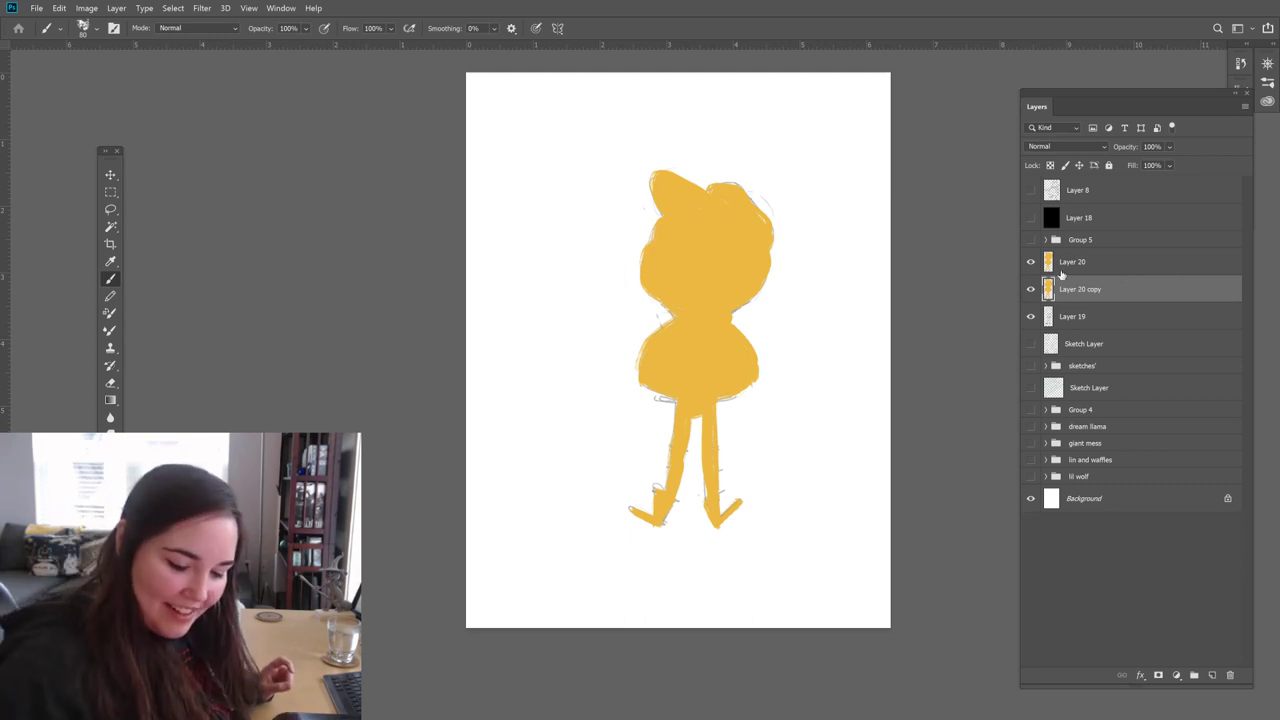
# Step: Lock Layer 20's transparent pixels and fill the silhouette with olive green 859a5c
pyautogui.click(1090, 260)
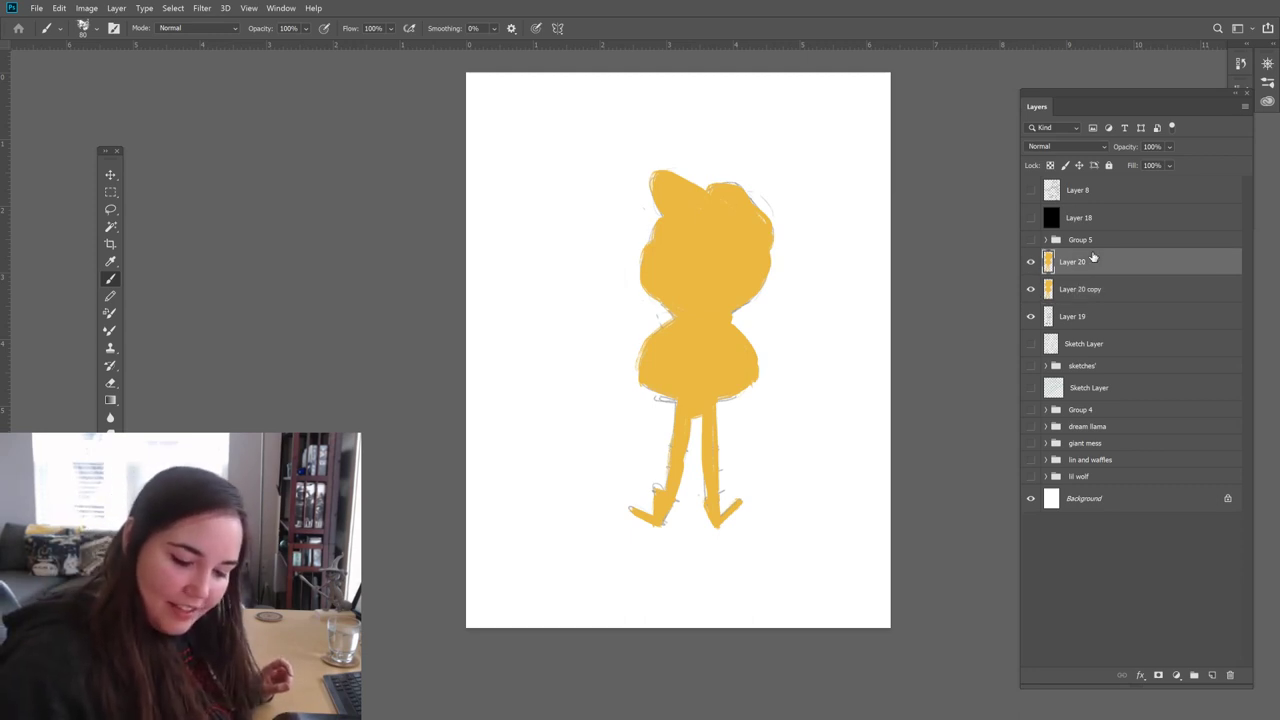
pyautogui.click(1065, 165)
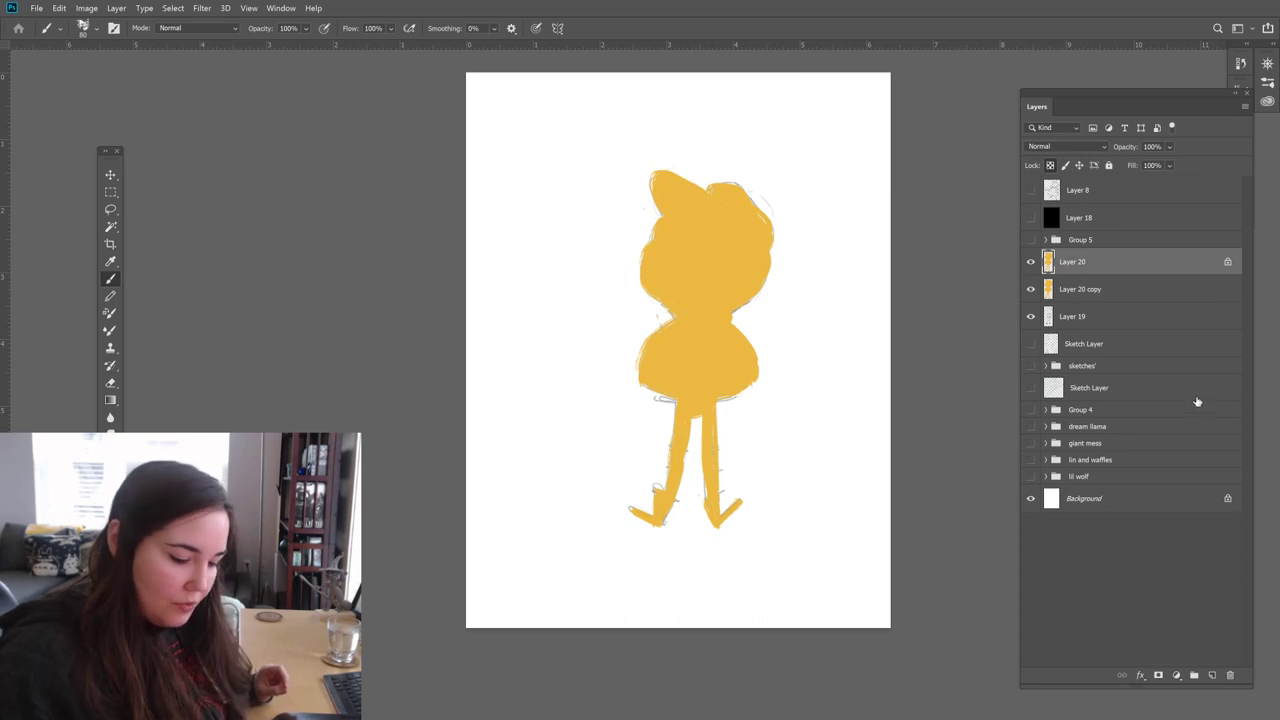
pyautogui.hotkey('shift', 'F5')
pyautogui.moveTo(1052, 533); pyautogui.dragTo(1052, 513)
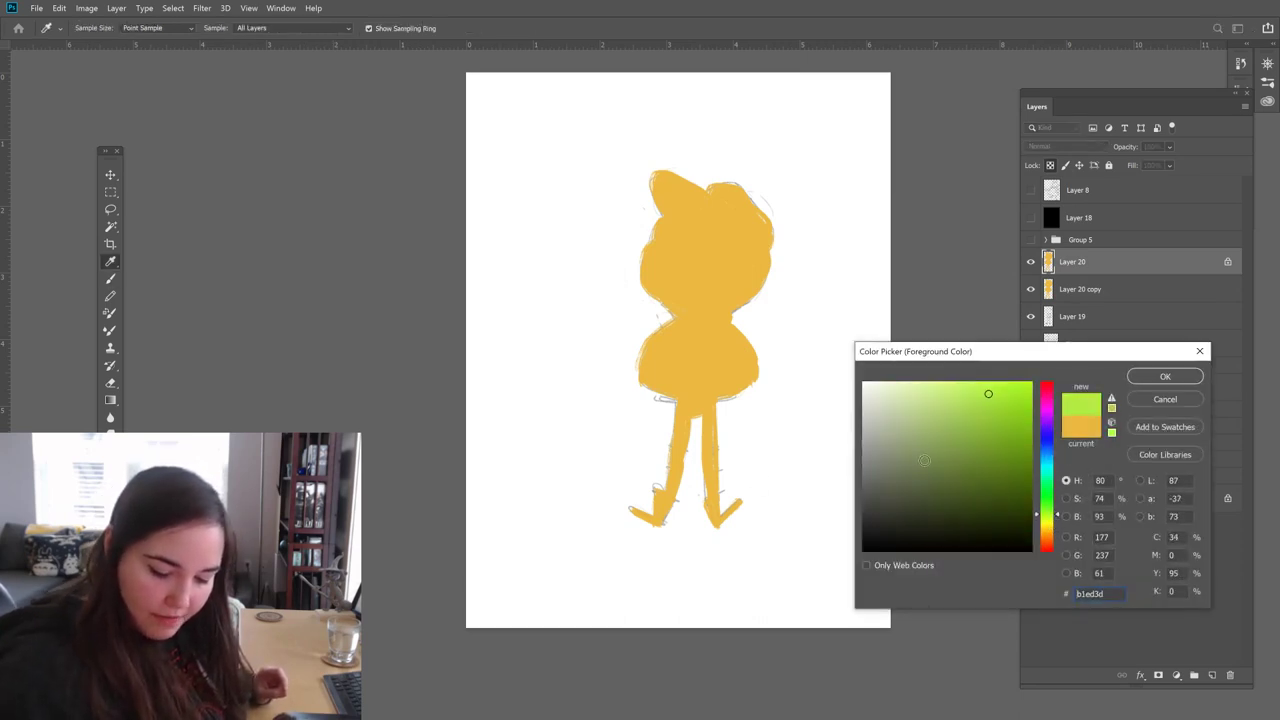
pyautogui.write('859a5c')
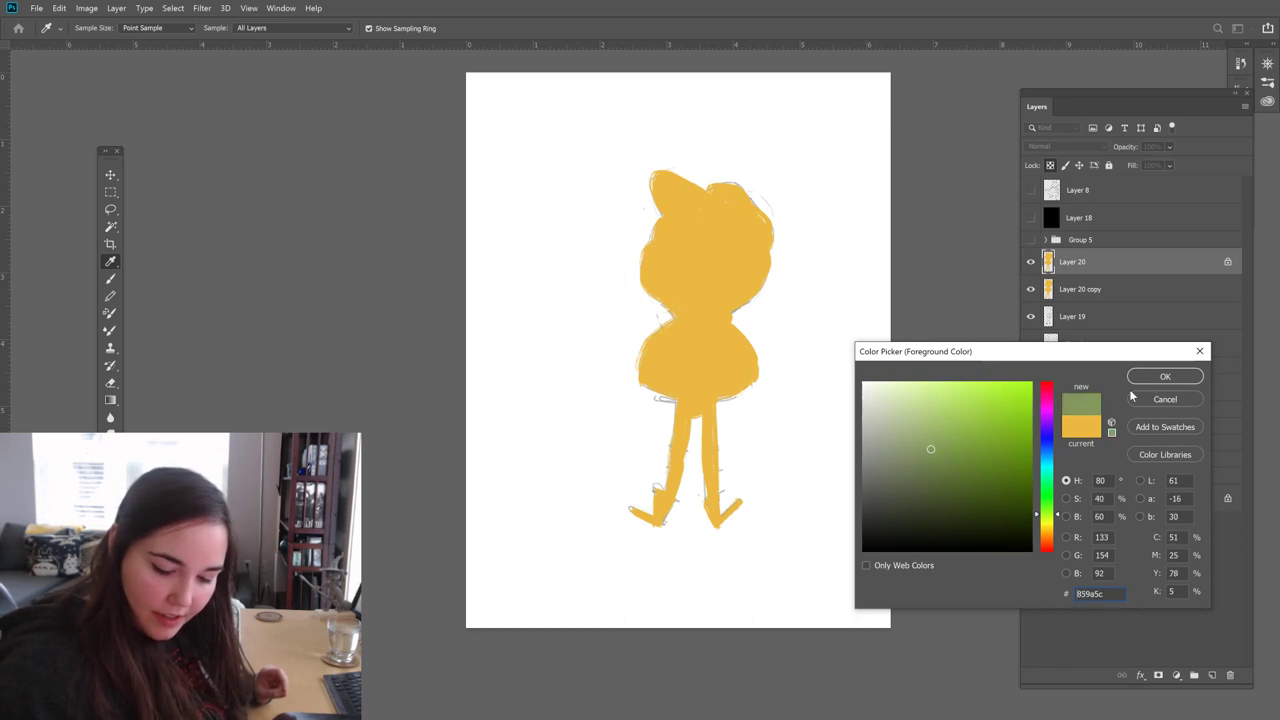
pyautogui.click(1150, 377)
pyautogui.hotkey('alt', 'BackSpace')
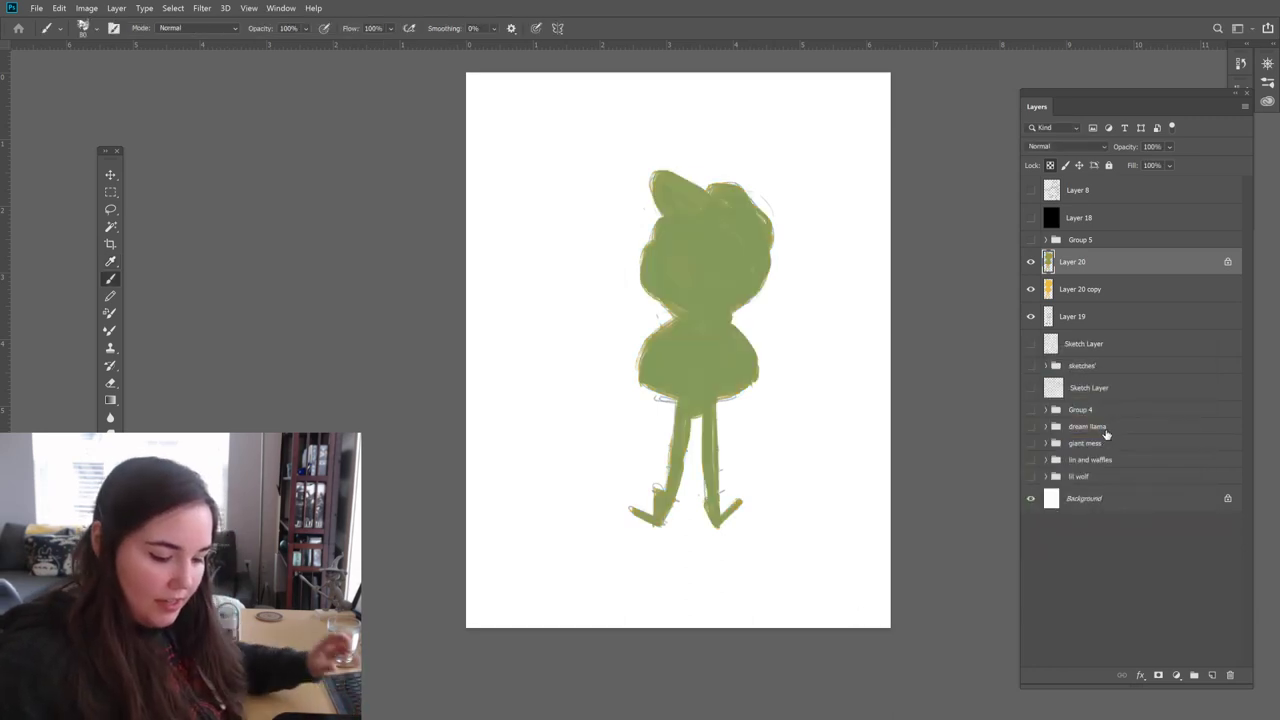
# Step: Select the yellow Layer 20 copy and toggle its visibility to compare it with the green
pyautogui.click(1057, 298)
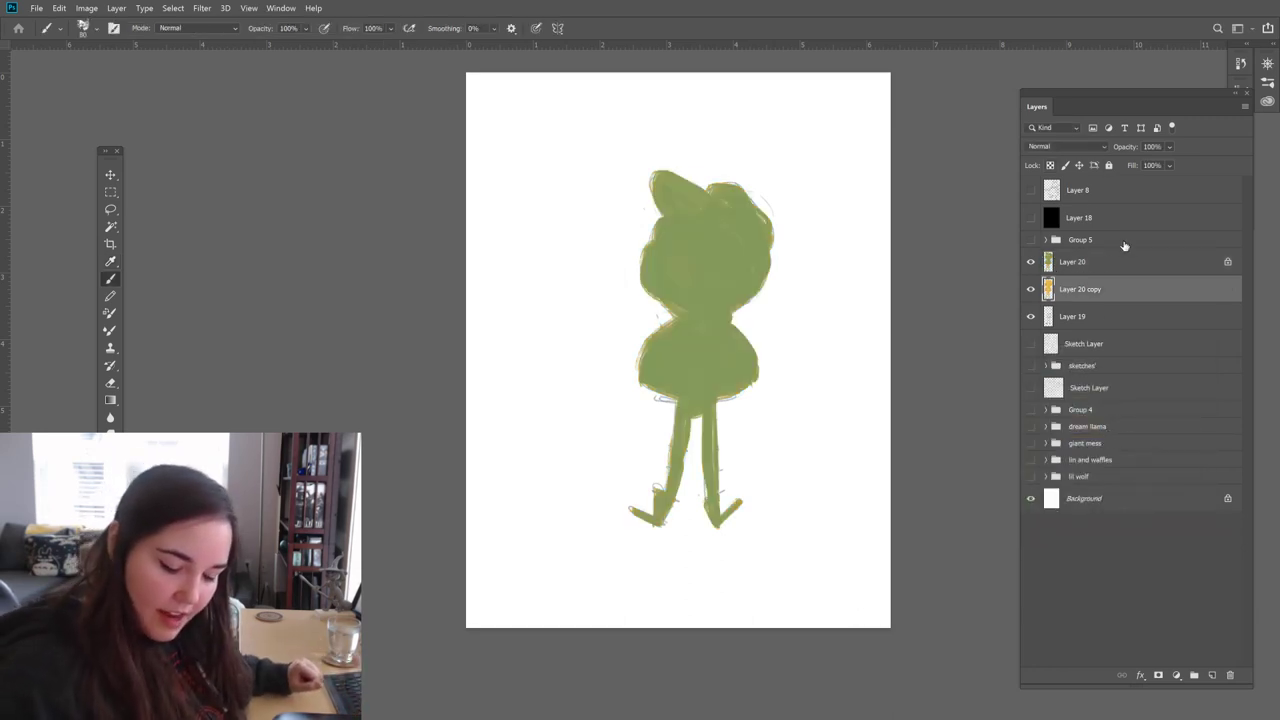
pyautogui.click(1031, 290)
pyautogui.click(1031, 290)
pyautogui.click(1031, 290)
pyautogui.click(1031, 290)
pyautogui.click(1031, 290)
pyautogui.click(1031, 290)
pyautogui.click(1031, 290)
pyautogui.click(1031, 290)
pyautogui.click(1031, 290)
pyautogui.click(1031, 290)
pyautogui.click(1031, 290)
pyautogui.click(1031, 290)
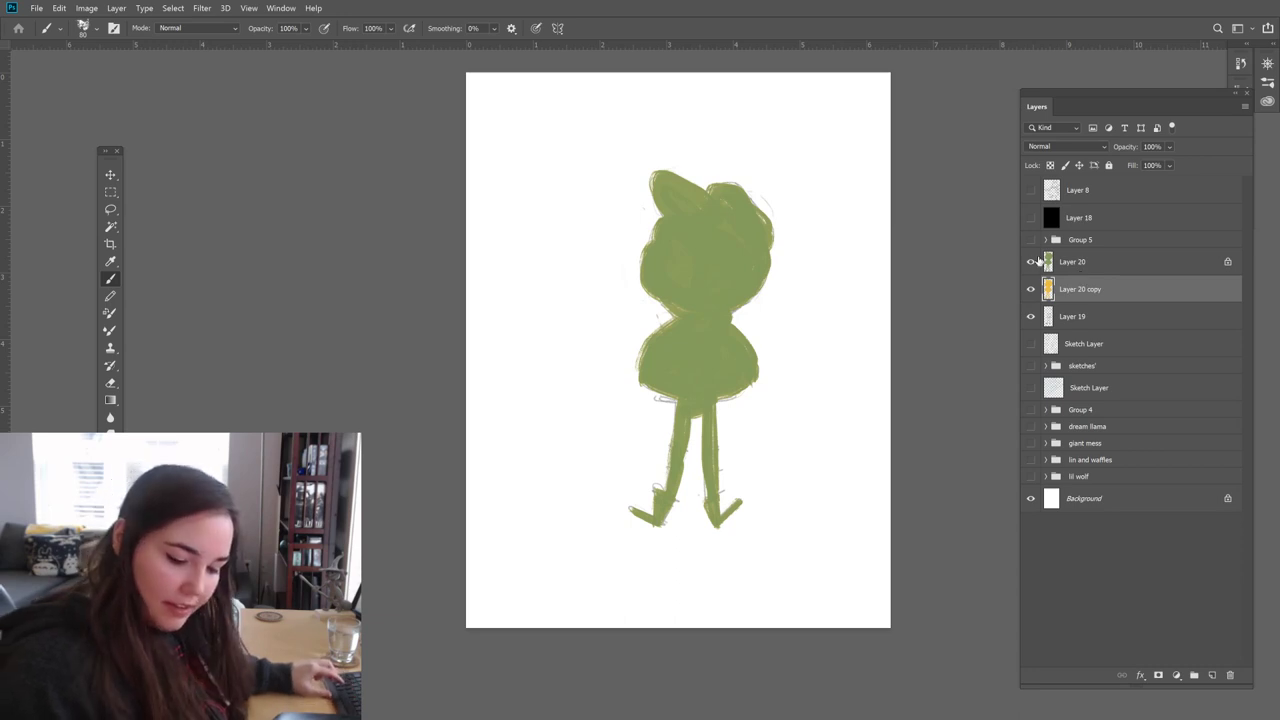
# Step: Compare the green silhouette with the yellow copy, then trial duplicating and merging the yellow layers
pyautogui.click(1032, 261)
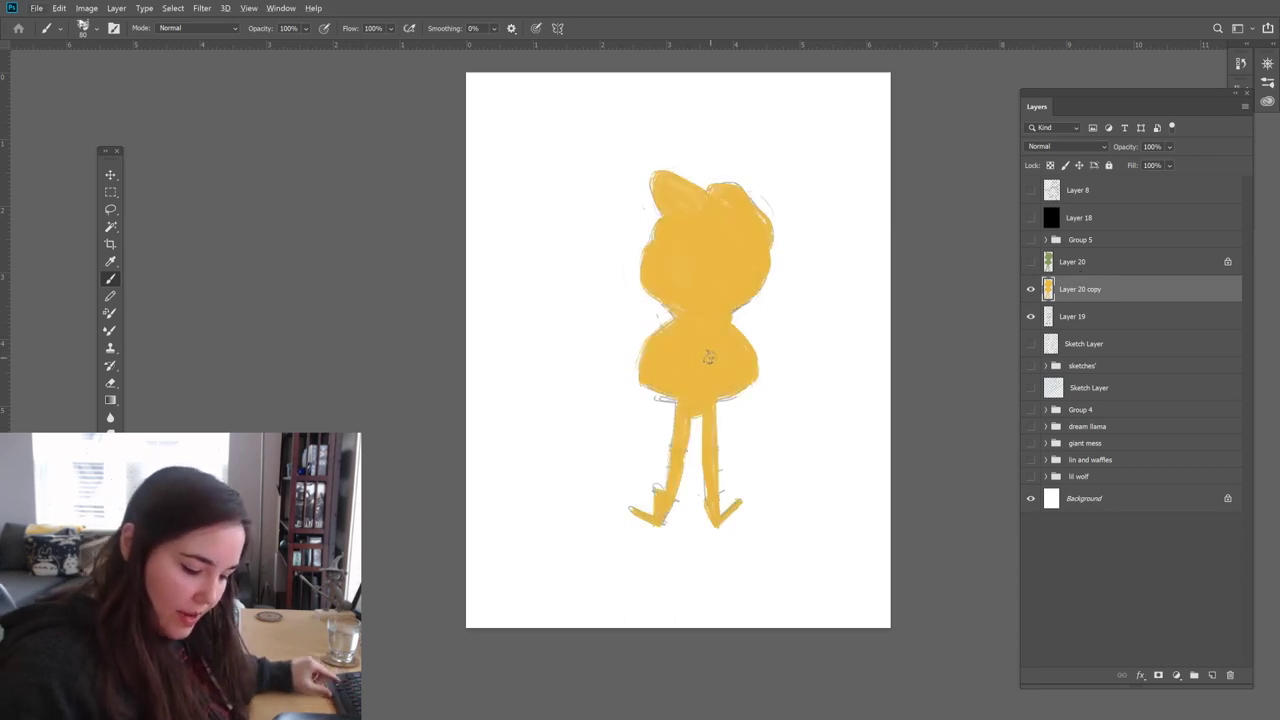
pyautogui.click(1031, 261)
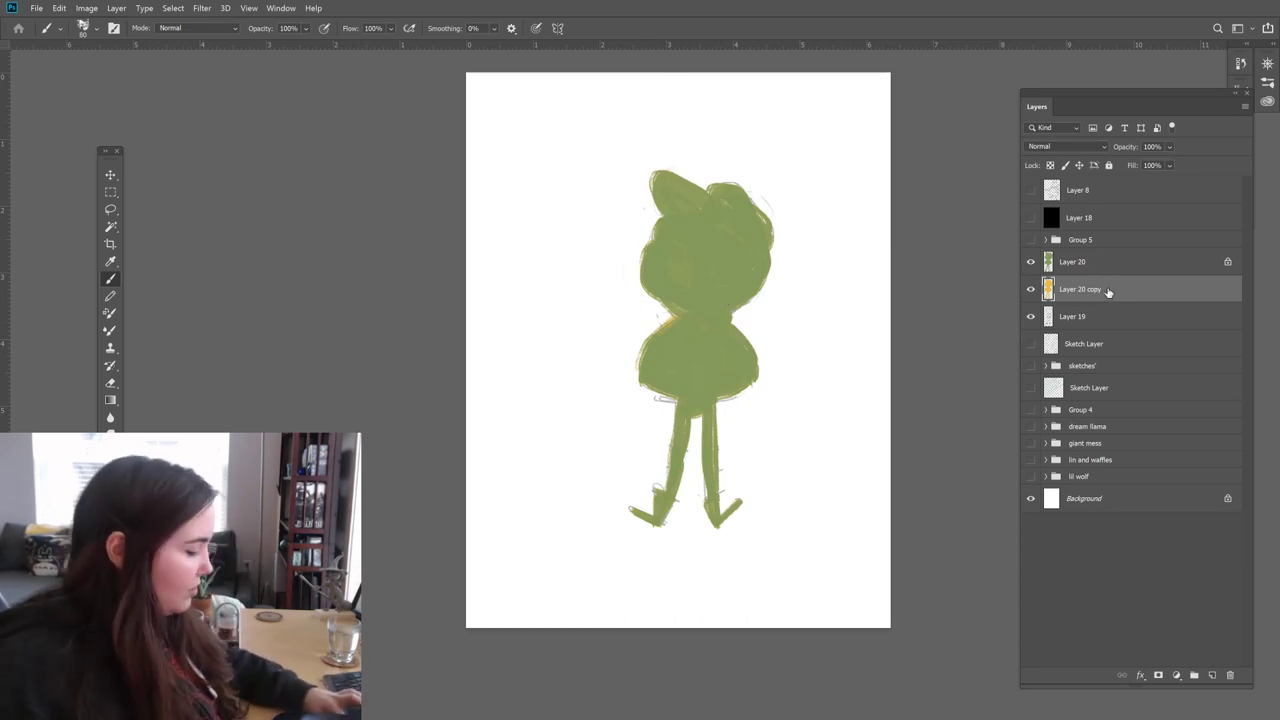
pyautogui.hotkey('ctrl', 'j')
pyautogui.hotkey('ctrl', 'j')
pyautogui.hotkey('ctrl', 'j')
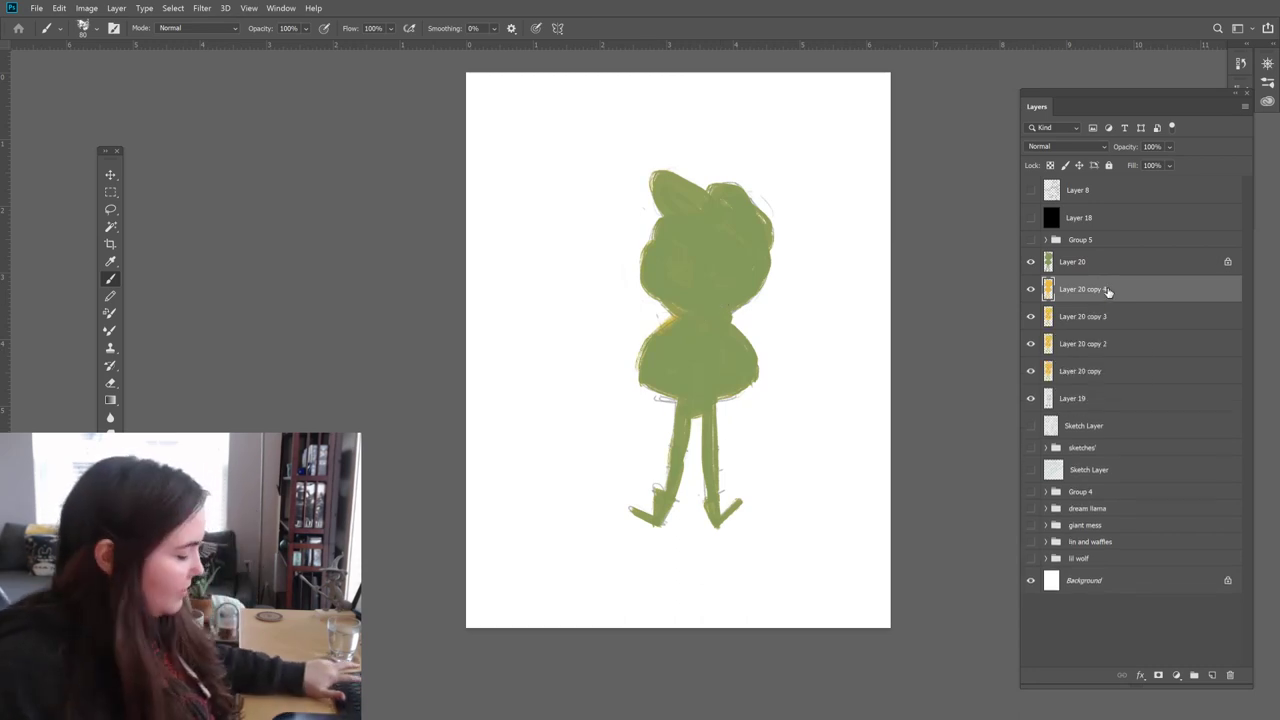
pyautogui.hotkey('ctrl', 'e')
pyautogui.hotkey('ctrl', 'e')
pyautogui.hotkey('ctrl', 'e')
pyautogui.hotkey('ctrl', 'e')
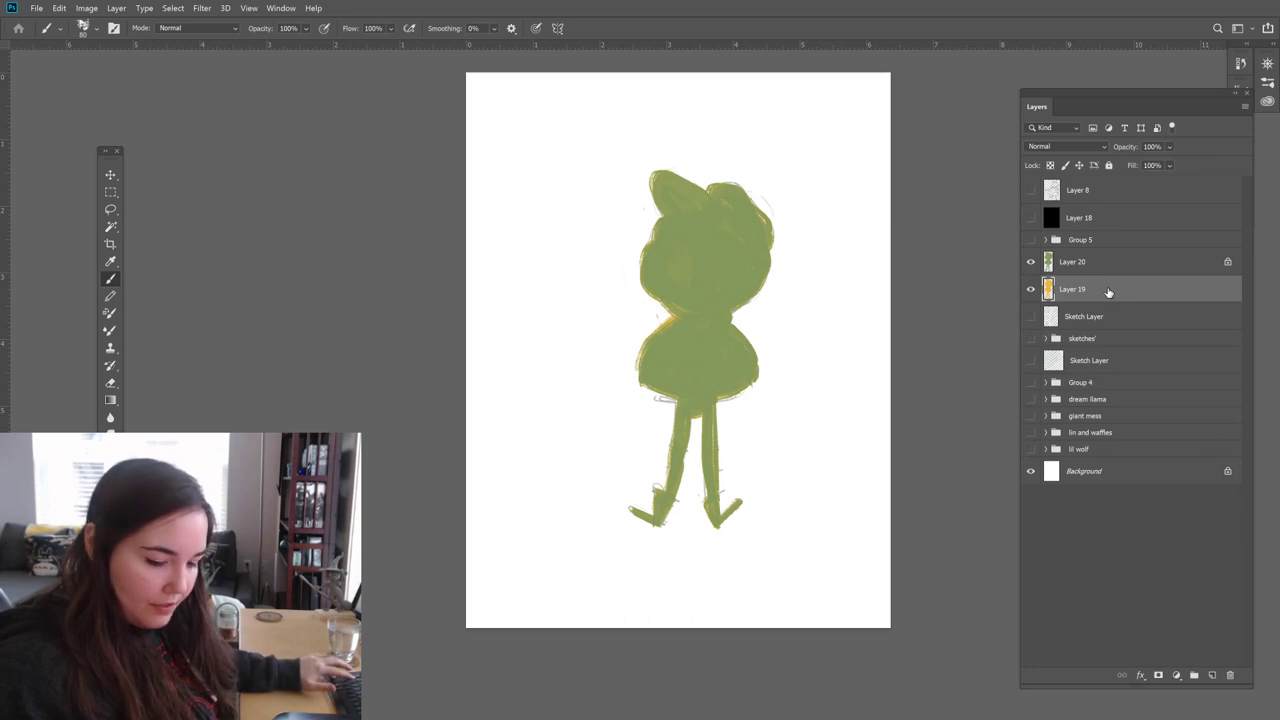
pyautogui.hotkey('ctrl', 'z')
pyautogui.hotkey('ctrl', 'z')
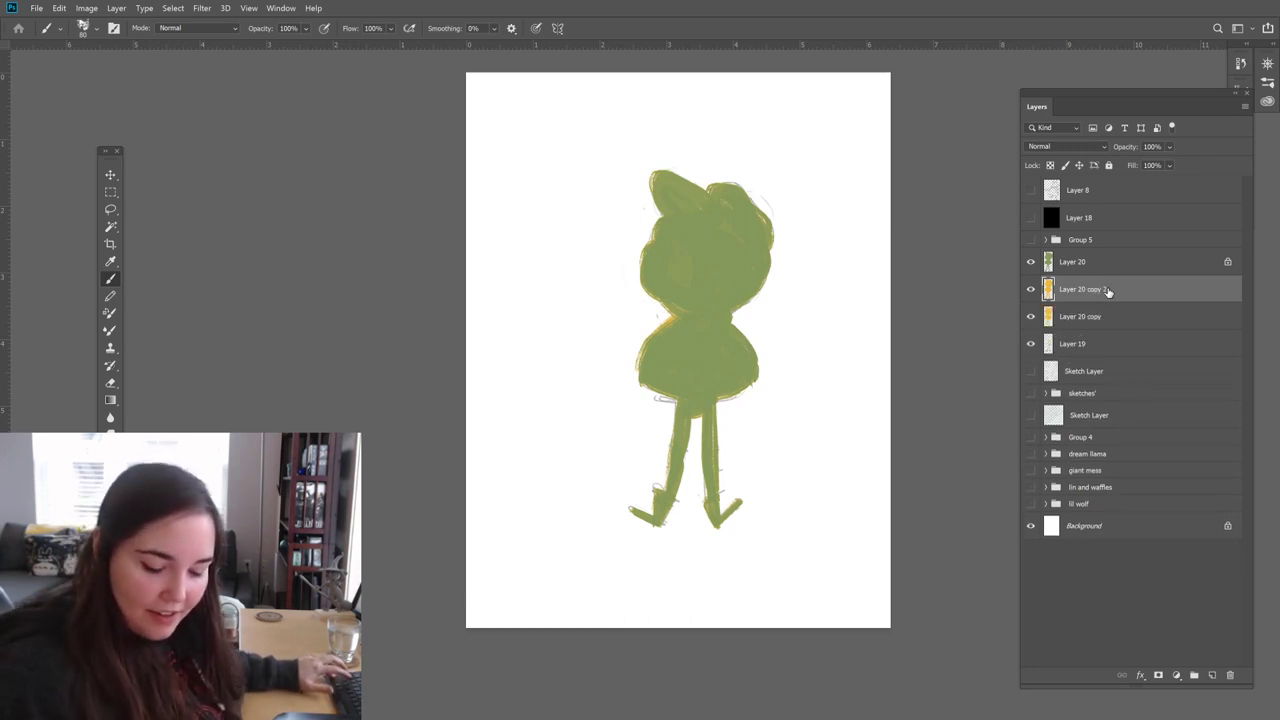
# Step: Merge Layer 20 copy 2 into Layer 20 copy and extend the yellow edge down the right leg
pyautogui.hotkey('ctrl', 'e')
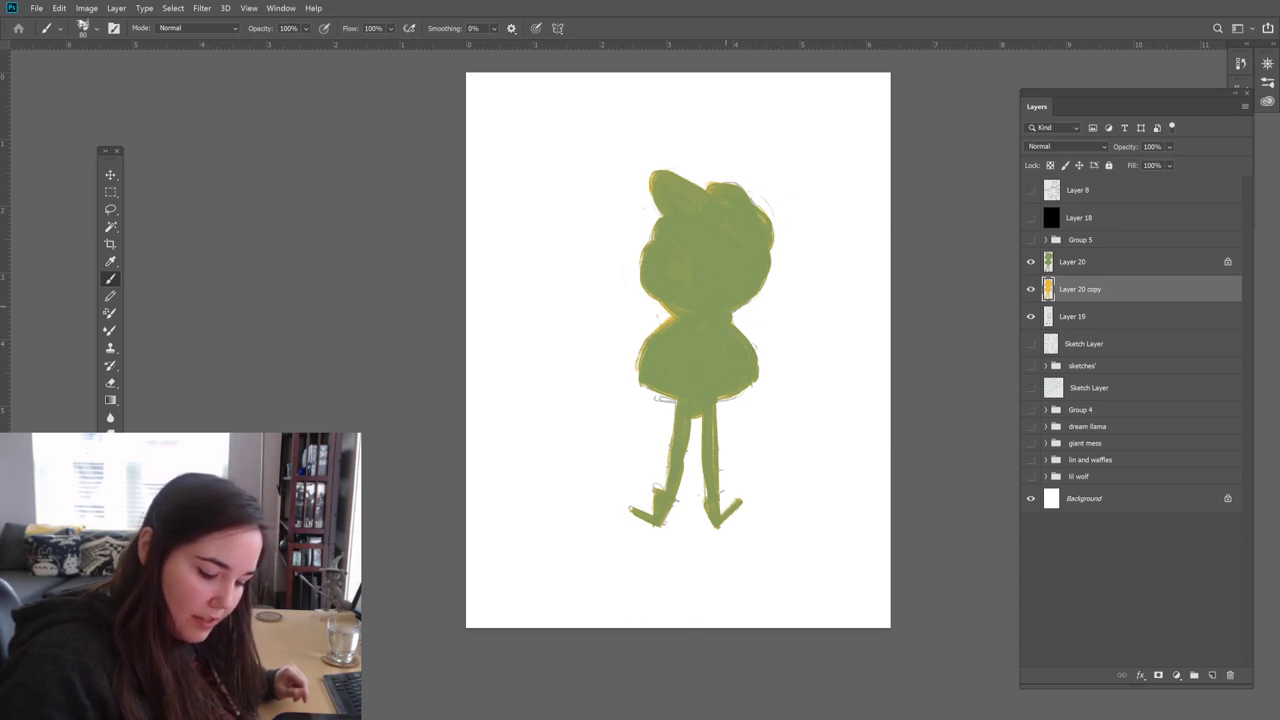
pyautogui.moveTo(721, 404); pyautogui.dragTo(712, 498)
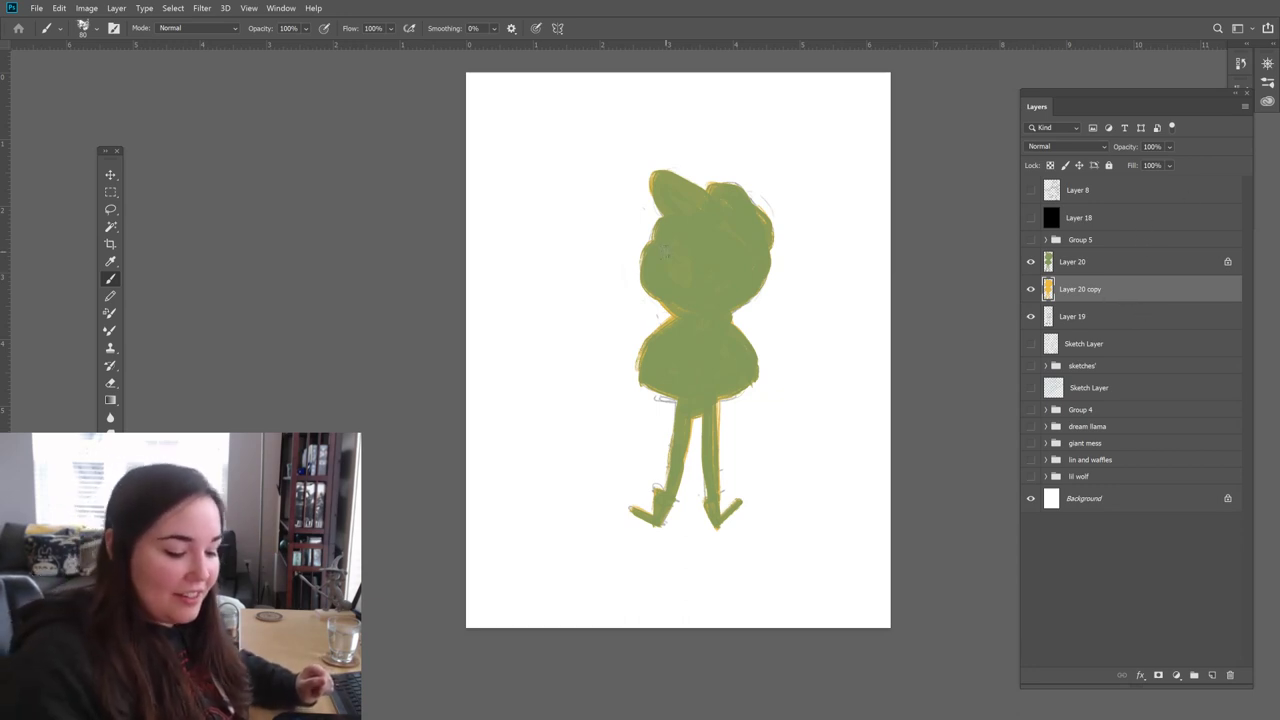
pyautogui.click(1108, 265)
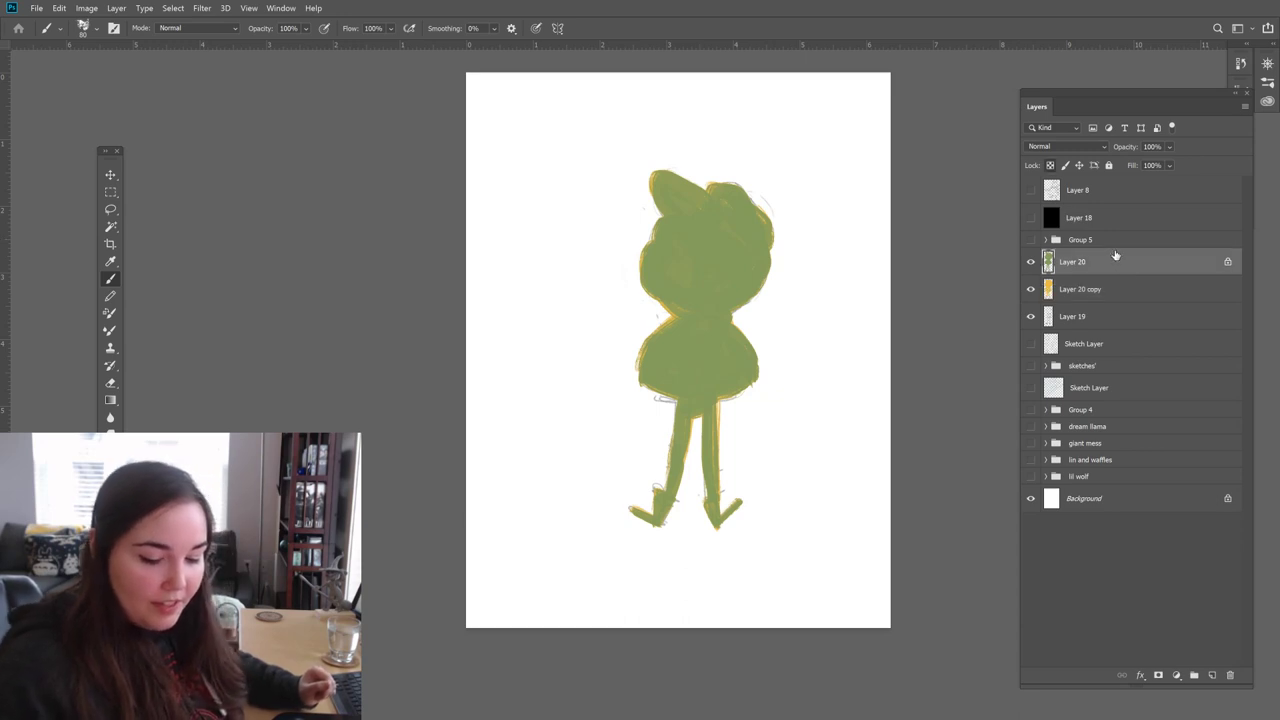
# Step: Move sketch Layer 19 above Layer 20 at lower opacity and add a new clipped Layer 21
pyautogui.moveTo(1074, 326); pyautogui.dragTo(1104, 254)
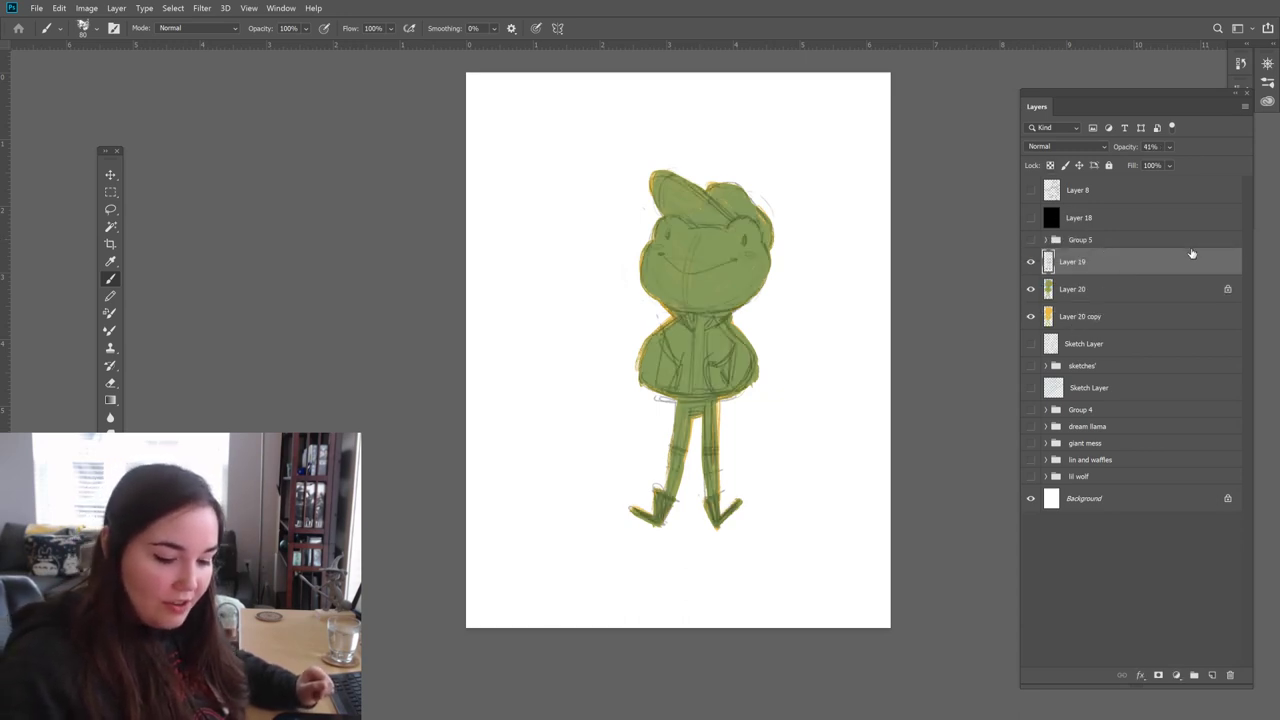
pyautogui.moveTo(1130, 146); pyautogui.dragTo(1136, 147)
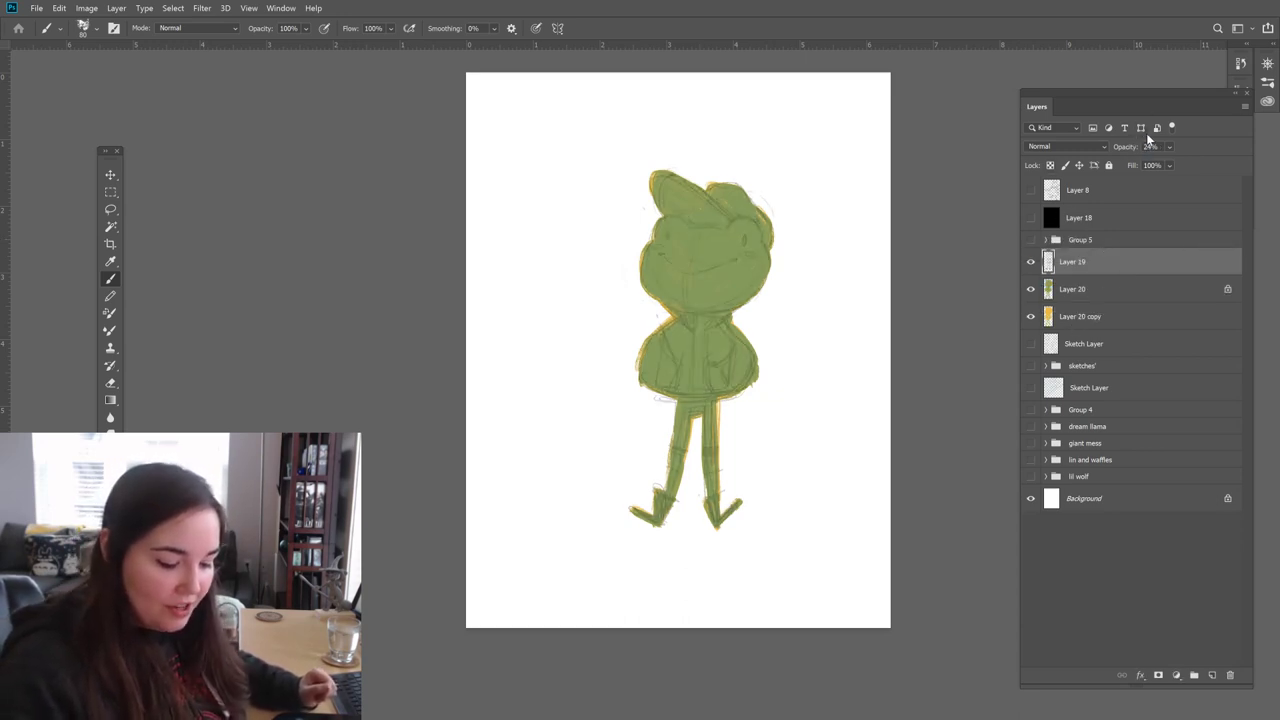
pyautogui.click(1121, 298)
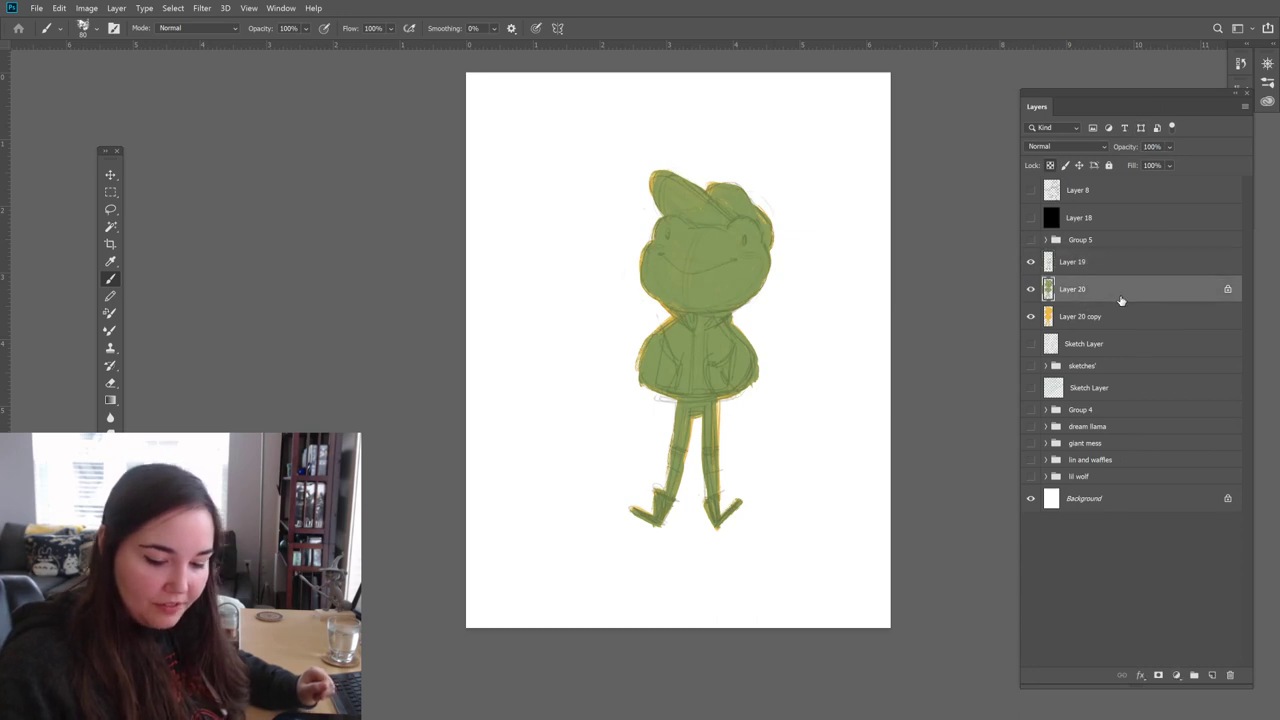
pyautogui.click(1212, 675)
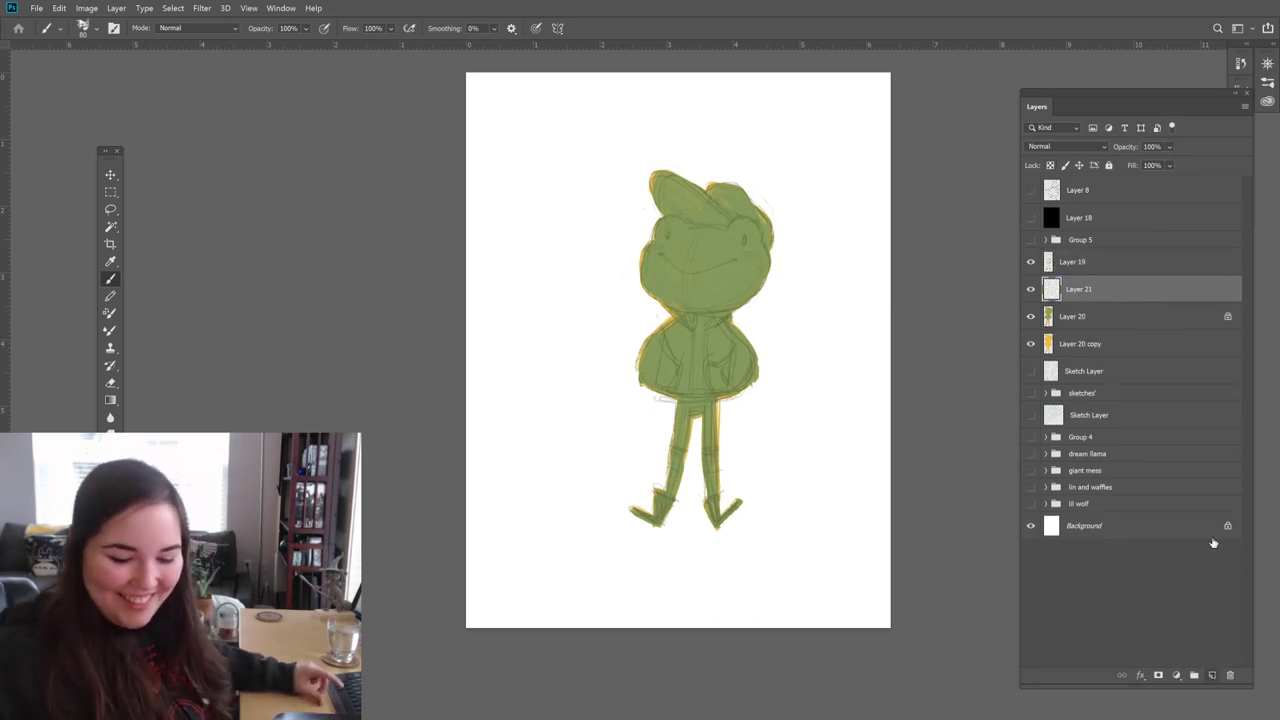
pyautogui.keyDown('alt'); pyautogui.click(1101, 299); pyautogui.keyUp('alt')
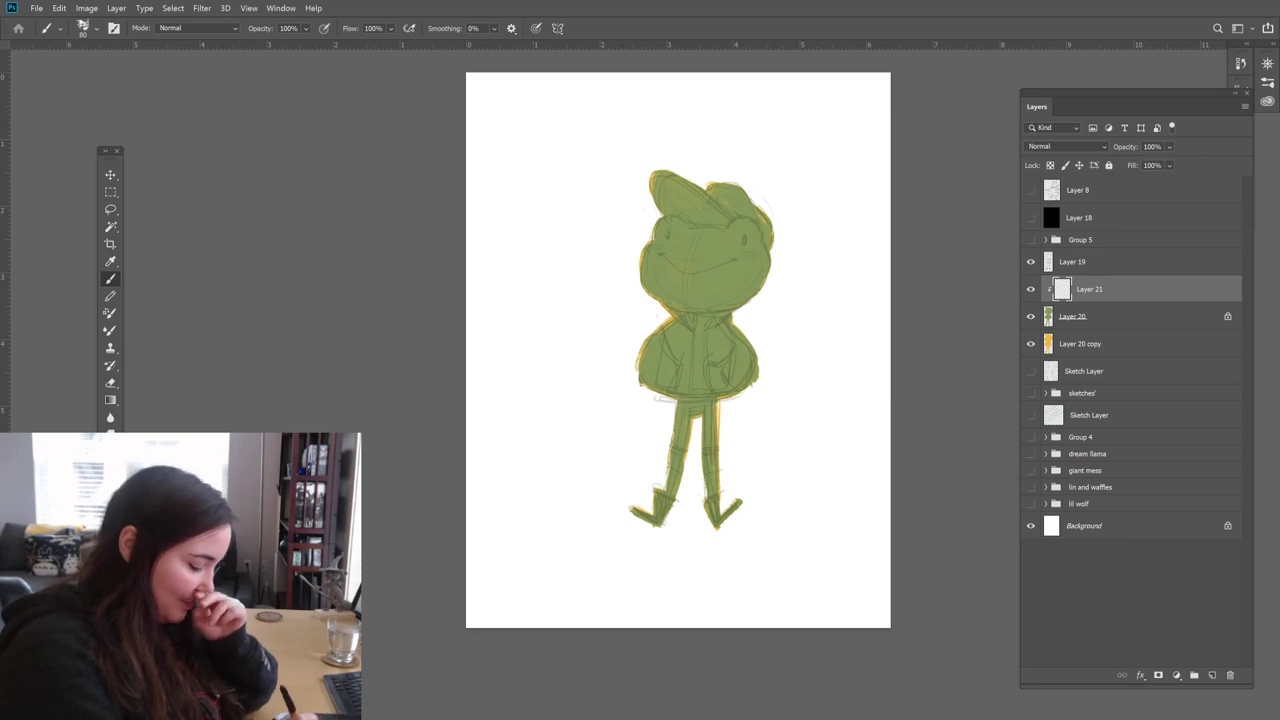
pyautogui.press('i')
pyautogui.click(106, 545)
# Step: Try a dark blue-grey stroke on the torso, then undo it
pyautogui.click(697, 342)
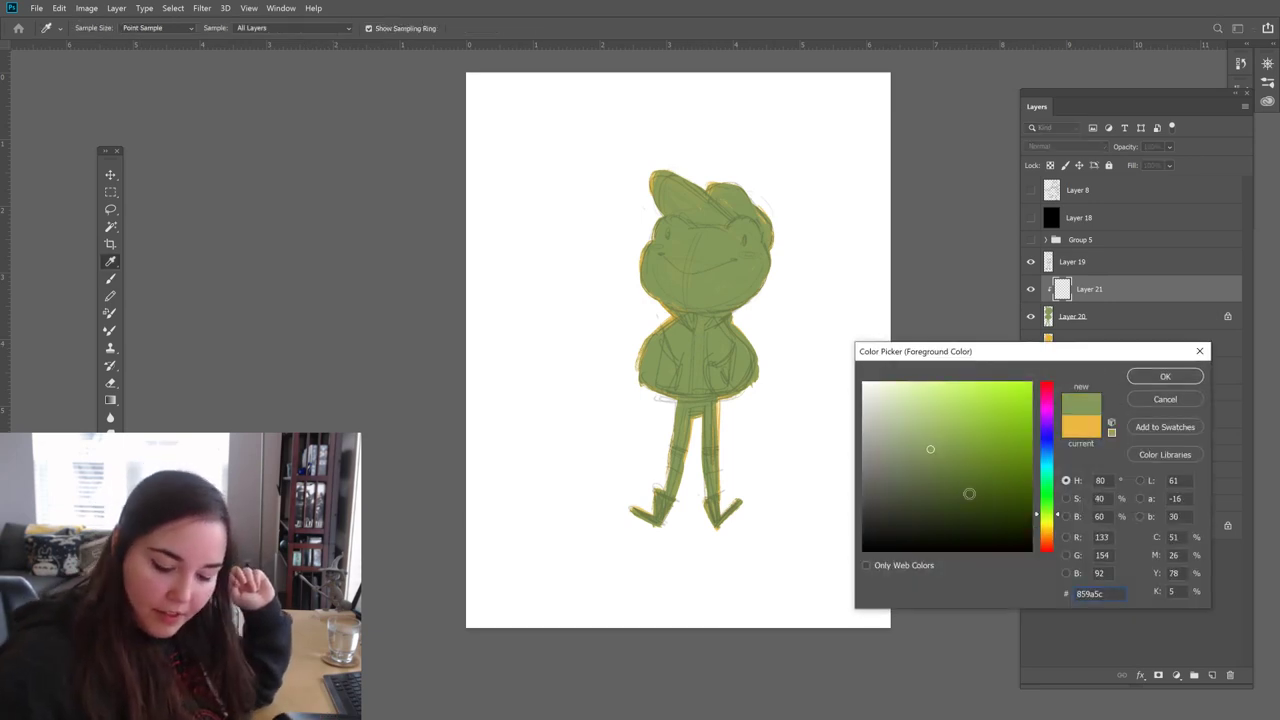
pyautogui.click(947, 482)
pyautogui.moveTo(1056, 515); pyautogui.dragTo(1061, 463)
pyautogui.click(943, 494)
pyautogui.click(1165, 376)
pyautogui.moveTo(676, 332)
pyautogui.mouseDown()
pyautogui.moveTo(682, 390)
pyautogui.moveTo(690, 336)
pyautogui.moveTo(668, 320)
pyautogui.mouseUp()
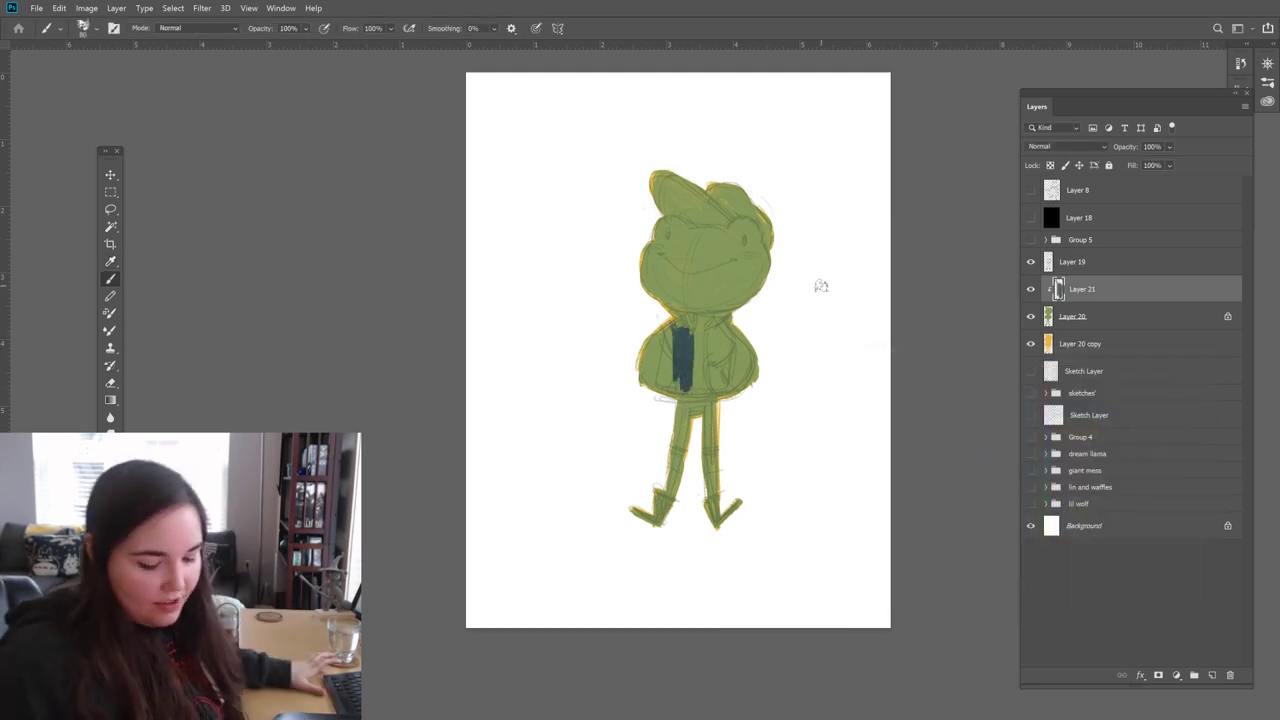
pyautogui.hotkey('ctrl', 'z')
# Step: Choose a brown and paint the jacket's neck, left shoulder and right side
pyautogui.click(106, 585)
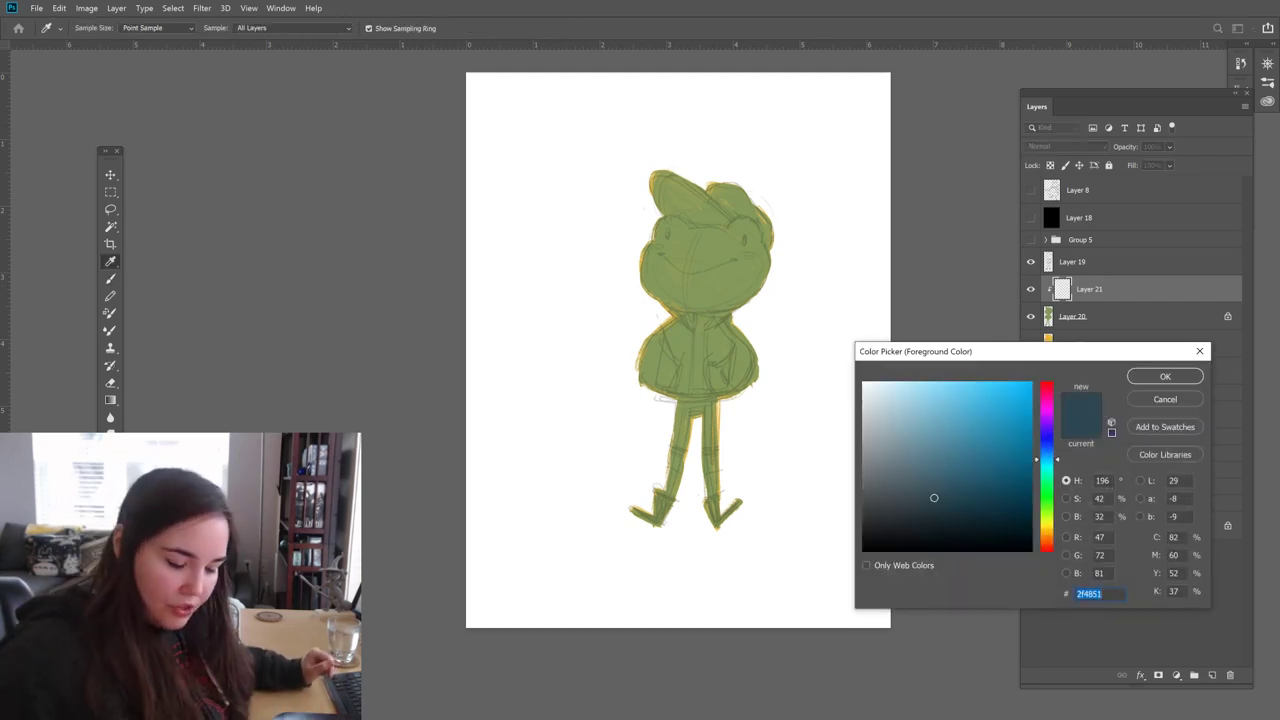
pyautogui.moveTo(1060, 466); pyautogui.dragTo(1058, 542)
pyautogui.moveTo(982, 494); pyautogui.dragTo(984, 480)
pyautogui.click(1165, 376)
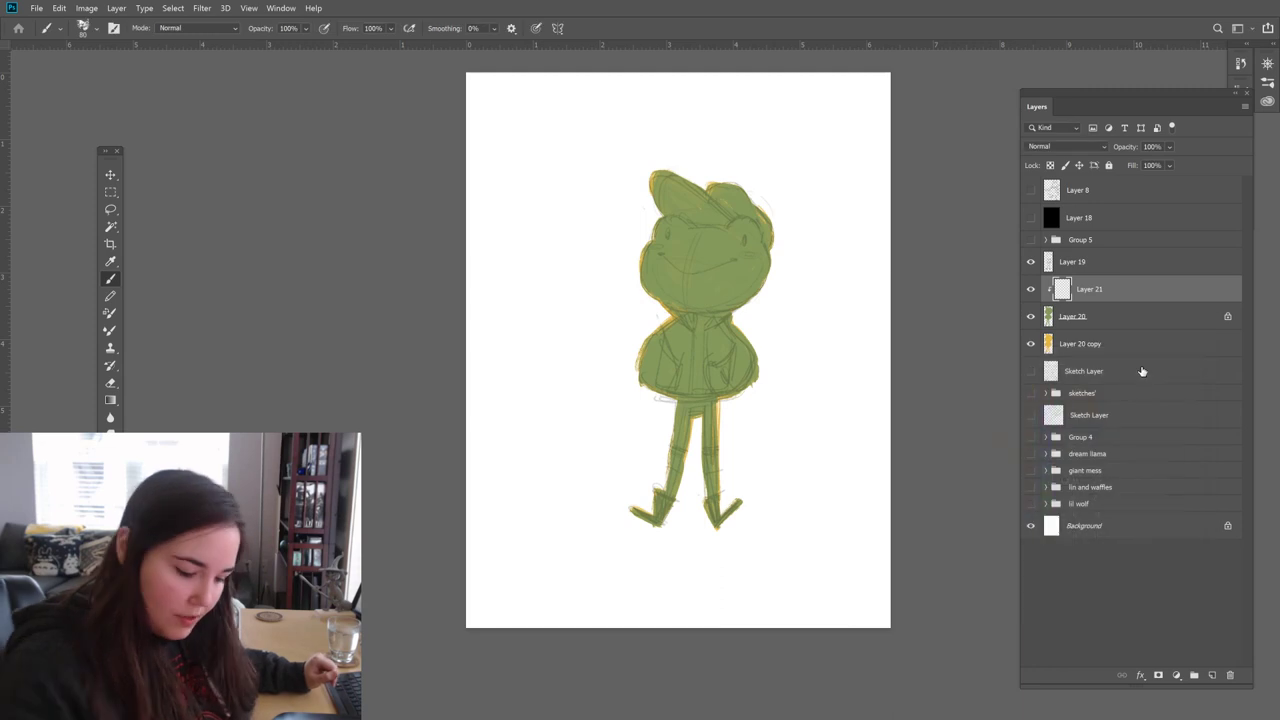
pyautogui.moveTo(662, 314)
pyautogui.mouseDown()
pyautogui.moveTo(684, 328)
pyautogui.moveTo(692, 308)
pyautogui.moveTo(690, 322)
pyautogui.moveTo(670, 316)
pyautogui.moveTo(710, 326)
pyautogui.moveTo(716, 398)
pyautogui.mouseUp()
pyautogui.moveTo(726, 320)
pyautogui.mouseDown()
pyautogui.moveTo(728, 400)
pyautogui.moveTo(754, 386)
pyautogui.mouseUp()
pyautogui.moveTo(756, 326)
pyautogui.mouseDown()
pyautogui.moveTo(747, 356)
pyautogui.moveTo(709, 356)
pyautogui.moveTo(705, 390)
pyautogui.mouseUp()
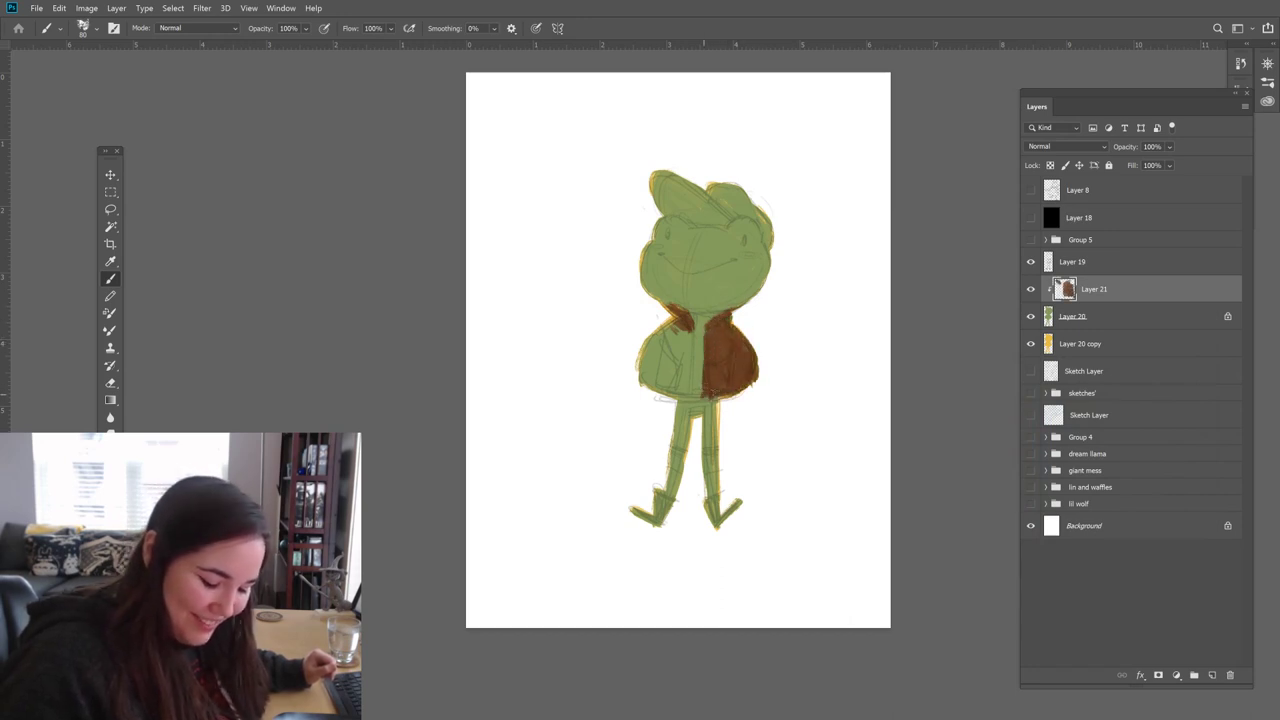
# Step: Fill the jacket's left side and edge brown, then enlarge the brush to 175
pyautogui.moveTo(688, 320); pyautogui.dragTo(688, 402)
pyautogui.moveTo(680, 330); pyautogui.dragTo(676, 398)
pyautogui.moveTo(670, 322)
pyautogui.mouseDown()
pyautogui.moveTo(668, 396)
pyautogui.moveTo(640, 386)
pyautogui.mouseUp()
pyautogui.moveTo(650, 326); pyautogui.dragTo(667, 400)
pyautogui.press(']')
pyautogui.press(']')
pyautogui.press(']')
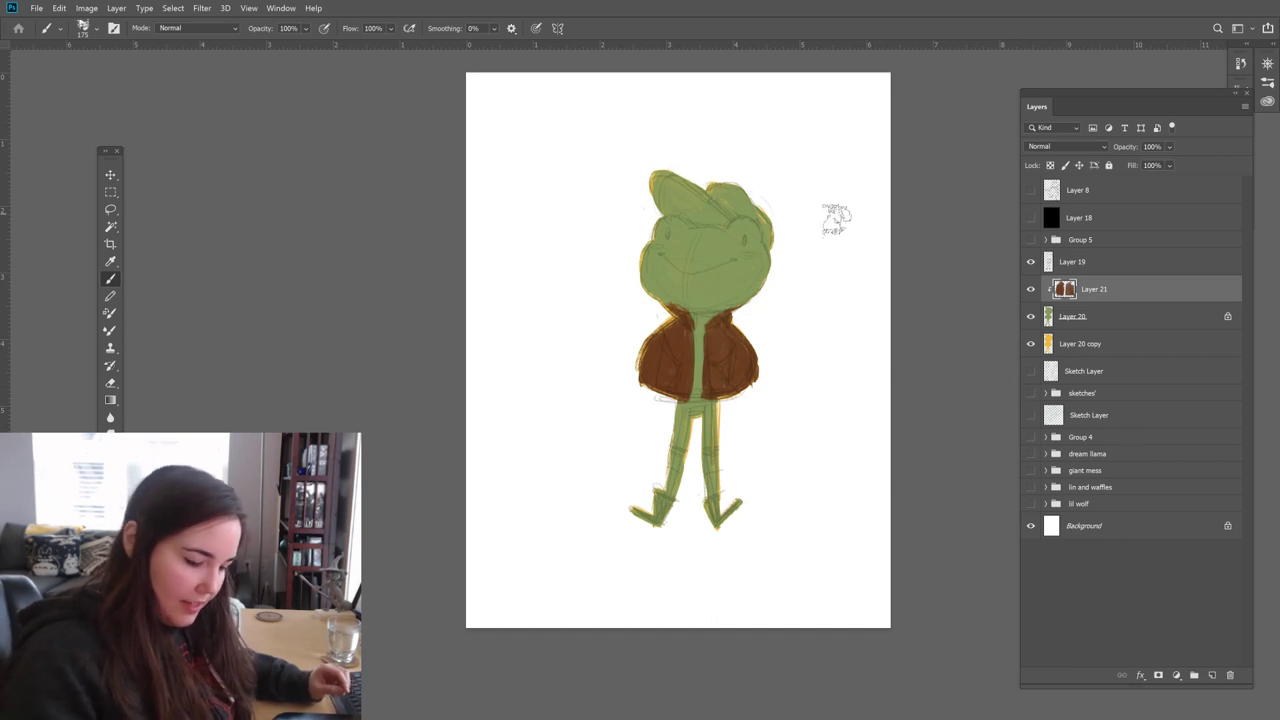
pyautogui.press('i')
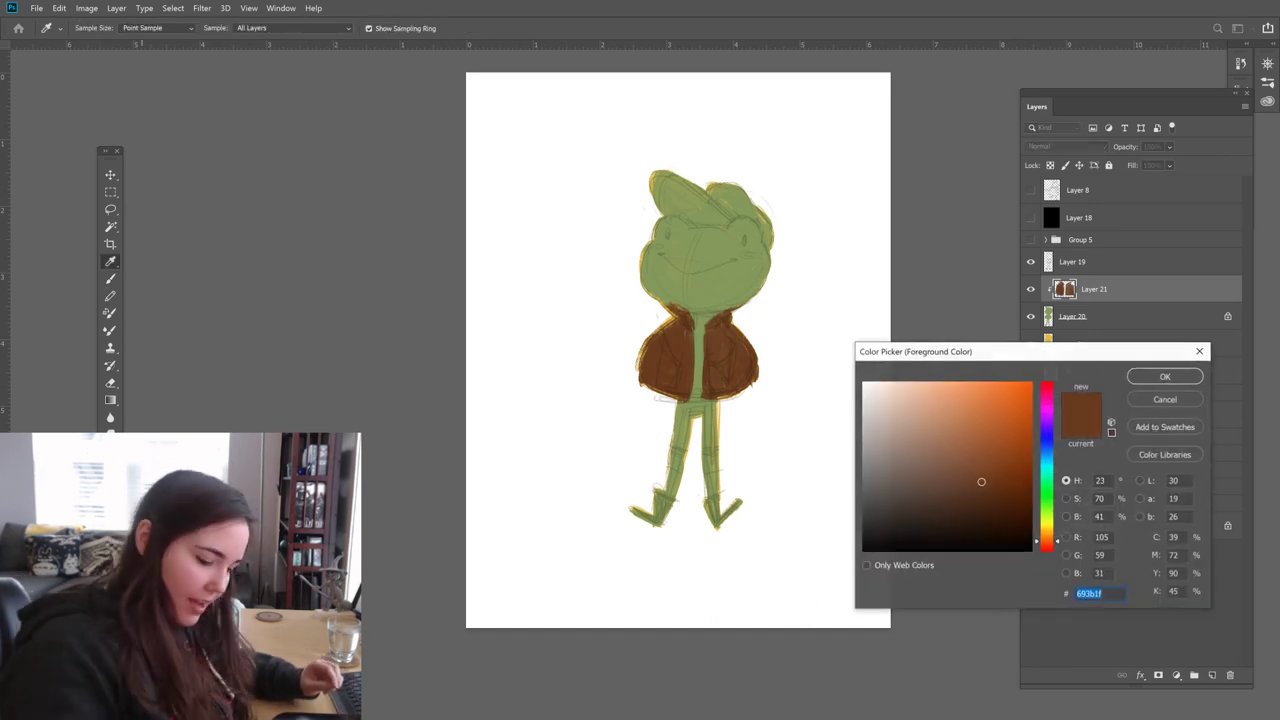
# Step: Paint the frog's cap solid red
pyautogui.moveTo(1006, 474); pyautogui.dragTo(984, 417)
pyautogui.click(1165, 376)
pyautogui.press('b')
pyautogui.moveTo(655, 176); pyautogui.dragTo(720, 226)
pyautogui.moveTo(695, 185)
pyautogui.mouseDown()
pyautogui.moveTo(640, 185)
pyautogui.moveTo(698, 208)
pyautogui.moveTo(730, 178)
pyautogui.moveTo(710, 175)
pyautogui.moveTo(740, 188)
pyautogui.moveTo(720, 175)
pyautogui.moveTo(708, 210)
pyautogui.moveTo(758, 192)
pyautogui.moveTo(775, 232)
pyautogui.moveTo(753, 188)
pyautogui.moveTo(775, 240)
pyautogui.mouseUp()
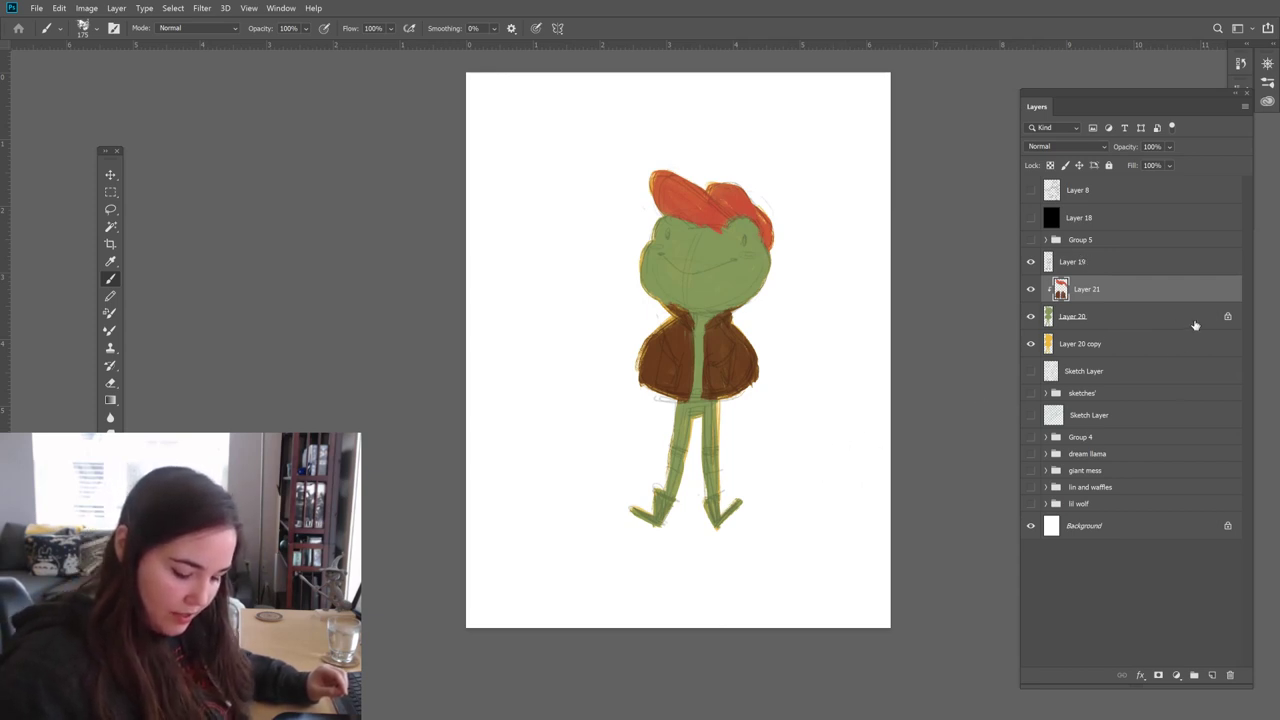
# Step: Paint both of the frog's feet black
pyautogui.click(108, 580)
pyautogui.write('398ac9')
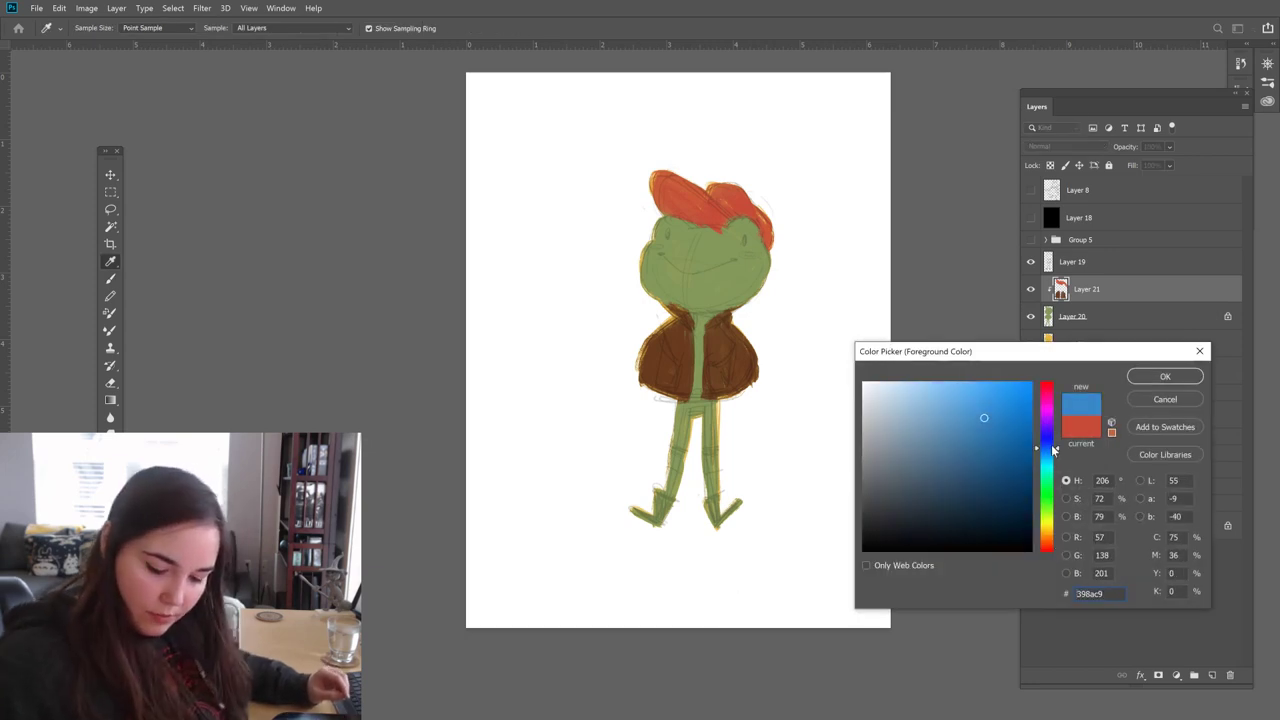
pyautogui.click(1165, 376)
pyautogui.moveTo(655, 525)
pyautogui.mouseDown()
pyautogui.moveTo(674, 514)
pyautogui.moveTo(623, 500)
pyautogui.mouseUp()
pyautogui.moveTo(740, 510)
pyautogui.mouseDown()
pyautogui.moveTo(728, 500)
pyautogui.moveTo(697, 530)
pyautogui.moveTo(708, 530)
pyautogui.mouseUp()
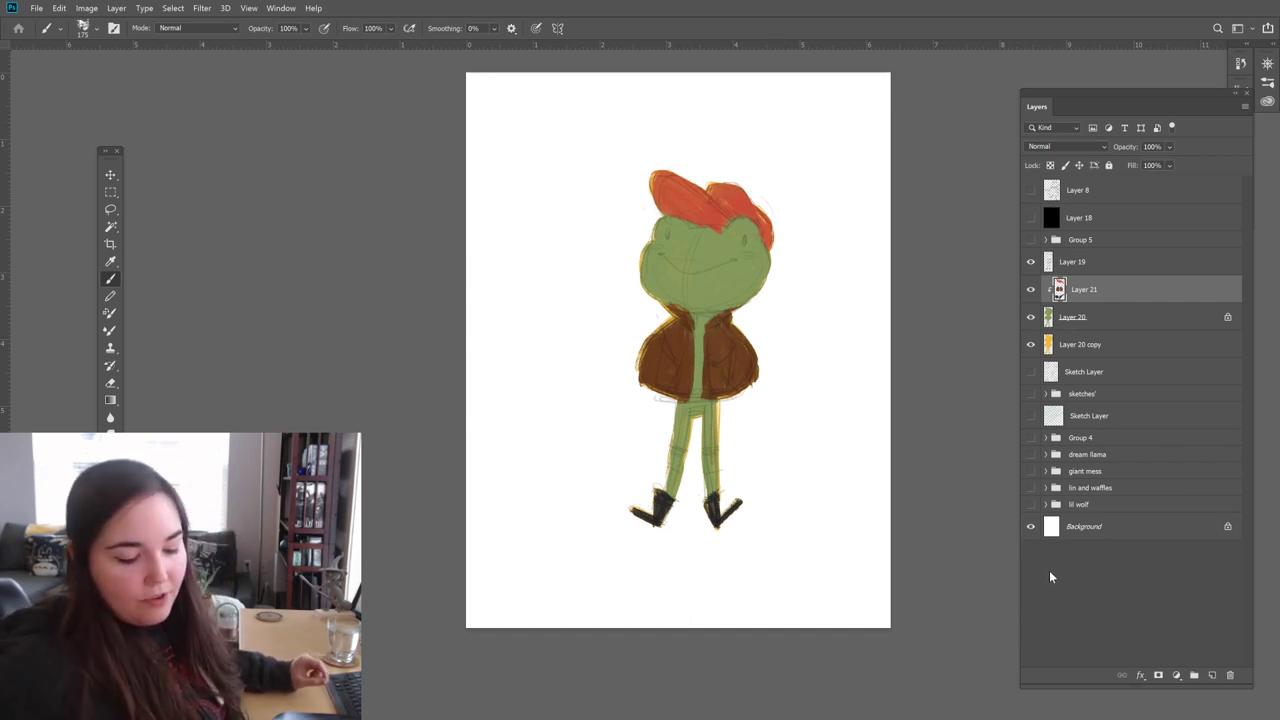
# Step: Try a muted teal shirt stroke under the jacket, undo it, and shrink the brush to 150
pyautogui.click(106, 585)
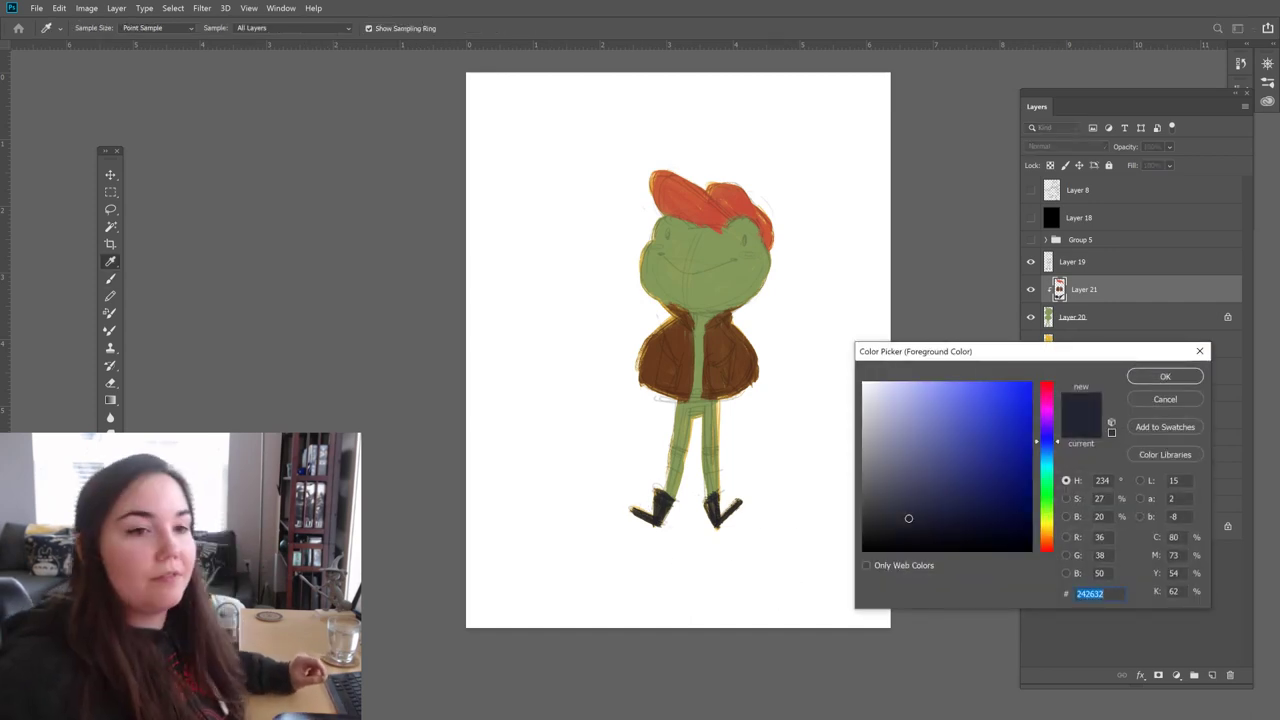
pyautogui.click(705, 352)
pyautogui.click(1046, 466)
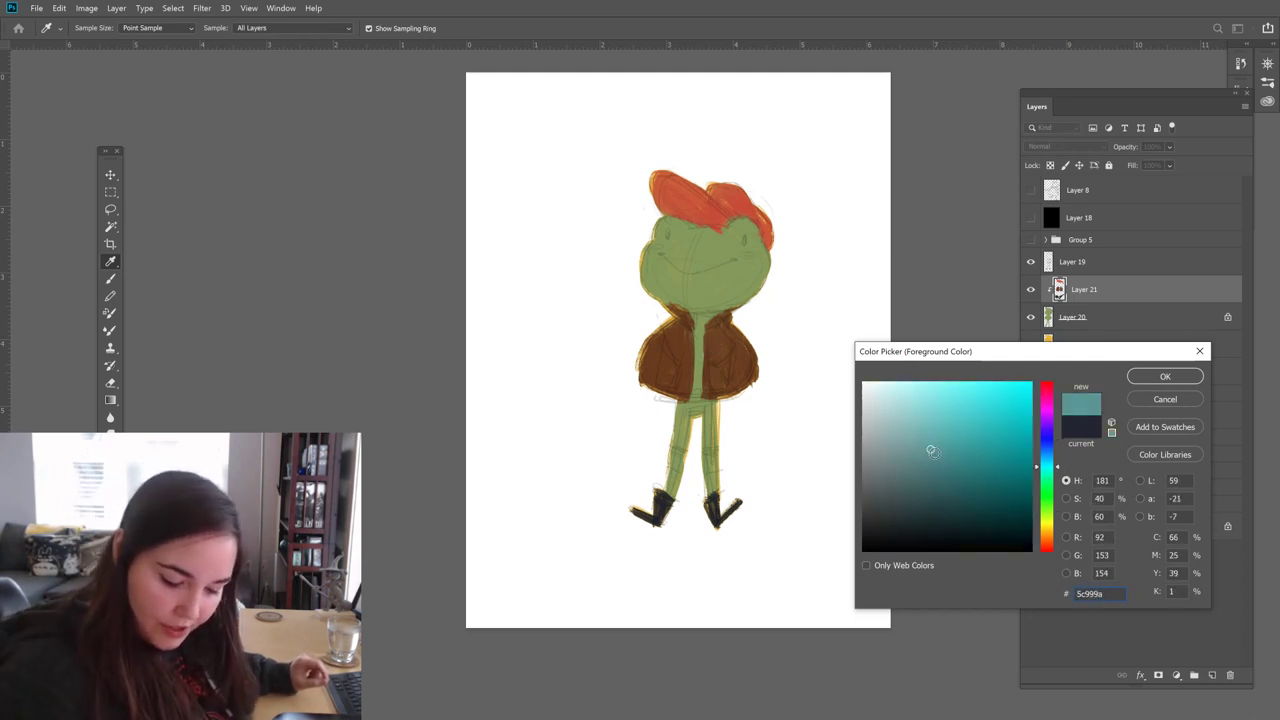
pyautogui.click(894, 452)
pyautogui.click(1166, 377)
pyautogui.moveTo(698, 328); pyautogui.dragTo(694, 380)
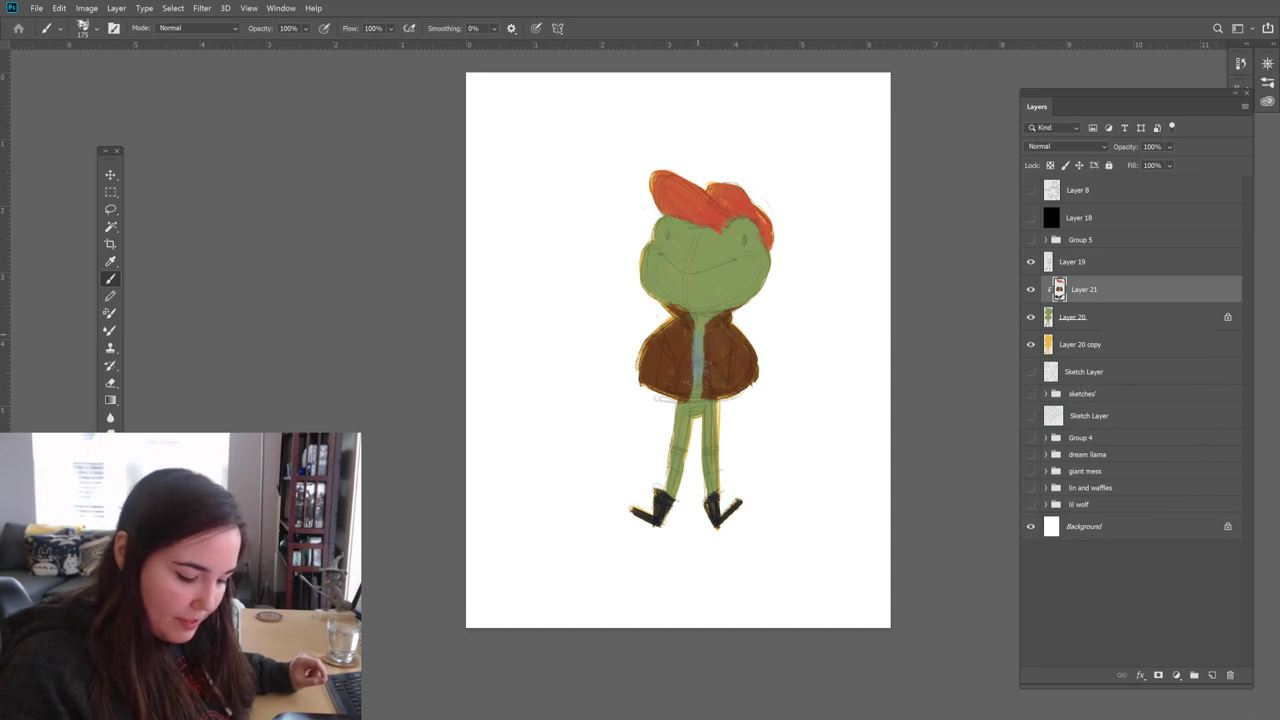
pyautogui.hotkey('ctrl', 'z')
pyautogui.press('[')
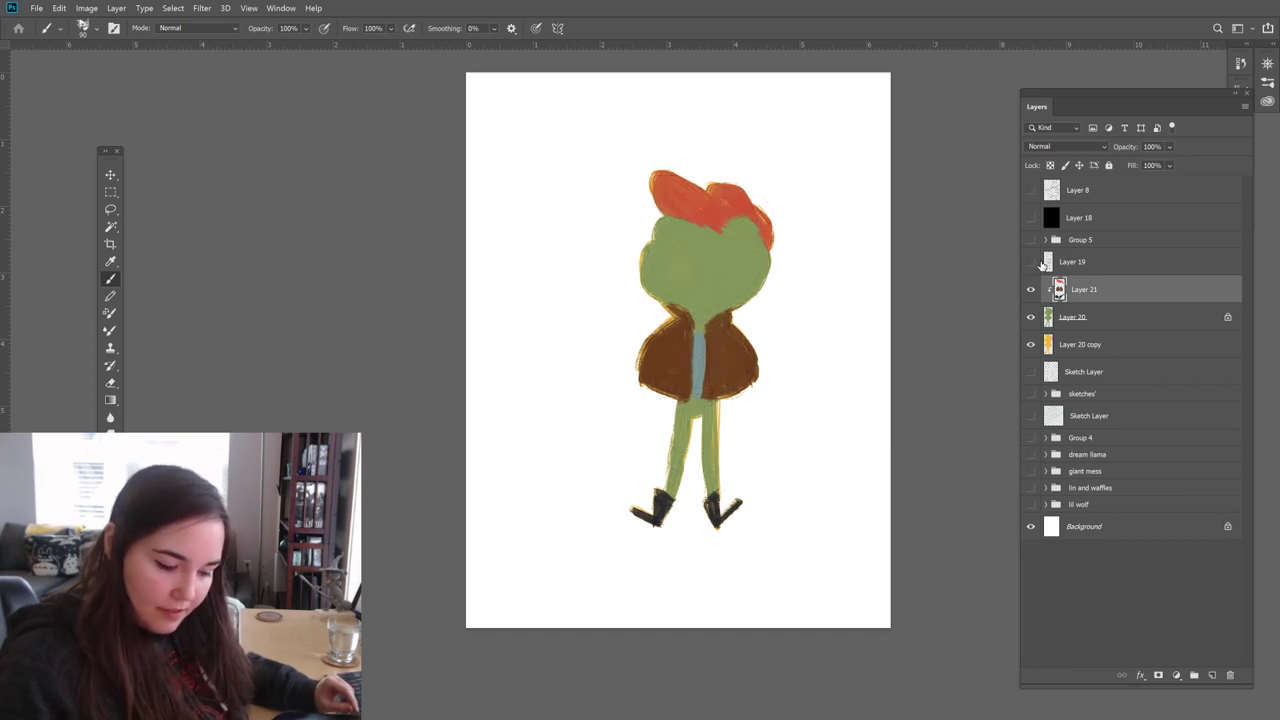
# Step: Toggle the colour layers to compare with the sketch, then bring up the pale teal add2d2 colour
pyautogui.moveTo(1031, 306); pyautogui.dragTo(1034, 336)
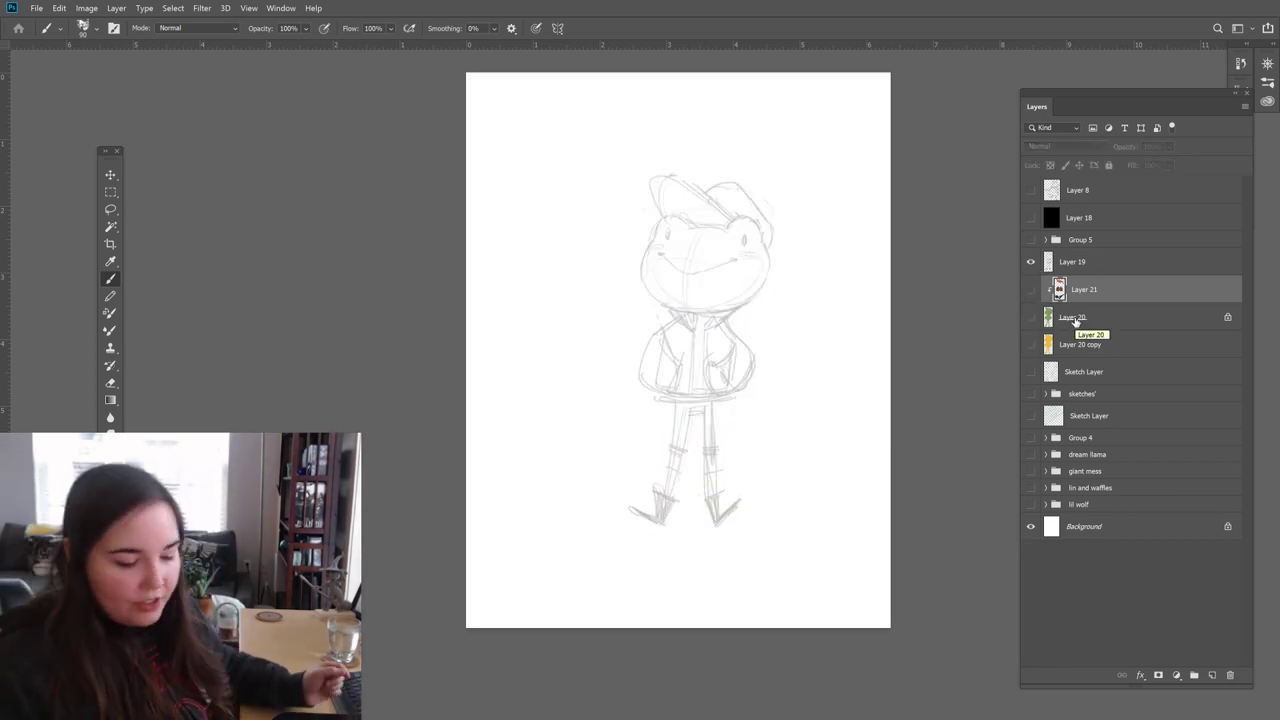
pyautogui.click(1031, 289)
pyautogui.doubleClick(1031, 317)
pyautogui.click(1031, 317)
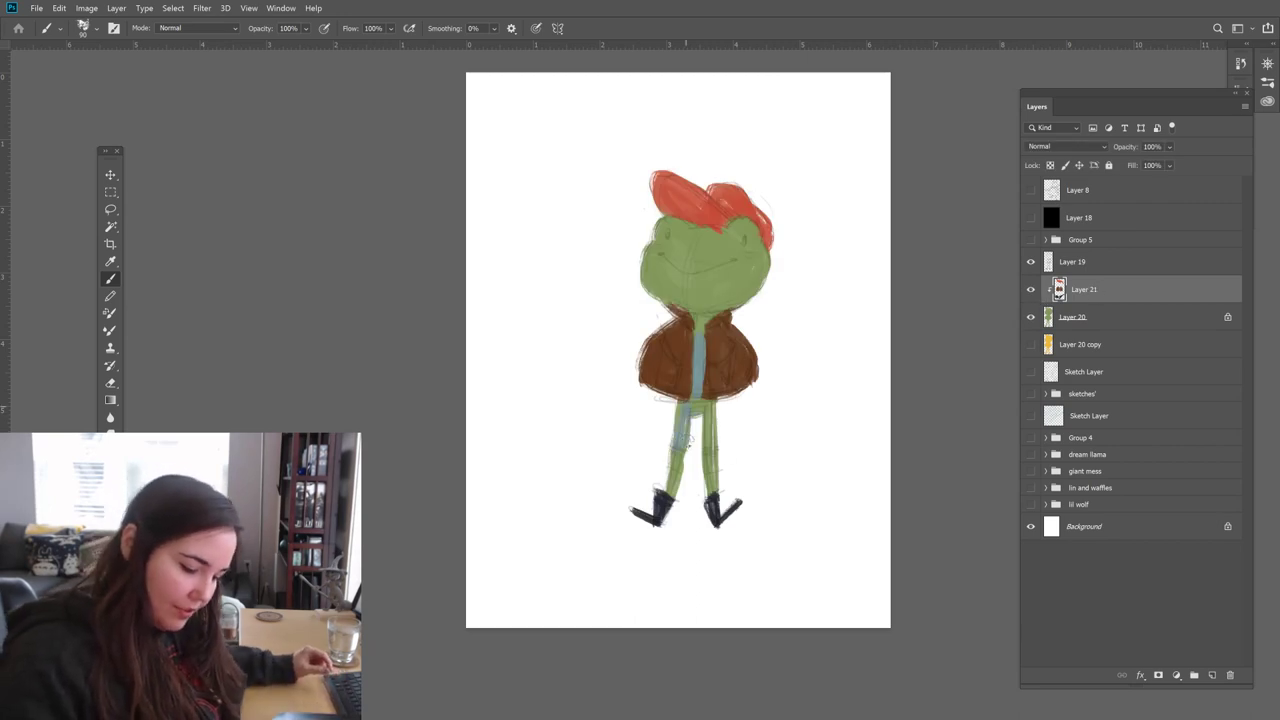
pyautogui.click(107, 580)
pyautogui.click(1068, 437)
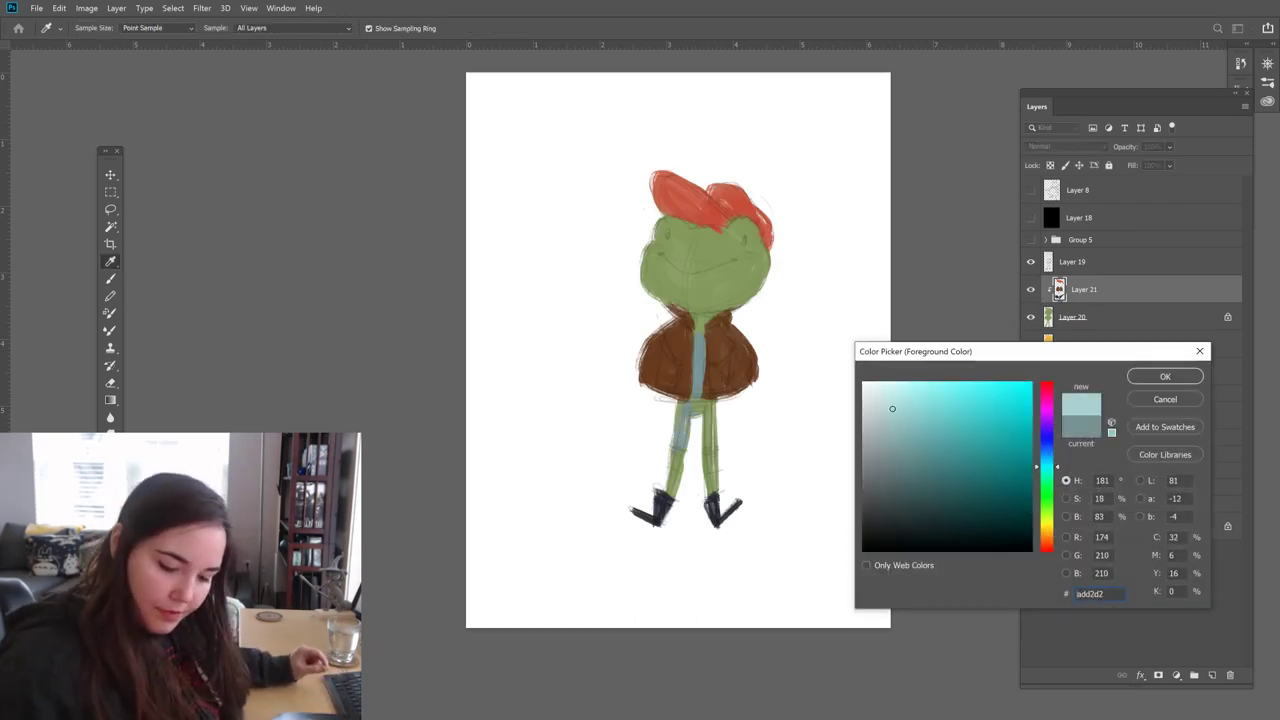
# Step: Paint light blue onto the left leg and check it in a greyscale preview
pyautogui.press('Up')
pyautogui.press('Up')
pyautogui.press('Up')
pyautogui.press('Up')
pyautogui.press('Up')
pyautogui.press('Up')
pyautogui.press('Up')
pyautogui.press('Up')
pyautogui.press('Up')
pyautogui.press('Up')
pyautogui.press('Up')
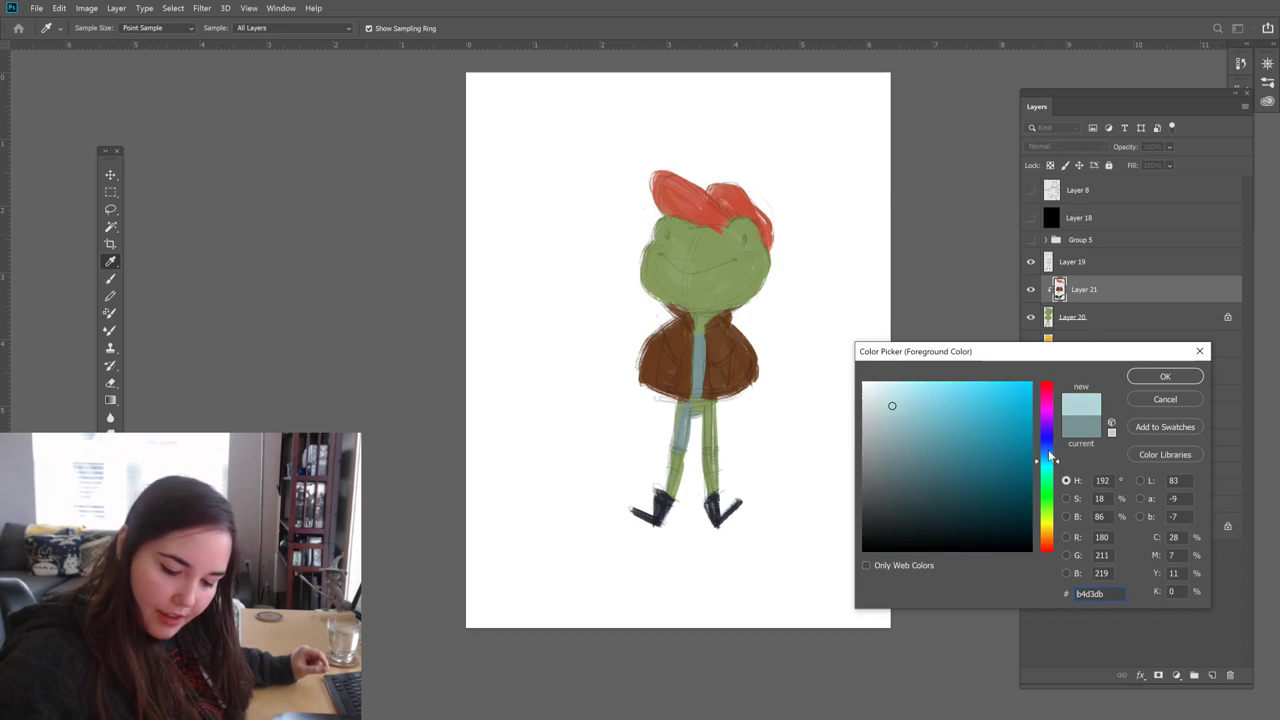
pyautogui.press('Return')
pyautogui.press('b')
pyautogui.moveTo(684, 402); pyautogui.dragTo(676, 452)
pyautogui.click(1031, 217)
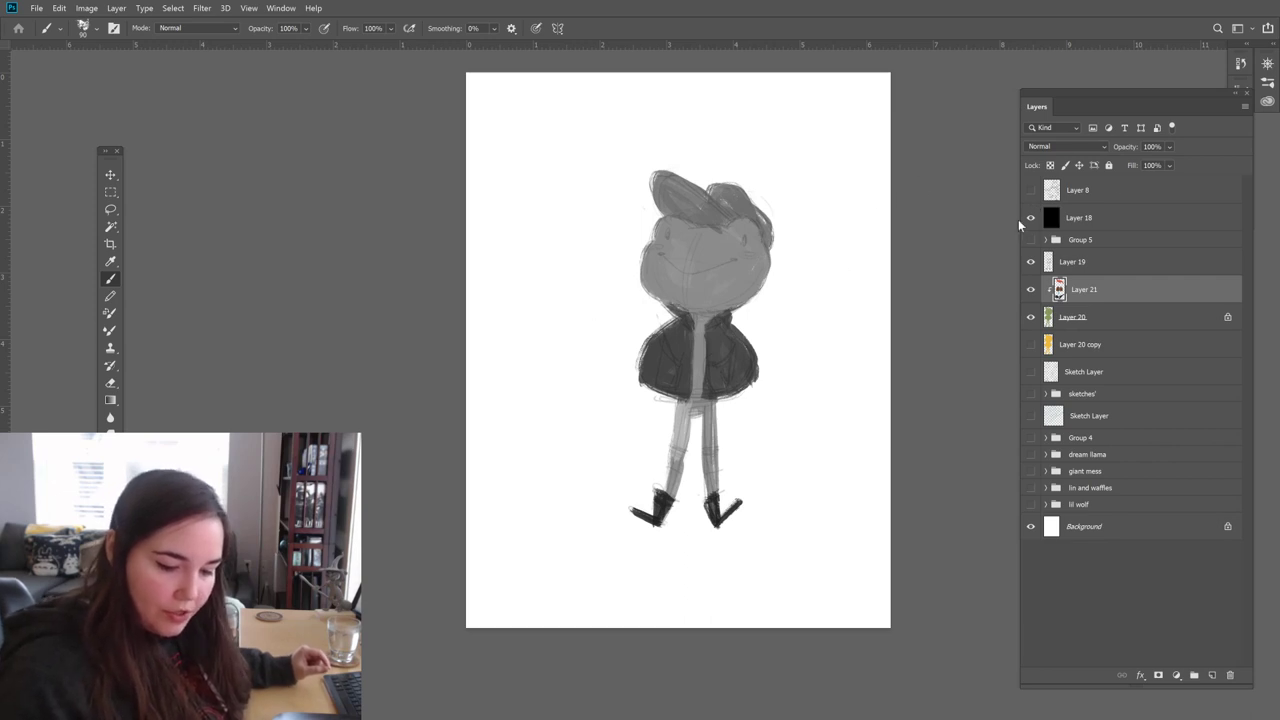
pyautogui.click(1031, 217)
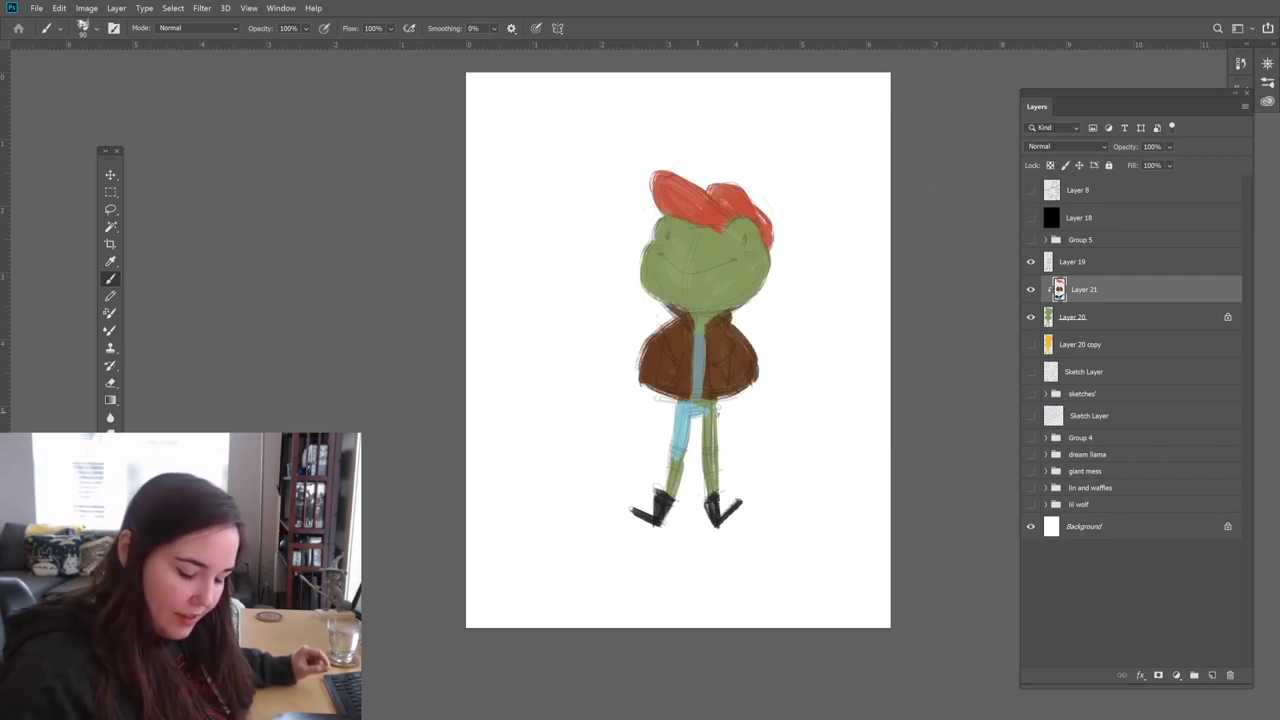
# Step: Paint the right leg blue as jeans, undo two stray strokes, and add Layer 22 above Layer 21
pyautogui.moveTo(699, 403)
pyautogui.mouseDown()
pyautogui.moveTo(715, 427)
pyautogui.moveTo(703, 467)
pyautogui.moveTo(717, 419)
pyautogui.mouseUp()
pyautogui.hotkey('ctrl', 'z')
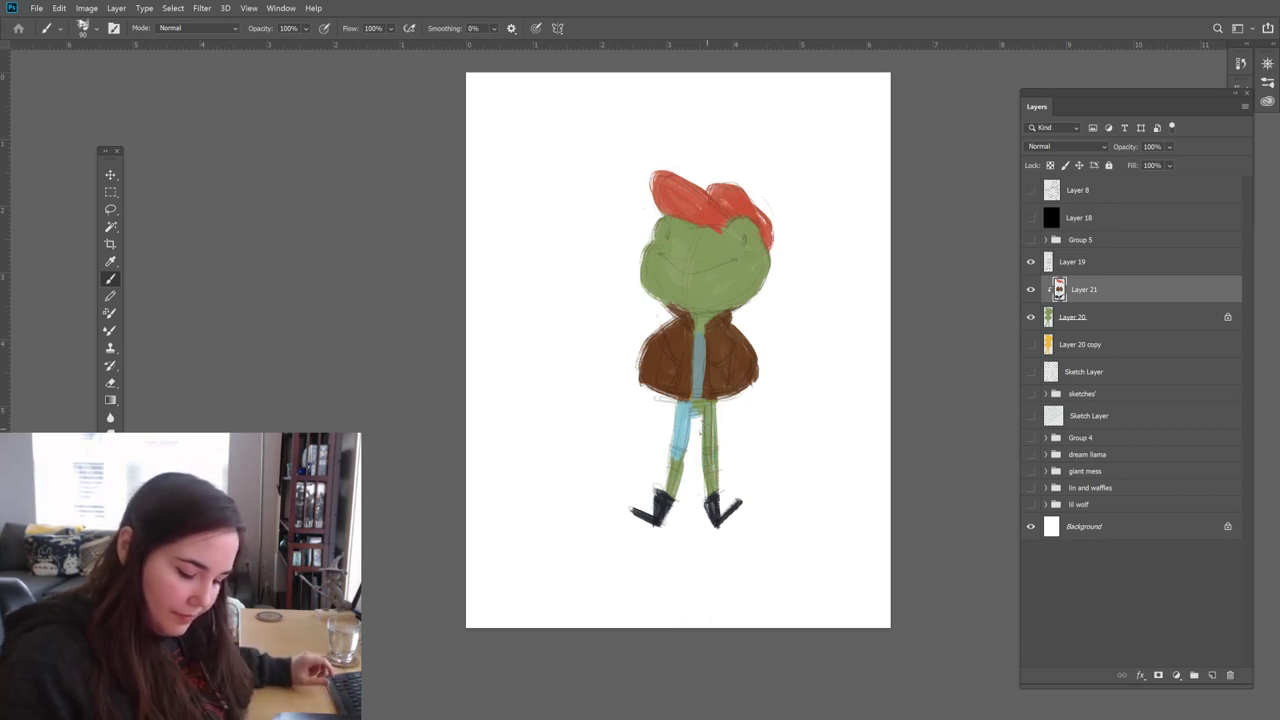
pyautogui.hotkey('ctrl', 'z')
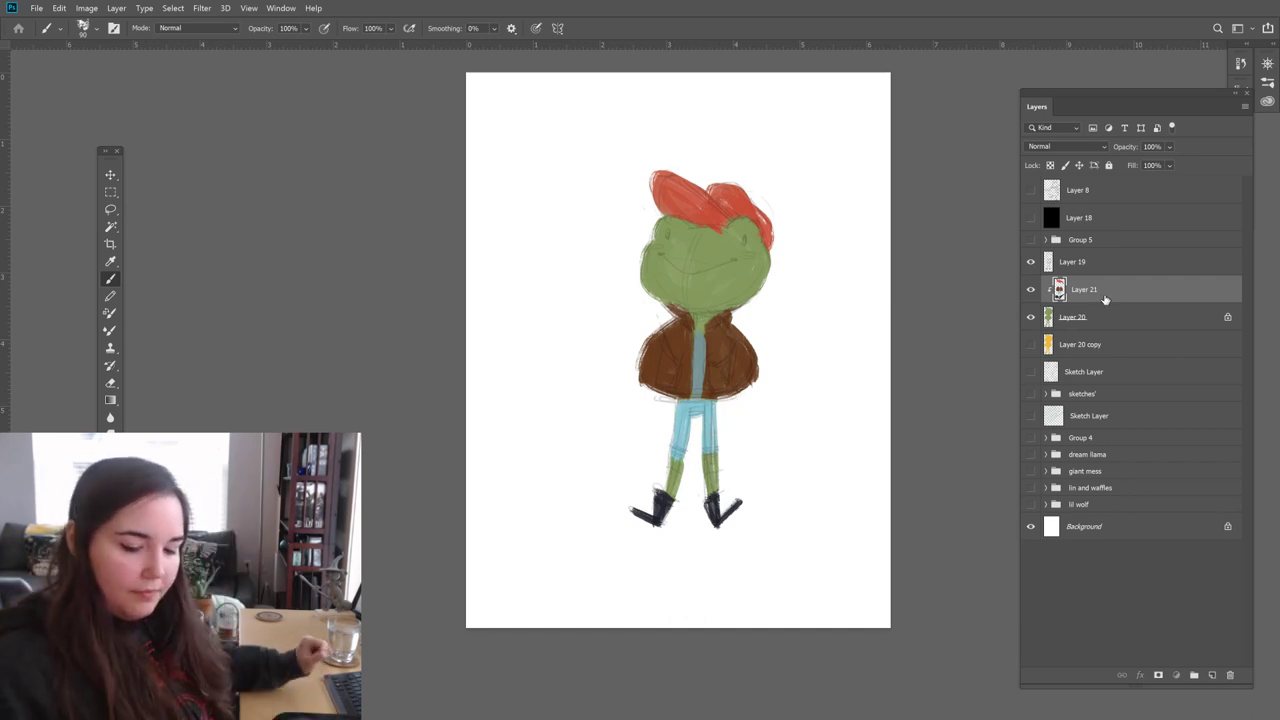
pyautogui.click(1212, 675)
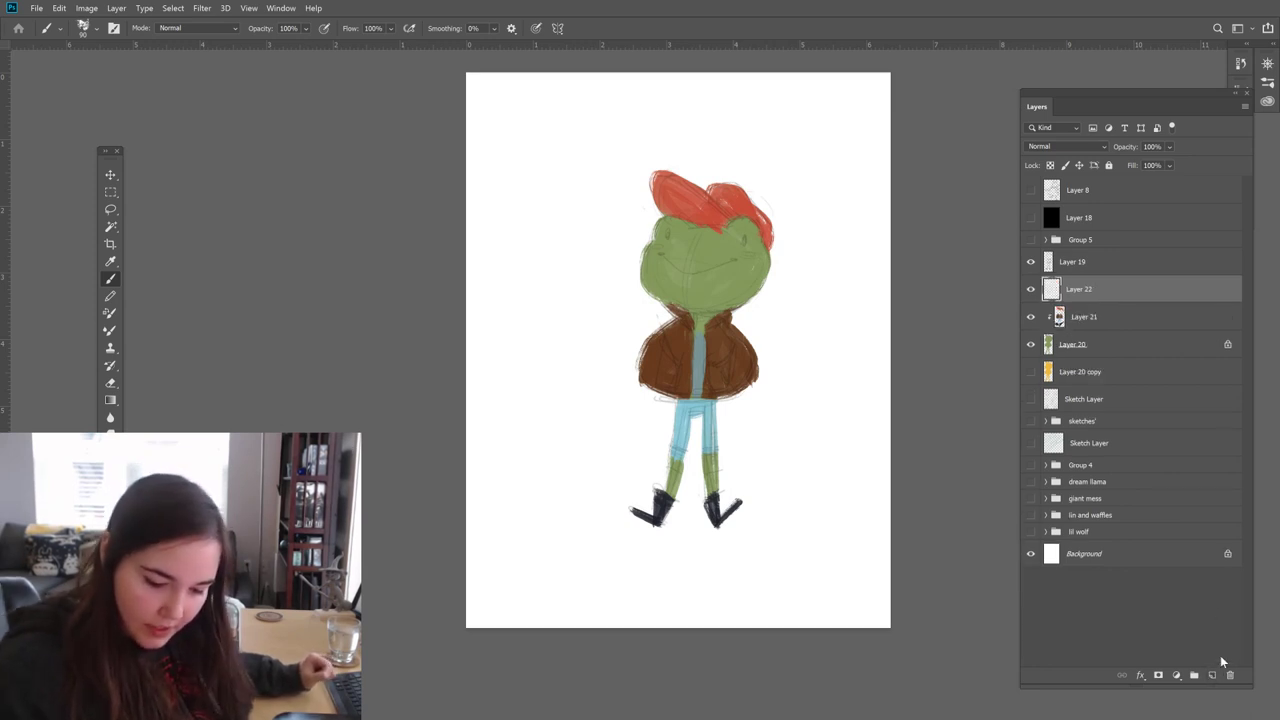
# Step: Clip Layer 22 to Layer 21 and paint a yellow f7d744 shirt under the jacket
pyautogui.keyDown('alt'); pyautogui.click(1106, 303); pyautogui.keyUp('alt')
pyautogui.hotkey('alt', 'shift', 'c')
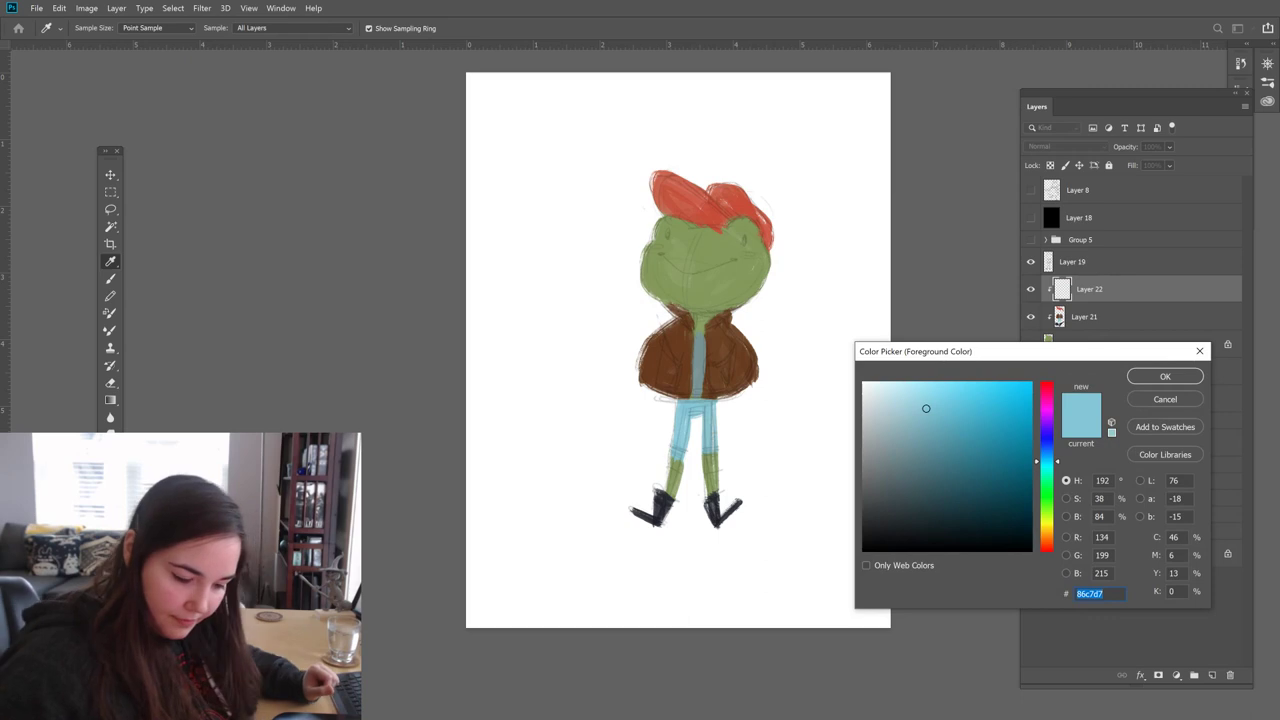
pyautogui.click(1047, 528)
pyautogui.click(985, 387)
pyautogui.click(1165, 376)
pyautogui.moveTo(692, 326); pyautogui.dragTo(694, 396)
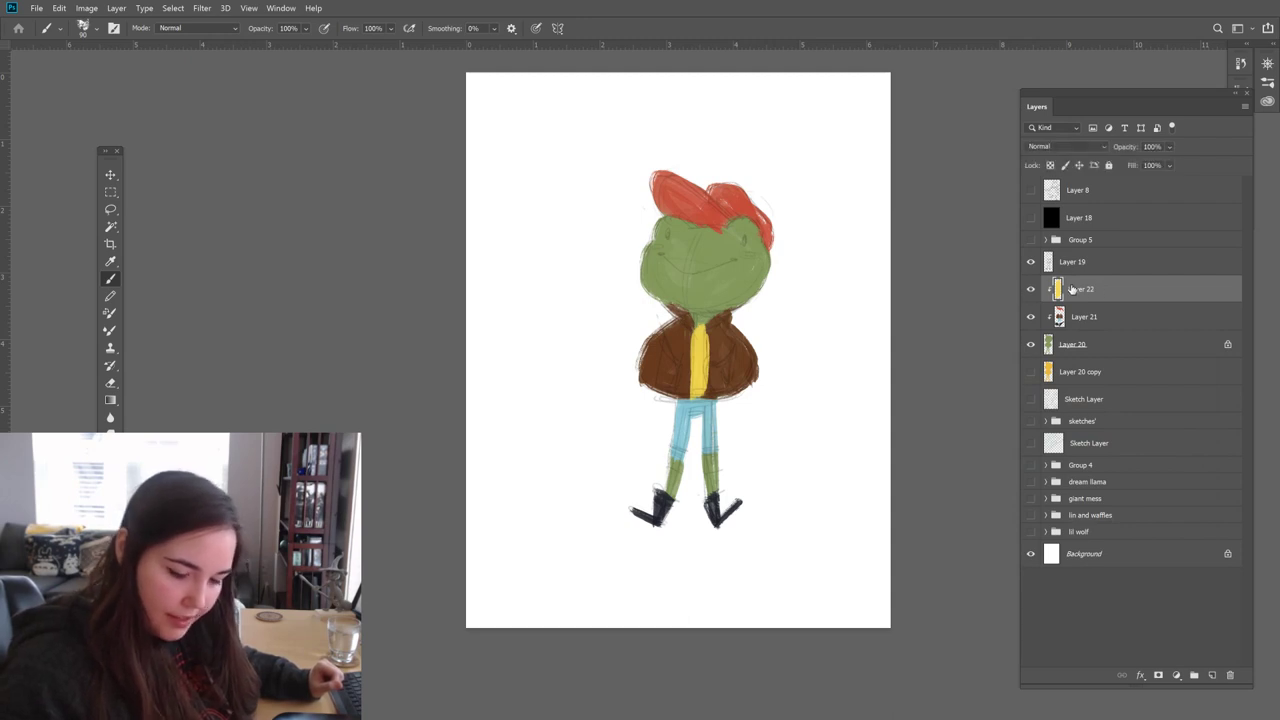
# Step: Paint a yellow sock on the left leg and toggle Layer 18 to check values in greyscale
pyautogui.click(1106, 327)
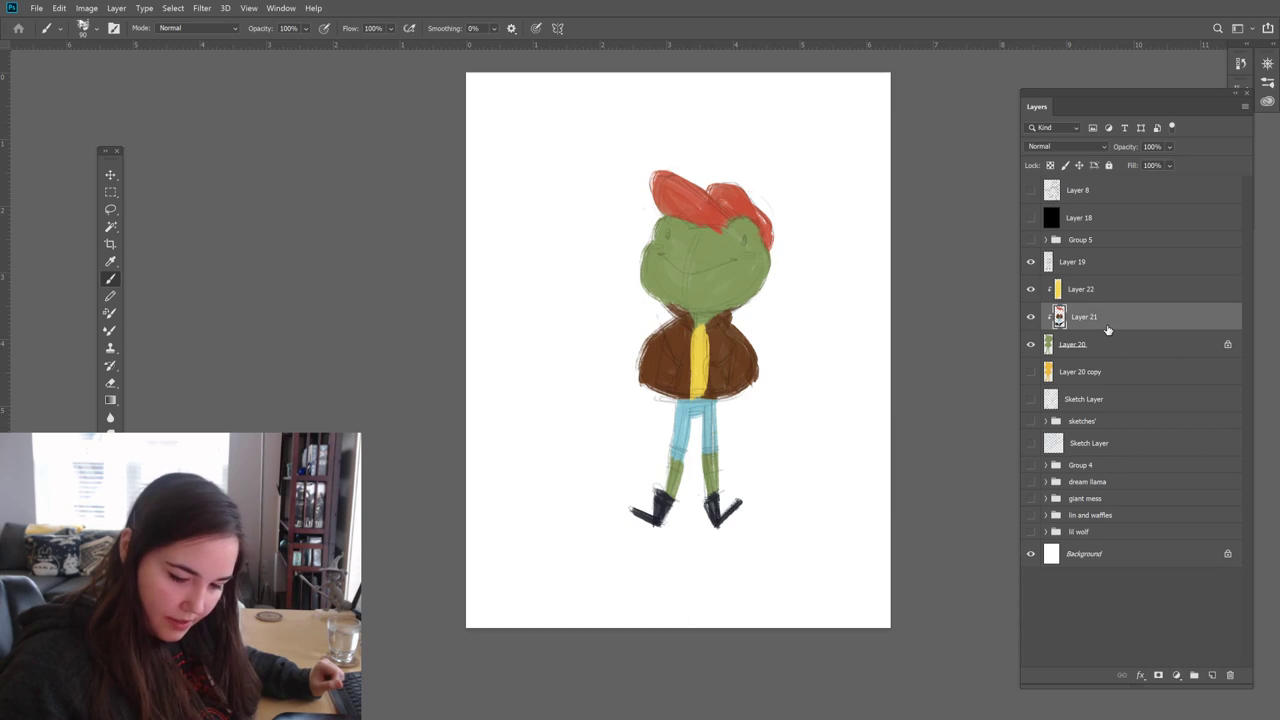
pyautogui.click(1092, 296)
pyautogui.moveTo(668, 470)
pyautogui.mouseDown()
pyautogui.moveTo(682, 490)
pyautogui.moveTo(714, 480)
pyautogui.mouseUp()
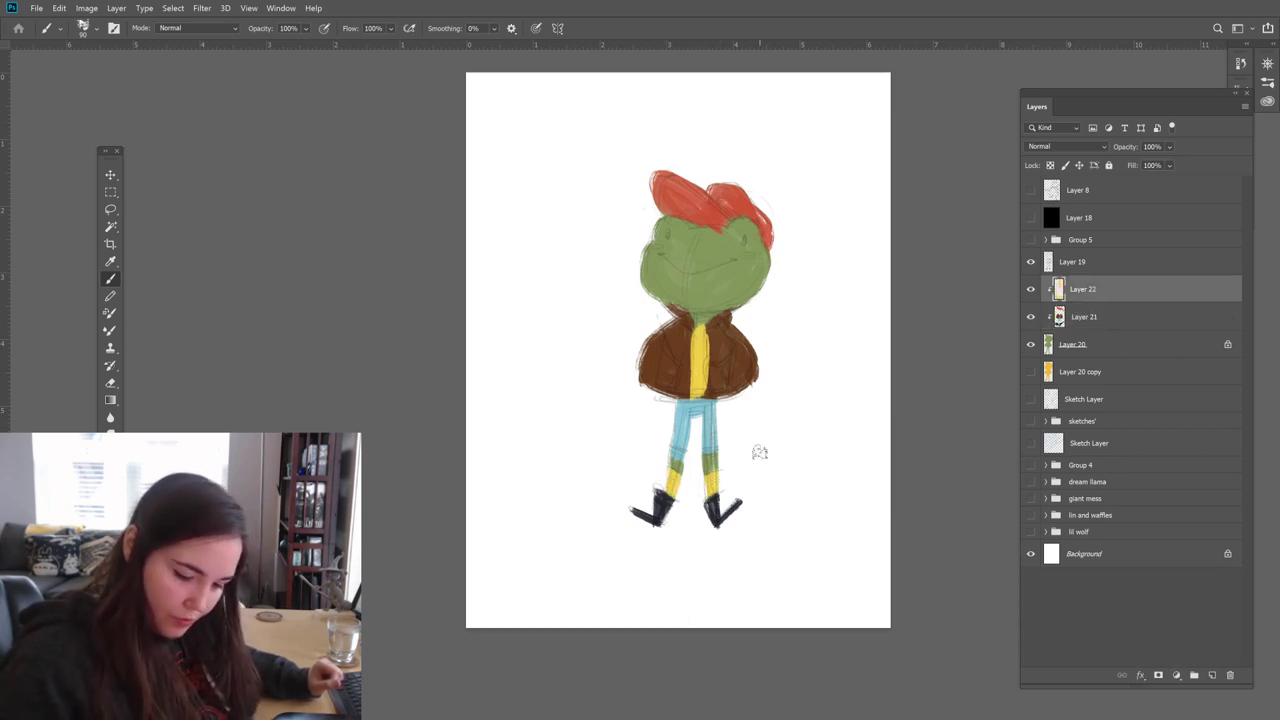
pyautogui.click(1031, 218)
pyautogui.click(1031, 218)
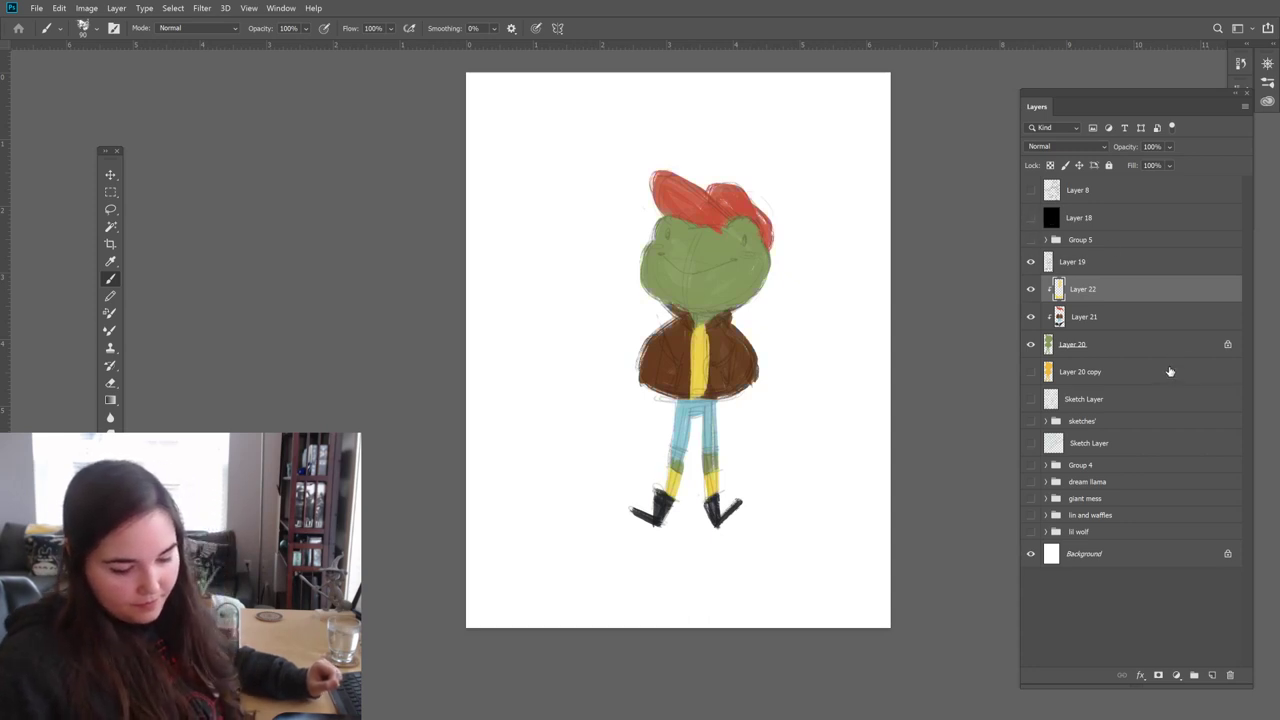
# Step: Try a lighter brown 91662d on the jacket's right side on Layer 21
pyautogui.click(1080, 318)
pyautogui.press('super')
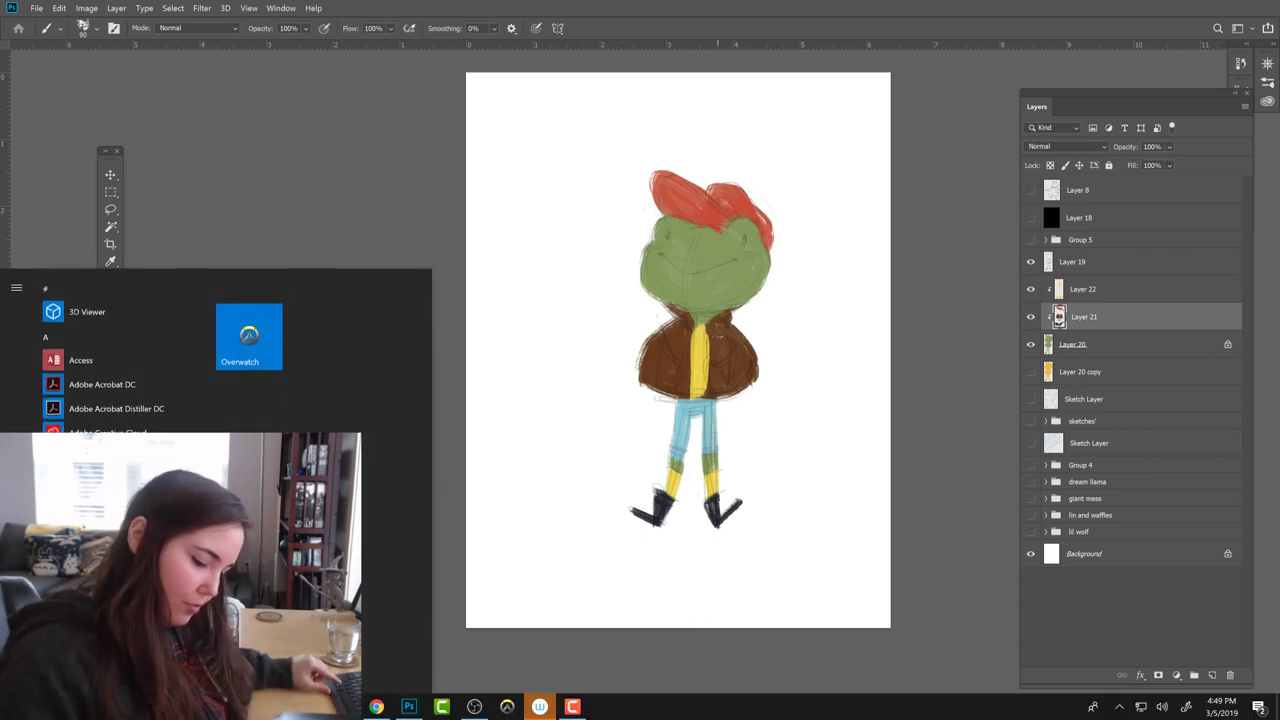
pyautogui.press('super')
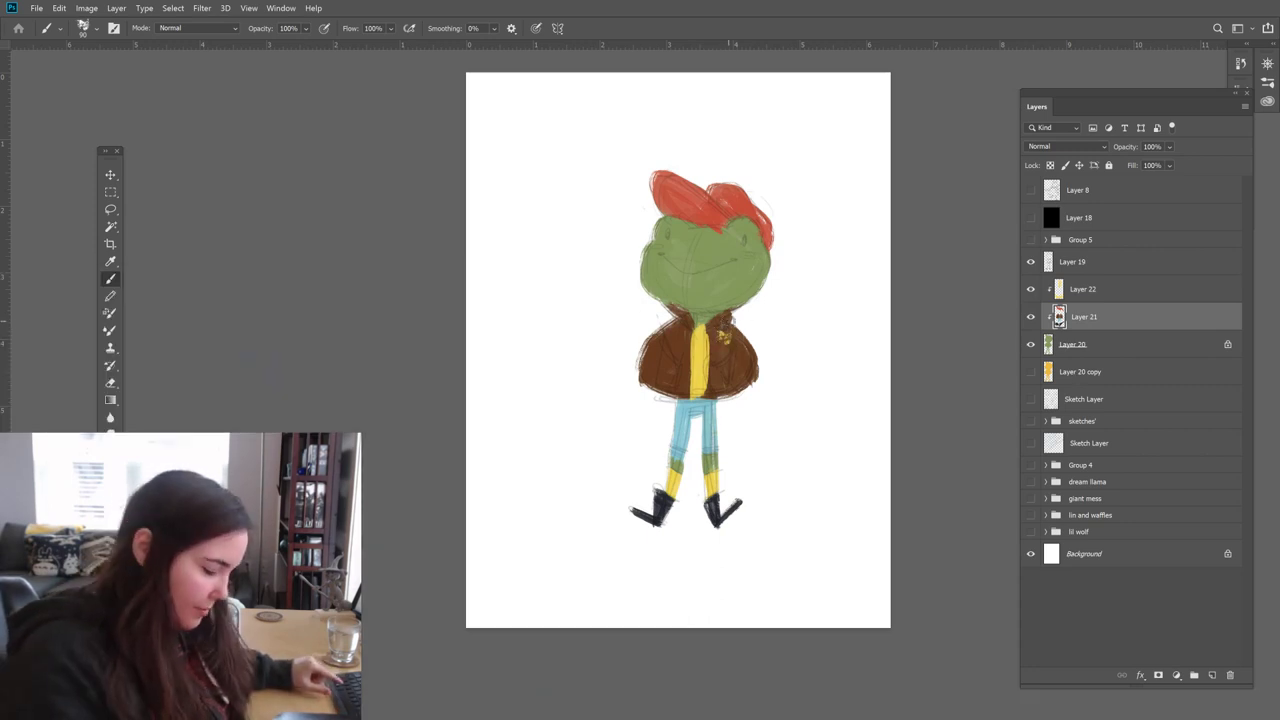
pyautogui.click(110, 585)
pyautogui.click(976, 452)
pyautogui.moveTo(1050, 541); pyautogui.dragTo(1060, 540)
pyautogui.press('Return')
pyautogui.moveTo(720, 390)
pyautogui.mouseDown()
pyautogui.moveTo(716, 328)
pyautogui.moveTo(740, 396)
pyautogui.mouseUp()
pyautogui.moveTo(736, 340); pyautogui.dragTo(758, 400)
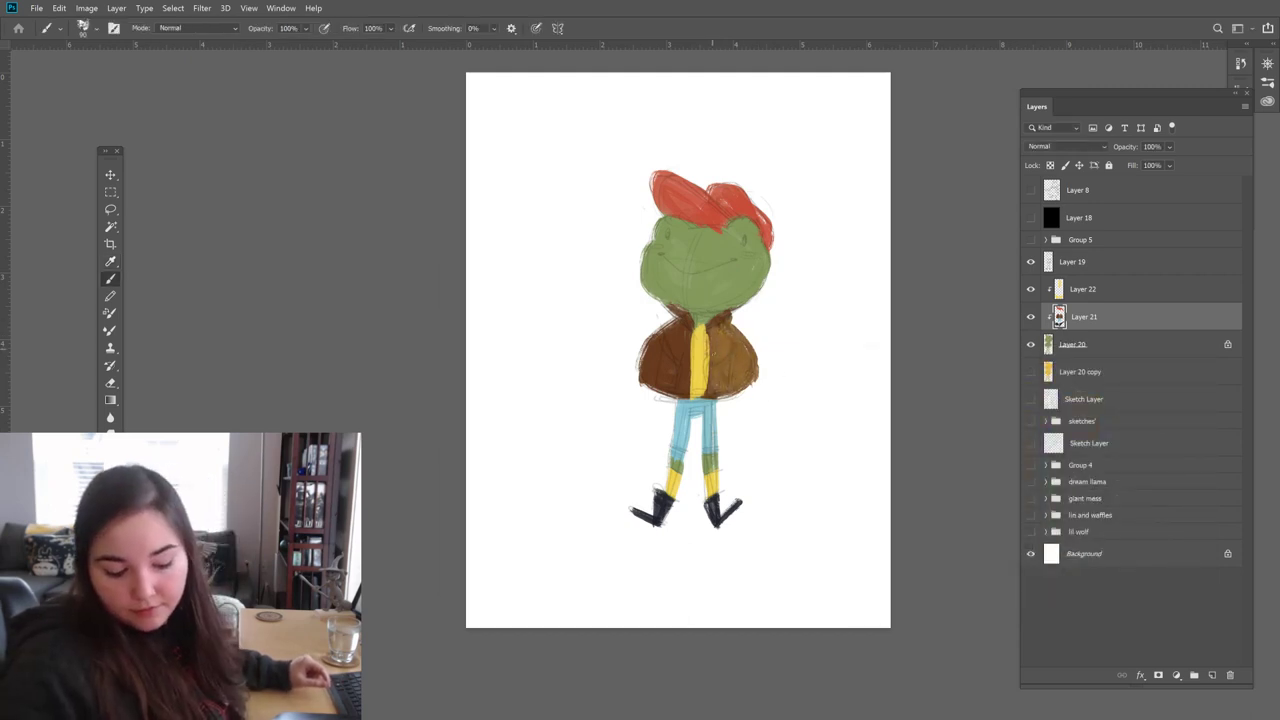
# Step: Brush more lighter brown onto the jacket, then undo to keep the original dark brown
pyautogui.click(1105, 296)
pyautogui.press('e')
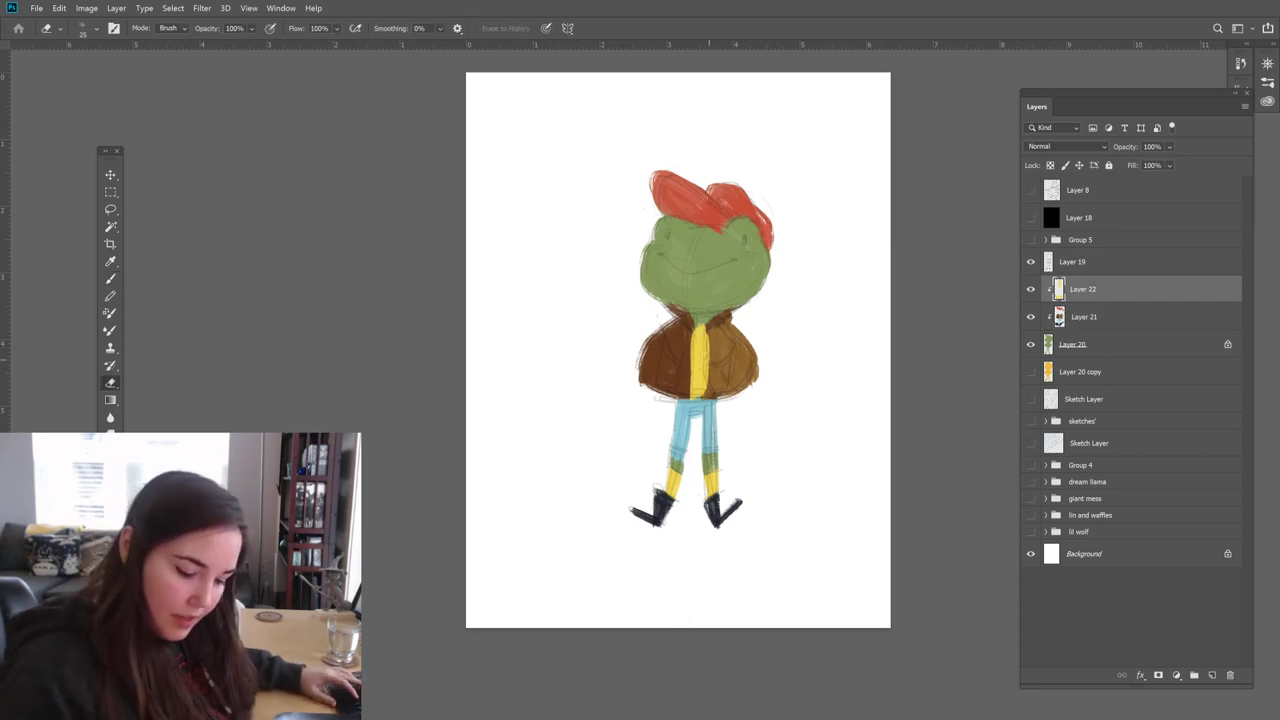
pyautogui.click(1086, 320)
pyautogui.press('b')
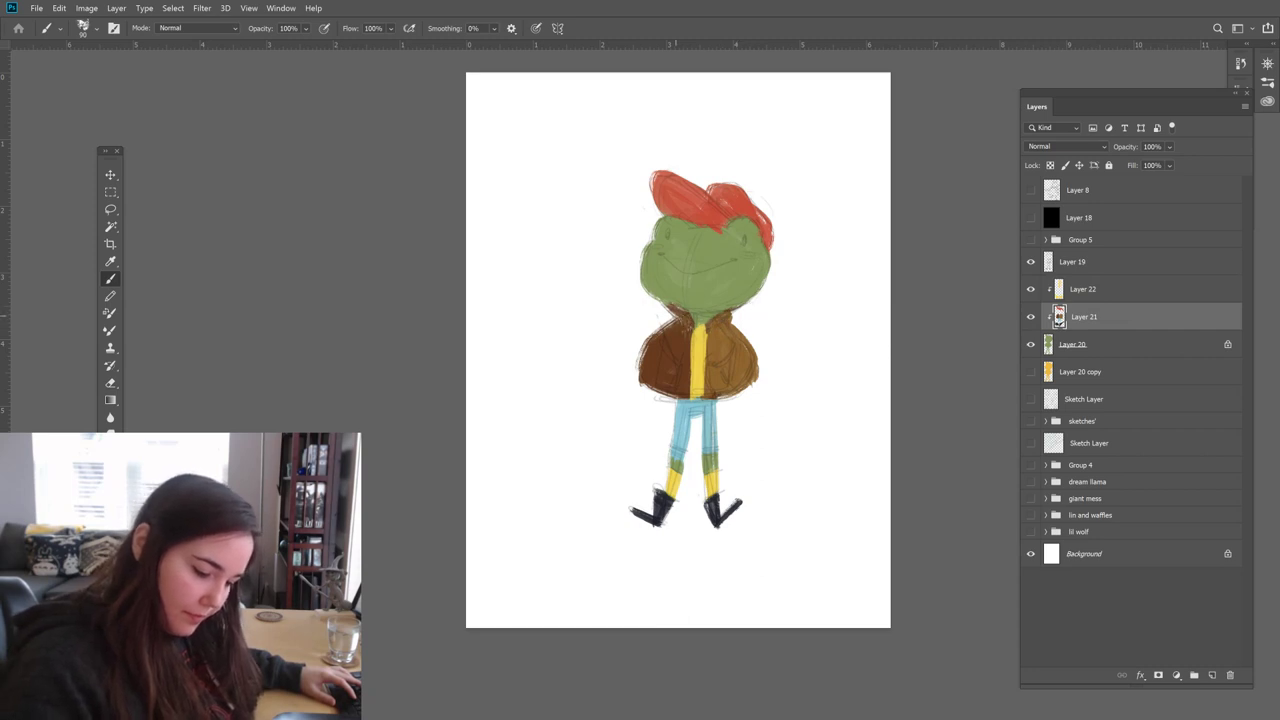
pyautogui.moveTo(684, 372); pyautogui.dragTo(643, 362)
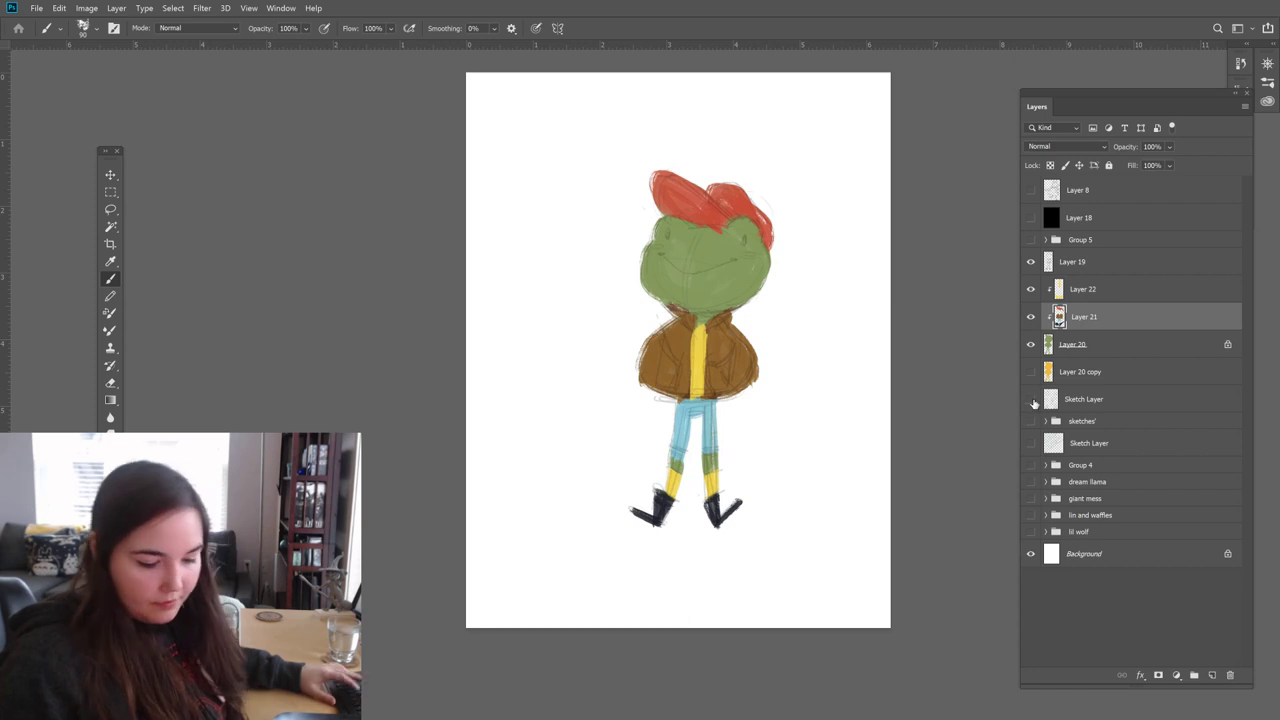
pyautogui.hotkey('ctrl', 'z')
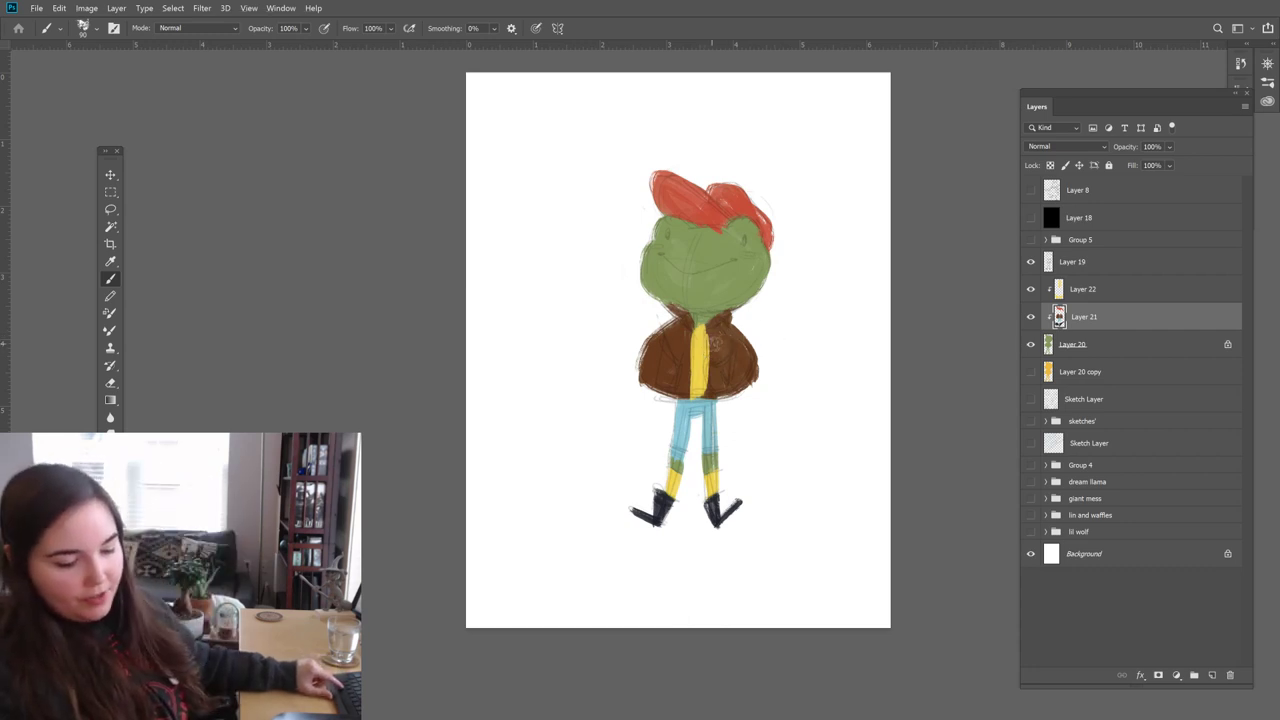
# Step: Lock the transparent pixels of Layer 22
pyautogui.click(1081, 291)
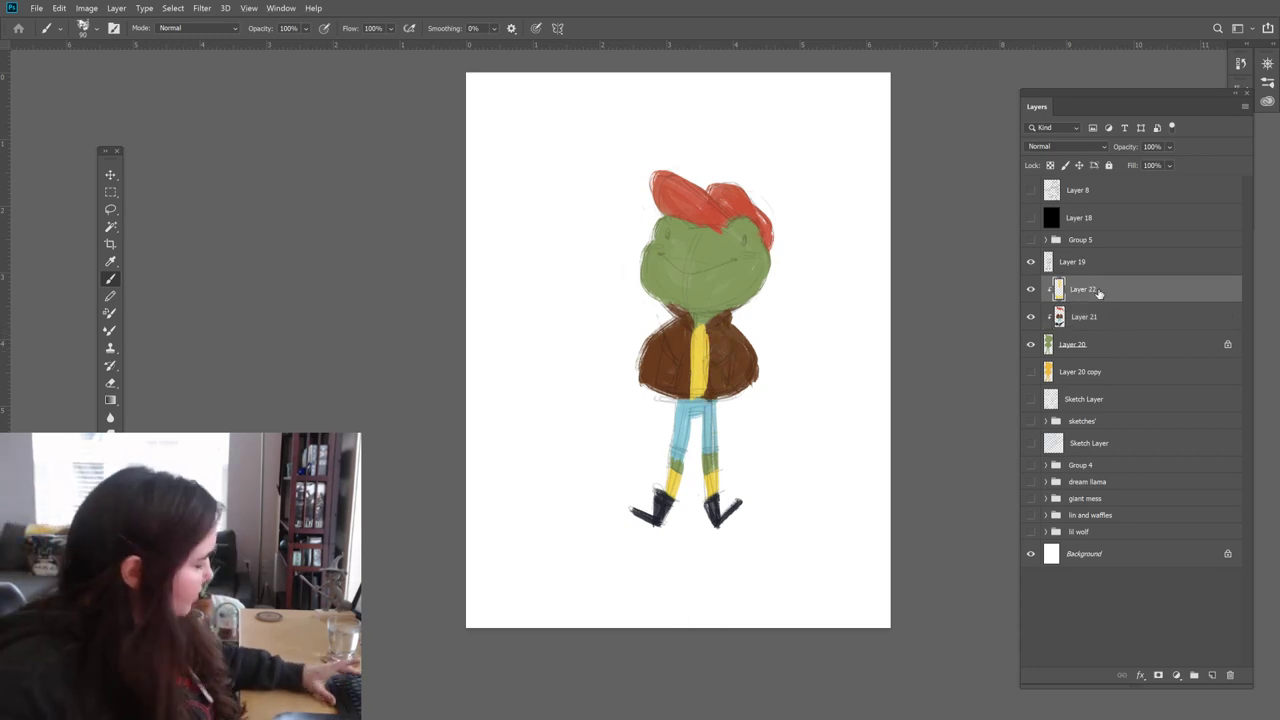
pyautogui.press('e')
pyautogui.click(1050, 165)
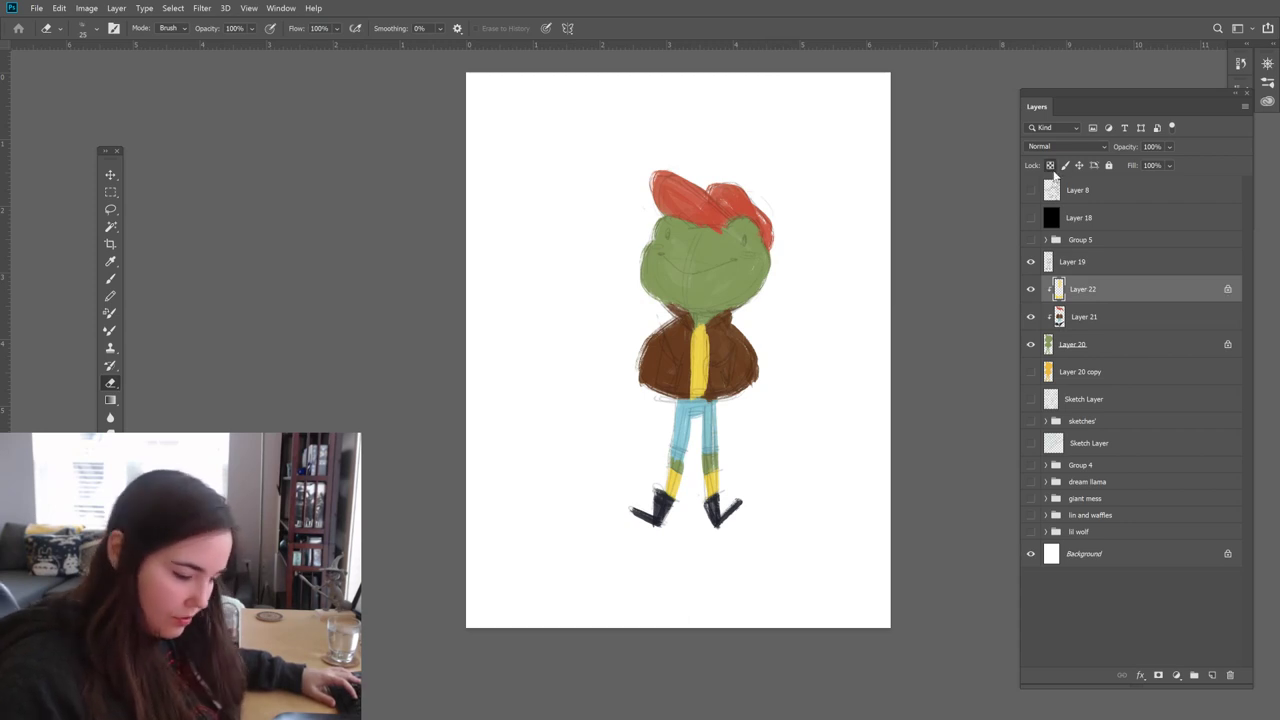
# Step: Hide Layer 20 to view the sketch, then show the yellow silhouette on Layer 20 copy and Layer 20
pyautogui.press('b')
pyautogui.click(1031, 344)
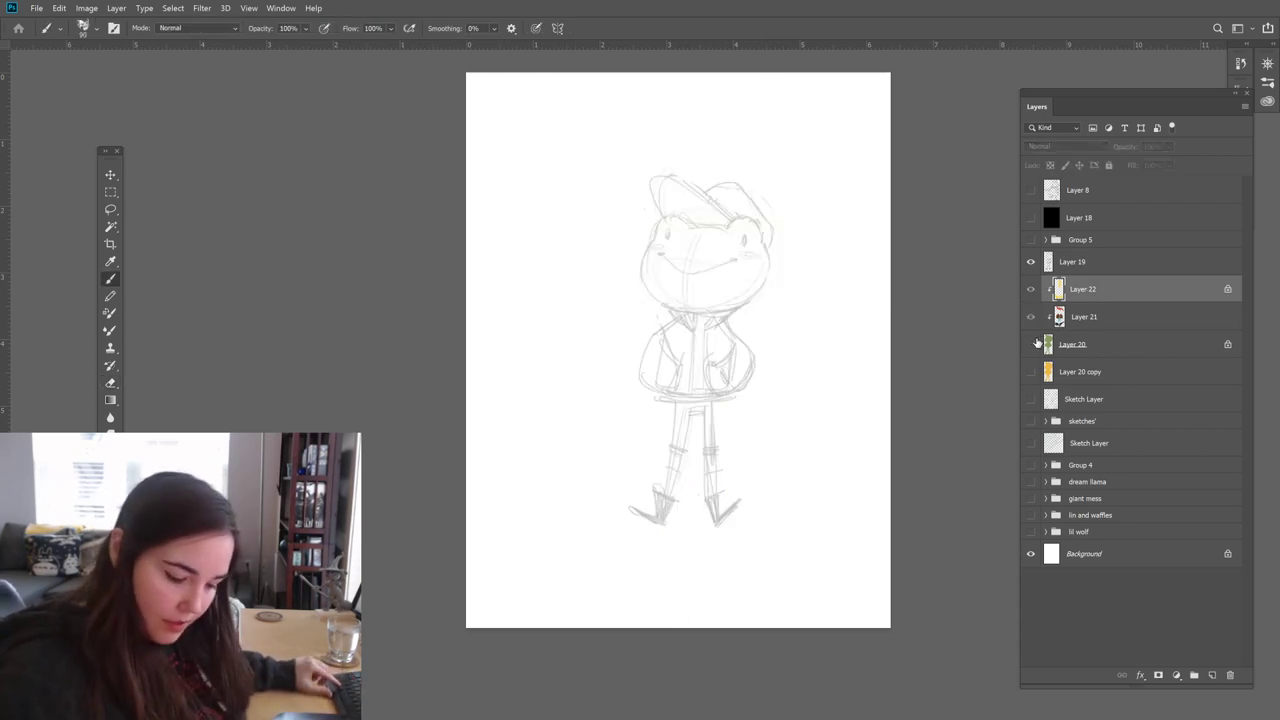
pyautogui.click(1031, 372)
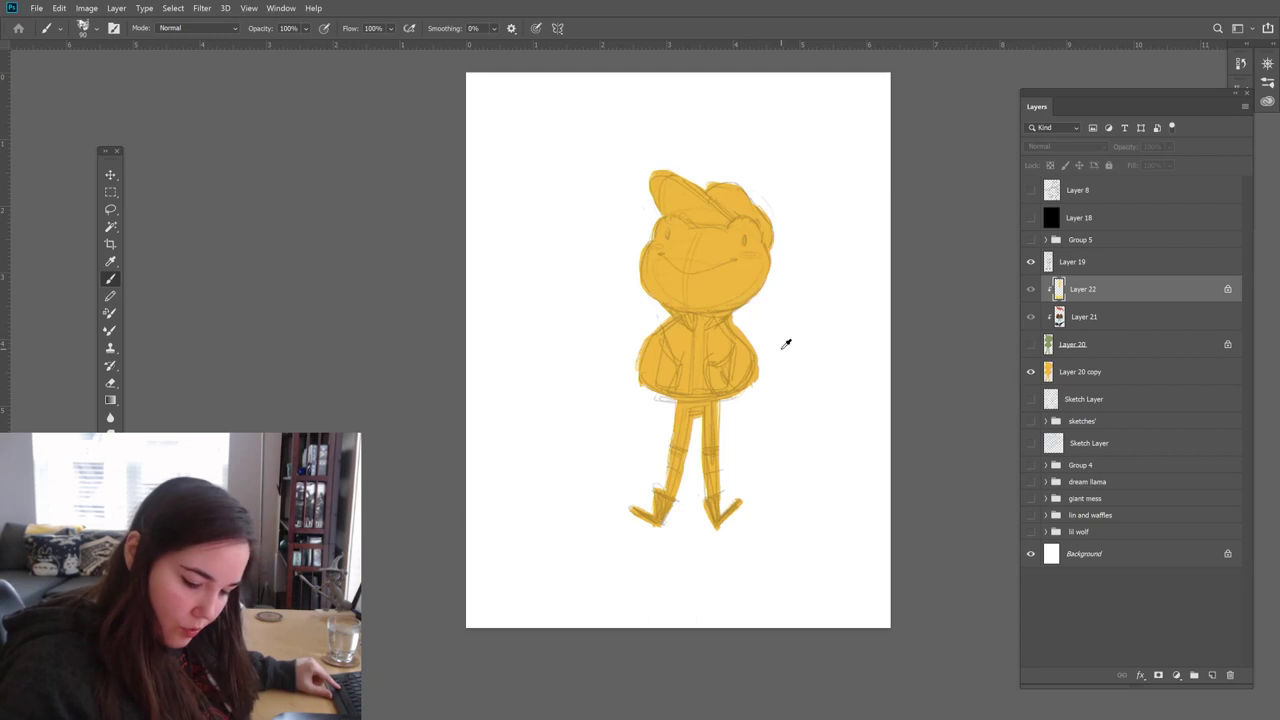
pyautogui.click(1031, 345)
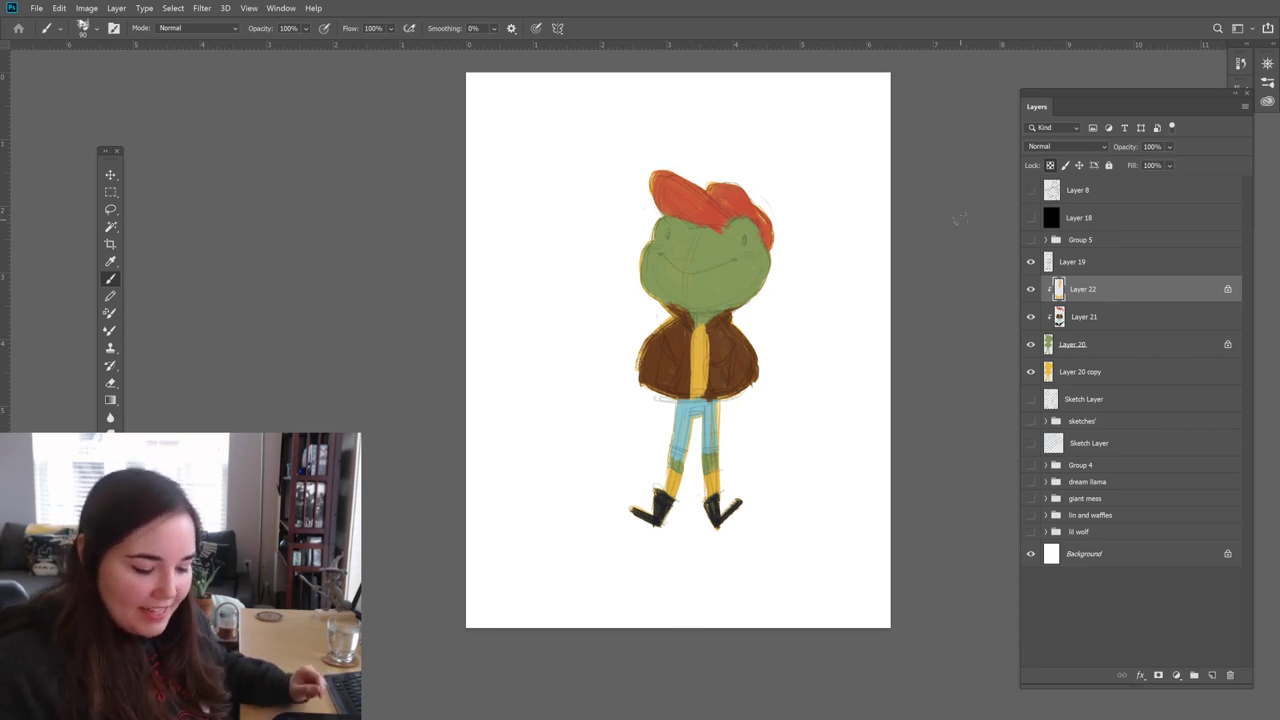
# Step: Compare the hat and jacket by toggling Layer 21 and the black layer's visibility, selecting Layer 21
pyautogui.click(1031, 316)
pyautogui.click(1031, 316)
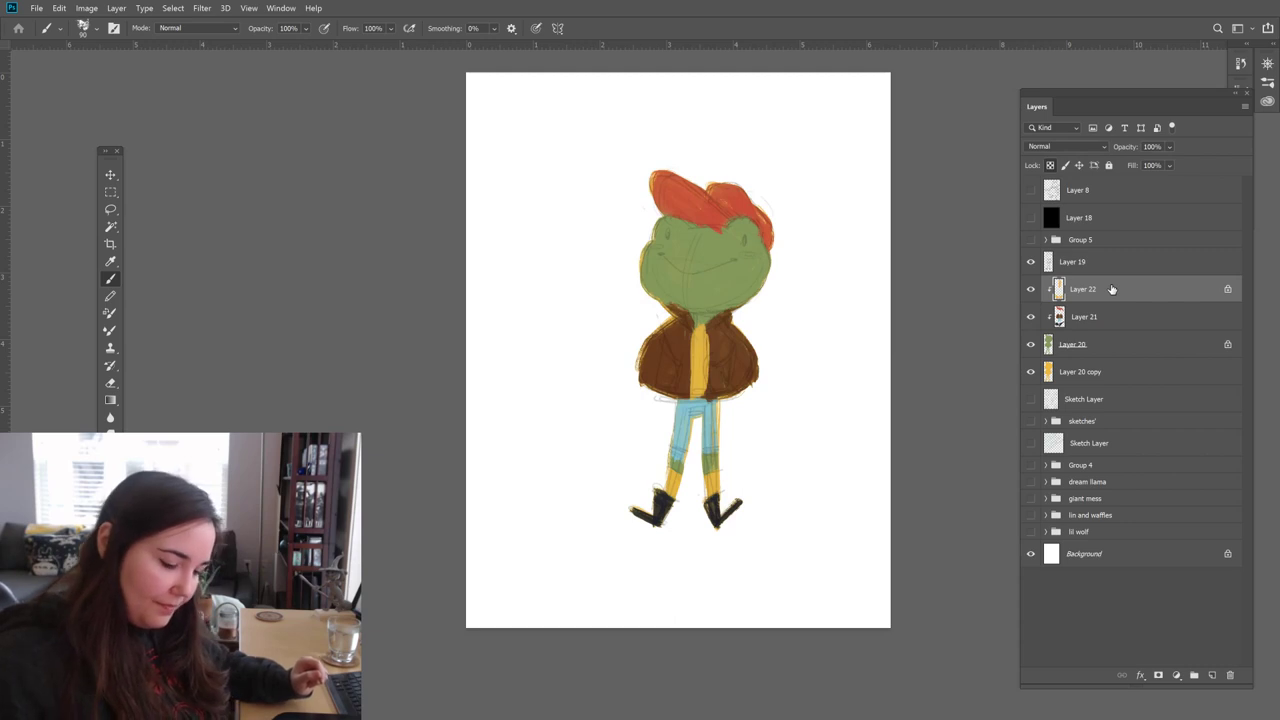
pyautogui.click(1113, 327)
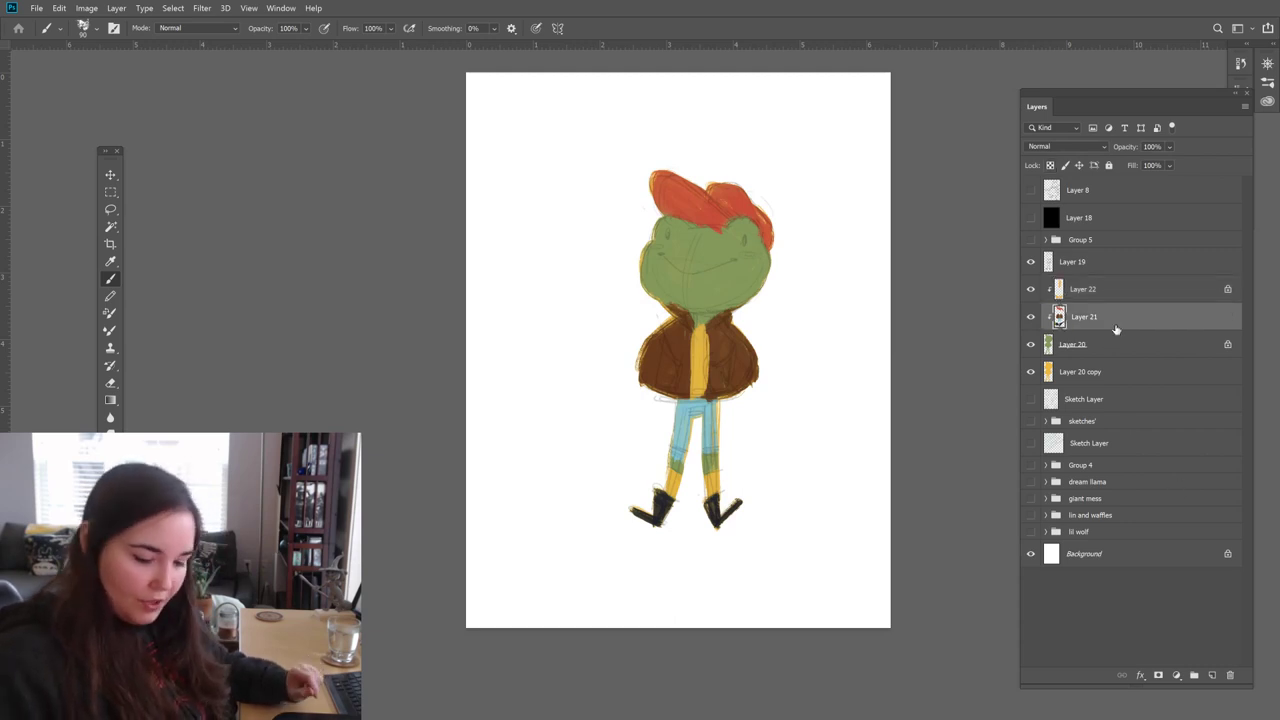
pyautogui.press('e')
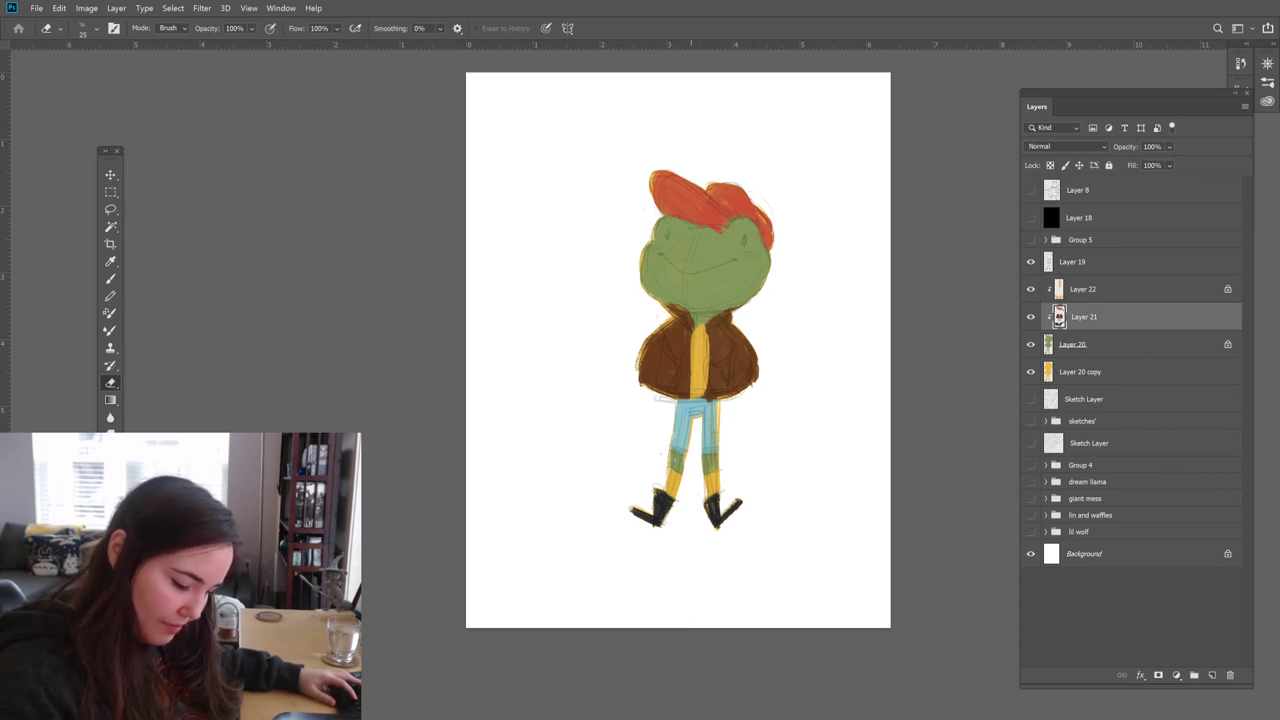
pyautogui.press('b')
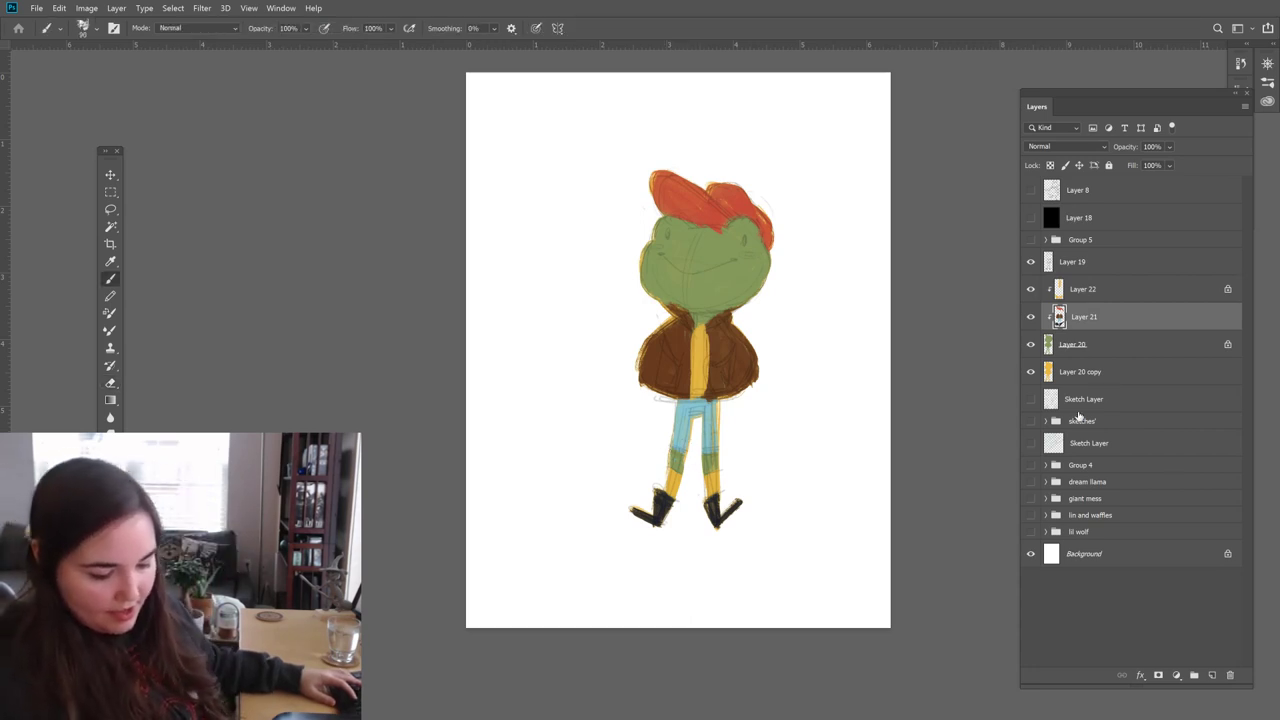
pyautogui.click(1031, 217)
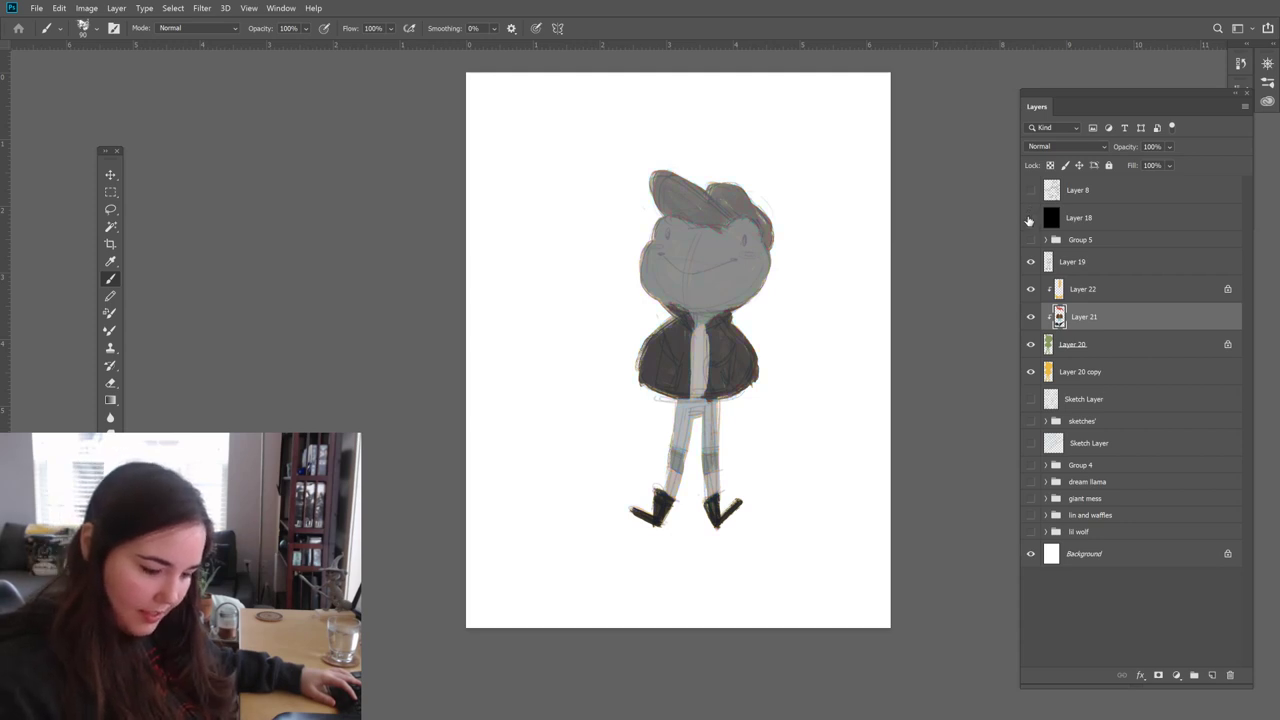
pyautogui.click(1031, 218)
# Step: Repaint both boots grey-blue 747496, then add a new empty layer above Layer 19
pyautogui.press('i')
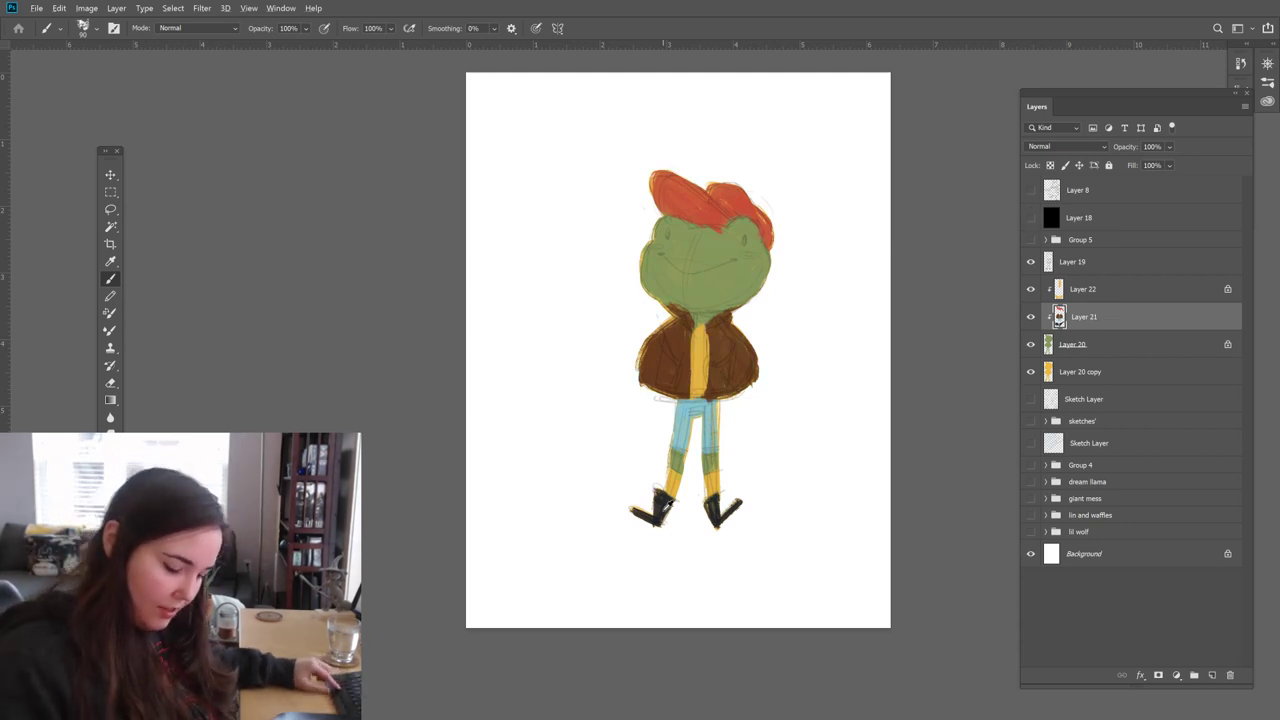
pyautogui.click(668, 500)
pyautogui.click(110, 585)
pyautogui.write('747496')
pyautogui.click(1160, 376)
pyautogui.press('b')
pyautogui.moveTo(645, 494)
pyautogui.mouseDown()
pyautogui.moveTo(672, 515)
pyautogui.moveTo(668, 502)
pyautogui.moveTo(643, 508)
pyautogui.moveTo(663, 532)
pyautogui.mouseUp()
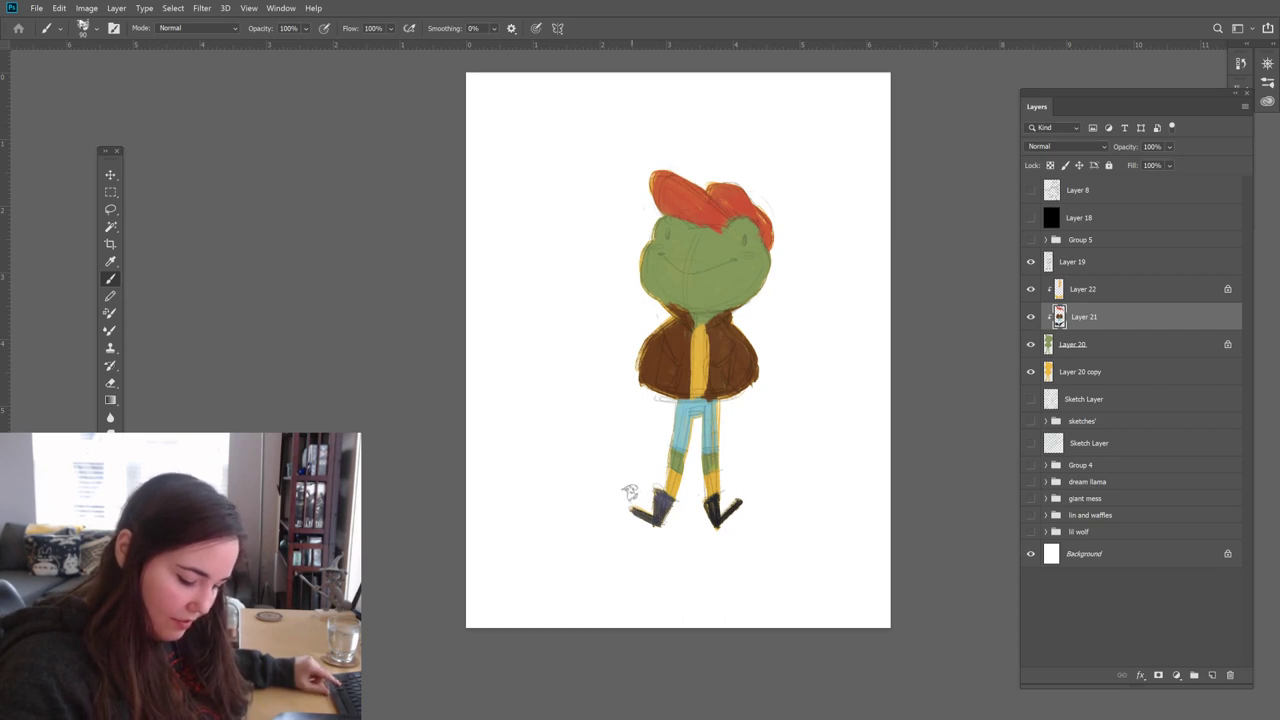
pyautogui.moveTo(751, 516)
pyautogui.mouseDown()
pyautogui.moveTo(705, 514)
pyautogui.moveTo(708, 500)
pyautogui.mouseUp()
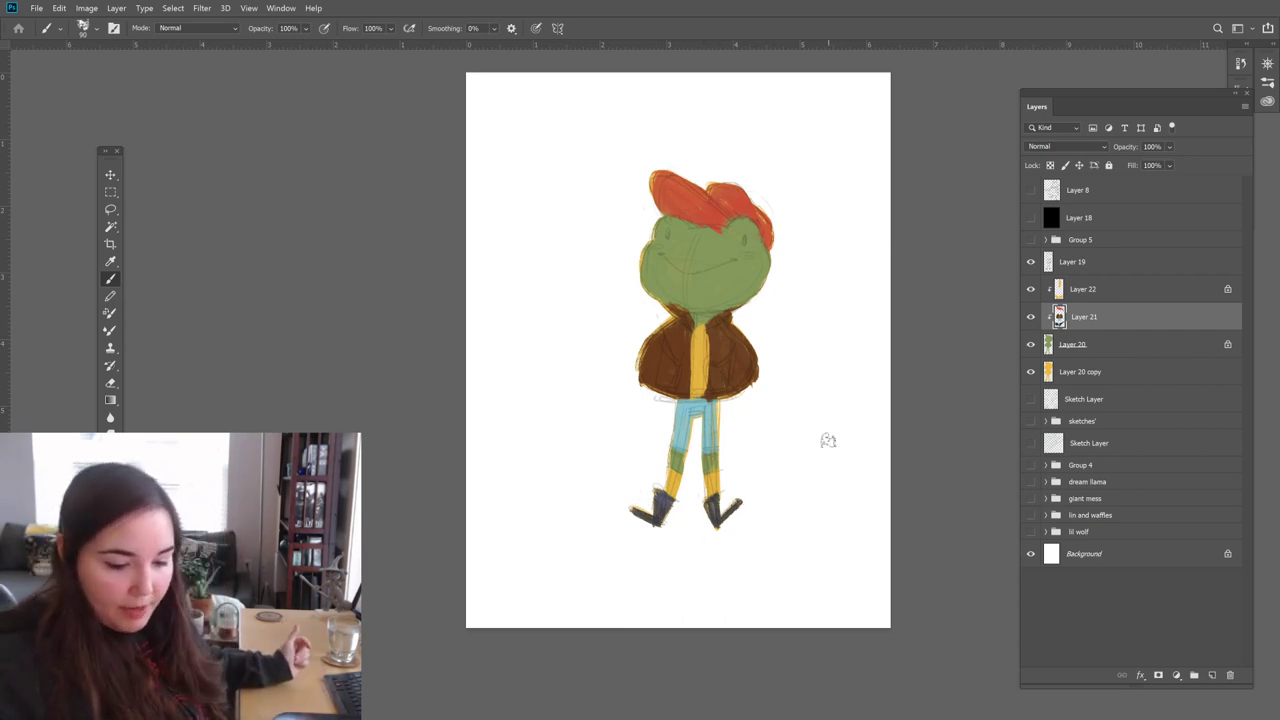
pyautogui.click(1104, 272)
pyautogui.click(1213, 676)
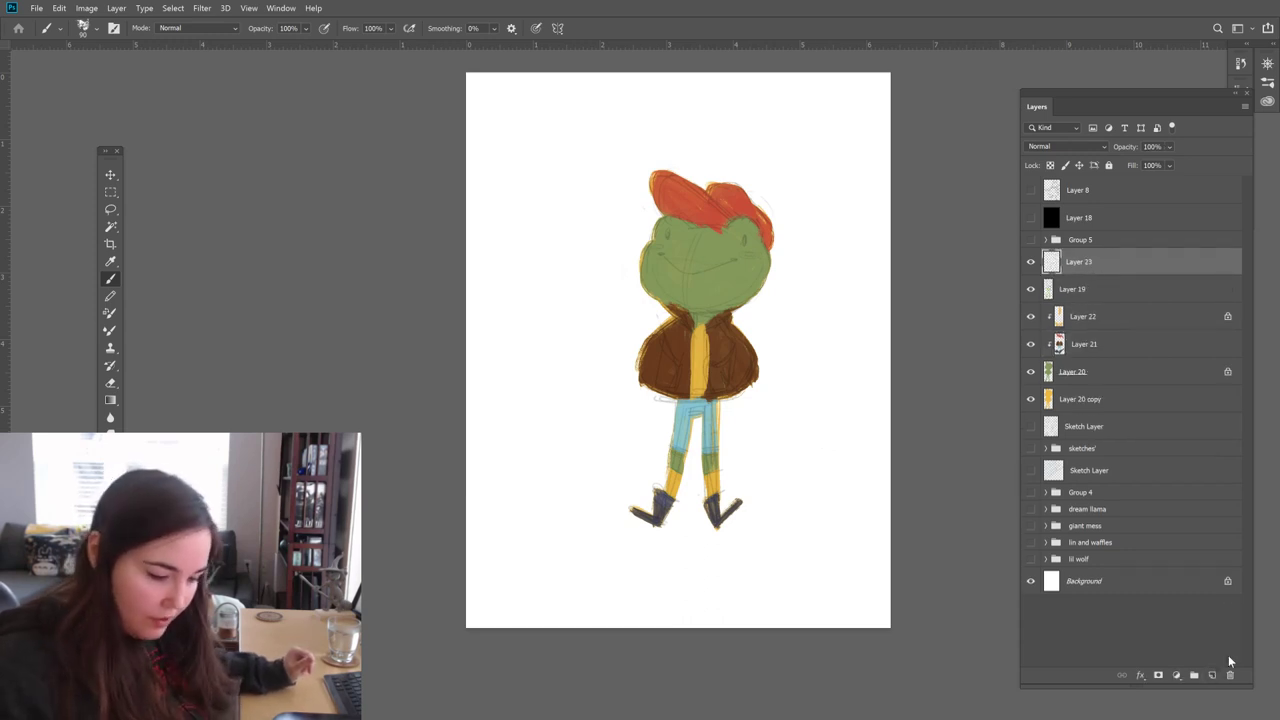
# Step: Choose a detail brush preset and set the foreground colour to dark teal 182924
pyautogui.click(1268, 88)
pyautogui.click(1164, 170)
pyautogui.click(1268, 88)
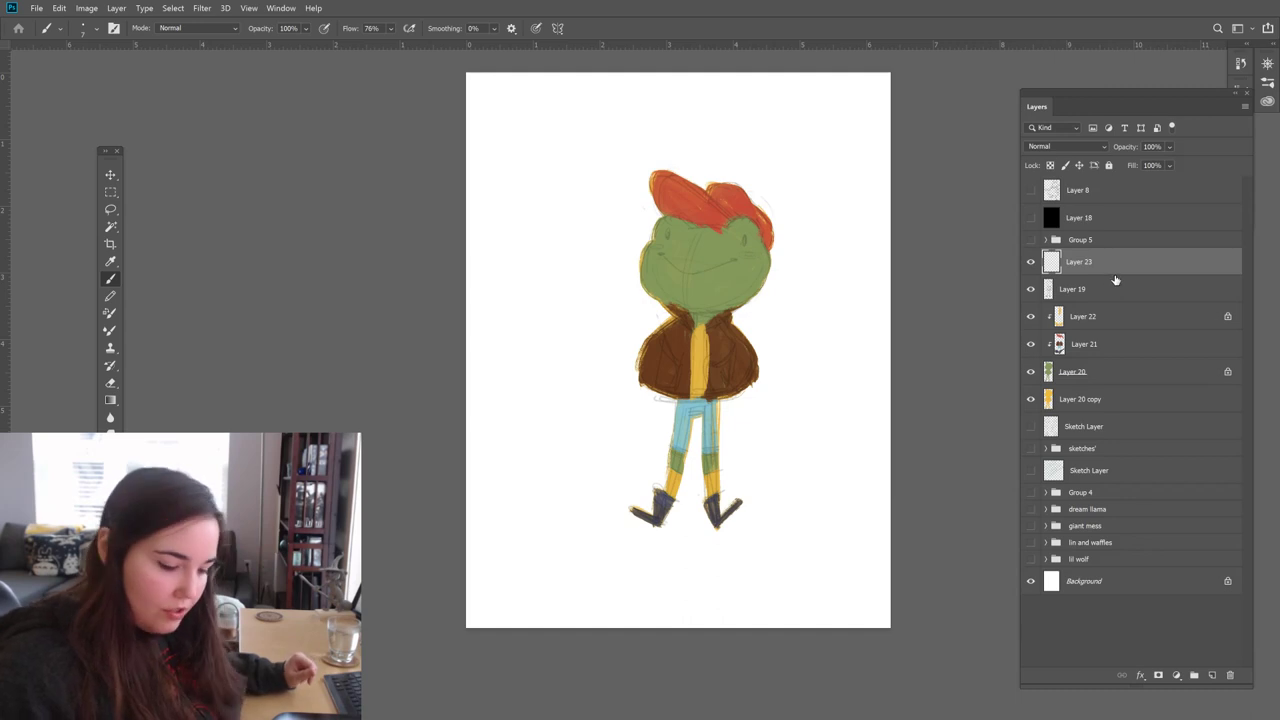
pyautogui.press('i')
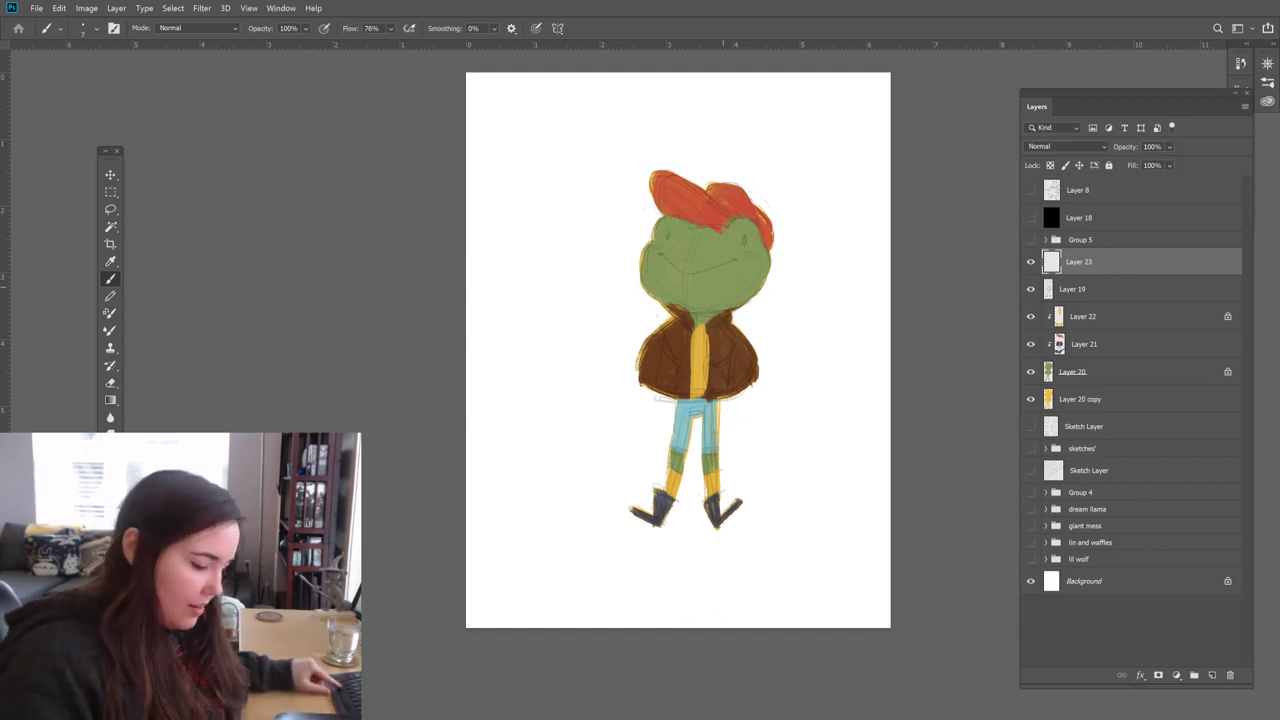
pyautogui.click(110, 580)
pyautogui.click(937, 505)
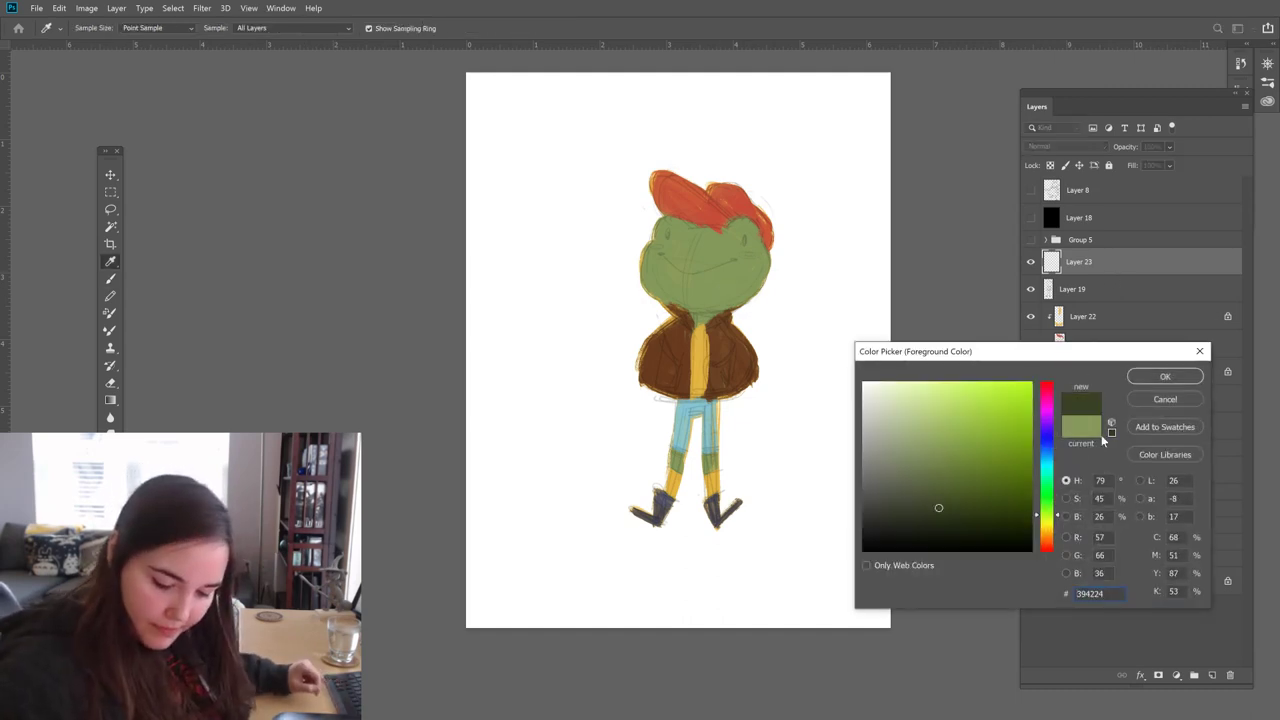
pyautogui.click(1047, 474)
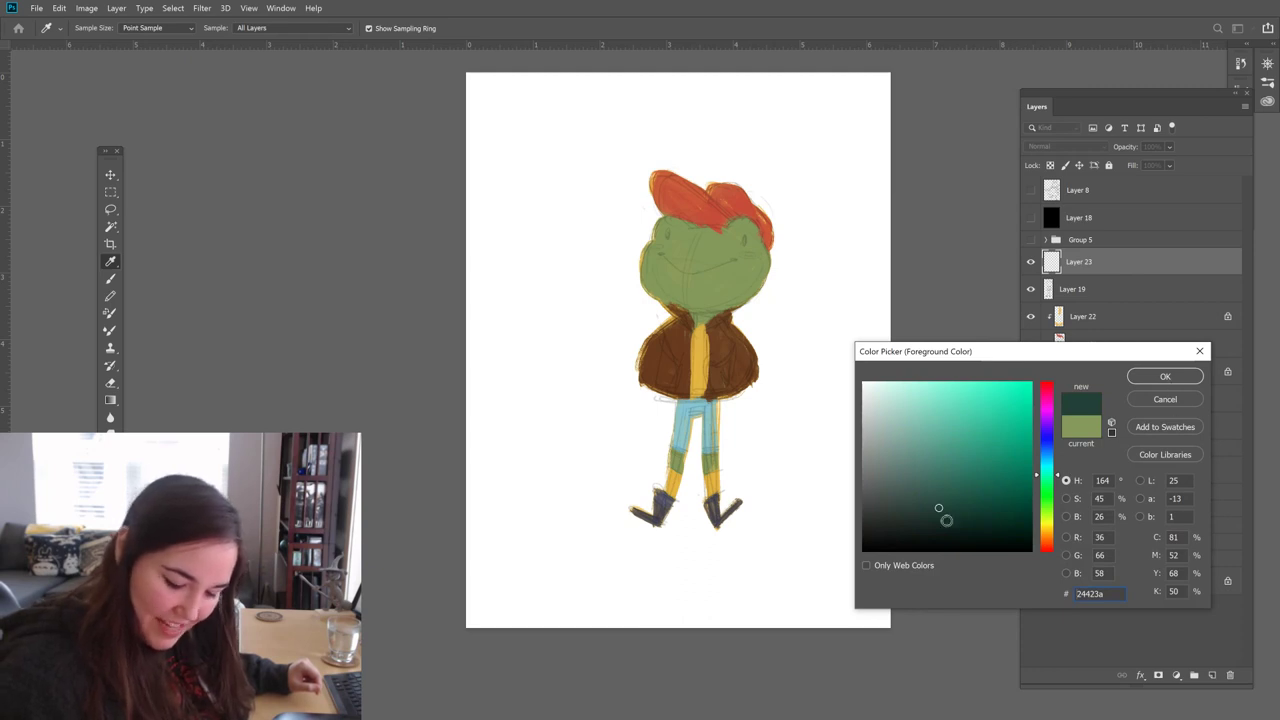
pyautogui.click(935, 523)
pyautogui.click(1160, 379)
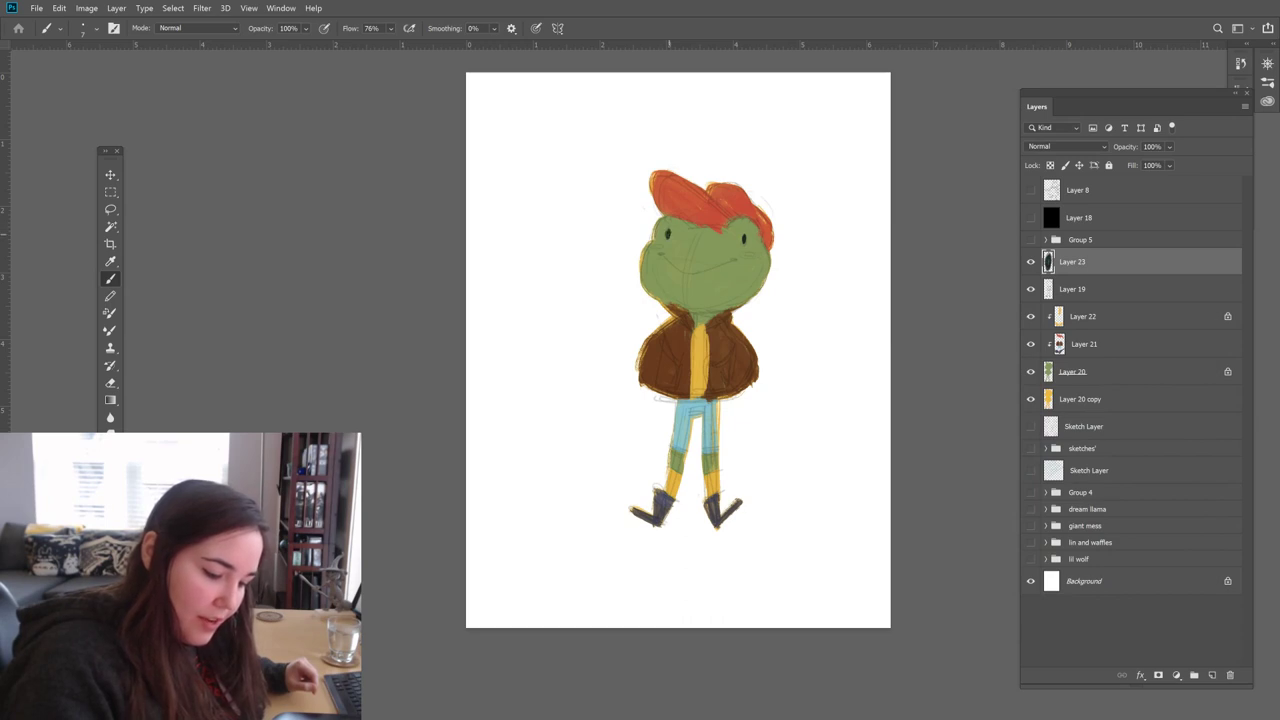
# Step: Paint the frog's dark eyes and smiling mouth line on Layer 23
pyautogui.hotkey('ctrl', 'z')
pyautogui.hotkey('ctrl', 'shift', 'z')
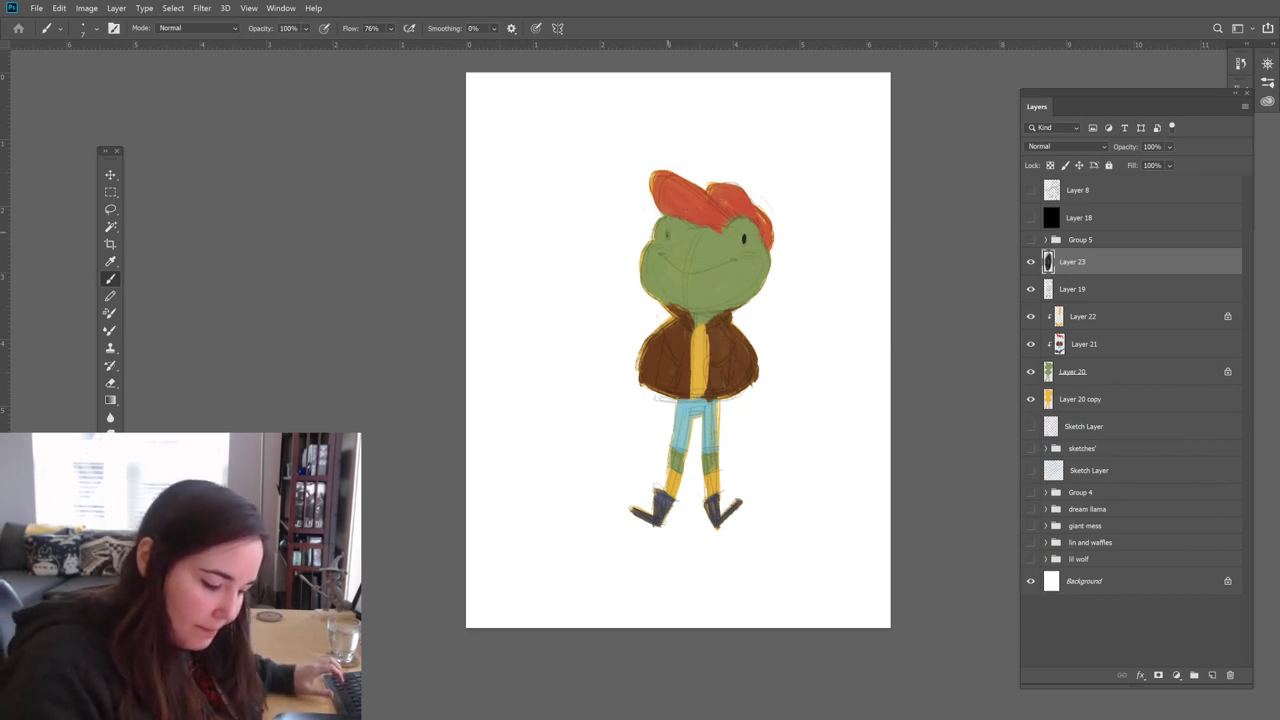
pyautogui.hotkey('ctrl', 'z')
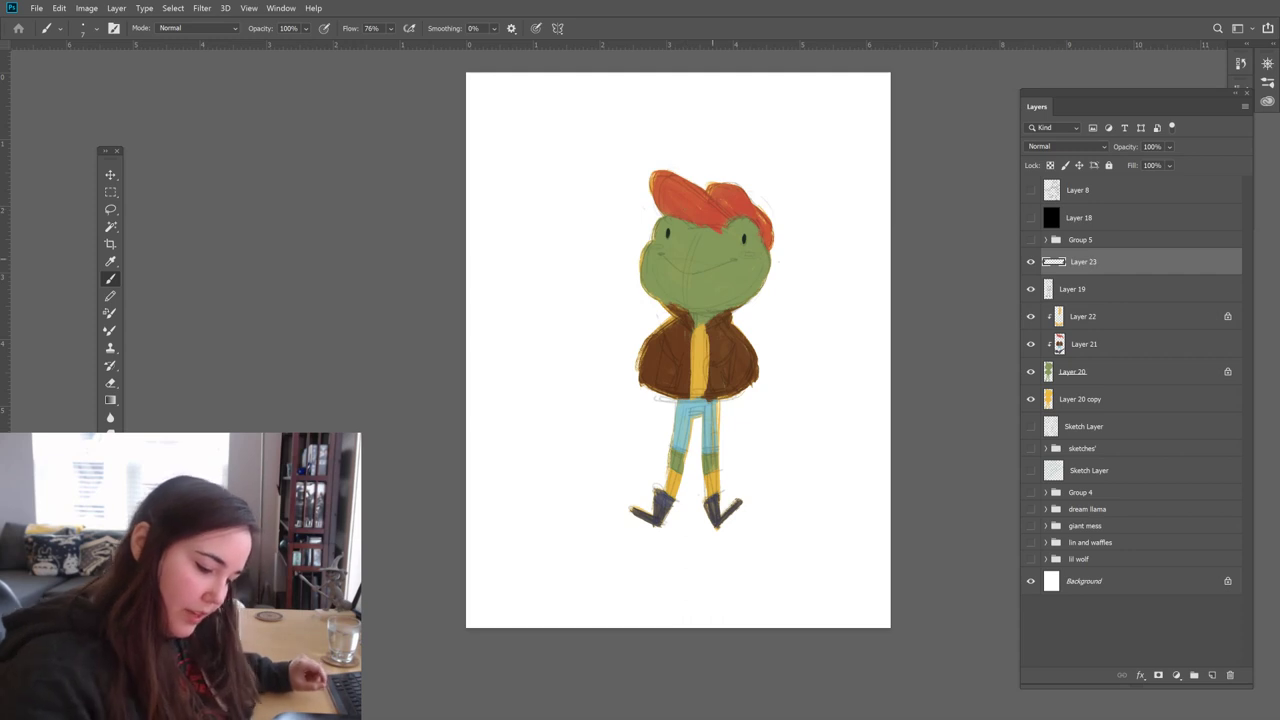
pyautogui.hotkey('ctrl', 'shift', 'z')
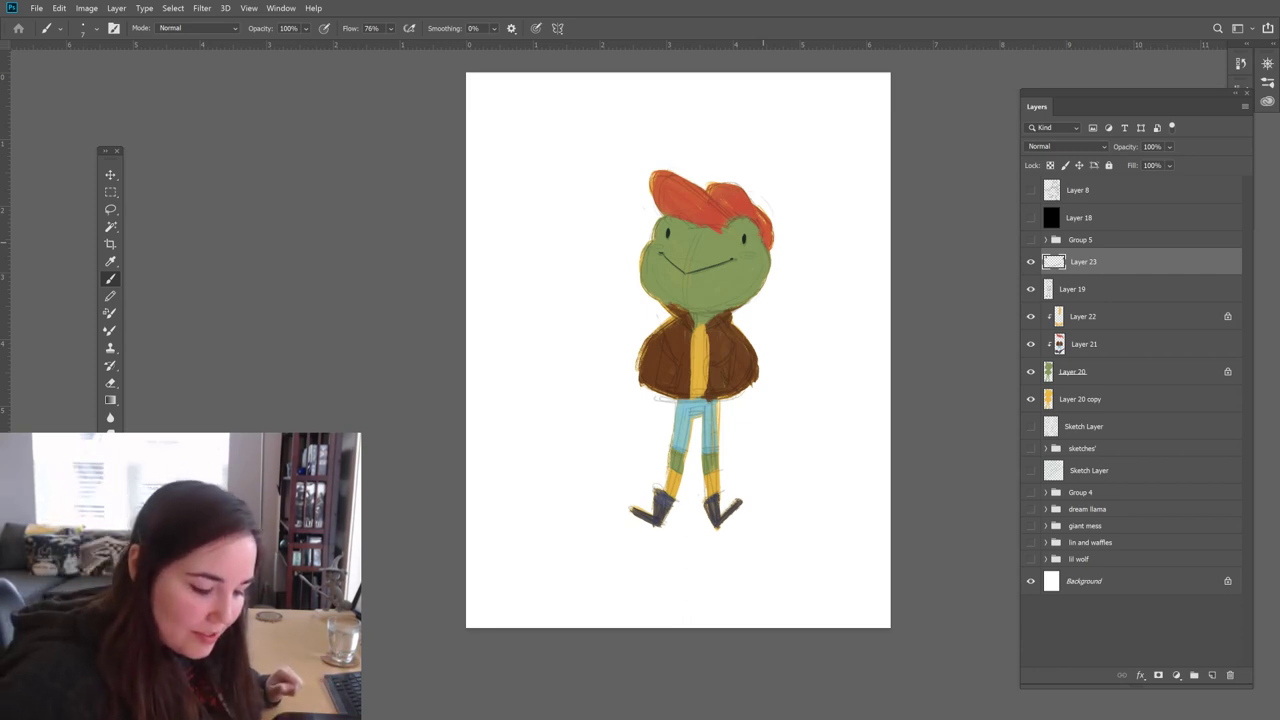
# Step: Unlock Layer 22 and switch to the Bristle Bomb brush preset
pyautogui.click(1112, 316)
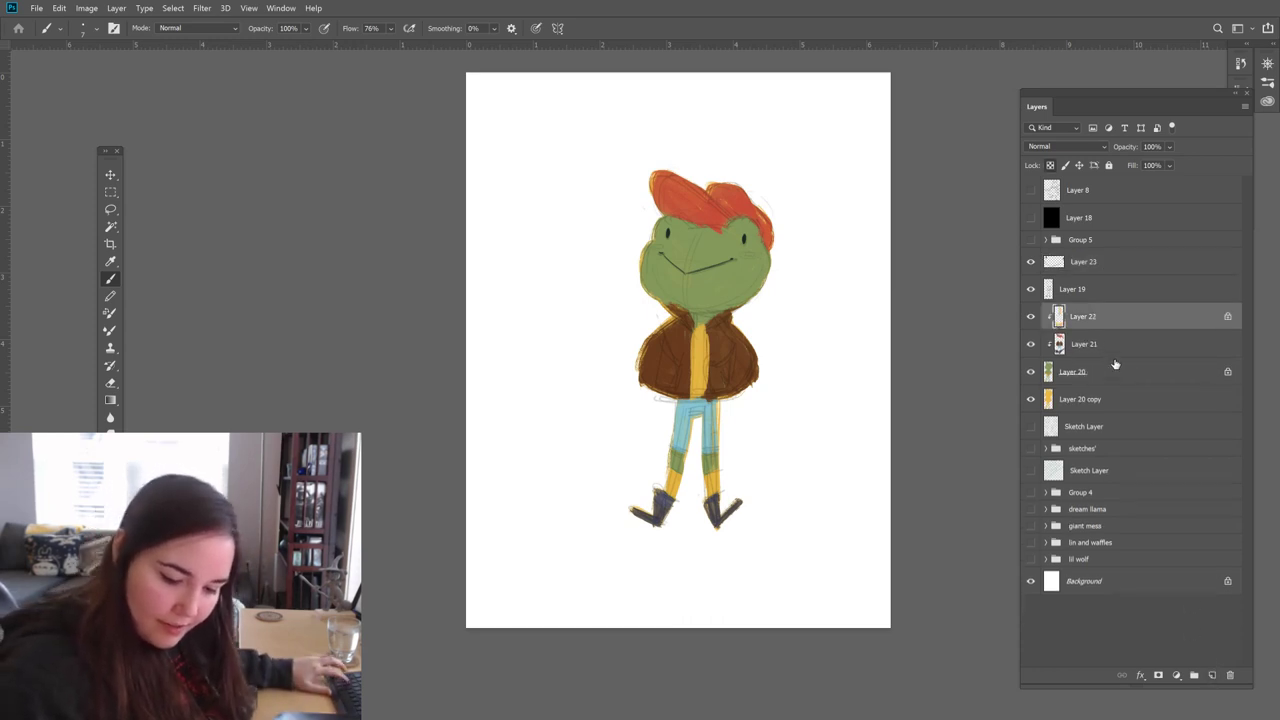
pyautogui.click(1051, 166)
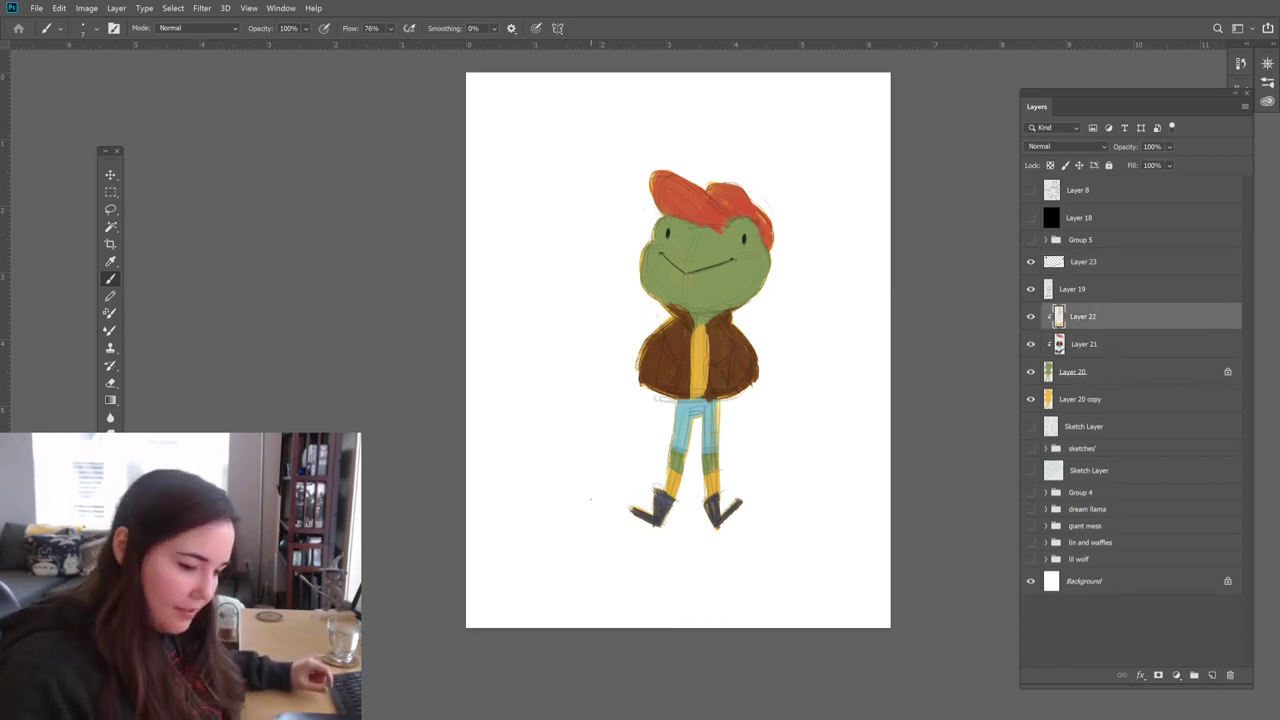
pyautogui.click(1266, 85)
pyautogui.click(1102, 158)
pyautogui.click(1267, 84)
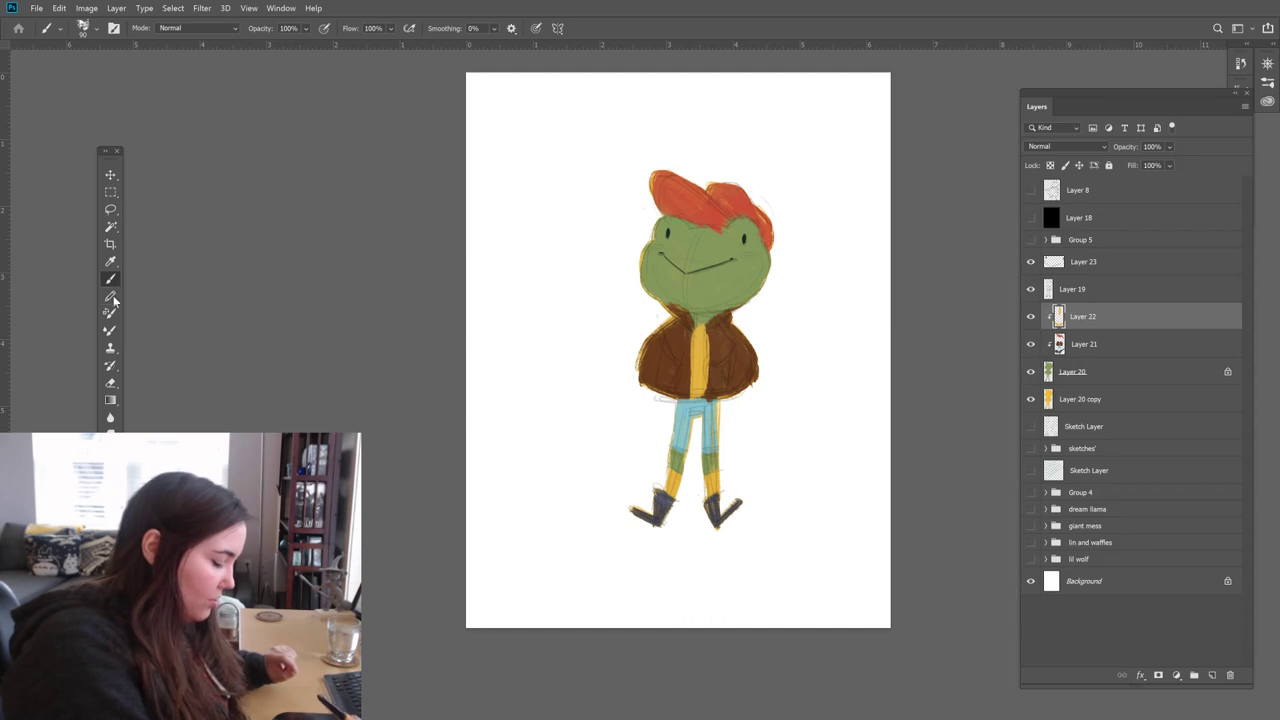
pyautogui.click(107, 578)
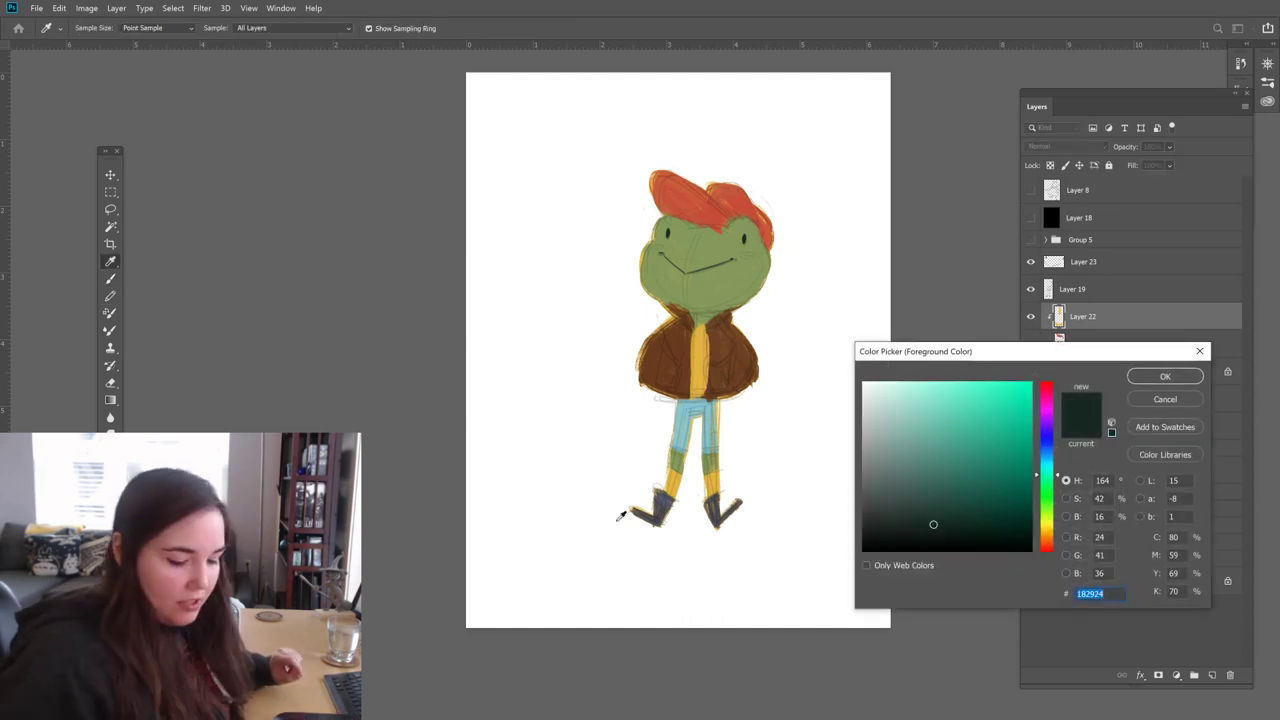
# Step: Set the colour to light pink f788af and brush blush onto the right and left cheeks
pyautogui.click(1050, 413)
pyautogui.moveTo(1052, 414); pyautogui.dragTo(1050, 395)
pyautogui.click(970, 385)
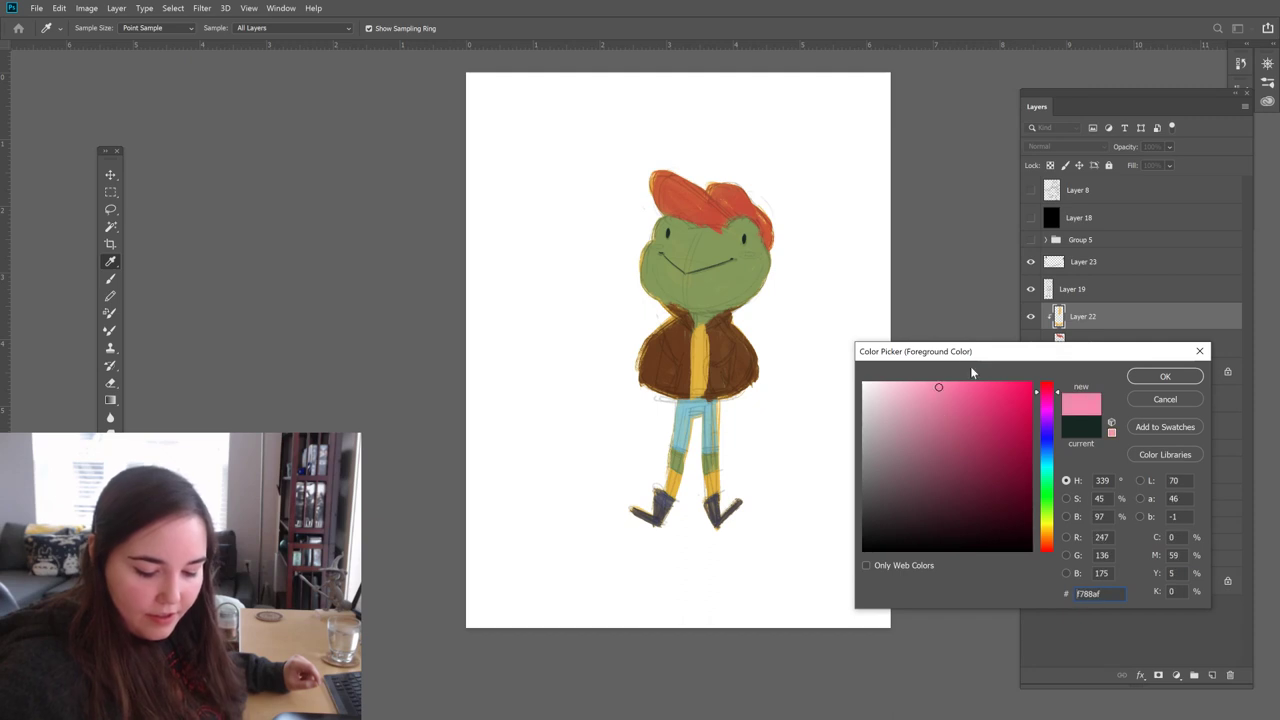
pyautogui.click(1165, 376)
pyautogui.press('b')
pyautogui.moveTo(742, 255); pyautogui.dragTo(757, 255)
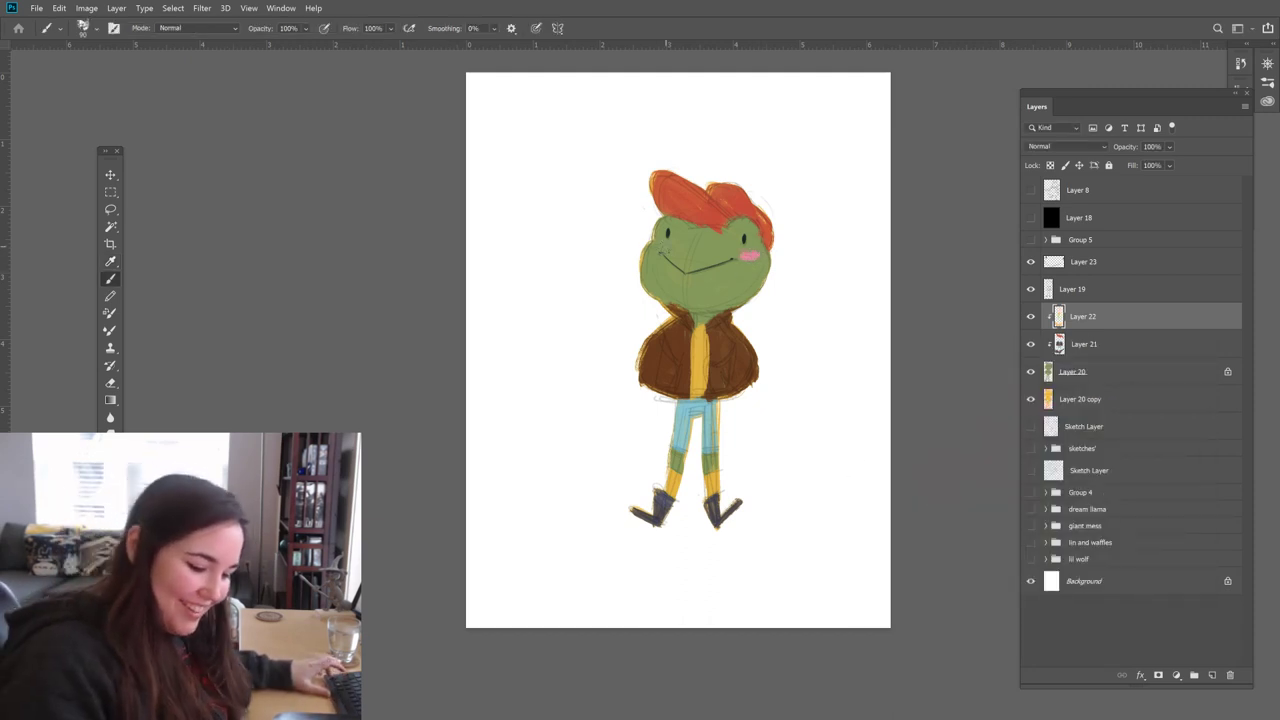
pyautogui.moveTo(651, 245); pyautogui.dragTo(661, 246)
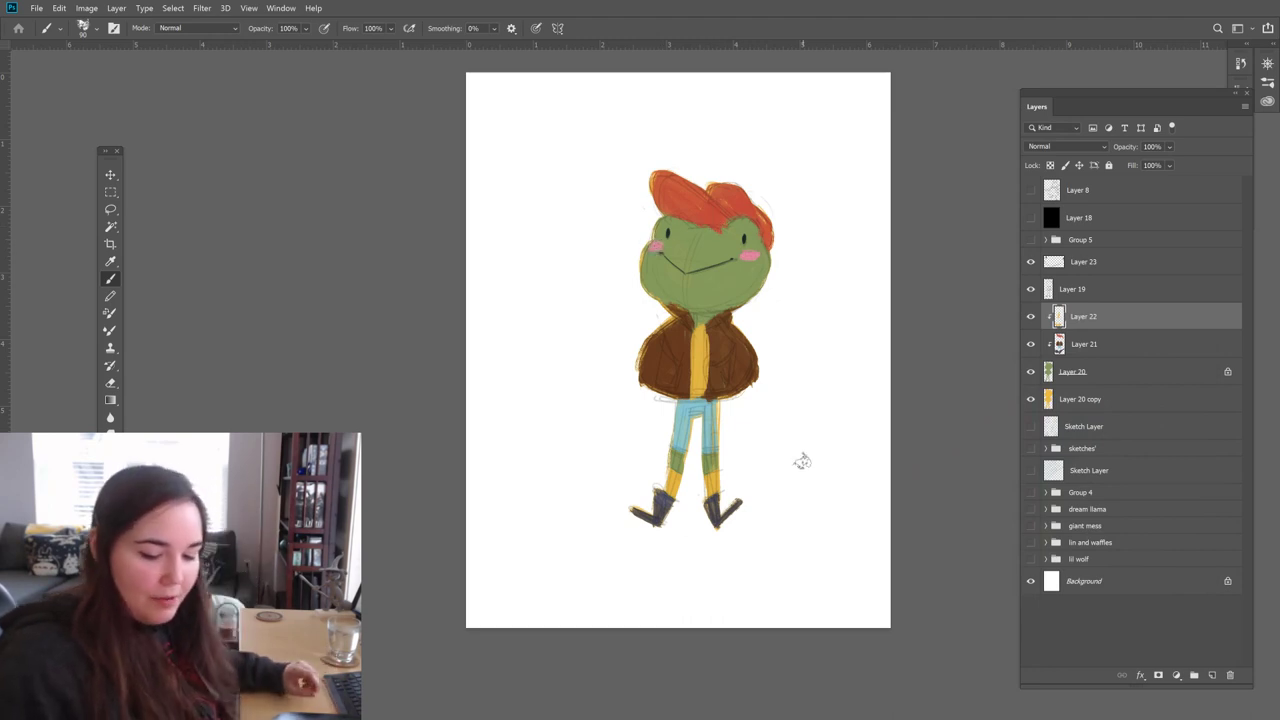
# Step: Lasso the frog's face and nudge it slightly into place with the Move tool
pyautogui.press('l')
pyautogui.moveTo(774, 257)
pyautogui.mouseDown()
pyautogui.moveTo(667, 217)
pyautogui.moveTo(720, 288)
pyautogui.moveTo(814, 228)
pyautogui.mouseUp()
pyautogui.press('v')
pyautogui.moveTo(787, 270); pyautogui.dragTo(786, 264)
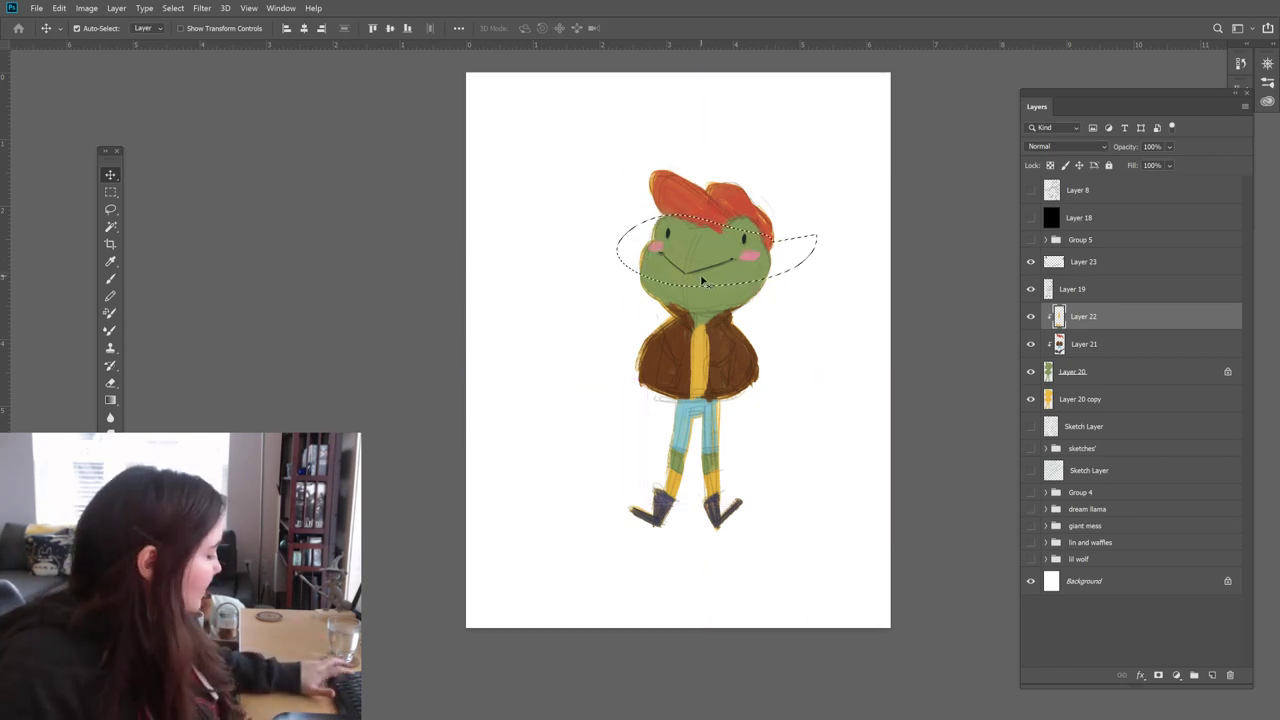
# Step: Deselect, check Layer 22's content, and erase along the jacket's yellow stripe edge
pyautogui.hotkey('ctrl', 'd')
pyautogui.click(1031, 317)
pyautogui.click(1031, 317)
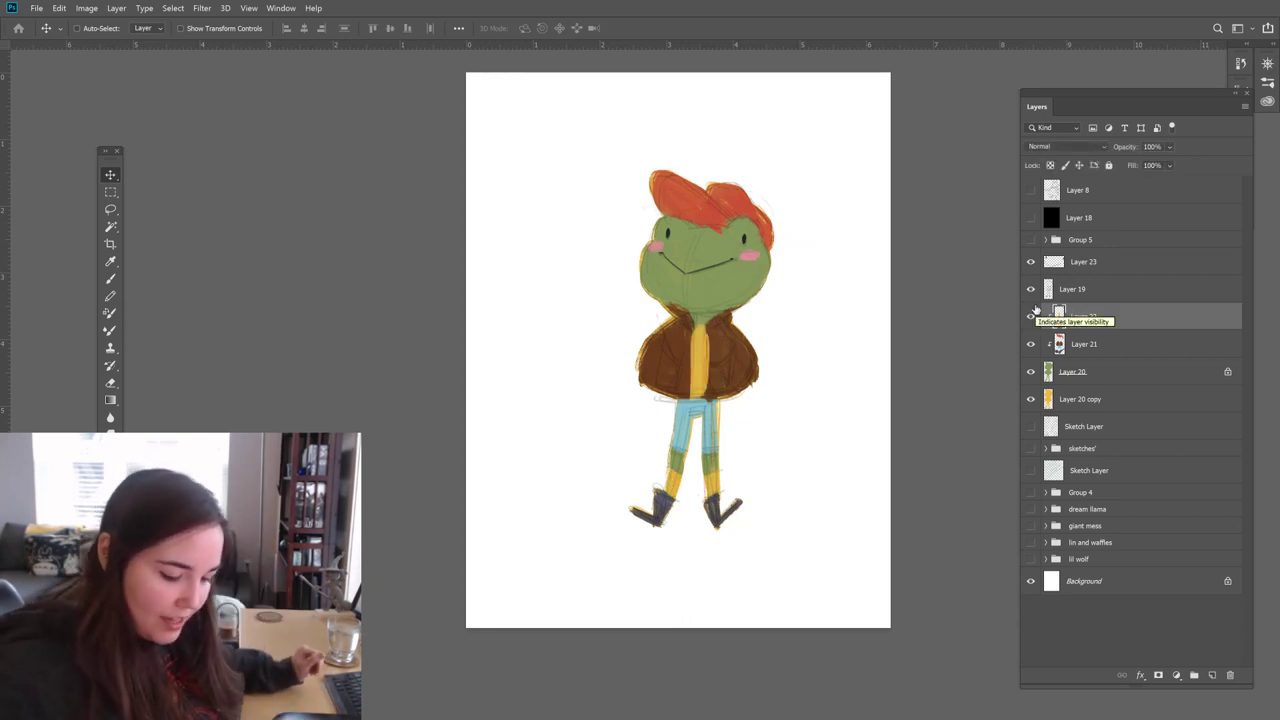
pyautogui.moveTo(1098, 318)
pyautogui.mouseDown()
pyautogui.moveTo(1090, 334)
pyautogui.moveTo(1098, 320)
pyautogui.mouseUp()
pyautogui.press('e')
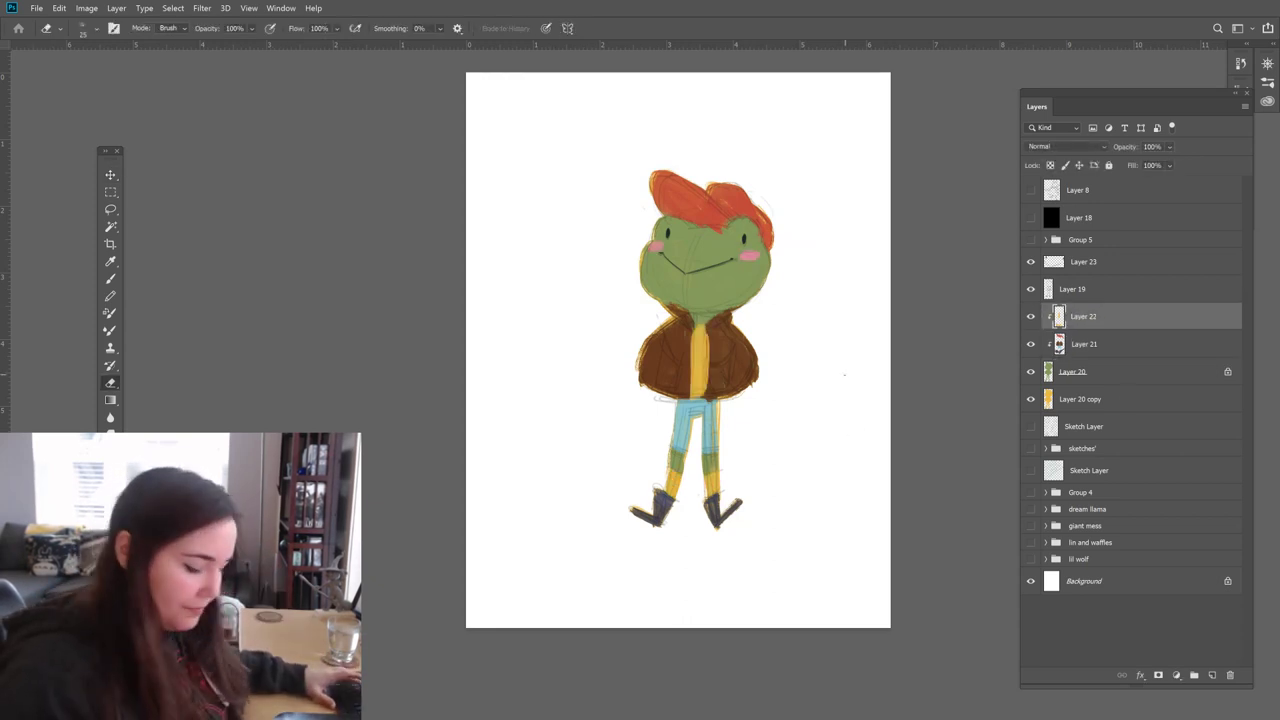
pyautogui.moveTo(707, 336); pyautogui.dragTo(705, 396)
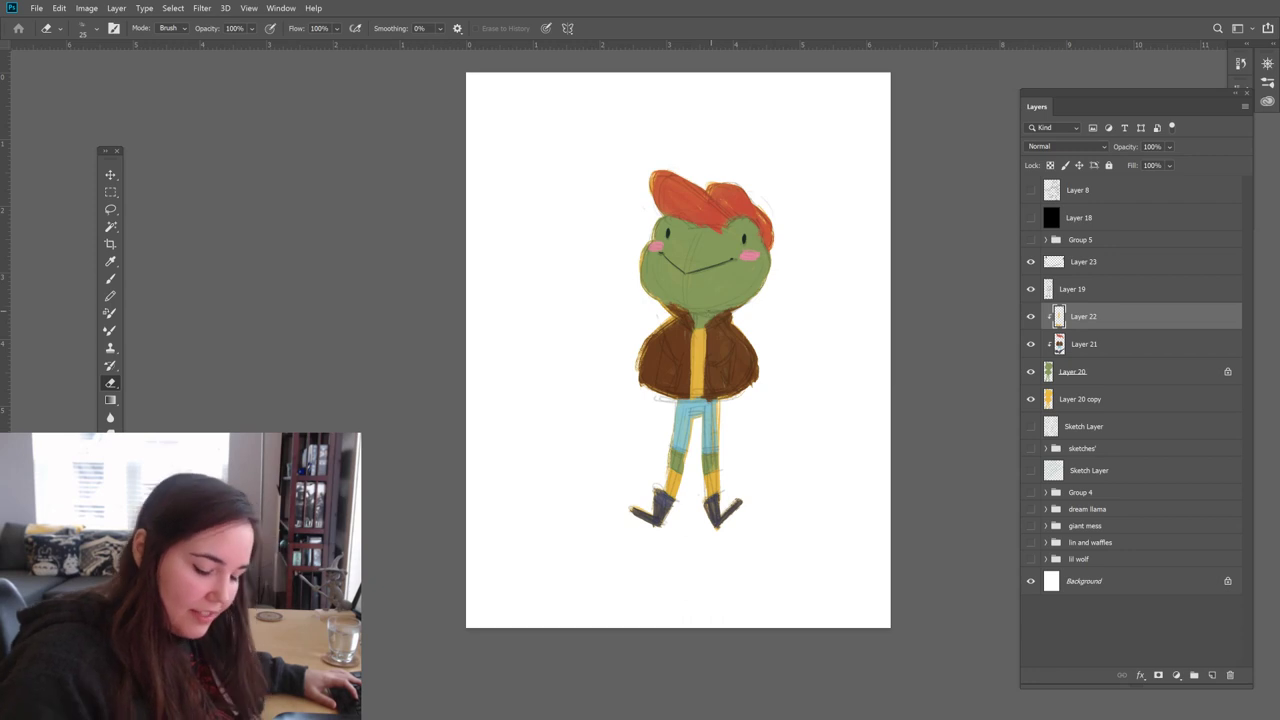
pyautogui.press('b')
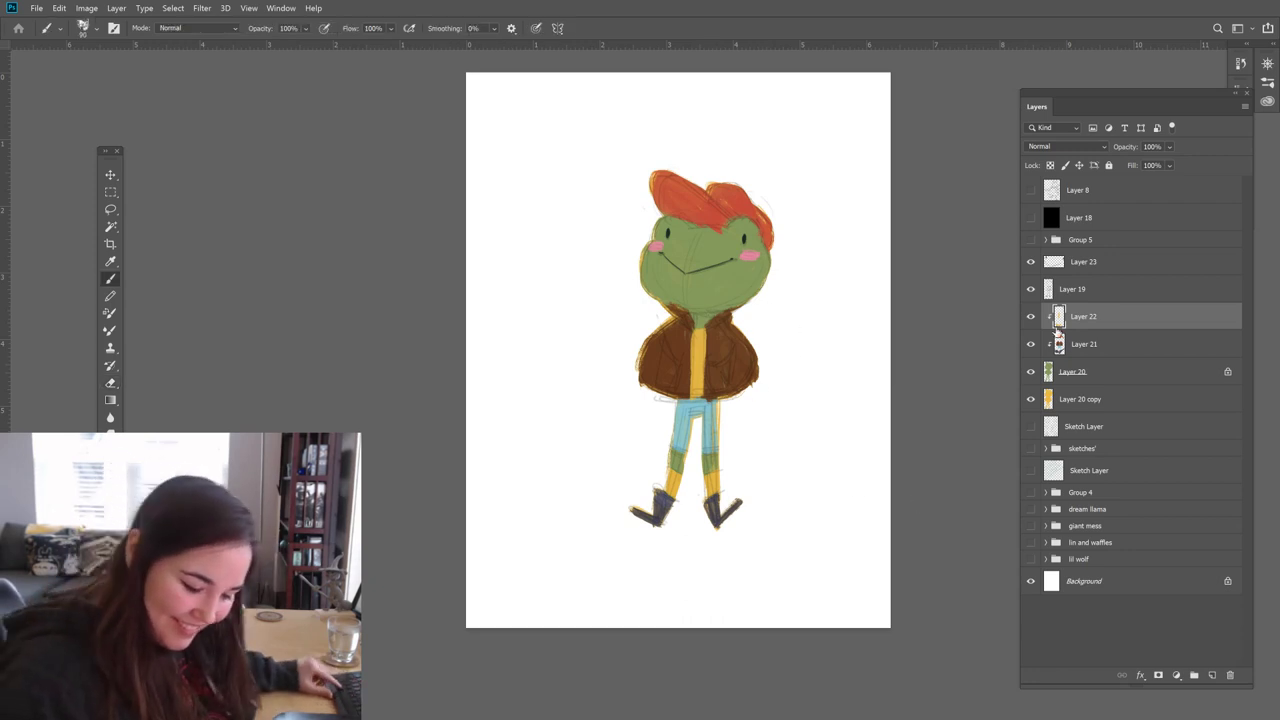
# Step: On Layer 23, switch to a brush preset at 78% flow and sample the jacket brown 6c4022
pyautogui.click(1105, 346)
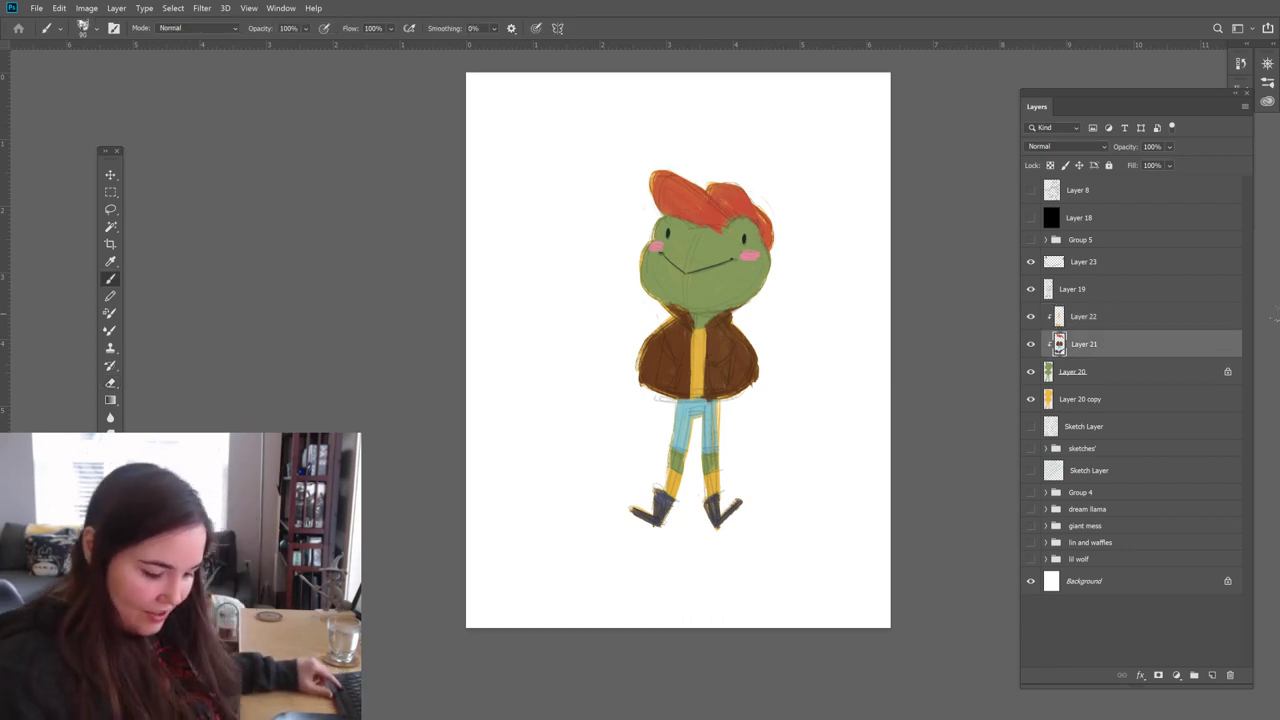
pyautogui.click(1084, 263)
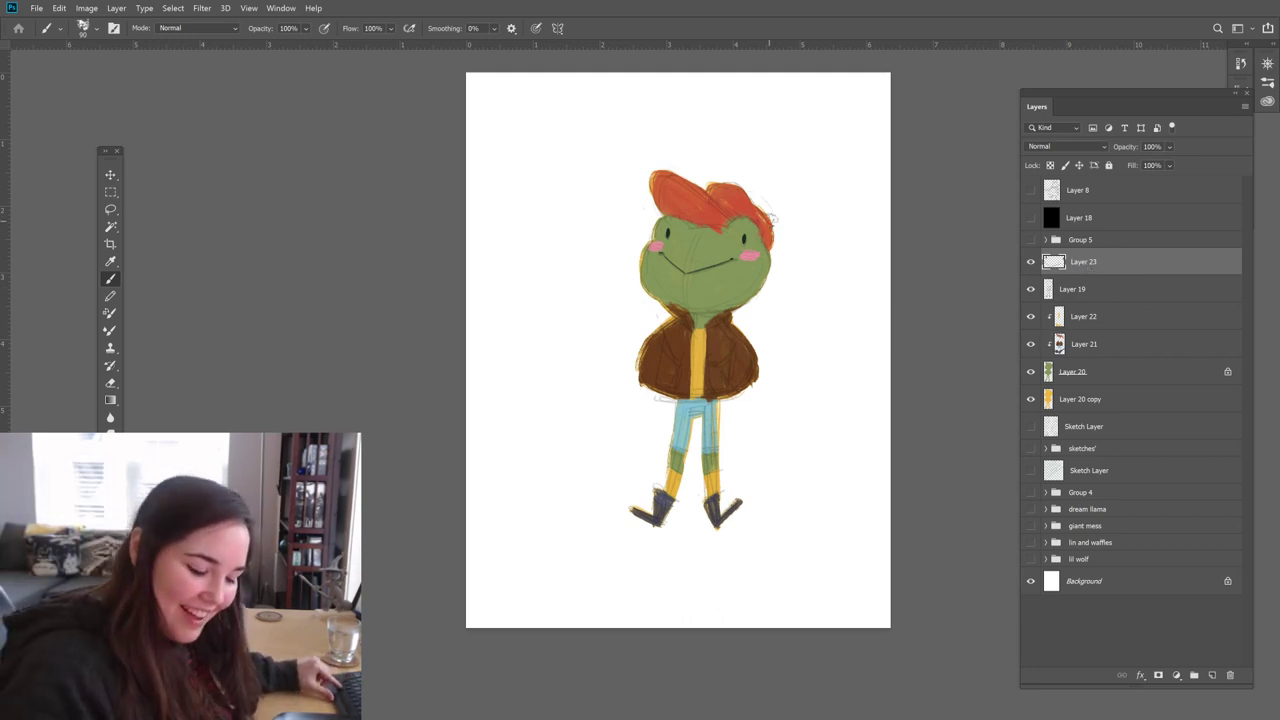
pyautogui.click(1266, 86)
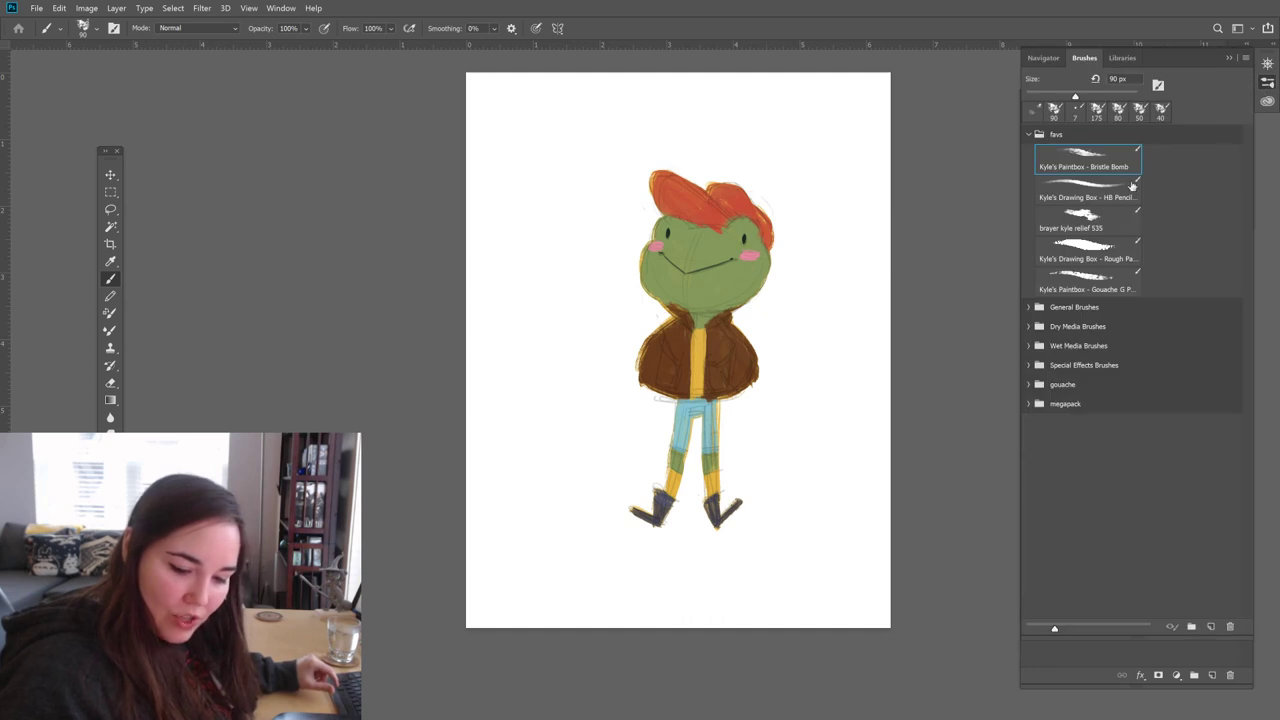
pyautogui.click(1266, 86)
pyautogui.press('i')
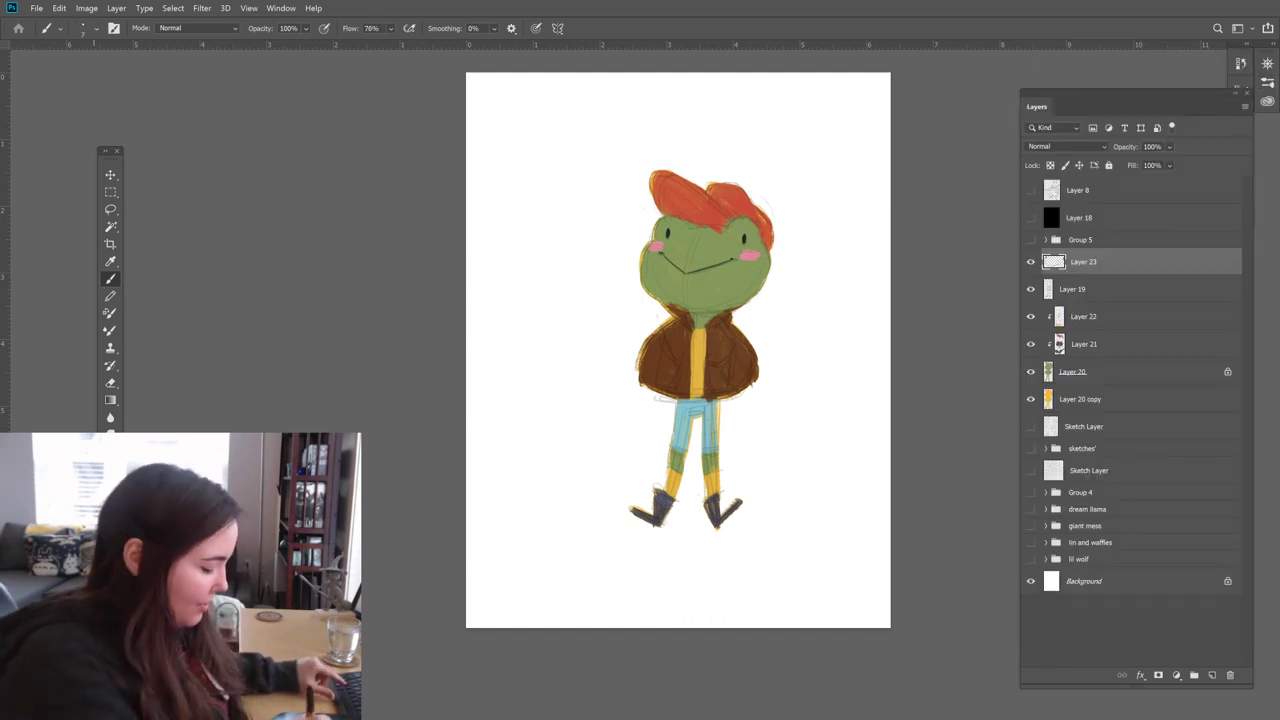
pyautogui.moveTo(725, 351); pyautogui.dragTo(730, 345)
pyautogui.click(1160, 378)
pyautogui.press('b')
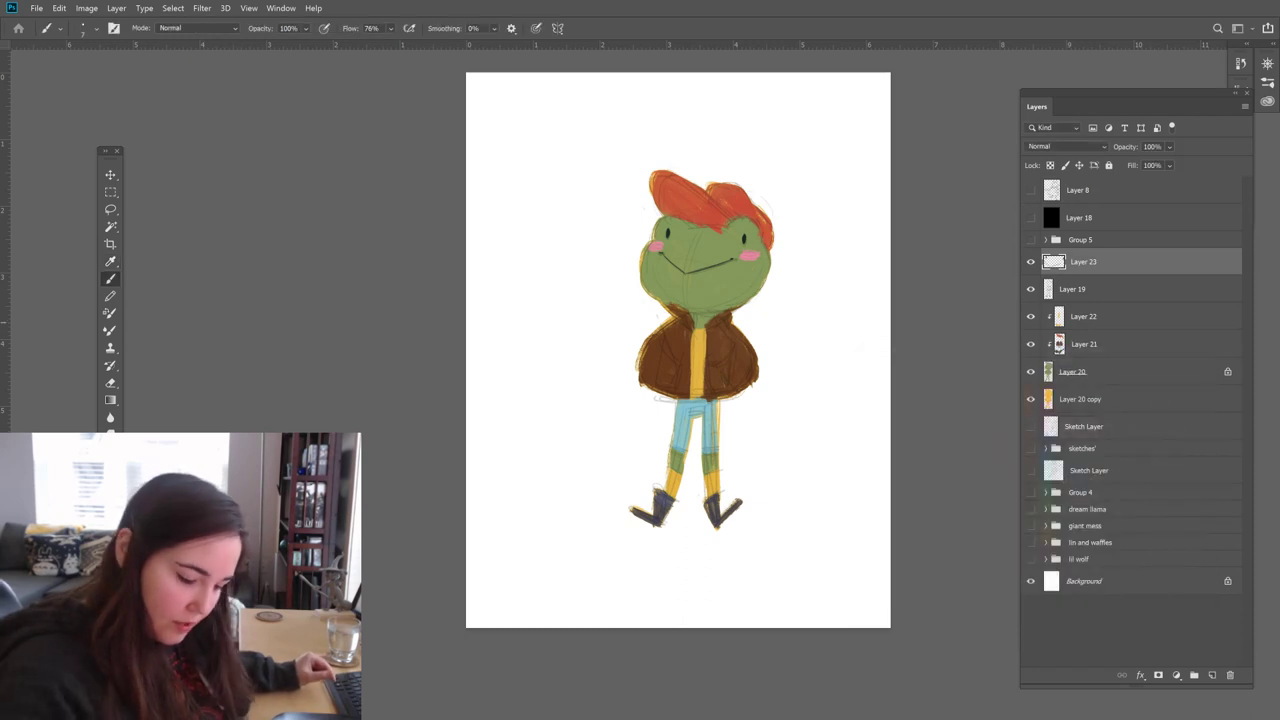
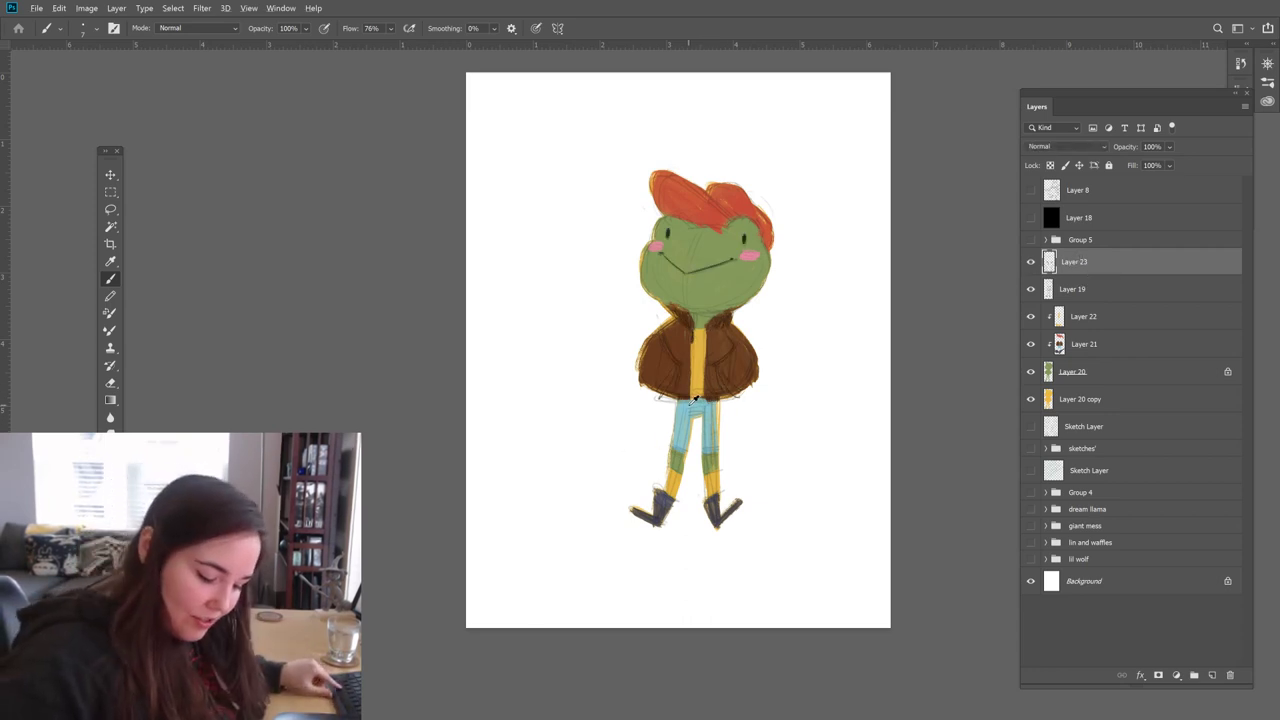
# Step: Set the foreground colour to a dark teal
pyautogui.hotkey('shift', 'F5')
pyautogui.click(920, 503)
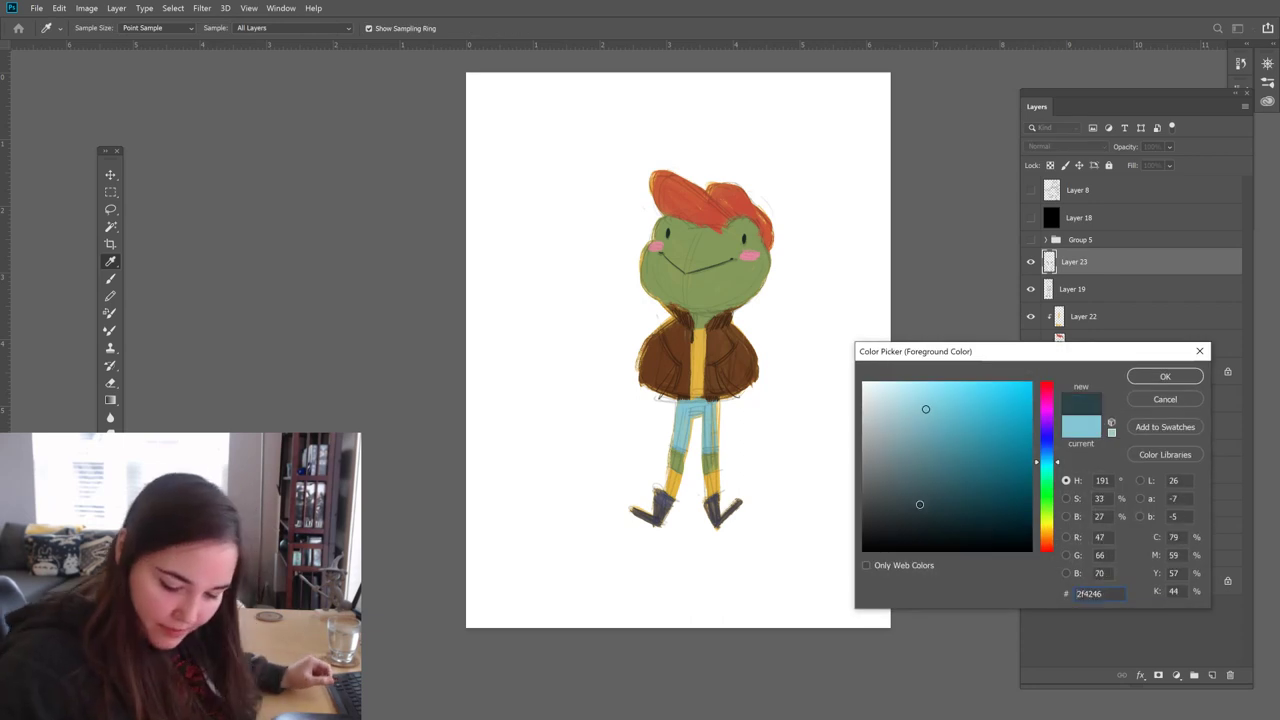
pyautogui.click(1050, 437)
pyautogui.click(1166, 402)
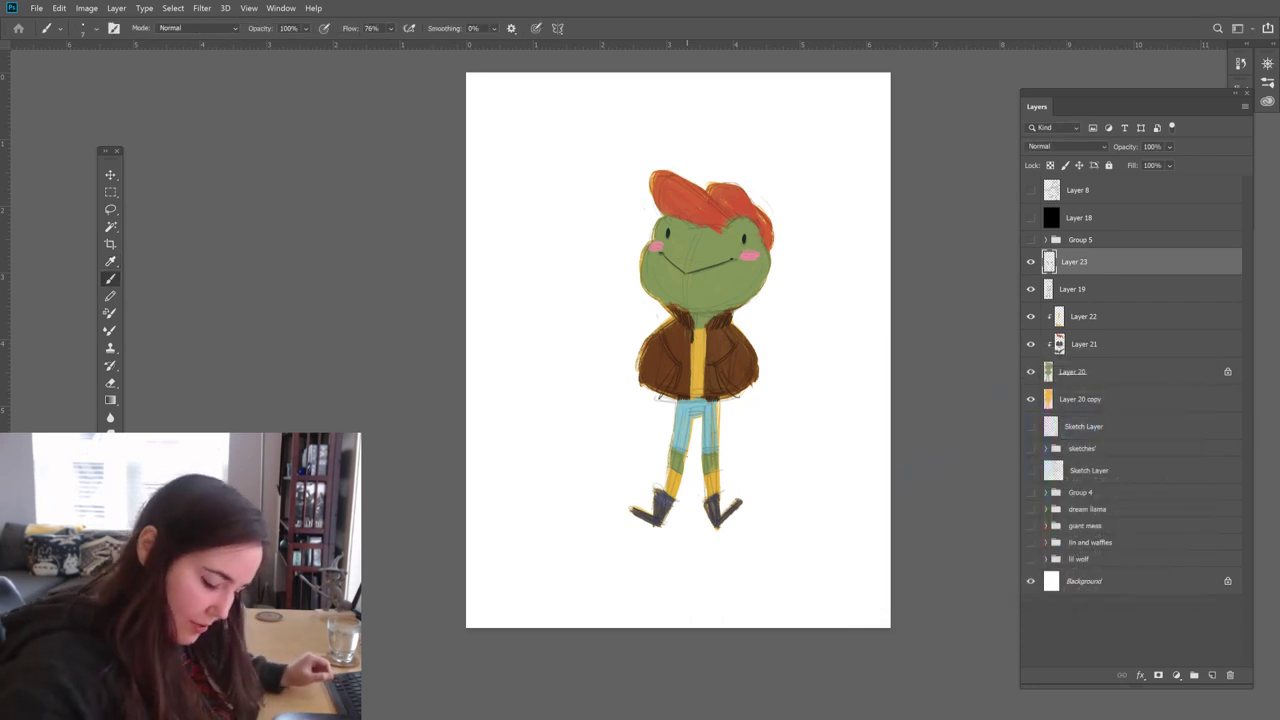
# Step: Paint small dark marks near the leg on Layer 23, undo a stray scribble, and hide Layer 19
pyautogui.moveTo(678, 451); pyautogui.dragTo(680, 444)
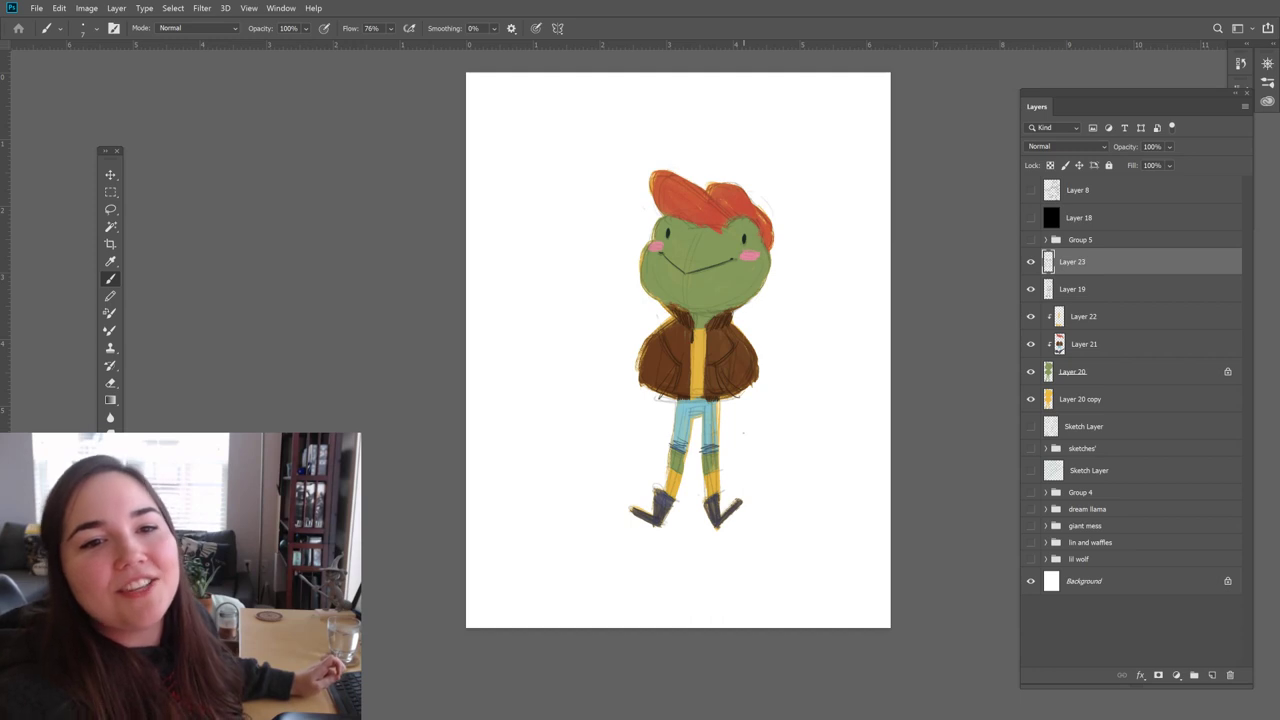
pyautogui.moveTo(726, 264)
pyautogui.mouseDown()
pyautogui.moveTo(624, 440)
pyautogui.moveTo(706, 540)
pyautogui.moveTo(660, 548)
pyautogui.mouseUp()
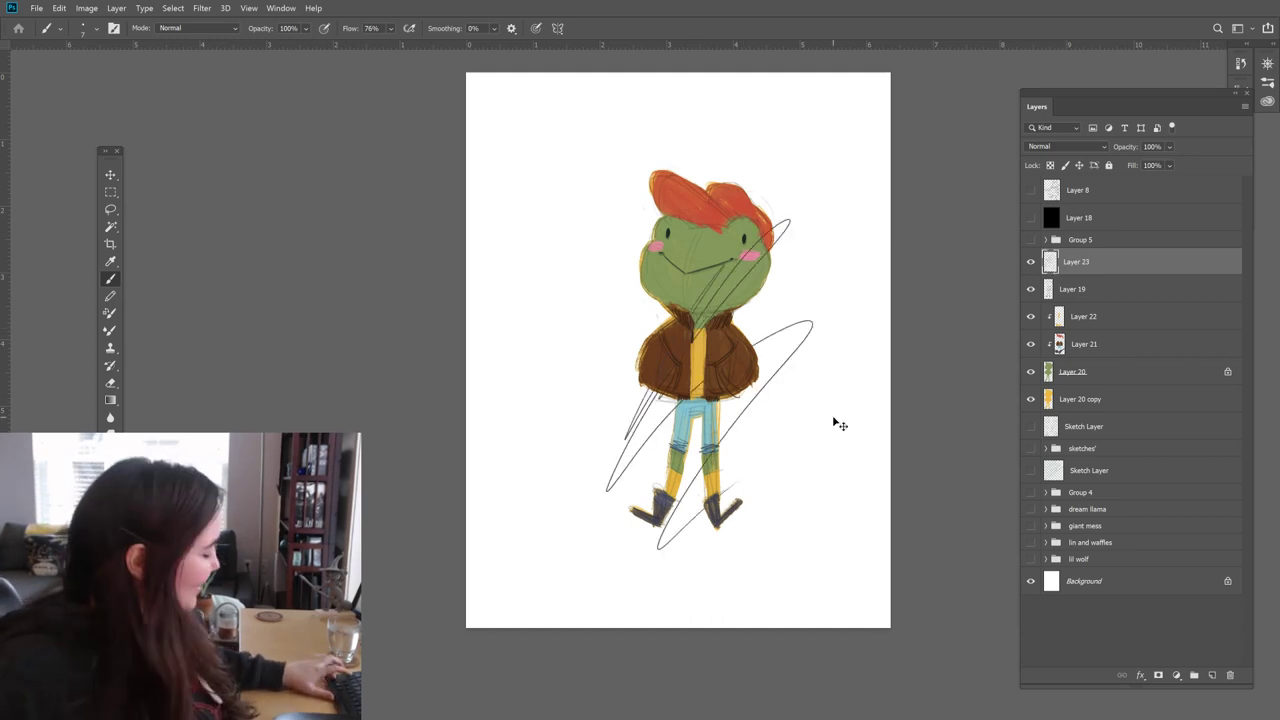
pyautogui.hotkey('ctrl', 'z')
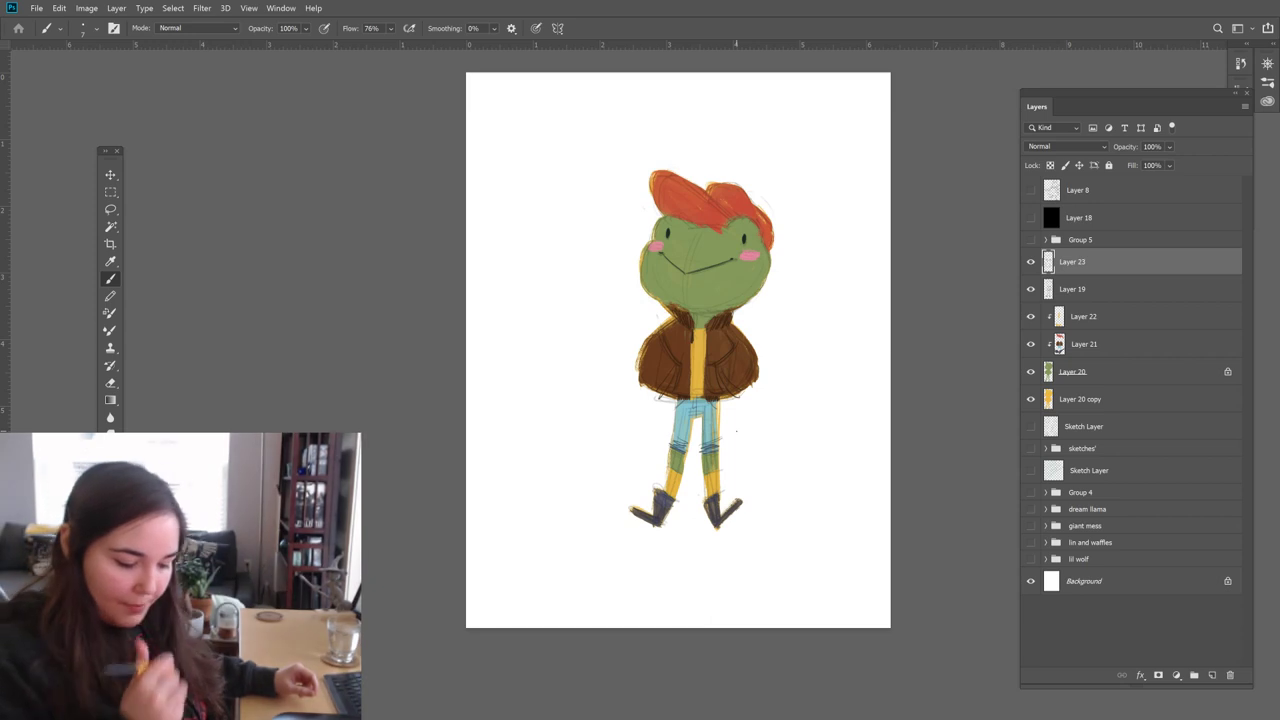
pyautogui.click(1031, 289)
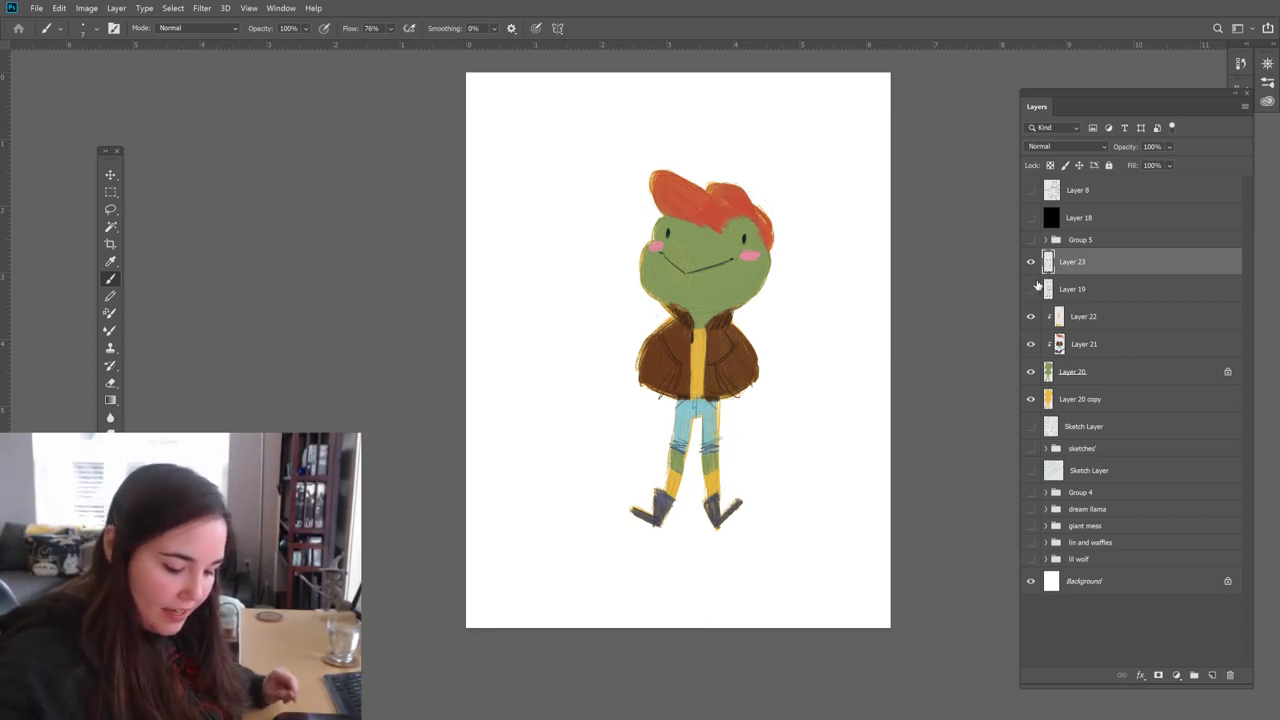
# Step: Lock Layer 23's transparent pixels and select the Bristle Bomb brush
pyautogui.click(1050, 165)
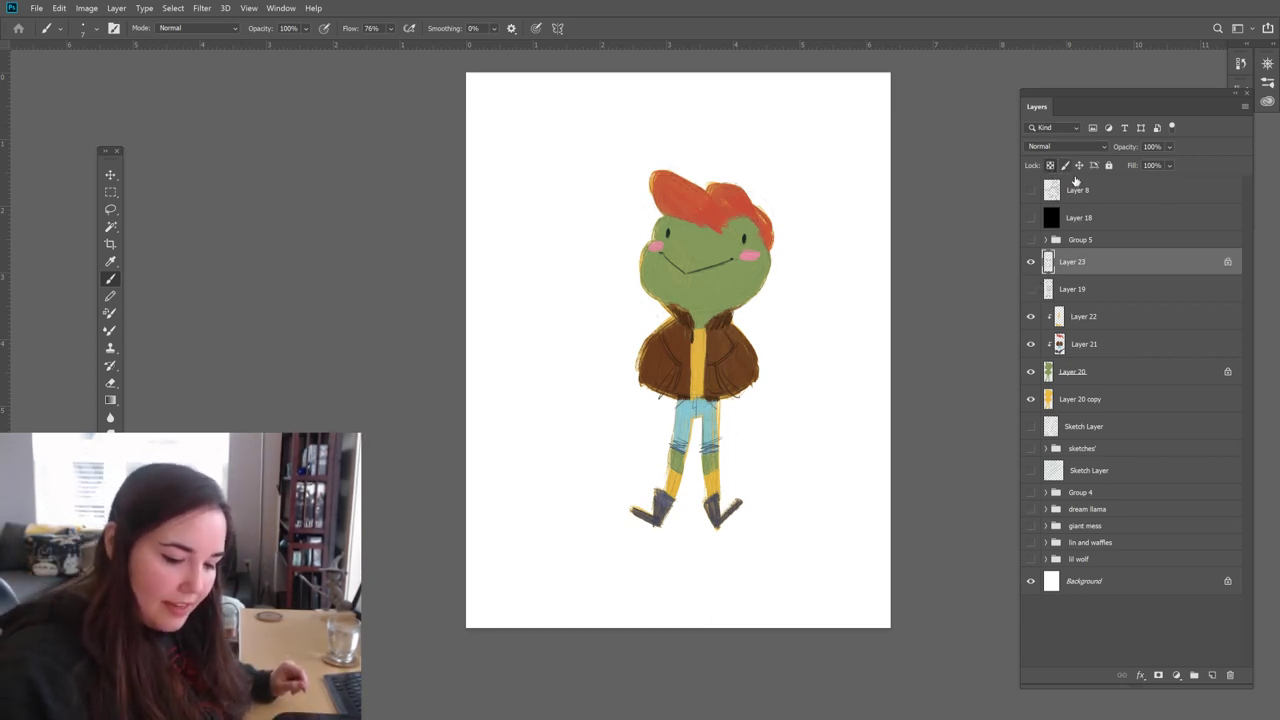
pyautogui.click(1267, 82)
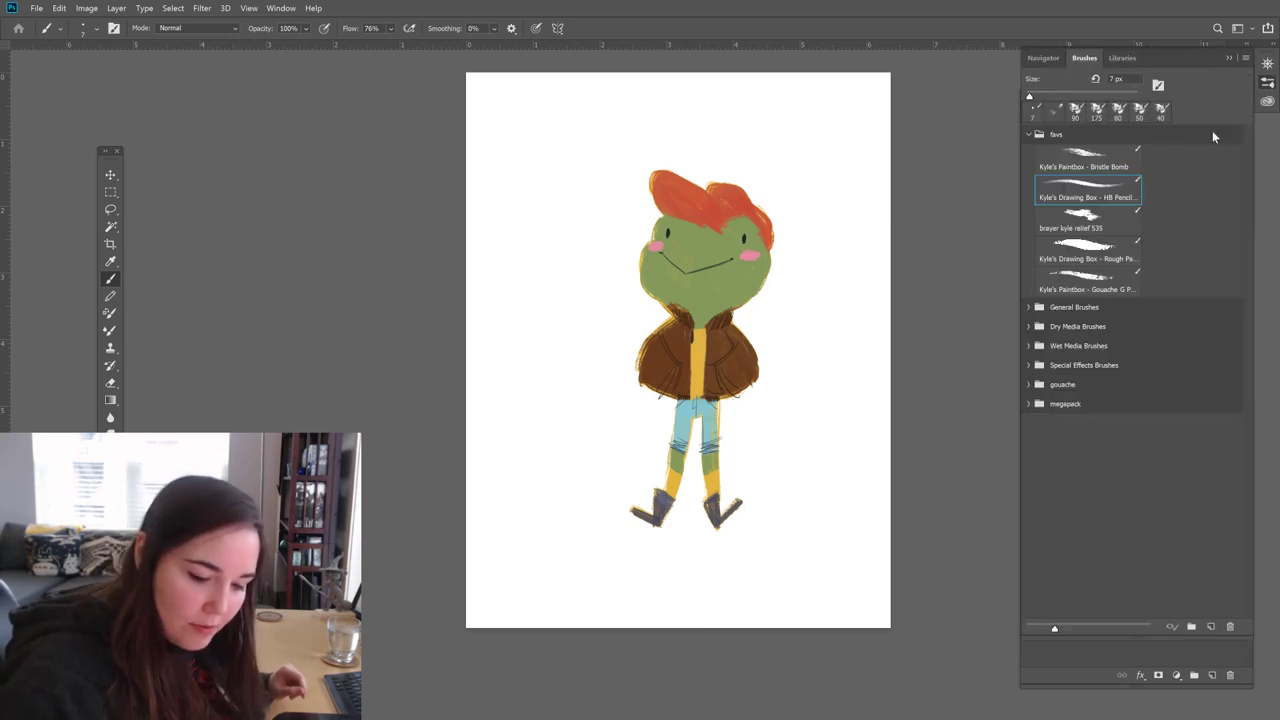
pyautogui.click(1087, 158)
pyautogui.click(1267, 82)
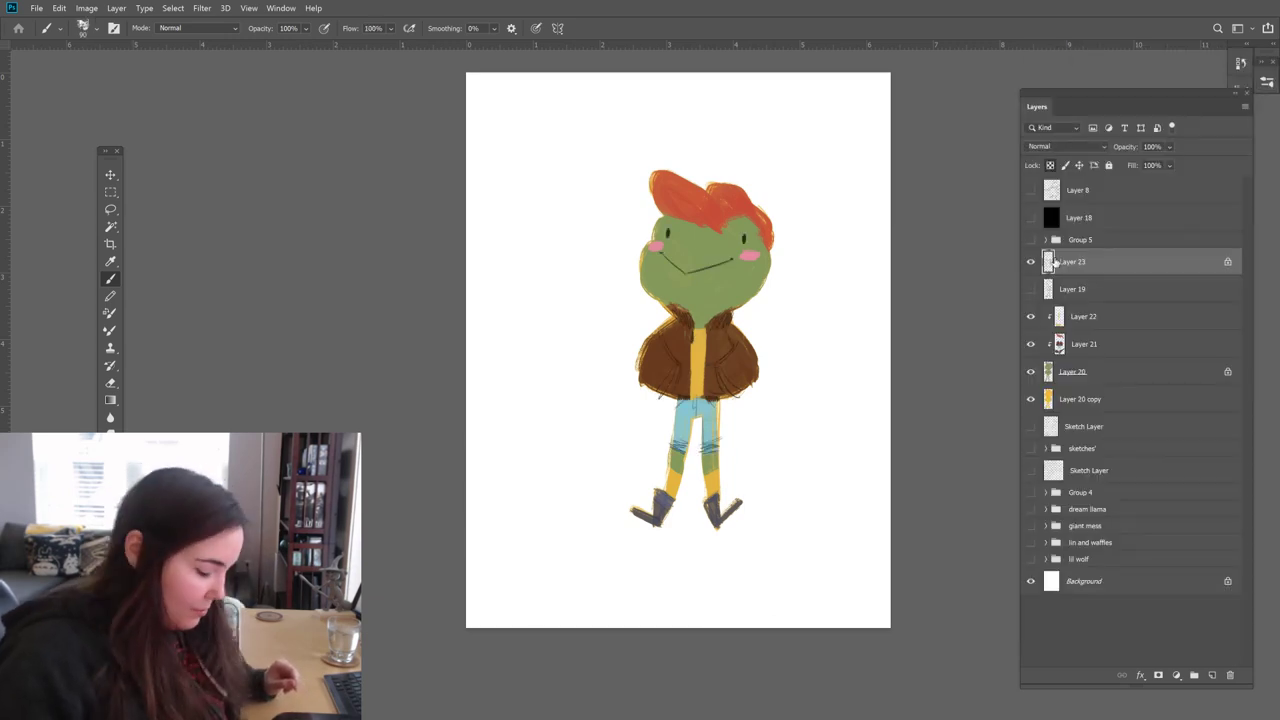
# Step: Set the foreground colour to a muted grey-blue and switch to the HB pencil brush
pyautogui.click(106, 610)
pyautogui.moveTo(920, 503); pyautogui.dragTo(908, 454)
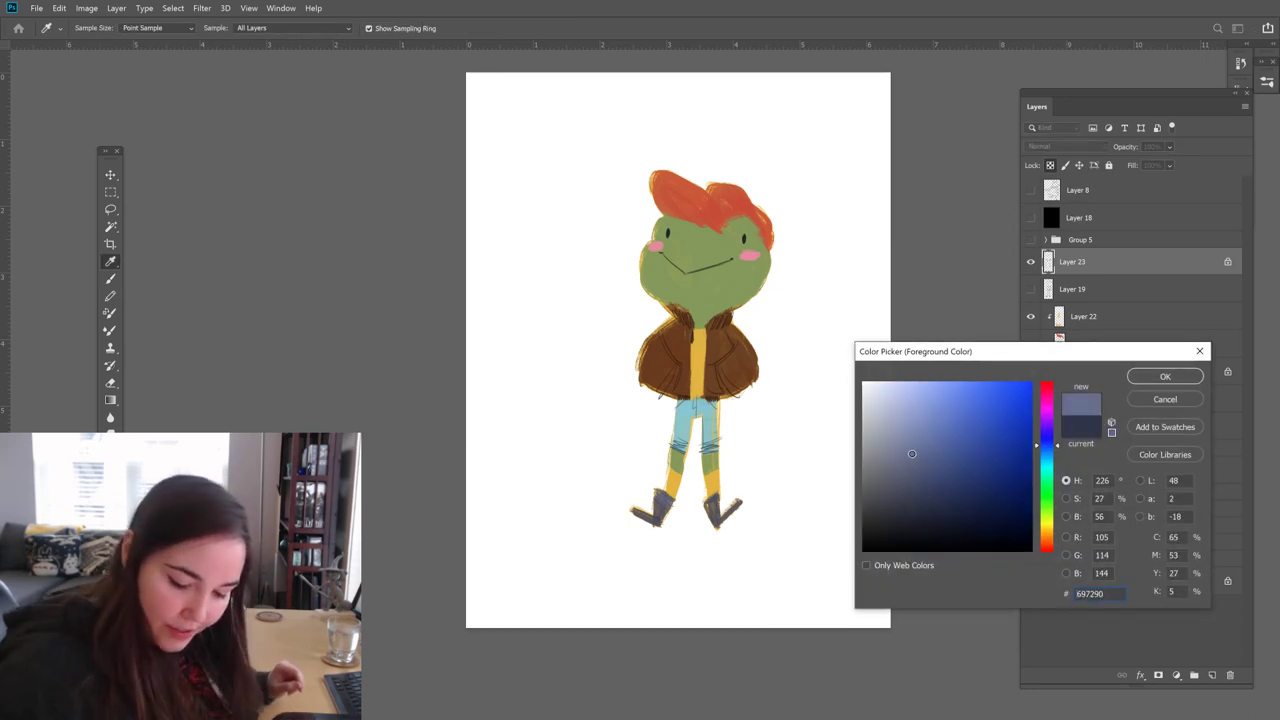
pyautogui.click(1165, 376)
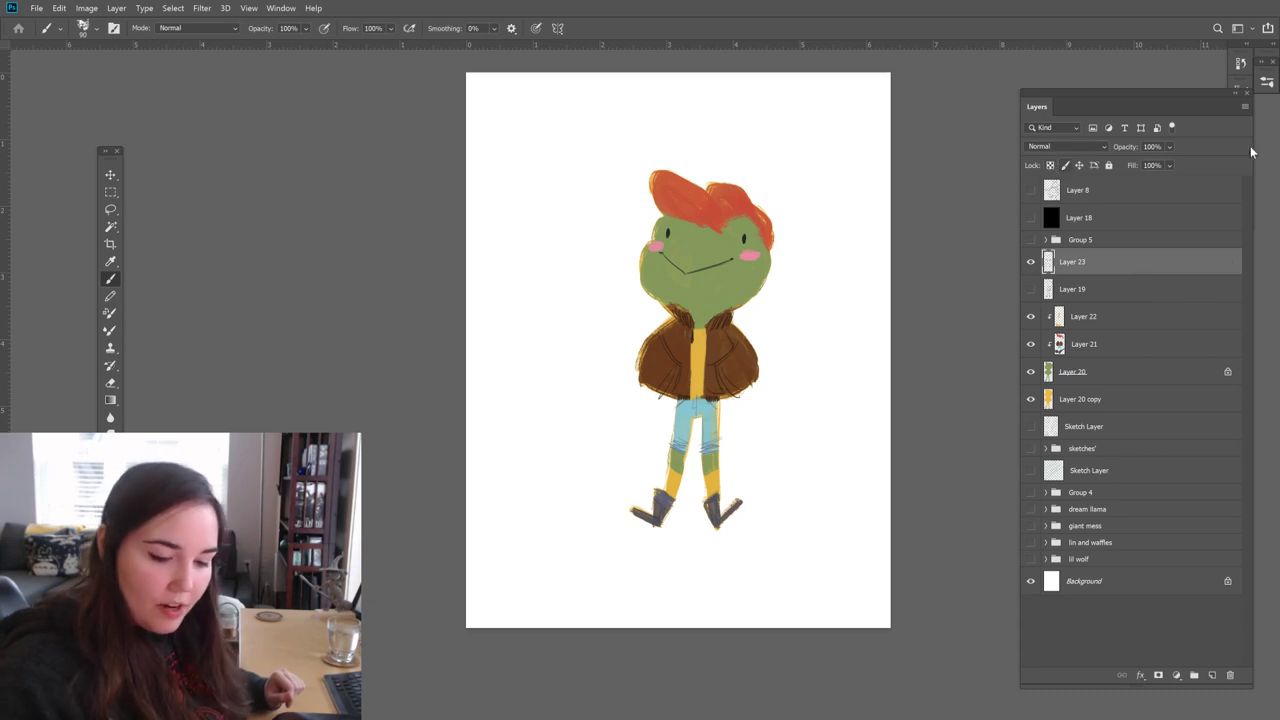
pyautogui.click(1266, 84)
pyautogui.click(1106, 208)
pyautogui.click(1266, 84)
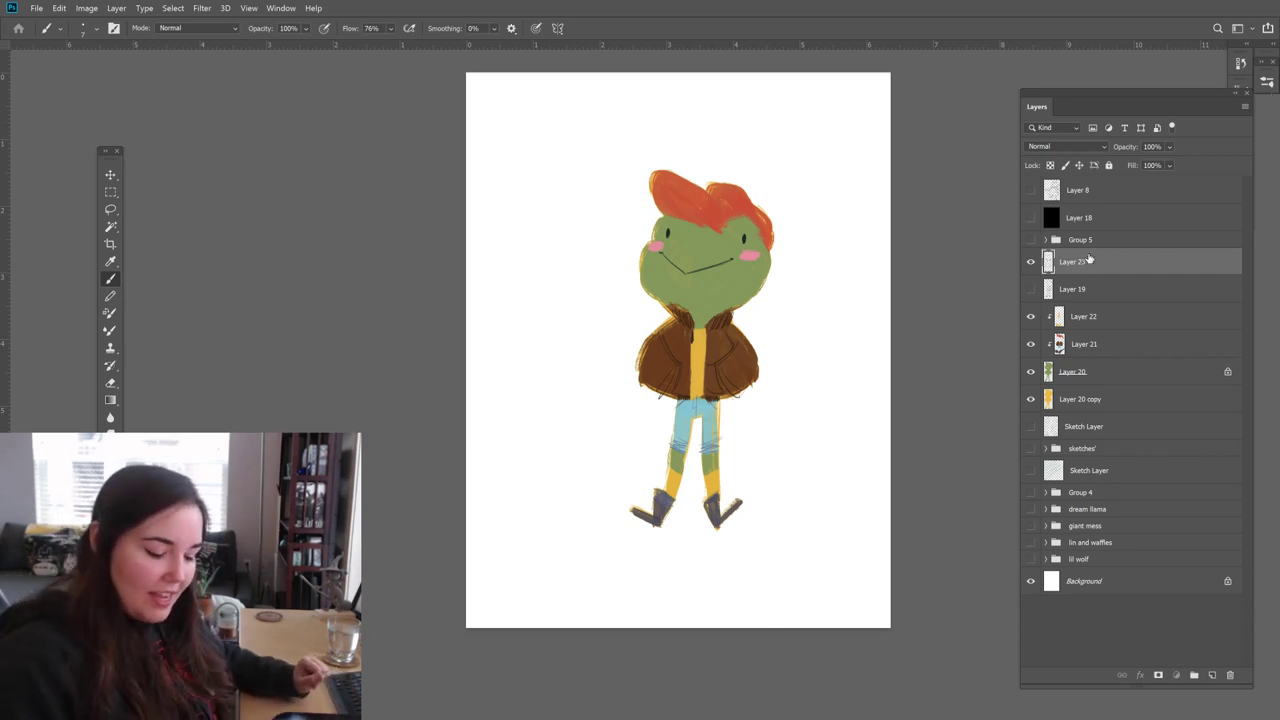
# Step: Show the Layer 19 sketch, touch up Layer 21 with eraser and brush, then select Layer 23
pyautogui.click(1031, 289)
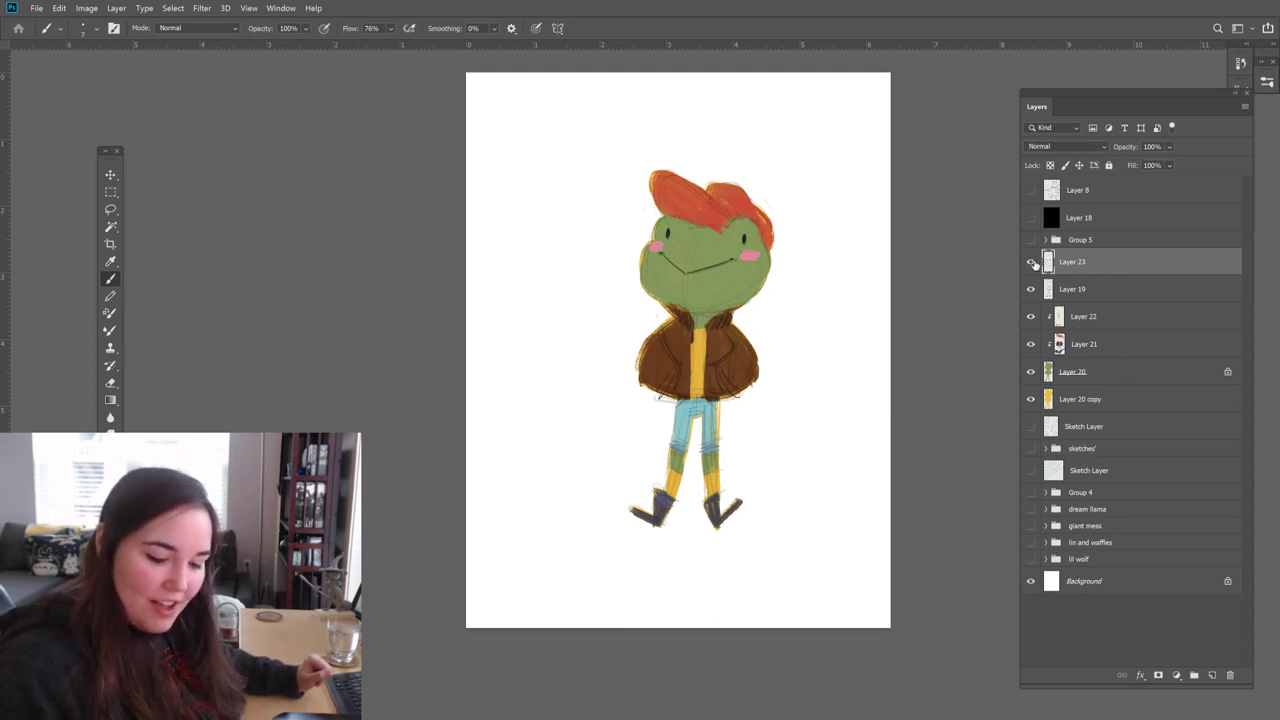
pyautogui.click(1033, 263)
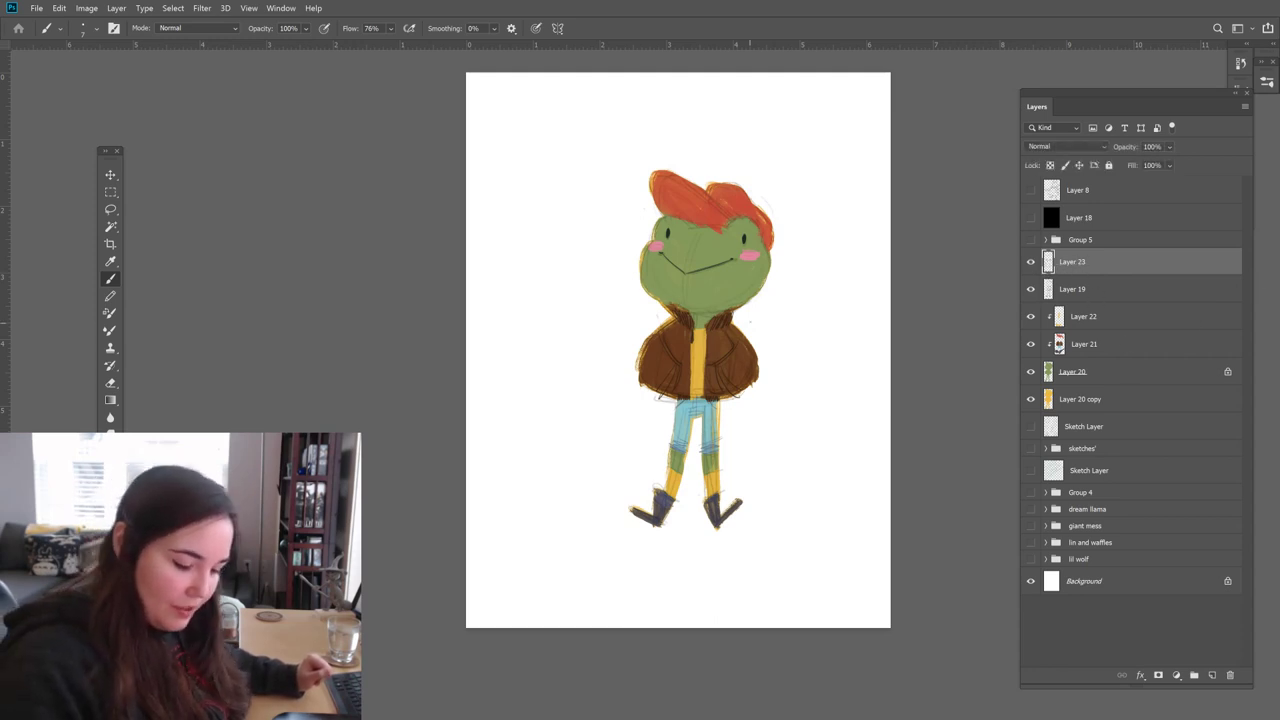
pyautogui.click(1086, 341)
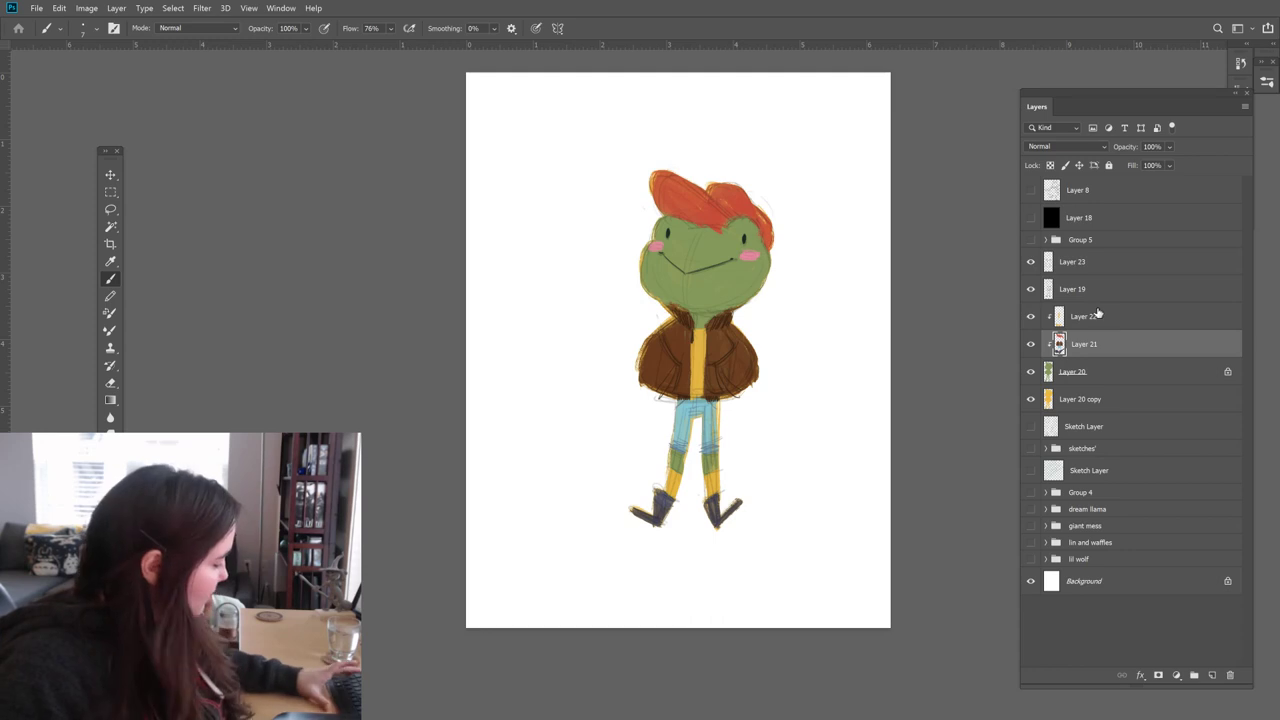
pyautogui.press('e')
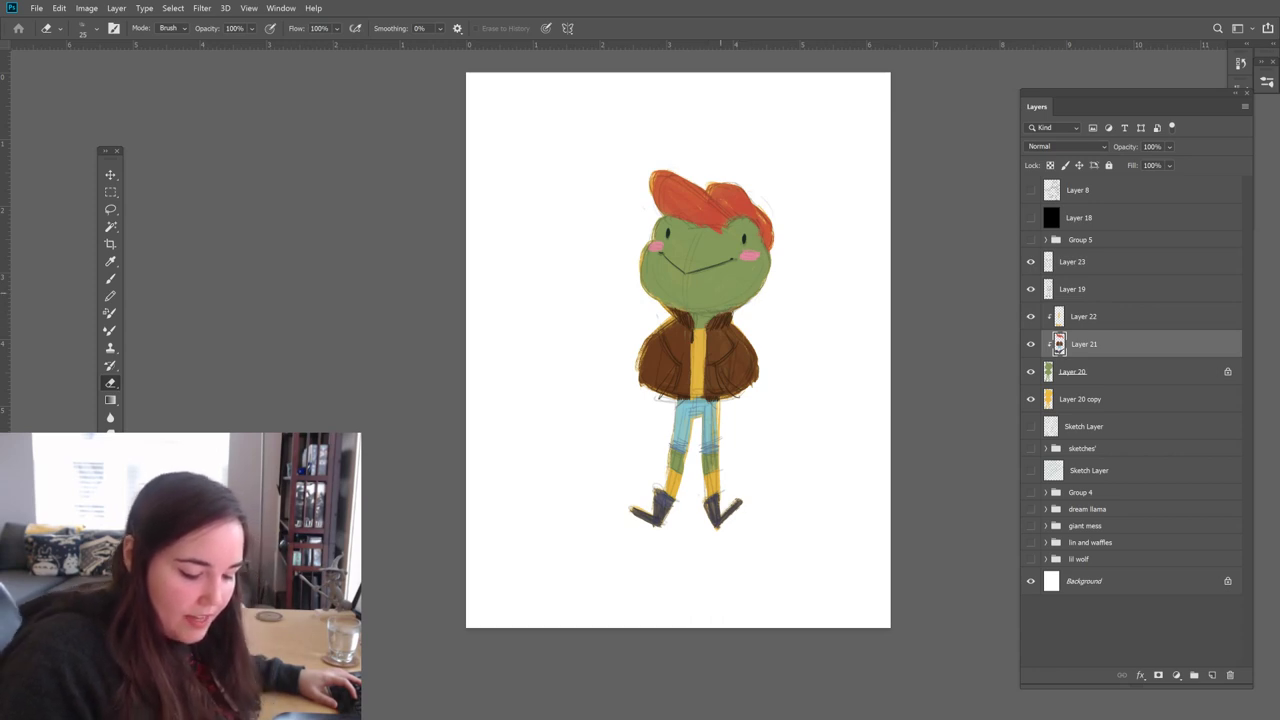
pyautogui.press('b')
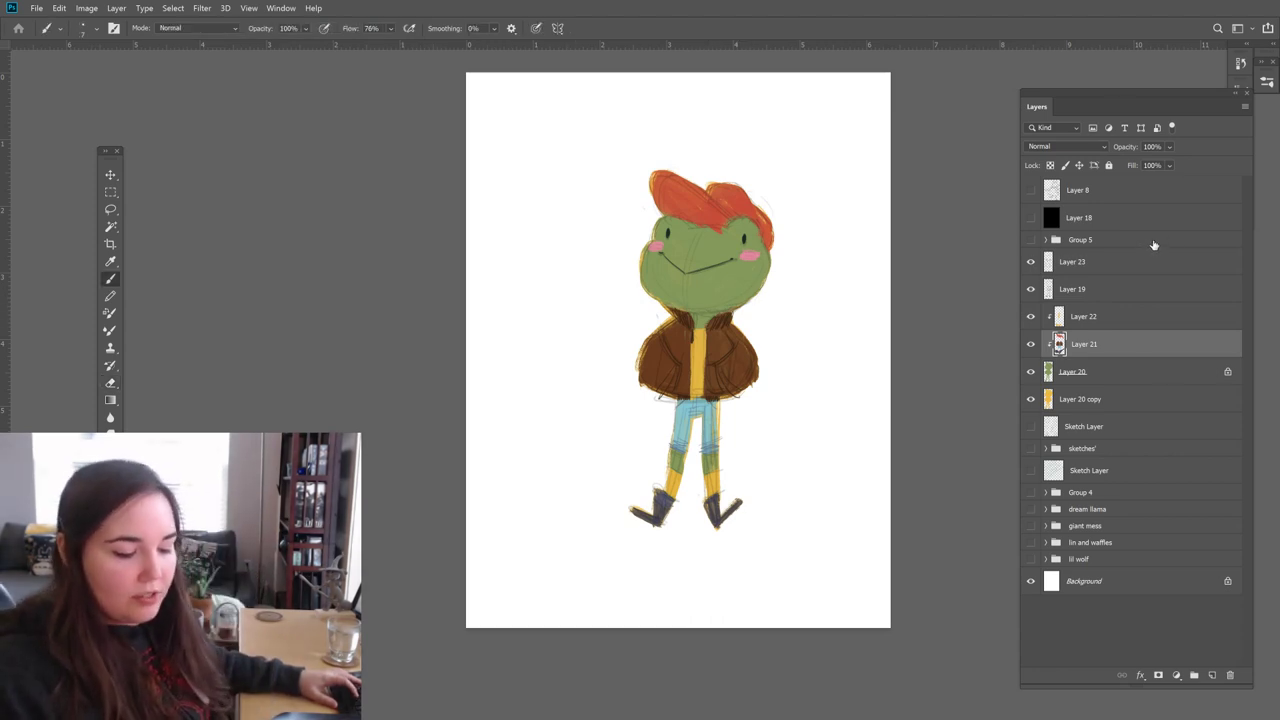
pyautogui.click(1087, 320)
pyautogui.click(1079, 291)
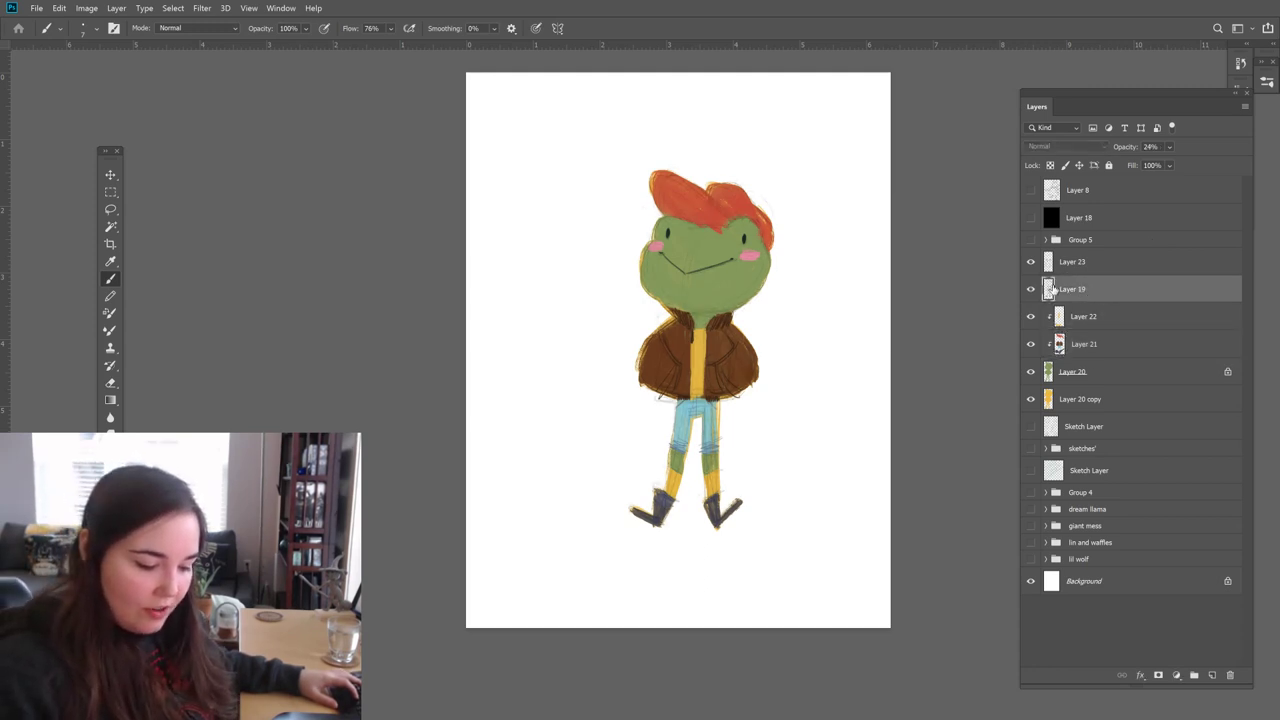
pyautogui.click(1045, 262)
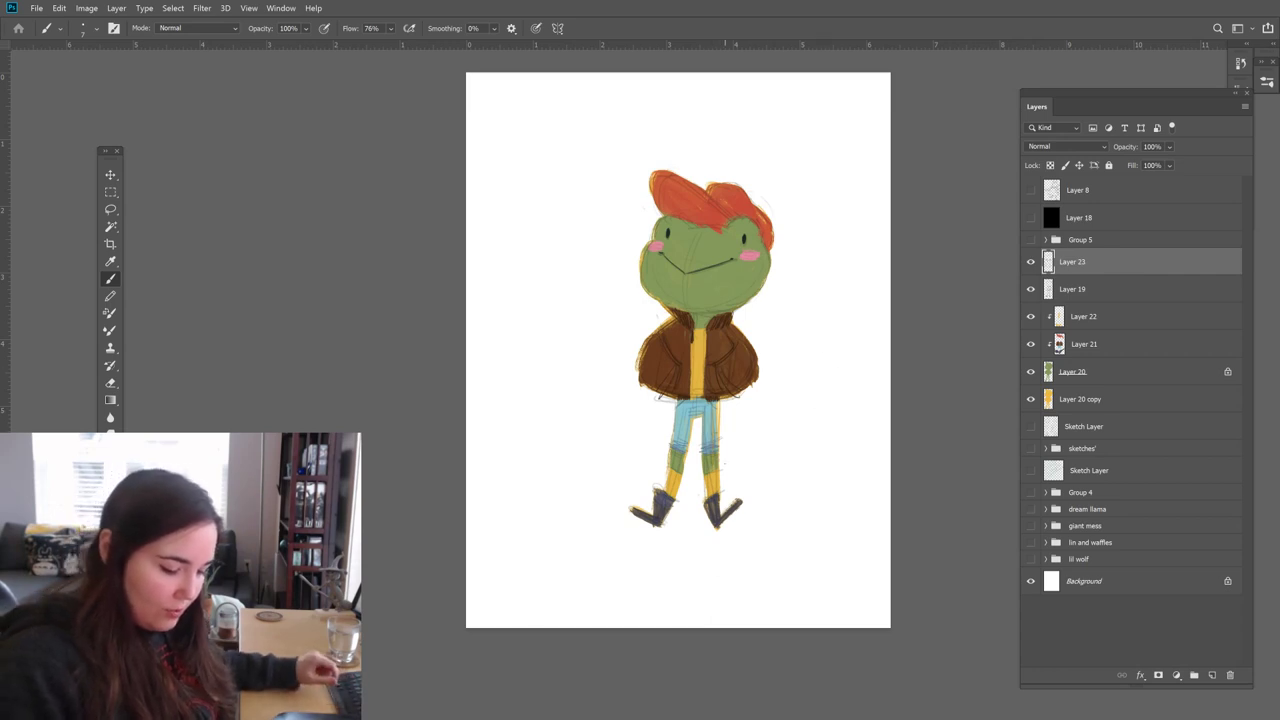
# Step: Set the foreground colour to a light cream
pyautogui.press('i')
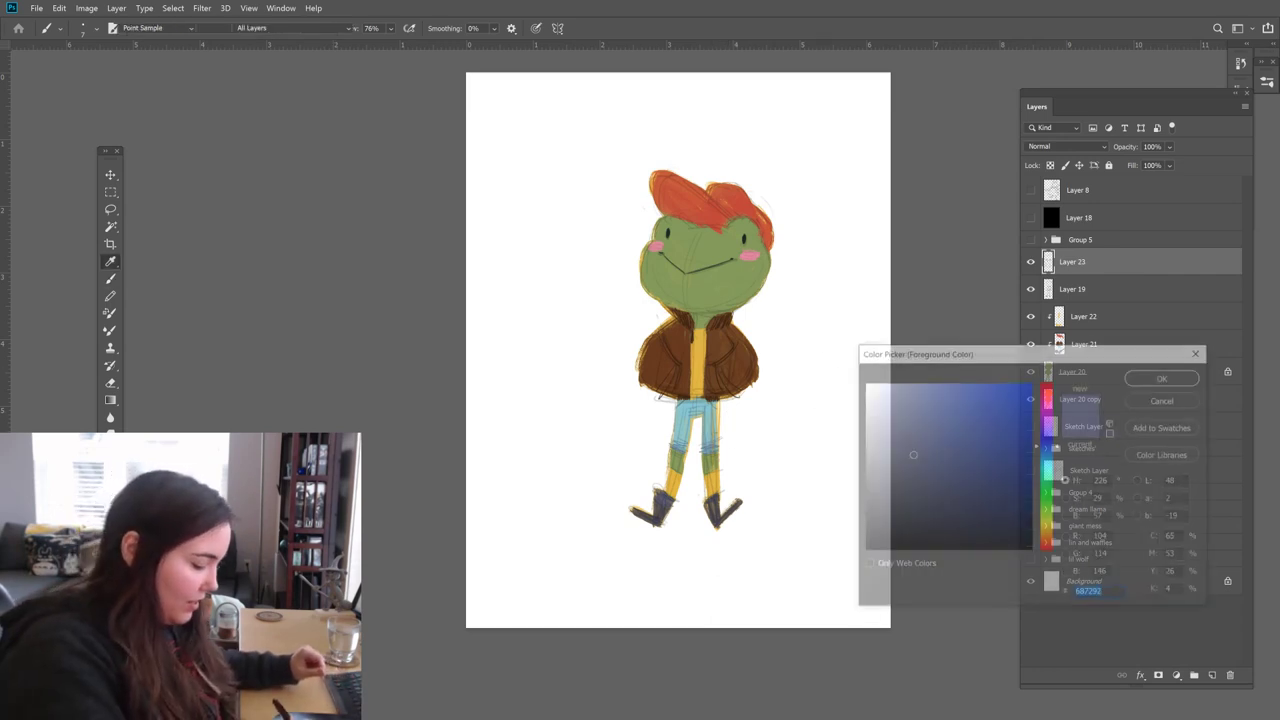
pyautogui.click(1048, 530)
pyautogui.click(909, 397)
pyautogui.click(920, 380)
pyautogui.click(1148, 382)
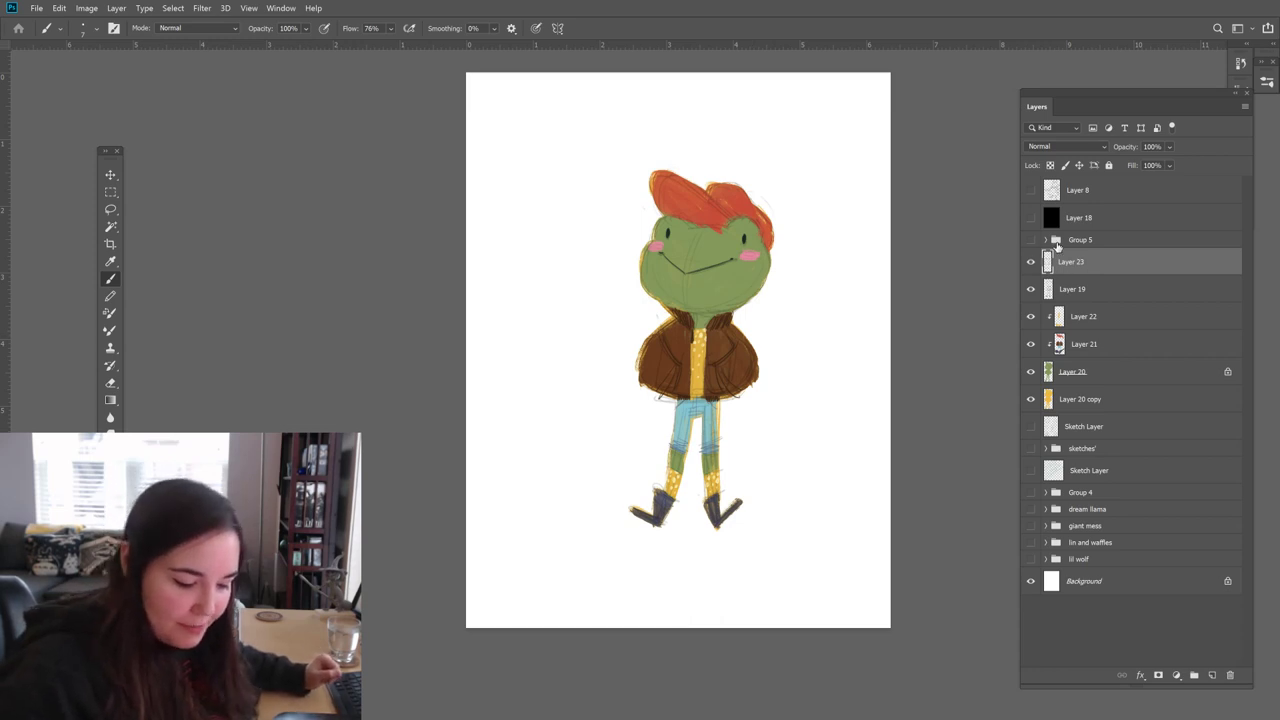
# Step: Erase stray edges on Layer 20 and Layer 20 copy, and unlock Layer 20's transparent pixels
pyautogui.click(1089, 375)
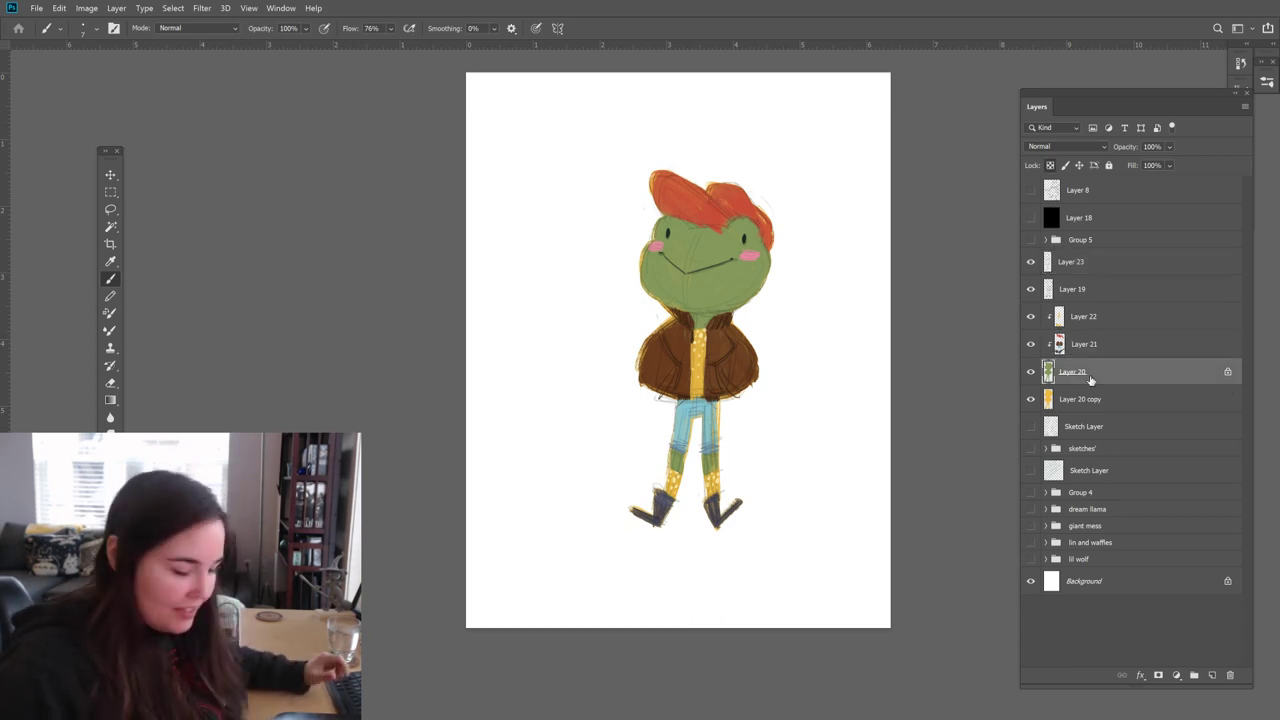
pyautogui.press('e')
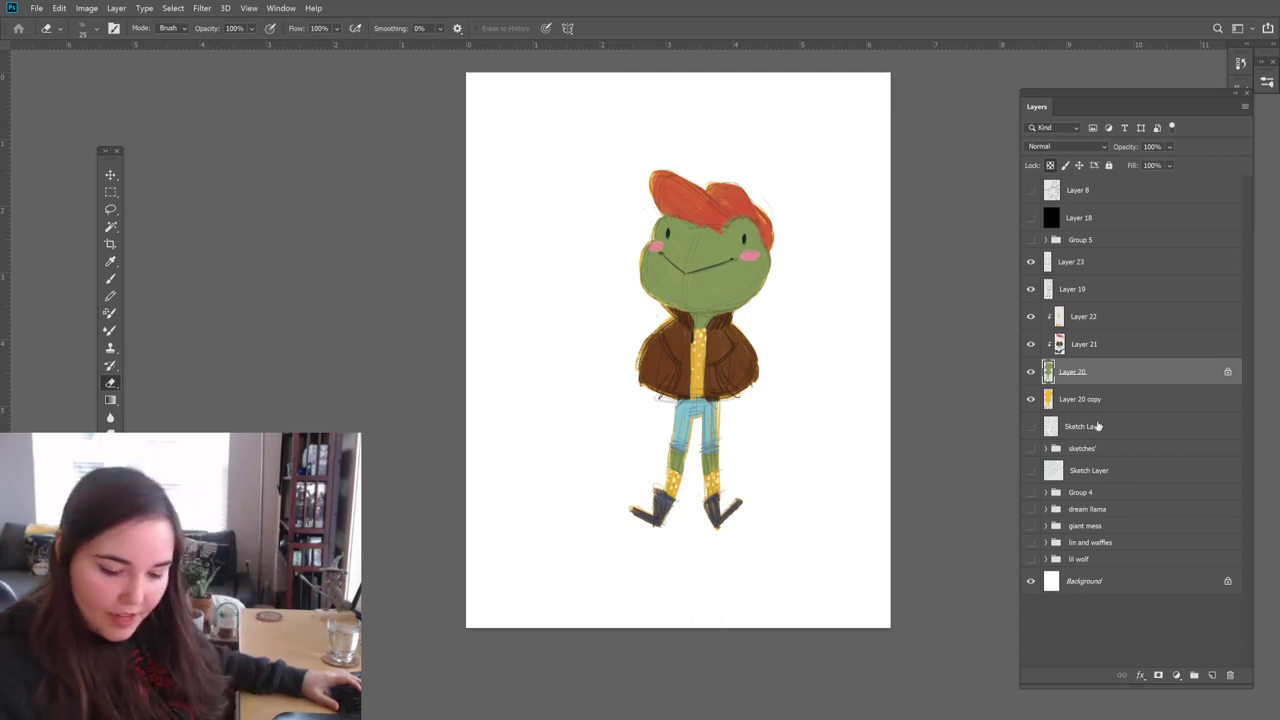
pyautogui.hotkey('alt', '[')
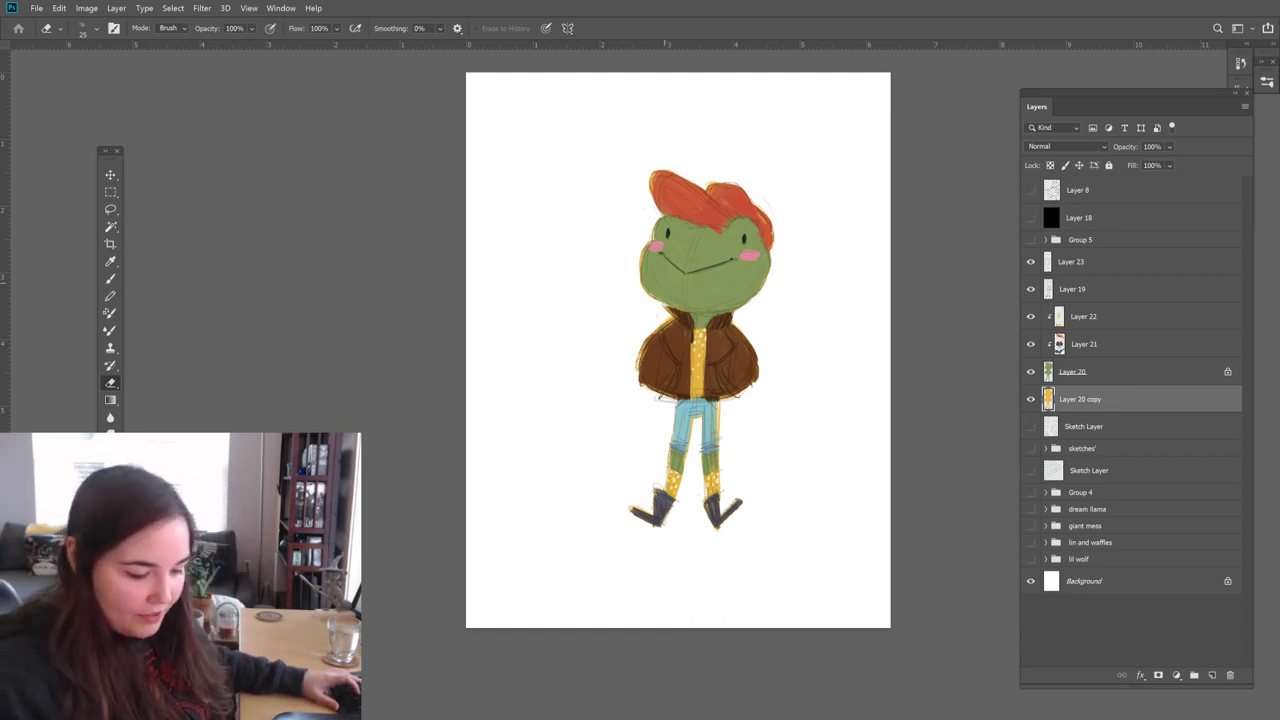
pyautogui.click(1080, 377)
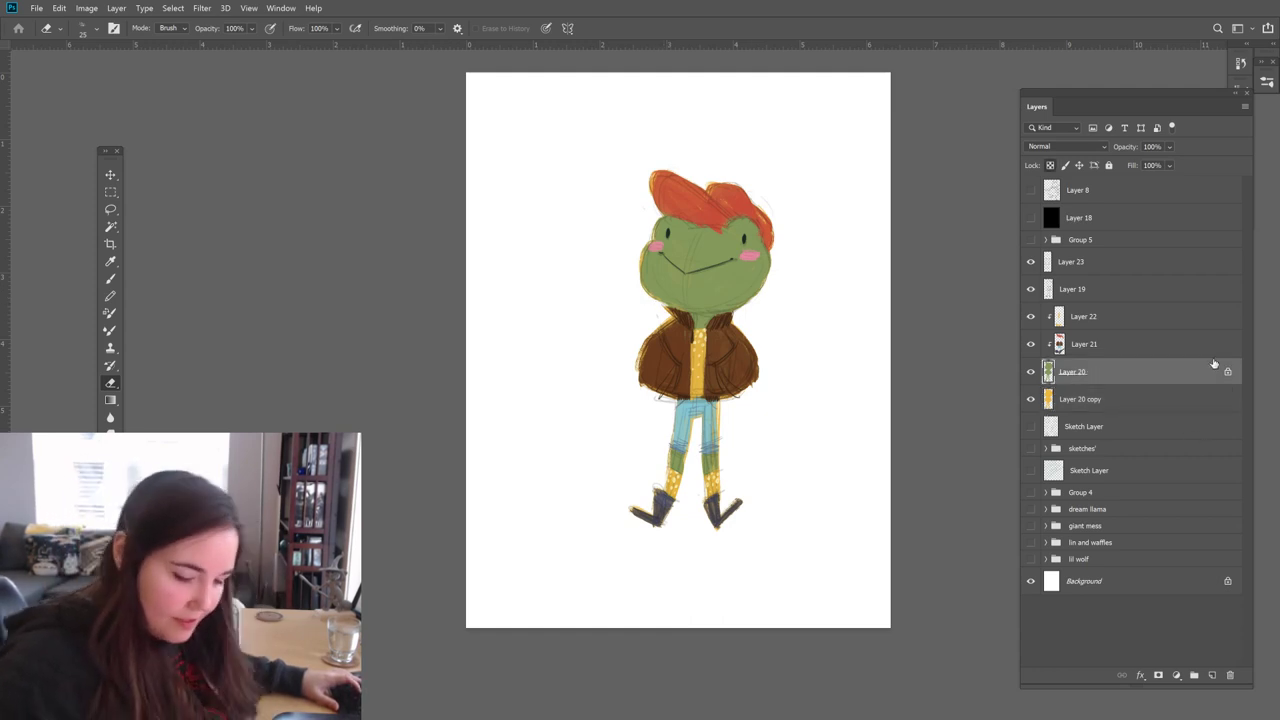
pyautogui.click(1051, 166)
pyautogui.press('b')
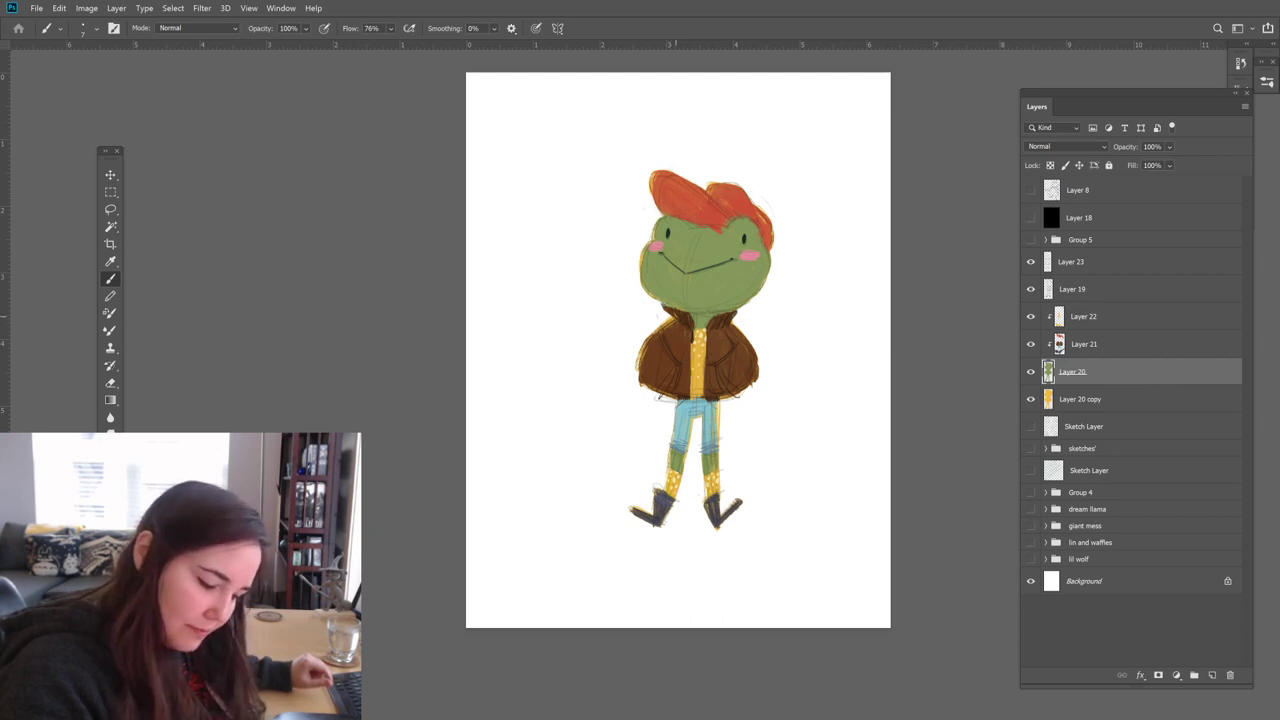
# Step: Touch up Layers 20 and 21 with eraser and brush, then select Layer 23 and hide Layer 19
pyautogui.click(1082, 349)
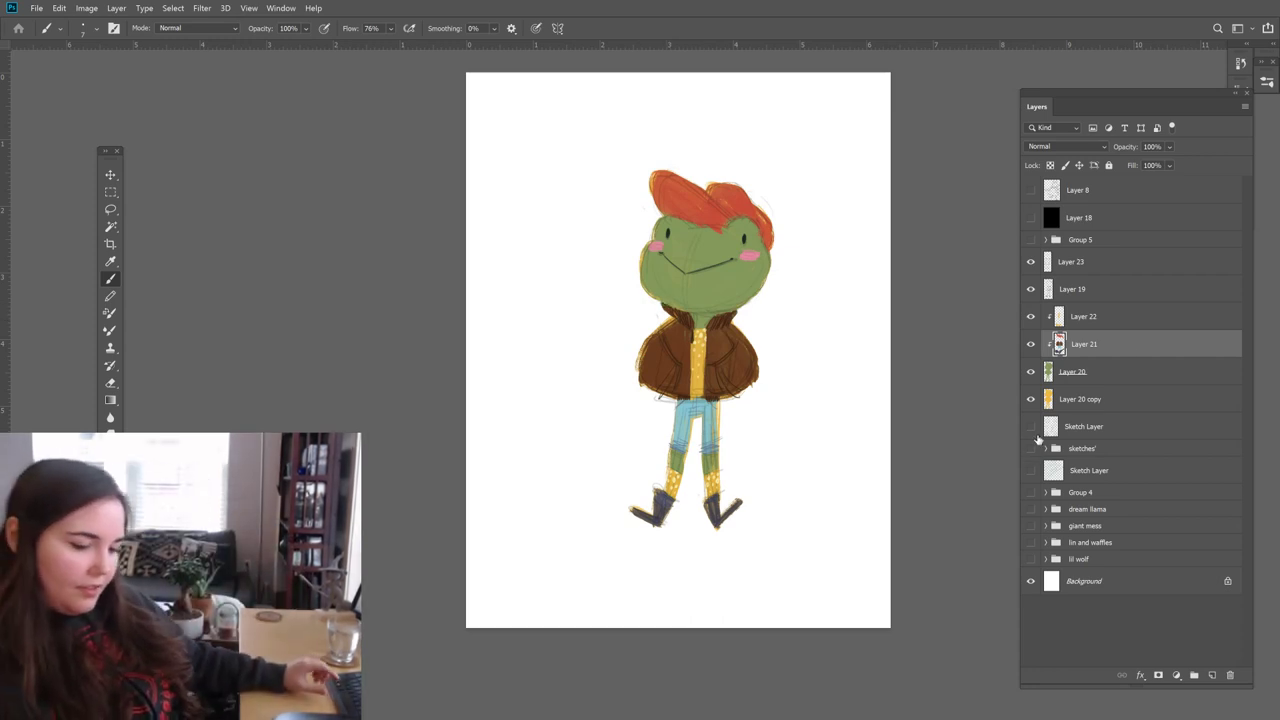
pyautogui.click(1080, 399)
pyautogui.click(1080, 372)
pyautogui.press('e')
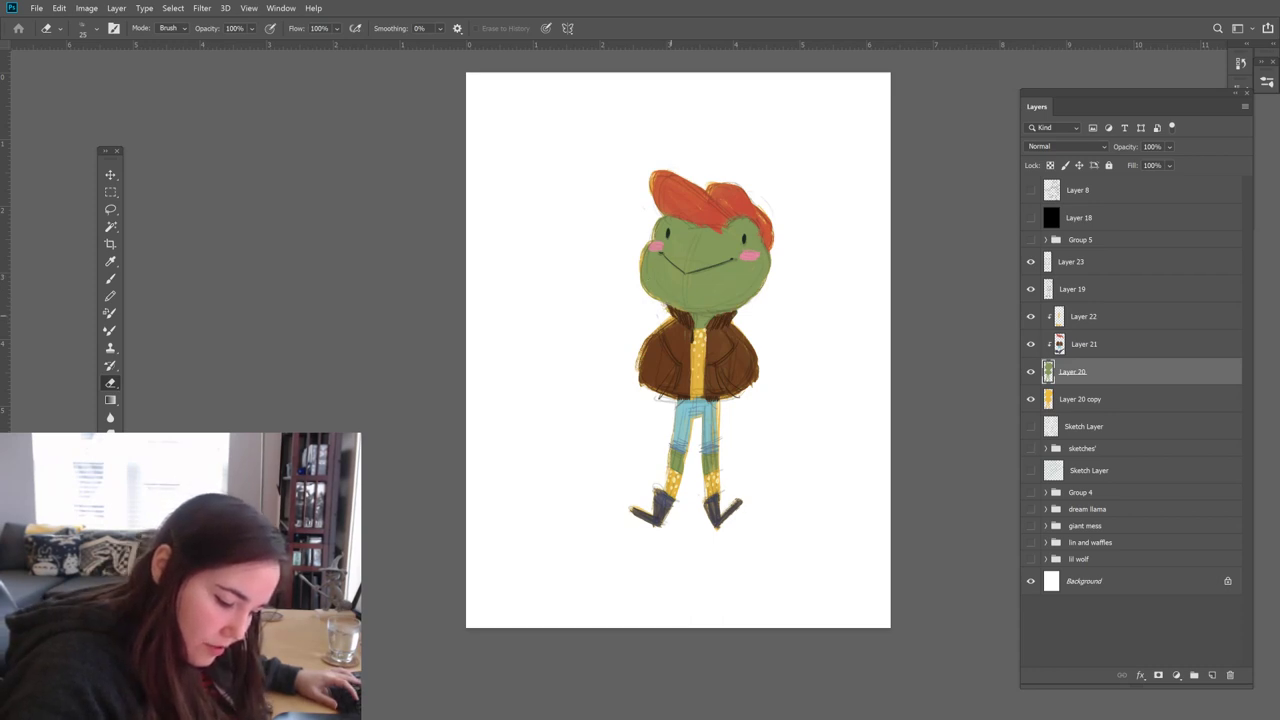
pyautogui.press('b')
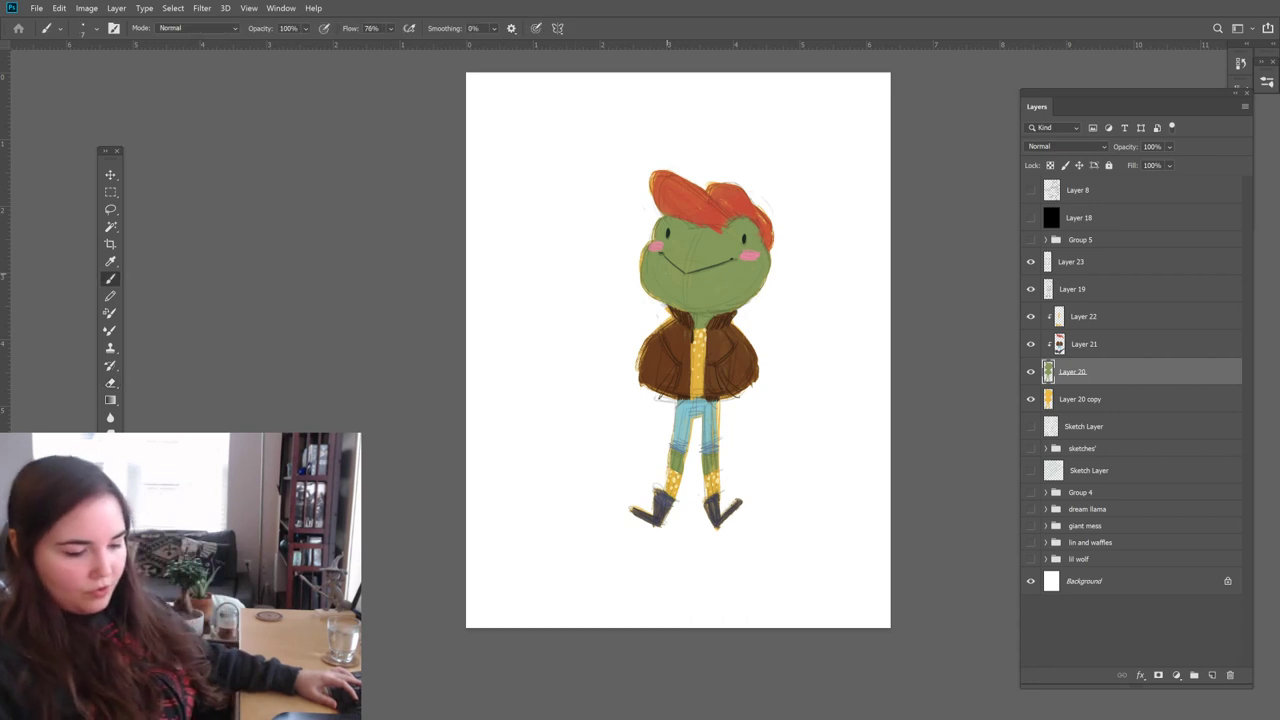
pyautogui.click(1100, 344)
pyautogui.press('e')
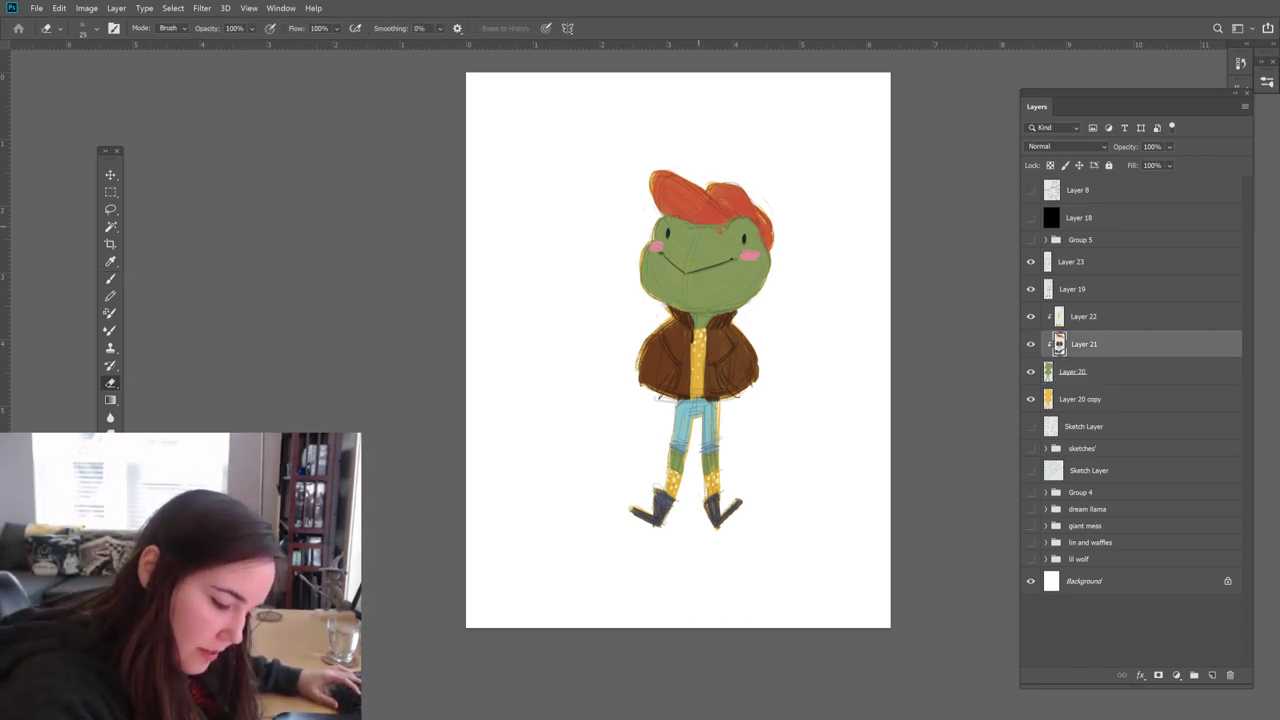
pyautogui.press('b')
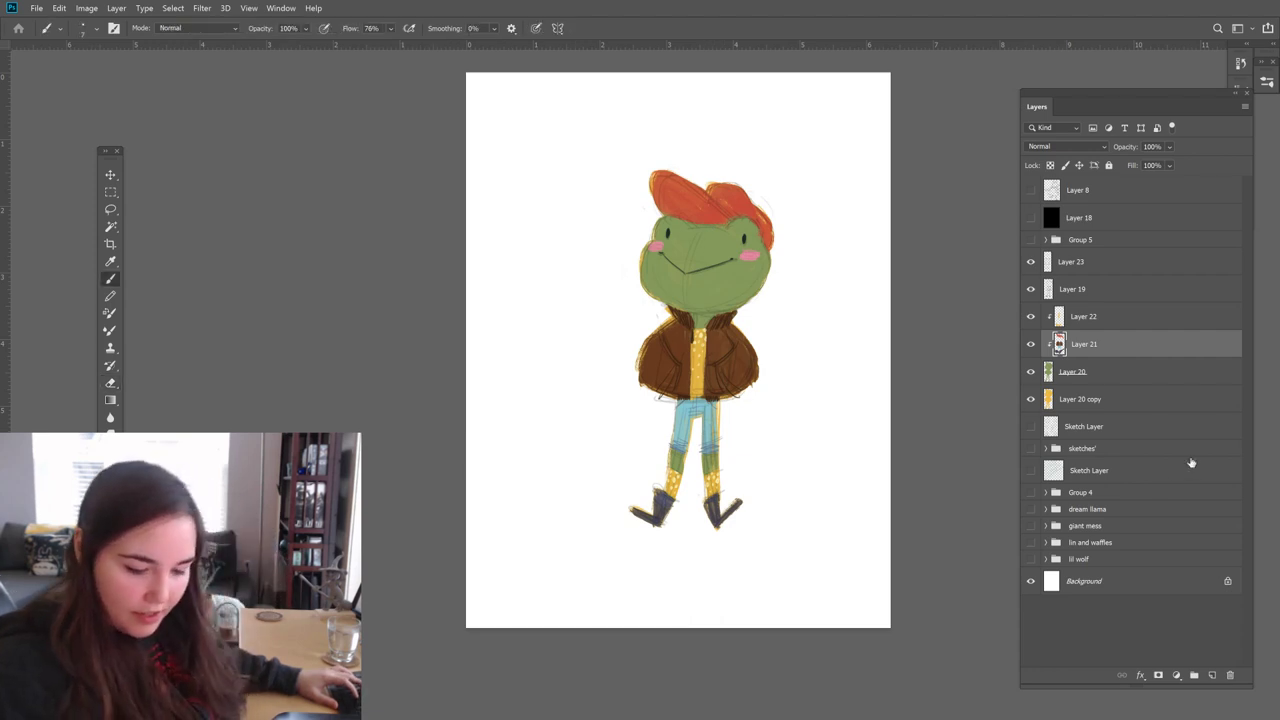
pyautogui.click(1082, 294)
pyautogui.click(1076, 262)
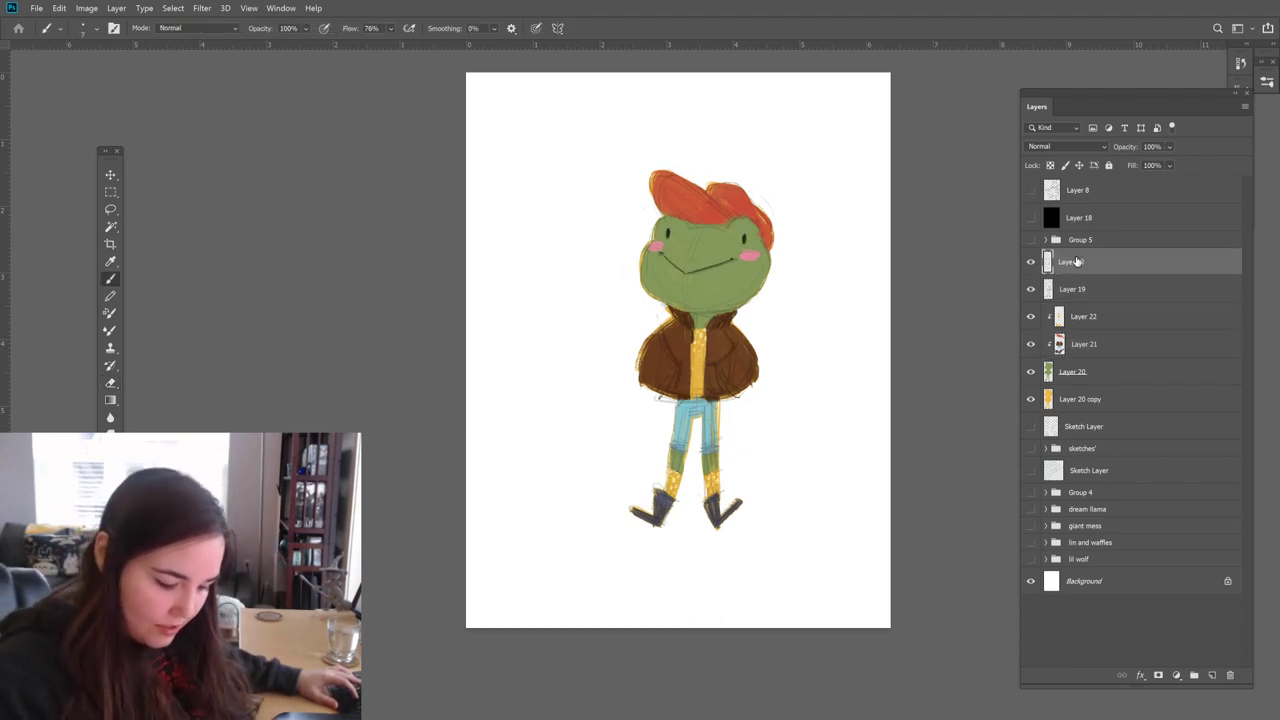
pyautogui.click(1031, 289)
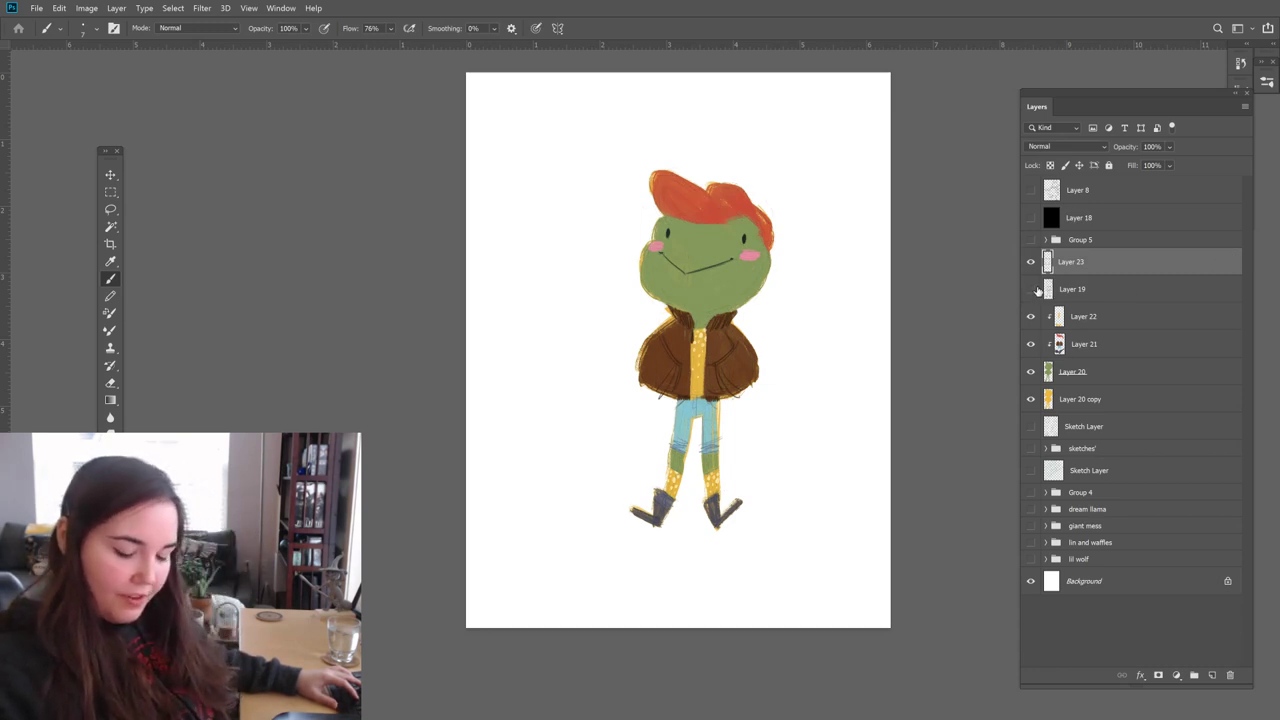
# Step: Compare the legs with and without the Layer 19 sketch, leaving it hidden
pyautogui.click(1031, 289)
pyautogui.click(1031, 289)
pyautogui.click(1031, 289)
pyautogui.click(1031, 289)
# Step: Fix the Layer 21 colour fills by alternating eraser and brush, ending on Layer 20
pyautogui.click(1082, 344)
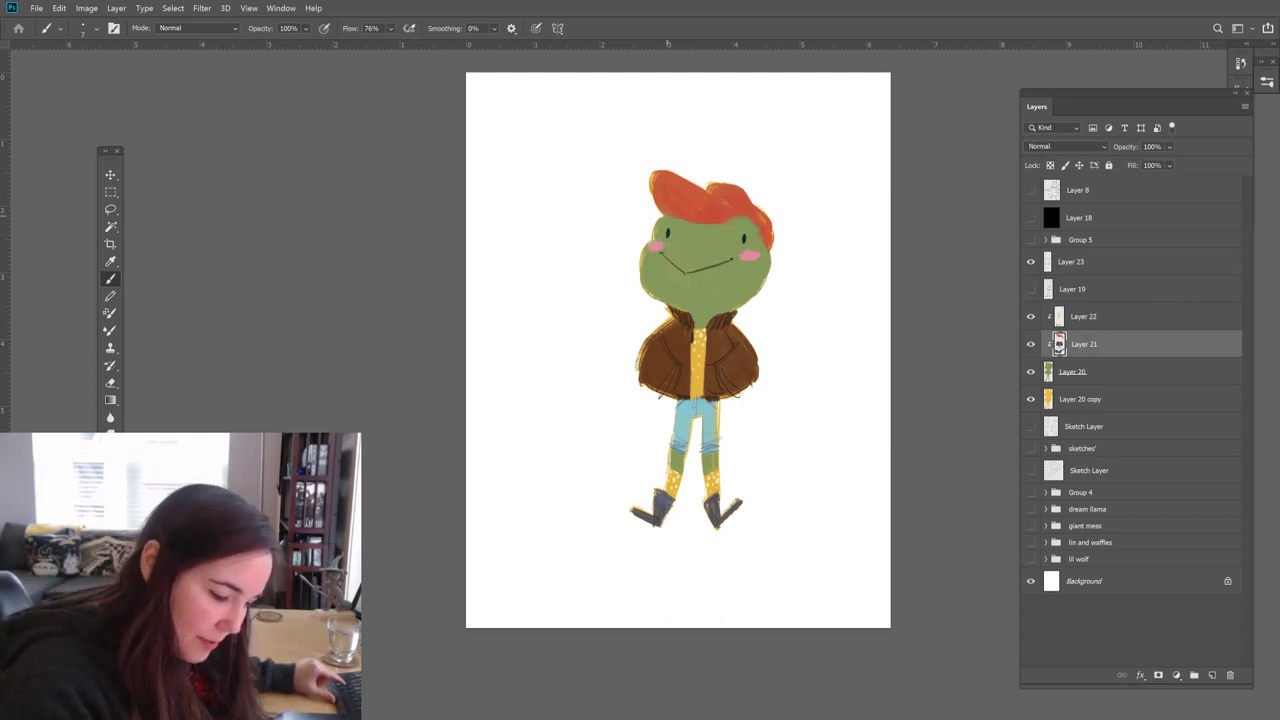
pyautogui.press('e')
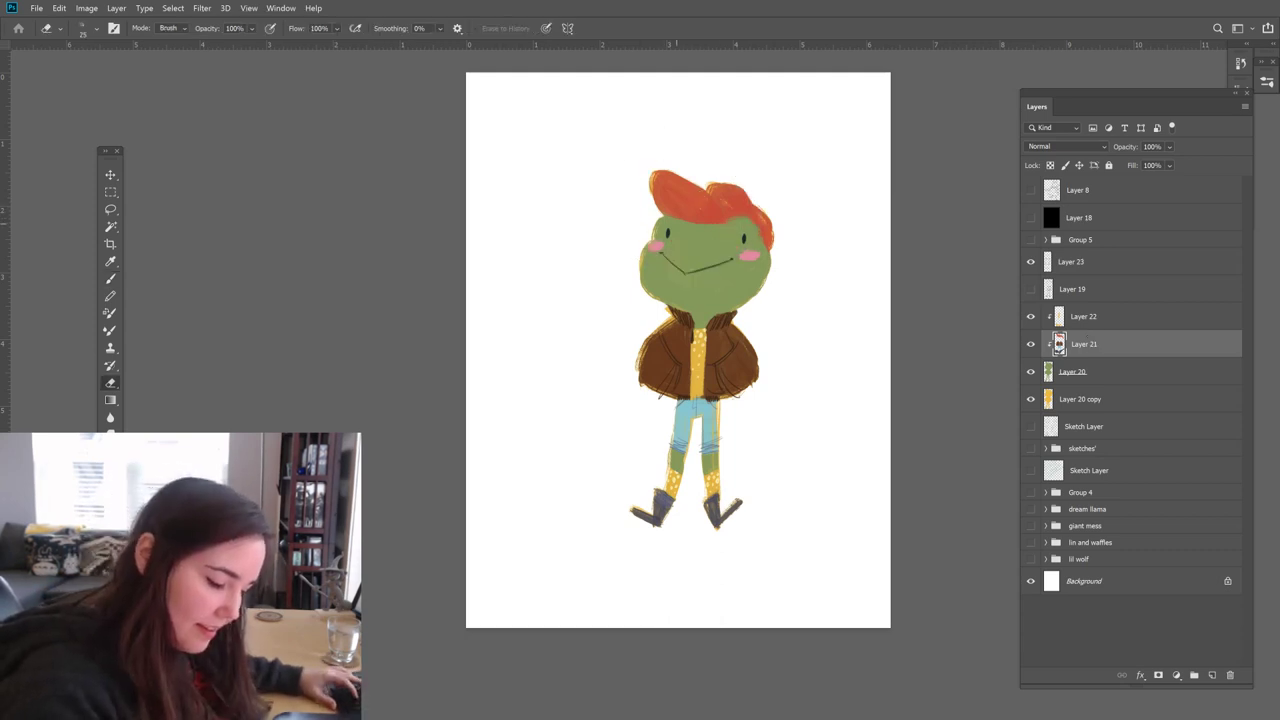
pyautogui.press('b')
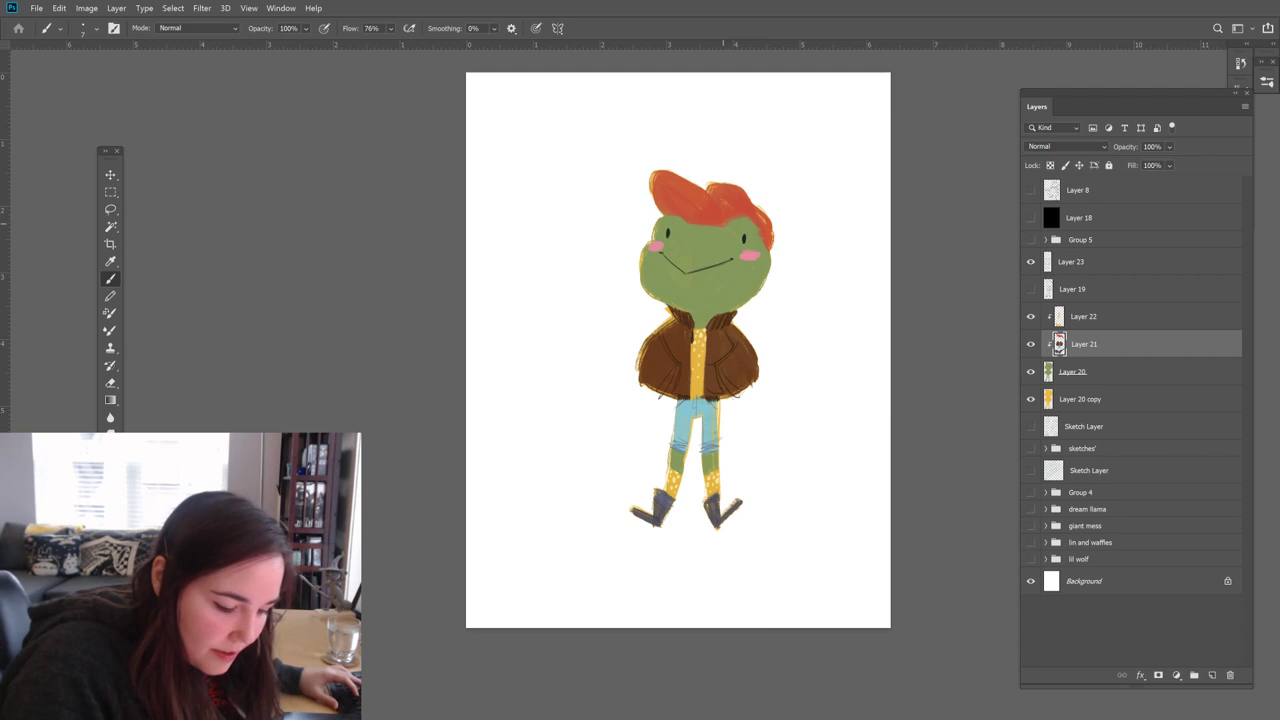
pyautogui.press('e')
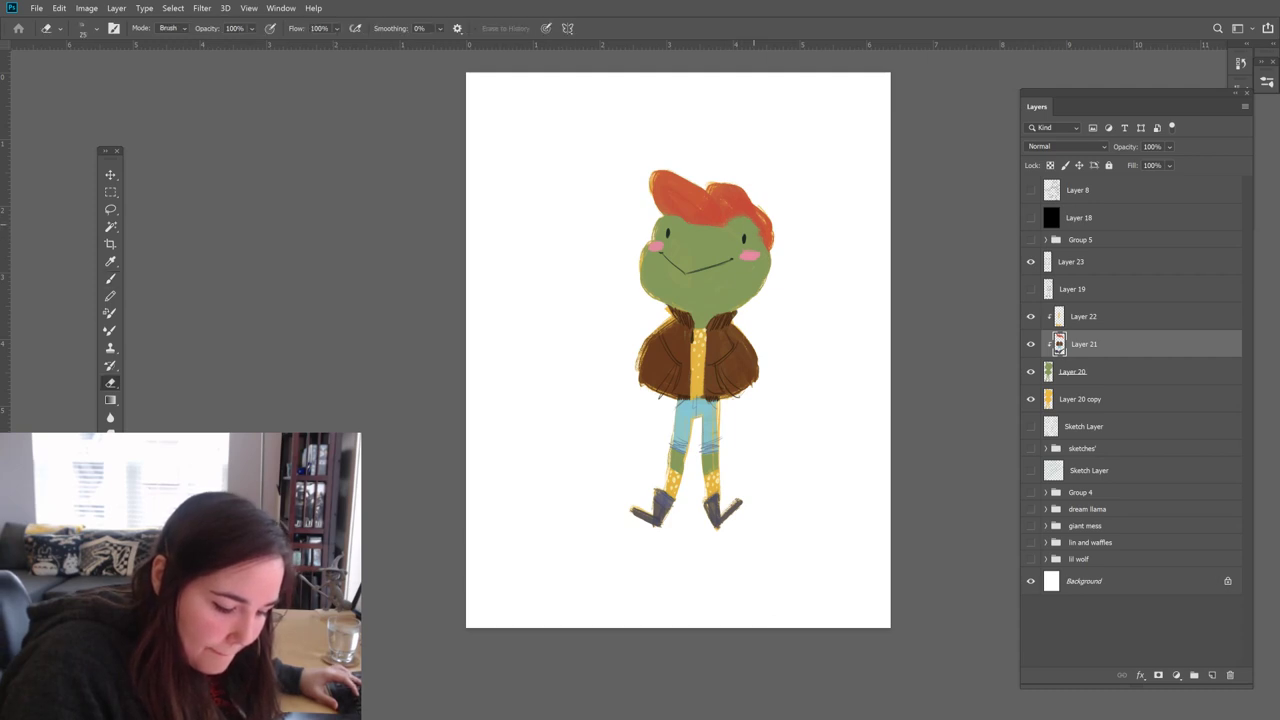
pyautogui.press('b')
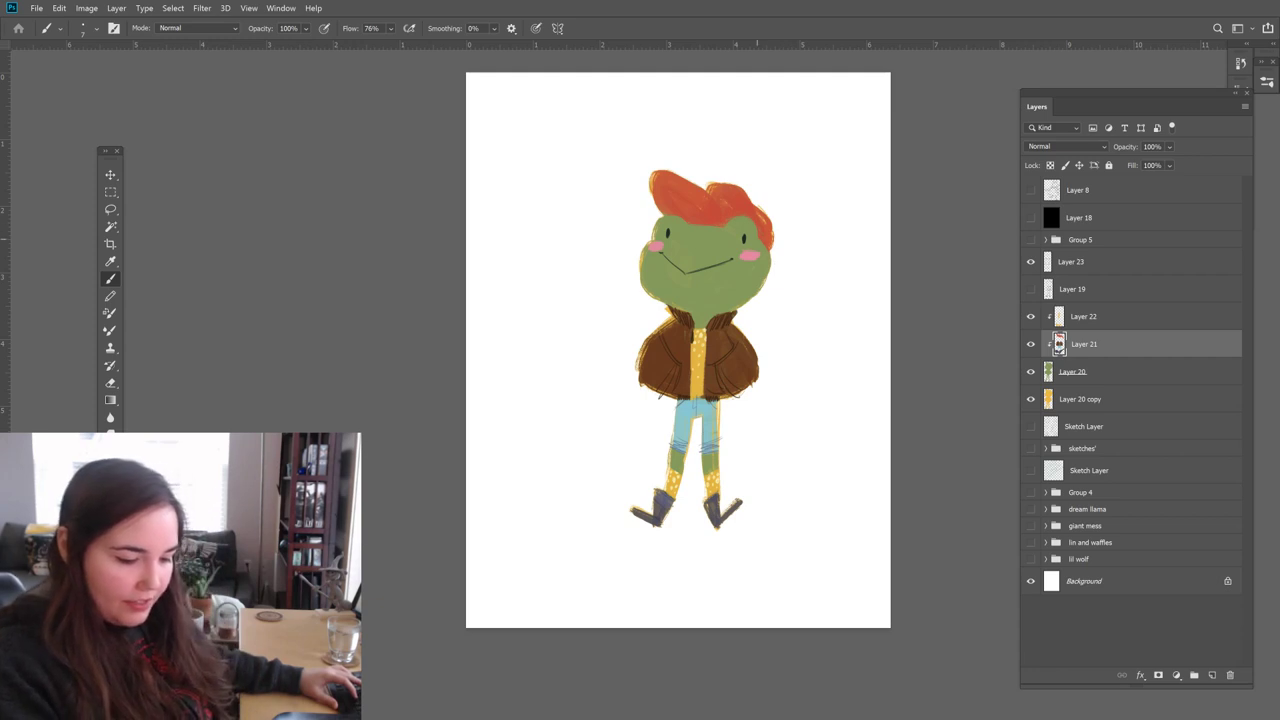
pyautogui.press('e')
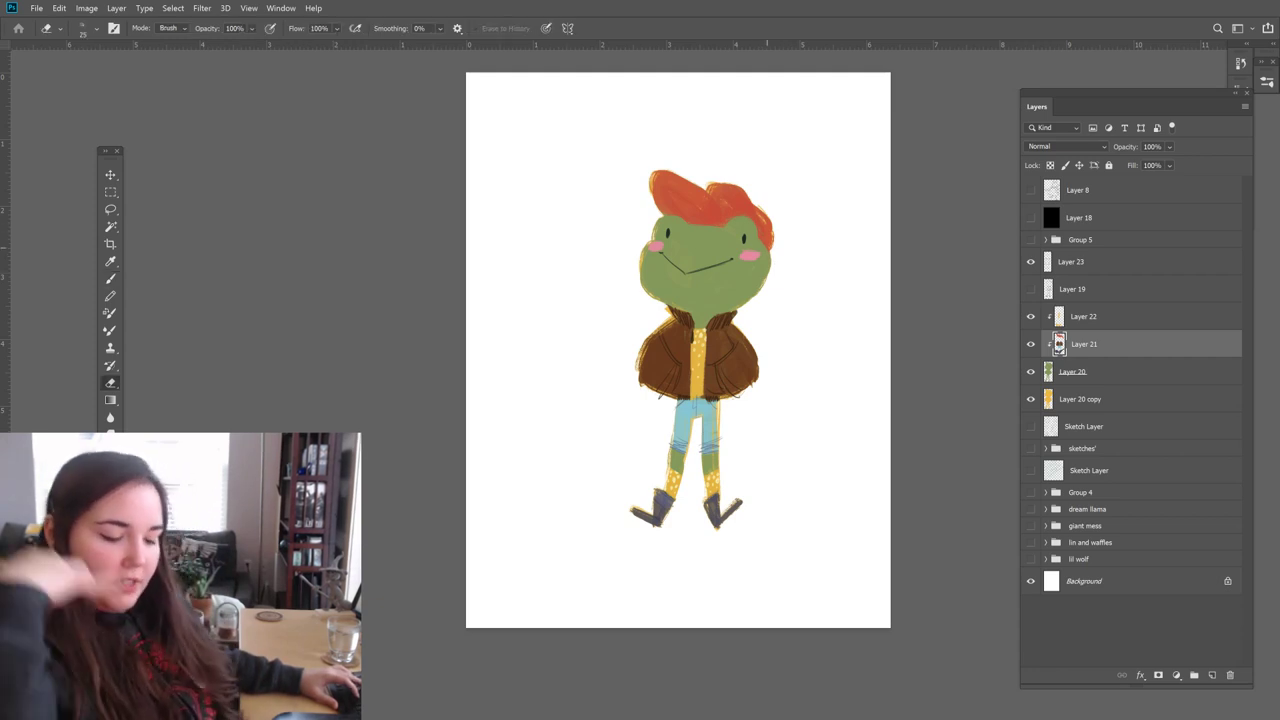
pyautogui.hotkey('alt', '[')
pyautogui.press('b')
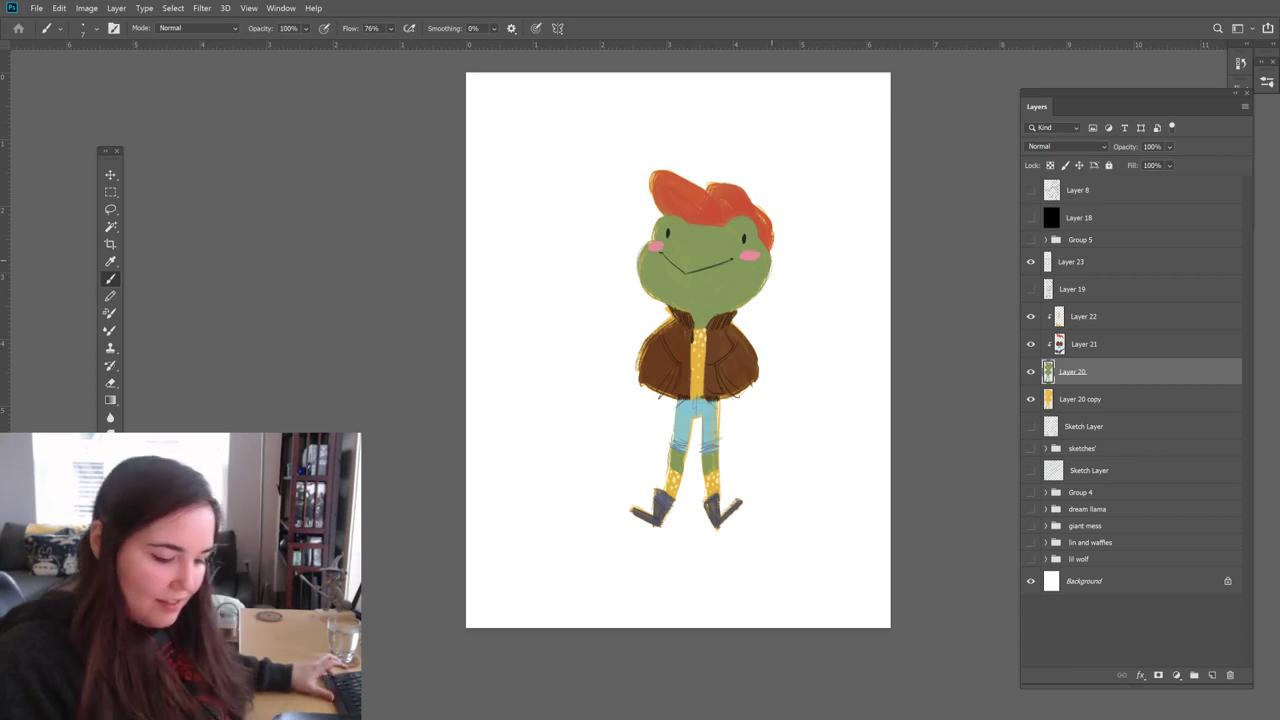
# Step: Step back up through Layers 21 and 22 to select Layer 23
pyautogui.click(1076, 344)
pyautogui.click(1047, 315)
pyautogui.hotkey('ctrl', 'alt', 'g')
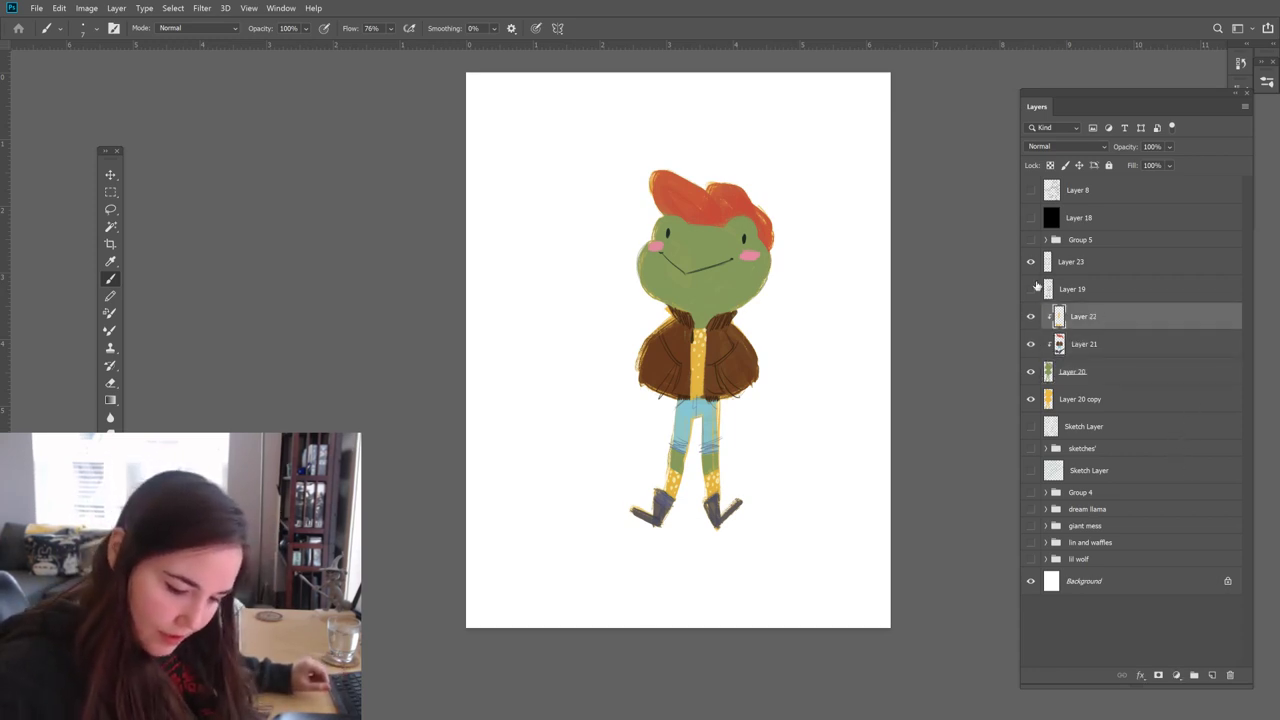
pyautogui.click(1079, 258)
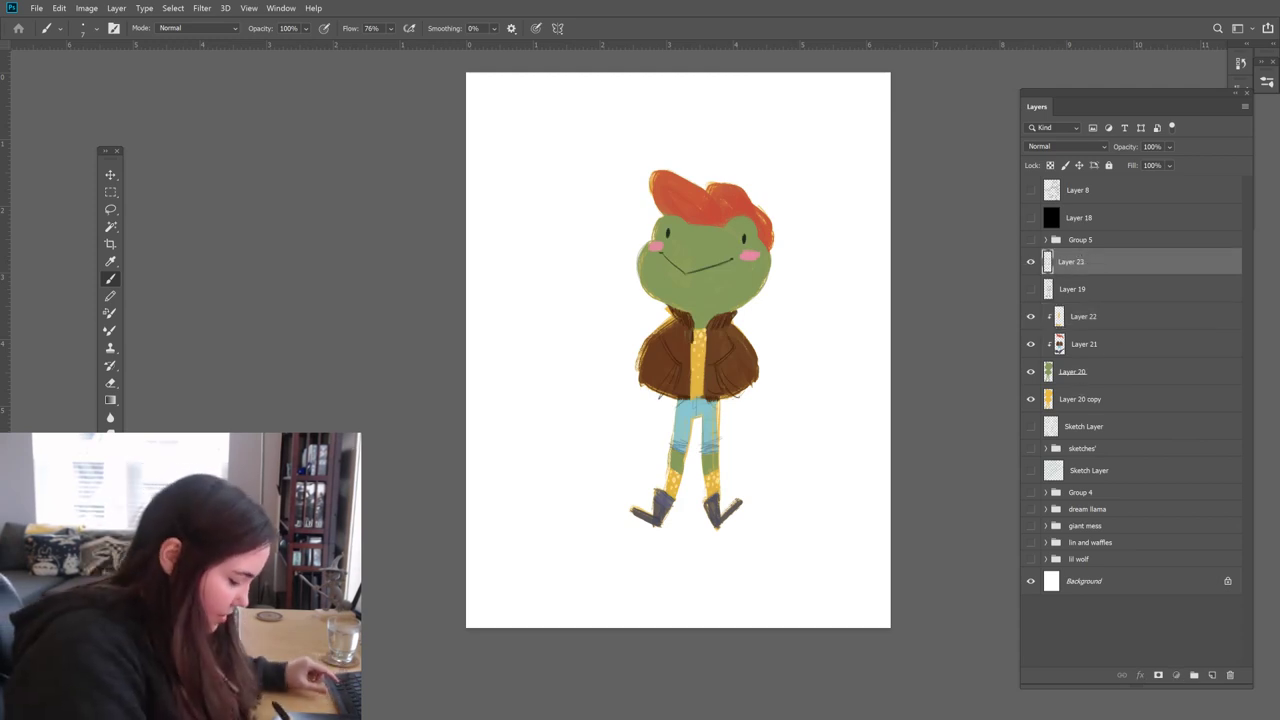
# Step: Sample the cap's red, shift it to dark berry red 722433, and paint a darker mark on the cap
pyautogui.moveTo(716, 214); pyautogui.dragTo(725, 210)
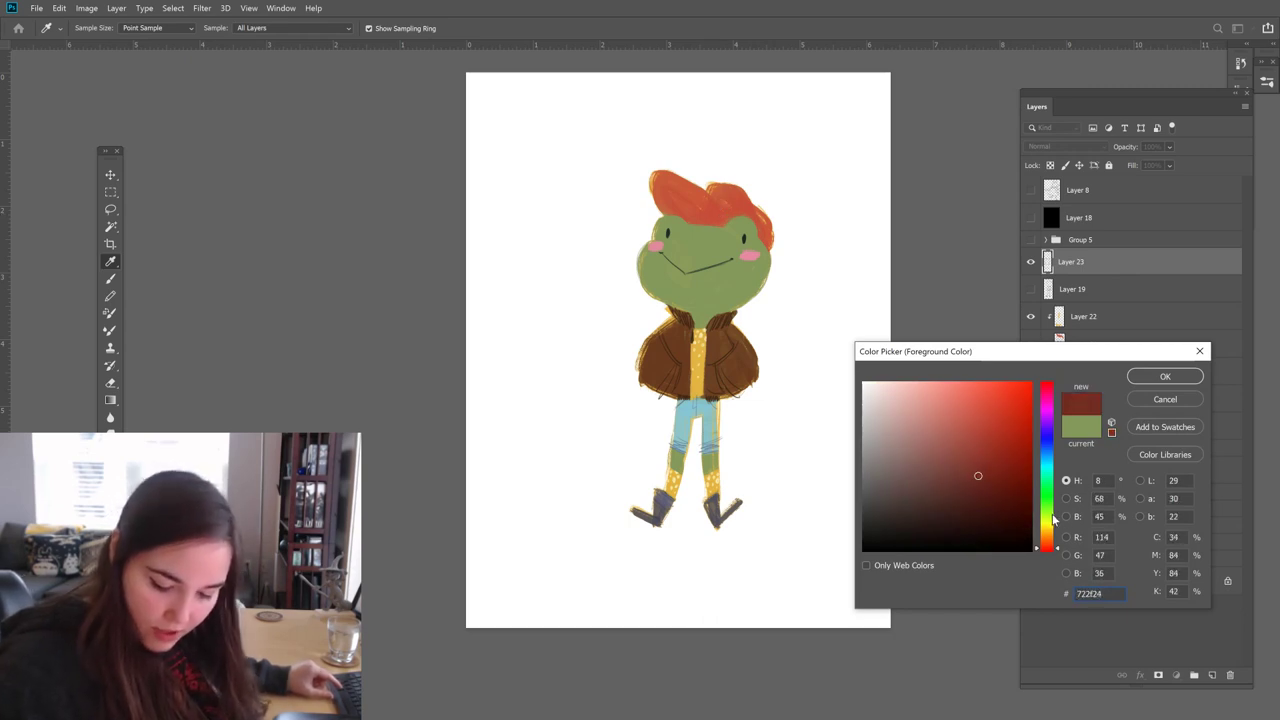
pyautogui.click(1046, 398)
pyautogui.press('Return')
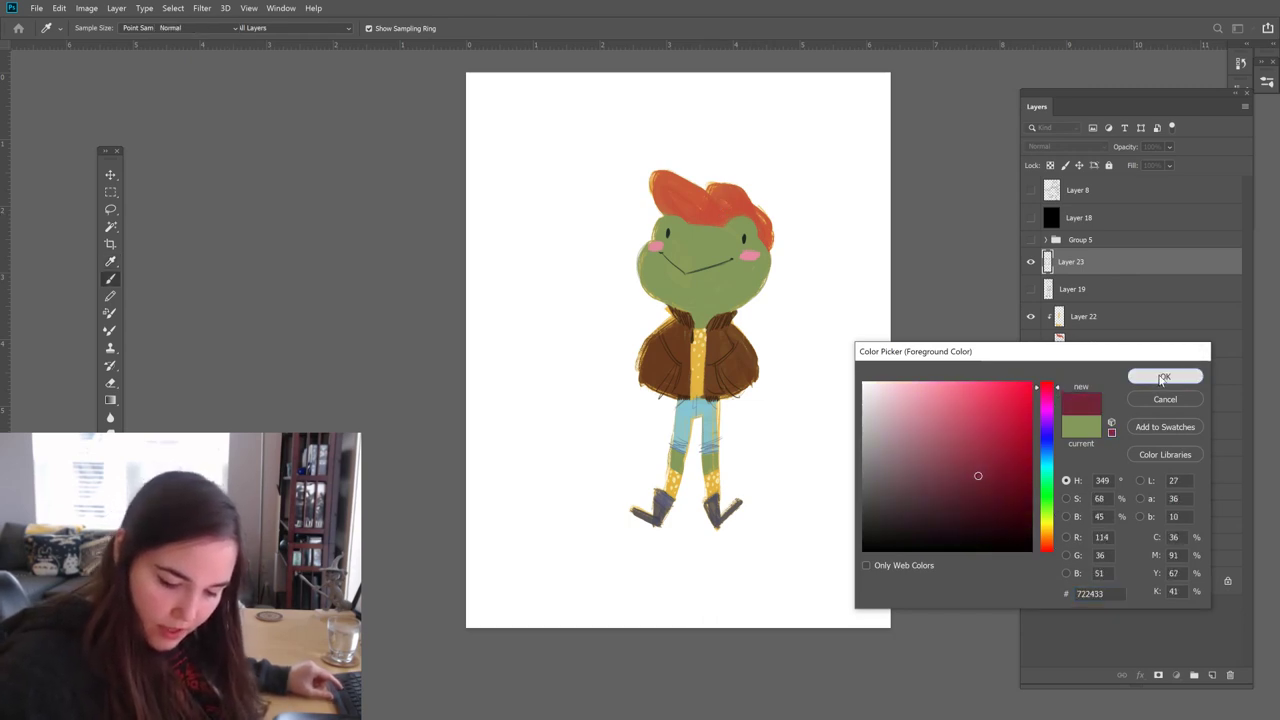
pyautogui.press('b')
pyautogui.moveTo(709, 209); pyautogui.dragTo(706, 170)
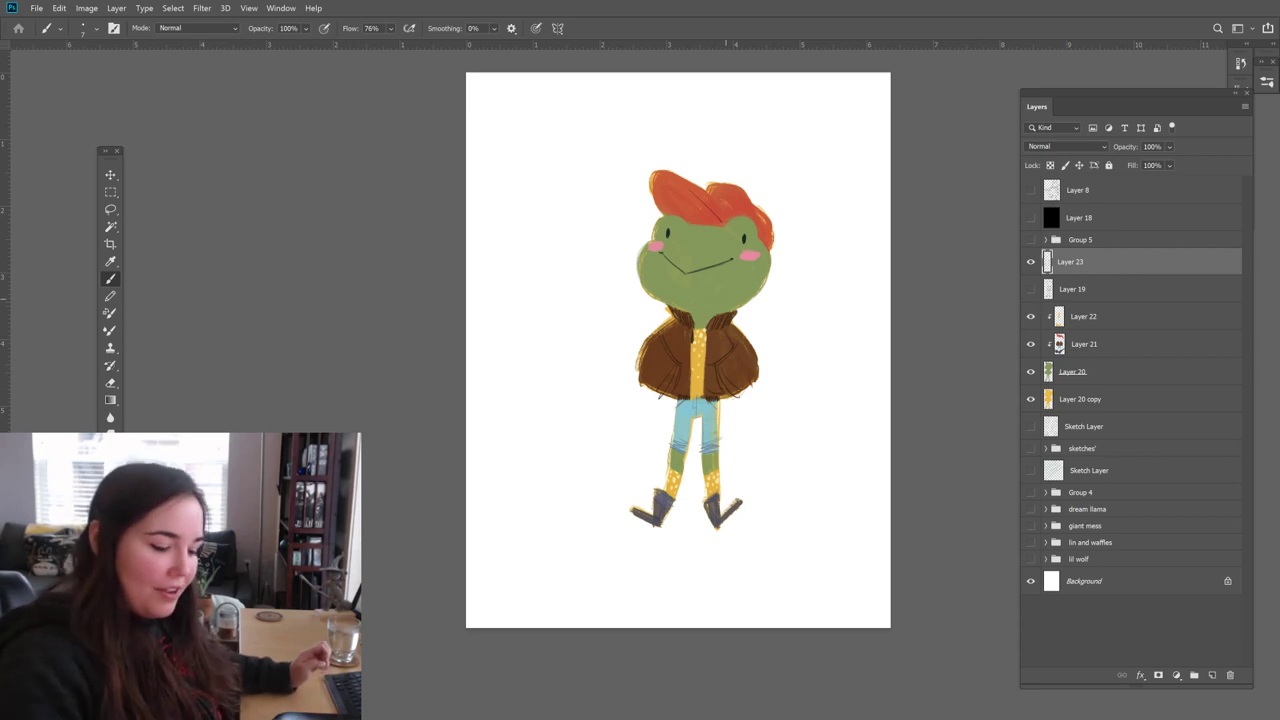
# Step: Erase stray edges on the Layer 20 green base and the Layer 20 copy yellow base
pyautogui.press('e')
pyautogui.click(1031, 262)
pyautogui.click(1031, 262)
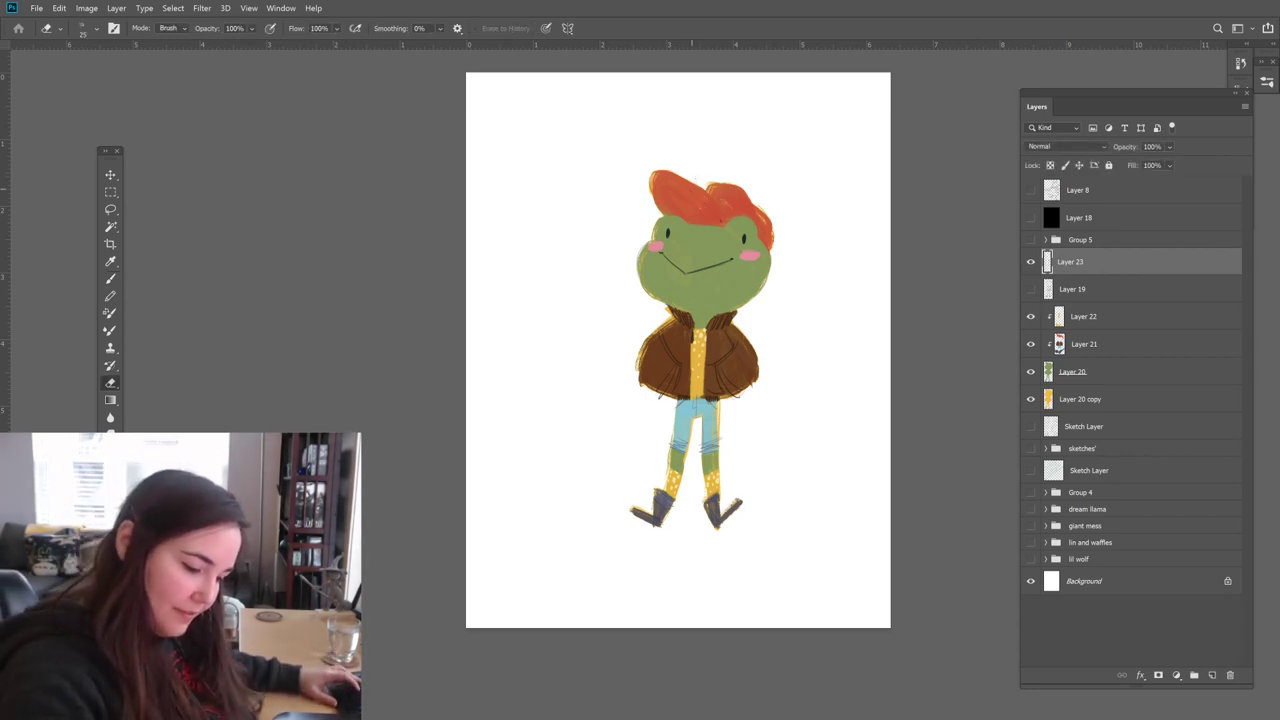
pyautogui.press('b')
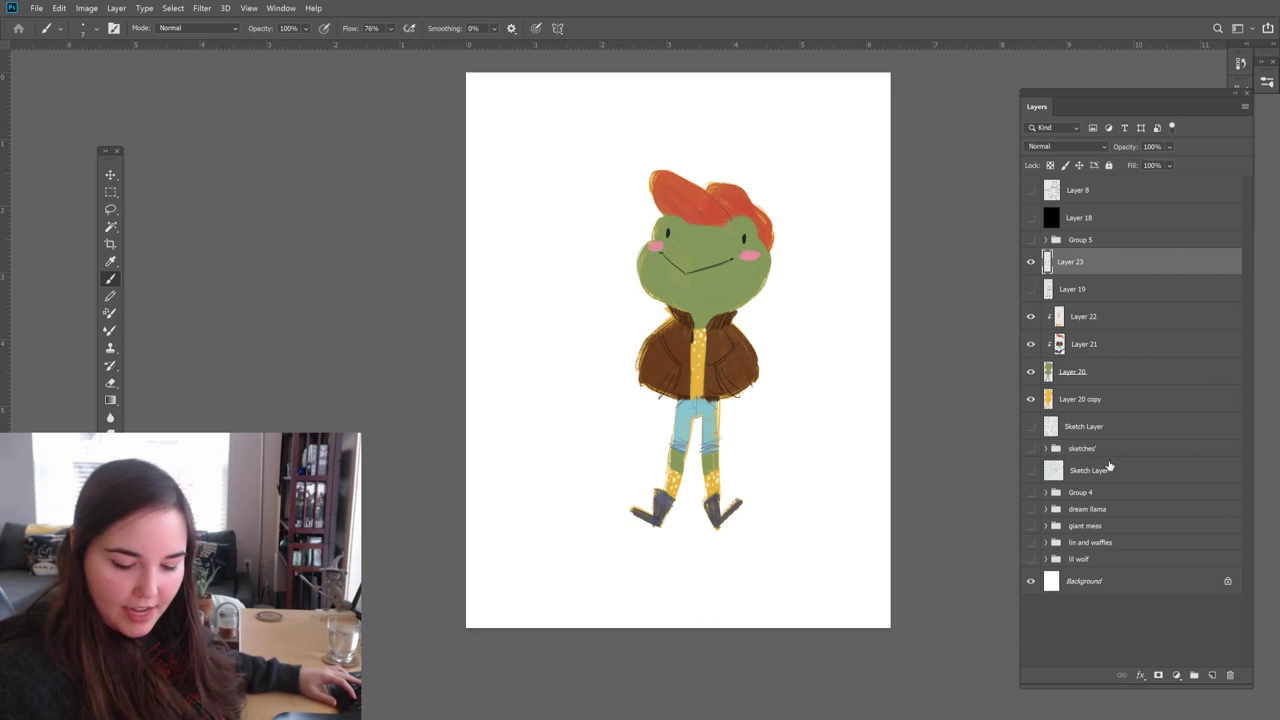
pyautogui.click(1076, 402)
pyautogui.click(1080, 371)
pyautogui.press('e')
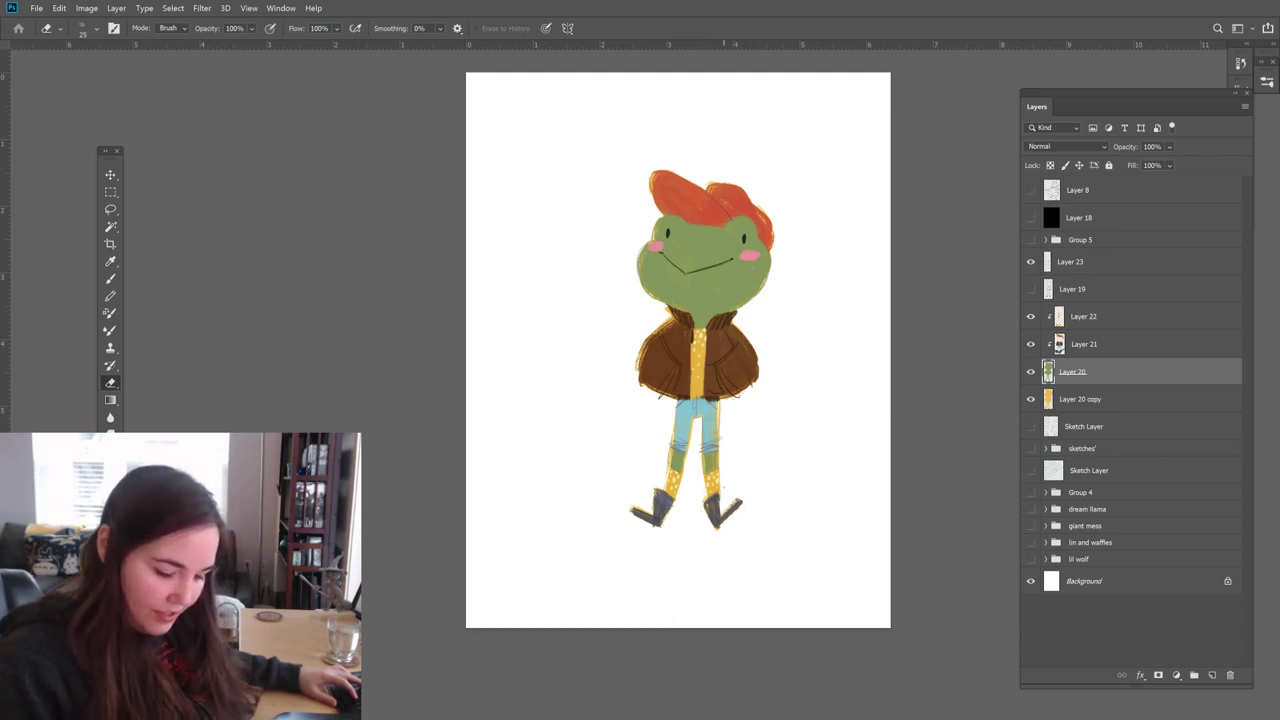
pyautogui.click(1055, 400)
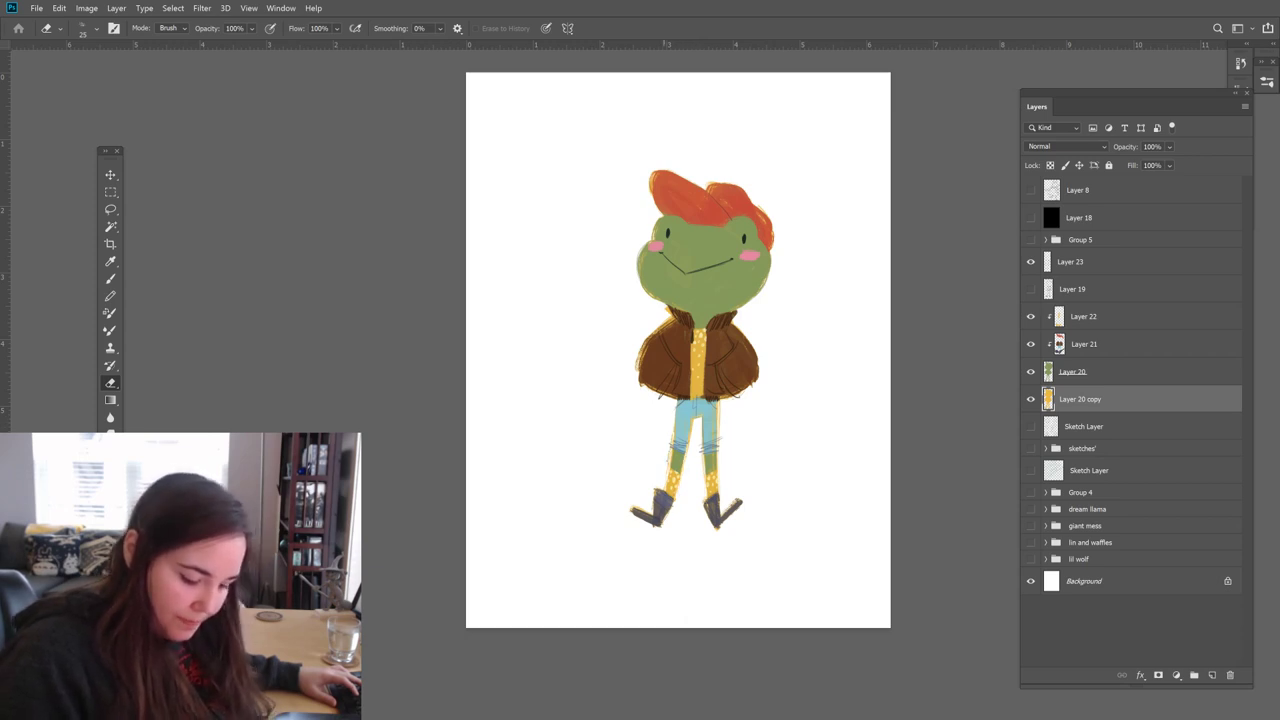
pyautogui.press('b')
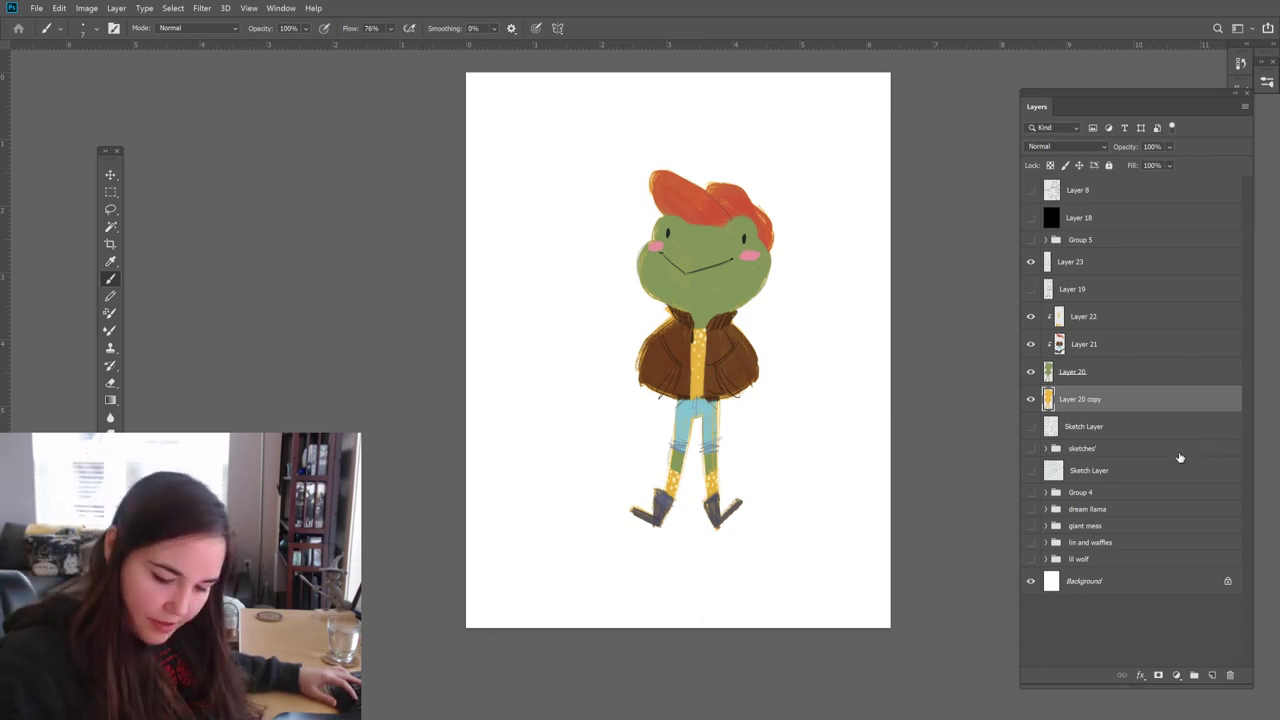
# Step: Select Layer 23 and refine its line details, alternating brush and eraser
pyautogui.click(1098, 352)
pyautogui.click(1050, 290)
pyautogui.click(1055, 263)
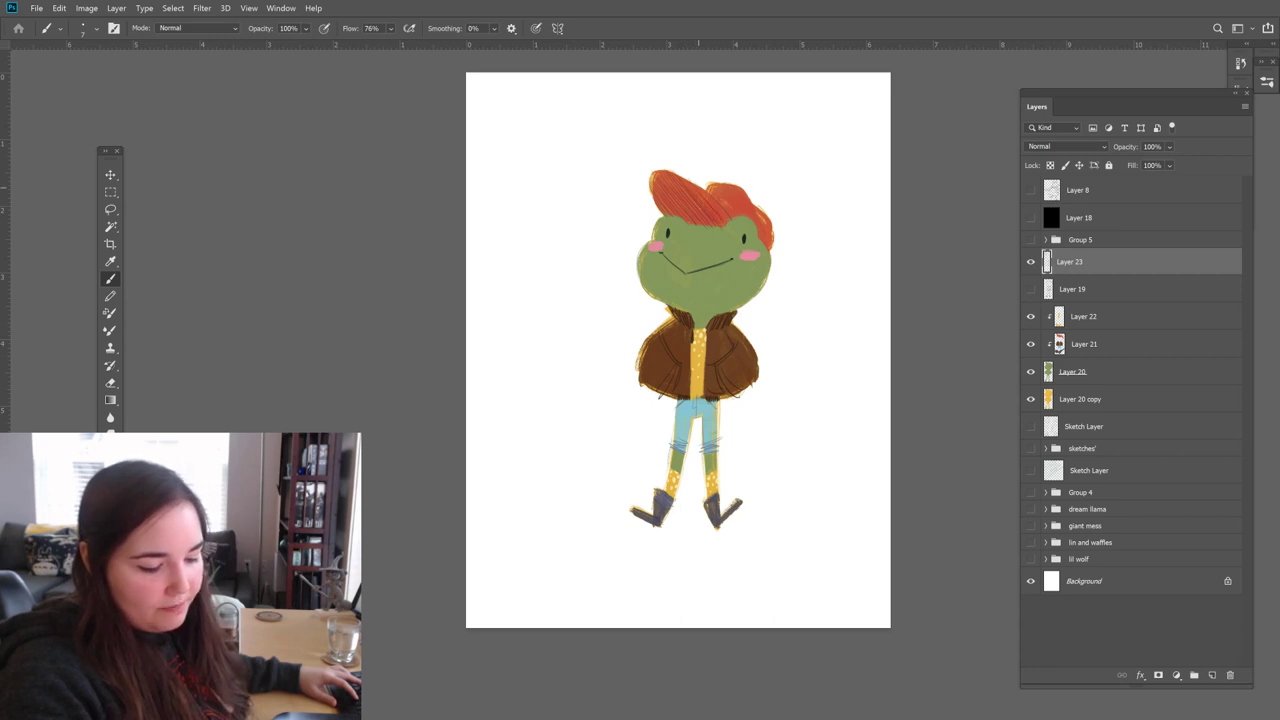
pyautogui.press('e')
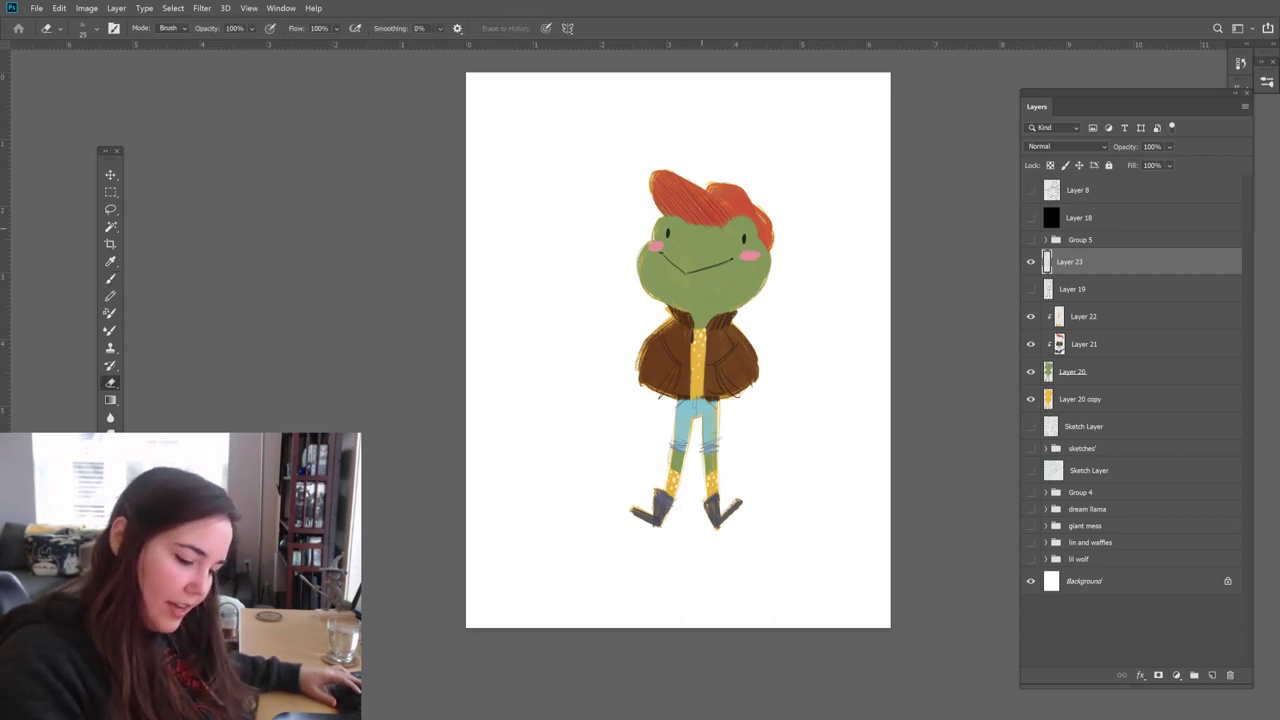
pyautogui.press('b')
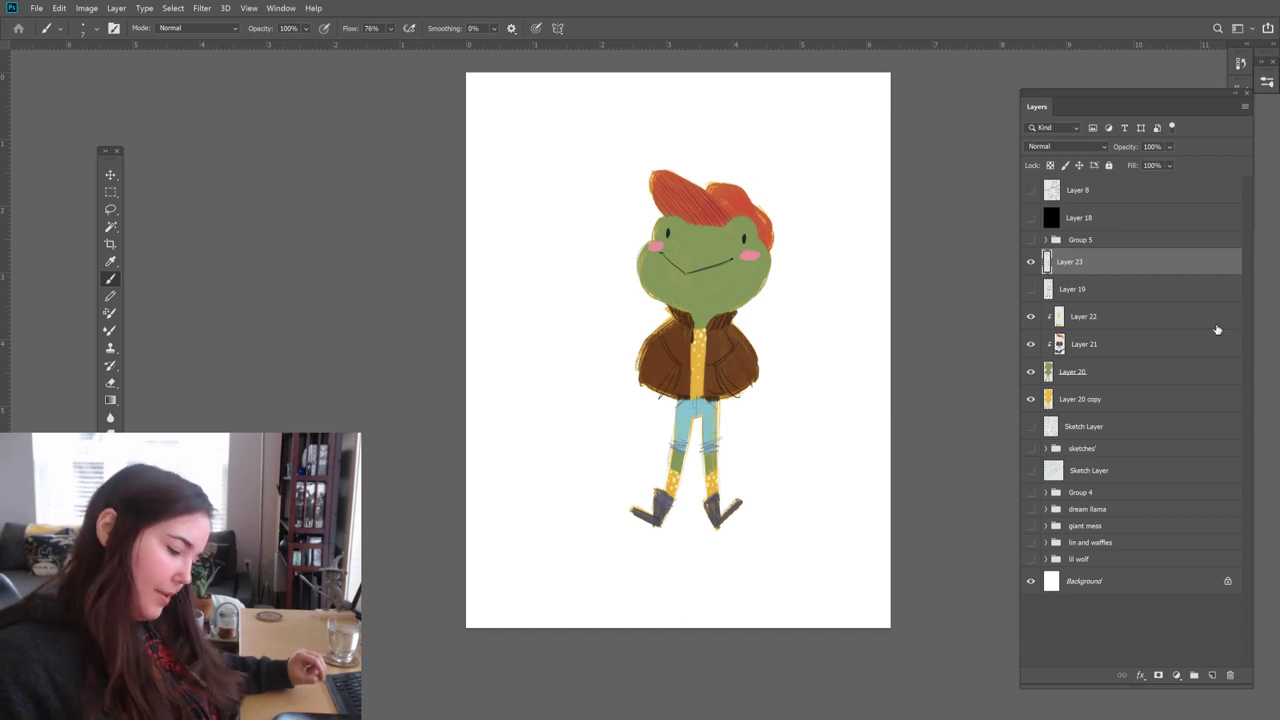
pyautogui.press('super')
pyautogui.press('Escape')
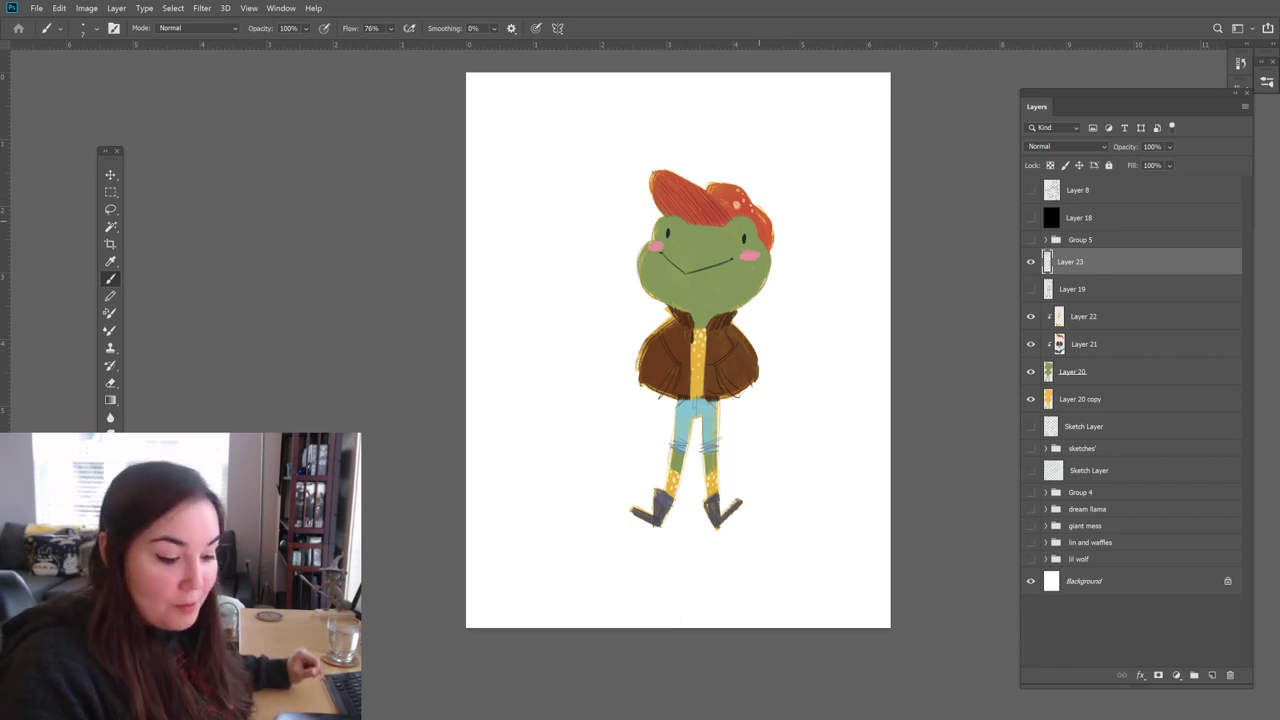
# Step: Dab light dots on the cap's right side, check them against Layers 23 and 19, and reselect Layer 23
pyautogui.click(771, 213)
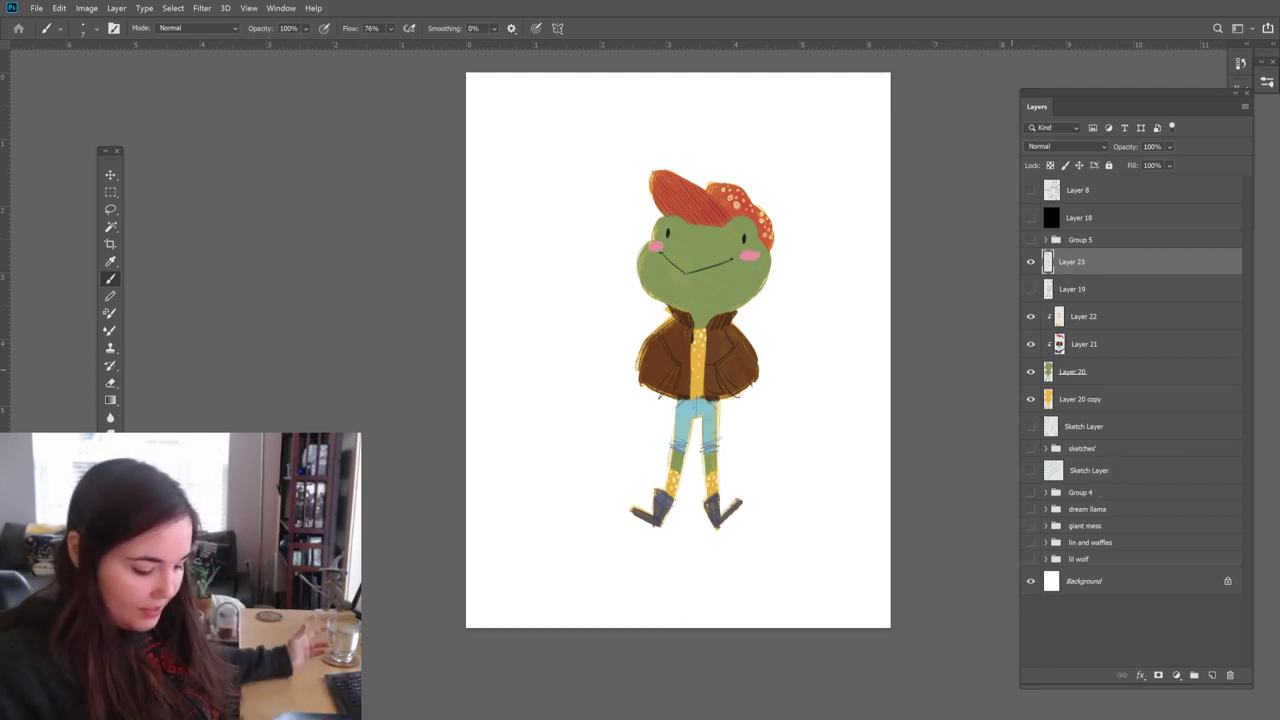
pyautogui.click(1031, 261)
pyautogui.click(1031, 261)
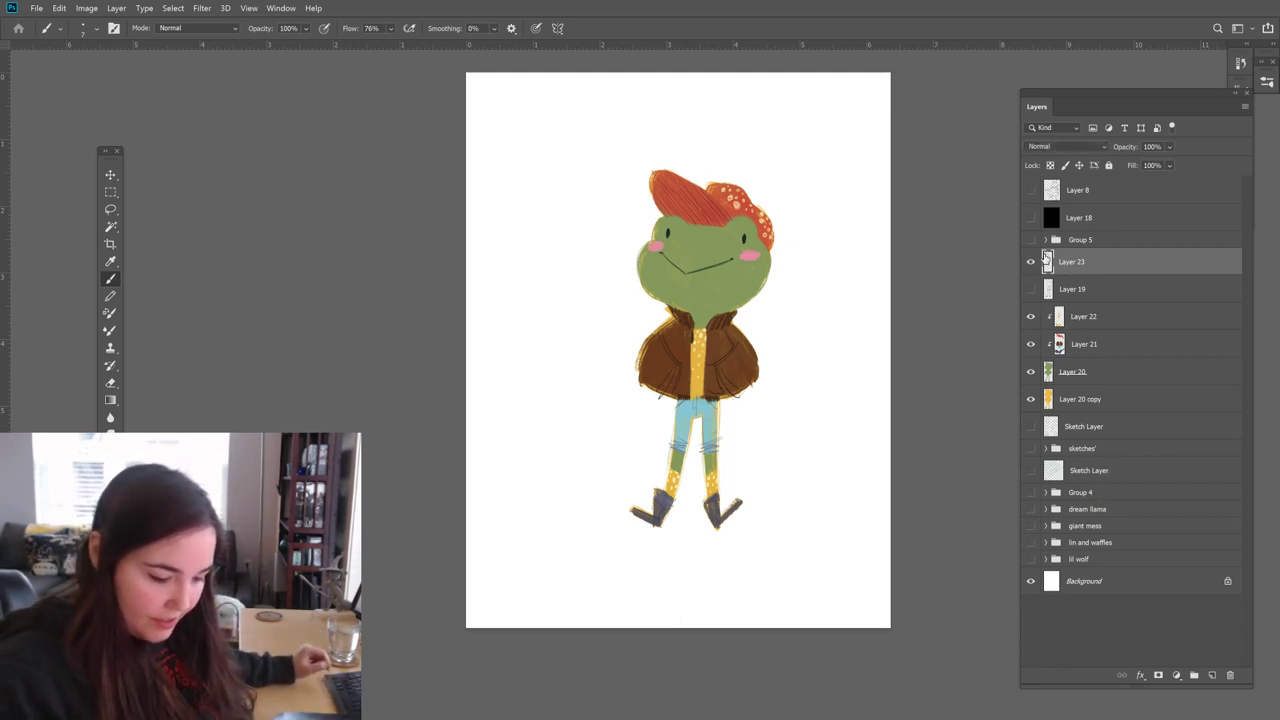
pyautogui.click(1060, 374)
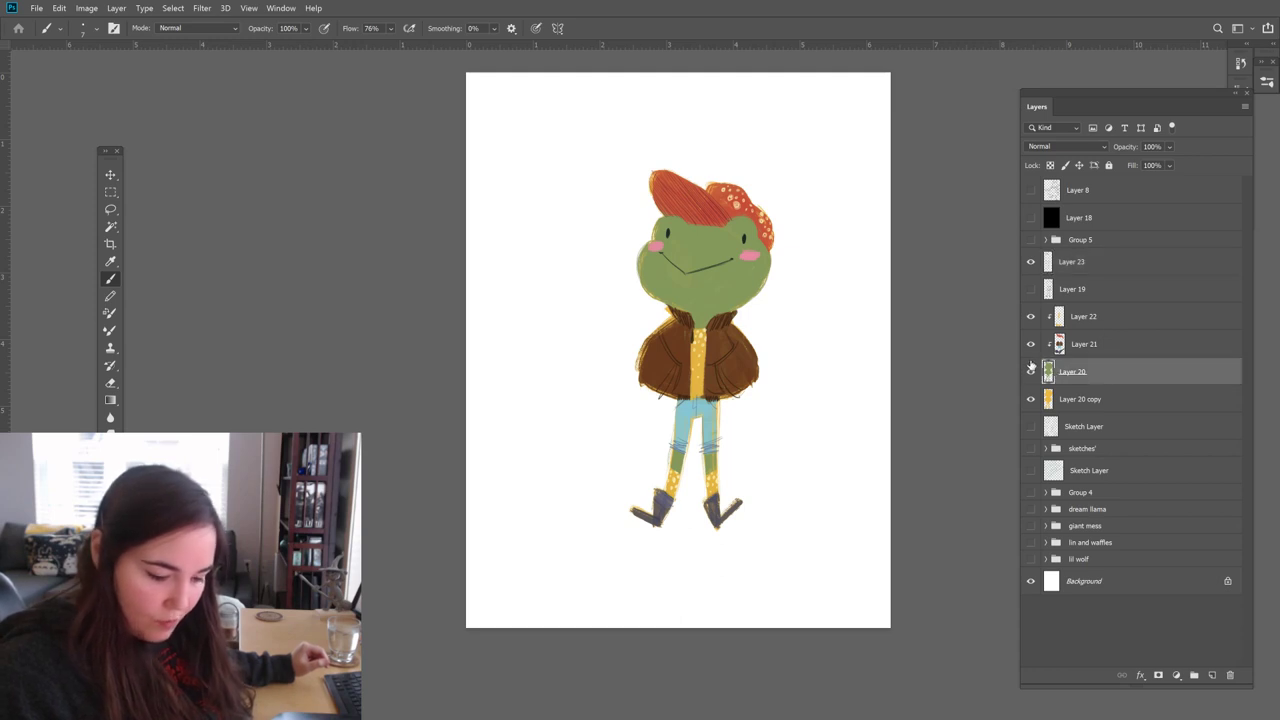
pyautogui.click(1031, 289)
pyautogui.click(1031, 289)
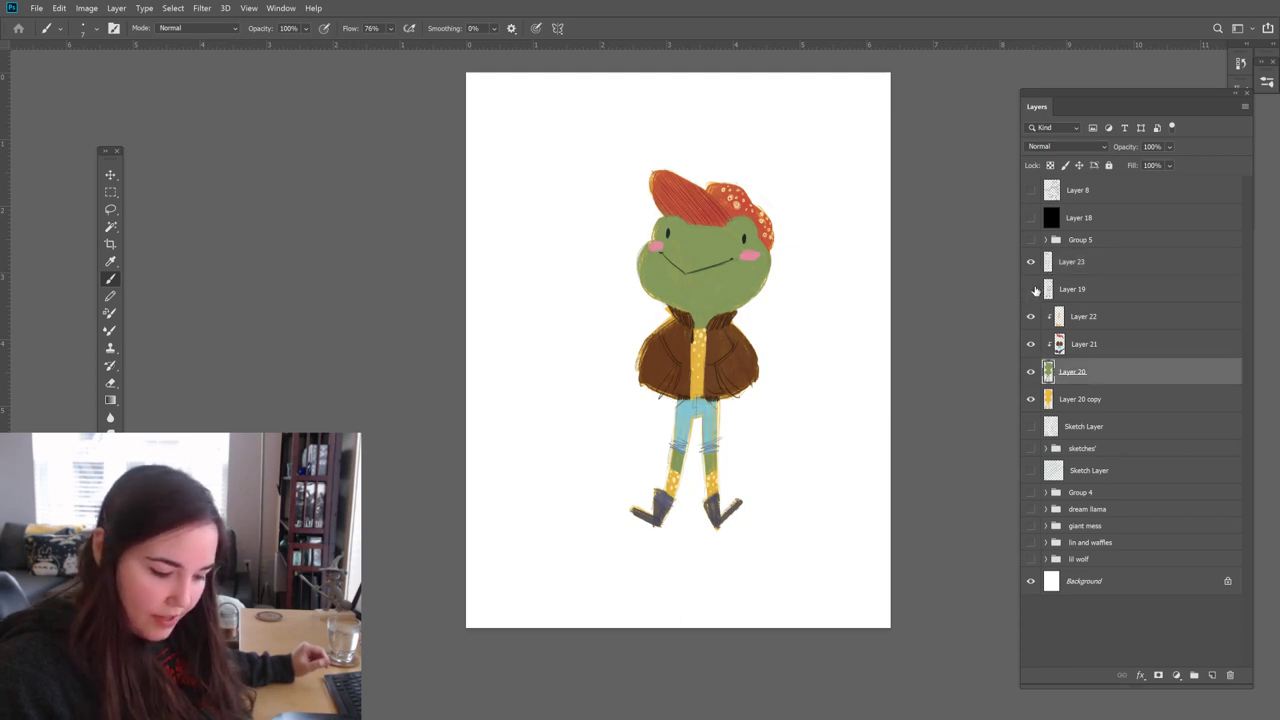
pyautogui.click(1072, 263)
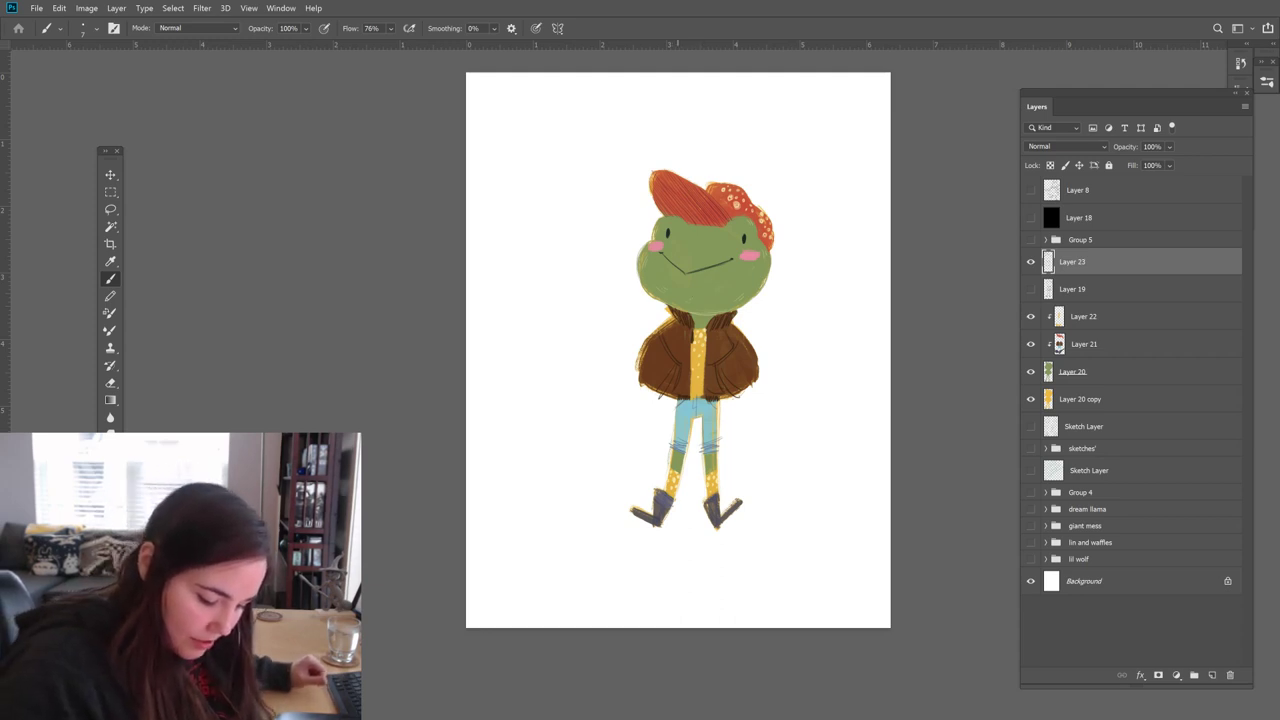
# Step: Check the Layer 21 hat, jacket and jeans colours and sample the cheek colour on Layer 22
pyautogui.click(1081, 347)
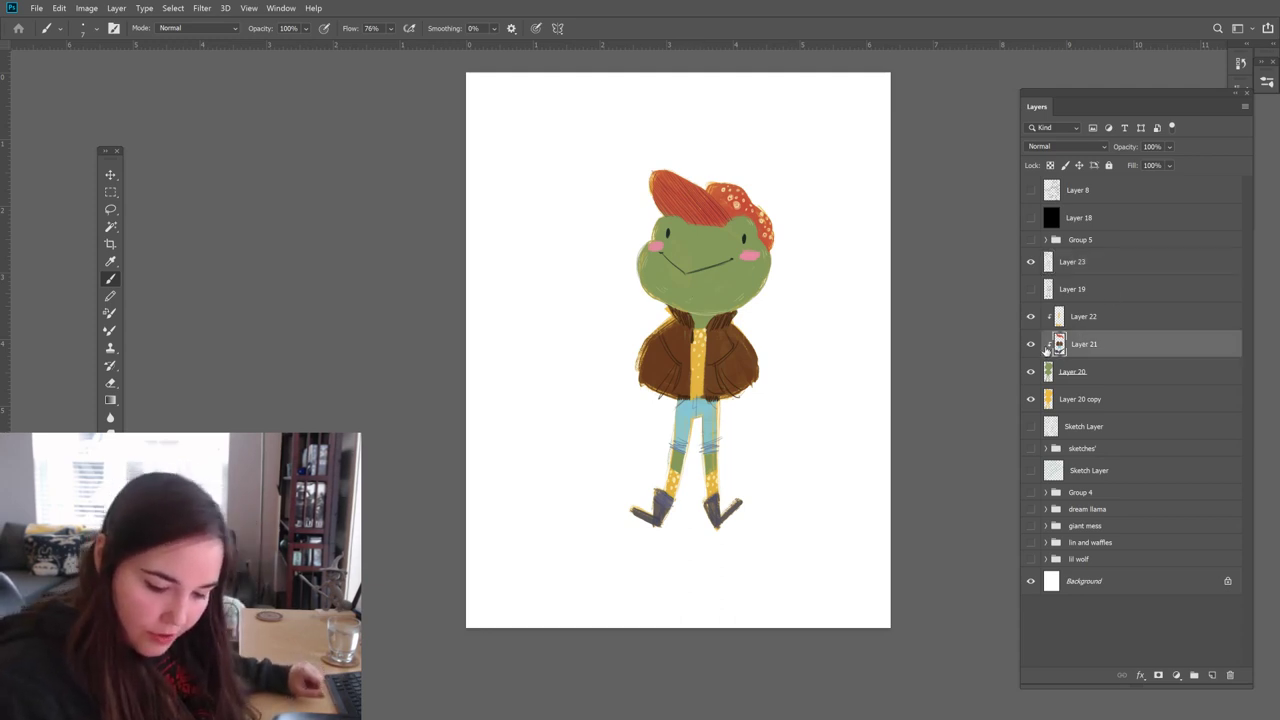
pyautogui.click(1031, 345)
pyautogui.click(1031, 345)
pyautogui.click(1083, 316)
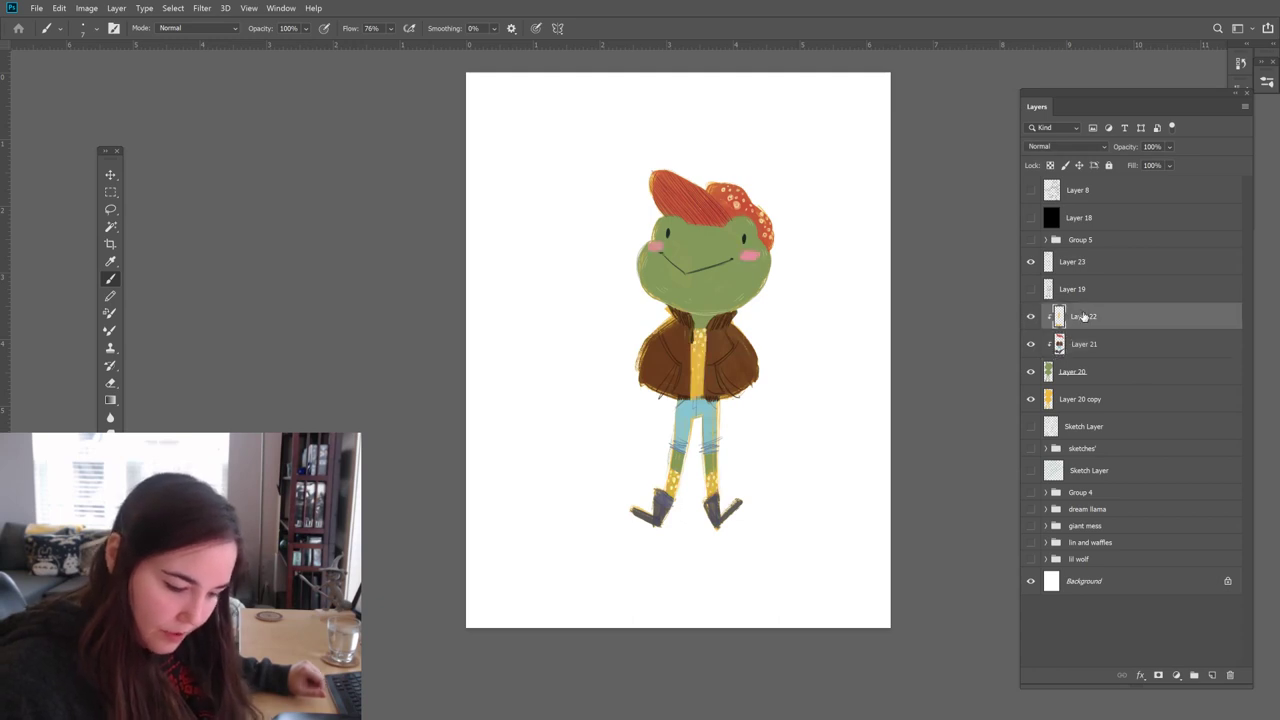
pyautogui.keyDown('alt'); pyautogui.click(759, 248); pyautogui.keyUp('alt')
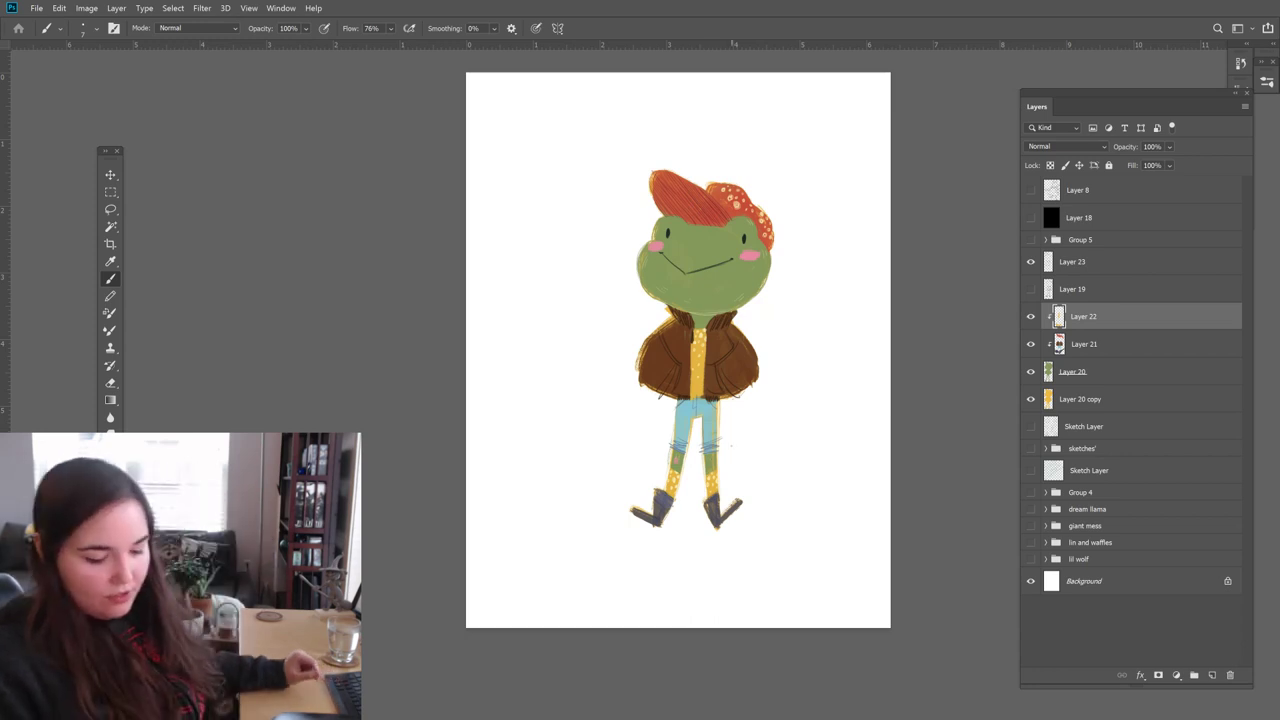
# Step: On Layer 23, choose a dark purple-grey and paint a small mark on the right boot
pyautogui.click(1071, 261)
pyautogui.keyDown('alt'); pyautogui.click(721, 513); pyautogui.keyUp('alt')
pyautogui.click(107, 580)
pyautogui.moveTo(910, 497); pyautogui.dragTo(894, 510)
pyautogui.click(1165, 375)
pyautogui.press('b')
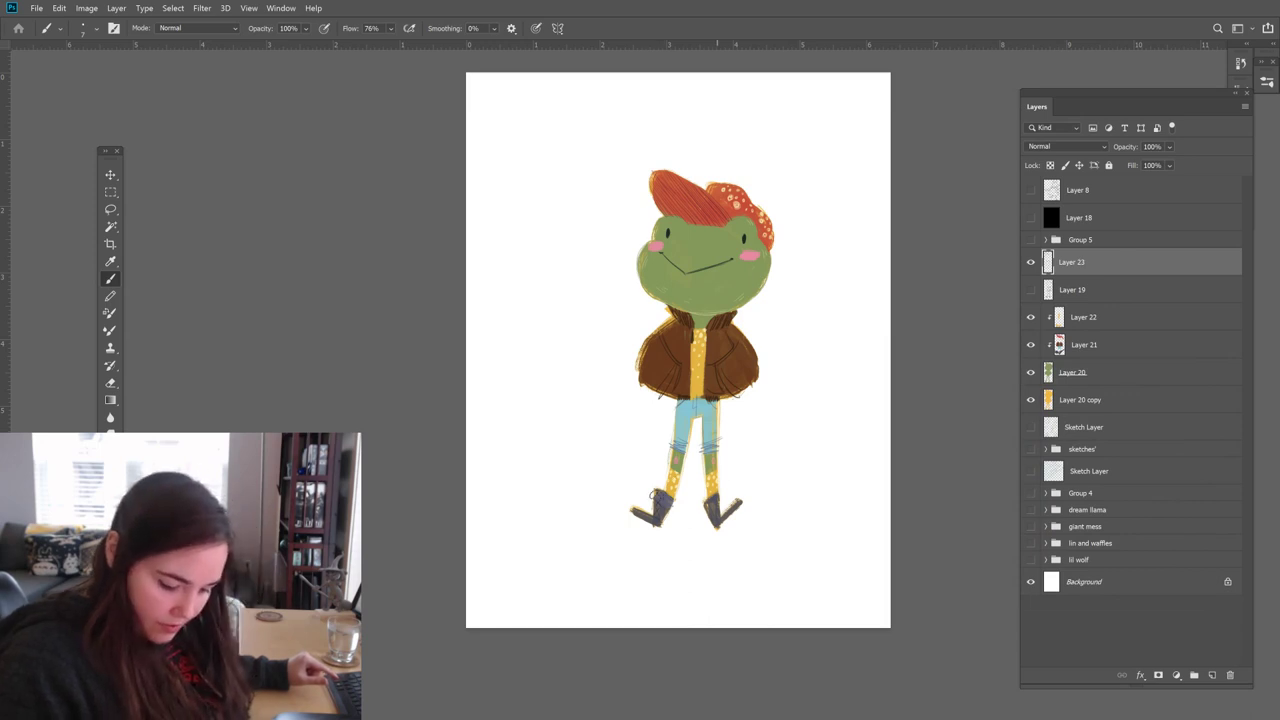
pyautogui.moveTo(718, 500); pyautogui.dragTo(724, 501)
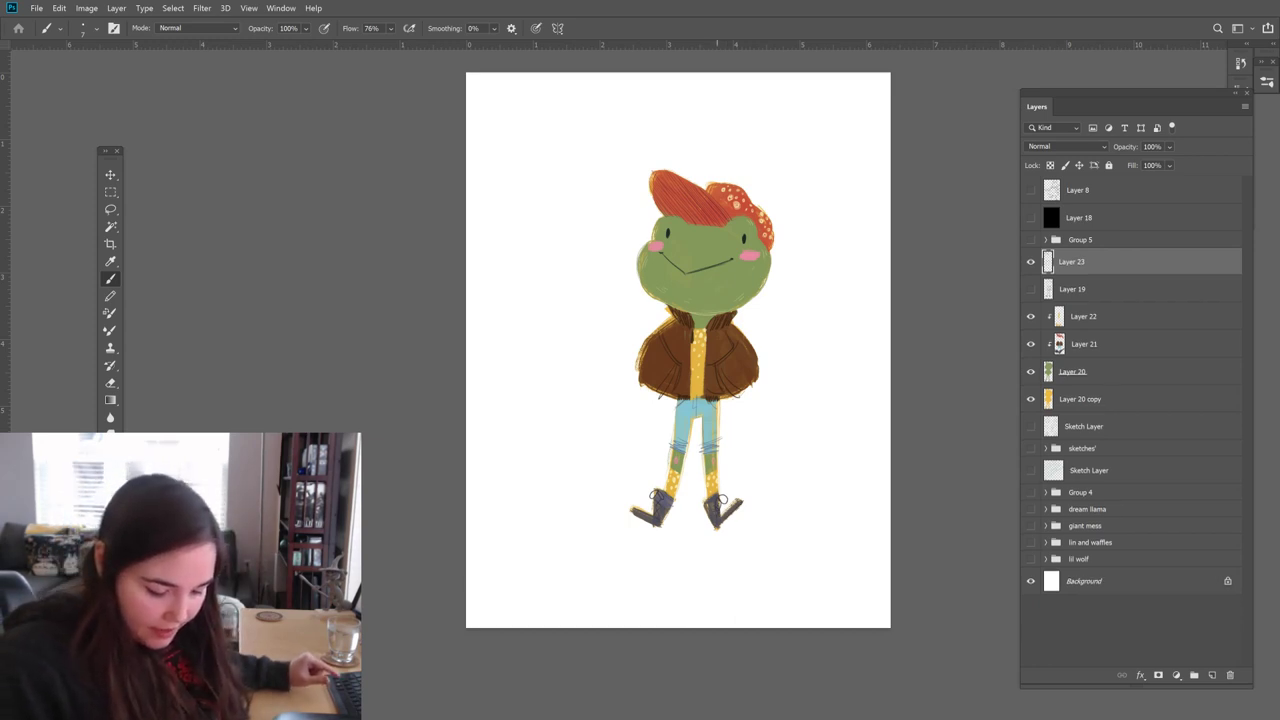
pyautogui.press('e')
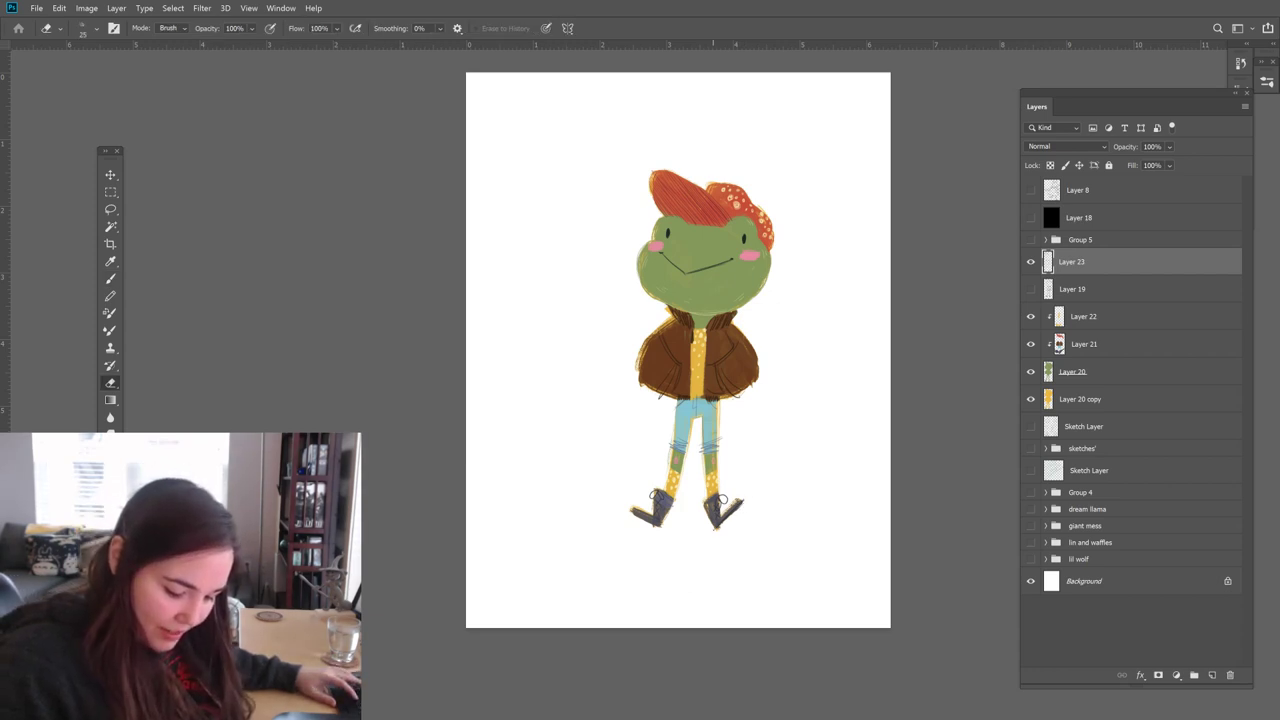
pyautogui.press('b')
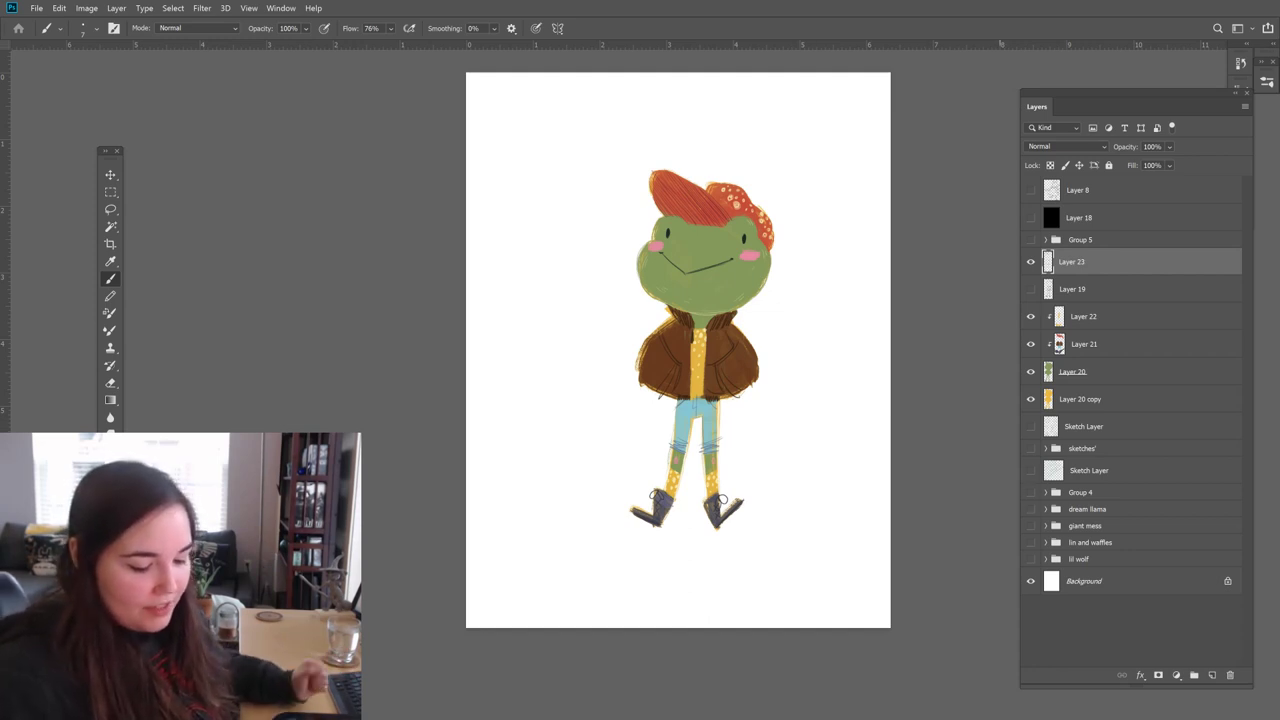
pyautogui.click(1074, 372)
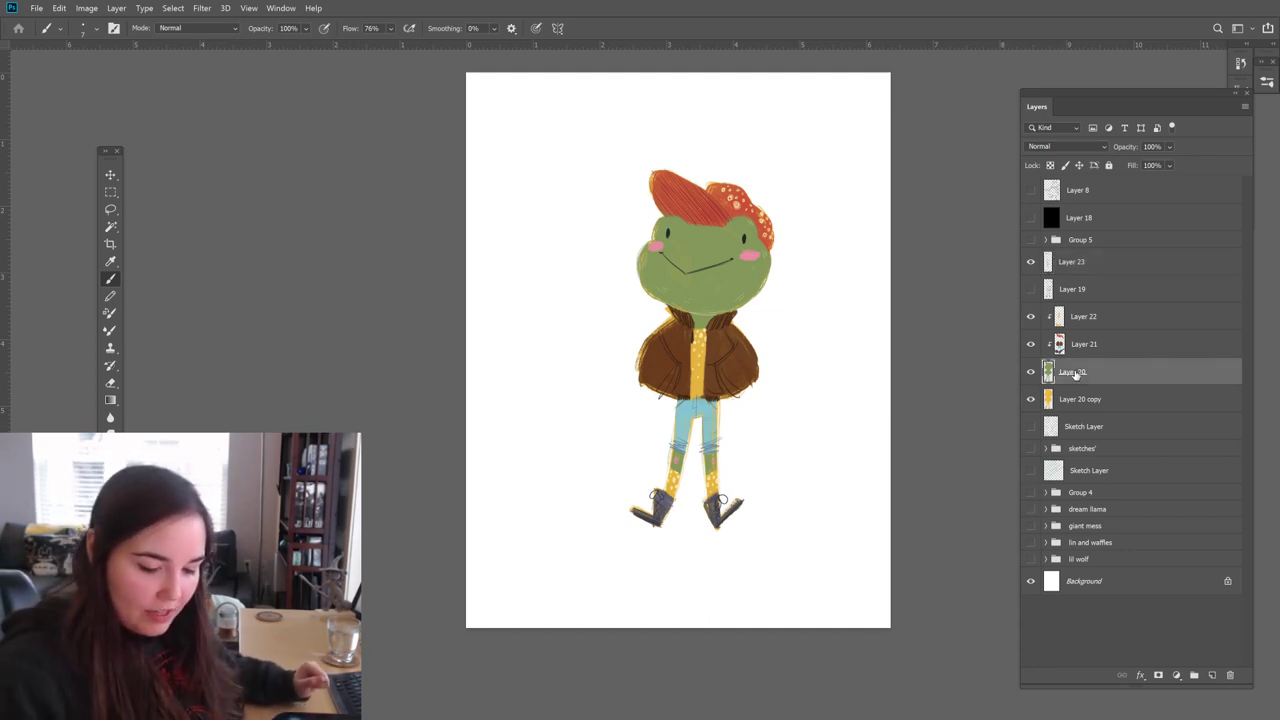
pyautogui.press('e')
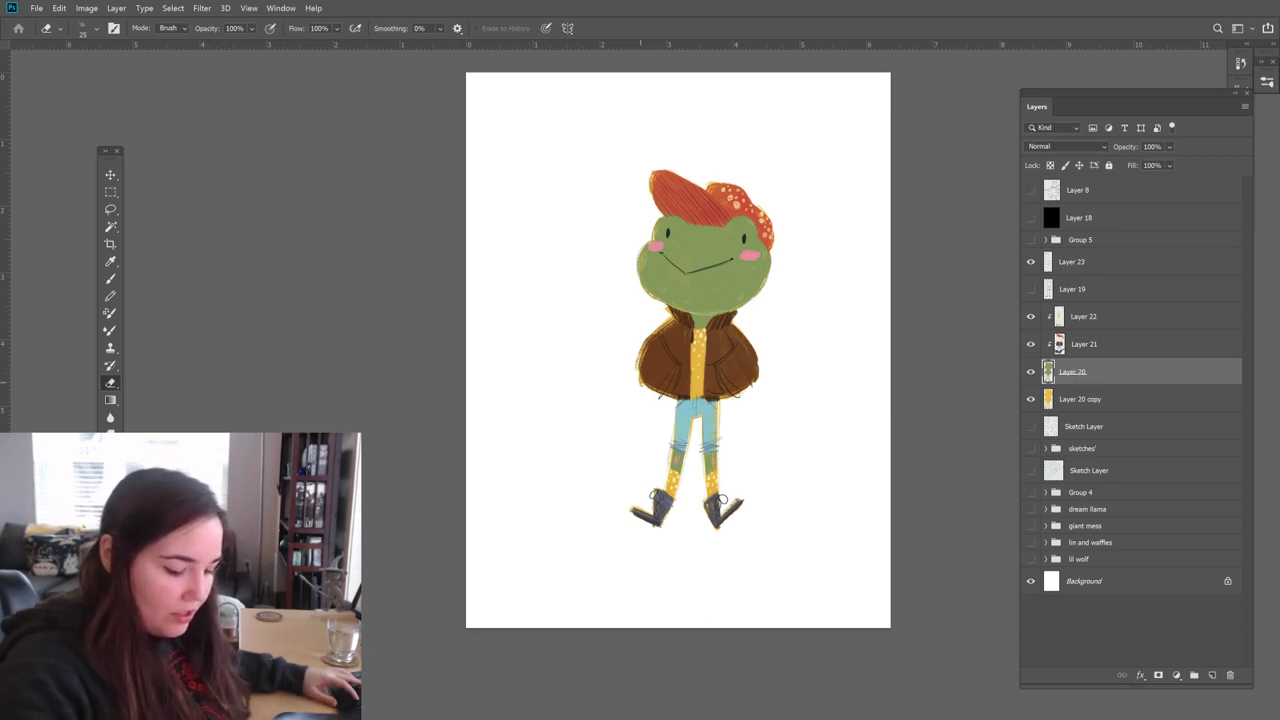
pyautogui.press('b')
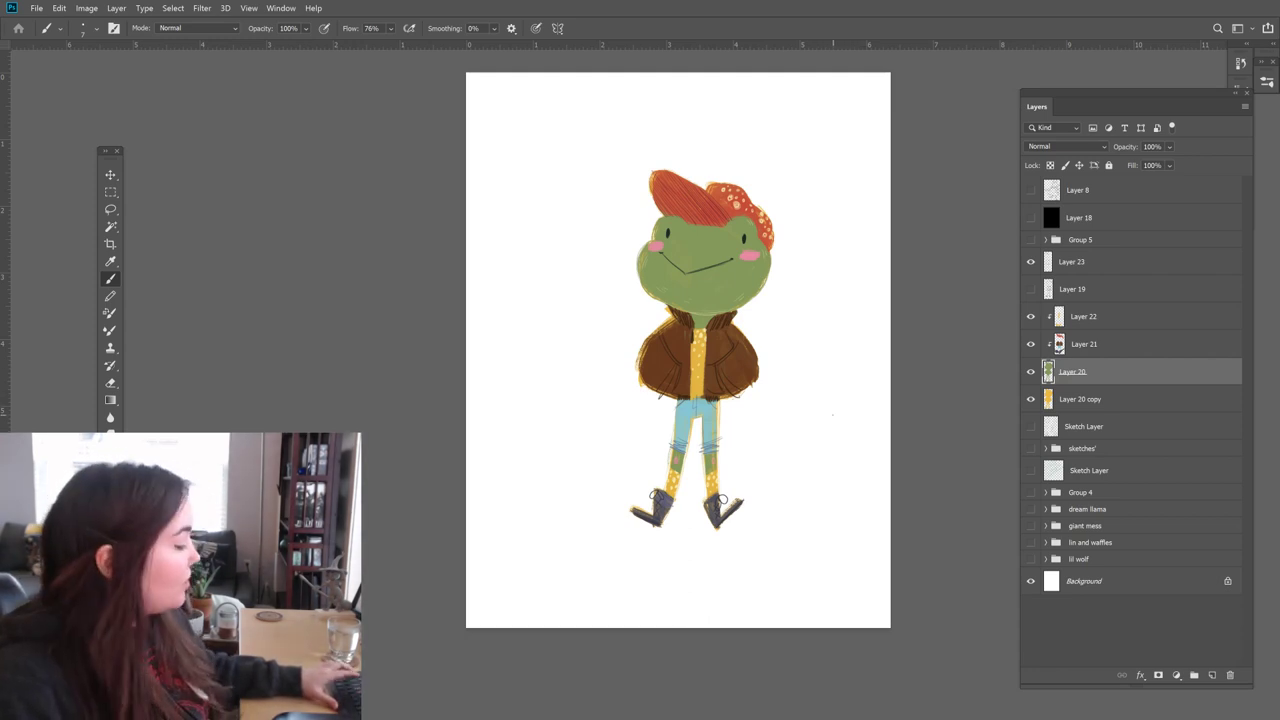
pyautogui.press('f')
# Step: Select Layer 23 through Layer 20 copy and group them with Ctrl+G into Group 6
pyautogui.press('f')
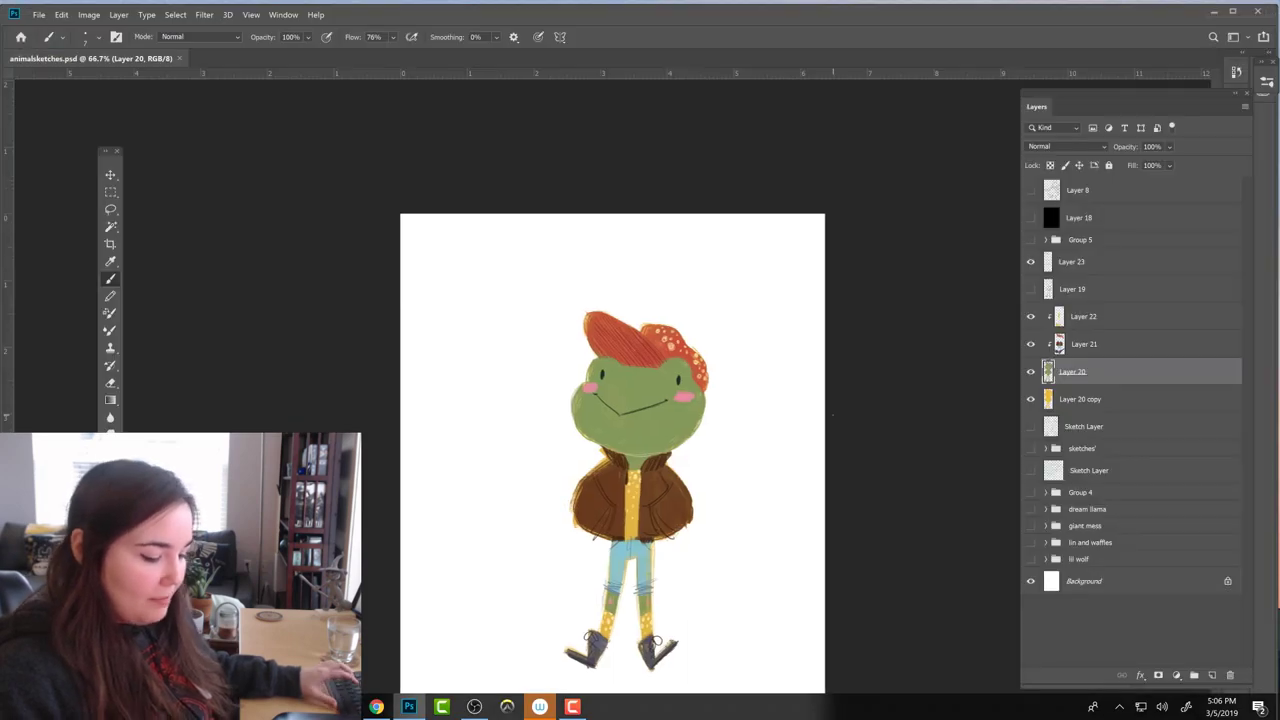
pyautogui.press('f')
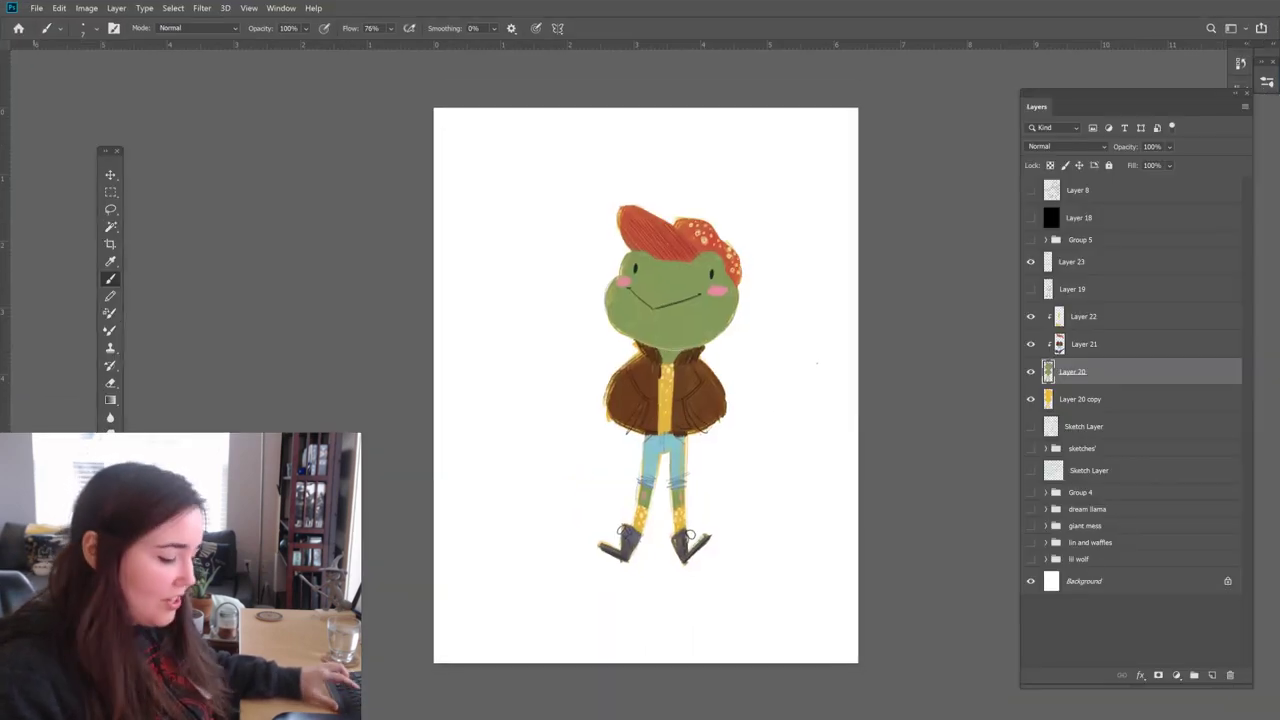
pyautogui.moveTo(831, 423); pyautogui.dragTo(911, 415)
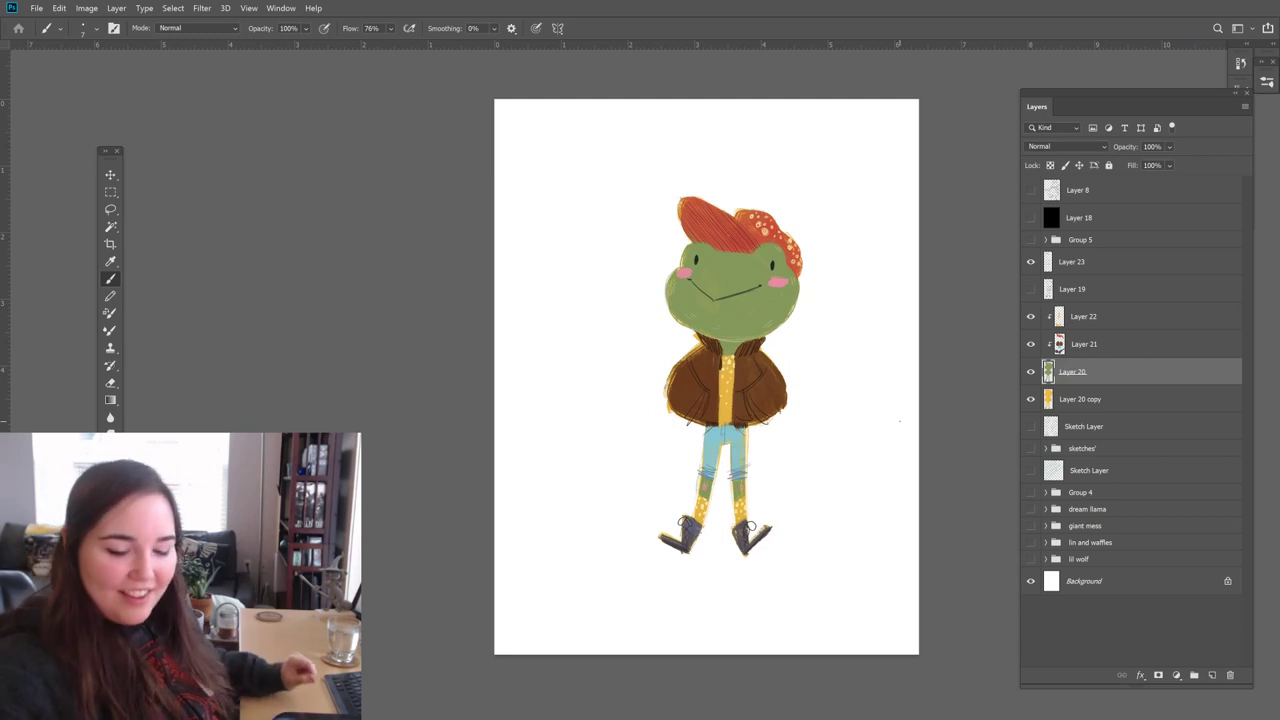
pyautogui.click(1072, 316)
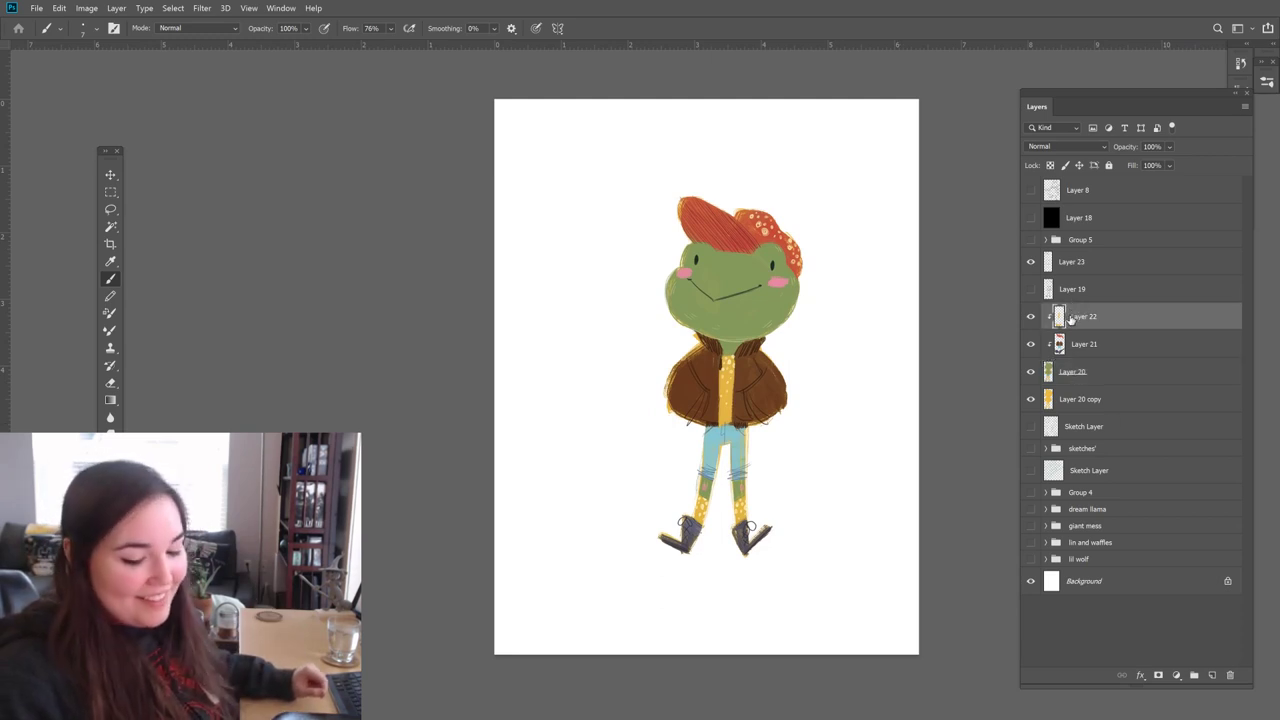
pyautogui.click(1064, 262)
pyautogui.keyDown('shift'); pyautogui.click(1097, 392); pyautogui.keyUp('shift')
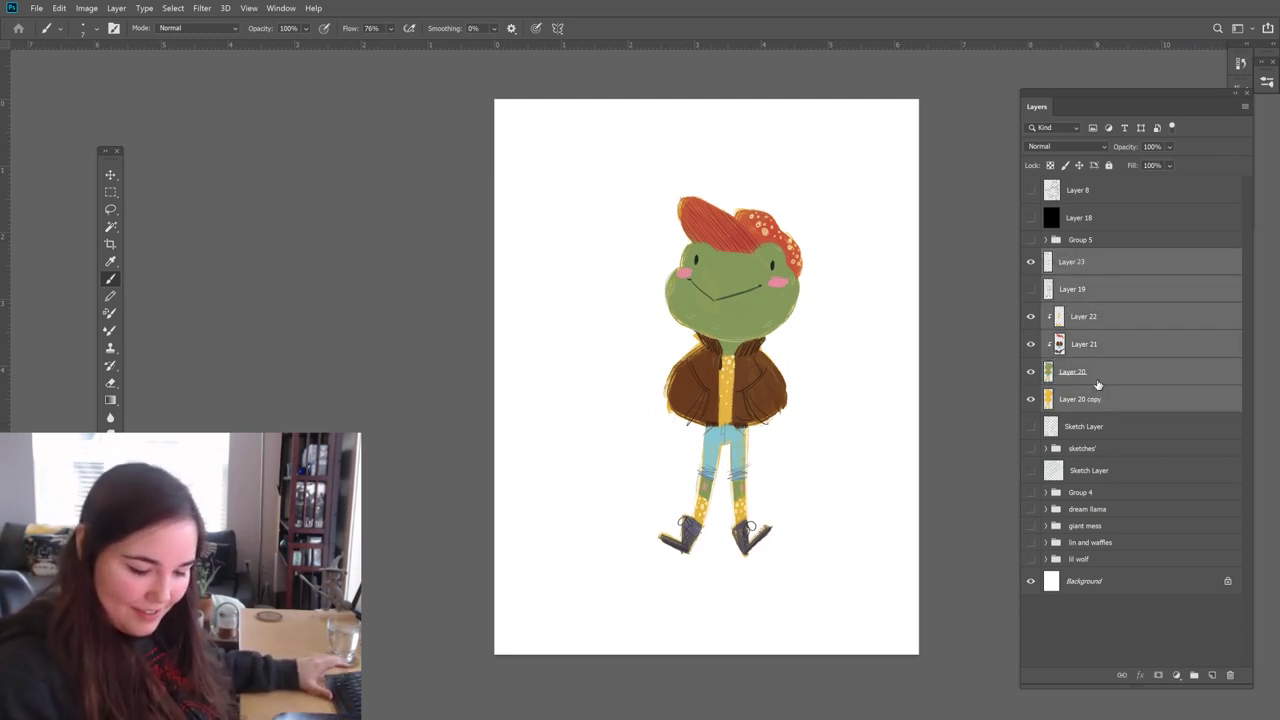
pyautogui.hotkey('ctrl', 'g')
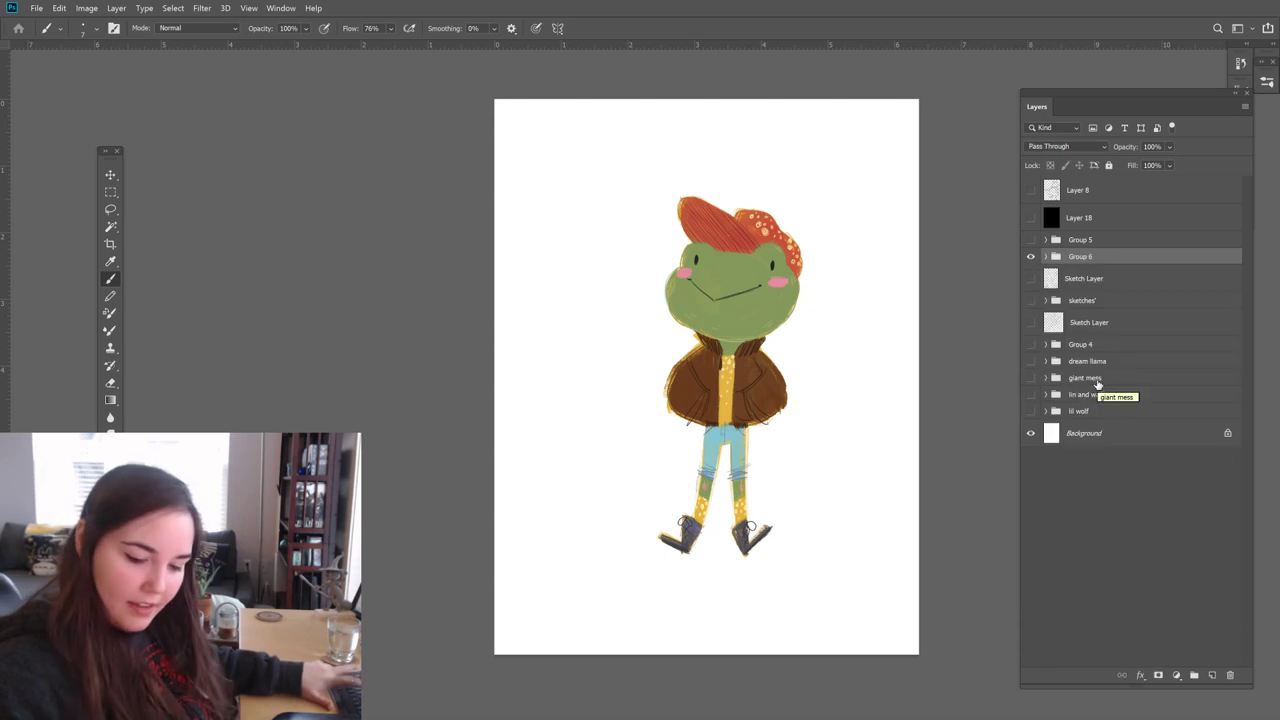
# Step: Hide Group 6, then copy the lassoed elephant sketch from Sketch Layer onto its own layer and hide the rest
pyautogui.click(1031, 257)
pyautogui.click(1031, 278)
pyautogui.click(1062, 278)
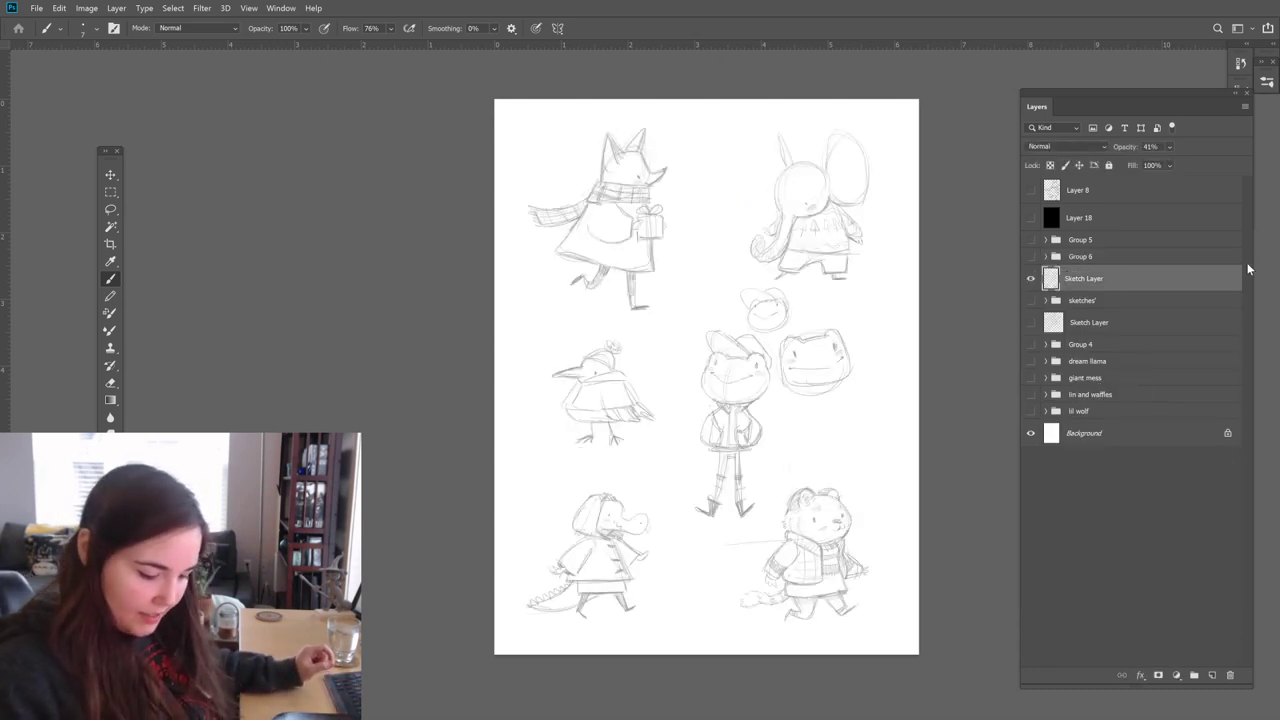
pyautogui.press('l')
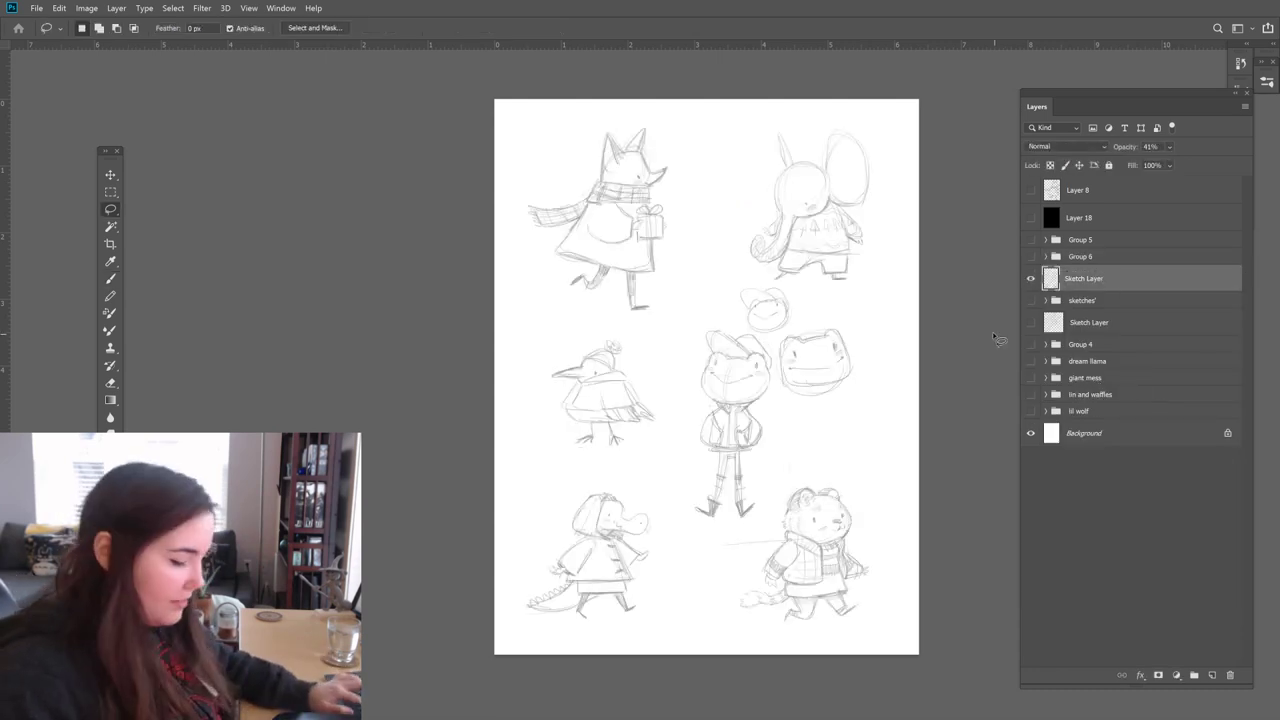
pyautogui.moveTo(830, 117)
pyautogui.mouseDown()
pyautogui.moveTo(748, 168)
pyautogui.moveTo(746, 270)
pyautogui.moveTo(823, 288)
pyautogui.moveTo(894, 182)
pyautogui.moveTo(884, 134)
pyautogui.mouseUp()
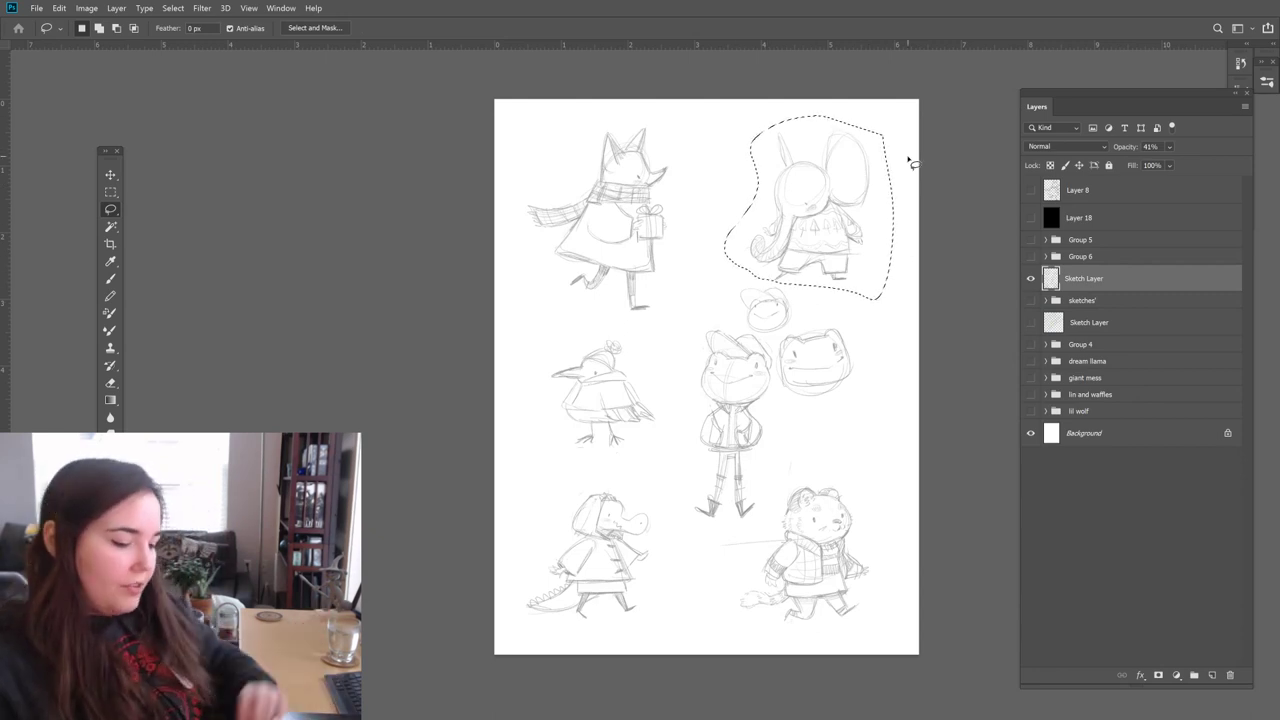
pyautogui.hotkey('ctrl', 'j')
pyautogui.click(1031, 305)
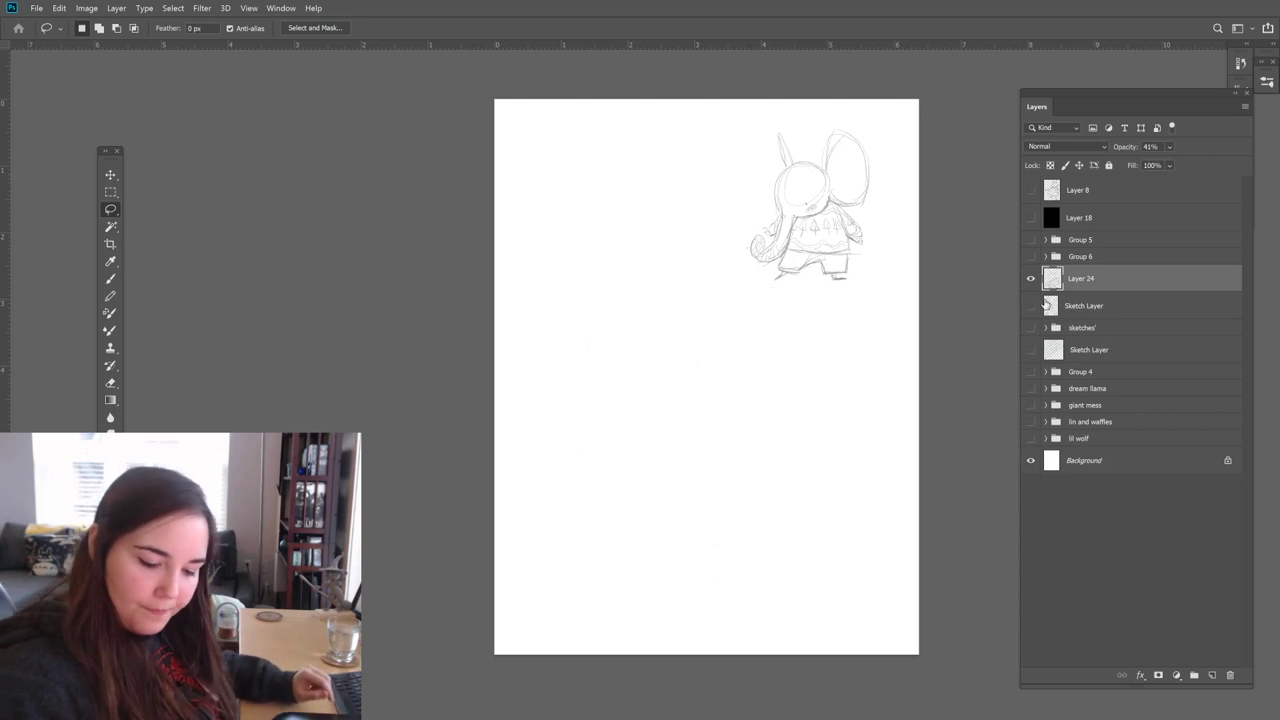
# Step: Scale the elephant sketch to about 243% and centre it on the page
pyautogui.hotkey('ctrl', 't')
pyautogui.moveTo(742, 280); pyautogui.dragTo(580, 537)
pyautogui.moveTo(671, 420); pyautogui.dragTo(785, 374)
pyautogui.moveTo(852, 203); pyautogui.dragTo(870, 181)
pyautogui.moveTo(814, 330); pyautogui.dragTo(796, 344)
pyautogui.press('Return')
pyautogui.press('l')
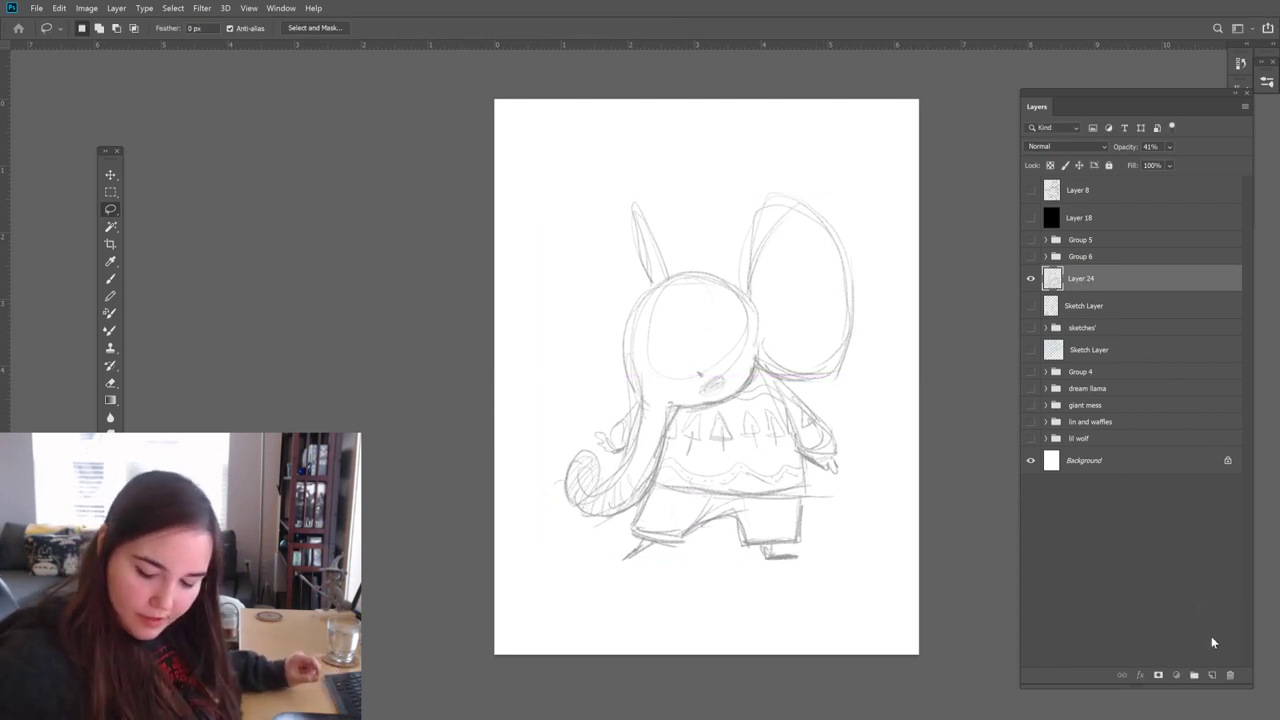
# Step: Add a new layer above the elephant sketch and choose the Brush Bomb textured brush preset
pyautogui.click(1212, 675)
pyautogui.click(1267, 84)
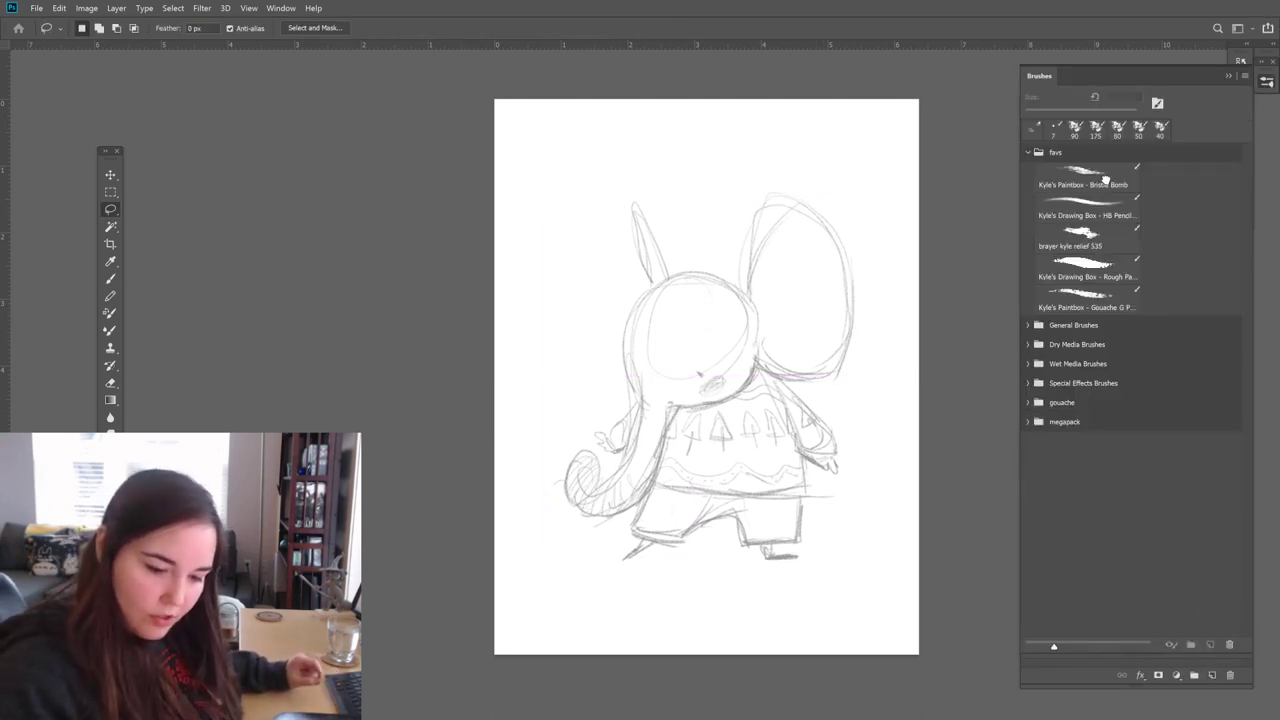
pyautogui.click(1103, 180)
pyautogui.click(1267, 84)
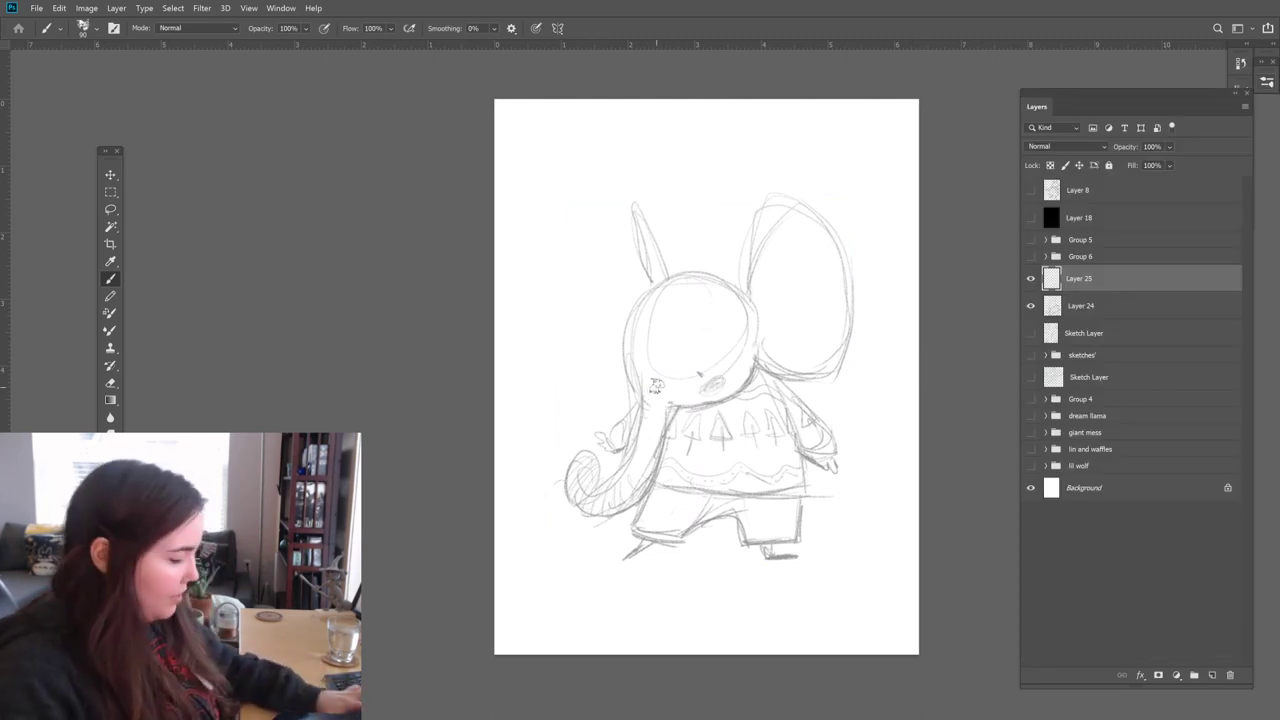
# Step: Set the foreground colour to a muted lavender-purple, about 787d9a
pyautogui.click(107, 580)
pyautogui.moveTo(921, 455); pyautogui.dragTo(899, 449)
pyautogui.moveTo(1058, 436); pyautogui.dragTo(1060, 437)
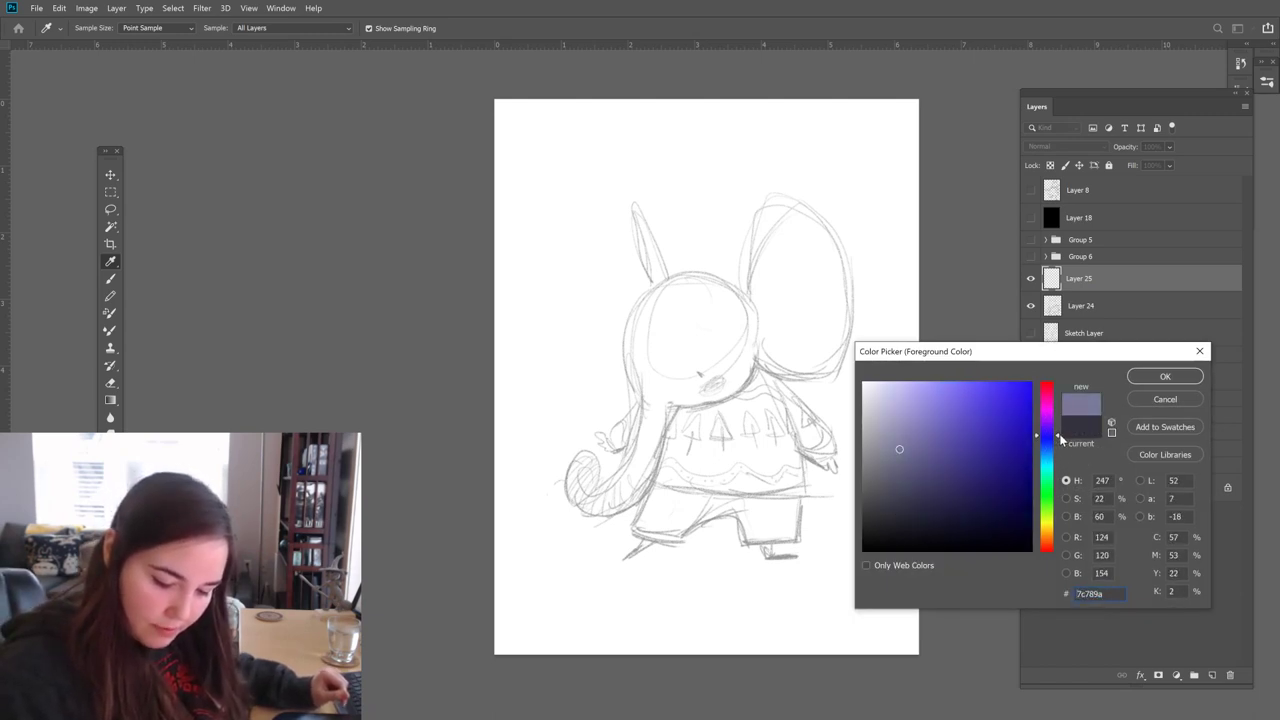
pyautogui.moveTo(899, 455); pyautogui.dragTo(895, 451)
pyautogui.click(1162, 376)
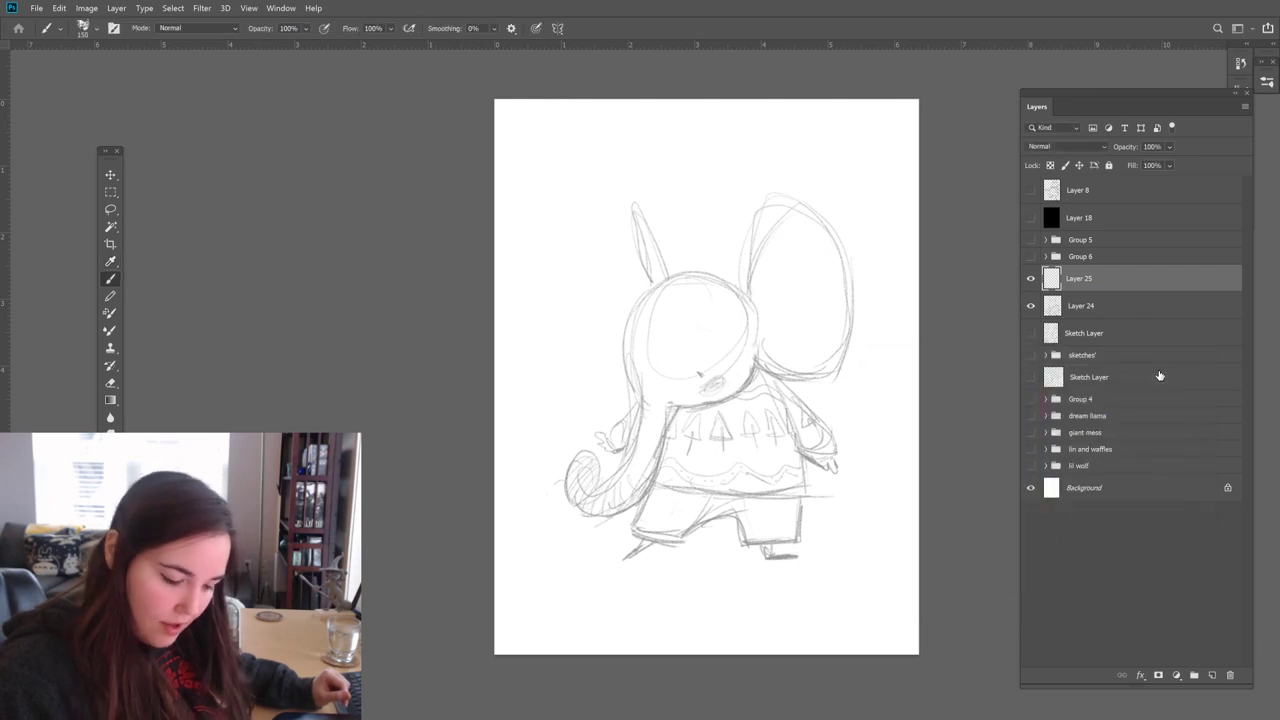
# Step: Paint the elephant's head, trunk and left ear solid purple with a larger brush
pyautogui.moveTo(688, 295); pyautogui.dragTo(655, 390)
pyautogui.press(']')
pyautogui.press(']')
pyautogui.press(']')
pyautogui.press(']')
pyautogui.press(']')
pyautogui.moveTo(690, 275)
pyautogui.mouseDown()
pyautogui.moveTo(692, 360)
pyautogui.moveTo(637, 285)
pyautogui.moveTo(647, 425)
pyautogui.moveTo(617, 435)
pyautogui.moveTo(625, 495)
pyautogui.mouseUp()
pyautogui.moveTo(690, 320)
pyautogui.mouseDown()
pyautogui.moveTo(715, 370)
pyautogui.moveTo(705, 330)
pyautogui.moveTo(740, 360)
pyautogui.moveTo(785, 235)
pyautogui.moveTo(830, 330)
pyautogui.moveTo(775, 210)
pyautogui.moveTo(815, 360)
pyautogui.moveTo(795, 270)
pyautogui.moveTo(810, 215)
pyautogui.mouseUp()
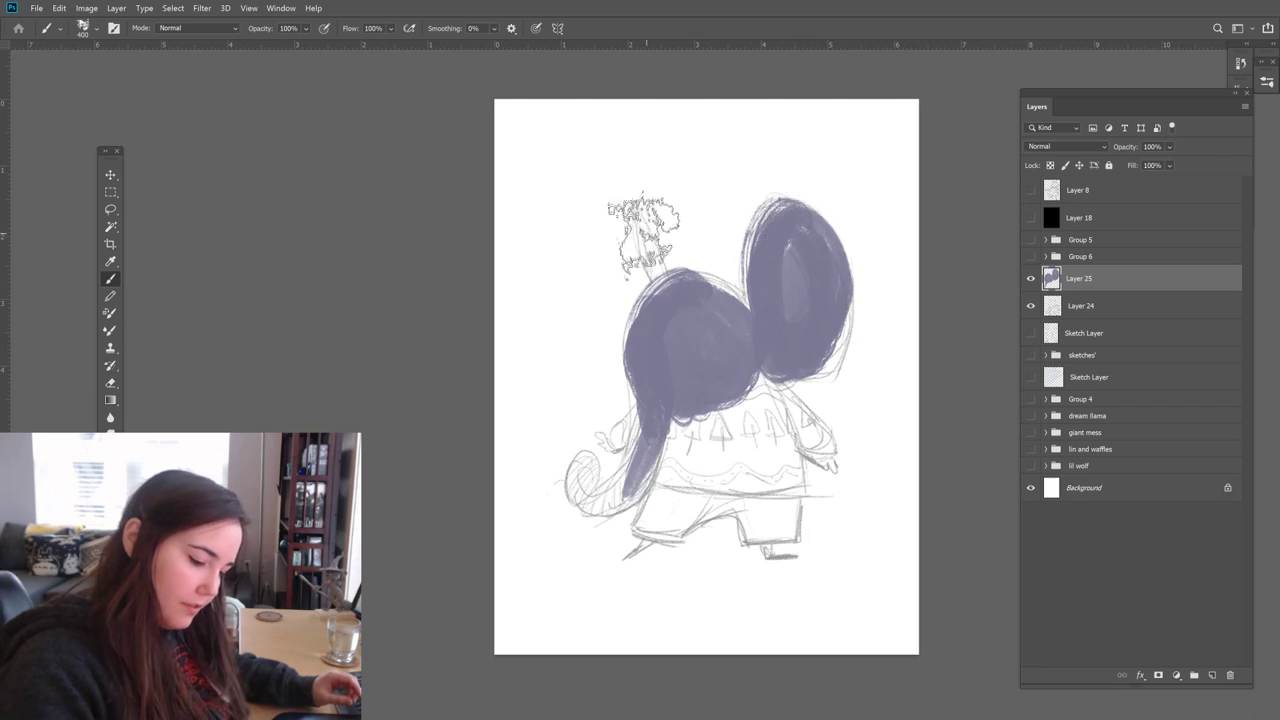
pyautogui.moveTo(643, 232); pyautogui.dragTo(655, 265)
pyautogui.moveTo(710, 315)
pyautogui.mouseDown()
pyautogui.moveTo(728, 390)
pyautogui.moveTo(668, 495)
pyautogui.moveTo(805, 482)
pyautogui.mouseUp()
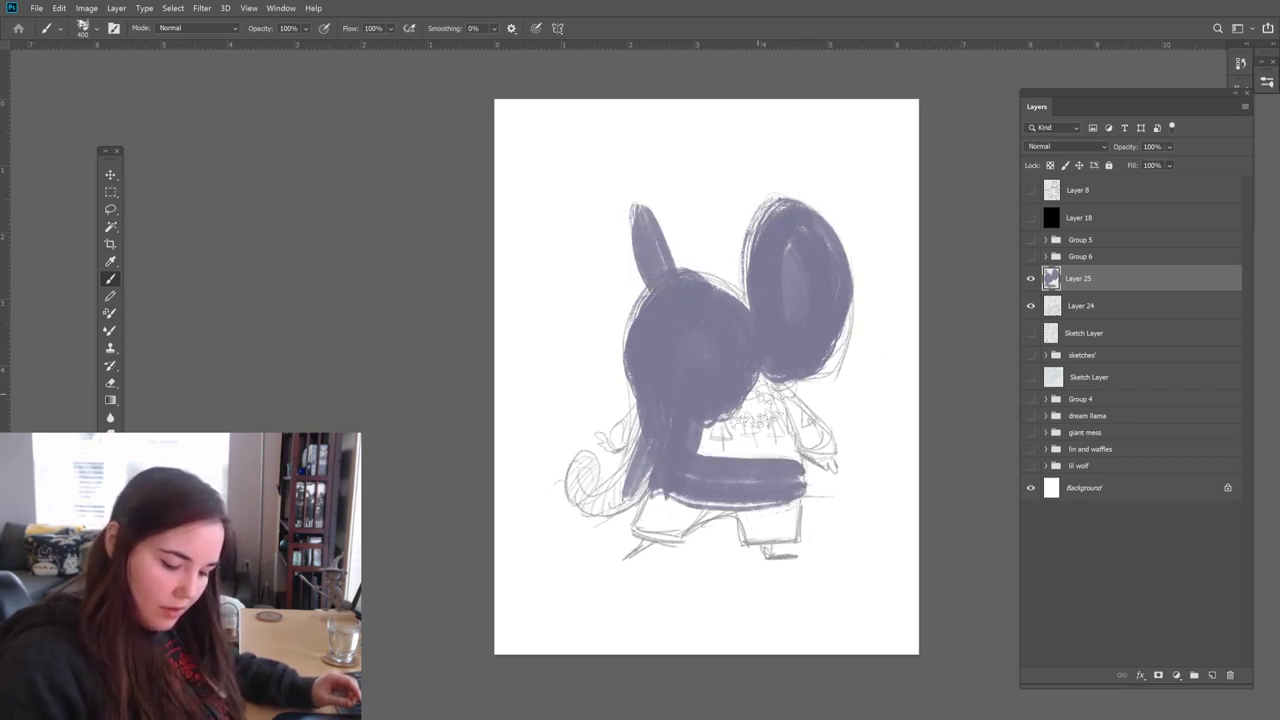
# Step: Fill the body, curled tail, legs and feet purple, then duplicate the silhouette layer
pyautogui.moveTo(790, 400)
pyautogui.mouseDown()
pyautogui.moveTo(740, 500)
pyautogui.moveTo(760, 380)
pyautogui.moveTo(690, 505)
pyautogui.mouseUp()
pyautogui.press('[')
pyautogui.press('[')
pyautogui.press('[')
pyautogui.press('[')
pyautogui.press('[')
pyautogui.press('[')
pyautogui.press('[')
pyautogui.press('[')
pyautogui.press('[')
pyautogui.press('[')
pyautogui.press('[')
pyautogui.moveTo(790, 392)
pyautogui.mouseDown()
pyautogui.moveTo(830, 452)
pyautogui.moveTo(820, 462)
pyautogui.moveTo(838, 470)
pyautogui.mouseUp()
pyautogui.moveTo(630, 410)
pyautogui.mouseDown()
pyautogui.moveTo(594, 431)
pyautogui.moveTo(632, 422)
pyautogui.moveTo(685, 465)
pyautogui.moveTo(580, 475)
pyautogui.moveTo(578, 457)
pyautogui.moveTo(645, 500)
pyautogui.mouseUp()
pyautogui.moveTo(600, 460)
pyautogui.mouseDown()
pyautogui.moveTo(578, 480)
pyautogui.moveTo(615, 518)
pyautogui.moveTo(650, 492)
pyautogui.moveTo(655, 442)
pyautogui.mouseUp()
pyautogui.moveTo(655, 495)
pyautogui.mouseDown()
pyautogui.moveTo(635, 534)
pyautogui.moveTo(670, 538)
pyautogui.moveTo(657, 504)
pyautogui.moveTo(676, 458)
pyautogui.moveTo(684, 528)
pyautogui.moveTo(816, 495)
pyautogui.moveTo(758, 514)
pyautogui.moveTo(732, 505)
pyautogui.moveTo(744, 544)
pyautogui.moveTo(794, 528)
pyautogui.moveTo(788, 538)
pyautogui.moveTo(752, 513)
pyautogui.moveTo(795, 555)
pyautogui.mouseUp()
pyautogui.moveTo(652, 546)
pyautogui.mouseDown()
pyautogui.moveTo(774, 551)
pyautogui.moveTo(625, 559)
pyautogui.mouseUp()
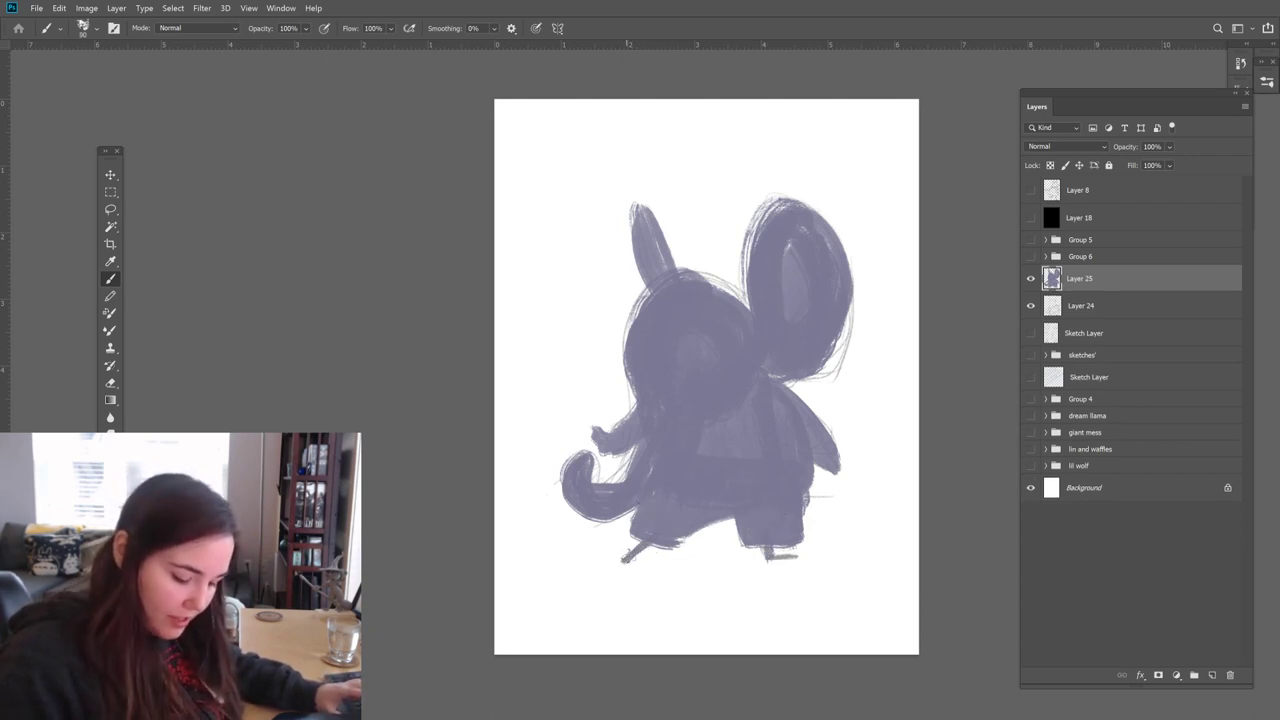
pyautogui.moveTo(764, 561); pyautogui.dragTo(806, 556)
pyautogui.moveTo(632, 553); pyautogui.dragTo(606, 571)
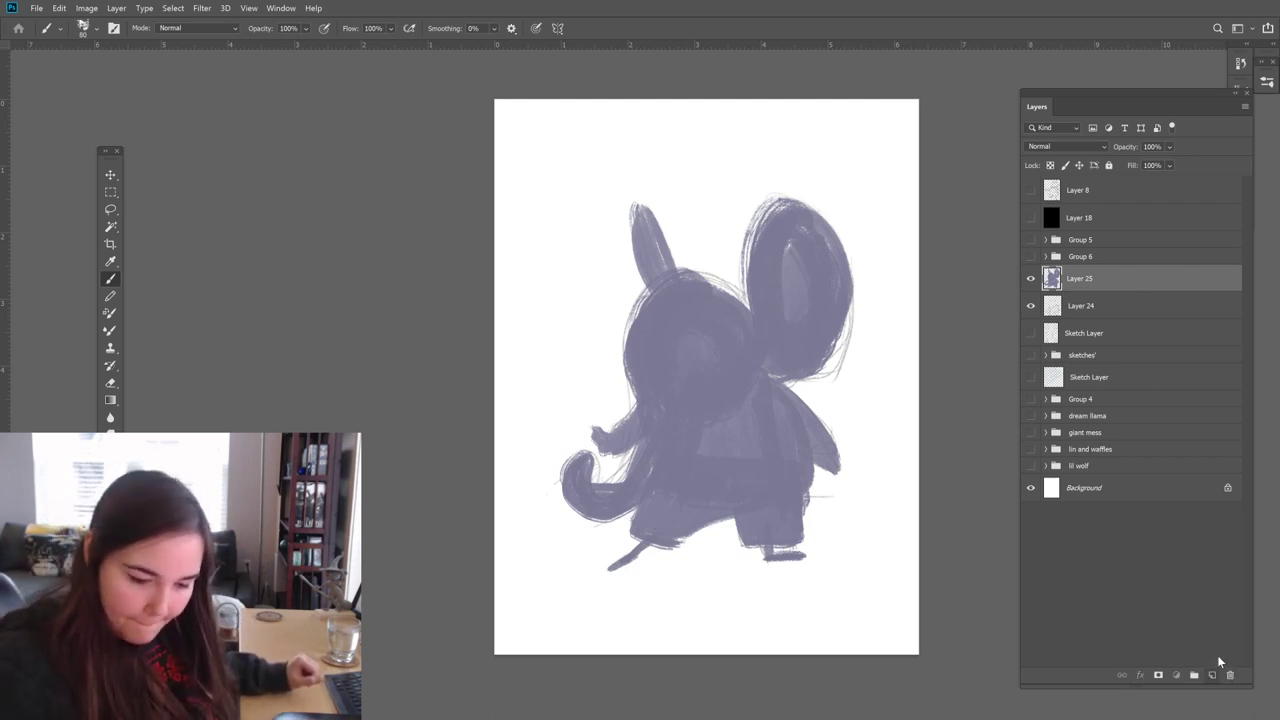
pyautogui.hotkey('ctrl', 'j')
# Step: Duplicate Layer 25 again, merge the extra copy back into Layer 25, and unlock its transparency
pyautogui.click(1125, 308)
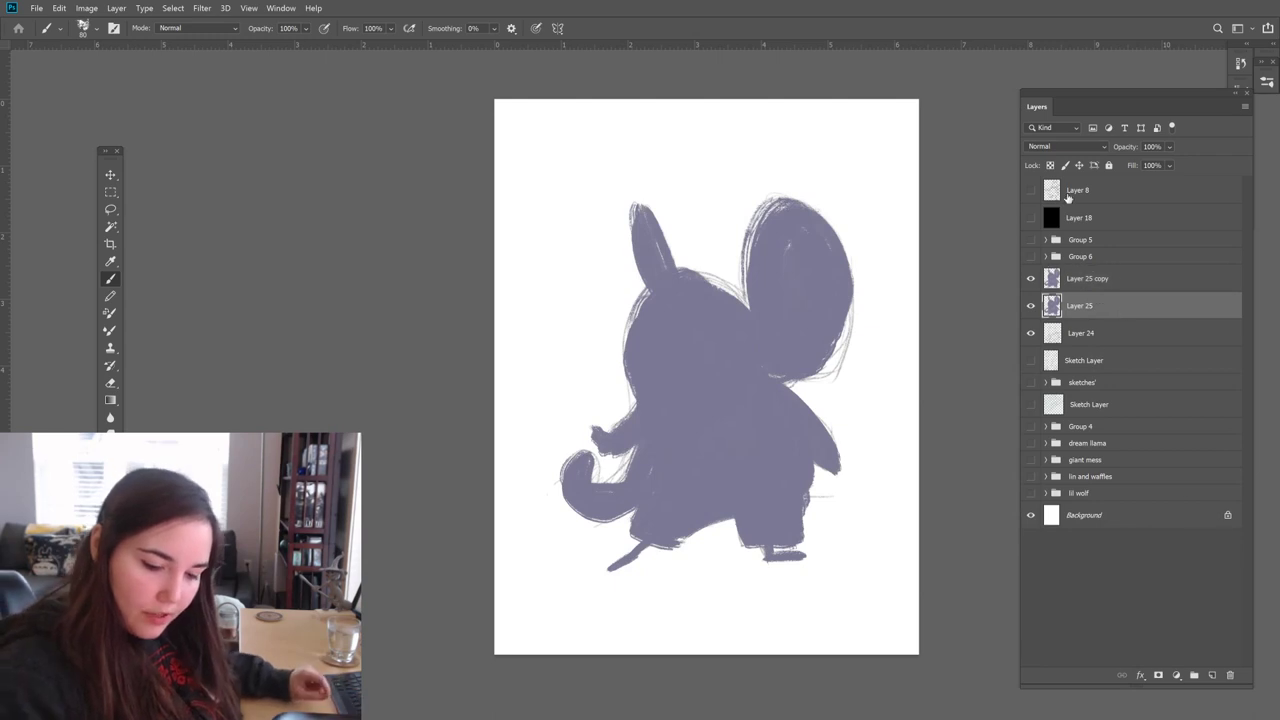
pyautogui.click(1050, 165)
pyautogui.click(1031, 240)
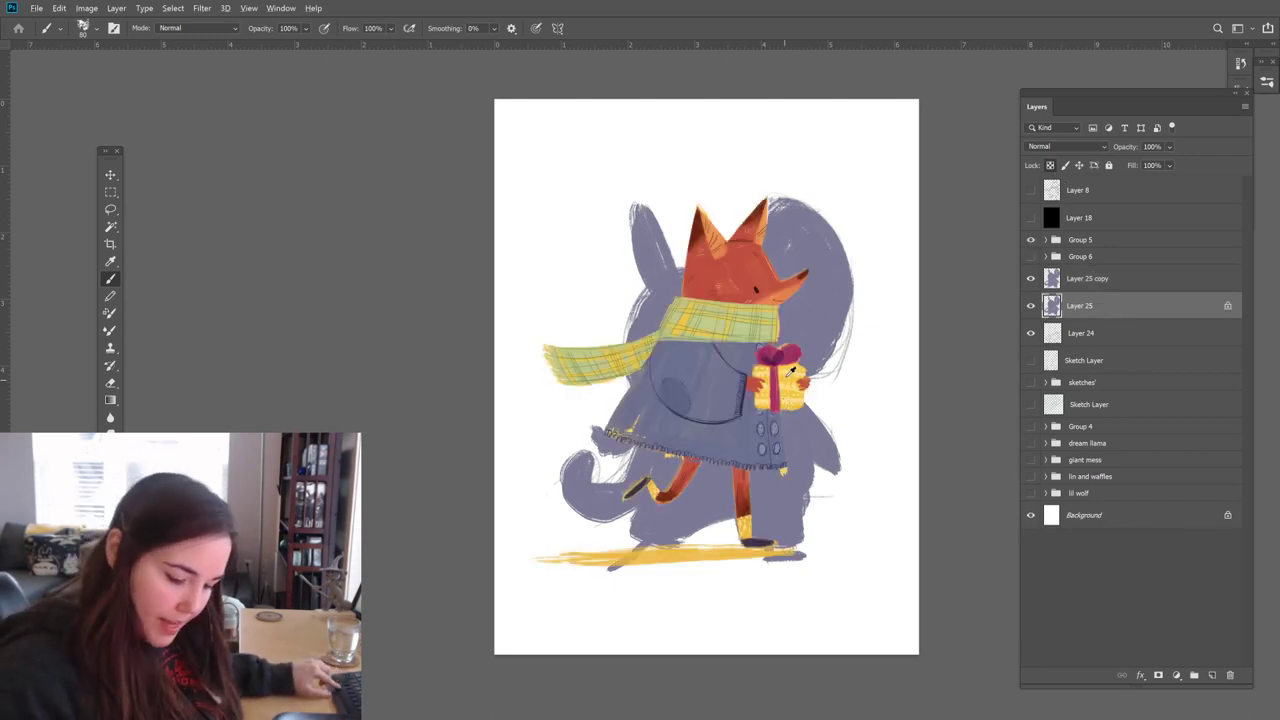
pyautogui.click(1031, 240)
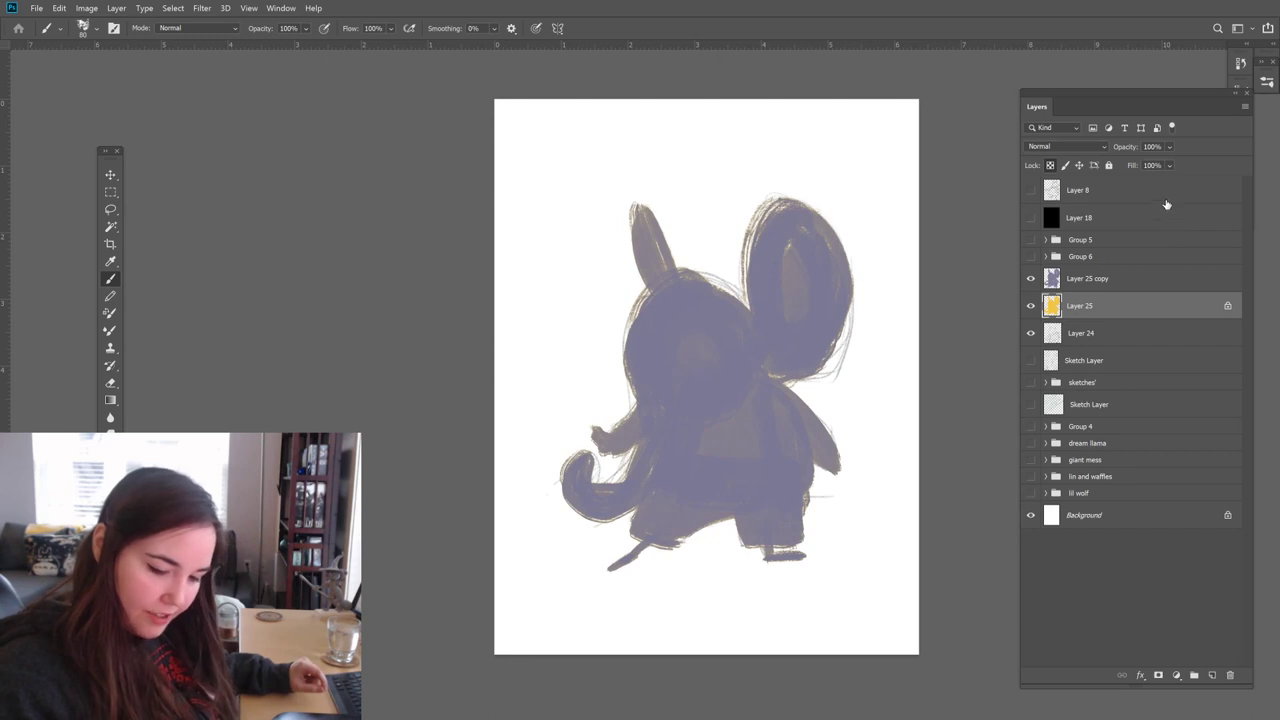
pyautogui.hotkey('ctrl', 'j')
pyautogui.hotkey('ctrl', 'j')
pyautogui.hotkey('ctrl', 'j')
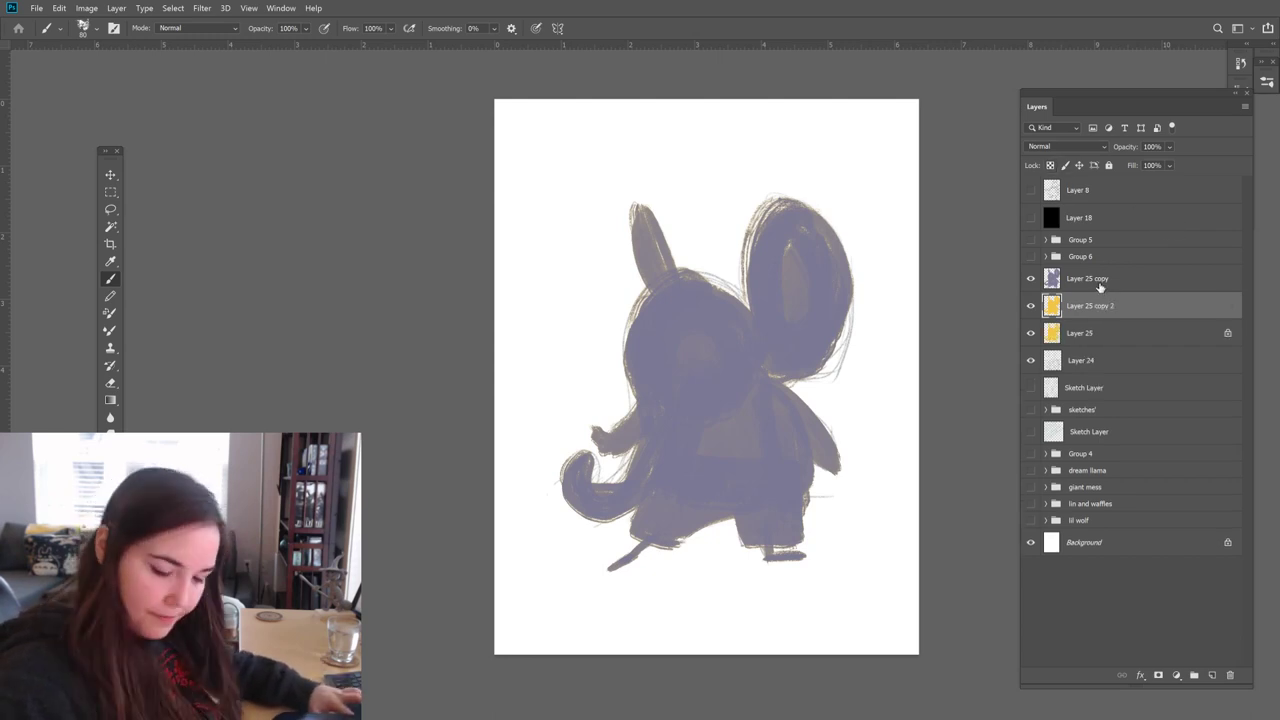
pyautogui.hotkey('ctrl', 'e')
pyautogui.hotkey('ctrl', 'e')
pyautogui.hotkey('ctrl', 'e')
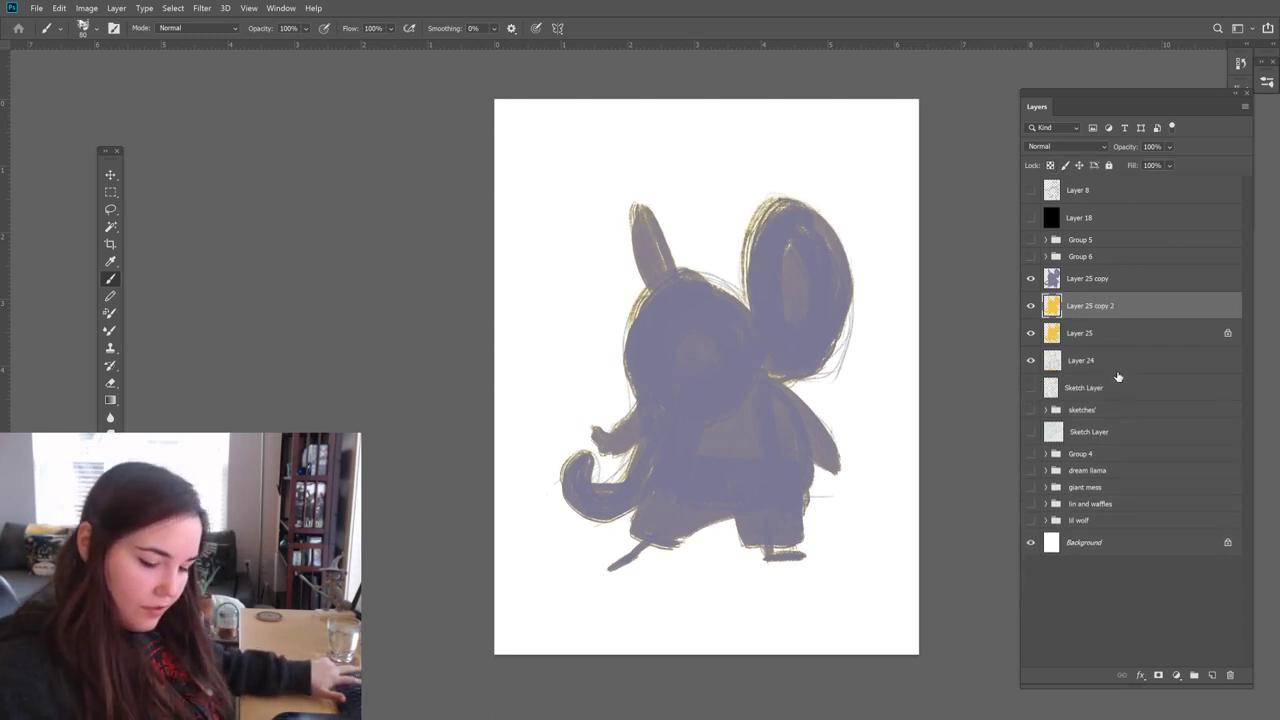
pyautogui.click(1051, 165)
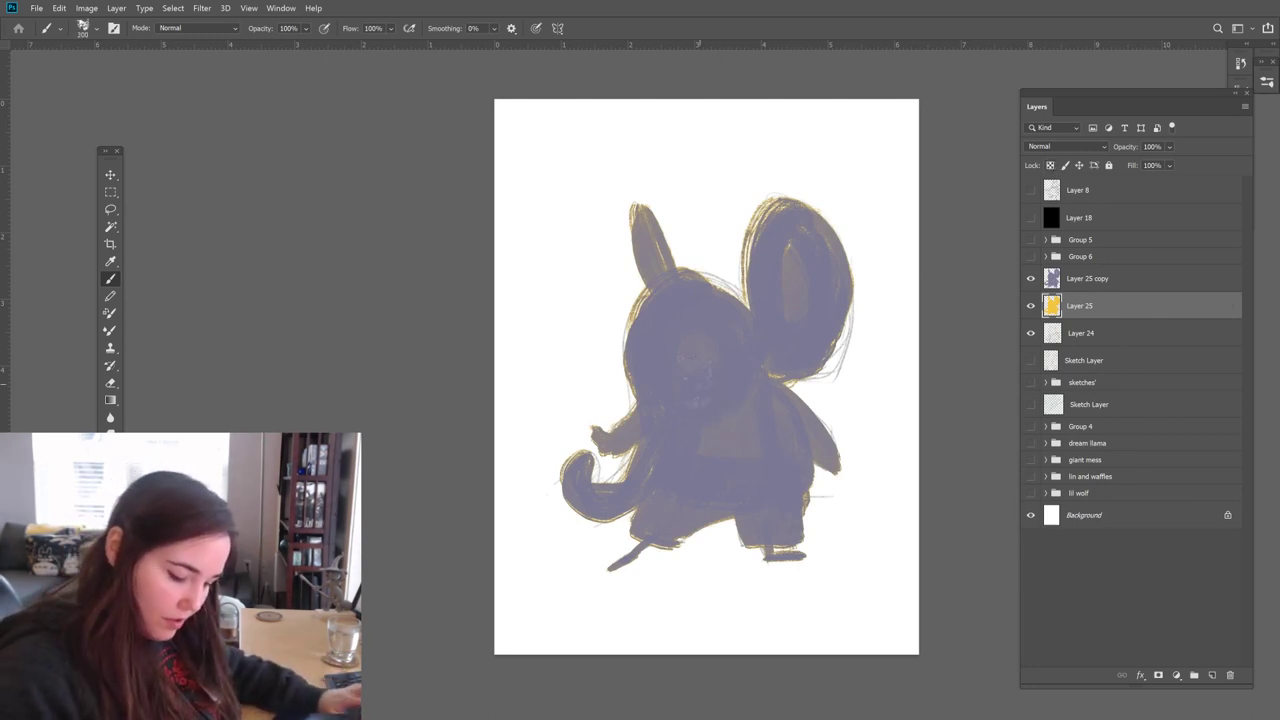
# Step: Paint yellow along the ear's edge, the top of the head, near the arm and the body's bottom
pyautogui.moveTo(835, 372)
pyautogui.mouseDown()
pyautogui.moveTo(856, 300)
pyautogui.moveTo(848, 240)
pyautogui.mouseUp()
pyautogui.moveTo(695, 272); pyautogui.dragTo(745, 305)
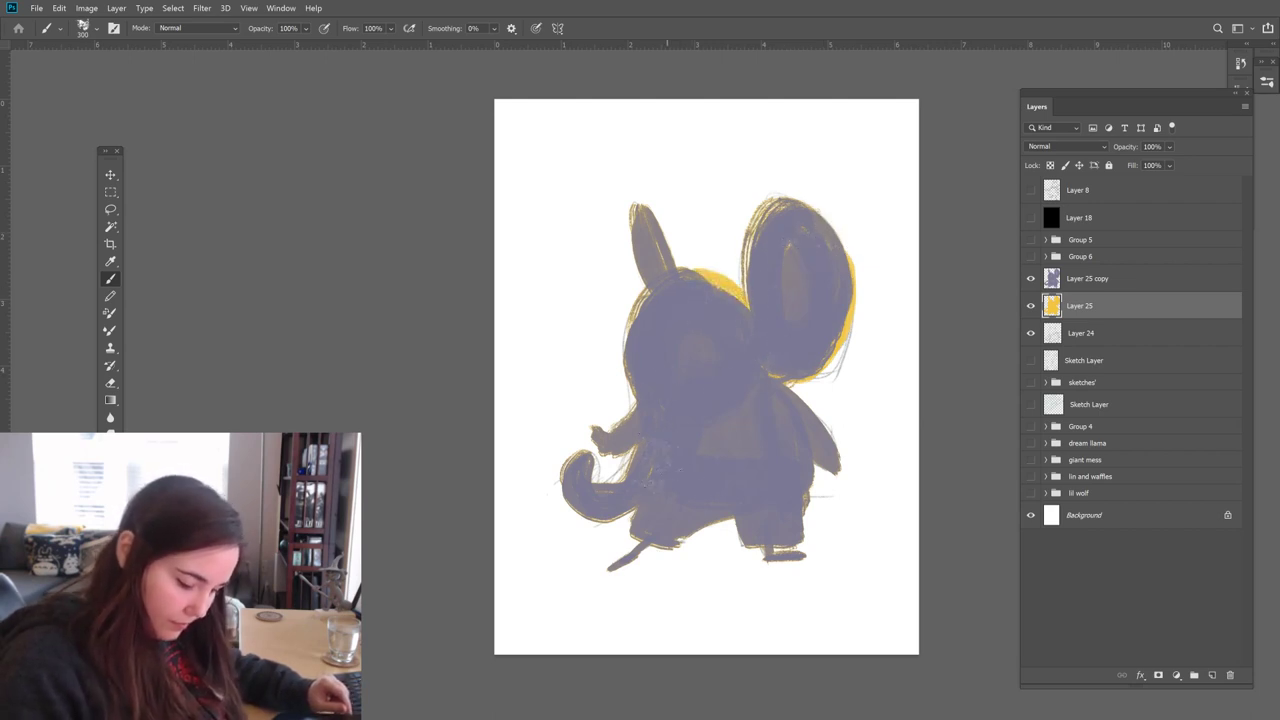
pyautogui.moveTo(597, 480); pyautogui.dragTo(622, 457)
pyautogui.moveTo(665, 546)
pyautogui.mouseDown()
pyautogui.moveTo(812, 505)
pyautogui.moveTo(816, 478)
pyautogui.mouseUp()
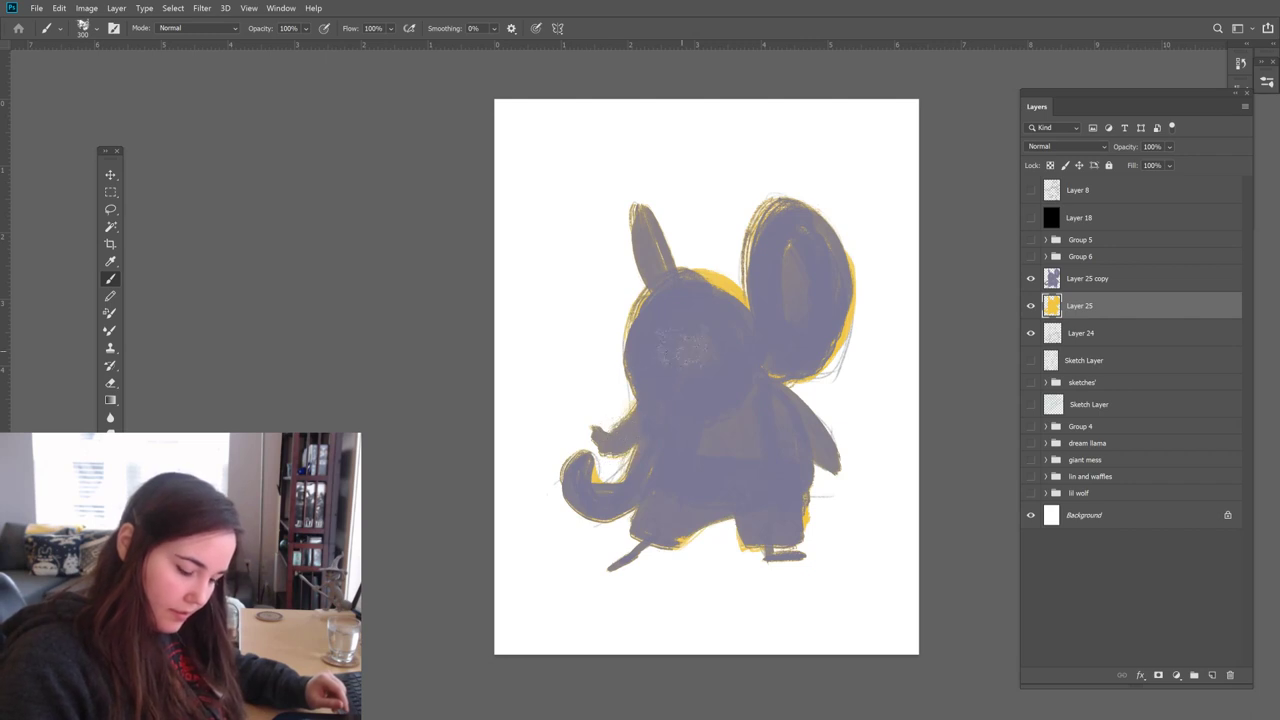
# Step: Cover head sketch marks with lavender on Layer 25 copy and add a new empty layer
pyautogui.click(1092, 276)
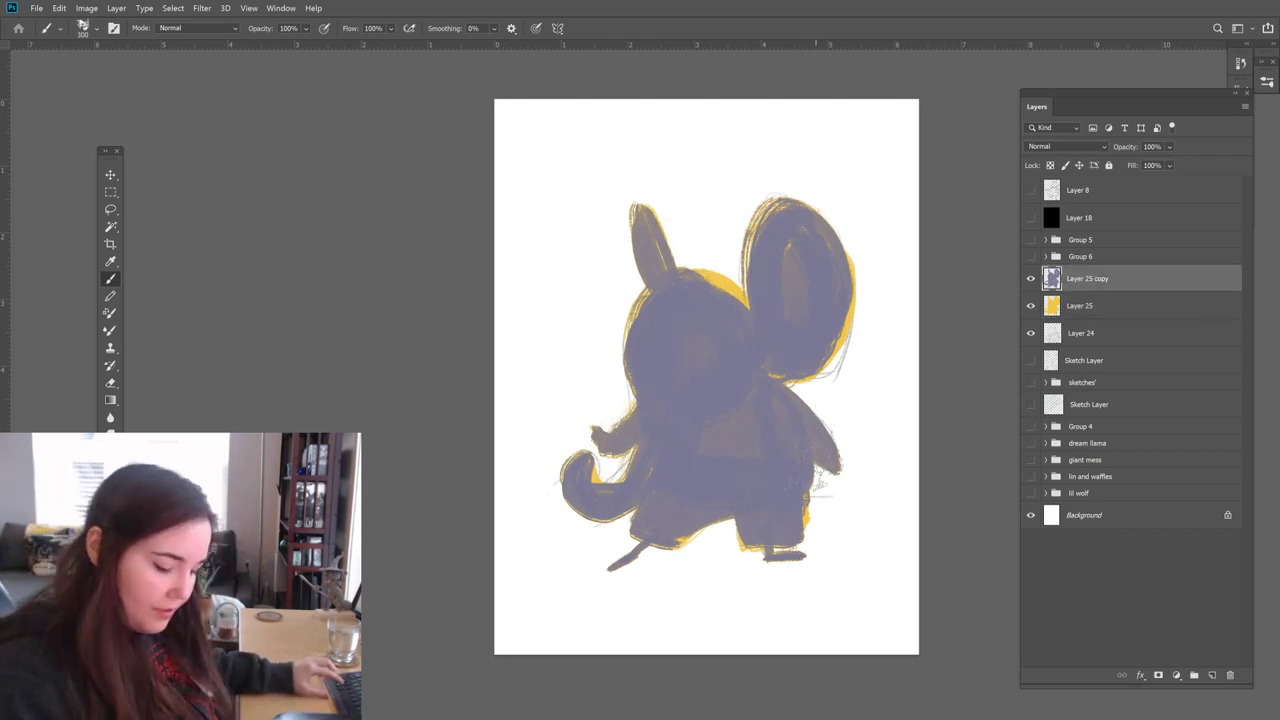
pyautogui.moveTo(703, 305)
pyautogui.mouseDown()
pyautogui.moveTo(740, 325)
pyautogui.moveTo(718, 262)
pyautogui.moveTo(725, 300)
pyautogui.mouseUp()
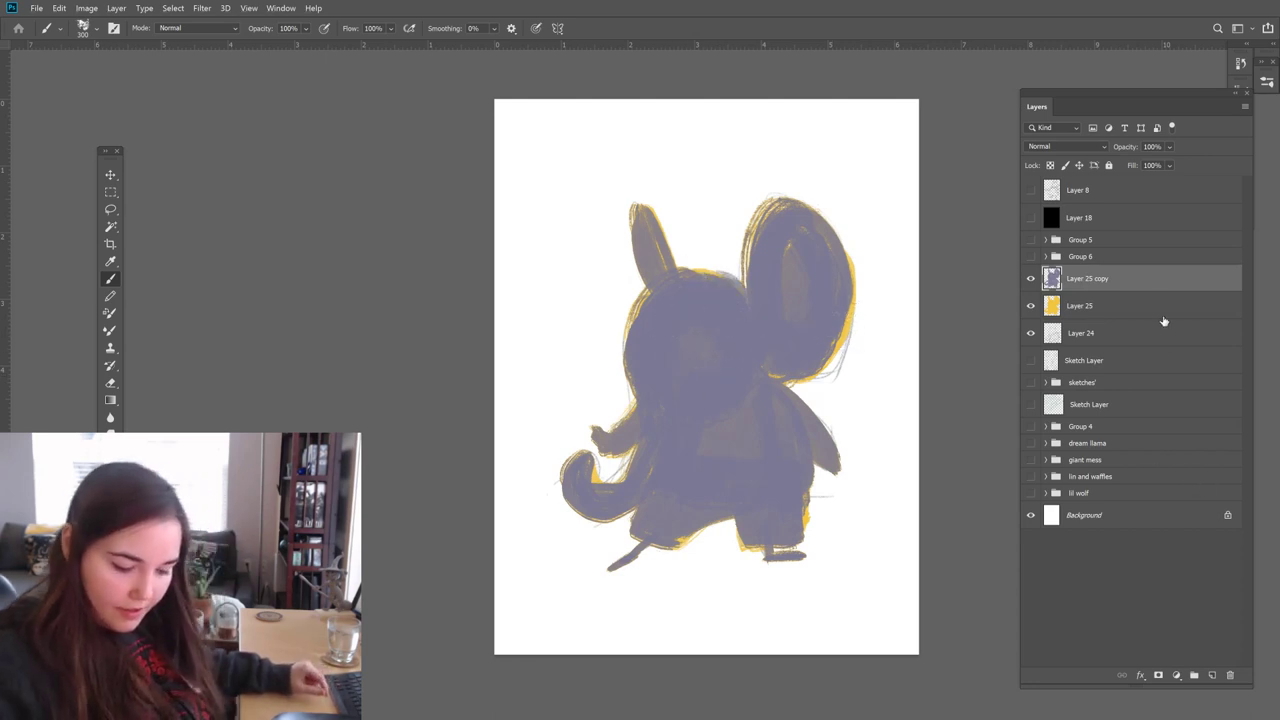
pyautogui.click(1211, 676)
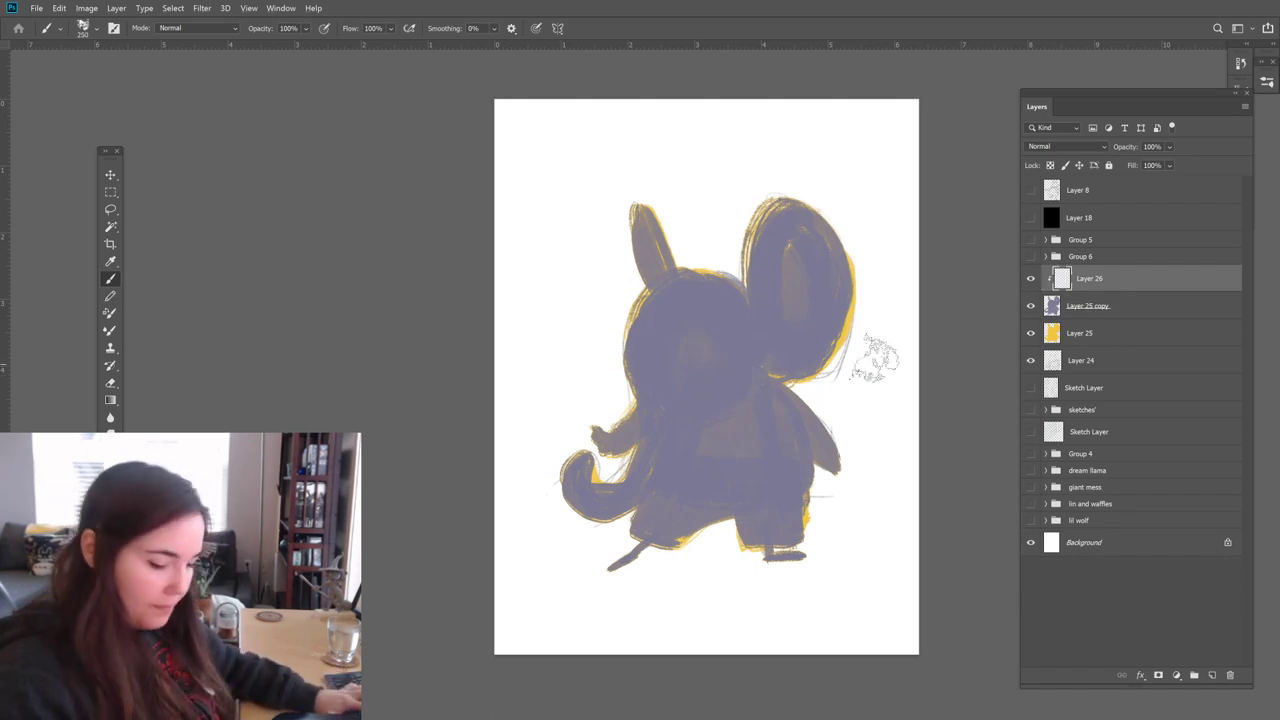
# Step: Reorder Layer 26, fade the Layer 24 sketch to 29%, and pick dark wine red 6f3653
pyautogui.moveTo(1088, 282); pyautogui.dragTo(1086, 266)
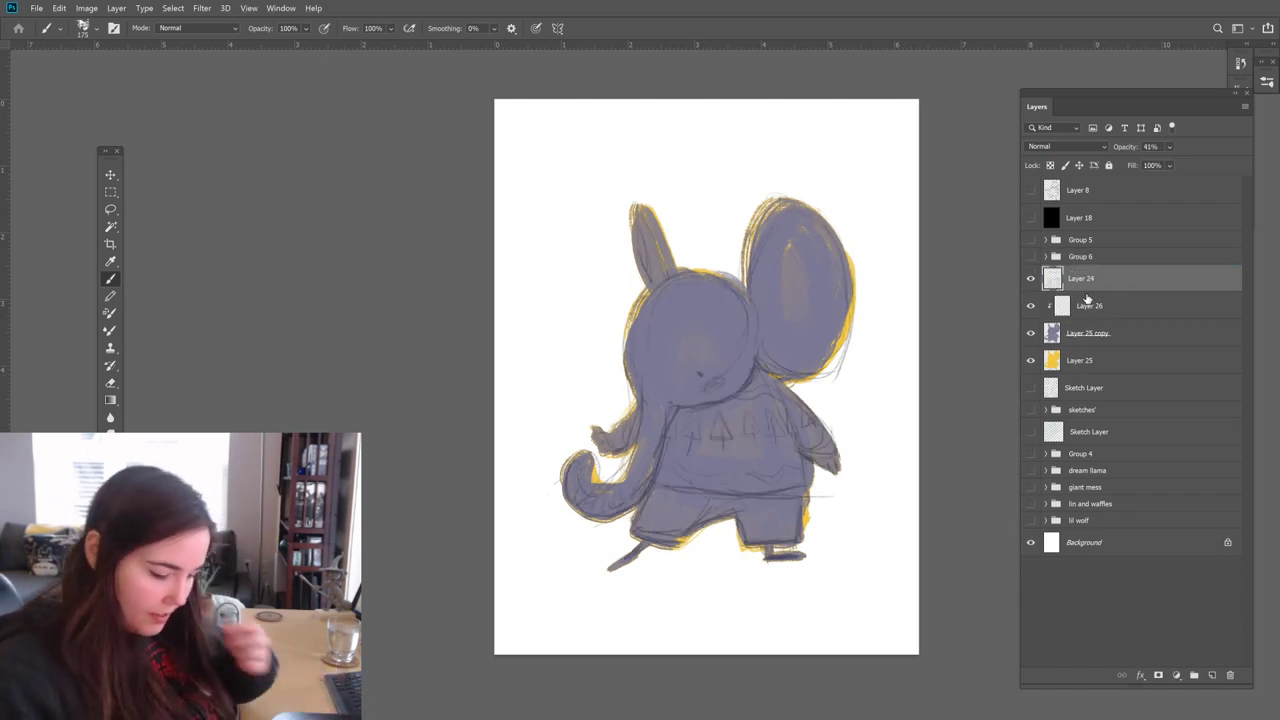
pyautogui.moveTo(1140, 147); pyautogui.dragTo(1128, 147)
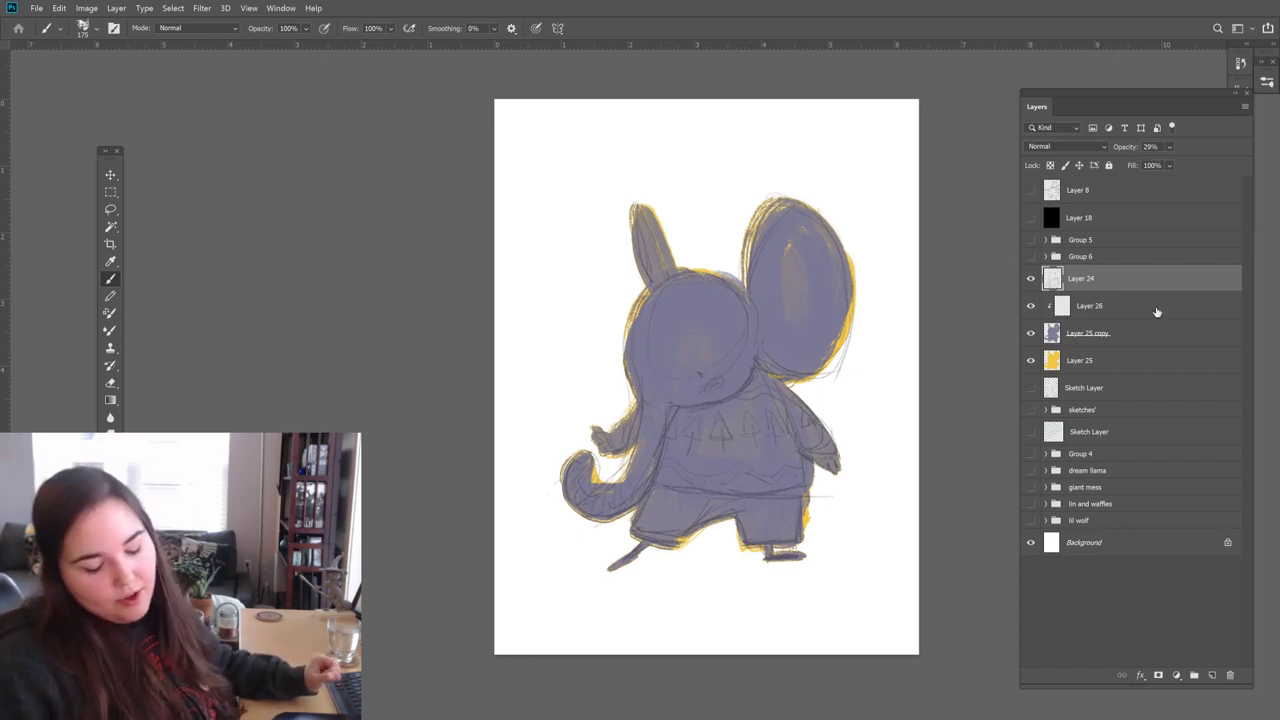
pyautogui.click(1083, 302)
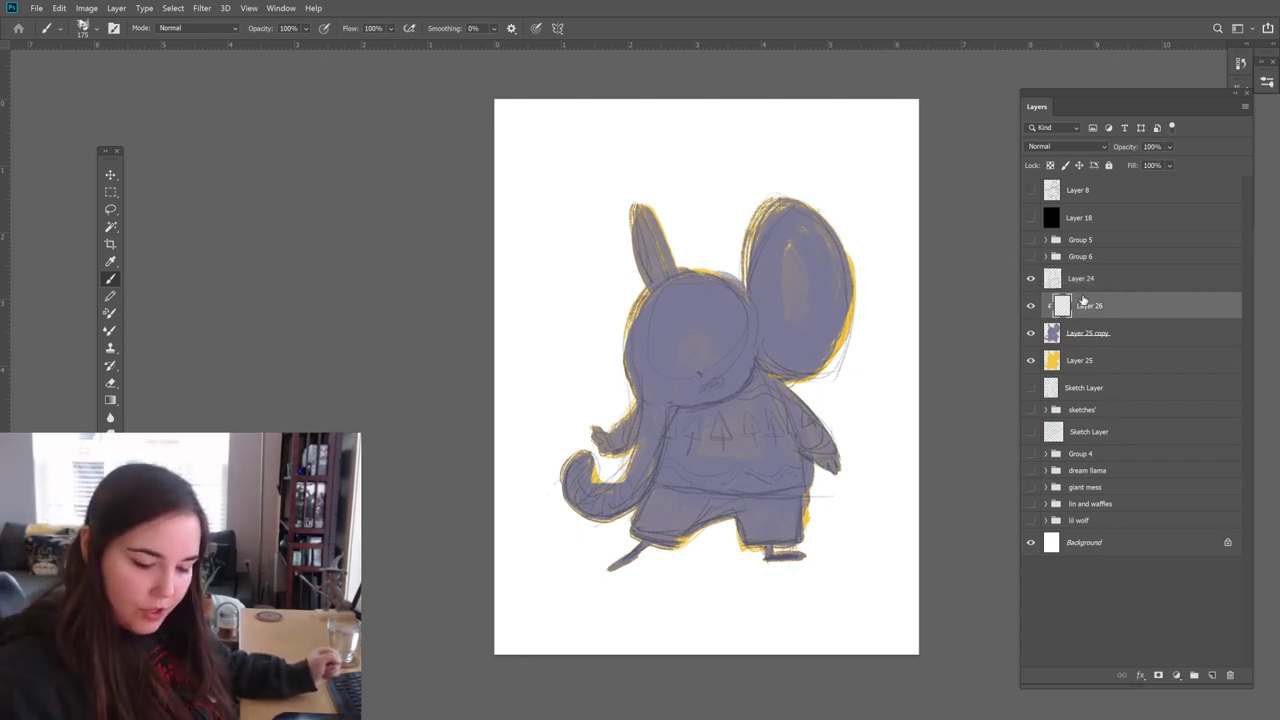
pyautogui.press('F12')
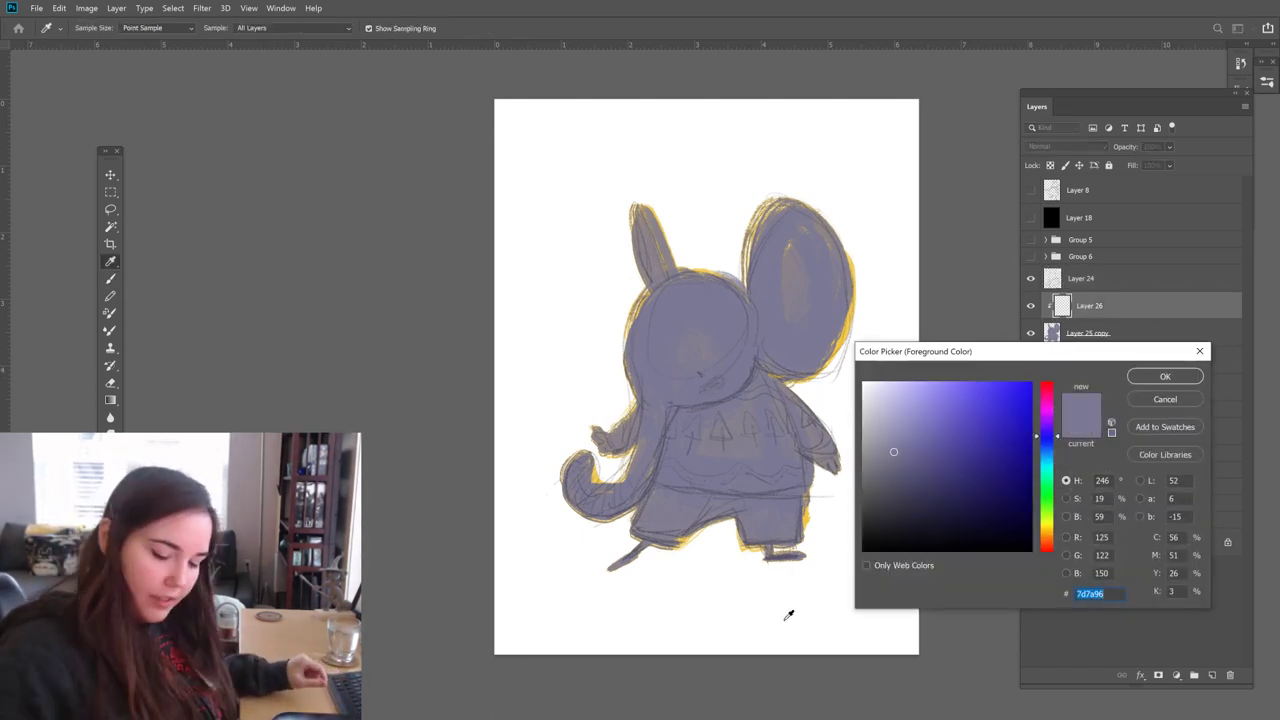
pyautogui.moveTo(1057, 440); pyautogui.dragTo(1057, 396)
pyautogui.moveTo(921, 479); pyautogui.dragTo(950, 477)
pyautogui.click(1165, 376)
# Step: Paint the dark red sweater across the belly, up toward the ear and over the raised arm
pyautogui.moveTo(748, 420)
pyautogui.mouseDown()
pyautogui.moveTo(740, 455)
pyautogui.moveTo(820, 440)
pyautogui.mouseUp()
pyautogui.moveTo(690, 468)
pyautogui.mouseDown()
pyautogui.moveTo(798, 450)
pyautogui.moveTo(850, 460)
pyautogui.mouseUp()
pyautogui.moveTo(730, 472)
pyautogui.mouseDown()
pyautogui.moveTo(840, 455)
pyautogui.moveTo(805, 478)
pyautogui.mouseUp()
pyautogui.moveTo(720, 455)
pyautogui.mouseDown()
pyautogui.moveTo(670, 480)
pyautogui.moveTo(790, 470)
pyautogui.mouseUp()
pyautogui.press(']')
pyautogui.press(']')
pyautogui.press(']')
pyautogui.moveTo(660, 465); pyautogui.dragTo(840, 470)
pyautogui.moveTo(700, 470)
pyautogui.mouseDown()
pyautogui.moveTo(785, 445)
pyautogui.moveTo(730, 430)
pyautogui.moveTo(790, 400)
pyautogui.moveTo(810, 430)
pyautogui.mouseUp()
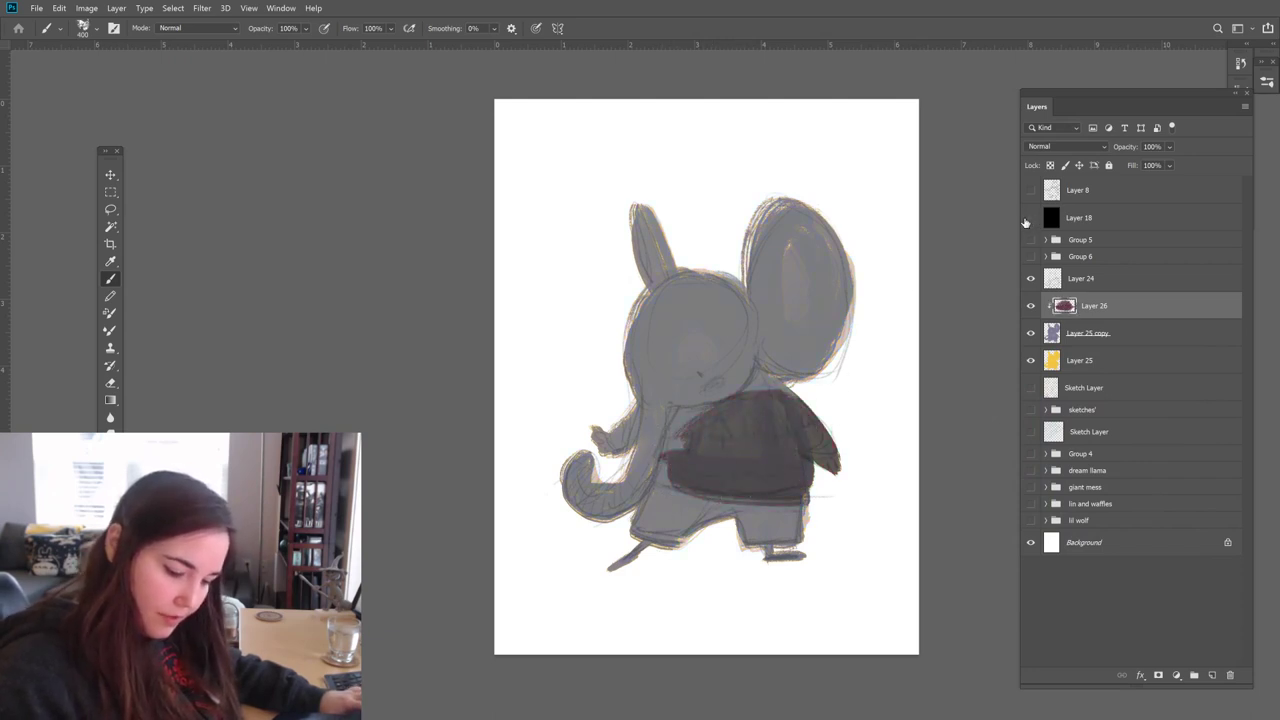
pyautogui.click(1031, 220)
pyautogui.press('[')
pyautogui.press('[')
pyautogui.press('[')
pyautogui.press('[')
pyautogui.moveTo(745, 392)
pyautogui.mouseDown()
pyautogui.moveTo(802, 405)
pyautogui.moveTo(762, 392)
pyautogui.moveTo(767, 405)
pyautogui.moveTo(697, 428)
pyautogui.moveTo(682, 410)
pyautogui.moveTo(707, 415)
pyautogui.moveTo(679, 430)
pyautogui.moveTo(667, 462)
pyautogui.moveTo(703, 472)
pyautogui.moveTo(668, 465)
pyautogui.moveTo(707, 476)
pyautogui.moveTo(683, 431)
pyautogui.mouseUp()
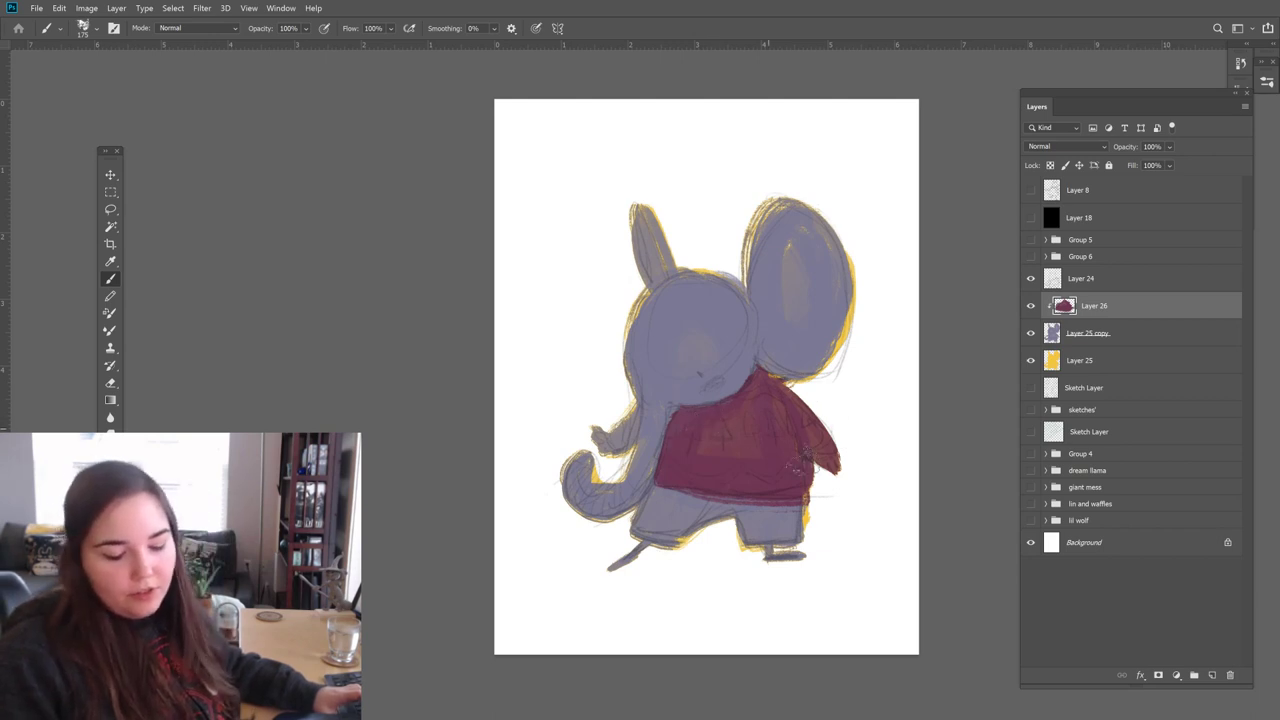
pyautogui.moveTo(612, 405); pyautogui.dragTo(624, 458)
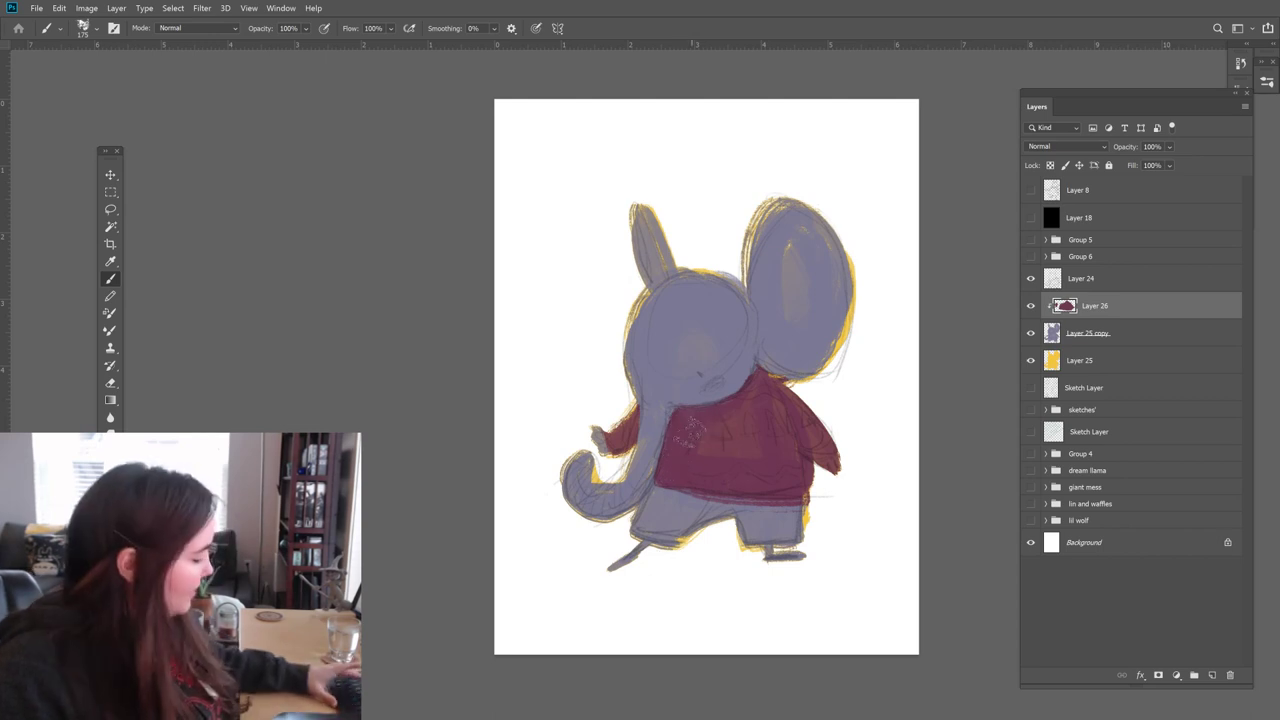
# Step: Clean up the red sweater's edges, alternating between the Eraser and Brush
pyautogui.press('e')
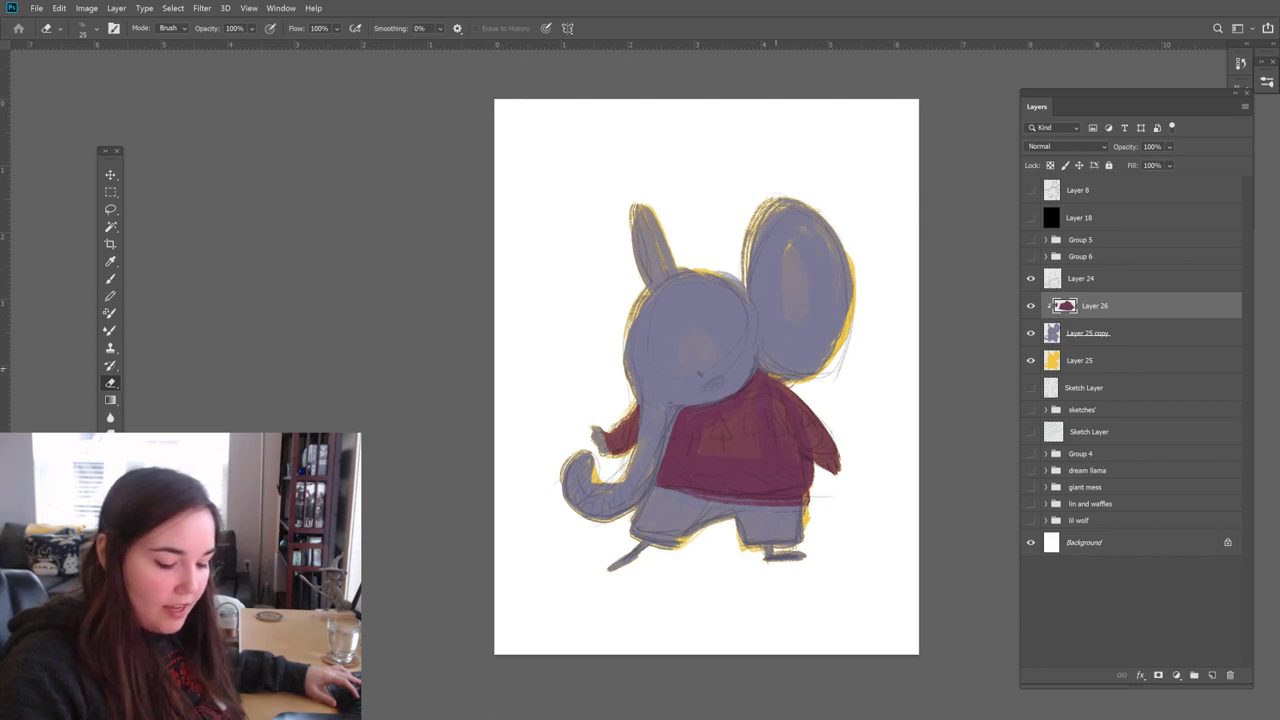
pyautogui.press('b')
pyautogui.press('e')
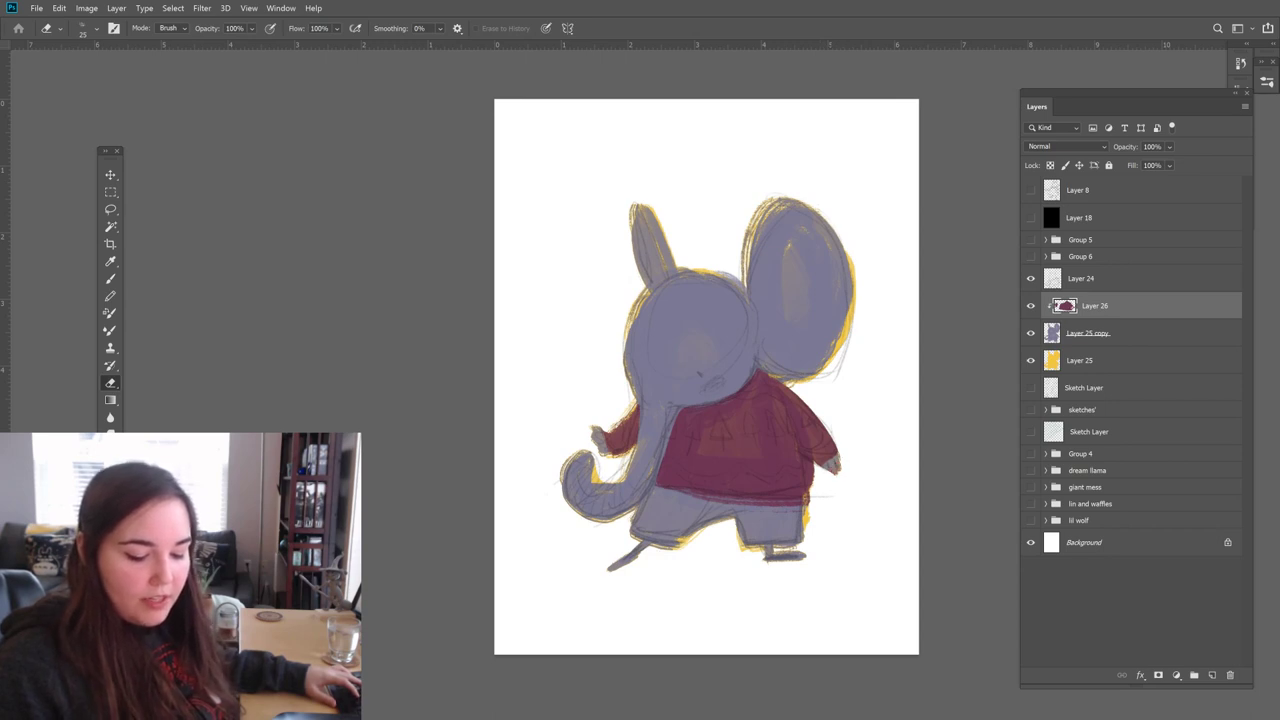
pyautogui.press('b')
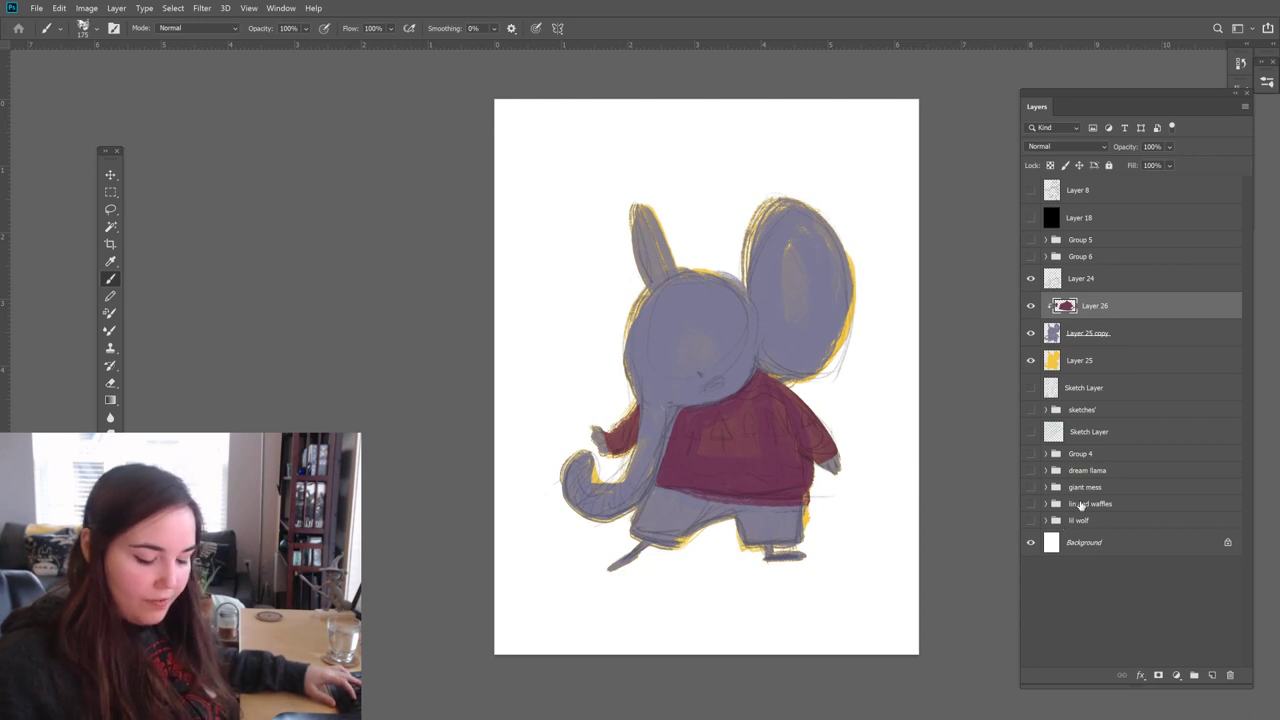
# Step: Fill the head's left edge with lavender on Layer 25 copy, then add a new layer above Layer 26
pyautogui.click(1115, 333)
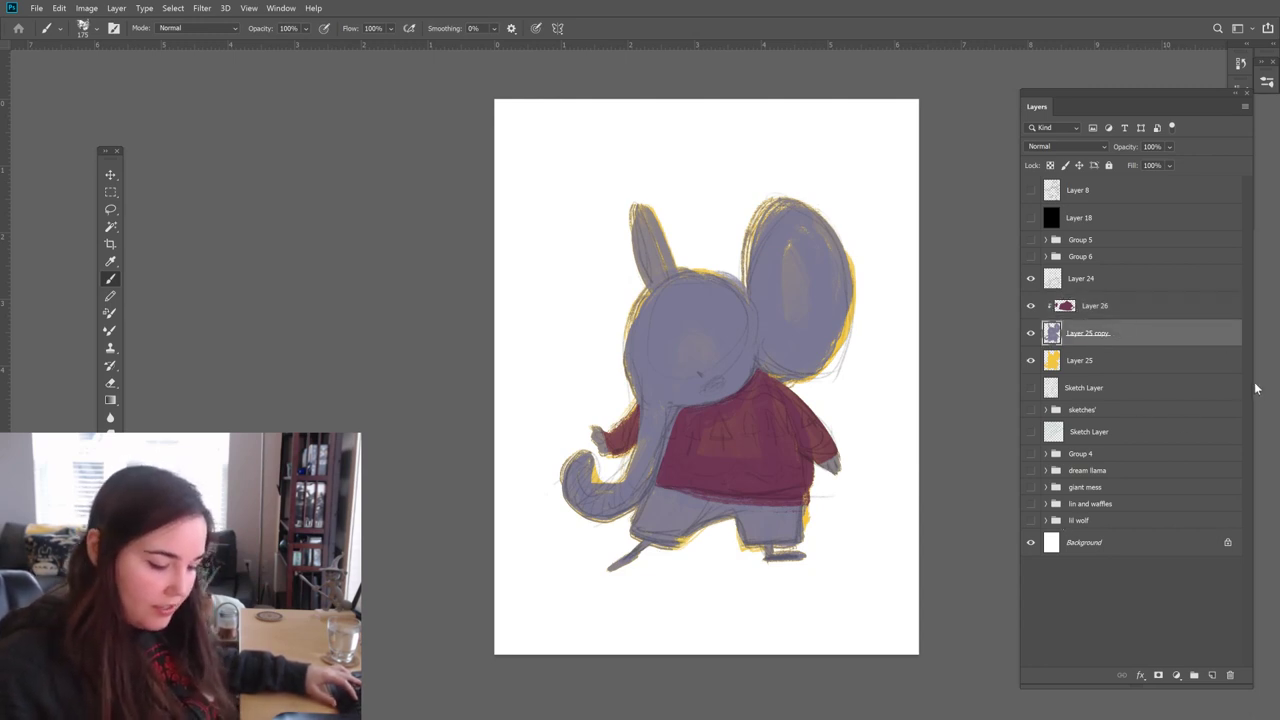
pyautogui.moveTo(632, 292); pyautogui.dragTo(626, 338)
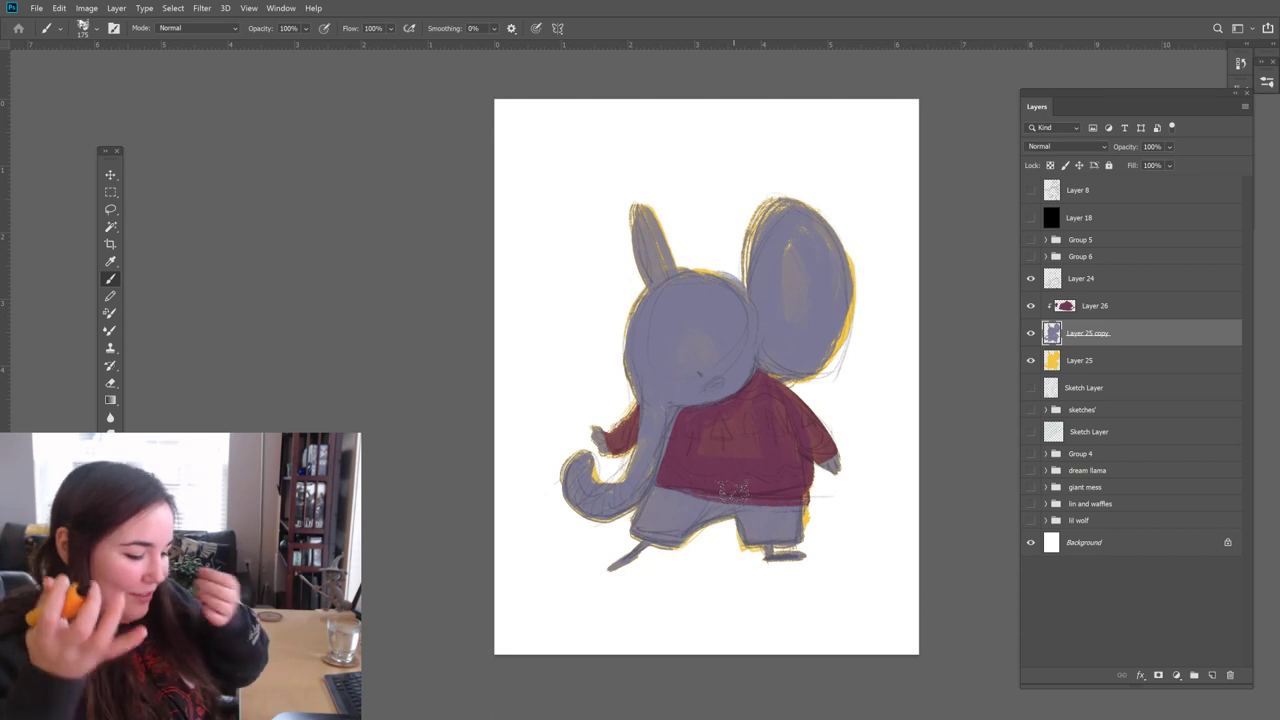
pyautogui.click(1100, 308)
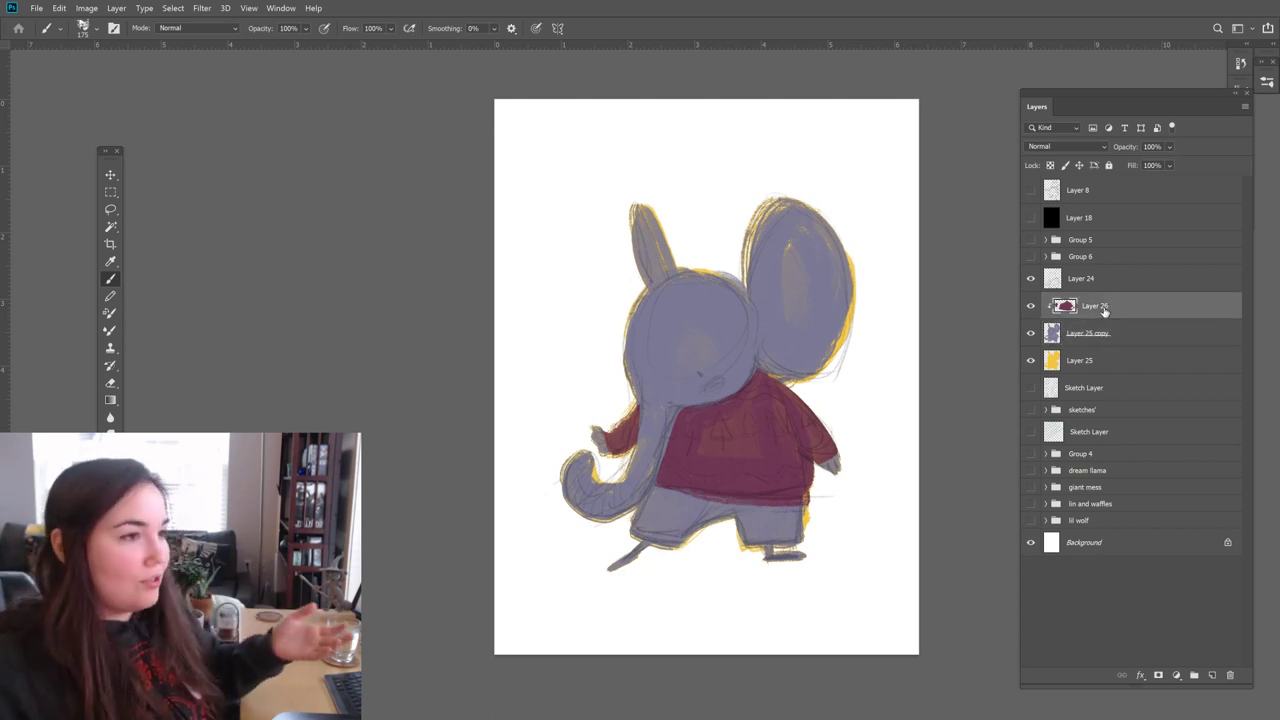
pyautogui.click(1212, 675)
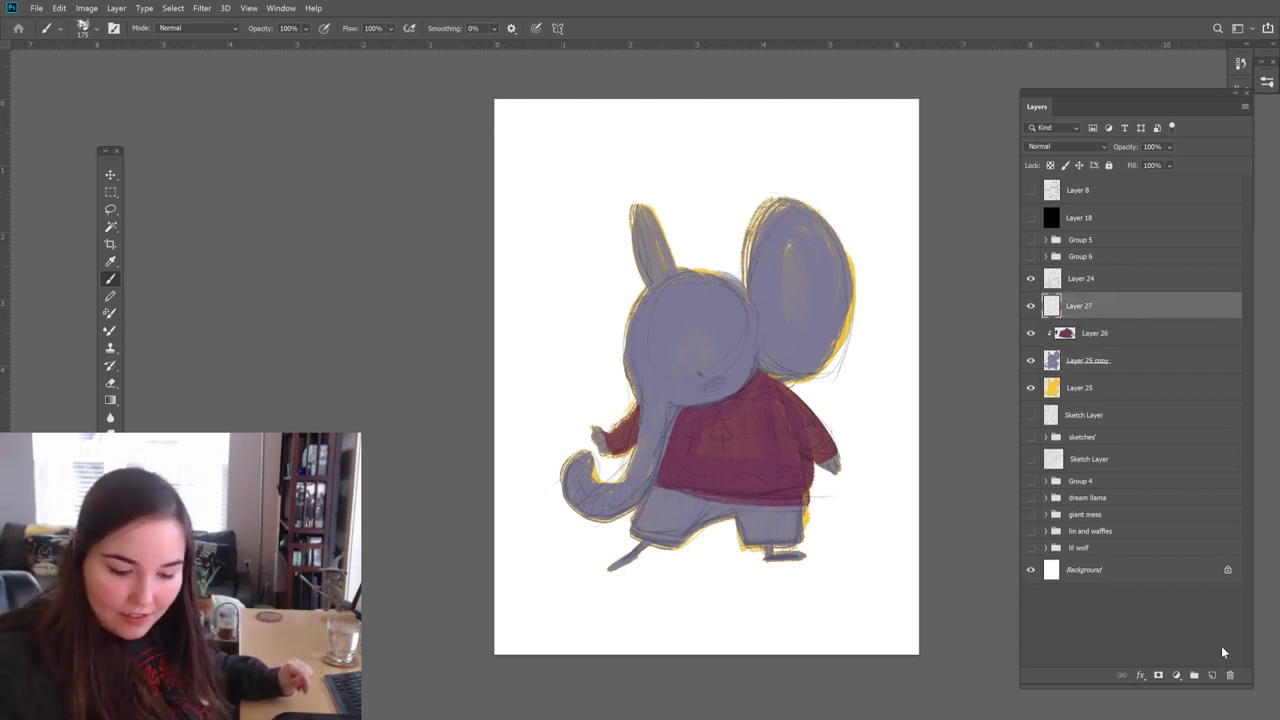
# Step: Clip Layer 27 to the layer below, briefly check the Group 5 fox reference, and bring up the foreground colour picker
pyautogui.keyDown('alt'); pyautogui.click(1122, 318); pyautogui.keyUp('alt')
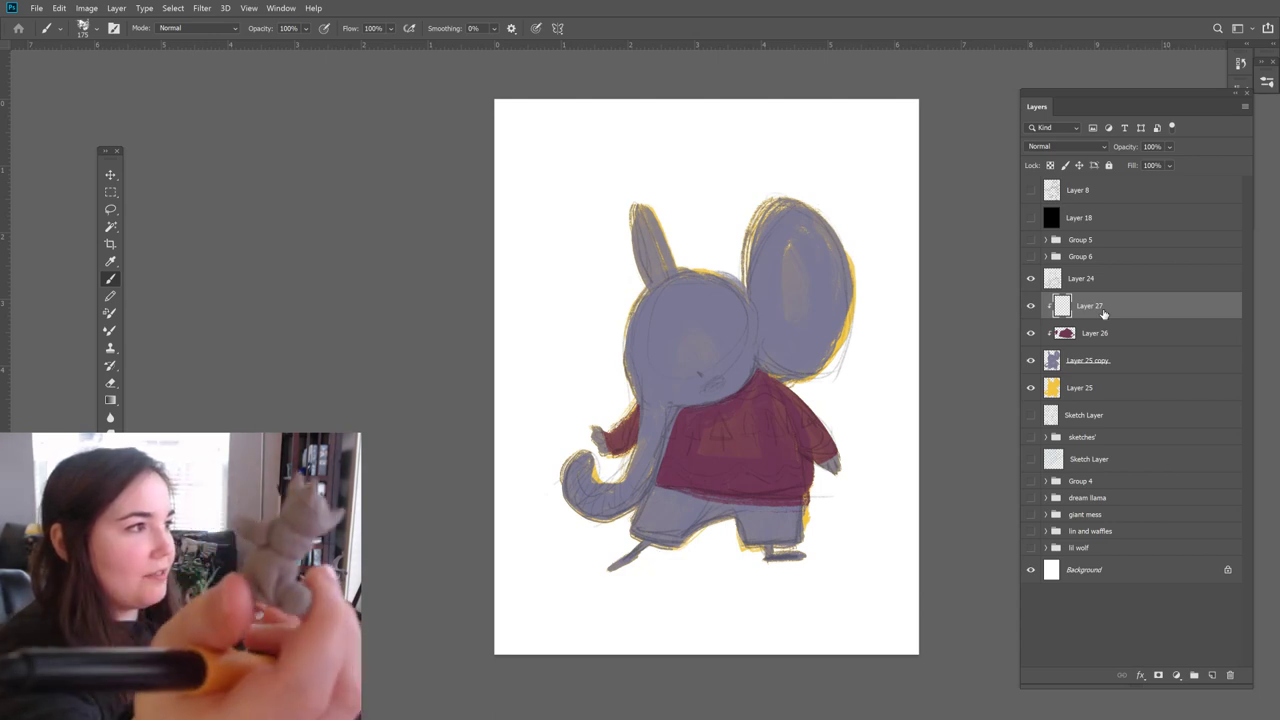
pyautogui.click(1031, 240)
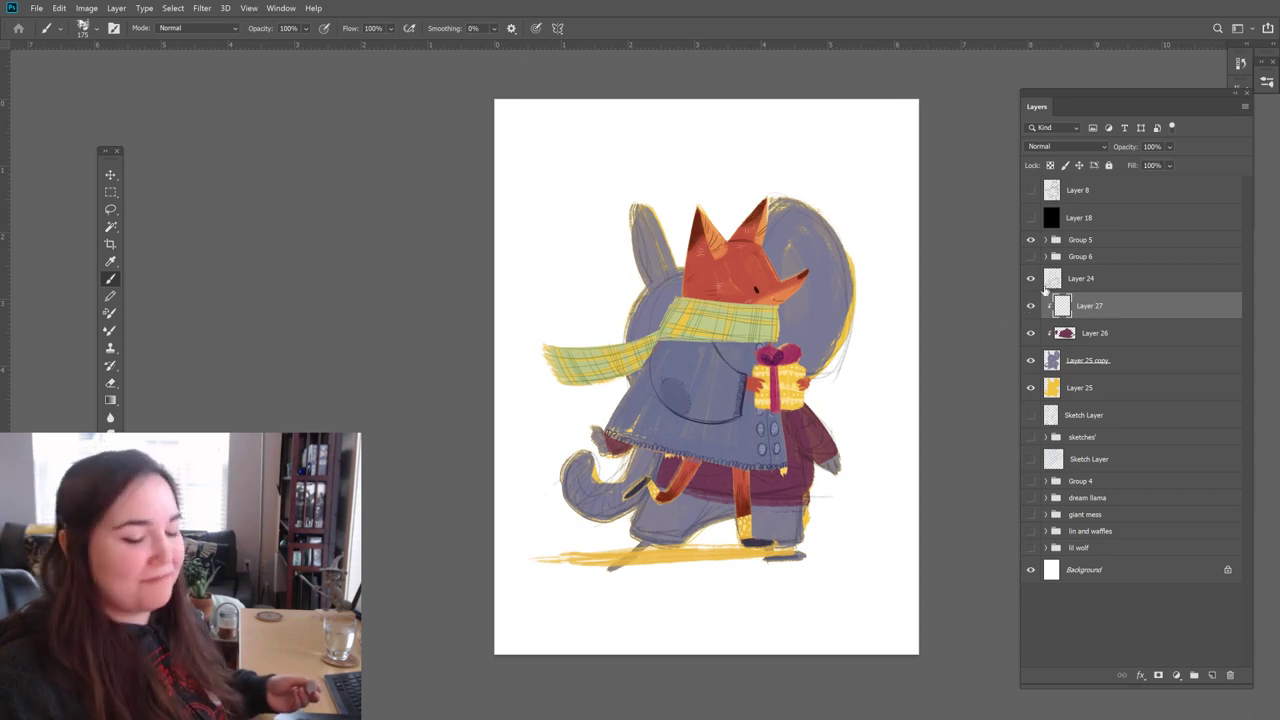
pyautogui.click(1031, 240)
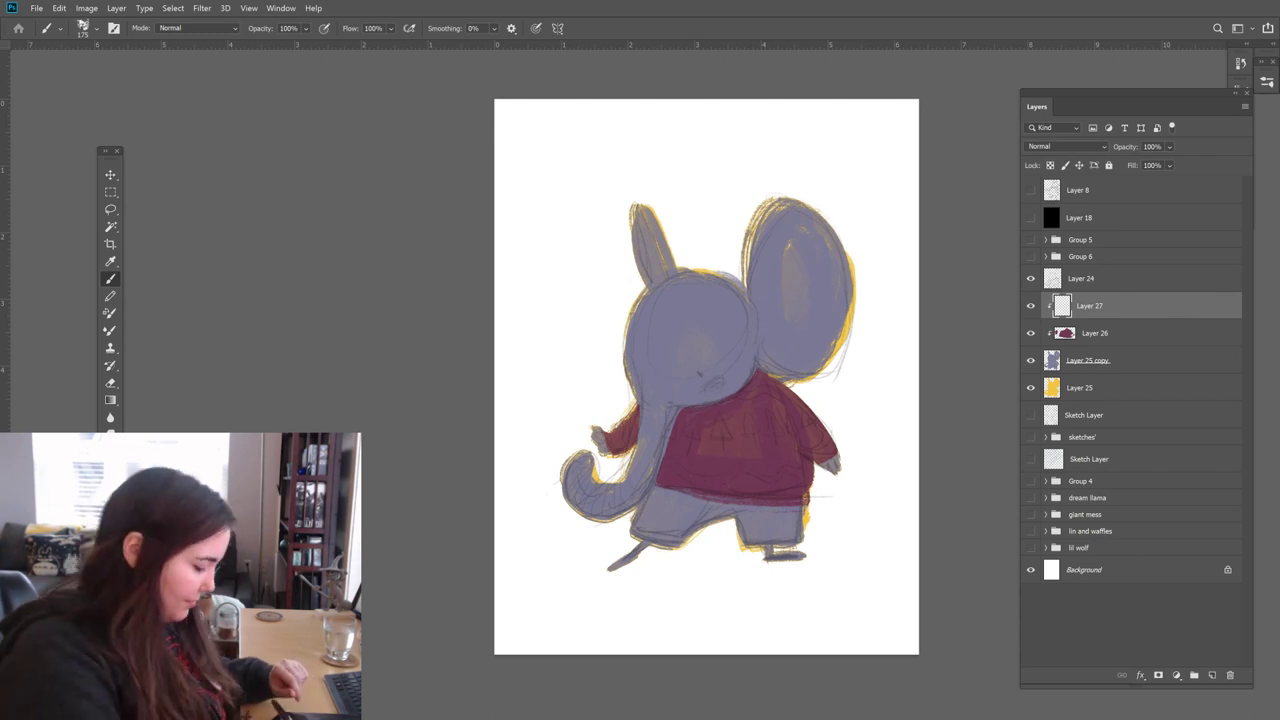
pyautogui.hotkey('alt', 'shift', 'c')
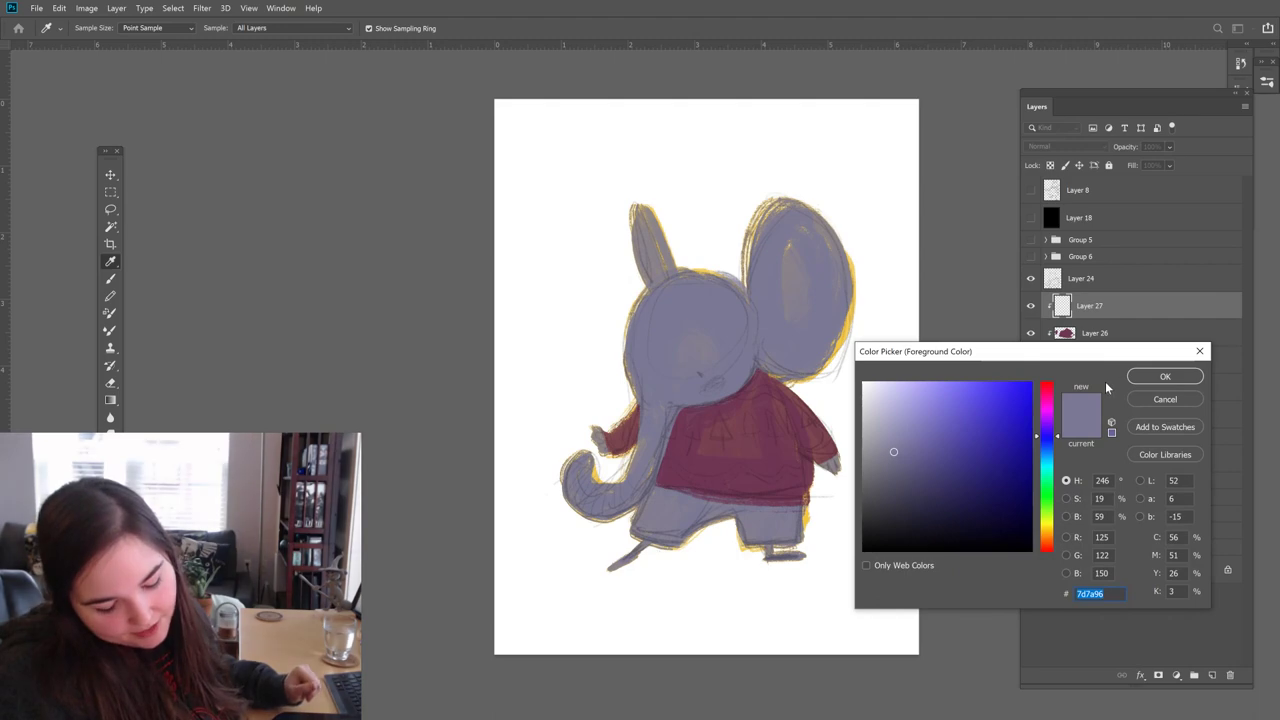
# Step: Try a light peach on the lower legs, then undo it
pyautogui.moveTo(1048, 524); pyautogui.dragTo(1050, 543)
pyautogui.click(935, 381)
pyautogui.click(1143, 376)
pyautogui.press('b')
pyautogui.moveTo(740, 520)
pyautogui.mouseDown()
pyautogui.moveTo(780, 520)
pyautogui.moveTo(763, 522)
pyautogui.moveTo(820, 532)
pyautogui.moveTo(780, 537)
pyautogui.moveTo(820, 514)
pyautogui.moveTo(655, 510)
pyautogui.mouseUp()
pyautogui.hotkey('ctrl', 'z')
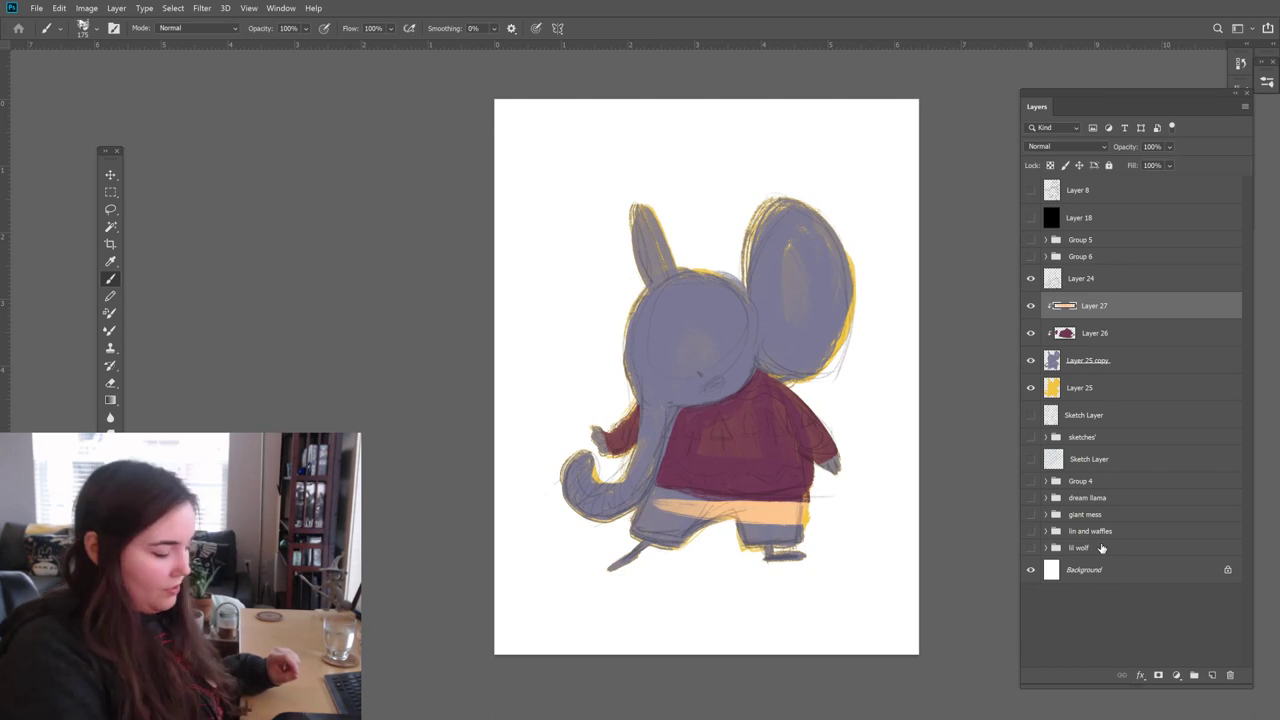
# Step: Paint the pants a saturated orange, checking values against the Layer 18 greyscale overlay
pyautogui.click(108, 585)
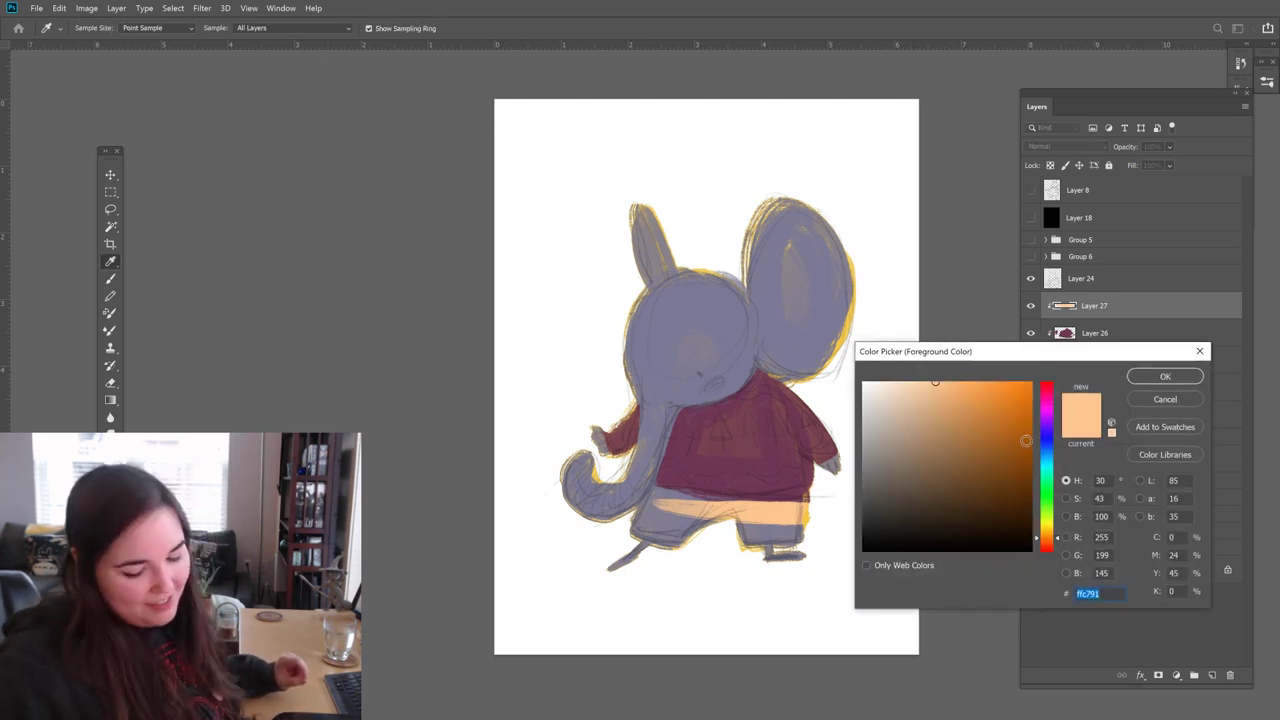
pyautogui.click(967, 404)
pyautogui.click(1165, 376)
pyautogui.moveTo(720, 505); pyautogui.dragTo(818, 520)
pyautogui.click(1031, 217)
pyautogui.moveTo(725, 506)
pyautogui.mouseDown()
pyautogui.moveTo(802, 536)
pyautogui.moveTo(818, 530)
pyautogui.moveTo(728, 512)
pyautogui.moveTo(812, 518)
pyautogui.mouseUp()
pyautogui.click(1031, 217)
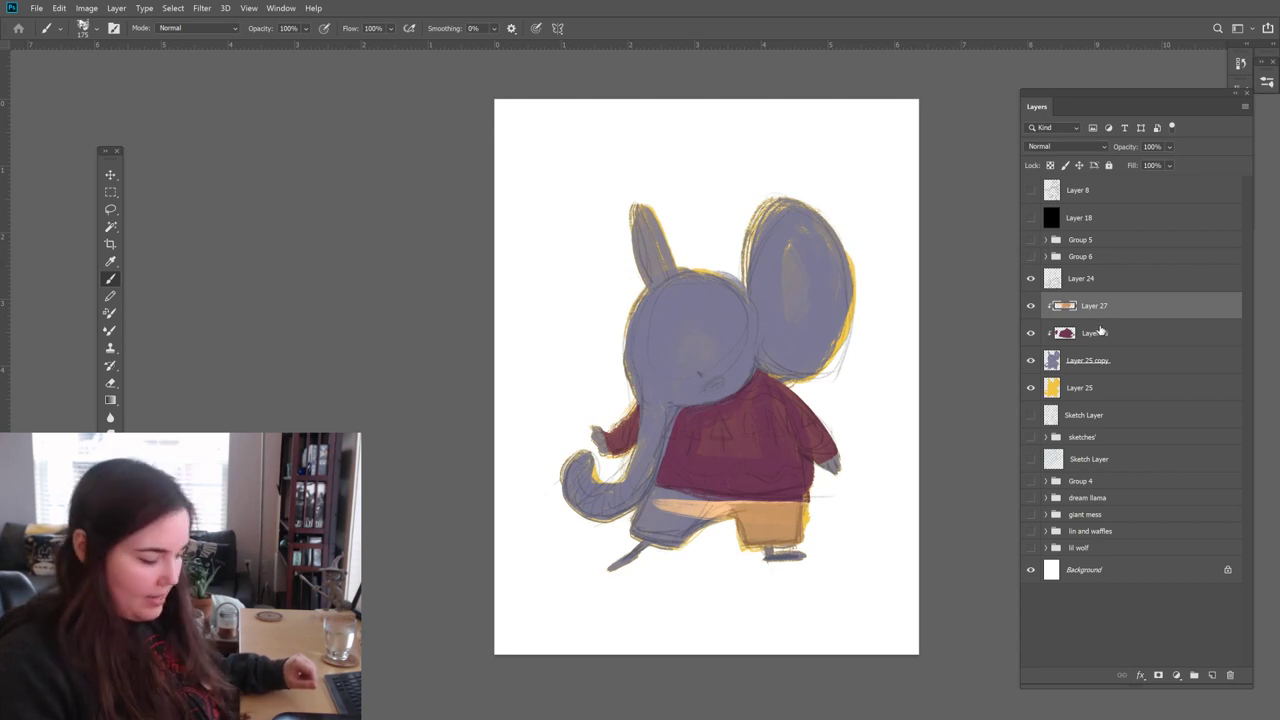
# Step: Repaint the pants navy blue 3a4475 and check them with the Layer 24 sketch hidden
pyautogui.press('i')
pyautogui.click(1048, 446)
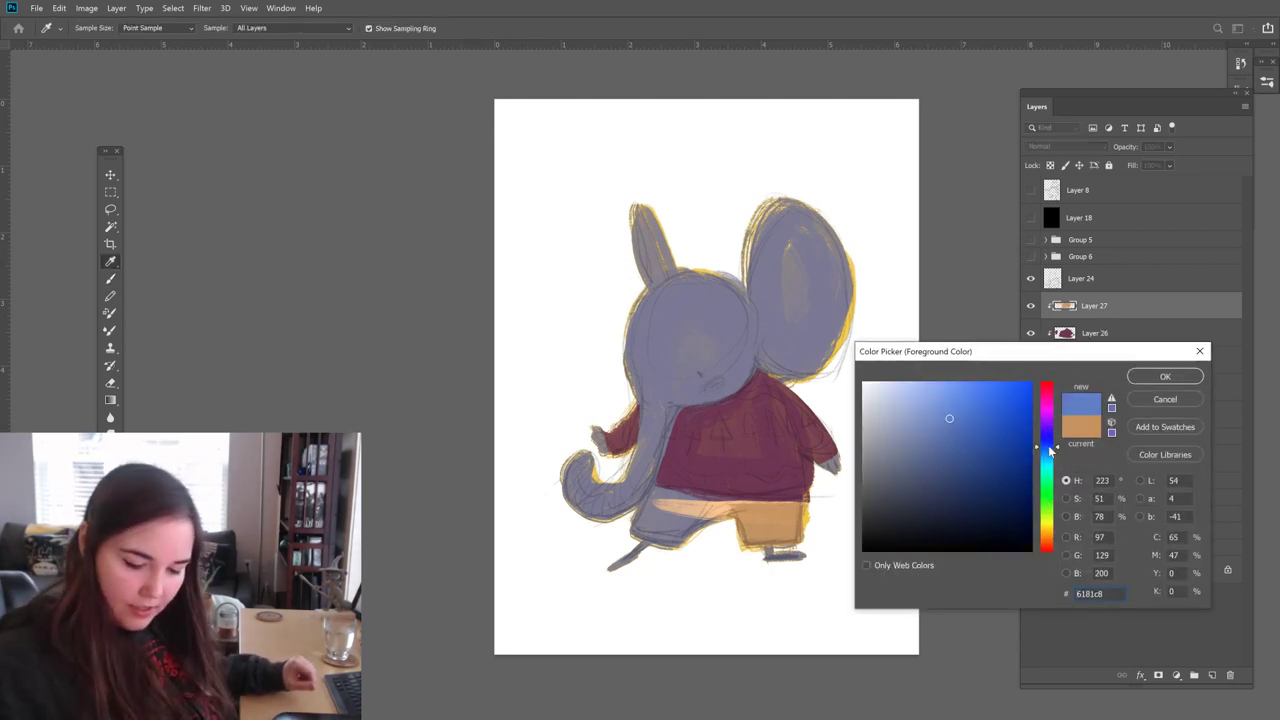
pyautogui.moveTo(1048, 445); pyautogui.dragTo(1040, 443)
pyautogui.moveTo(912, 502); pyautogui.dragTo(947, 473)
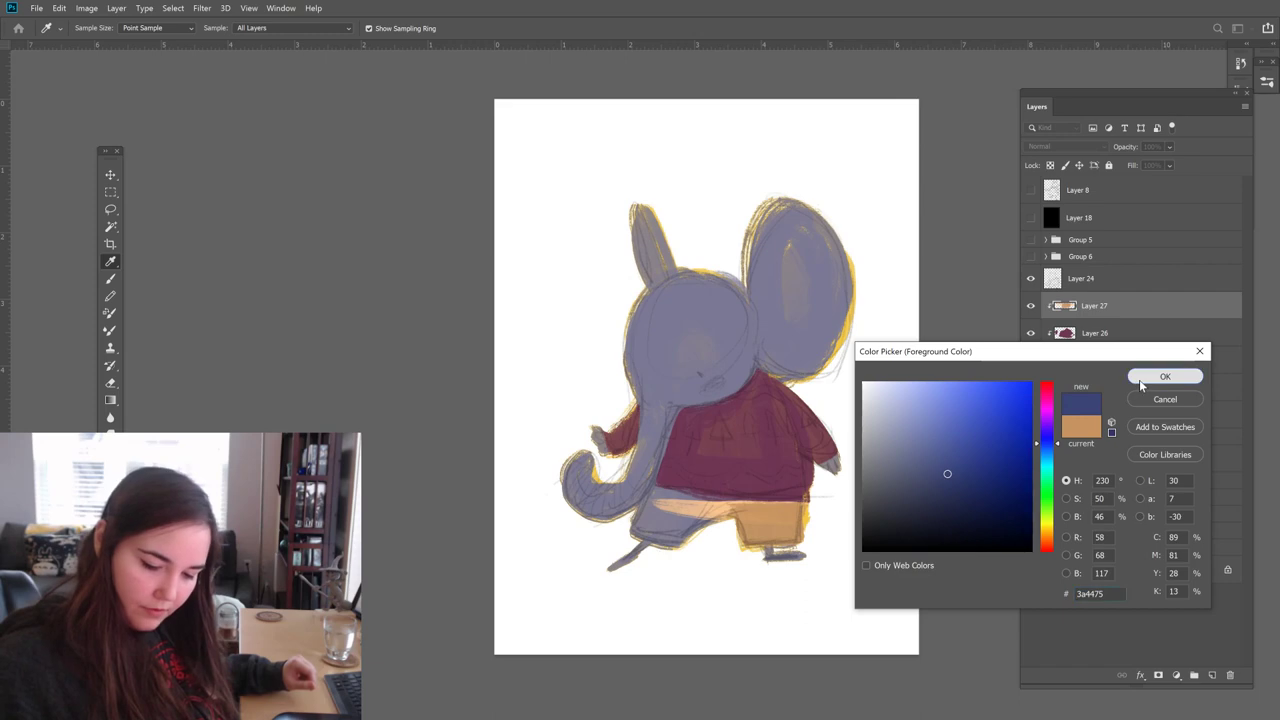
pyautogui.click(1145, 378)
pyautogui.press('b')
pyautogui.moveTo(716, 506)
pyautogui.mouseDown()
pyautogui.moveTo(814, 523)
pyautogui.moveTo(750, 535)
pyautogui.moveTo(800, 525)
pyautogui.moveTo(690, 500)
pyautogui.moveTo(630, 530)
pyautogui.moveTo(695, 530)
pyautogui.moveTo(668, 500)
pyautogui.moveTo(805, 495)
pyautogui.mouseUp()
pyautogui.click(1031, 279)
pyautogui.click(1031, 279)
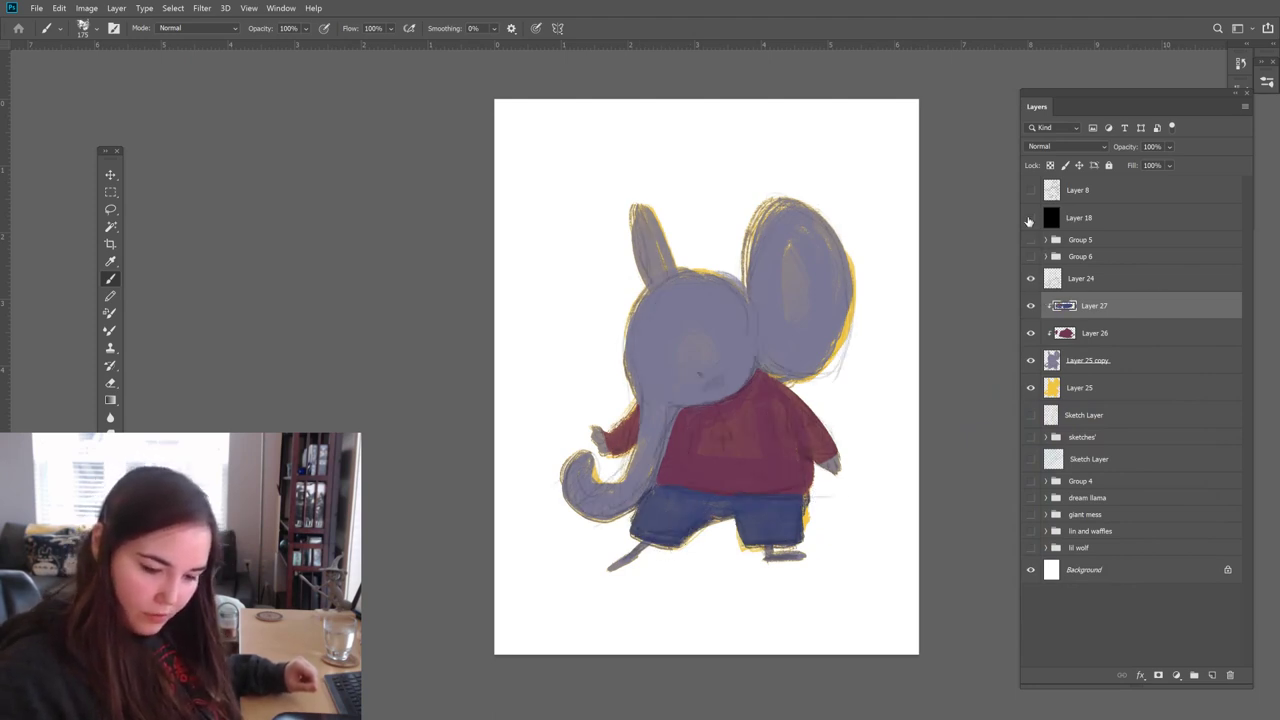
# Step: Repaint the shorts a light lavender, c2adee, with Layer 18's greyscale overlay off
pyautogui.click(1030, 219)
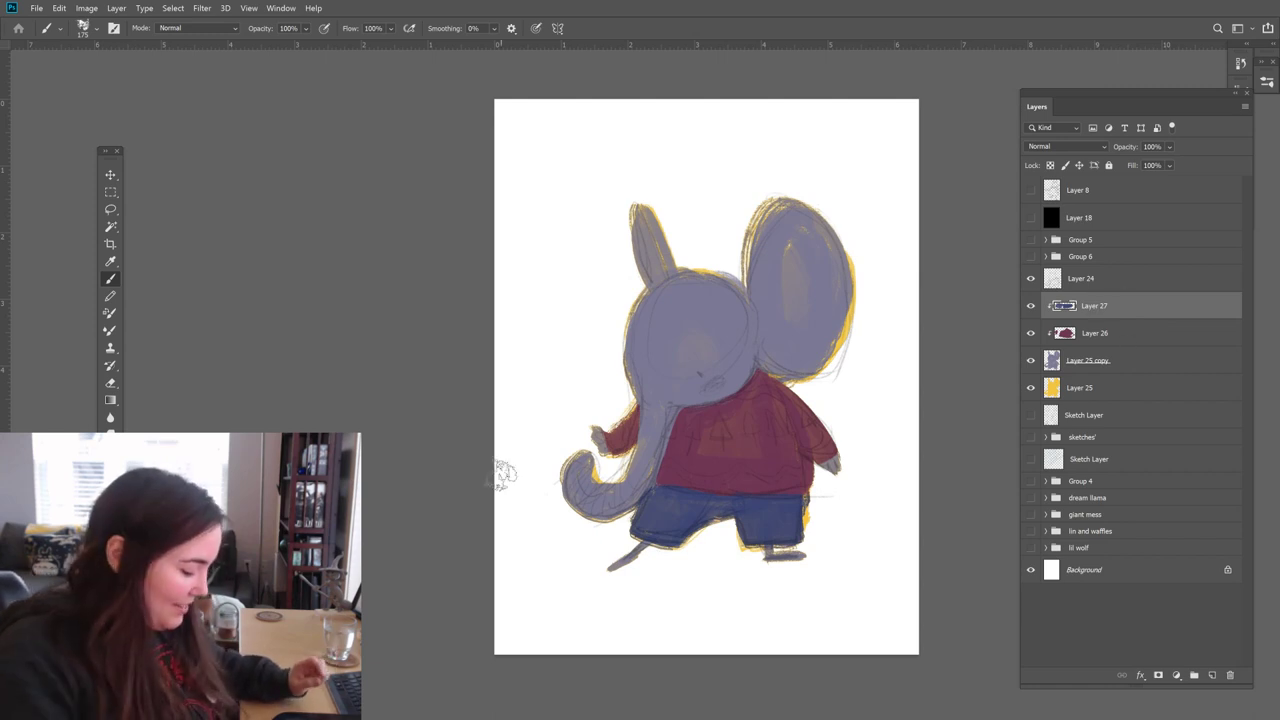
pyautogui.click(107, 515)
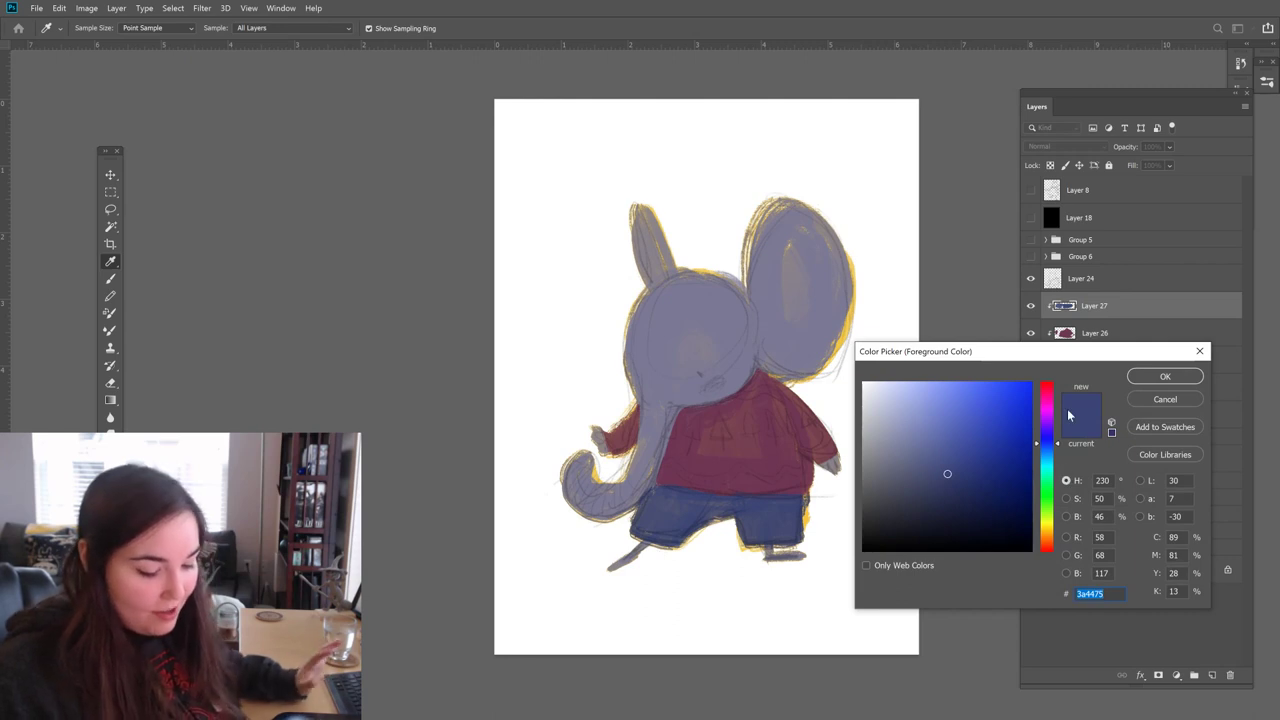
pyautogui.moveTo(1052, 516); pyautogui.dragTo(1052, 455)
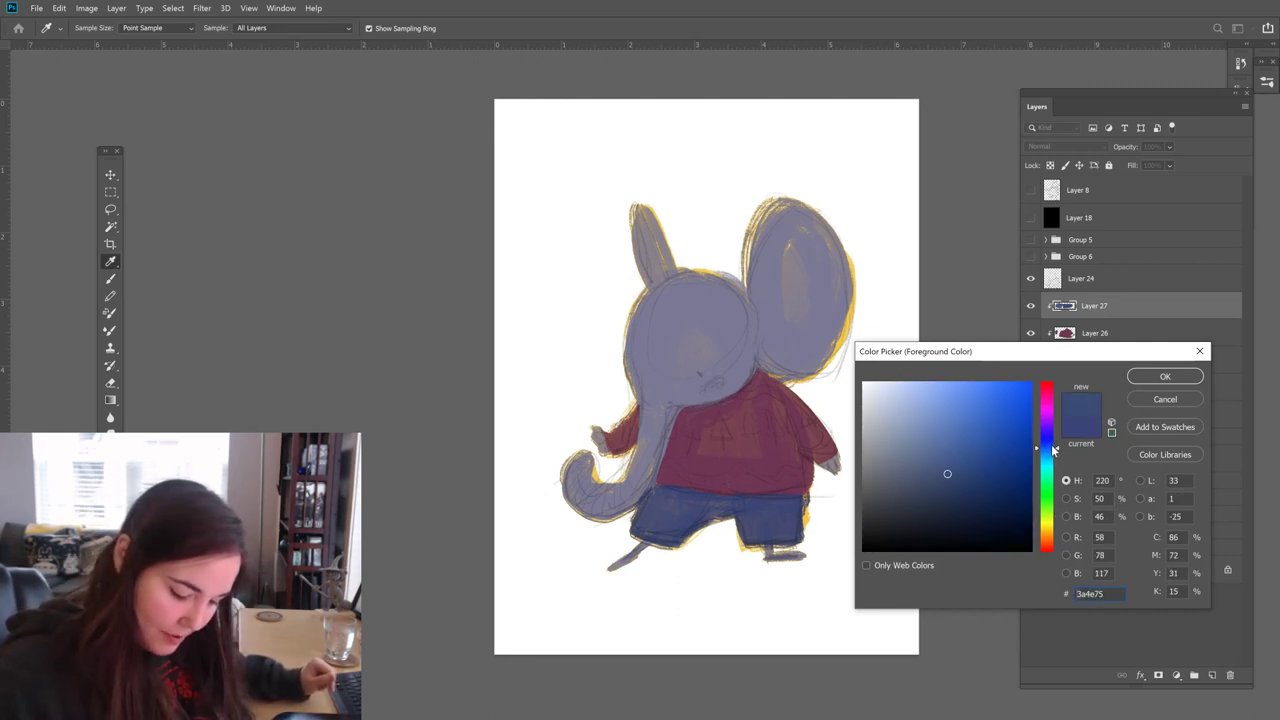
pyautogui.moveTo(1054, 445); pyautogui.dragTo(1059, 431)
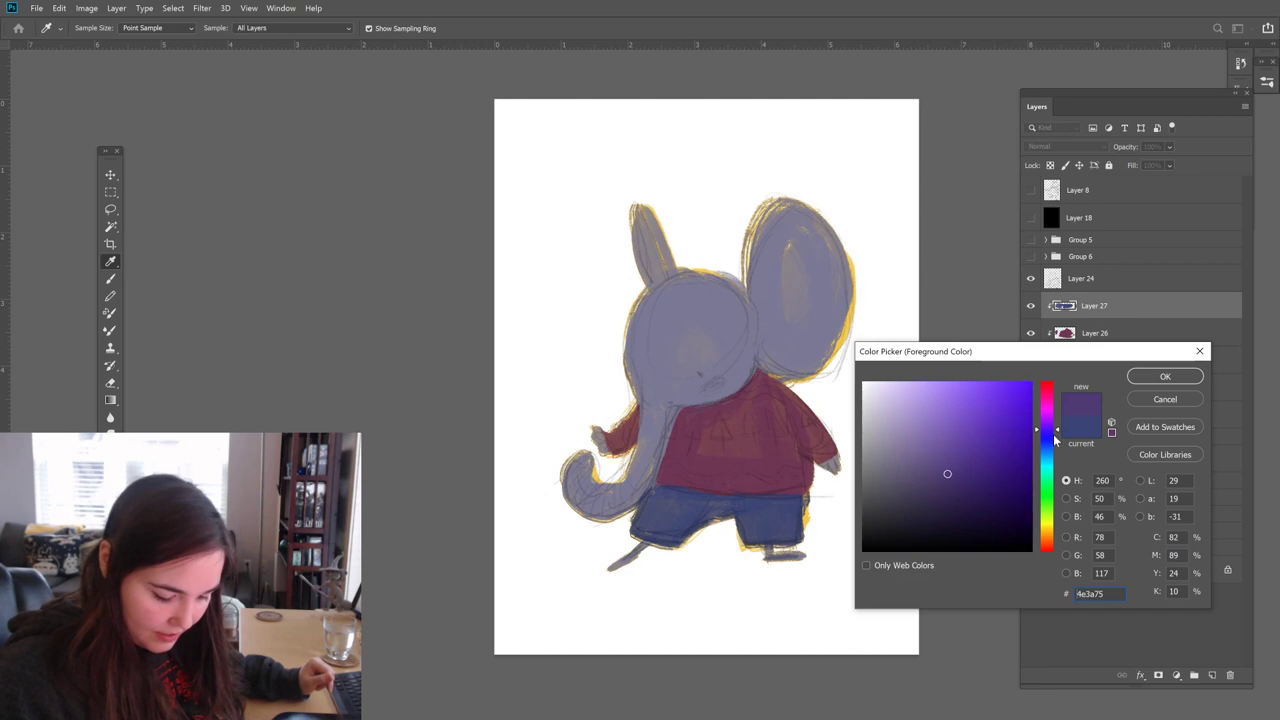
pyautogui.click(908, 394)
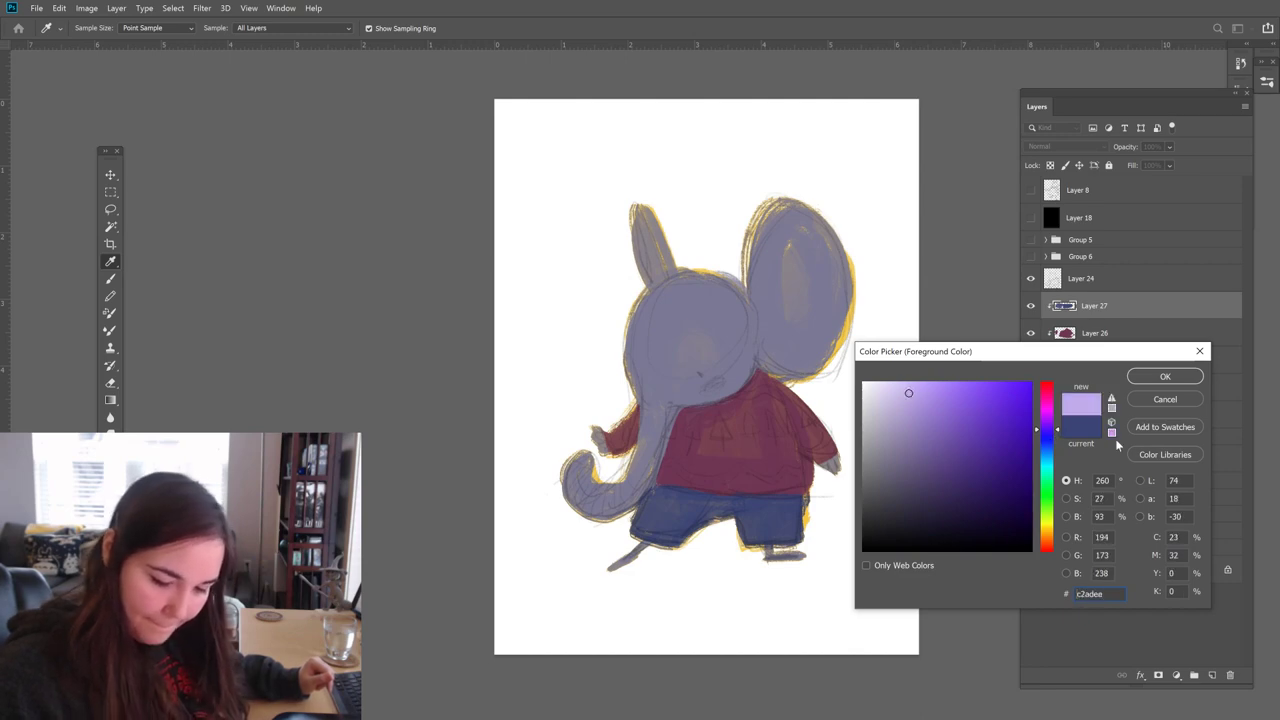
pyautogui.click(1149, 381)
pyautogui.moveTo(722, 500)
pyautogui.mouseDown()
pyautogui.moveTo(784, 515)
pyautogui.moveTo(740, 540)
pyautogui.moveTo(815, 533)
pyautogui.moveTo(715, 495)
pyautogui.mouseUp()
pyautogui.moveTo(632, 524)
pyautogui.mouseDown()
pyautogui.moveTo(680, 550)
pyautogui.moveTo(640, 532)
pyautogui.moveTo(705, 515)
pyautogui.moveTo(640, 495)
pyautogui.moveTo(652, 516)
pyautogui.moveTo(692, 498)
pyautogui.moveTo(756, 515)
pyautogui.moveTo(680, 485)
pyautogui.mouseUp()
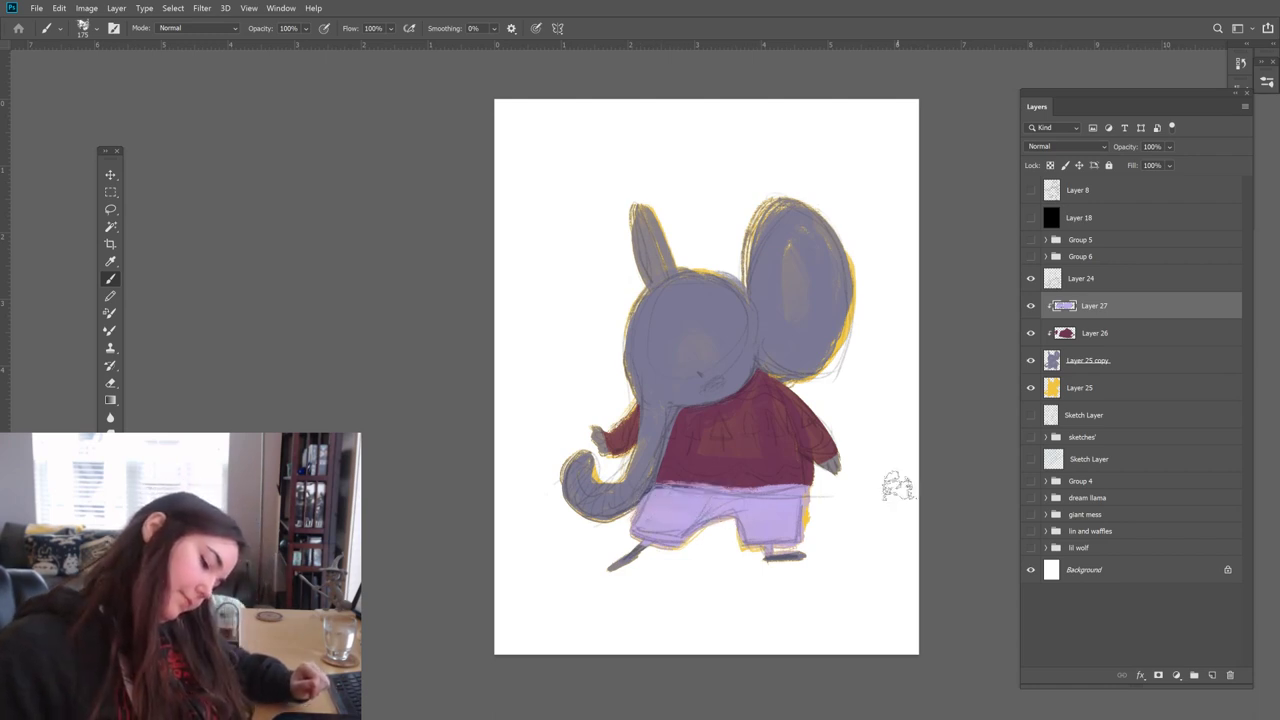
# Step: Pick a dark purple for the feet, then load Layer 27's painted area as a selection on Layer 26
pyautogui.click(1032, 278)
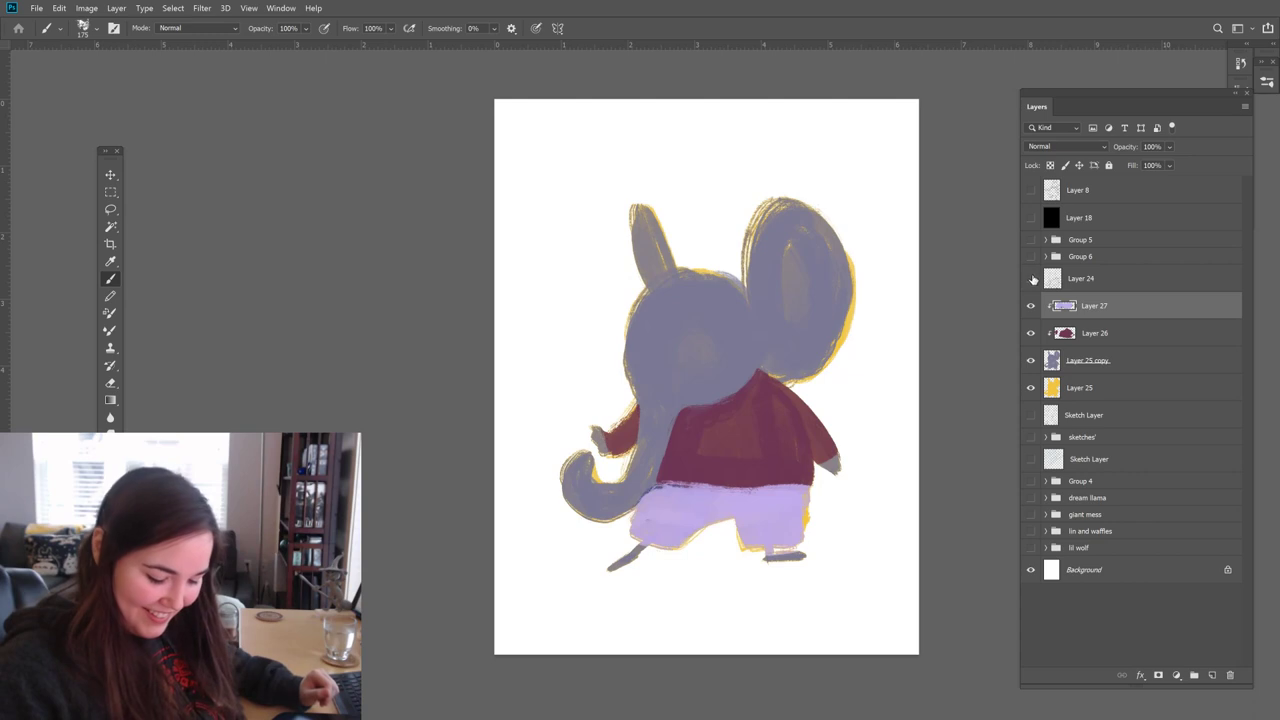
pyautogui.click(1032, 278)
pyautogui.click(1032, 278)
pyautogui.click(1032, 278)
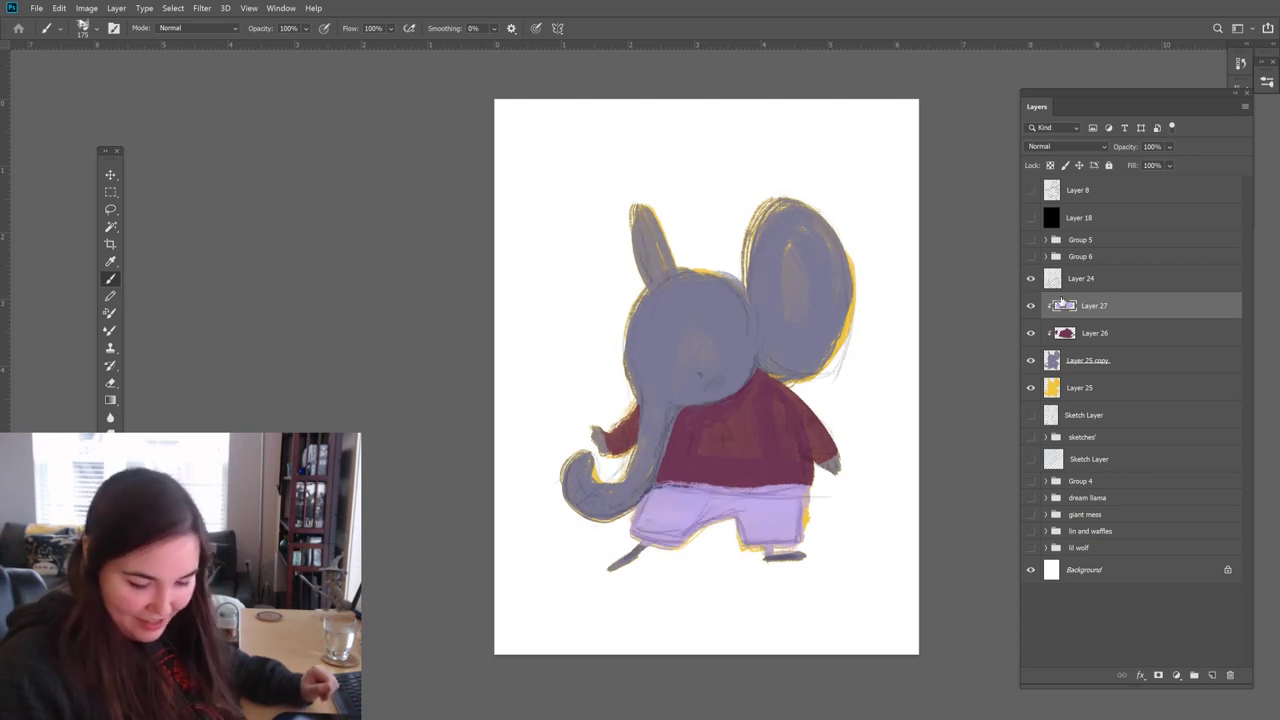
pyautogui.click(110, 580)
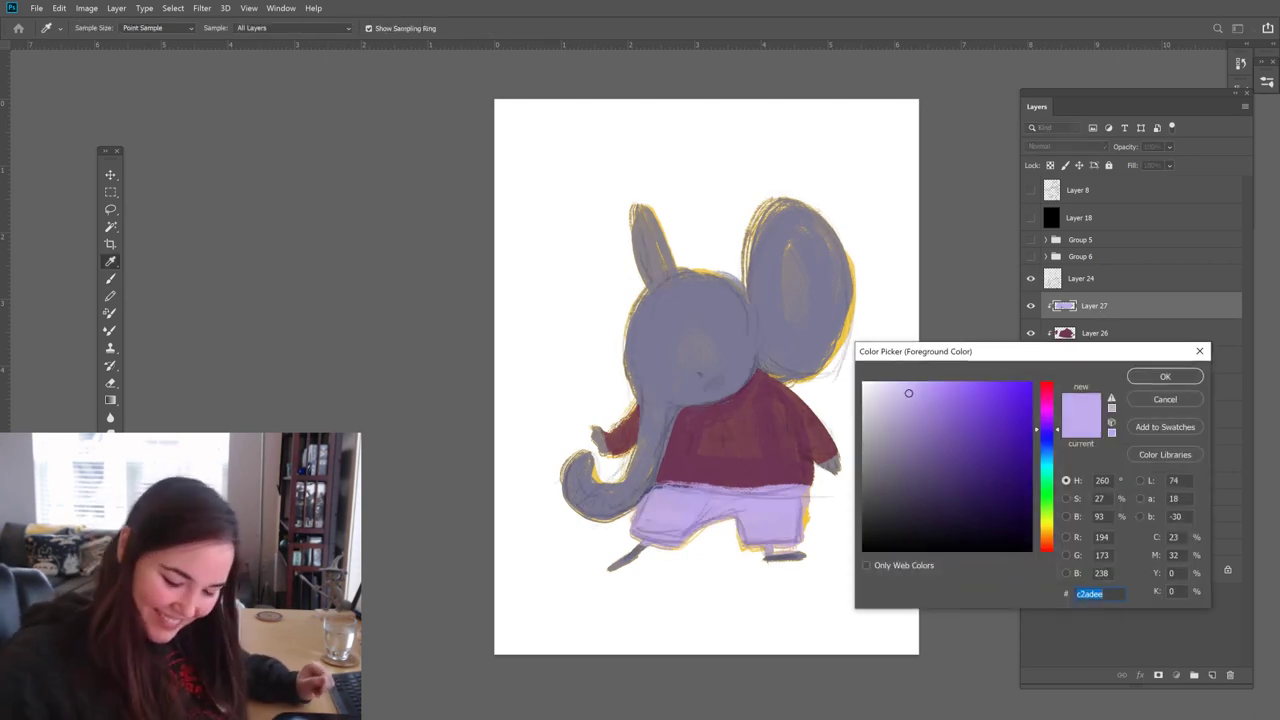
pyautogui.click(951, 498)
pyautogui.click(946, 506)
pyautogui.click(1163, 377)
pyautogui.press('b')
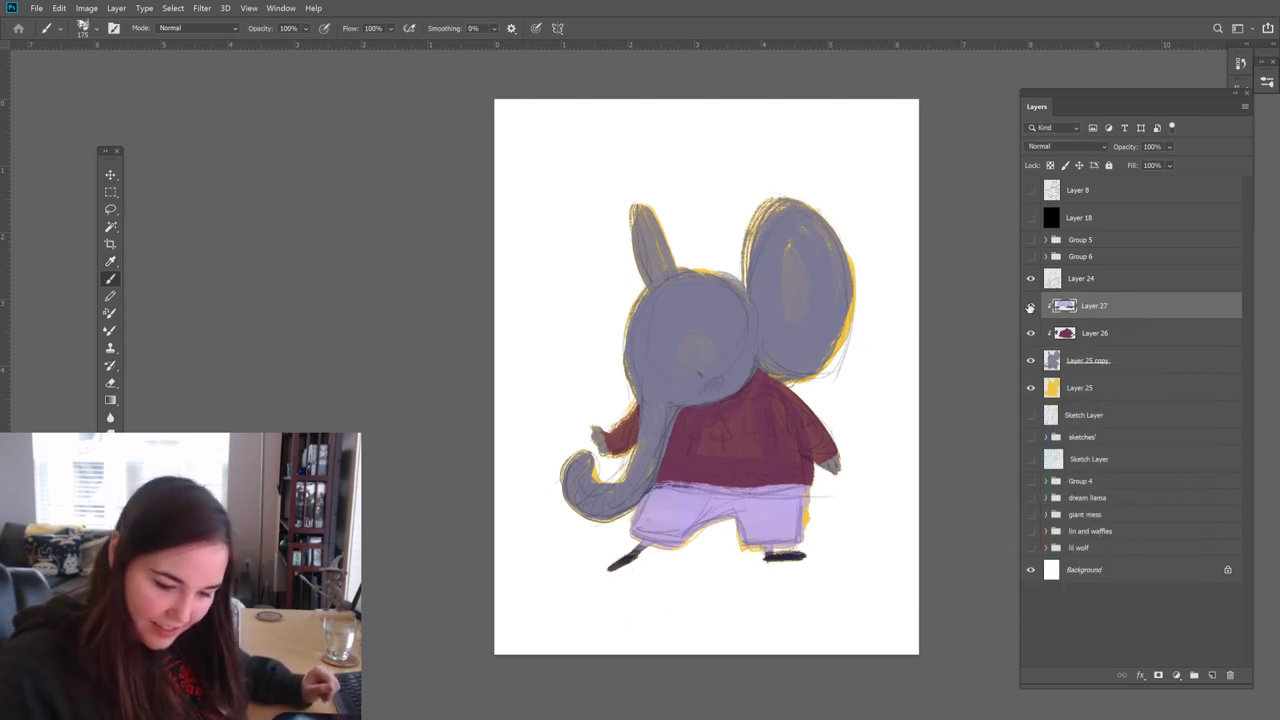
pyautogui.keyDown('ctrl'); pyautogui.click(1060, 305); pyautogui.keyUp('ctrl')
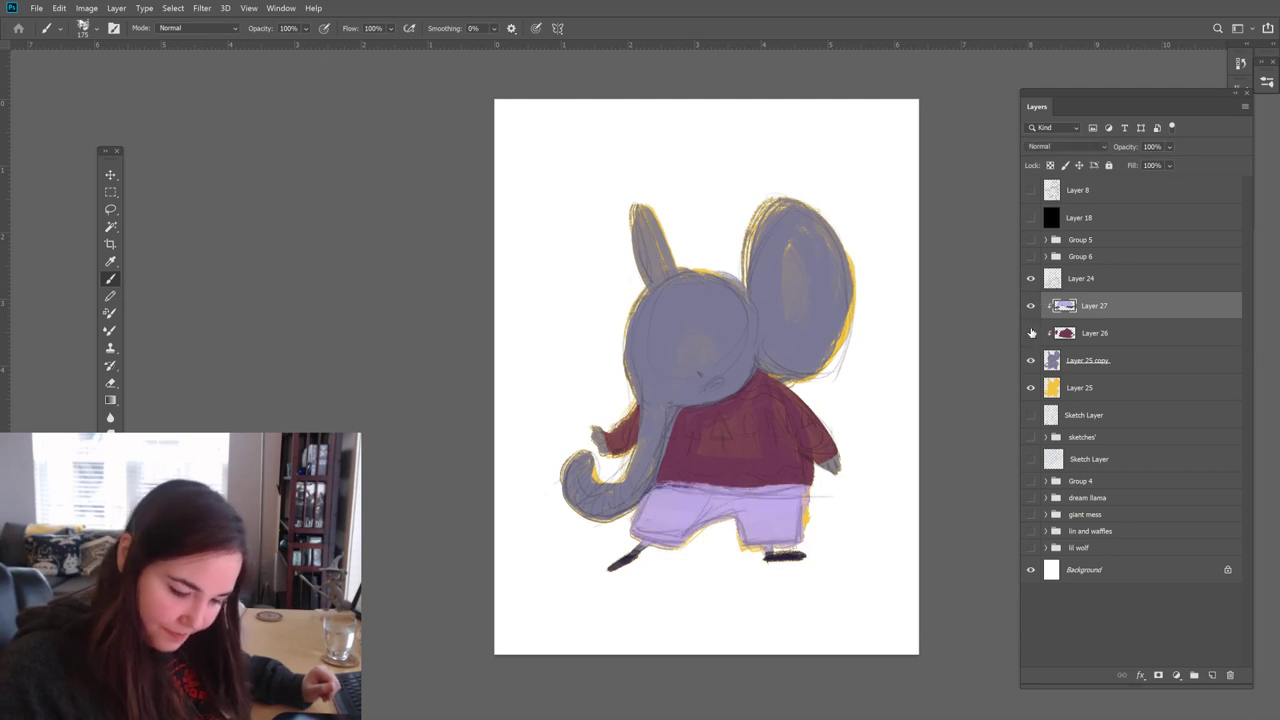
pyautogui.click(1095, 338)
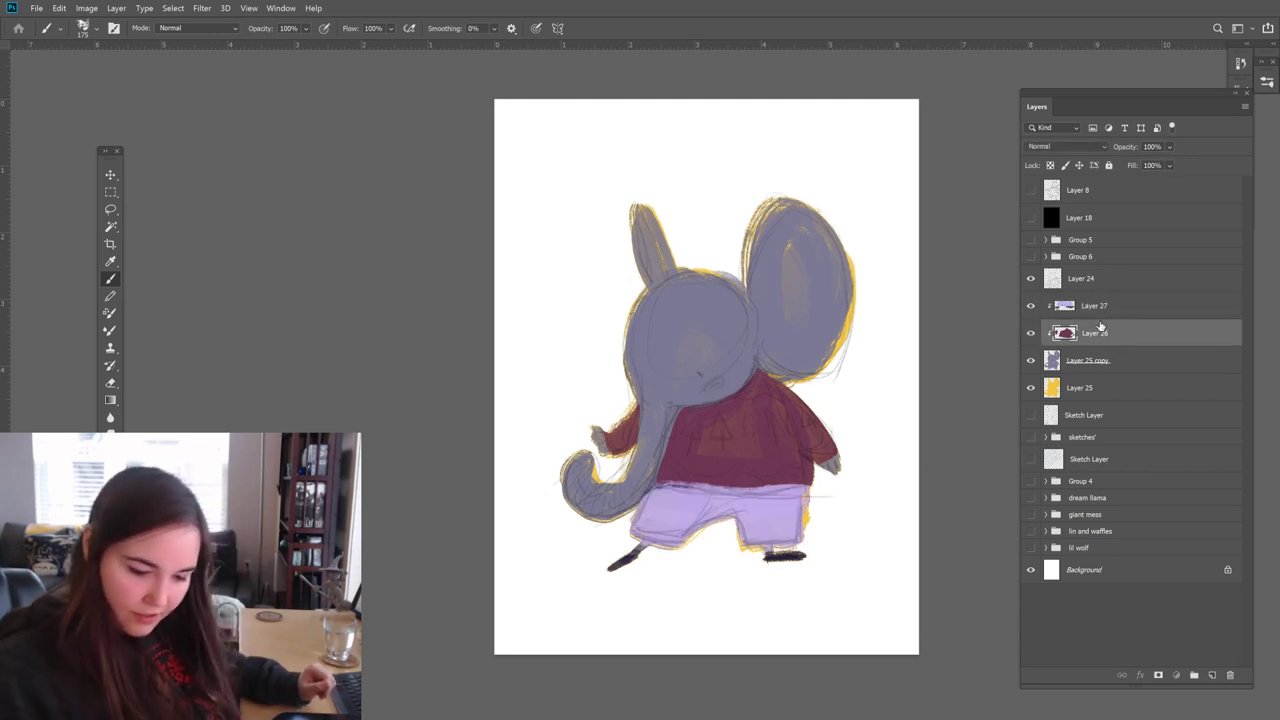
# Step: On Layer 27, sample the ear outline's yellow as foreground colour and shrink the brush to about 70
pyautogui.click(1095, 308)
pyautogui.press('i')
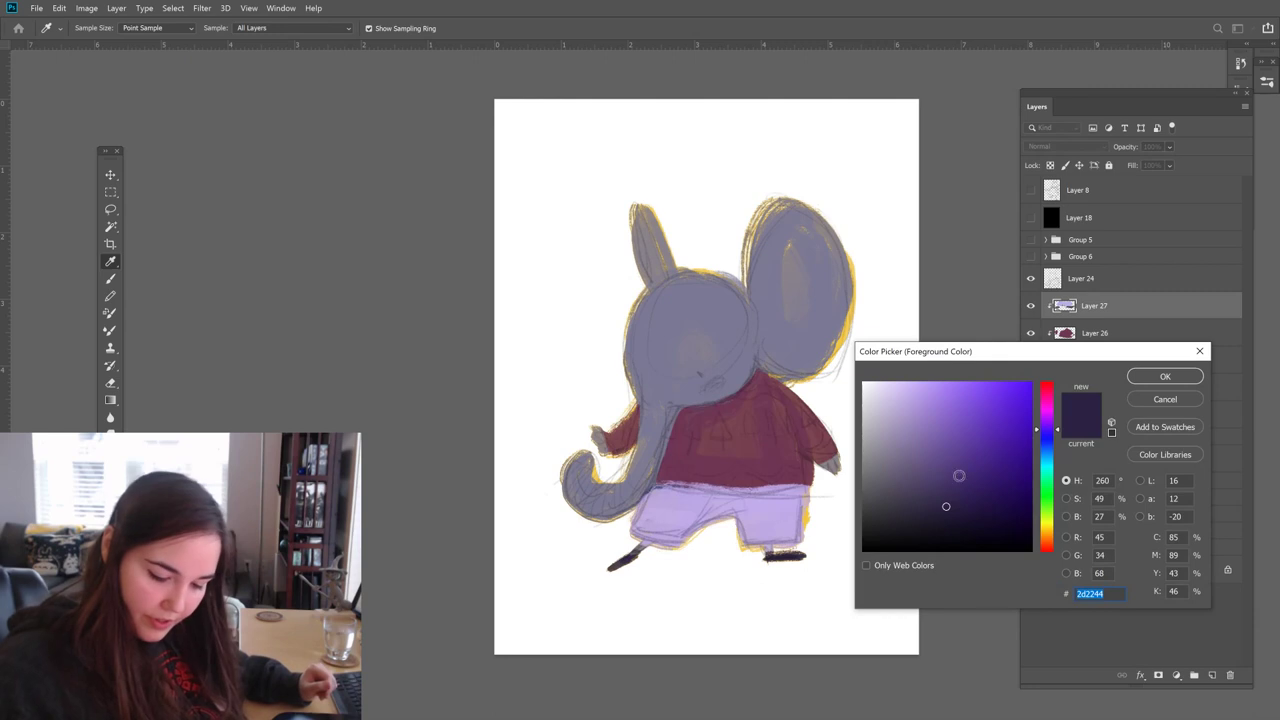
pyautogui.click(846, 334)
pyautogui.click(1165, 376)
pyautogui.press('b')
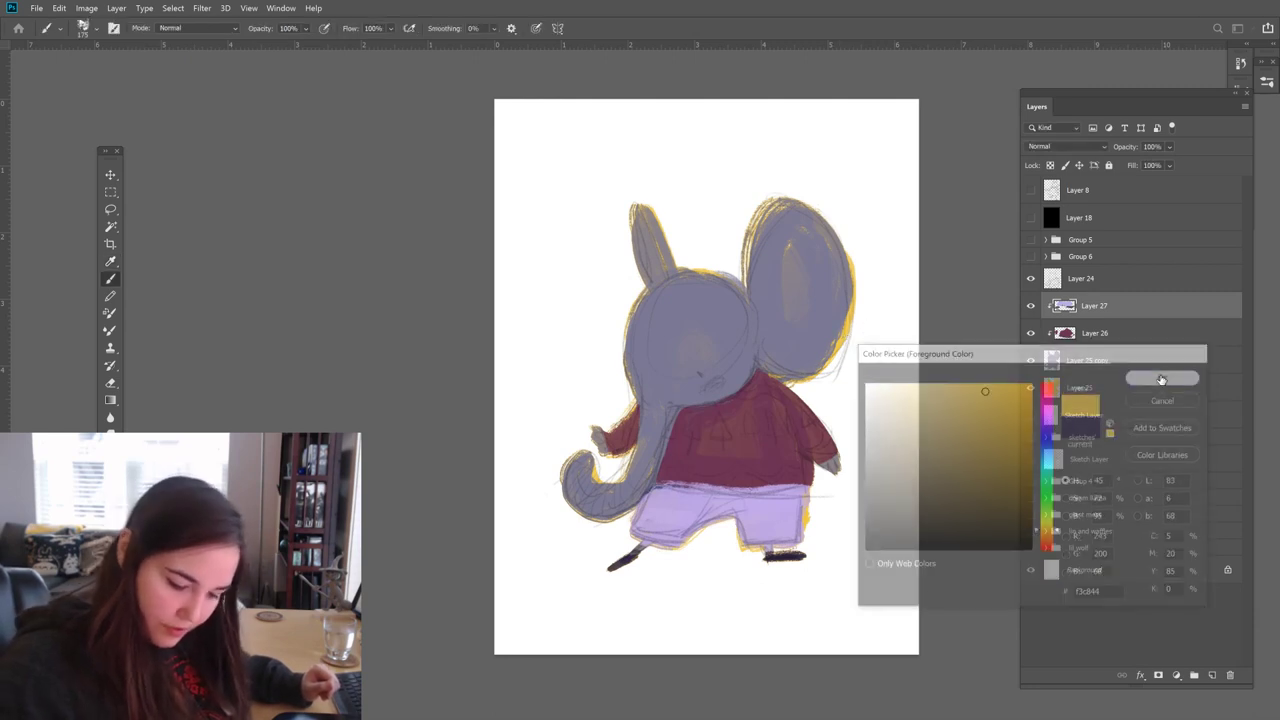
pyautogui.press('[')
pyautogui.press('[')
pyautogui.press('[')
pyautogui.press('[')
pyautogui.press('[')
pyautogui.press('[')
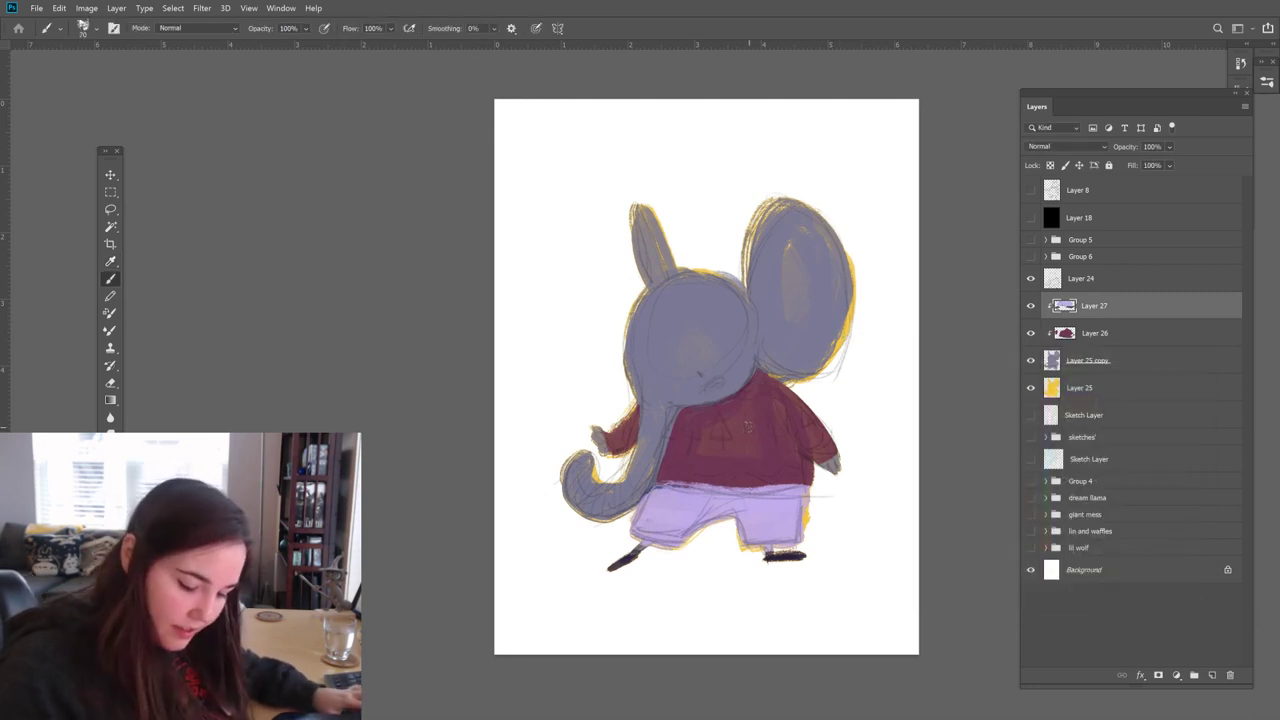
# Step: Paint yellow triangles across the sweater and its left shoulder, tidying them with the eraser
pyautogui.moveTo(748, 414)
pyautogui.mouseDown()
pyautogui.moveTo(752, 440)
pyautogui.moveTo(750, 428)
pyautogui.moveTo(776, 426)
pyautogui.moveTo(778, 446)
pyautogui.moveTo(724, 414)
pyautogui.moveTo(727, 450)
pyautogui.moveTo(692, 416)
pyautogui.moveTo(690, 446)
pyautogui.moveTo(676, 422)
pyautogui.moveTo(674, 438)
pyautogui.mouseUp()
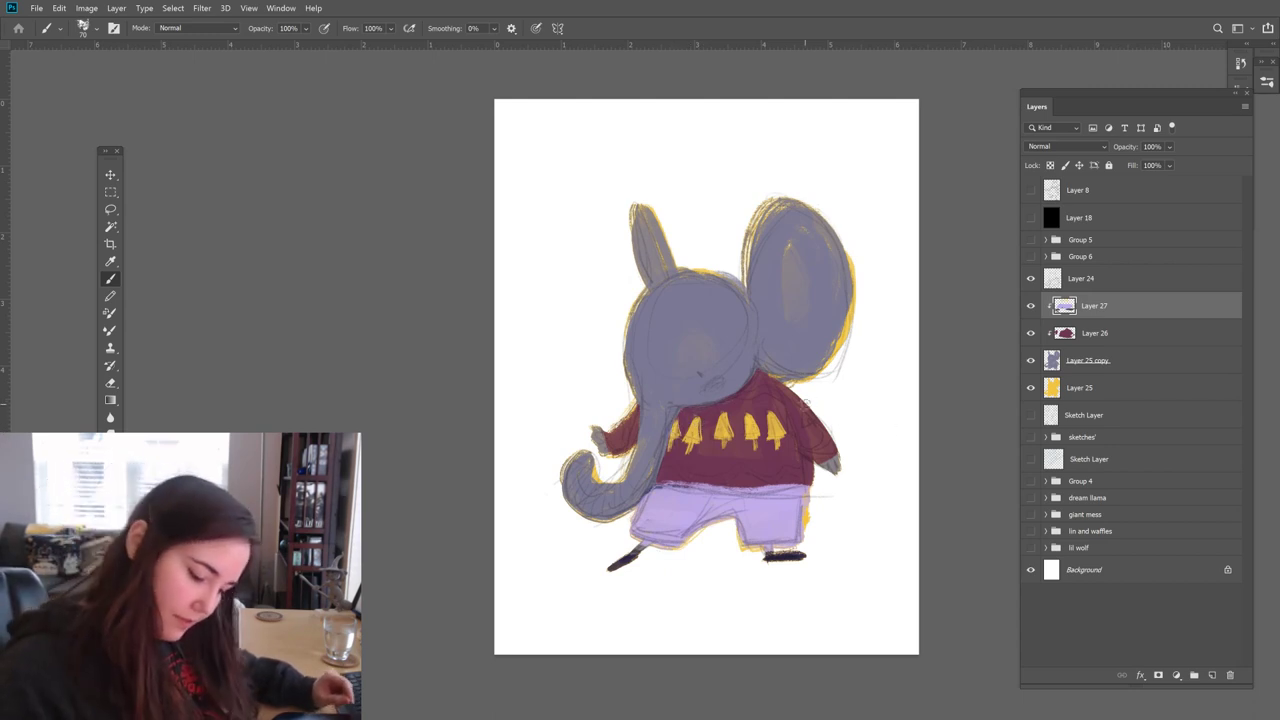
pyautogui.moveTo(805, 404); pyautogui.dragTo(817, 430)
pyautogui.moveTo(627, 427); pyautogui.dragTo(630, 415)
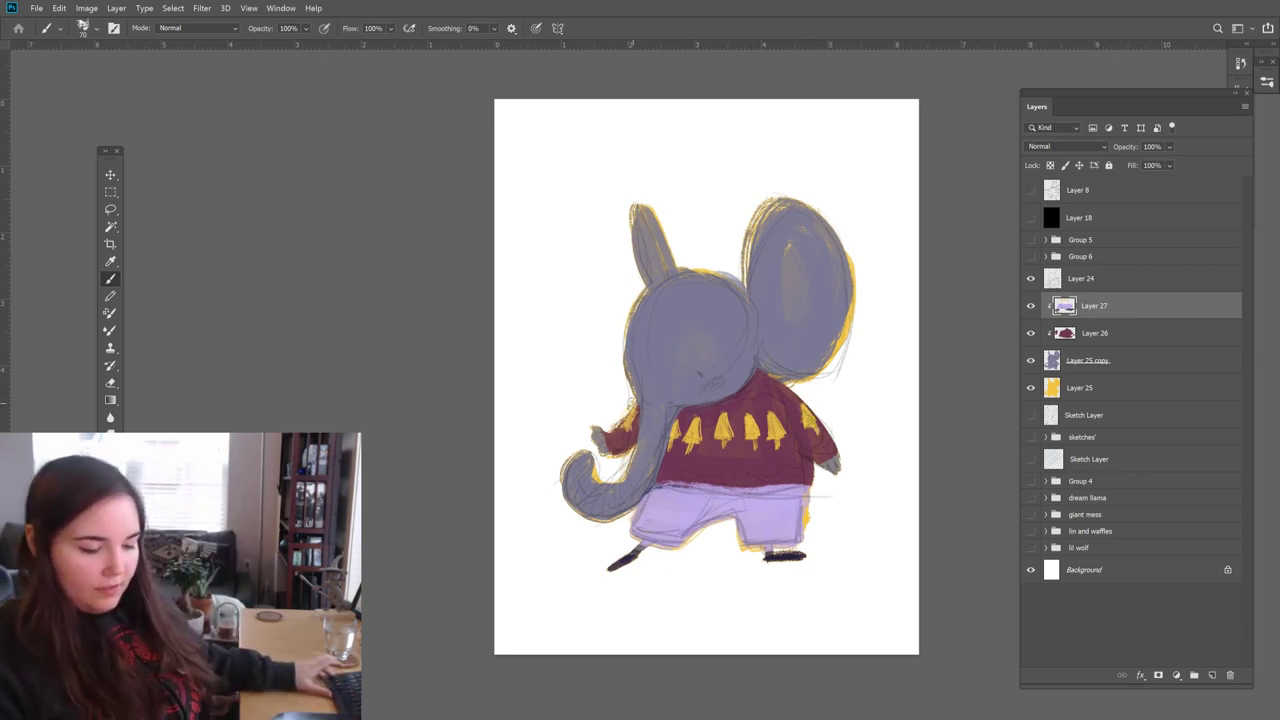
pyautogui.moveTo(620, 428); pyautogui.dragTo(630, 406)
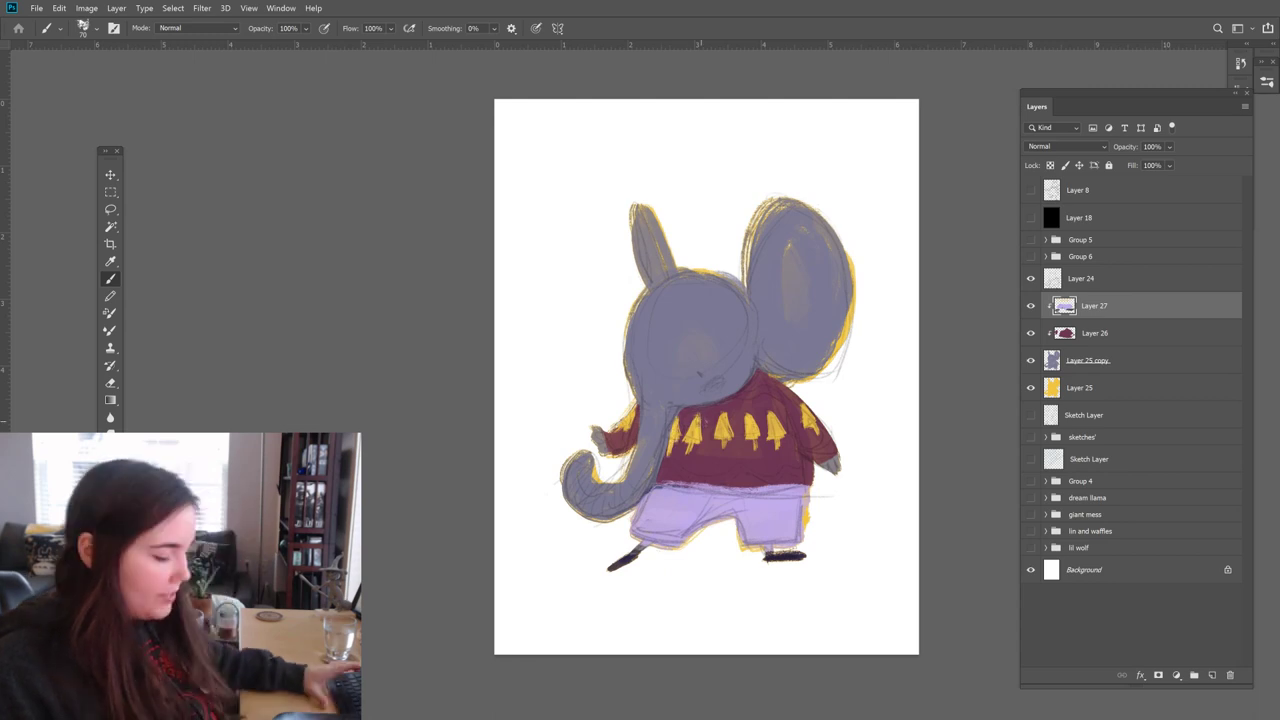
pyautogui.press('e')
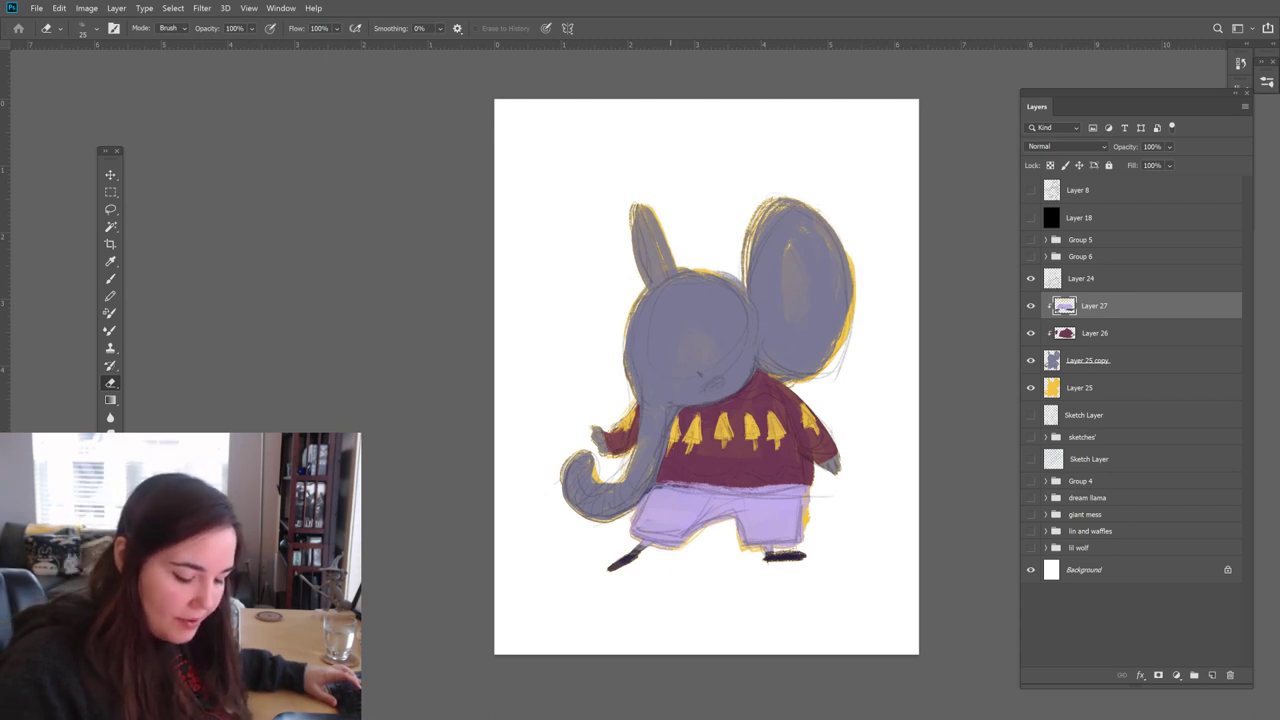
pyautogui.press('b')
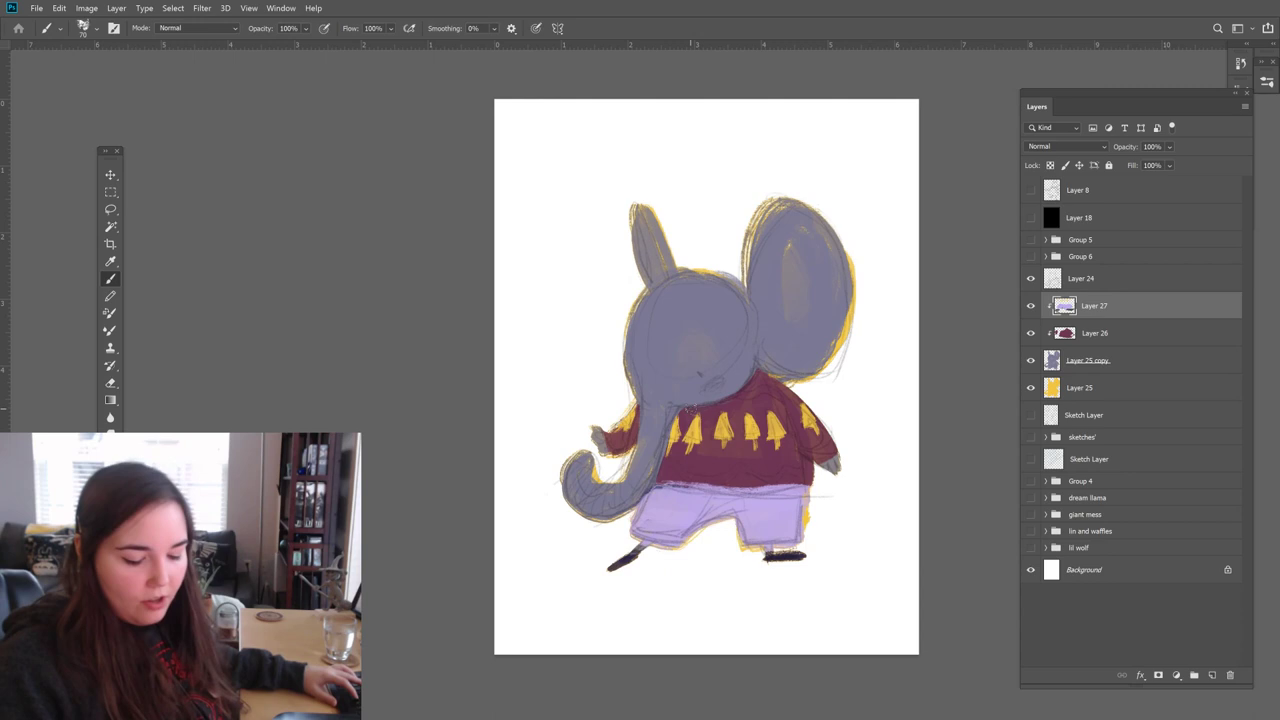
pyautogui.press('e')
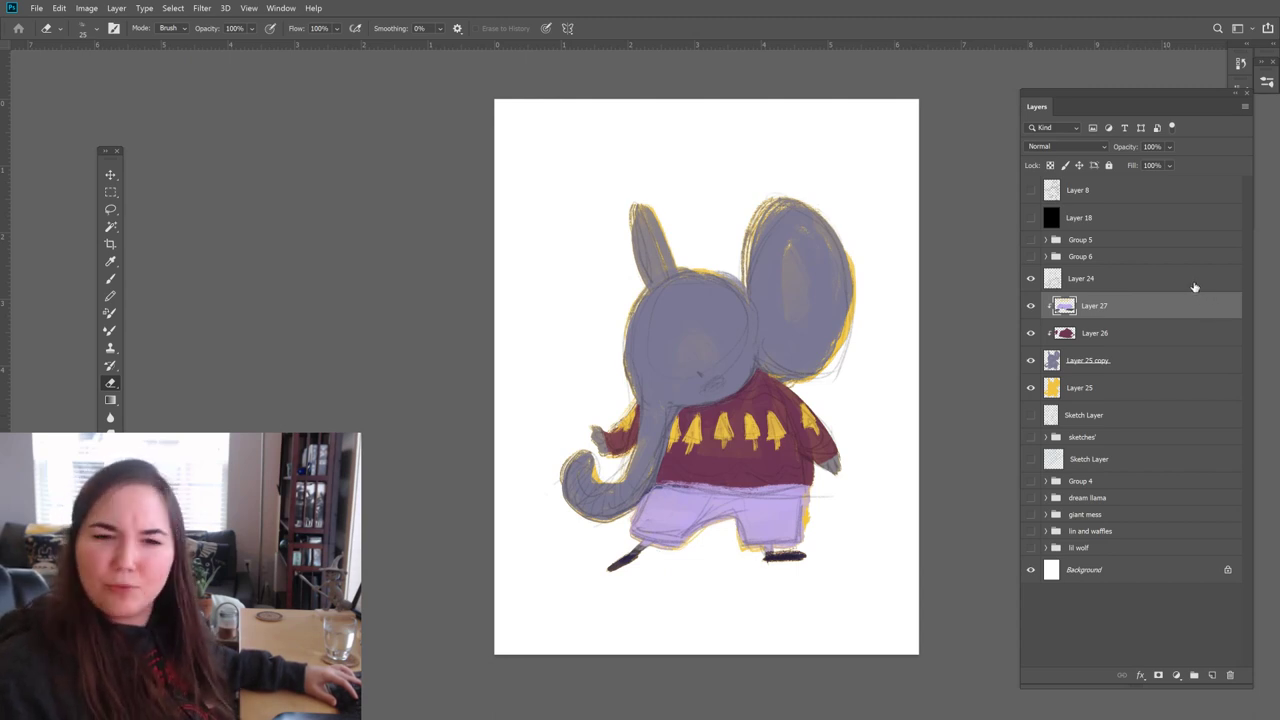
# Step: Toggle Layer 27 off and on to compare the artwork
pyautogui.click(1030, 306)
pyautogui.click(1030, 306)
pyautogui.press('b')
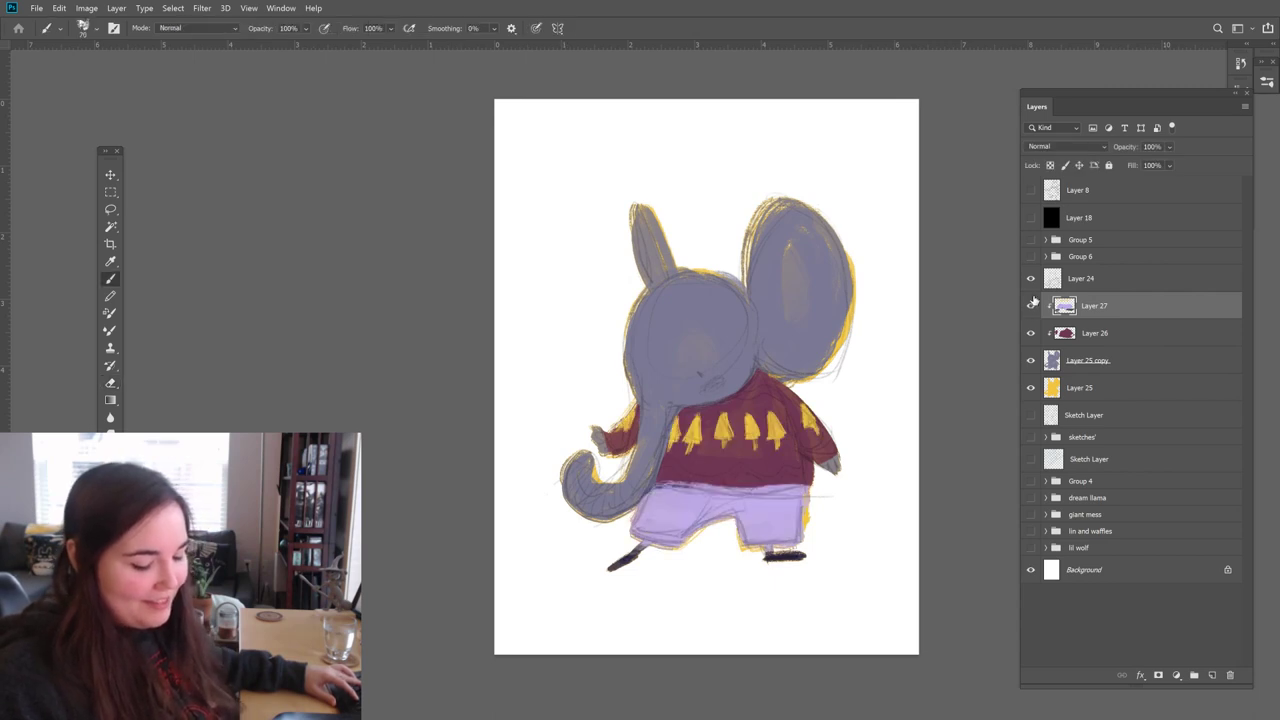
pyautogui.click(1027, 310)
pyautogui.click(1027, 310)
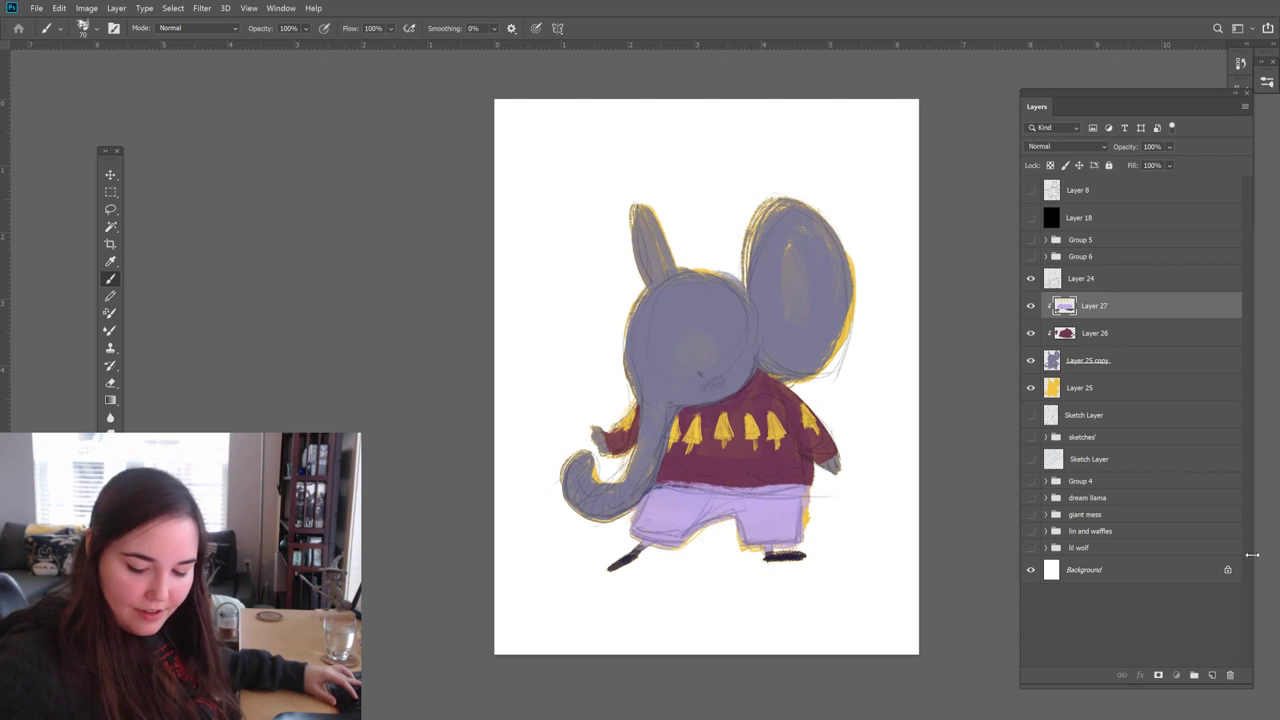
# Step: Set the foreground to bright pink and dab it onto the sweater
pyautogui.click(108, 578)
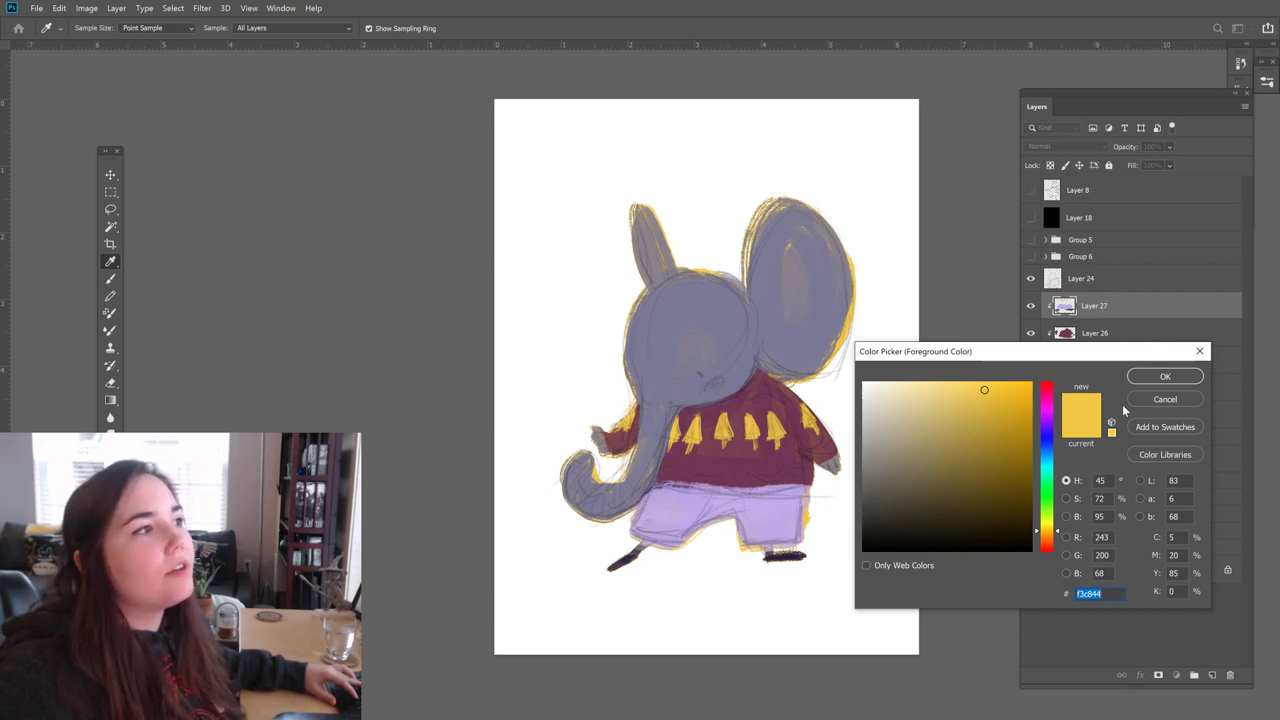
pyautogui.moveTo(1048, 502)
pyautogui.mouseDown()
pyautogui.moveTo(1050, 395)
pyautogui.moveTo(999, 419)
pyautogui.mouseUp()
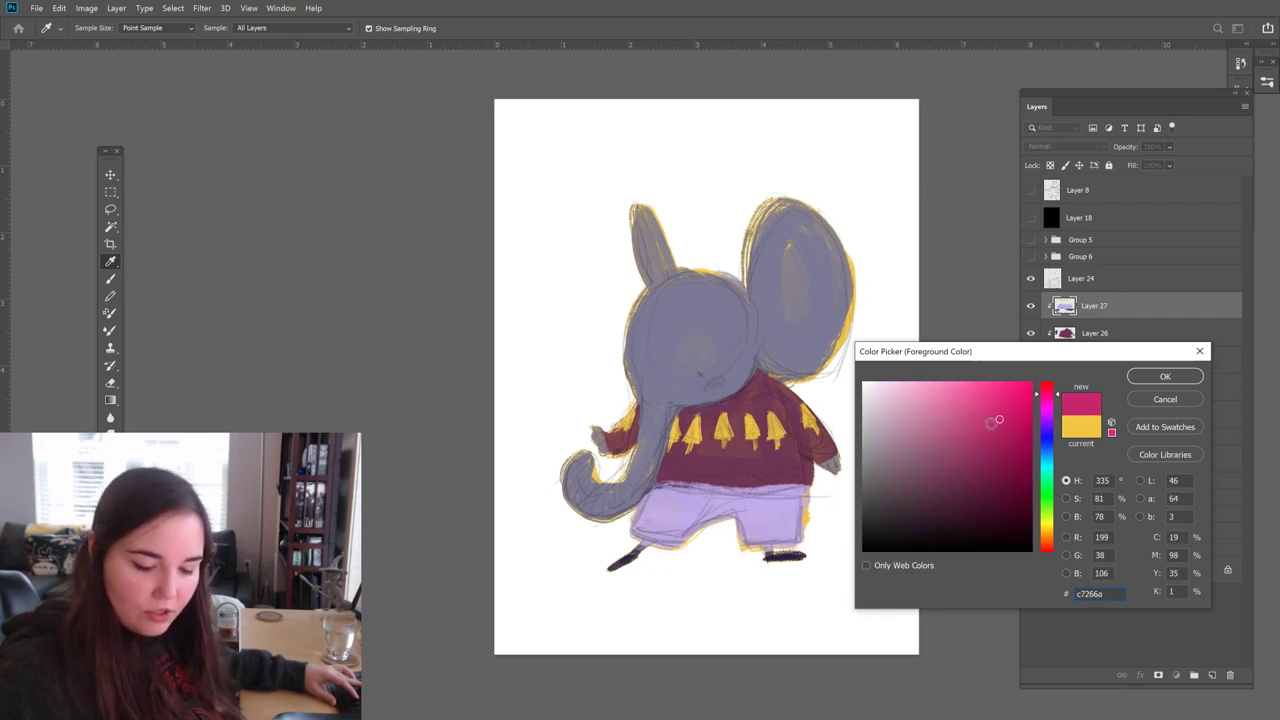
pyautogui.press('b')
pyautogui.press('Return')
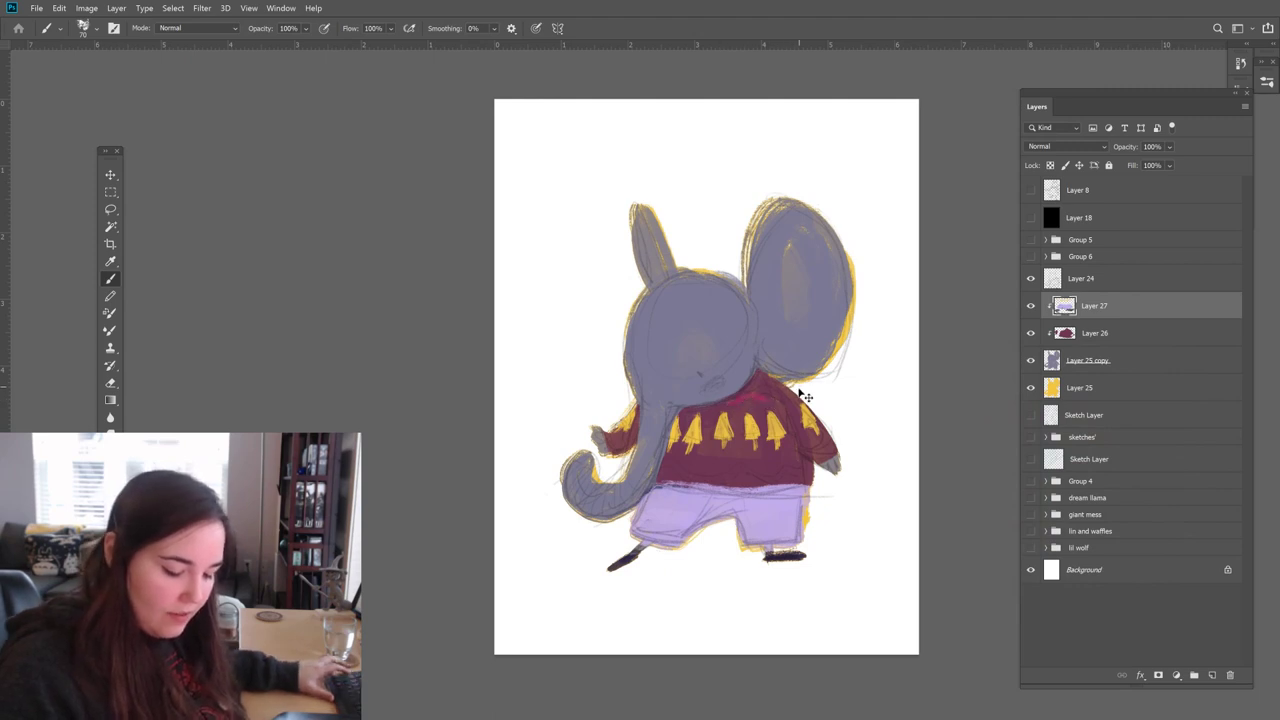
pyautogui.click(750, 392)
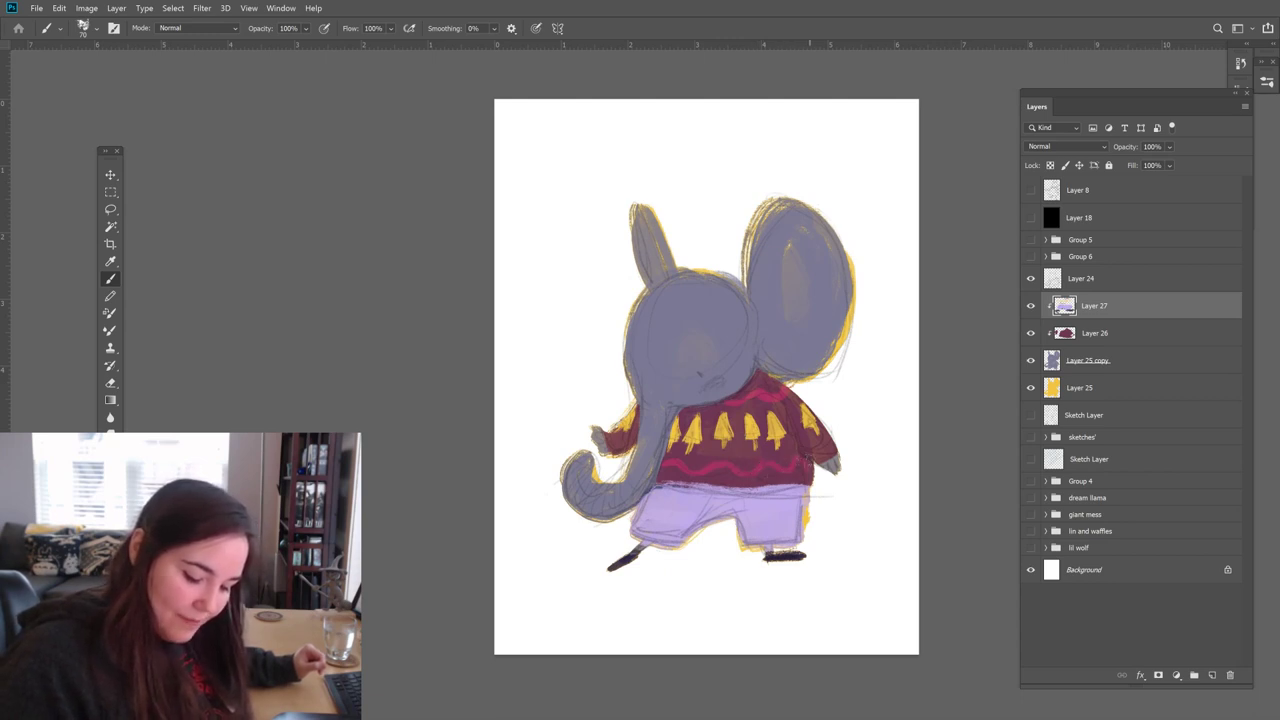
# Step: Brush a pink zigzag under the yellow triangles, erasing stray strokes along the way
pyautogui.press('e')
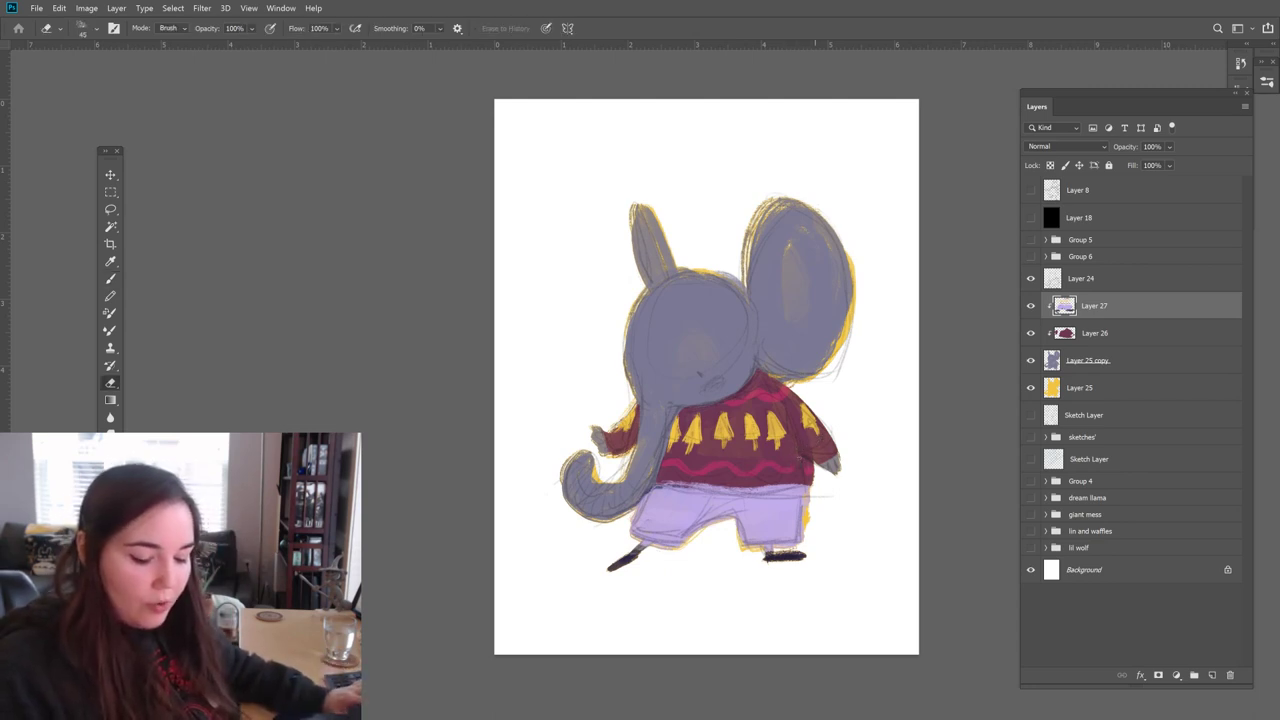
pyautogui.press('b')
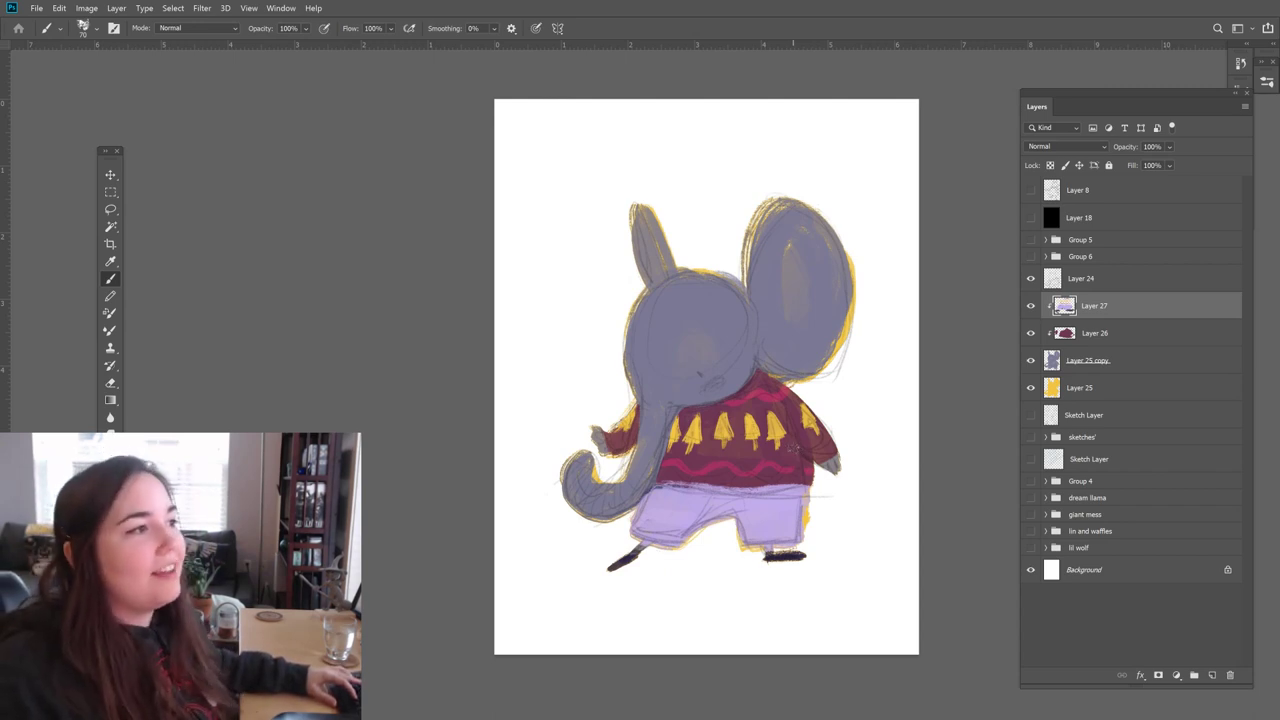
pyautogui.press('e')
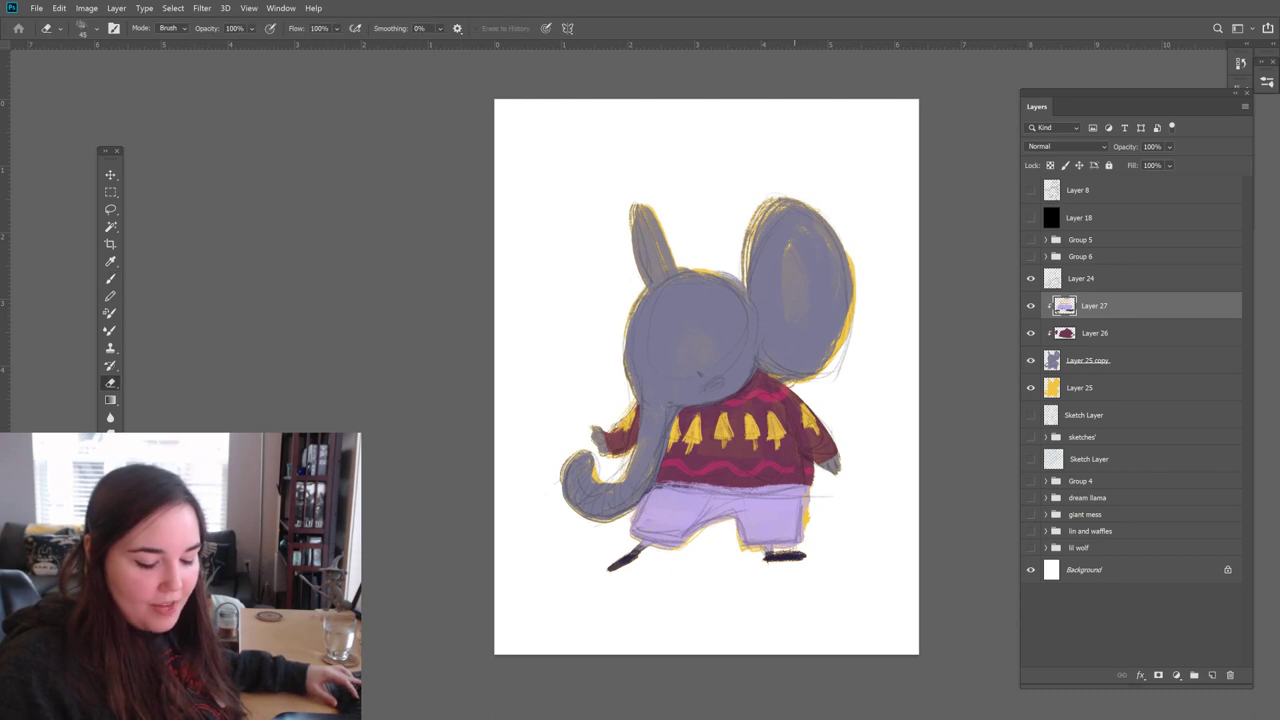
pyautogui.press('b')
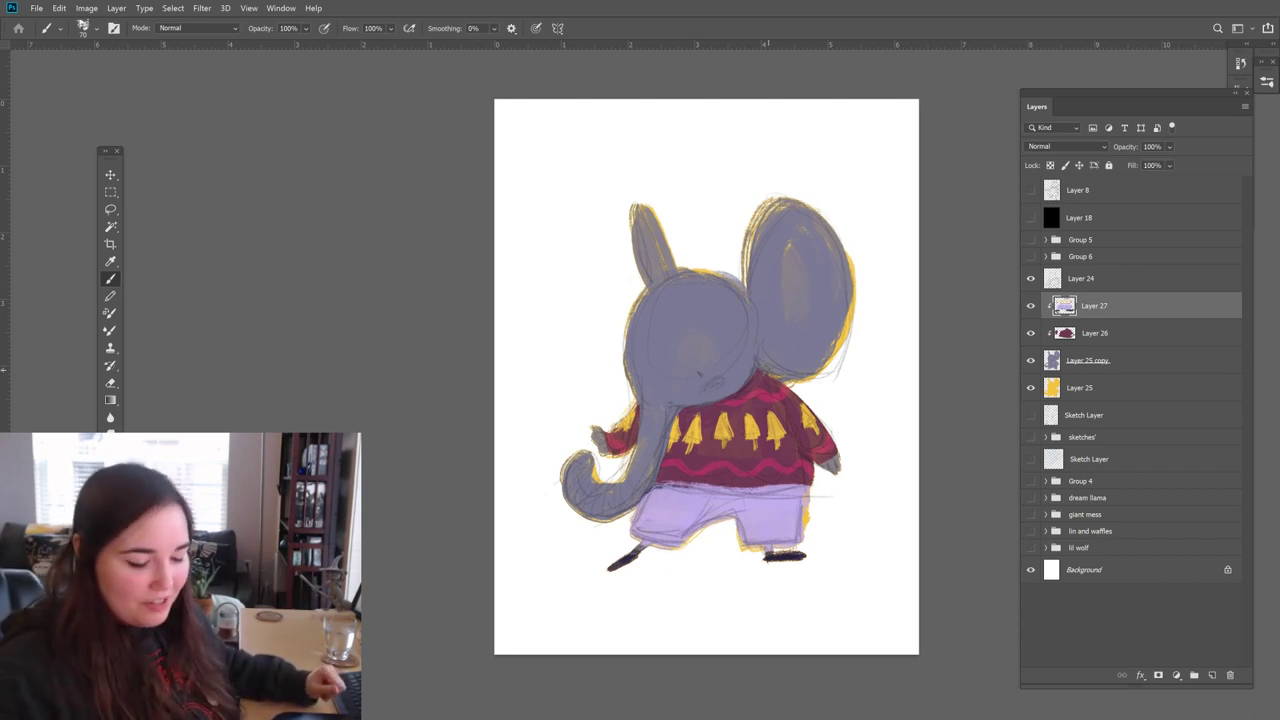
pyautogui.moveTo(1031, 305); pyautogui.dragTo(1031, 352)
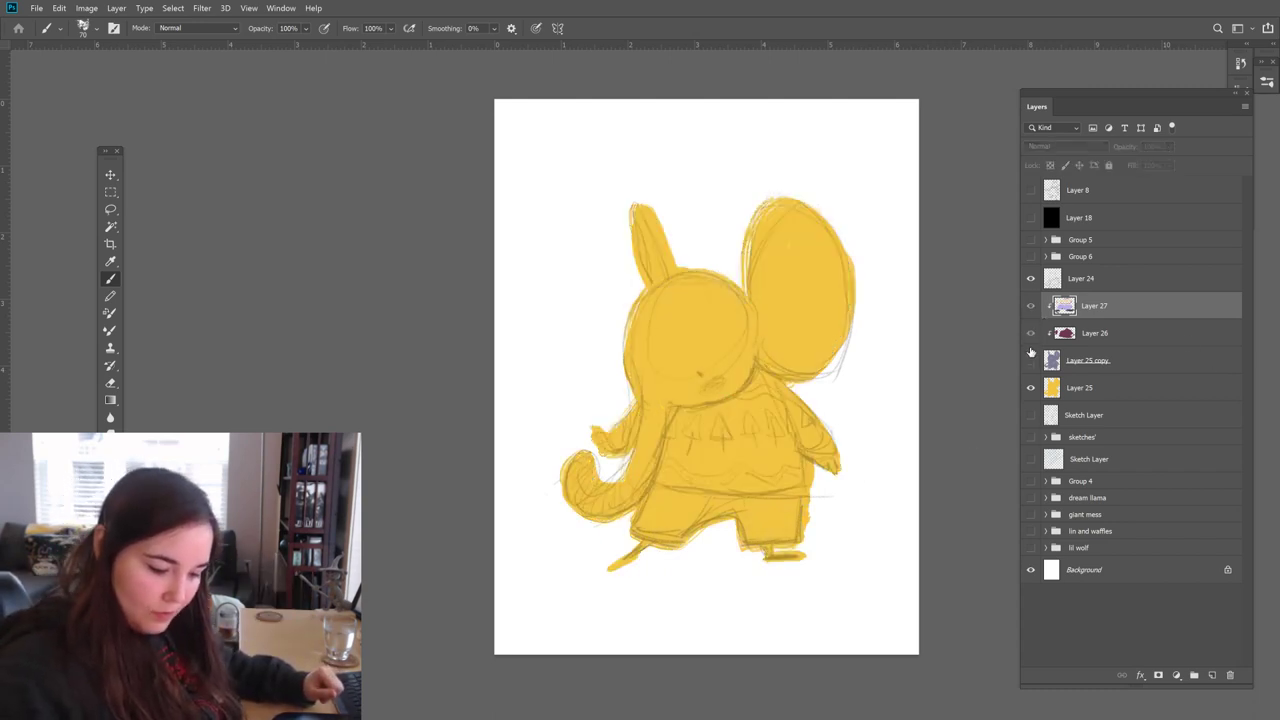
pyautogui.click(1031, 360)
pyautogui.click(1089, 363)
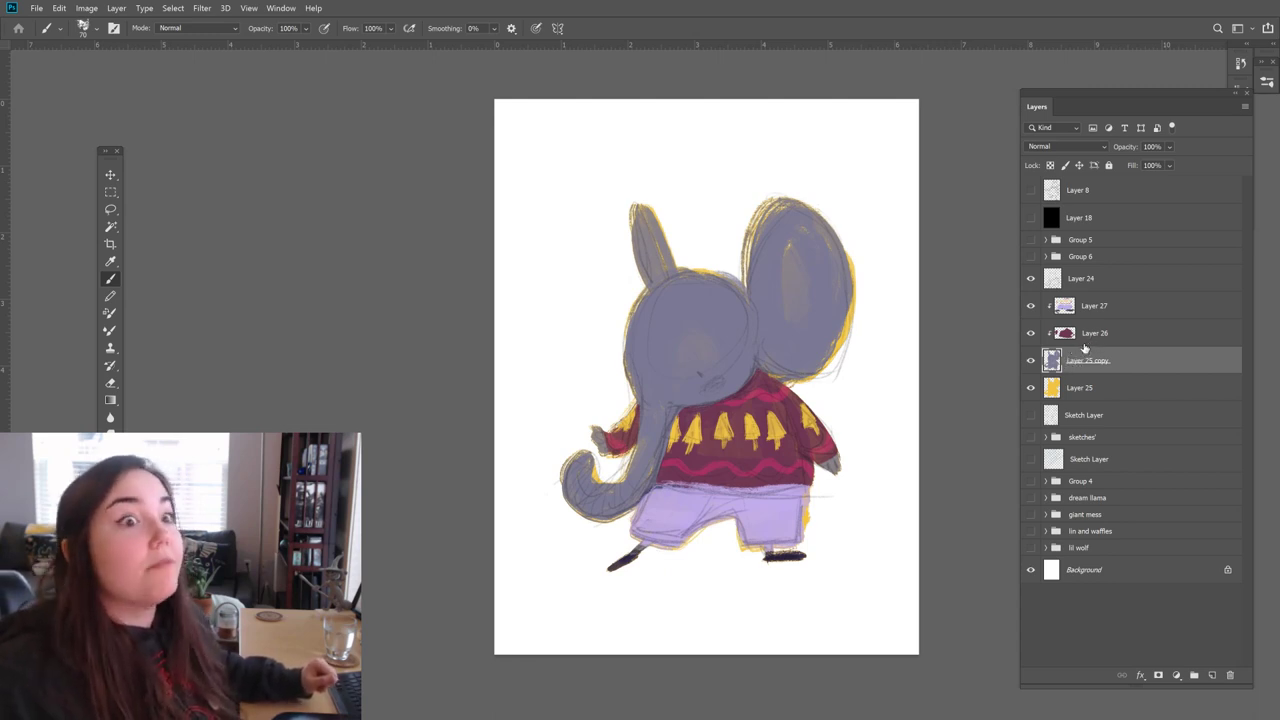
pyautogui.click(1031, 360)
pyautogui.click(1031, 360)
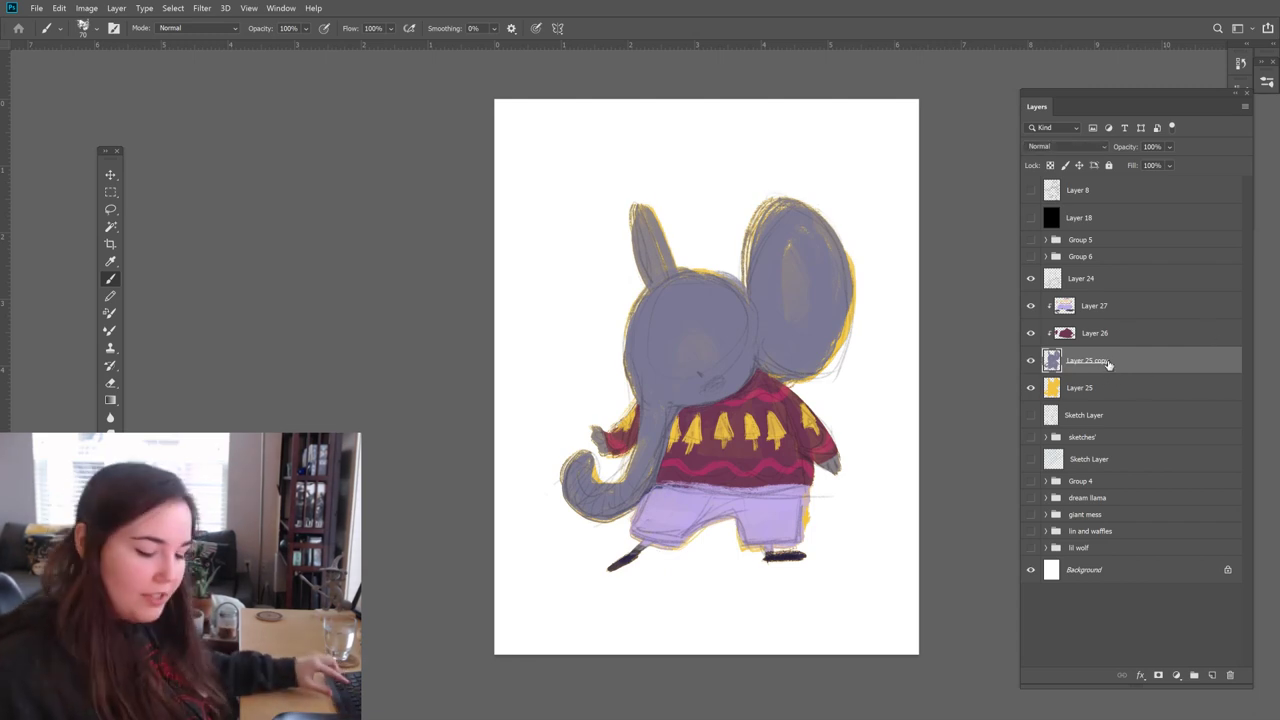
# Step: Lock transparent pixels, pick a darker purple at brush size 400, and shade both ear tops
pyautogui.click(1051, 166)
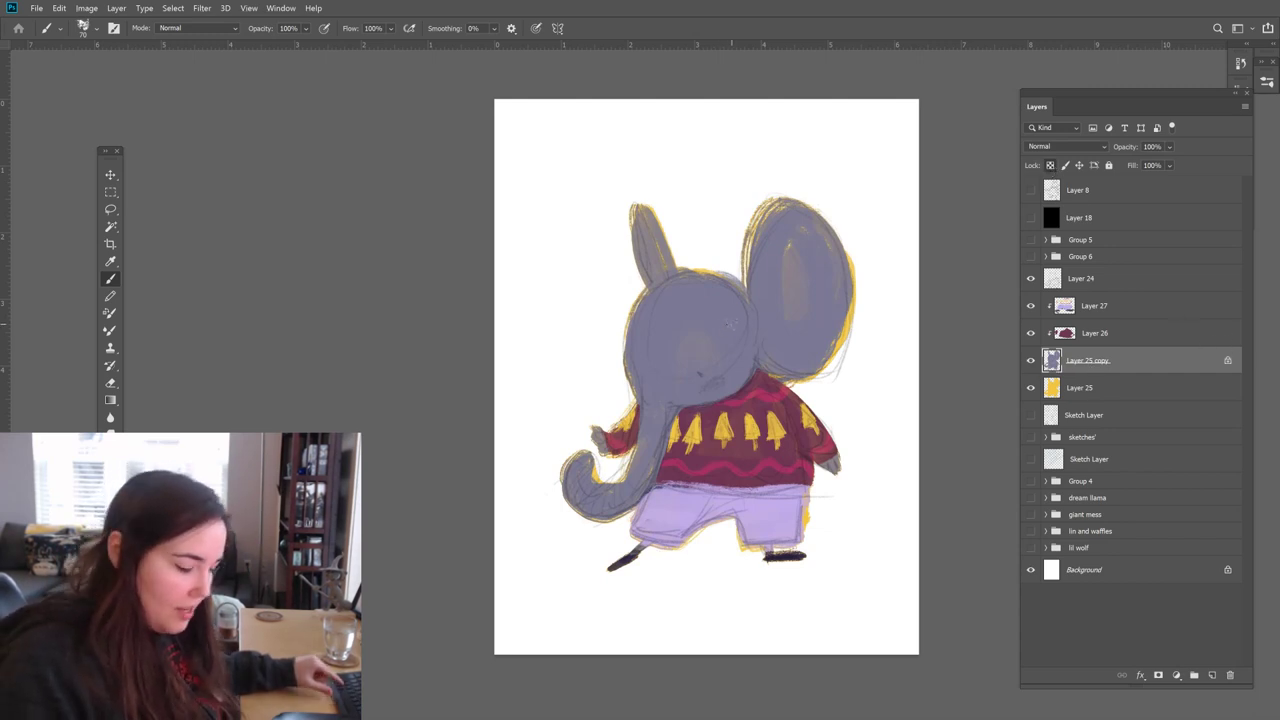
pyautogui.click(108, 450)
pyautogui.click(910, 478)
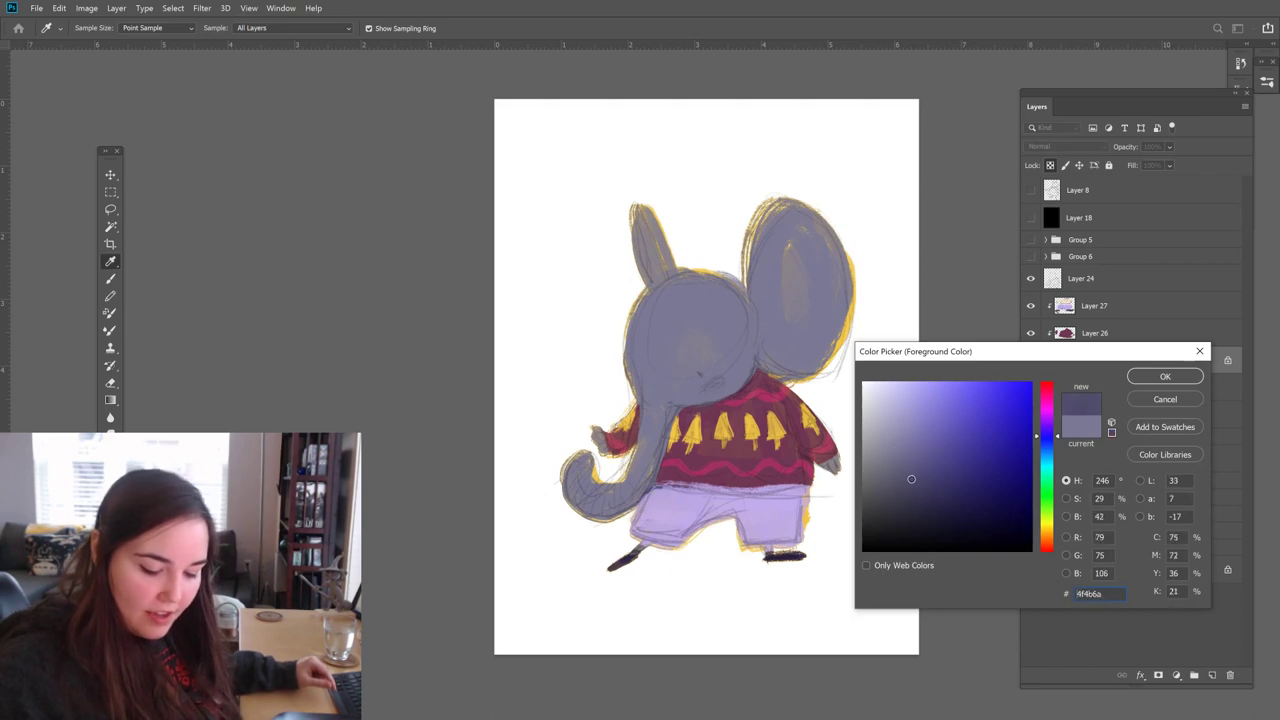
pyautogui.click(1158, 376)
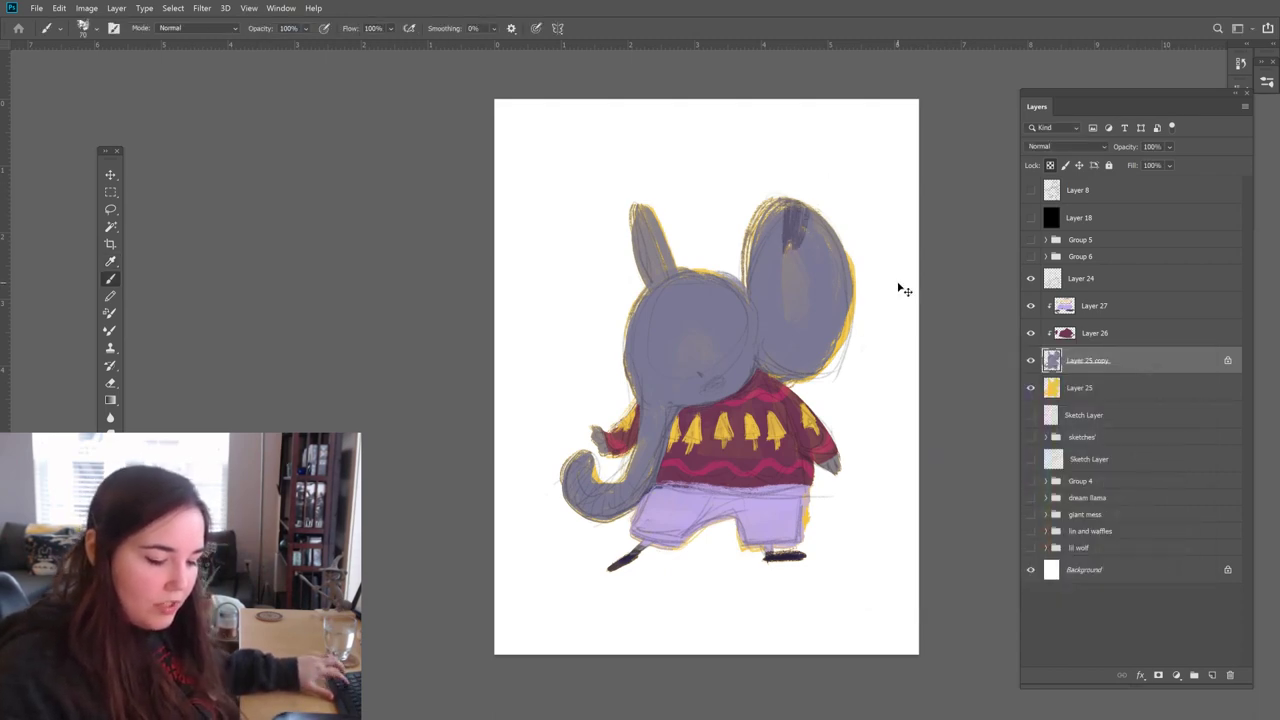
pyautogui.press(']')
pyautogui.press(']')
pyautogui.press(']')
pyautogui.press(']')
pyautogui.press(']')
pyautogui.press(']')
pyautogui.press(']')
pyautogui.press(']')
pyautogui.press(']')
pyautogui.press(']')
pyautogui.moveTo(771, 205)
pyautogui.mouseDown()
pyautogui.moveTo(857, 243)
pyautogui.moveTo(810, 285)
pyautogui.moveTo(835, 300)
pyautogui.mouseUp()
pyautogui.moveTo(640, 235); pyautogui.dragTo(651, 171)
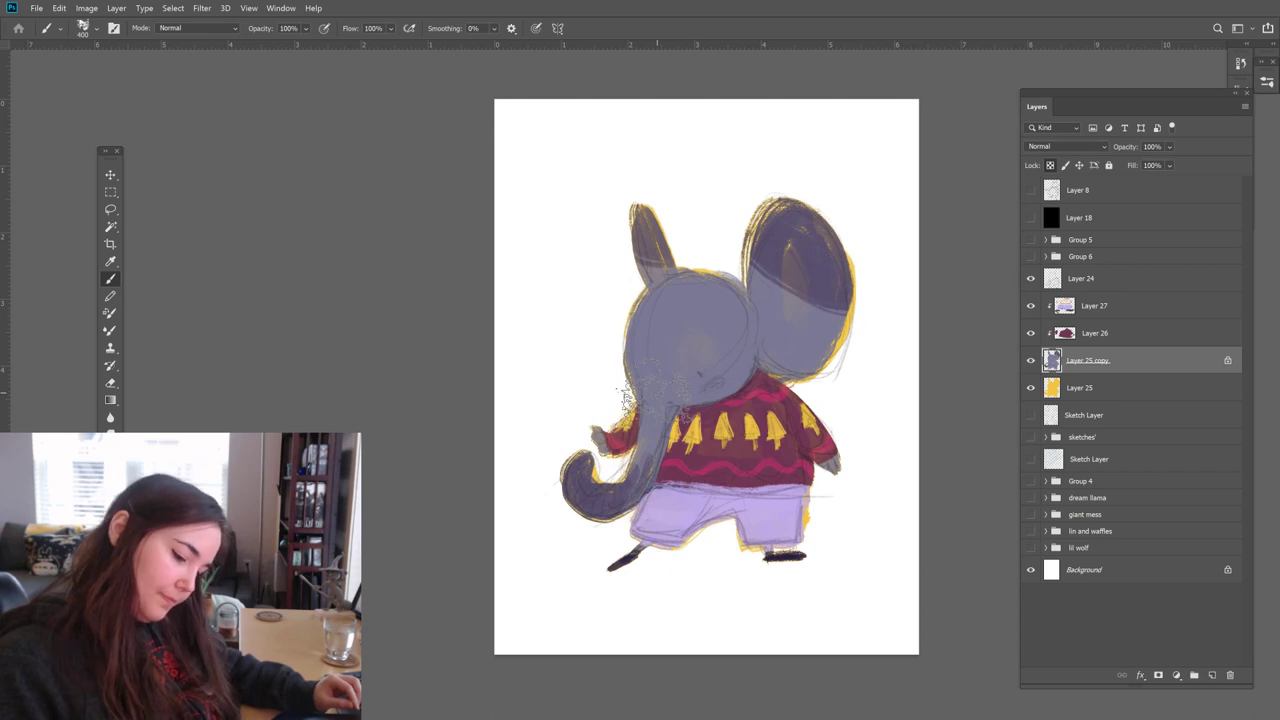
# Step: Sample the elephant's grey-purple and fill in the trunk, undoing the lavender highlight
pyautogui.press('i')
pyautogui.click(627, 397)
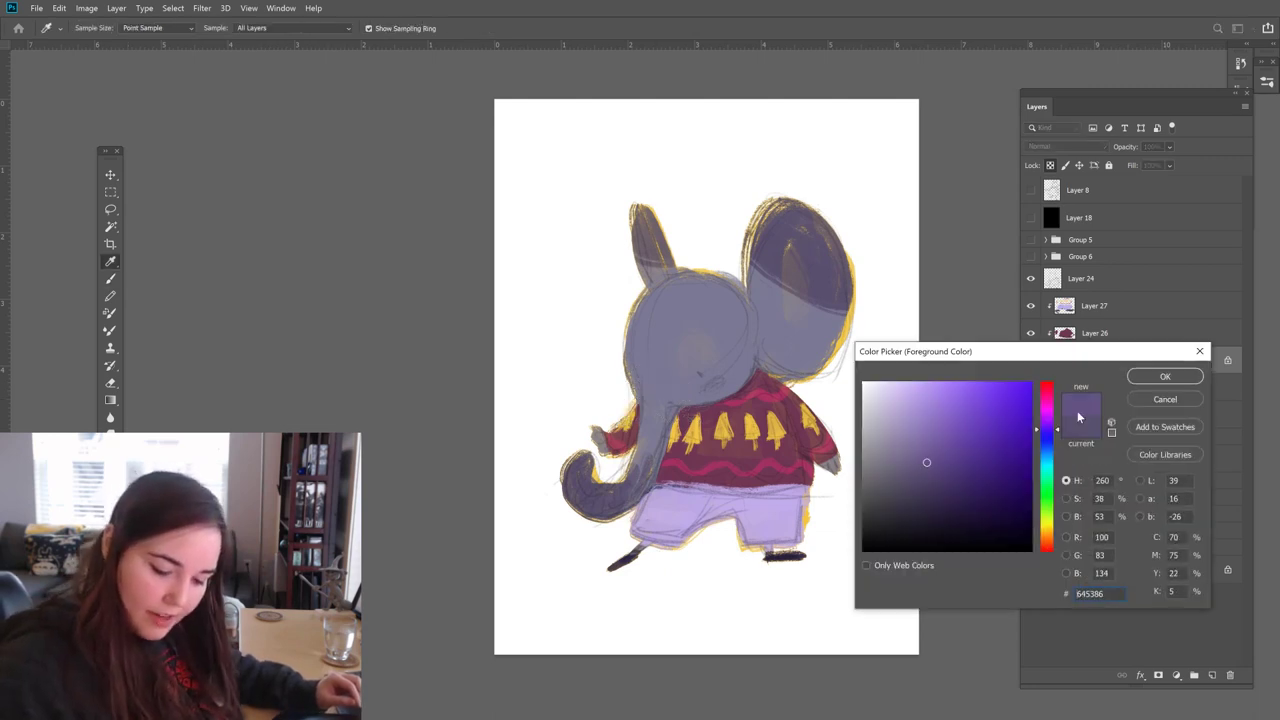
pyautogui.click(1165, 376)
pyautogui.press('b')
pyautogui.moveTo(595, 485)
pyautogui.mouseDown()
pyautogui.moveTo(563, 451)
pyautogui.moveTo(605, 454)
pyautogui.moveTo(565, 446)
pyautogui.moveTo(605, 461)
pyautogui.moveTo(580, 516)
pyautogui.moveTo(615, 398)
pyautogui.mouseUp()
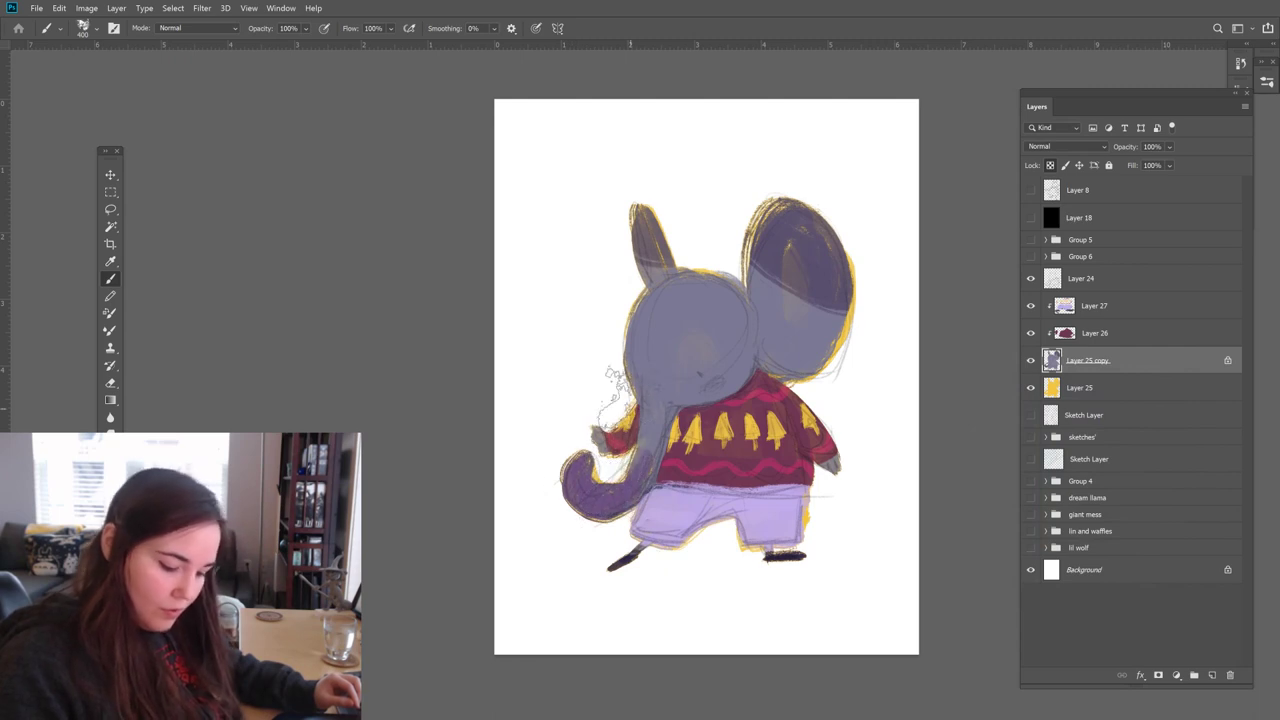
pyautogui.moveTo(636, 478); pyautogui.dragTo(632, 403)
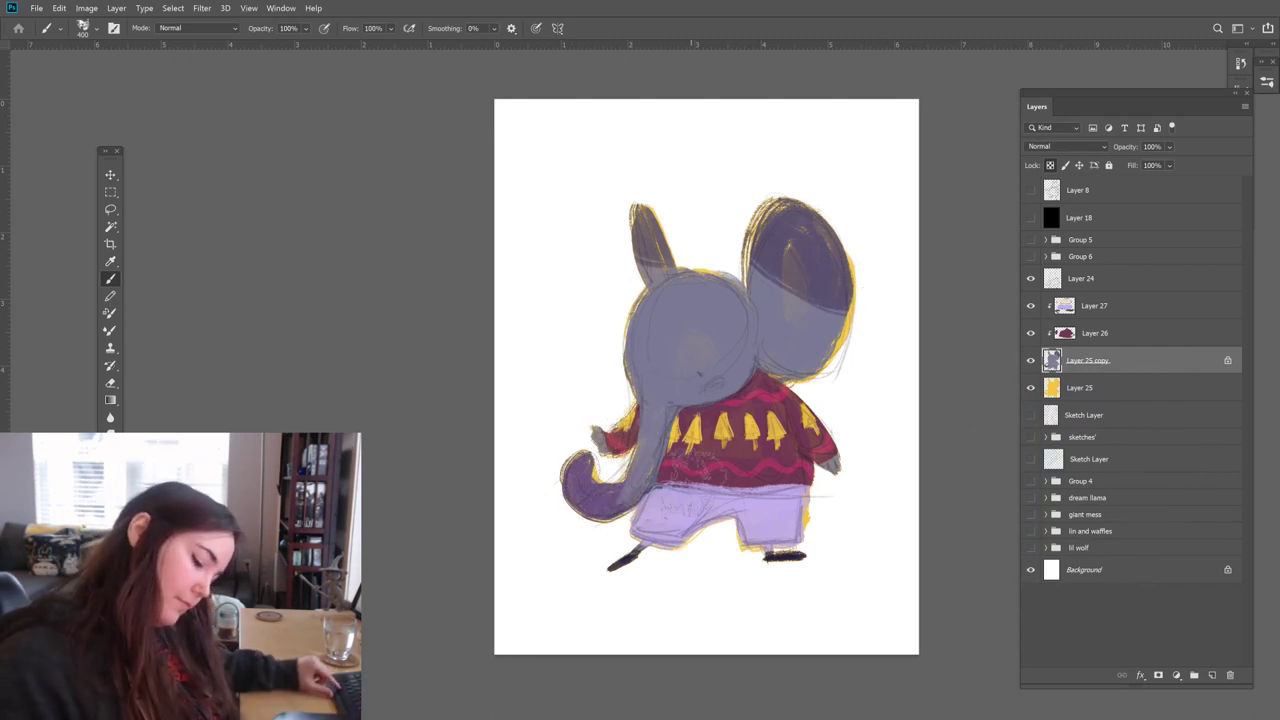
pyautogui.moveTo(628, 505); pyautogui.dragTo(652, 428)
pyautogui.moveTo(615, 505); pyautogui.dragTo(624, 358)
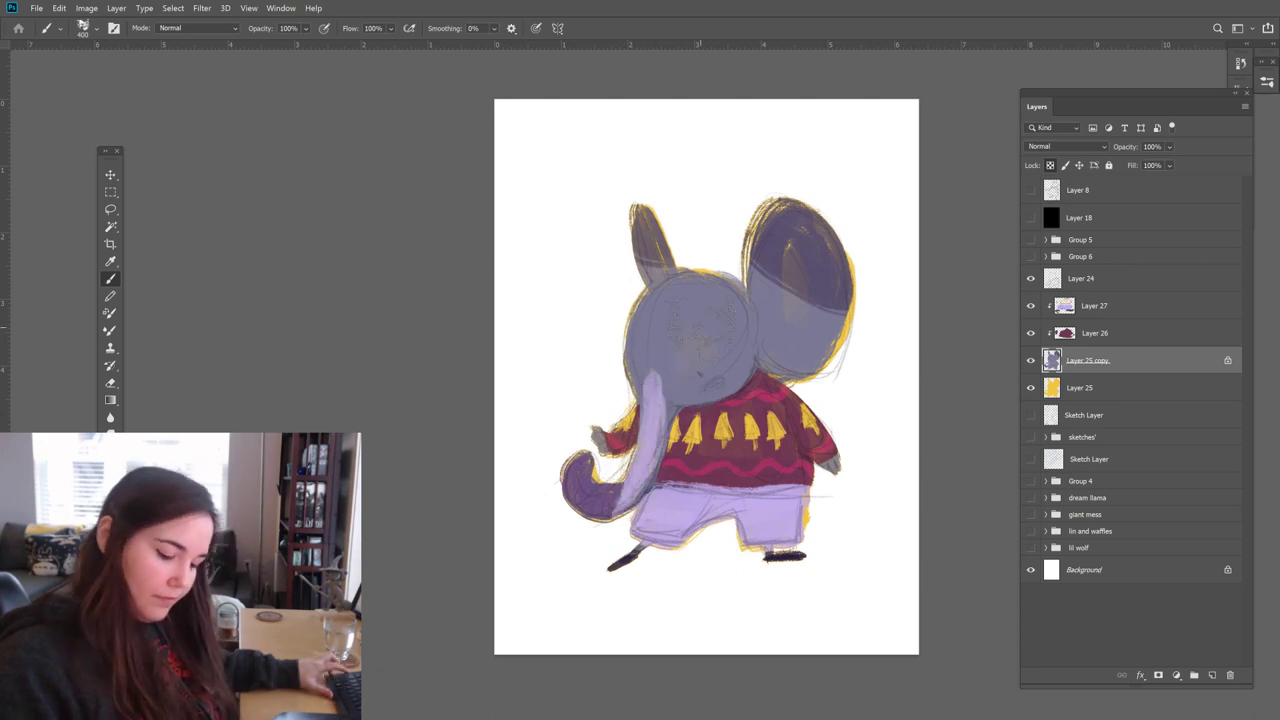
pyautogui.hotkey('ctrl', 'z')
pyautogui.hotkey('ctrl', 'z')
# Step: Mix a darker purple from the sampled grey and fill the whole elephant with it
pyautogui.click(705, 343)
pyautogui.moveTo(885, 455); pyautogui.dragTo(898, 453)
pyautogui.moveTo(1058, 433); pyautogui.dragTo(1062, 430)
pyautogui.click(1137, 378)
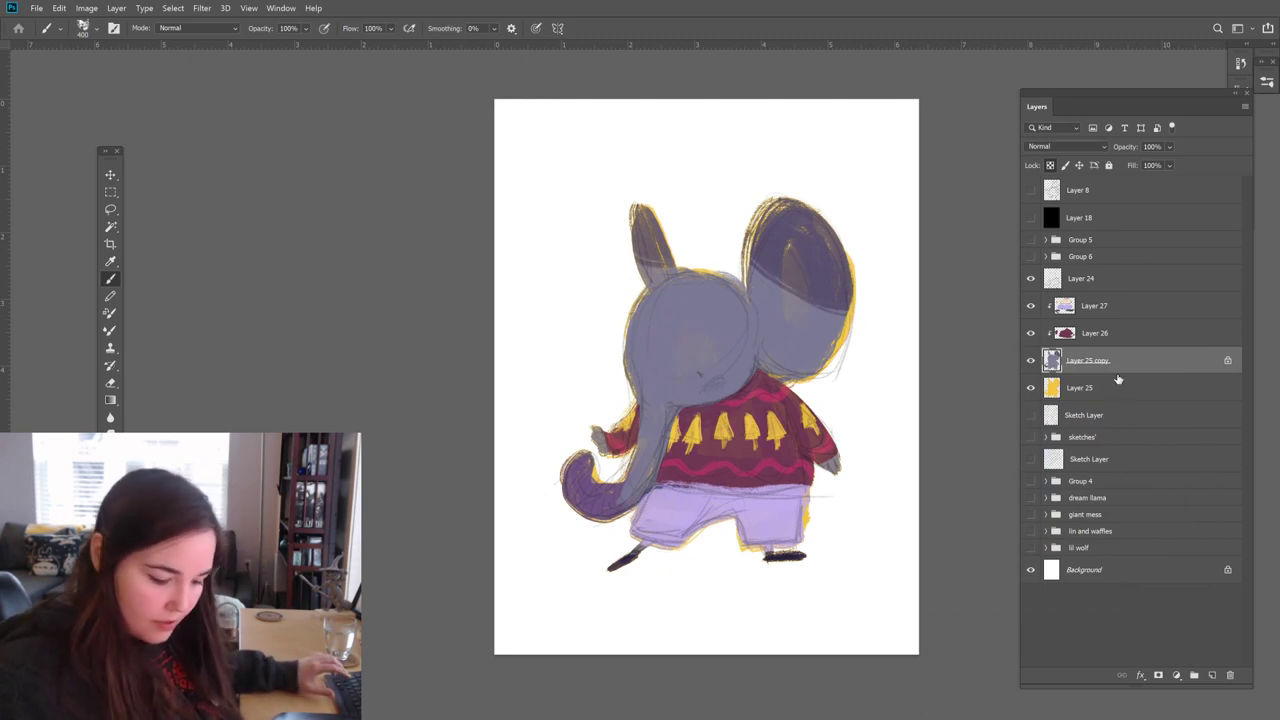
pyautogui.hotkey('shift', 'alt', 'BackSpace')
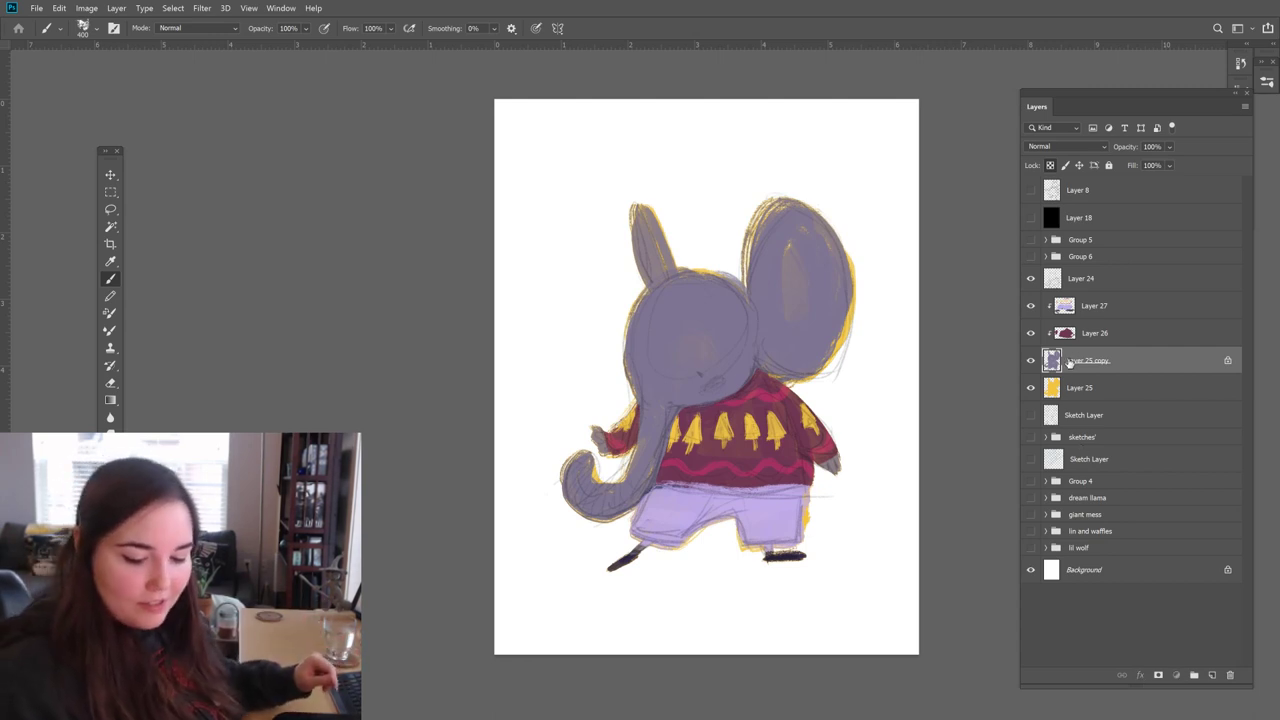
# Step: Repaint the left ear and trunk tip in lighter lavender, then choose purple 9870b1
pyautogui.moveTo(628, 278)
pyautogui.mouseDown()
pyautogui.moveTo(630, 210)
pyautogui.moveTo(688, 240)
pyautogui.mouseUp()
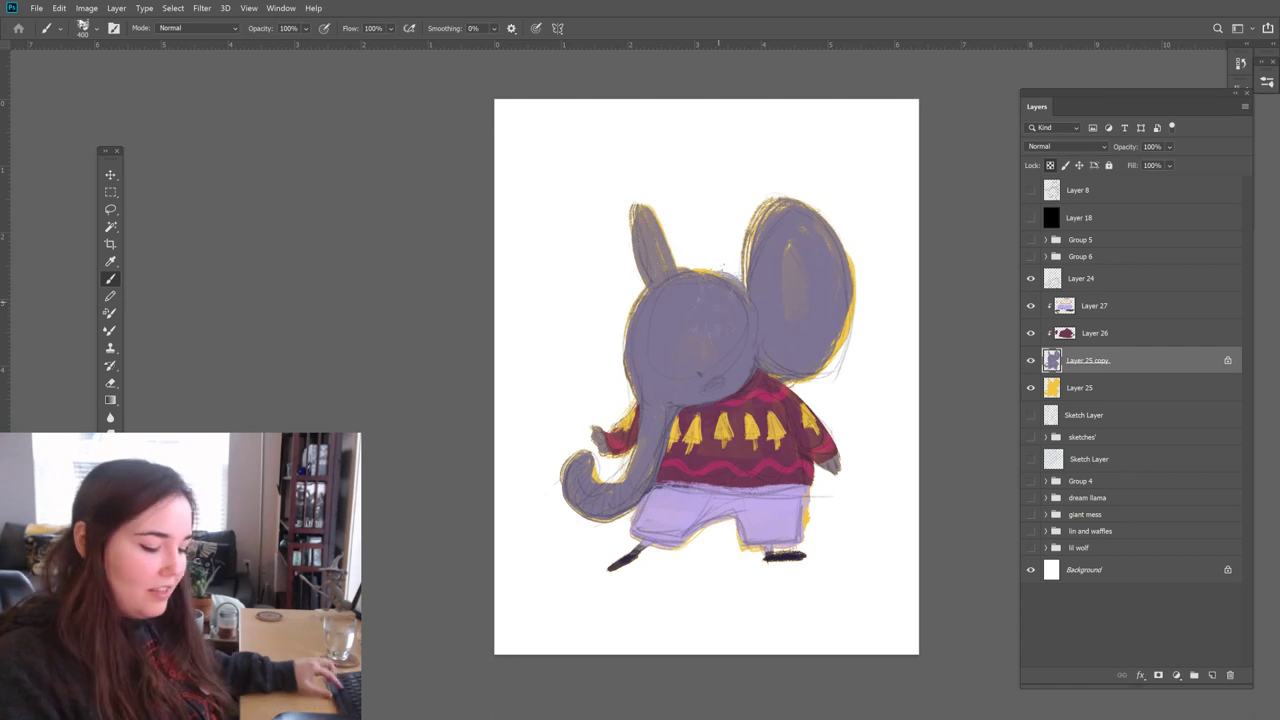
pyautogui.press('i')
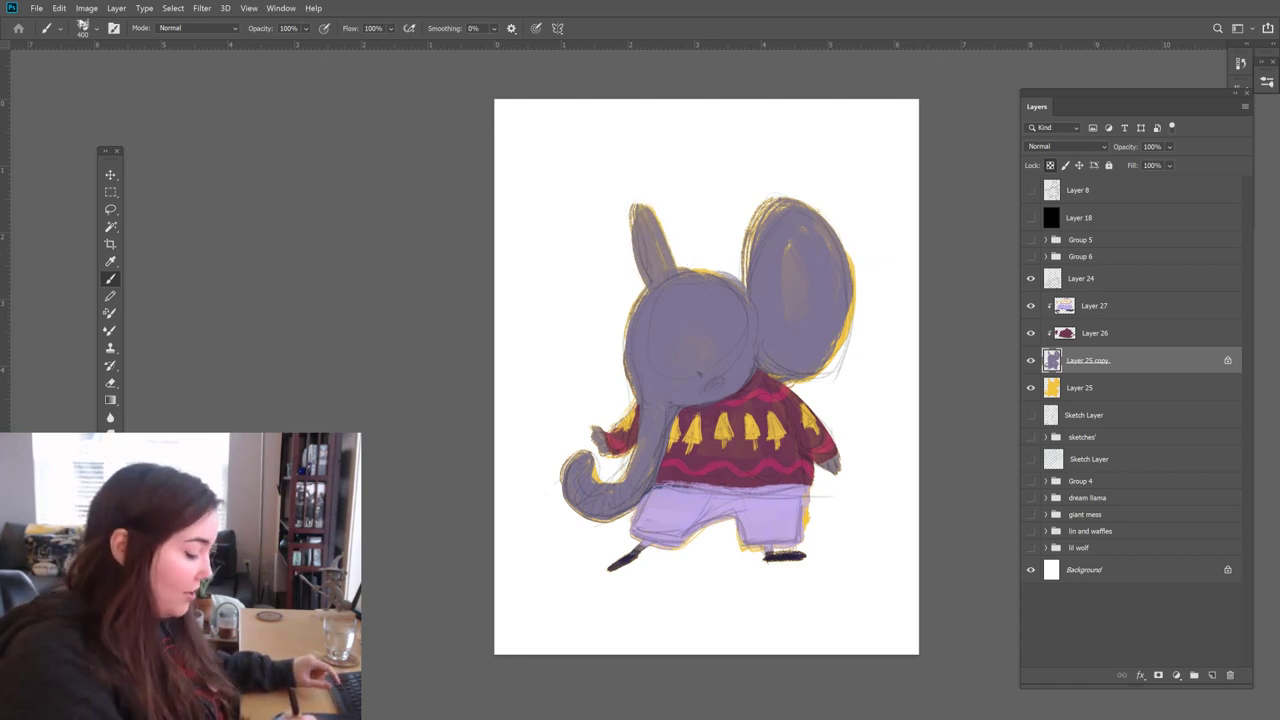
pyautogui.moveTo(898, 452); pyautogui.dragTo(909, 428)
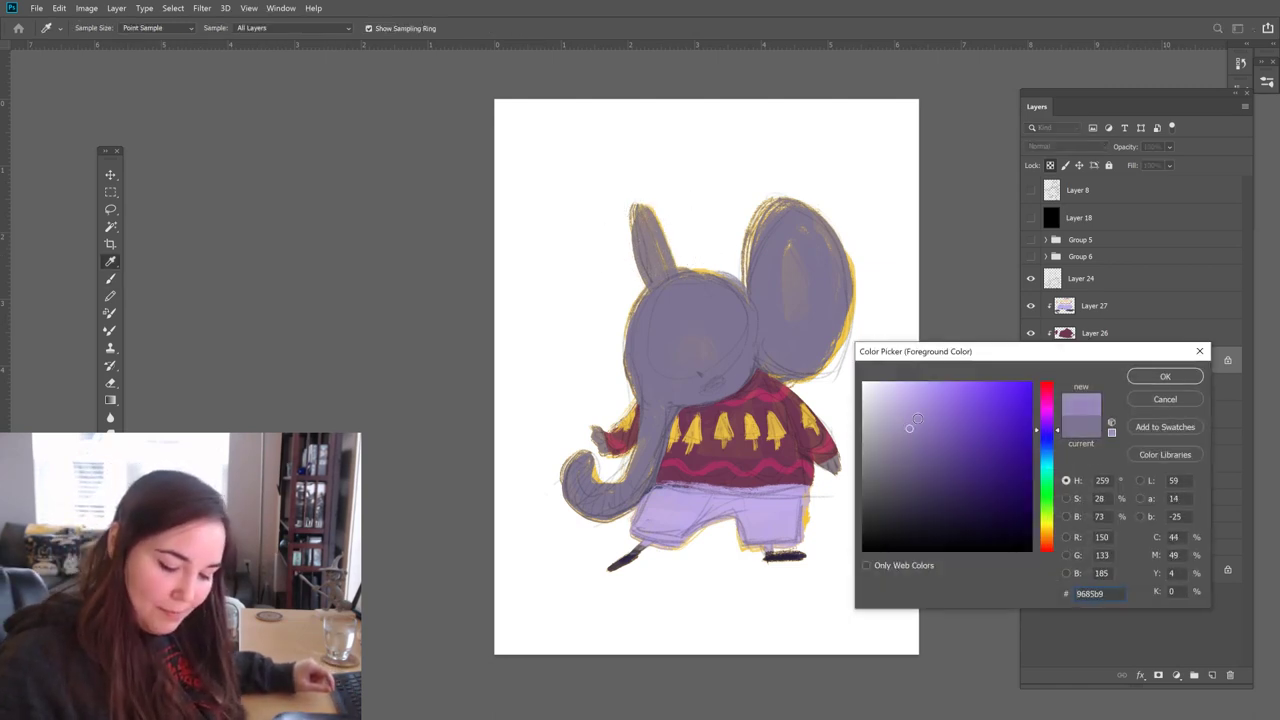
pyautogui.click(1060, 428)
pyautogui.click(1165, 376)
pyautogui.press('b')
pyautogui.moveTo(594, 229); pyautogui.dragTo(722, 215)
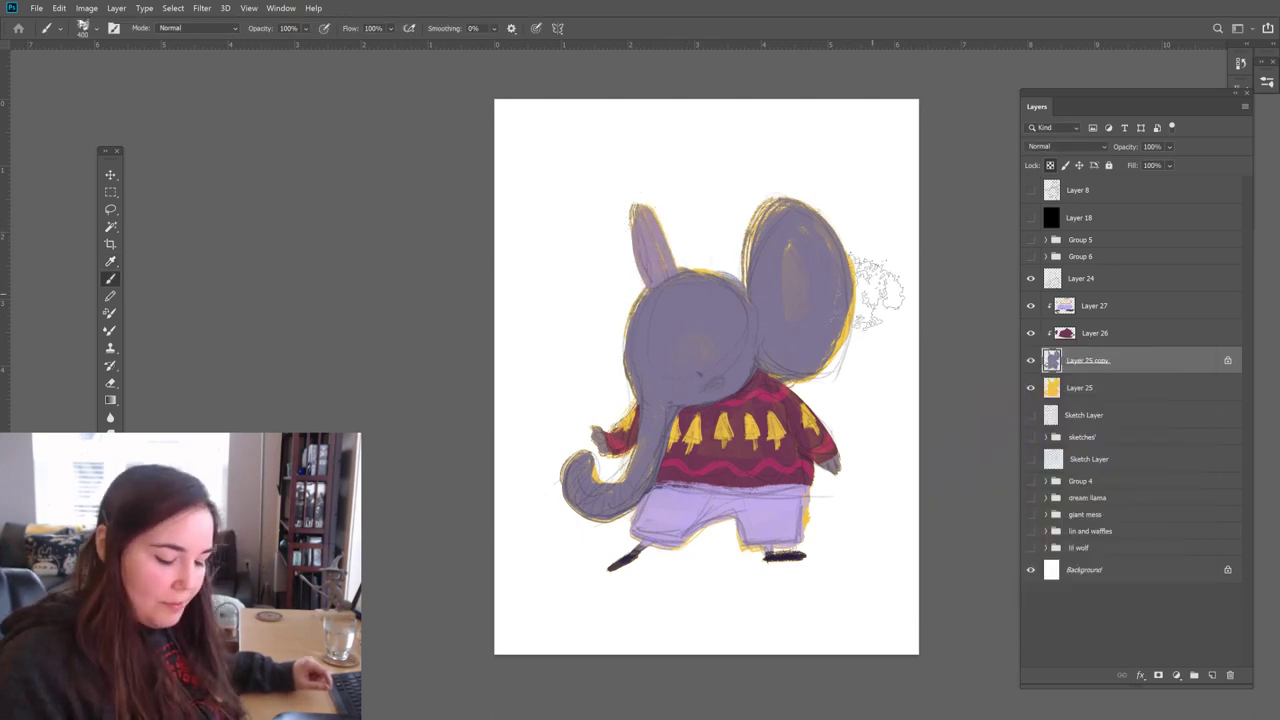
pyautogui.moveTo(597, 462)
pyautogui.mouseDown()
pyautogui.moveTo(607, 468)
pyautogui.moveTo(595, 450)
pyautogui.moveTo(605, 527)
pyautogui.moveTo(615, 480)
pyautogui.mouseUp()
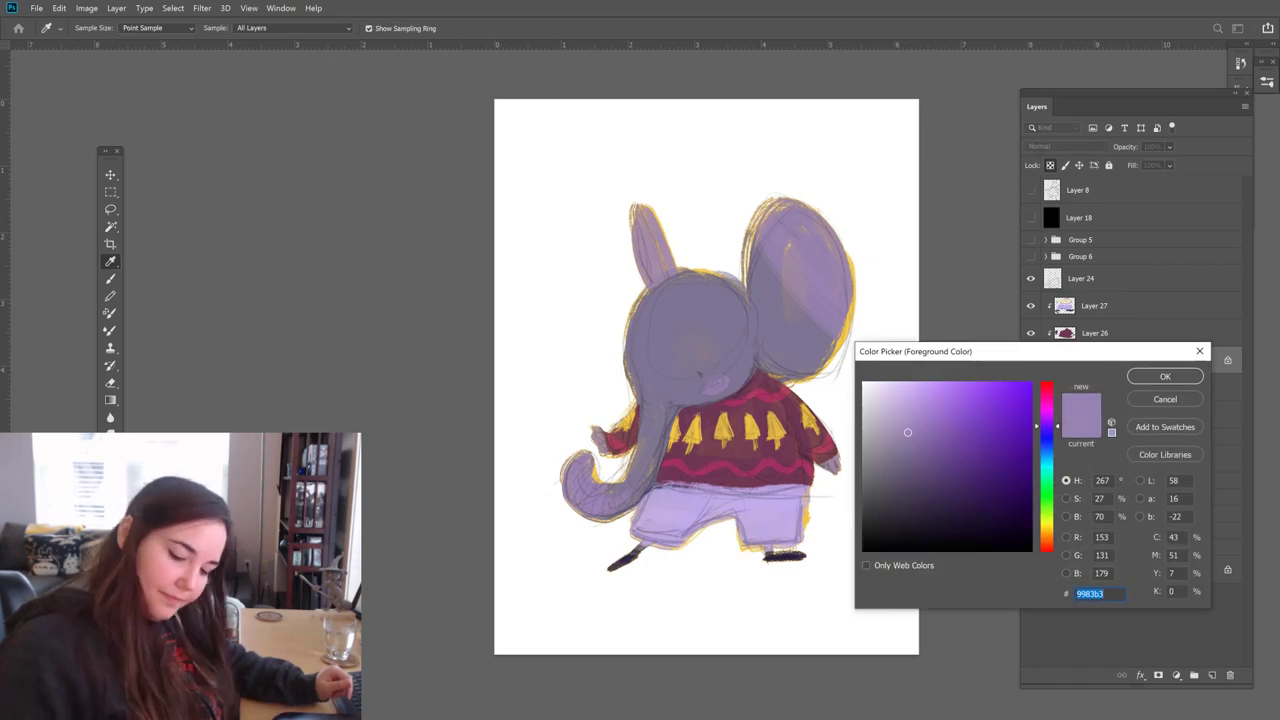
pyautogui.click(924, 433)
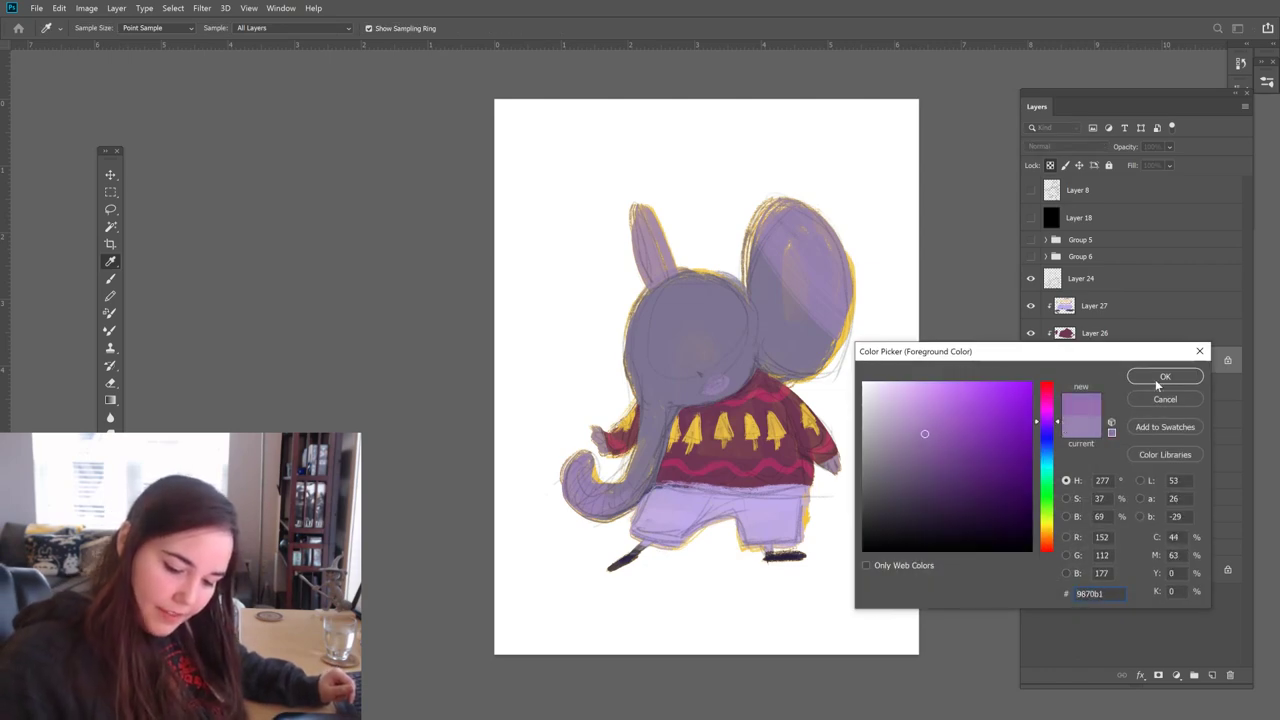
pyautogui.click(1162, 377)
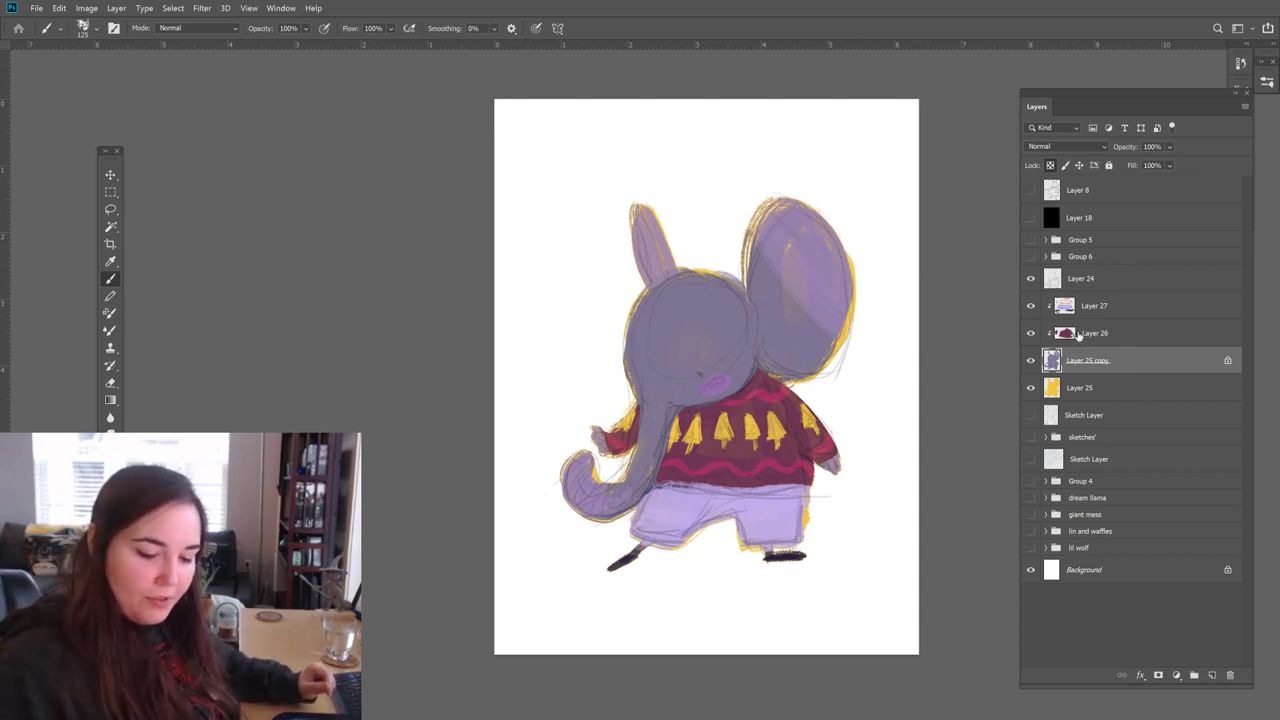
# Step: Briefly show the frog and fox illustrations, then hide them and restore the elephant
pyautogui.click(1031, 257)
pyautogui.click(1031, 257)
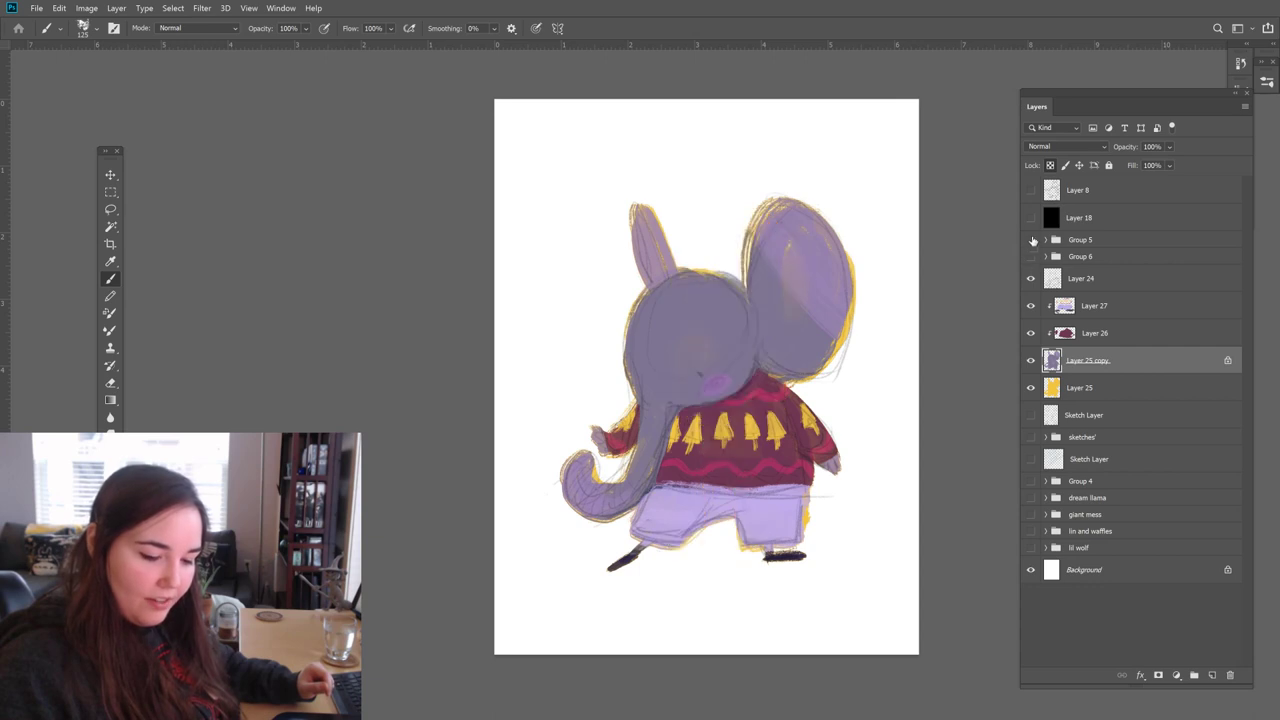
pyautogui.click(1031, 240)
pyautogui.moveTo(1031, 280); pyautogui.dragTo(1035, 387)
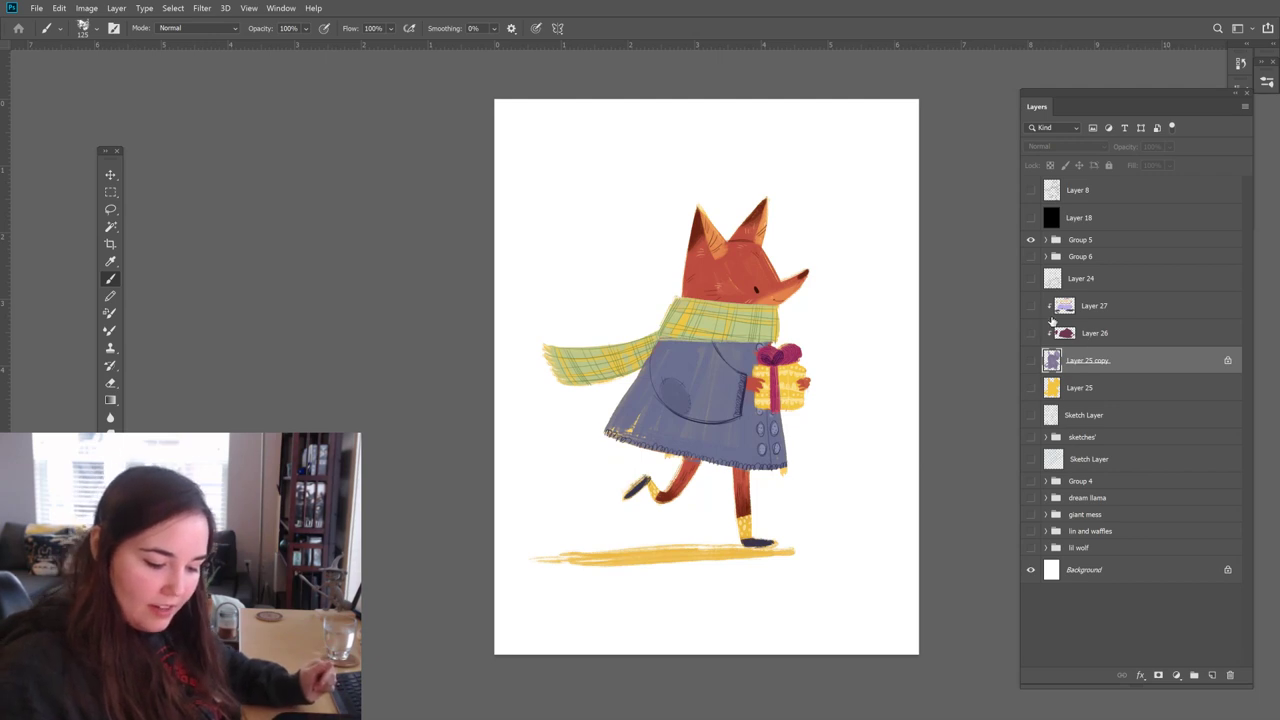
pyautogui.moveTo(1033, 396); pyautogui.dragTo(1035, 272)
pyautogui.click(1031, 241)
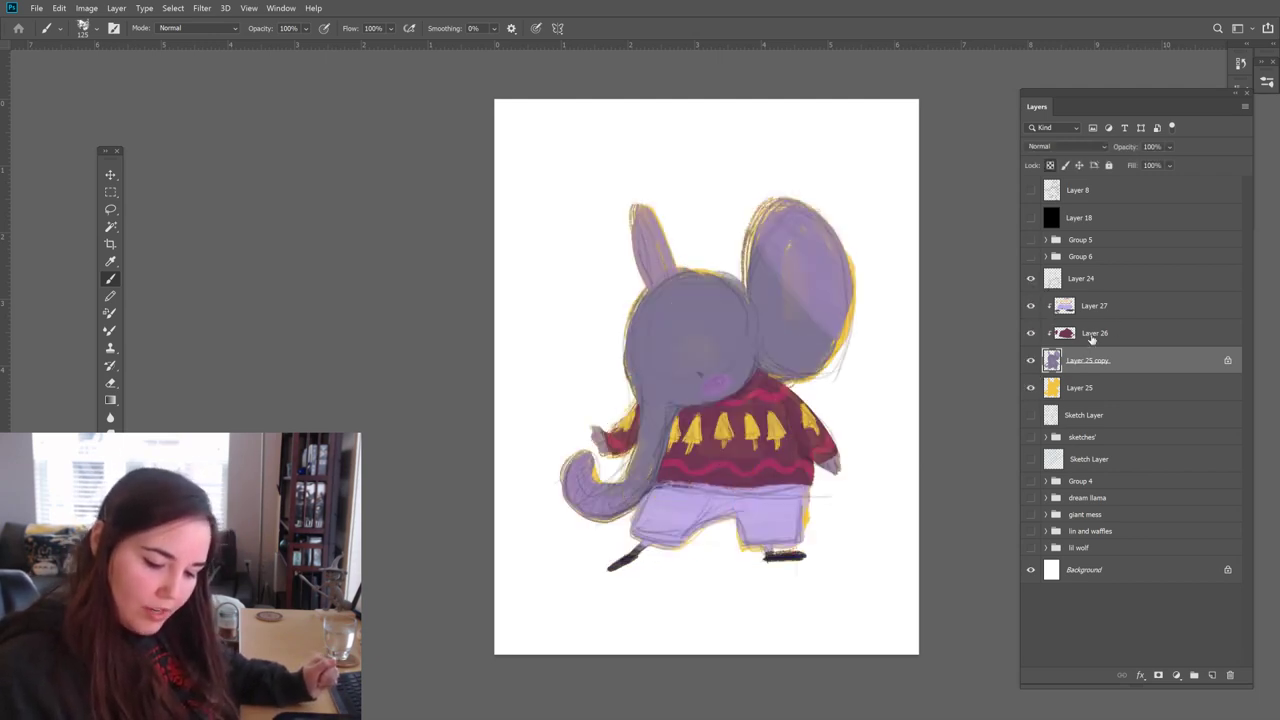
# Step: Select the pants layer, Layer 27, and bring up the foreground Color Picker
pyautogui.click(1092, 334)
pyautogui.click(1095, 307)
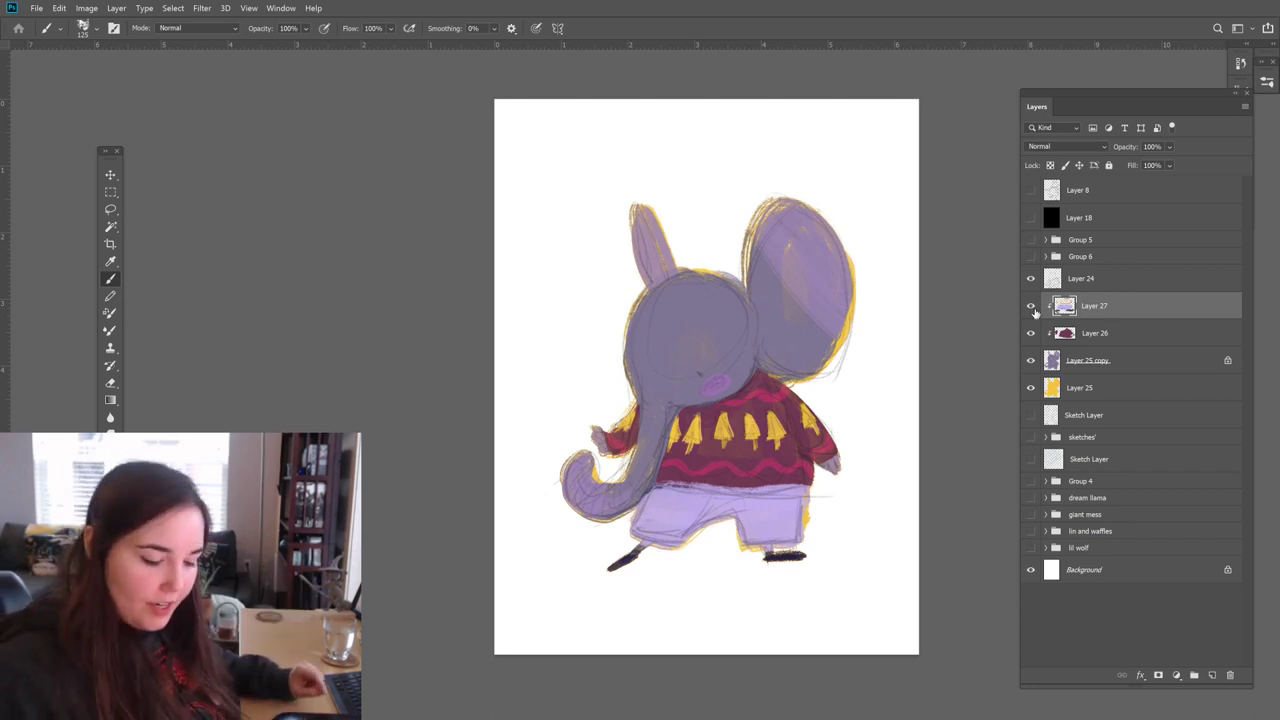
pyautogui.press('i')
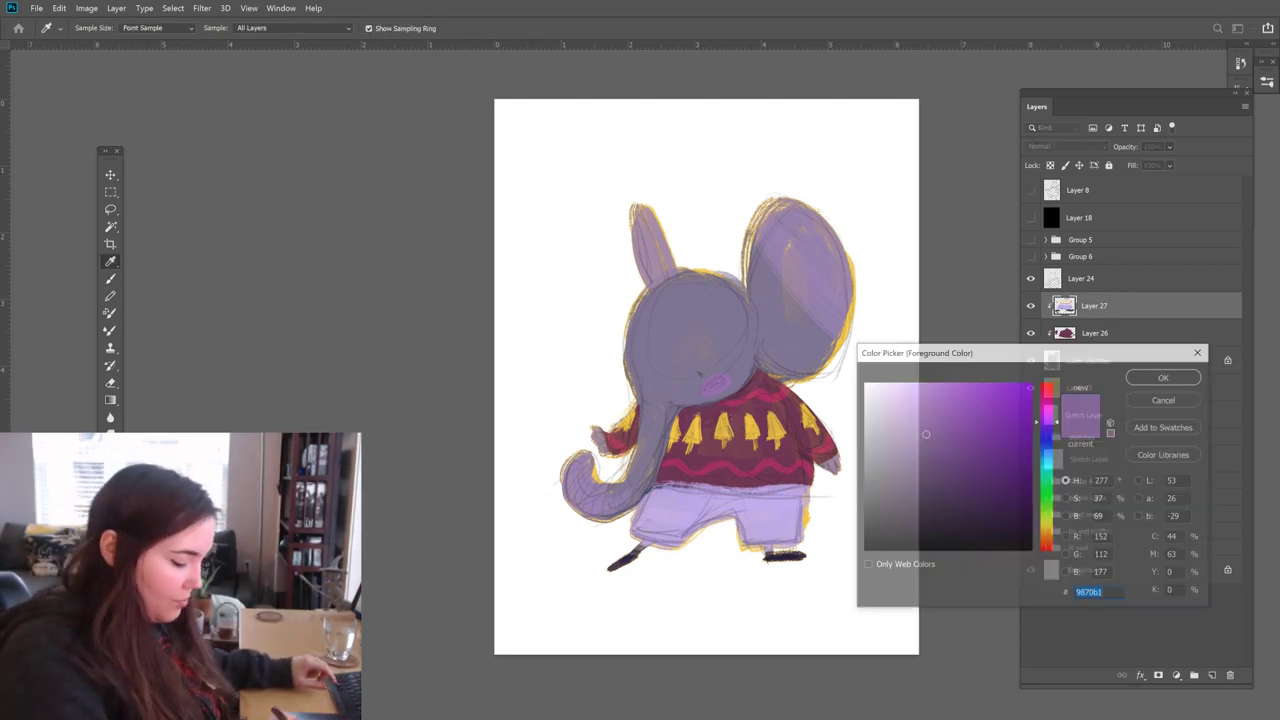
# Step: Choose a light sky blue and paint it across the elephant's pants
pyautogui.click(1050, 452)
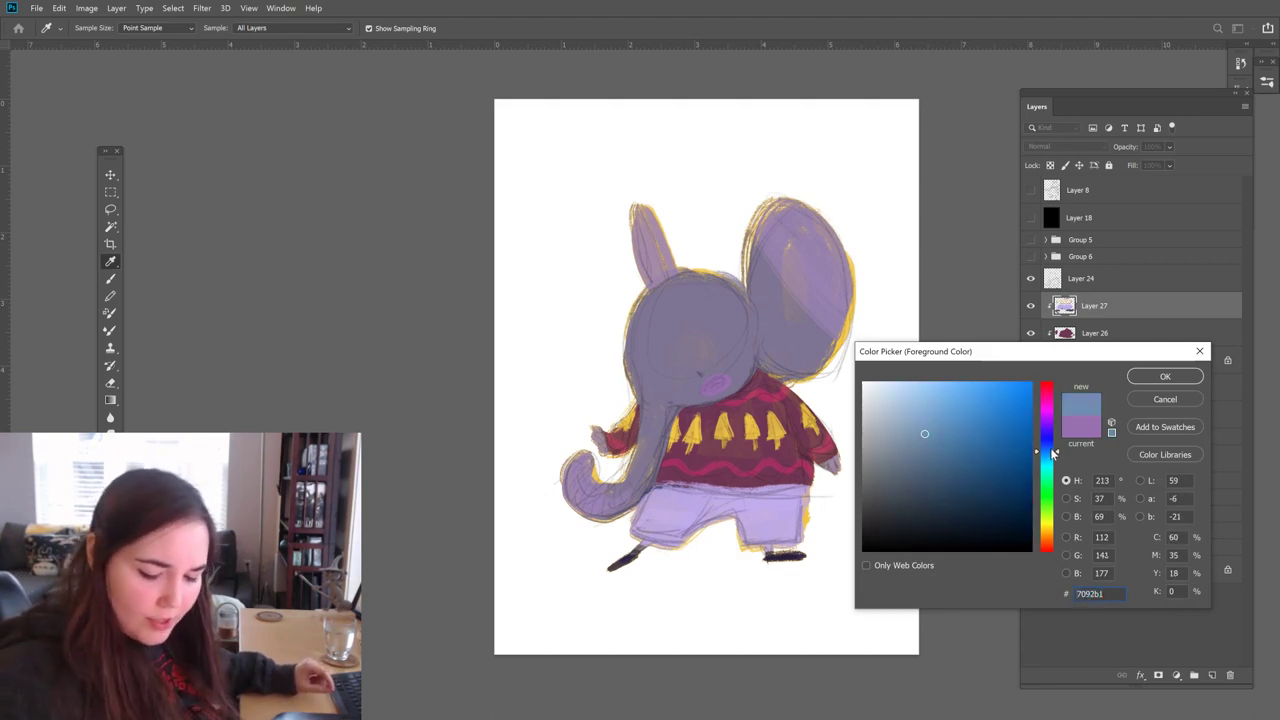
pyautogui.moveTo(972, 452); pyautogui.dragTo(941, 452)
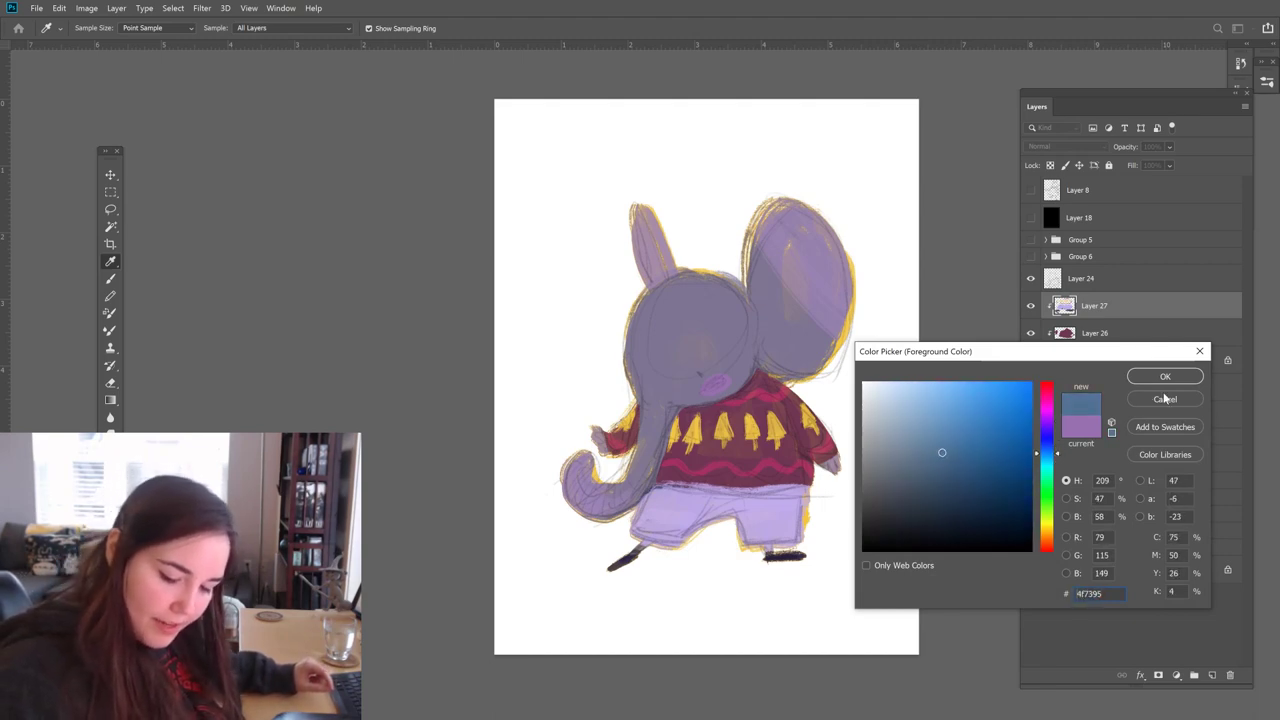
pyautogui.click(941, 429)
pyautogui.click(1165, 377)
pyautogui.moveTo(675, 512)
pyautogui.mouseDown()
pyautogui.moveTo(815, 510)
pyautogui.moveTo(705, 495)
pyautogui.moveTo(810, 500)
pyautogui.mouseUp()
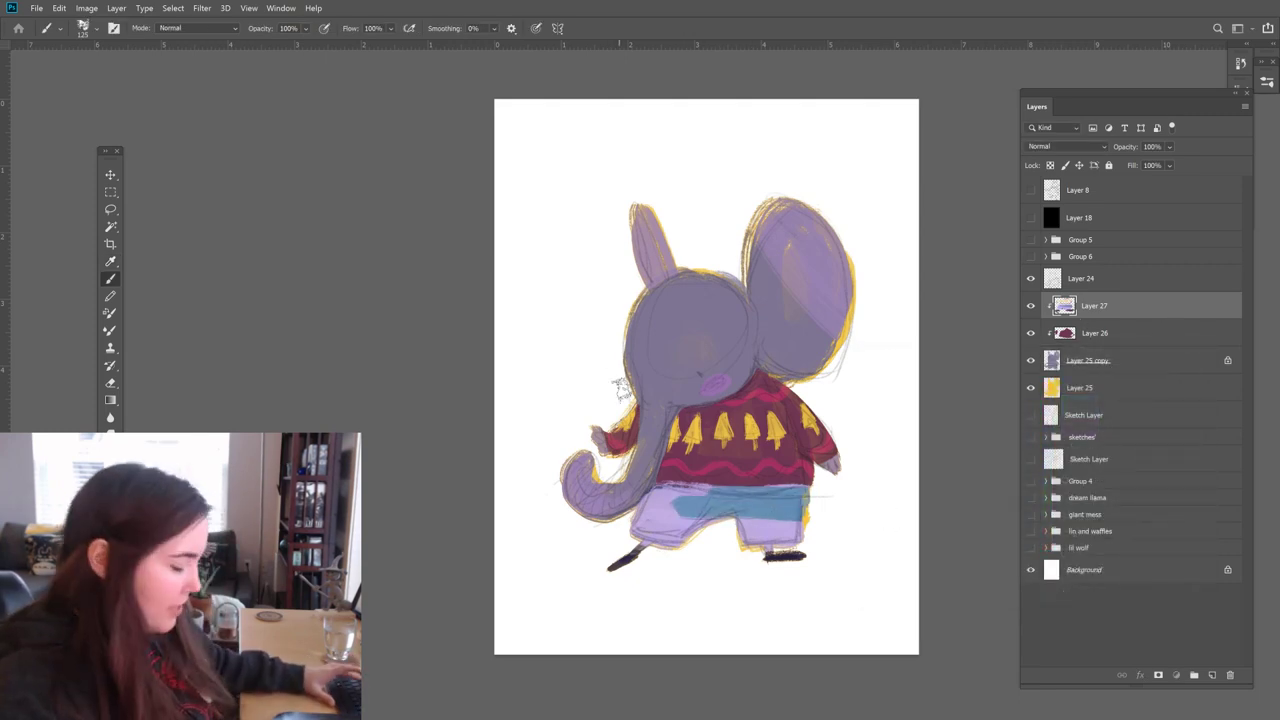
# Step: Erase blue overlapping the sweater edge and fill the rest of the pants blue
pyautogui.press('e')
pyautogui.moveTo(722, 485)
pyautogui.mouseDown()
pyautogui.moveTo(805, 490)
pyautogui.moveTo(660, 489)
pyautogui.mouseUp()
pyautogui.press('b')
pyautogui.moveTo(804, 518)
pyautogui.mouseDown()
pyautogui.moveTo(714, 530)
pyautogui.moveTo(802, 546)
pyautogui.moveTo(734, 554)
pyautogui.mouseUp()
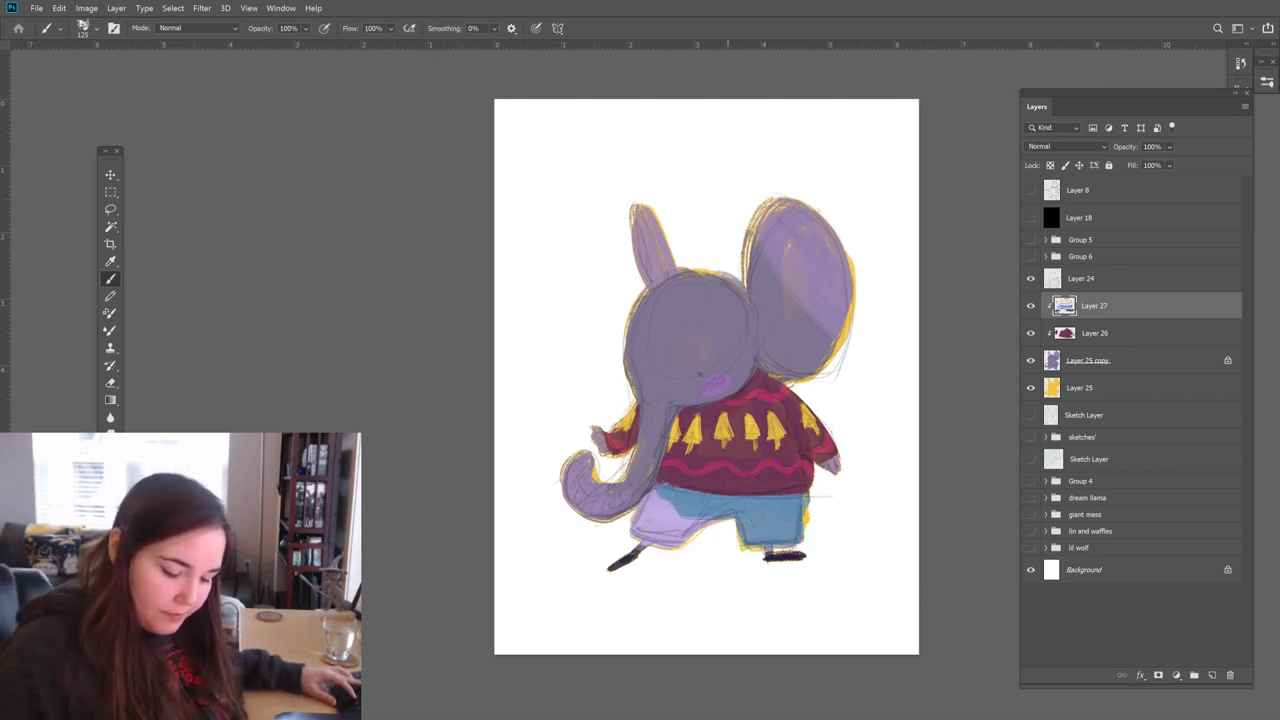
pyautogui.moveTo(700, 510)
pyautogui.mouseDown()
pyautogui.moveTo(715, 528)
pyautogui.moveTo(625, 538)
pyautogui.moveTo(700, 550)
pyautogui.moveTo(635, 512)
pyautogui.moveTo(645, 517)
pyautogui.moveTo(656, 490)
pyautogui.mouseUp()
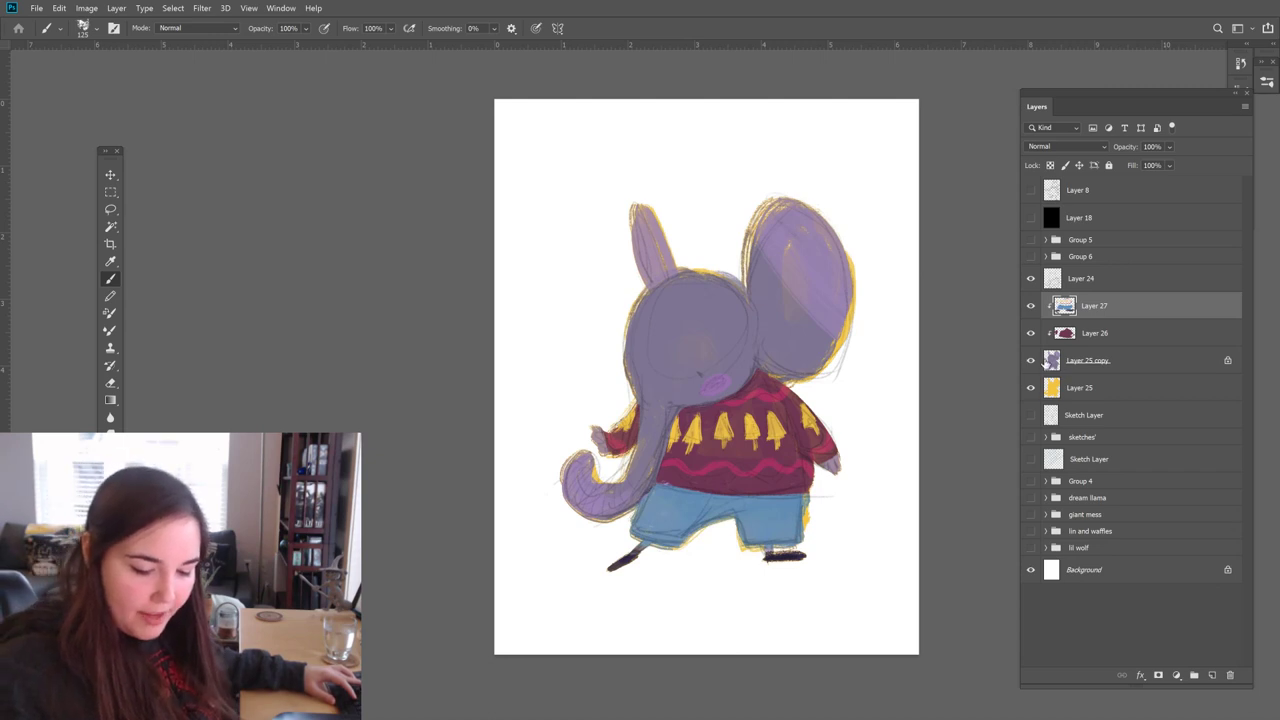
# Step: Select the grey elephant layer and switch to the Eraser
pyautogui.click(1034, 363)
pyautogui.click(1034, 363)
pyautogui.click(1074, 362)
pyautogui.press('e')
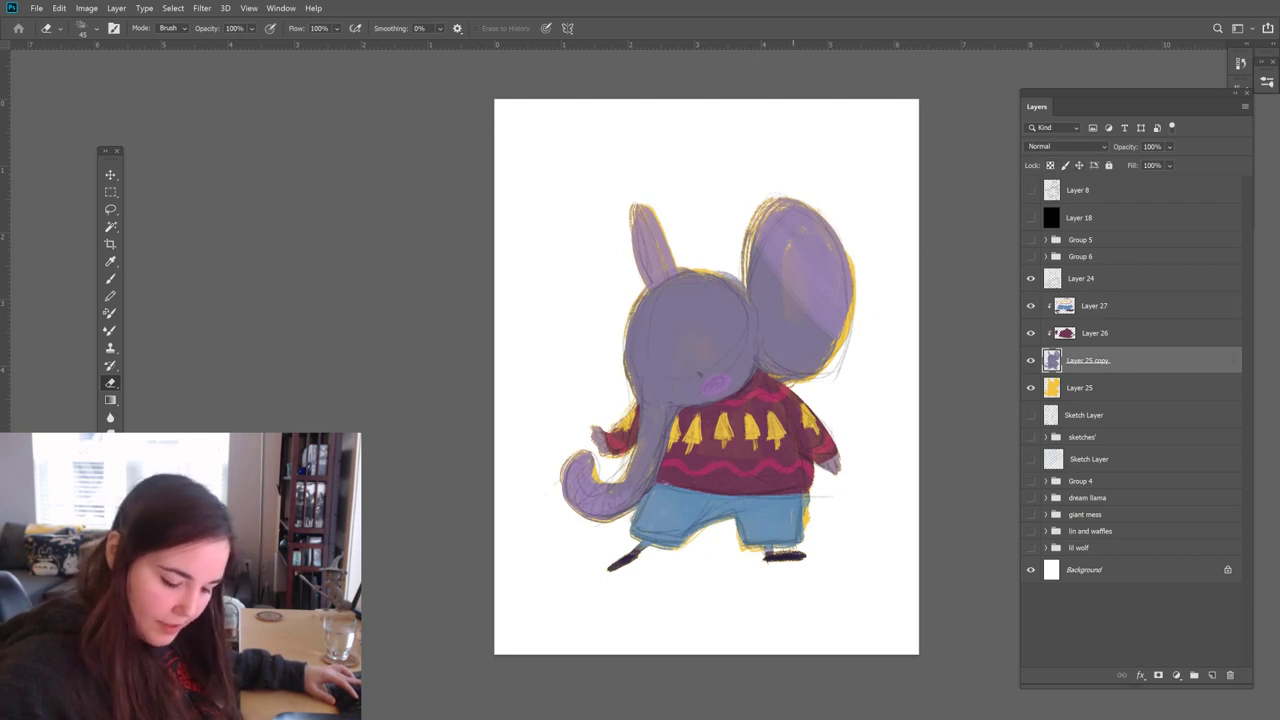
pyautogui.press('b')
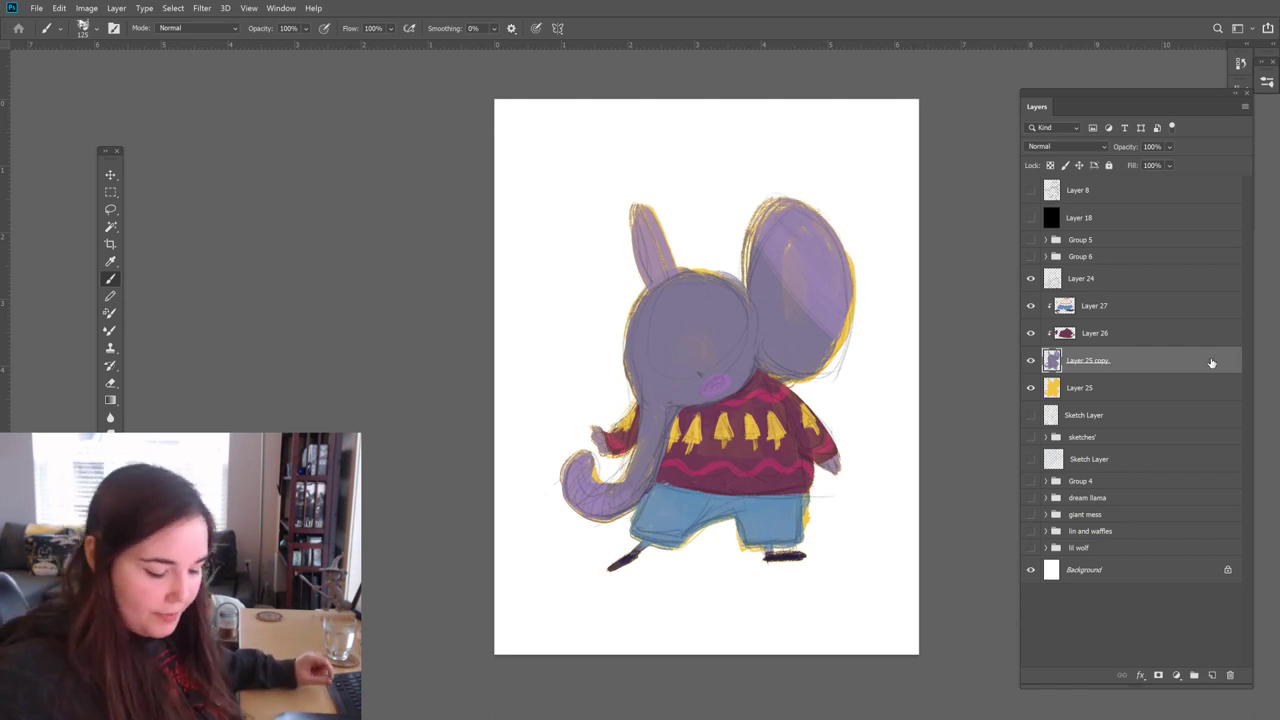
pyautogui.hotkey('ctrl', '-')
pyautogui.hotkey('ctrl', '-')
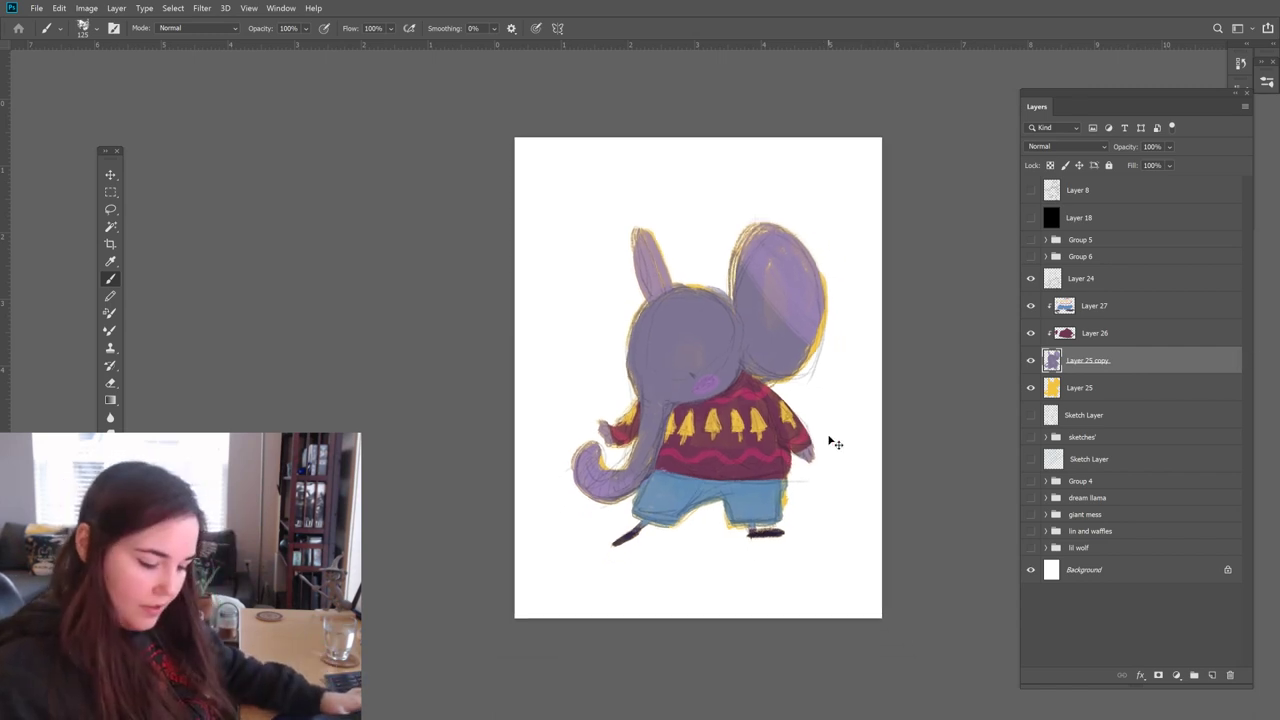
pyautogui.hotkey('ctrl', '+')
pyautogui.hotkey('ctrl', '+')
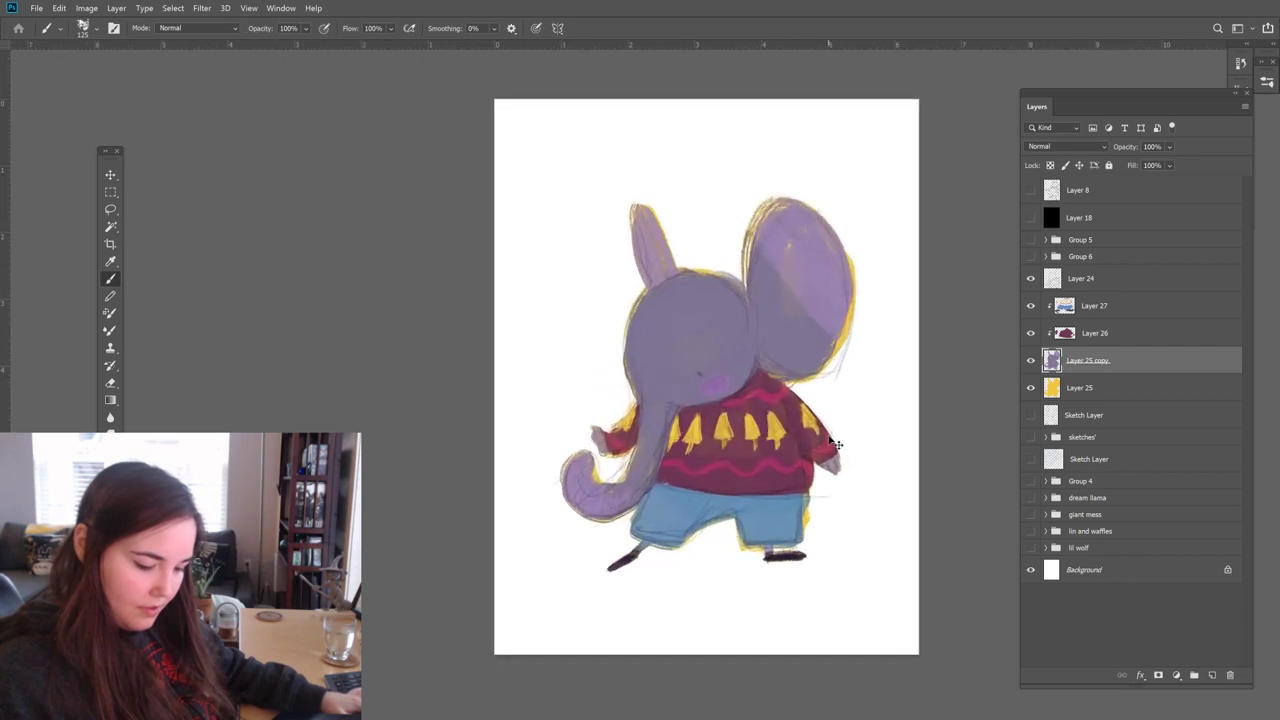
pyautogui.click(1031, 217)
pyautogui.click(1031, 217)
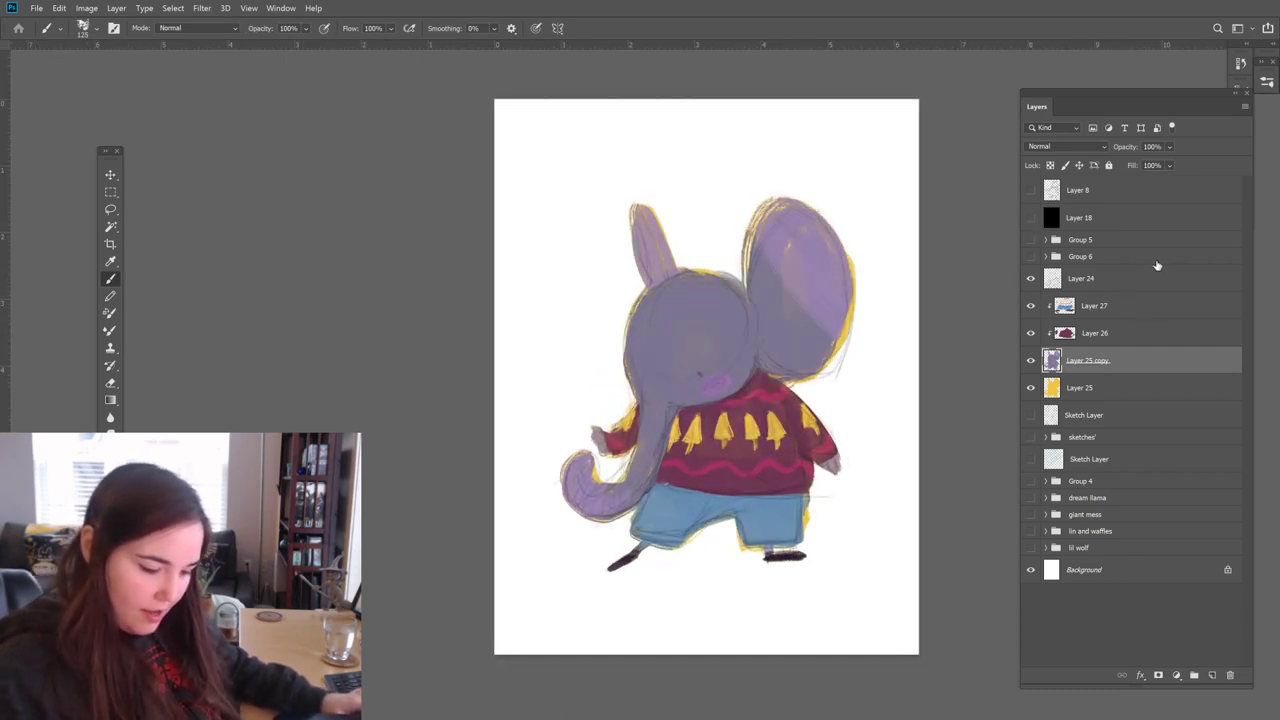
pyautogui.click(1082, 300)
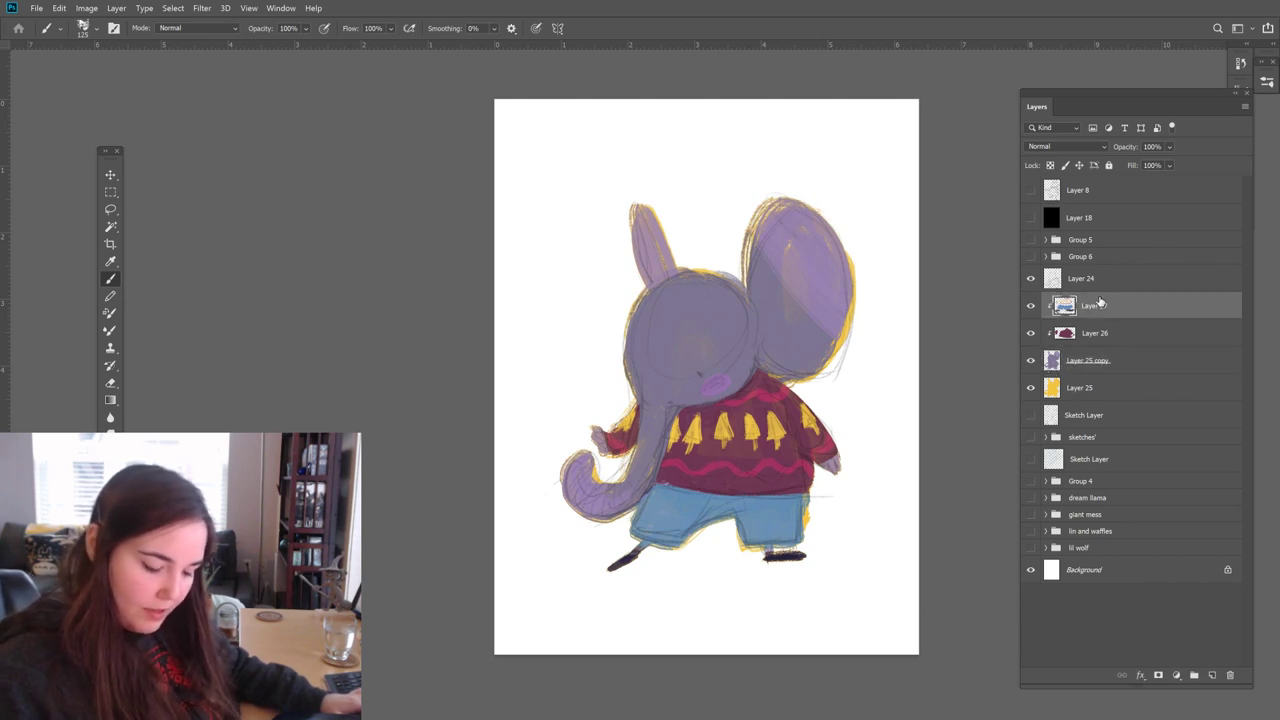
pyautogui.click(1031, 217)
pyautogui.hotkey('ctrl', '-')
pyautogui.hotkey('ctrl', '-')
pyautogui.hotkey('ctrl', '-')
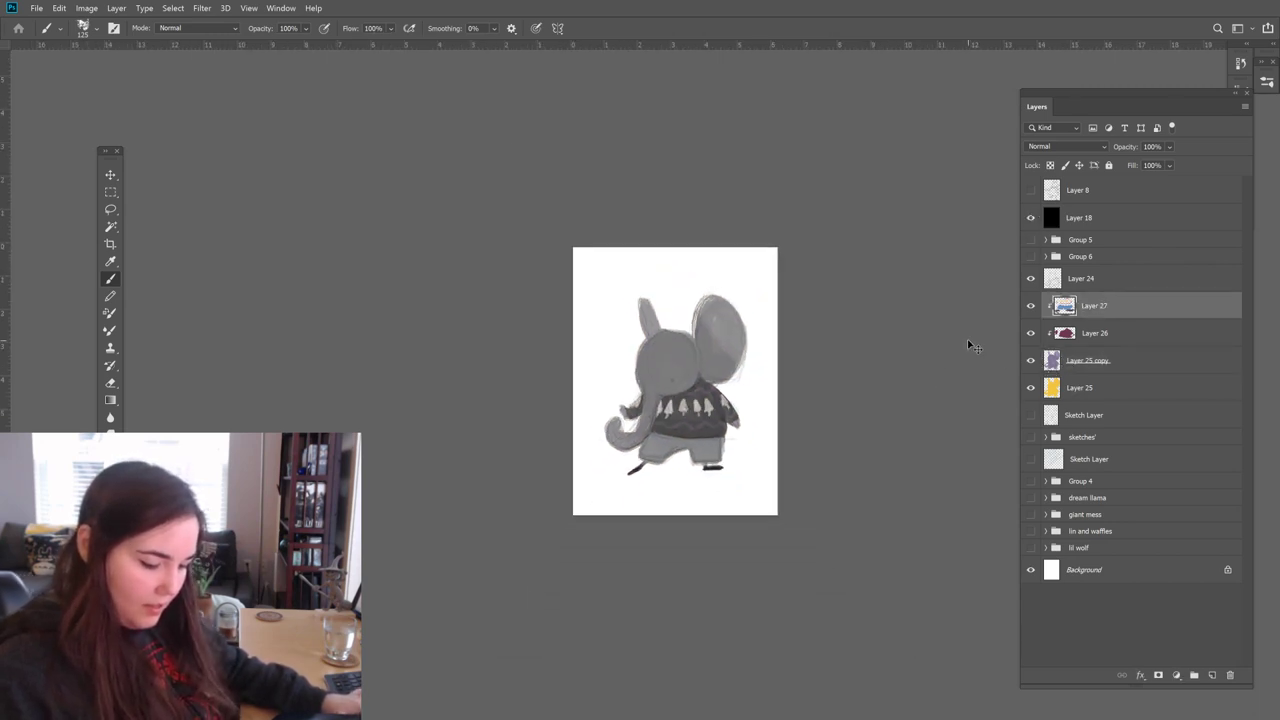
pyautogui.scroll(1, 965, 345)
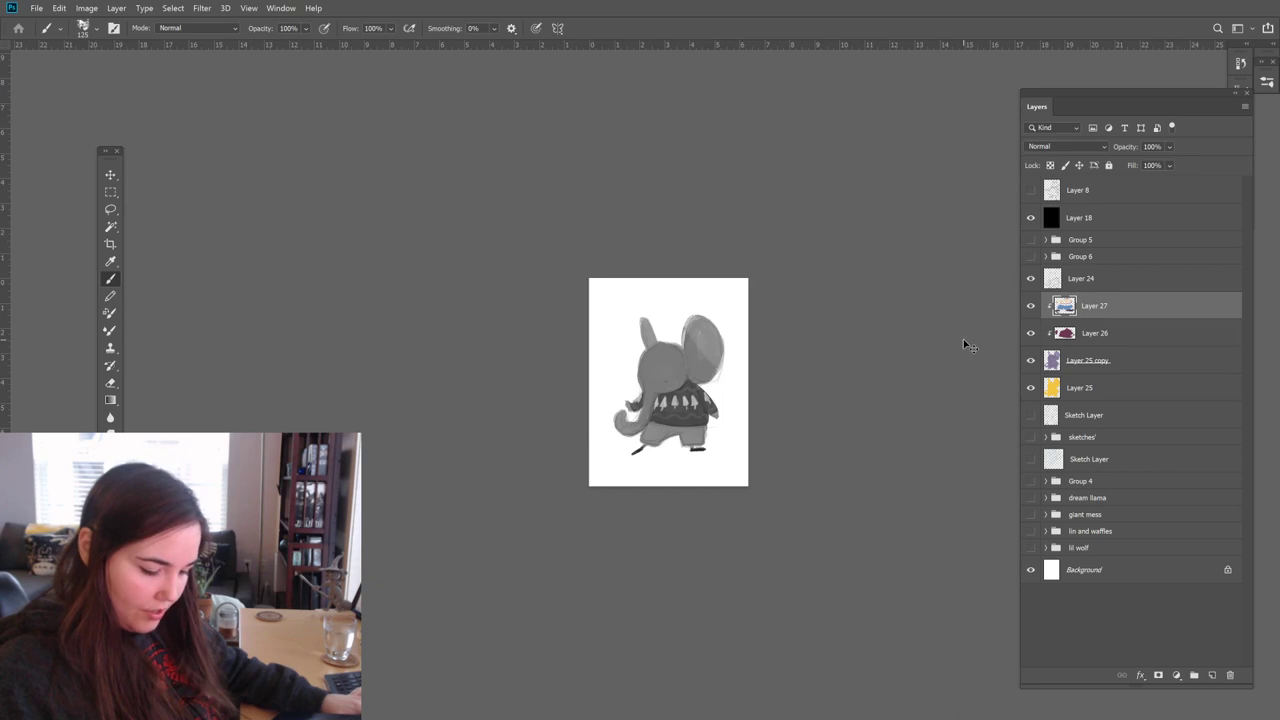
pyautogui.hotkey('ctrl', '-')
pyautogui.hotkey('ctrl', '-')
pyautogui.hotkey('ctrl', '+')
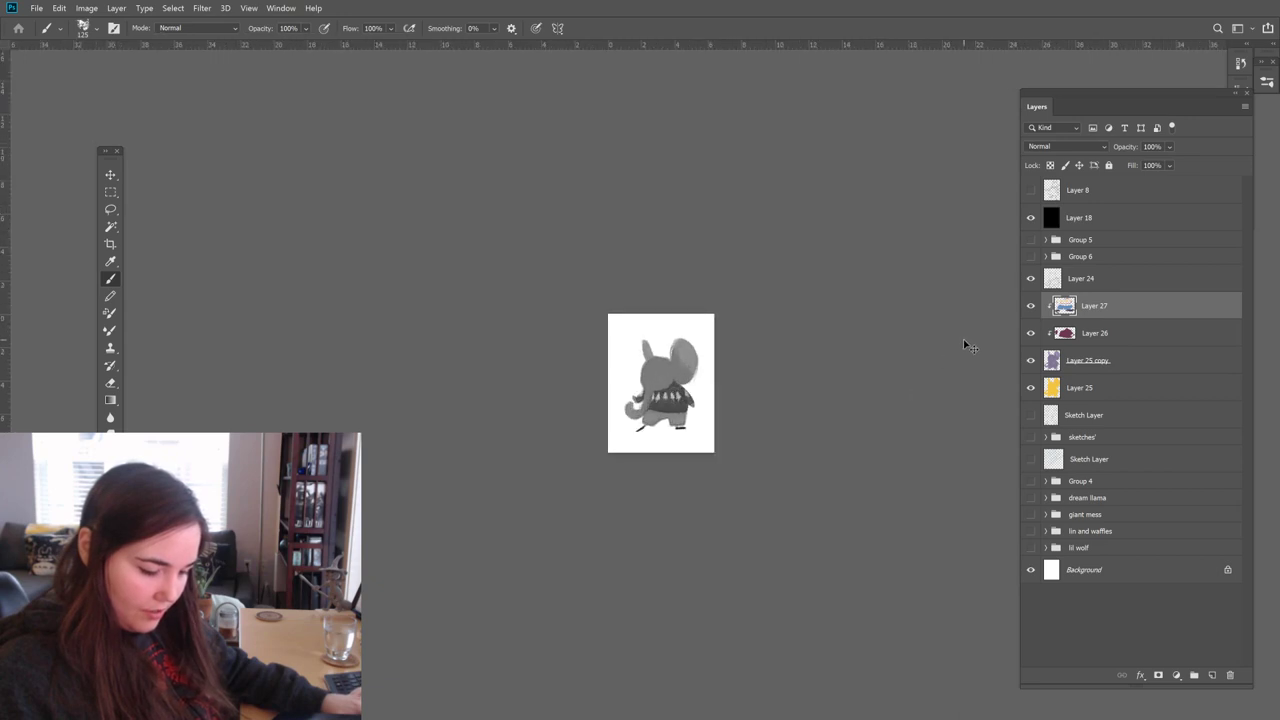
pyautogui.hotkey('ctrl', '+')
pyautogui.hotkey('ctrl', '+')
pyautogui.hotkey('ctrl', '+')
pyautogui.click(1031, 217)
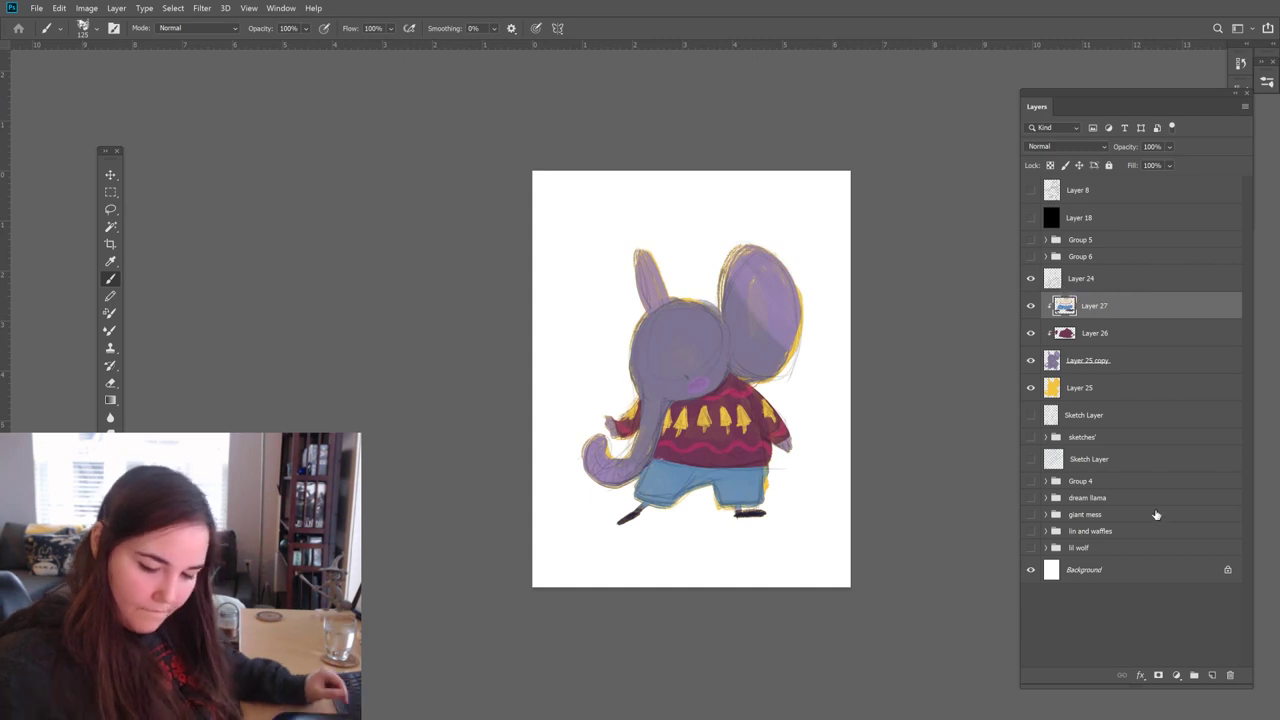
pyautogui.click(1175, 675)
pyautogui.click(1197, 561)
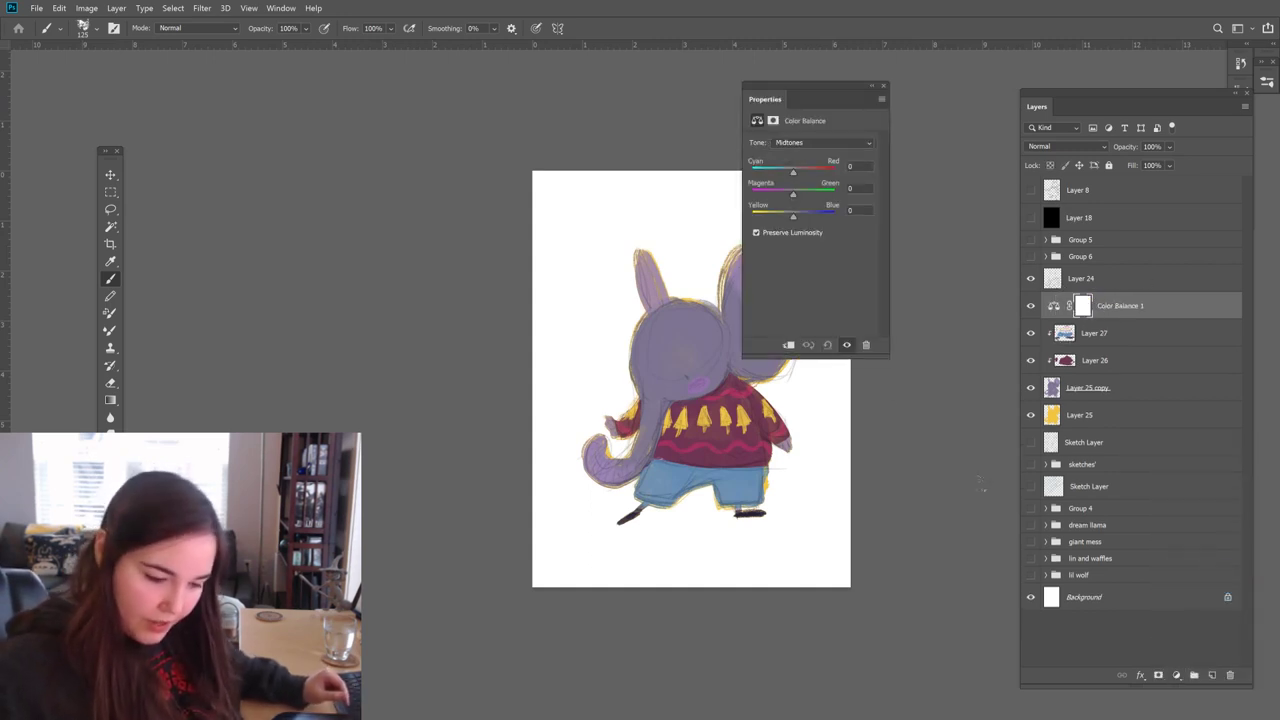
pyautogui.moveTo(829, 88); pyautogui.dragTo(956, 145)
pyautogui.moveTo(915, 230); pyautogui.dragTo(912, 258)
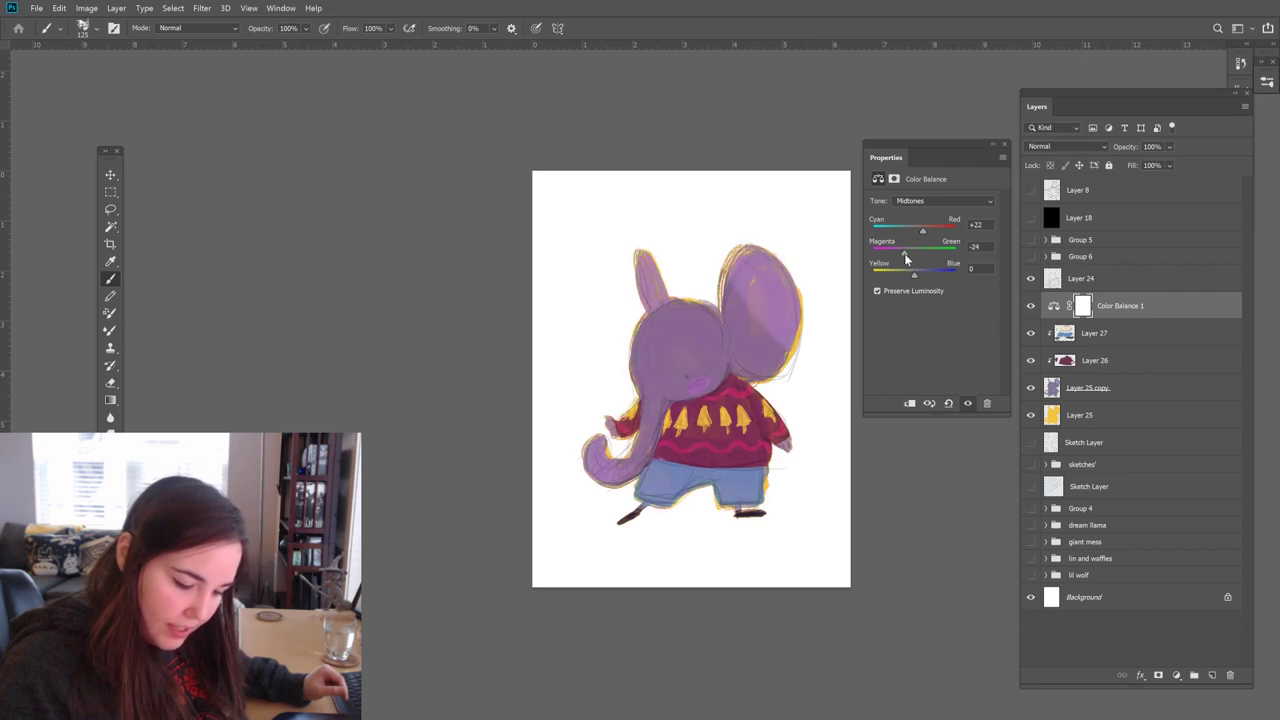
pyautogui.moveTo(907, 257)
pyautogui.mouseDown()
pyautogui.moveTo(931, 257)
pyautogui.moveTo(909, 256)
pyautogui.moveTo(909, 275)
pyautogui.mouseUp()
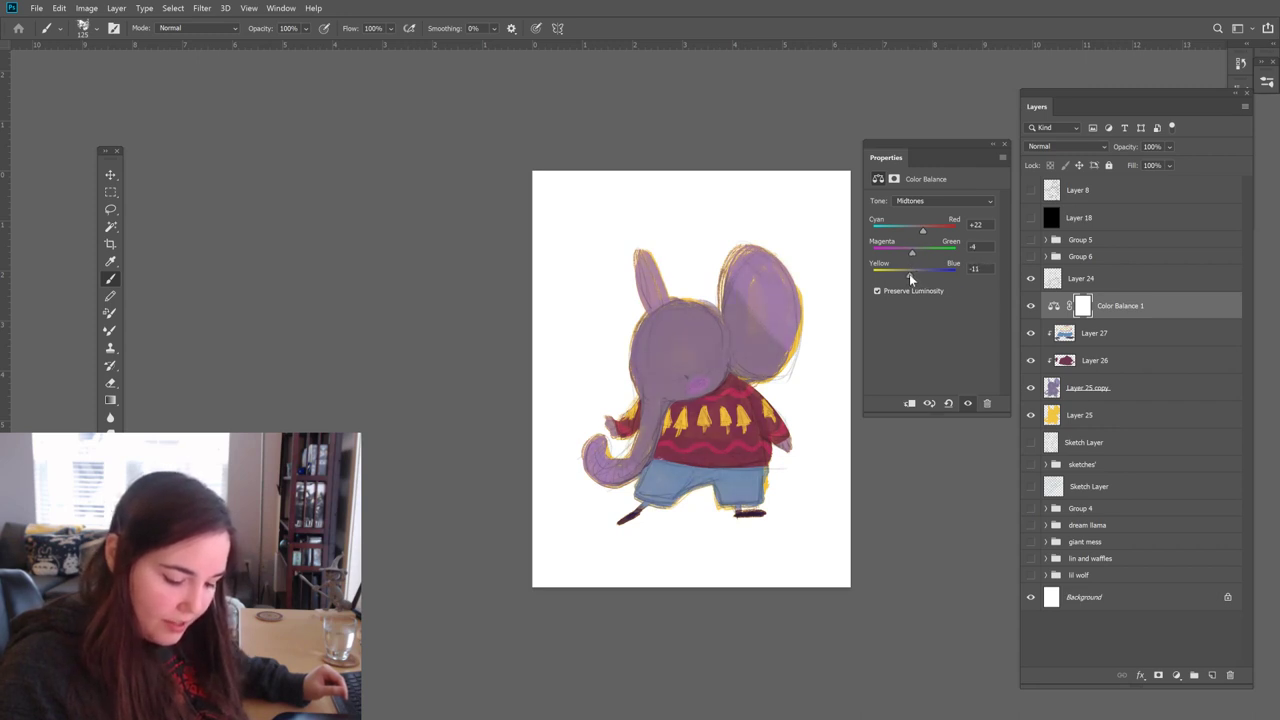
pyautogui.click(935, 201)
pyautogui.click(925, 211)
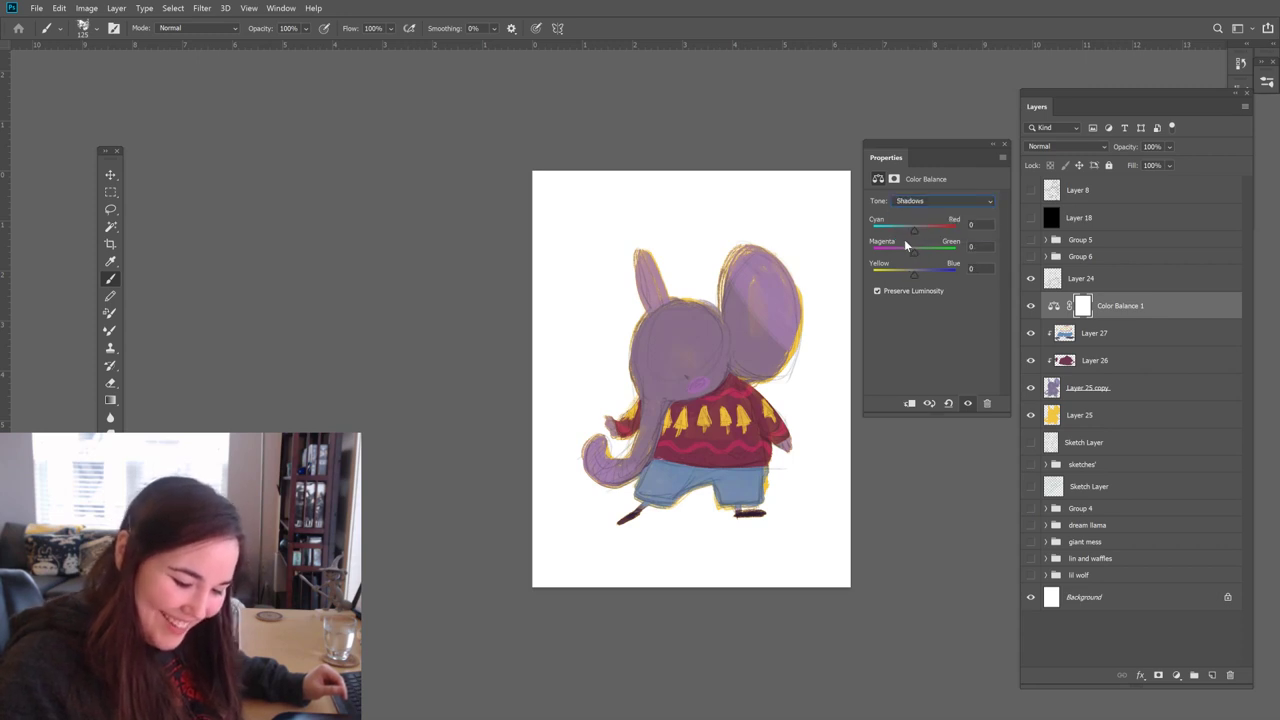
pyautogui.moveTo(914, 229); pyautogui.dragTo(918, 273)
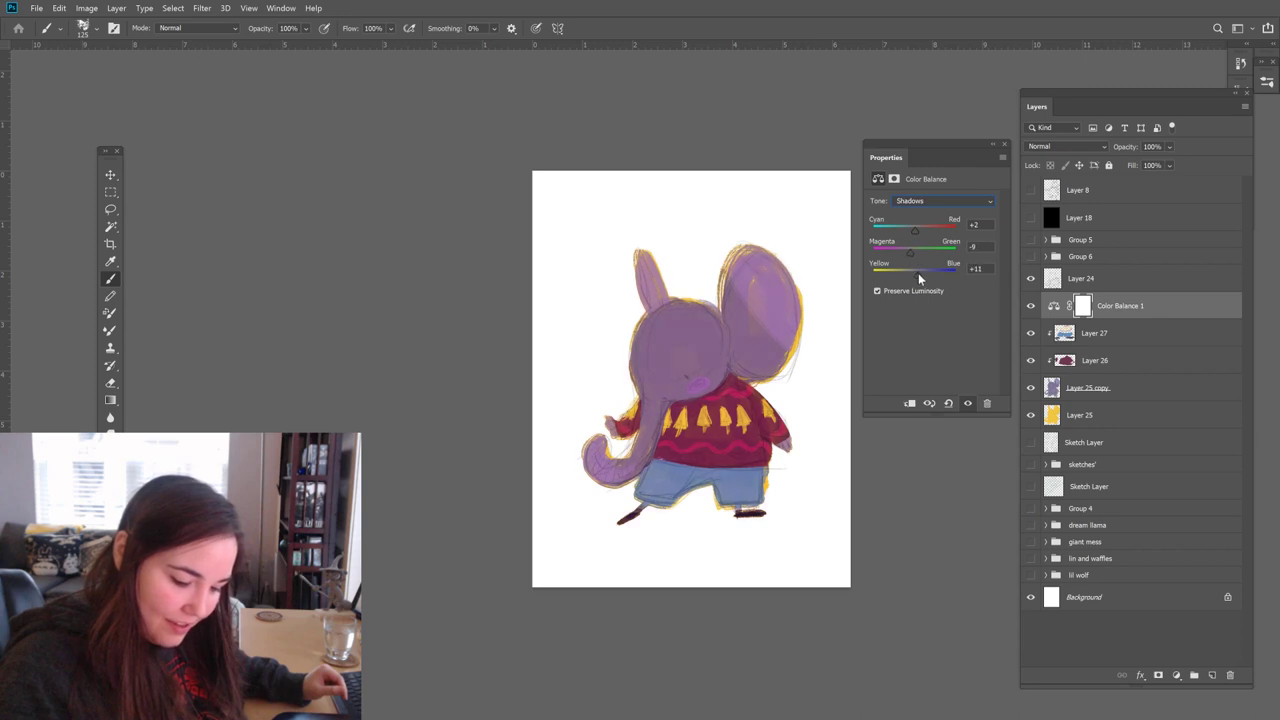
pyautogui.click(925, 201)
pyautogui.click(922, 231)
pyautogui.moveTo(913, 234); pyautogui.dragTo(918, 235)
pyautogui.moveTo(914, 252); pyautogui.dragTo(909, 278)
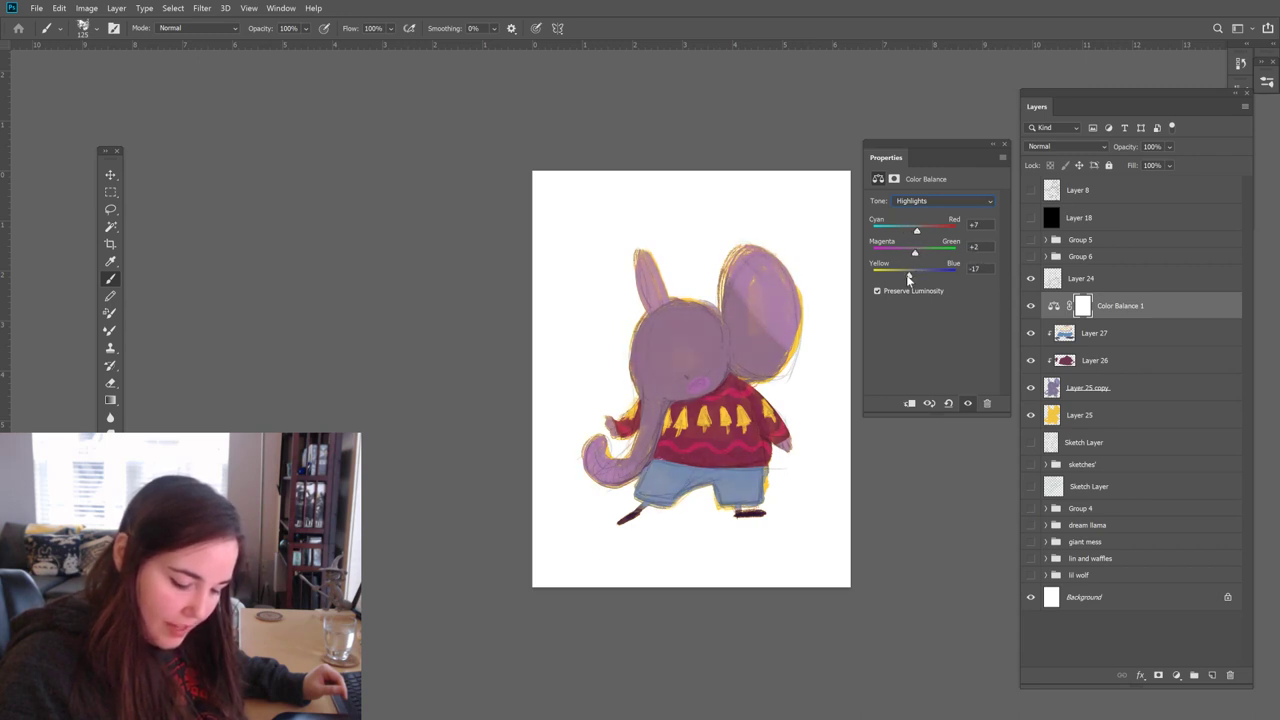
pyautogui.click(1005, 143)
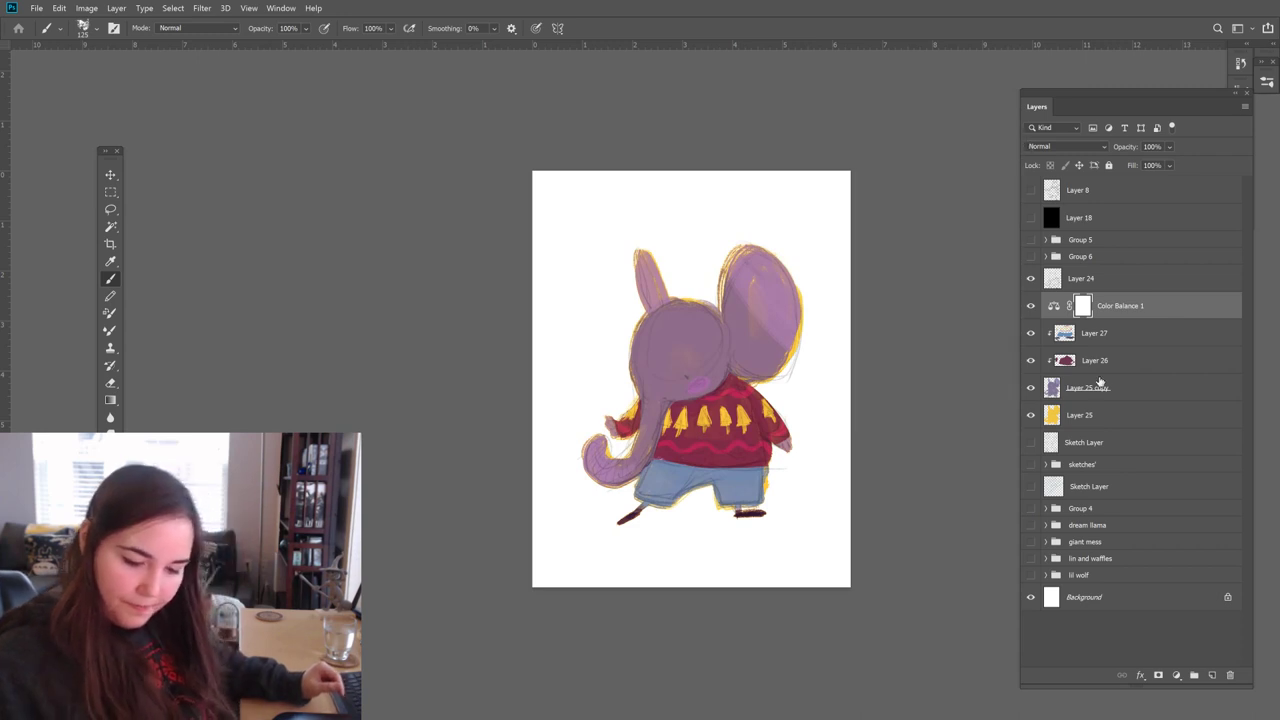
pyautogui.keyDown('alt'); pyautogui.click(1074, 319); pyautogui.keyUp('alt')
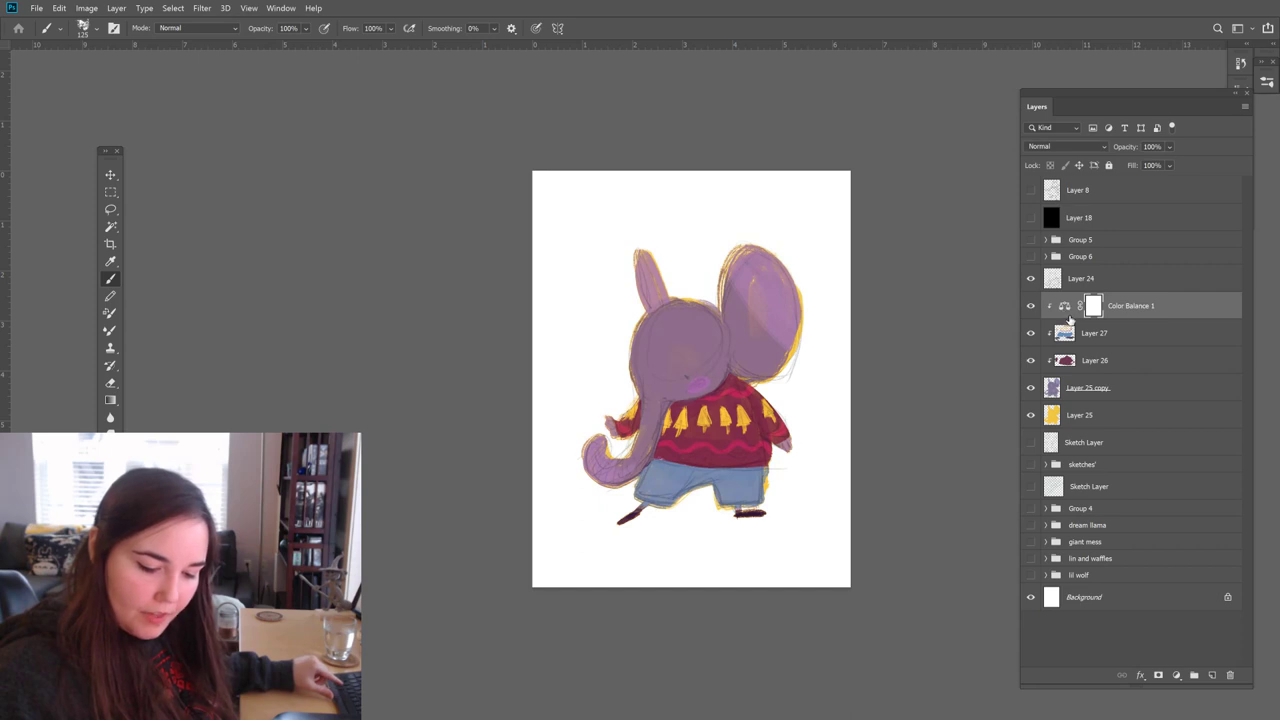
pyautogui.moveTo(1068, 311); pyautogui.dragTo(1072, 397)
pyautogui.press('Delete')
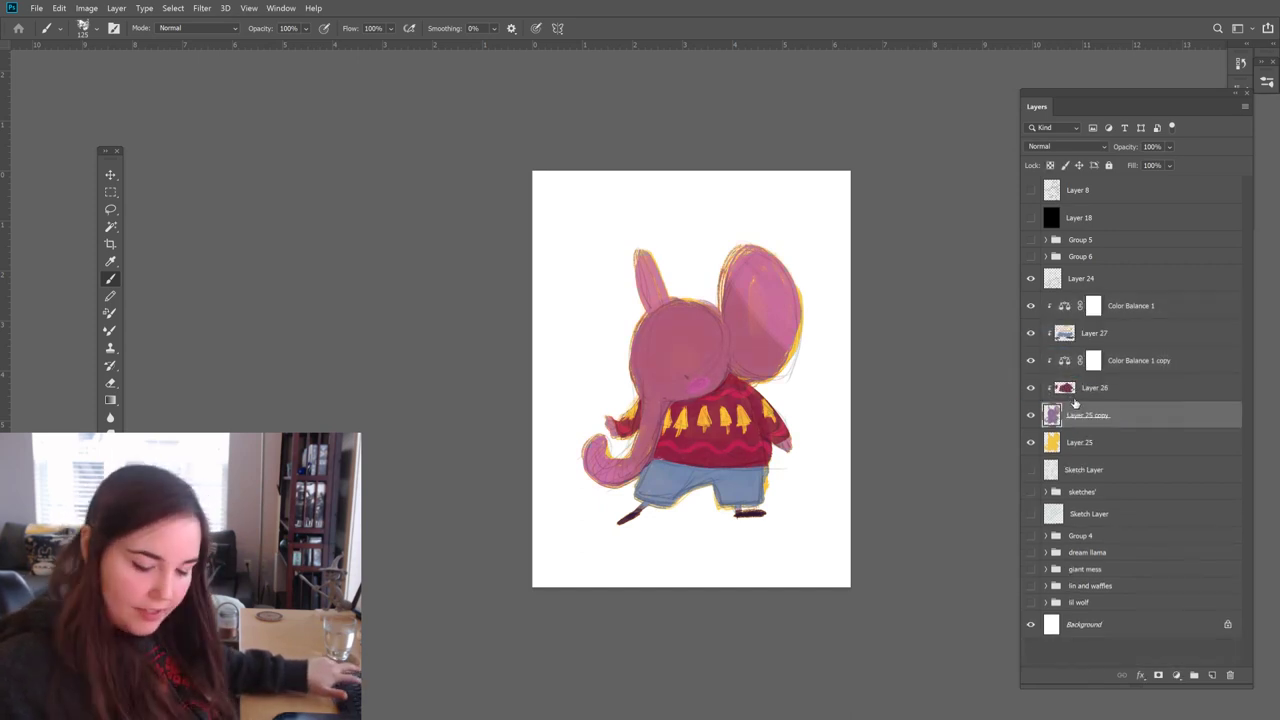
pyautogui.click(1068, 364)
pyautogui.press('Delete')
pyautogui.click(1066, 308)
pyautogui.press('Delete')
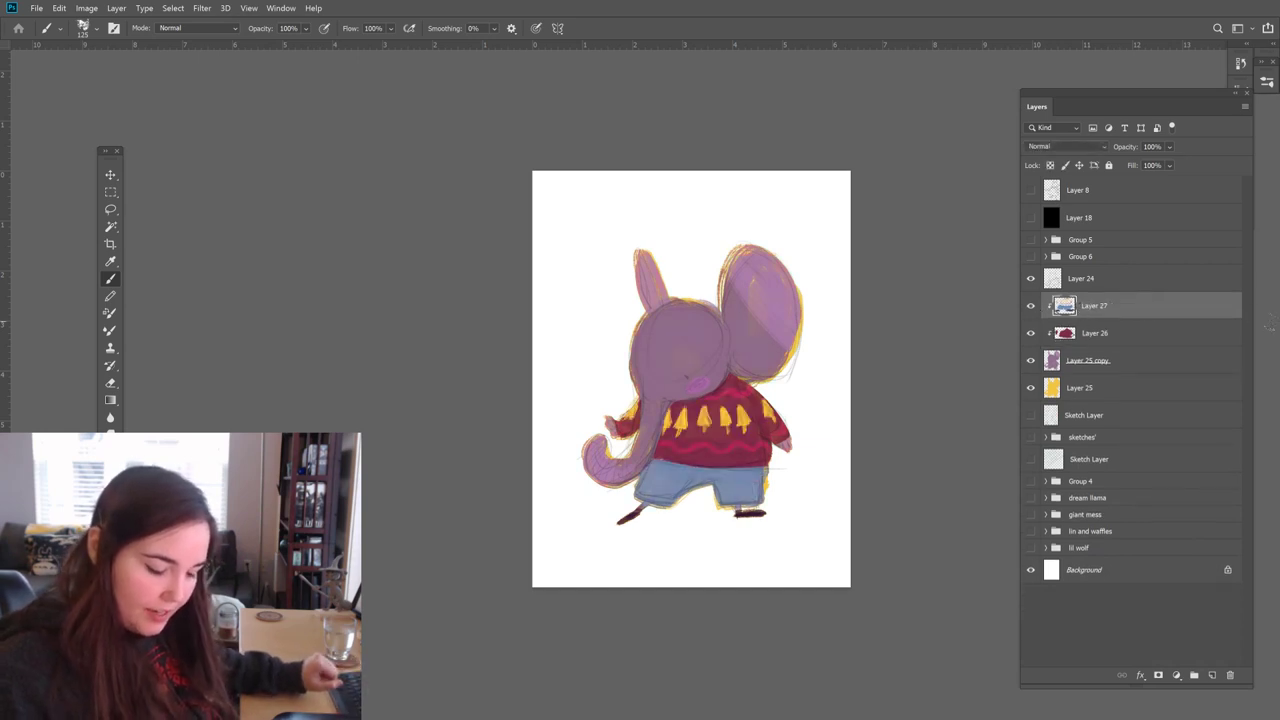
# Step: Select Layer 24 and pick the brayer kyle relief 535 brush from the presets
pyautogui.click(1080, 284)
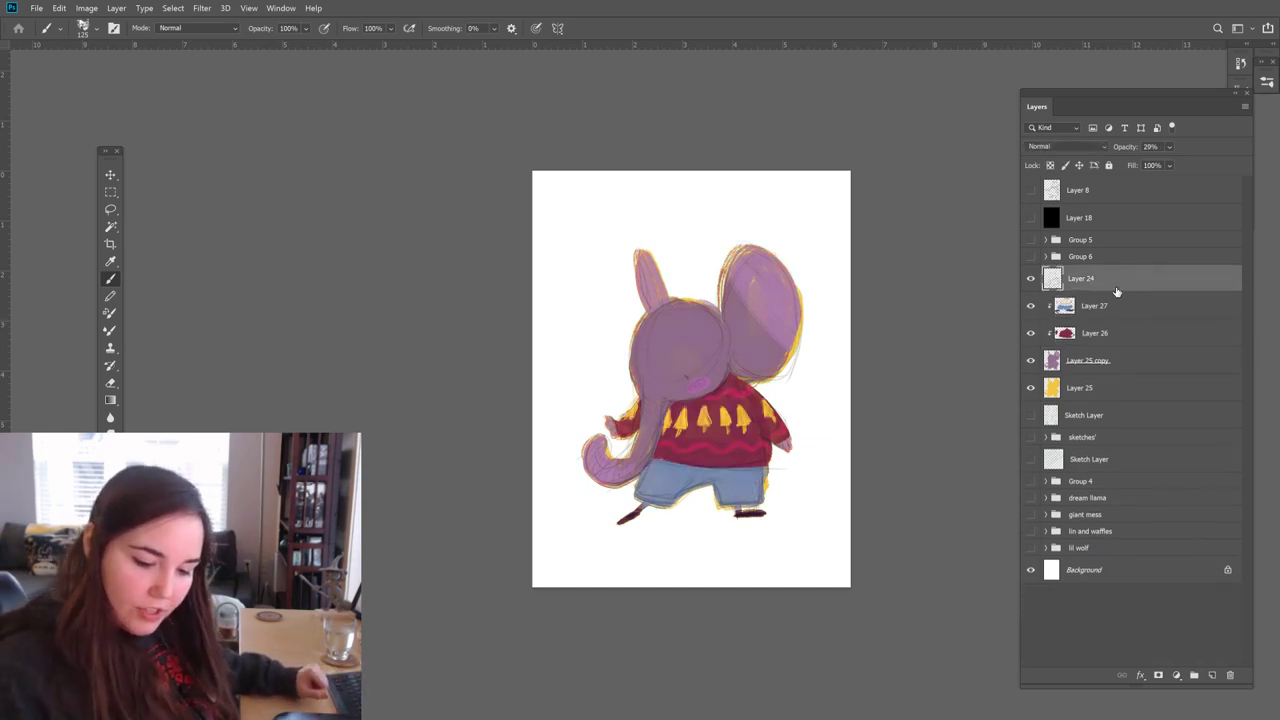
pyautogui.click(1266, 83)
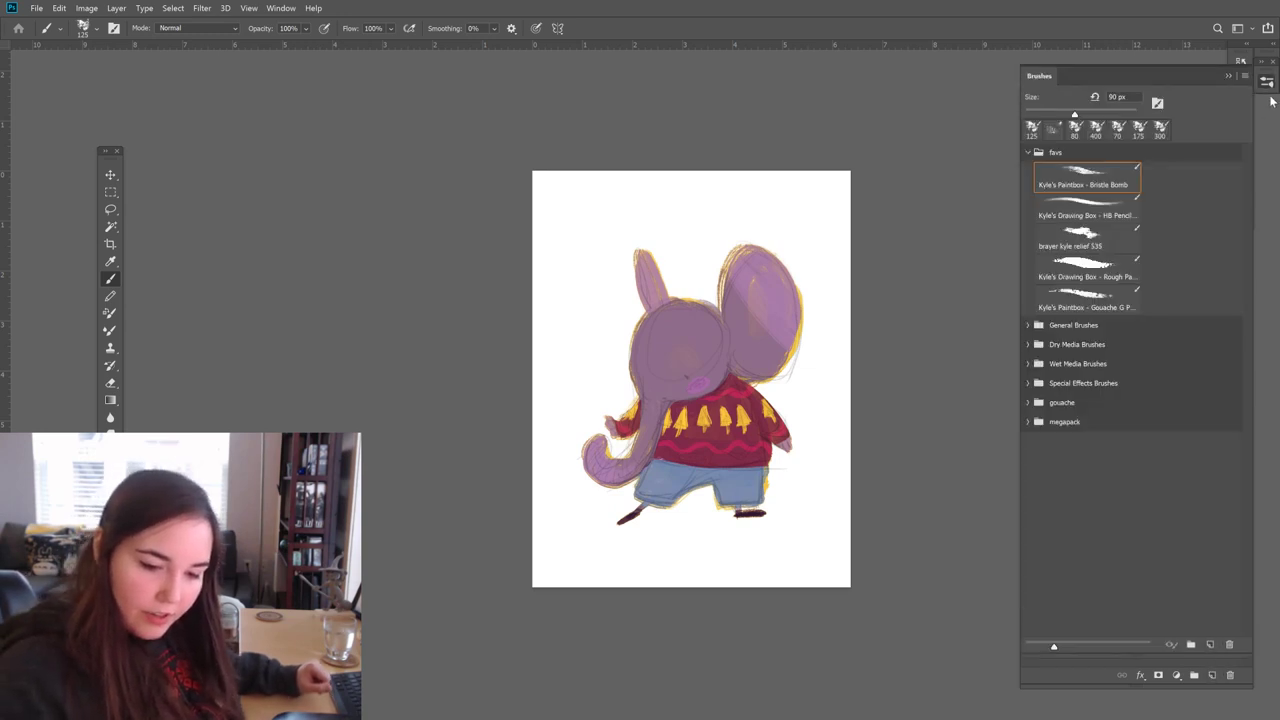
pyautogui.click(1114, 245)
pyautogui.click(1266, 83)
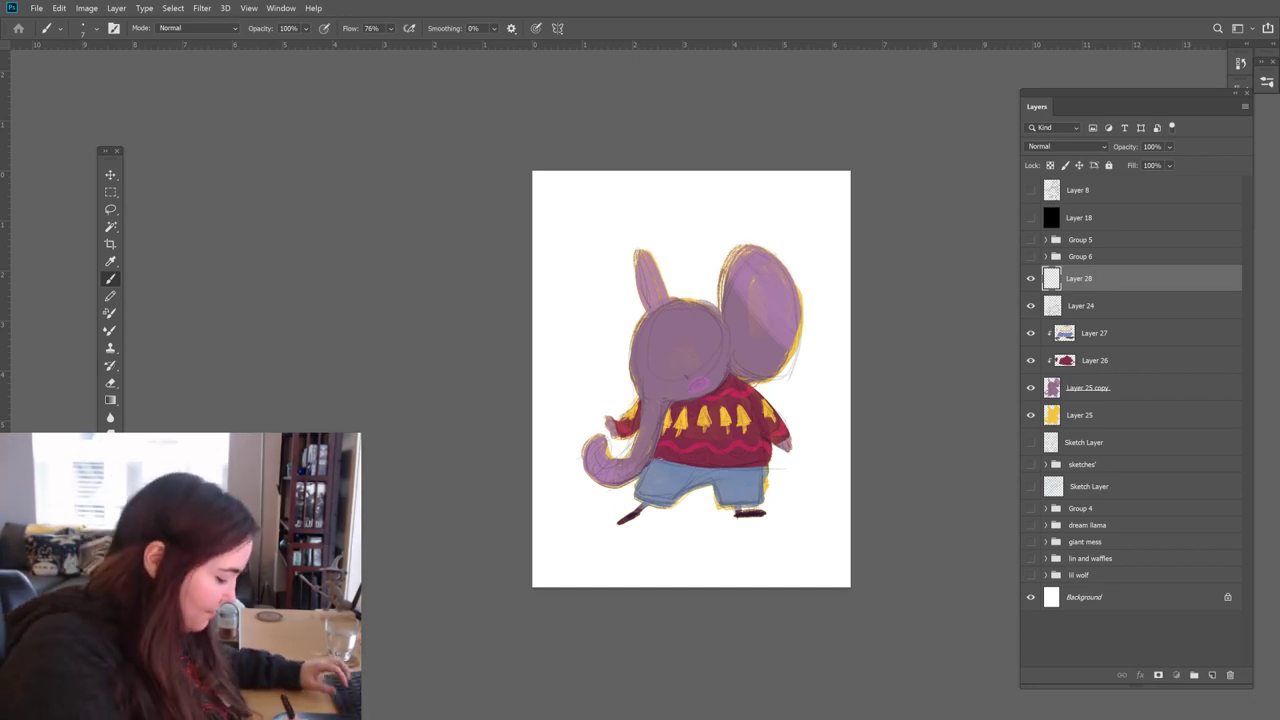
# Step: Set the foreground to a dark violet, entering hex 3a1a35 and nudging the hue
pyautogui.hotkey('alt', 'shift', 'c')
pyautogui.write('3a1a35')
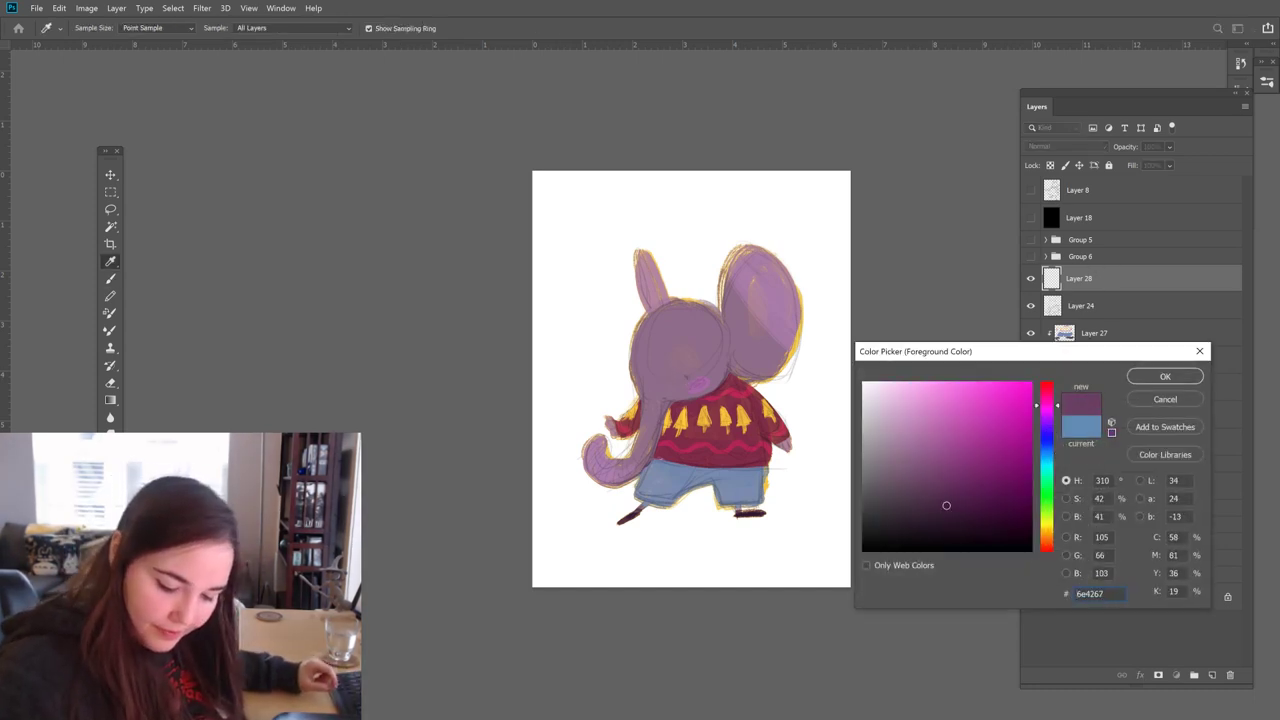
pyautogui.click(1046, 421)
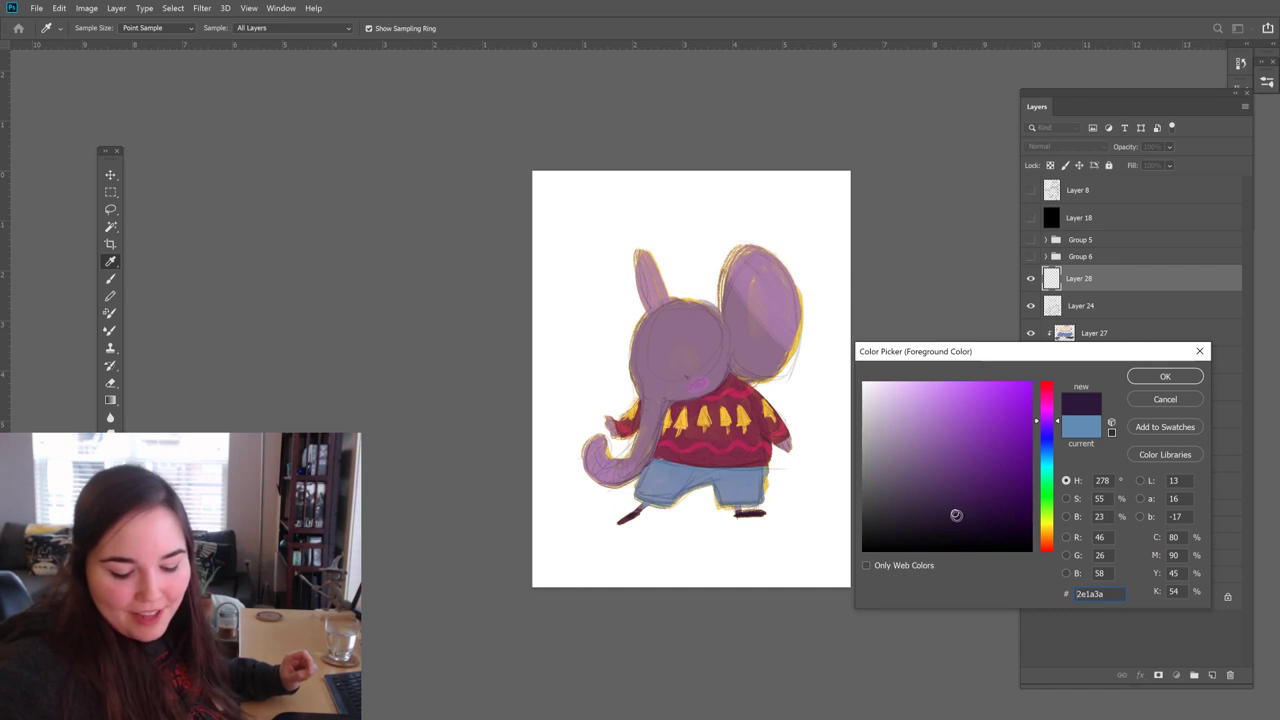
pyautogui.click(1165, 378)
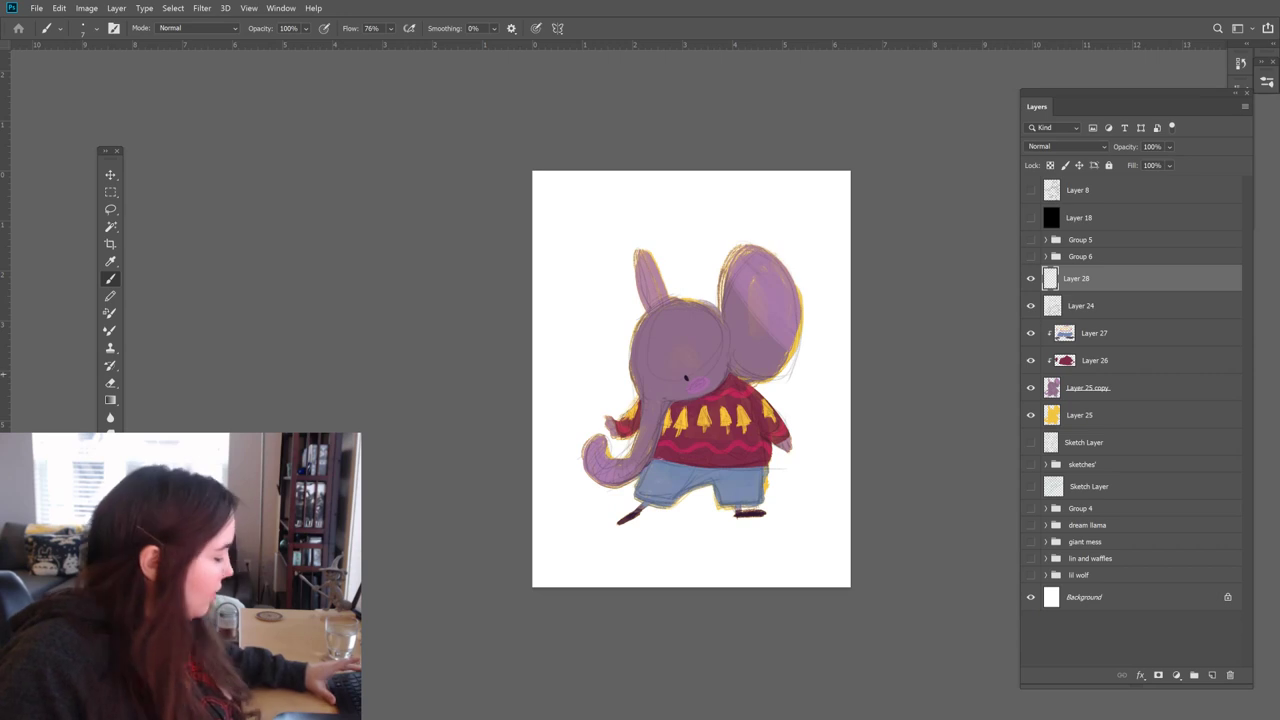
# Step: Paint the small eye on Layer 28, erasing and repainting to refine its shape
pyautogui.press('e')
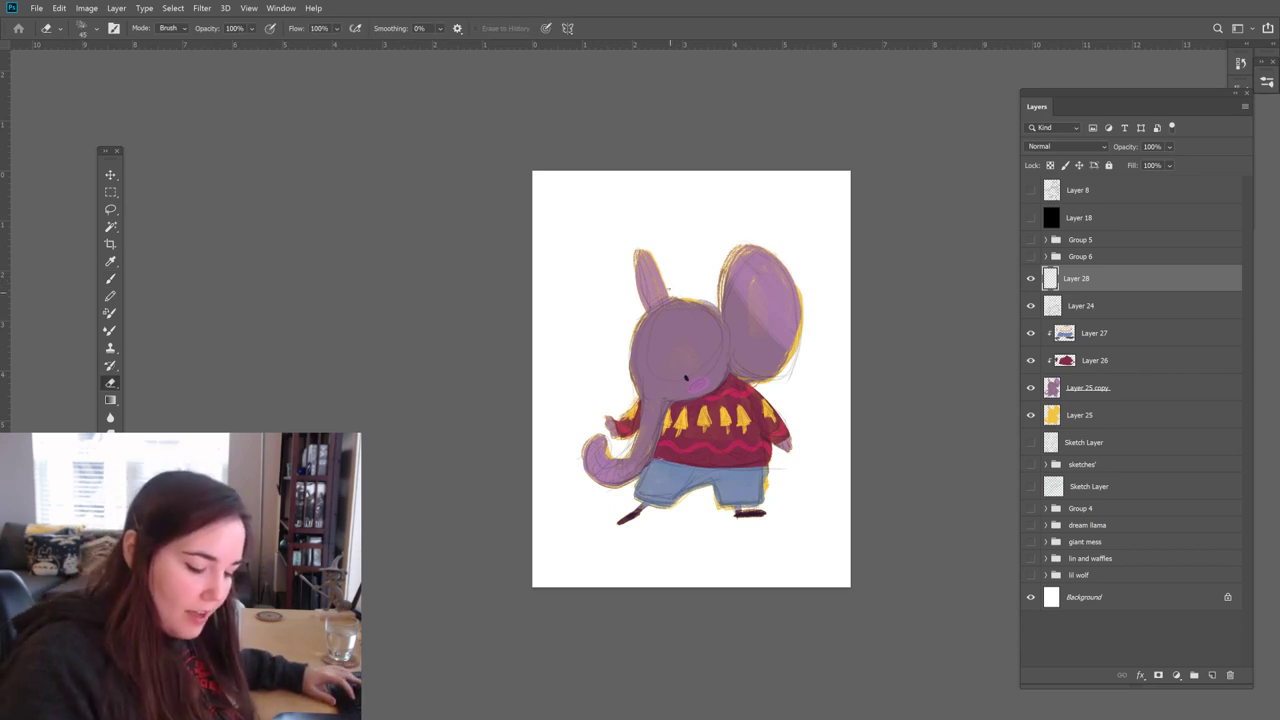
pyautogui.press('b')
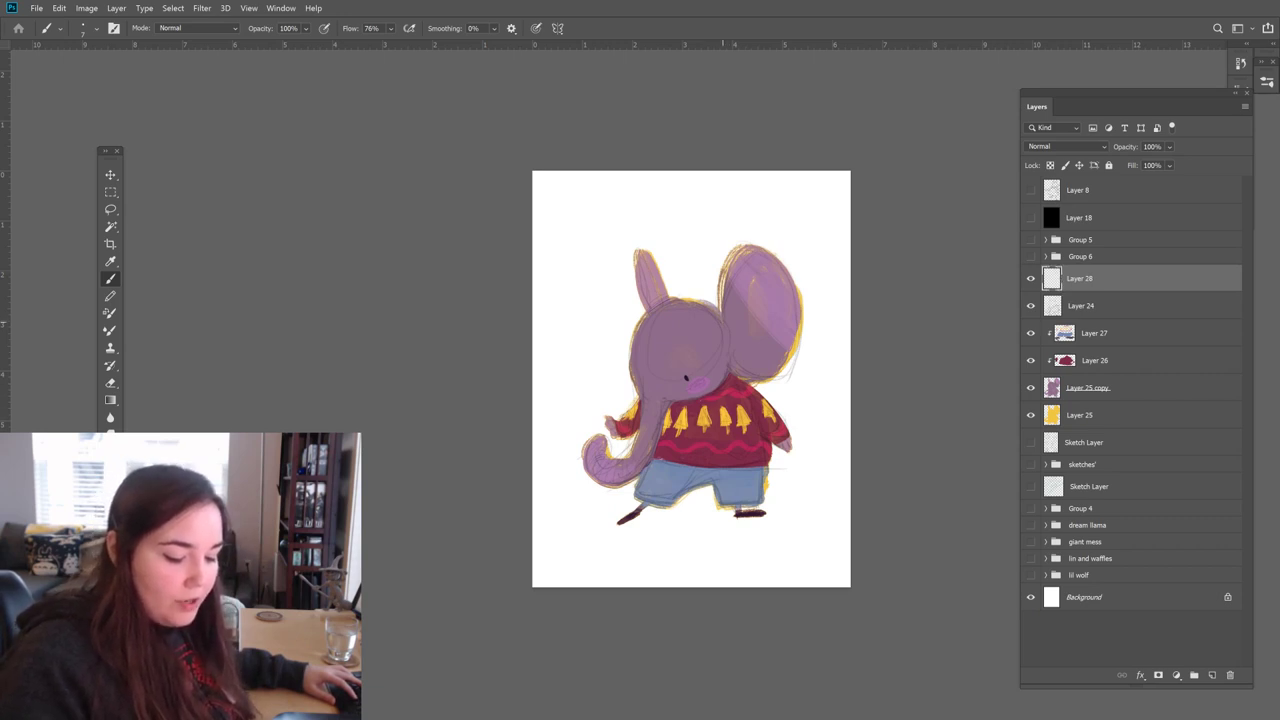
pyautogui.press('e')
pyautogui.press('b')
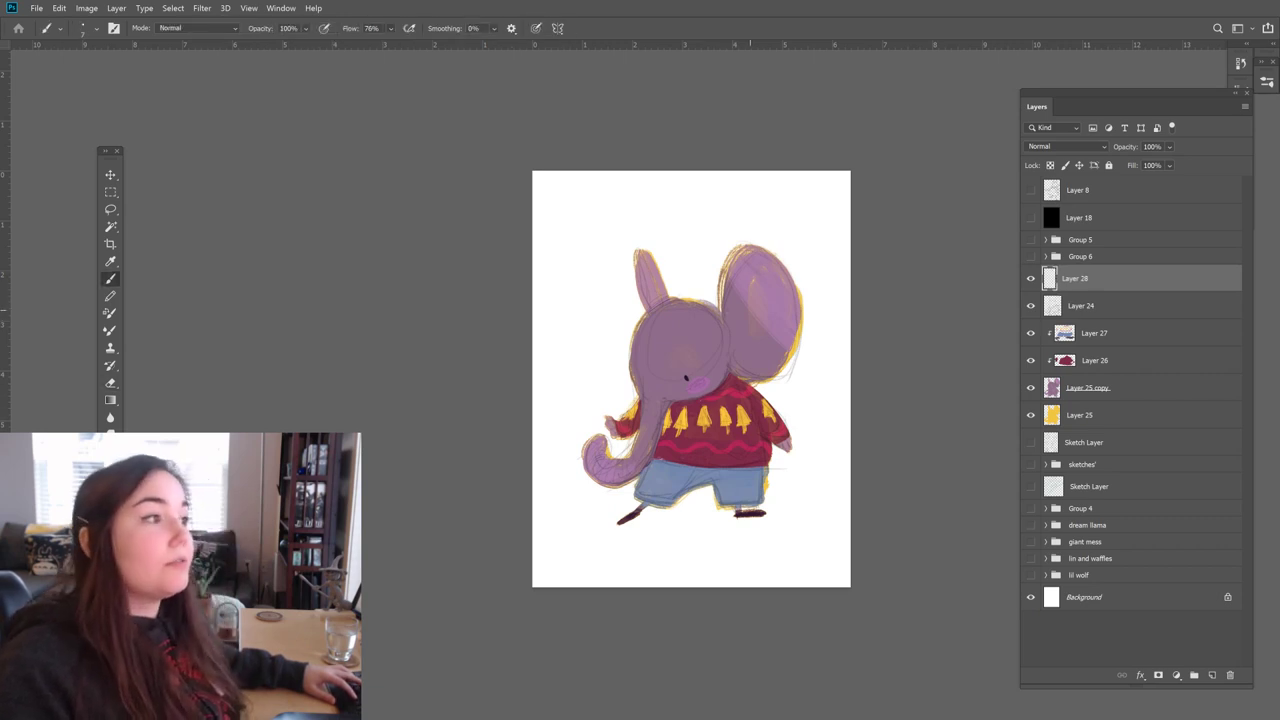
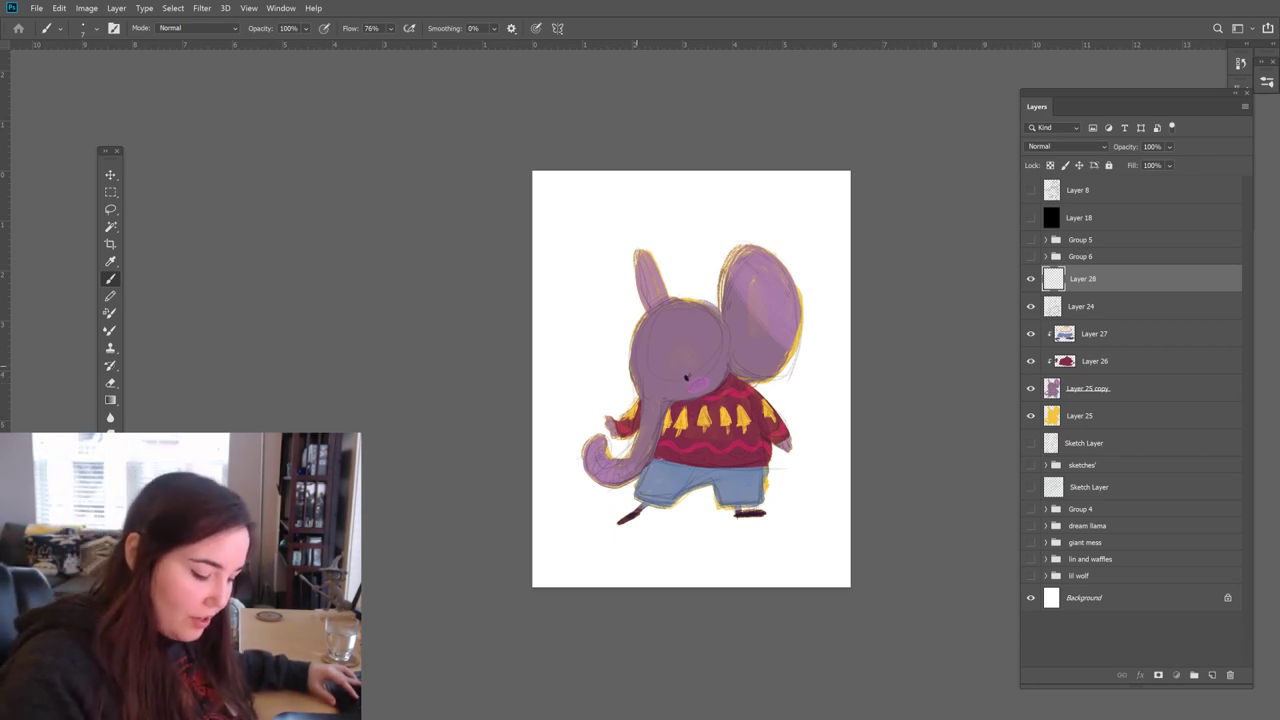
# Step: Retouch the elephant by alternating between the Brush and Eraser tools
pyautogui.press('e')
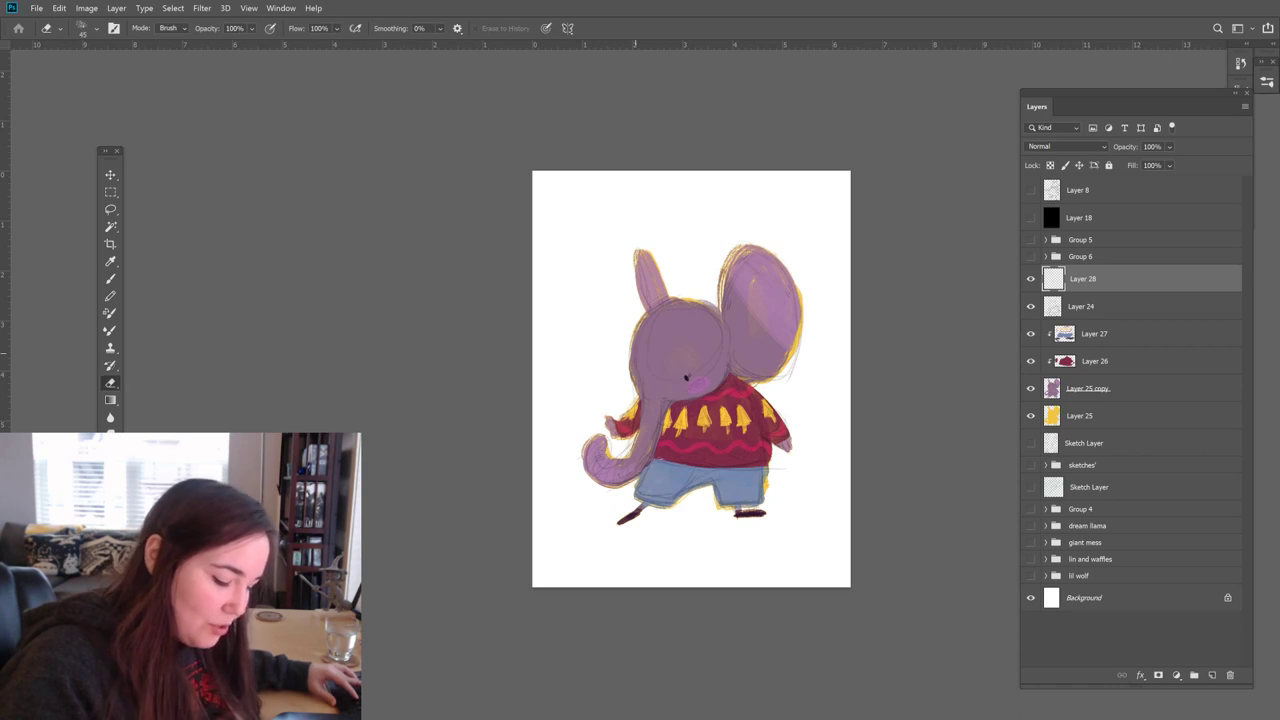
pyautogui.press('b')
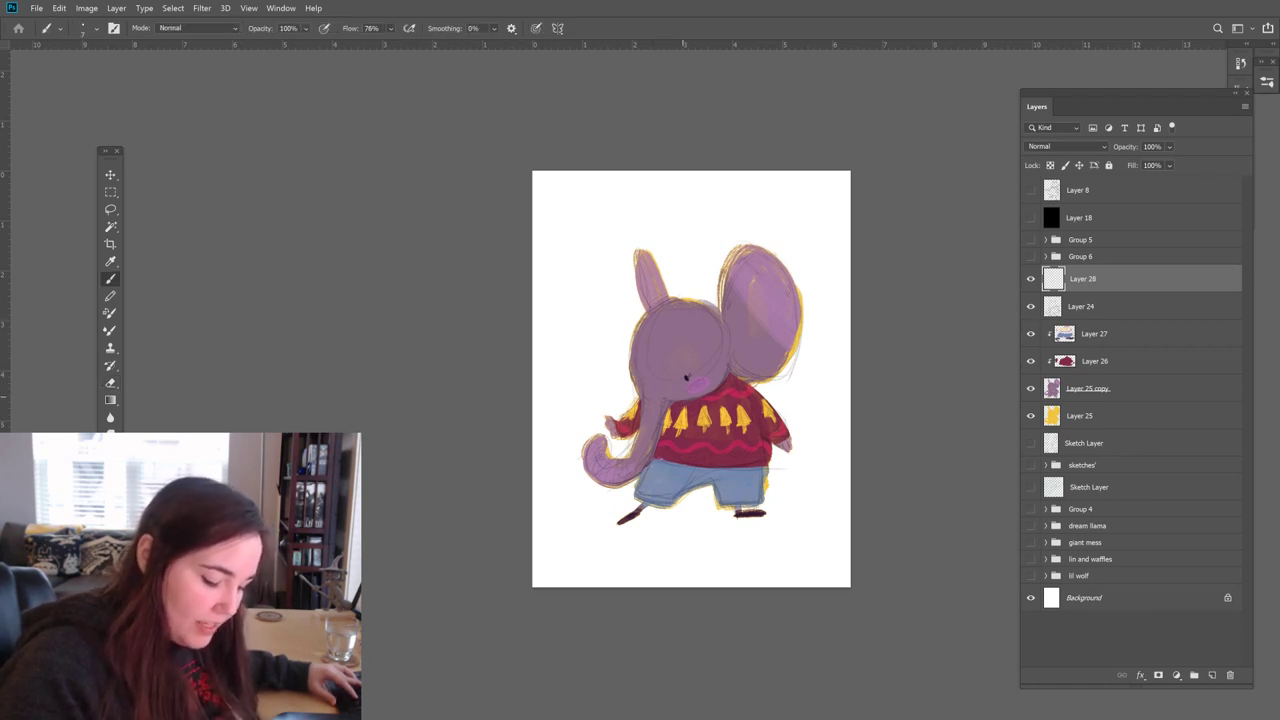
pyautogui.press('e')
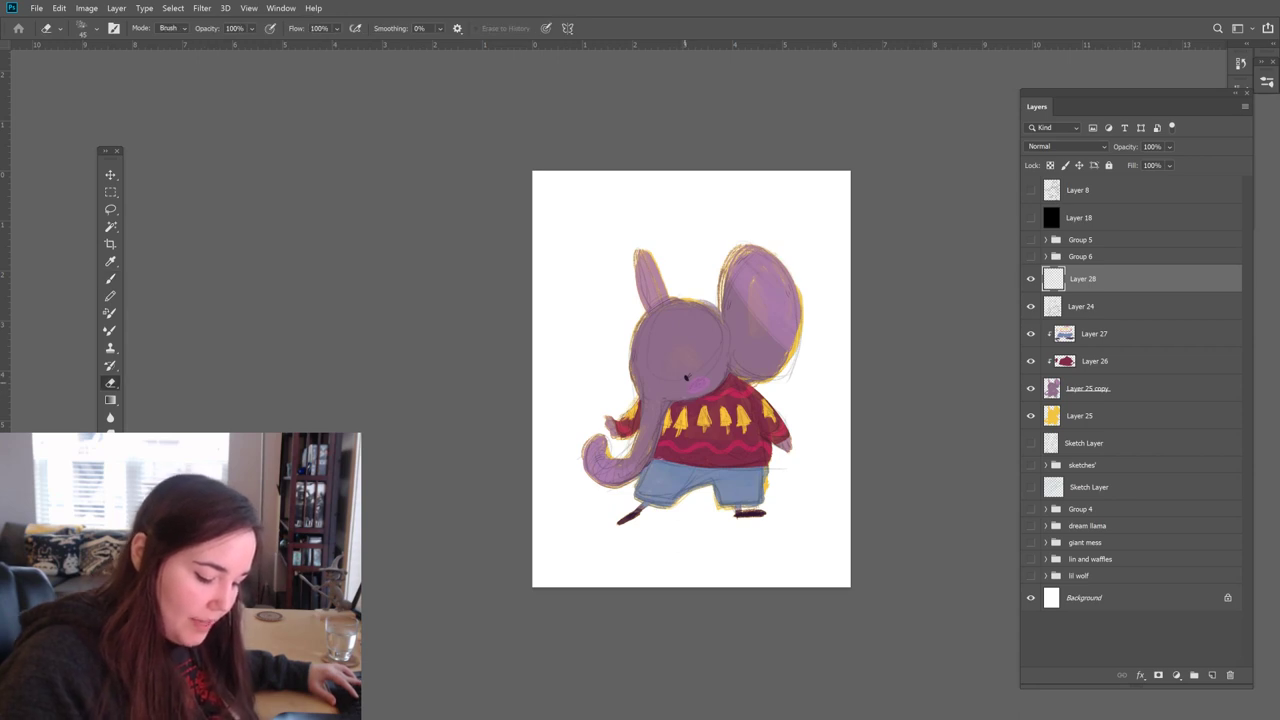
pyautogui.press('b')
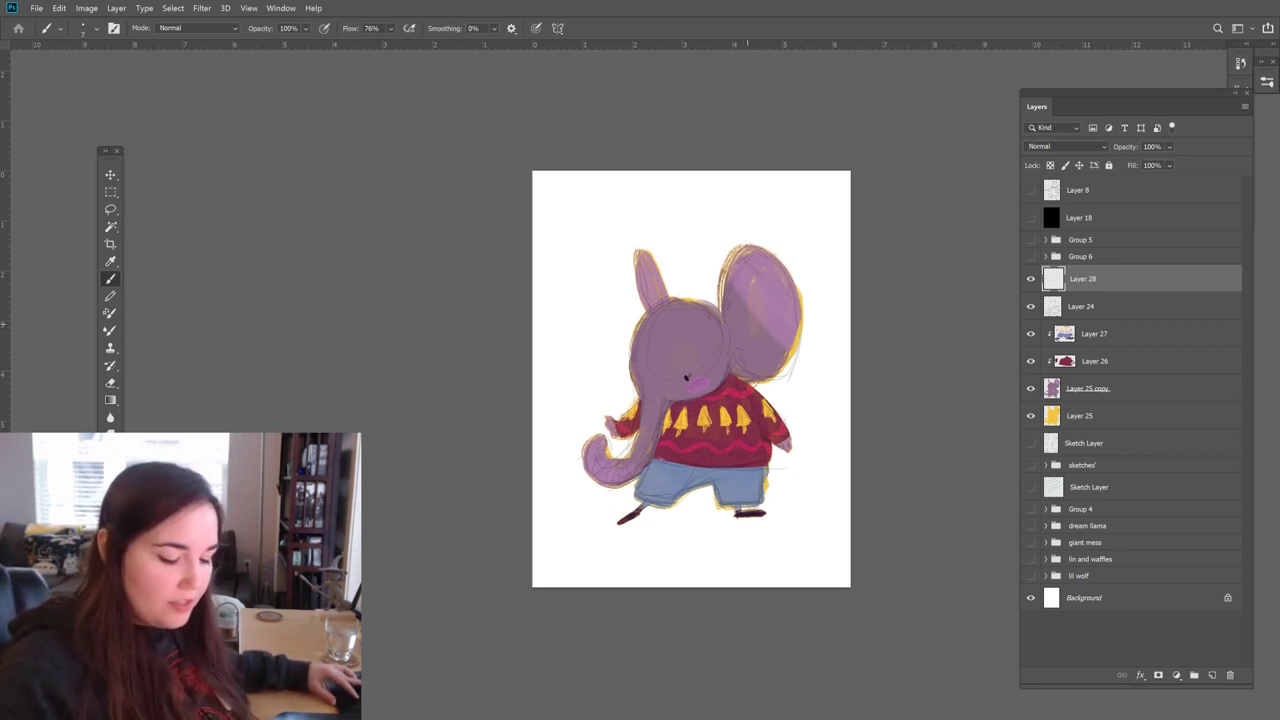
pyautogui.press('e')
pyautogui.press('b')
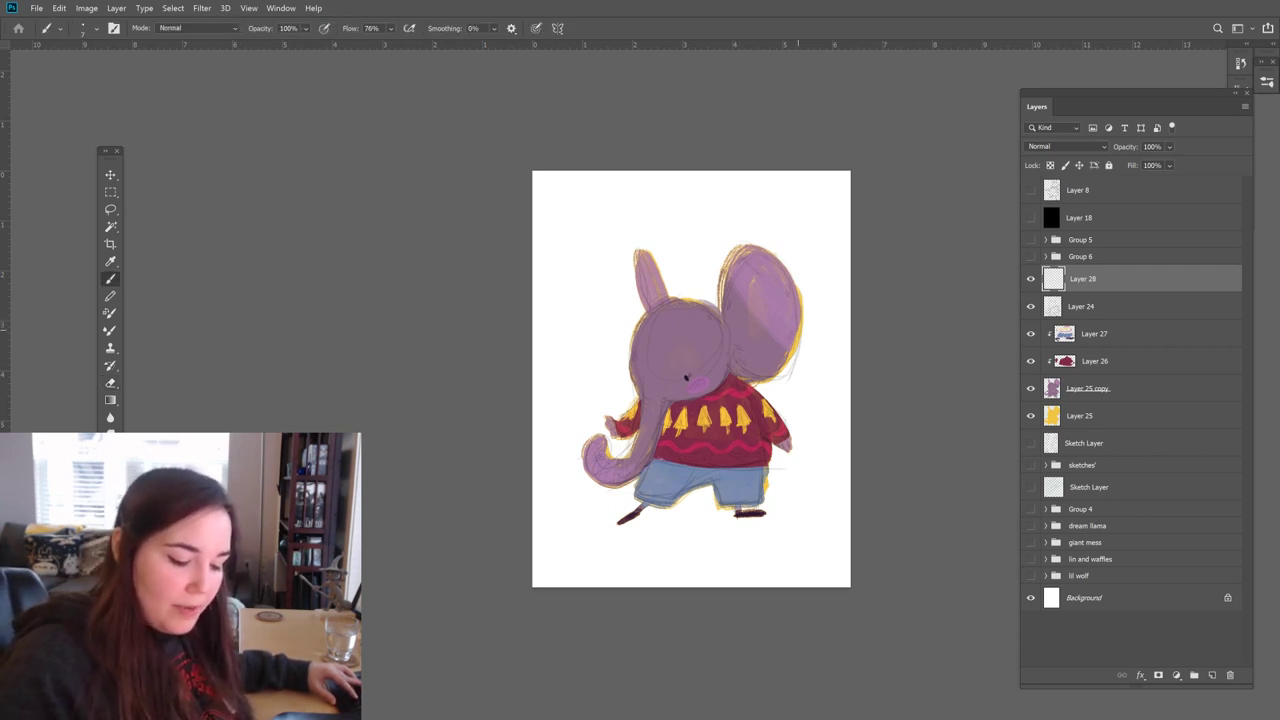
pyautogui.press('e')
pyautogui.press('b')
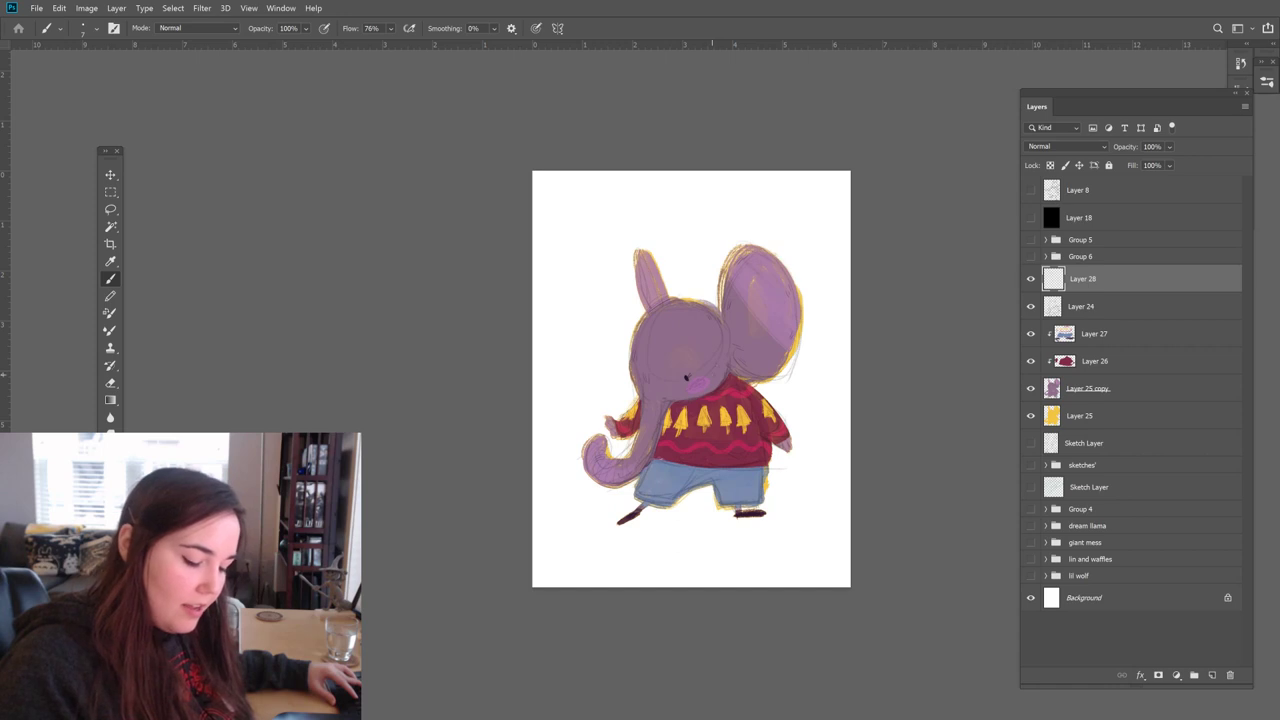
pyautogui.press('e')
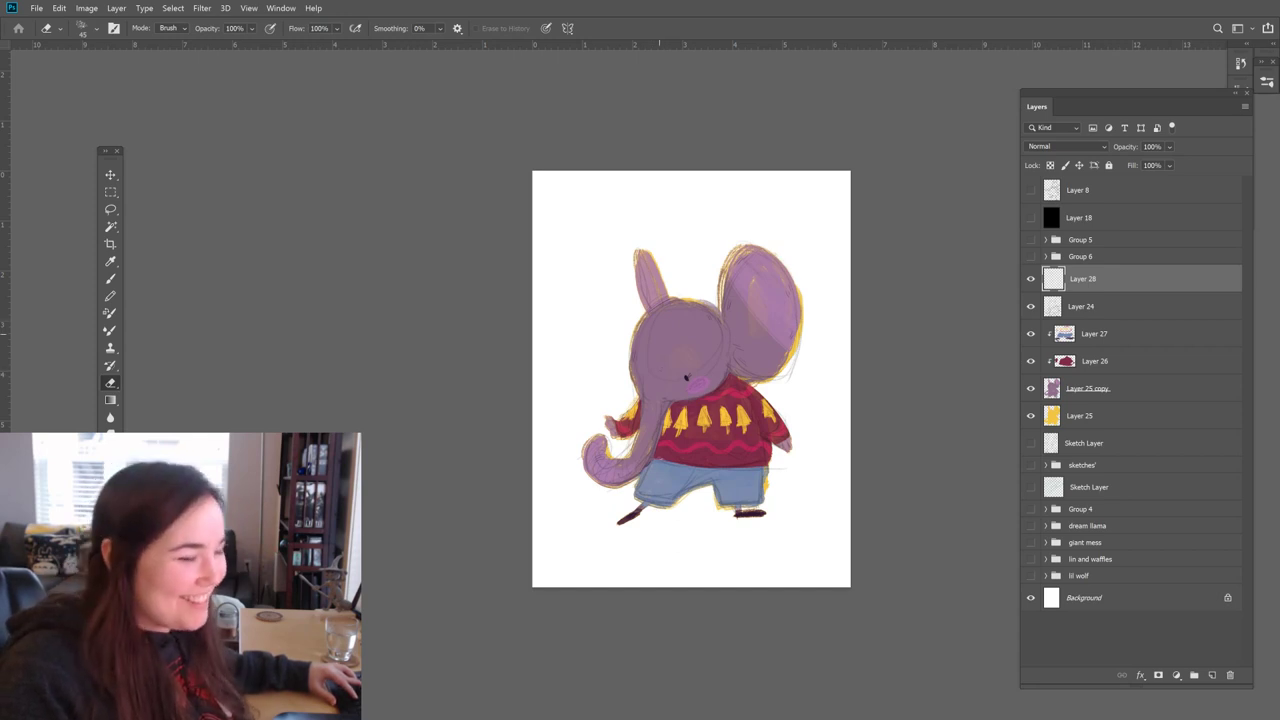
pyautogui.press('b')
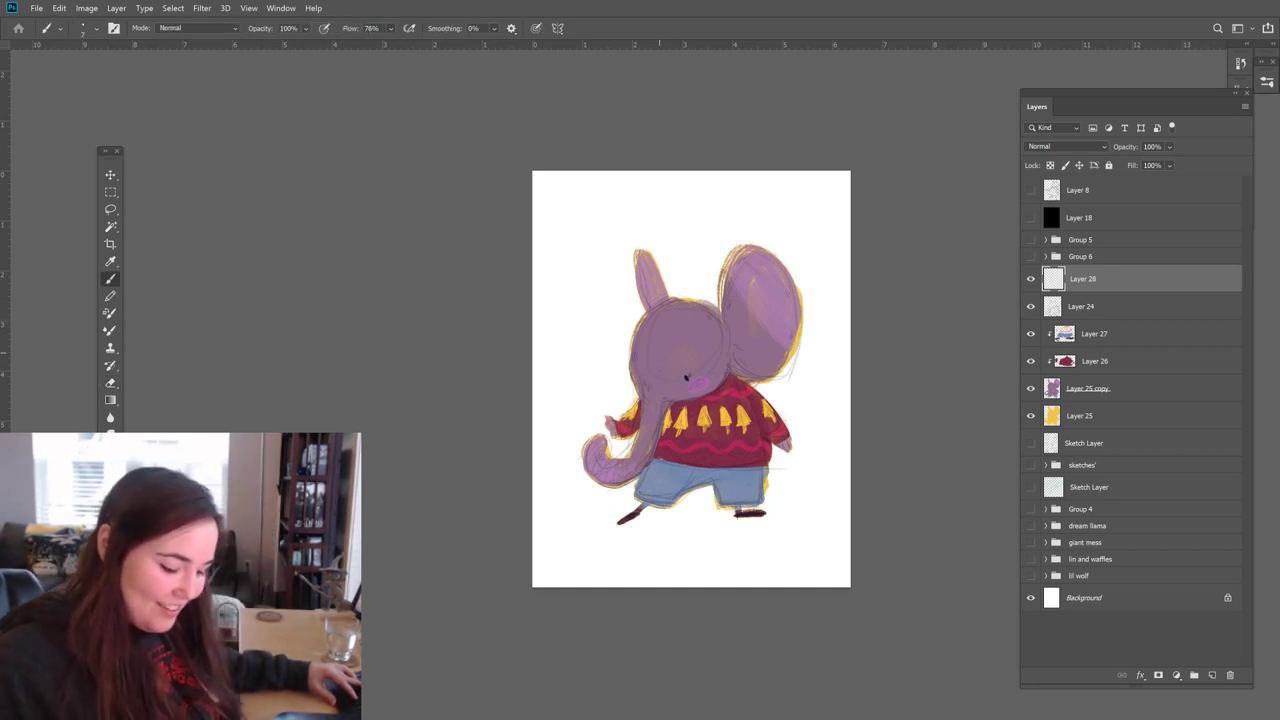
# Step: Make Layer 25 copy the working layer, ready to erase
pyautogui.press('e')
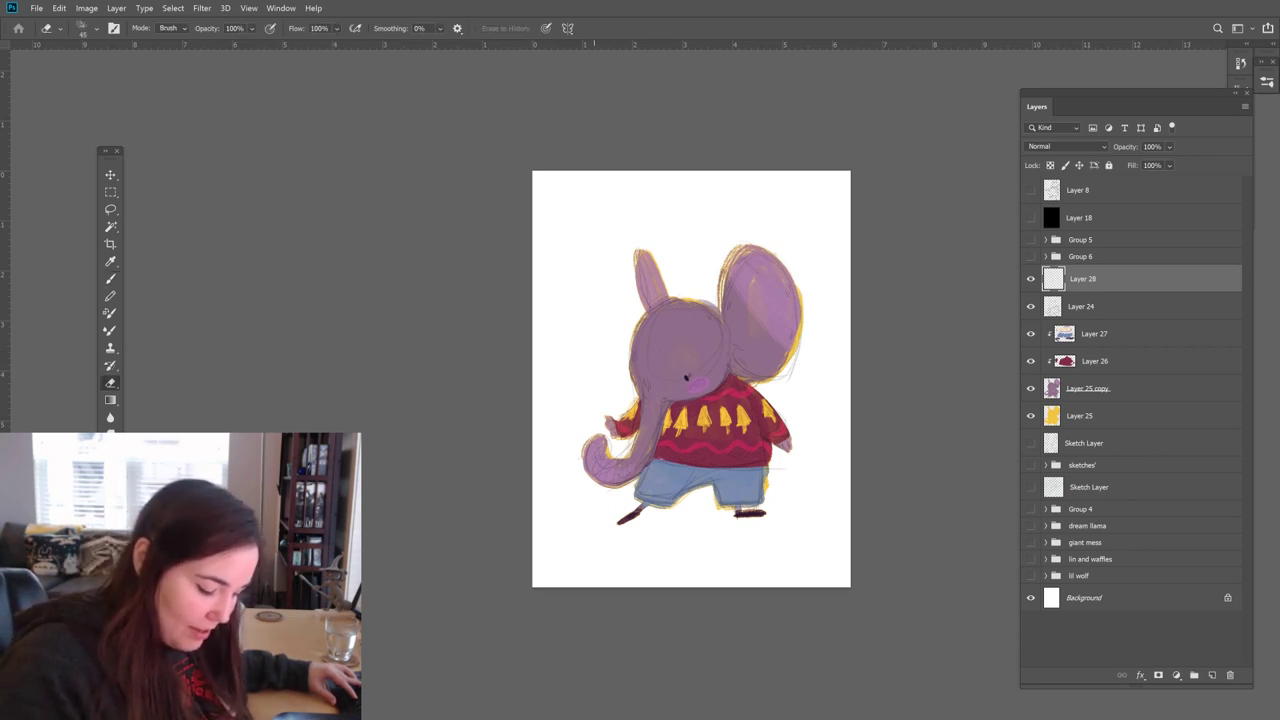
pyautogui.press('b')
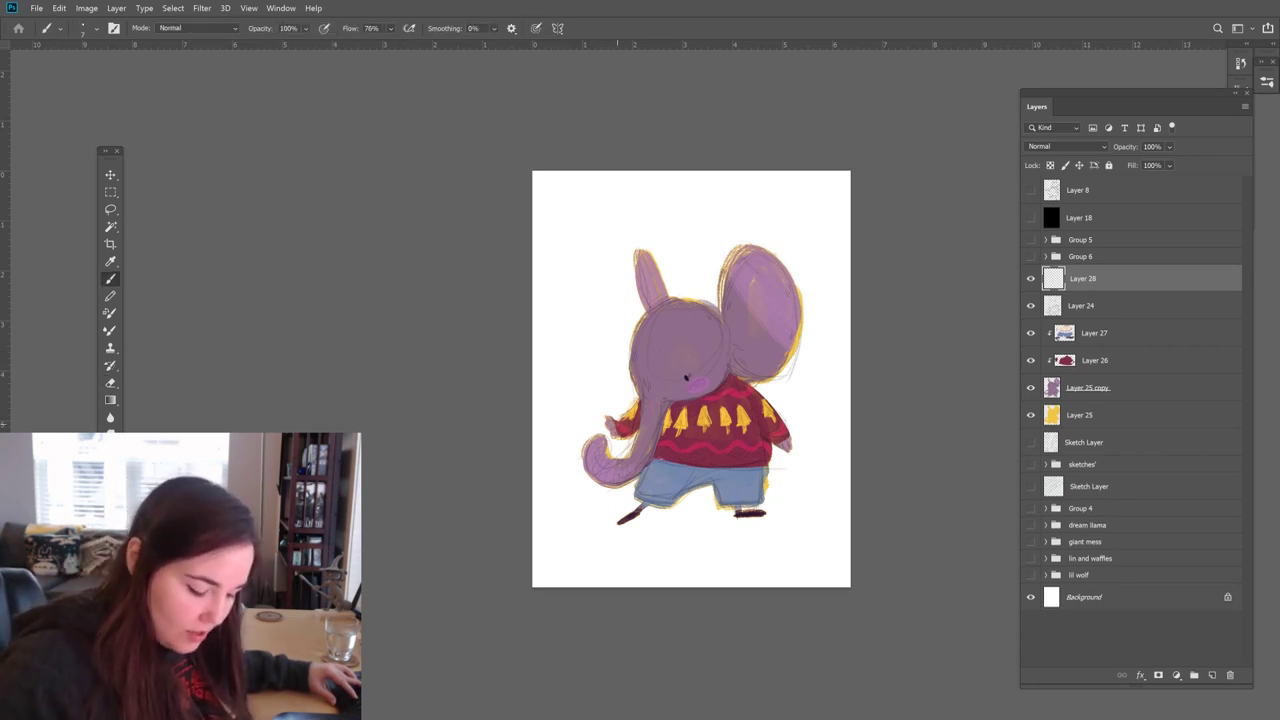
pyautogui.click(1075, 388)
pyautogui.press('e')
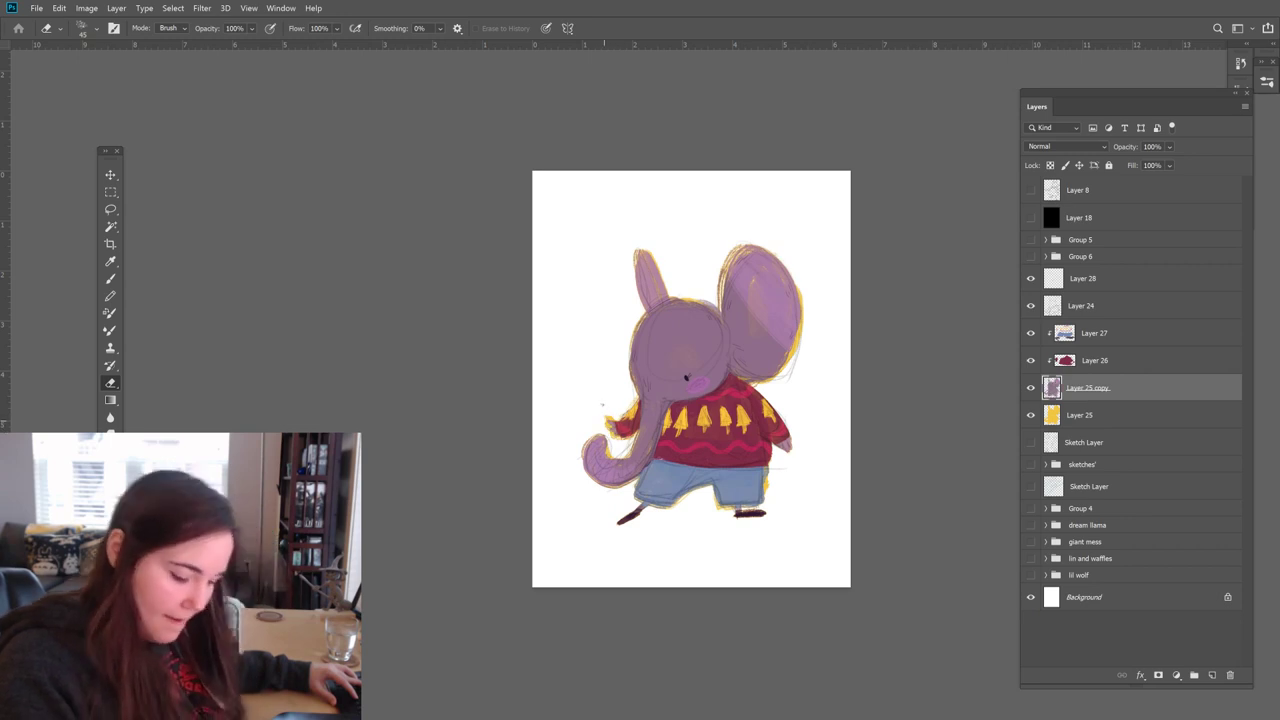
# Step: Alternate Brush and Eraser, moving the retouching onto Layer 25
pyautogui.press('b')
pyautogui.press('e')
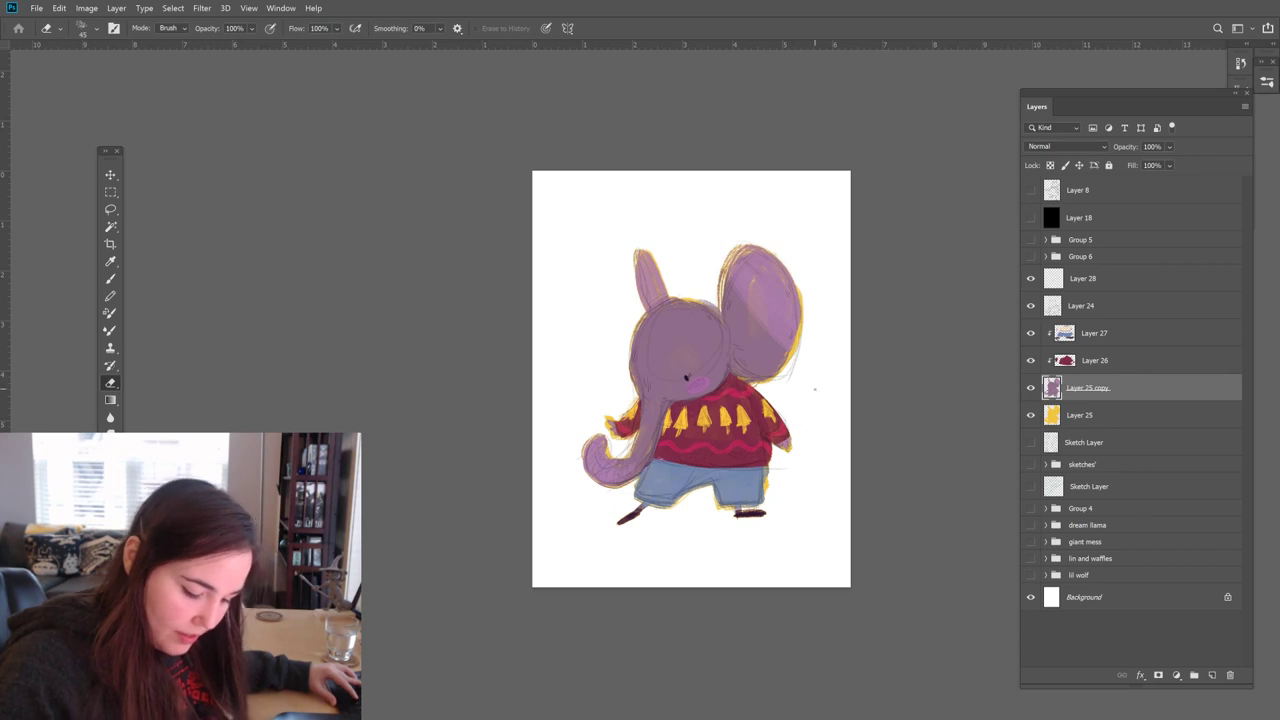
pyautogui.press('b')
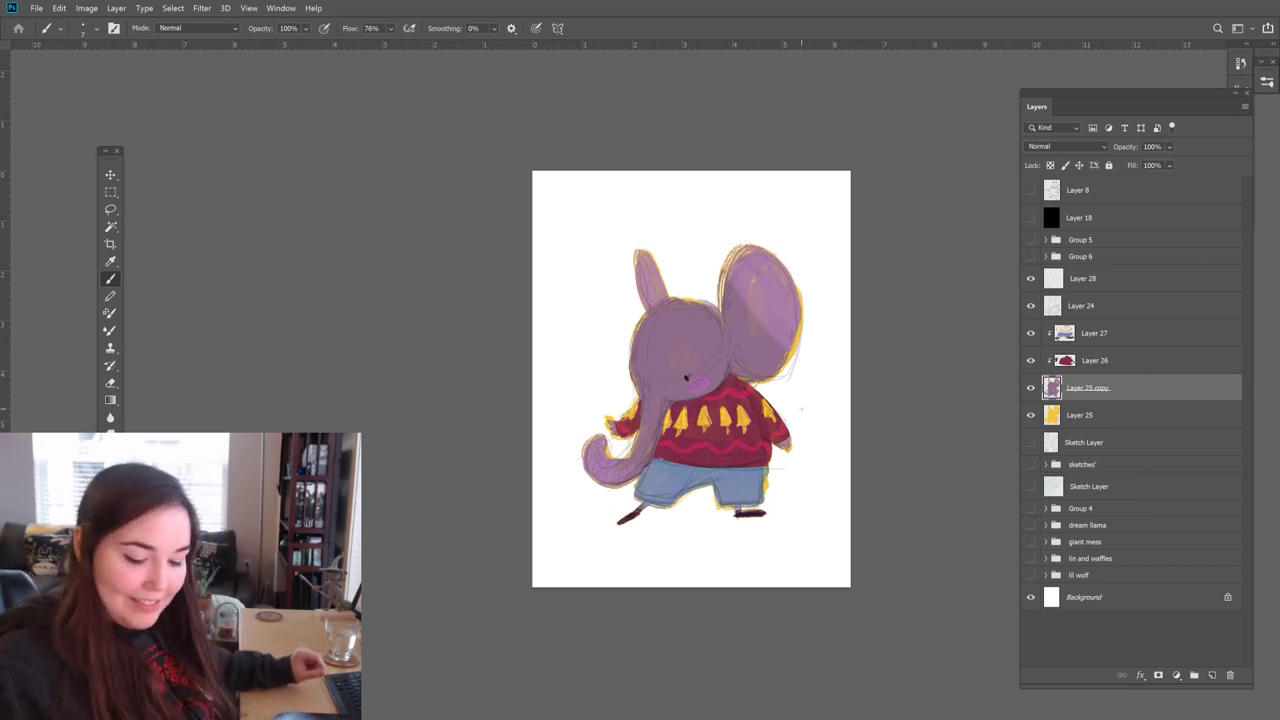
pyautogui.click(1090, 425)
pyautogui.press('e')
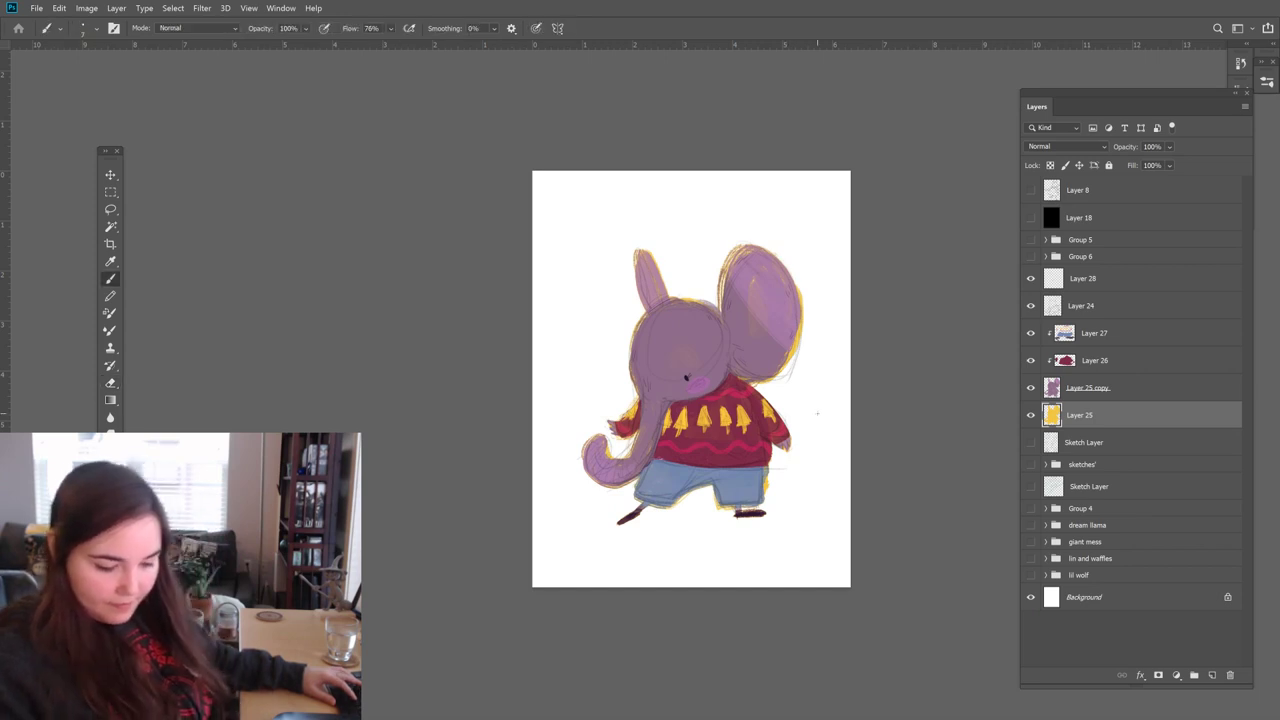
pyautogui.press('b')
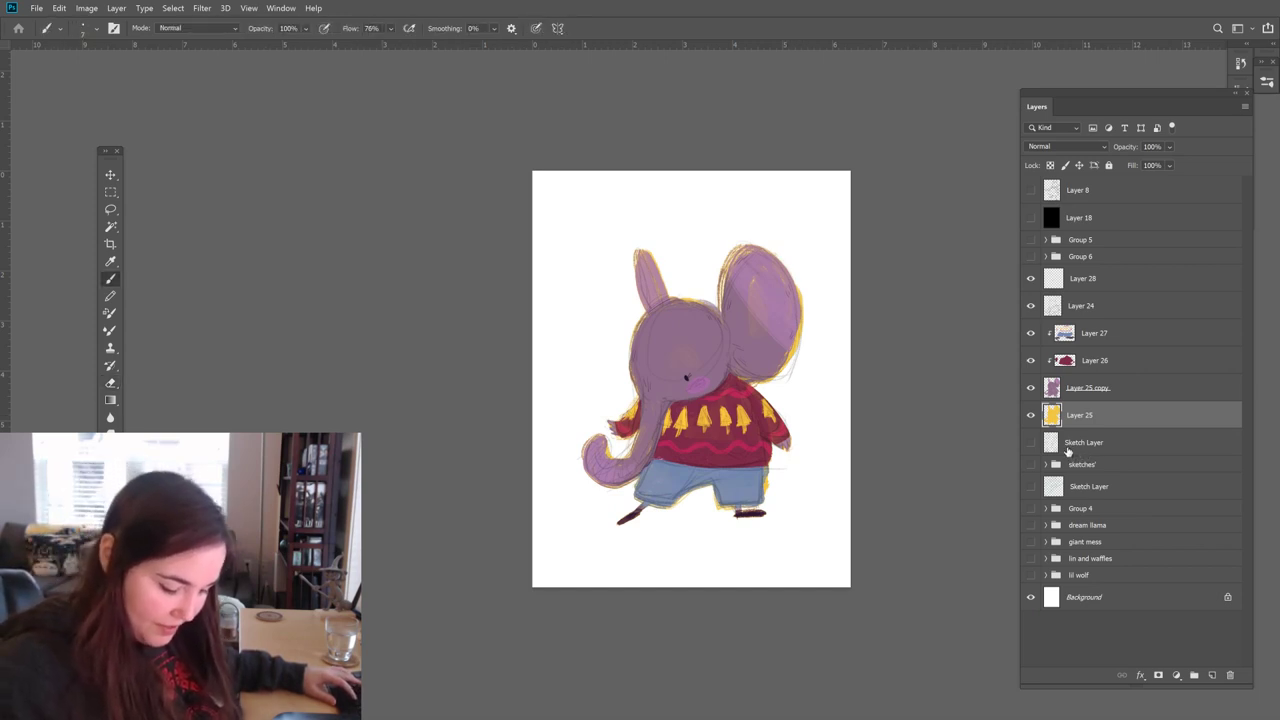
# Step: Check Layer 27 and the 29% Layer 24 shading, then make Layer 28 the painting layer
pyautogui.click(1094, 336)
pyautogui.press('e')
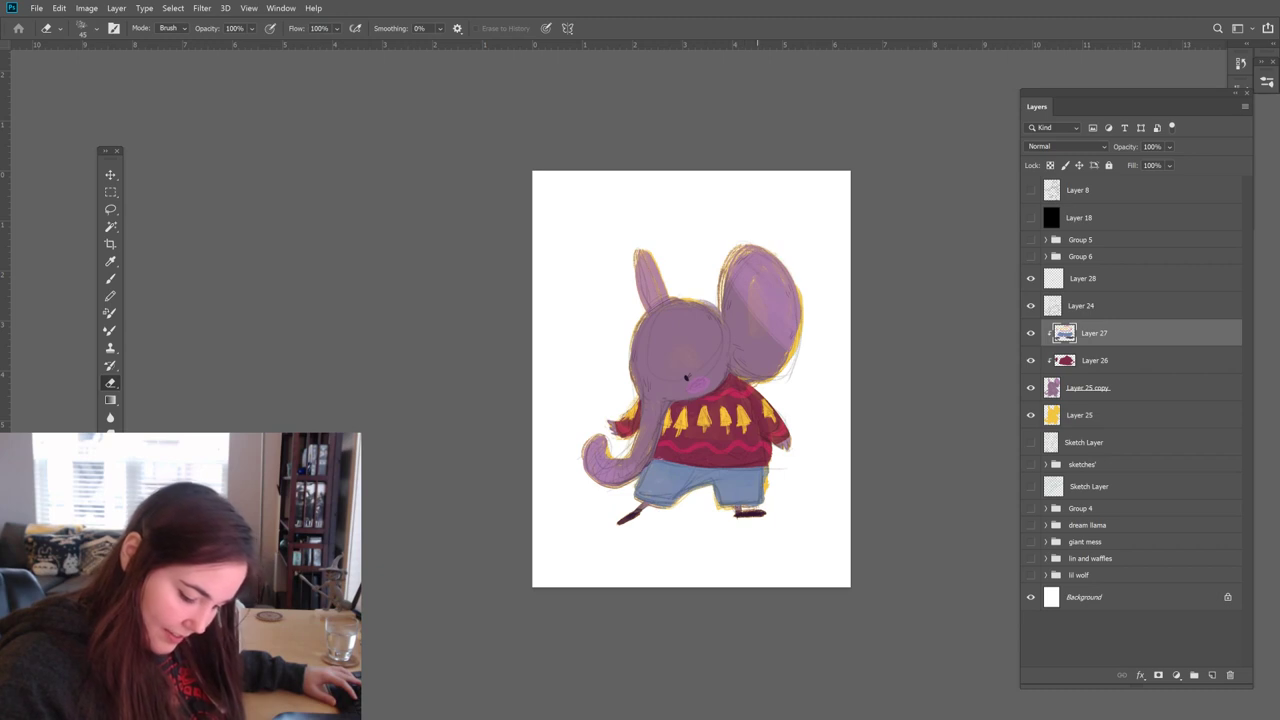
pyautogui.press('b')
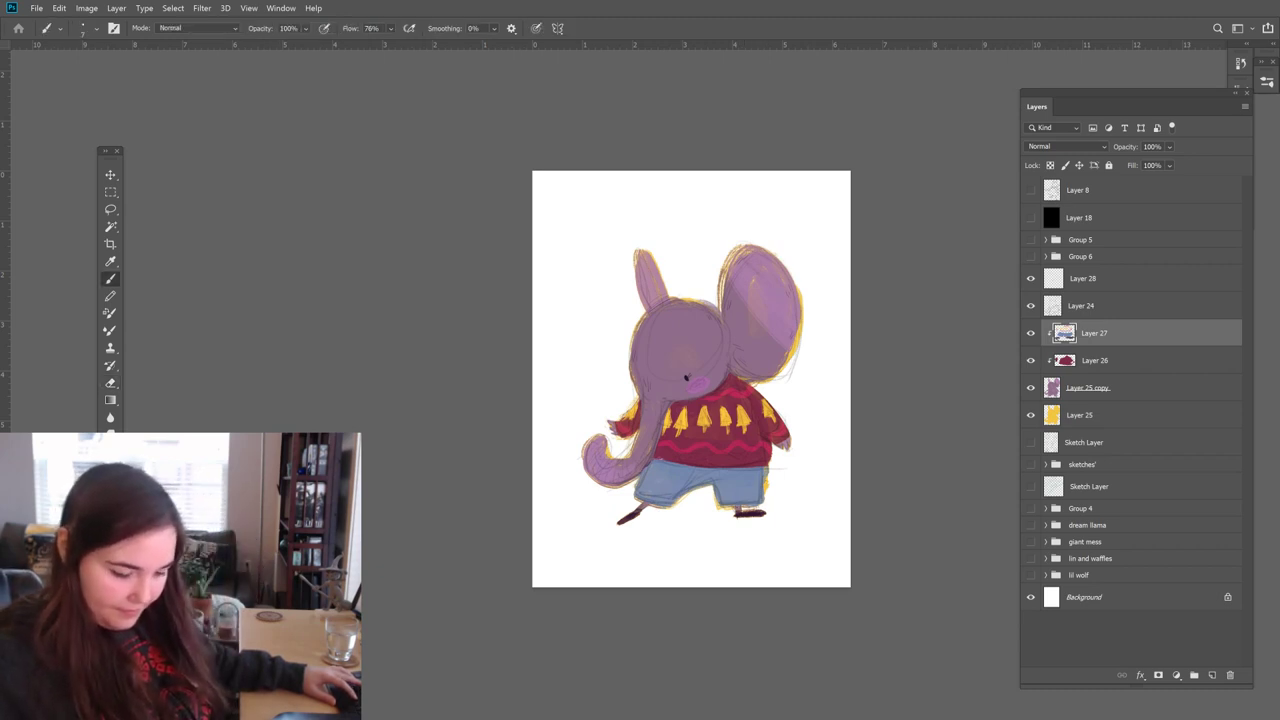
pyautogui.click(1081, 308)
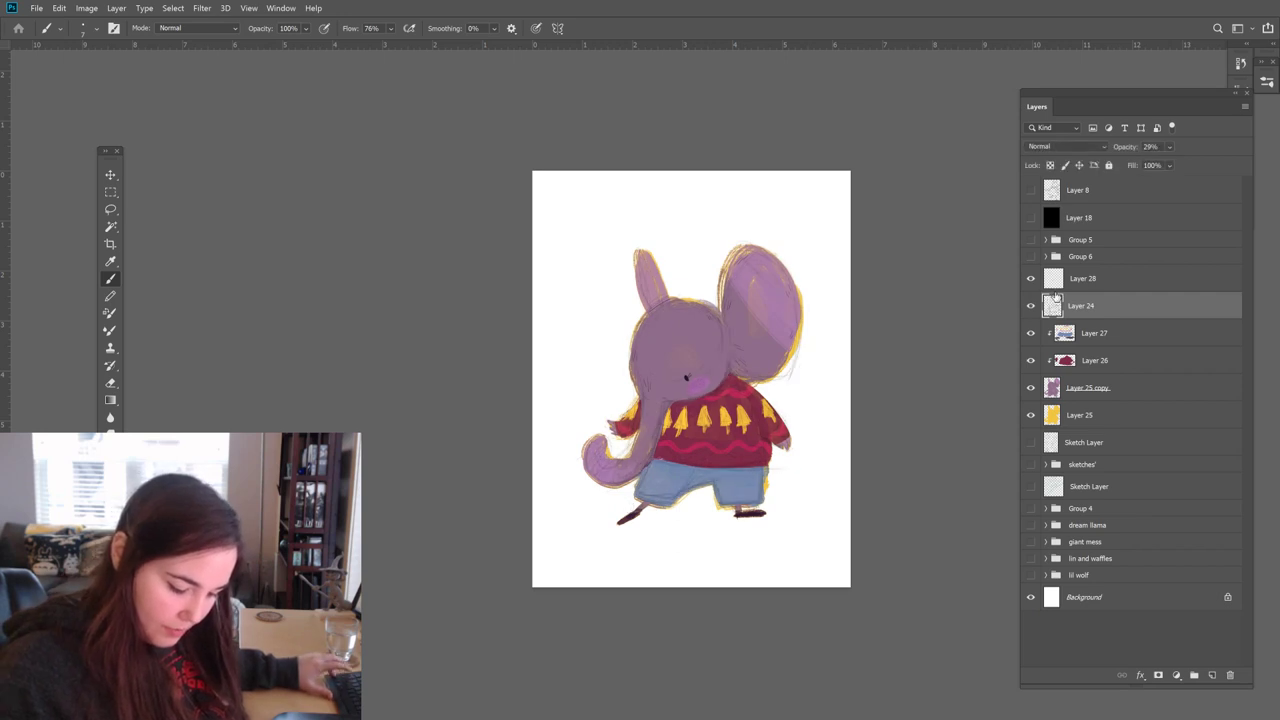
pyautogui.click(1086, 289)
# Step: Paint dark marks on both elephant feet on Layer 28, then hide Layer 24's shading
pyautogui.moveTo(626, 506); pyautogui.dragTo(630, 510)
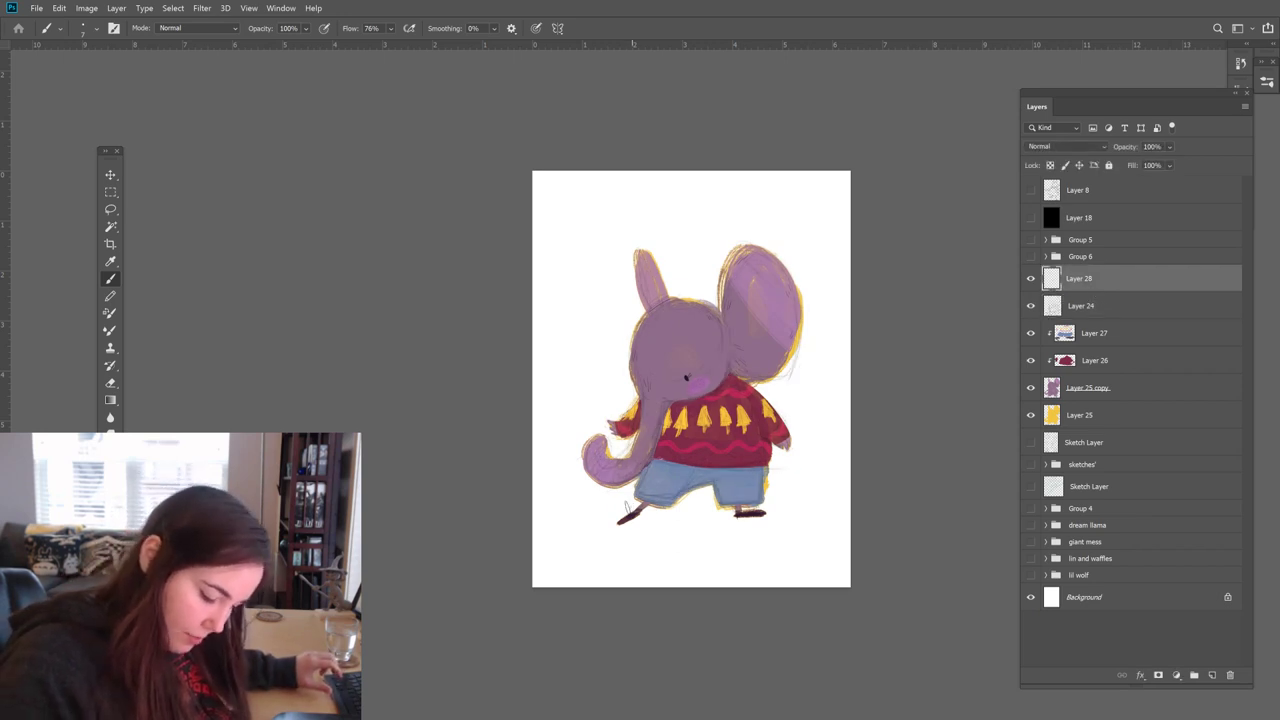
pyautogui.moveTo(743, 508); pyautogui.dragTo(746, 509)
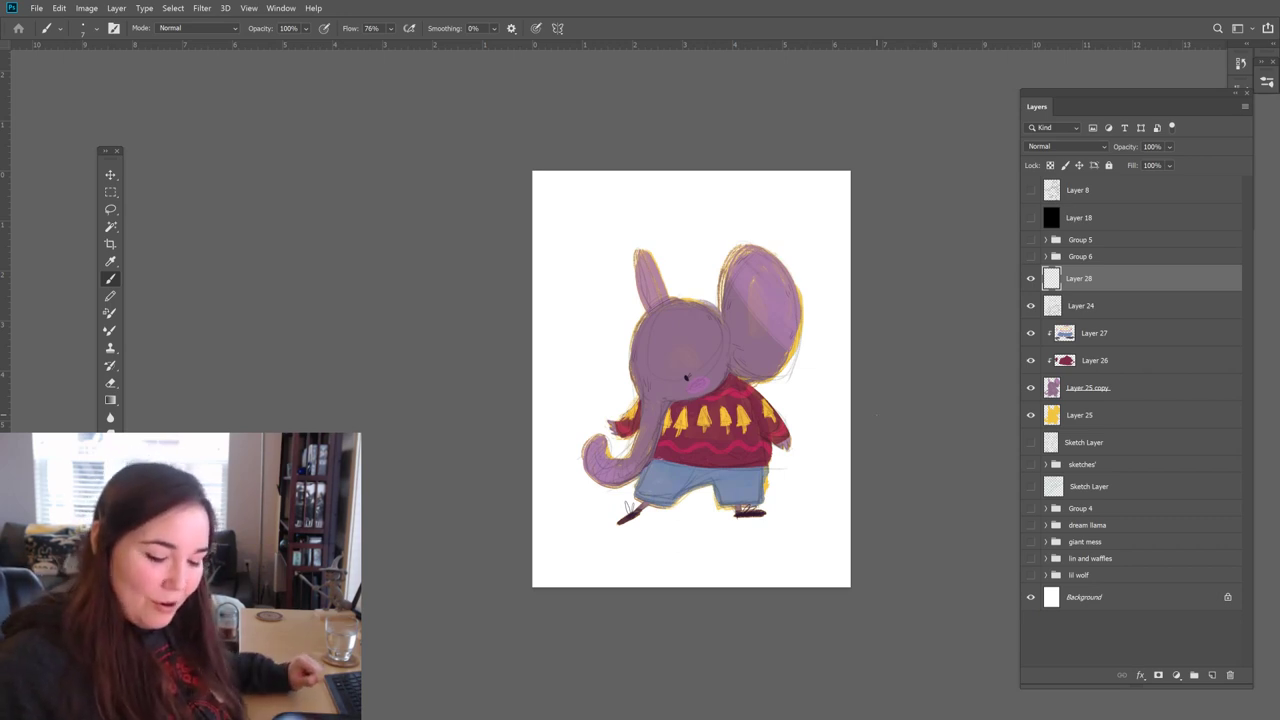
pyautogui.click(1031, 279)
pyautogui.click(1031, 279)
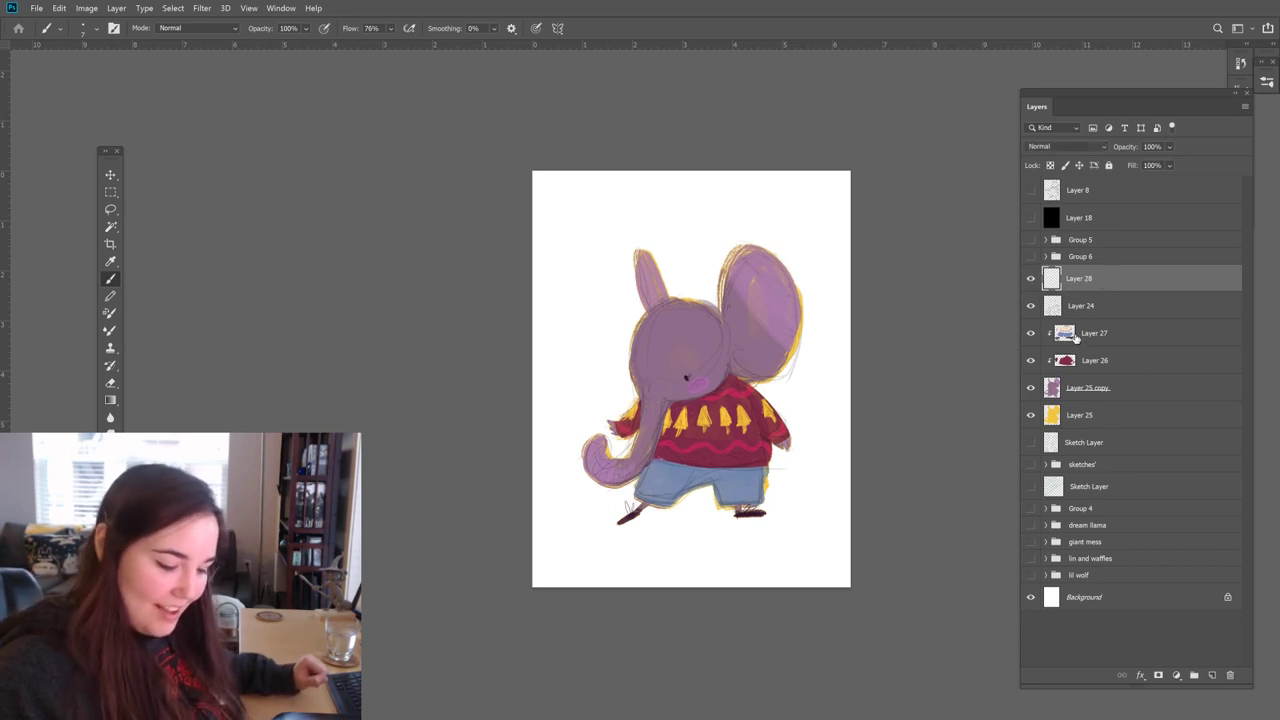
pyautogui.click(1031, 305)
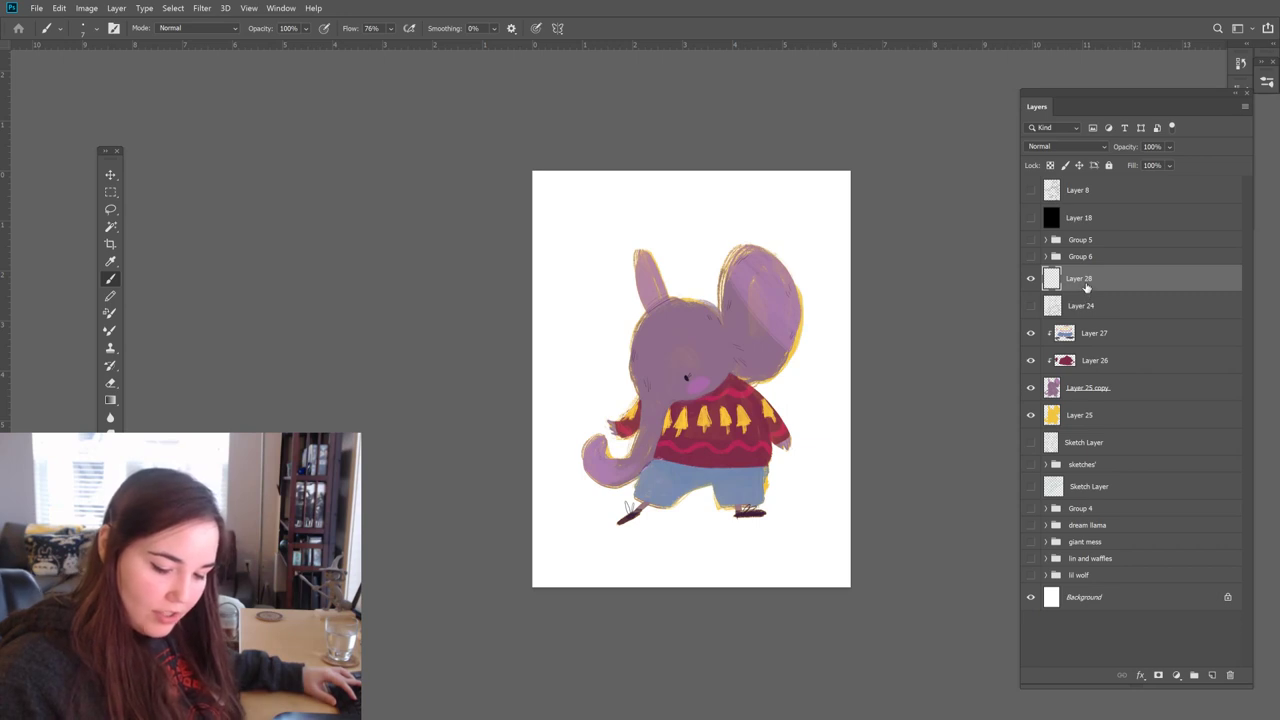
pyautogui.click(1064, 392)
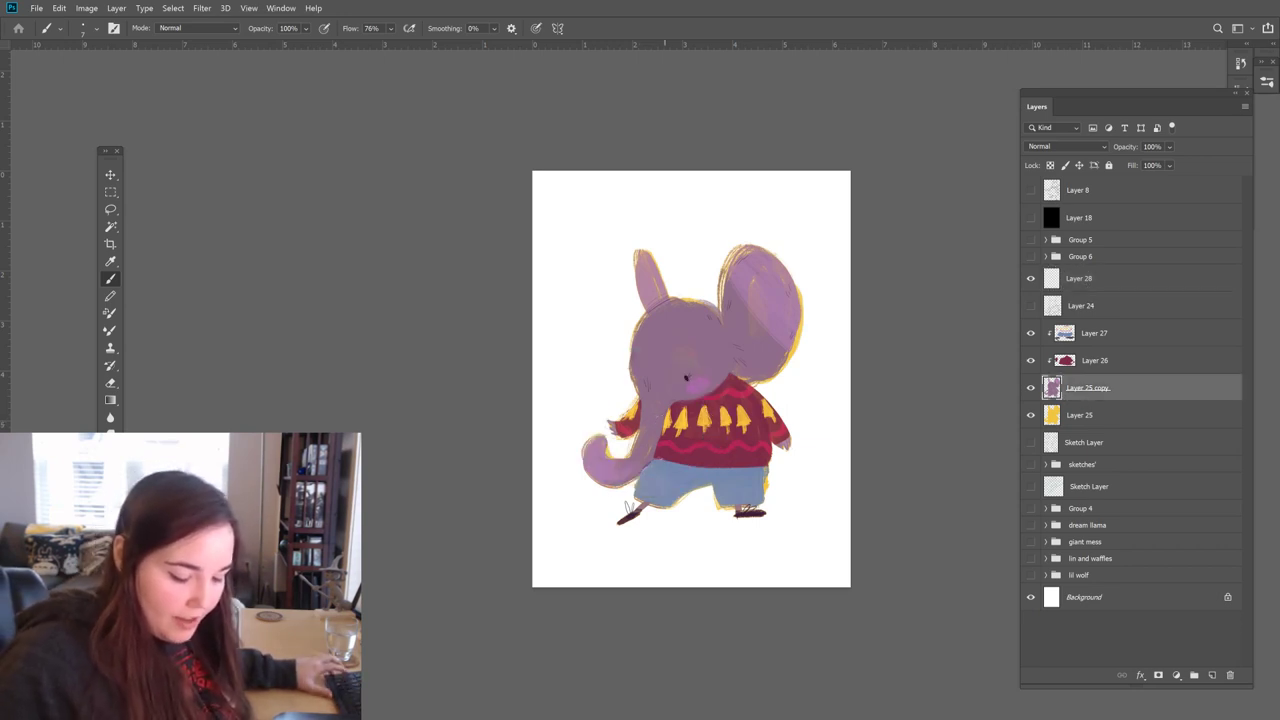
pyautogui.click(1031, 334)
pyautogui.click(1031, 334)
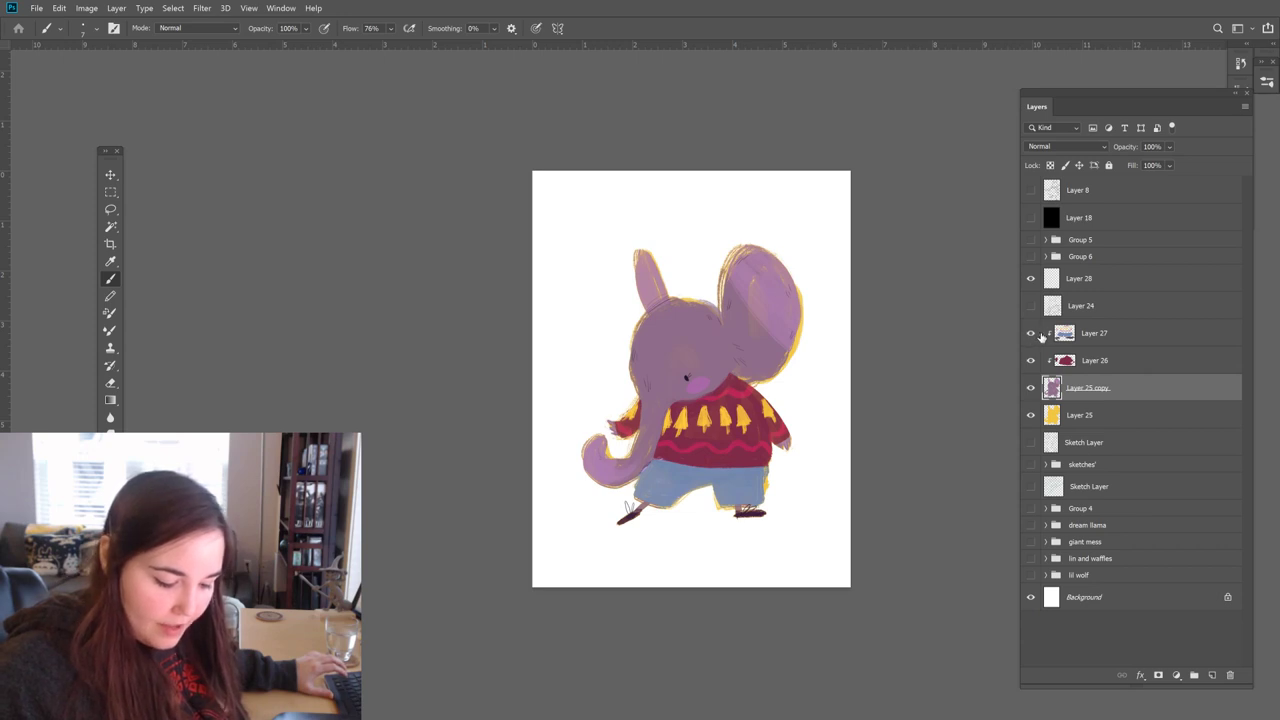
pyautogui.click(1064, 333)
pyautogui.press('e')
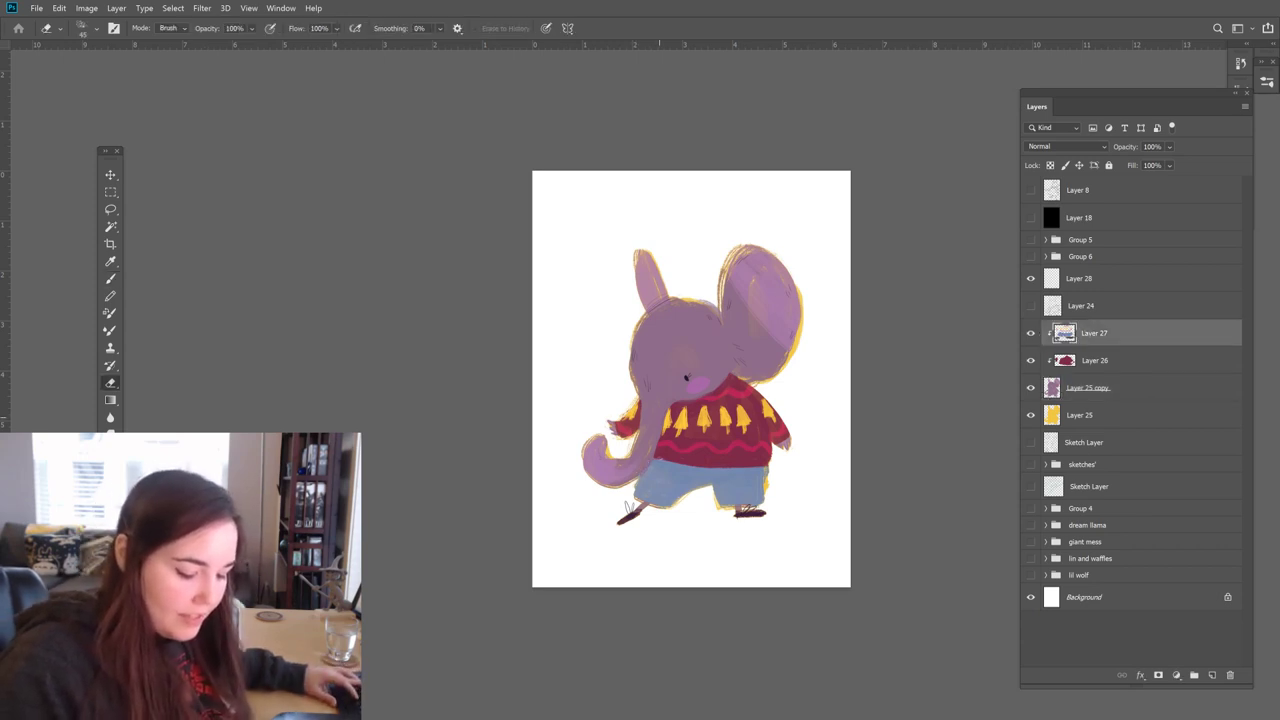
pyautogui.click(1085, 388)
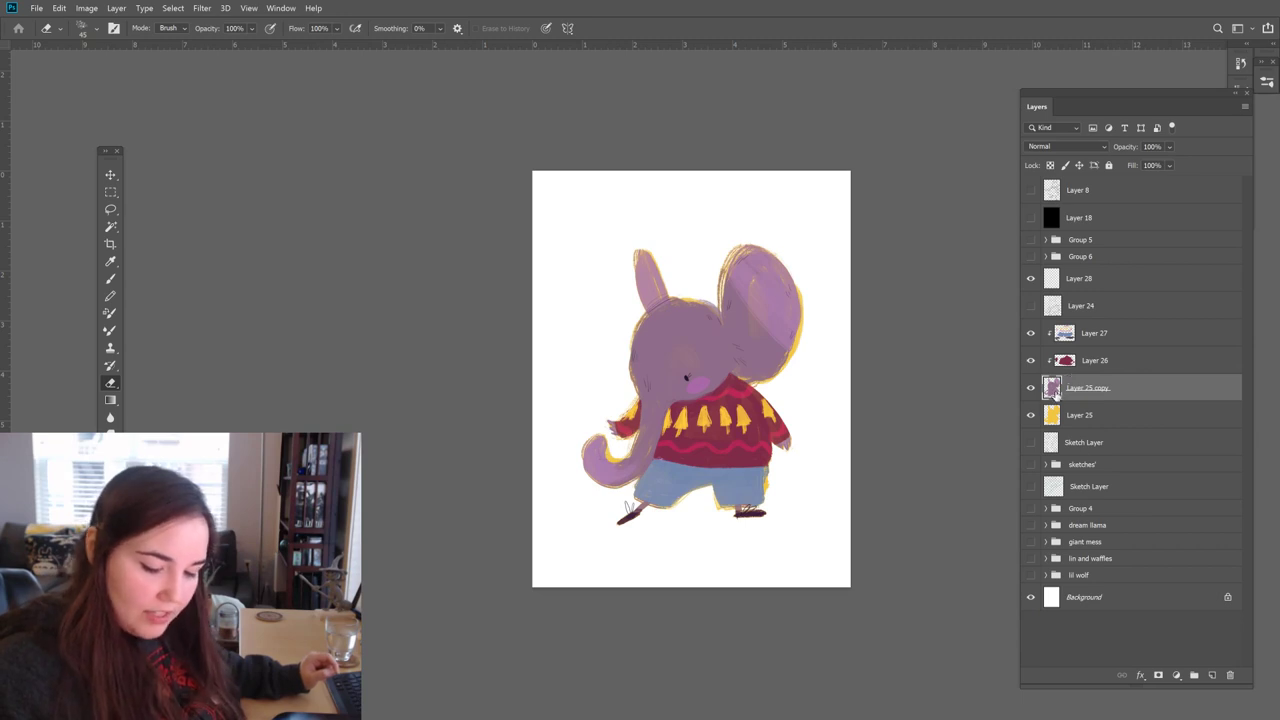
pyautogui.press('b')
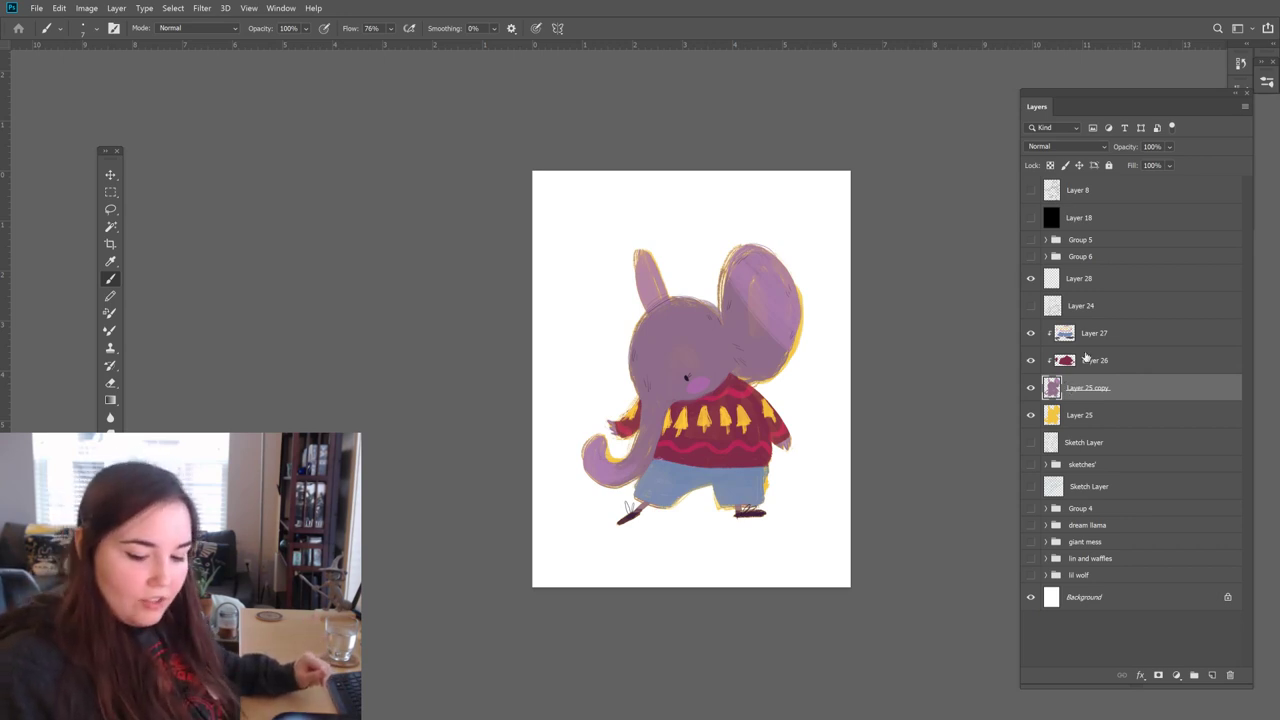
pyautogui.click(1060, 334)
pyautogui.click(1031, 333)
pyautogui.click(1031, 333)
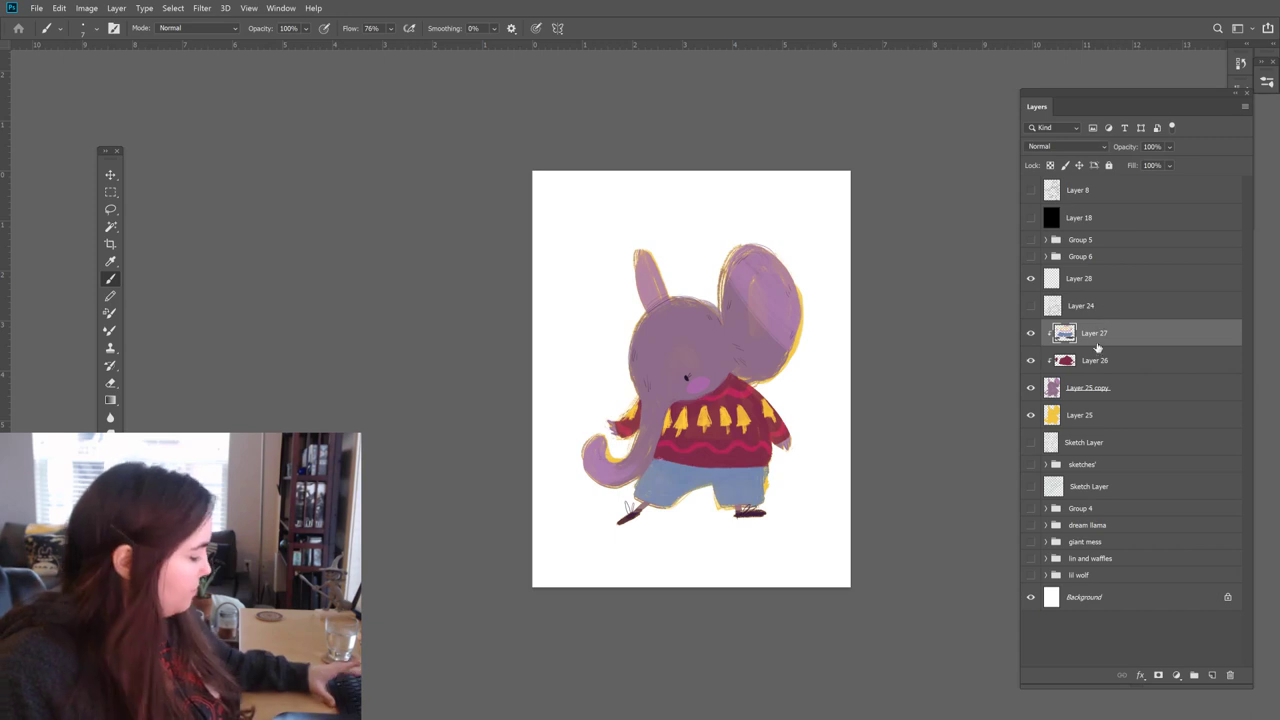
pyautogui.press('e')
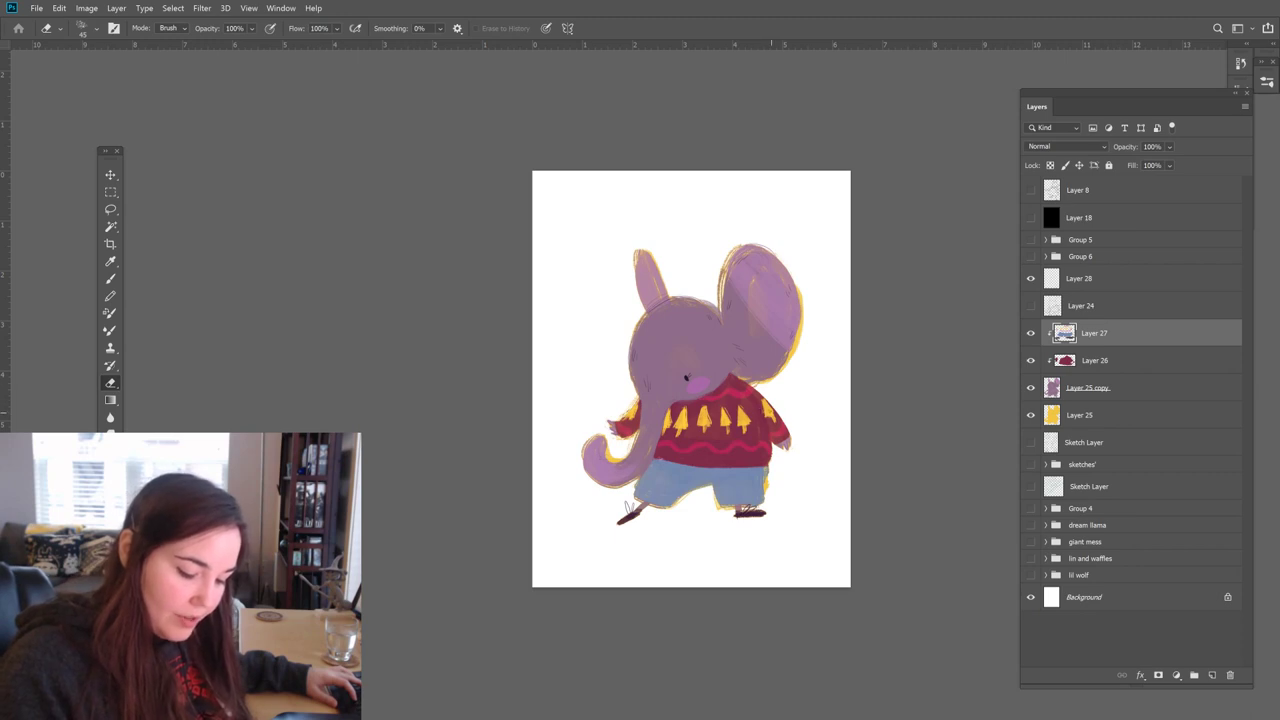
pyautogui.press('b')
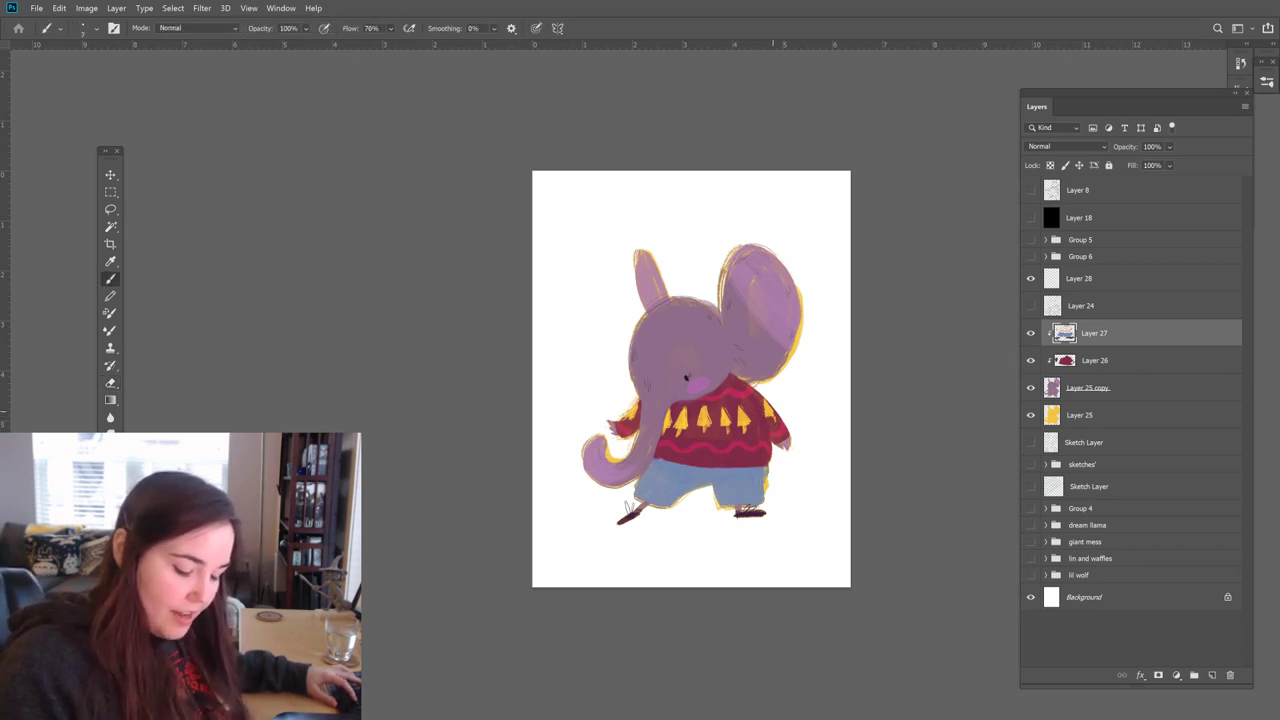
pyautogui.press(']')
pyautogui.press(']')
pyautogui.press(']')
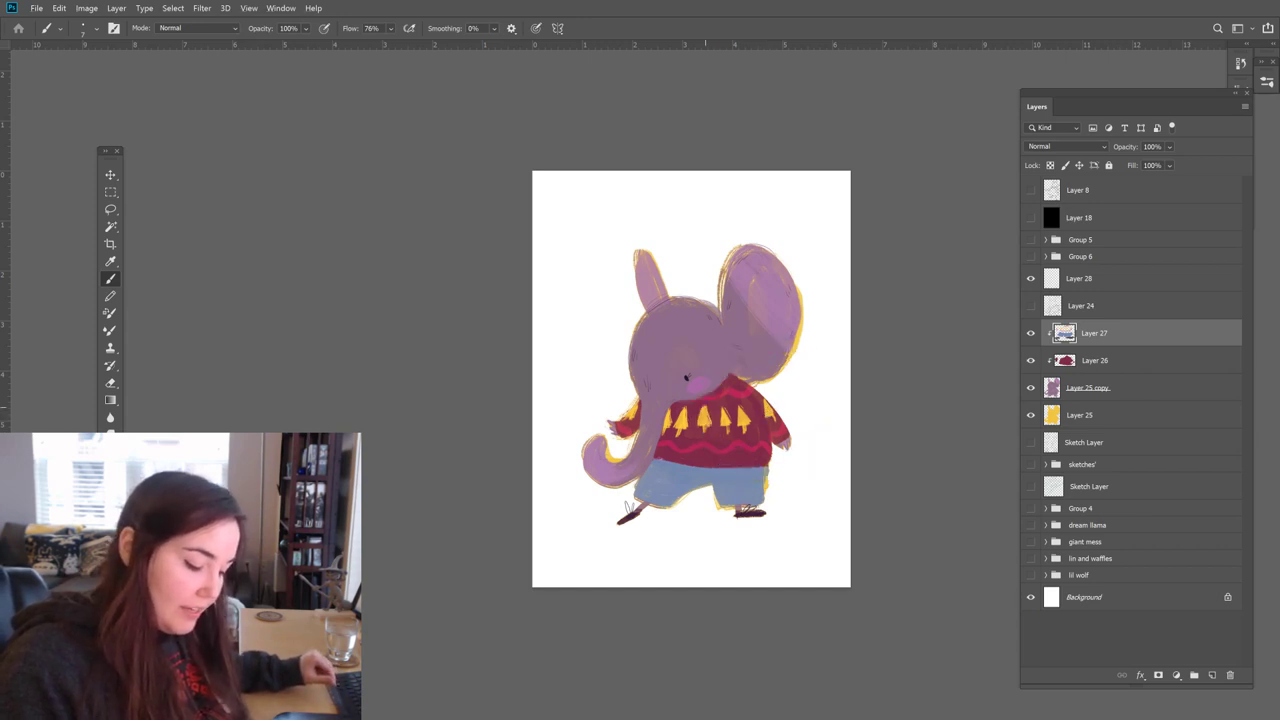
pyautogui.press('e')
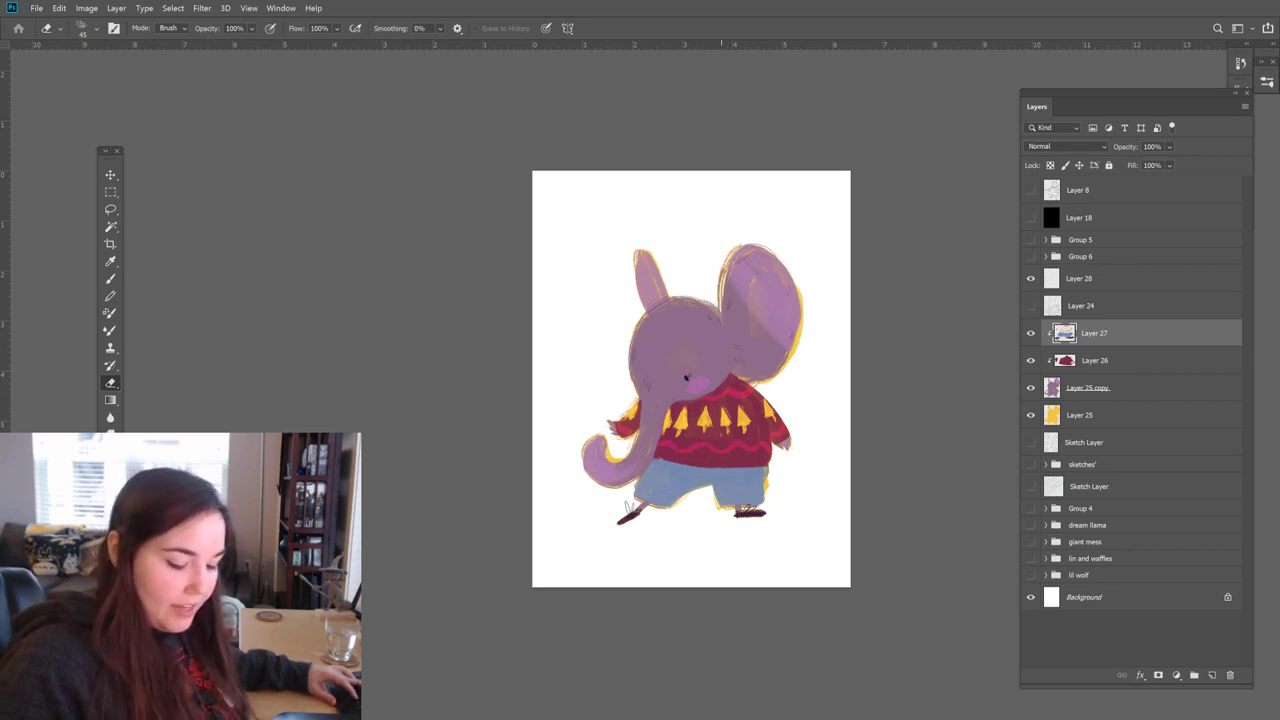
pyautogui.press('b')
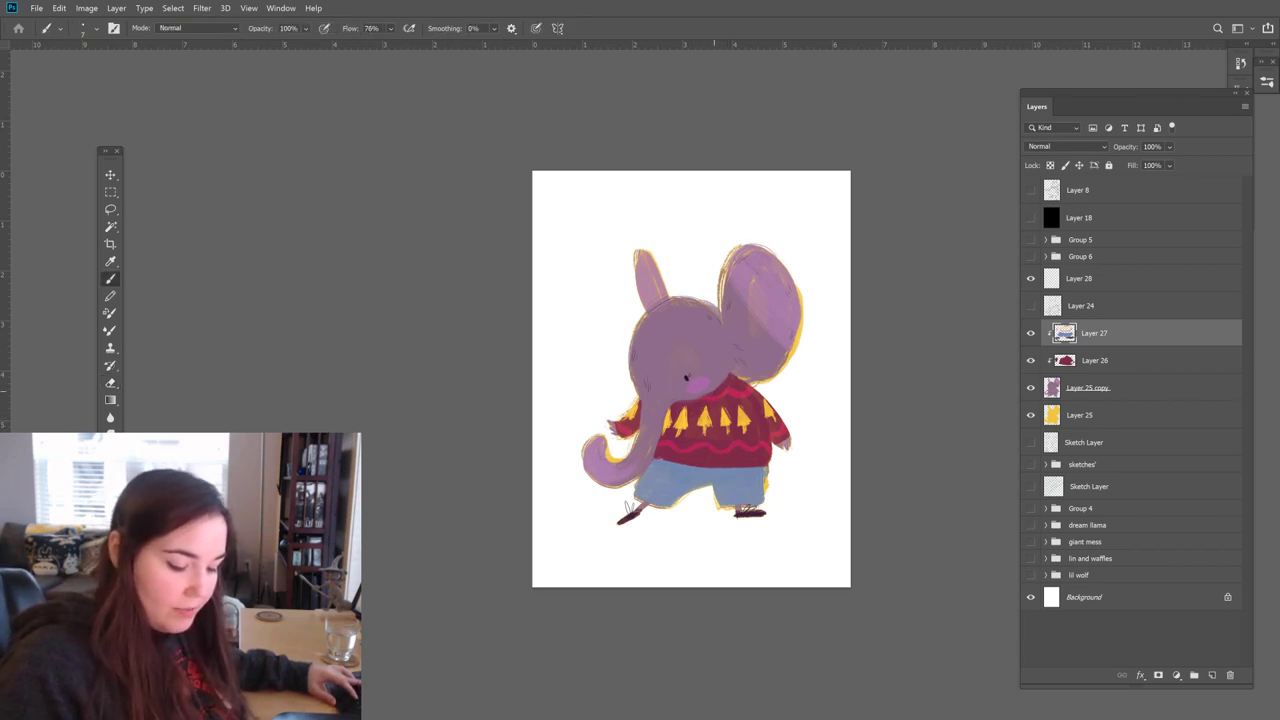
pyautogui.press('e')
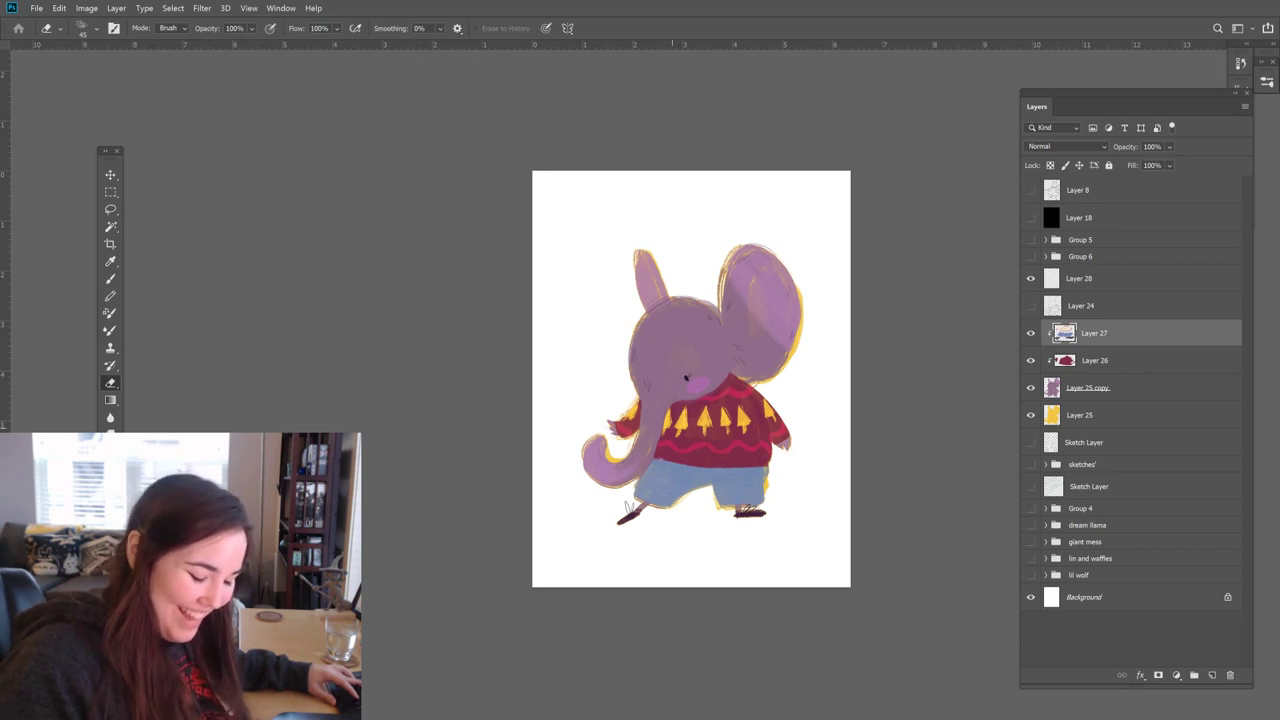
pyautogui.press('b')
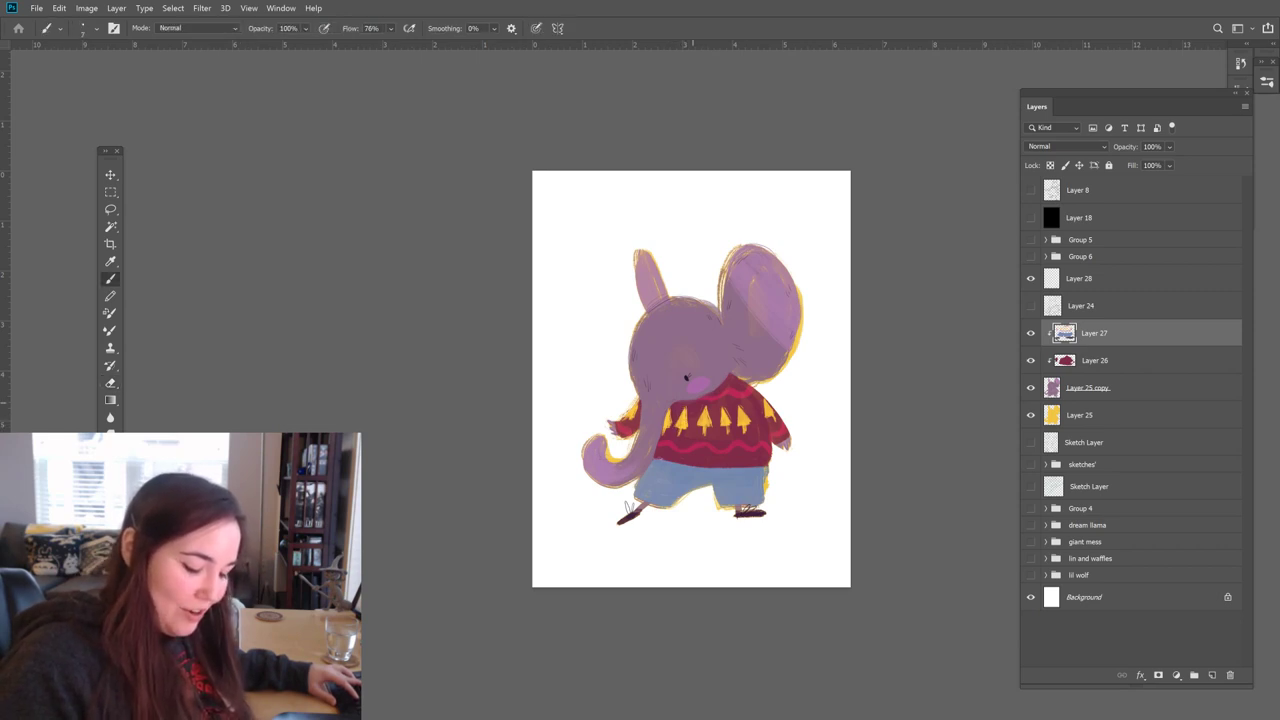
pyautogui.press('e')
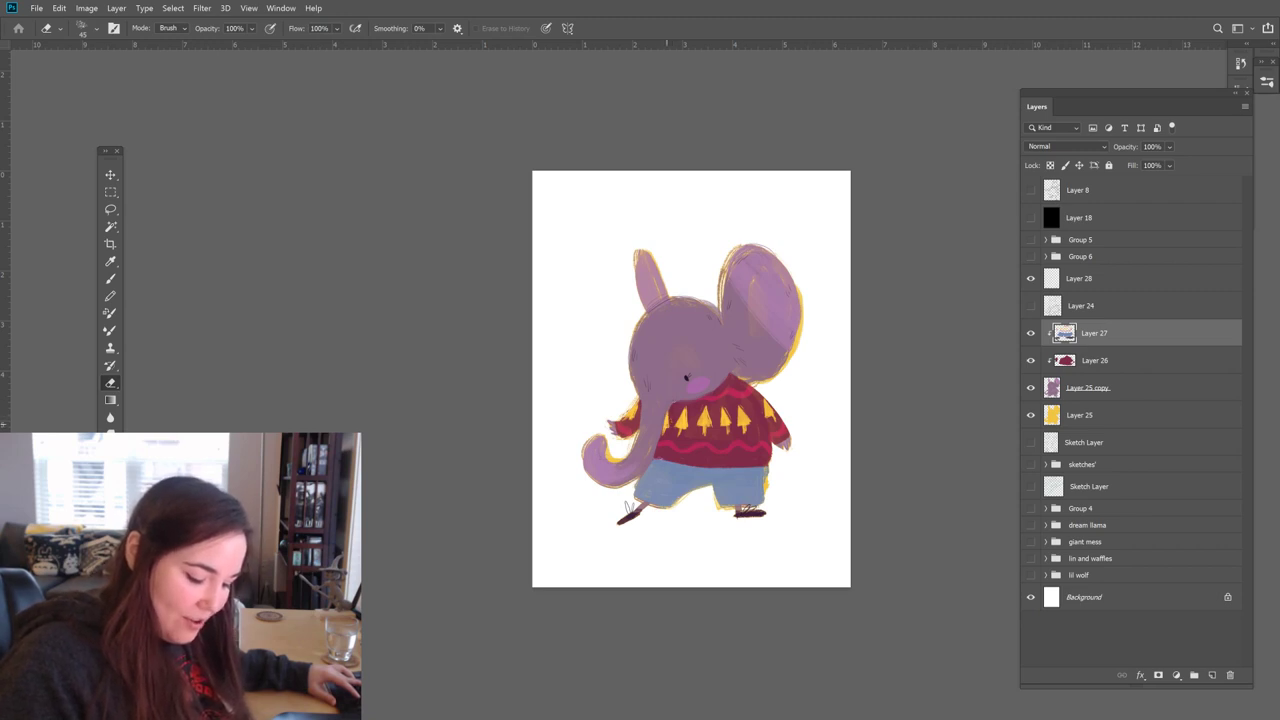
pyautogui.press('b')
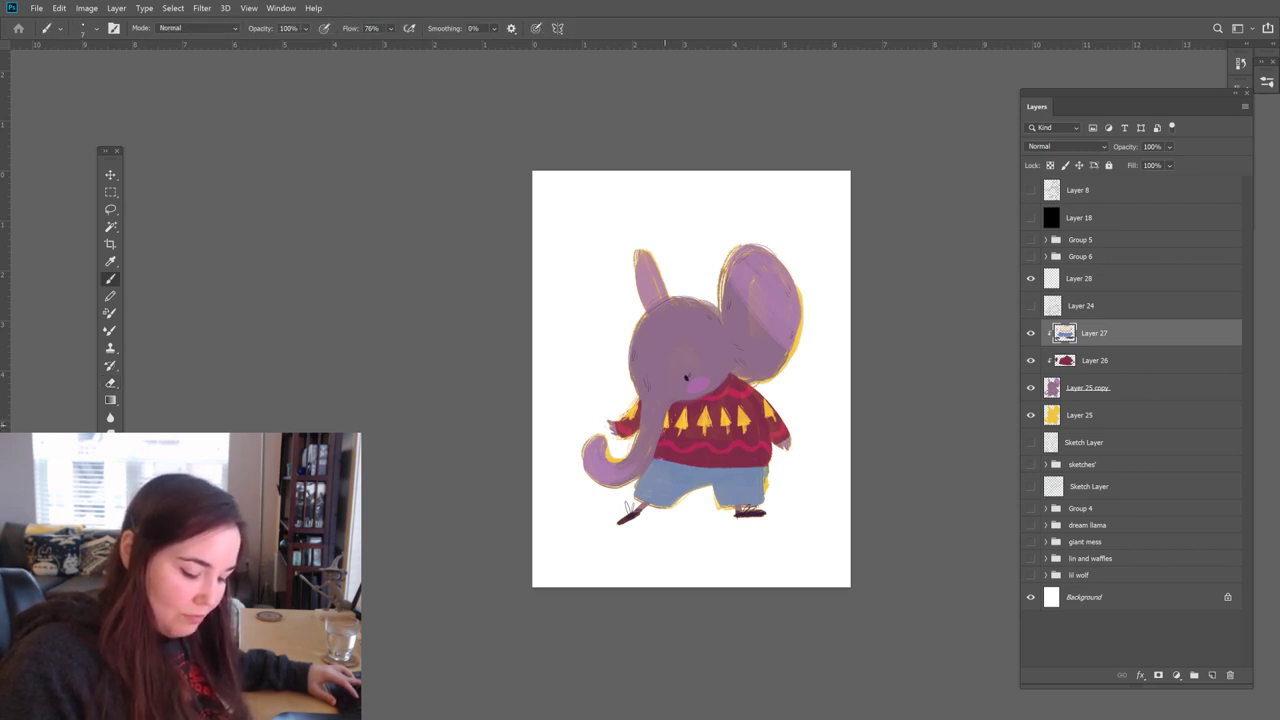
pyautogui.press('e')
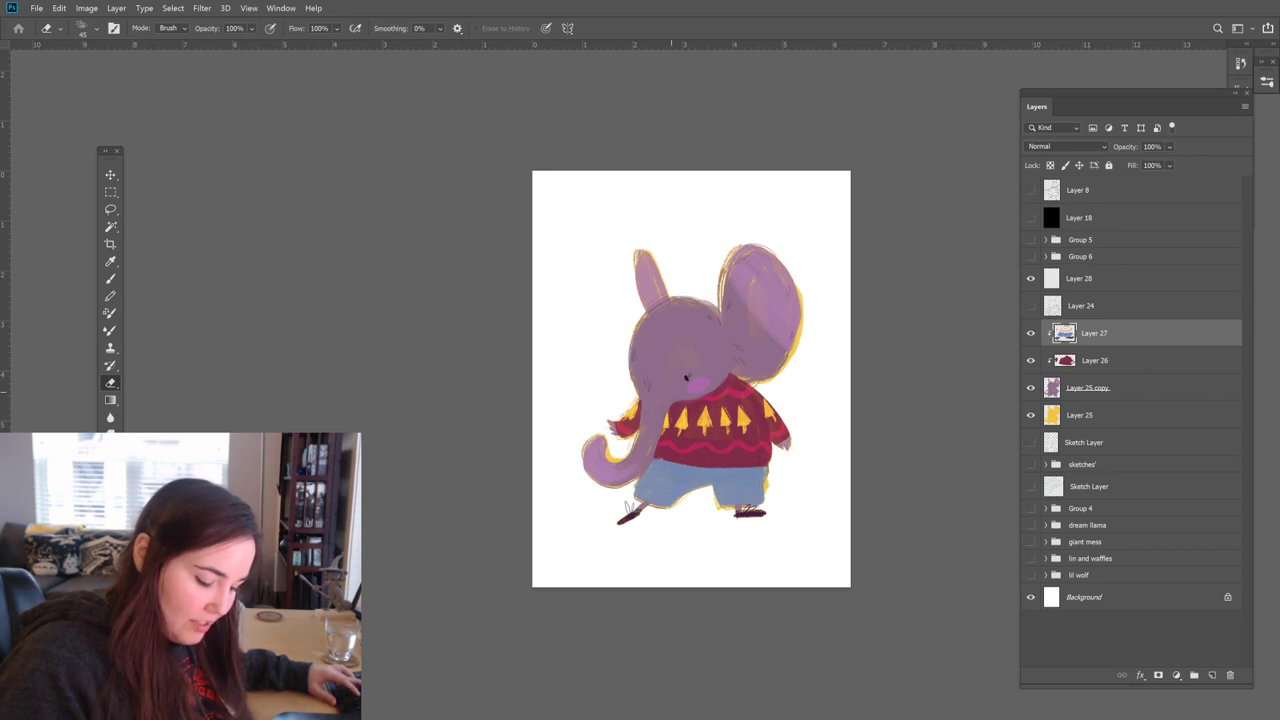
pyautogui.press('b')
pyautogui.press('e')
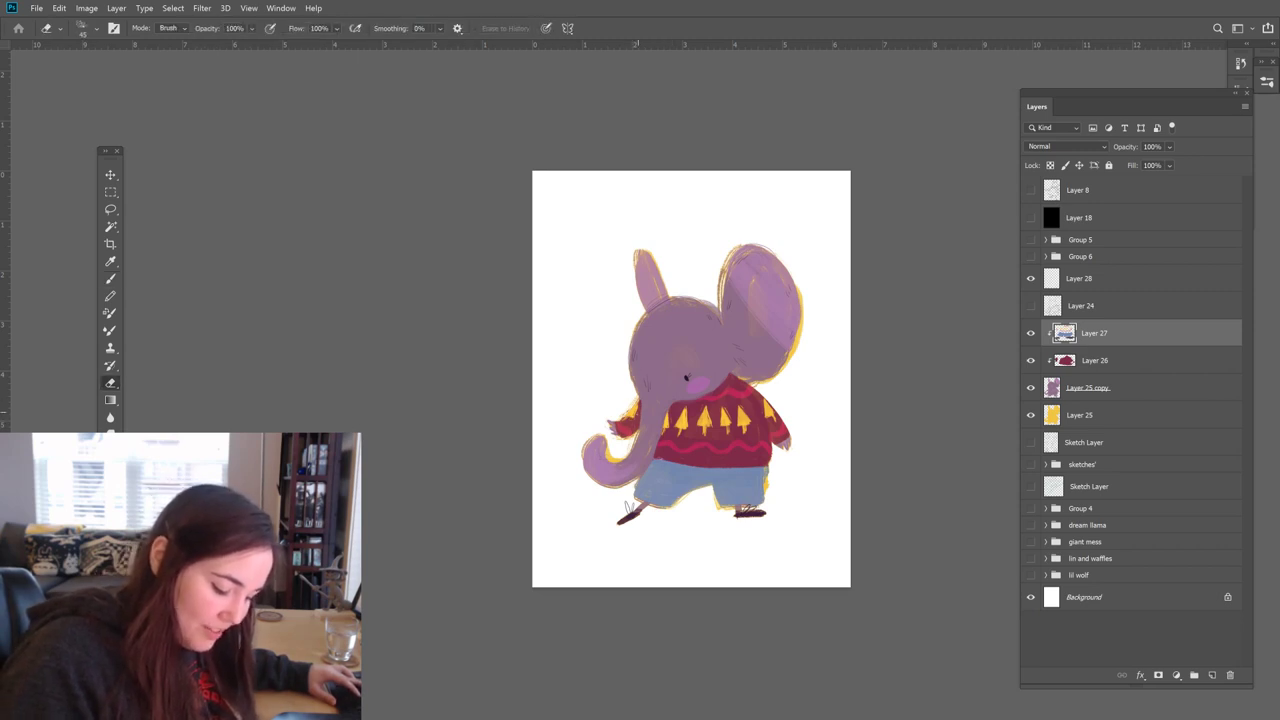
pyautogui.press('b')
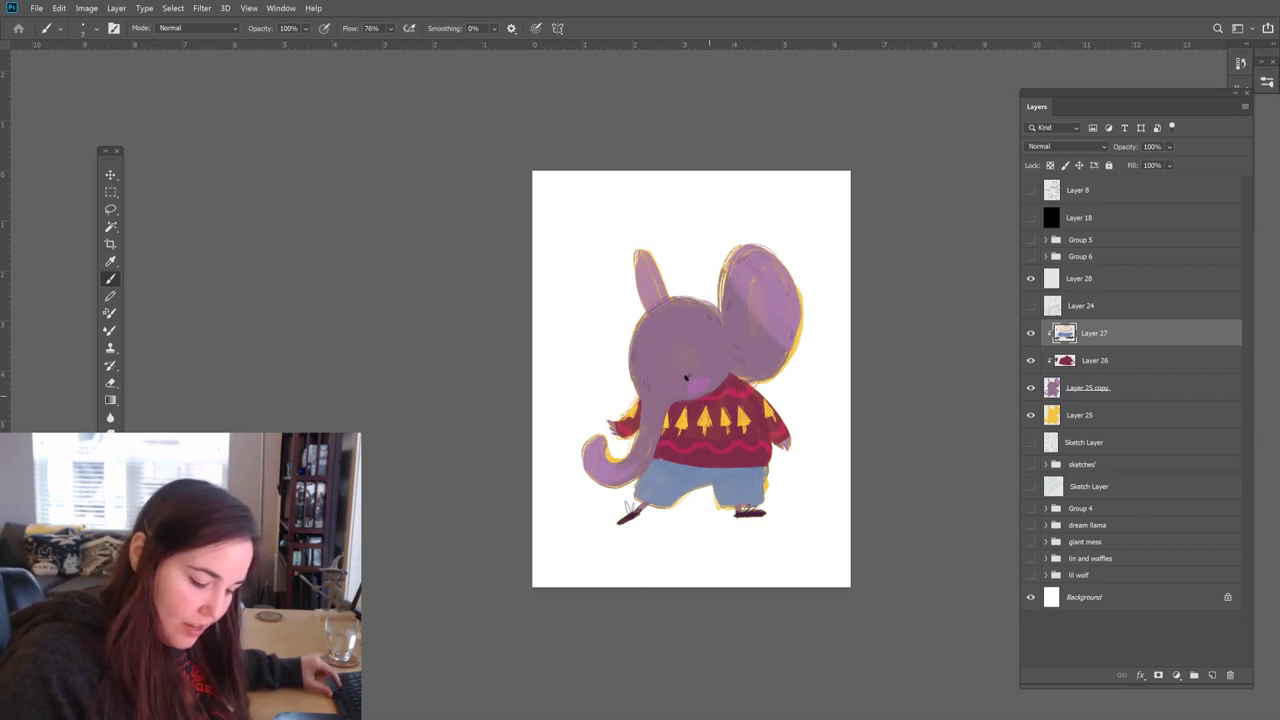
pyautogui.press('e')
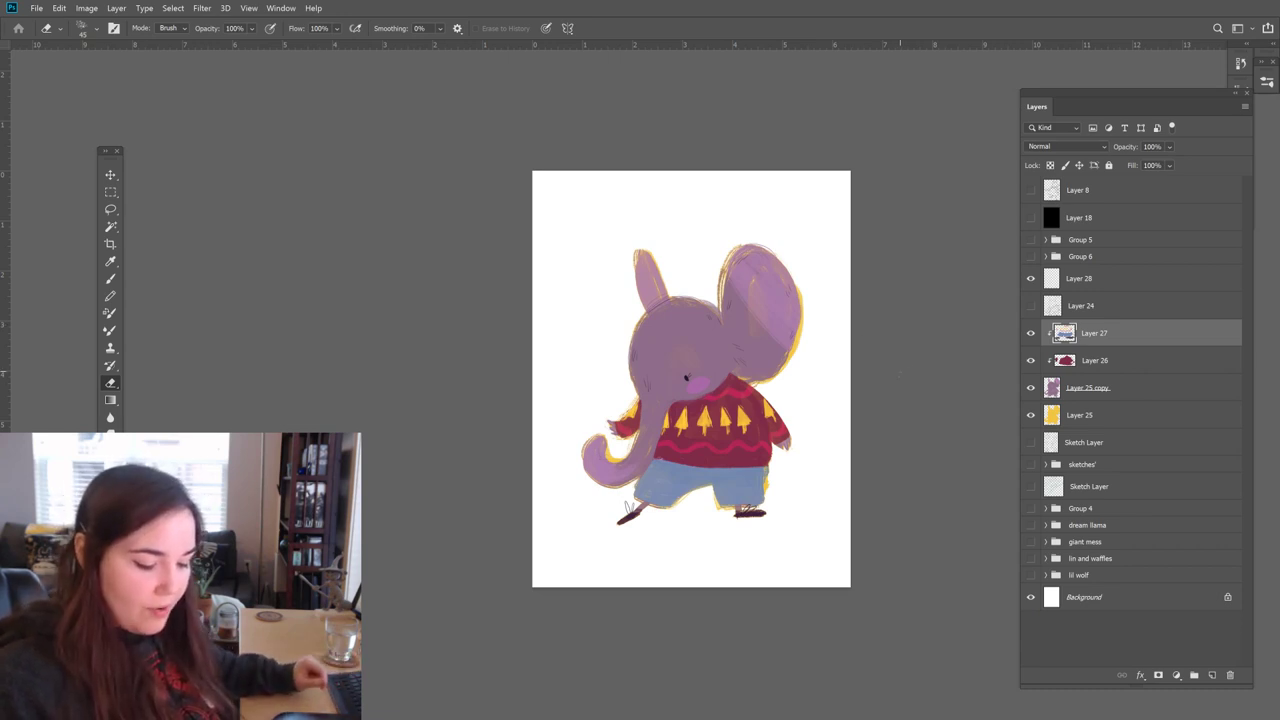
pyautogui.click(1088, 386)
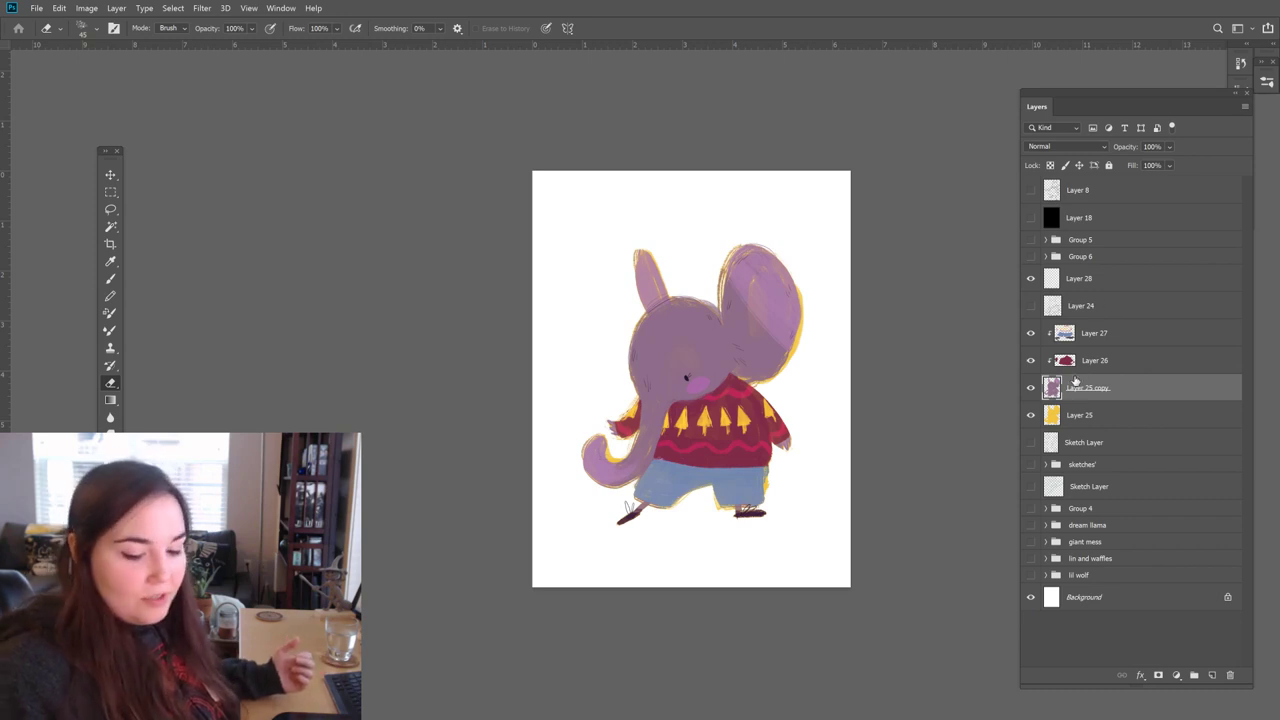
pyautogui.click(1031, 389)
pyautogui.click(1031, 389)
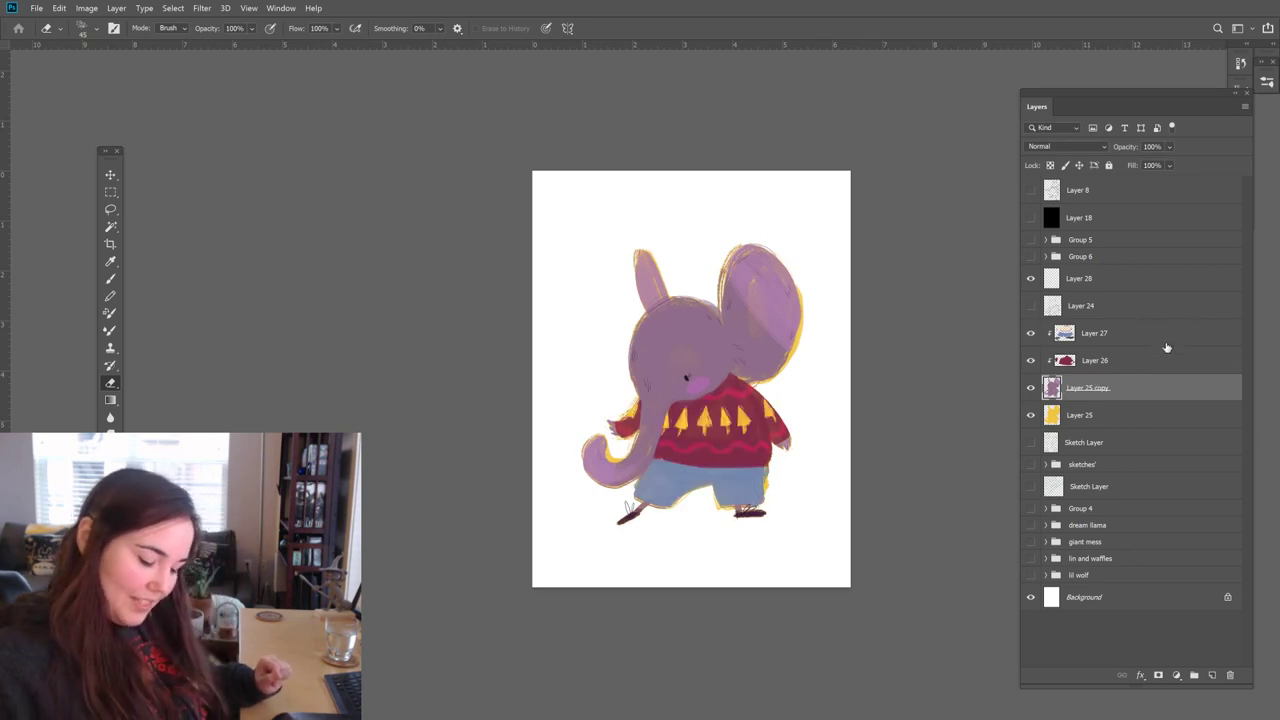
pyautogui.click(1098, 336)
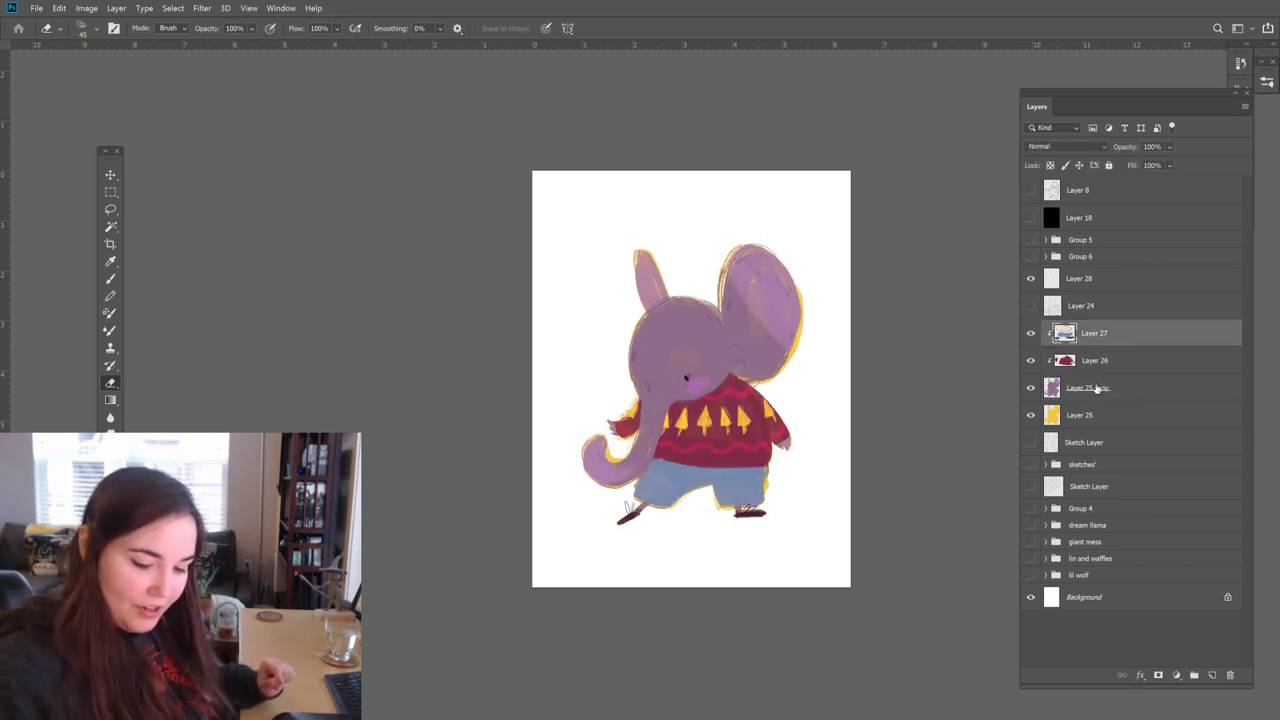
pyautogui.press('b')
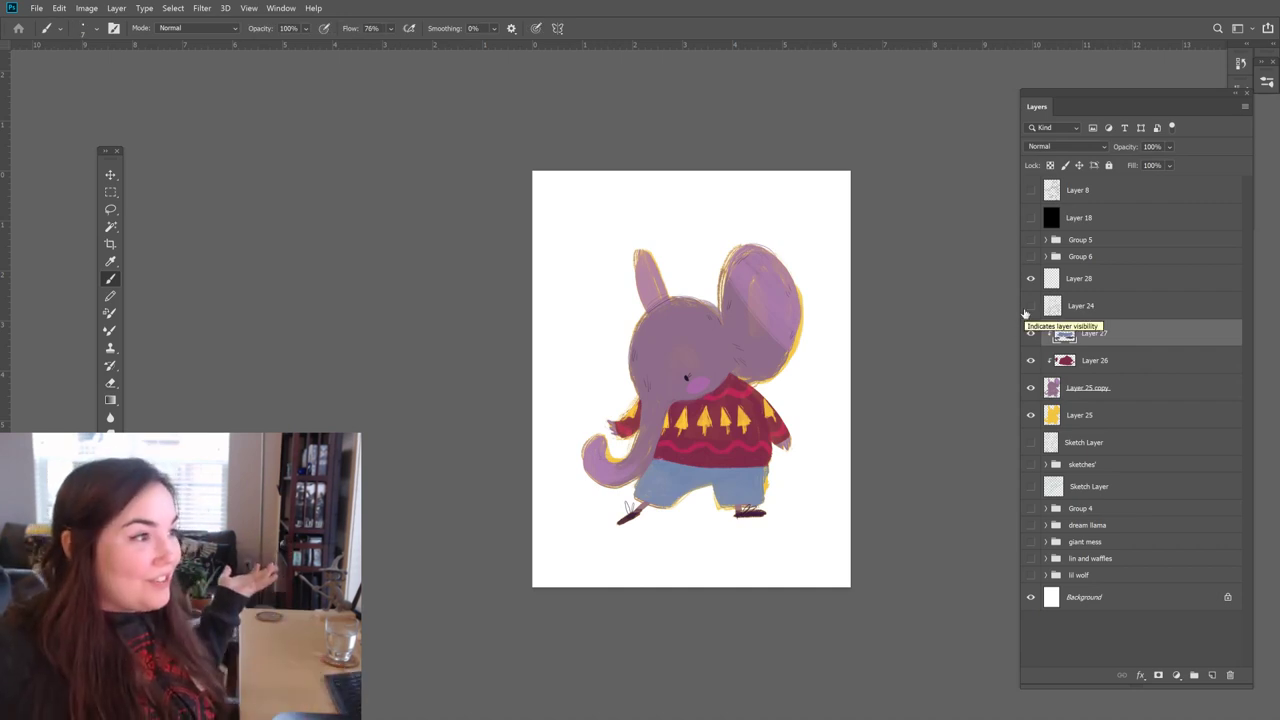
pyautogui.click(1068, 392)
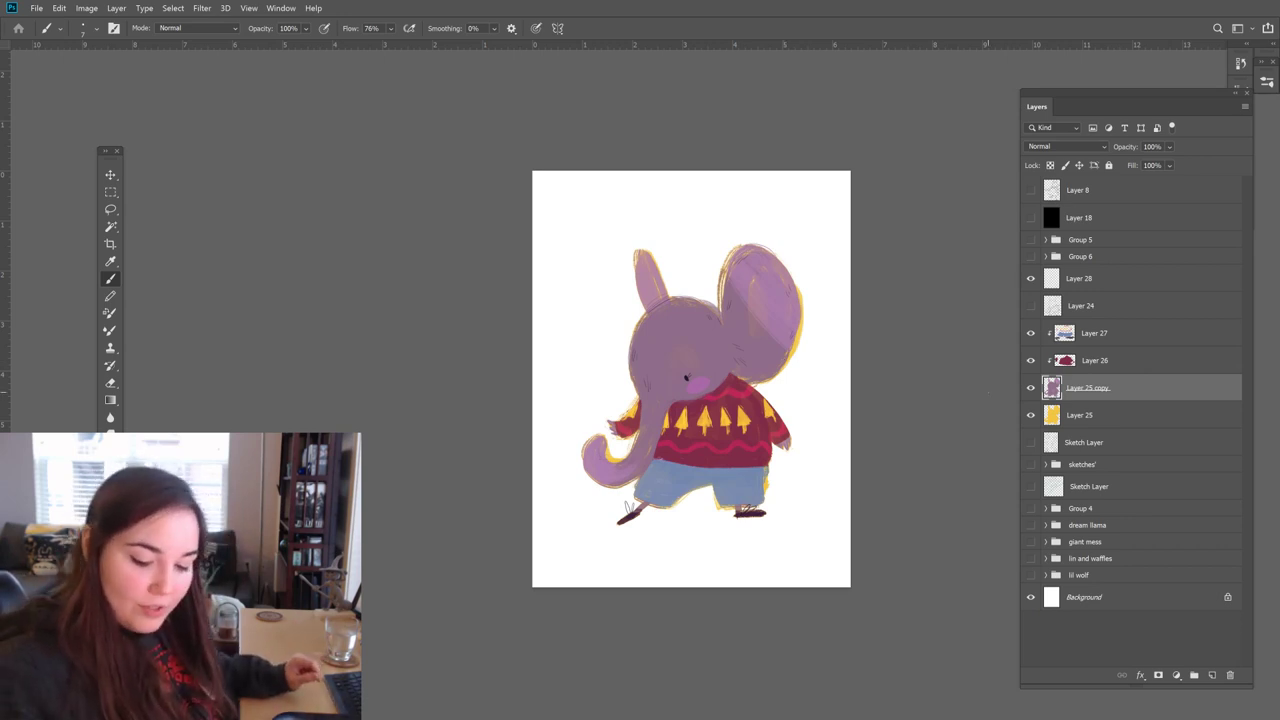
pyautogui.click(1031, 388)
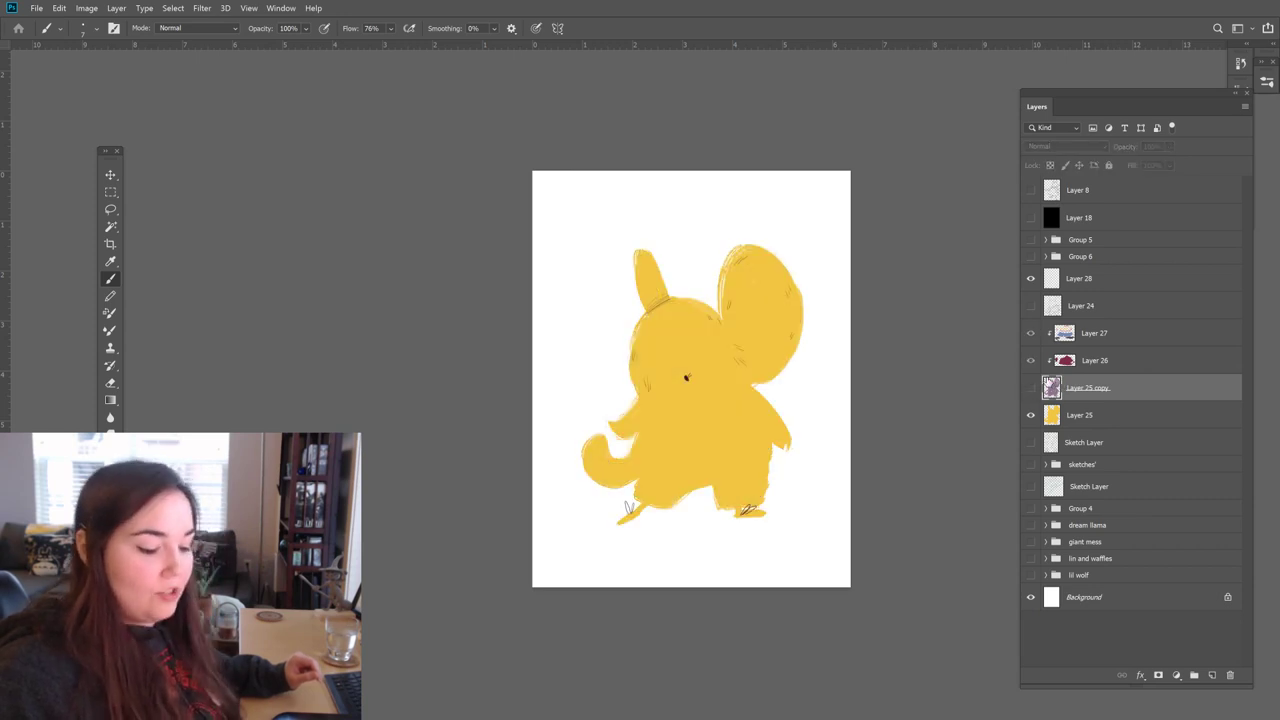
pyautogui.click(1031, 388)
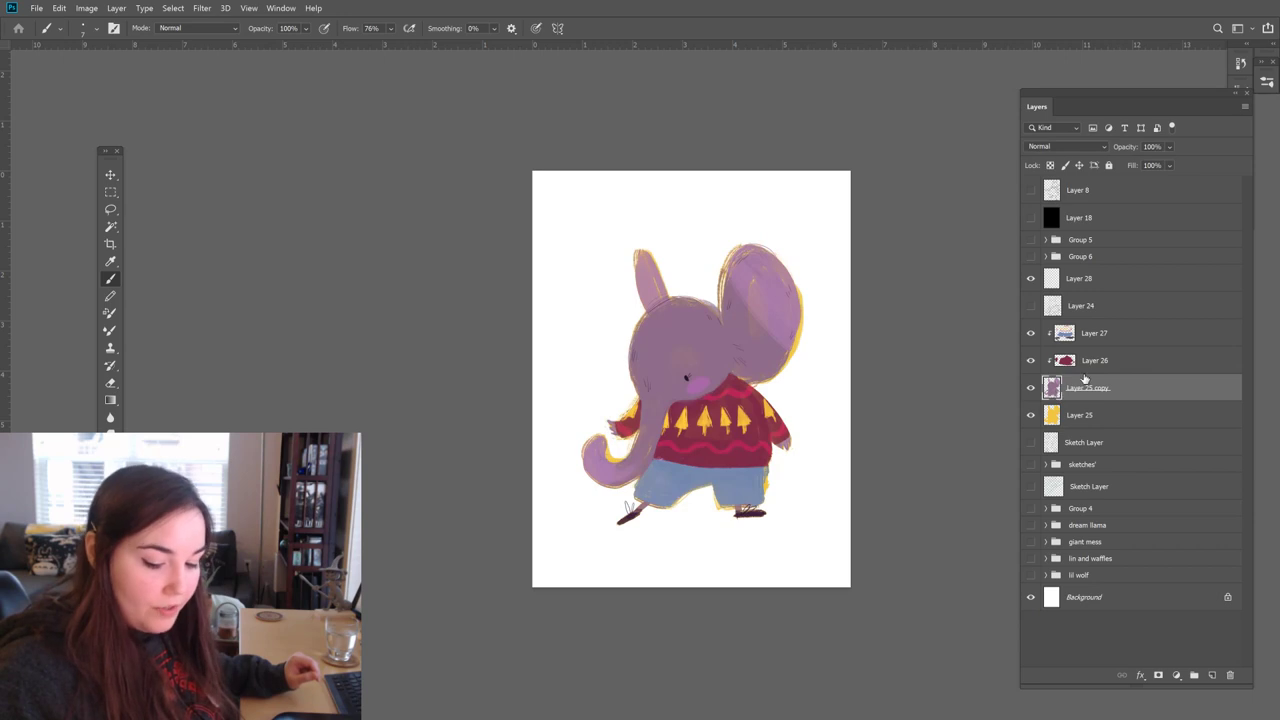
pyautogui.click(1050, 366)
pyautogui.click(1031, 360)
pyautogui.click(1031, 360)
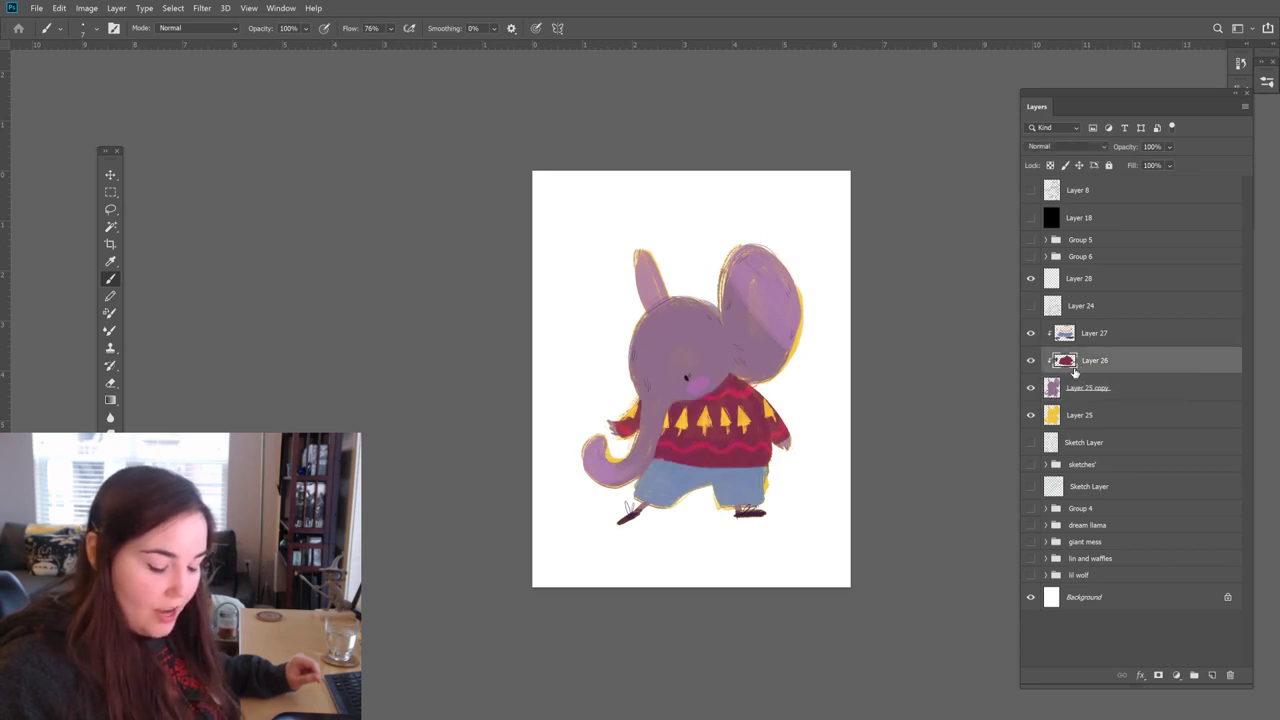
pyautogui.click(1096, 338)
pyautogui.click(1098, 307)
pyautogui.click(1090, 280)
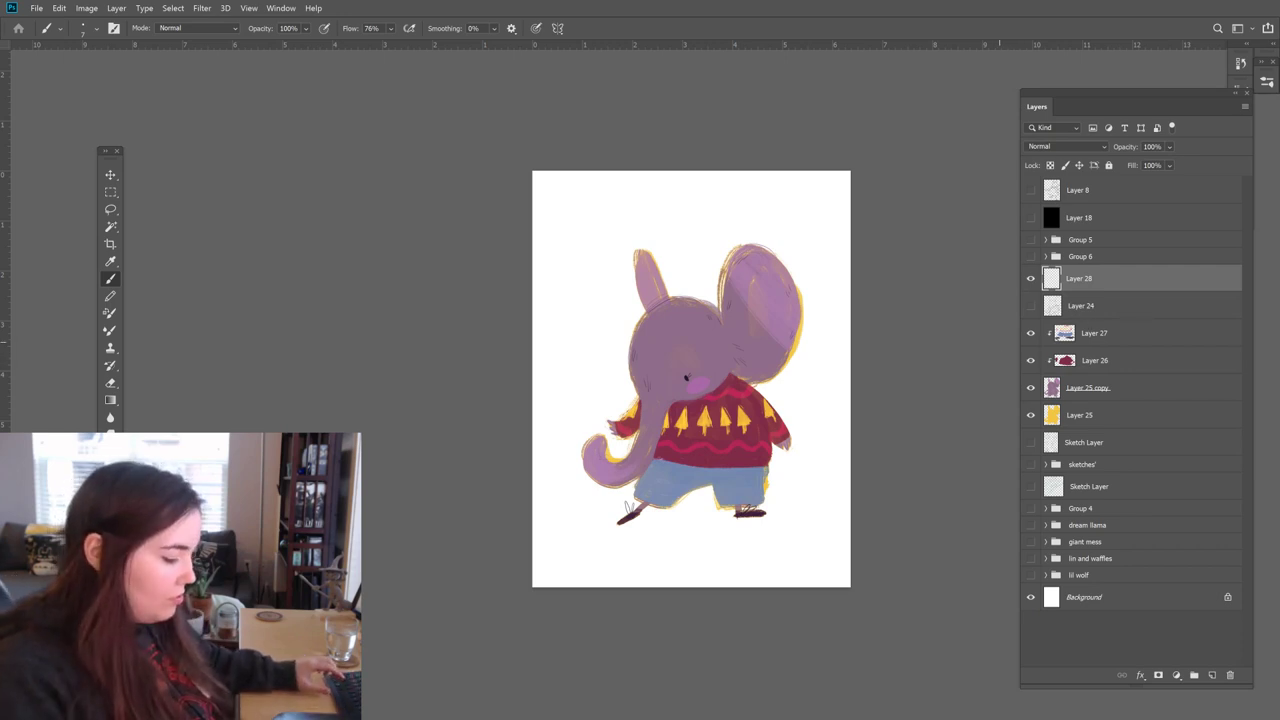
pyautogui.click(110, 445)
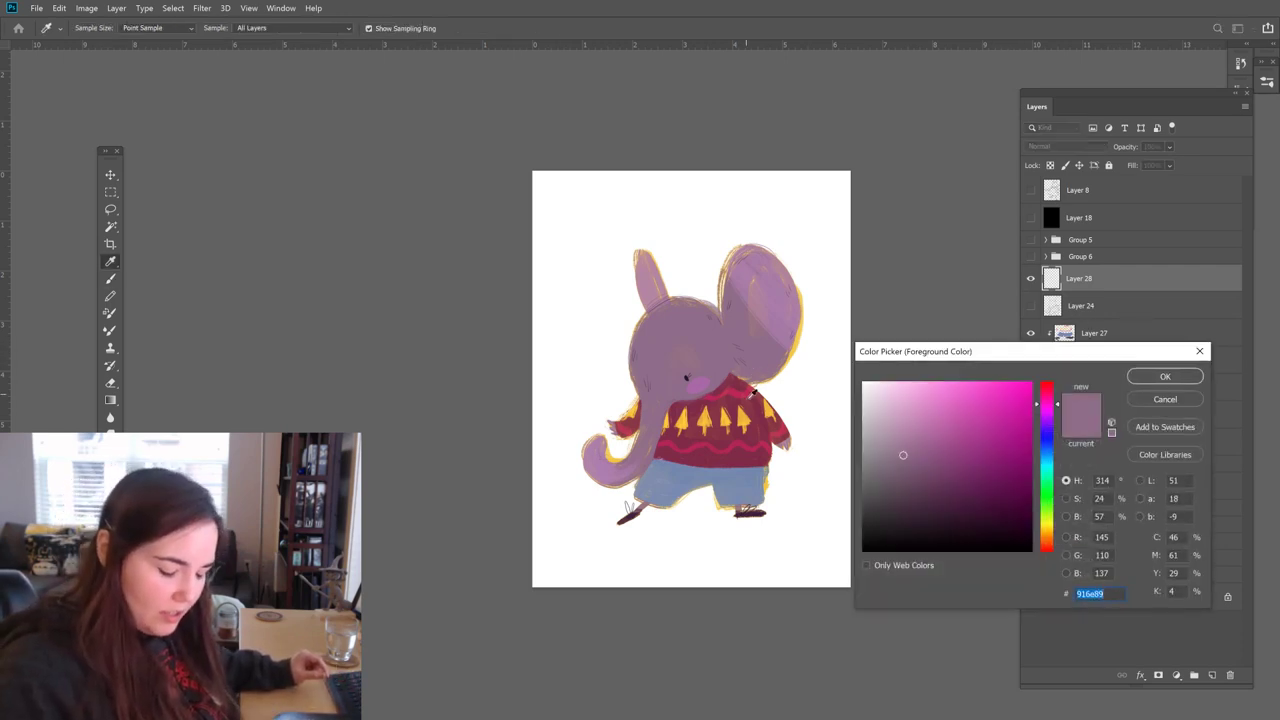
# Step: Sample the sweater red and darken it to a deep maroon foreground colour
pyautogui.click(740, 450)
pyautogui.moveTo(974, 458)
pyautogui.mouseDown()
pyautogui.moveTo(986, 508)
pyautogui.moveTo(989, 497)
pyautogui.mouseUp()
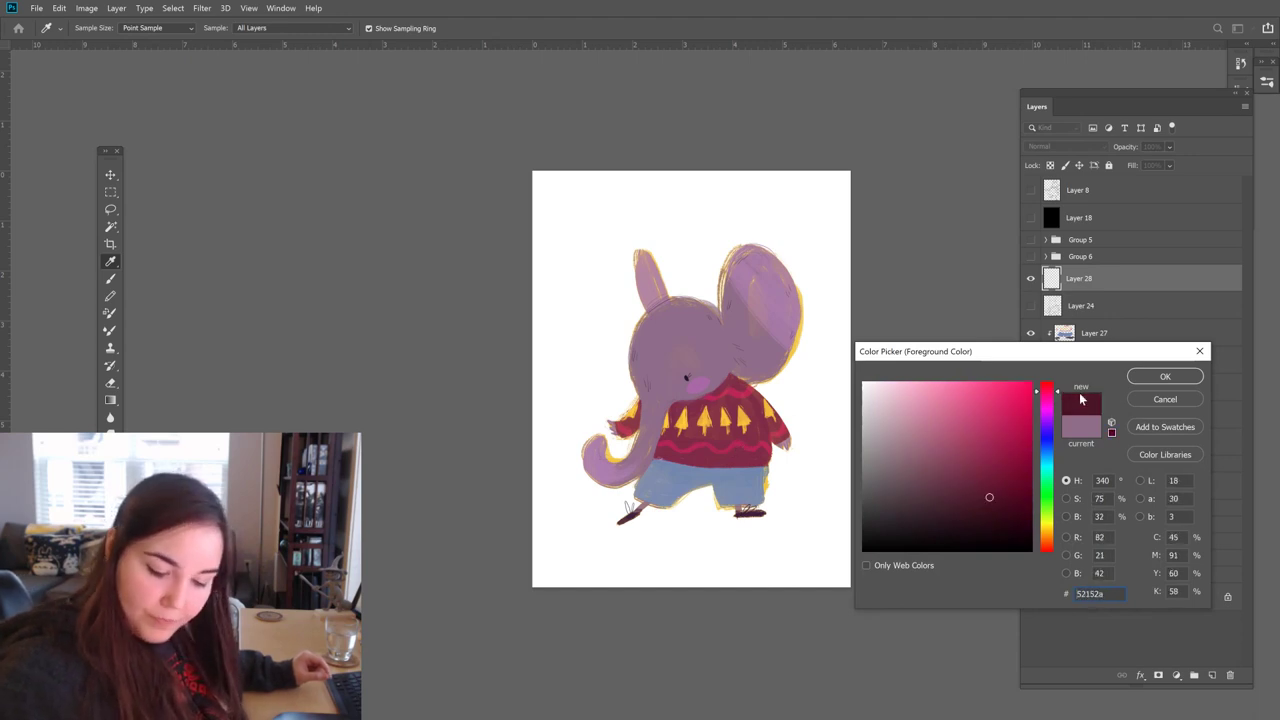
pyautogui.click(1165, 376)
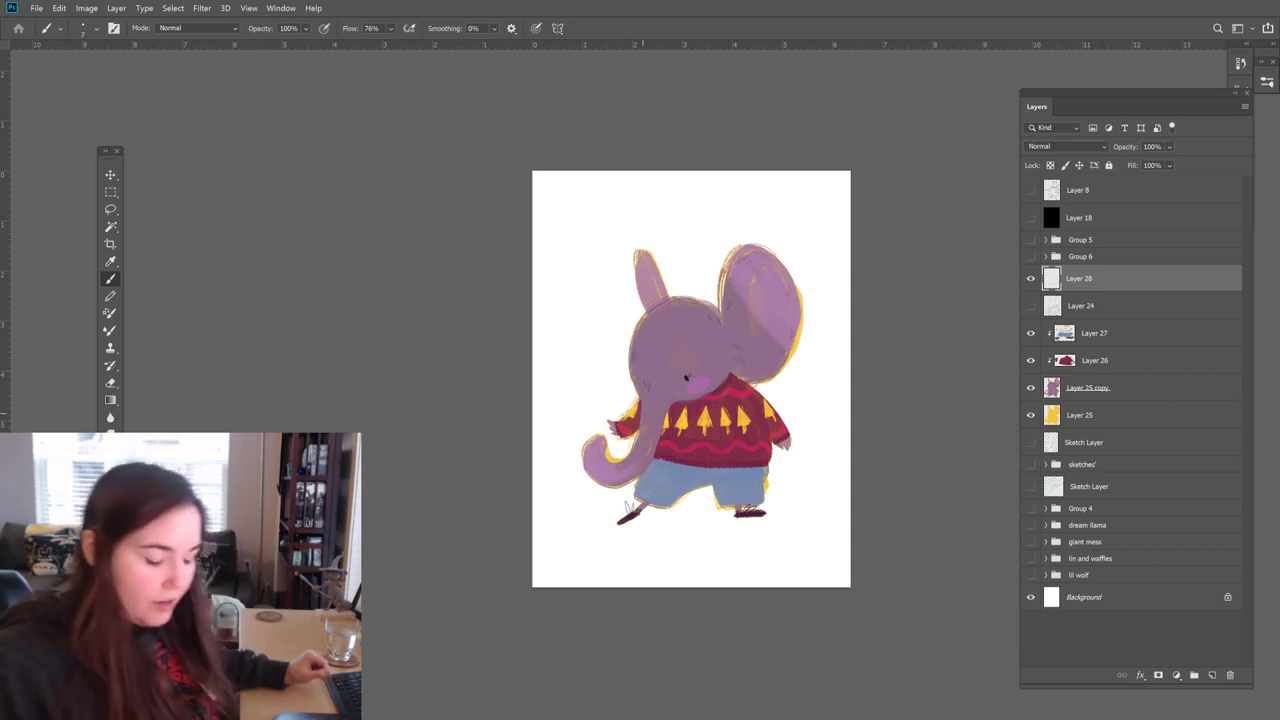
# Step: Return to Layer 28 and start picking a darker slate blue in the Color Picker
pyautogui.click(1086, 332)
pyautogui.click(1088, 284)
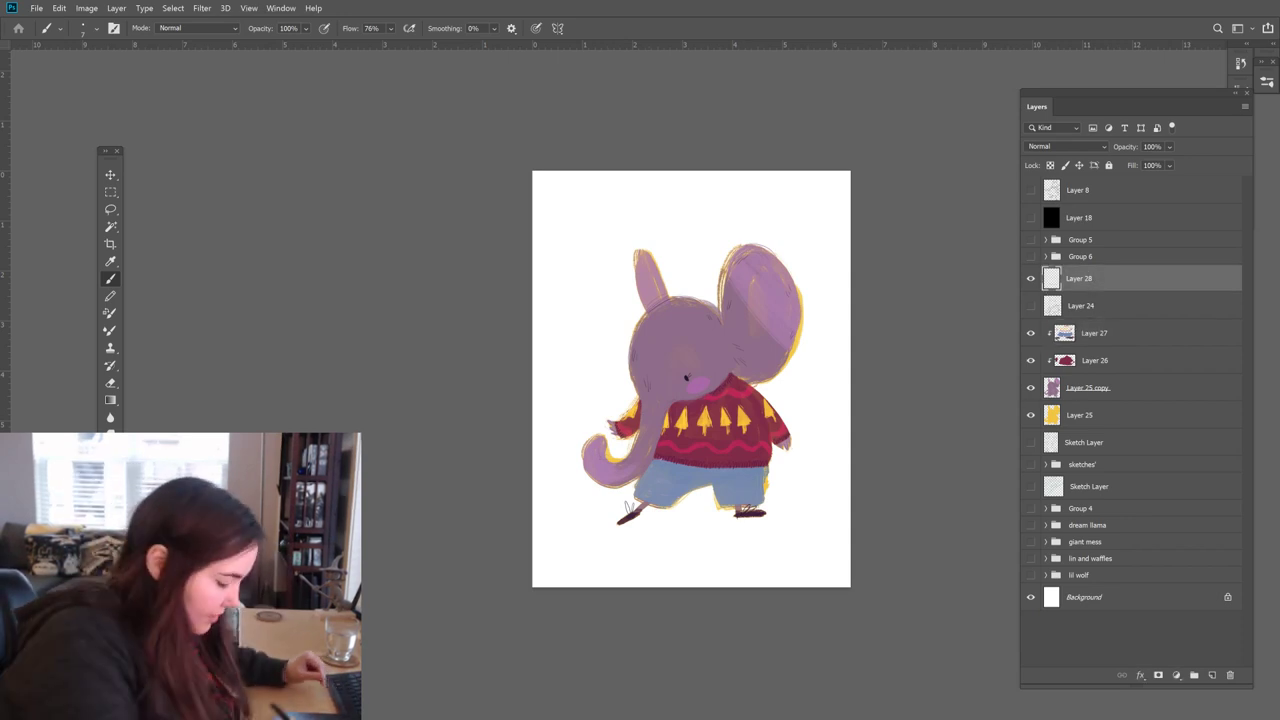
pyautogui.click(108, 583)
pyautogui.click(926, 467)
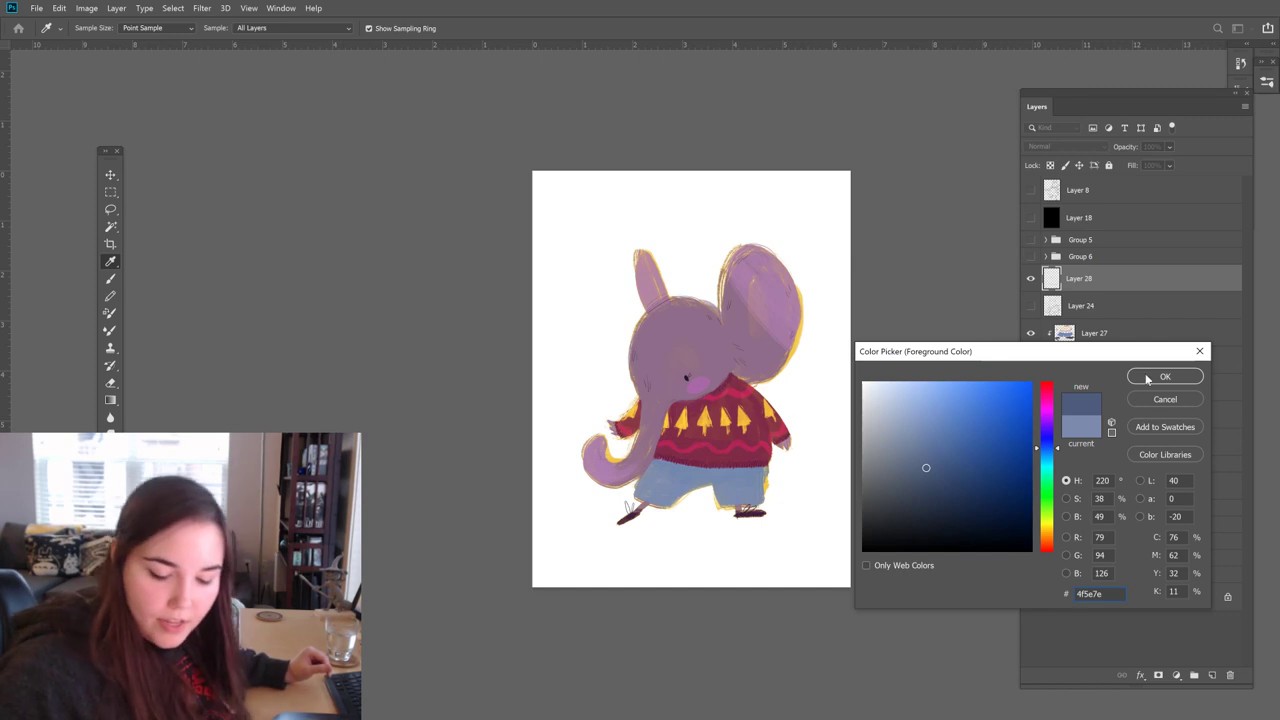
pyautogui.click(938, 481)
# Step: Confirm the dark blue, then group Layer 25 through Layer 28 into Group 7 with Ctrl+G
pyautogui.click(1163, 377)
pyautogui.press('b')
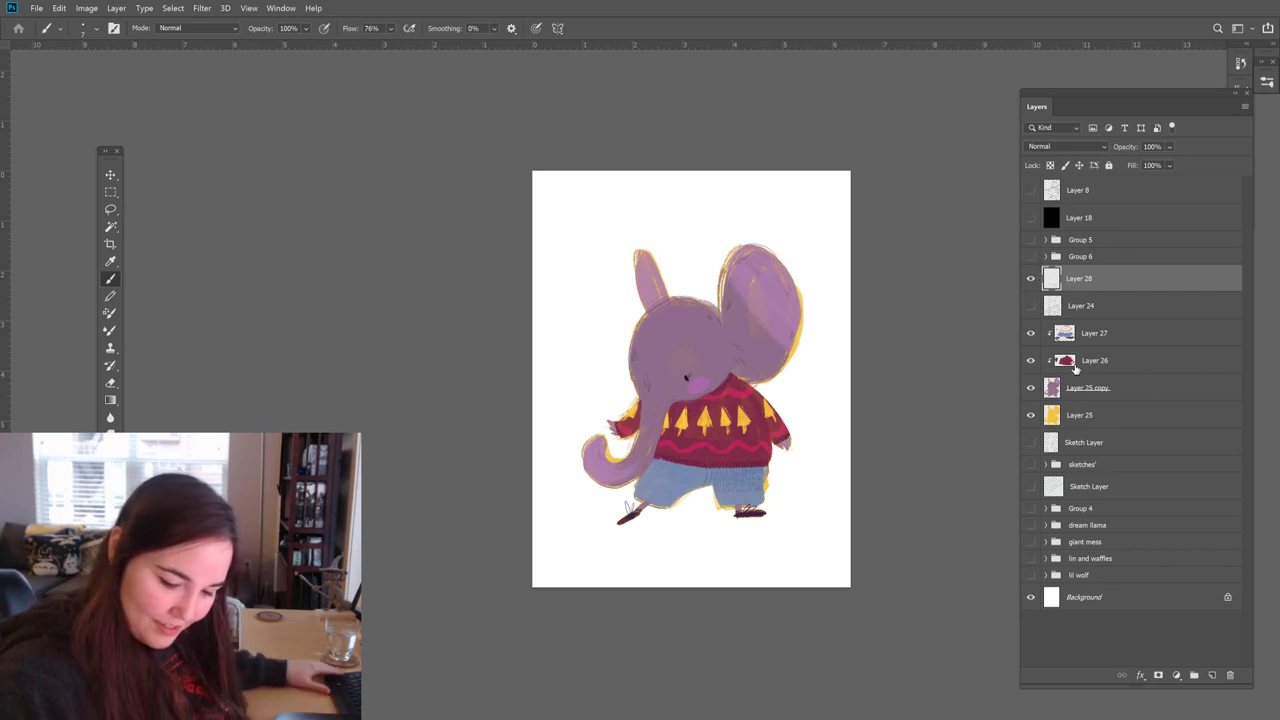
pyautogui.keyDown('shift'); pyautogui.click(1068, 424); pyautogui.keyUp('shift')
pyautogui.hotkey('ctrl', 'g')
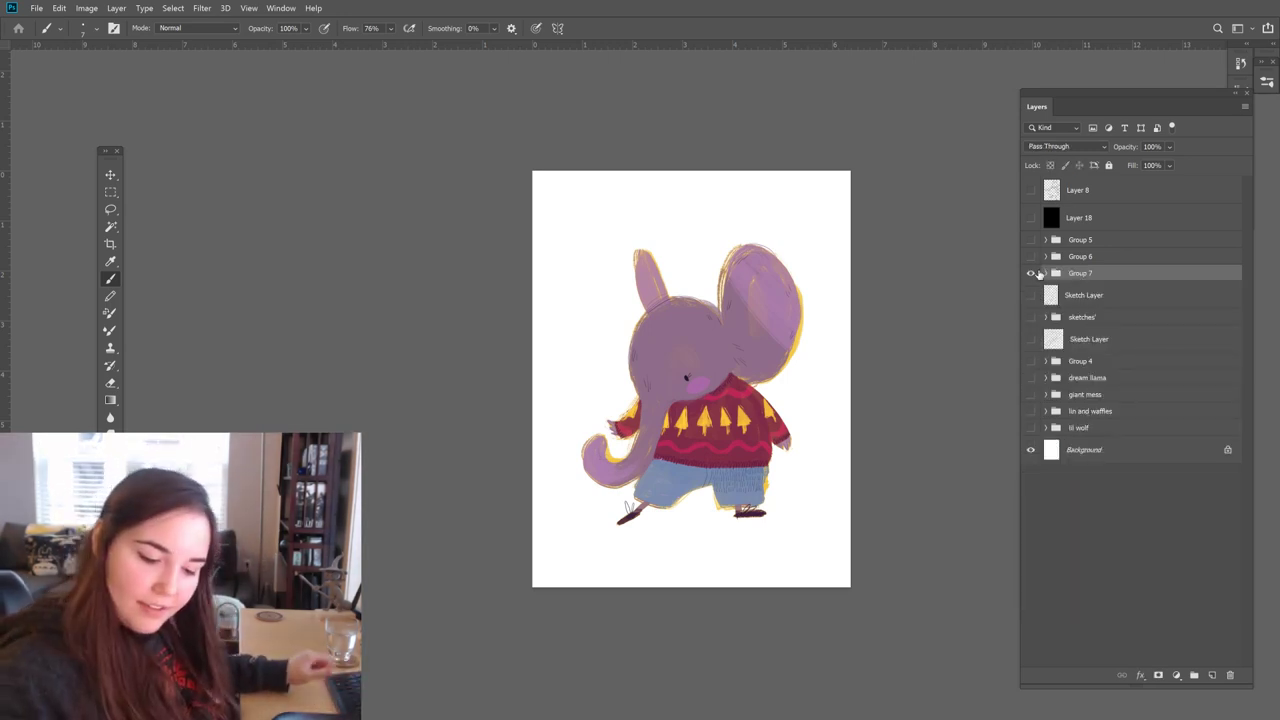
# Step: Toggle group visibility so only the elephant's Group 7 shows, with the frog and fox hidden
pyautogui.click(1031, 273)
pyautogui.click(1031, 256)
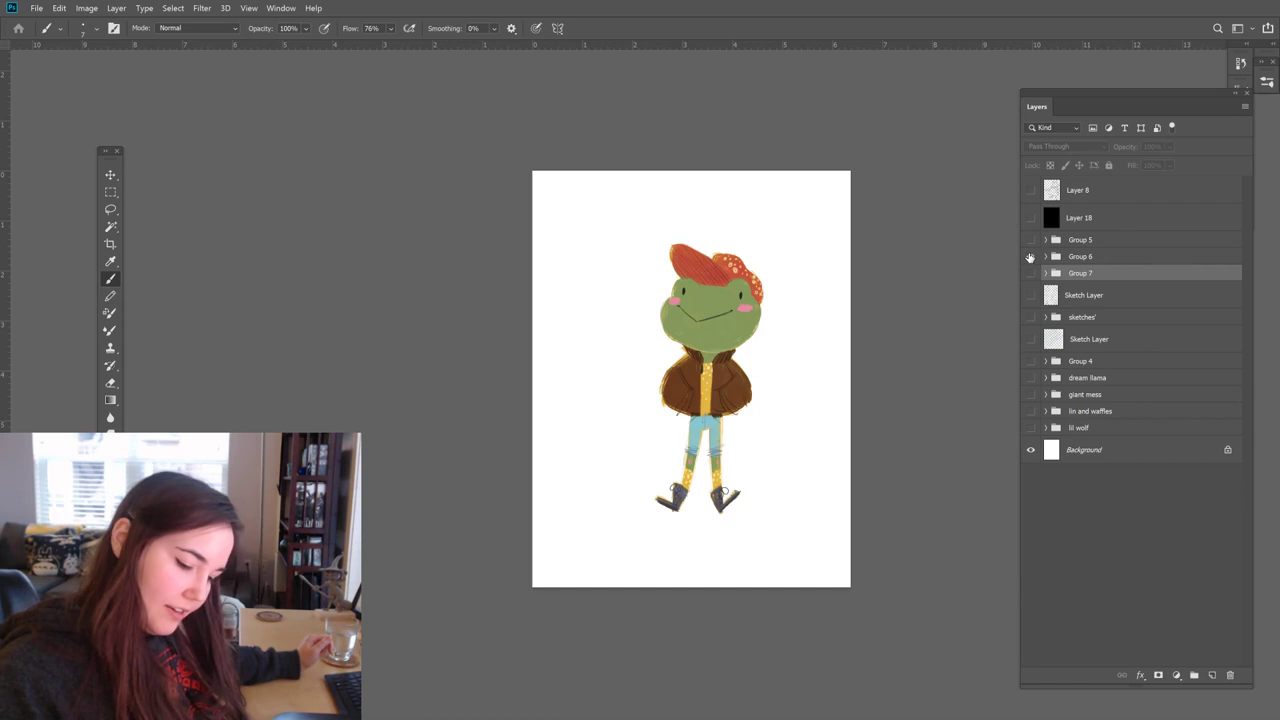
pyautogui.moveTo(1031, 259); pyautogui.dragTo(1031, 241)
pyautogui.click(1031, 241)
pyautogui.click(1031, 257)
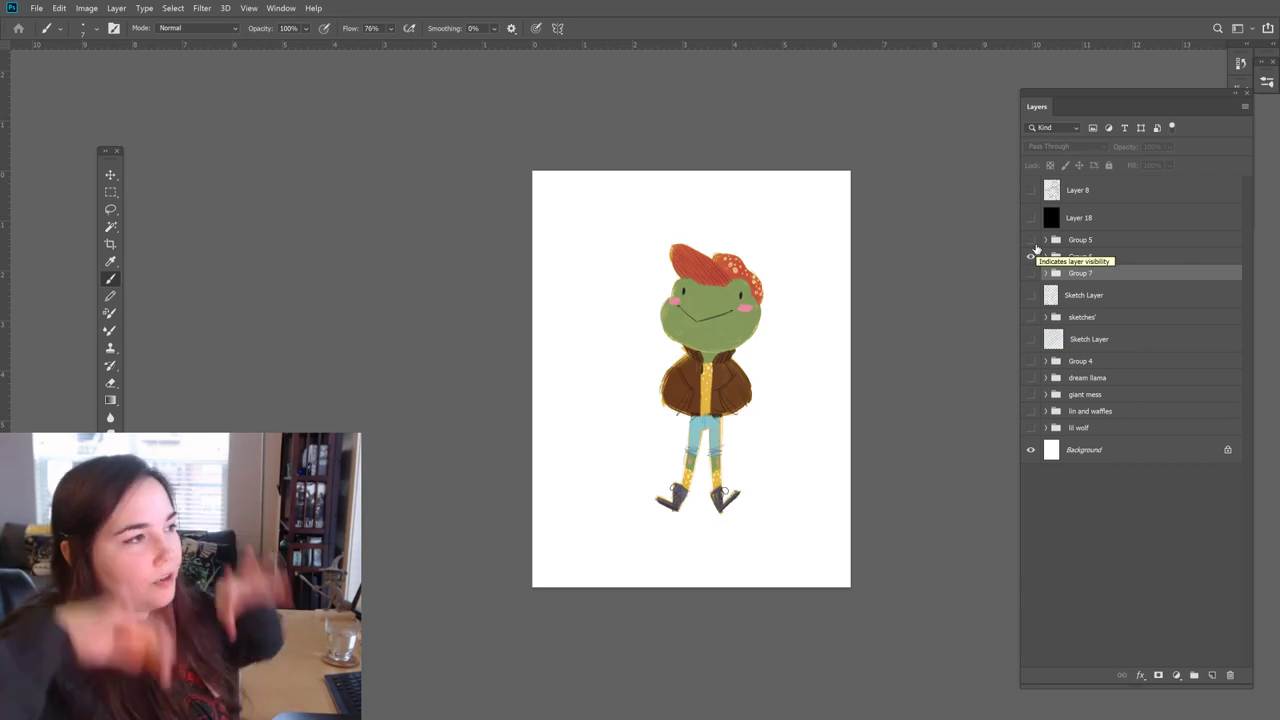
pyautogui.click(1031, 273)
pyautogui.click(1031, 257)
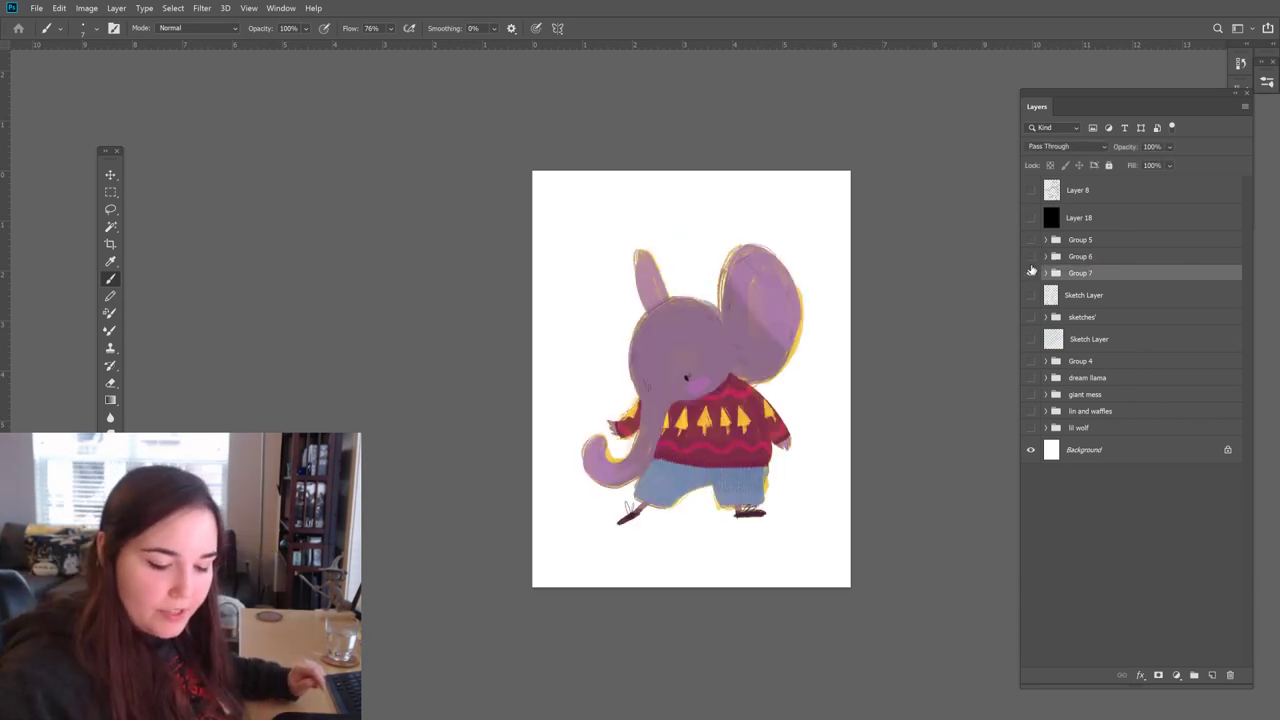
# Step: Expand Group 7 and select Layer 28, making it visible
pyautogui.click(1045, 273)
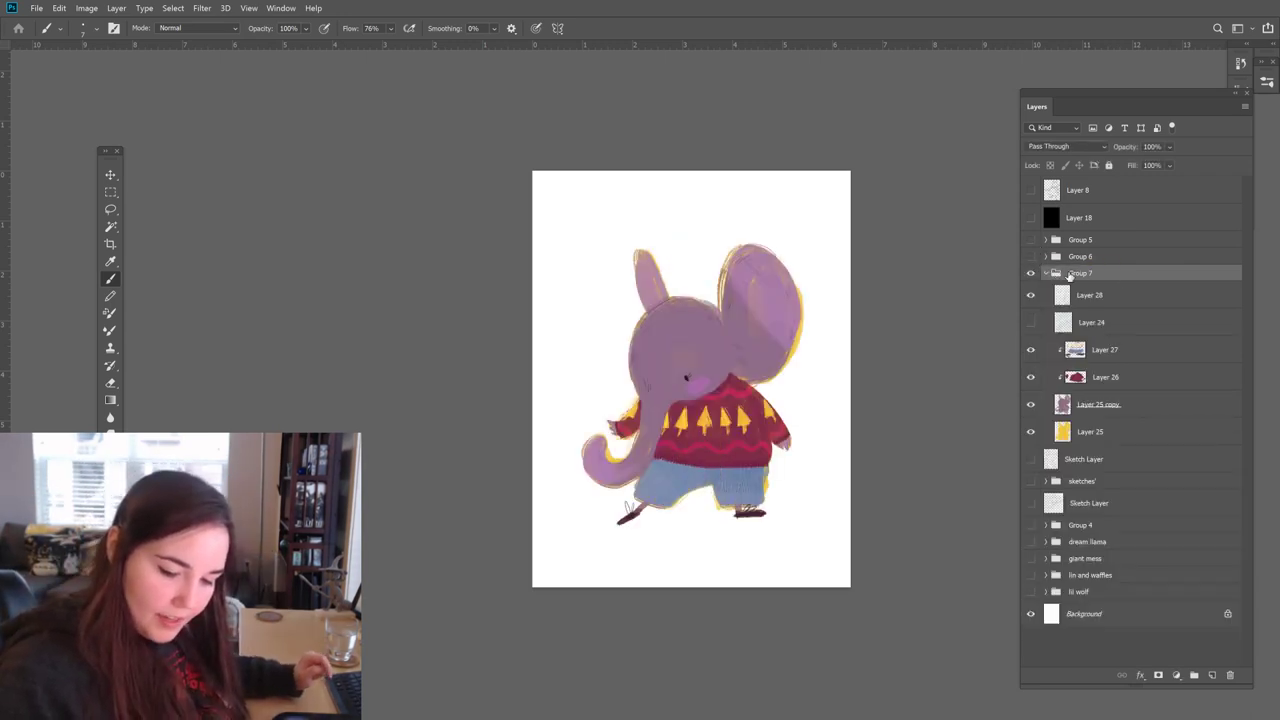
pyautogui.click(1100, 350)
pyautogui.click(1075, 295)
pyautogui.click(1032, 296)
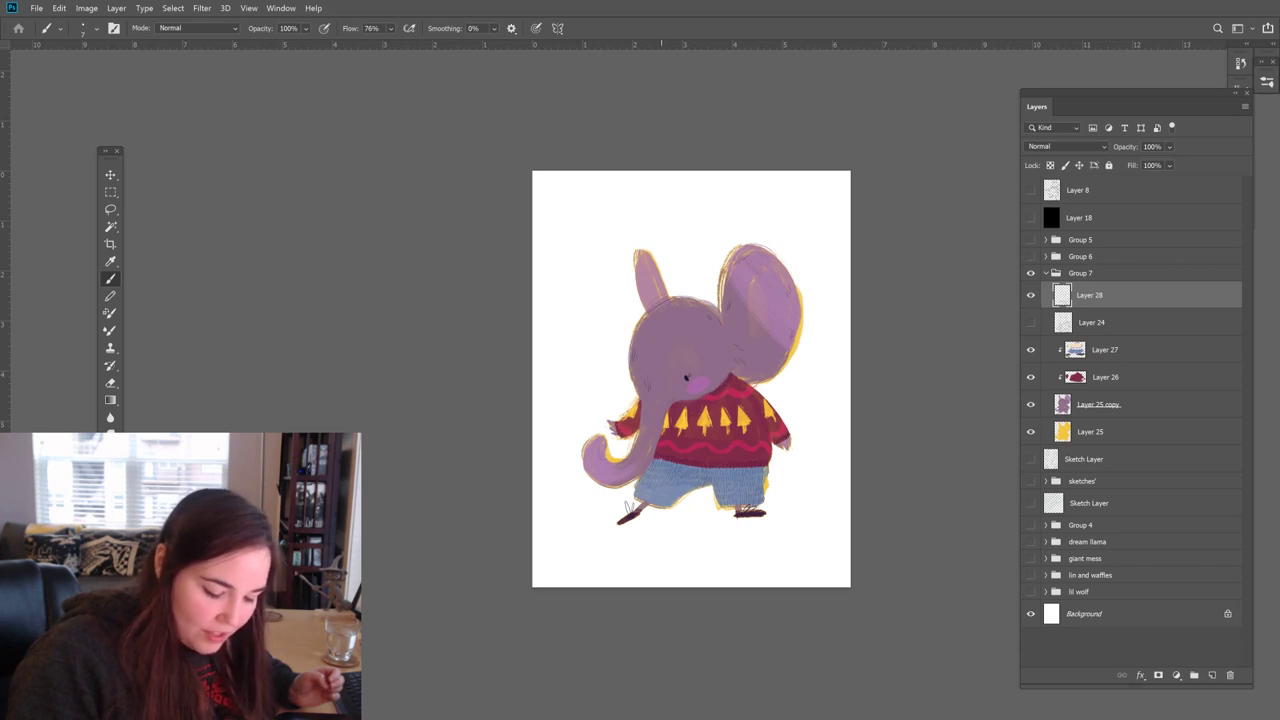
# Step: Finish brushing the elephant touch-ups on Layer 28 and switch to the Eraser
pyautogui.press('e')
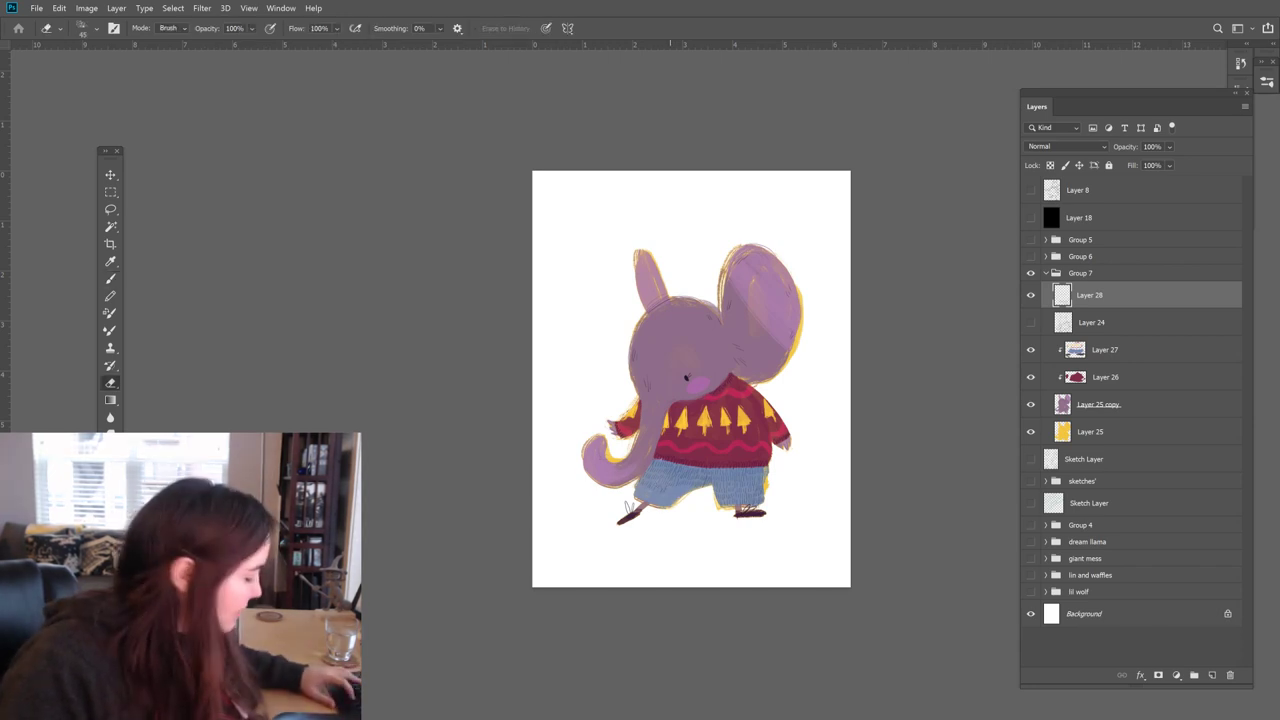
# Step: Retouch small strokes on the elephant, switching between Brush and Eraser twice
pyautogui.press('b')
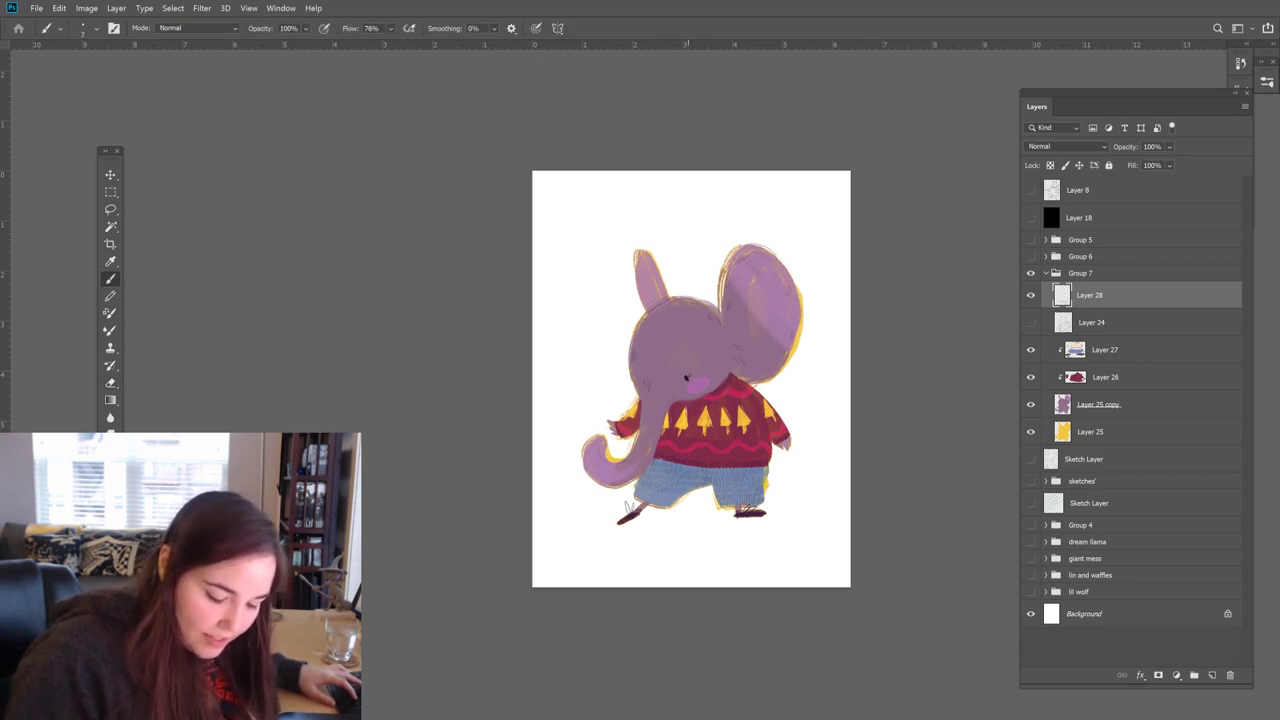
pyautogui.press('e')
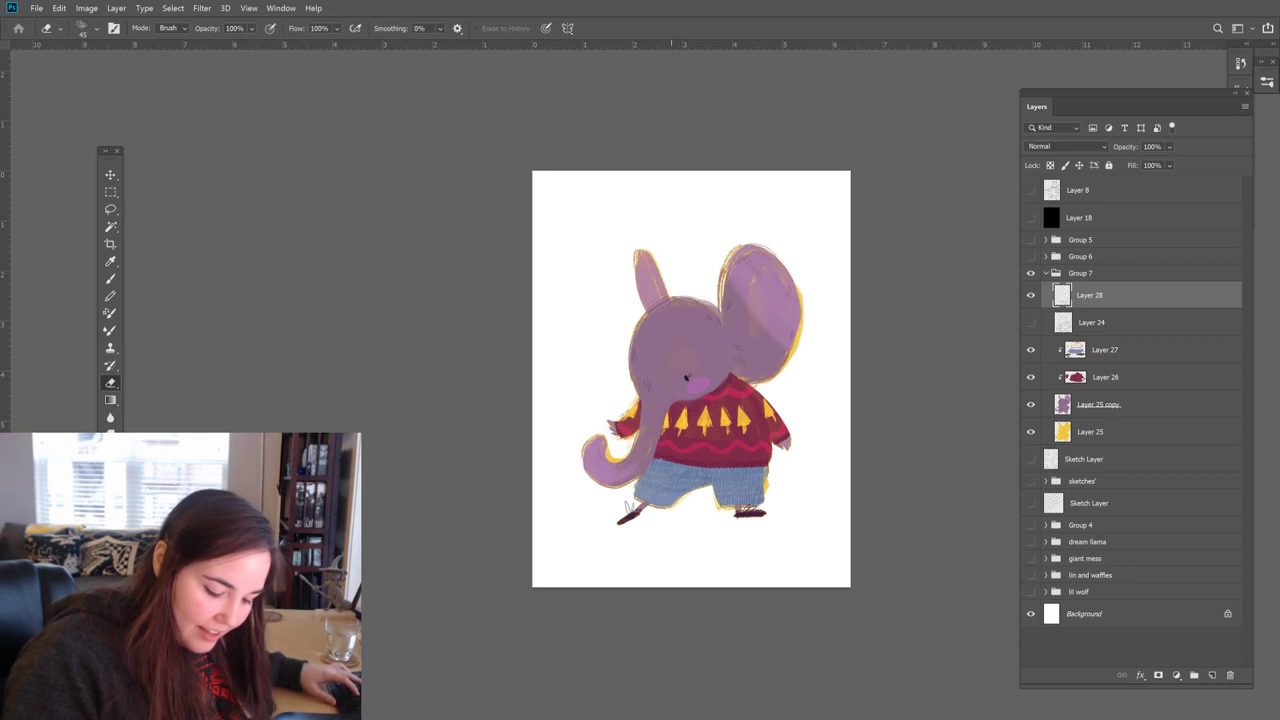
pyautogui.press('b')
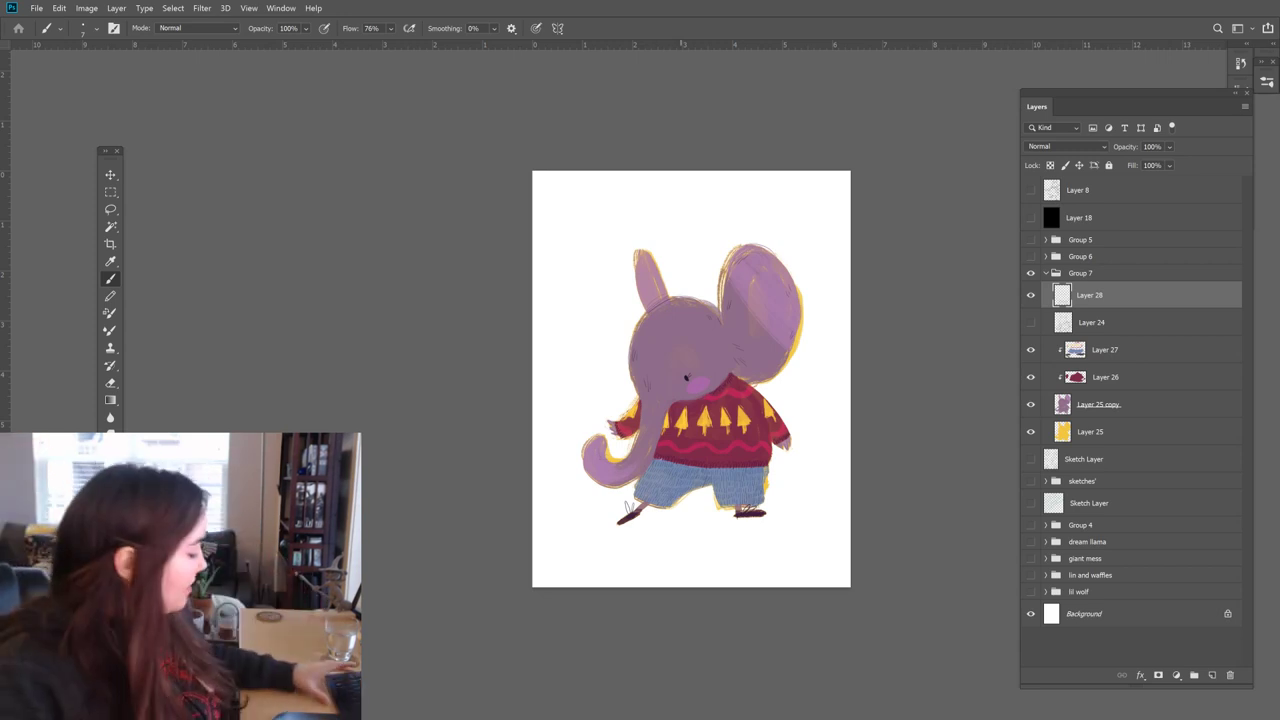
pyautogui.press('e')
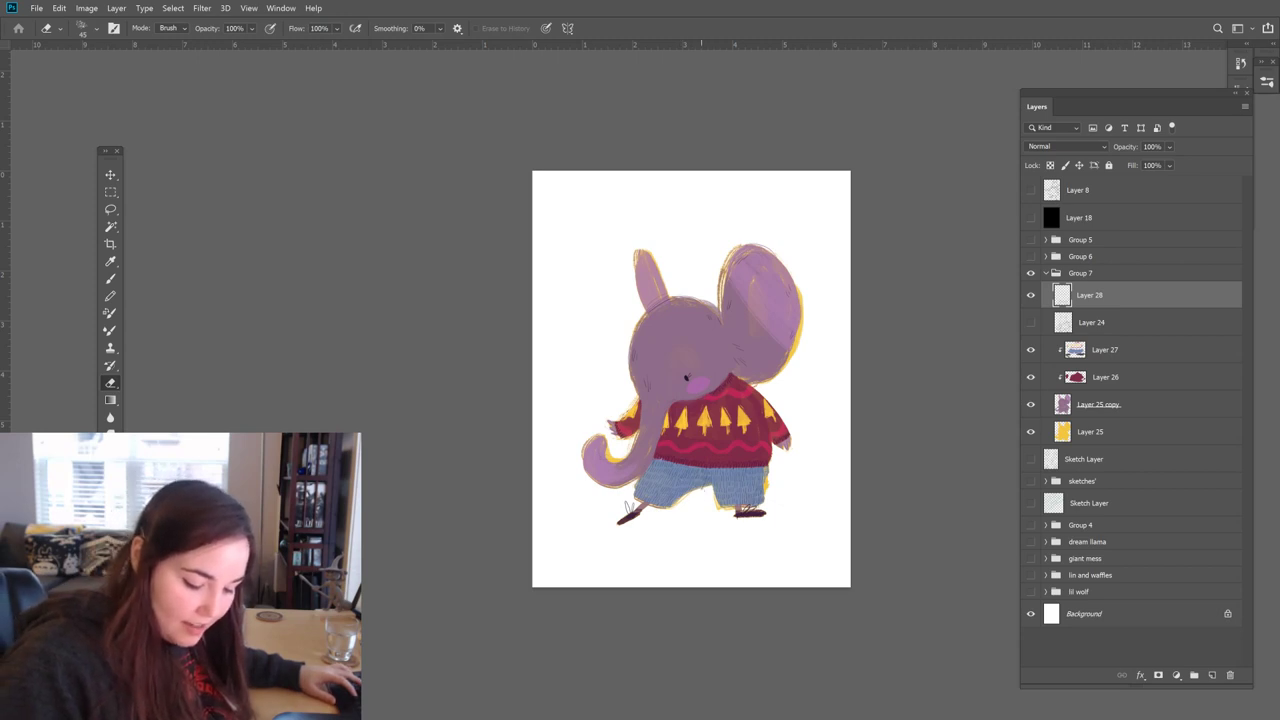
# Step: Retouch Layer 27 with the Brush and Eraser
pyautogui.press('b')
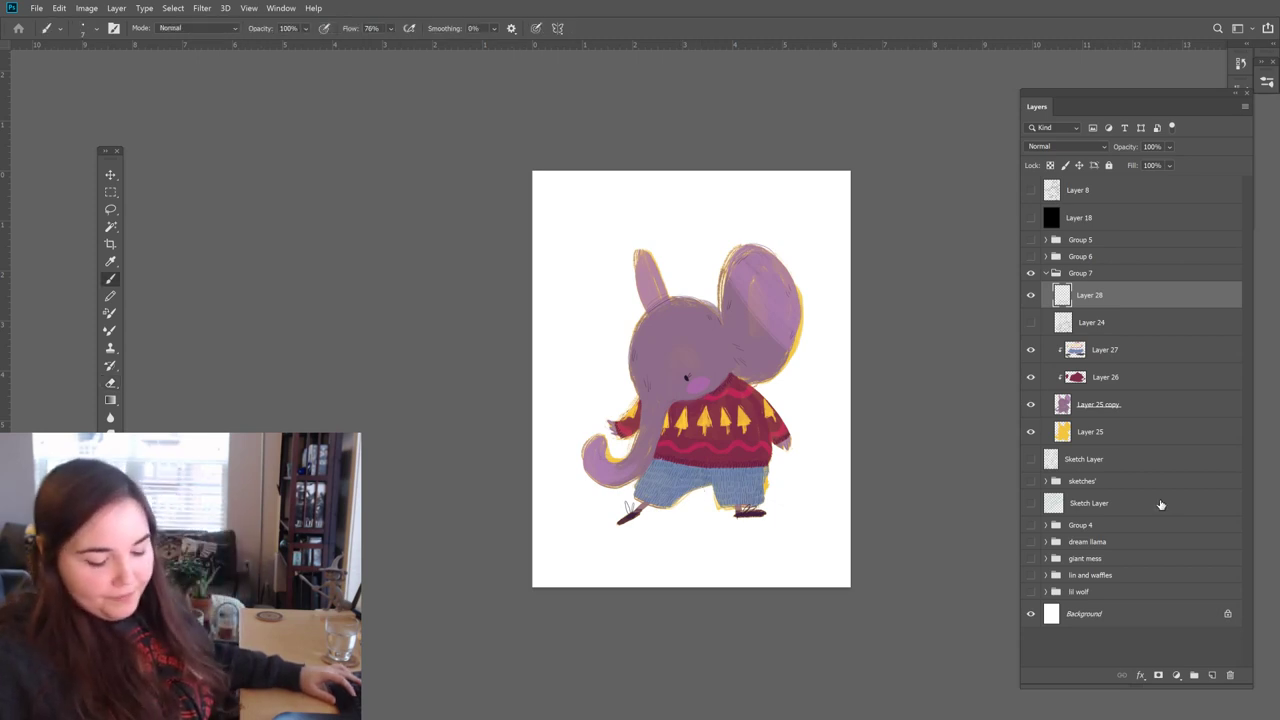
pyautogui.click(1114, 350)
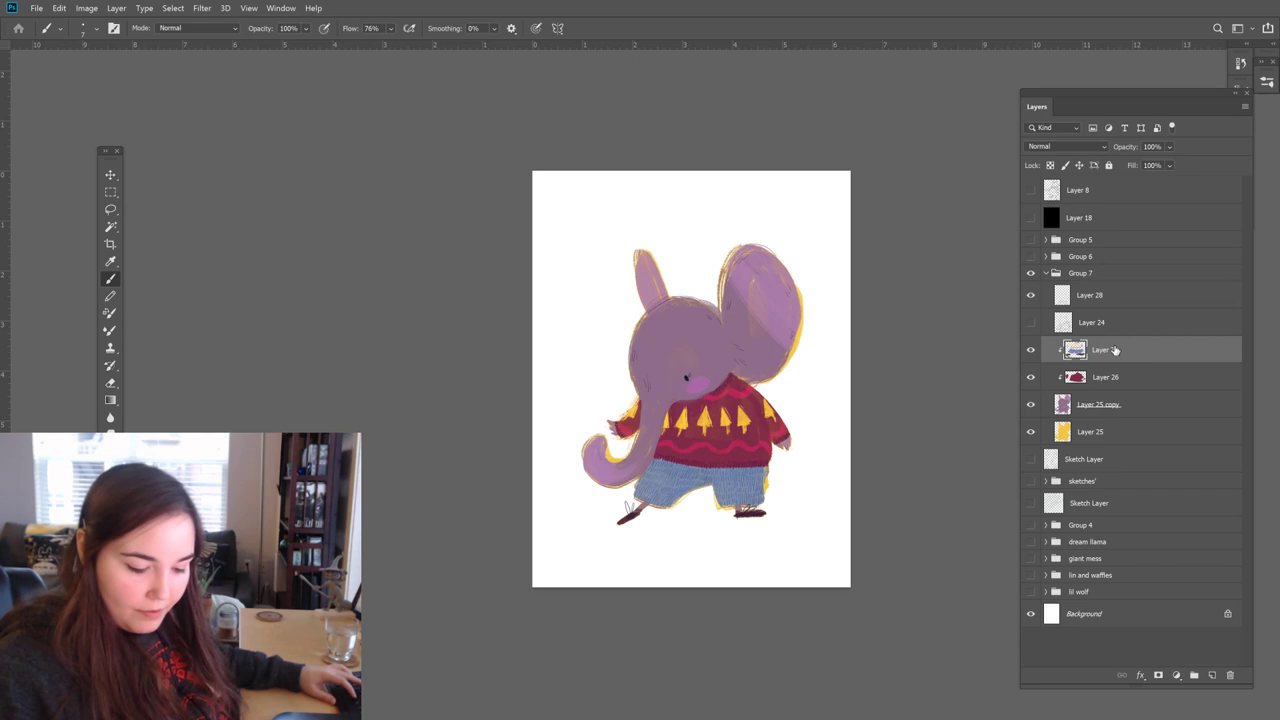
pyautogui.press('e')
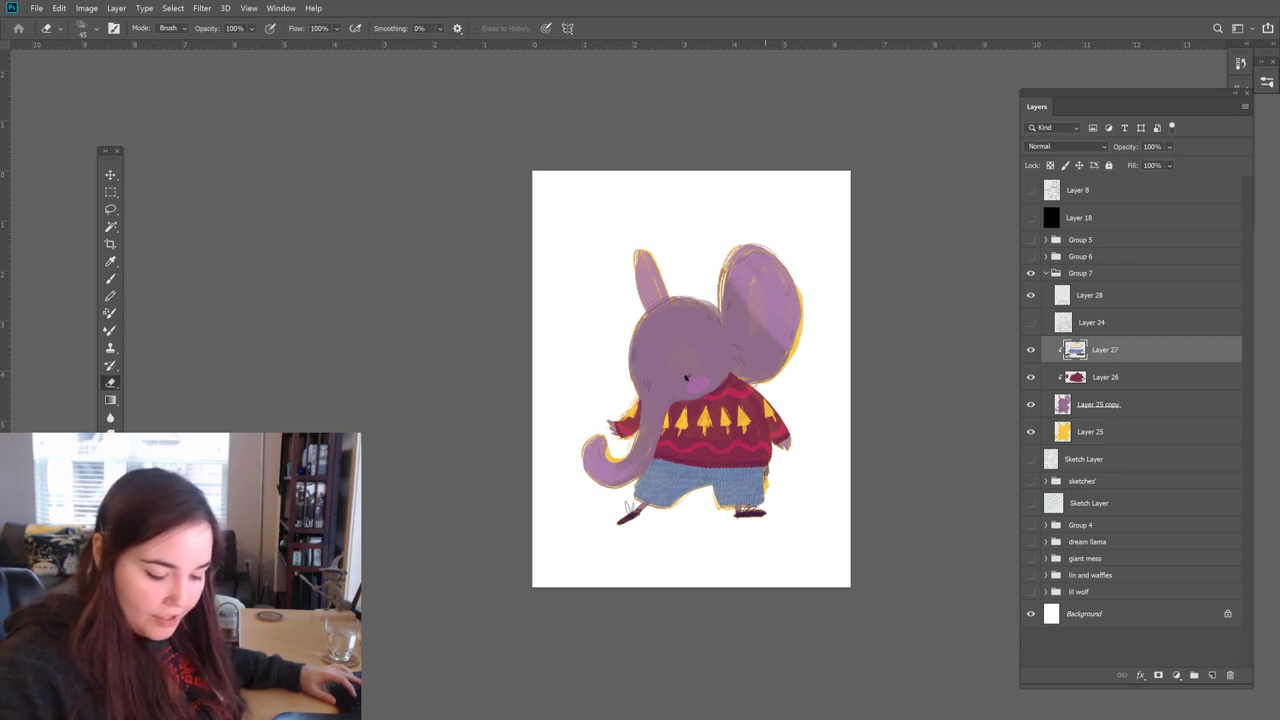
pyautogui.press('b')
# Step: Retouch Layer 25 copy with alternating Brush and Eraser, toggling its visibility to compare
pyautogui.click(1089, 430)
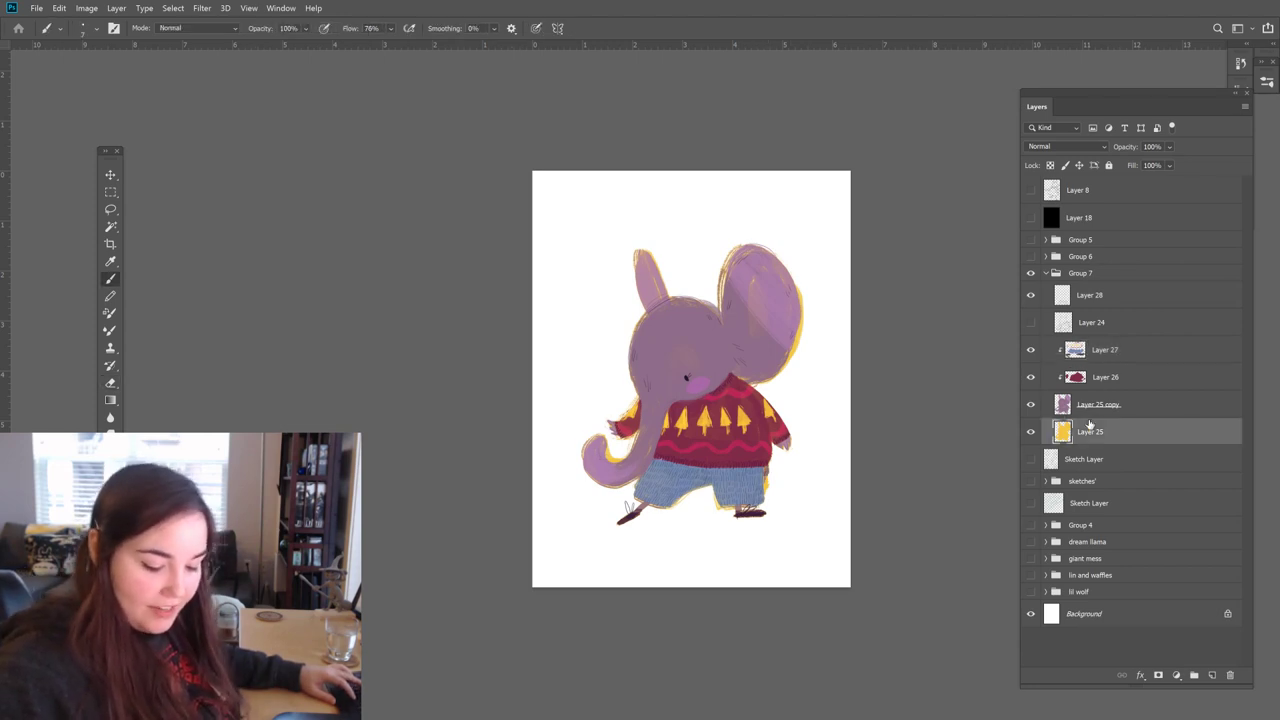
pyautogui.click(1098, 405)
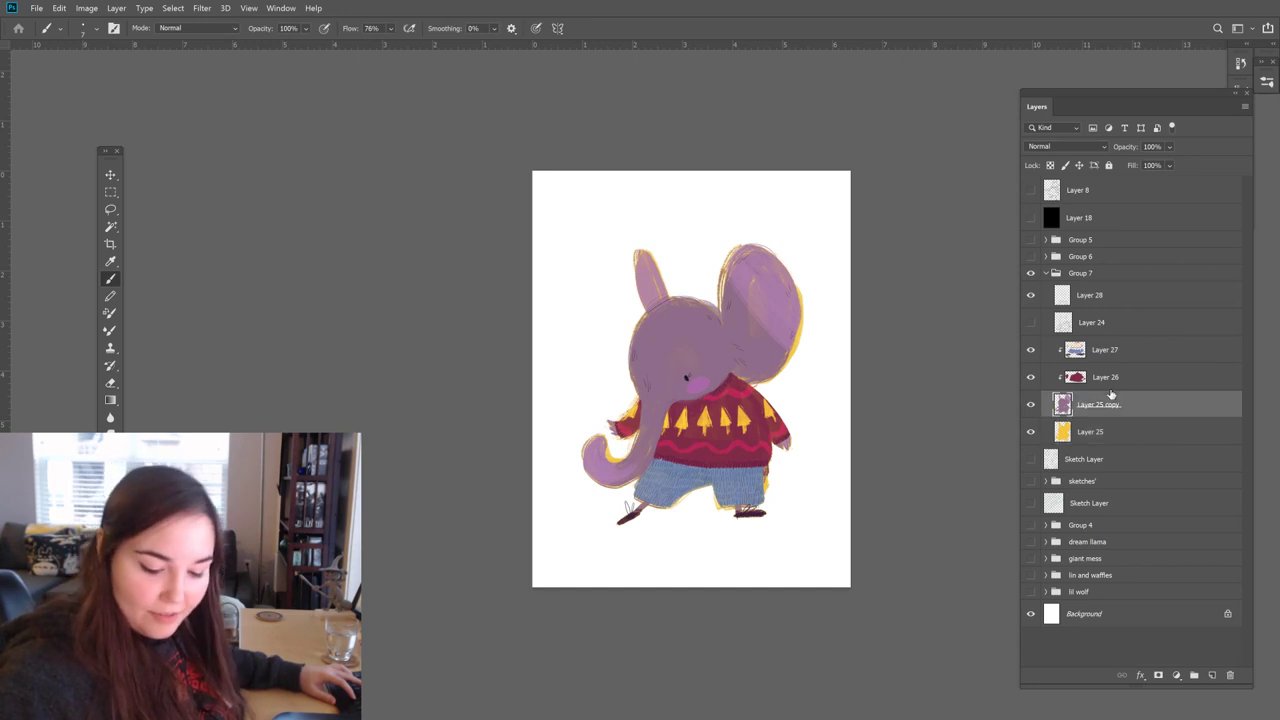
pyautogui.press('e')
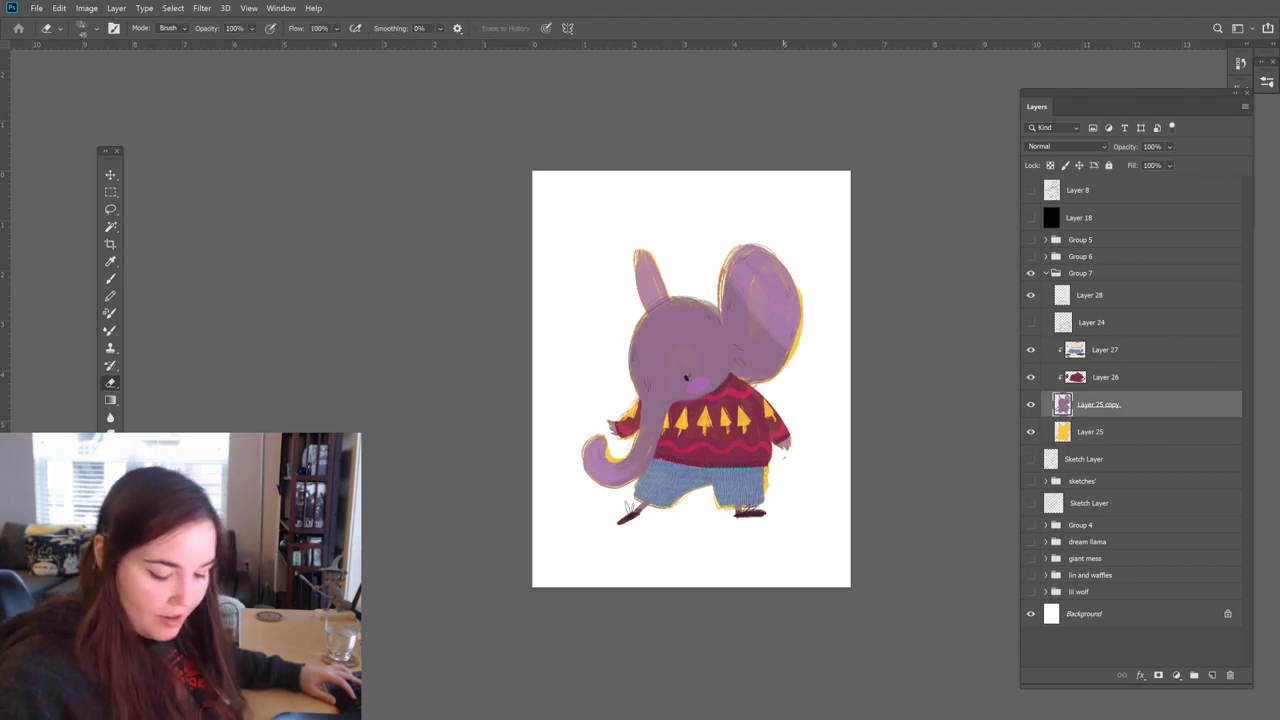
pyautogui.press('b')
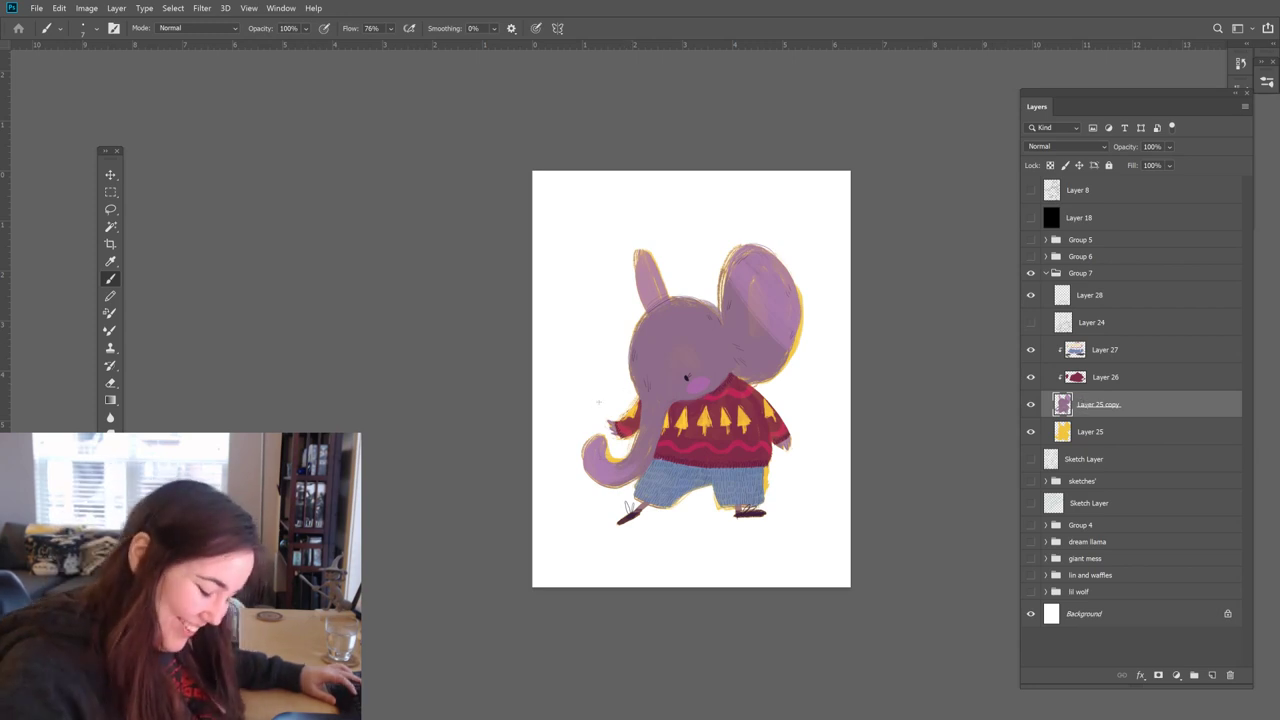
pyautogui.press('e')
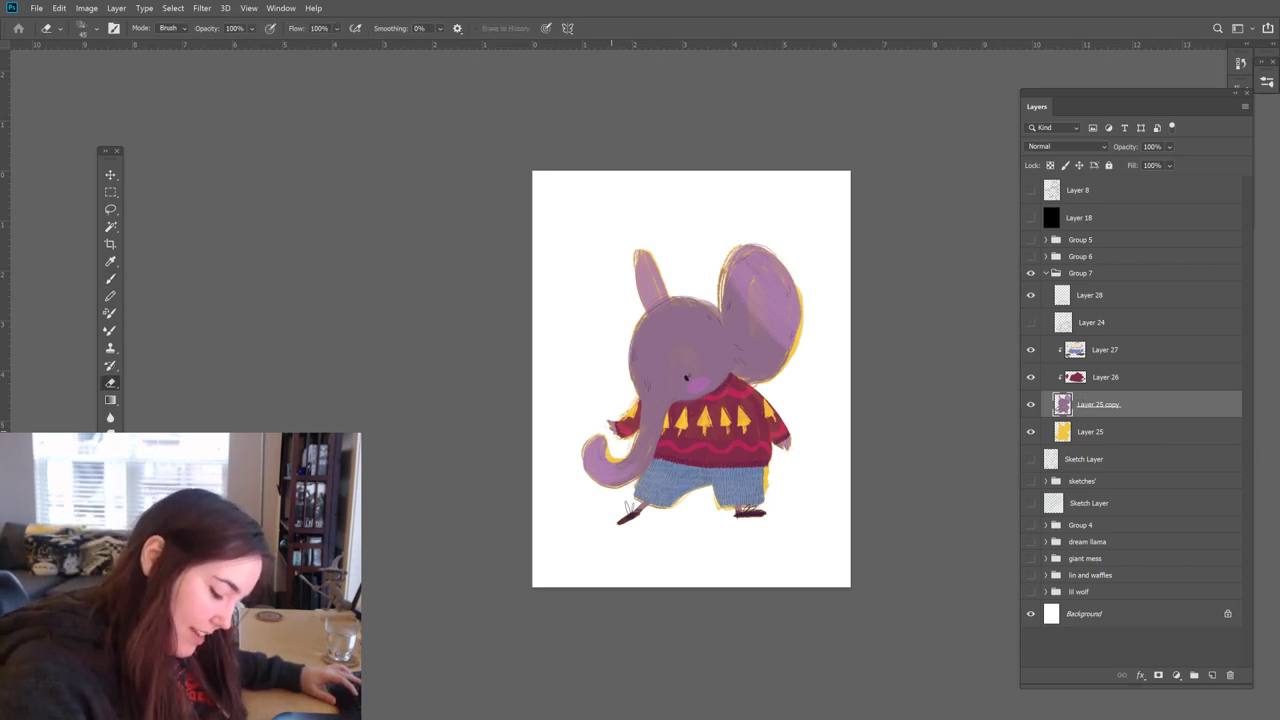
pyautogui.press('b')
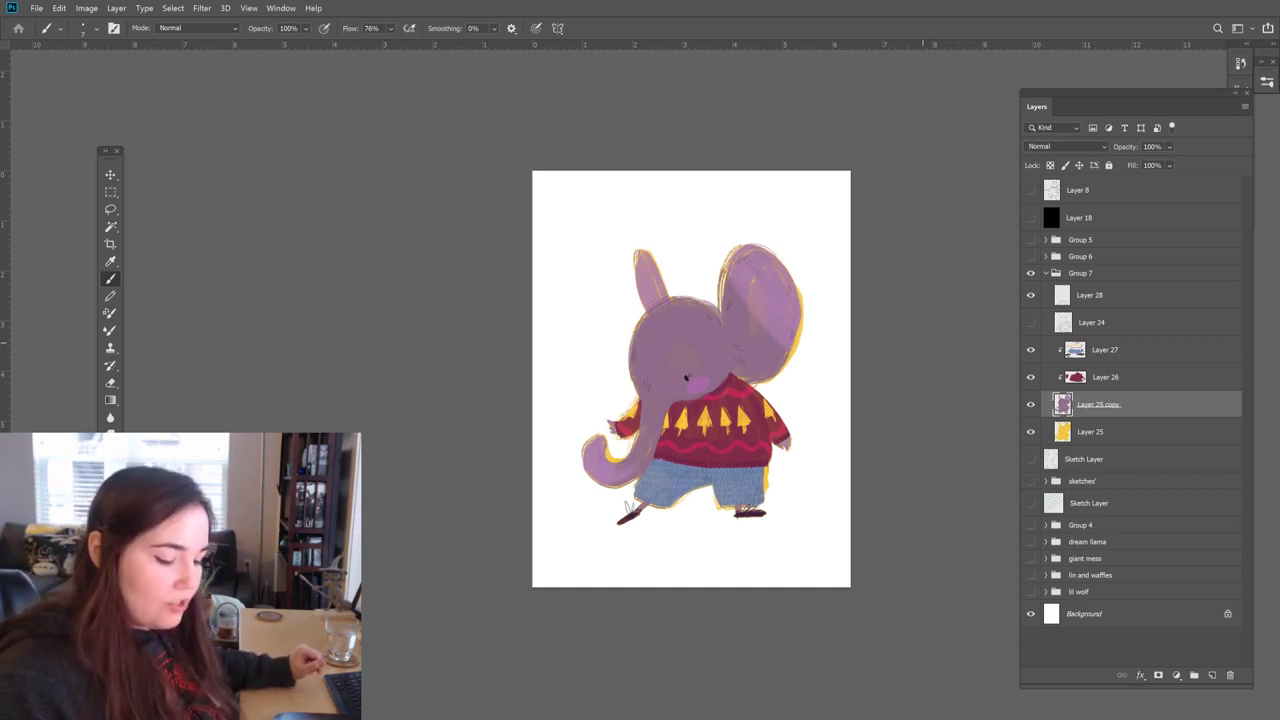
pyautogui.press('e')
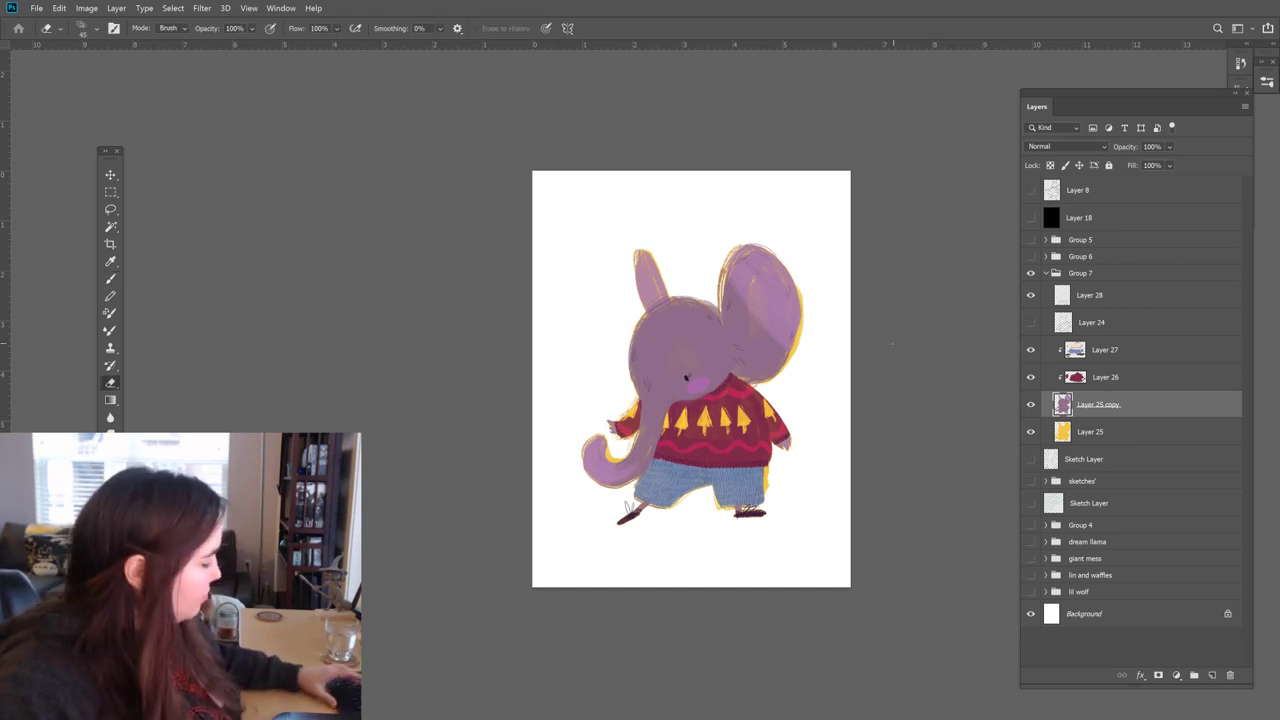
pyautogui.press('b')
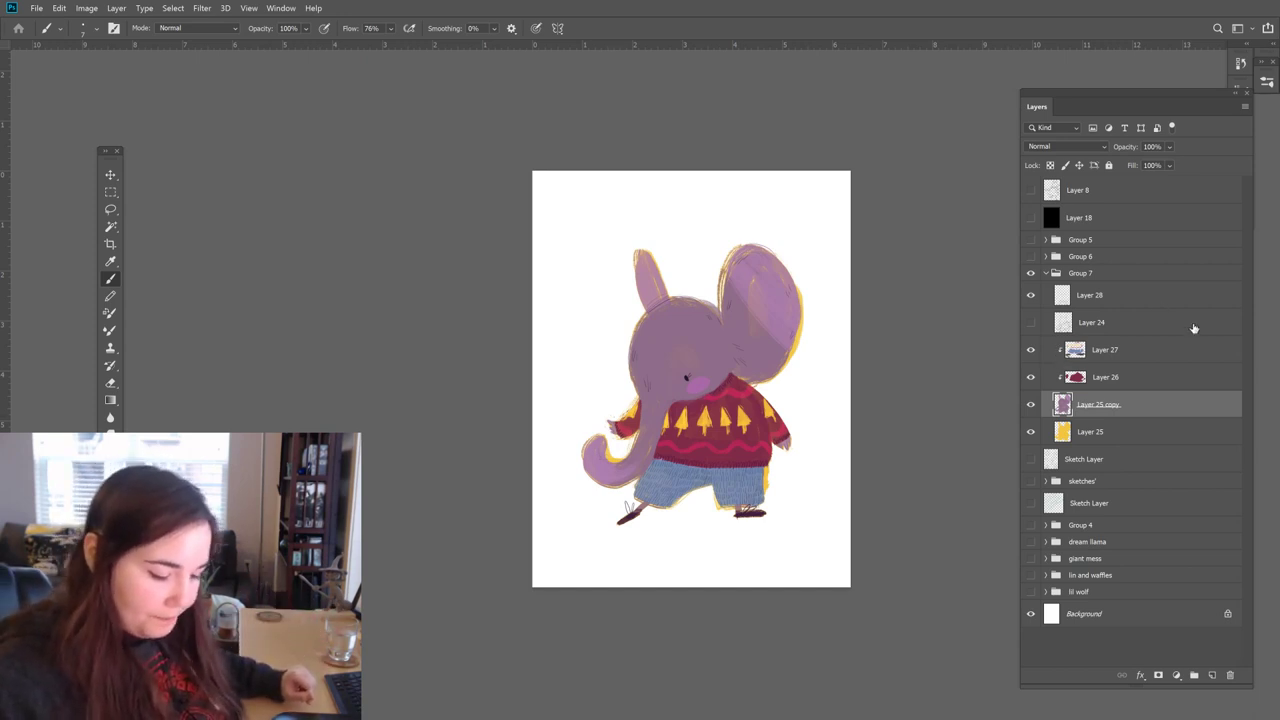
pyautogui.click(1031, 404)
pyautogui.click(1031, 404)
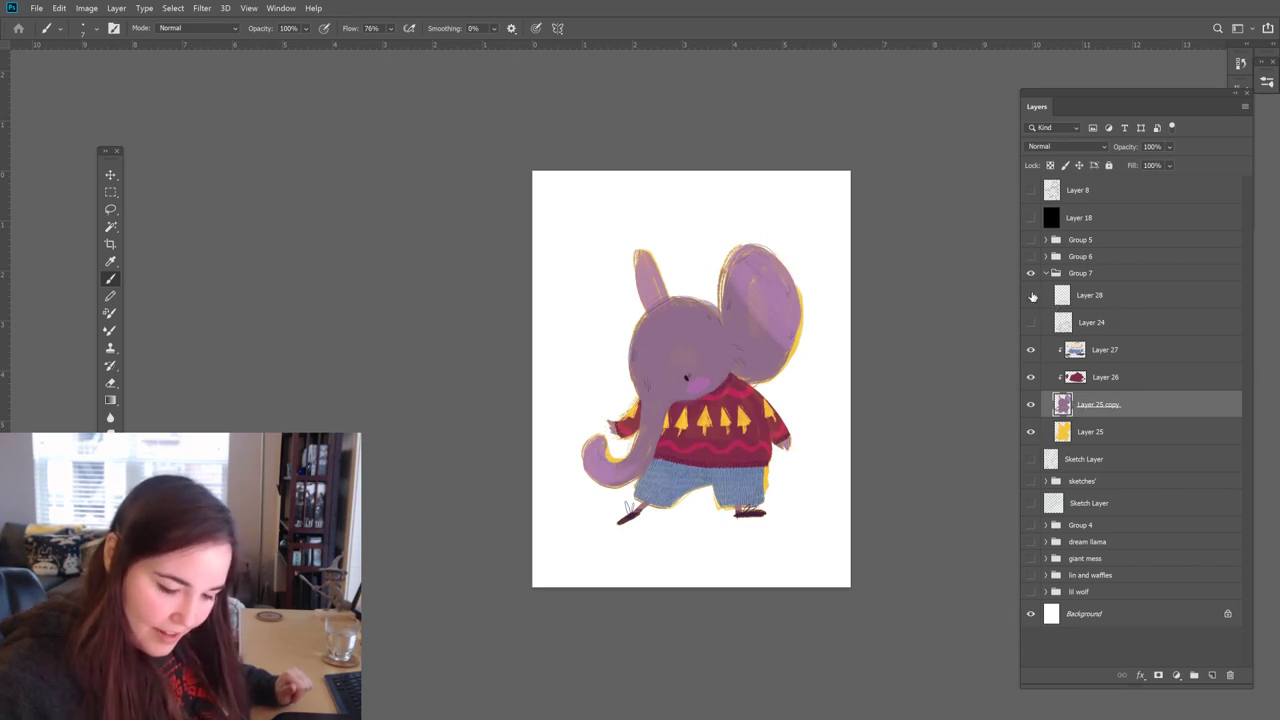
# Step: Collapse and hide Group 7, showing the Sketch Layer of pencil sketches
pyautogui.click(1090, 295)
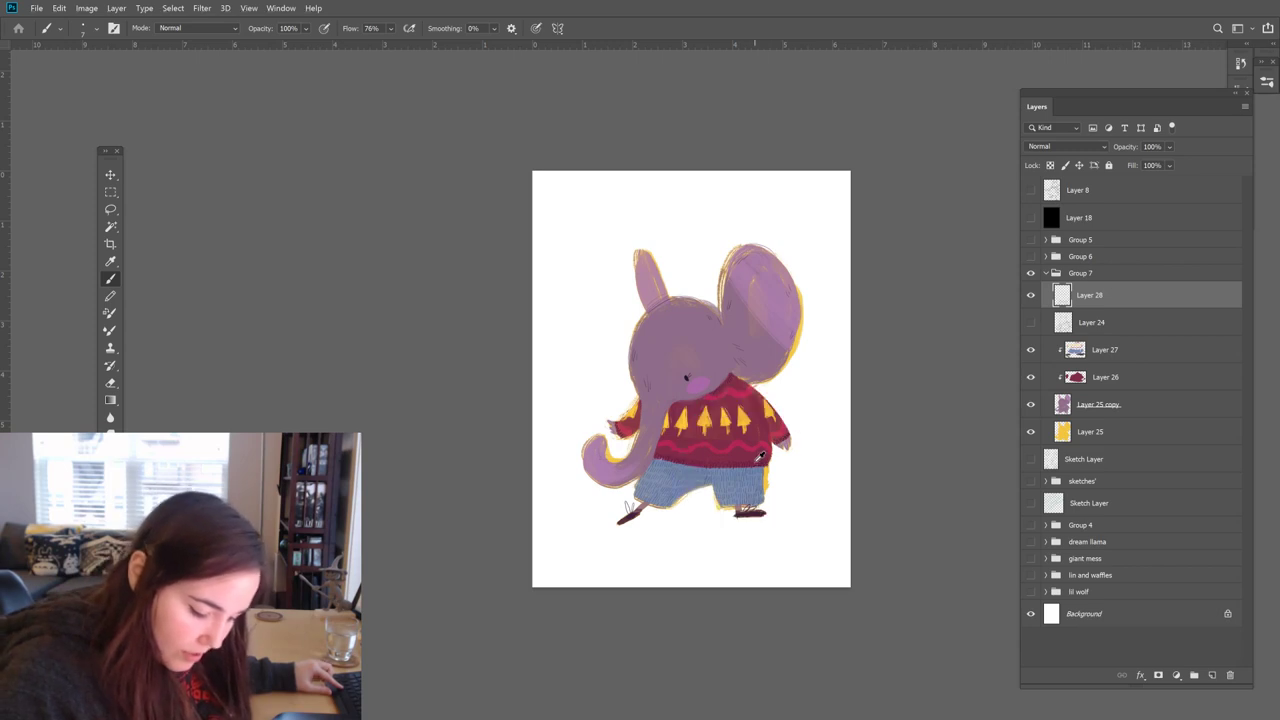
pyautogui.click(1058, 274)
pyautogui.click(1046, 273)
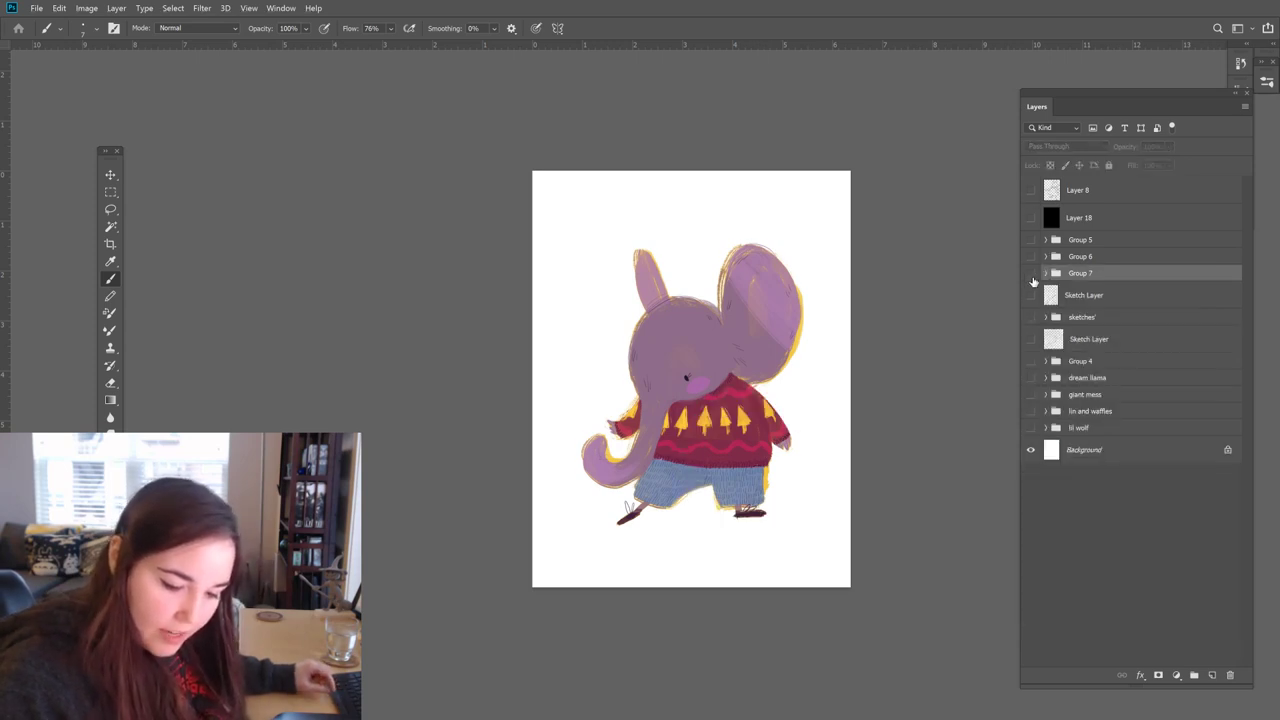
pyautogui.click(1031, 273)
pyautogui.click(1031, 295)
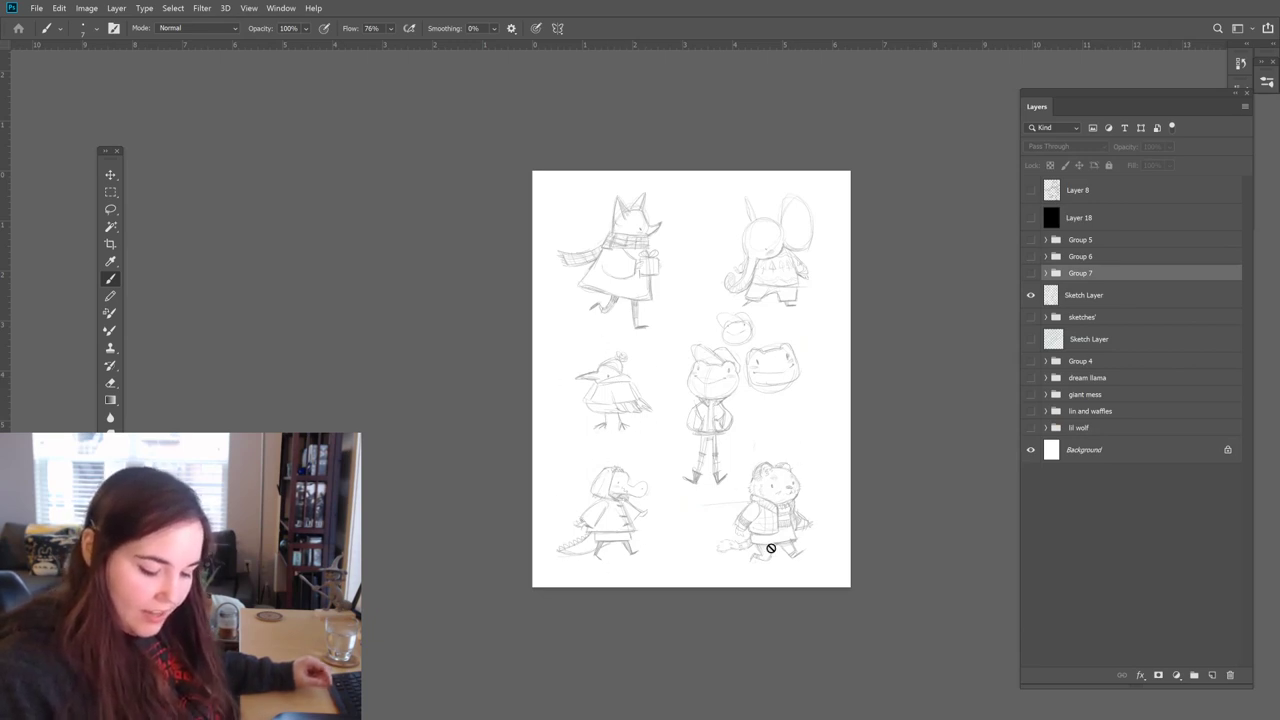
# Step: Bring back the elephant's Group 7, select Layer 28 and sample the sweater's dark red
pyautogui.click(1031, 295)
pyautogui.click(1031, 273)
pyautogui.click(1045, 273)
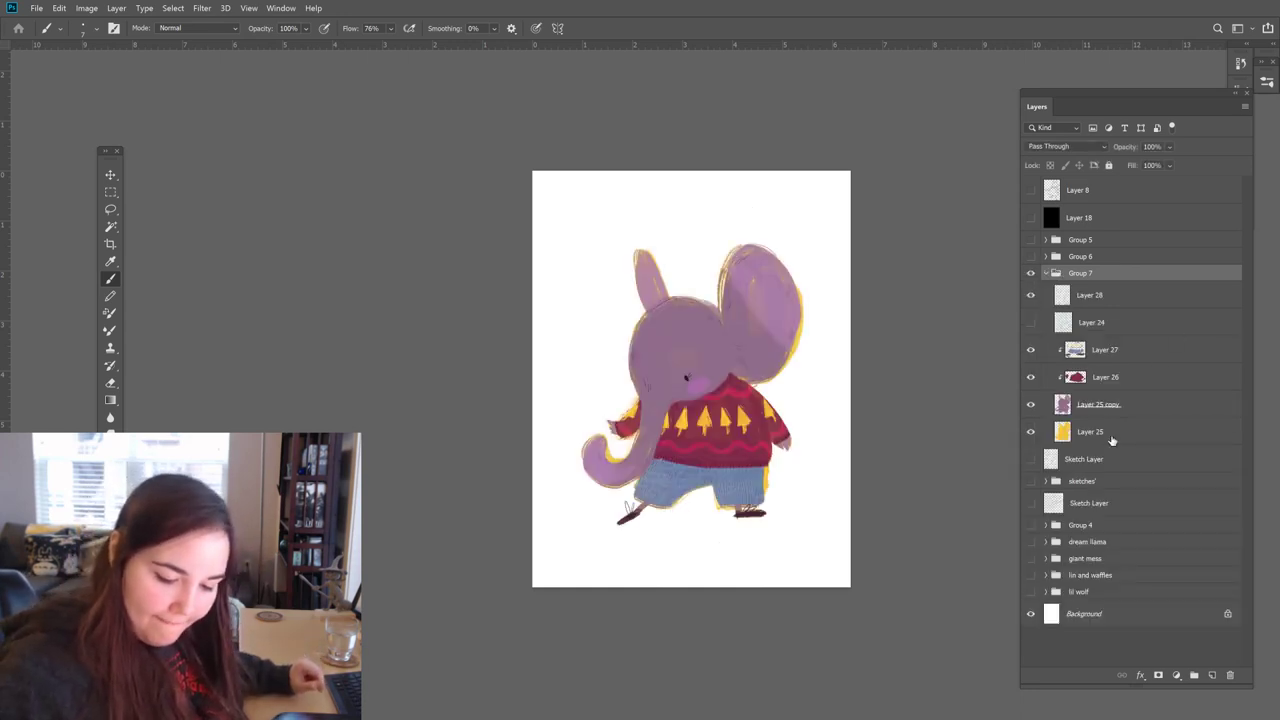
pyautogui.click(1079, 325)
pyautogui.click(1081, 295)
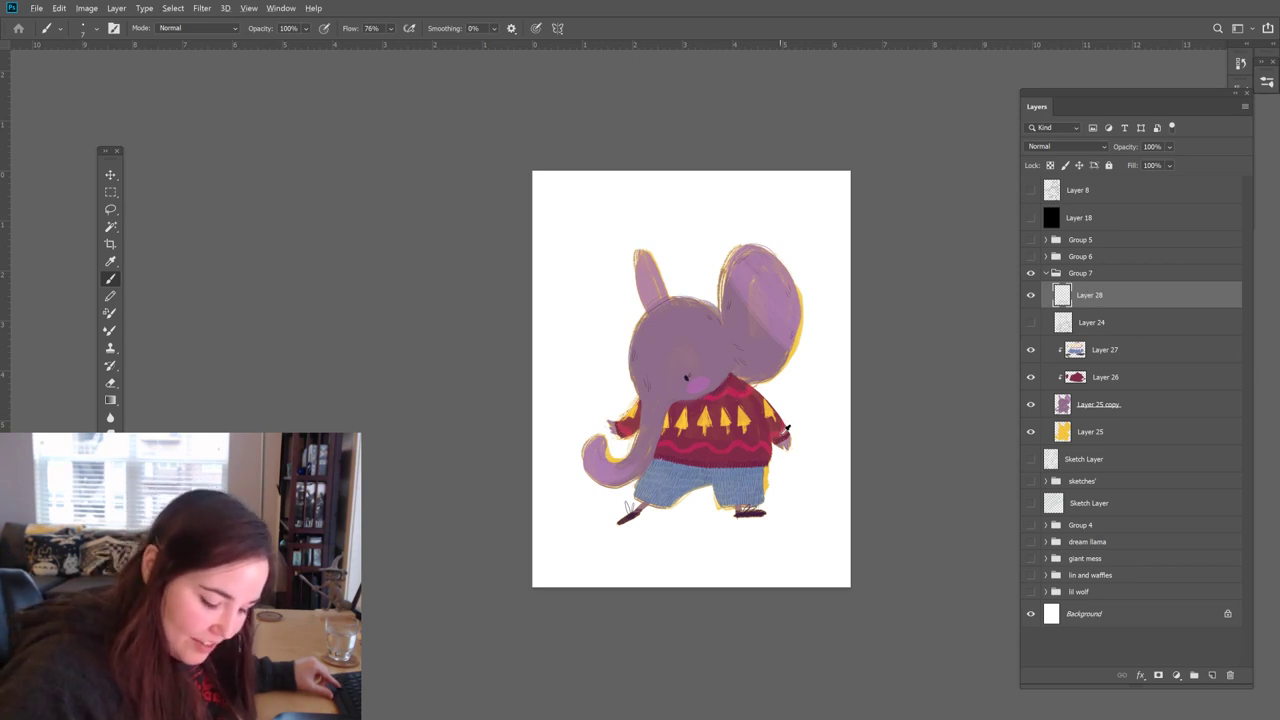
pyautogui.keyDown('alt'); pyautogui.click(788, 433); pyautogui.keyUp('alt')
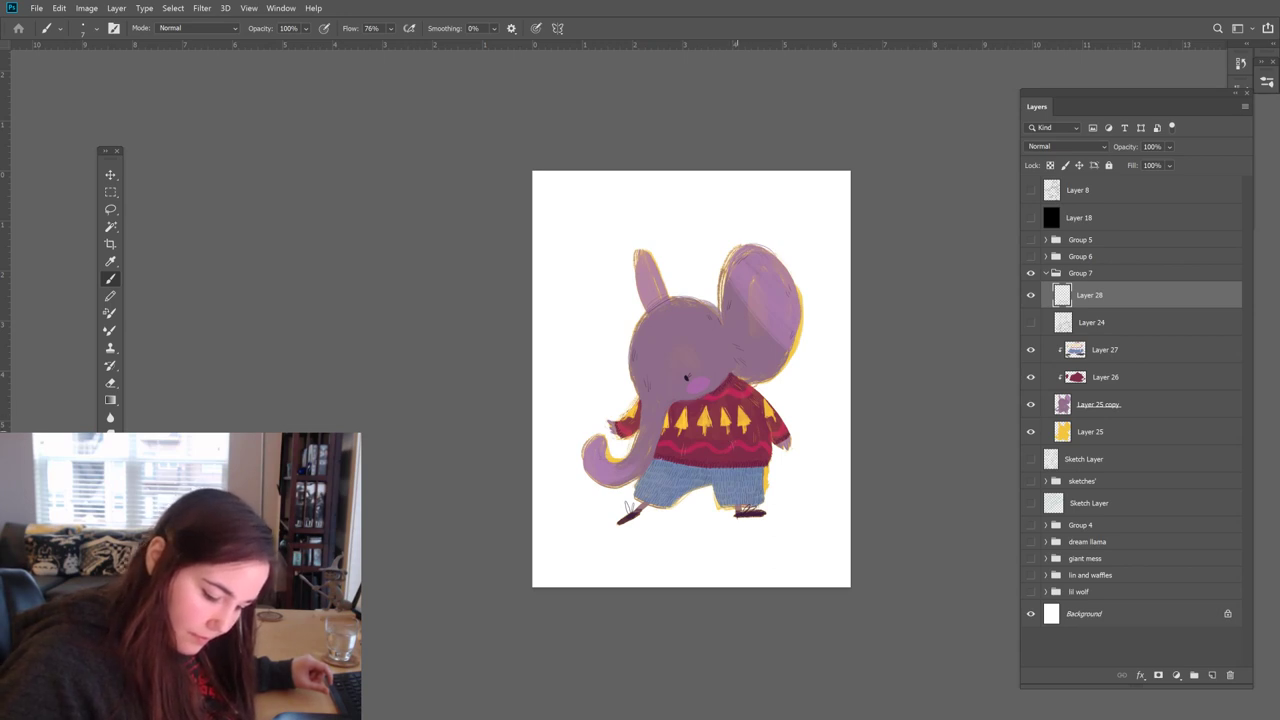
# Step: Retouch with Brush and Eraser, then undo the stray strokes at the trunk tip
pyautogui.press('e')
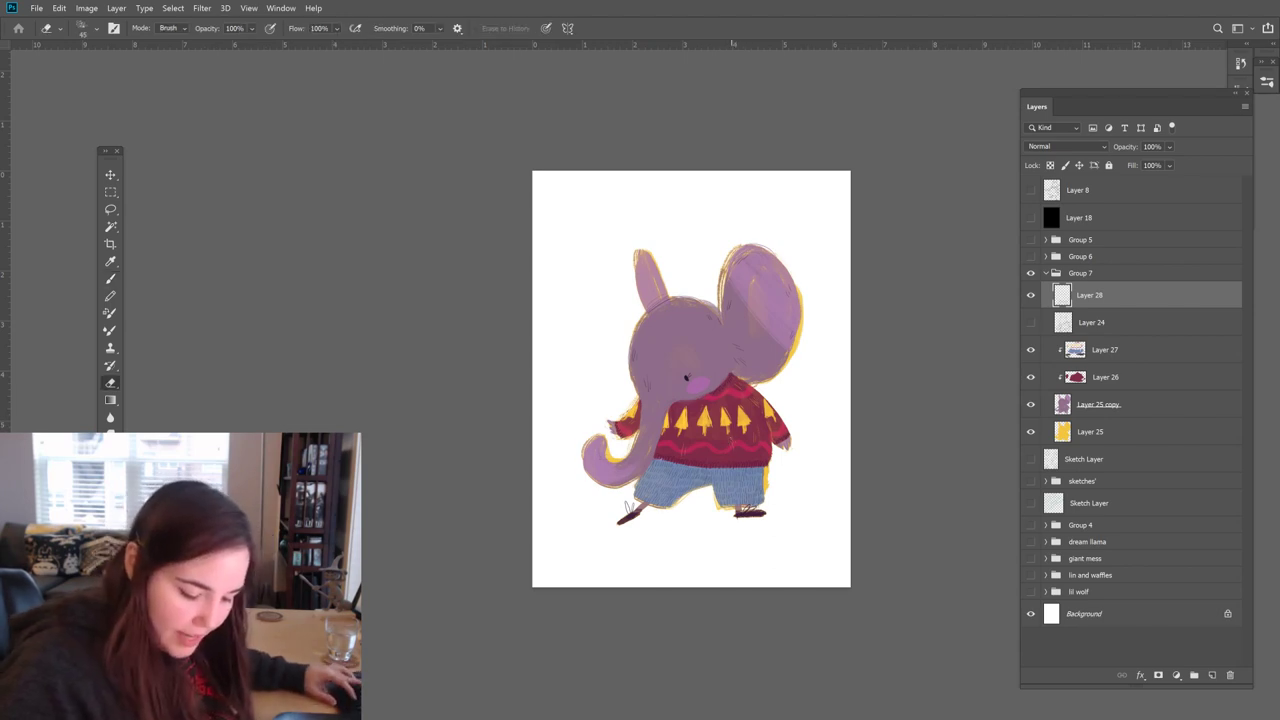
pyautogui.press('b')
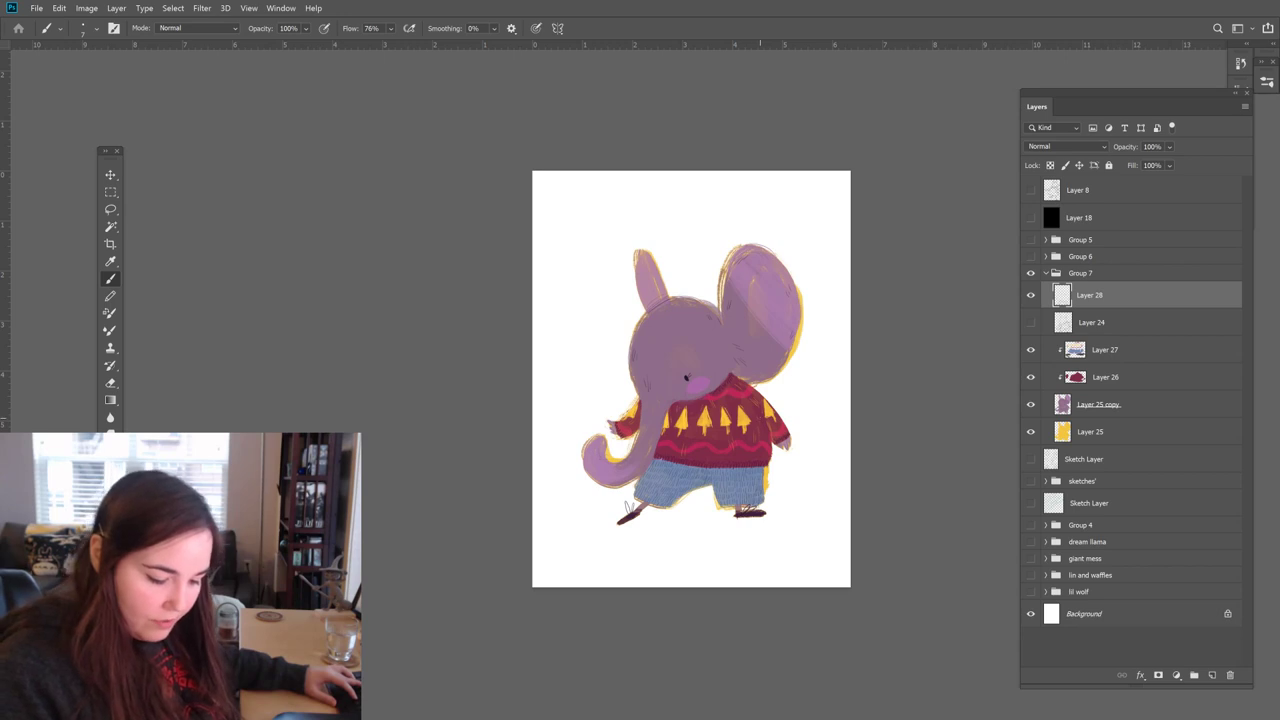
pyautogui.press('e')
pyautogui.press('b')
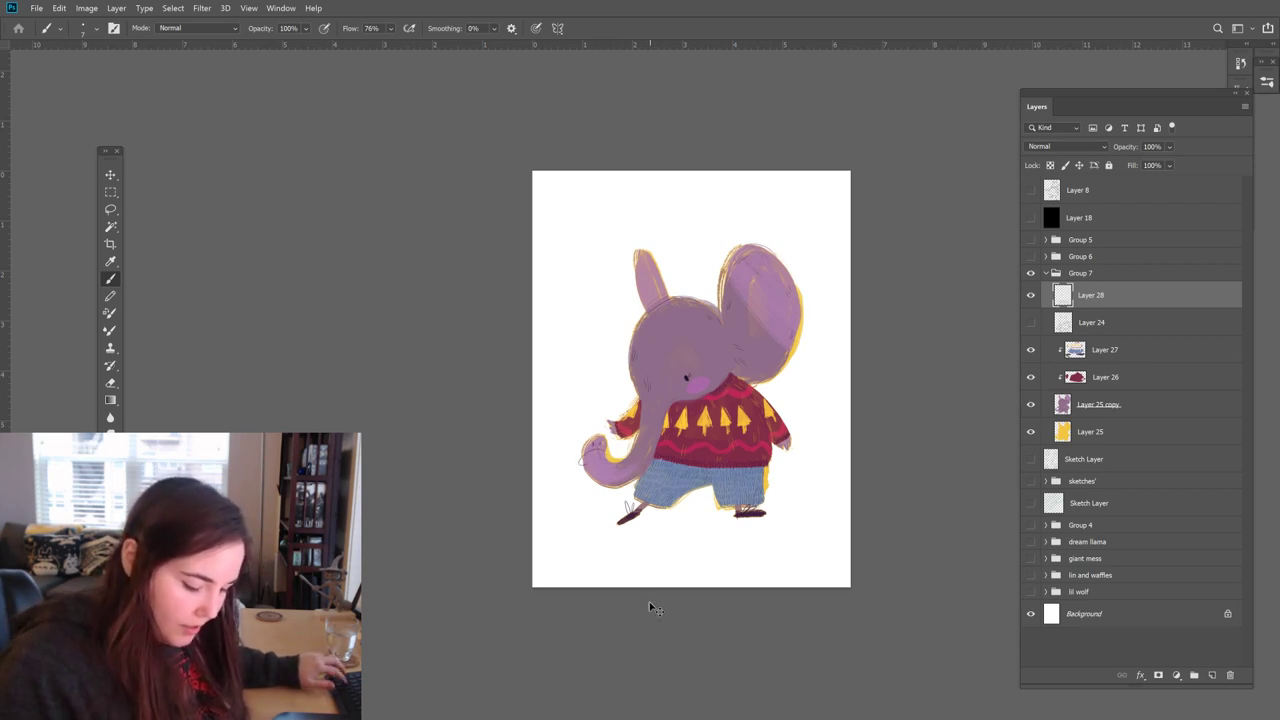
pyautogui.hotkey('ctrl', 'z')
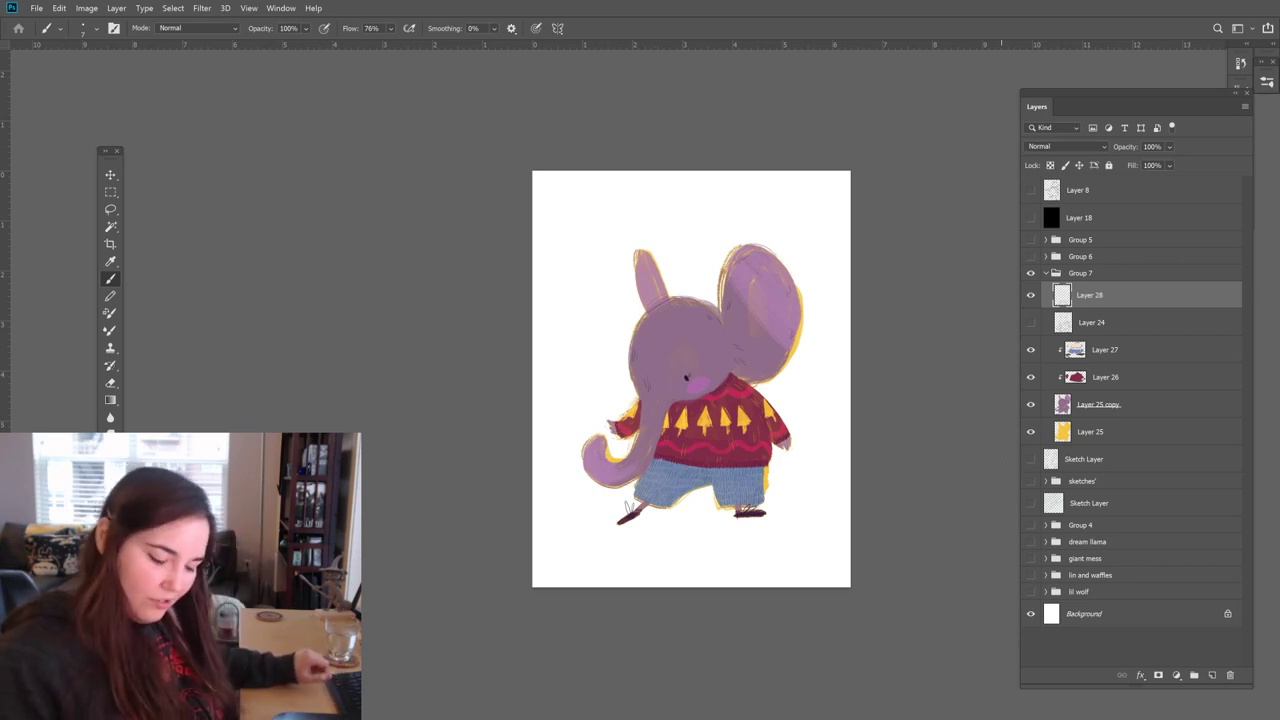
# Step: Sample the elephant's purple body colour (ad7daf) as the foreground colour
pyautogui.press('super')
pyautogui.press('super')
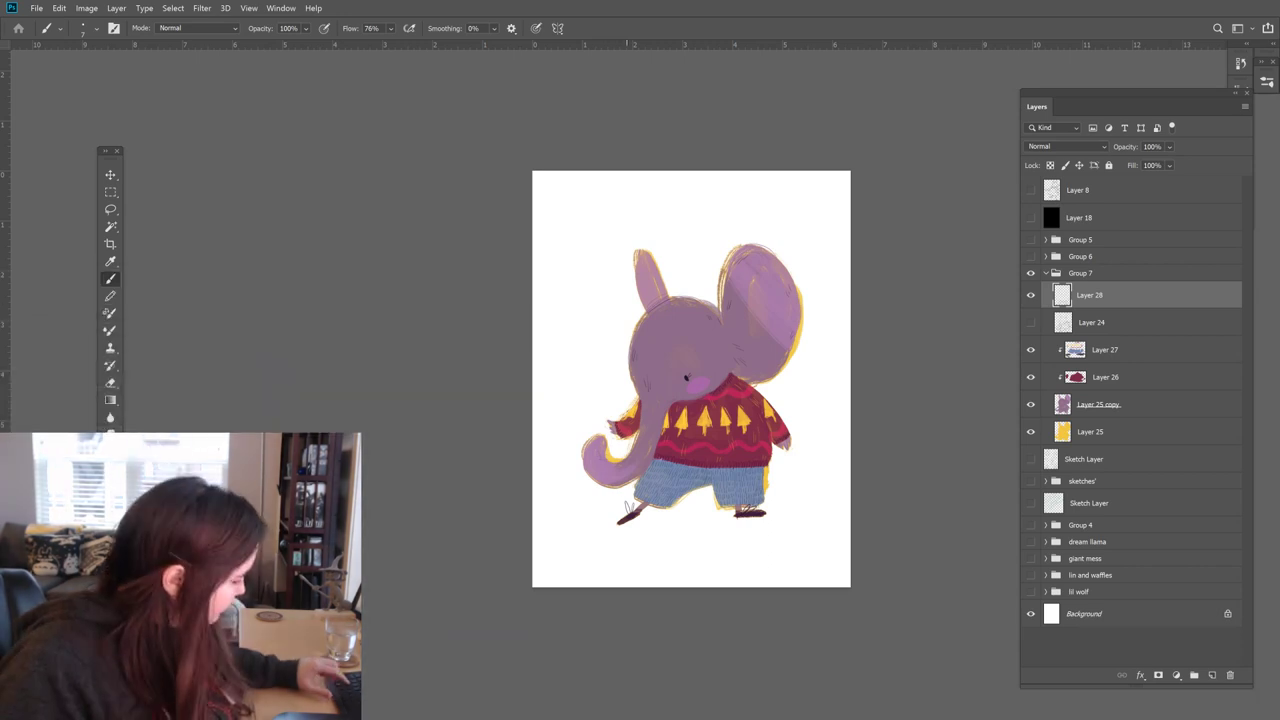
pyautogui.press('i')
pyautogui.click(614, 462)
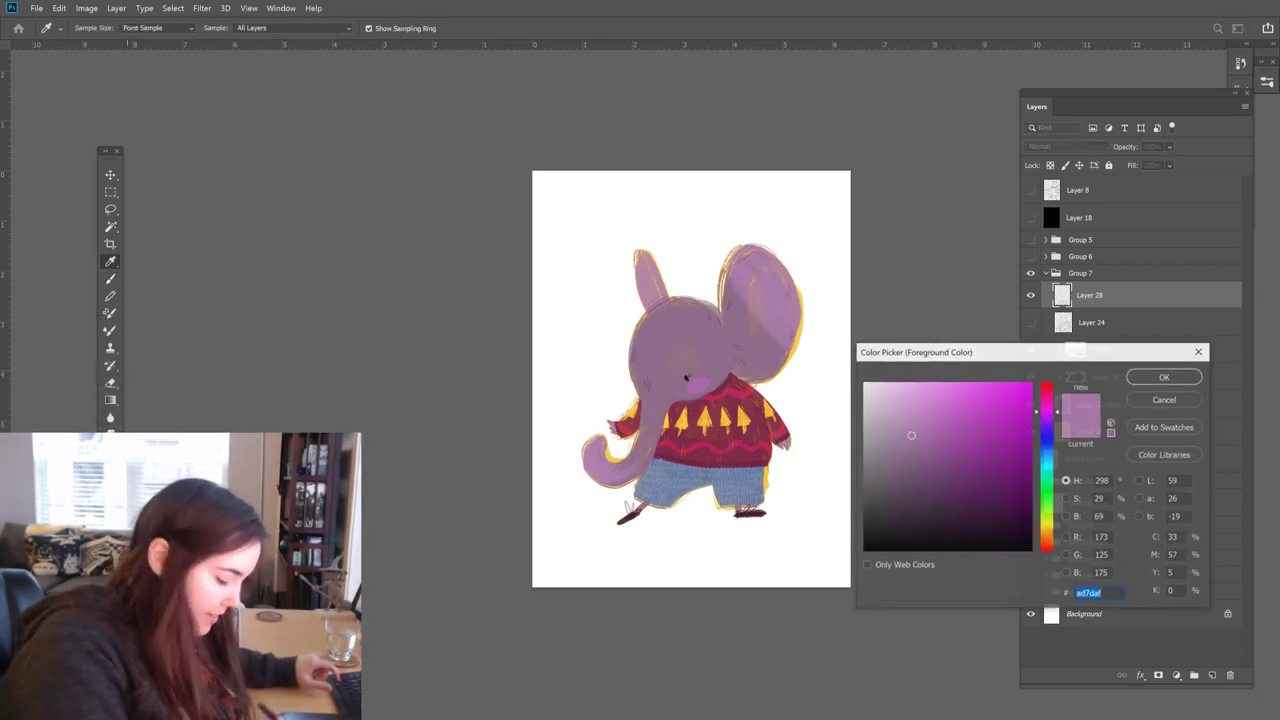
# Step: Set the paint colour to a lighter pink and zoom out to view the whole page
pyautogui.click(911, 399)
pyautogui.click(1143, 376)
pyautogui.press('b')
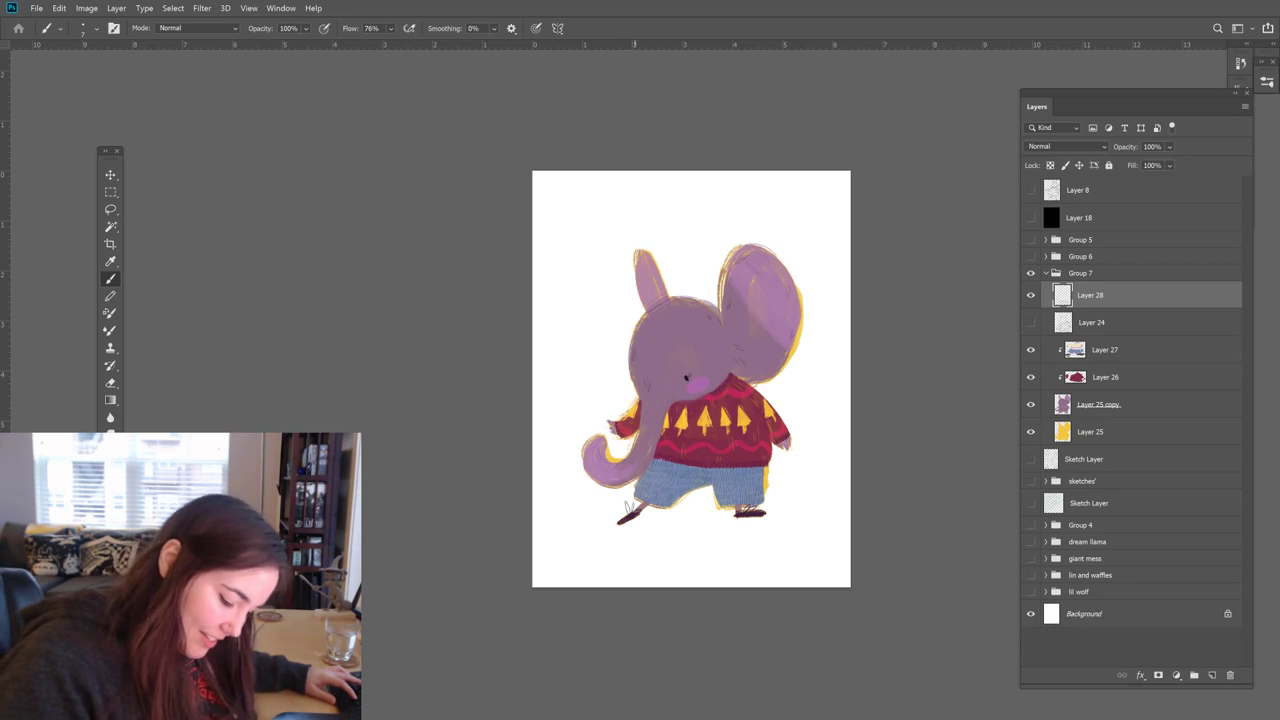
pyautogui.press('super')
pyautogui.press('super')
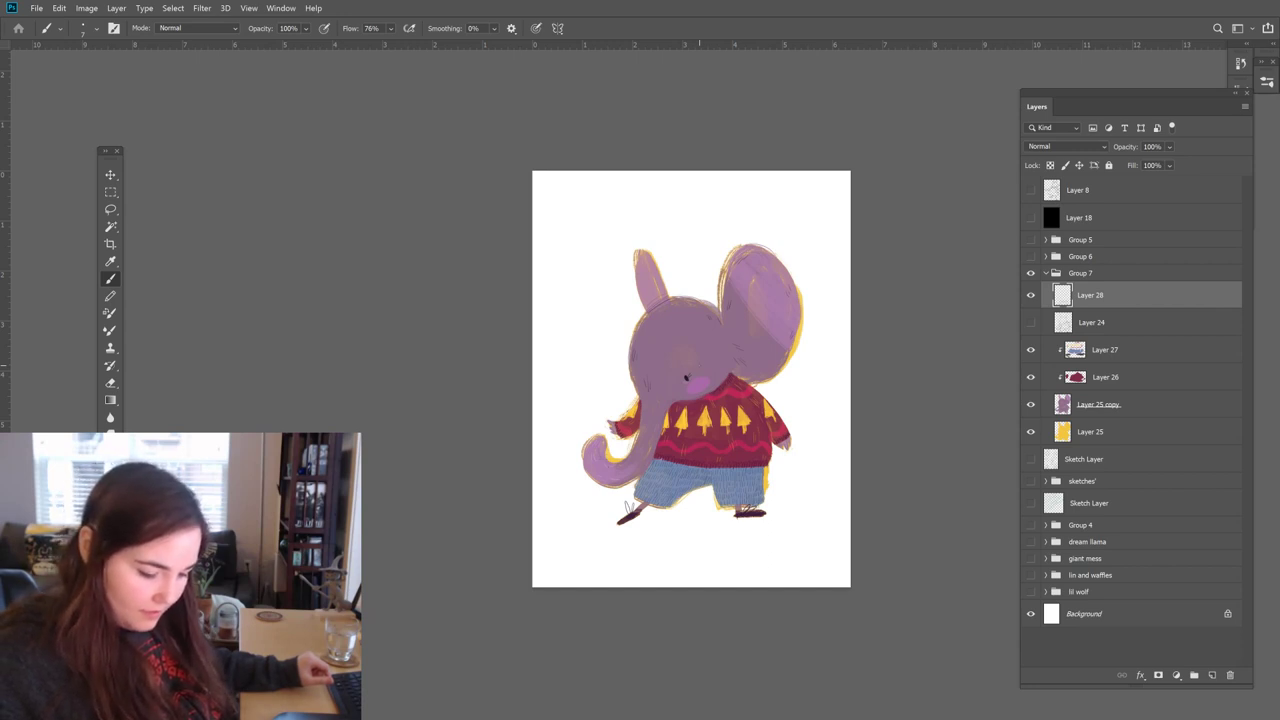
pyautogui.hotkey('ctrl', '-')
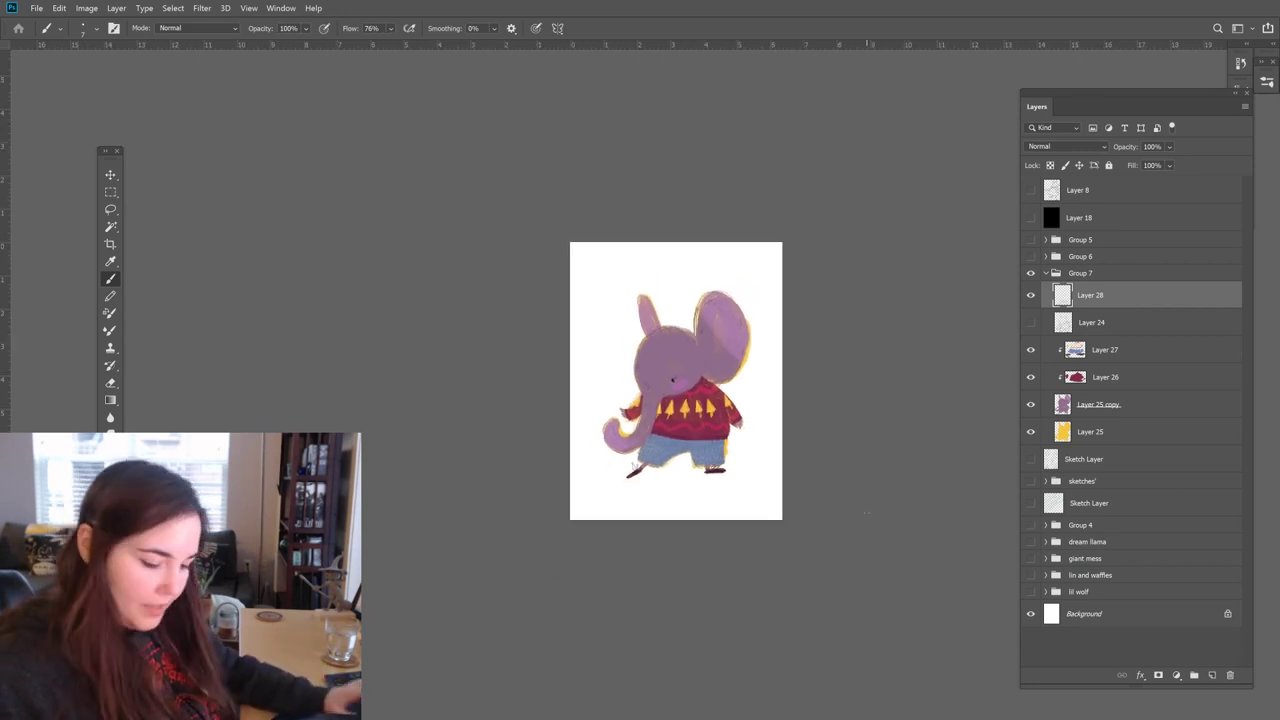
# Step: Hide the elephant's Group 7, show the frog's Group 6 and expand its layers
pyautogui.click(1079, 273)
pyautogui.click(1046, 273)
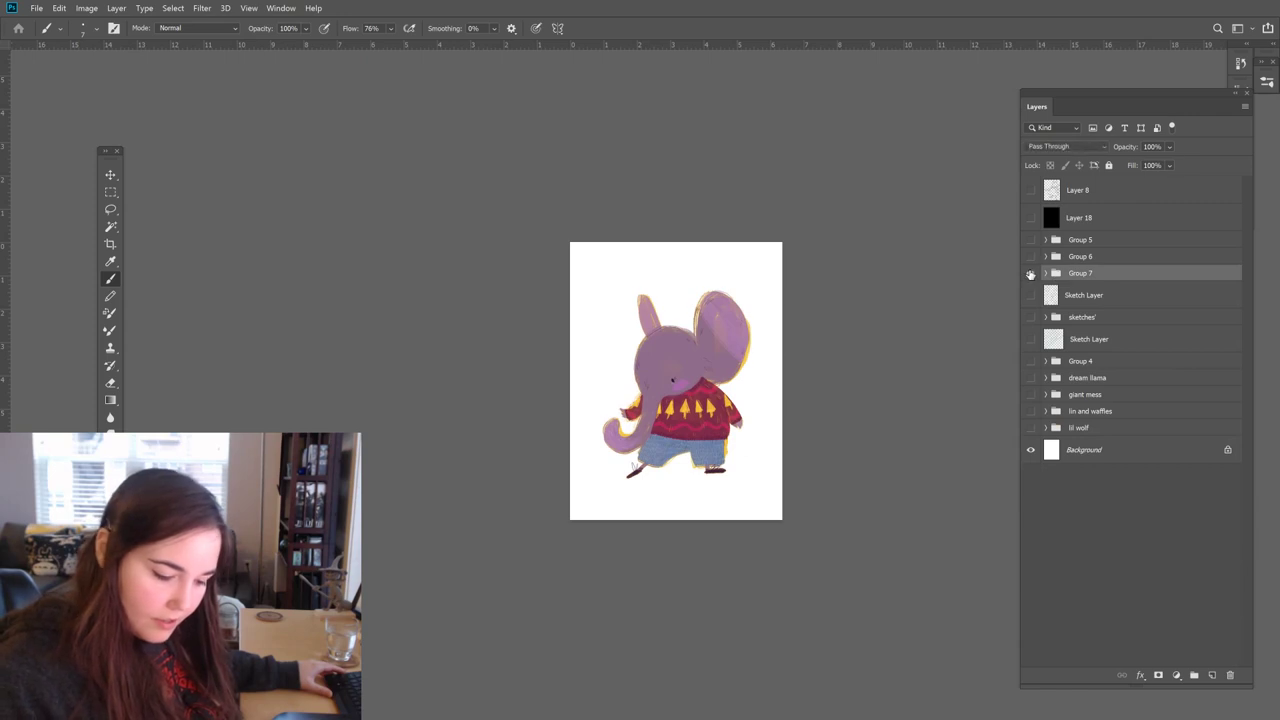
pyautogui.click(1030, 273)
pyautogui.click(1031, 256)
pyautogui.click(1031, 256)
pyautogui.click(1031, 240)
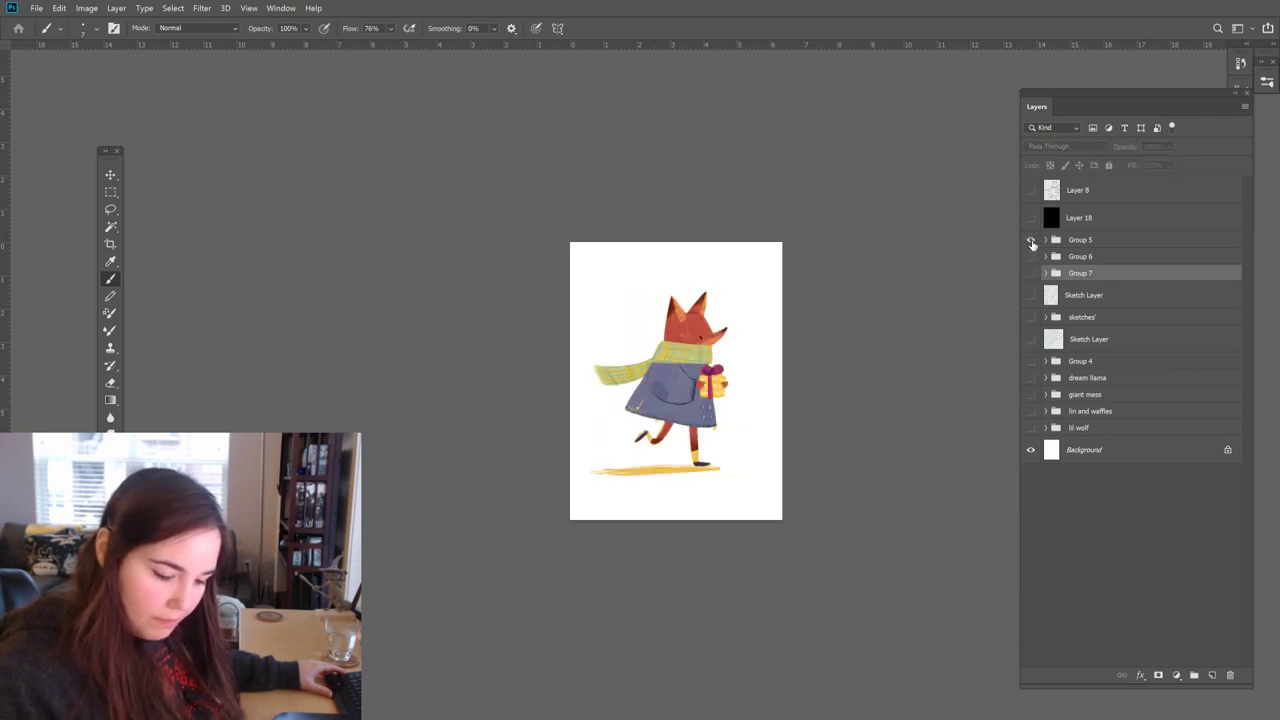
pyautogui.click(1266, 84)
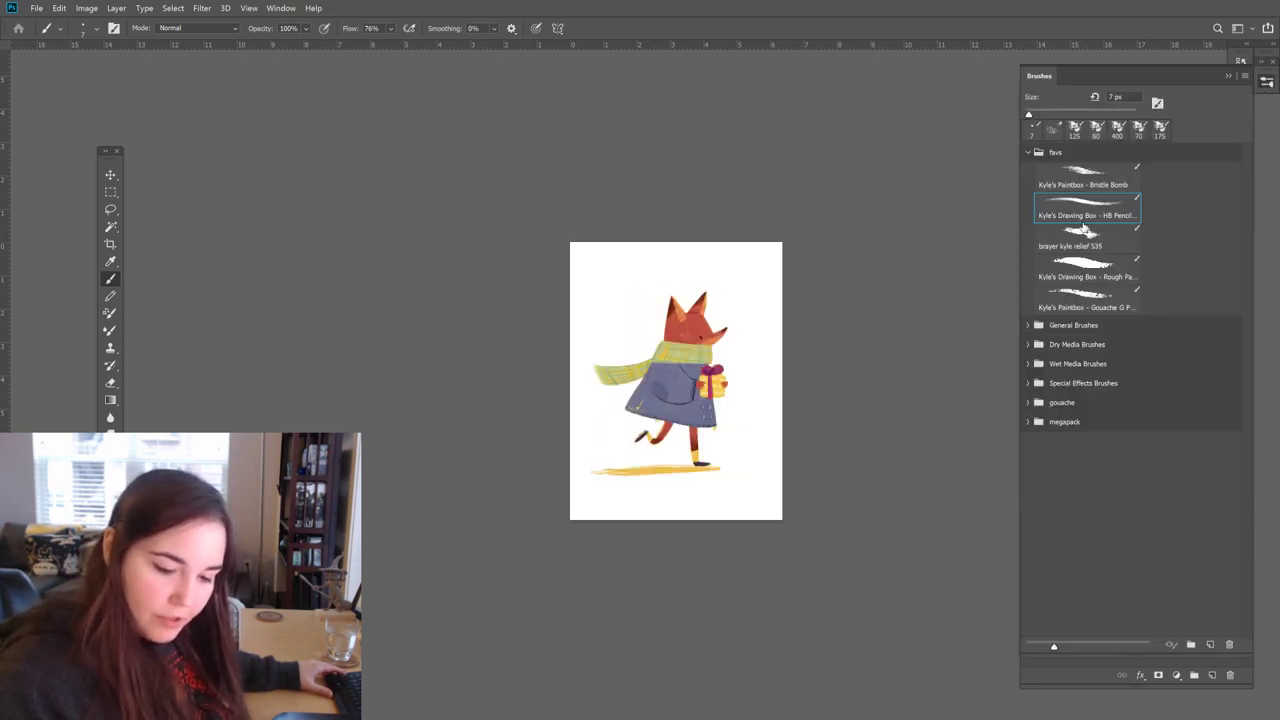
pyautogui.click(1266, 84)
pyautogui.click(1031, 240)
pyautogui.click(1031, 256)
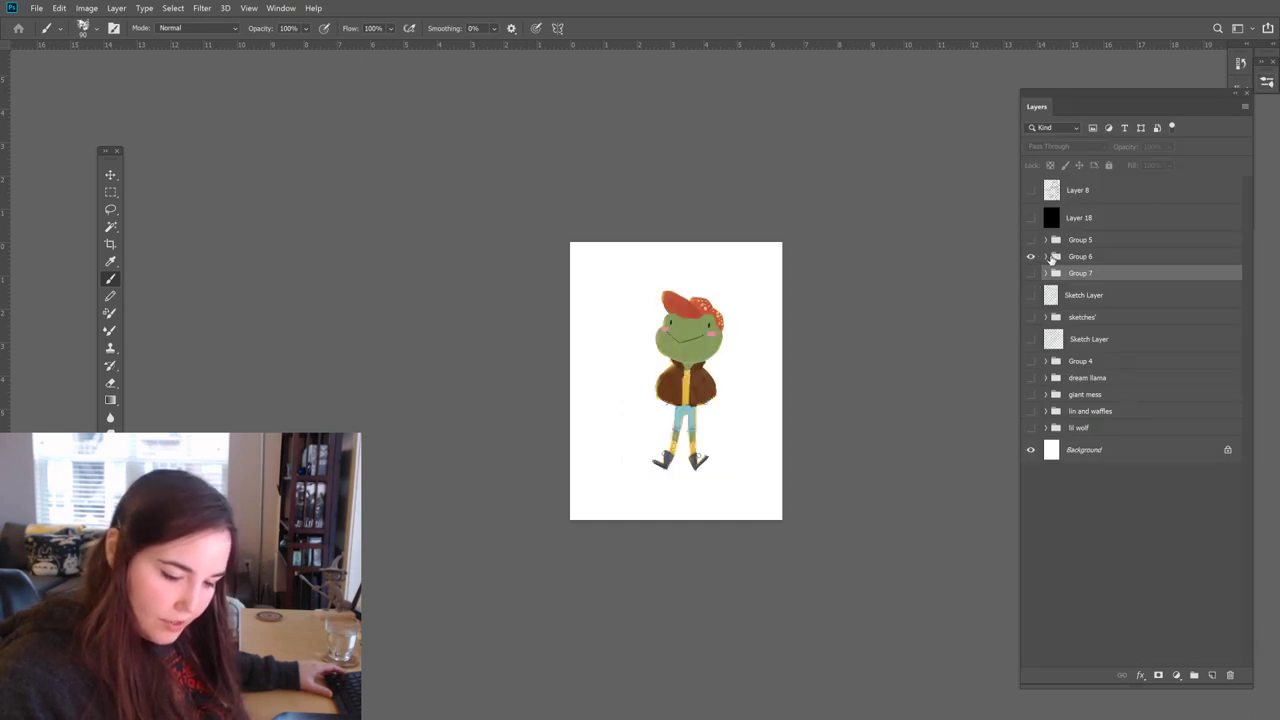
pyautogui.click(1053, 258)
pyautogui.click(1045, 256)
# Step: Add a new layer below Layer 20 copy and brush a yellow shadow under the frog's feet
pyautogui.click(1088, 415)
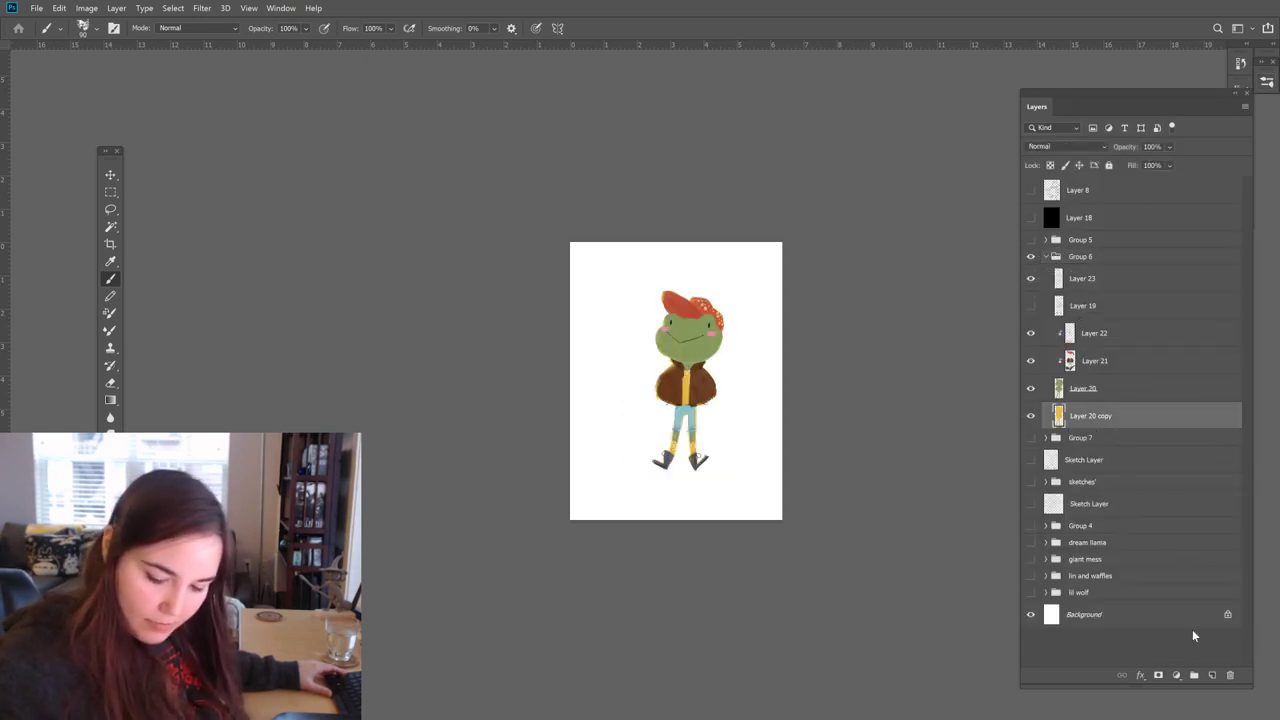
pyautogui.click(1212, 675)
pyautogui.hotkey('ctrl', '[')
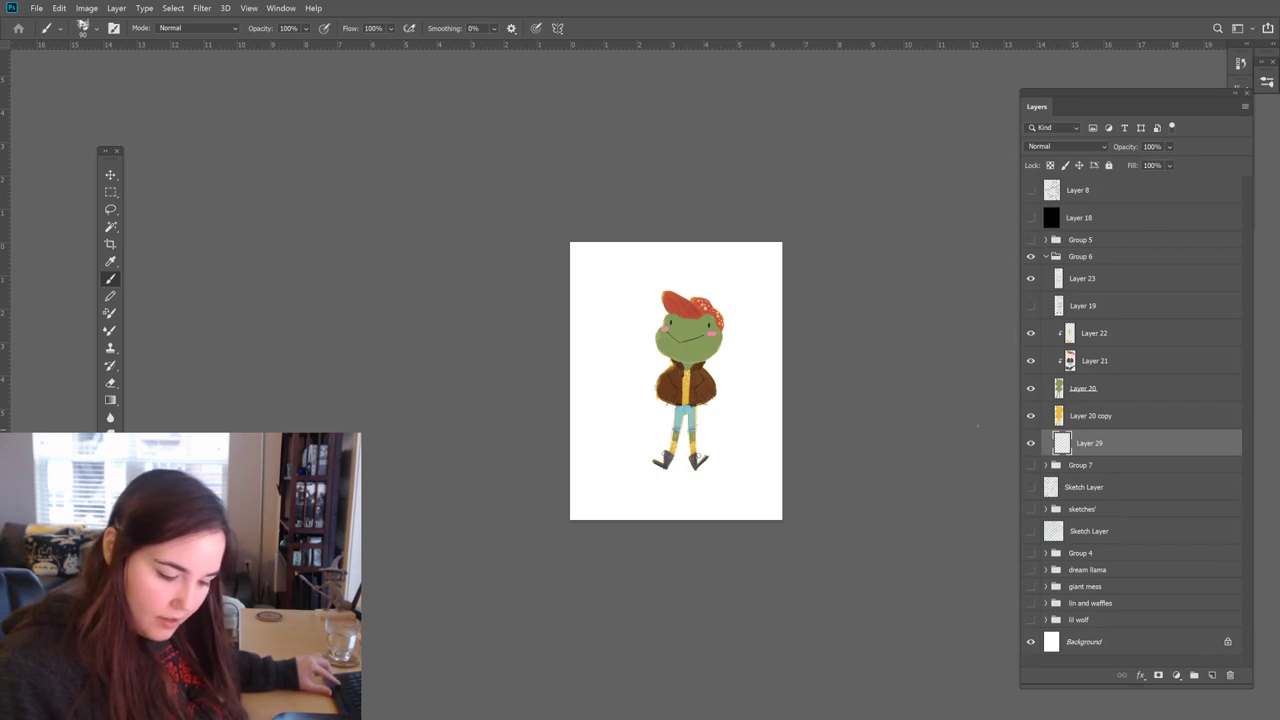
pyautogui.press('super')
pyautogui.press('super')
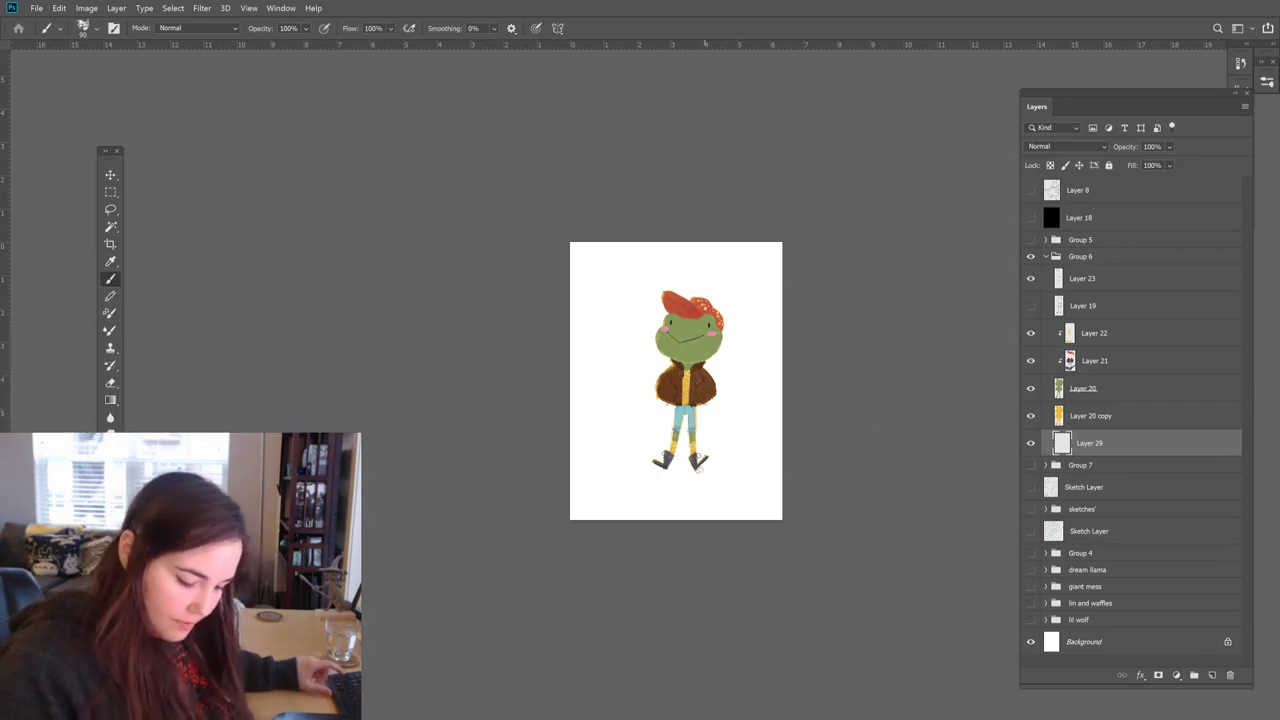
pyautogui.moveTo(654, 472); pyautogui.dragTo(706, 468)
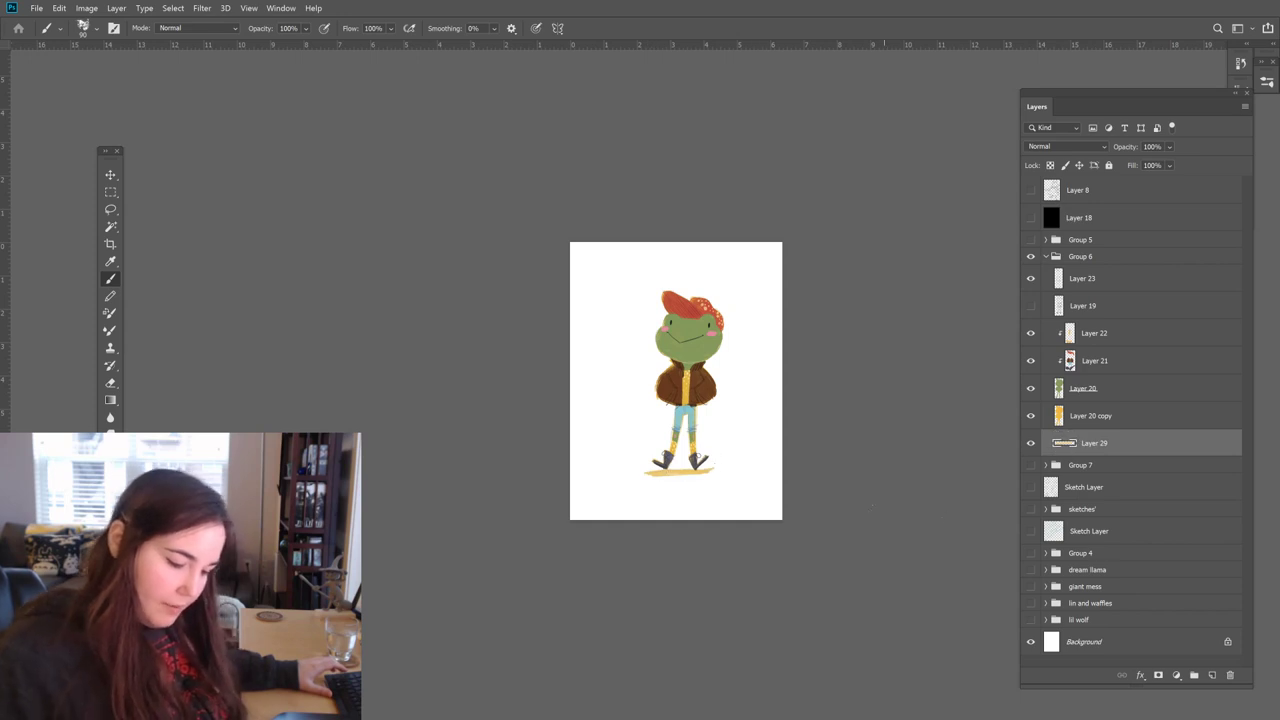
pyautogui.moveTo(656, 476)
pyautogui.mouseDown()
pyautogui.moveTo(726, 470)
pyautogui.moveTo(712, 475)
pyautogui.mouseUp()
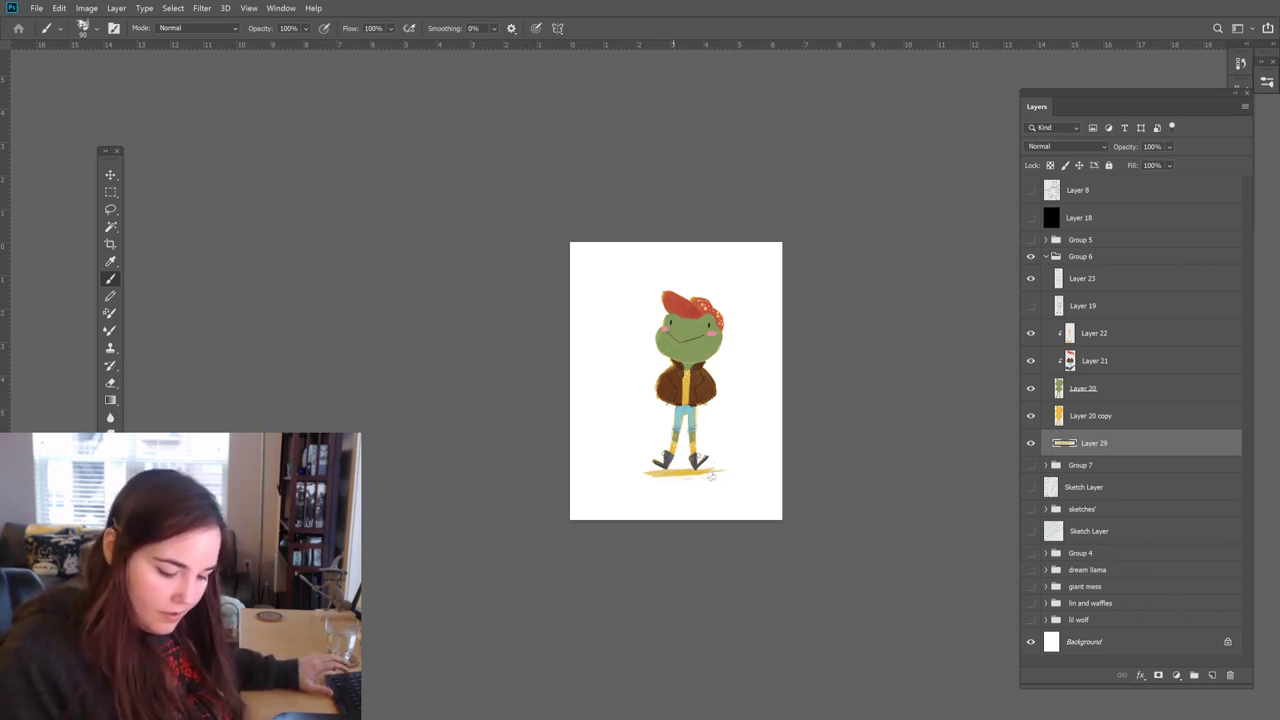
pyautogui.moveTo(690, 479); pyautogui.dragTo(718, 479)
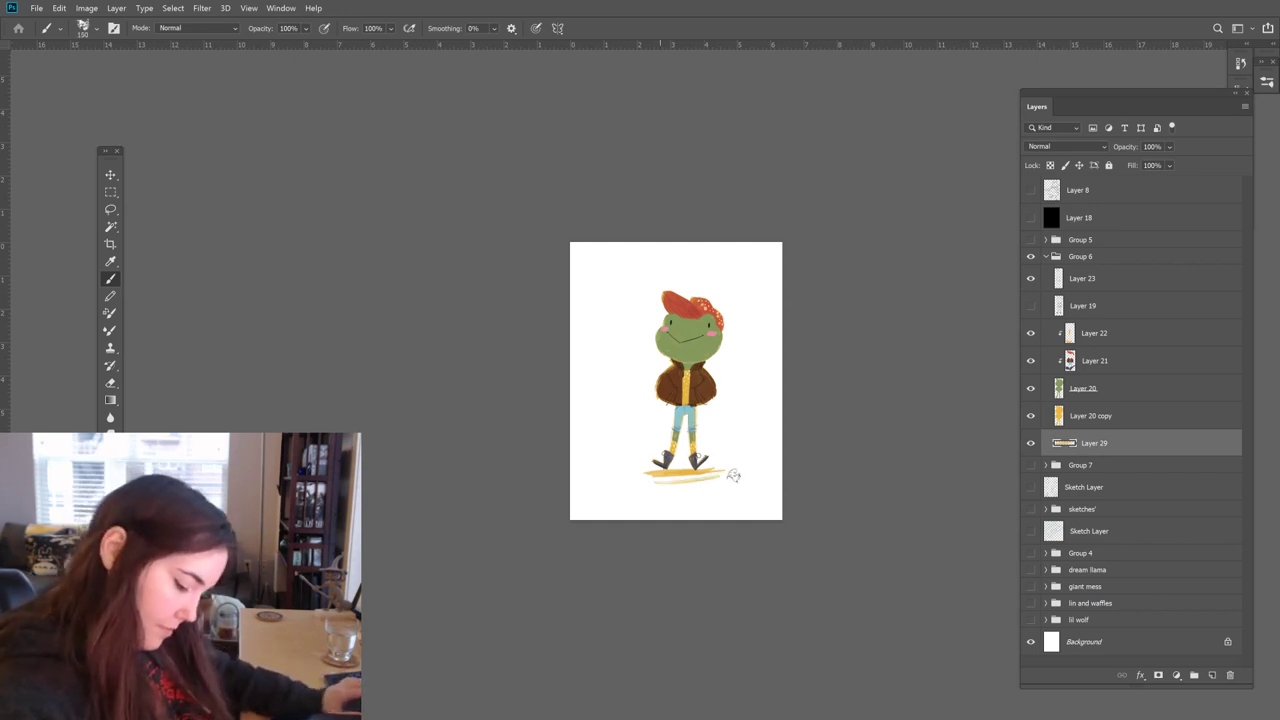
pyautogui.hotkey('ctrl', 'z')
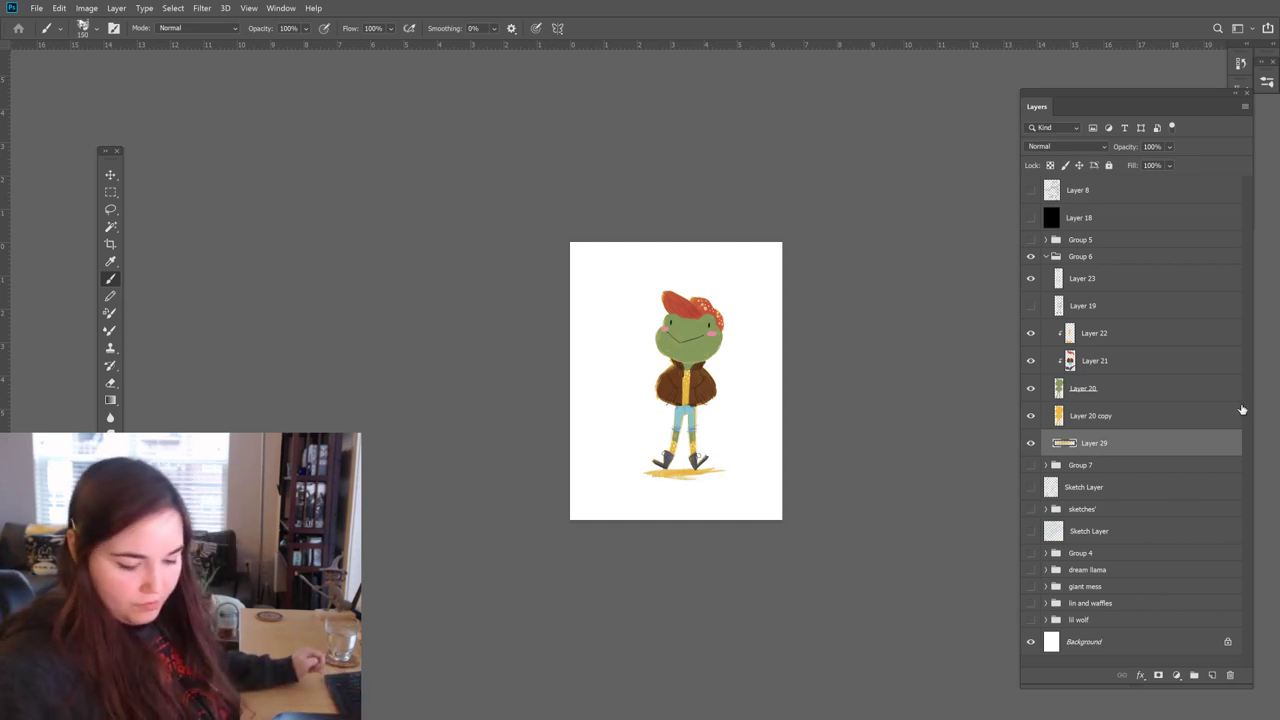
# Step: Select the frog's Layer 20 and alternate between eraser and brush to touch it up
pyautogui.click(1056, 257)
pyautogui.click(1046, 256)
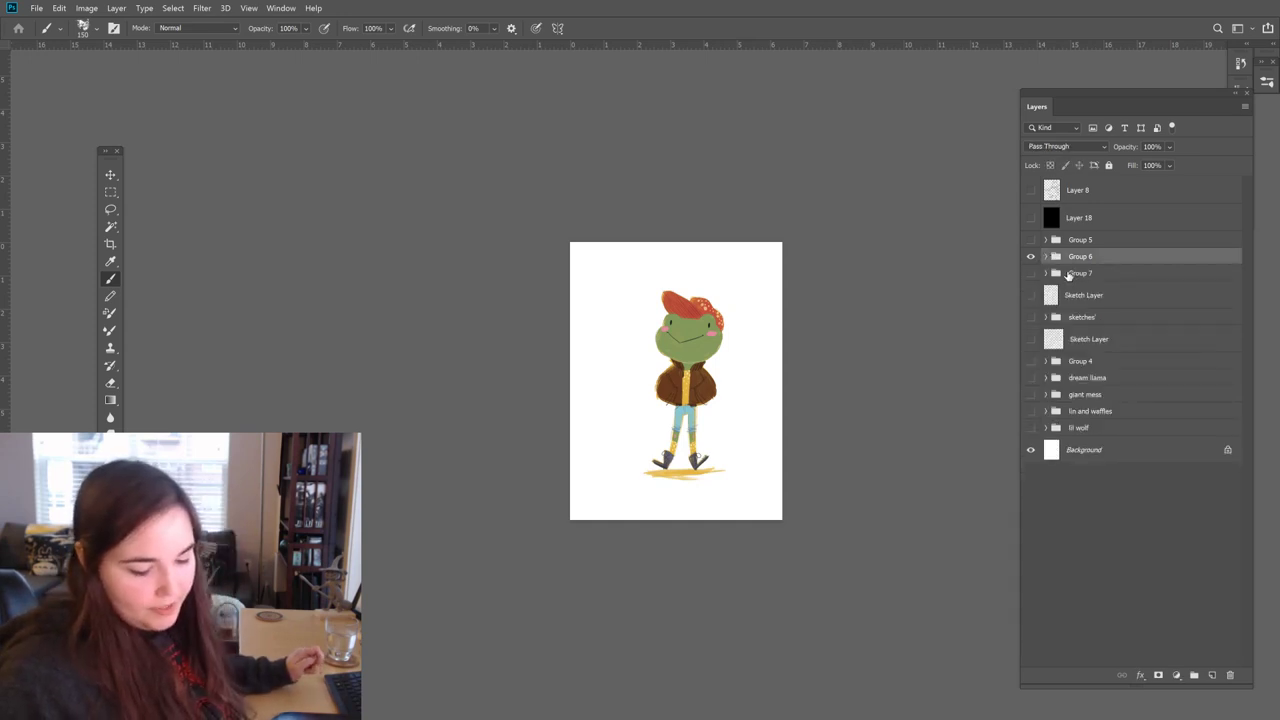
pyautogui.click(1046, 256)
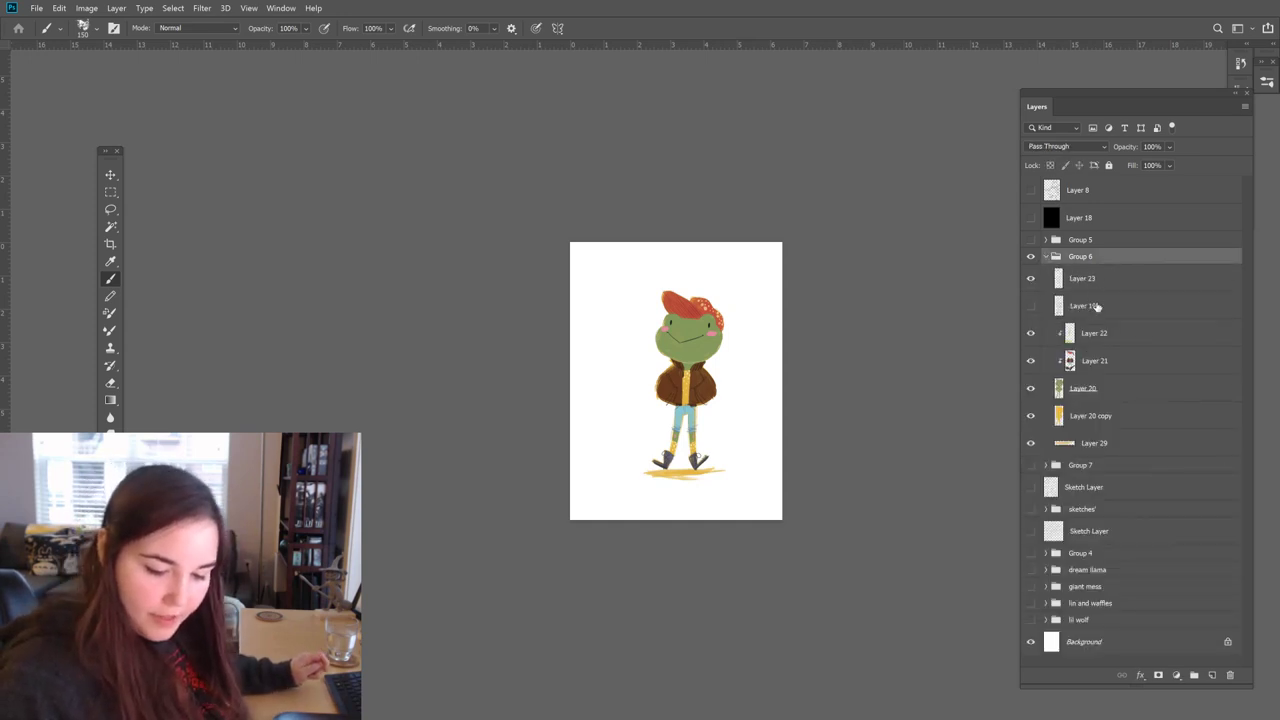
pyautogui.click(1070, 390)
pyautogui.press('e')
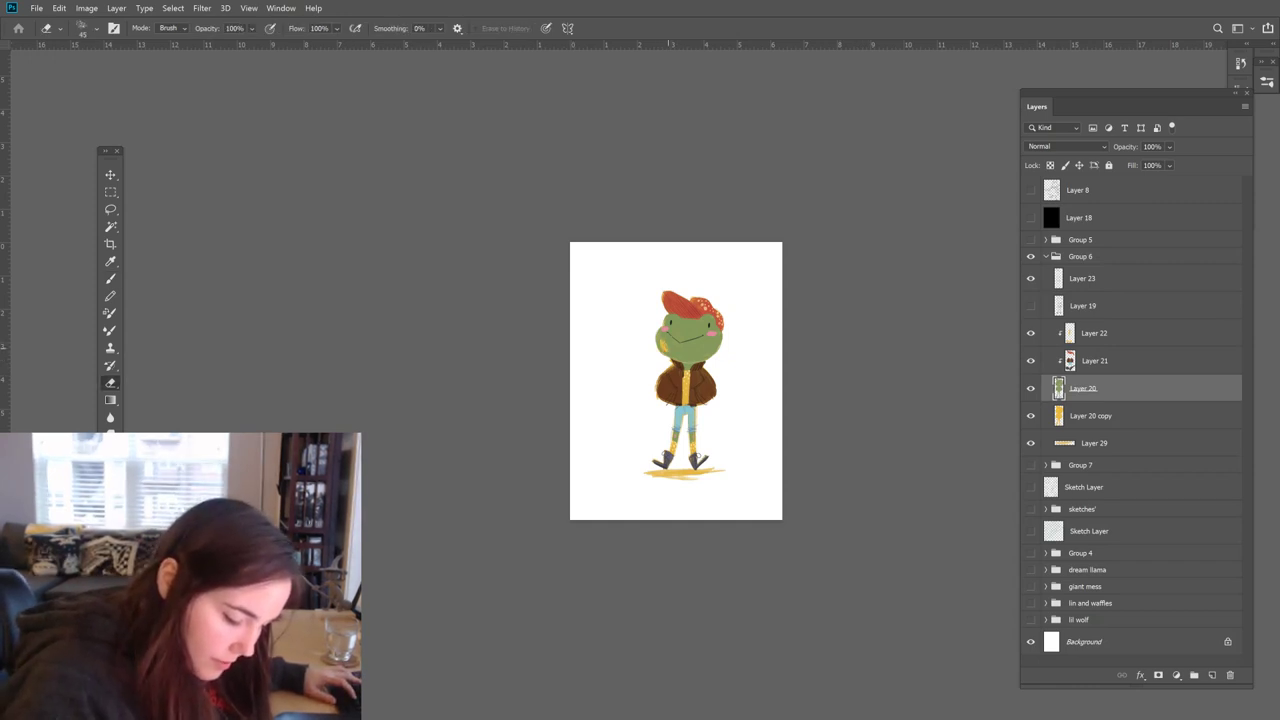
pyautogui.press('b')
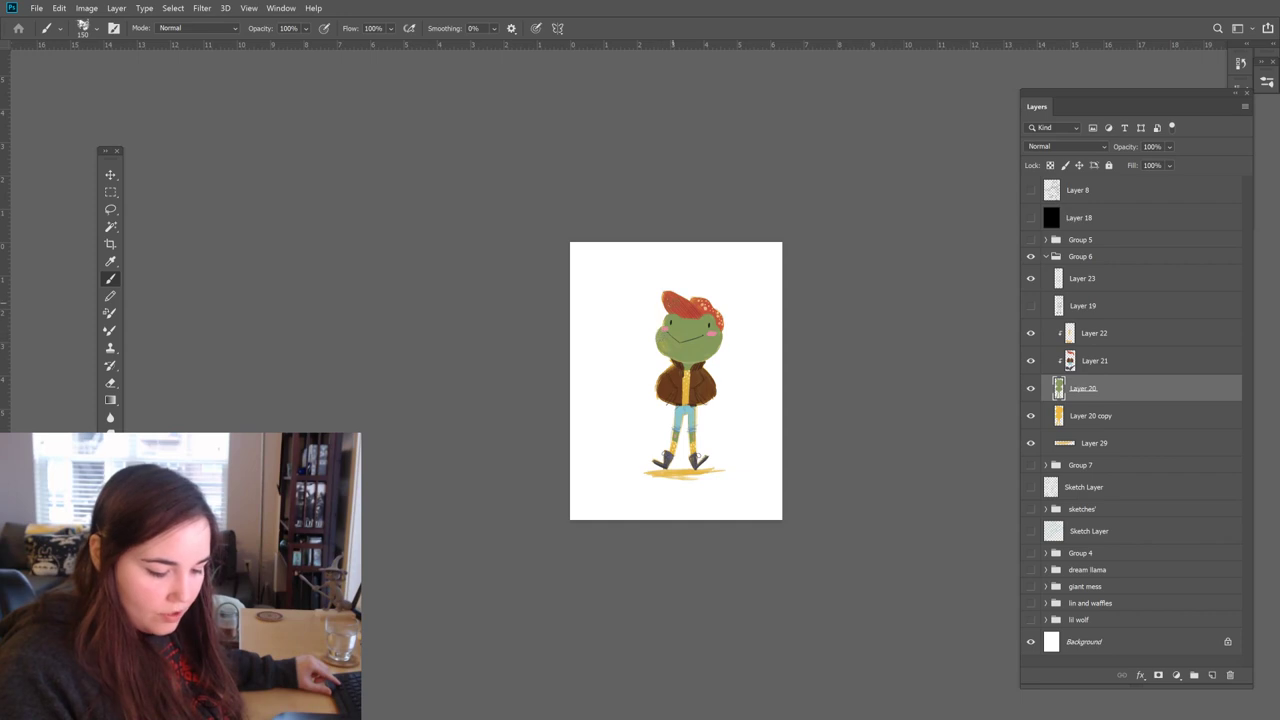
pyautogui.press('super')
pyautogui.press('super')
pyautogui.press('e')
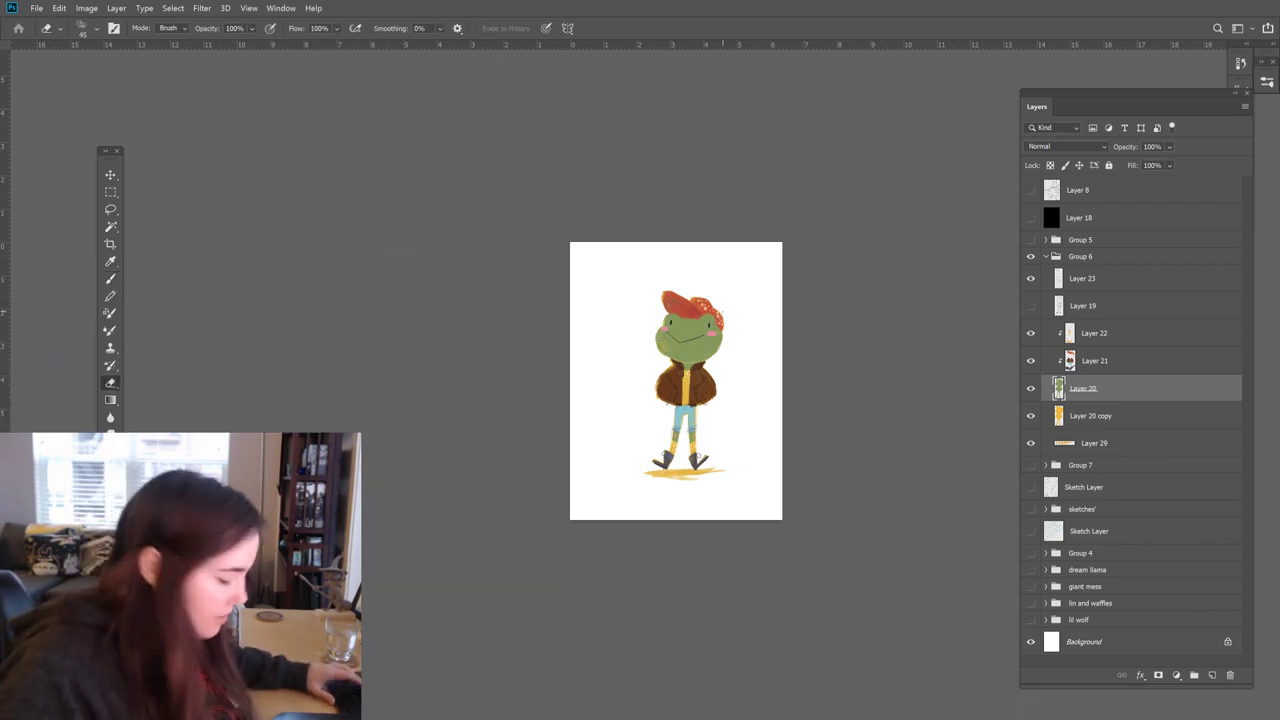
pyautogui.press('b')
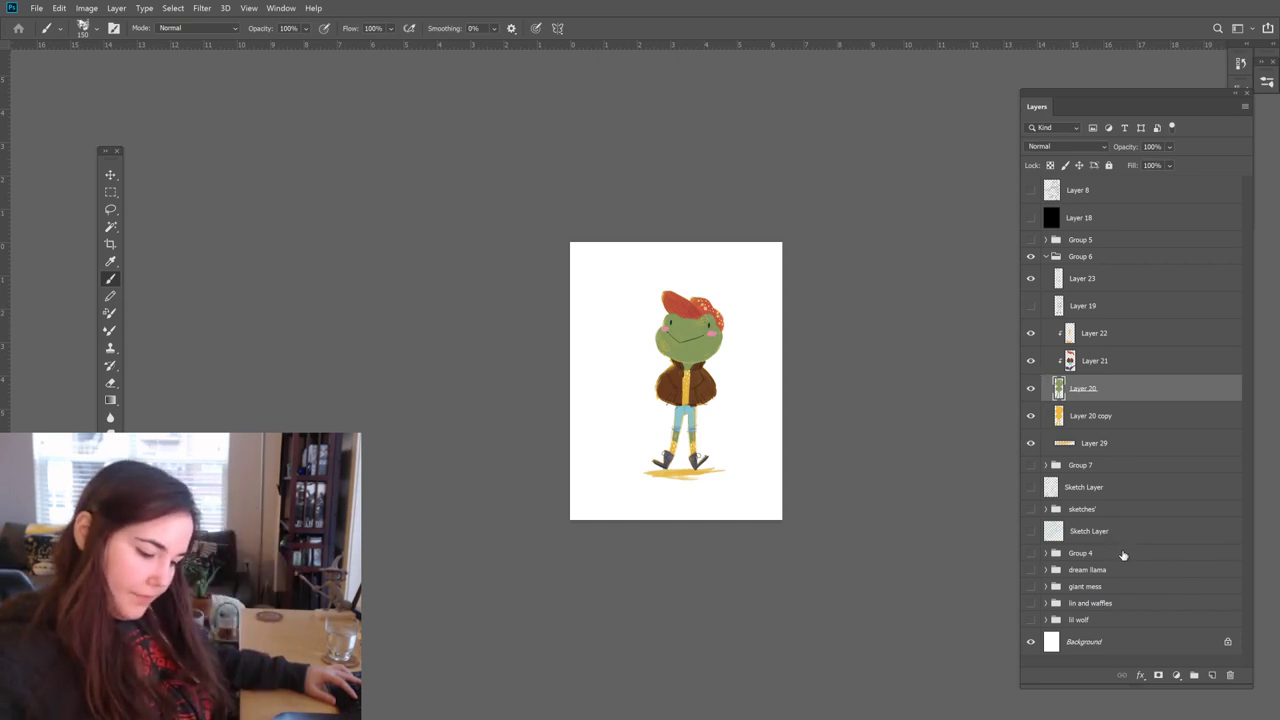
pyautogui.click(1090, 362)
pyautogui.click(1062, 390)
pyautogui.press('e')
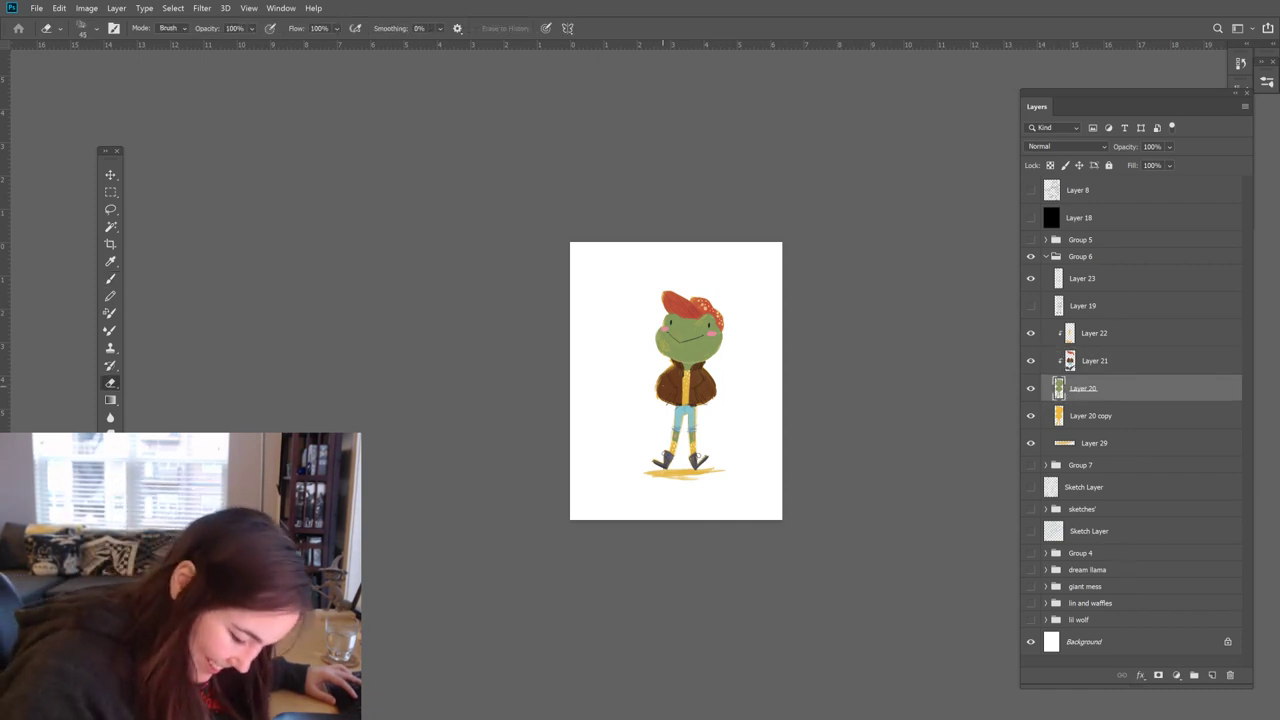
pyautogui.press('b')
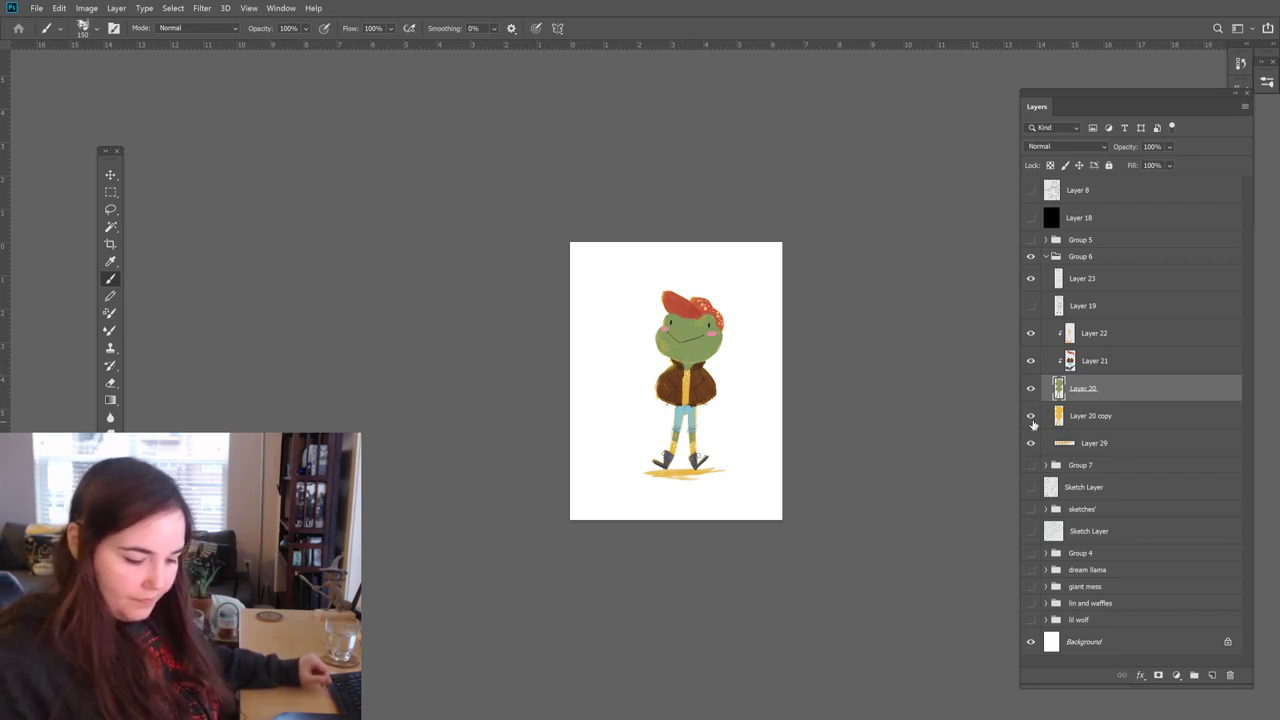
# Step: Show the elephant, add Layer 30 above its Sketch Layer, and brush a yellow shadow under its feet
pyautogui.click(1045, 256)
pyautogui.click(1031, 256)
pyautogui.click(1031, 273)
pyautogui.click(1045, 273)
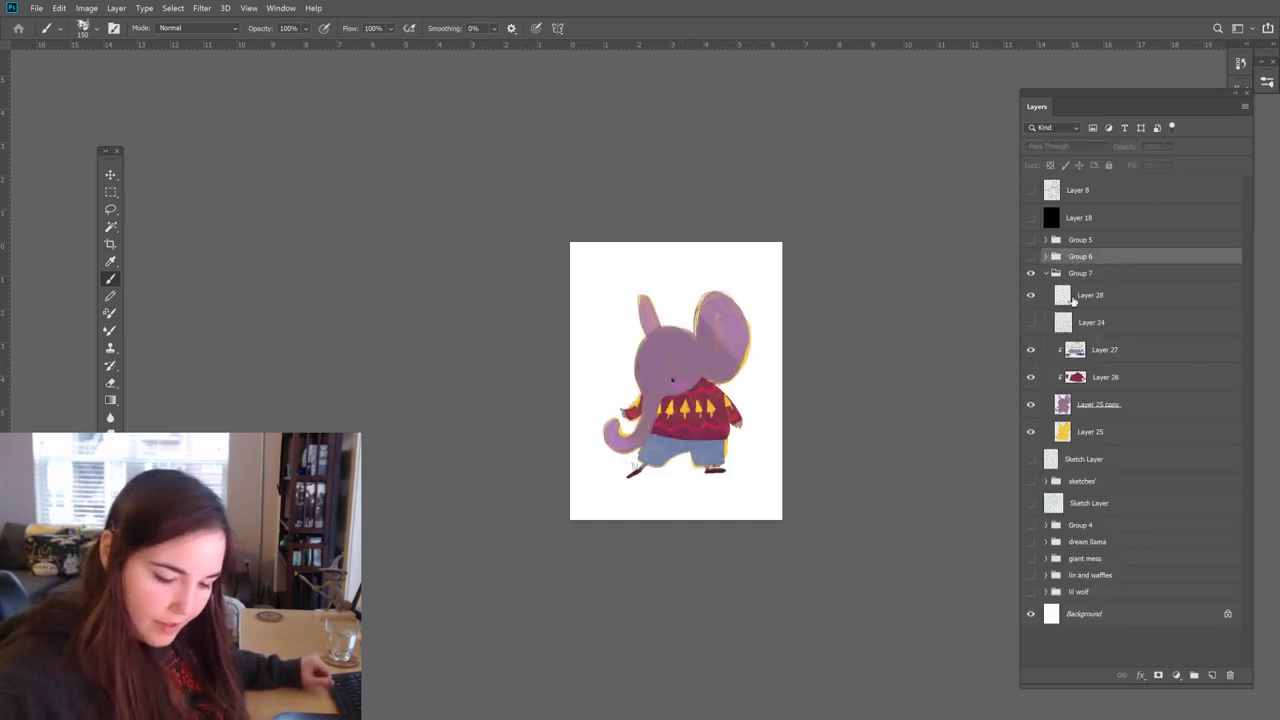
pyautogui.click(1140, 458)
pyautogui.click(1212, 675)
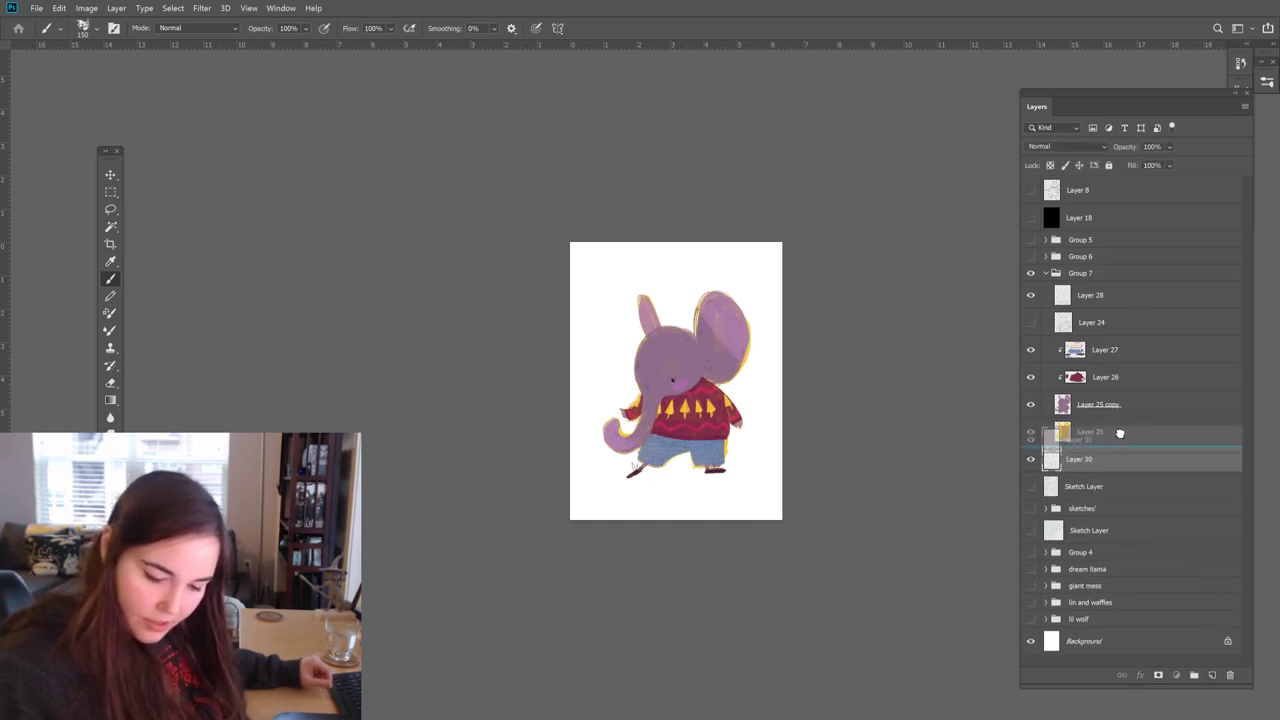
pyautogui.moveTo(1097, 467); pyautogui.dragTo(1097, 447)
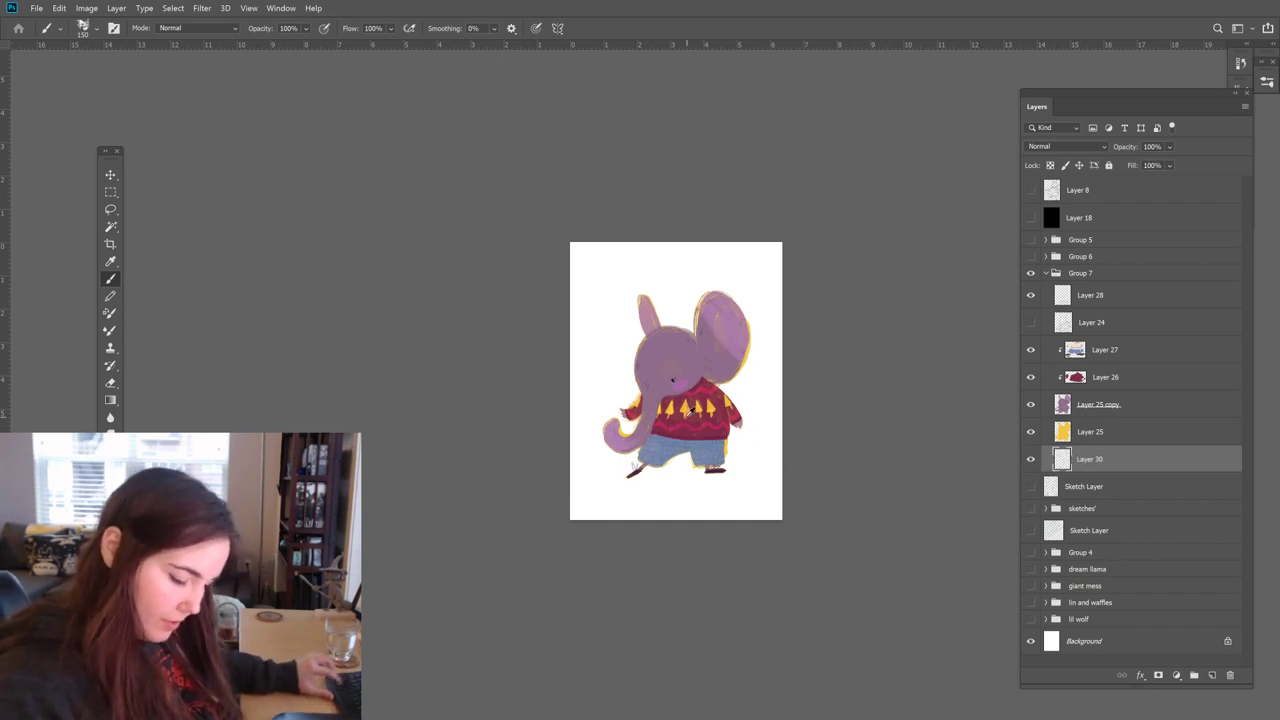
pyautogui.moveTo(600, 470)
pyautogui.mouseDown()
pyautogui.moveTo(720, 476)
pyautogui.moveTo(583, 470)
pyautogui.moveTo(736, 482)
pyautogui.moveTo(600, 471)
pyautogui.moveTo(710, 476)
pyautogui.moveTo(616, 487)
pyautogui.mouseUp()
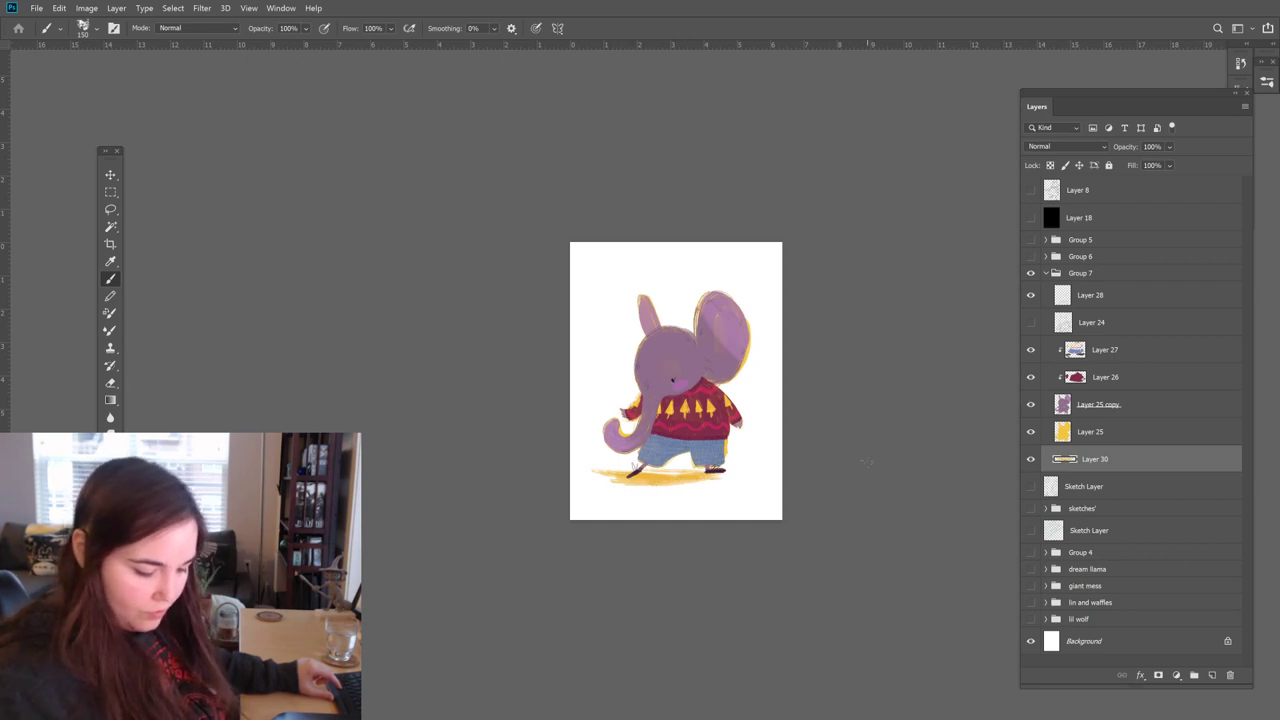
pyautogui.moveTo(678, 476); pyautogui.dragTo(745, 468)
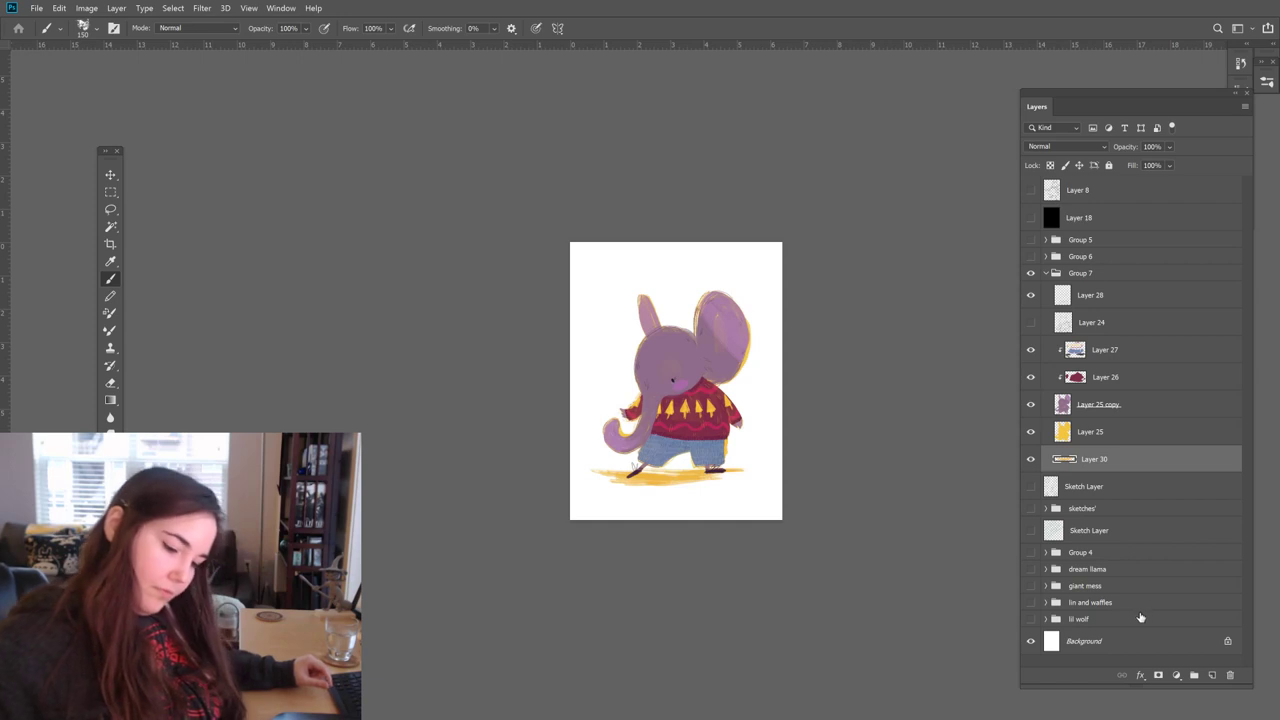
# Step: Collapse Group 7 and leave only the fox's Group 5 visible
pyautogui.click(1046, 273)
pyautogui.click(1031, 273)
pyautogui.click(1031, 256)
pyautogui.click(1031, 256)
pyautogui.click(1031, 240)
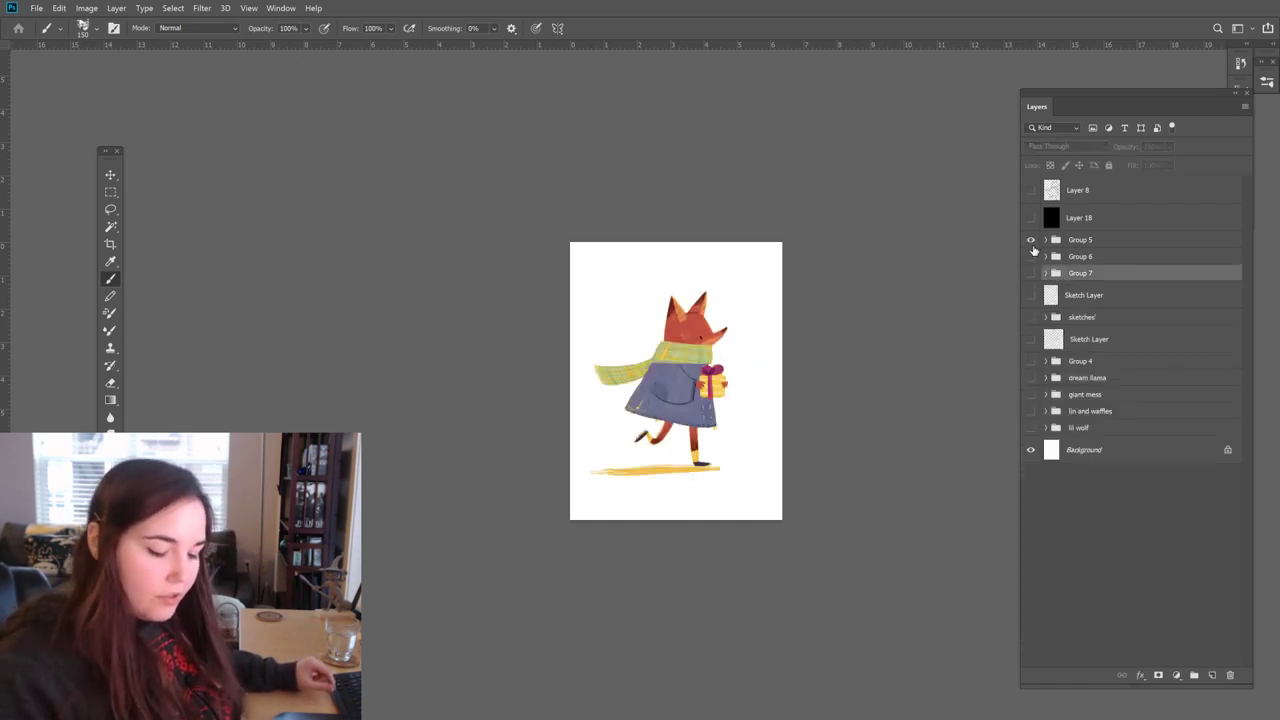
# Step: Hide the fox's Group 5 and make the elephant's Group 7 the visible character
pyautogui.click(1031, 240)
pyautogui.click(1031, 256)
pyautogui.click(1031, 256)
pyautogui.click(1031, 273)
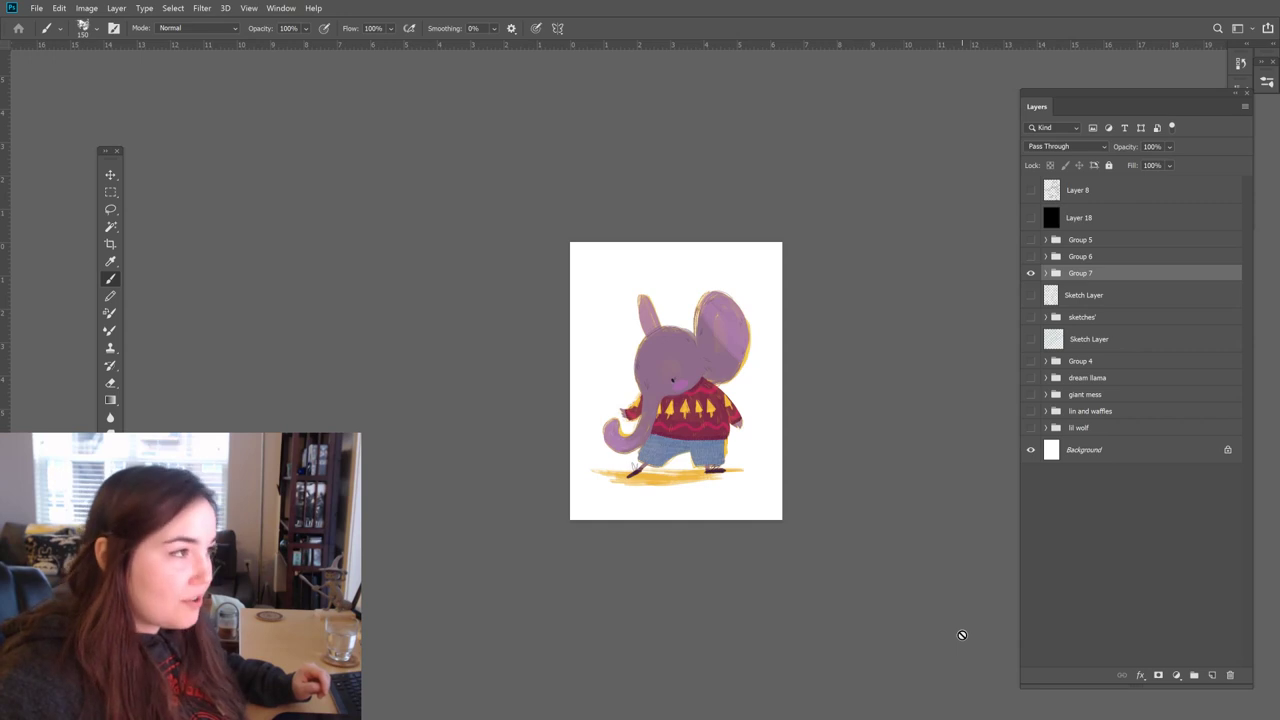
pyautogui.click(1031, 274)
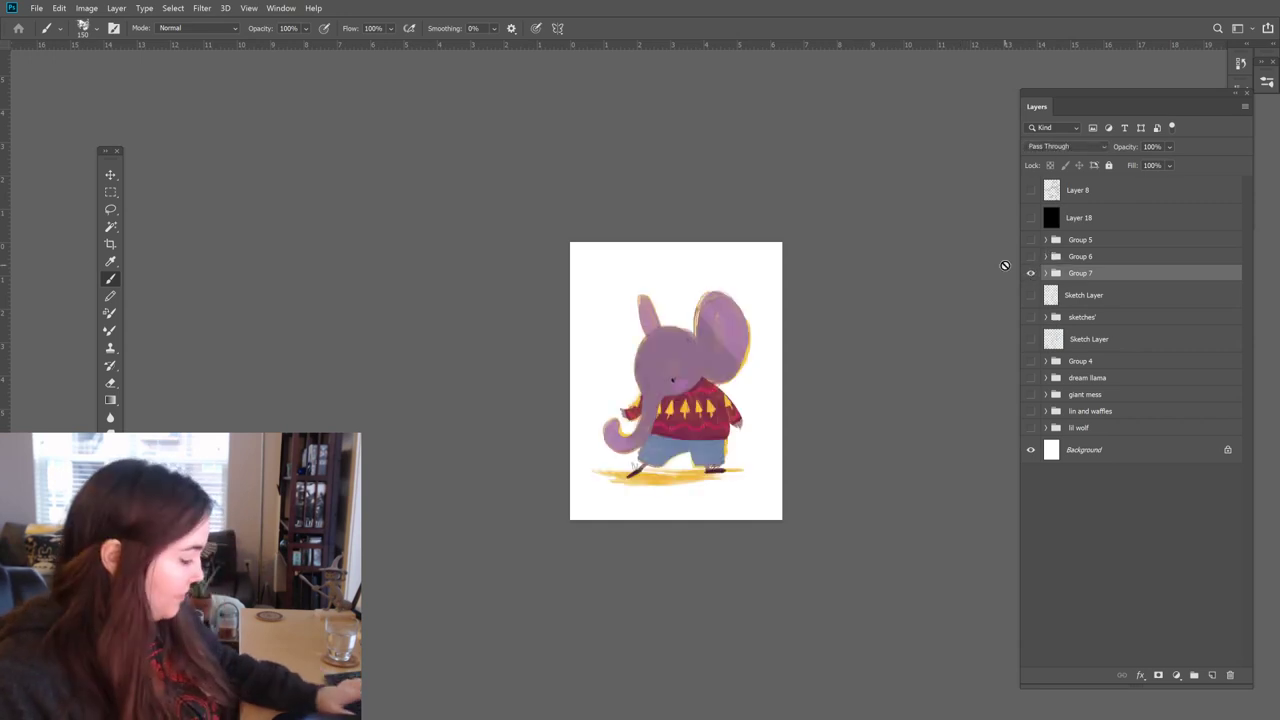
# Step: Zoom in, then turn on the frog's Group 6 and turn off the elephant's Group 7
pyautogui.hotkey('ctrl', '+')
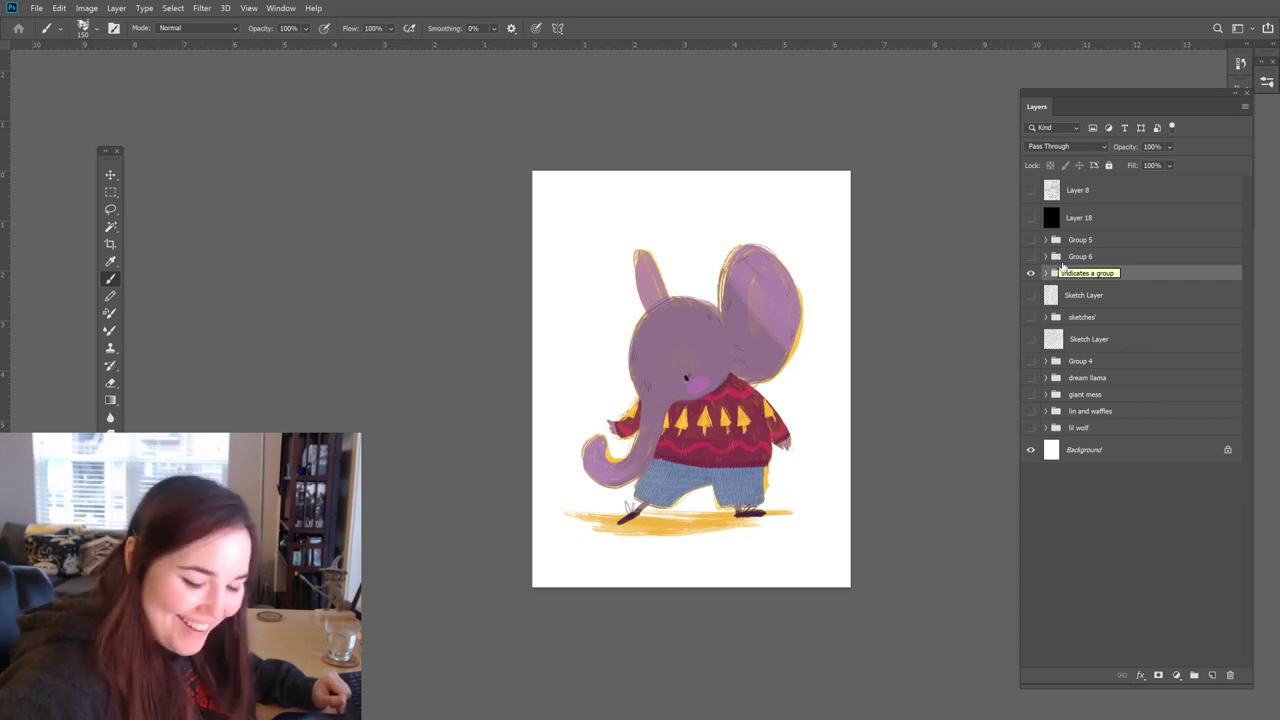
pyautogui.click(1030, 273)
pyautogui.click(1030, 257)
pyautogui.click(1030, 257)
pyautogui.click(1030, 273)
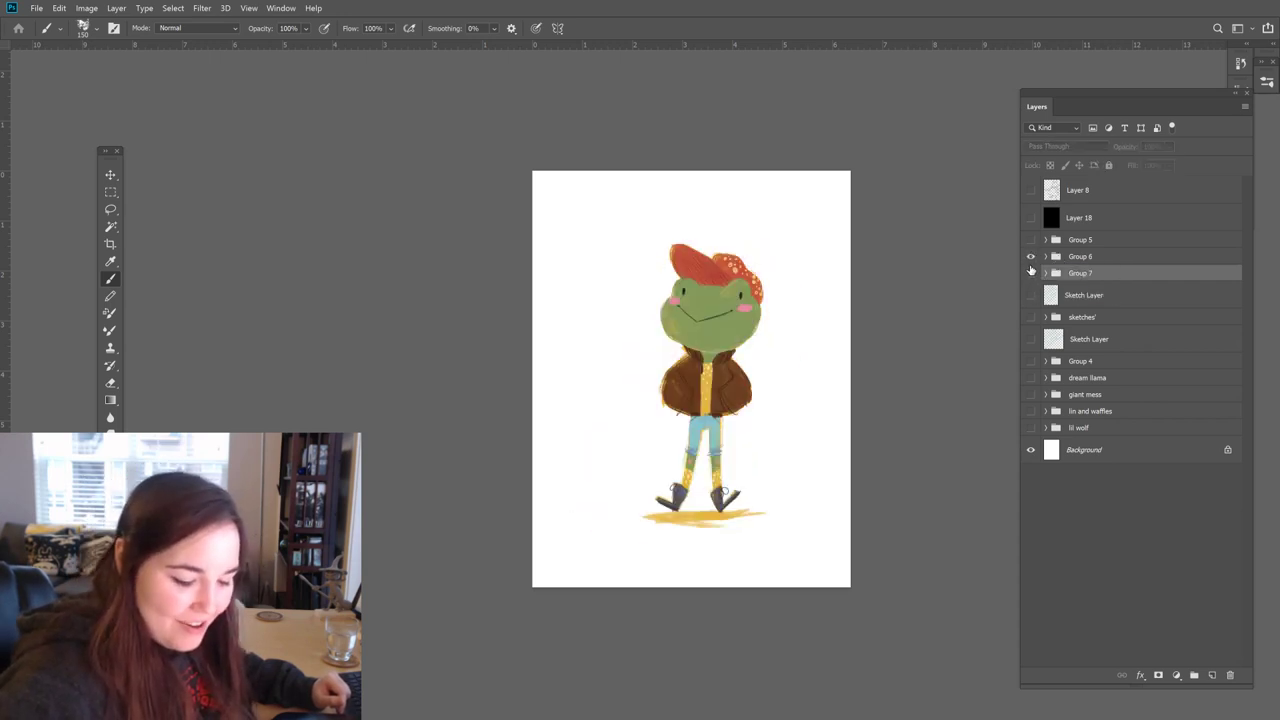
# Step: Swap the frog for the fox in Group 5, review it, then hide it and re-toggle Group 7
pyautogui.click(1030, 257)
pyautogui.click(1031, 240)
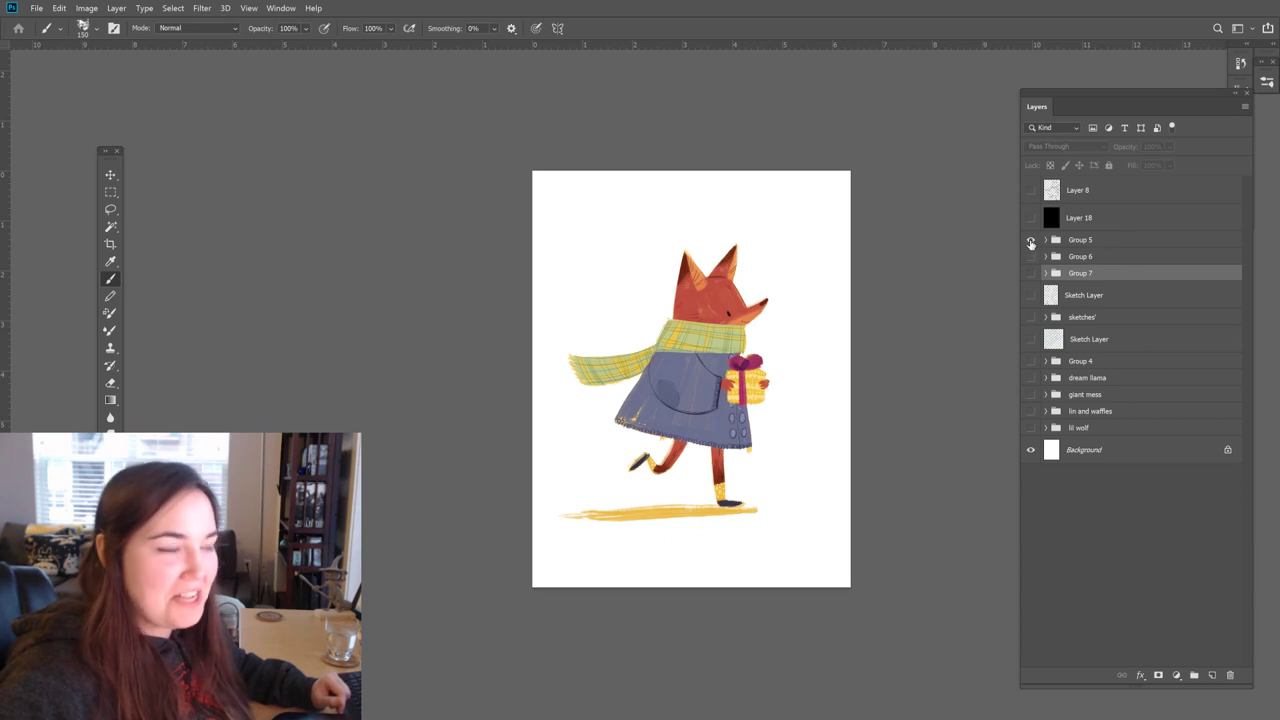
pyautogui.click(1031, 242)
pyautogui.doubleClick(1031, 242)
pyautogui.click(1031, 242)
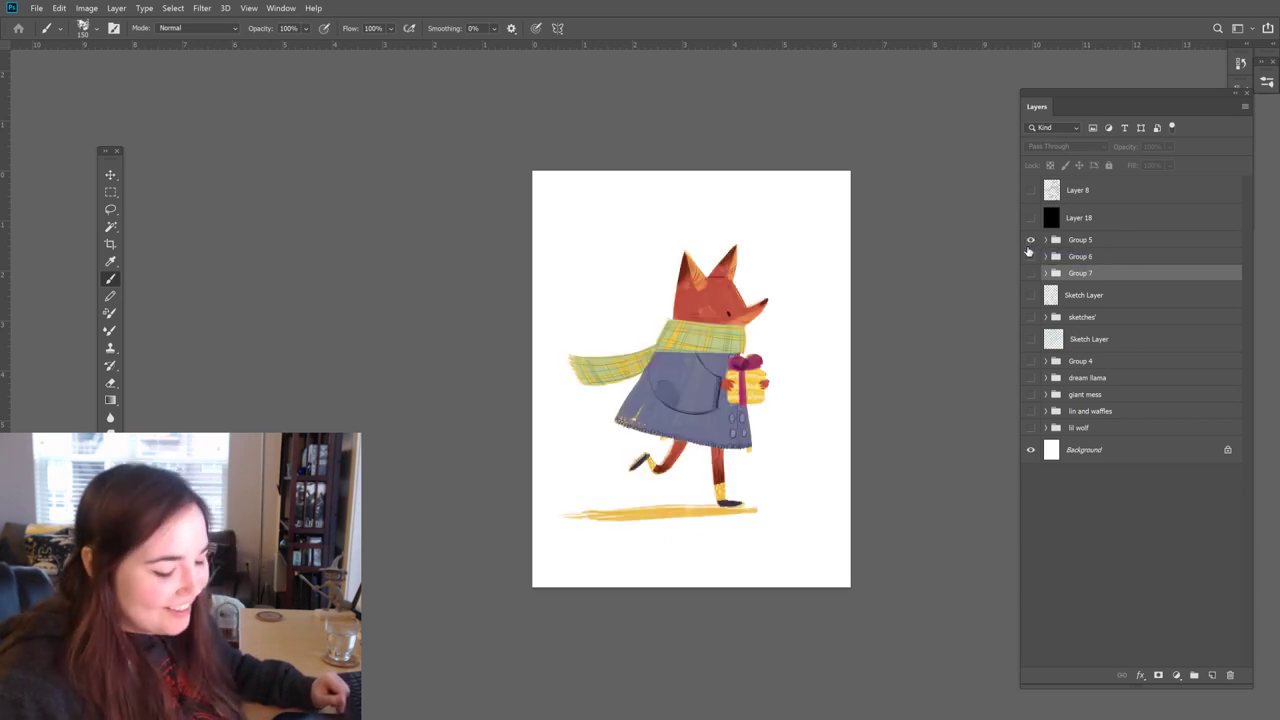
pyautogui.click(1033, 242)
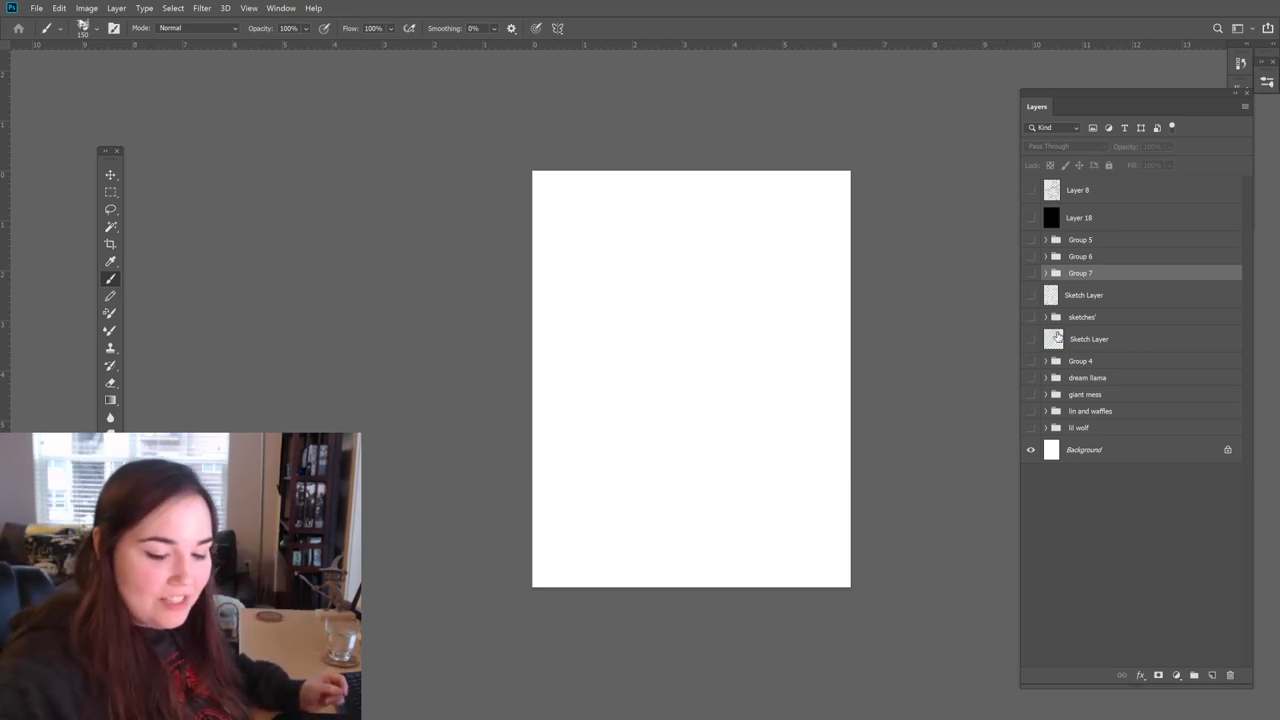
pyautogui.click(1031, 273)
# Step: Lasso the bird on Sketch Layer, copy it to its own layer, and hide the sketch sheet
pyautogui.click(1031, 273)
pyautogui.click(1031, 295)
pyautogui.click(1055, 298)
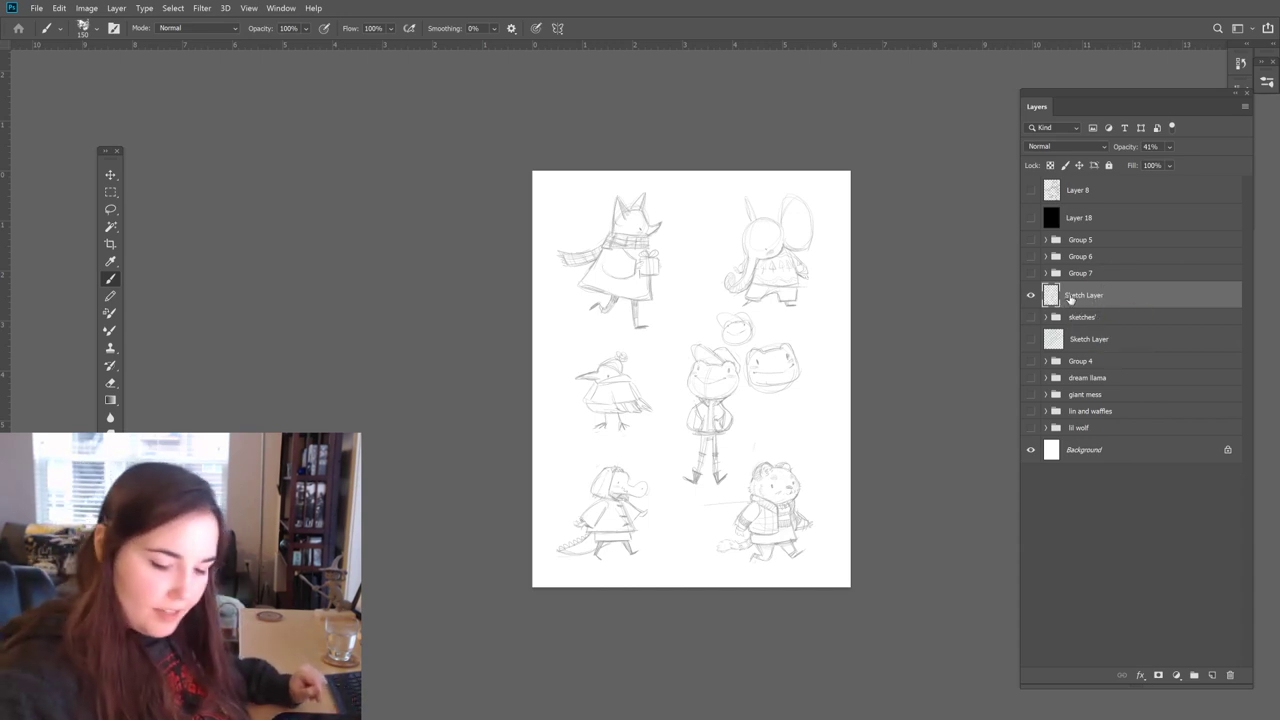
pyautogui.press('l')
pyautogui.moveTo(602, 449)
pyautogui.mouseDown()
pyautogui.moveTo(638, 356)
pyautogui.moveTo(592, 448)
pyautogui.mouseUp()
pyautogui.hotkey('ctrl', 'j')
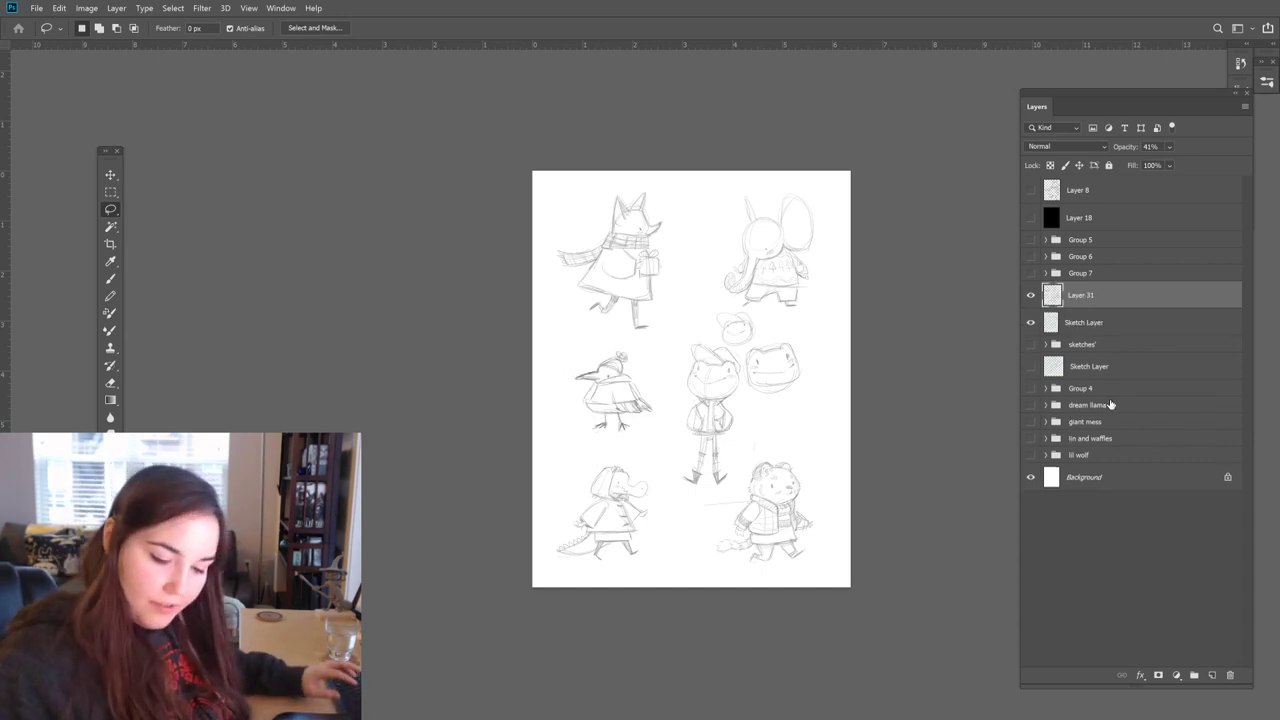
pyautogui.click(1031, 322)
# Step: Free-transform the bird sketch to enlarge it and centre it on the page
pyautogui.hotkey('ctrl', 't')
pyautogui.moveTo(652, 354); pyautogui.dragTo(795, 177)
pyautogui.moveTo(750, 283); pyautogui.dragTo(754, 359)
pyautogui.moveTo(794, 308); pyautogui.dragTo(783, 358)
pyautogui.moveTo(801, 265); pyautogui.dragTo(771, 291)
pyautogui.moveTo(742, 379); pyautogui.dragTo(755, 376)
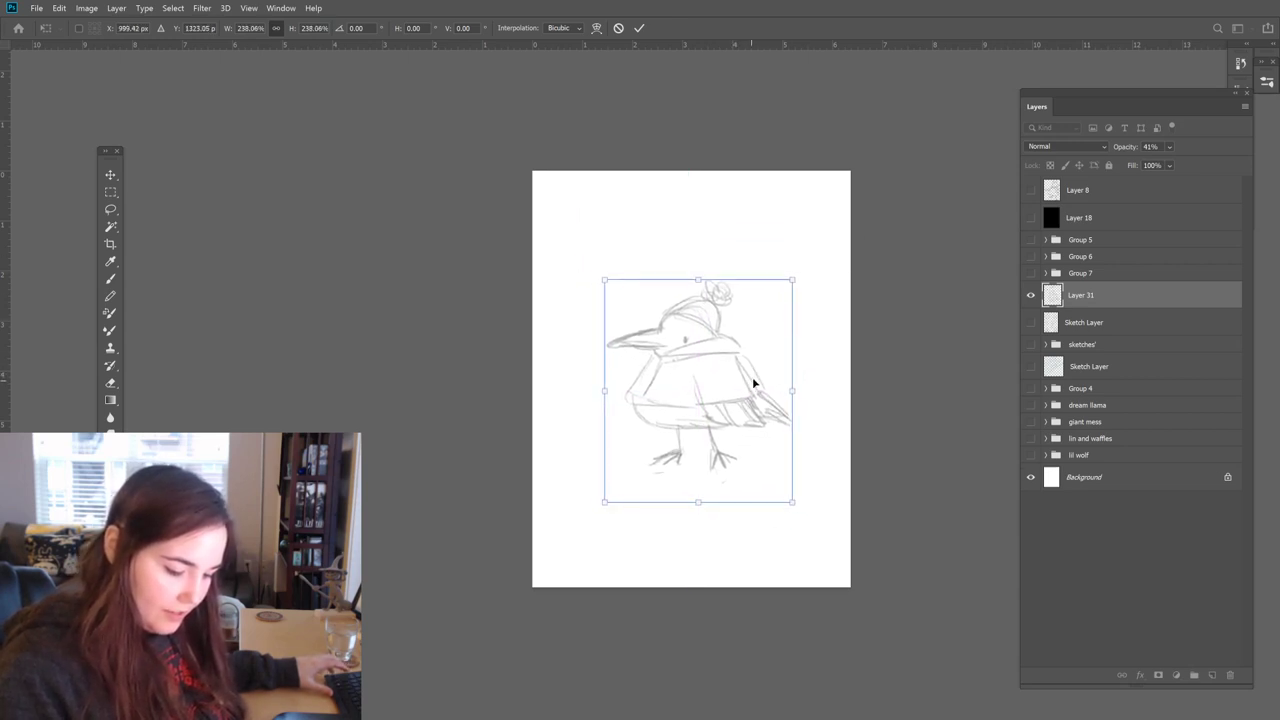
pyautogui.press('Return')
pyautogui.press('l')
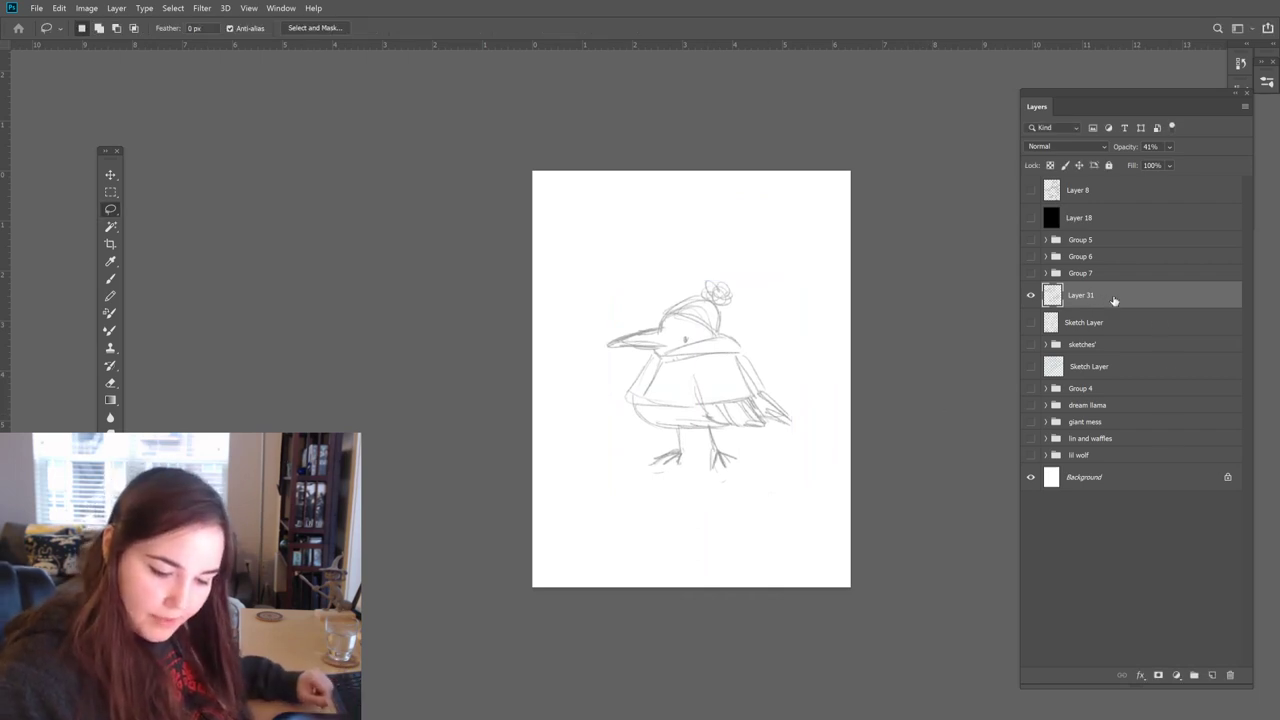
pyautogui.click(1208, 676)
# Step: Brush orange-yellow over the bird's beak, head bun, belly and legs, then duplicate the layer
pyautogui.press('b')
pyautogui.moveTo(782, 446)
pyautogui.mouseDown()
pyautogui.moveTo(790, 462)
pyautogui.moveTo(786, 448)
pyautogui.mouseUp()
pyautogui.hotkey('ctrl', 'z')
pyautogui.moveTo(672, 318)
pyautogui.mouseDown()
pyautogui.moveTo(612, 343)
pyautogui.moveTo(658, 337)
pyautogui.moveTo(645, 328)
pyautogui.moveTo(678, 338)
pyautogui.moveTo(710, 328)
pyautogui.moveTo(670, 333)
pyautogui.moveTo(716, 311)
pyautogui.moveTo(703, 331)
pyautogui.moveTo(640, 341)
pyautogui.moveTo(681, 339)
pyautogui.moveTo(677, 313)
pyautogui.moveTo(673, 323)
pyautogui.moveTo(703, 296)
pyautogui.moveTo(711, 326)
pyautogui.moveTo(670, 353)
pyautogui.moveTo(704, 313)
pyautogui.moveTo(661, 363)
pyautogui.moveTo(659, 340)
pyautogui.moveTo(630, 393)
pyautogui.moveTo(660, 421)
pyautogui.moveTo(730, 417)
pyautogui.moveTo(698, 411)
pyautogui.moveTo(715, 413)
pyautogui.moveTo(708, 397)
pyautogui.moveTo(745, 396)
pyautogui.moveTo(695, 403)
pyautogui.moveTo(738, 398)
pyautogui.moveTo(734, 359)
pyautogui.moveTo(788, 418)
pyautogui.moveTo(755, 400)
pyautogui.mouseUp()
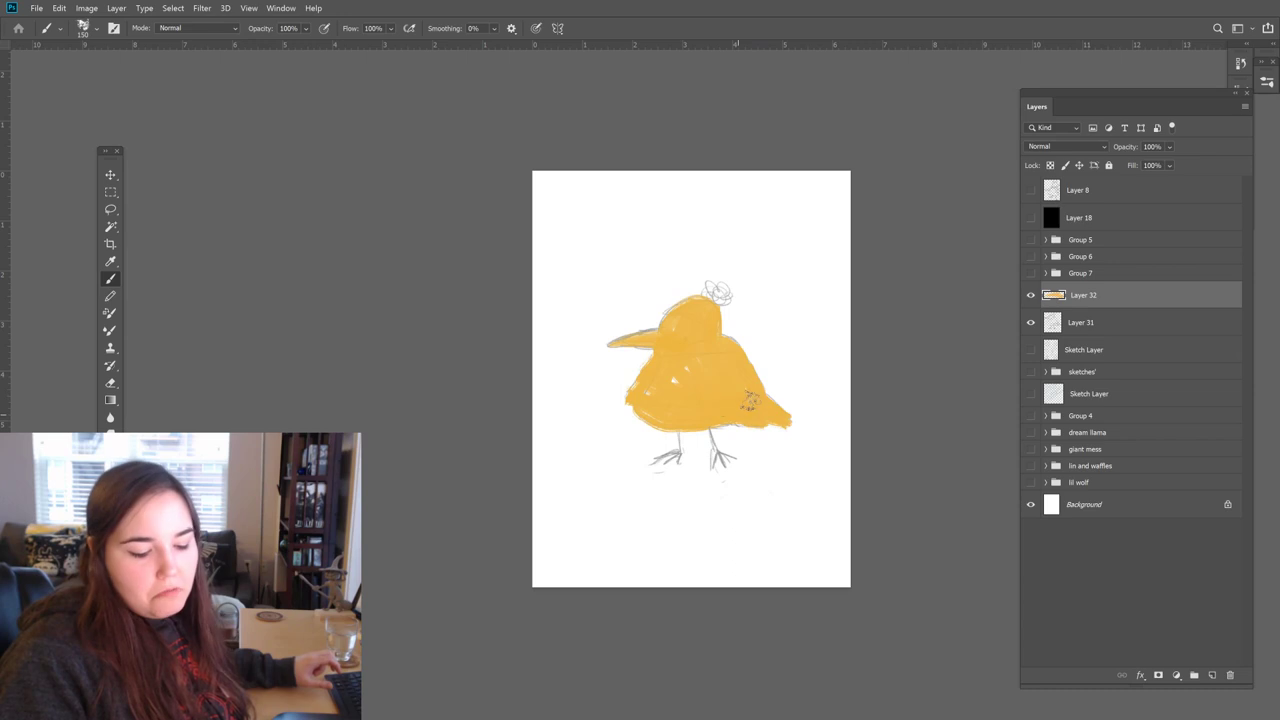
pyautogui.moveTo(670, 395); pyautogui.dragTo(720, 298)
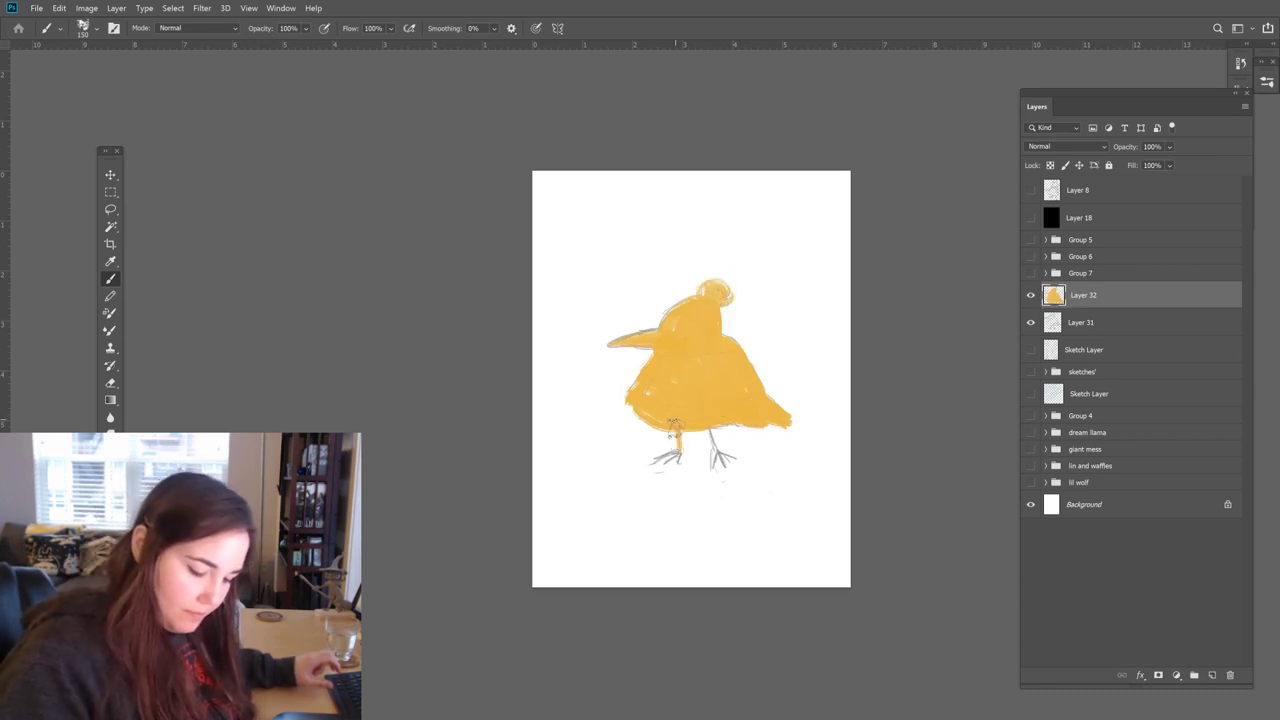
pyautogui.moveTo(709, 432)
pyautogui.mouseDown()
pyautogui.moveTo(663, 462)
pyautogui.moveTo(674, 453)
pyautogui.moveTo(676, 467)
pyautogui.moveTo(694, 440)
pyautogui.moveTo(727, 450)
pyautogui.mouseUp()
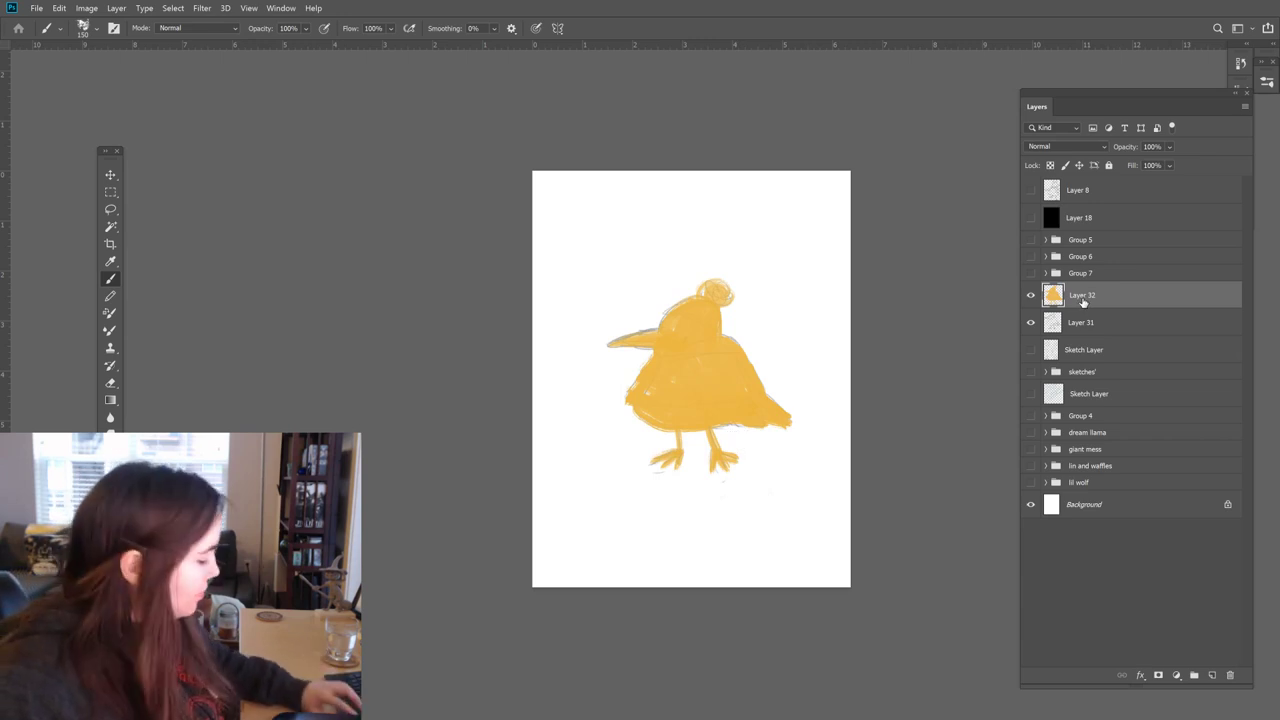
pyautogui.hotkey('ctrl', 'j')
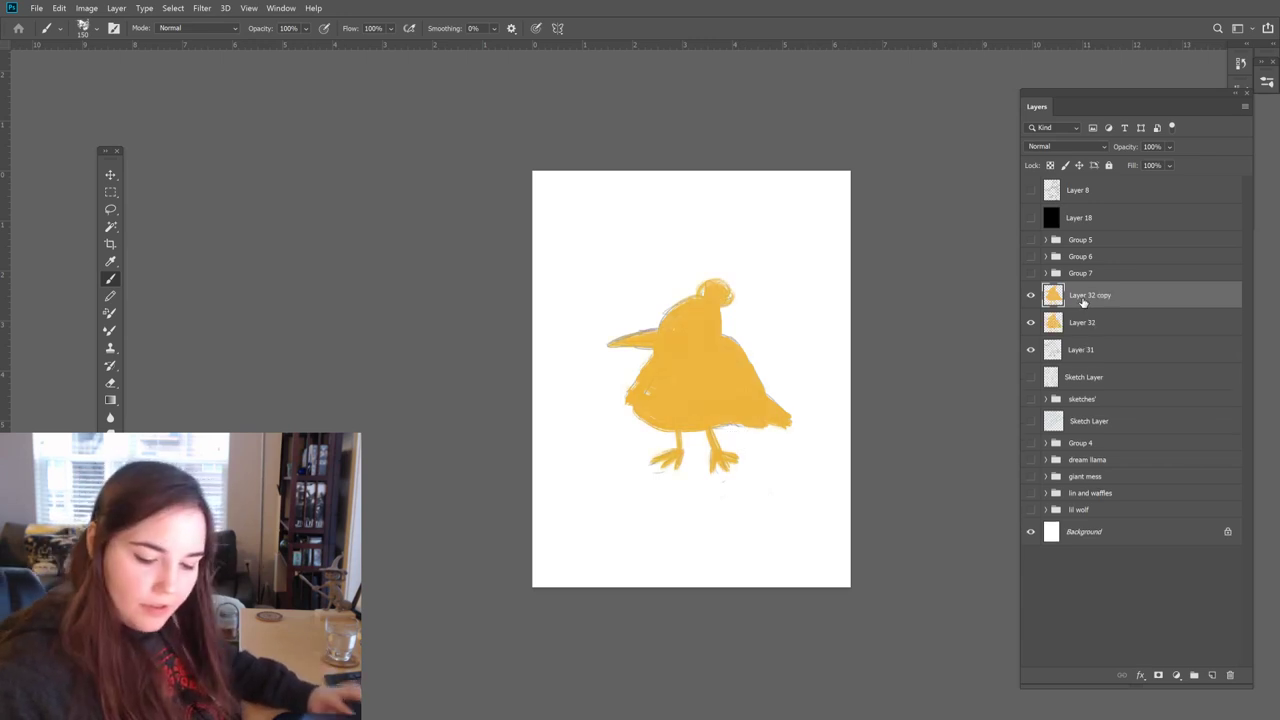
# Step: Lock the copy's transparency and fill it with a dark muted purple
pyautogui.click(1050, 165)
pyautogui.click(1003, 463)
pyautogui.moveTo(1050, 444); pyautogui.dragTo(1048, 432)
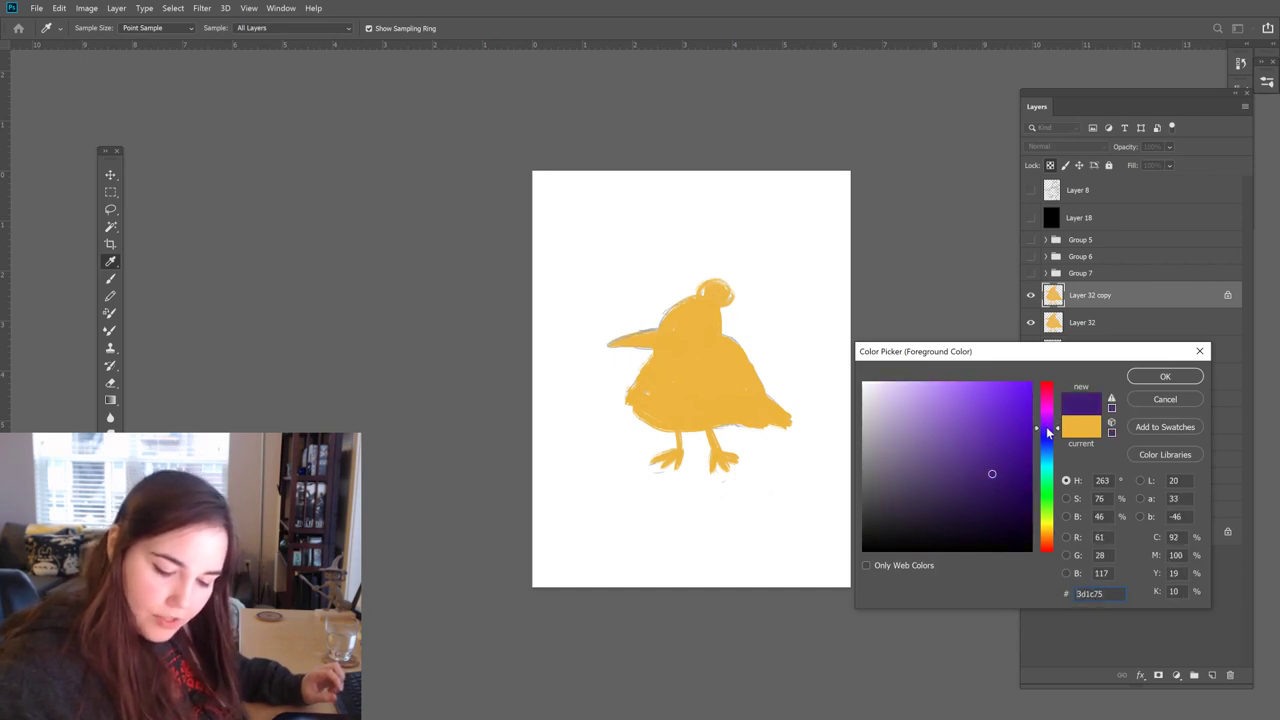
pyautogui.click(963, 503)
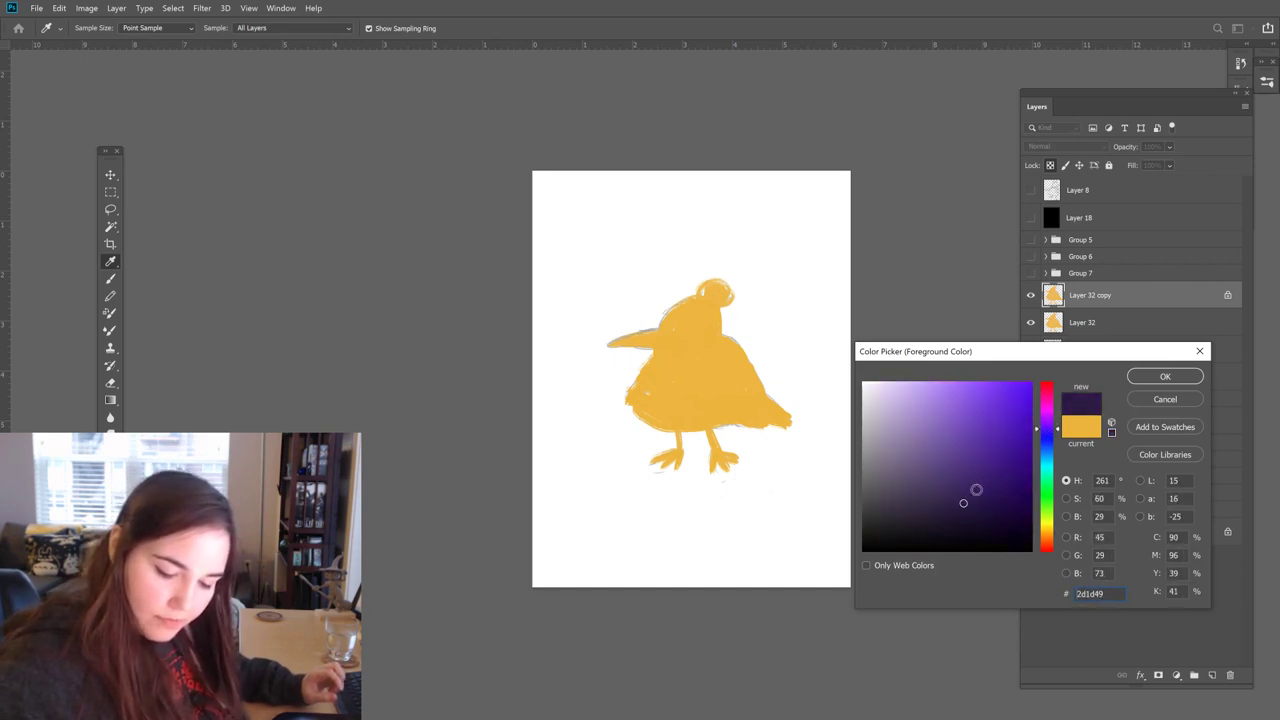
pyautogui.click(1140, 378)
pyautogui.hotkey('alt', 'BackSpace')
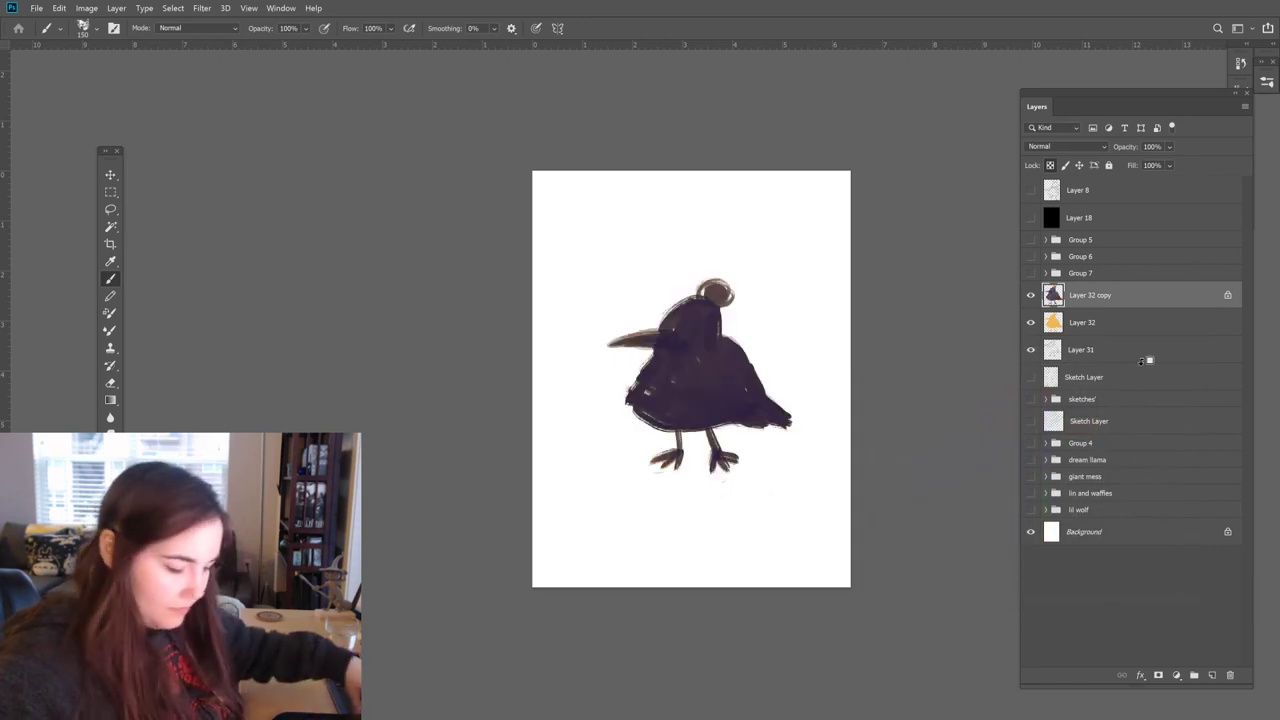
# Step: Touch up yellow along the bird's left edge and move the sketch layer above the purple copy
pyautogui.click(1140, 332)
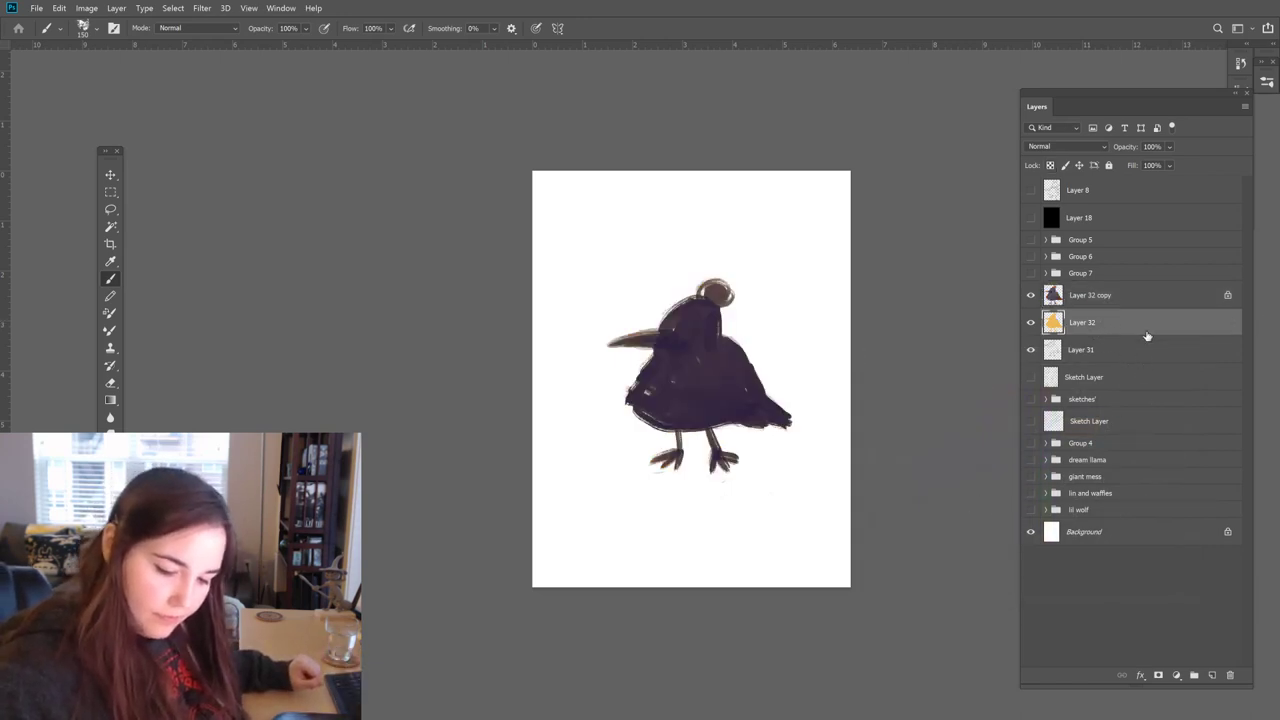
pyautogui.hotkey('ctrl', 'j')
pyautogui.hotkey('ctrl', 'j')
pyautogui.hotkey('ctrl', 'j')
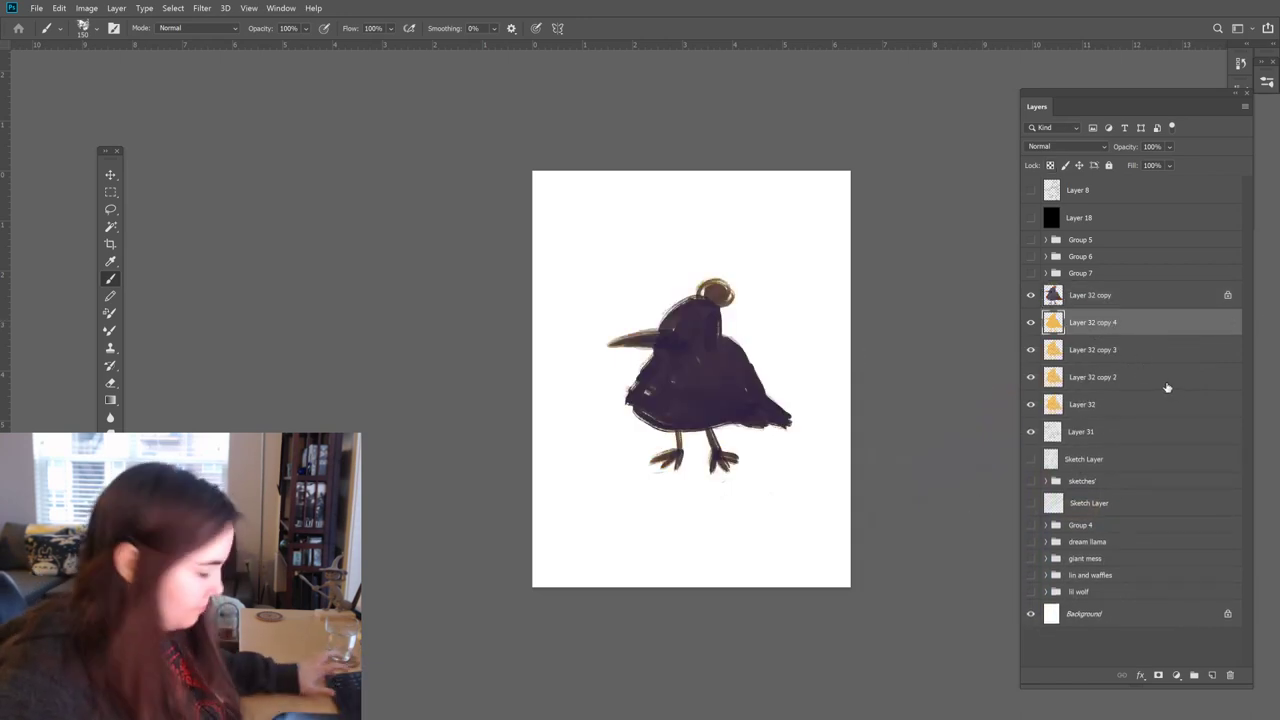
pyautogui.hotkey('ctrl', 'e')
pyautogui.hotkey('ctrl', 'e')
pyautogui.hotkey('ctrl', 'e')
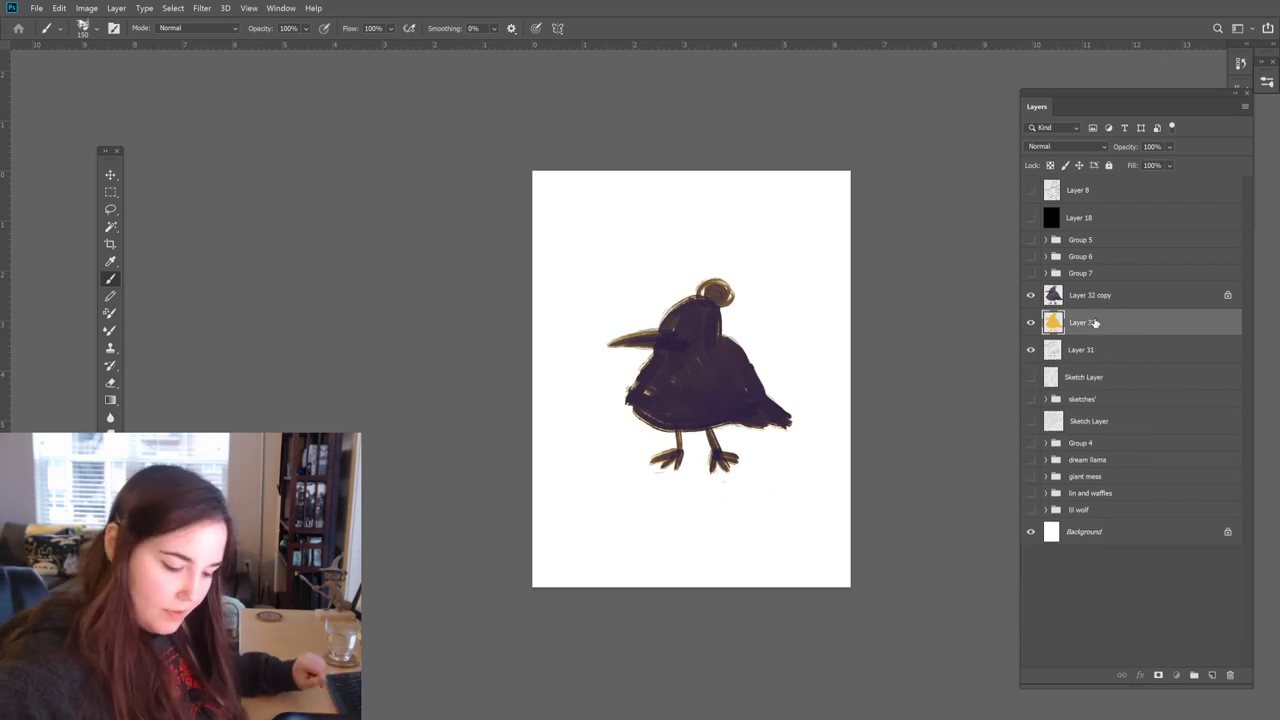
pyautogui.click(1031, 295)
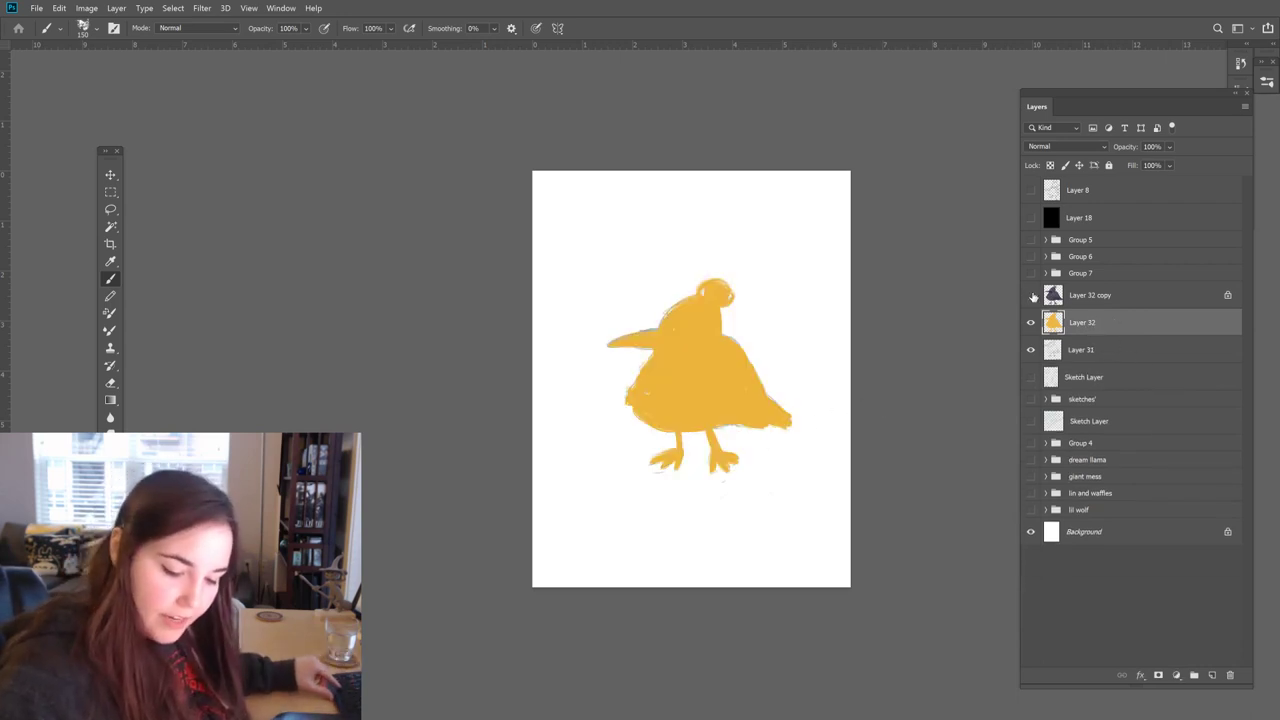
pyautogui.click(1031, 295)
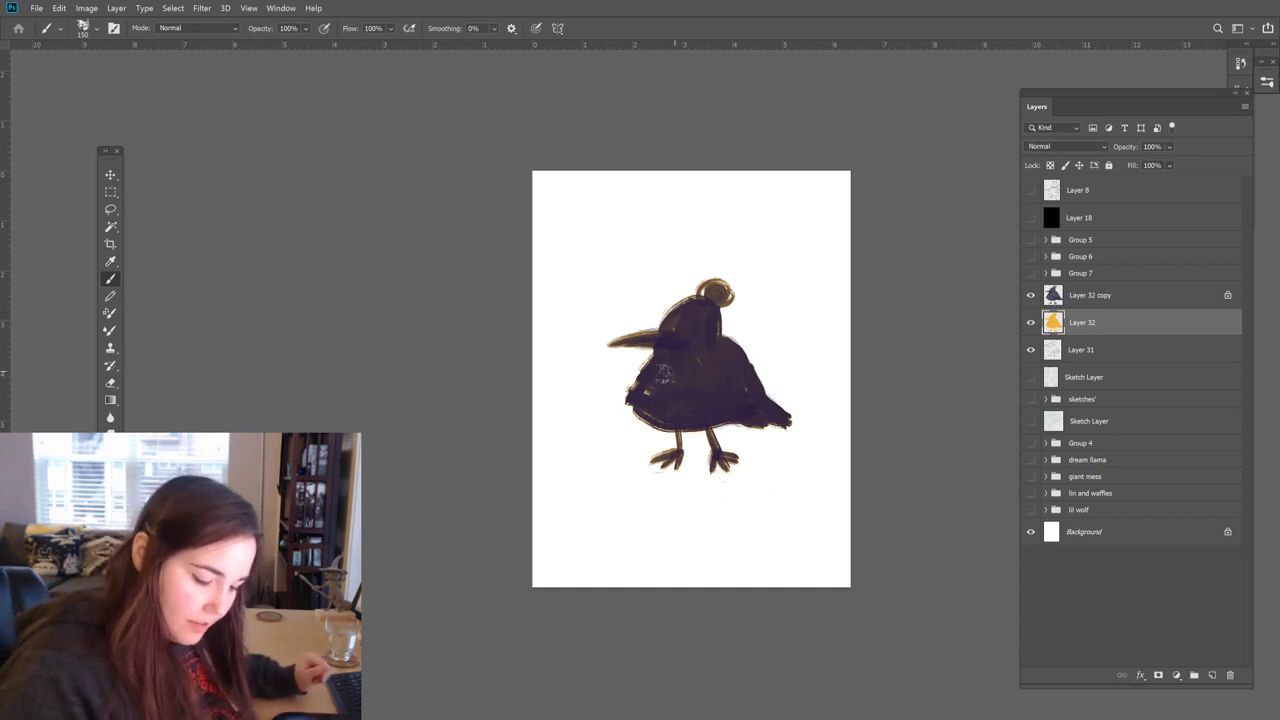
pyautogui.moveTo(655, 361); pyautogui.dragTo(638, 379)
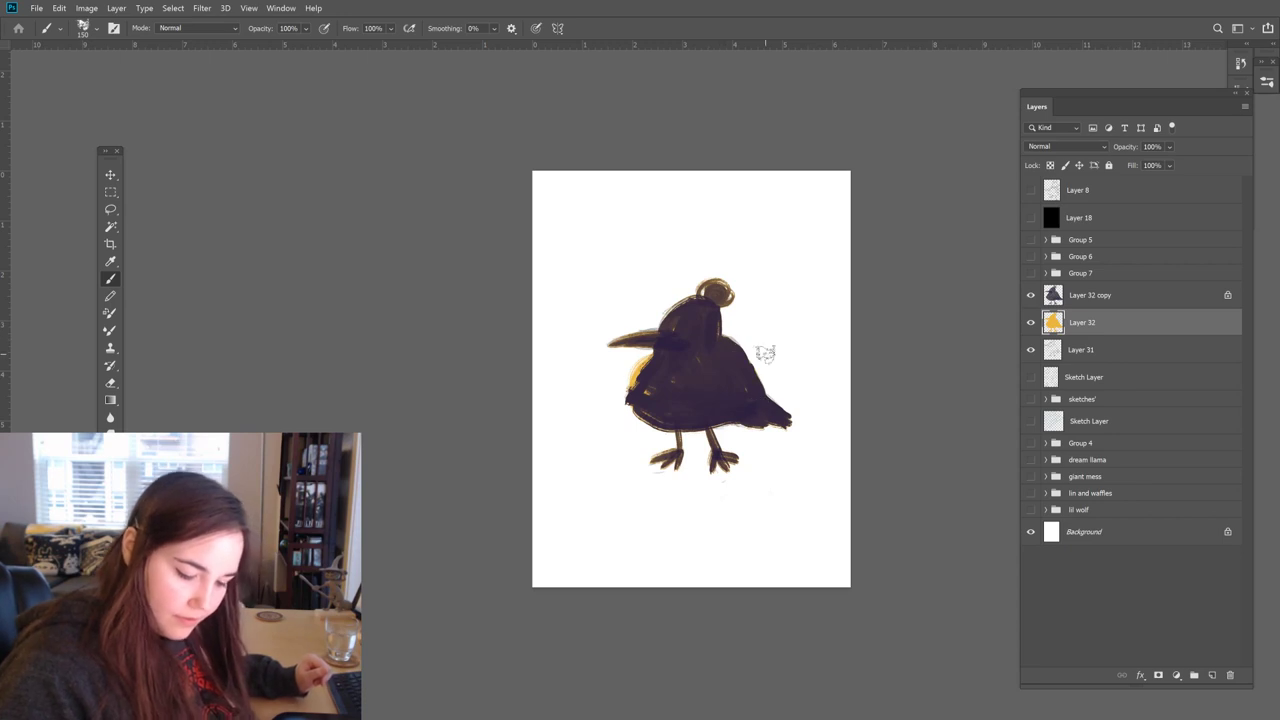
pyautogui.moveTo(1069, 354); pyautogui.dragTo(1076, 286)
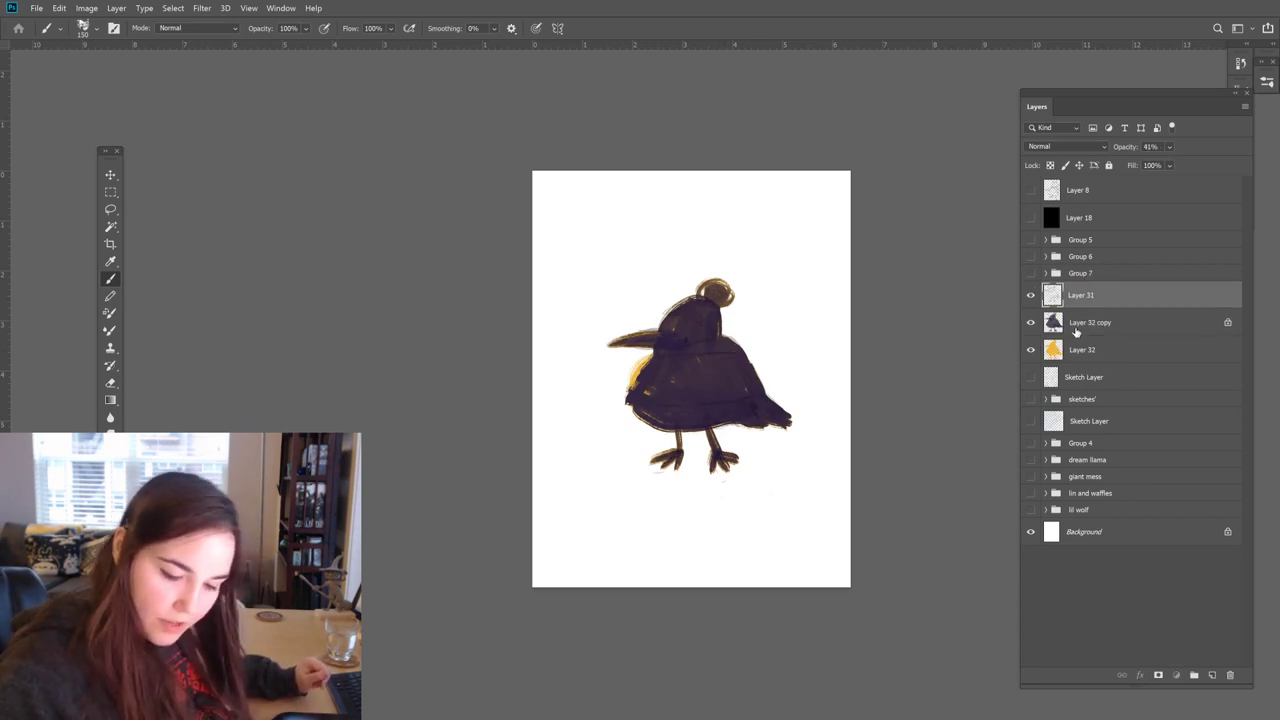
# Step: Set the sketch layer to Multiply and darken the bird's head on Layer 32
pyautogui.click(1063, 147)
pyautogui.click(1048, 198)
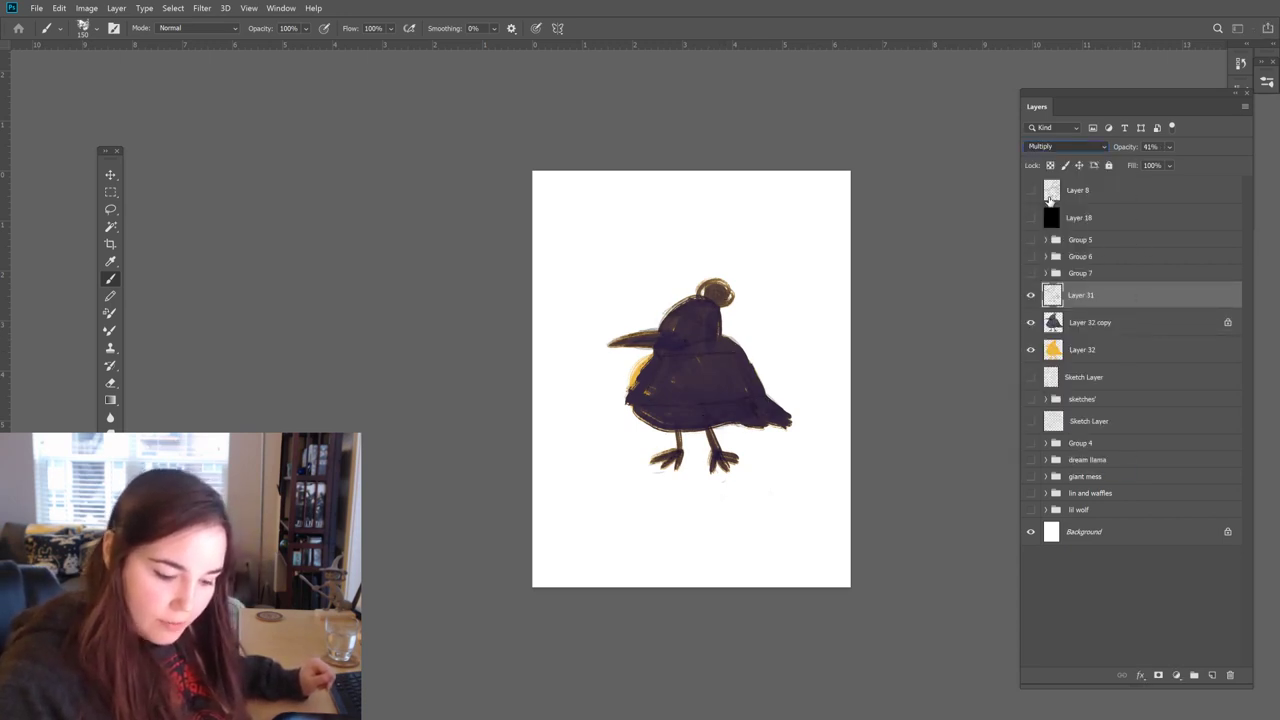
pyautogui.click(1094, 352)
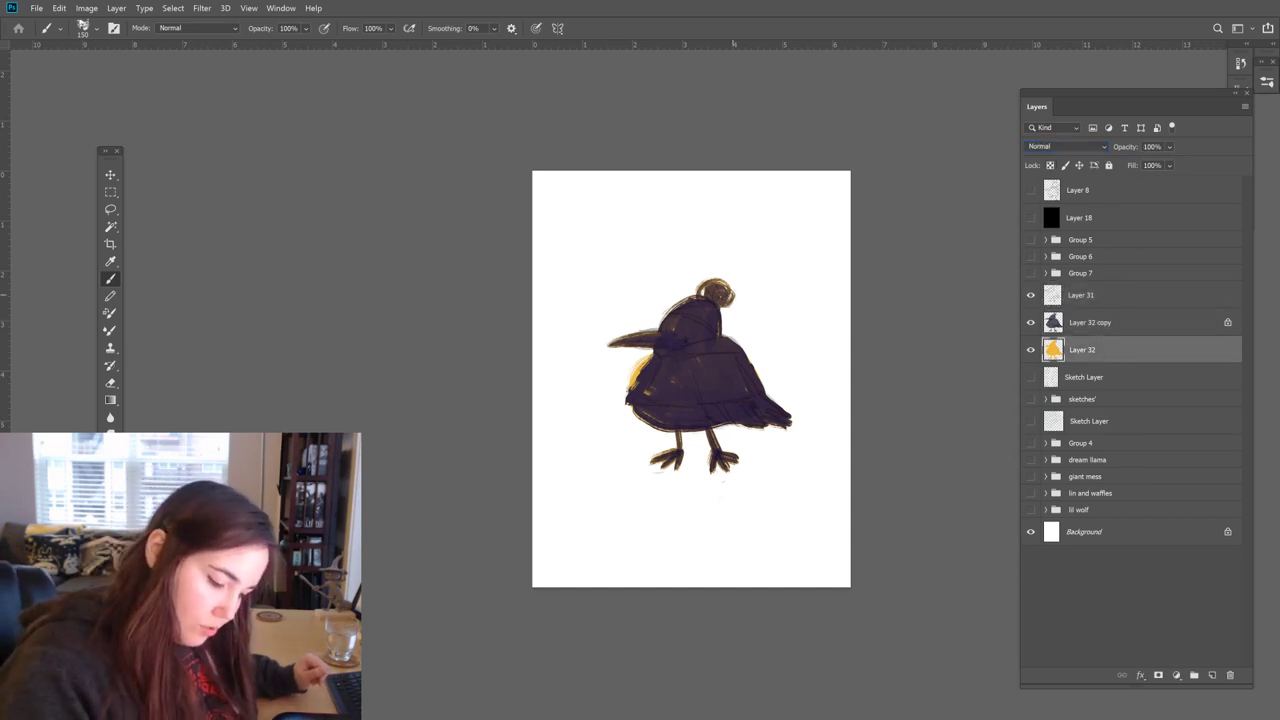
pyautogui.moveTo(716, 294); pyautogui.dragTo(713, 299)
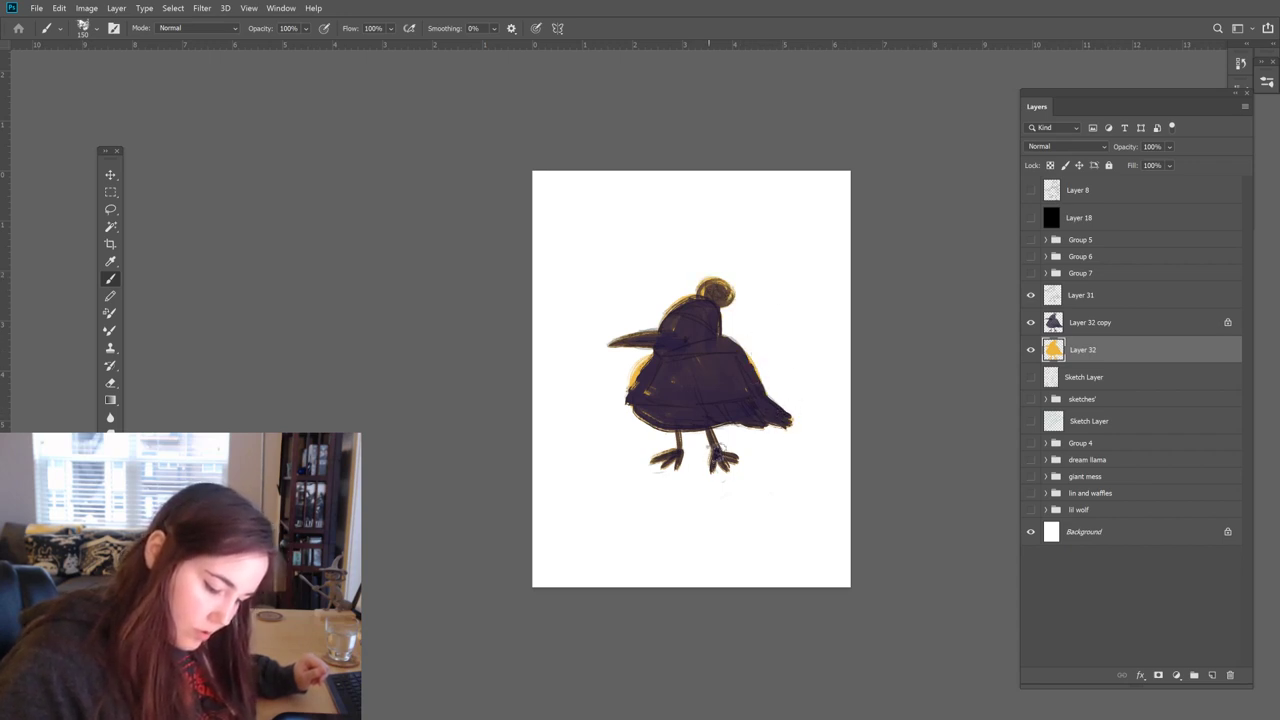
# Step: On Layer 32 copy, shrink the brush to 70 and paint purple over the edge gap and head top
pyautogui.click(1120, 323)
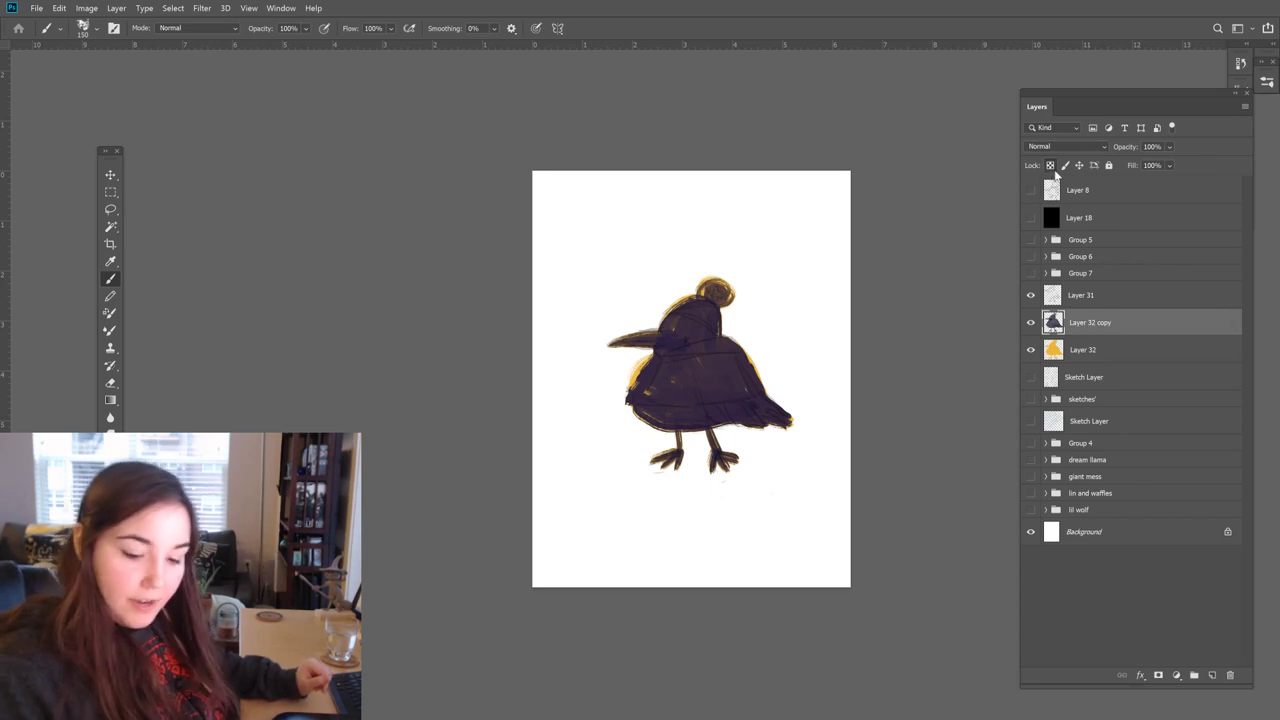
pyautogui.press('e')
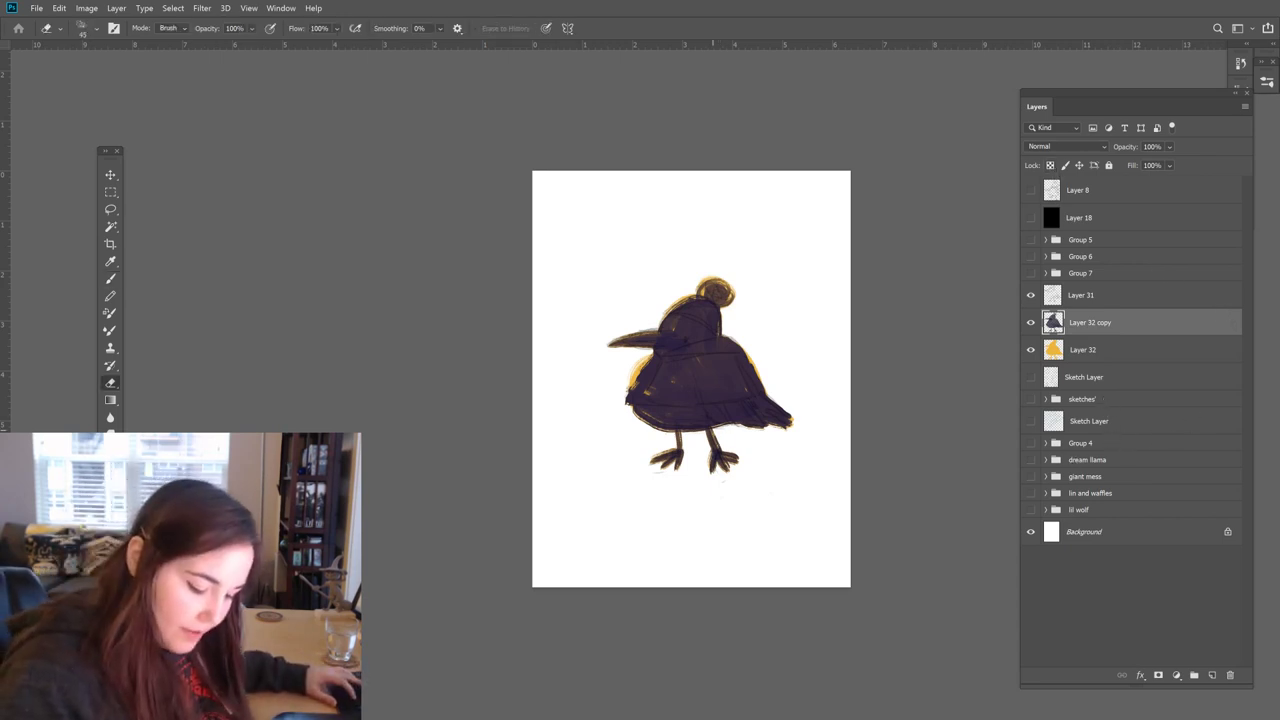
pyautogui.press('b')
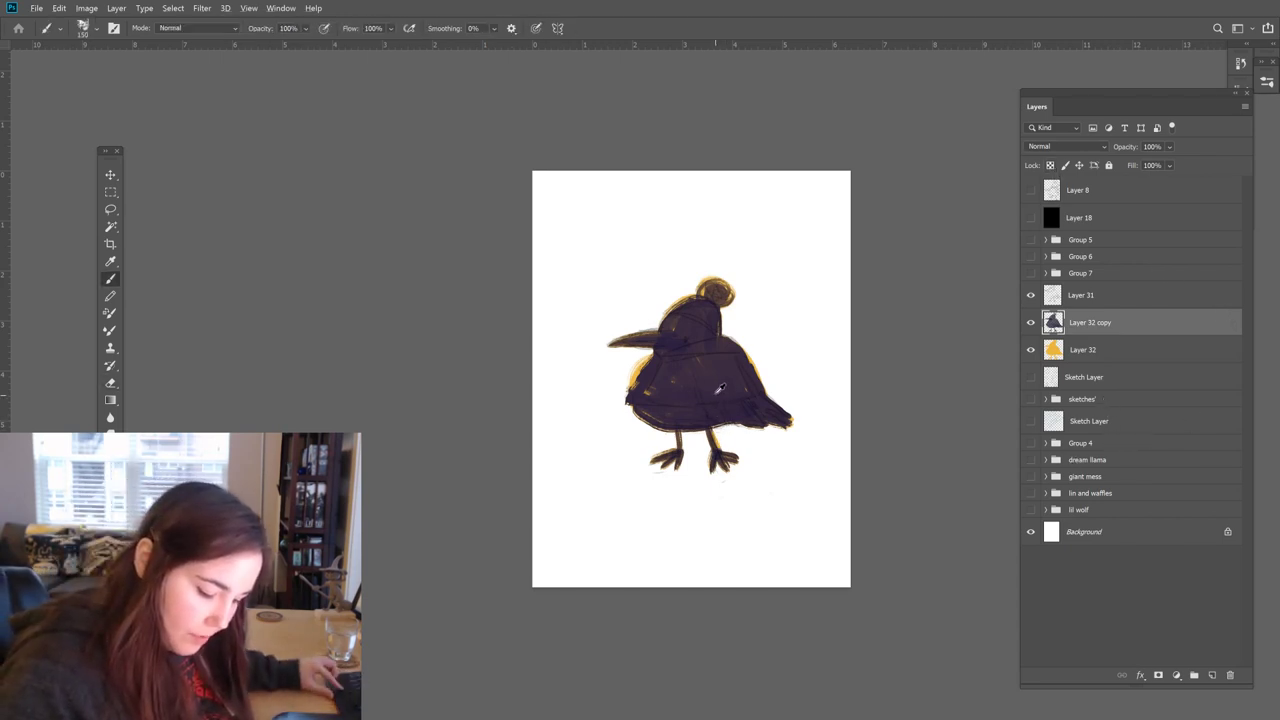
pyautogui.press('[')
pyautogui.press('[')
pyautogui.press('[')
pyautogui.press('[')
pyautogui.press('[')
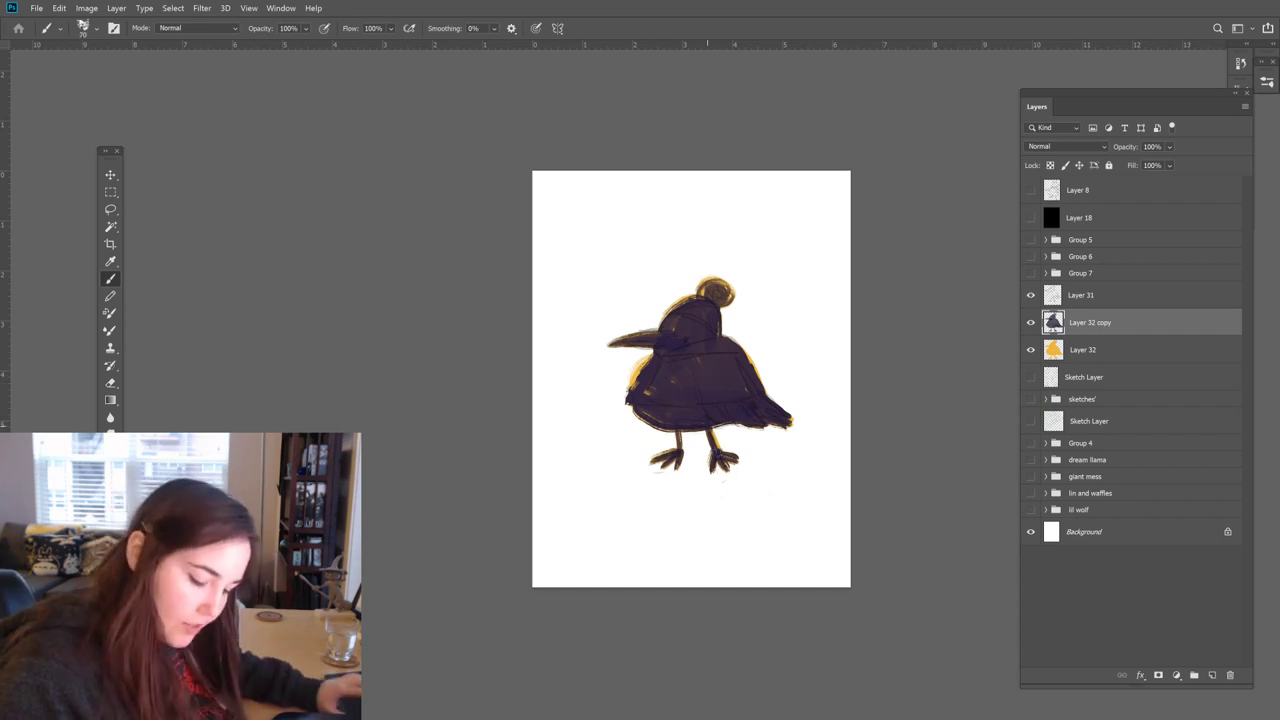
pyautogui.press('e')
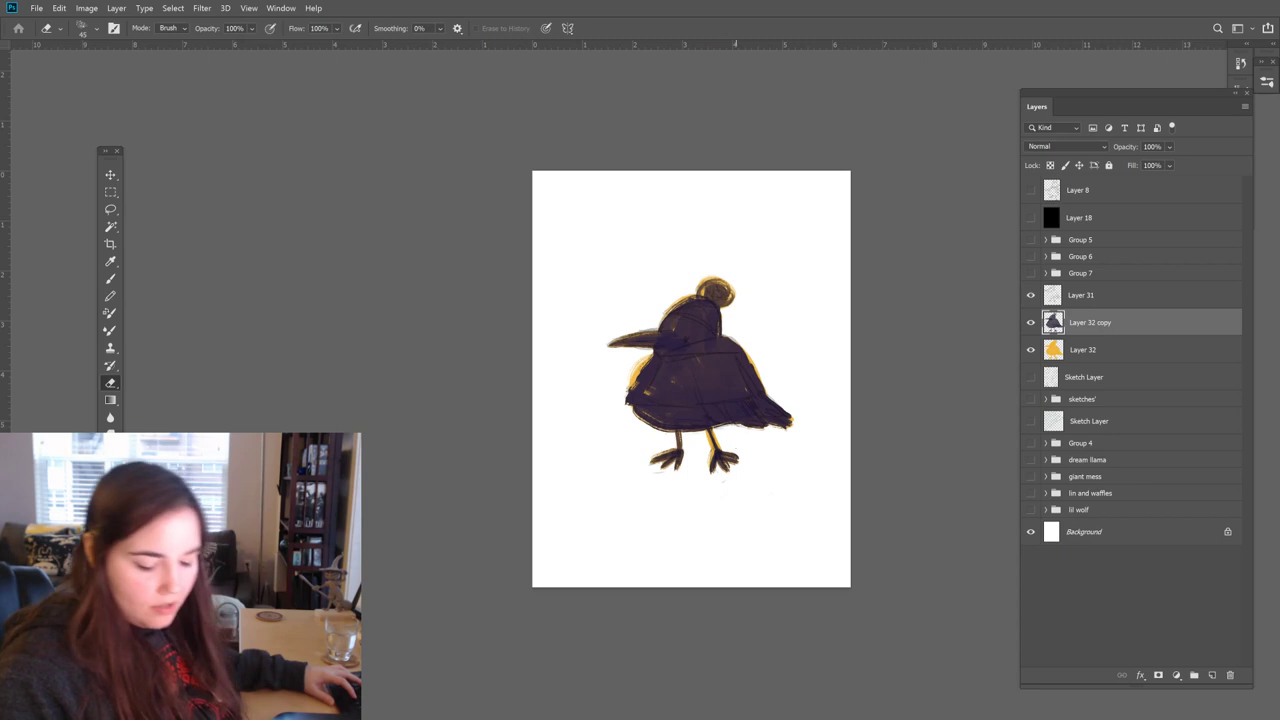
pyautogui.press('b')
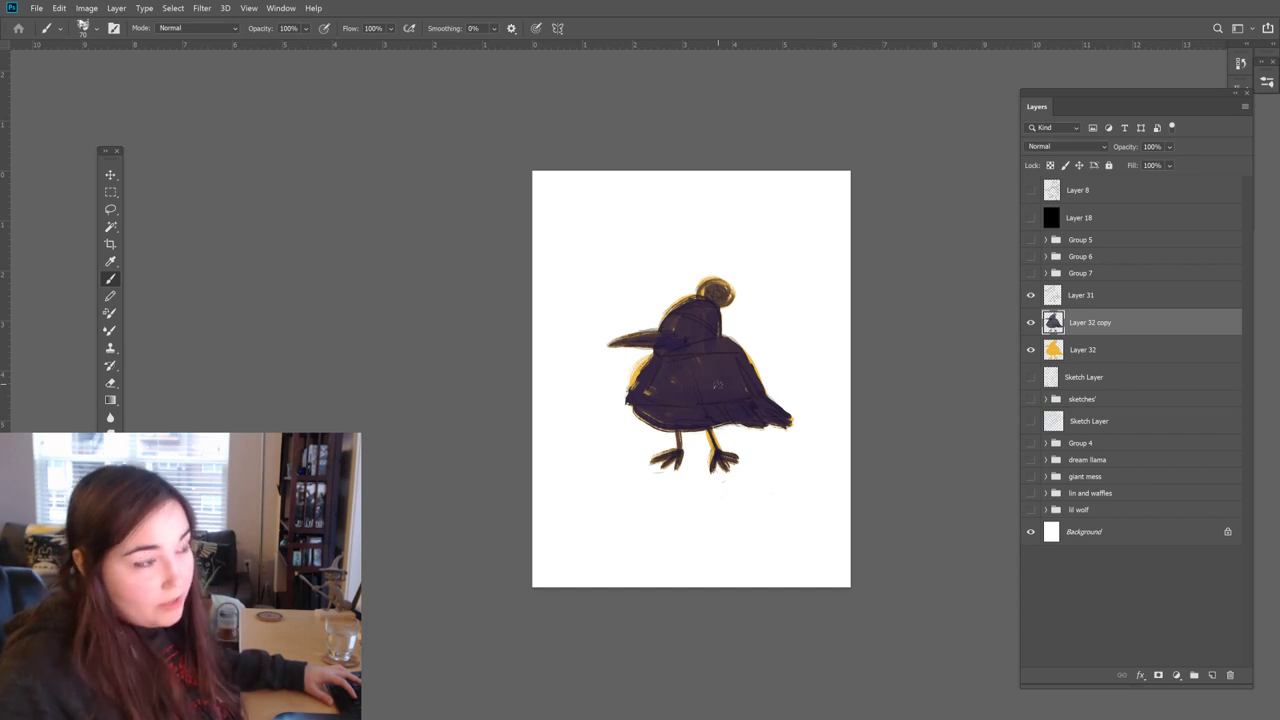
pyautogui.press('e')
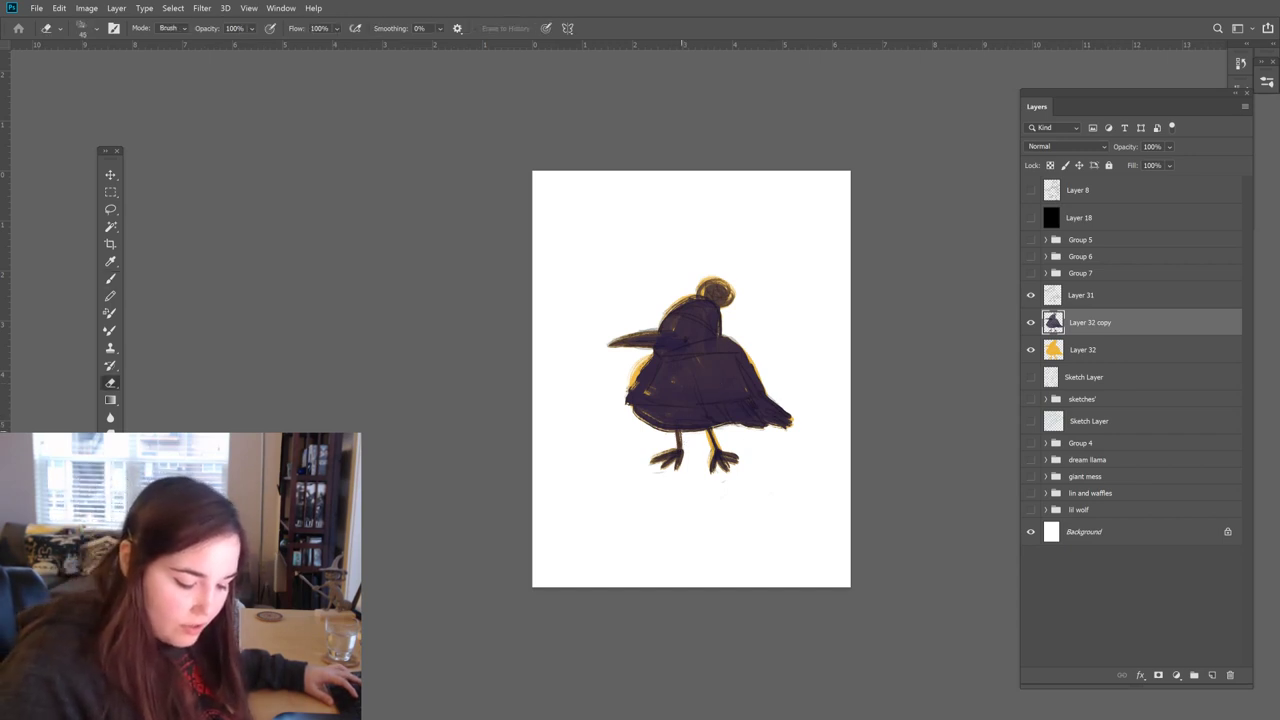
pyautogui.press('b')
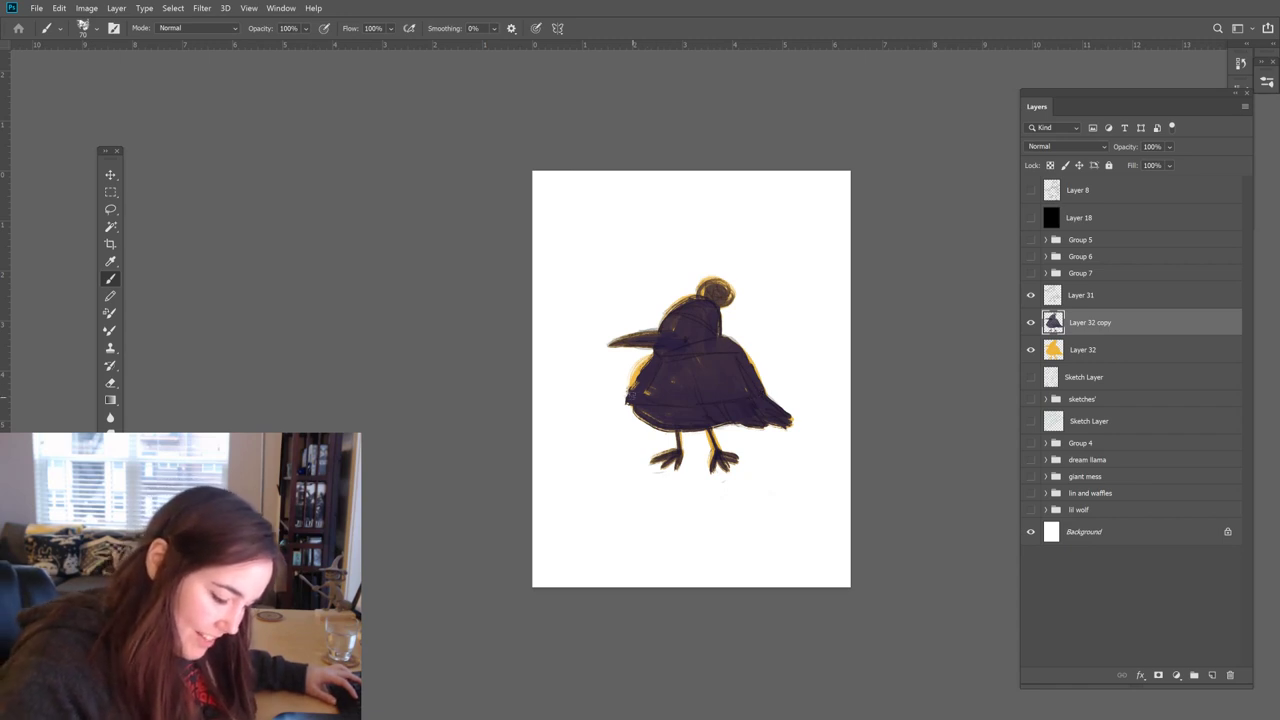
pyautogui.moveTo(626, 393); pyautogui.dragTo(640, 365)
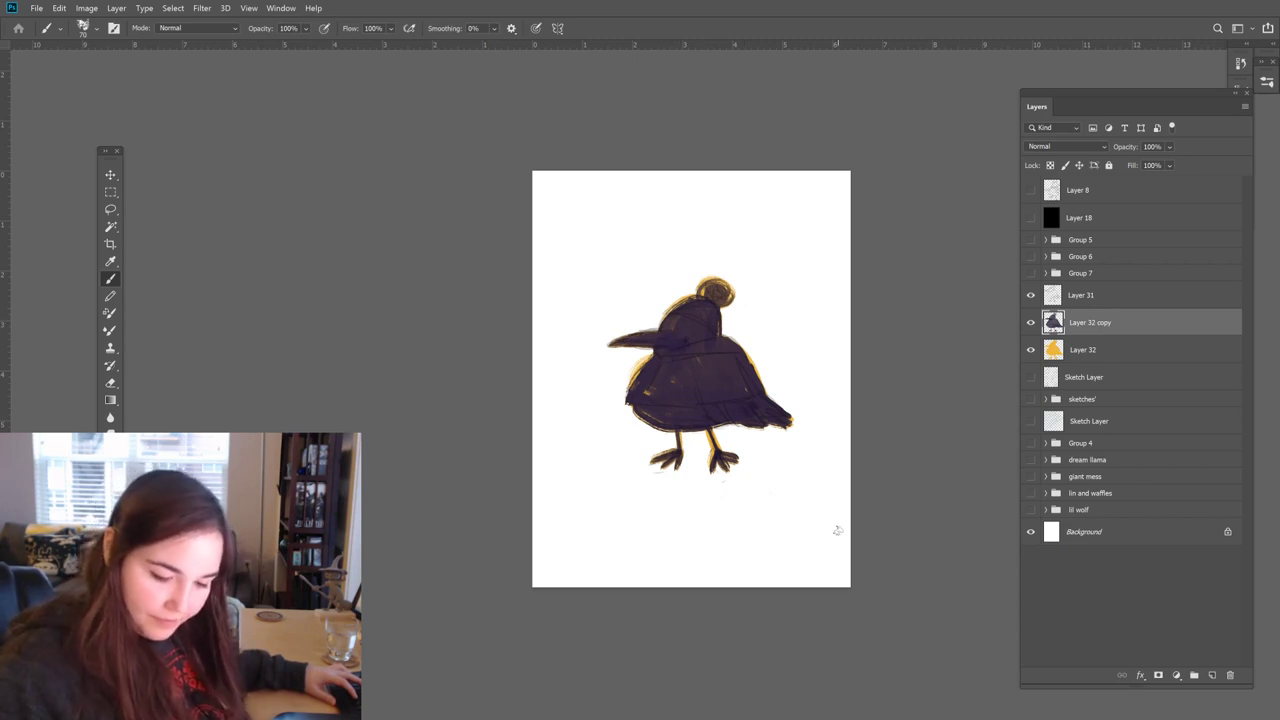
pyautogui.press('e')
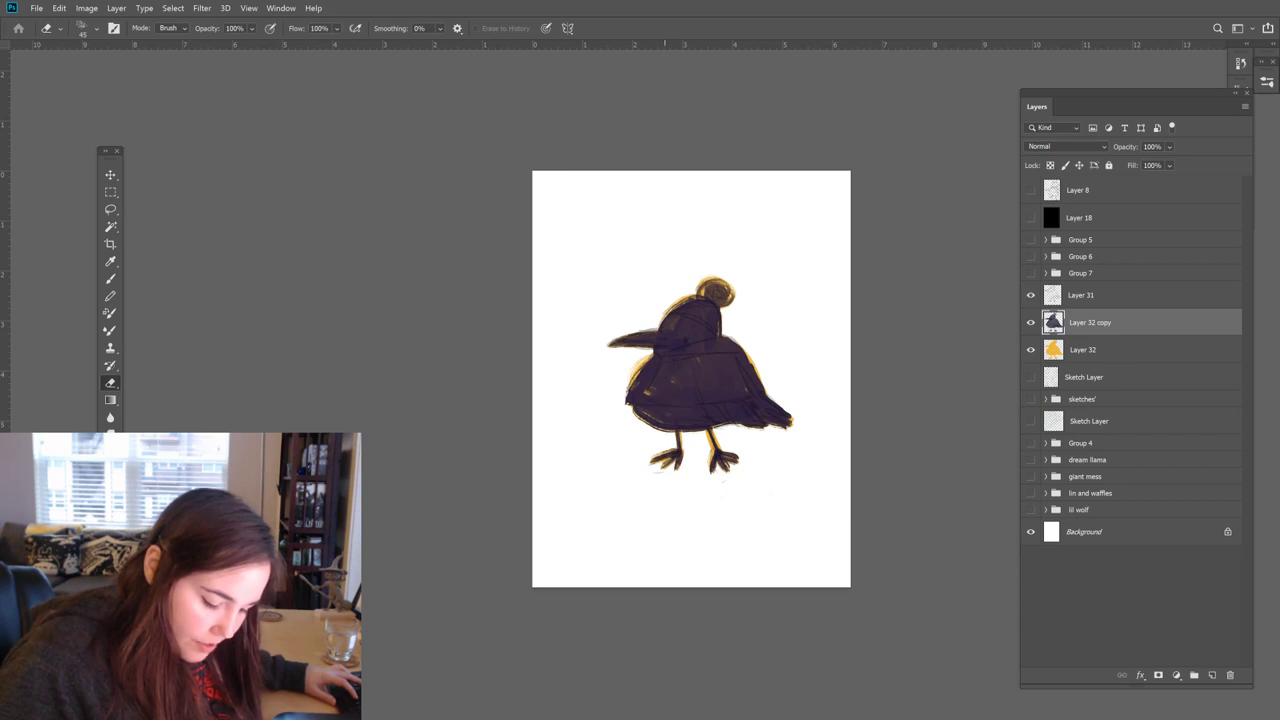
pyautogui.press('b')
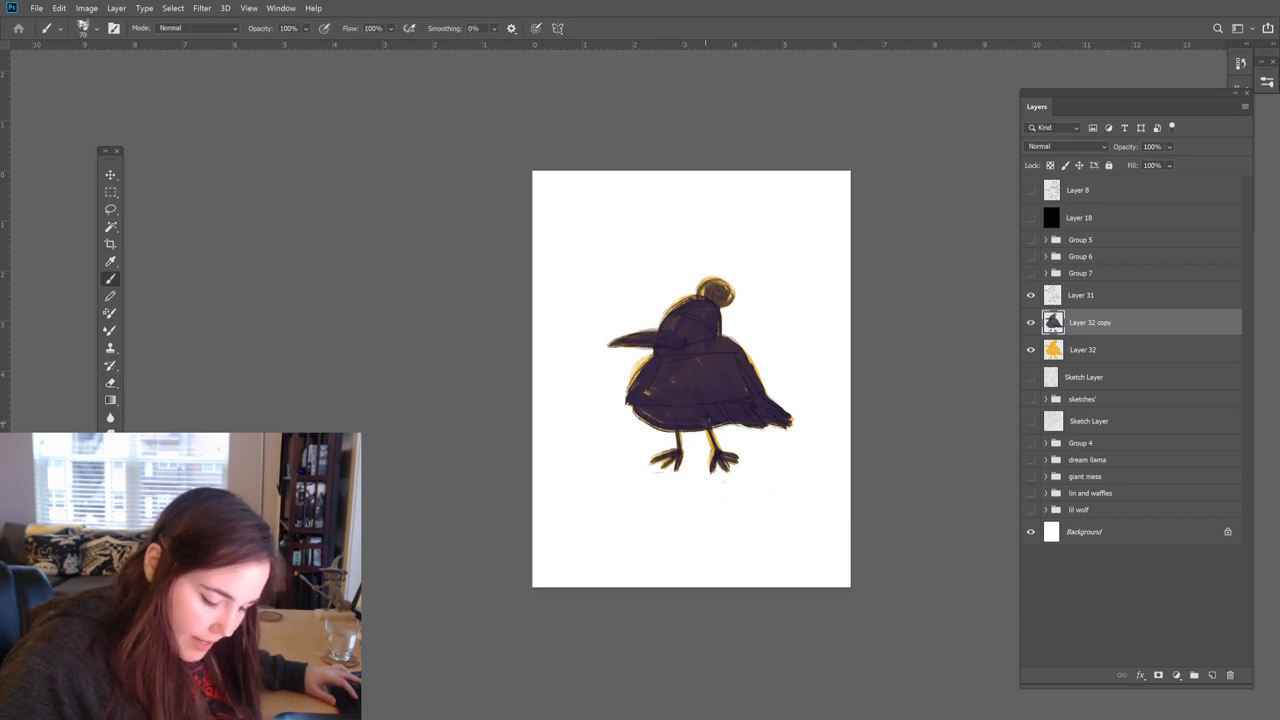
pyautogui.press('e')
pyautogui.press('b')
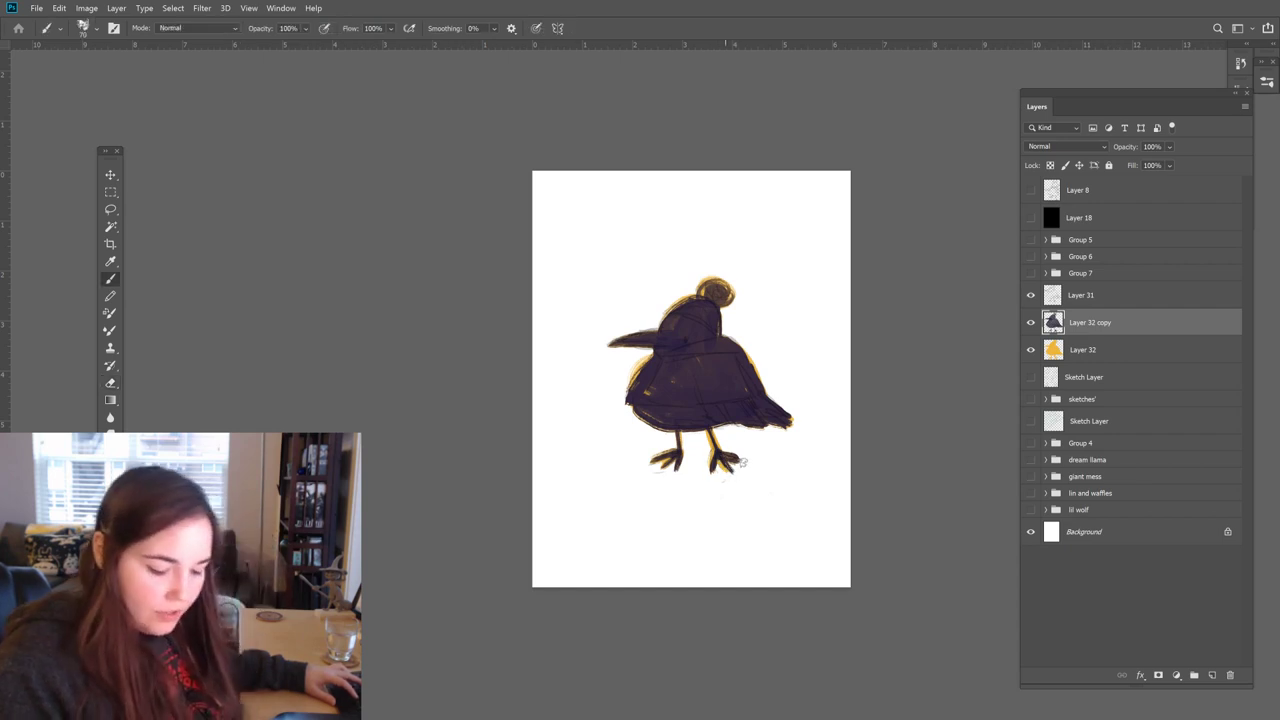
pyautogui.press('e')
pyautogui.press('b')
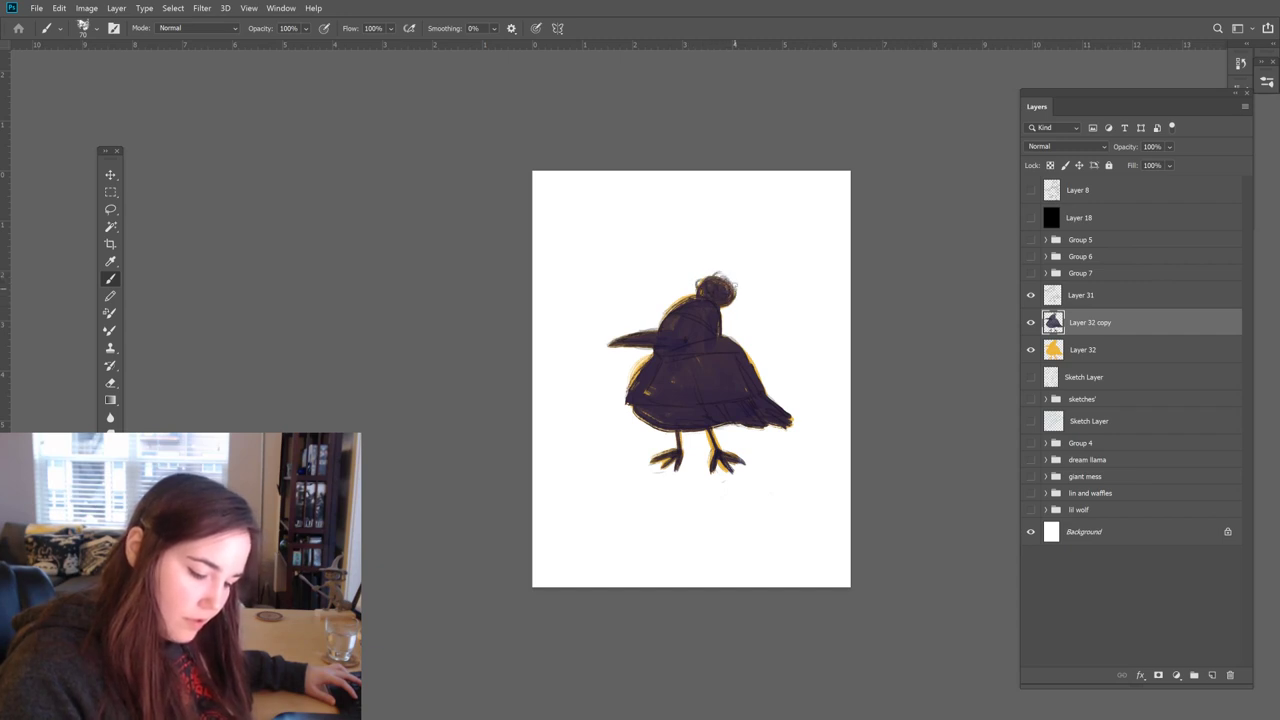
pyautogui.moveTo(716, 292); pyautogui.dragTo(735, 291)
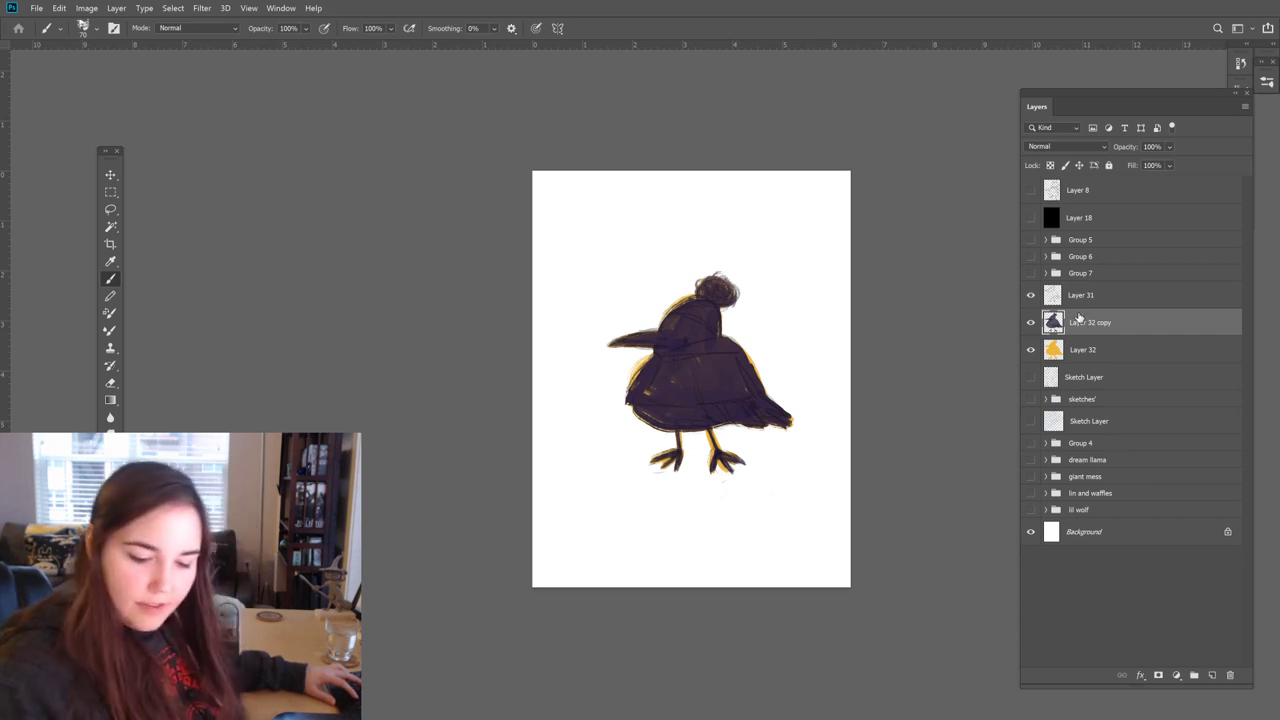
# Step: Add empty Layers 33 and 34 above Layer 32 copy, choosing the HB Pencil brush preset
pyautogui.click(1212, 675)
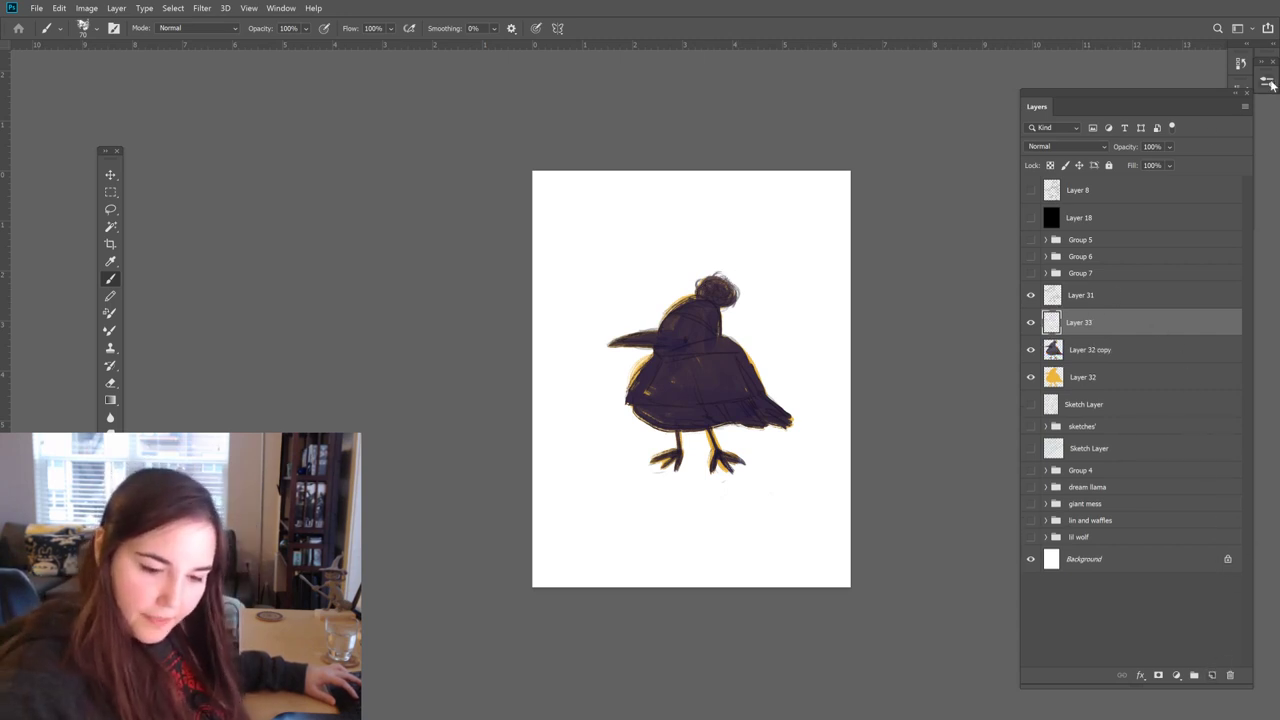
pyautogui.press('F5')
pyautogui.press('.')
pyautogui.press('F5')
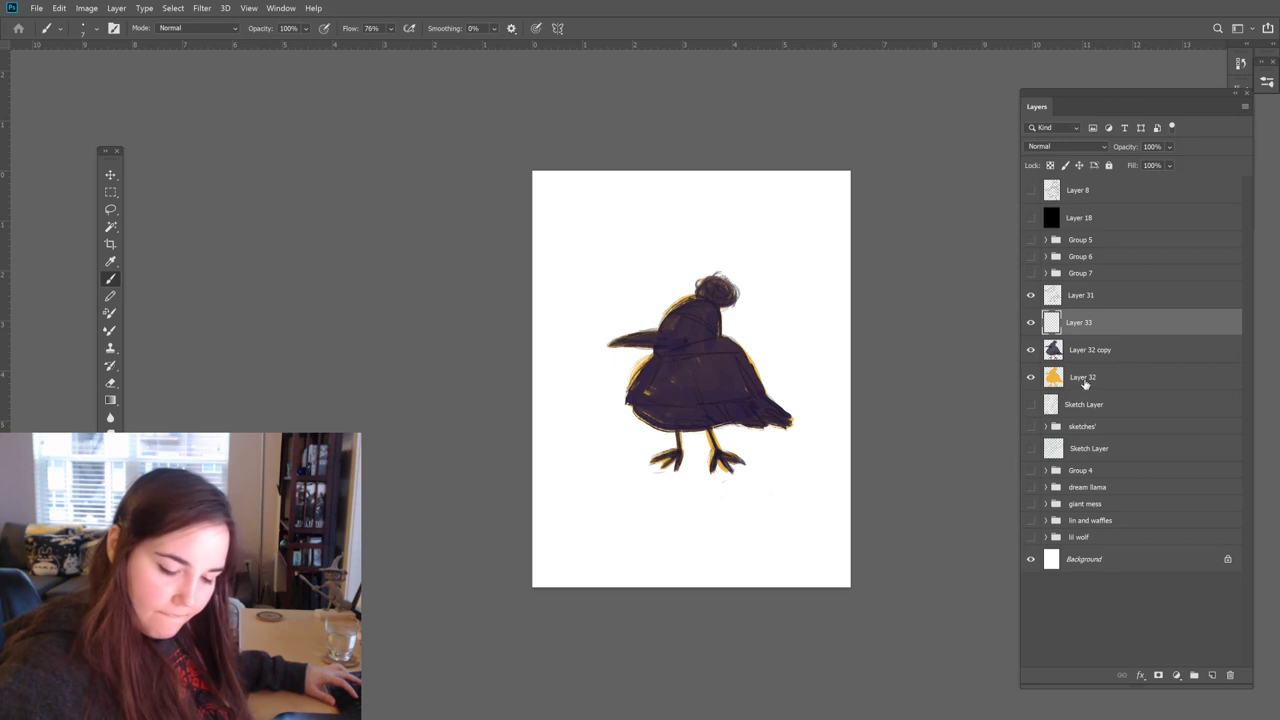
pyautogui.click(1071, 354)
pyautogui.click(1212, 675)
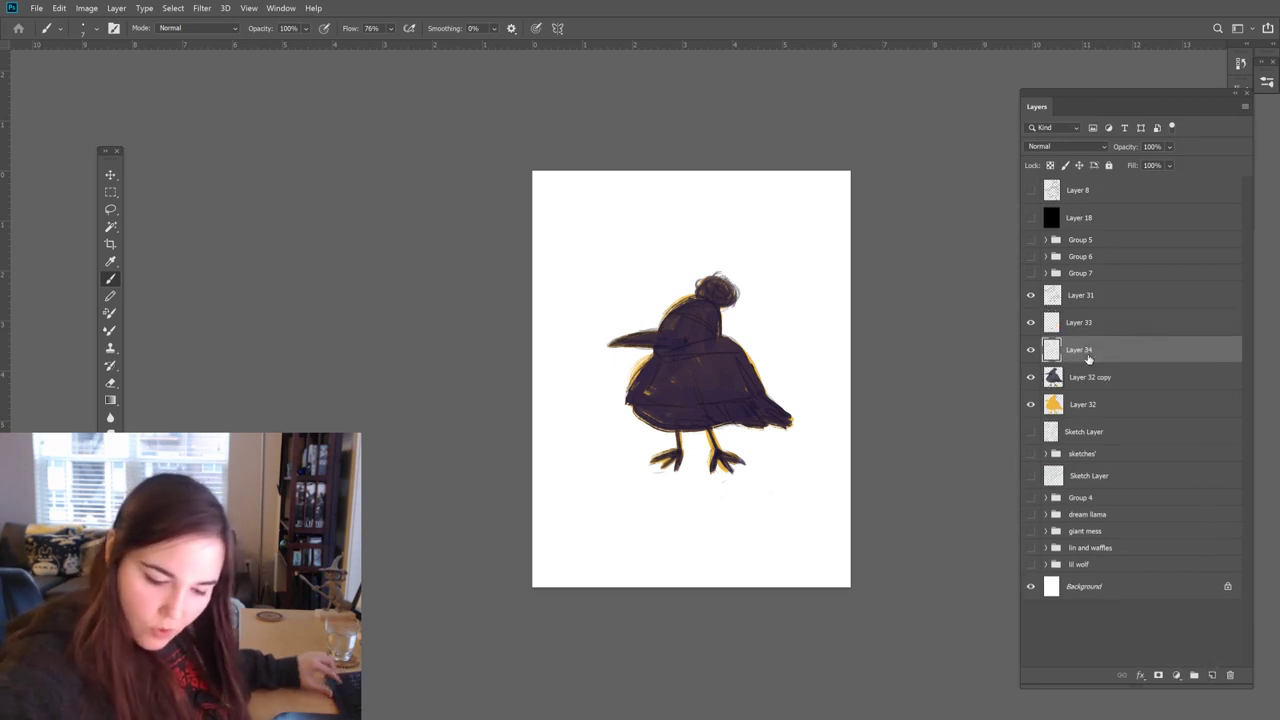
# Step: Clip Layer 34 to the bird's body layer
pyautogui.press('super')
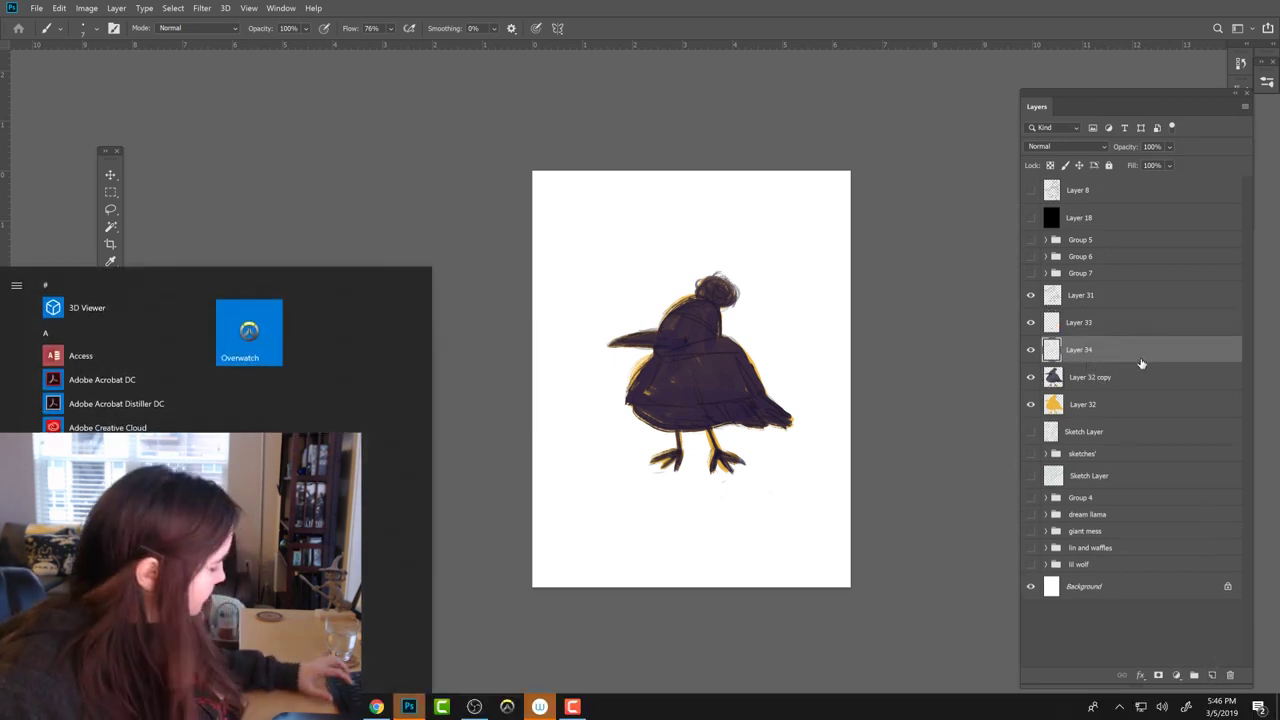
pyautogui.write('b')
pyautogui.click(641, 533)
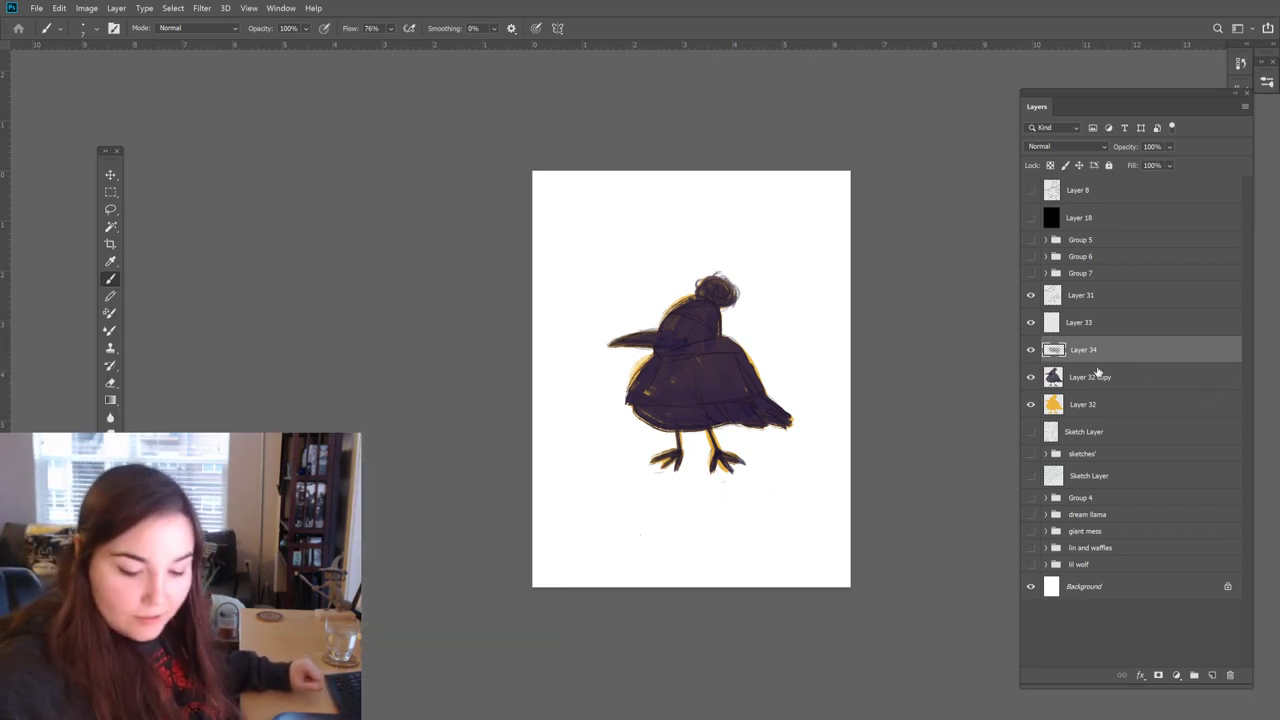
pyautogui.click(1030, 351)
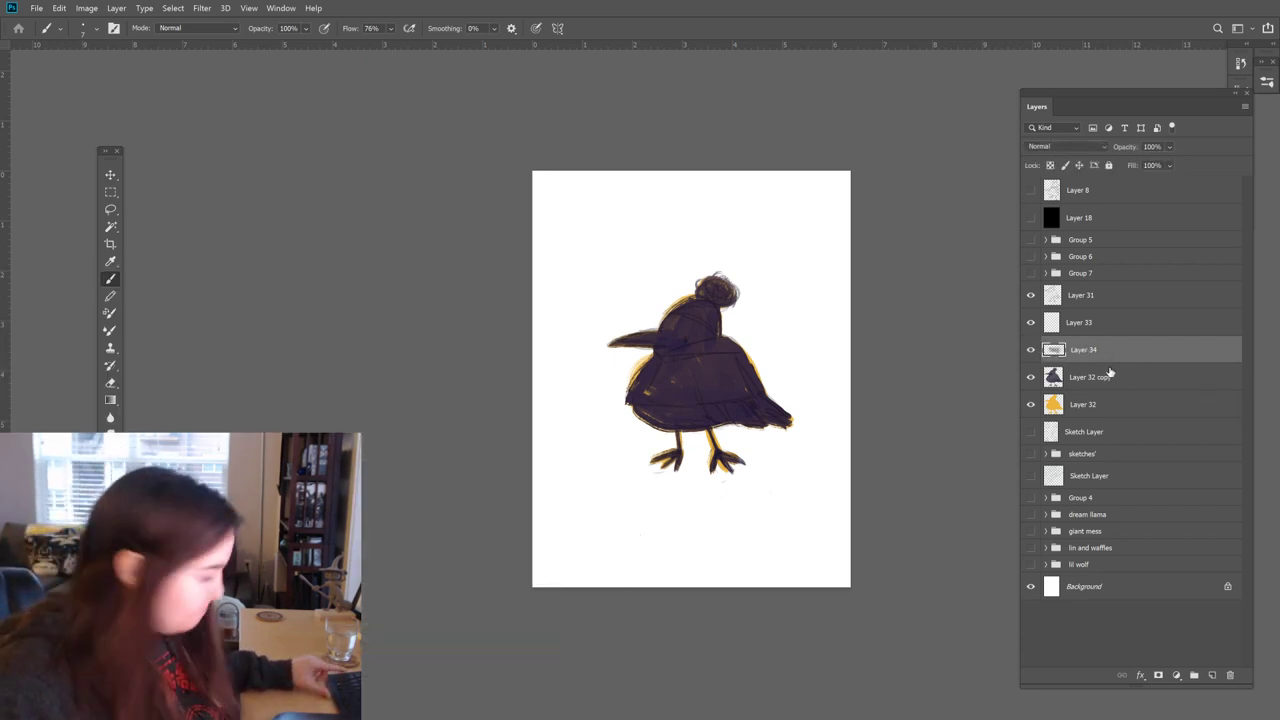
pyautogui.hotkey('ctrl', 'j')
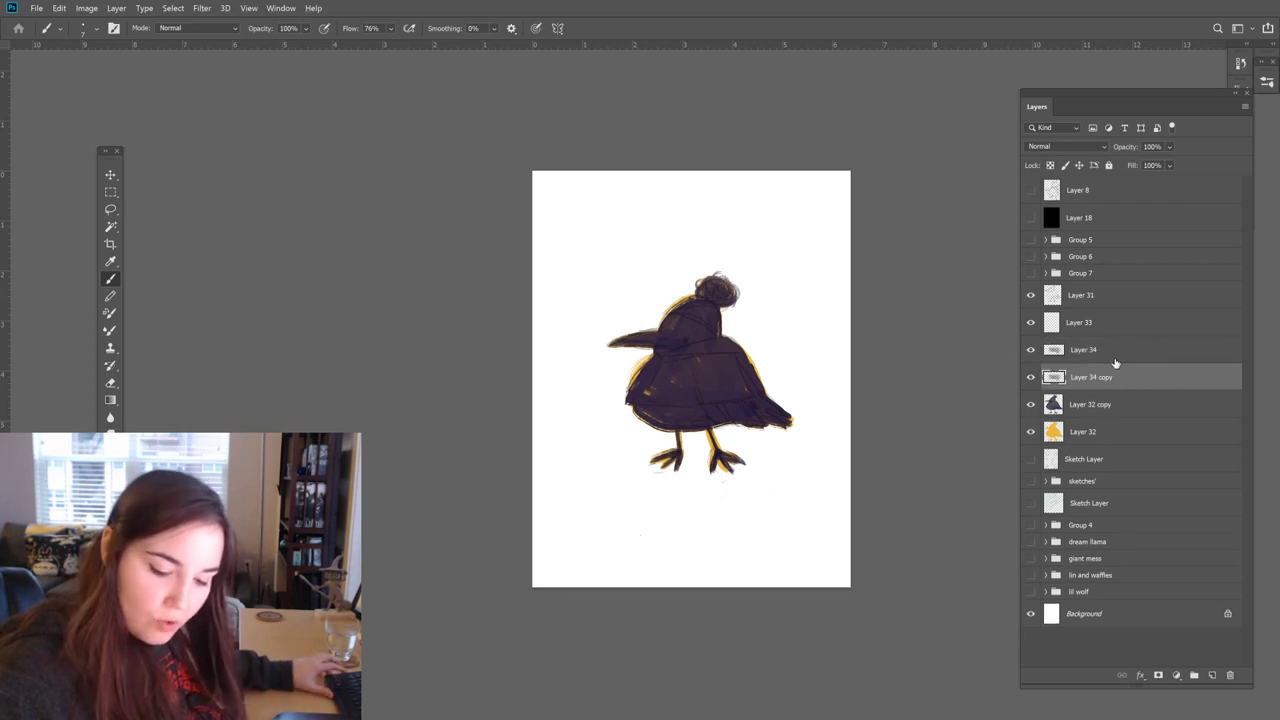
pyautogui.hotkey('ctrl', 'e')
pyautogui.moveTo(1112, 358); pyautogui.dragTo(1118, 358)
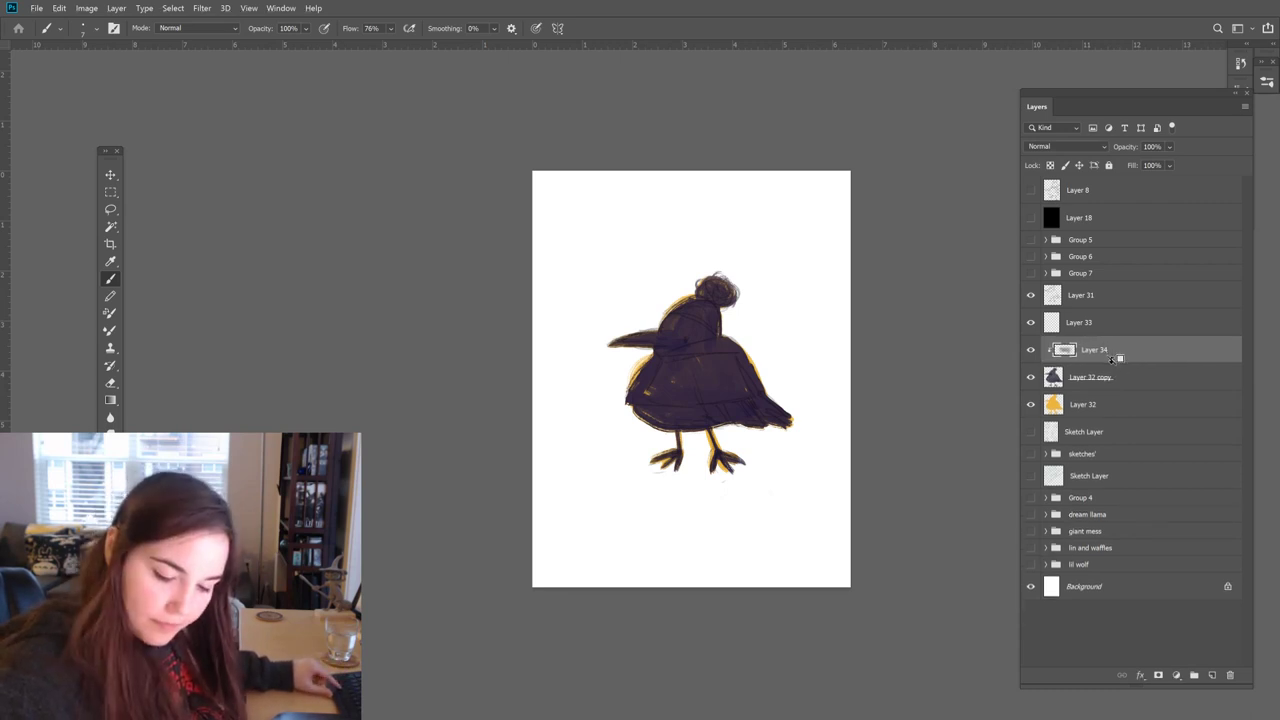
pyautogui.moveTo(1033, 353); pyautogui.dragTo(1045, 353)
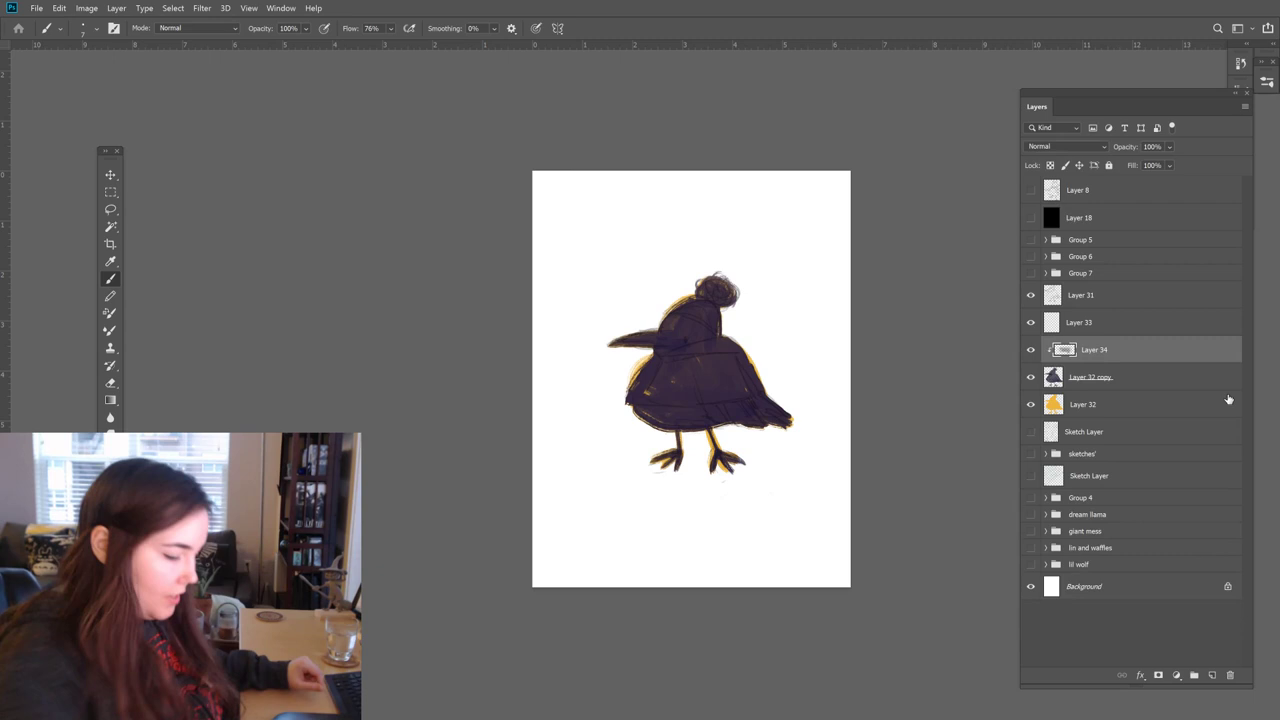
# Step: Choose a full-flow painting brush and set the foreground to light teal
pyautogui.click(1266, 83)
pyautogui.click(1090, 178)
pyautogui.click(1266, 83)
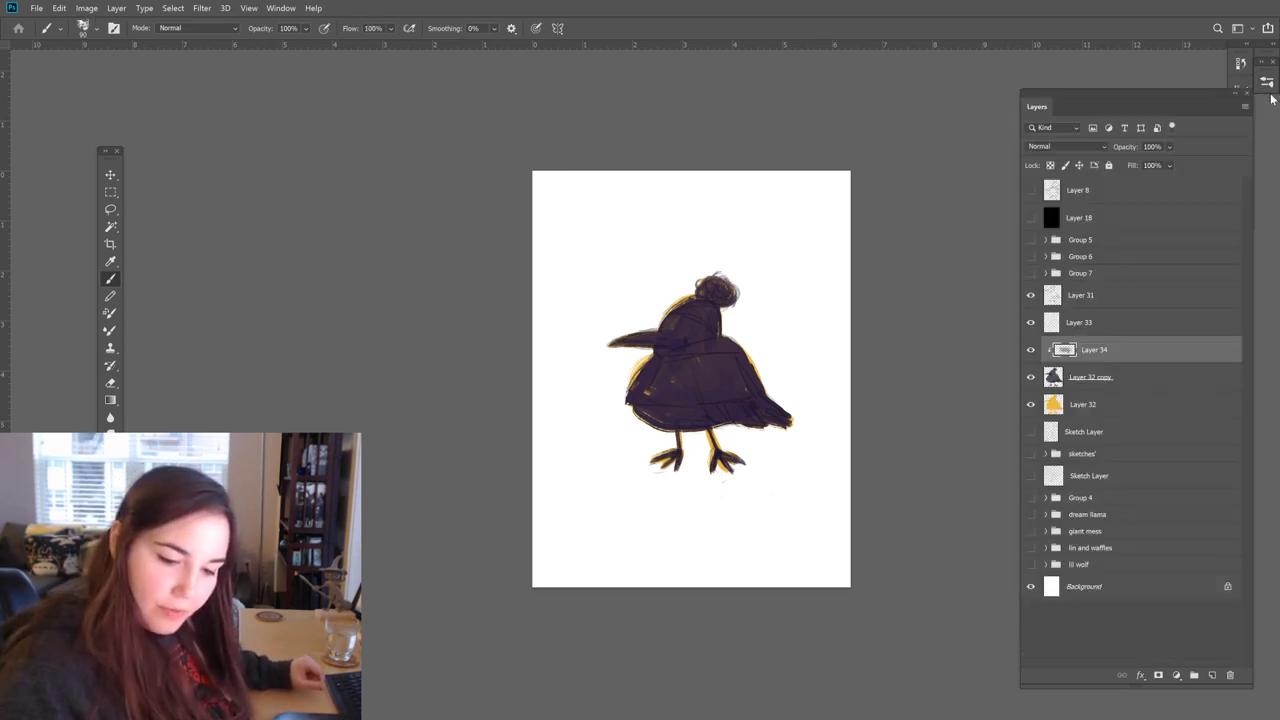
pyautogui.click(108, 580)
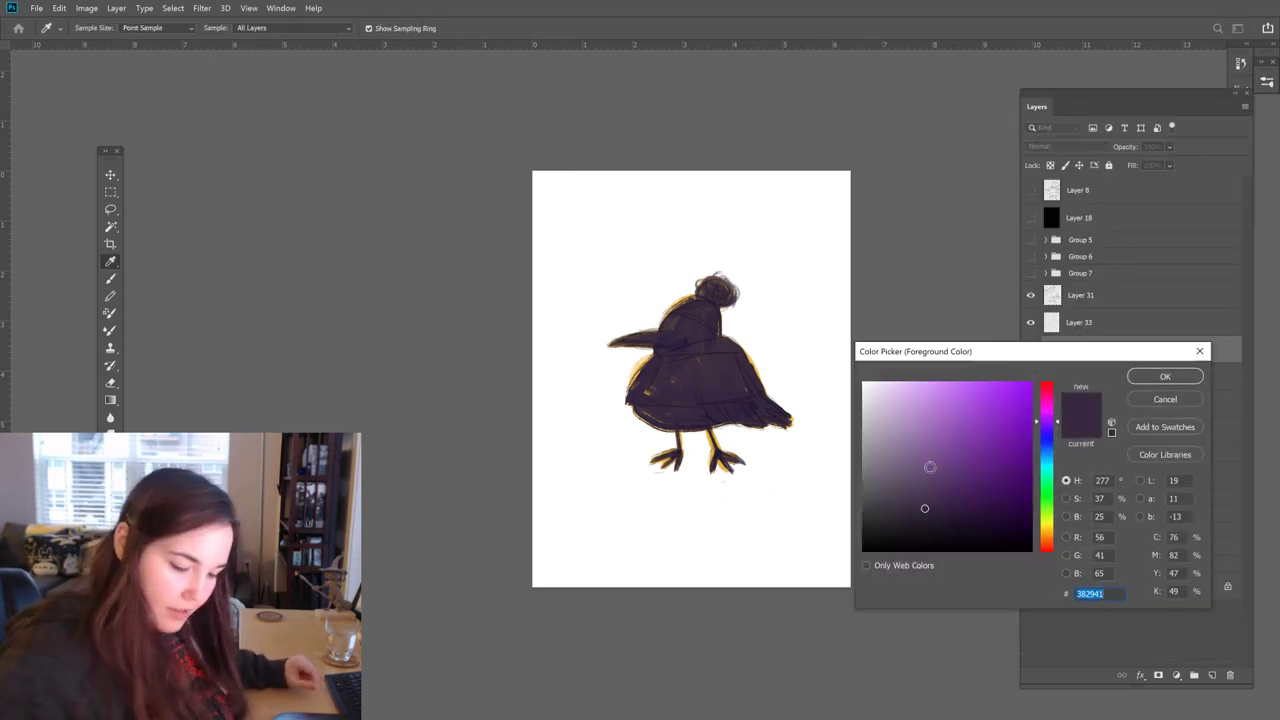
pyautogui.click(1048, 470)
pyautogui.moveTo(900, 420); pyautogui.dragTo(917, 409)
pyautogui.click(1165, 376)
# Step: Paint the light teal jacket across the bird's body, extending it upward
pyautogui.moveTo(626, 392)
pyautogui.mouseDown()
pyautogui.moveTo(722, 388)
pyautogui.moveTo(630, 396)
pyautogui.mouseUp()
pyautogui.moveTo(705, 386); pyautogui.dragTo(752, 373)
pyautogui.moveTo(650, 380)
pyautogui.mouseDown()
pyautogui.moveTo(745, 356)
pyautogui.moveTo(706, 360)
pyautogui.moveTo(756, 360)
pyautogui.moveTo(760, 378)
pyautogui.moveTo(758, 336)
pyautogui.mouseUp()
pyautogui.moveTo(664, 356); pyautogui.dragTo(725, 338)
pyautogui.moveTo(685, 378); pyautogui.dragTo(765, 374)
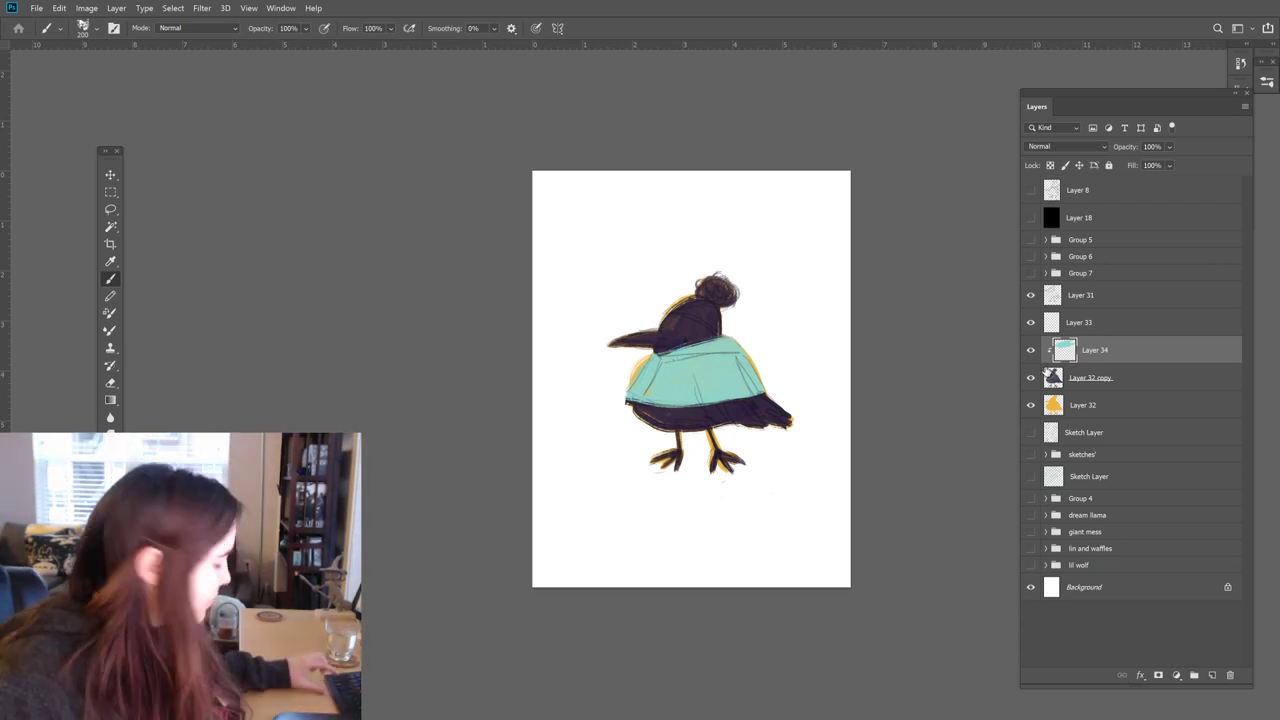
pyautogui.moveTo(1040, 471); pyautogui.dragTo(1040, 541)
# Step: Paint the bird's right foot light orange and hide Layer 31's sketch lines
pyautogui.click(979, 383)
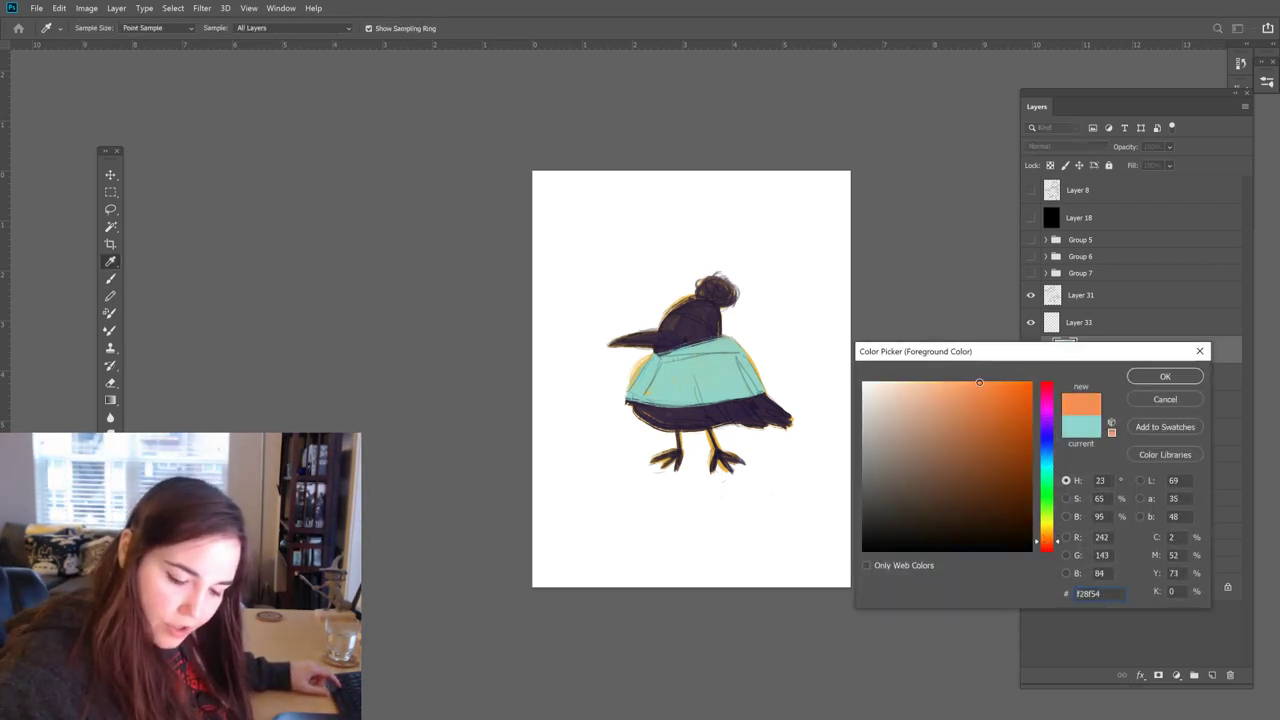
pyautogui.click(1165, 377)
pyautogui.press('b')
pyautogui.moveTo(712, 450)
pyautogui.mouseDown()
pyautogui.moveTo(760, 452)
pyautogui.moveTo(721, 442)
pyautogui.mouseUp()
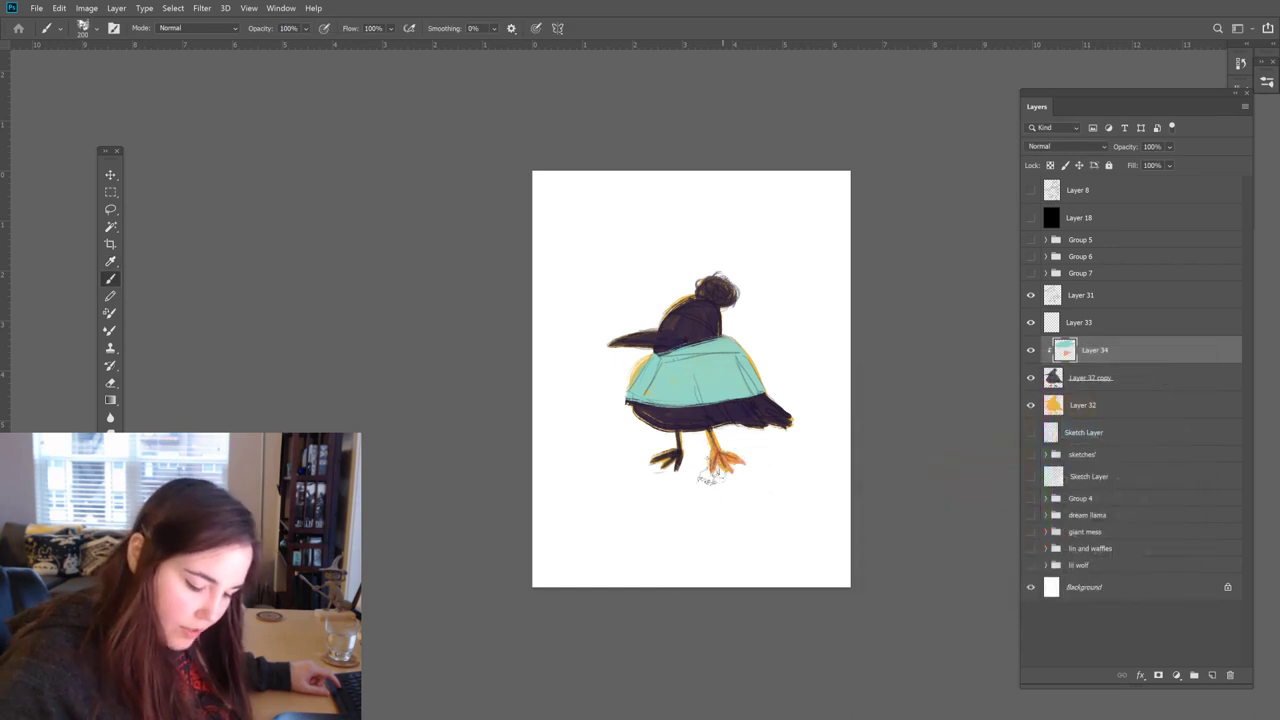
pyautogui.click(1031, 295)
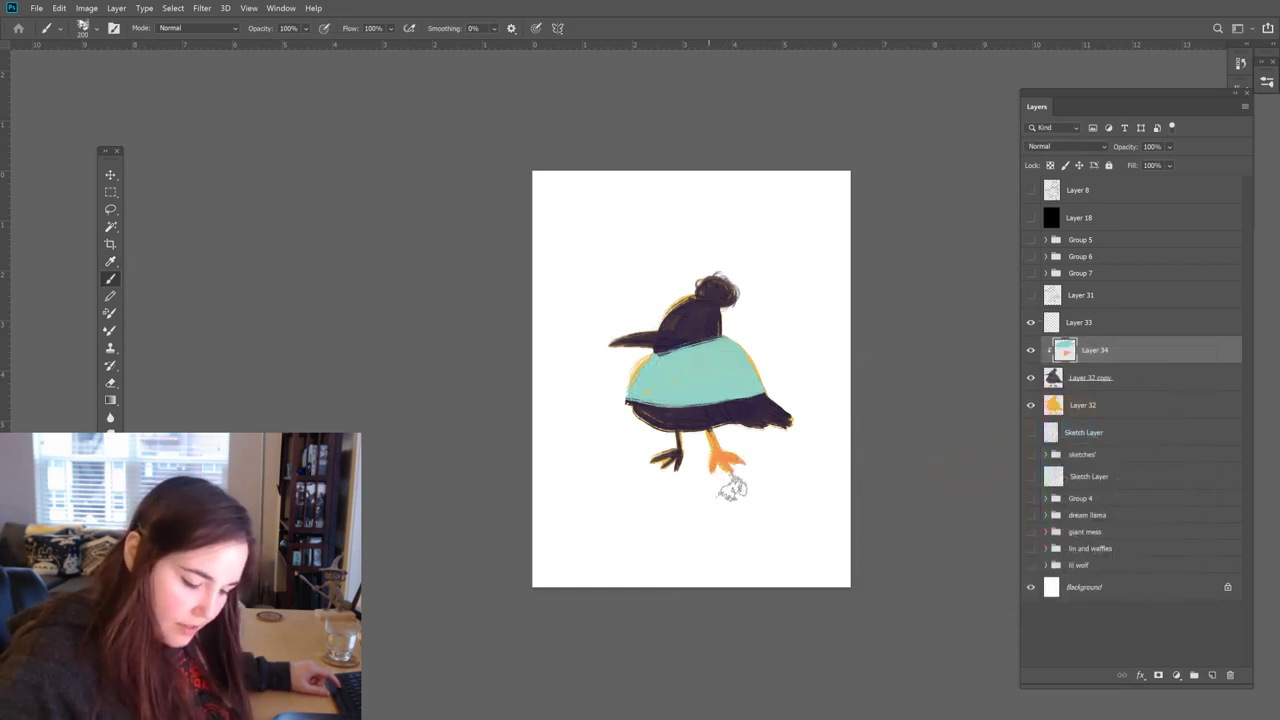
# Step: Shade the right foot with darker orange, then pick a dark brownish orange
pyautogui.click(108, 445)
pyautogui.click(994, 486)
pyautogui.click(1163, 376)
pyautogui.moveTo(748, 455)
pyautogui.mouseDown()
pyautogui.moveTo(740, 466)
pyautogui.moveTo(770, 445)
pyautogui.mouseUp()
pyautogui.click(108, 445)
pyautogui.click(994, 452)
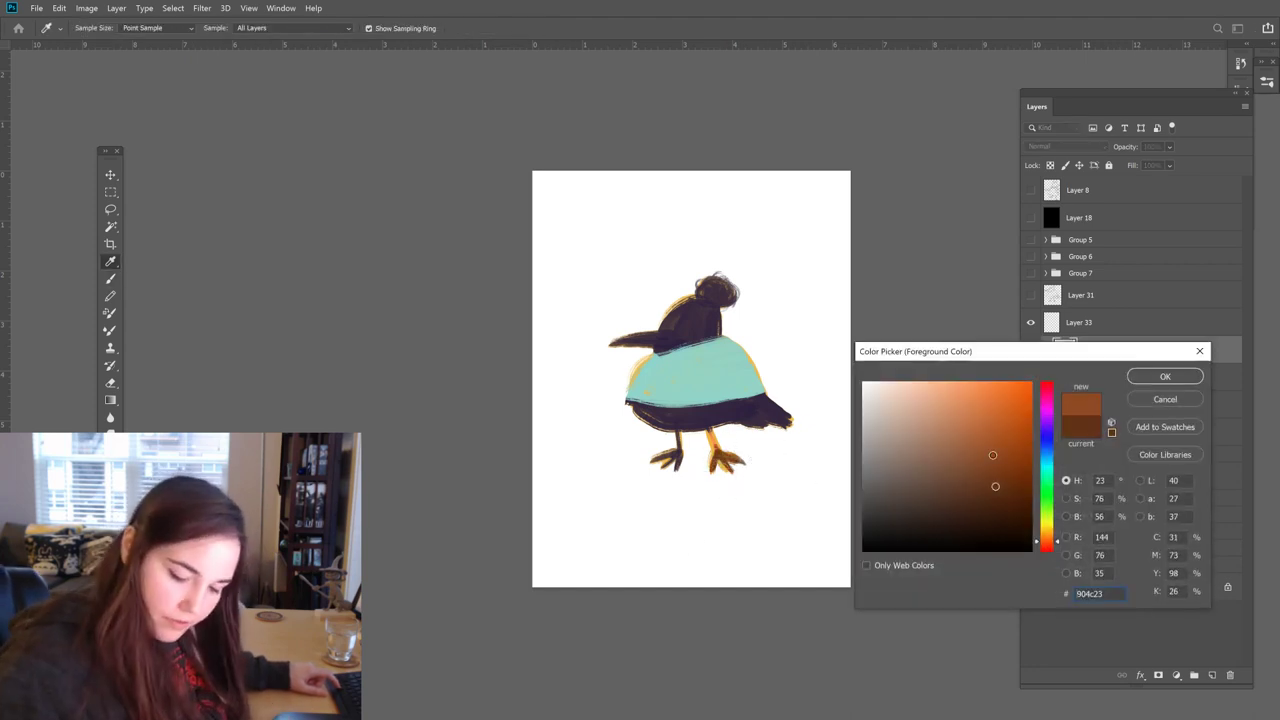
pyautogui.click(1163, 376)
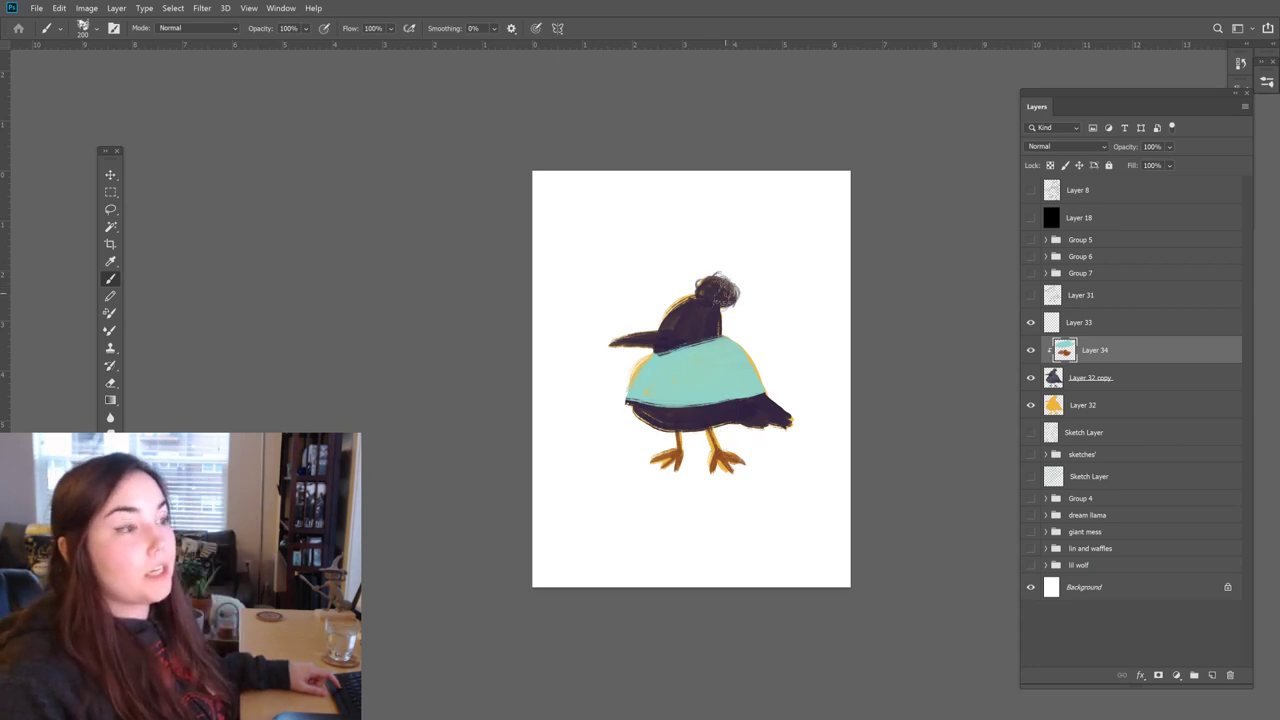
# Step: Paint a light green beanie on the bird's head and show Layer 31's sketch again
pyautogui.hotkey('alt', 'shift', 'c')
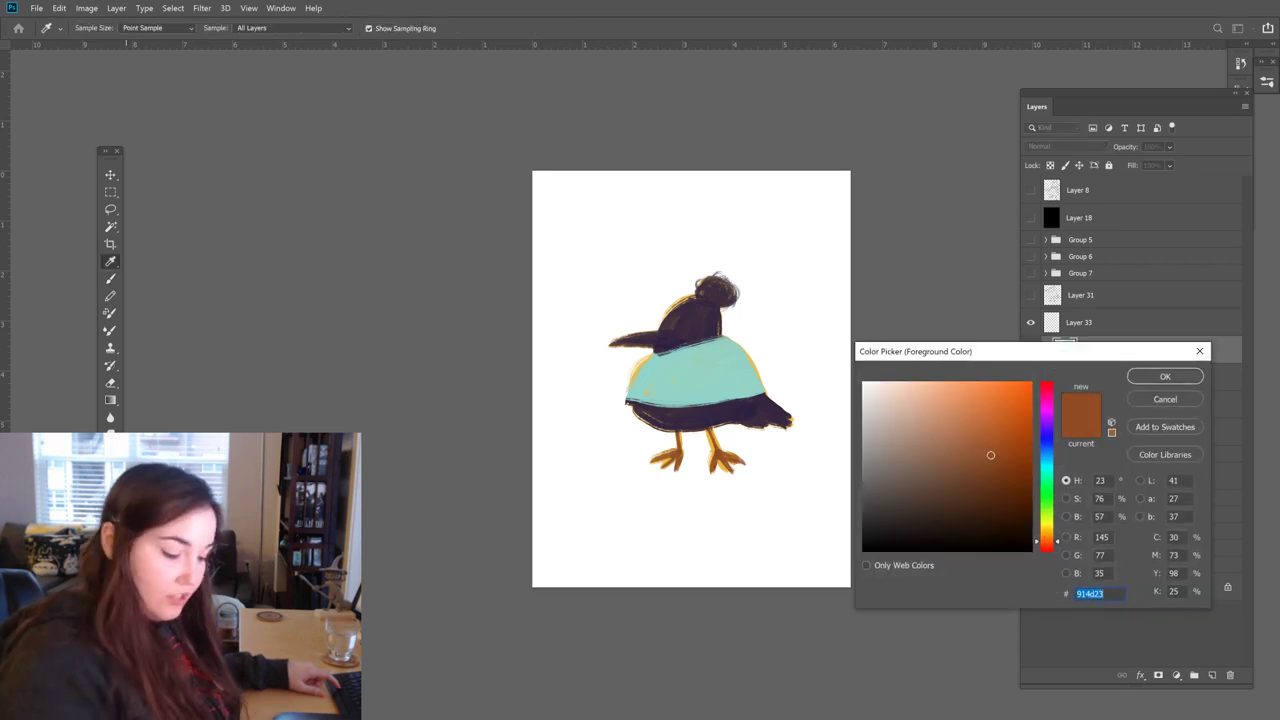
pyautogui.moveTo(1058, 481)
pyautogui.mouseDown()
pyautogui.moveTo(1050, 468)
pyautogui.moveTo(1050, 512)
pyautogui.moveTo(923, 403)
pyautogui.moveTo(929, 389)
pyautogui.mouseUp()
pyautogui.click(1165, 376)
pyautogui.moveTo(690, 300)
pyautogui.mouseDown()
pyautogui.moveTo(732, 292)
pyautogui.moveTo(690, 315)
pyautogui.moveTo(710, 330)
pyautogui.moveTo(705, 300)
pyautogui.moveTo(760, 305)
pyautogui.mouseUp()
pyautogui.click(1031, 295)
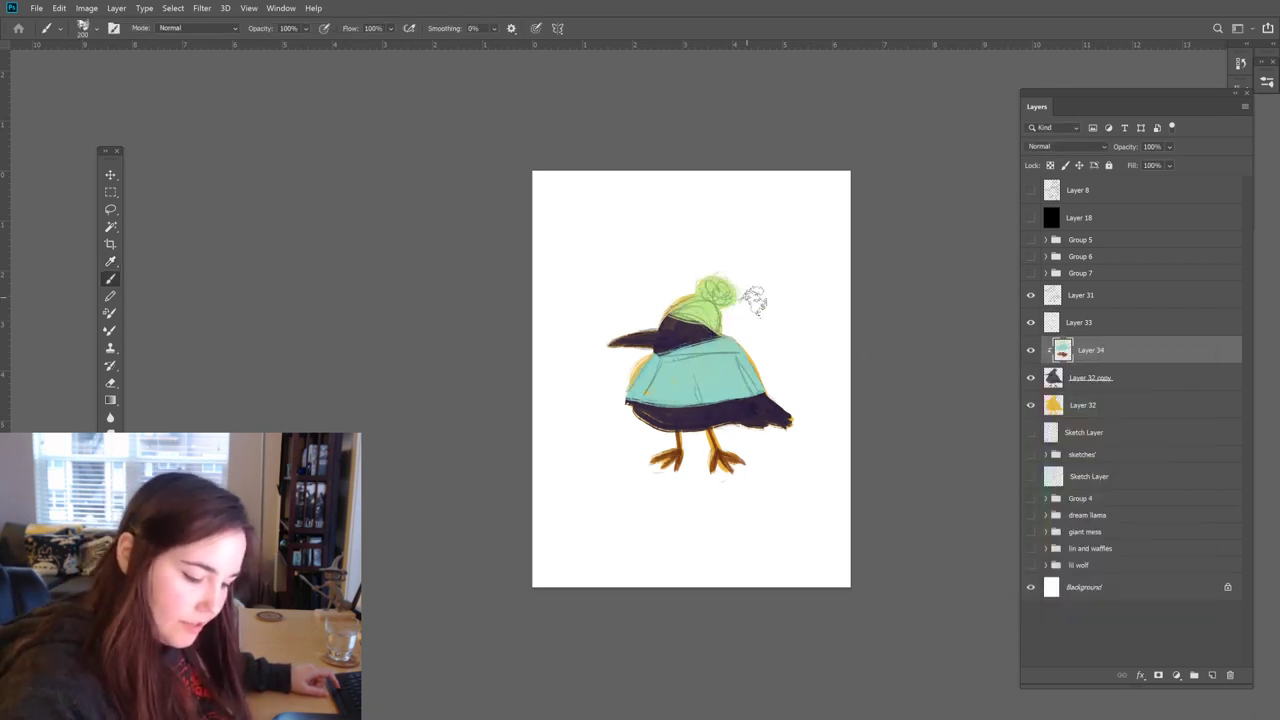
# Step: Erase the hat's lower edge to reveal the dark band, checking values with Layer 18
pyautogui.press('e')
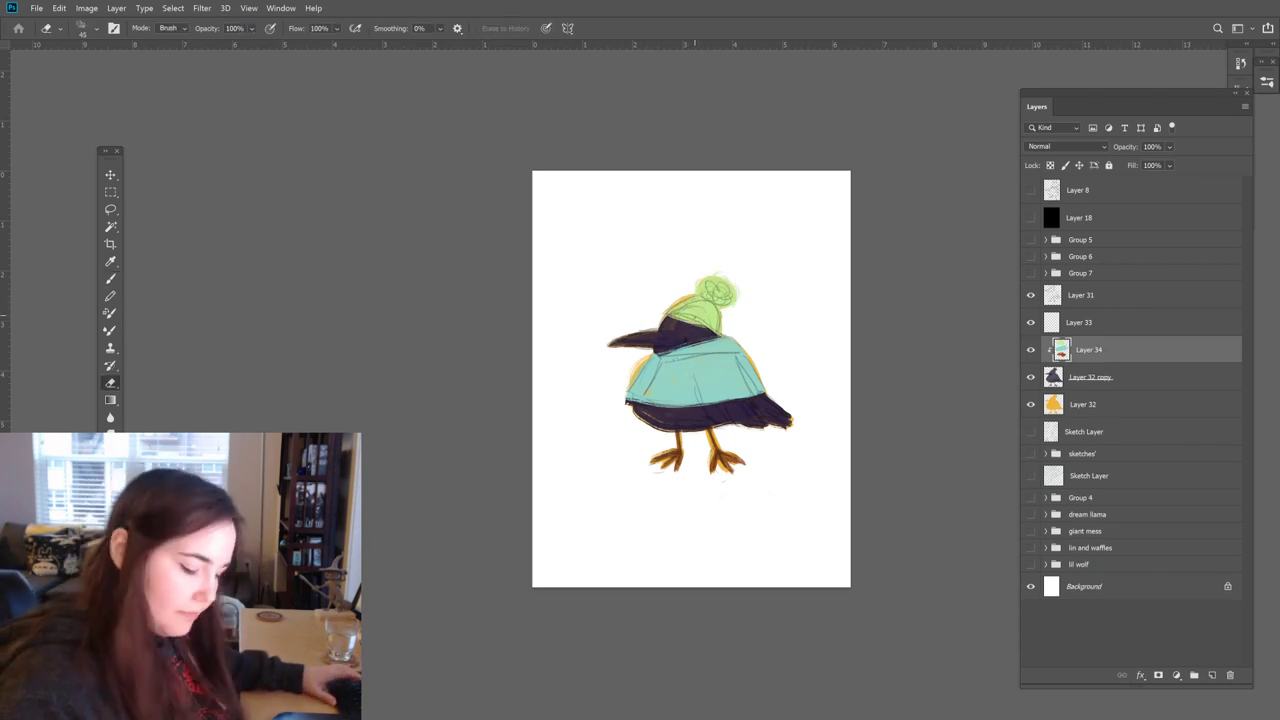
pyautogui.moveTo(702, 316); pyautogui.dragTo(668, 324)
pyautogui.click(1032, 218)
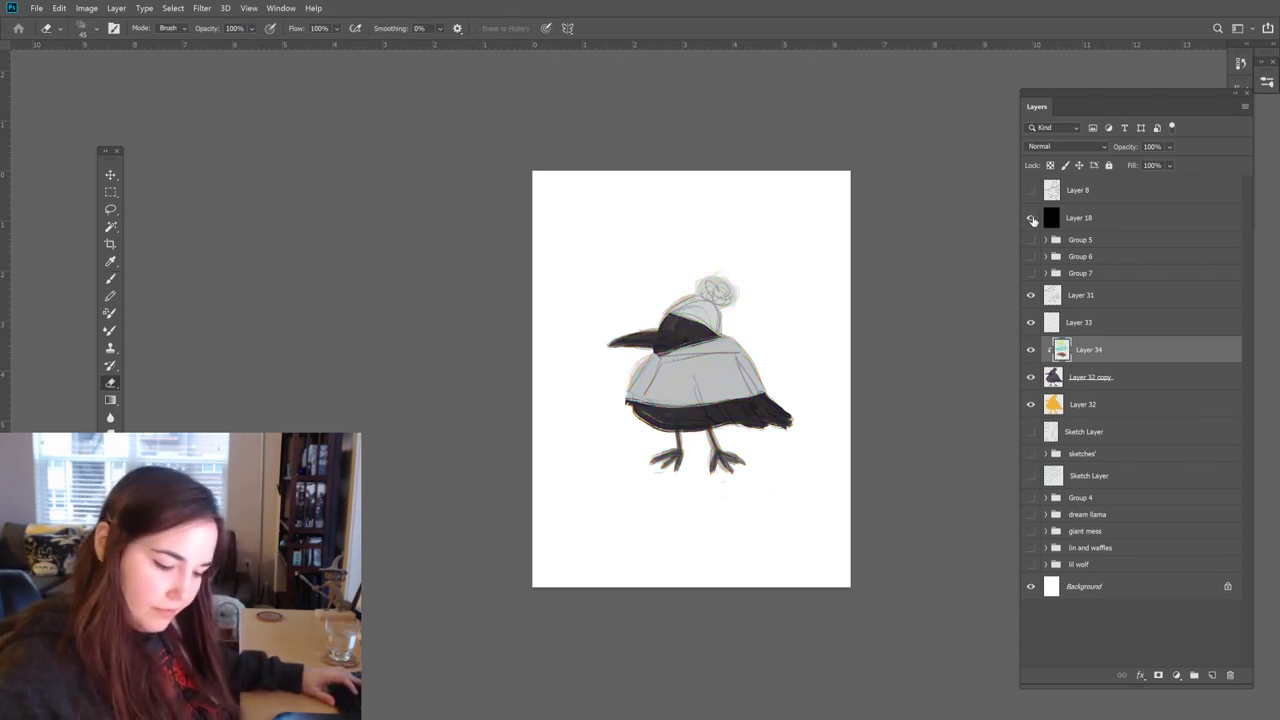
pyautogui.click(1032, 218)
pyautogui.press('b')
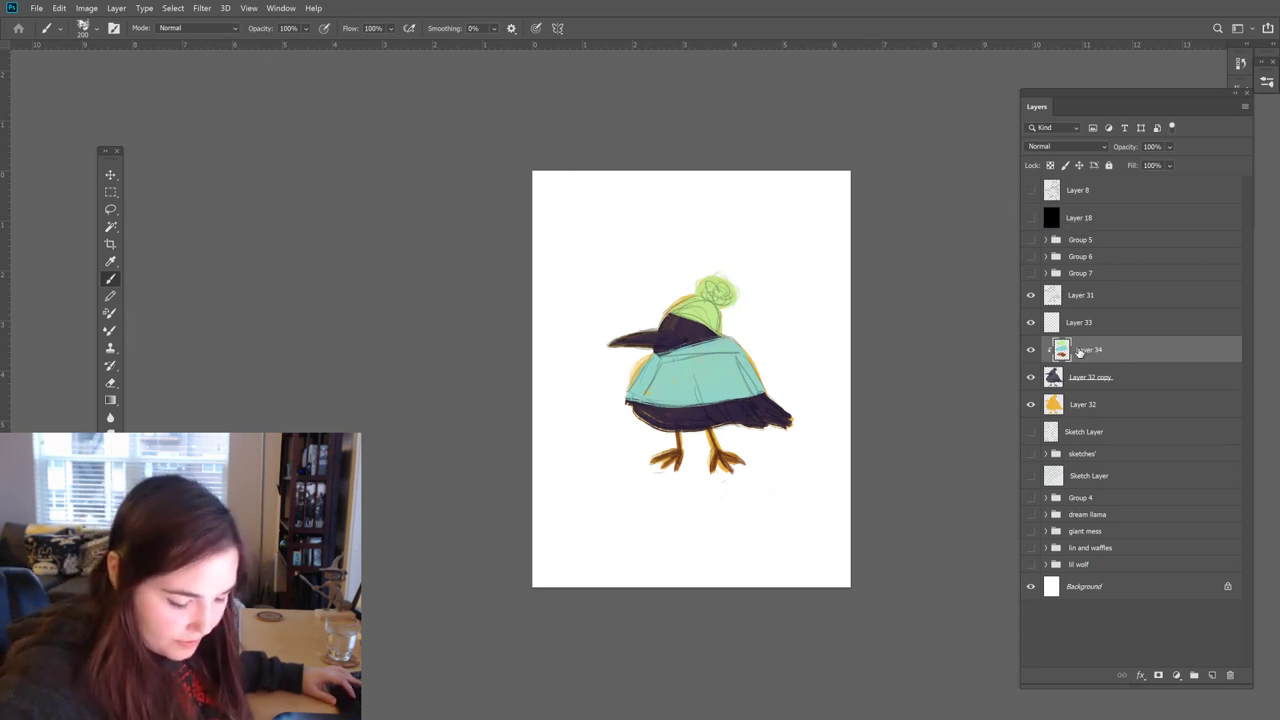
pyautogui.click(1031, 349)
pyautogui.click(1031, 349)
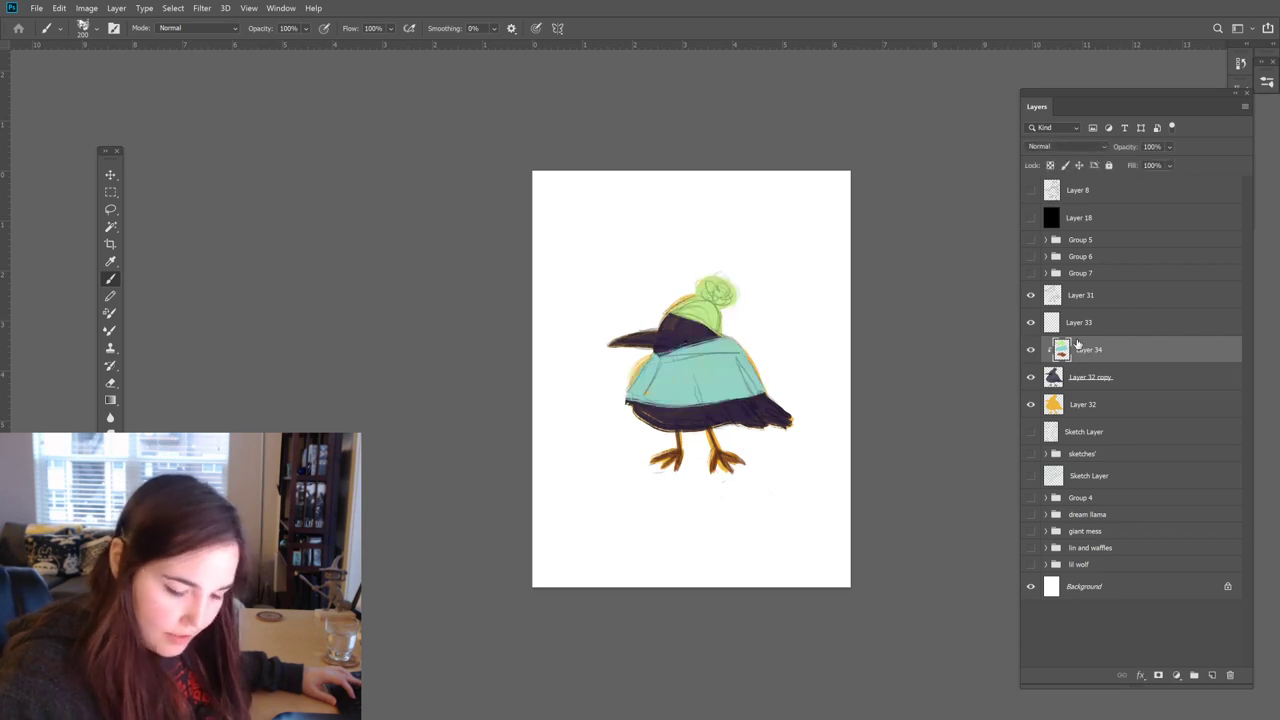
# Step: Lock transparency on Layer 32 copy and sample the purple from the bird's head
pyautogui.click(1085, 377)
pyautogui.click(1051, 166)
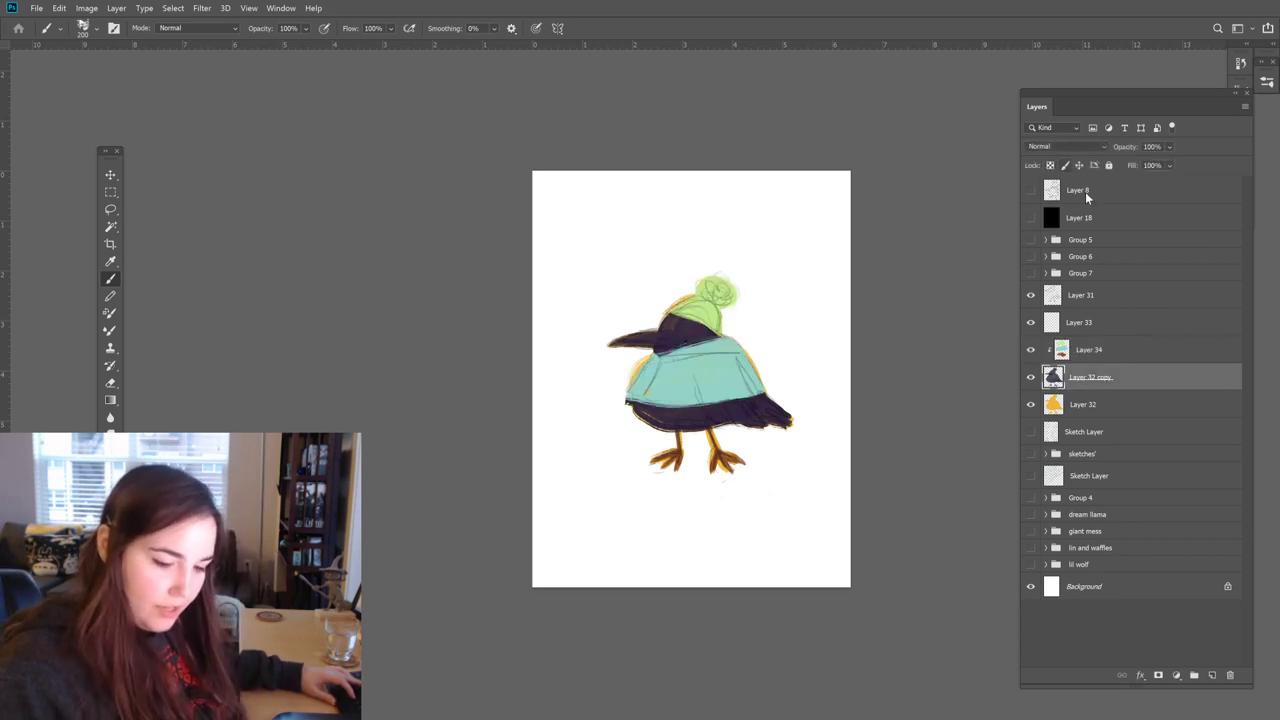
pyautogui.click(107, 578)
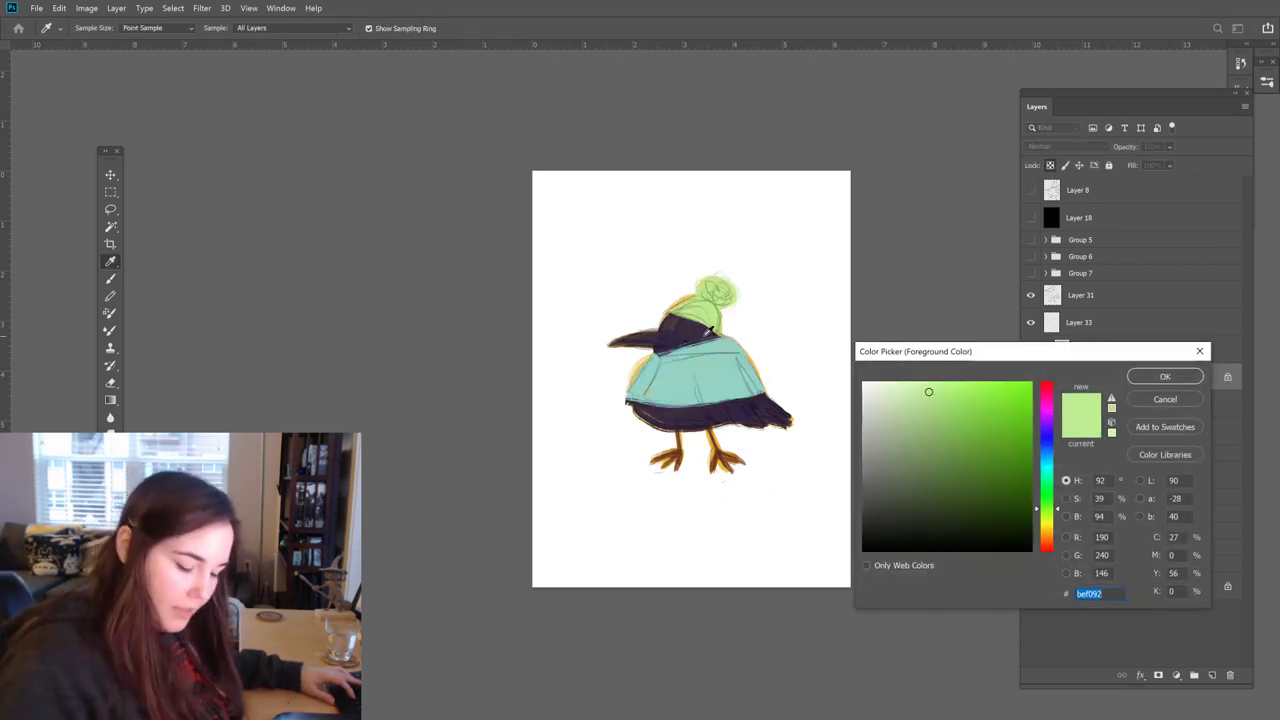
pyautogui.click(683, 328)
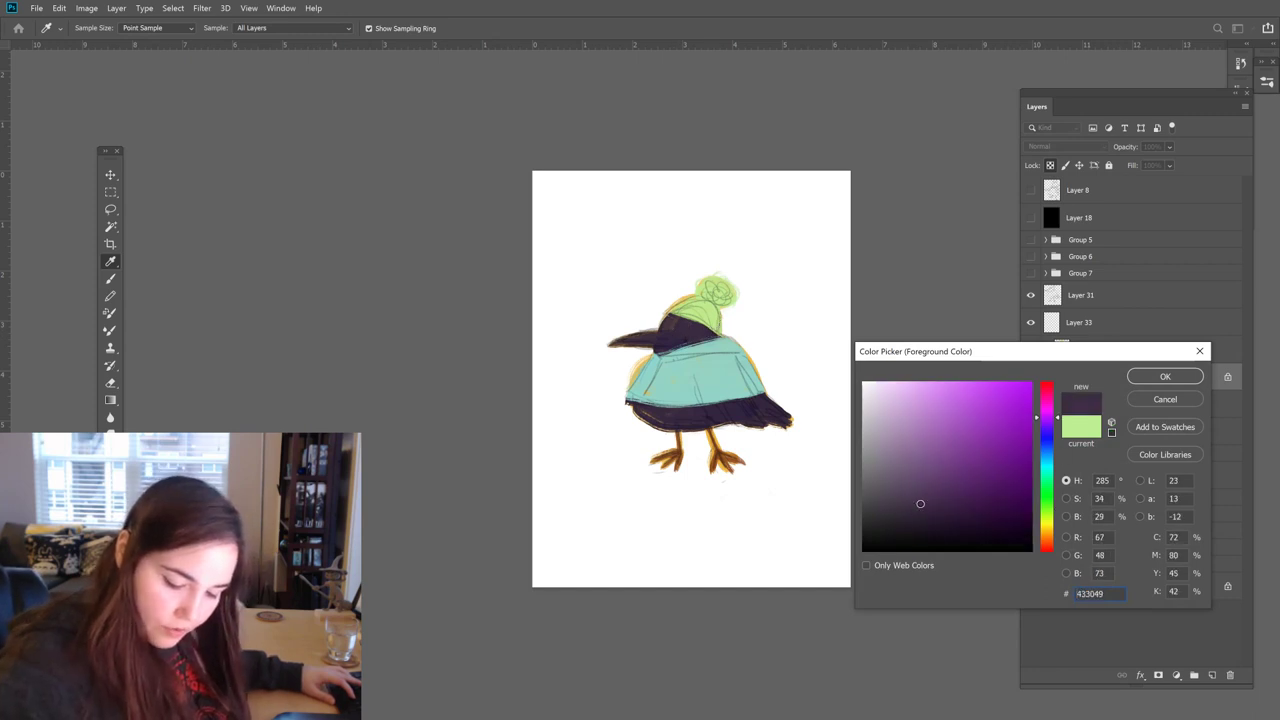
pyautogui.click(1165, 376)
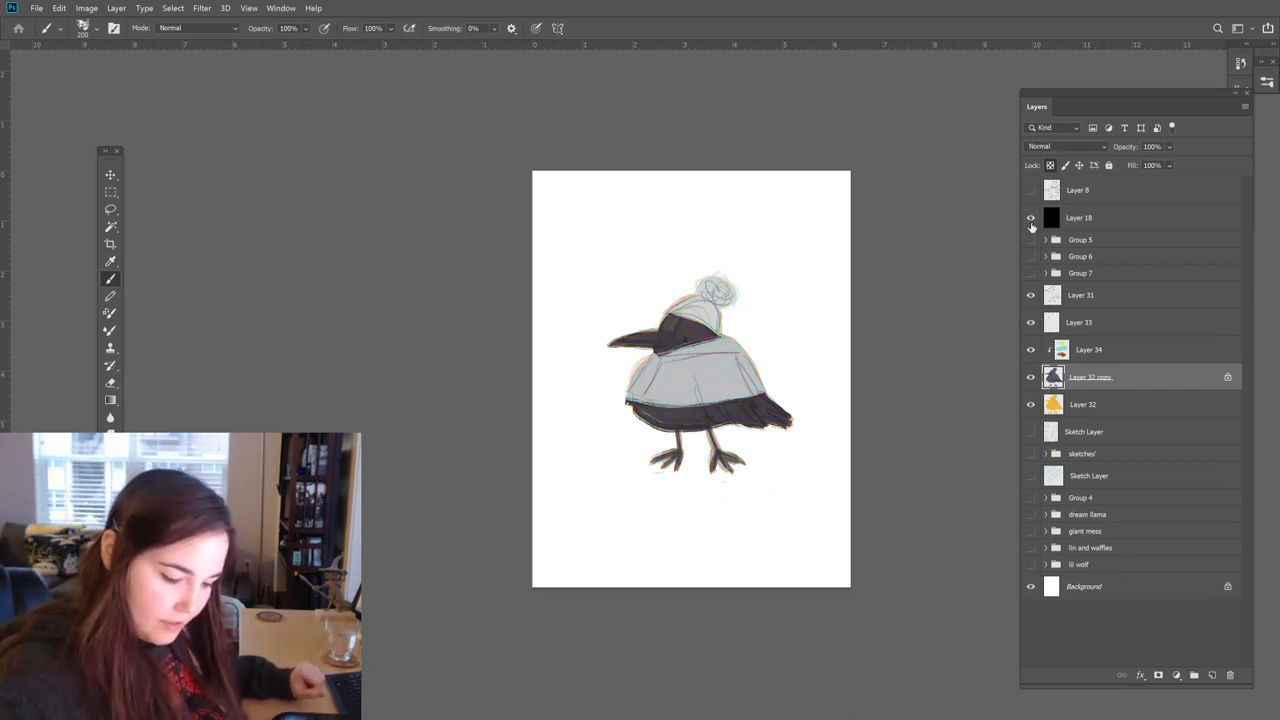
# Step: On Layer 34, try a light green pompom, undo it, and hide Layer 31's sketch
pyautogui.click(1086, 355)
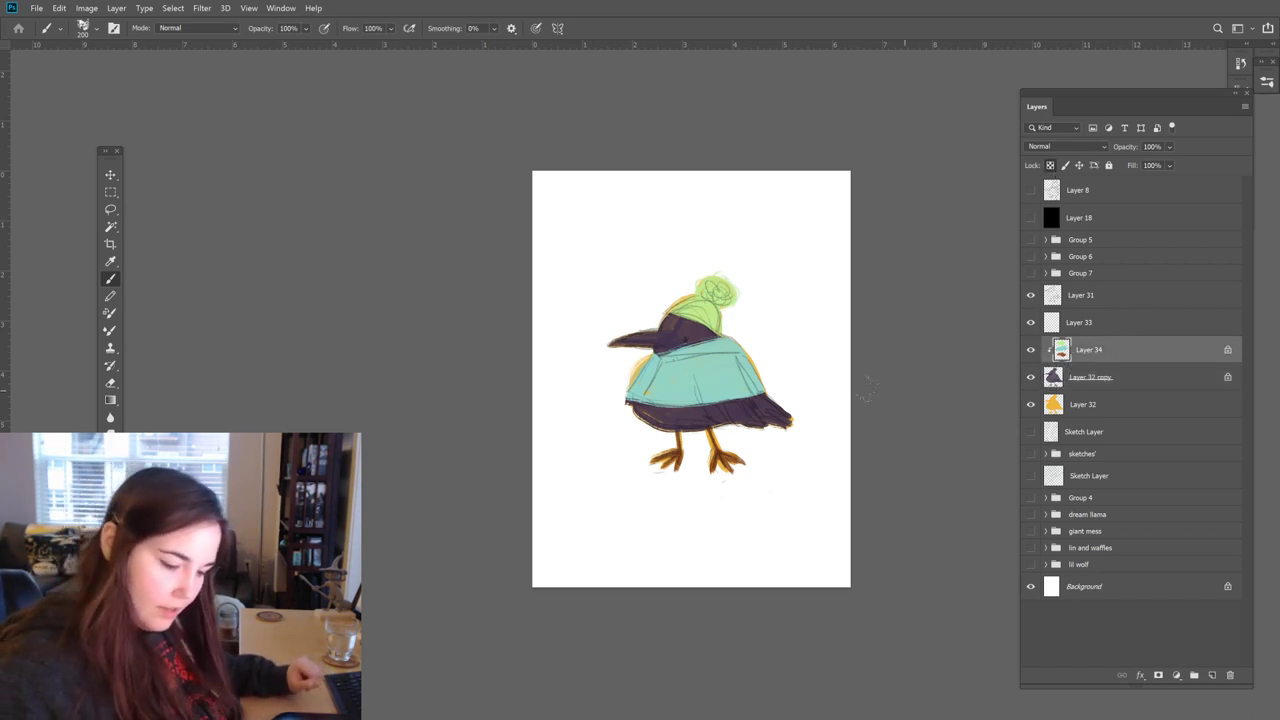
pyautogui.click(110, 590)
pyautogui.click(721, 295)
pyautogui.click(1165, 376)
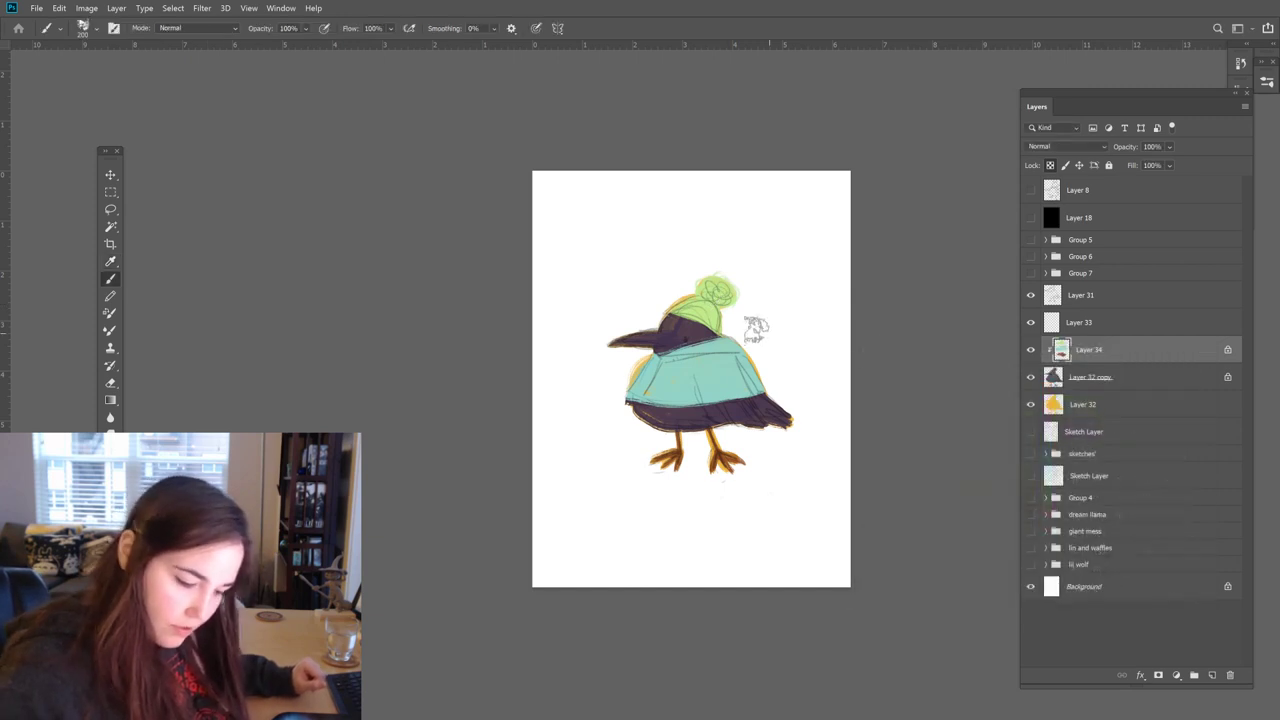
pyautogui.moveTo(725, 318)
pyautogui.mouseDown()
pyautogui.moveTo(716, 292)
pyautogui.moveTo(728, 310)
pyautogui.mouseUp()
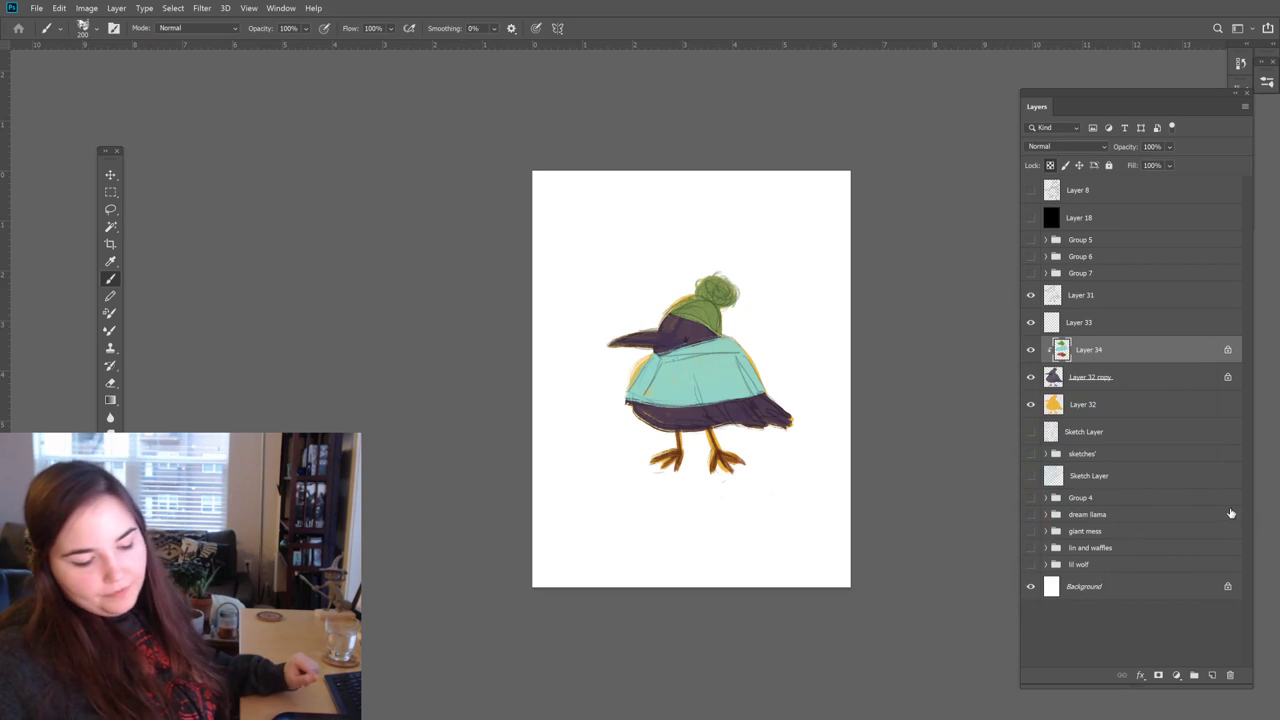
pyautogui.hotkey('ctrl', 'z')
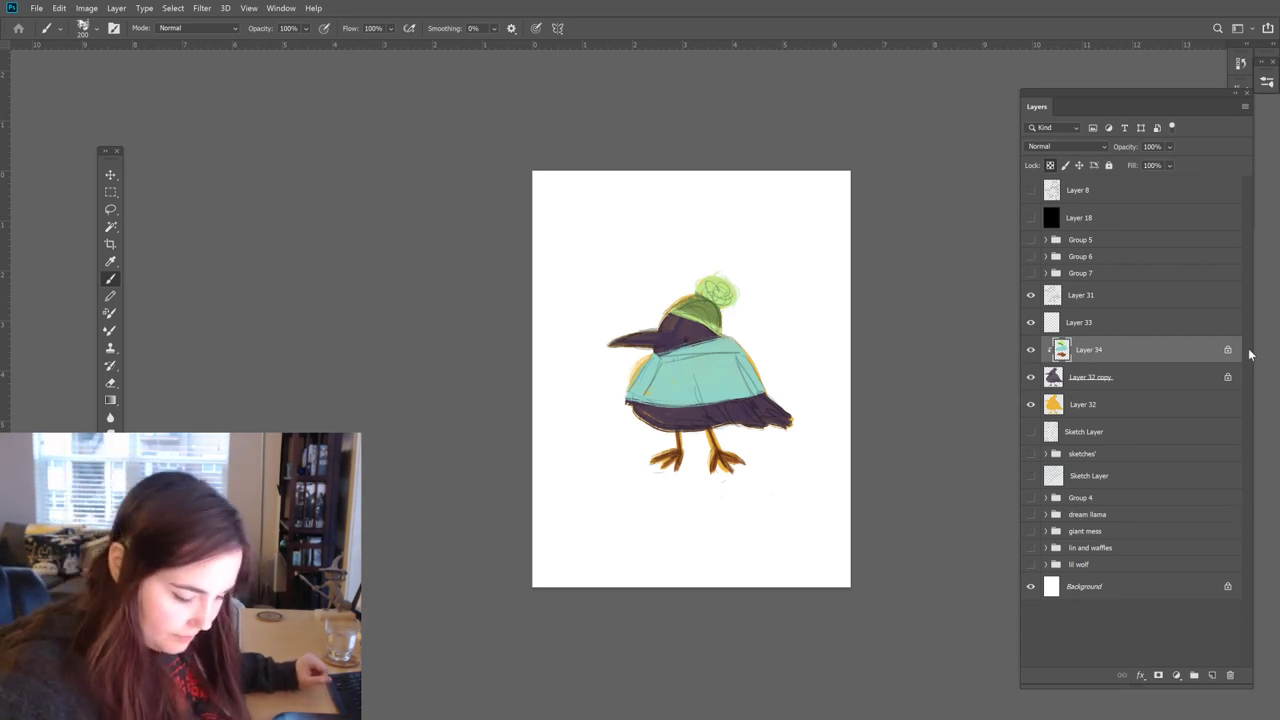
pyautogui.click(1031, 296)
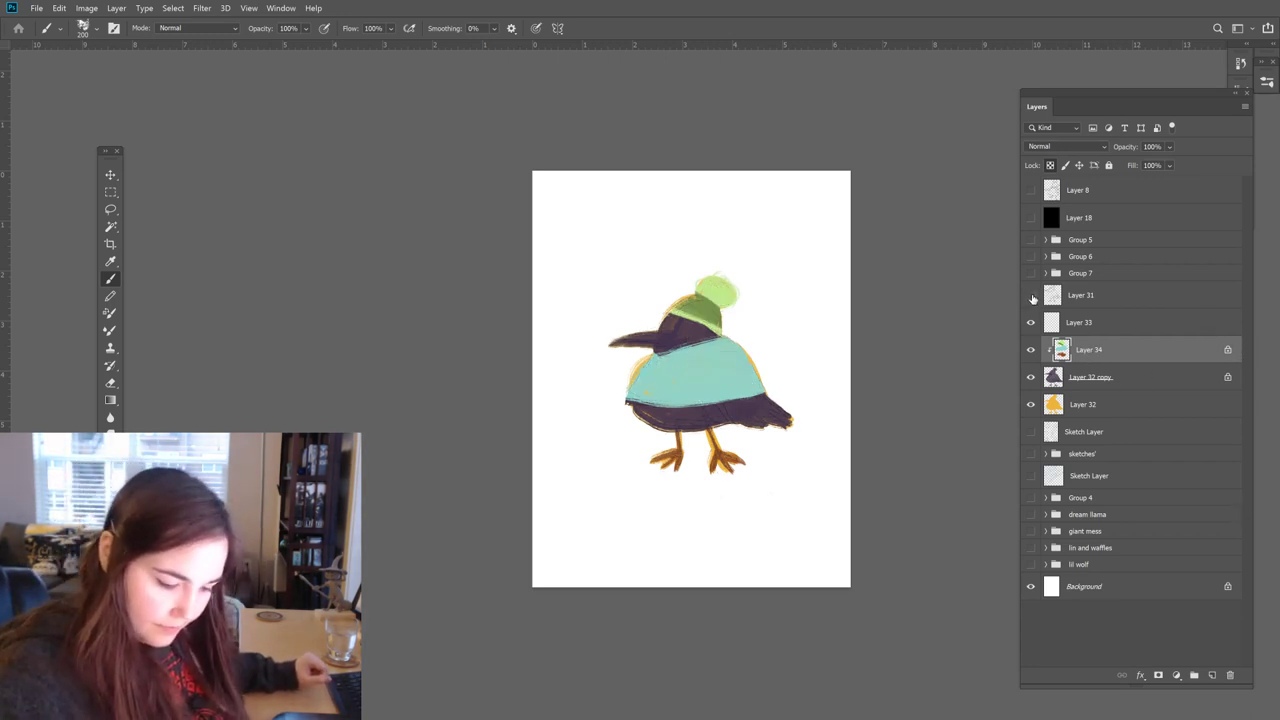
# Step: Erase stray colour beside the bird's leg on Layer 32
pyautogui.click(1055, 406)
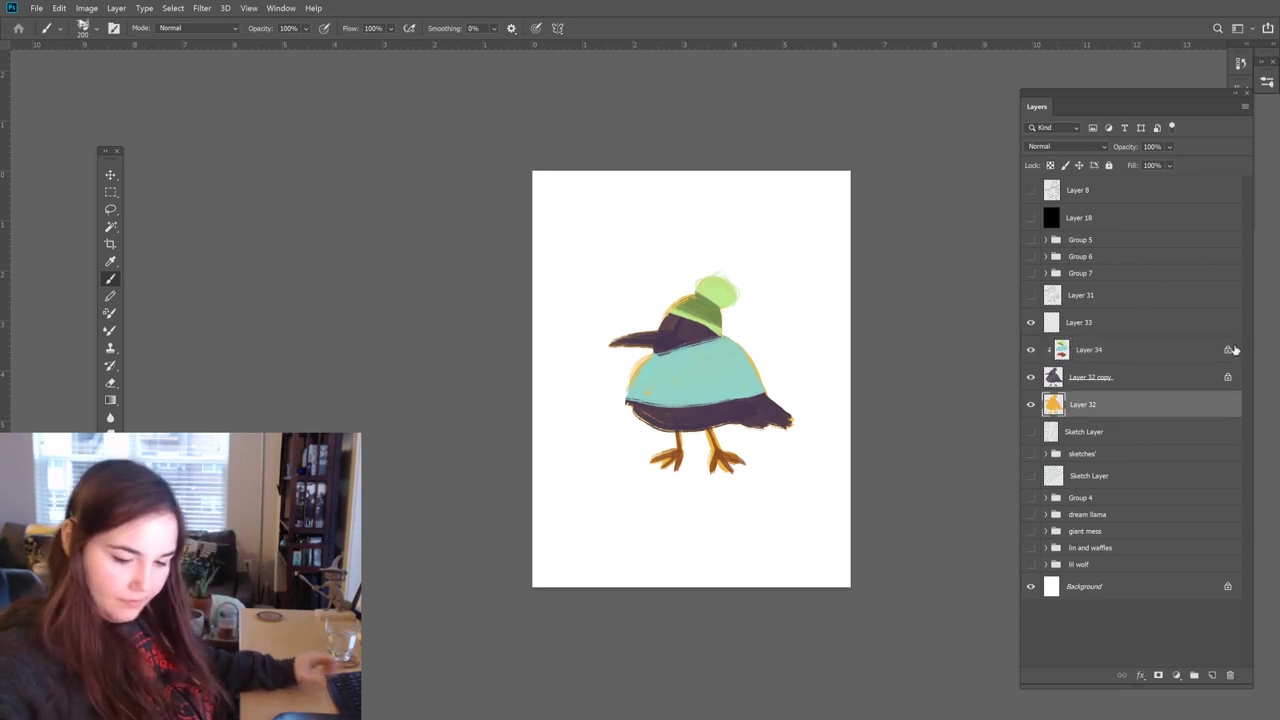
pyautogui.press('e')
pyautogui.moveTo(710, 433)
pyautogui.mouseDown()
pyautogui.moveTo(711, 471)
pyautogui.moveTo(727, 477)
pyautogui.mouseUp()
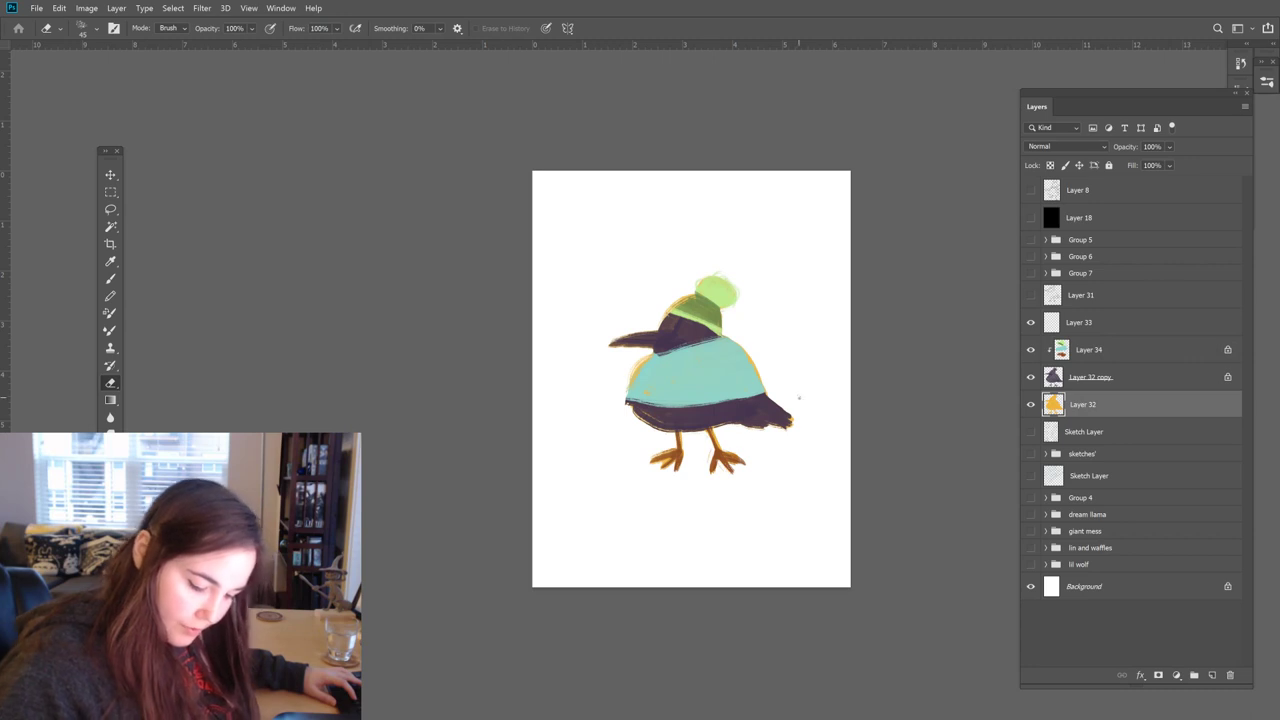
pyautogui.press('b')
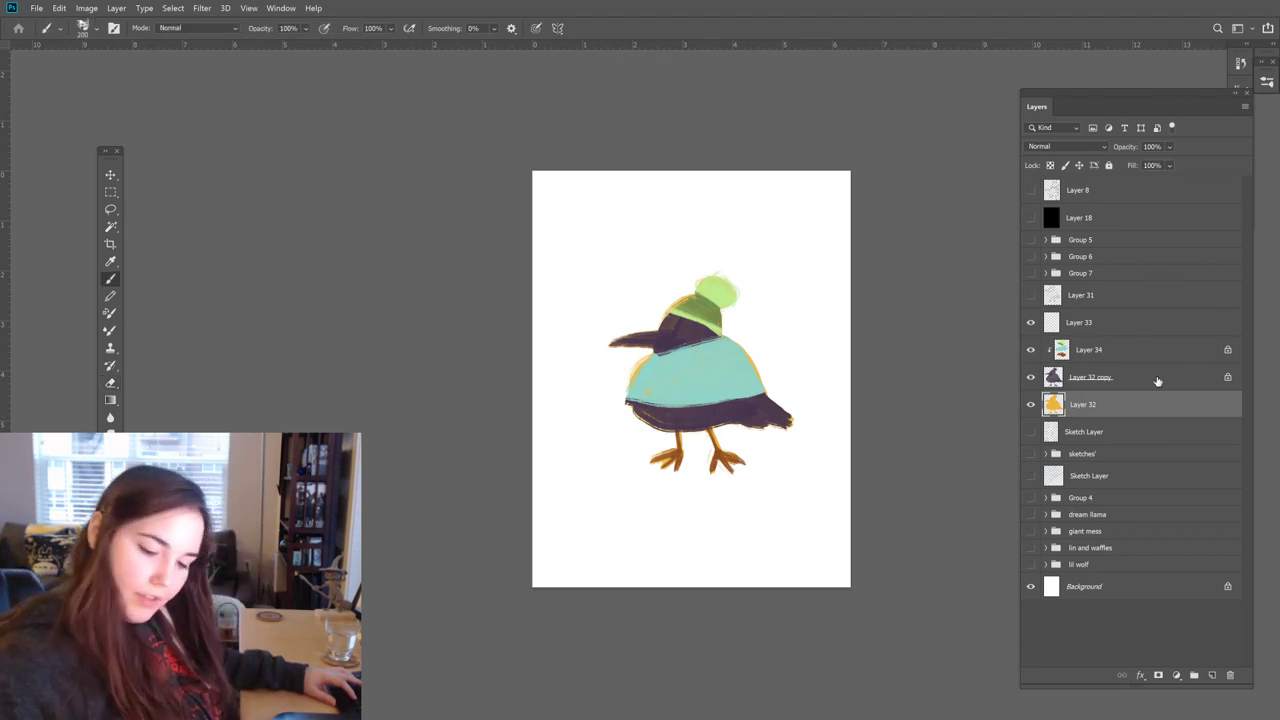
# Step: Brush small touch-up strokes on the teal jacket on Layer 32 copy and Layer 34
pyautogui.click(1092, 379)
pyautogui.press('e')
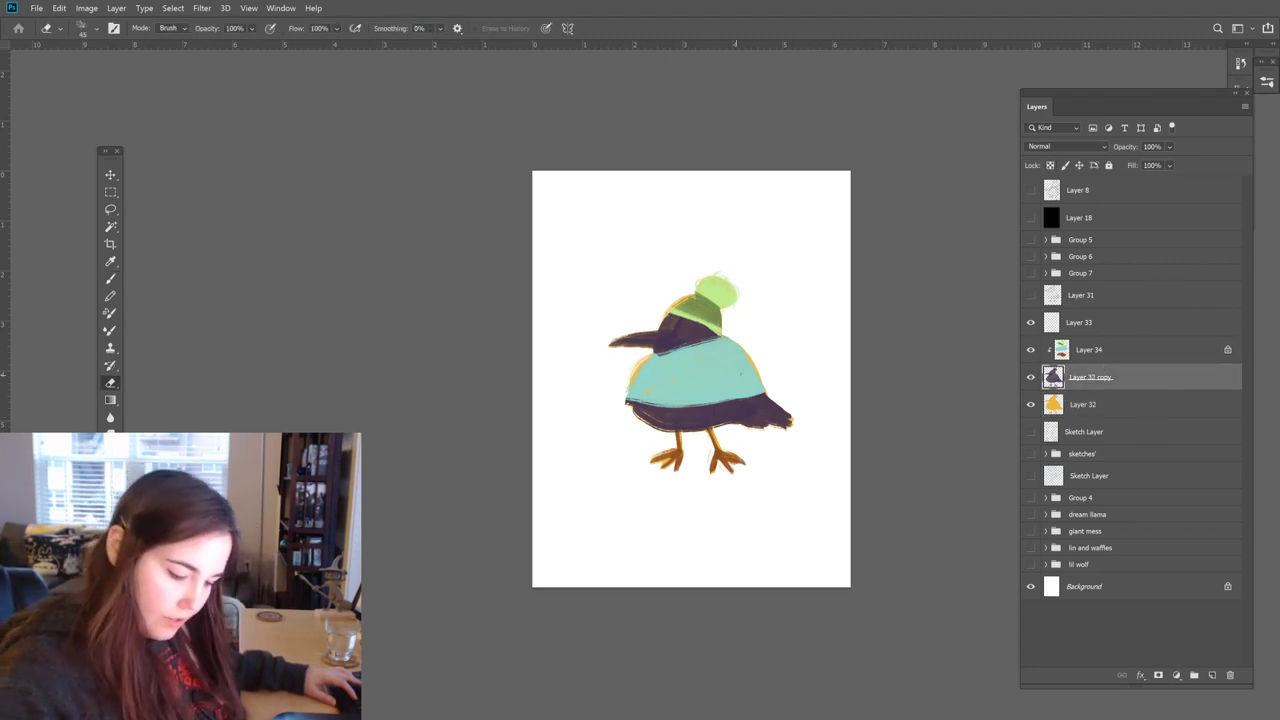
pyautogui.press('b')
pyautogui.moveTo(738, 345)
pyautogui.mouseDown()
pyautogui.moveTo(736, 400)
pyautogui.moveTo(740, 365)
pyautogui.moveTo(725, 352)
pyautogui.moveTo(750, 395)
pyautogui.moveTo(733, 365)
pyautogui.moveTo(741, 389)
pyautogui.mouseUp()
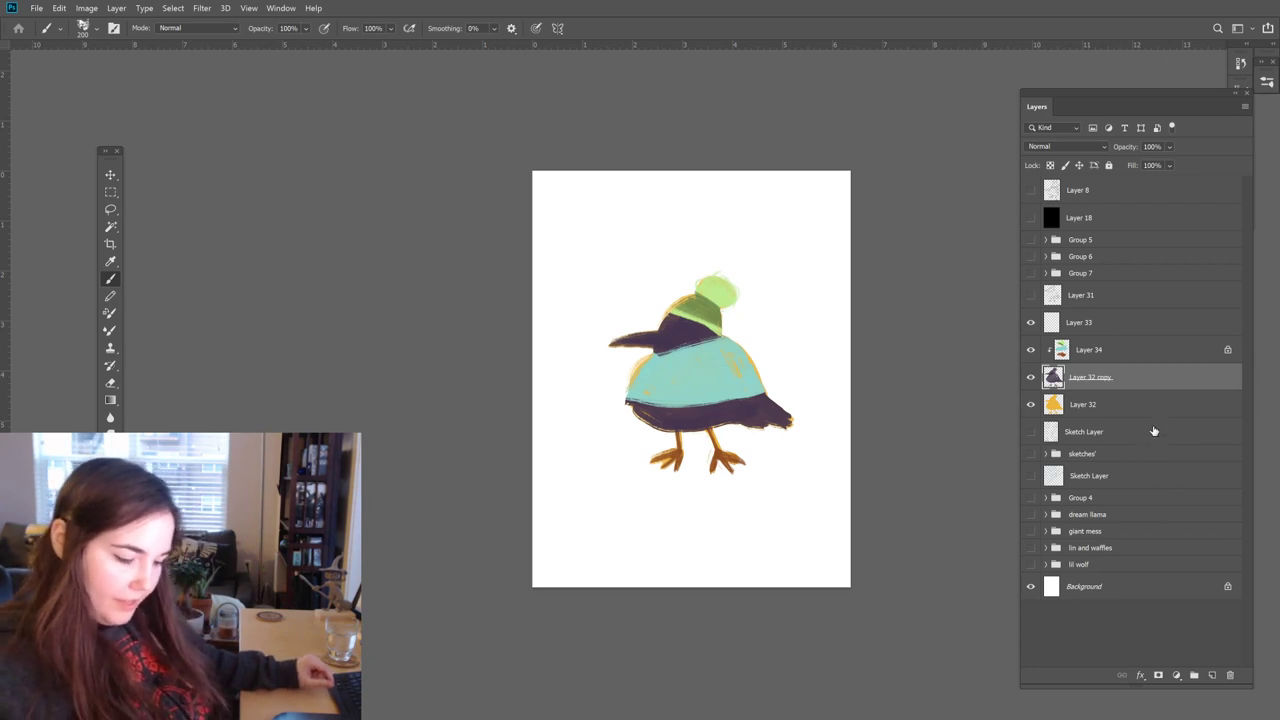
pyautogui.click(1124, 348)
pyautogui.moveTo(668, 358); pyautogui.dragTo(652, 372)
pyautogui.press('super')
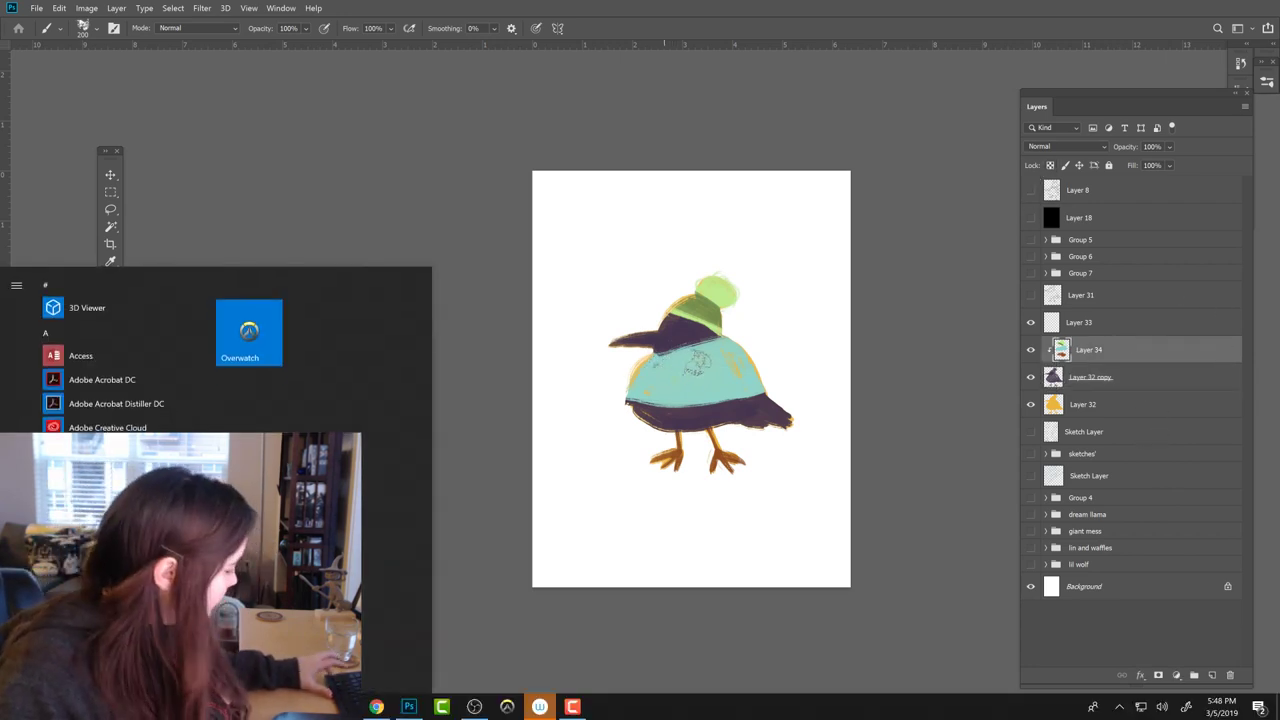
pyautogui.write('b')
pyautogui.press('Escape')
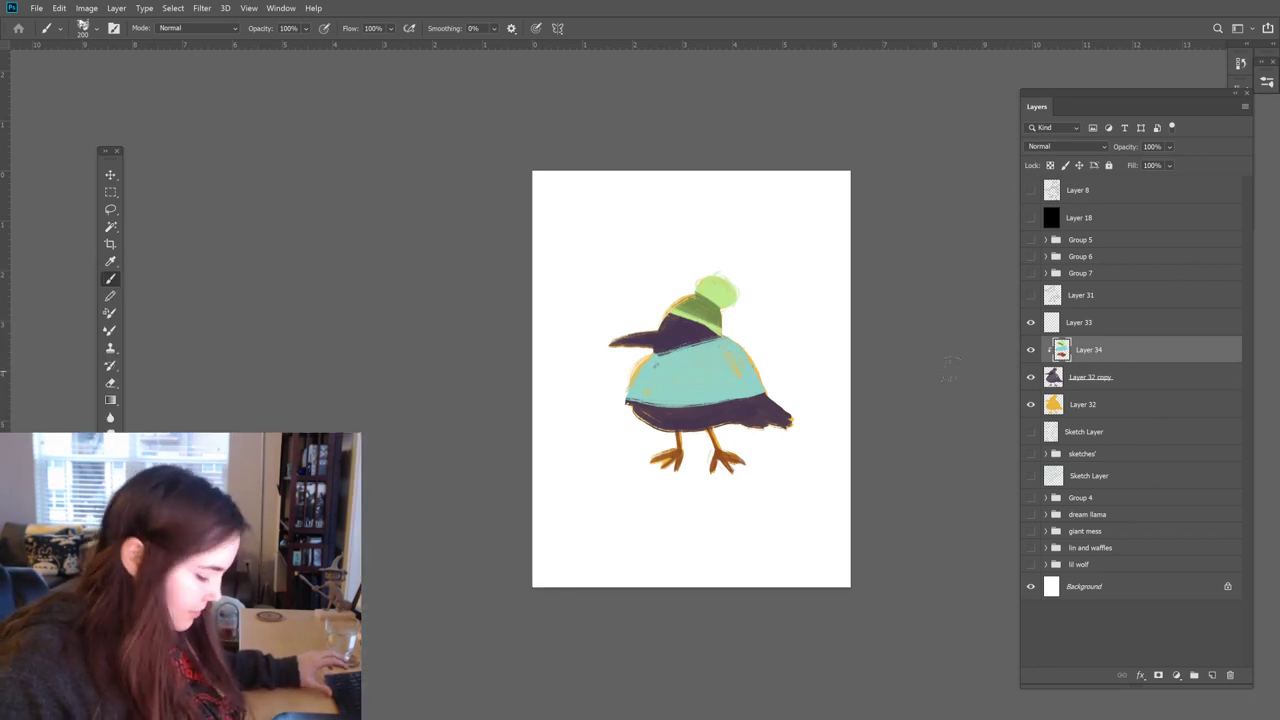
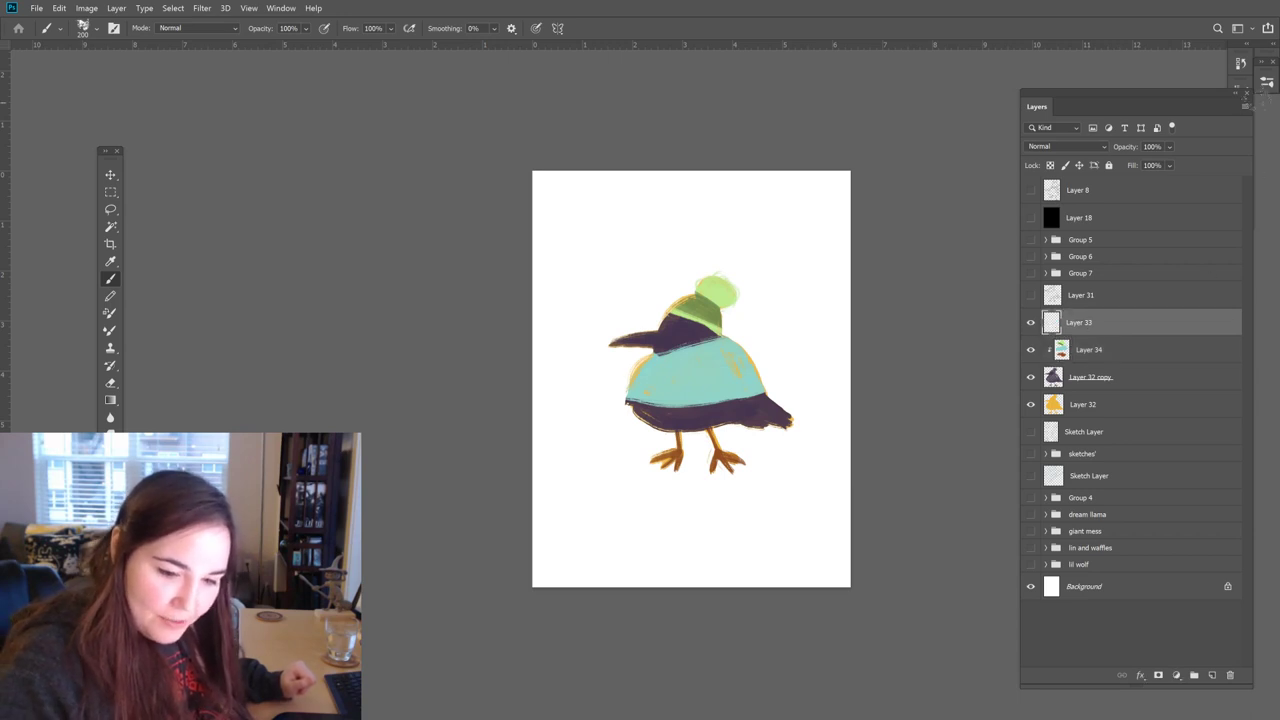
# Step: Select the HB Pencil brush and set the foreground colour to dark purple 231829
pyautogui.click(1268, 84)
pyautogui.click(1105, 203)
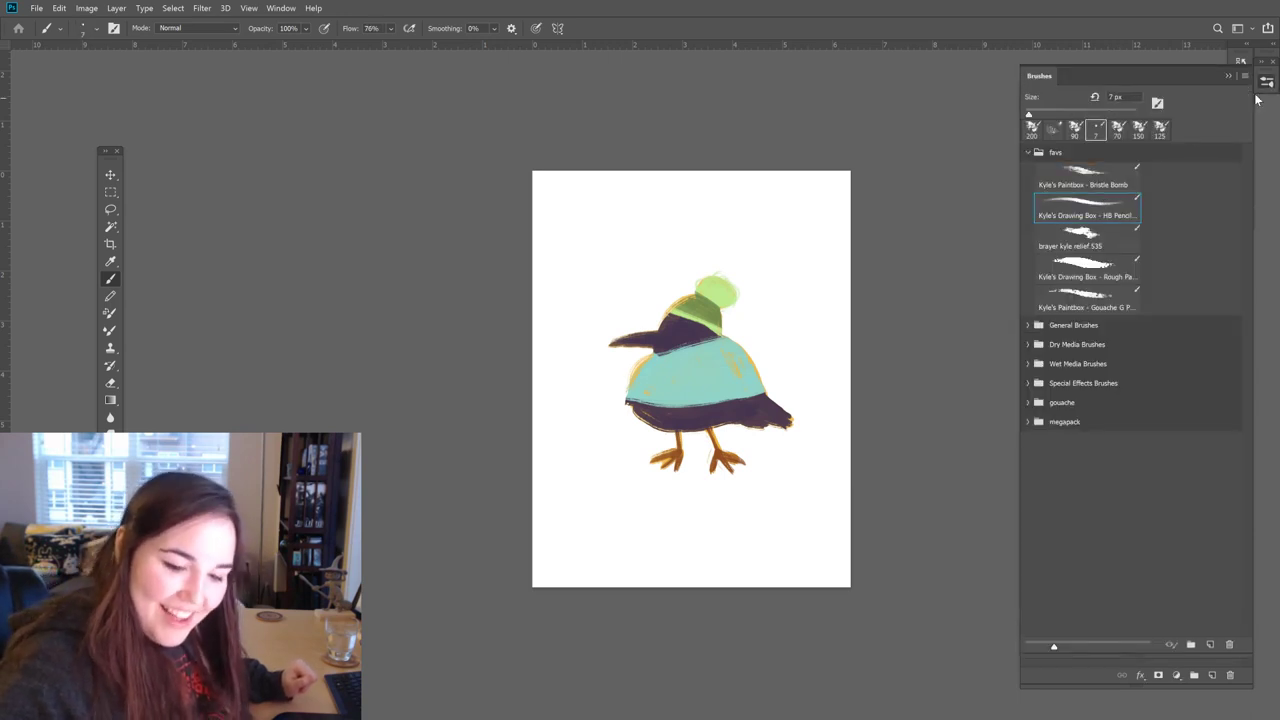
pyautogui.press('F7')
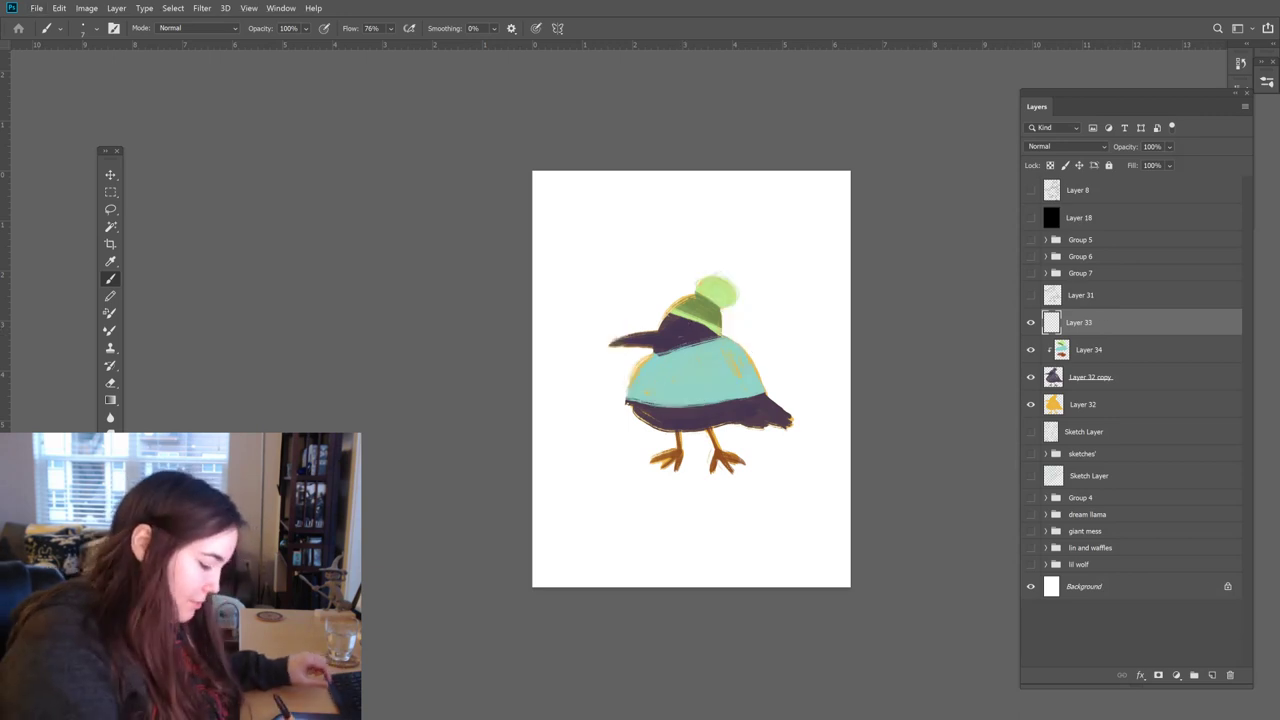
pyautogui.click(932, 522)
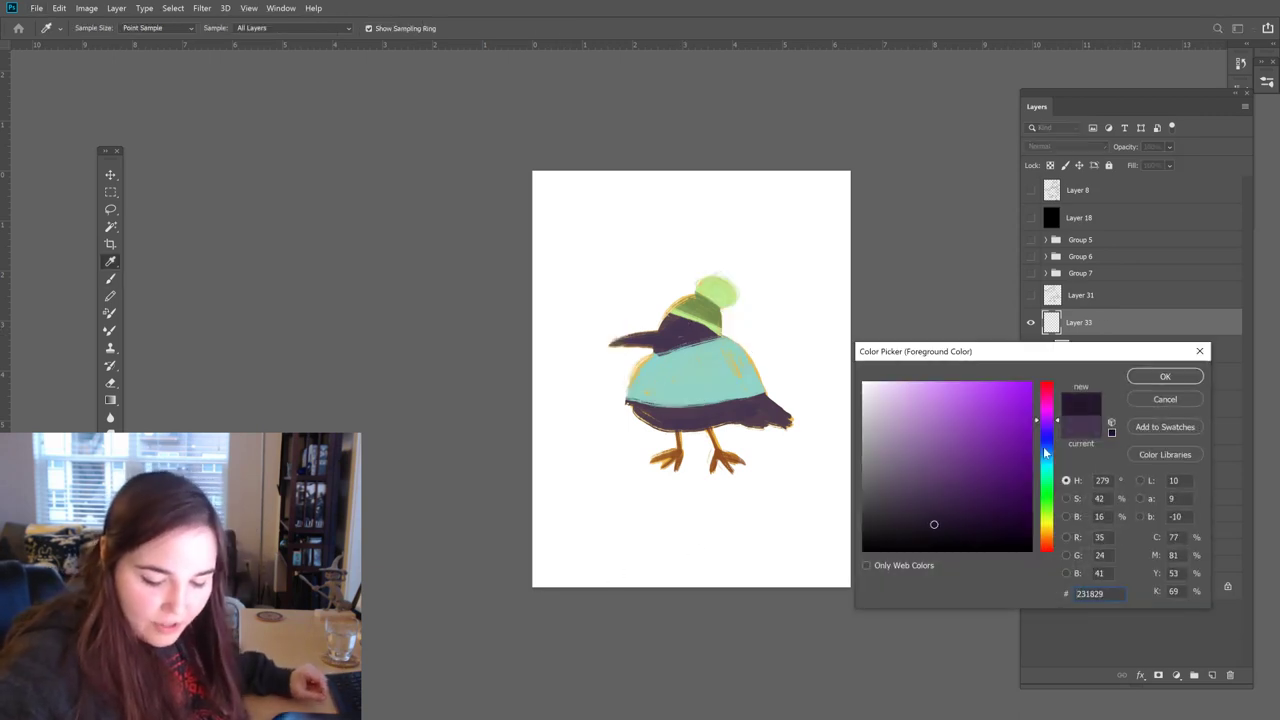
pyautogui.click(1165, 376)
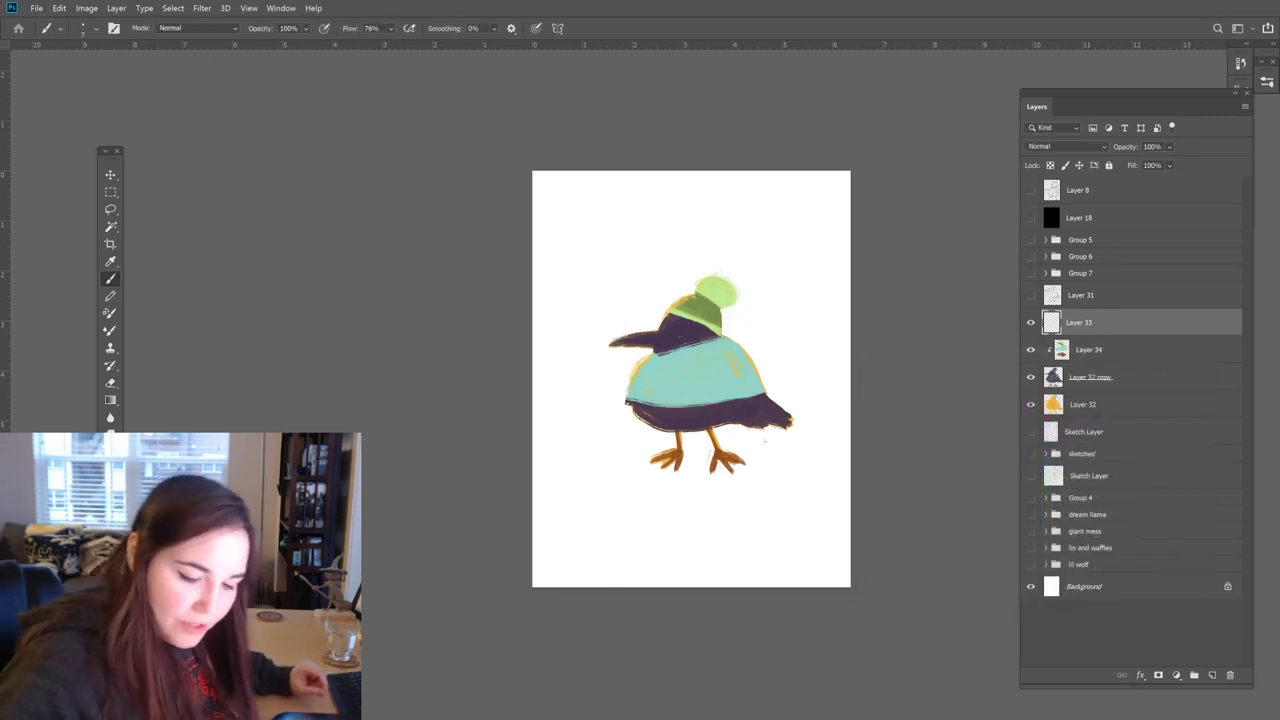
# Step: Toggle Layer 31's sketch on and off to compare, then make Layer 32 copy active
pyautogui.click(1031, 295)
pyautogui.click(1031, 295)
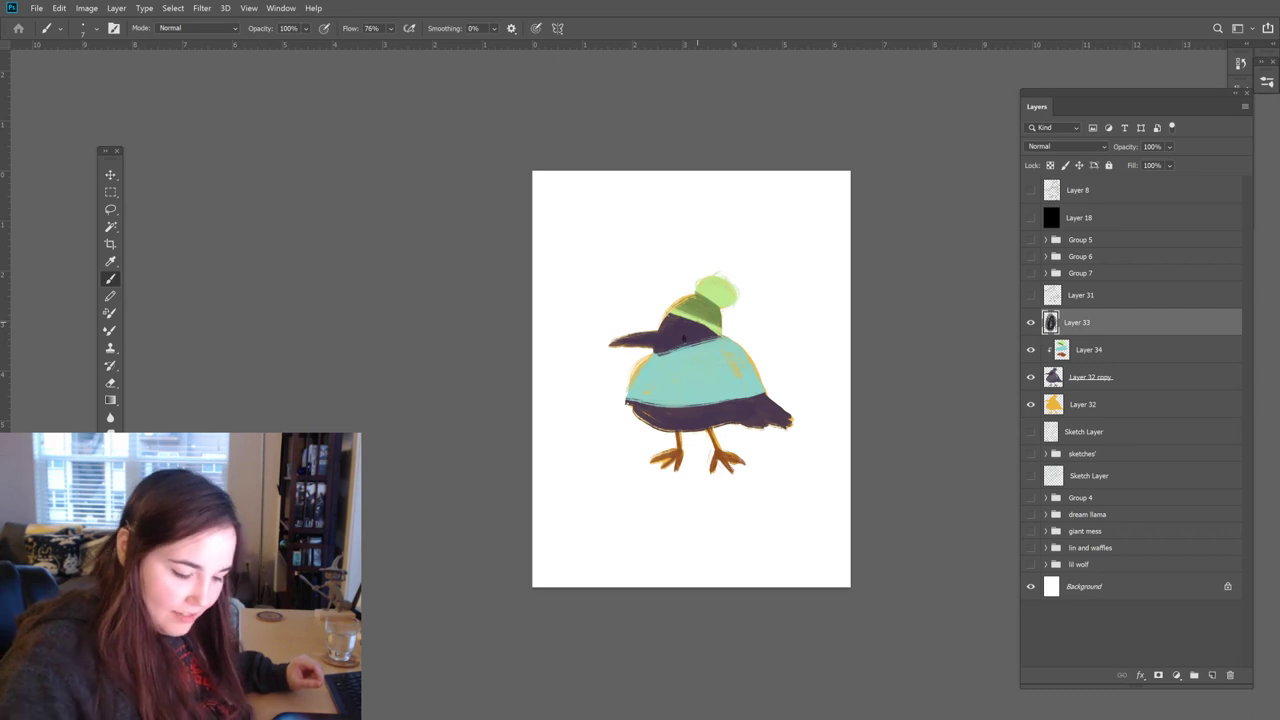
pyautogui.click(1031, 295)
pyautogui.click(1031, 295)
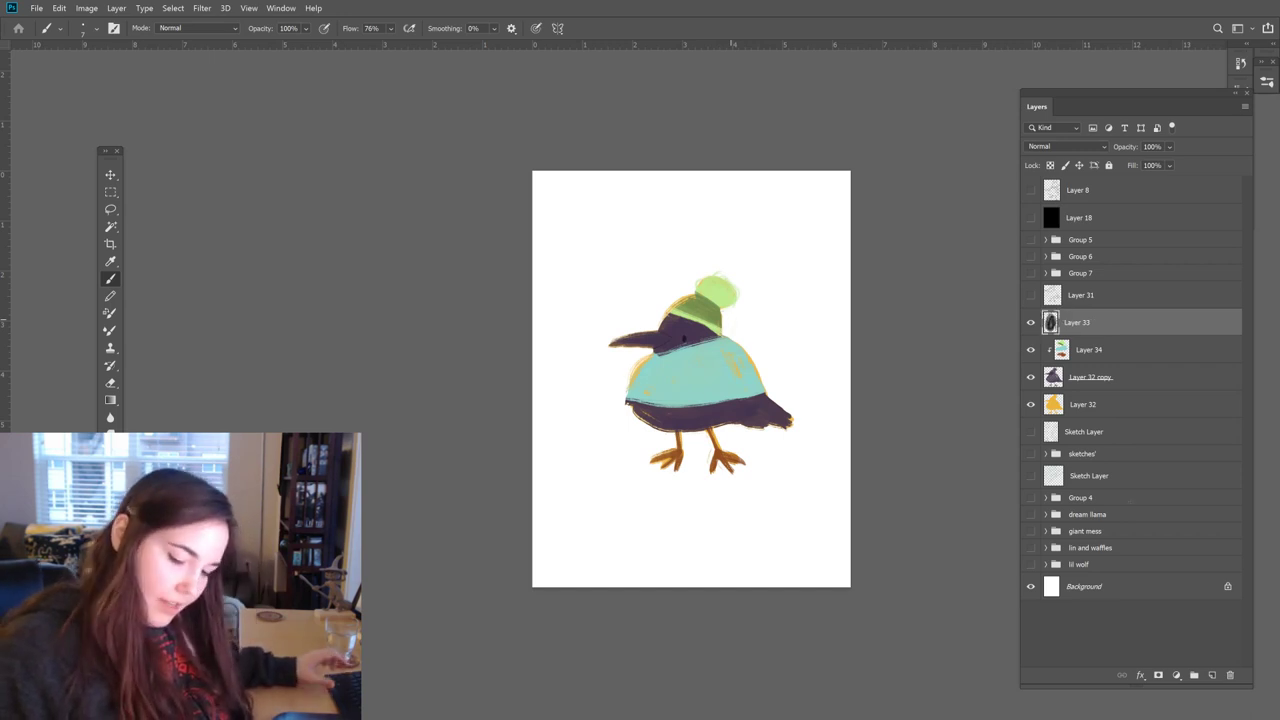
pyautogui.click(1183, 377)
# Step: Make Layer 33 active and toggle Layer 31's sketch lines off and back on
pyautogui.click(1072, 326)
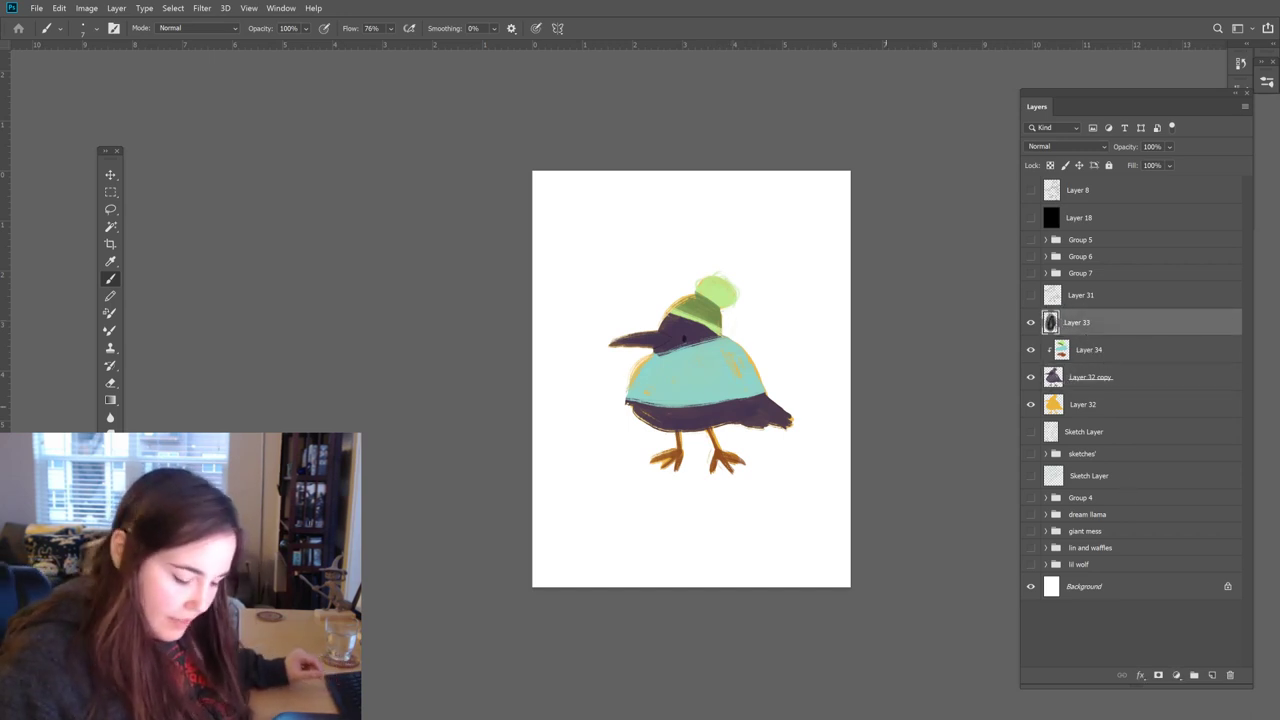
pyautogui.click(1031, 295)
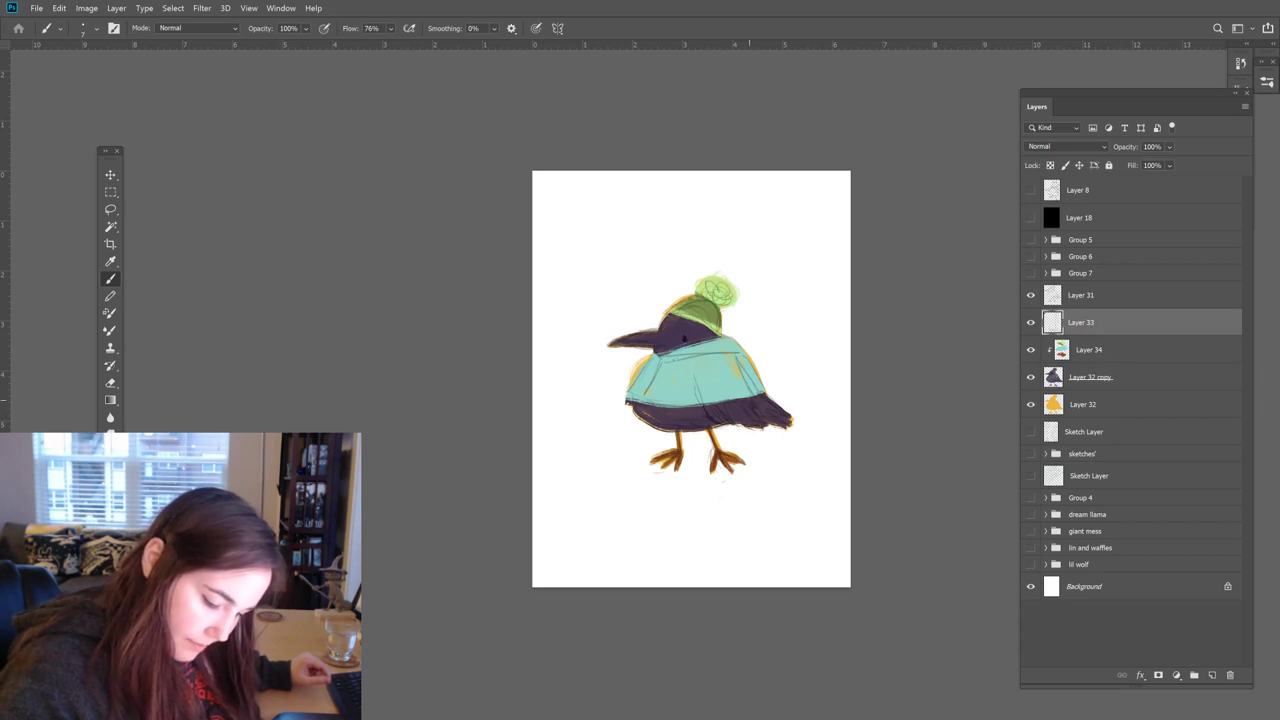
pyautogui.click(1031, 295)
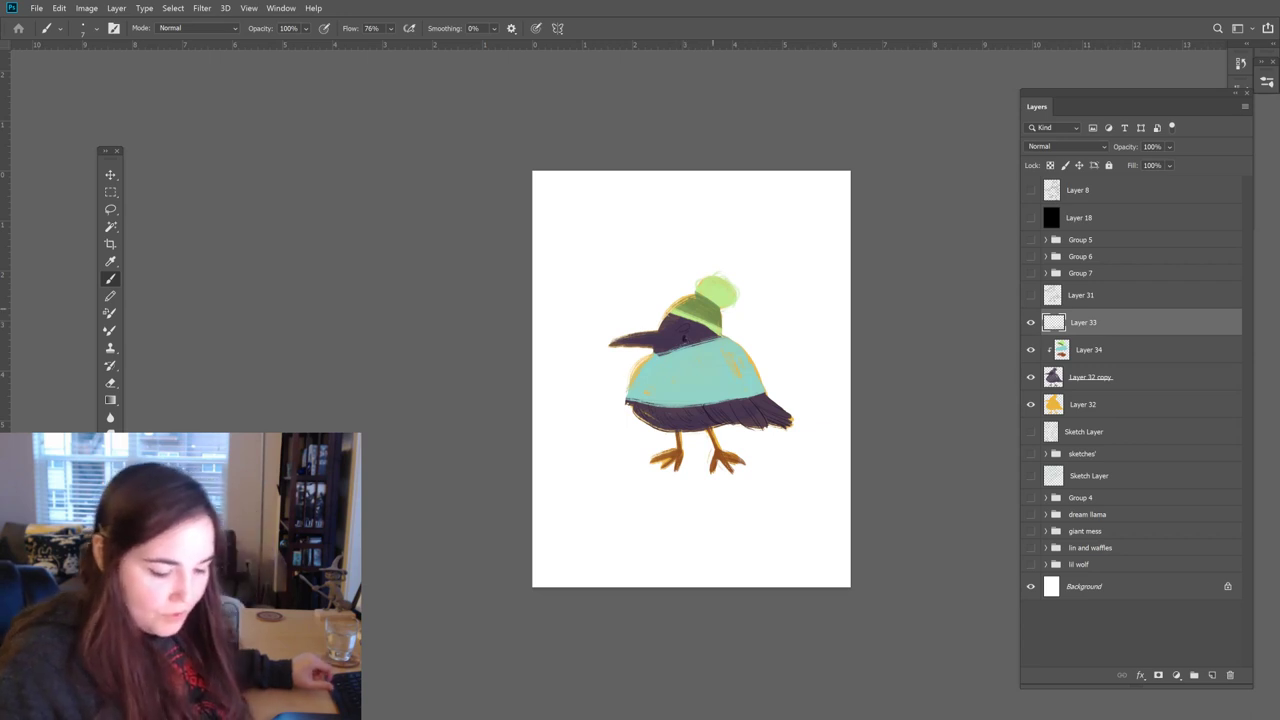
pyautogui.click(1029, 306)
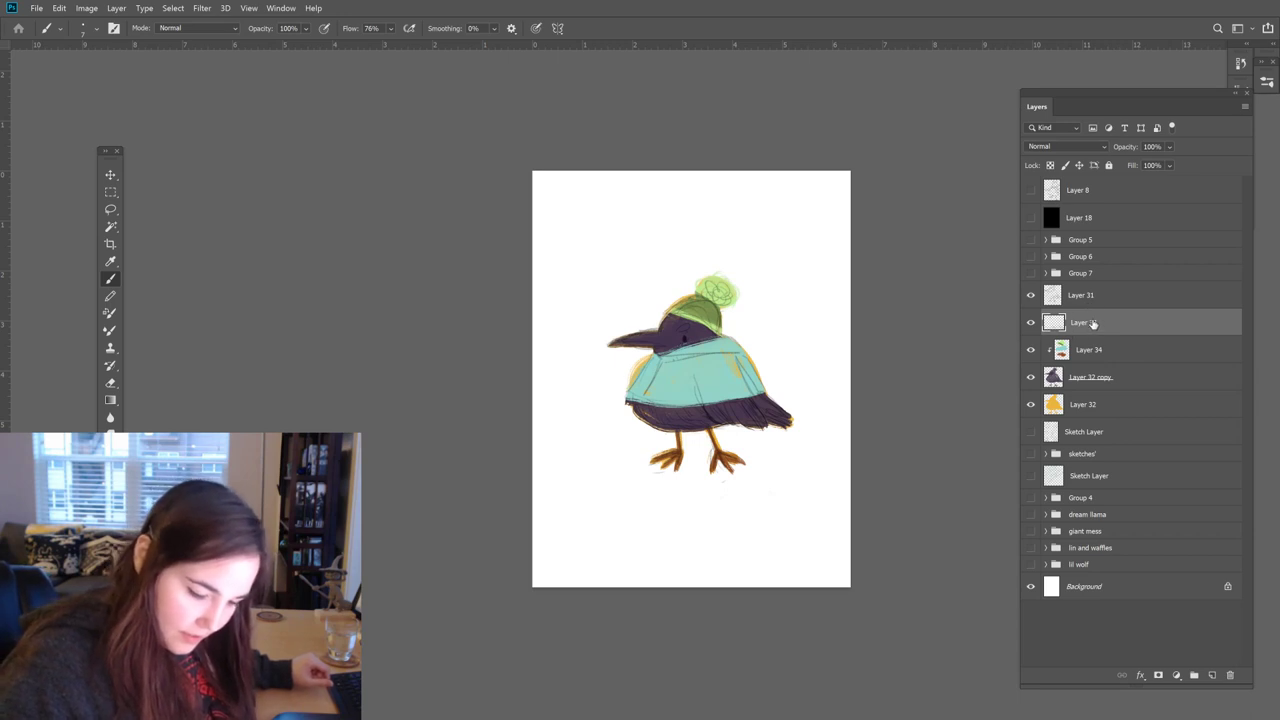
# Step: Paint lighter strokes along the sweater's lower edge on Layer 34
pyautogui.click(1089, 352)
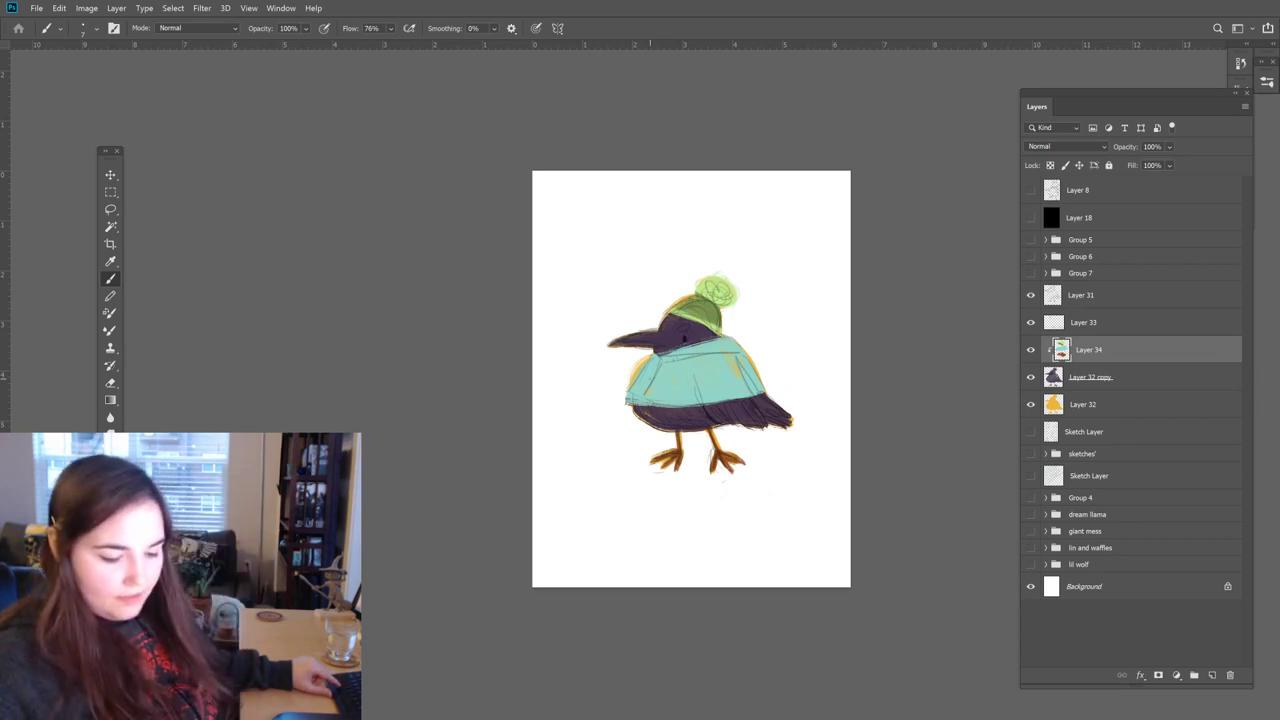
pyautogui.moveTo(706, 403)
pyautogui.mouseDown()
pyautogui.moveTo(748, 404)
pyautogui.moveTo(705, 406)
pyautogui.moveTo(746, 401)
pyautogui.moveTo(724, 400)
pyautogui.moveTo(731, 408)
pyautogui.mouseUp()
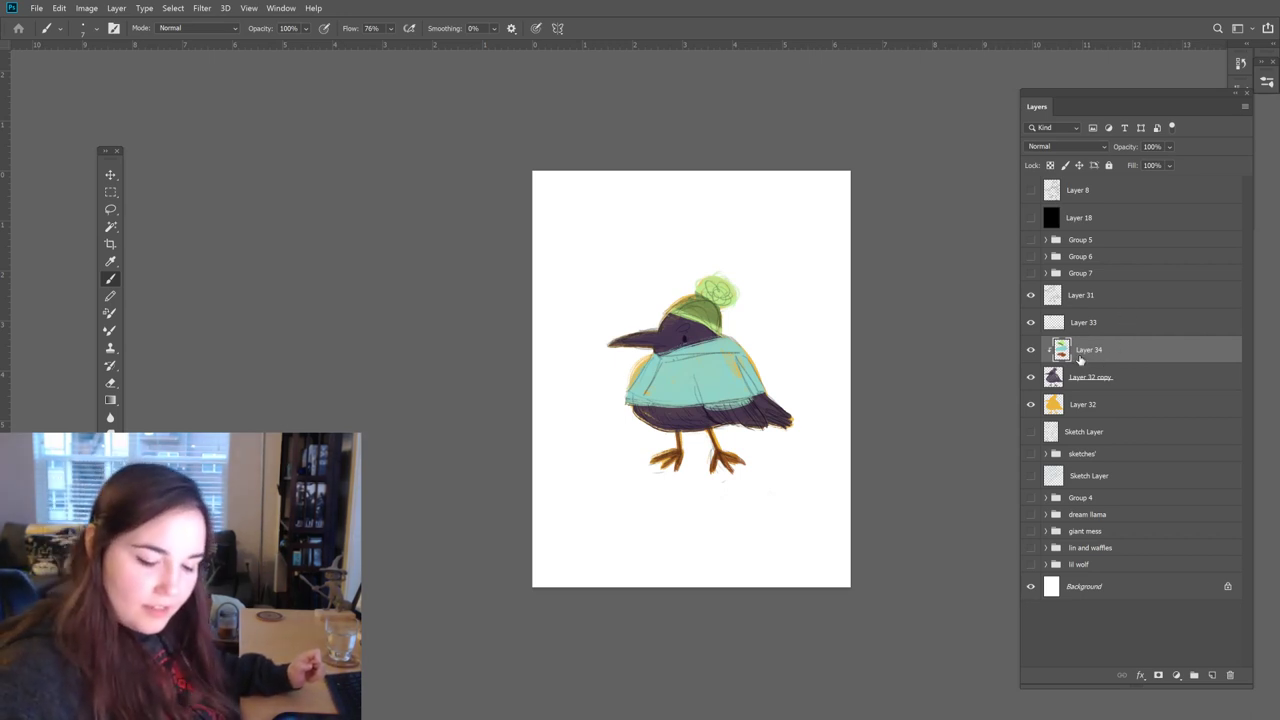
pyautogui.click(1054, 298)
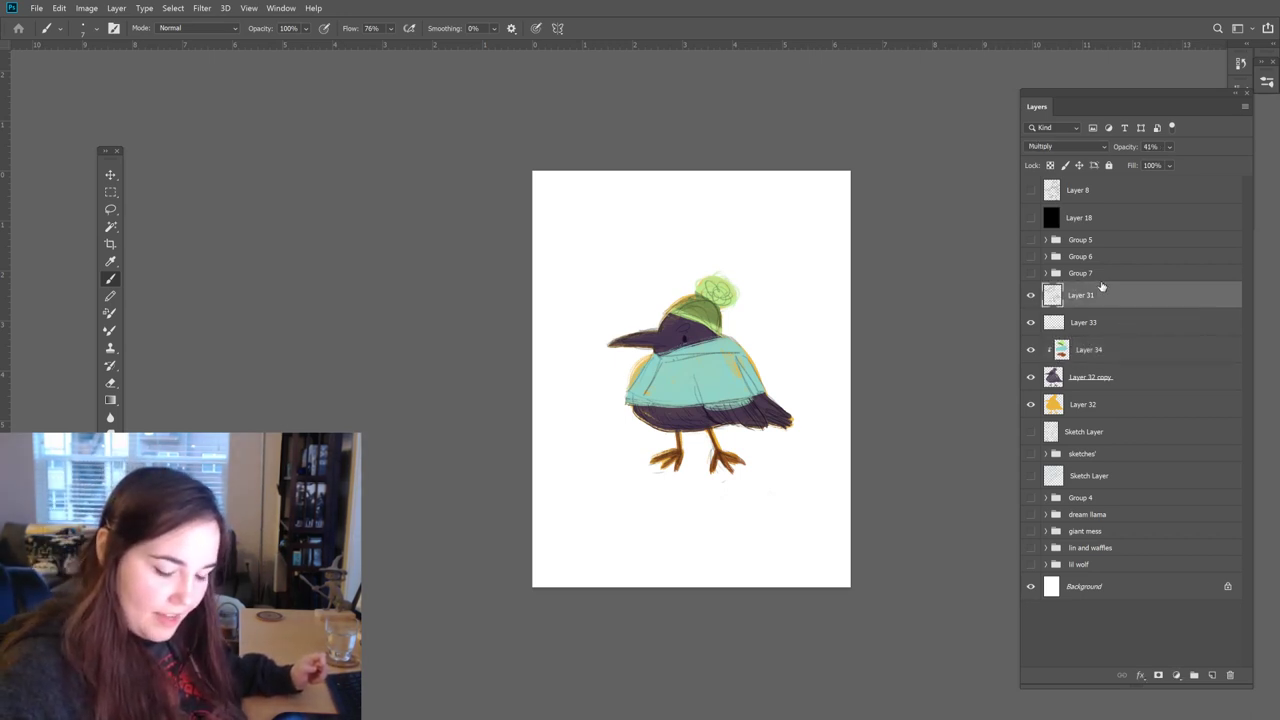
# Step: Make Layer 33 active and start choosing a dark green foreground colour
pyautogui.click(1084, 327)
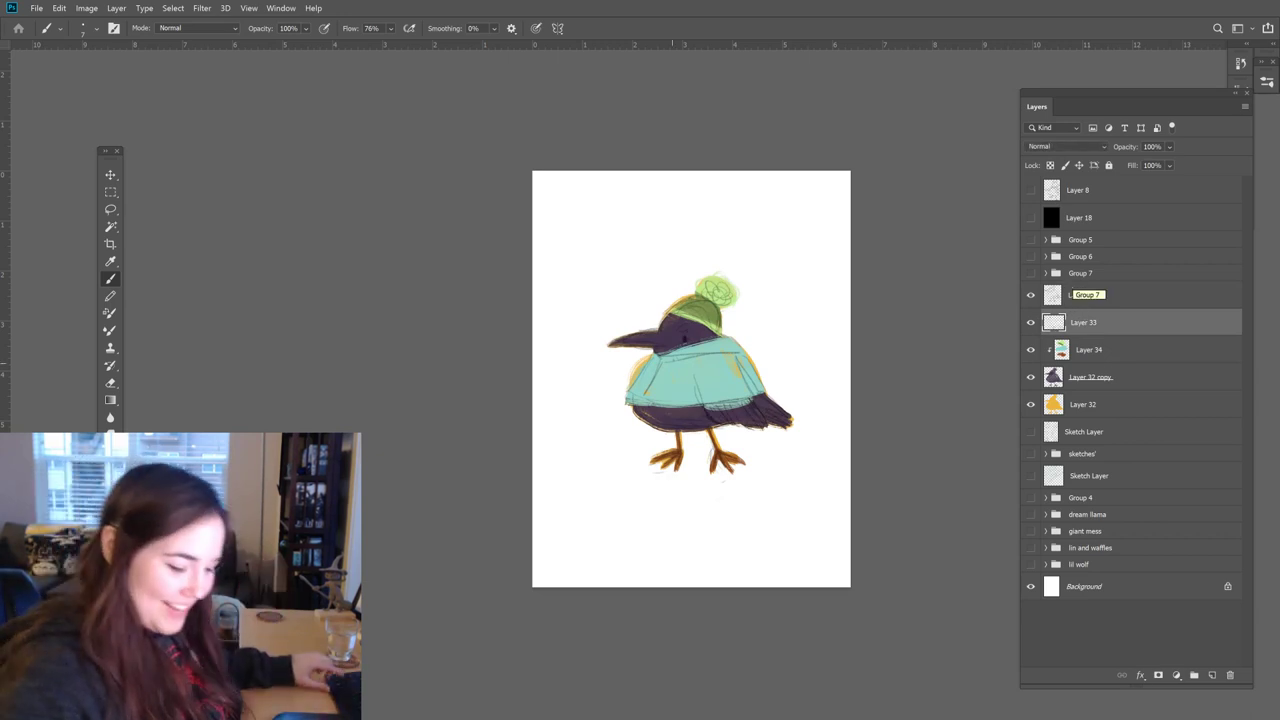
pyautogui.press('super')
pyautogui.press('super')
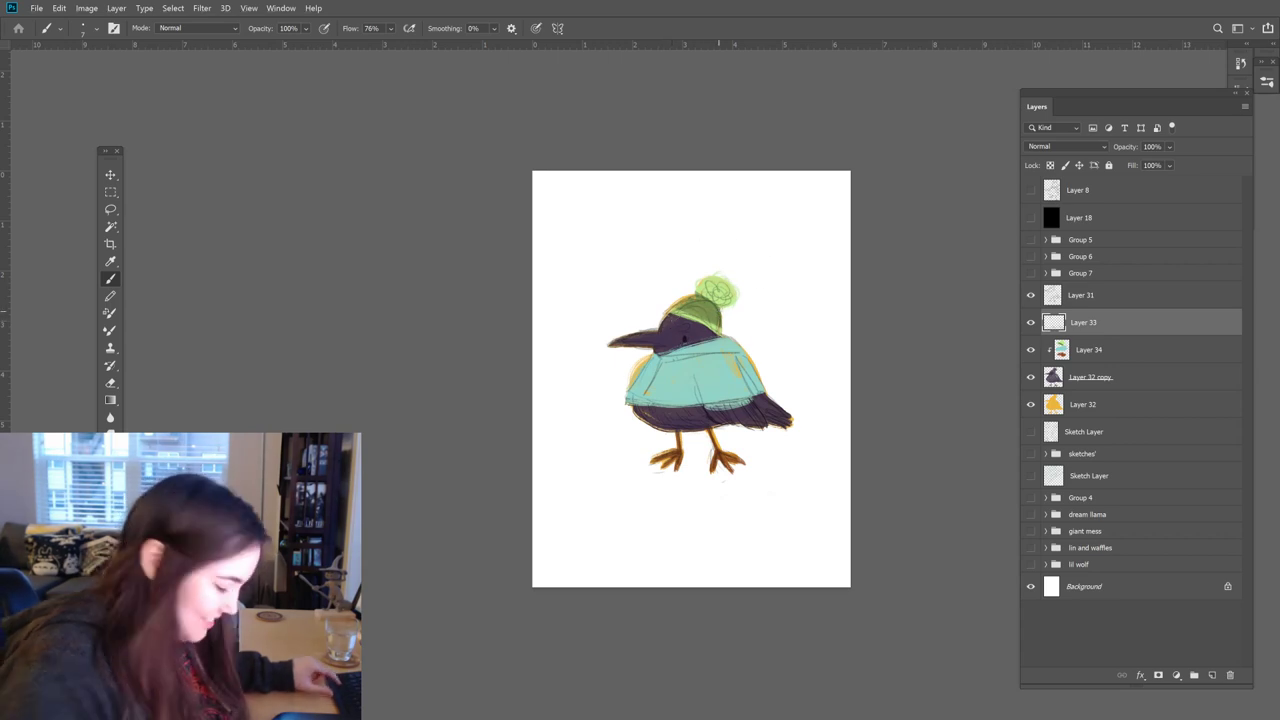
pyautogui.press('i')
pyautogui.click(943, 490)
# Step: Confirm the dark green, scribble texture over the hat's pom-pom, and hide Layer 31
pyautogui.moveTo(1050, 470)
pyautogui.mouseDown()
pyautogui.moveTo(1053, 457)
pyautogui.moveTo(1052, 483)
pyautogui.mouseUp()
pyautogui.click(1165, 376)
pyautogui.press('b')
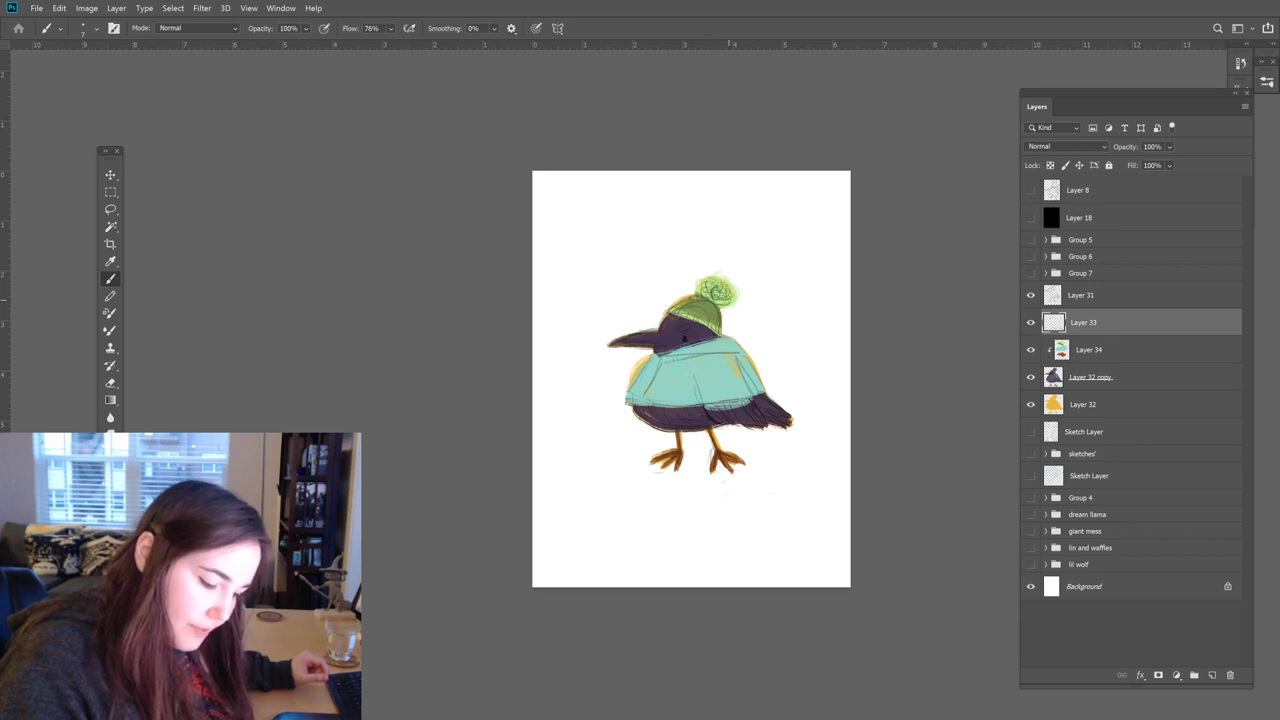
pyautogui.moveTo(729, 291); pyautogui.dragTo(704, 281)
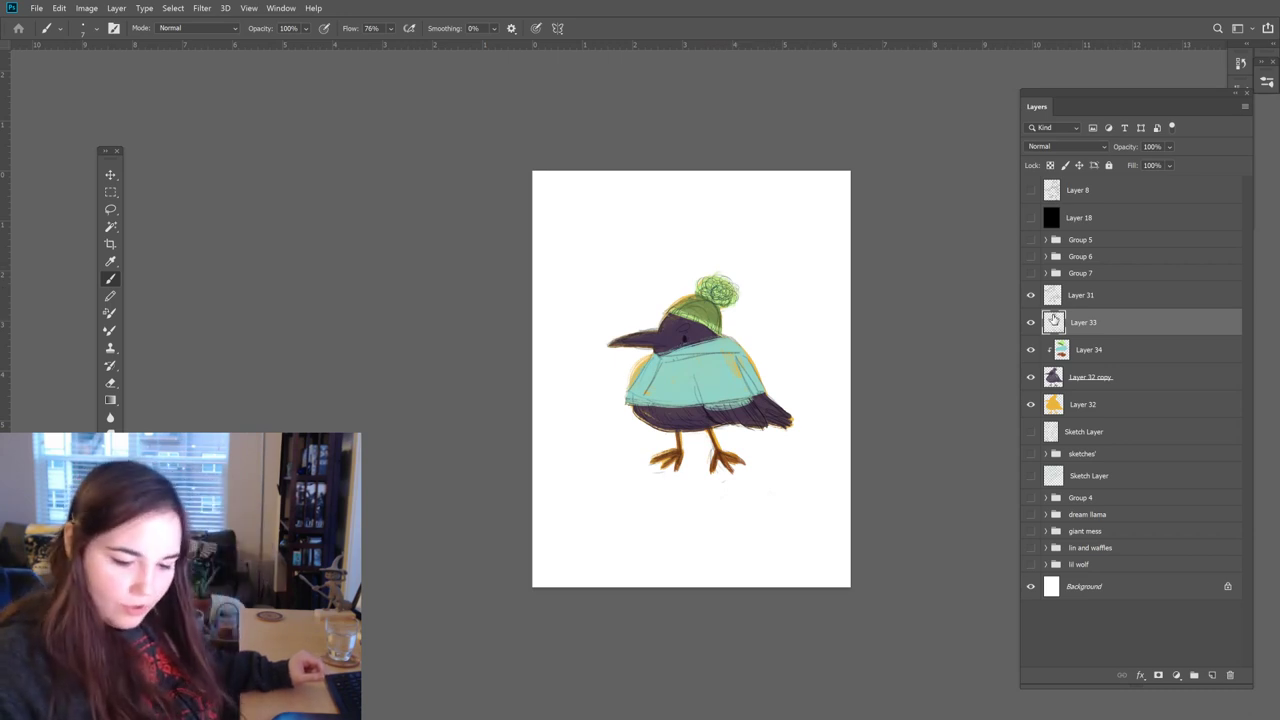
pyautogui.click(1031, 295)
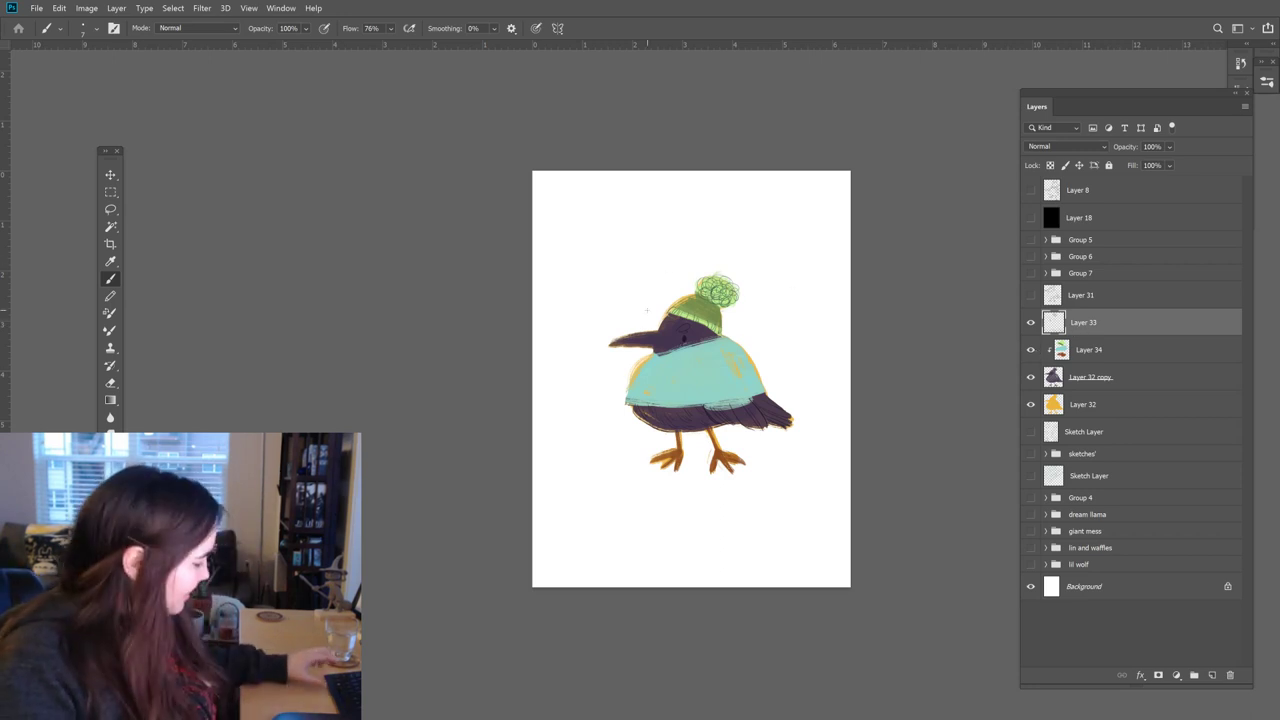
# Step: Set the foreground colour to light green e1fabc sampled from the pom-pom
pyautogui.click(108, 585)
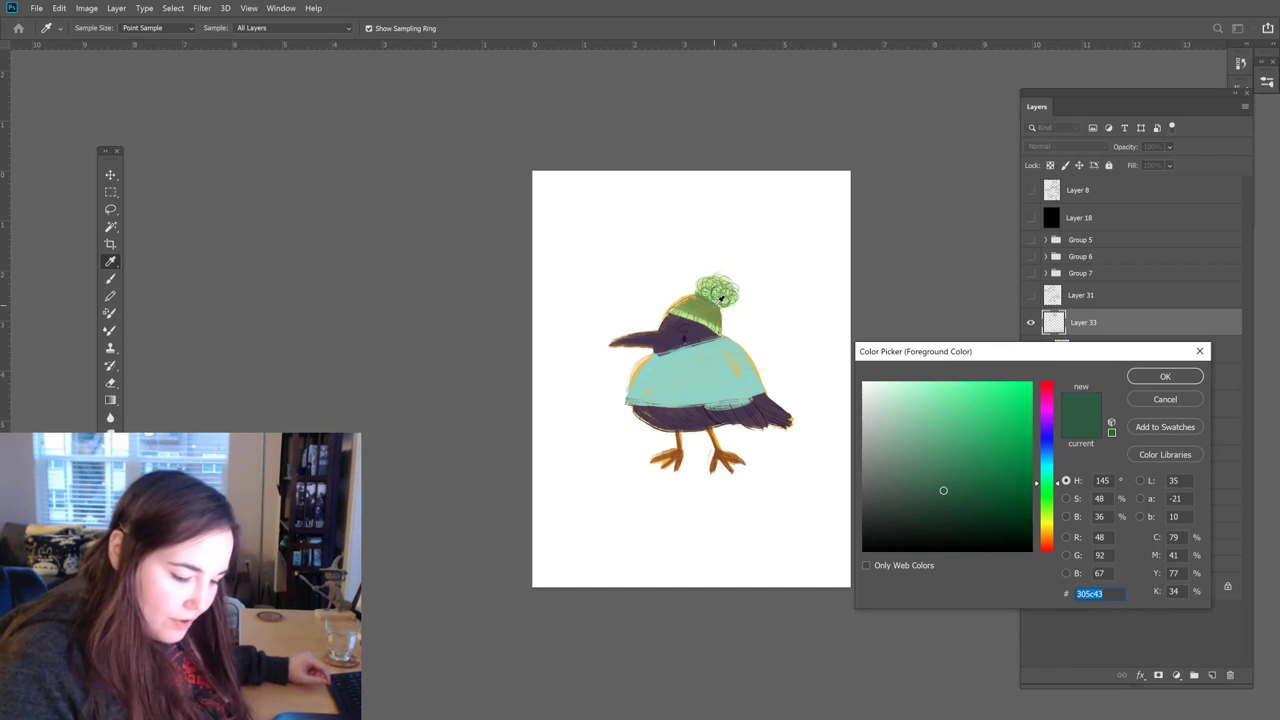
pyautogui.click(708, 316)
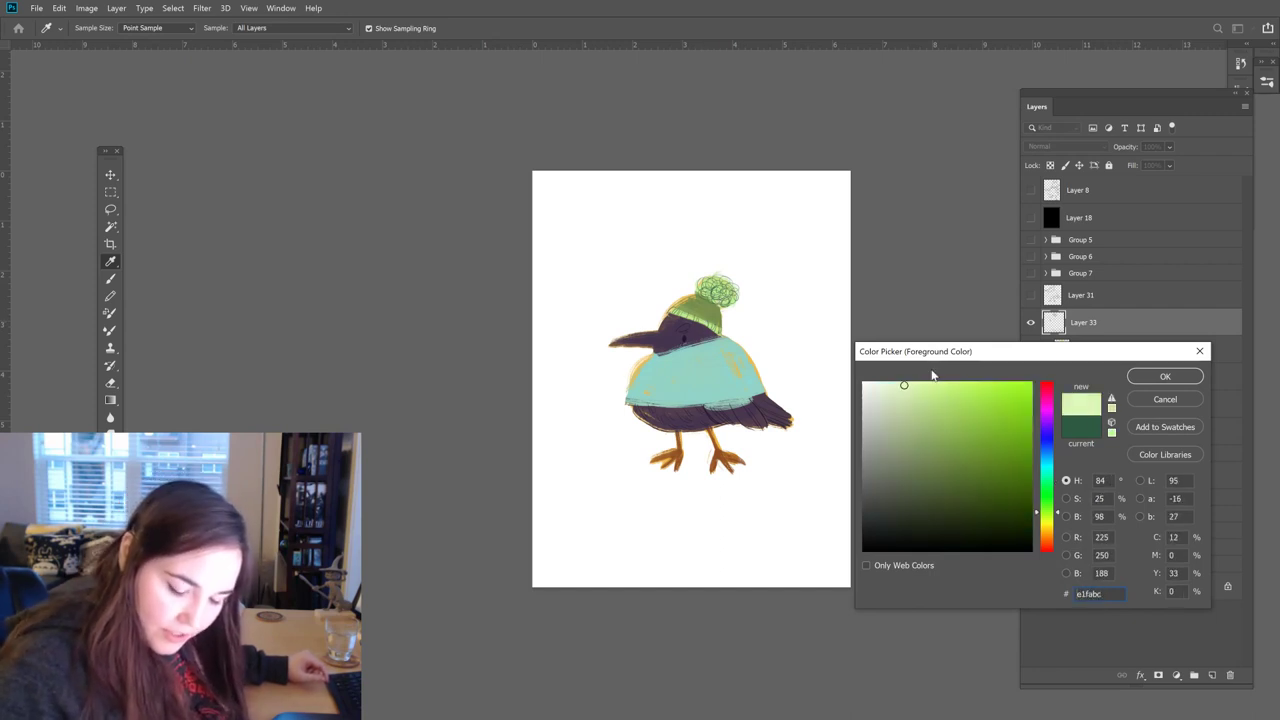
pyautogui.click(1158, 378)
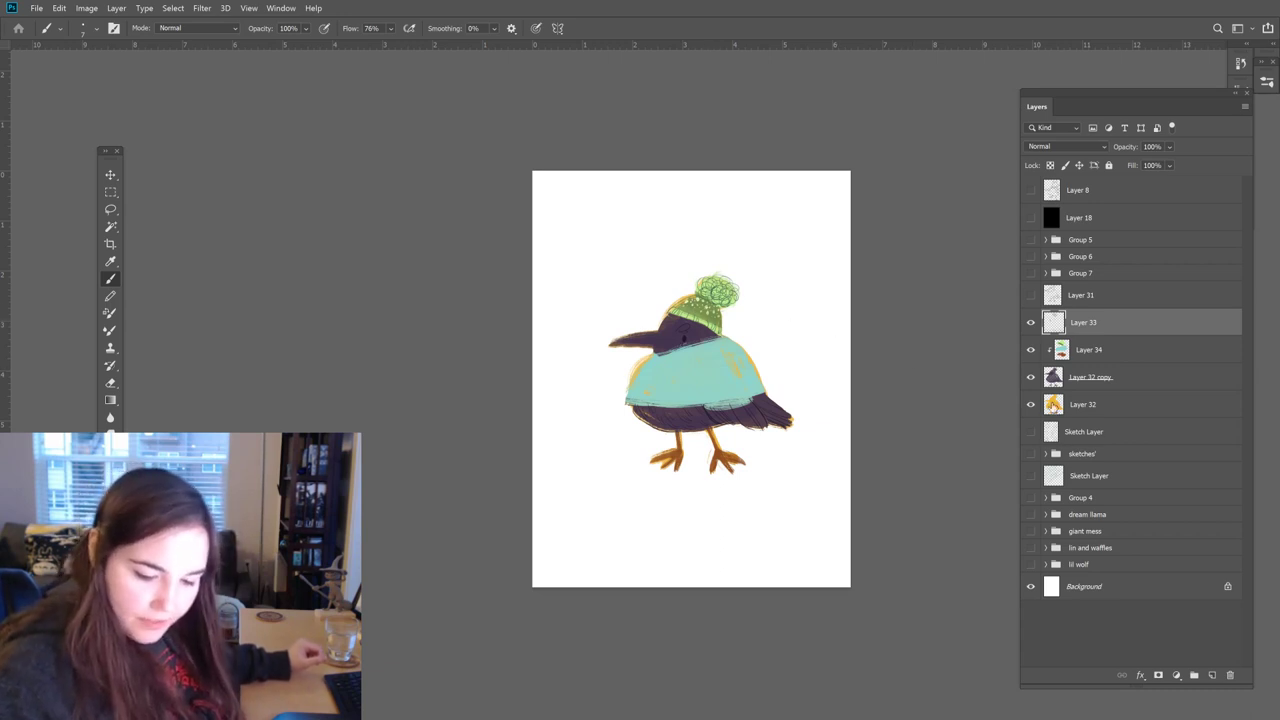
# Step: Toggle Layer 31's sketch to compare, then sample the sweater's mint 95d5c8
pyautogui.click(1031, 295)
pyautogui.click(1032, 295)
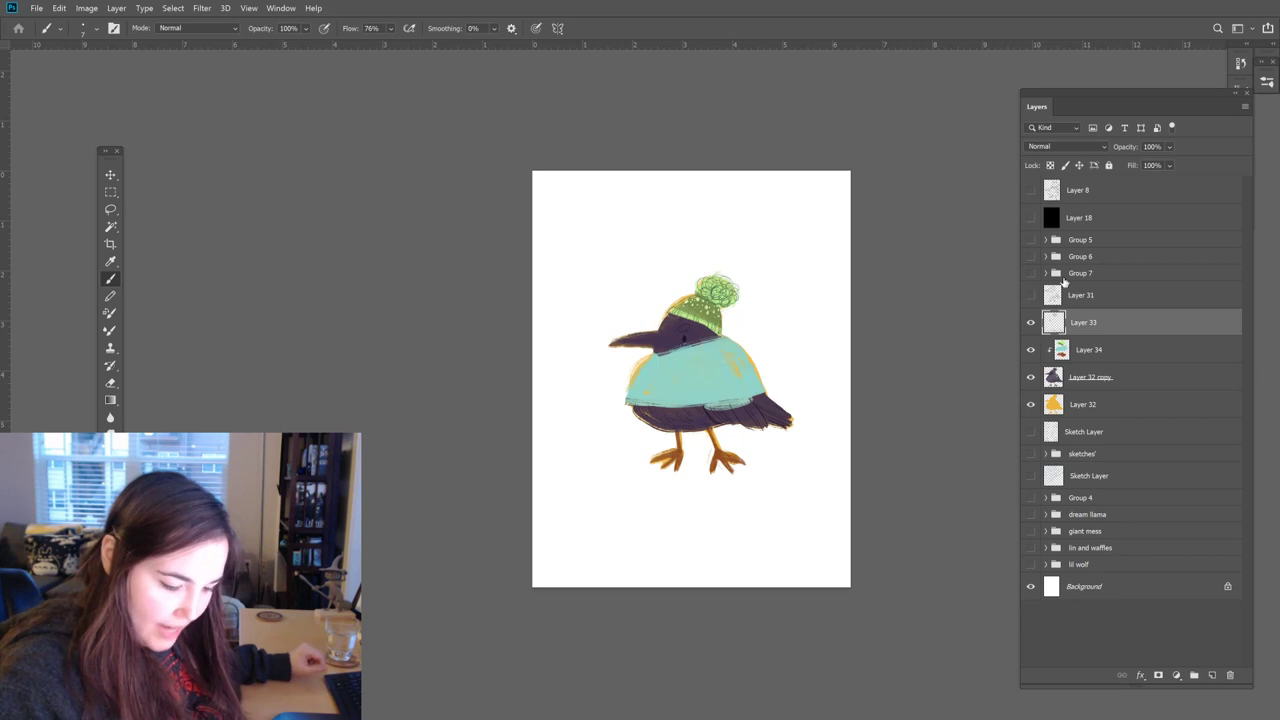
pyautogui.click(711, 387)
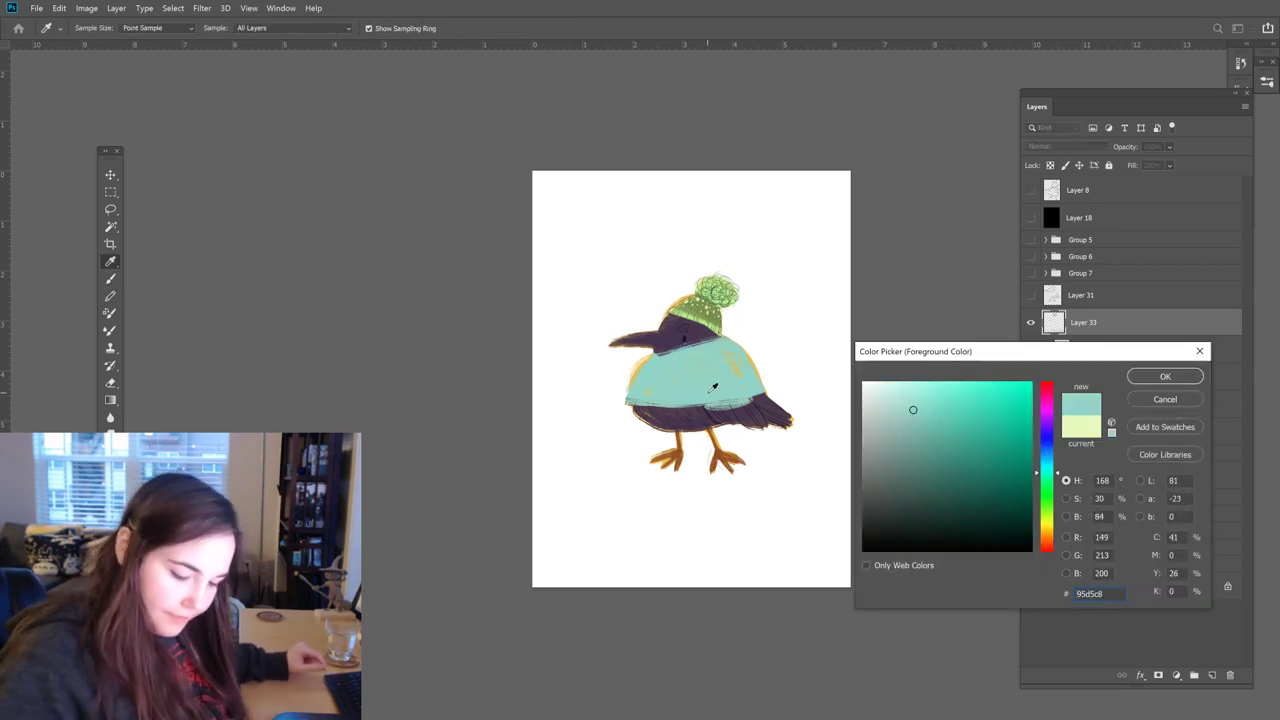
# Step: Set the foreground colour to dark teal 25484e
pyautogui.click(951, 498)
pyautogui.moveTo(1046, 472); pyautogui.dragTo(1046, 462)
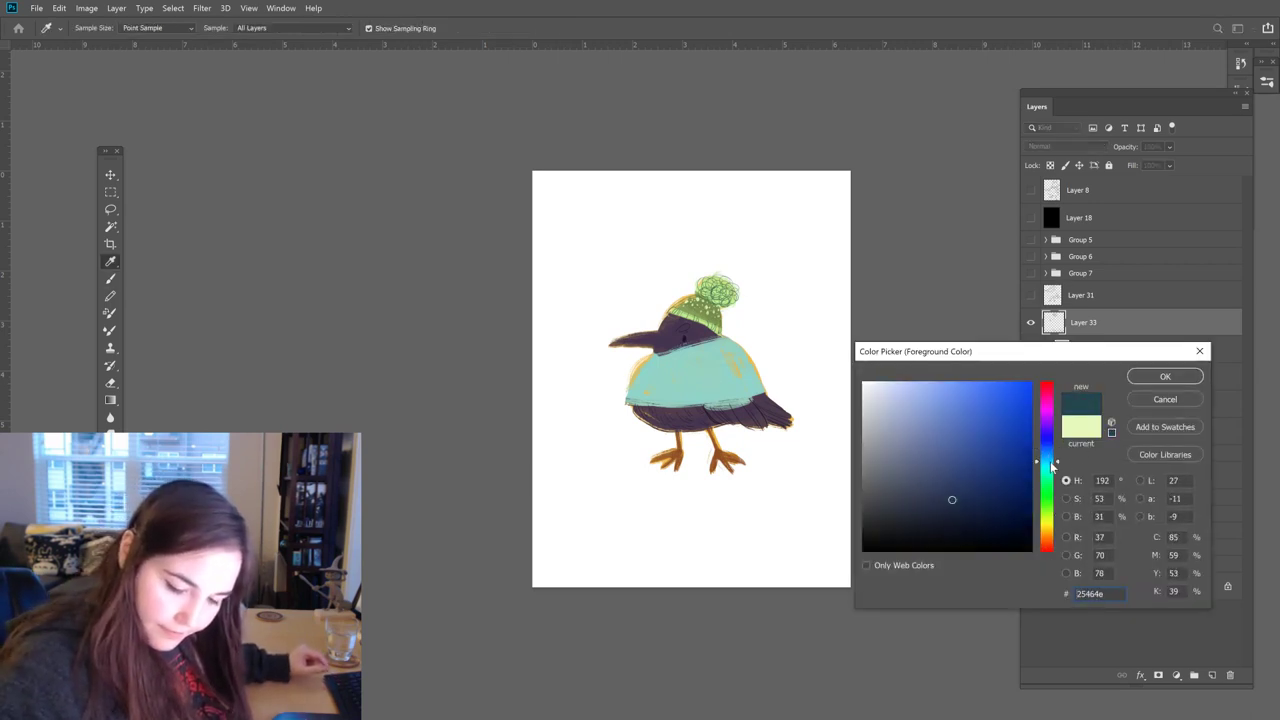
pyautogui.click(1165, 380)
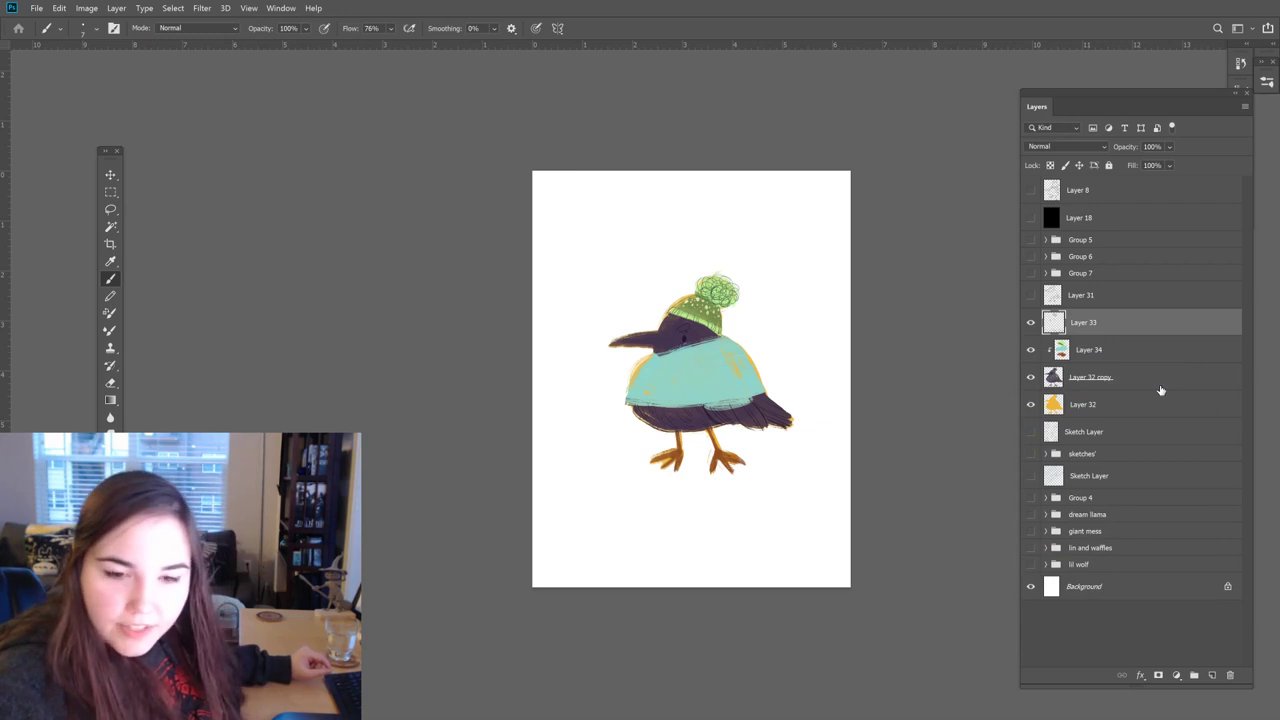
# Step: Draw dark toggle buttons down the sweater front, undoing a stray collar stroke
pyautogui.click(1031, 322)
pyautogui.click(1031, 322)
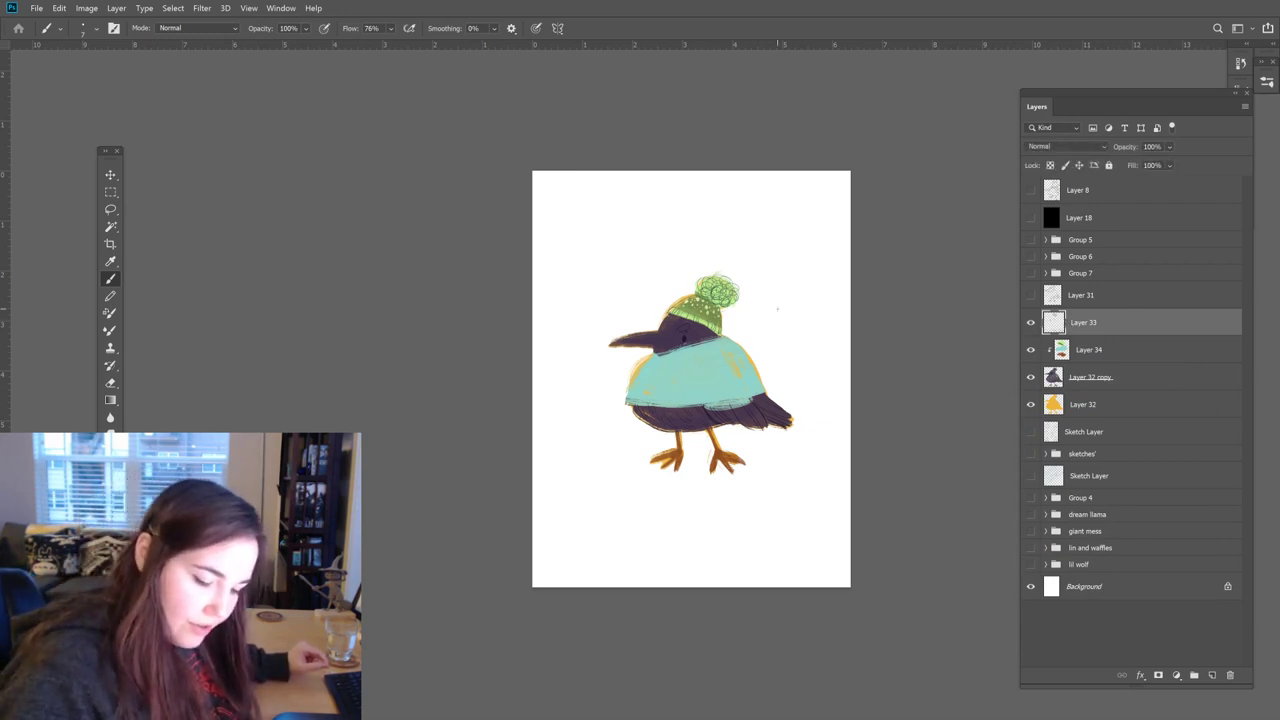
pyautogui.click(1031, 295)
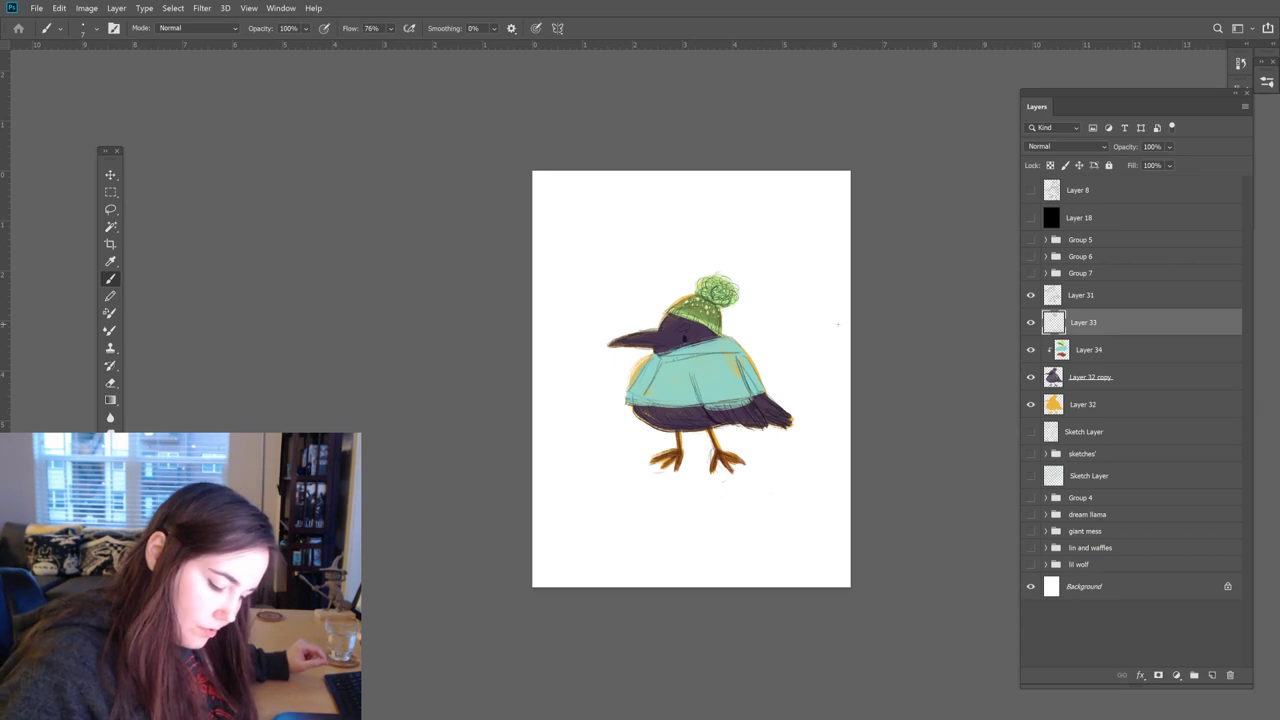
pyautogui.moveTo(702, 348); pyautogui.dragTo(752, 350)
pyautogui.hotkey('ctrl', 'z')
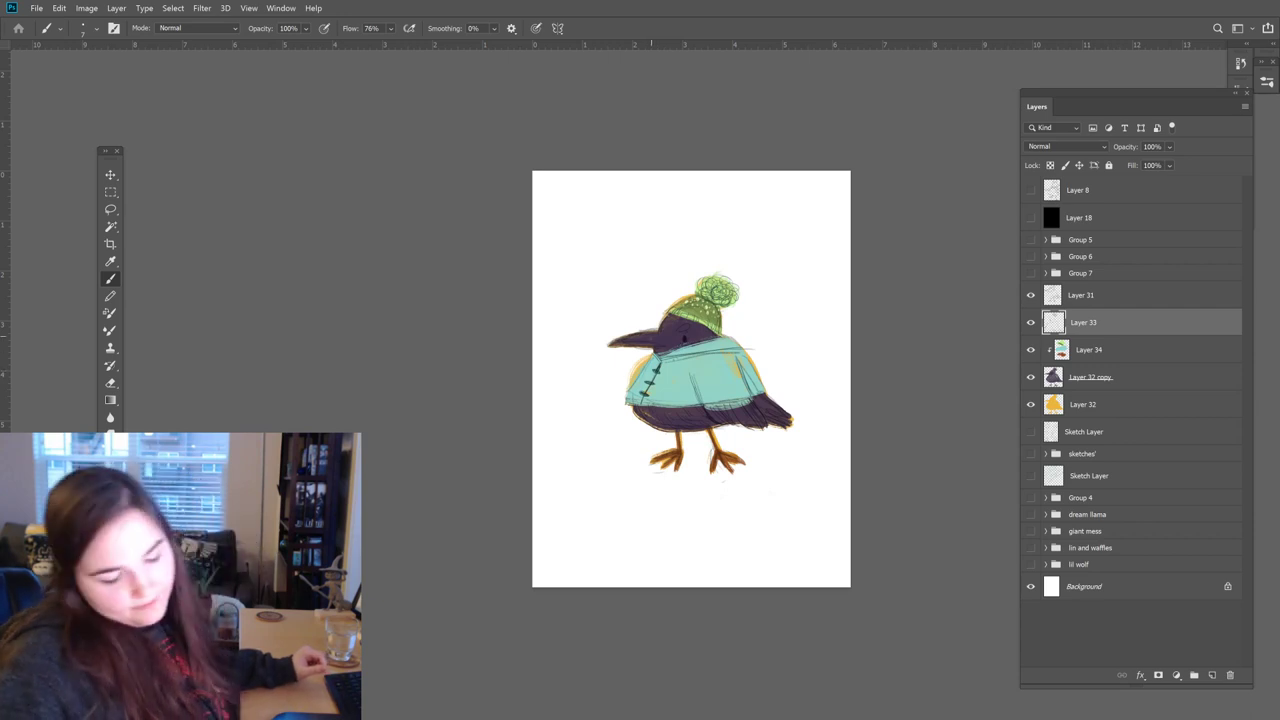
pyautogui.press('e')
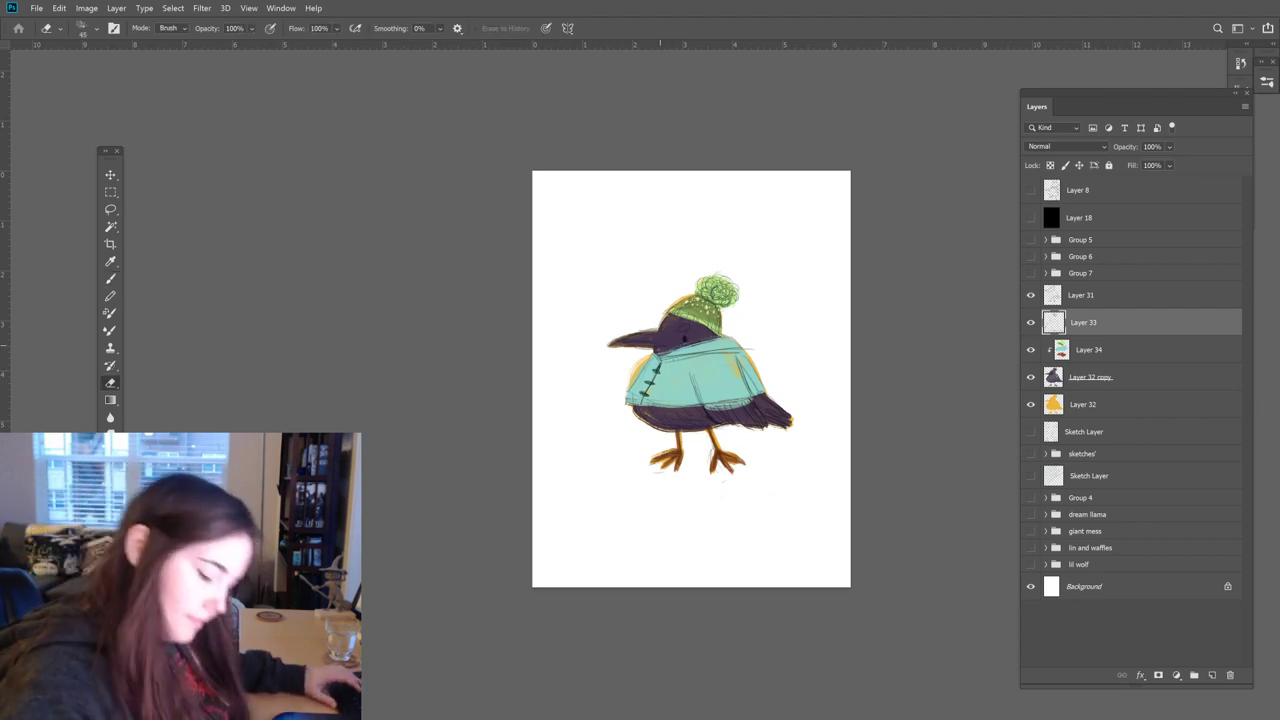
# Step: Paint small dark shading strokes on the lower left of the bird's coat
pyautogui.press('b')
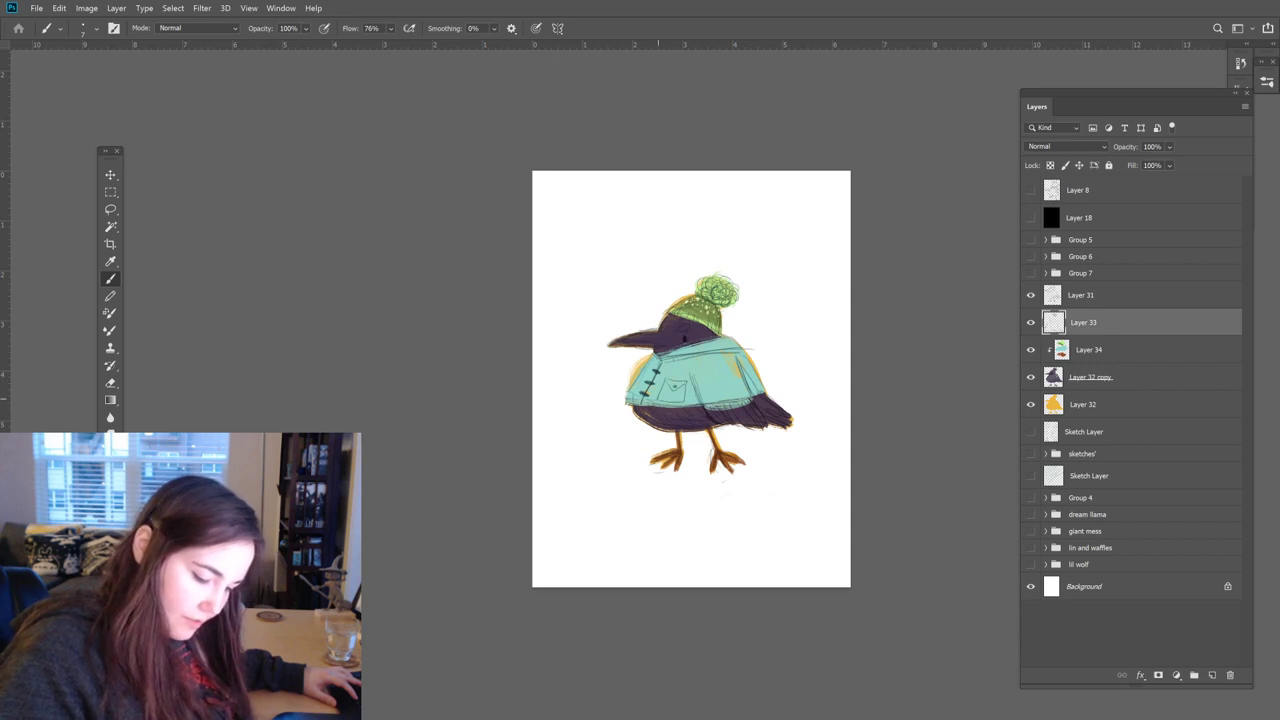
pyautogui.moveTo(632, 398); pyautogui.dragTo(642, 382)
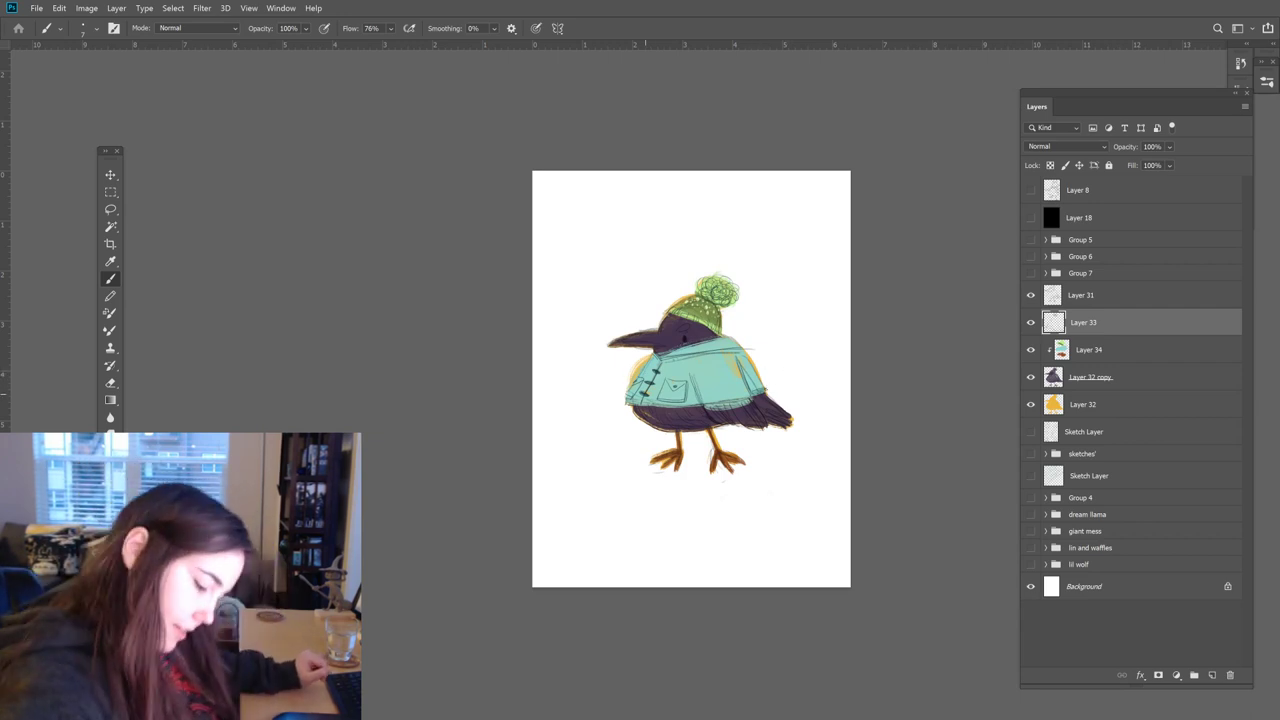
pyautogui.moveTo(662, 404)
pyautogui.mouseDown()
pyautogui.moveTo(628, 402)
pyautogui.moveTo(662, 401)
pyautogui.mouseUp()
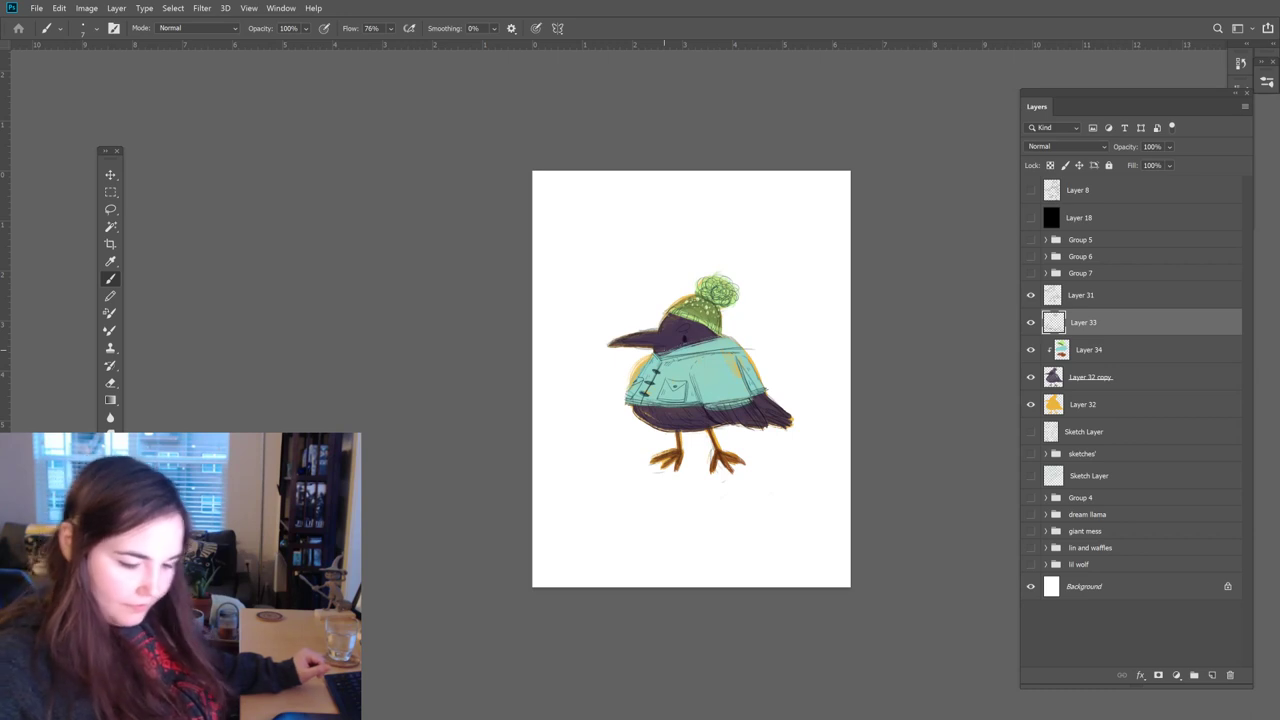
# Step: Toggle Layer 33's shading off and on to compare, then hide Layer 31's sketch
pyautogui.click(1031, 322)
pyautogui.click(1031, 322)
pyautogui.click(1031, 322)
pyautogui.click(1031, 322)
pyautogui.click(1031, 295)
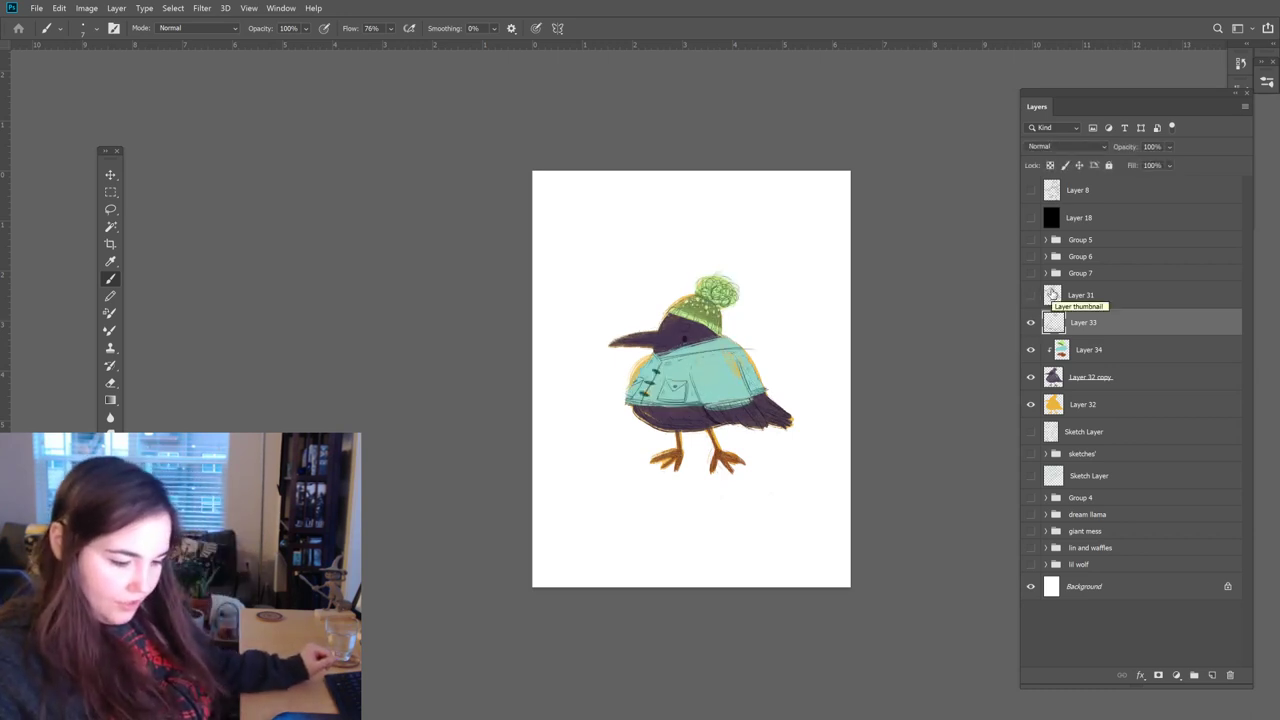
# Step: Set the foreground colour to light orange f9cc7d via the hex field
pyautogui.press('super')
pyautogui.press('super')
pyautogui.press('i')
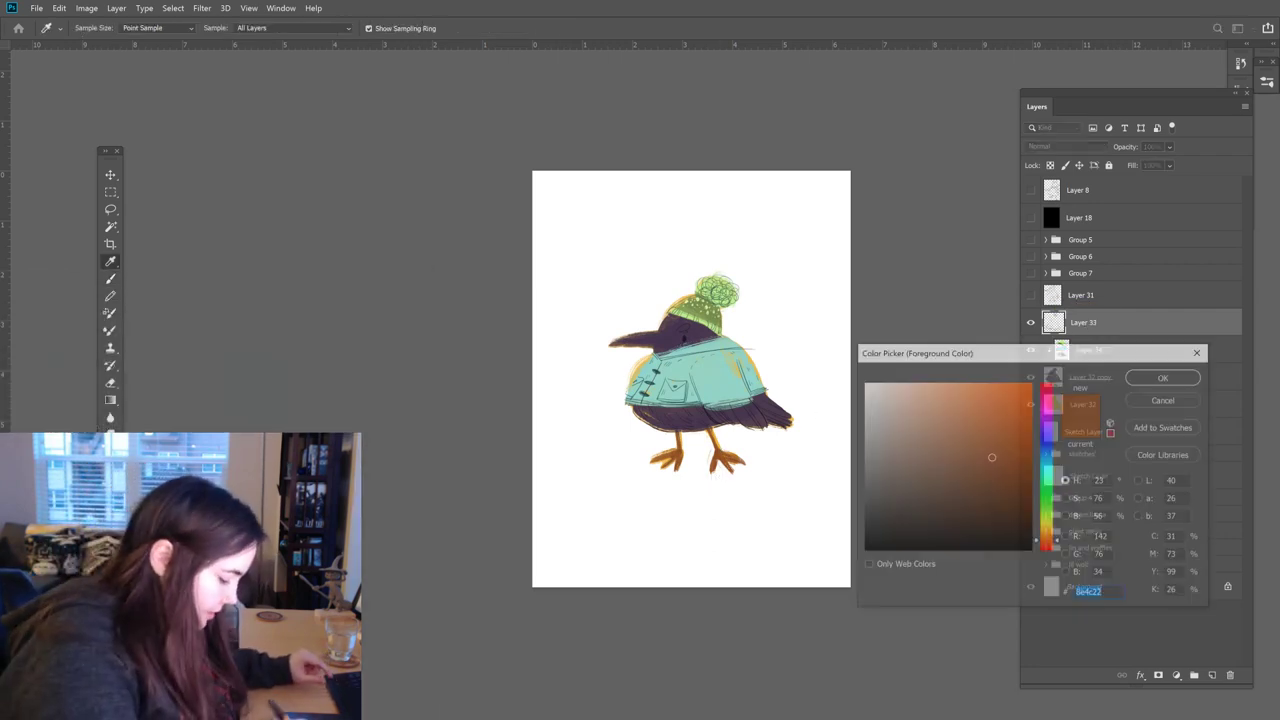
pyautogui.write('f9cc7d')
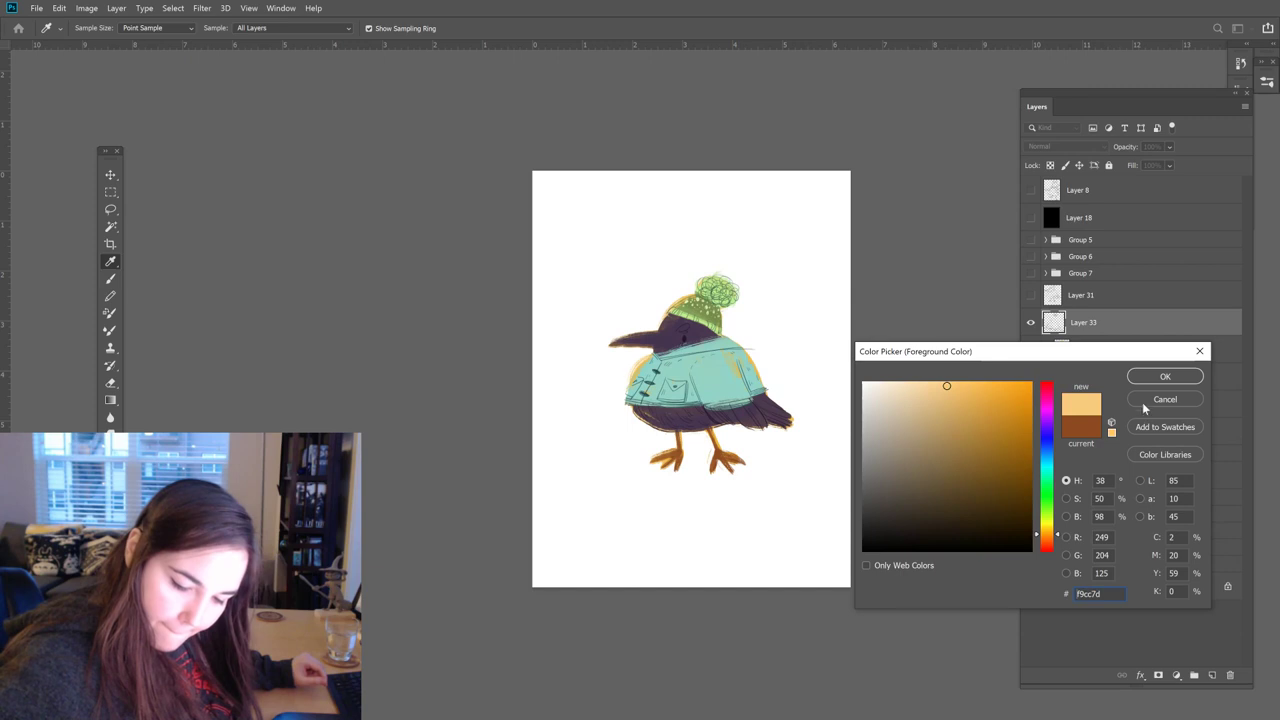
pyautogui.click(1162, 378)
pyautogui.press('b')
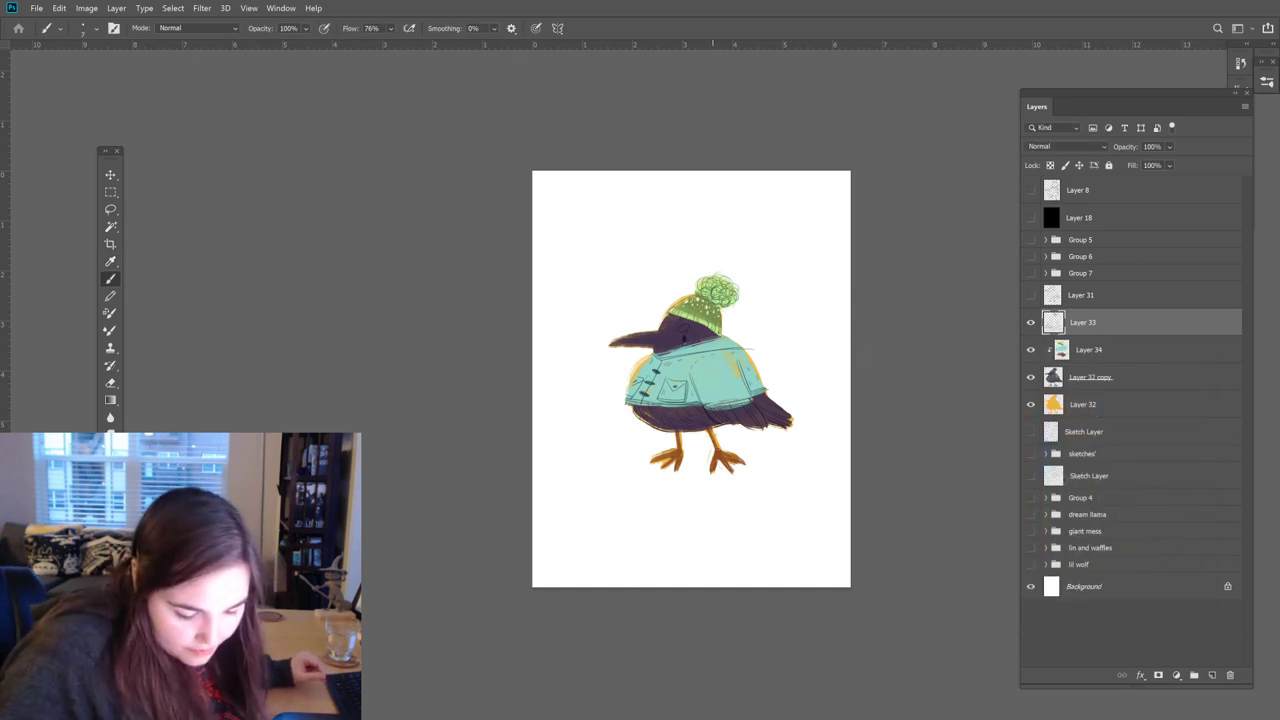
# Step: Paint a light-orange highlight along the jacket's right edge, then select Layer 32 copy
pyautogui.moveTo(736, 360); pyautogui.dragTo(728, 382)
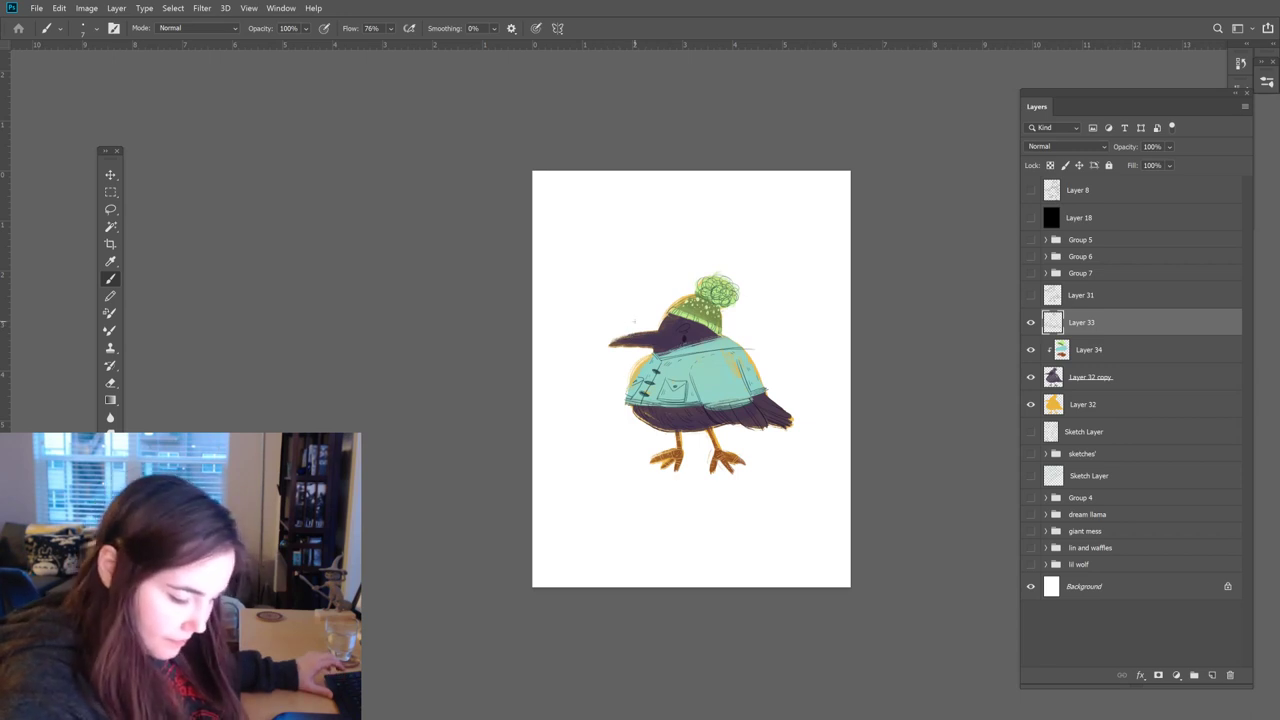
pyautogui.click(1082, 380)
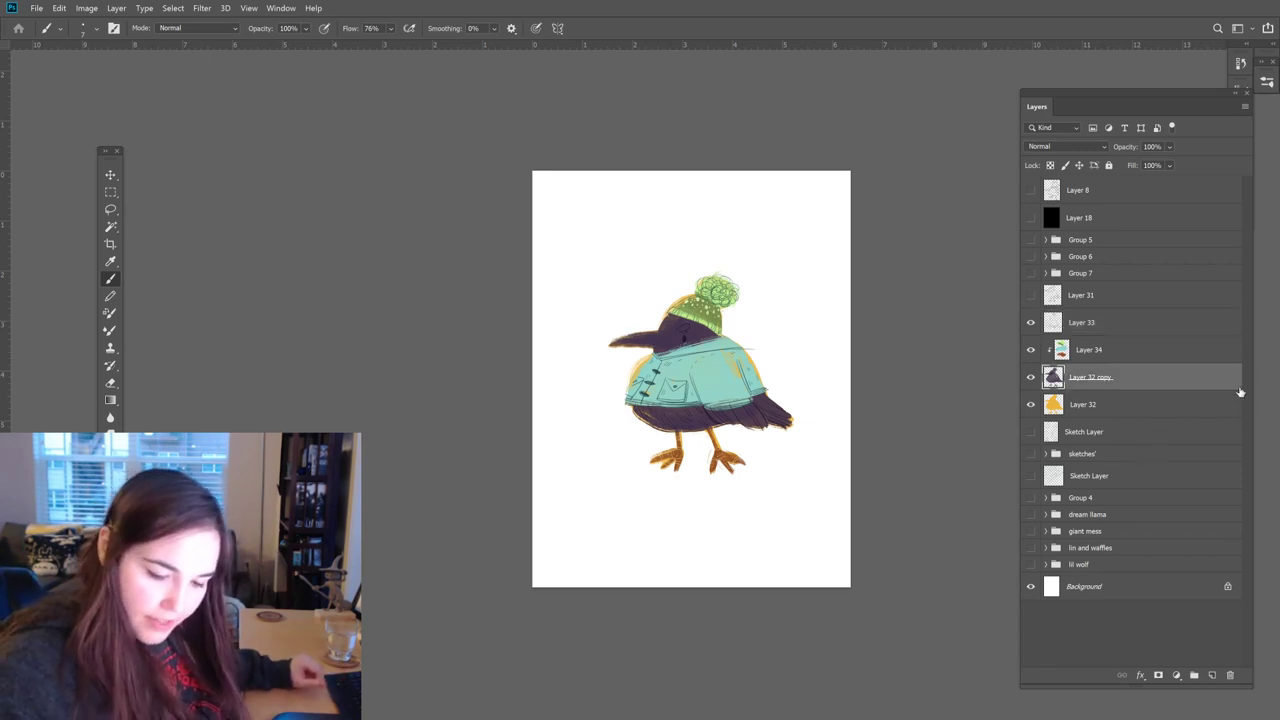
# Step: Lock Layer 32 copy's transparent pixels and switch to the Bristle Bomb brush
pyautogui.click(1050, 165)
pyautogui.click(1267, 83)
pyautogui.click(1088, 176)
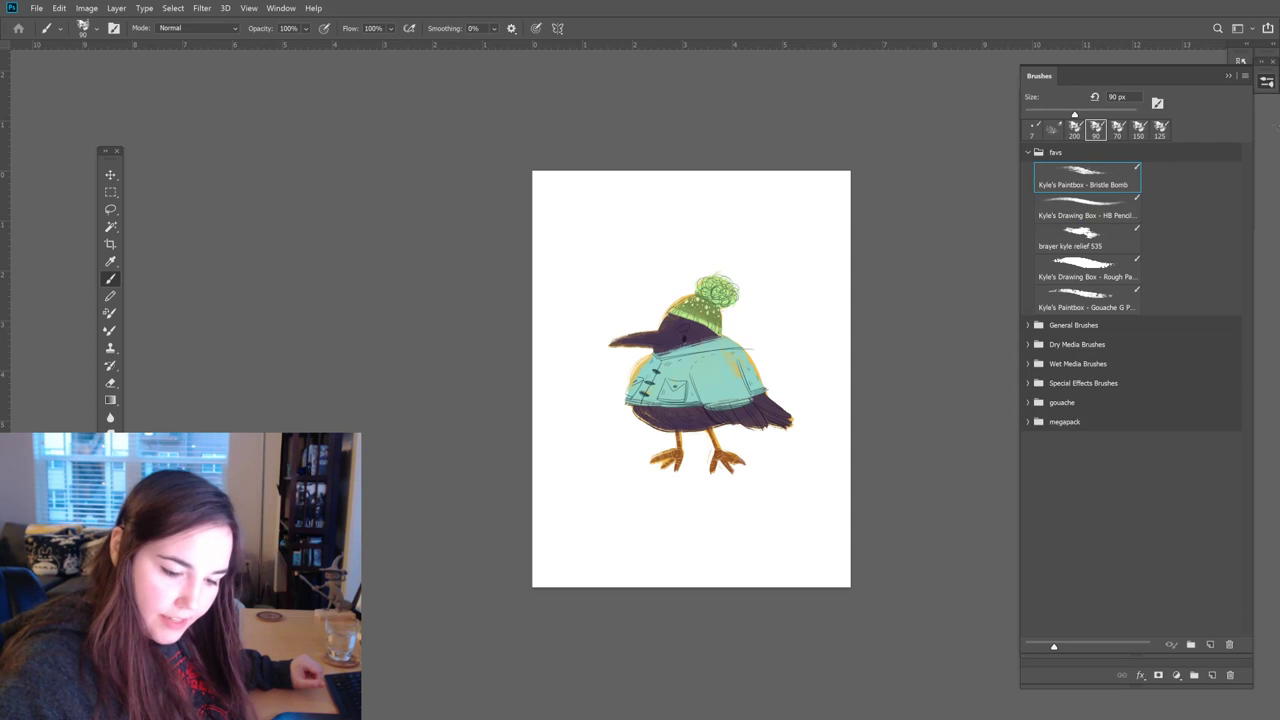
pyautogui.click(1267, 83)
# Step: Sample a dark purple (473651) from the bird's head as the painting colour
pyautogui.keyDown('alt'); pyautogui.click(673, 332); pyautogui.keyUp('alt')
pyautogui.click(110, 590)
pyautogui.moveTo(897, 497); pyautogui.dragTo(921, 480)
pyautogui.click(1163, 378)
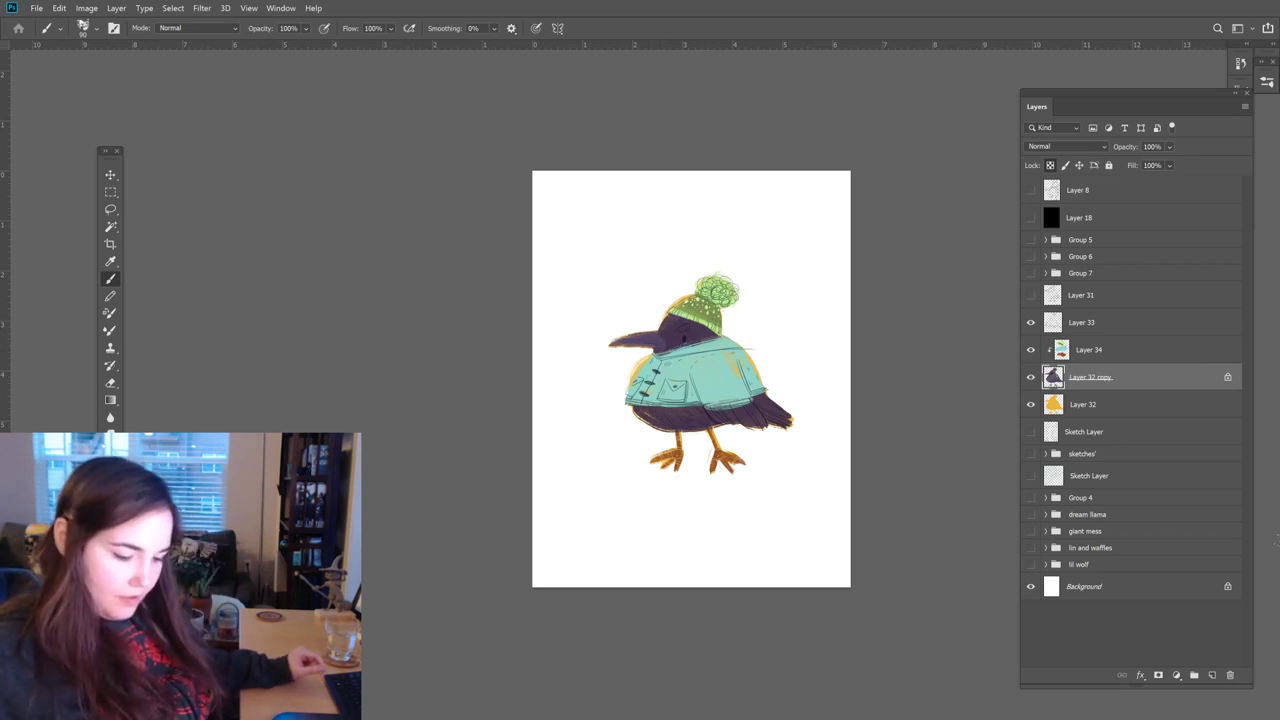
pyautogui.click(1088, 435)
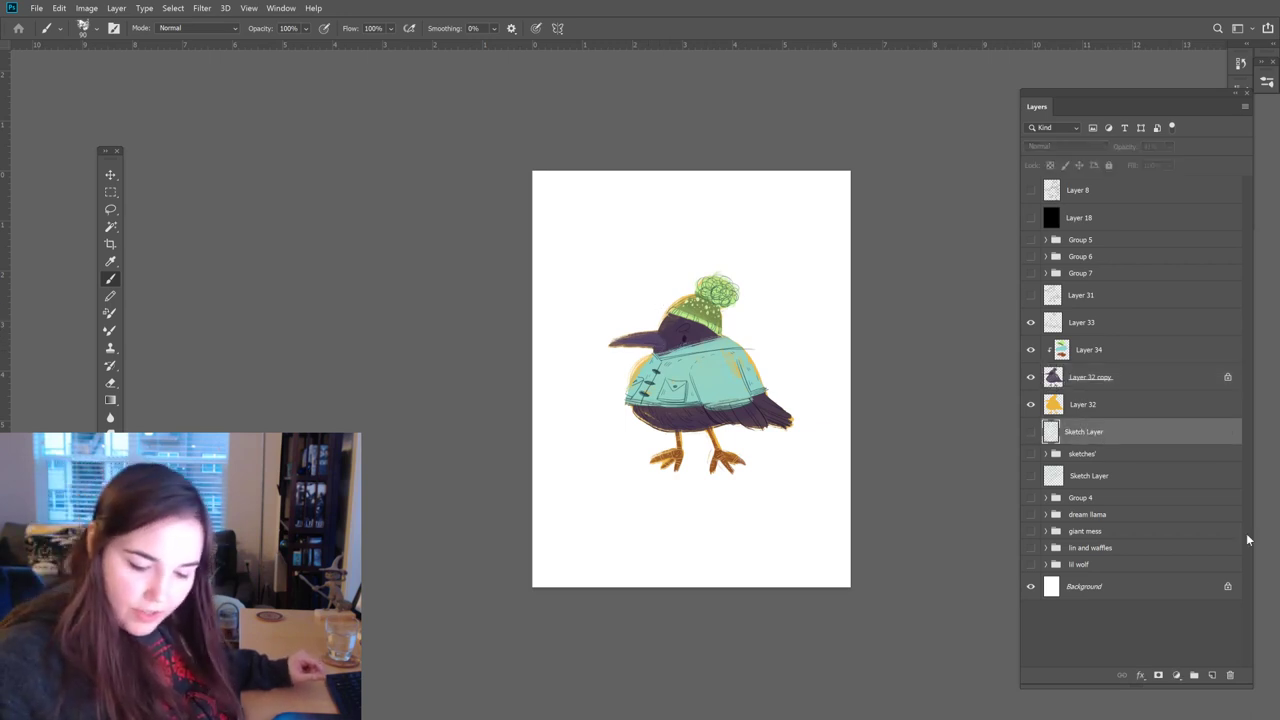
# Step: On a new layer above the Sketch Layer, paint a stroke of orange sampled from the bird's feet beneath them
pyautogui.click(1212, 675)
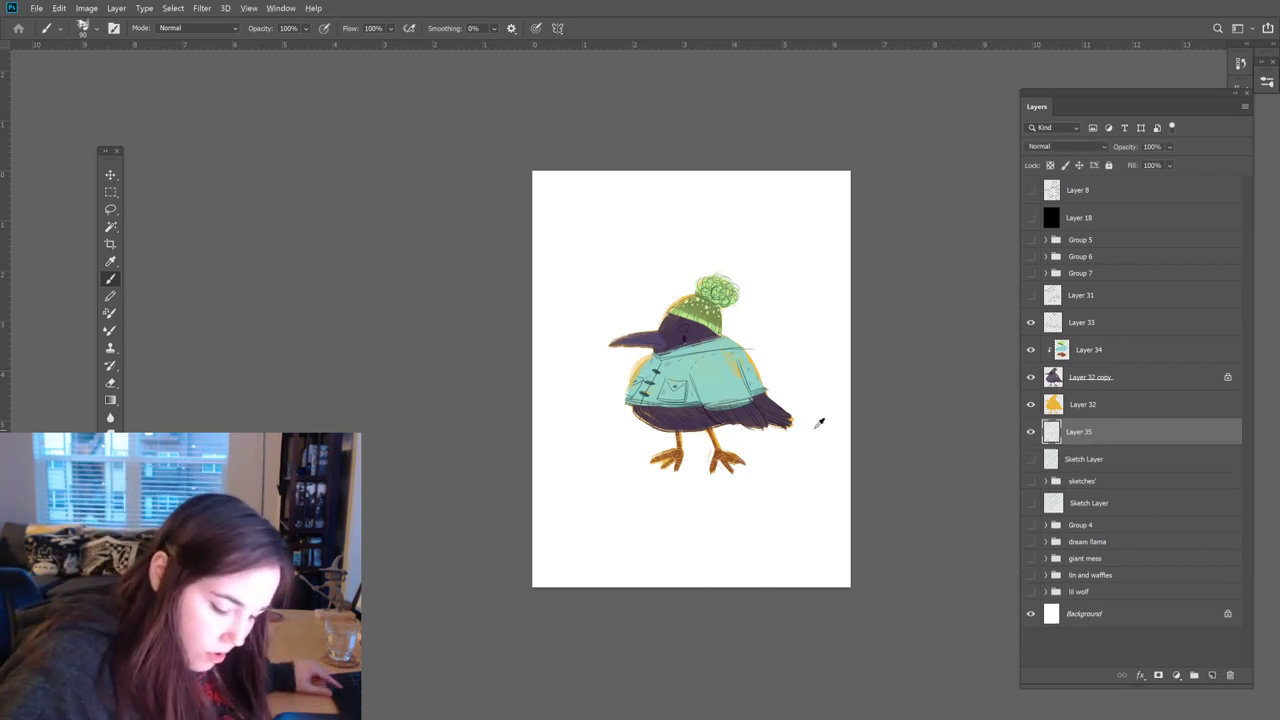
pyautogui.keyDown('alt'); pyautogui.click(723, 438); pyautogui.keyUp('alt')
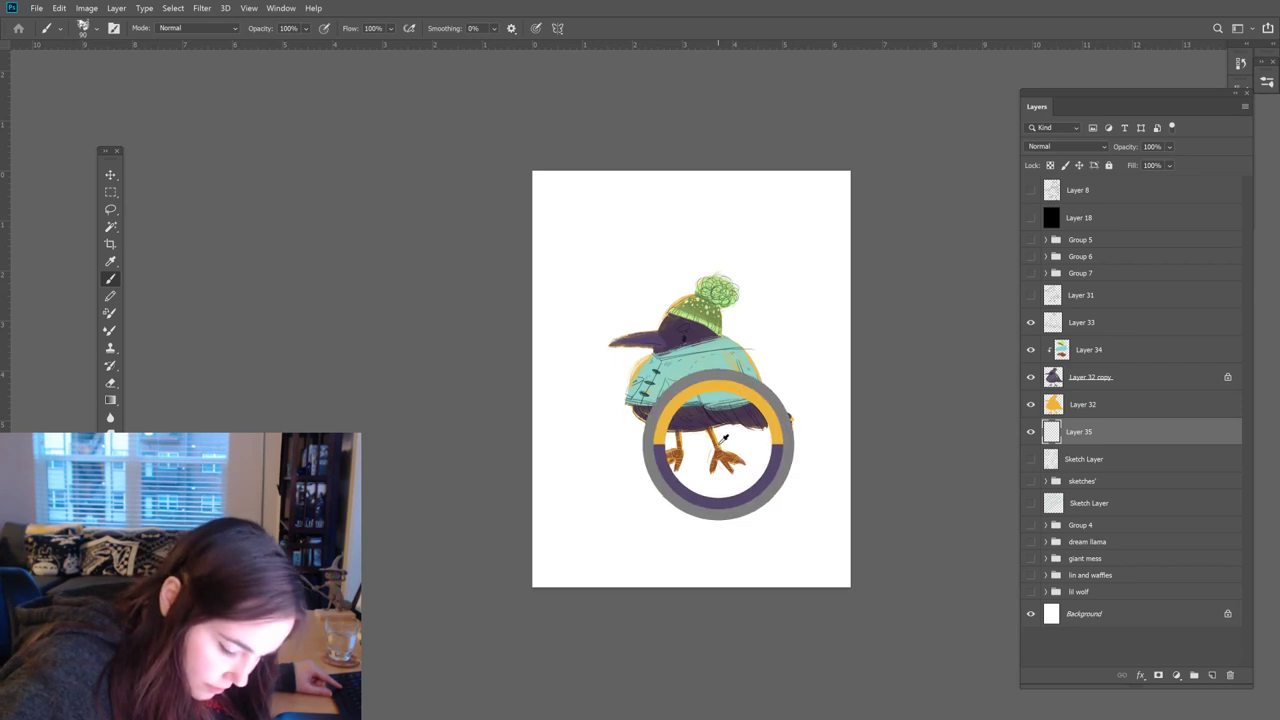
pyautogui.moveTo(622, 461); pyautogui.dragTo(790, 457)
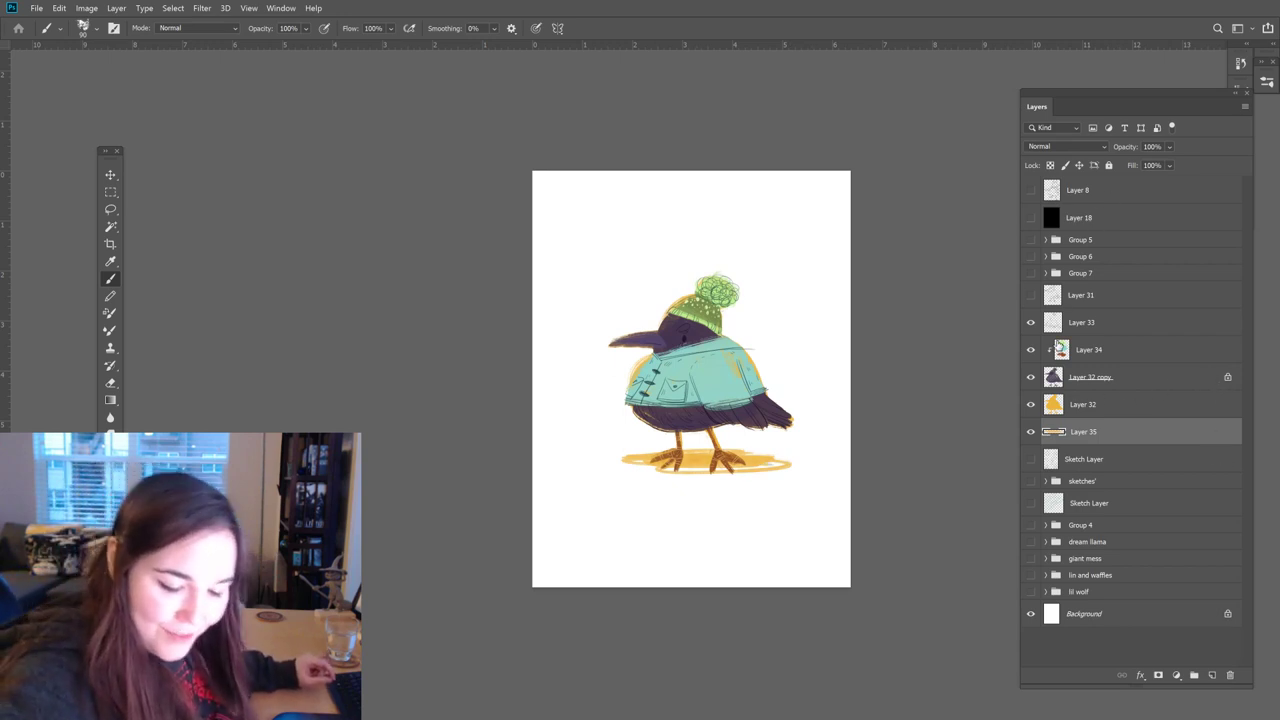
pyautogui.click(1078, 322)
pyautogui.click(1103, 302)
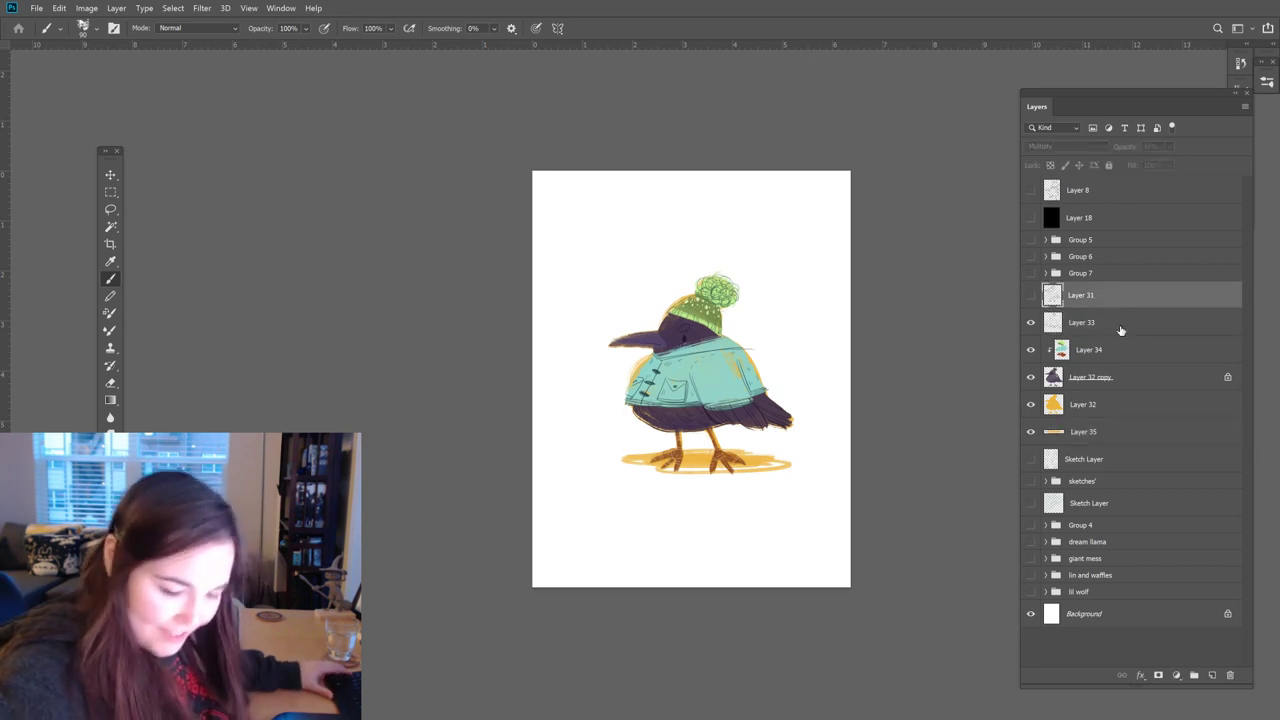
# Step: Group the bird's Layers 31–35 into Group 8 and flick through Groups 5–8 to compare characters
pyautogui.keyDown('shift'); pyautogui.click(1090, 428); pyautogui.keyUp('shift')
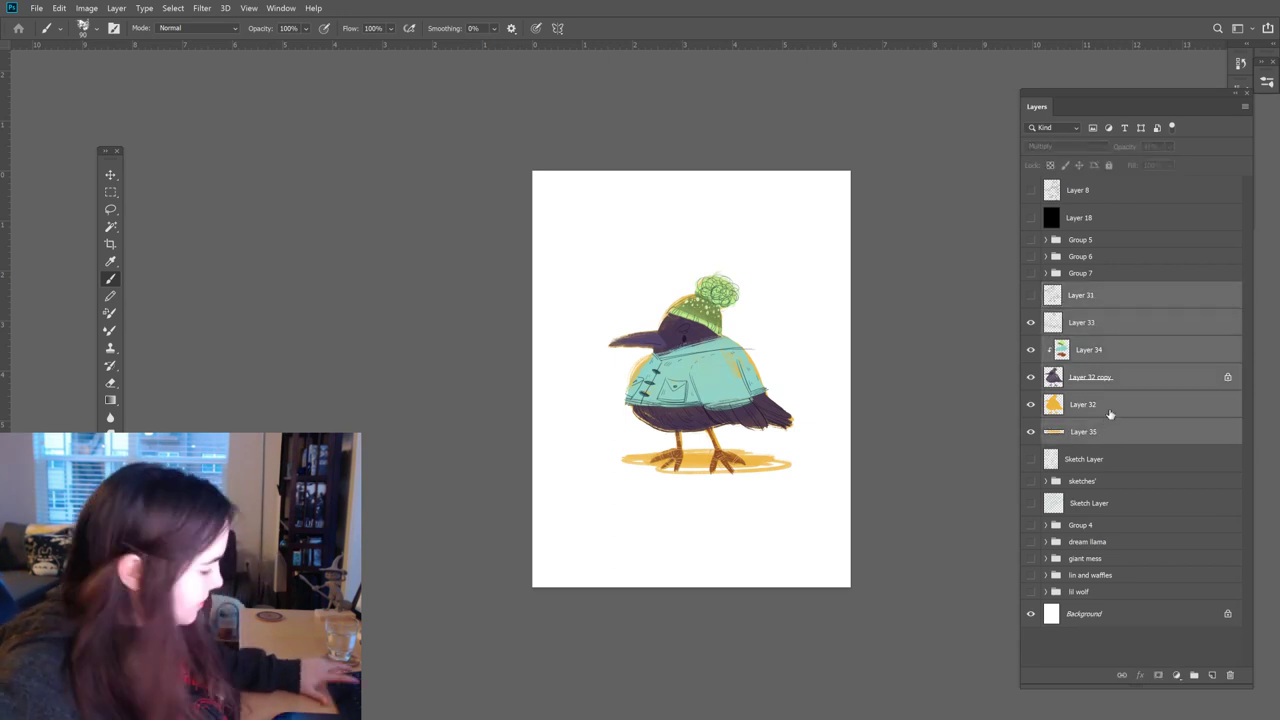
pyautogui.hotkey('ctrl', 'g')
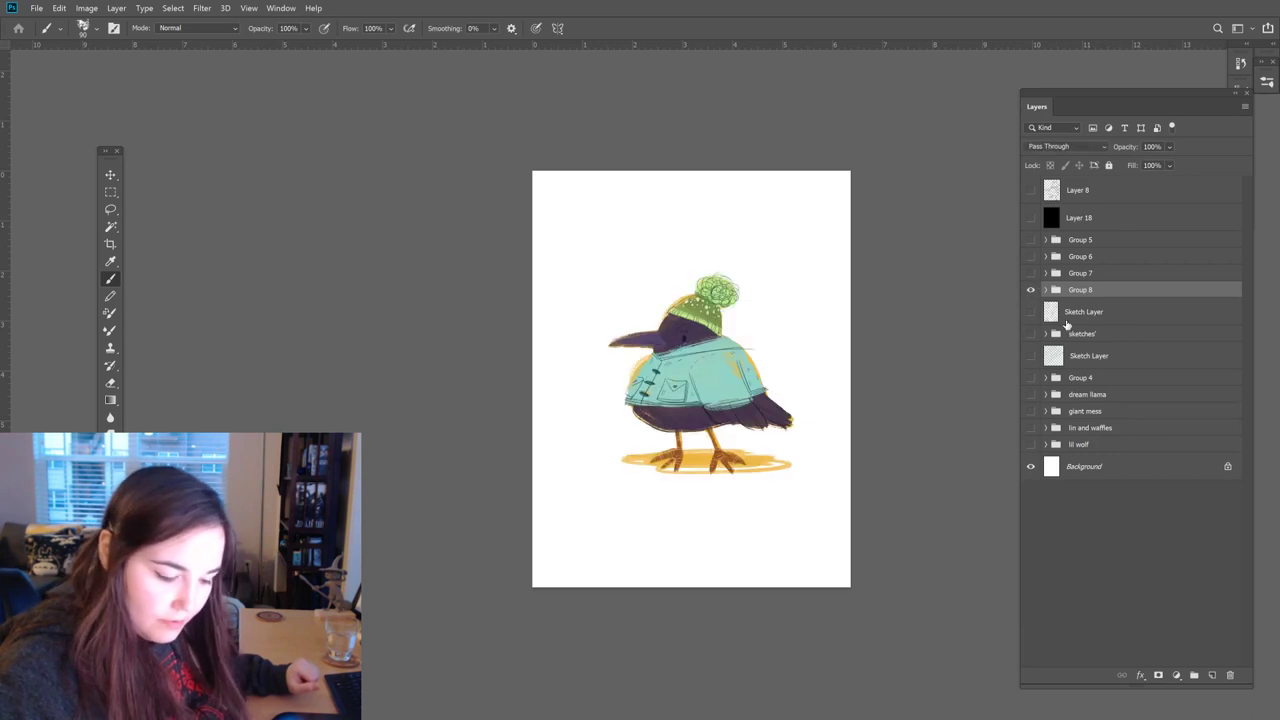
pyautogui.click(1031, 289)
pyautogui.click(1031, 272)
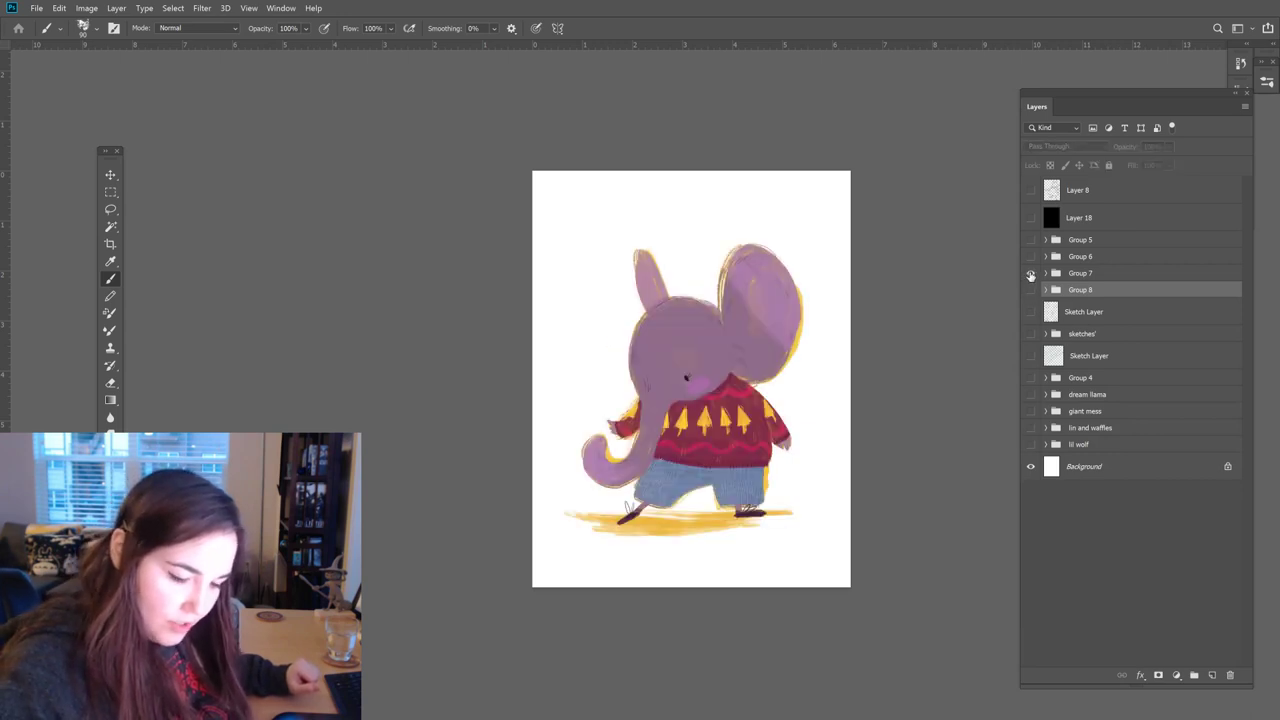
pyautogui.click(1031, 274)
pyautogui.click(1032, 257)
pyautogui.click(1031, 257)
pyautogui.click(1031, 240)
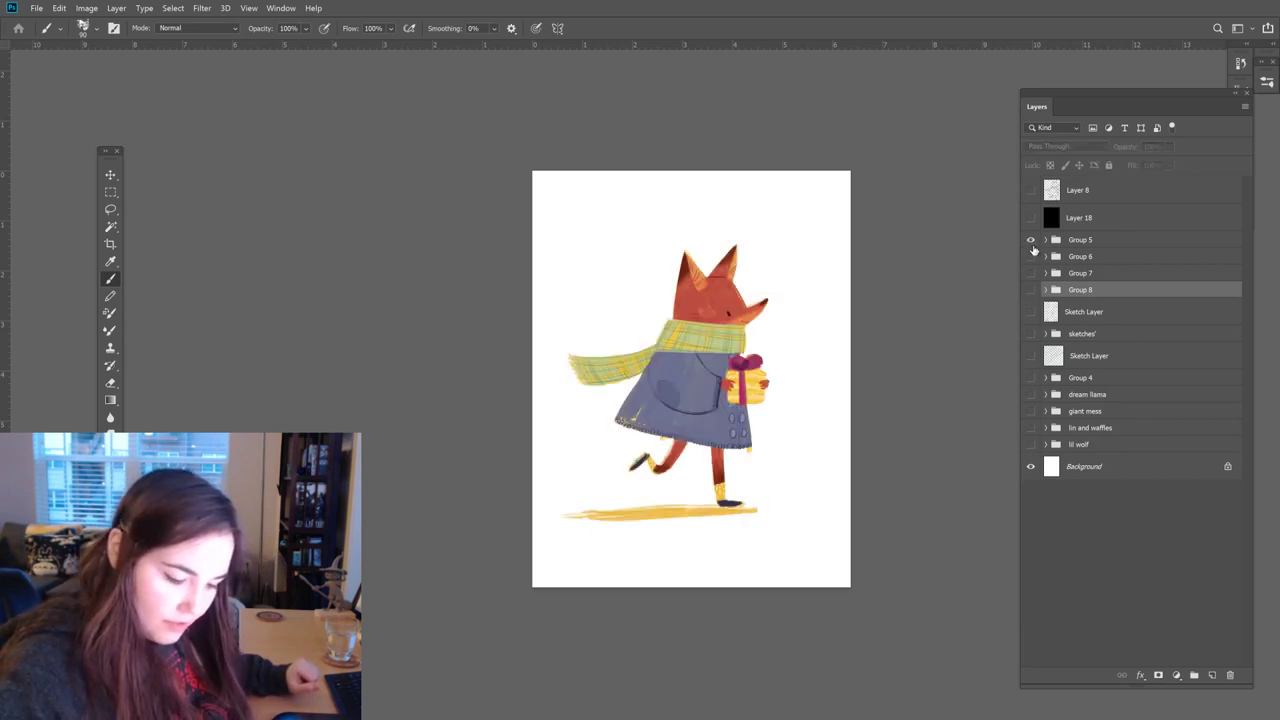
pyautogui.click(1031, 240)
pyautogui.click(1031, 289)
pyautogui.click(1031, 289)
# Step: Compare the fox, frog, elephant and bird groups again, then hide them all and select the Sketch Layer
pyautogui.click(1031, 240)
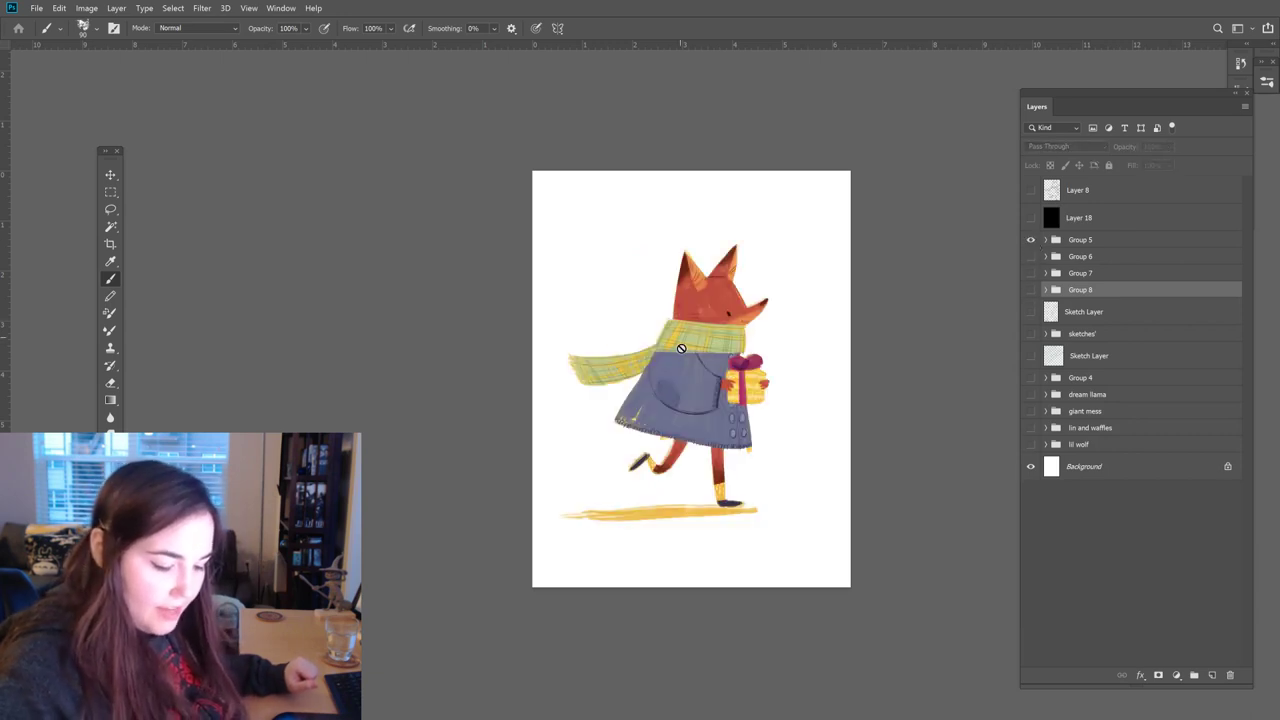
pyautogui.click(1031, 240)
pyautogui.click(1031, 257)
pyautogui.click(1031, 257)
pyautogui.click(1031, 273)
pyautogui.click(1031, 273)
pyautogui.click(1031, 289)
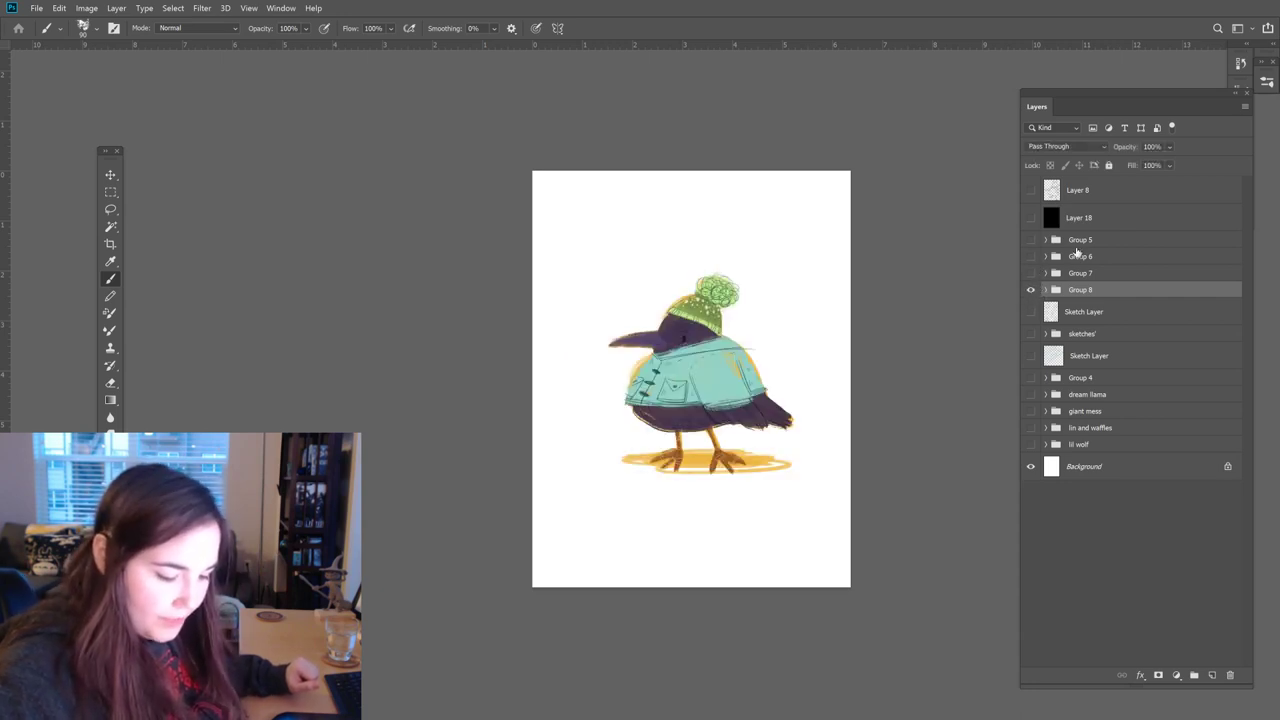
pyautogui.click(1034, 289)
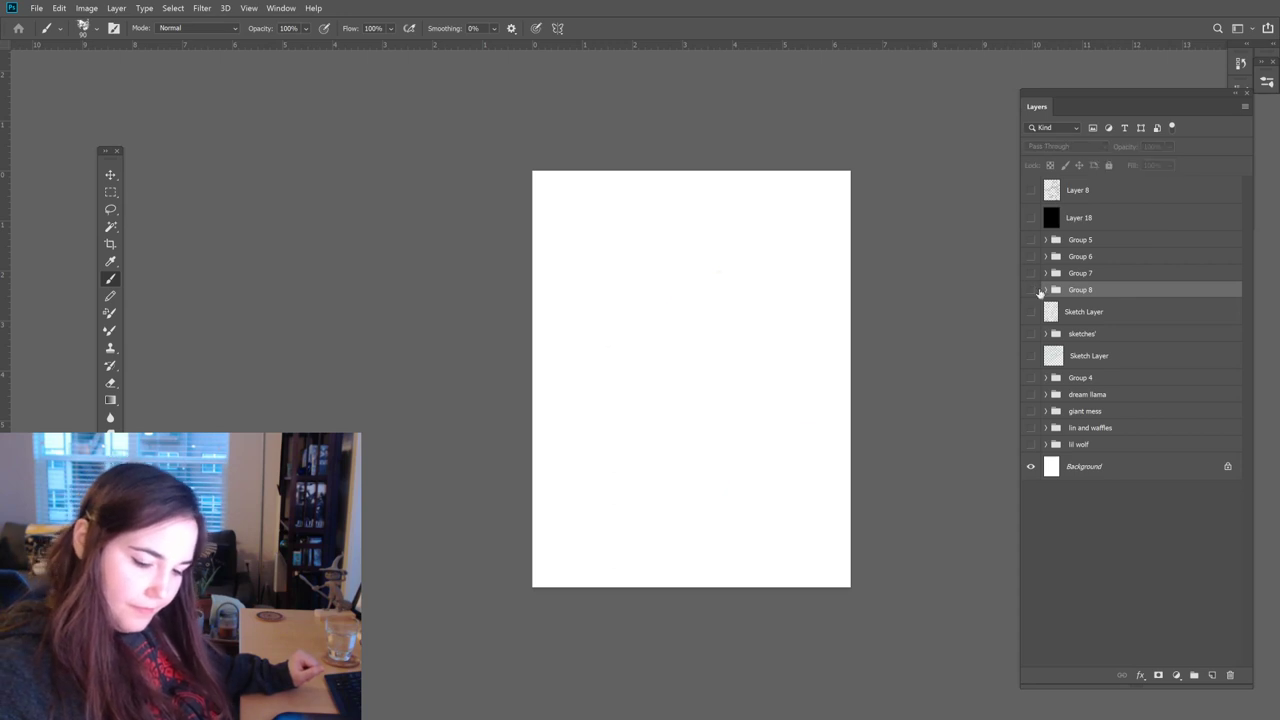
pyautogui.click(1031, 311)
pyautogui.click(1051, 312)
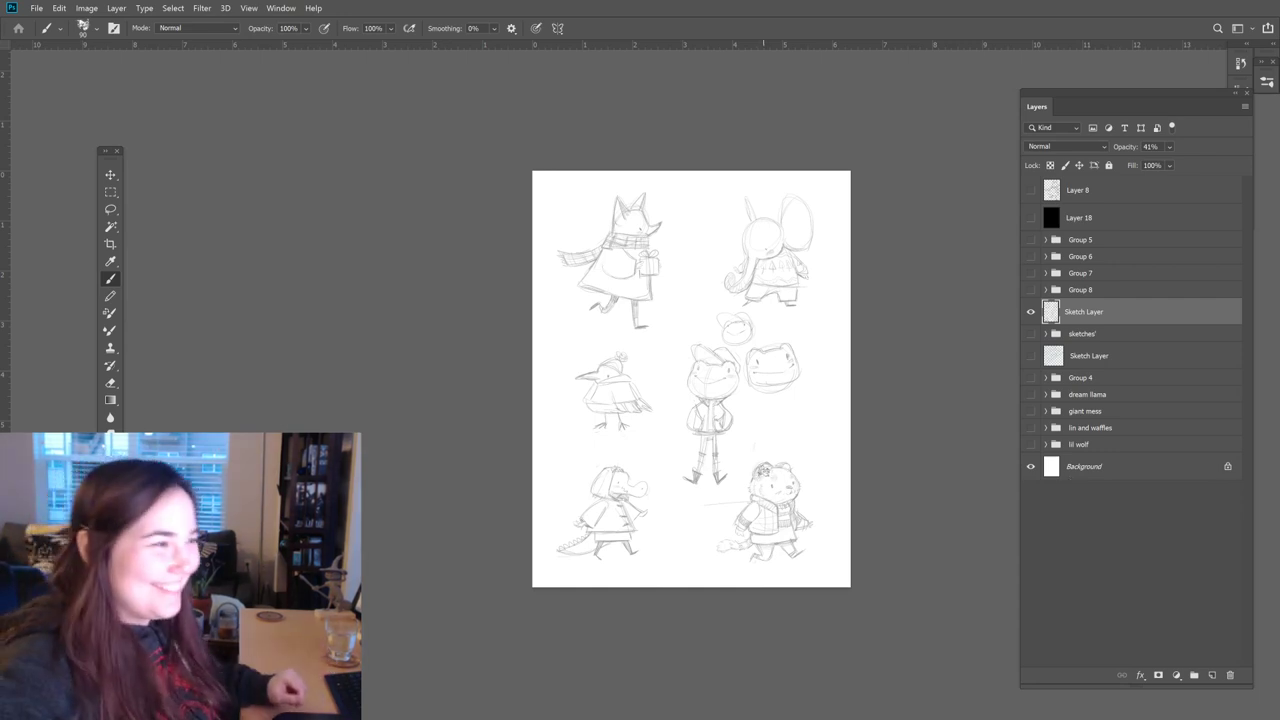
# Step: Lasso the crocodile sketch onto its own Layer 36 and hide the full sketch sheet
pyautogui.hotkey('ctrl', ',')
pyautogui.hotkey('ctrl', ',')
pyautogui.hotkey('ctrl', ',')
pyautogui.hotkey('ctrl', ',')
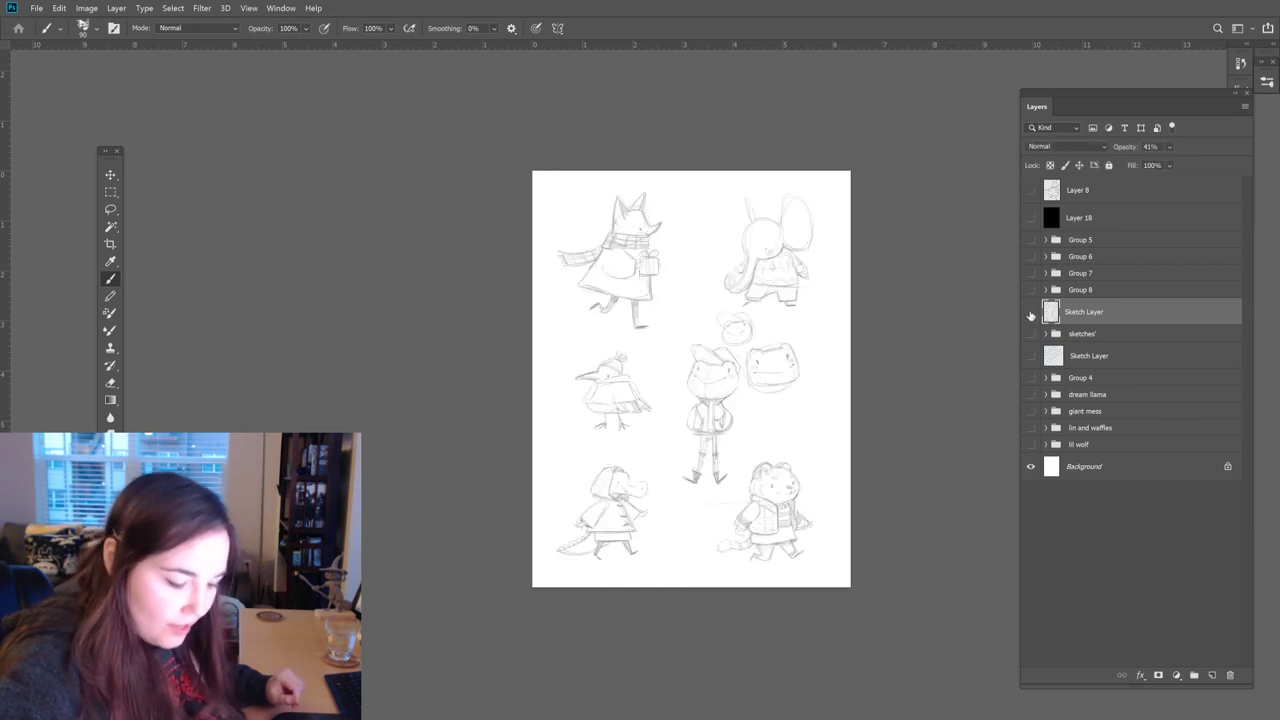
pyautogui.press('l')
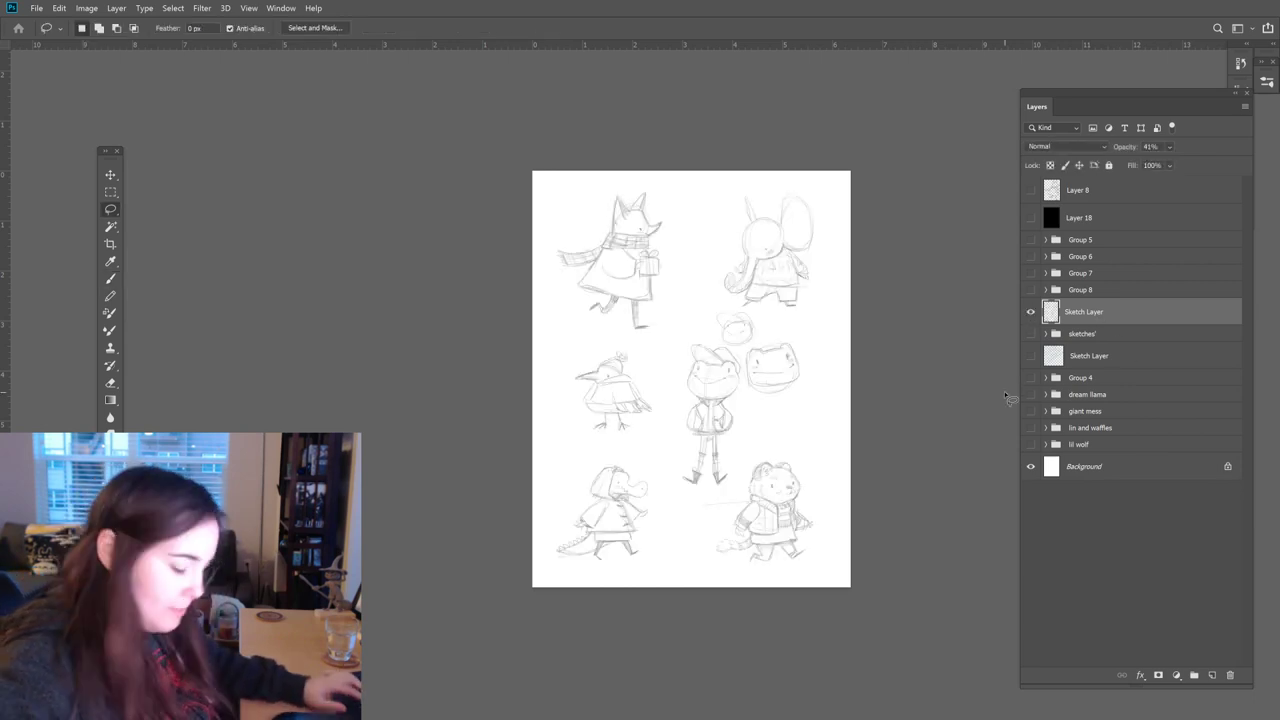
pyautogui.moveTo(626, 450)
pyautogui.mouseDown()
pyautogui.moveTo(573, 614)
pyautogui.moveTo(640, 438)
pyautogui.mouseUp()
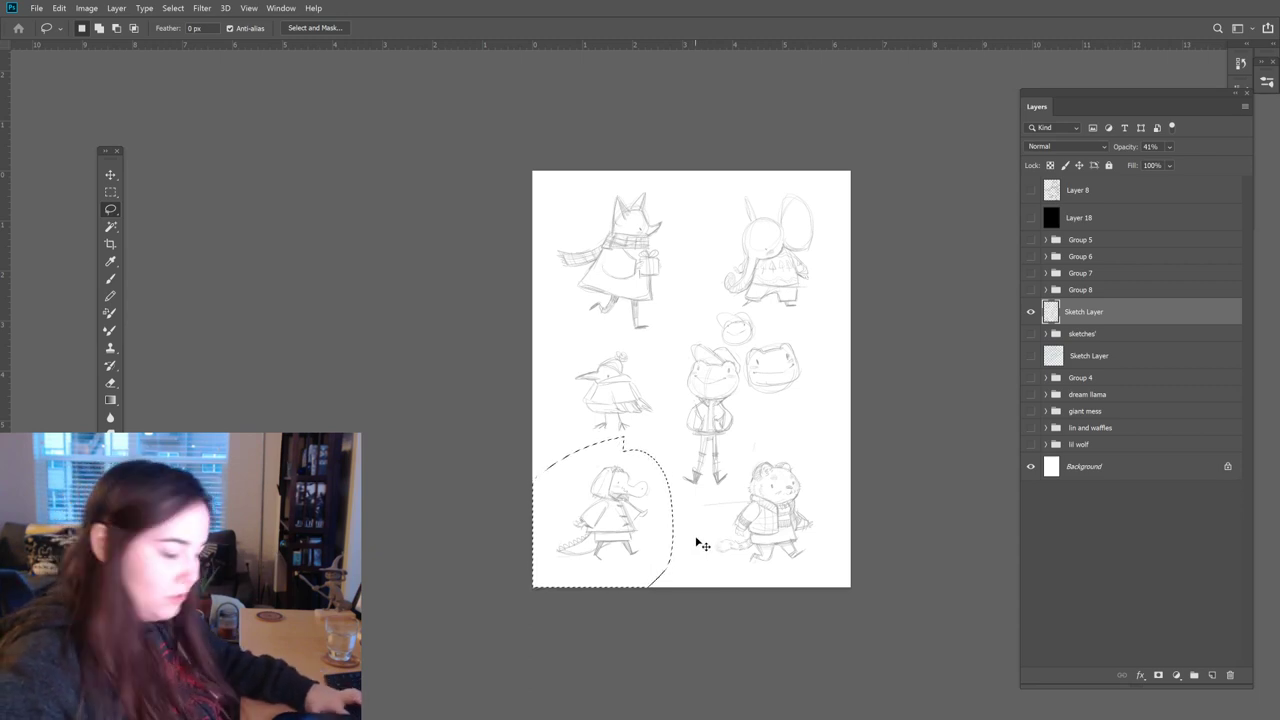
pyautogui.hotkey('ctrl', 'j')
pyautogui.click(1031, 339)
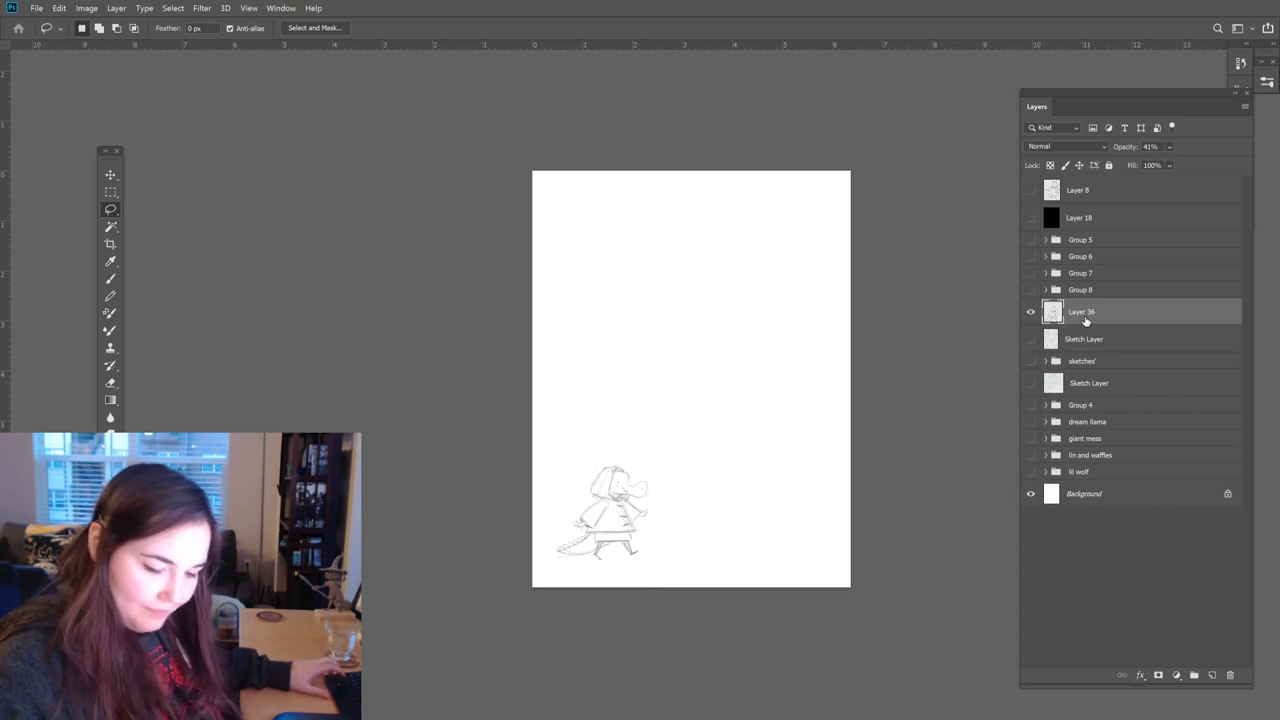
# Step: Enlarge the crocodile sketch, move it toward the page centre, and add empty Layer 37 above
pyautogui.hotkey('ctrl', 't')
pyautogui.moveTo(663, 437); pyautogui.dragTo(834, 246)
pyautogui.moveTo(757, 335); pyautogui.dragTo(757, 391)
pyautogui.press('Return')
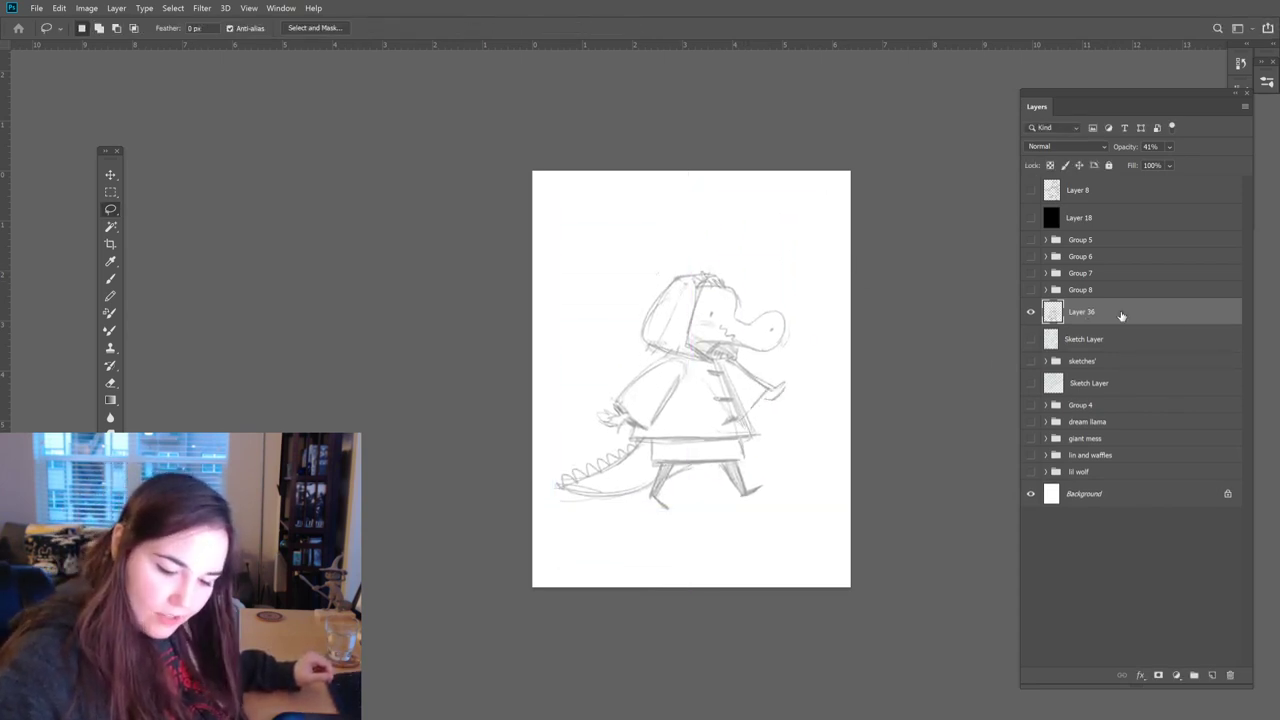
pyautogui.click(1212, 675)
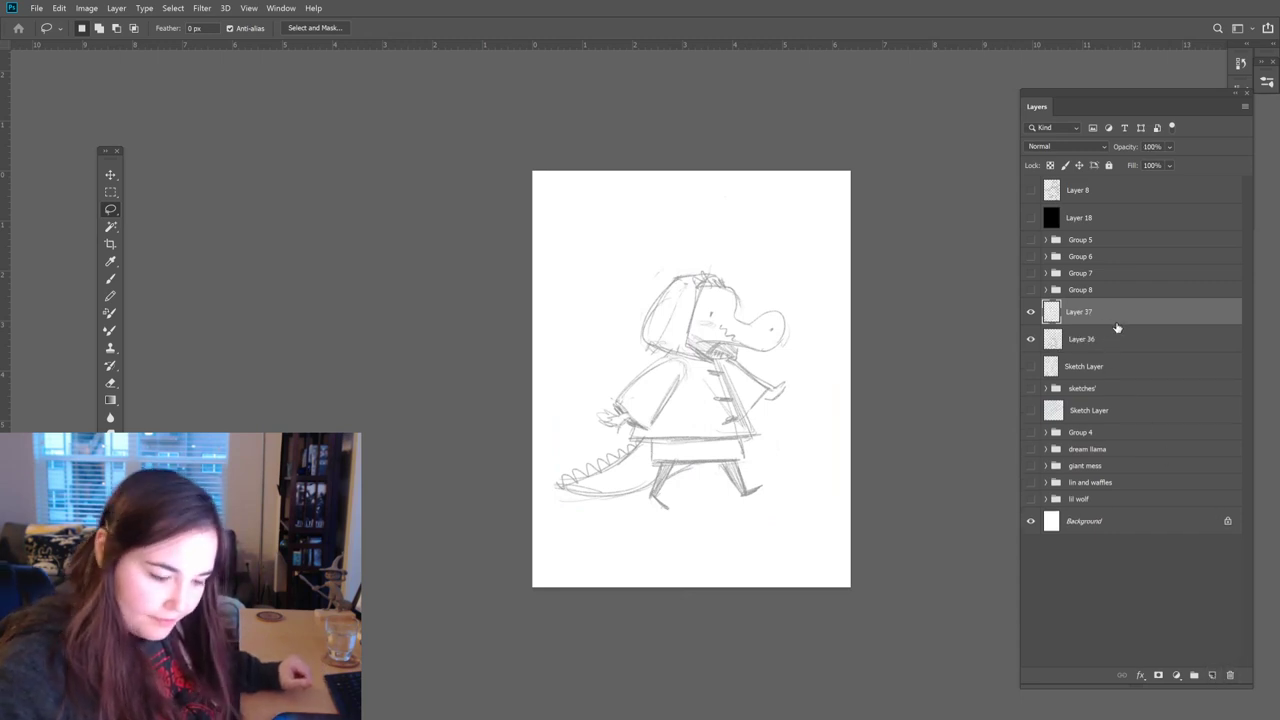
pyautogui.press('b')
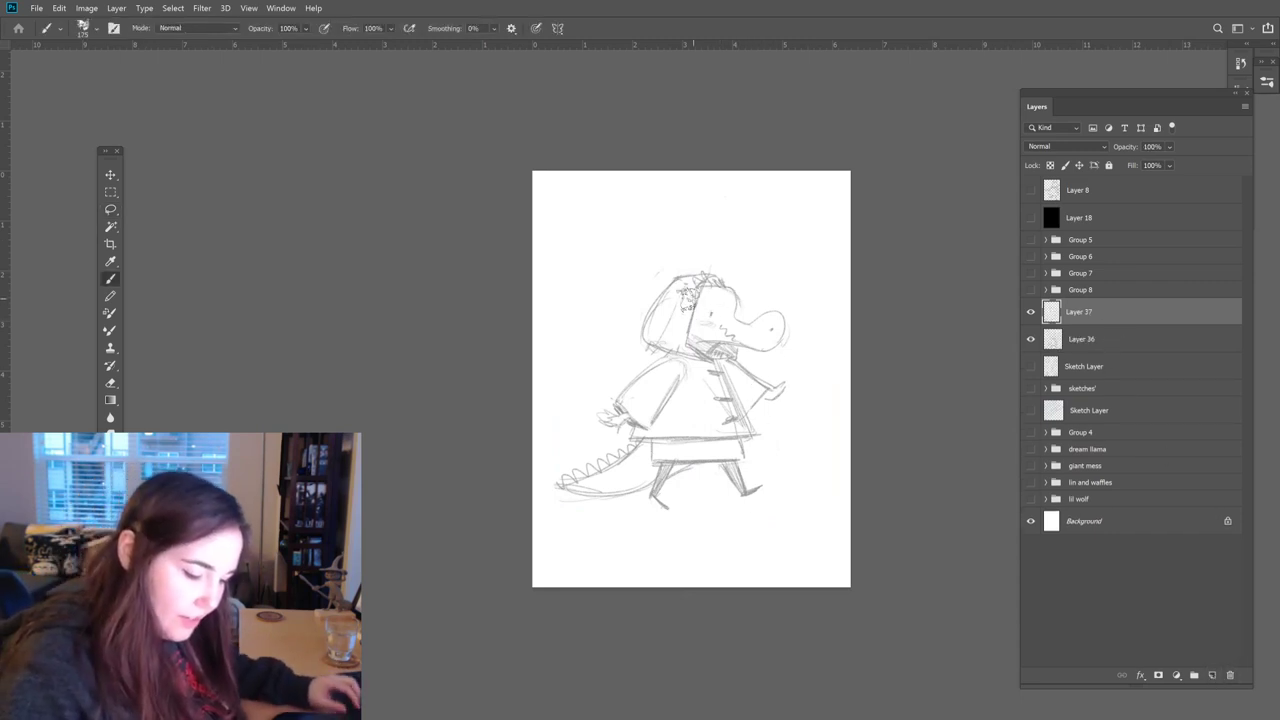
# Step: Paint golden-yellow base colour over the crocodile's head, hand, body and spiky tail on Layer 37
pyautogui.moveTo(680, 287)
pyautogui.mouseDown()
pyautogui.moveTo(732, 300)
pyautogui.moveTo(712, 285)
pyautogui.moveTo(727, 320)
pyautogui.moveTo(753, 313)
pyautogui.moveTo(720, 320)
pyautogui.moveTo(775, 327)
pyautogui.moveTo(722, 307)
pyautogui.moveTo(779, 332)
pyautogui.moveTo(759, 327)
pyautogui.moveTo(775, 319)
pyautogui.moveTo(776, 332)
pyautogui.moveTo(725, 333)
pyautogui.moveTo(731, 380)
pyautogui.moveTo(765, 390)
pyautogui.moveTo(719, 413)
pyautogui.moveTo(714, 353)
pyautogui.moveTo(698, 335)
pyautogui.moveTo(682, 410)
pyautogui.moveTo(677, 373)
pyautogui.moveTo(618, 400)
pyautogui.moveTo(693, 340)
pyautogui.moveTo(658, 382)
pyautogui.moveTo(618, 397)
pyautogui.moveTo(690, 350)
pyautogui.moveTo(626, 403)
pyautogui.moveTo(647, 419)
pyautogui.moveTo(667, 403)
pyautogui.moveTo(675, 360)
pyautogui.moveTo(657, 395)
pyautogui.moveTo(715, 349)
pyautogui.moveTo(727, 425)
pyautogui.moveTo(693, 405)
pyautogui.moveTo(647, 415)
pyautogui.moveTo(672, 430)
pyautogui.moveTo(658, 418)
pyautogui.moveTo(747, 423)
pyautogui.moveTo(691, 425)
pyautogui.moveTo(755, 360)
pyautogui.moveTo(665, 307)
pyautogui.moveTo(673, 279)
pyautogui.moveTo(642, 322)
pyautogui.moveTo(674, 353)
pyautogui.moveTo(684, 280)
pyautogui.moveTo(668, 332)
pyautogui.moveTo(713, 310)
pyautogui.moveTo(716, 360)
pyautogui.moveTo(673, 330)
pyautogui.moveTo(762, 340)
pyautogui.moveTo(796, 376)
pyautogui.mouseUp()
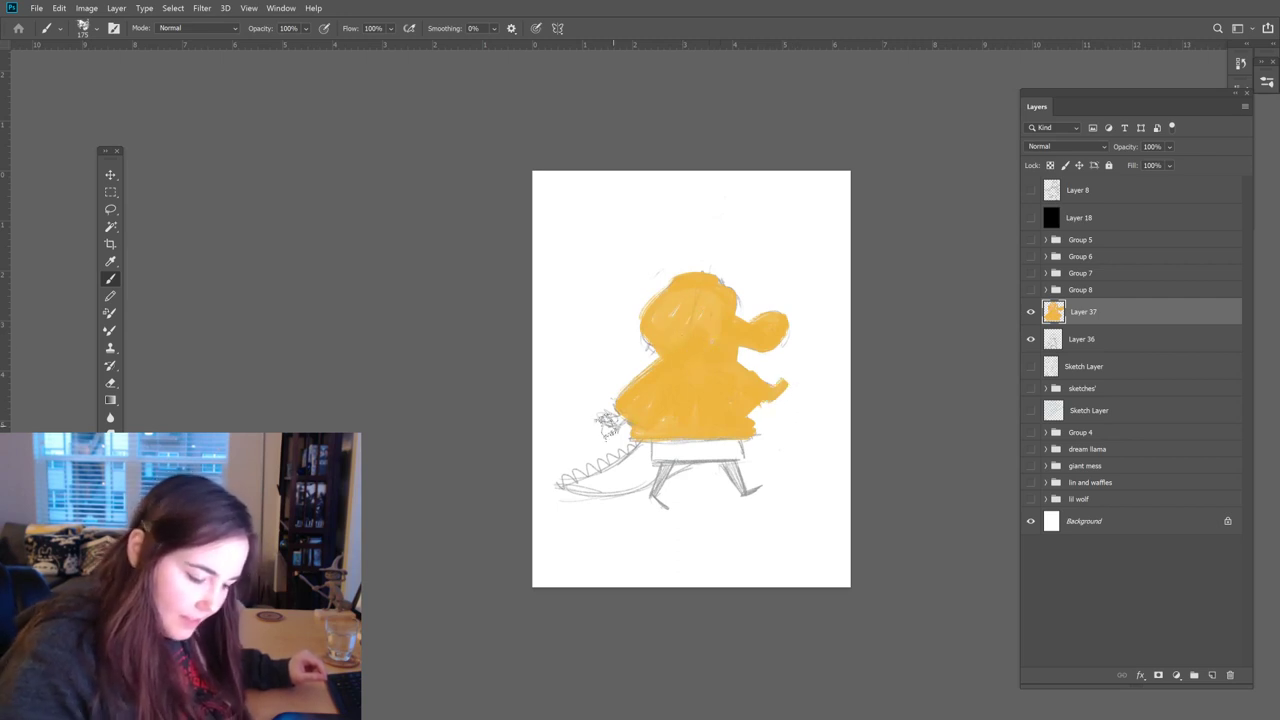
pyautogui.moveTo(605, 418)
pyautogui.mouseDown()
pyautogui.moveTo(645, 393)
pyautogui.moveTo(657, 462)
pyautogui.moveTo(650, 432)
pyautogui.moveTo(557, 487)
pyautogui.moveTo(723, 428)
pyautogui.moveTo(700, 455)
pyautogui.moveTo(740, 440)
pyautogui.moveTo(740, 482)
pyautogui.moveTo(770, 490)
pyautogui.moveTo(756, 487)
pyautogui.moveTo(742, 443)
pyautogui.moveTo(675, 457)
pyautogui.moveTo(663, 510)
pyautogui.moveTo(636, 434)
pyautogui.mouseUp()
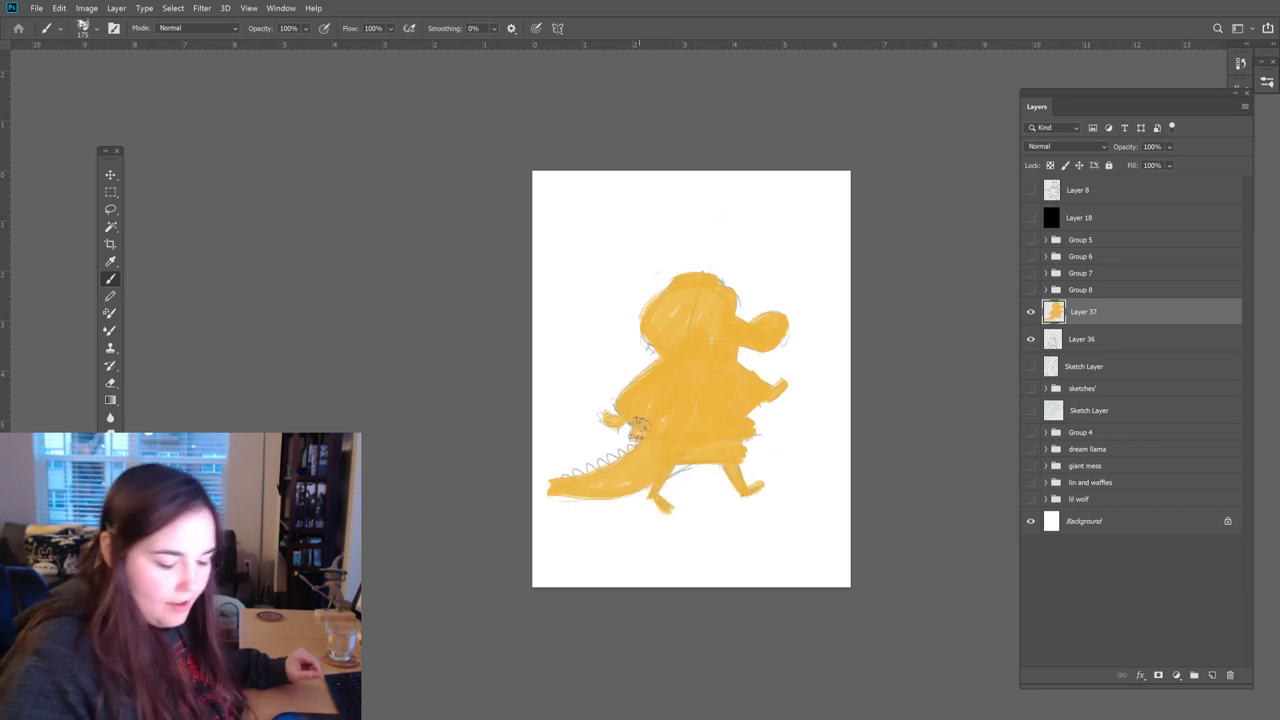
pyautogui.moveTo(575, 478)
pyautogui.mouseDown()
pyautogui.moveTo(605, 477)
pyautogui.moveTo(592, 479)
pyautogui.moveTo(637, 446)
pyautogui.moveTo(614, 464)
pyautogui.moveTo(637, 464)
pyautogui.moveTo(670, 423)
pyautogui.mouseUp()
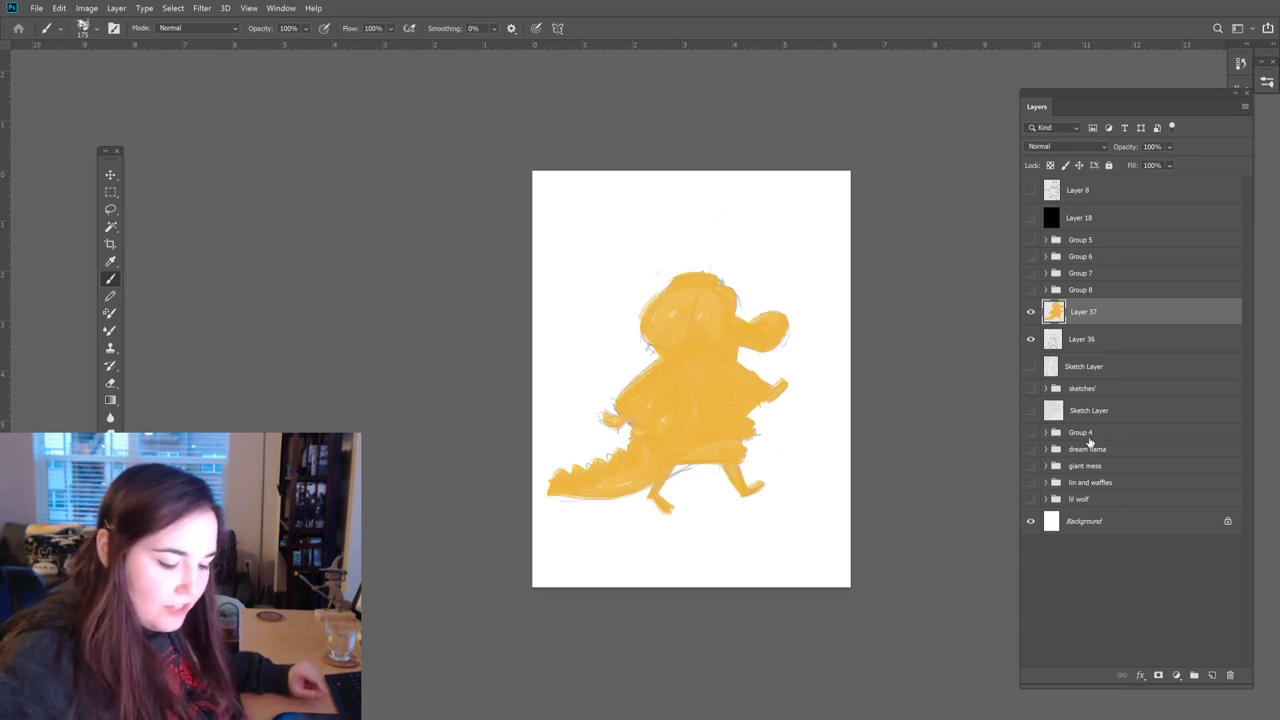
# Step: Duplicate the yellow silhouette and merge the lower copies into one denser yellow layer
pyautogui.hotkey('ctrl', 'j')
pyautogui.click(1095, 339)
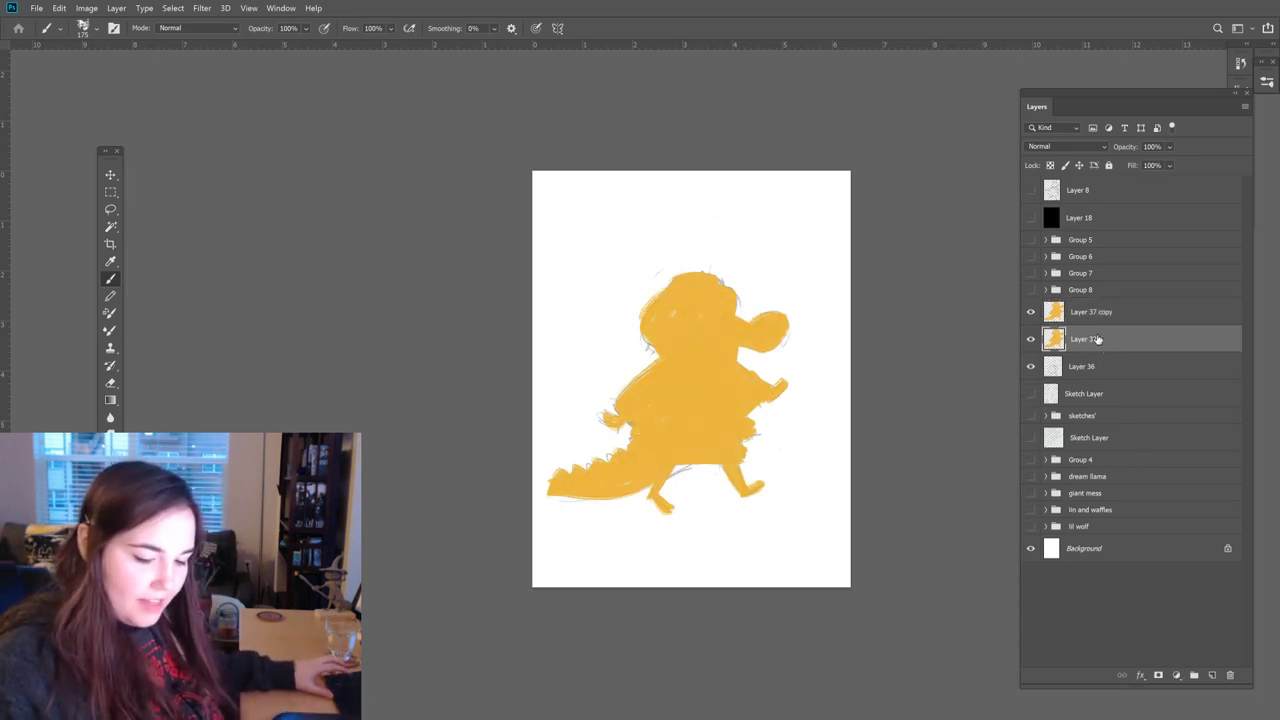
pyautogui.hotkey('ctrl', 'j')
pyautogui.hotkey('ctrl', 'j')
pyautogui.hotkey('ctrl', 'j')
pyautogui.keyDown('shift'); pyautogui.click(1084, 428); pyautogui.keyUp('shift')
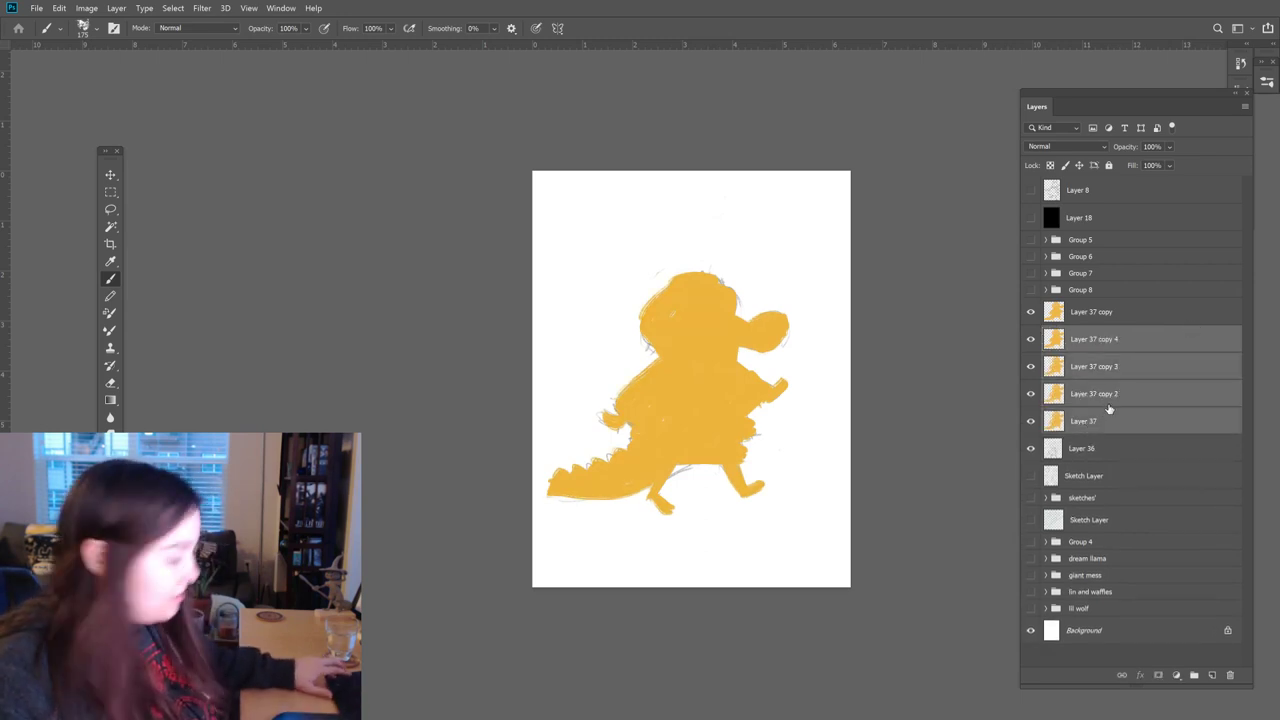
pyautogui.hotkey('ctrl', 'e')
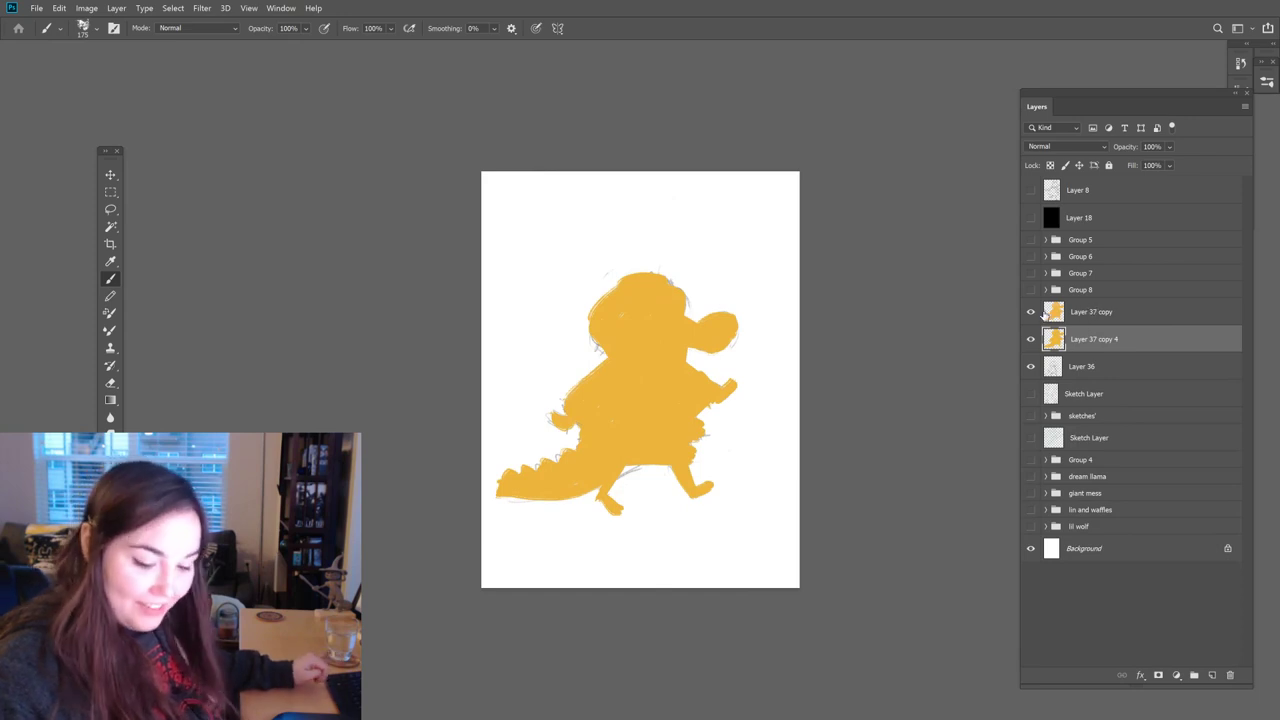
# Step: Lock the top copy's transparency and fill it with green #7cb850
pyautogui.click(1090, 309)
pyautogui.click(1050, 165)
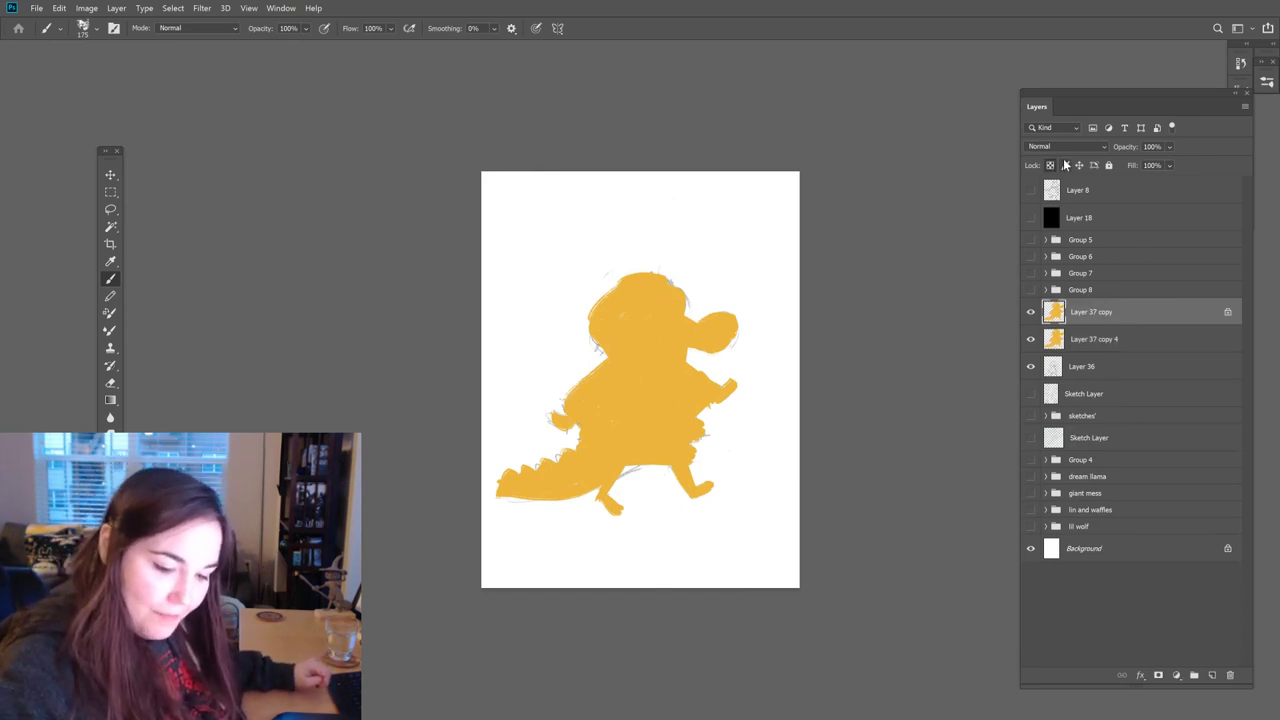
pyautogui.hotkey('shift', 'c')
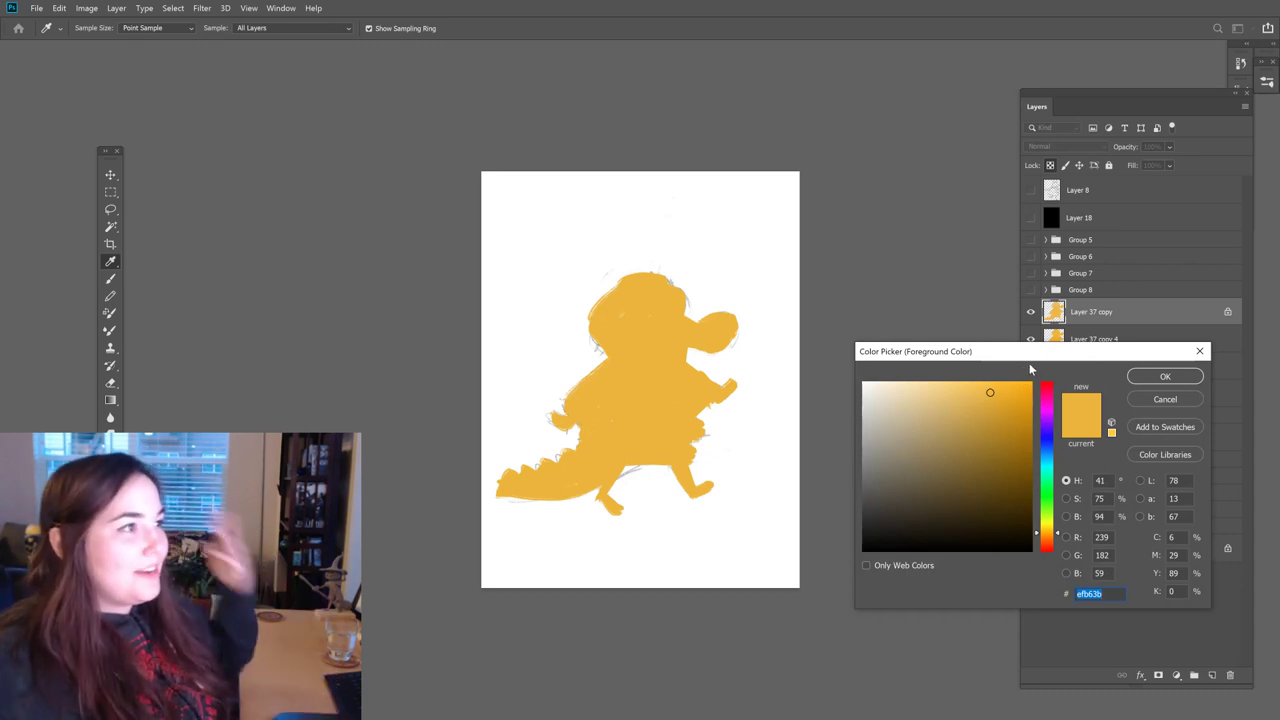
pyautogui.click(1049, 508)
pyautogui.write('7cb850')
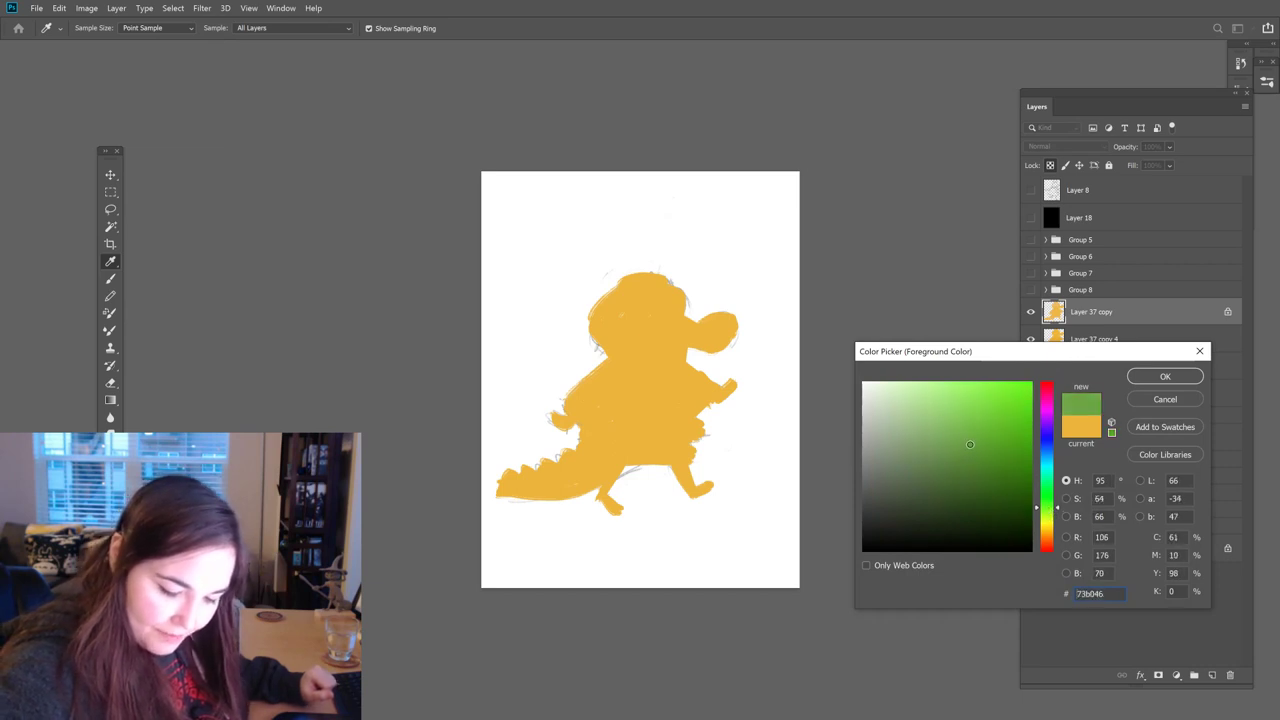
pyautogui.click(1163, 377)
pyautogui.press('b')
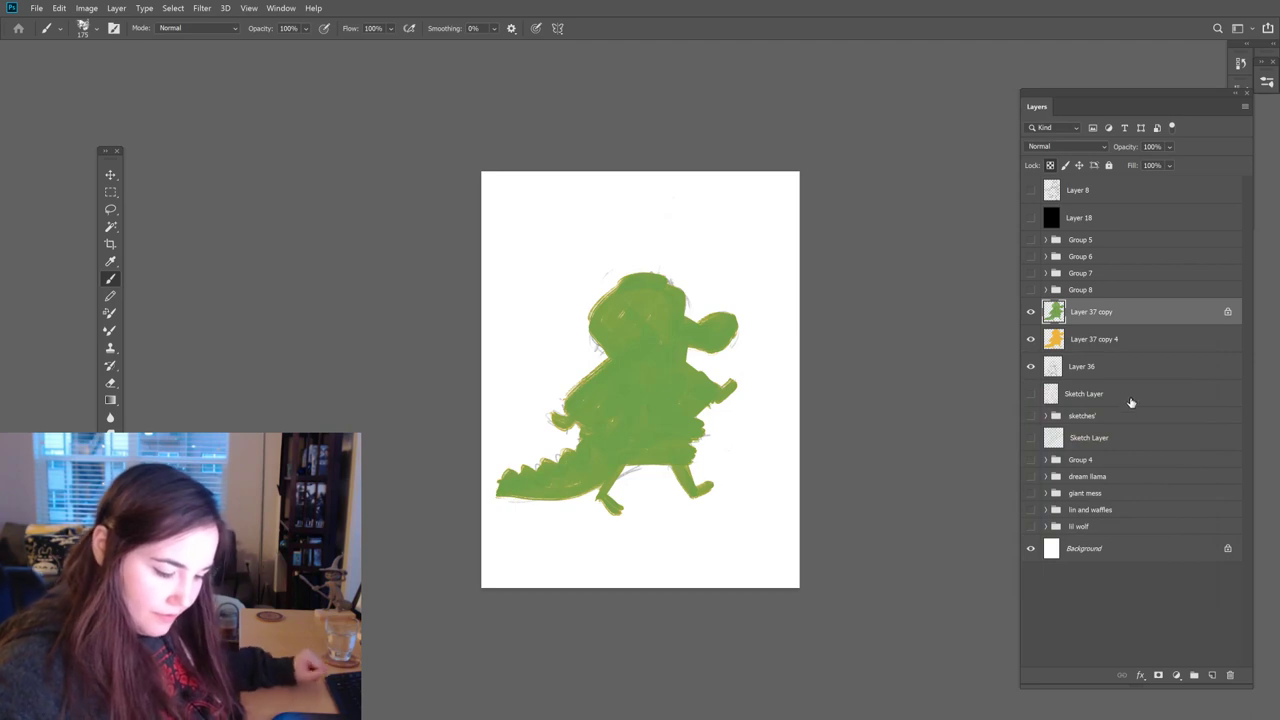
# Step: With the green layer hidden, paint yellow edges under the foot, tail tip, head top and snout
pyautogui.click(1089, 343)
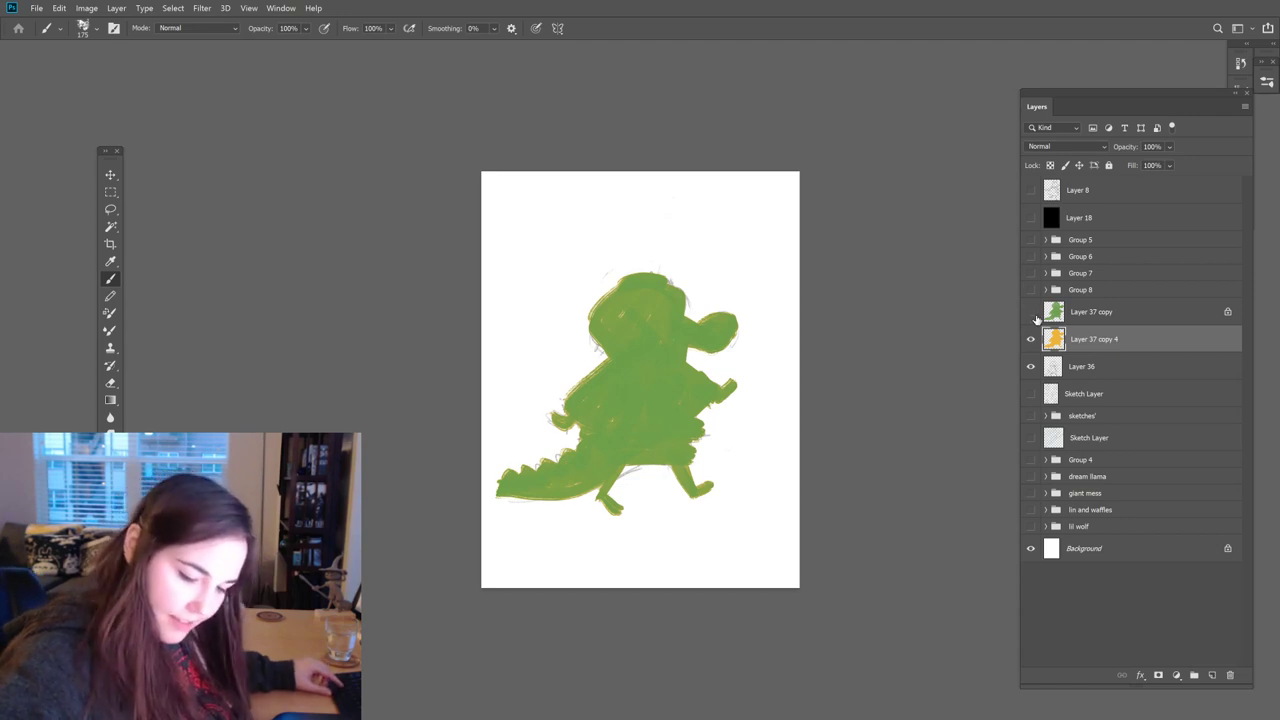
pyautogui.click(1031, 311)
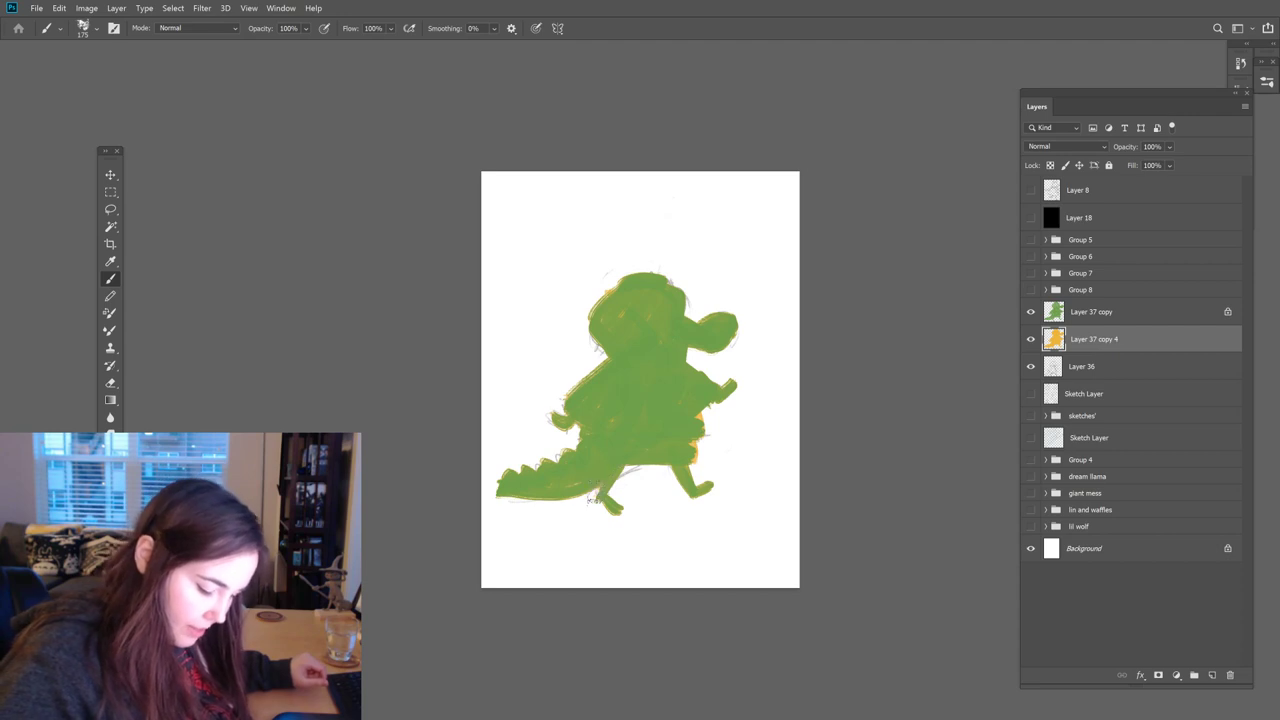
pyautogui.moveTo(596, 503); pyautogui.dragTo(622, 514)
pyautogui.moveTo(492, 488); pyautogui.dragTo(585, 503)
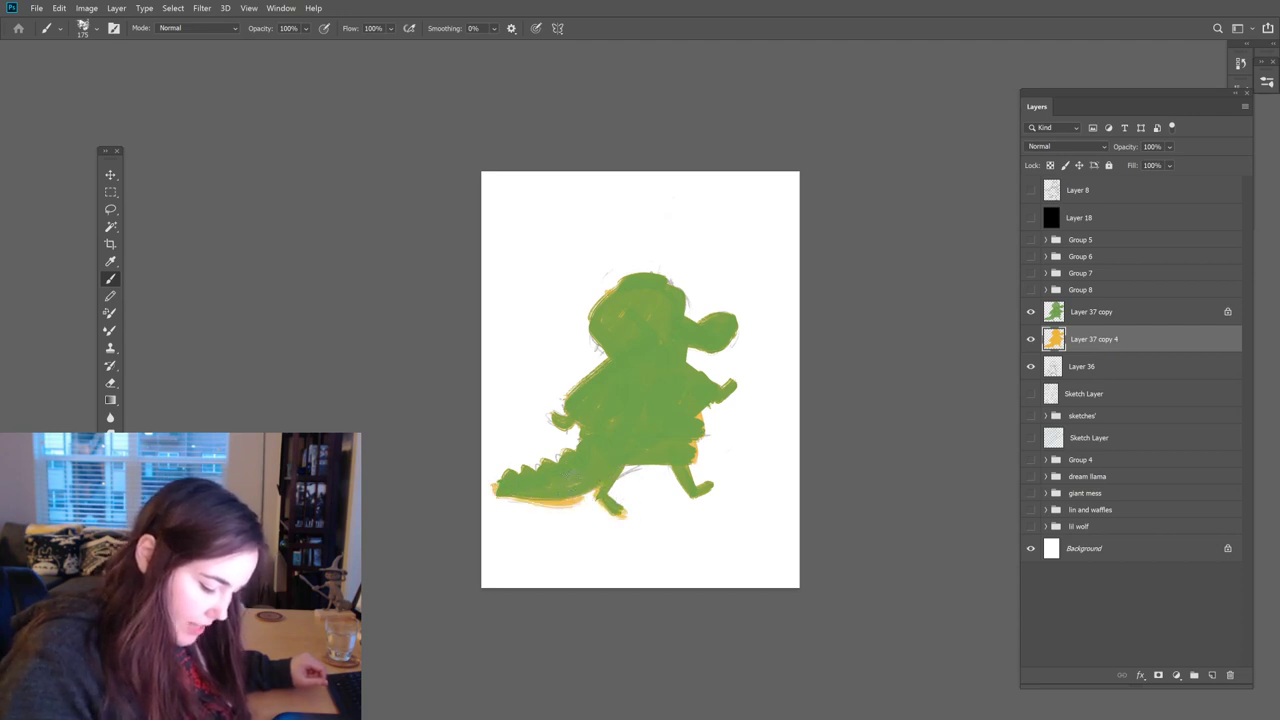
pyautogui.hotkey('ctrl', 'z')
pyautogui.moveTo(488, 494)
pyautogui.mouseDown()
pyautogui.moveTo(534, 484)
pyautogui.moveTo(494, 492)
pyautogui.mouseUp()
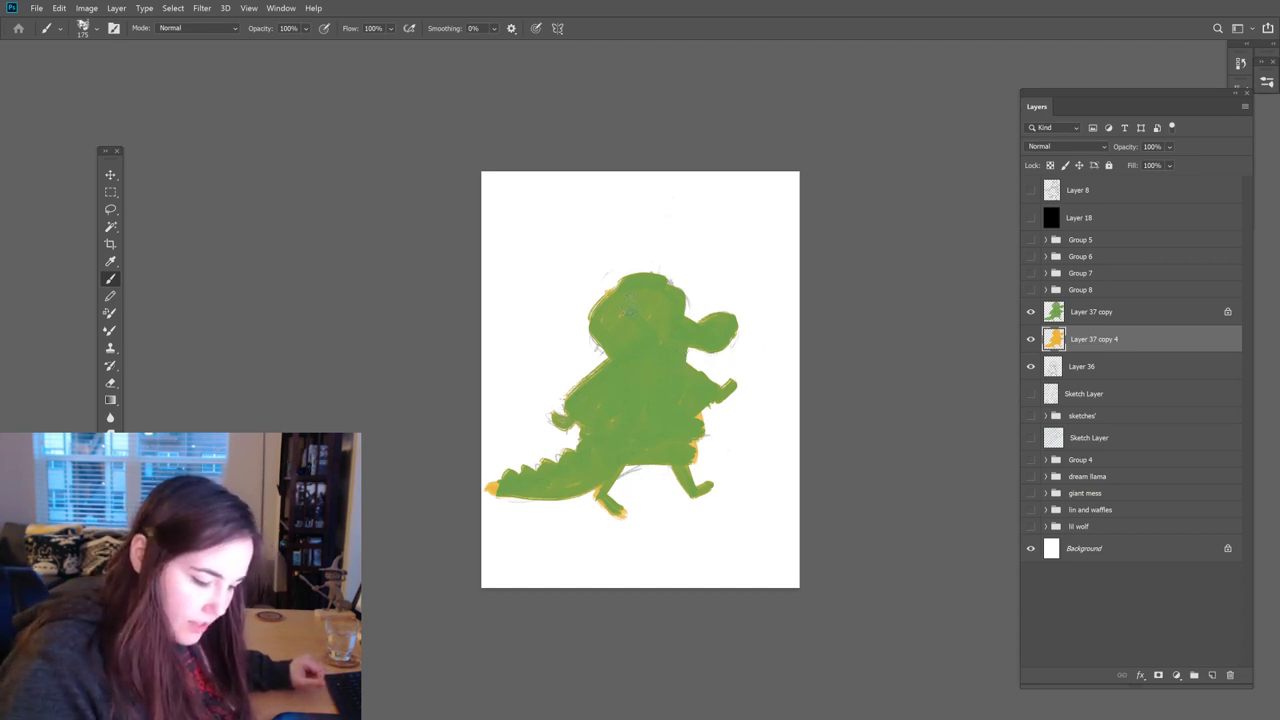
pyautogui.moveTo(612, 288); pyautogui.dragTo(650, 267)
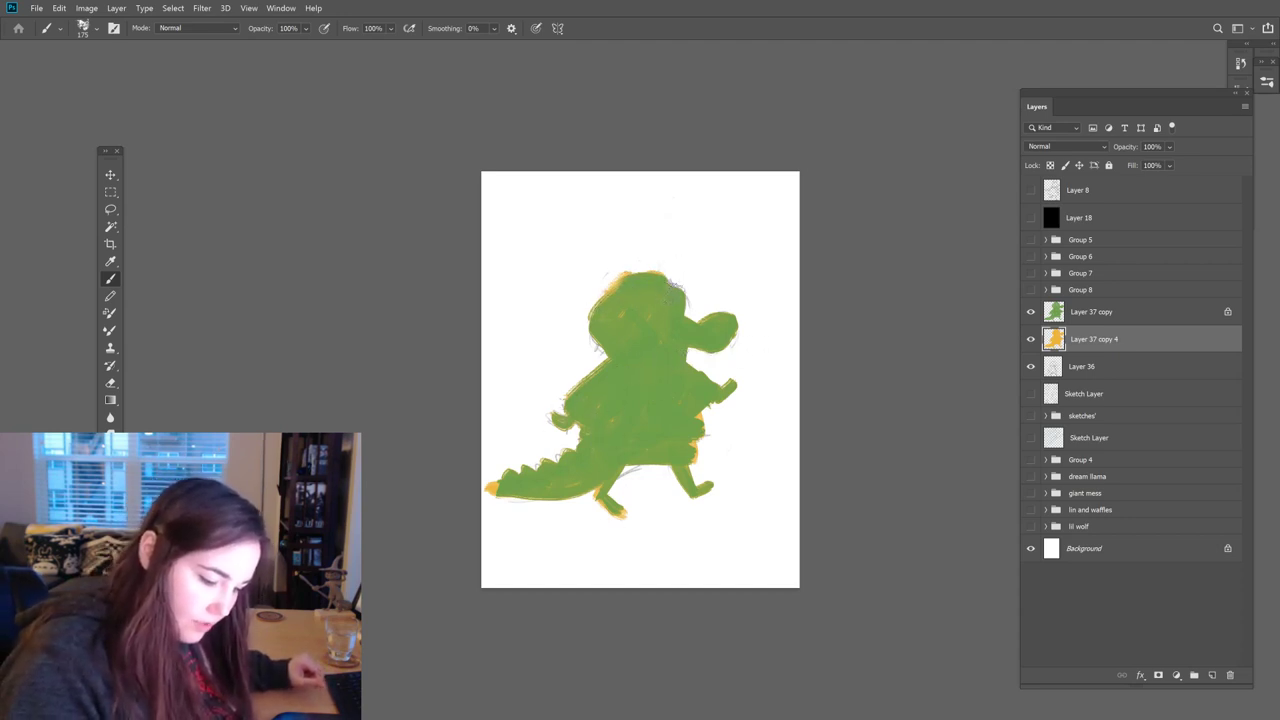
pyautogui.moveTo(722, 330); pyautogui.dragTo(730, 350)
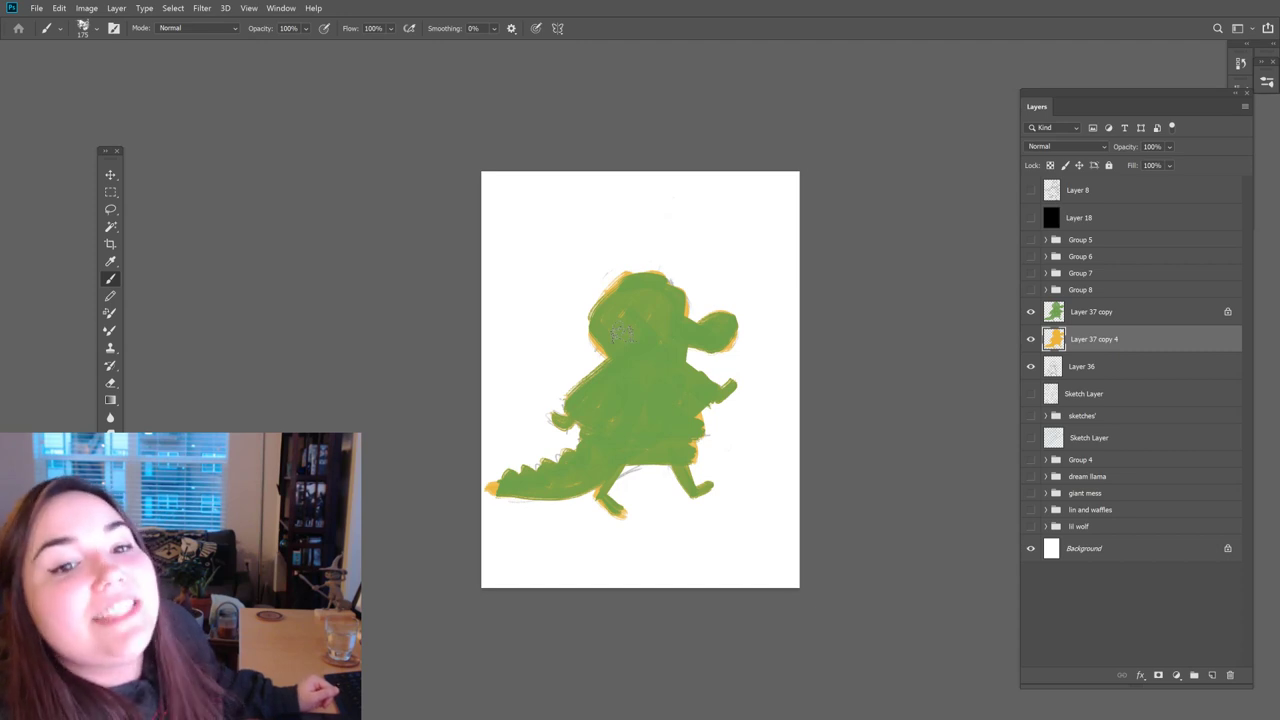
# Step: Unlock transparent pixels on the green silhouette layer
pyautogui.click(1076, 311)
pyautogui.click(1050, 166)
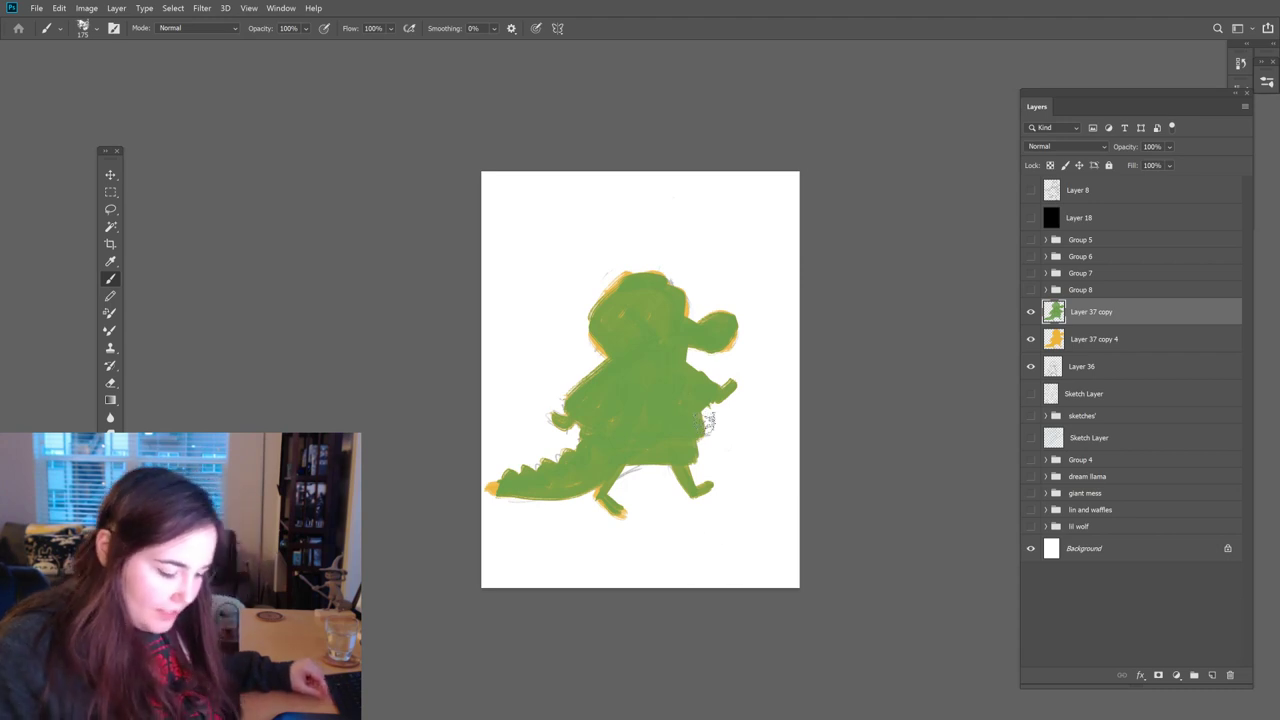
pyautogui.press('e')
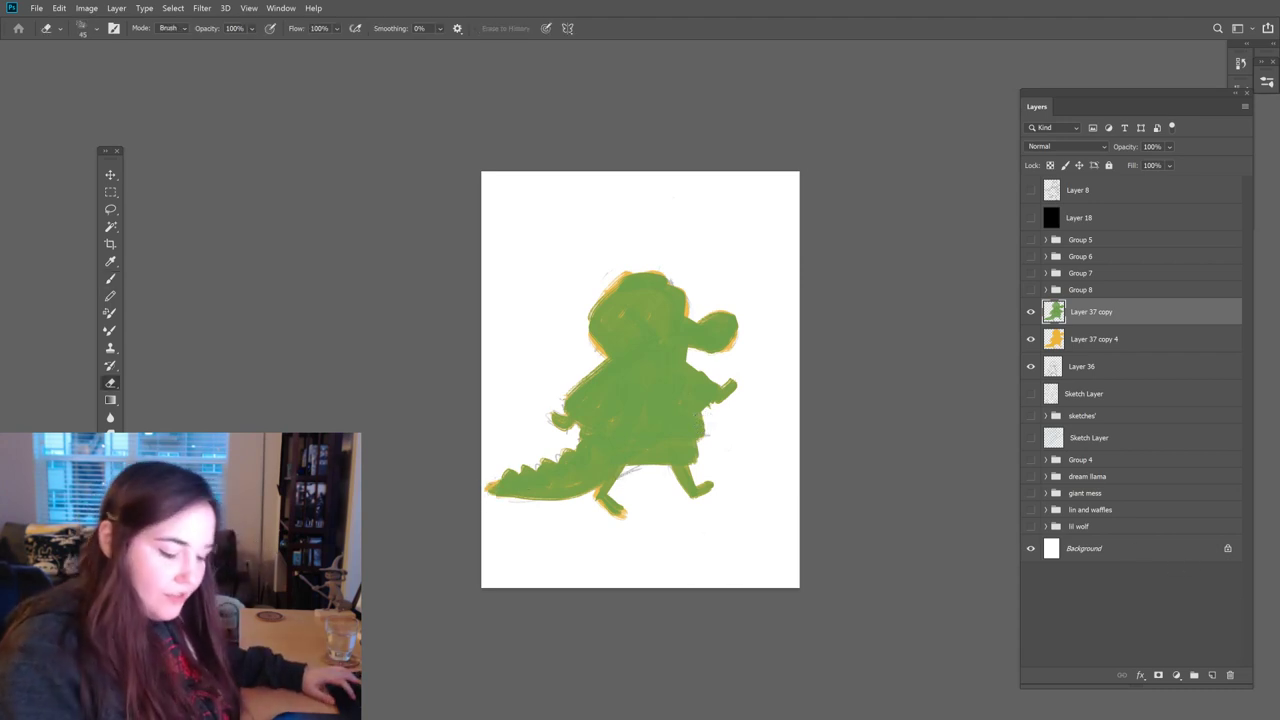
# Step: Add a new empty layer clipped to the green Layer 37 copy silhouette
pyautogui.press('b')
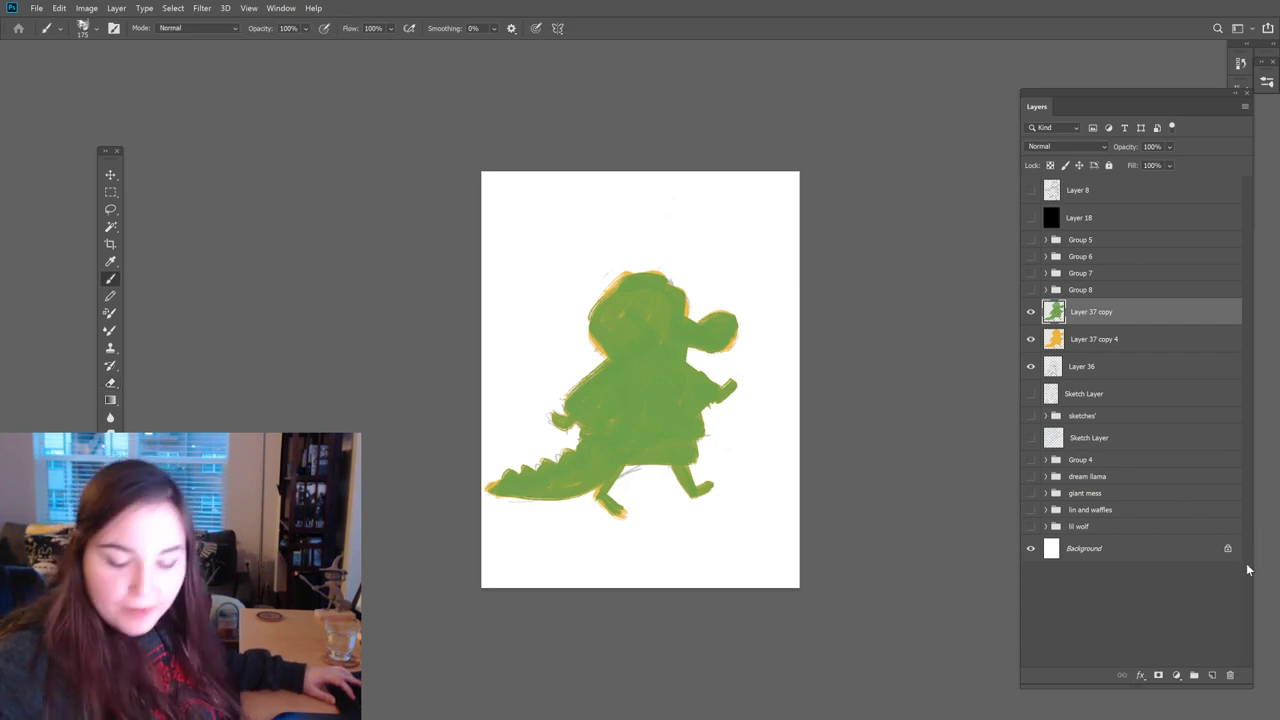
pyautogui.click(1210, 676)
pyautogui.press('super')
pyautogui.press('Escape')
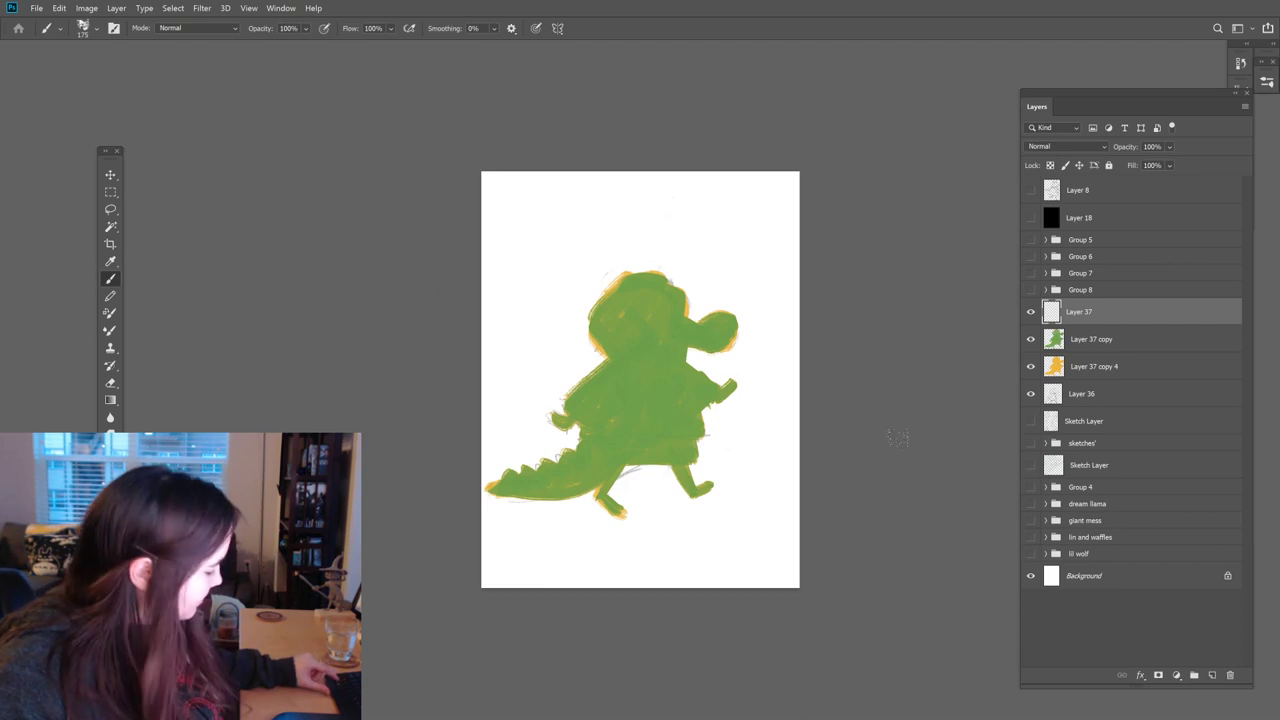
pyautogui.keyDown('alt'); pyautogui.click(1170, 323); pyautogui.keyUp('alt')
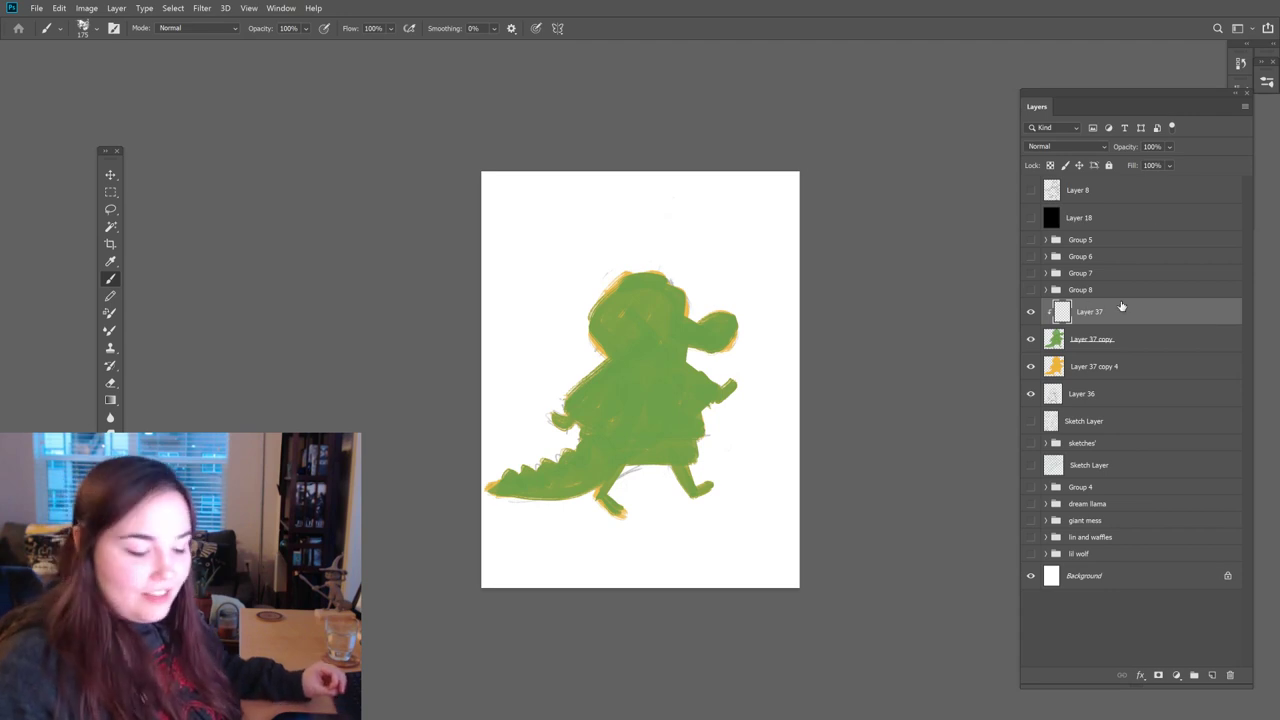
pyautogui.click(108, 578)
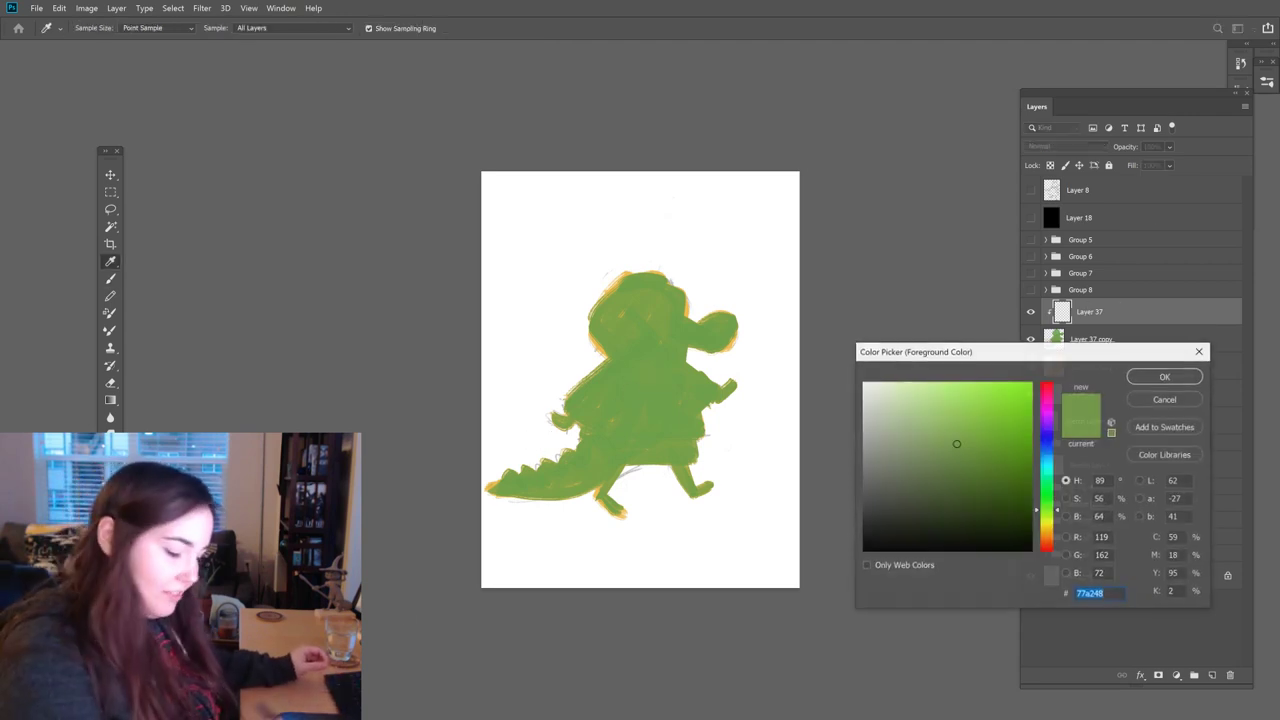
# Step: Shift the hue from green to a bright, saturated orange in the Color Picker and confirm it
pyautogui.moveTo(1045, 510)
pyautogui.mouseDown()
pyautogui.moveTo(1056, 401)
pyautogui.moveTo(1057, 540)
pyautogui.mouseUp()
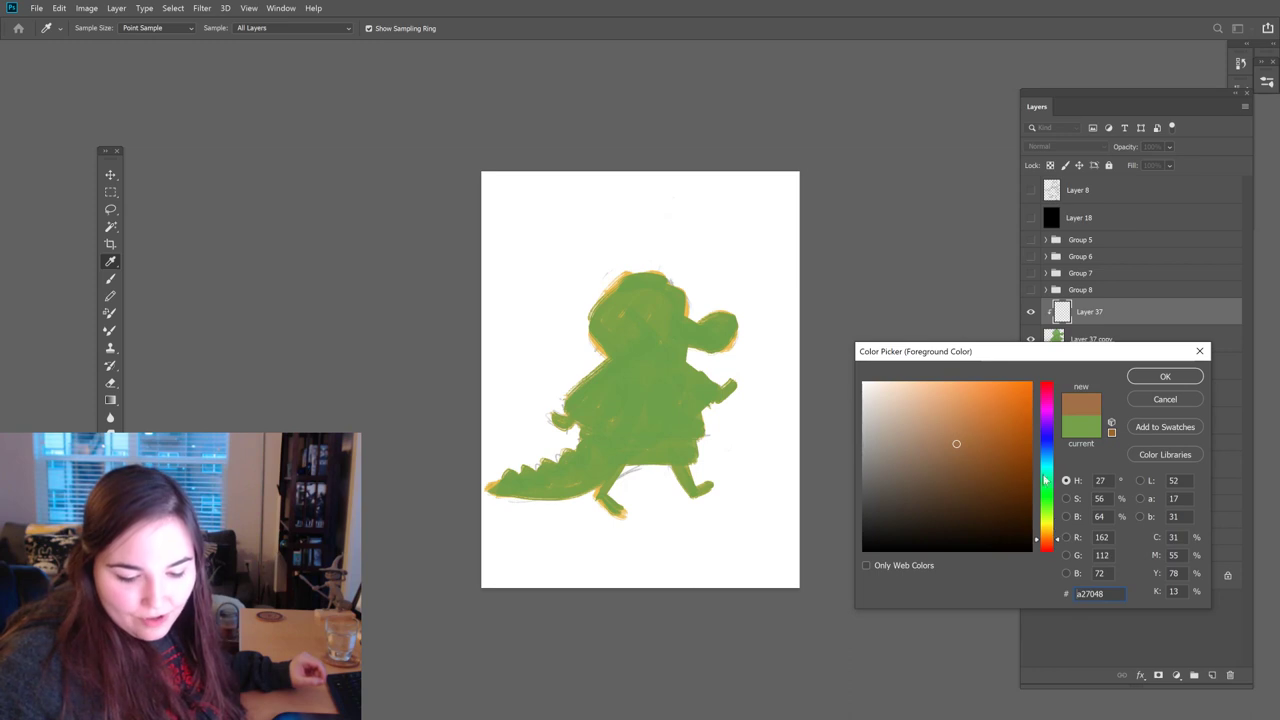
pyautogui.moveTo(1001, 430); pyautogui.dragTo(1016, 371)
pyautogui.click(1157, 386)
pyautogui.press('b')
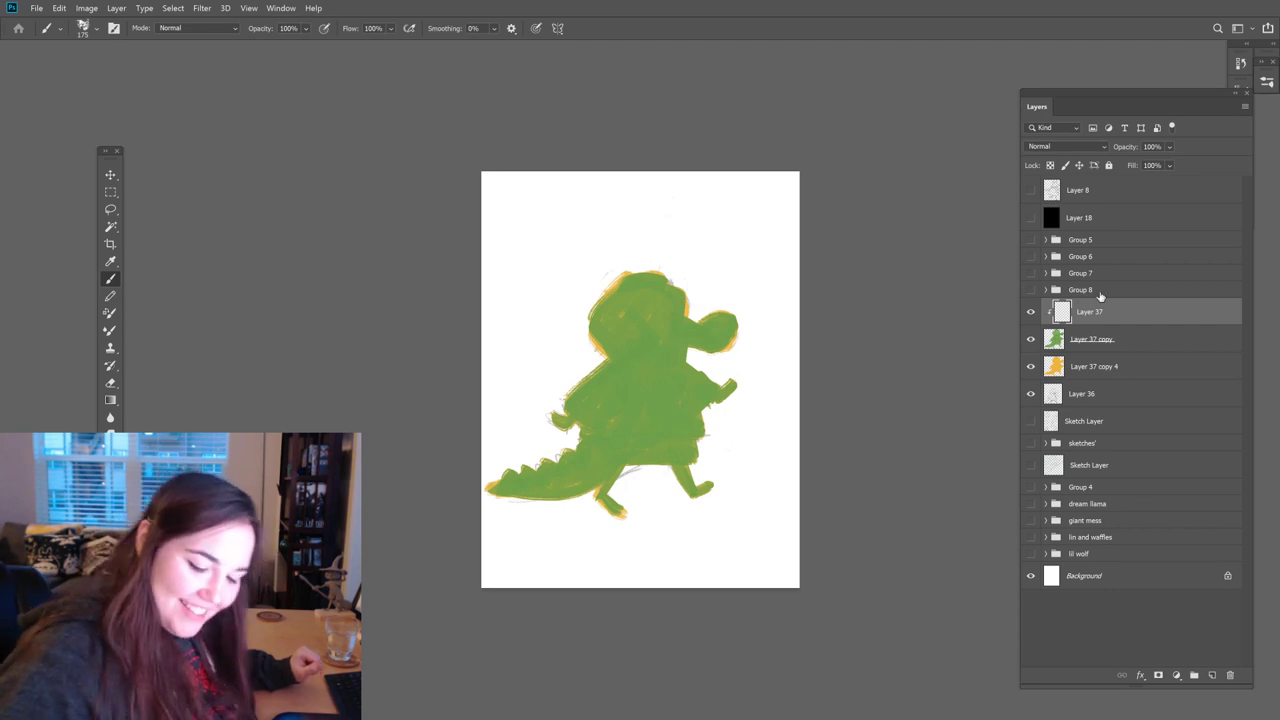
# Step: Move sketch Layer 36 above Layer 37, then brush orange over the hood, neck and coat
pyautogui.moveTo(1055, 393); pyautogui.dragTo(1060, 303)
pyautogui.click(1071, 343)
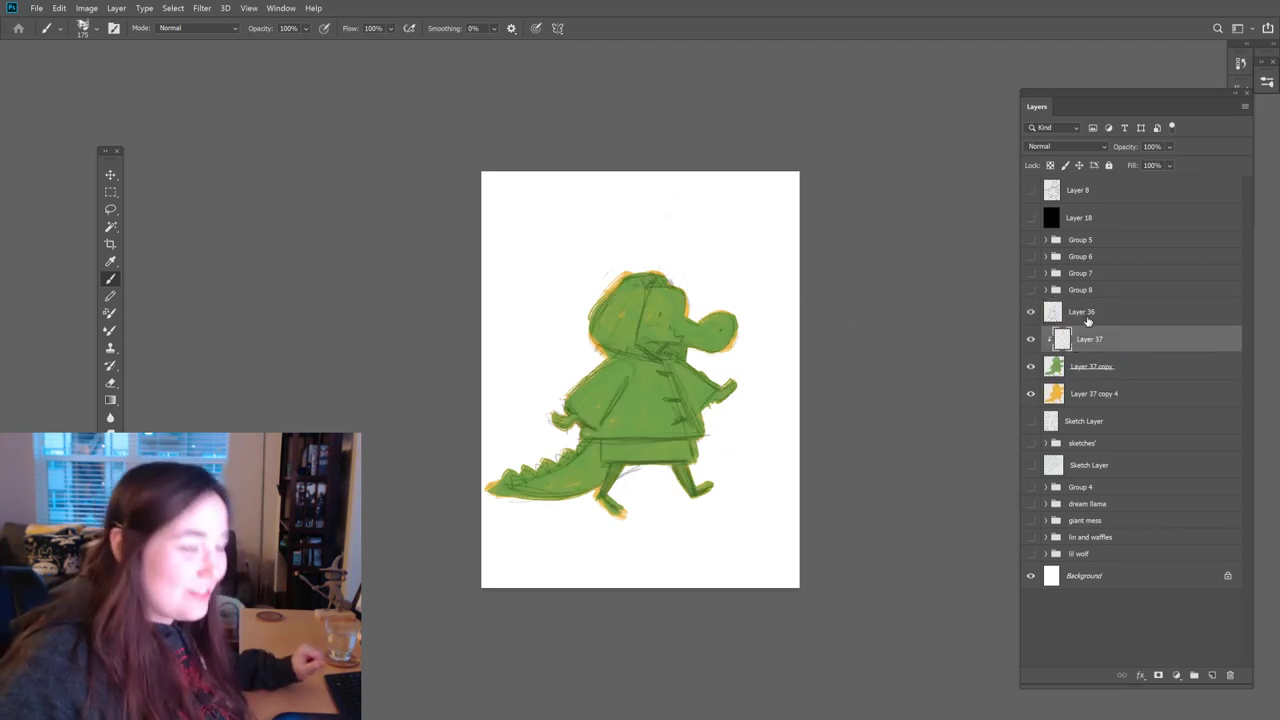
pyautogui.moveTo(640, 262)
pyautogui.mouseDown()
pyautogui.moveTo(600, 328)
pyautogui.moveTo(641, 262)
pyautogui.mouseUp()
pyautogui.moveTo(612, 335); pyautogui.dragTo(662, 378)
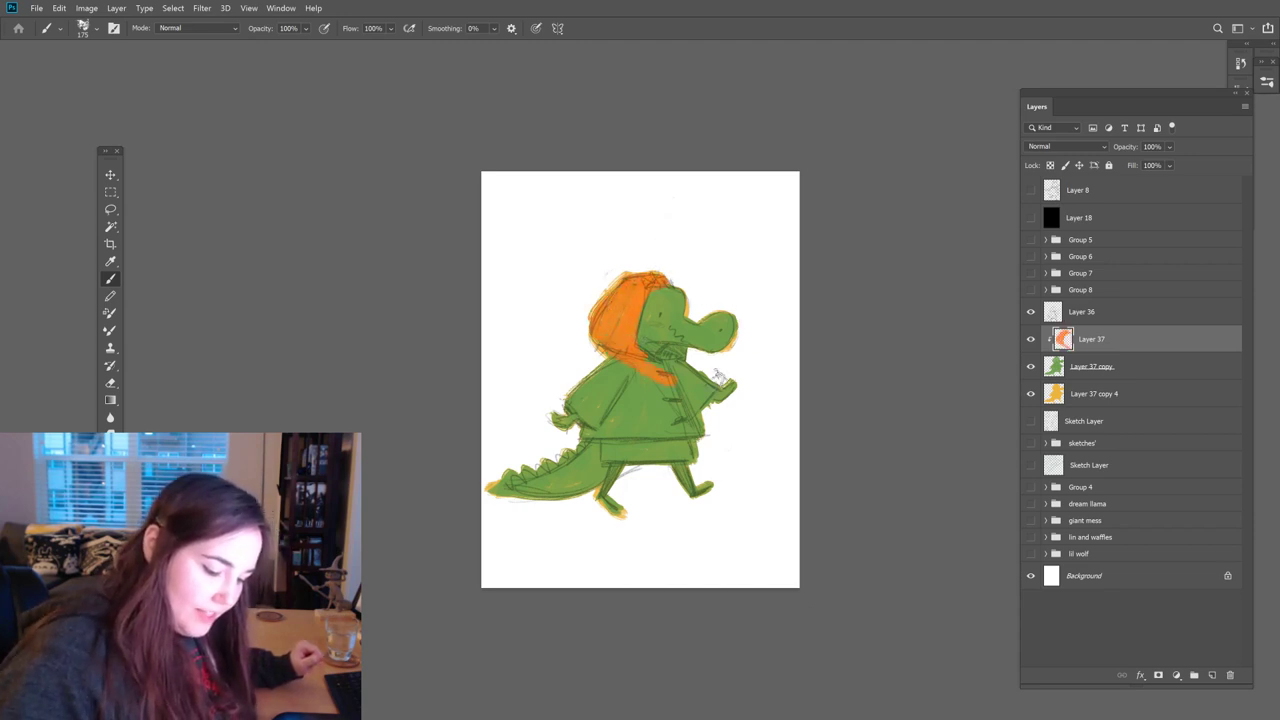
pyautogui.moveTo(688, 350)
pyautogui.mouseDown()
pyautogui.moveTo(672, 372)
pyautogui.moveTo(700, 420)
pyautogui.moveTo(690, 424)
pyautogui.moveTo(712, 440)
pyautogui.moveTo(710, 412)
pyautogui.moveTo(576, 440)
pyautogui.moveTo(592, 410)
pyautogui.moveTo(580, 422)
pyautogui.moveTo(568, 392)
pyautogui.moveTo(576, 400)
pyautogui.moveTo(580, 372)
pyautogui.moveTo(650, 420)
pyautogui.moveTo(690, 404)
pyautogui.mouseUp()
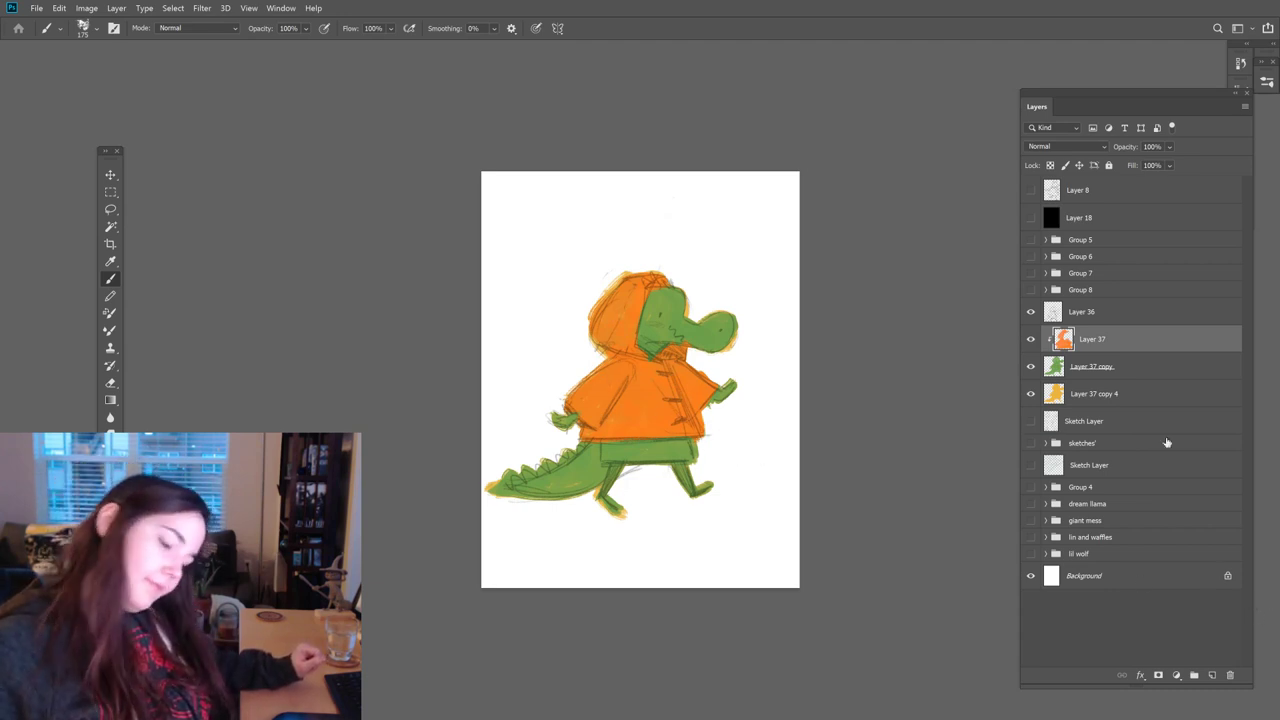
# Step: Add a Hue/Saturation adjustment clipped to the orange coat and shift its hue to red
pyautogui.click(1176, 675)
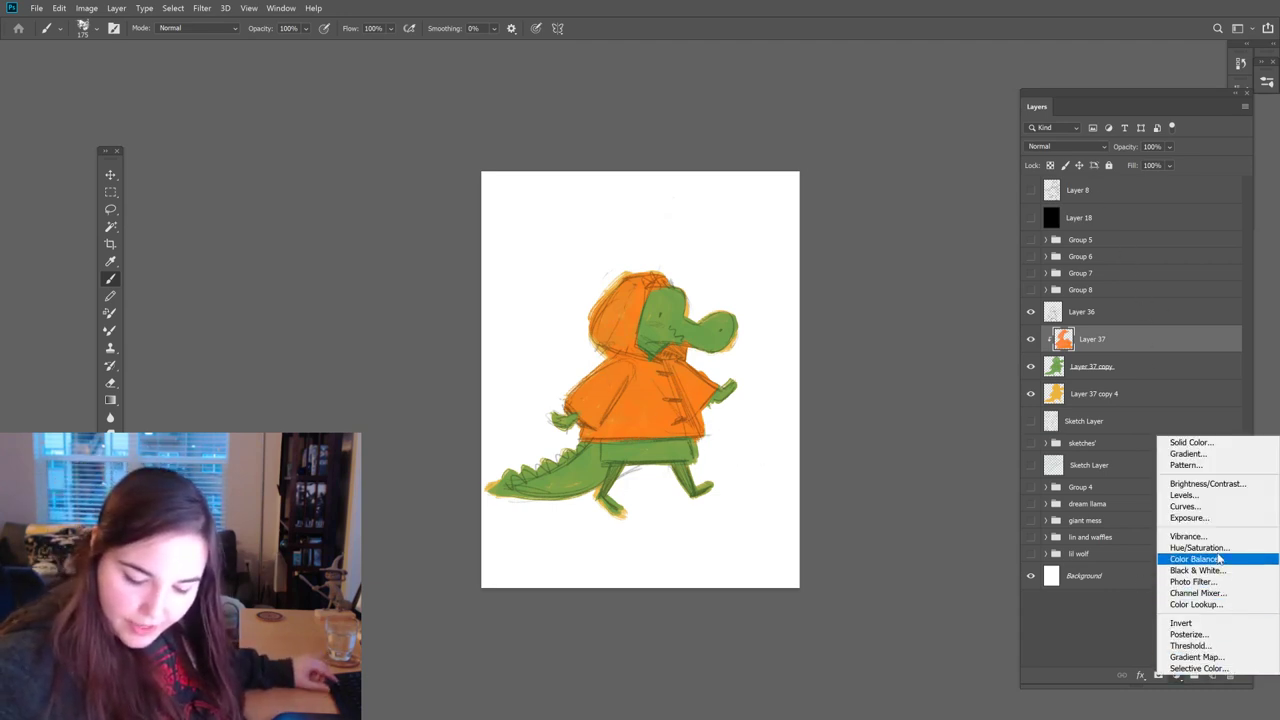
pyautogui.click(1198, 548)
pyautogui.press('super')
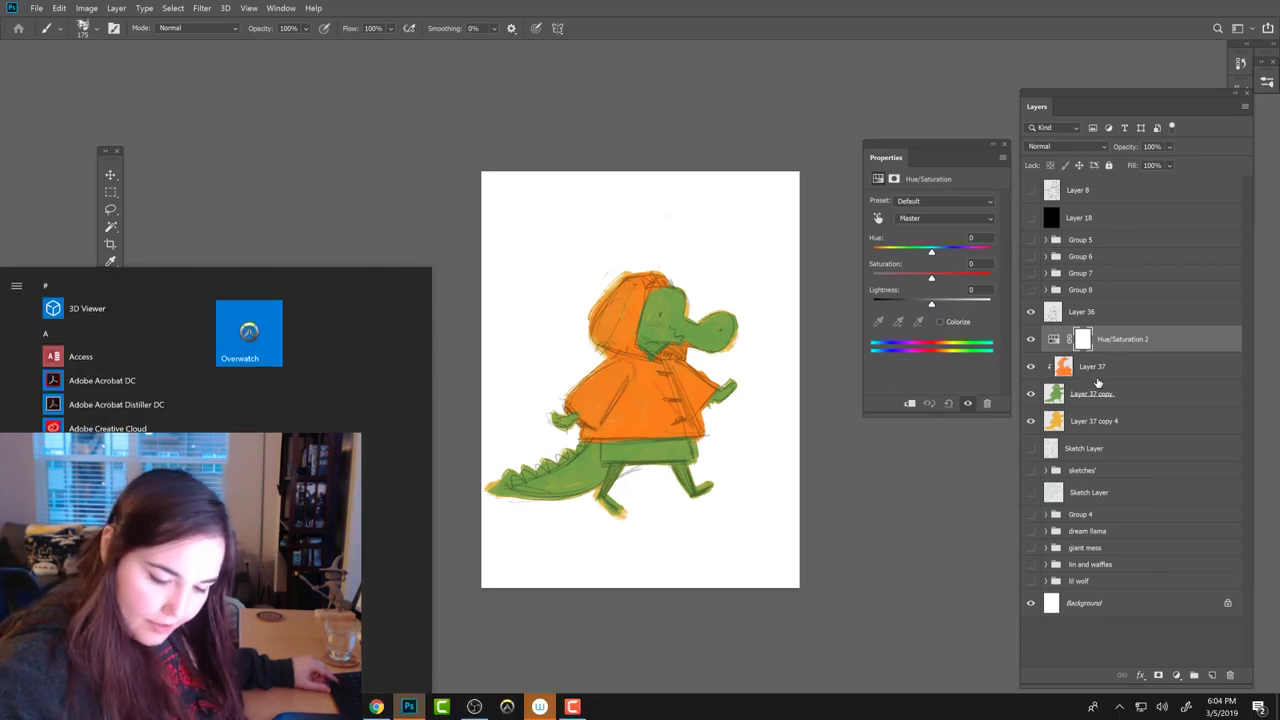
pyautogui.press('super')
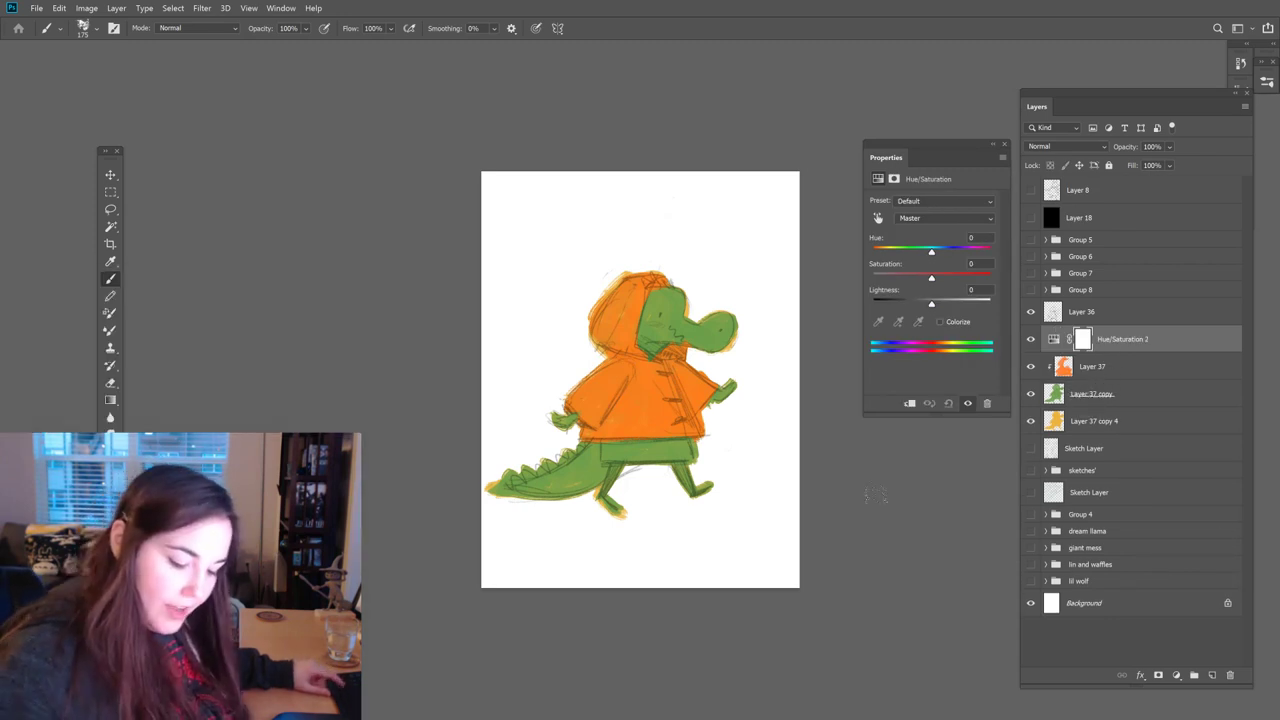
pyautogui.click(1108, 376)
pyautogui.click(1110, 349)
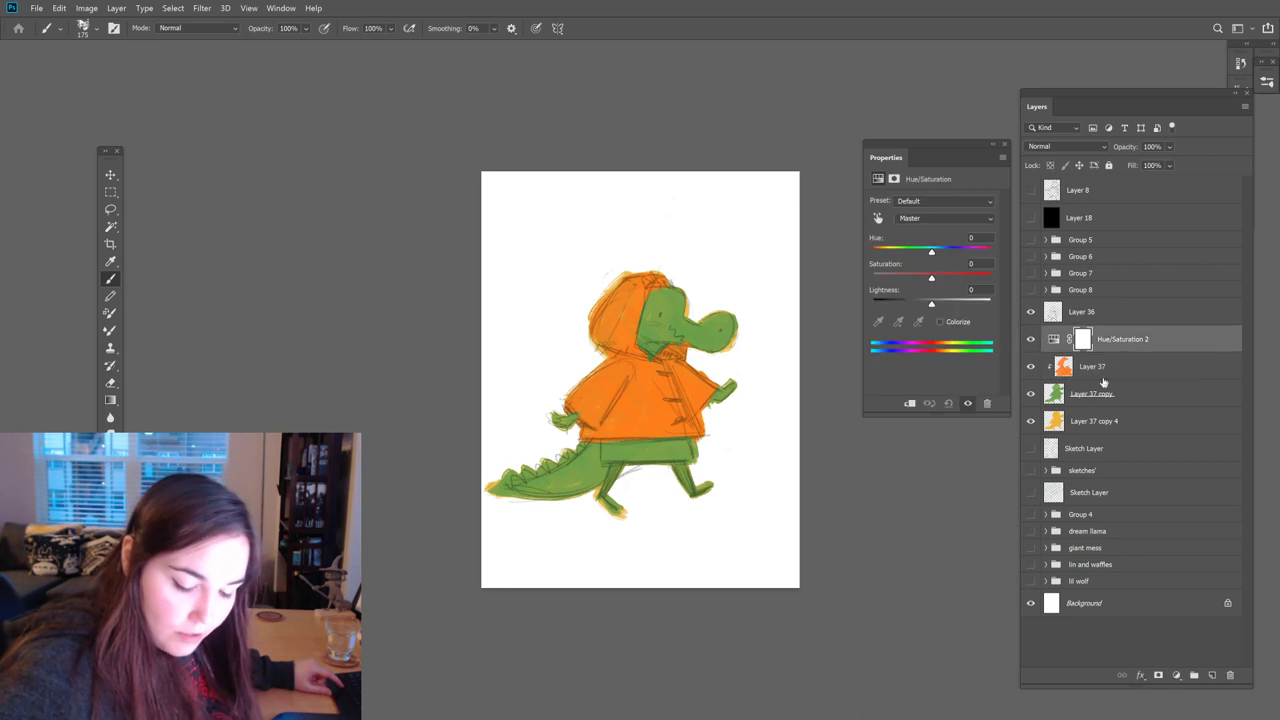
pyautogui.keyDown('alt'); pyautogui.click(1100, 377); pyautogui.keyUp('alt')
pyautogui.keyDown('alt'); pyautogui.click(1115, 351); pyautogui.keyUp('alt')
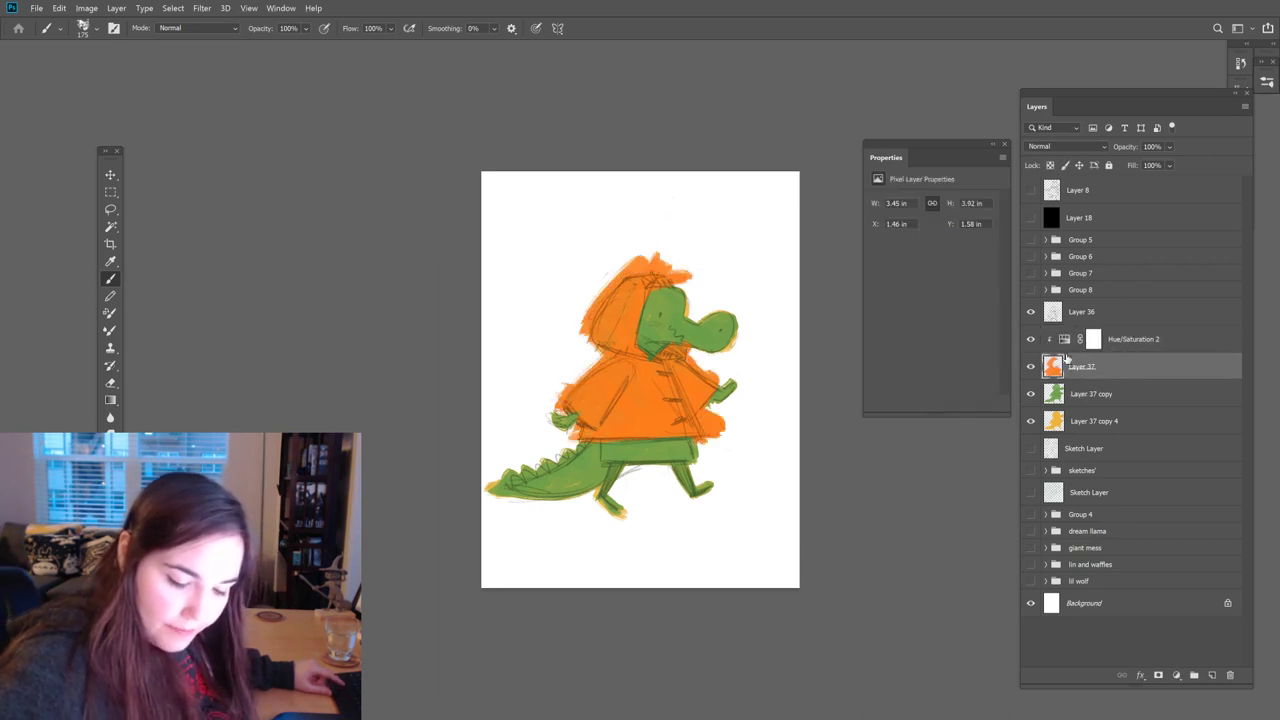
pyautogui.moveTo(931, 252)
pyautogui.mouseDown()
pyautogui.moveTo(965, 256)
pyautogui.moveTo(913, 255)
pyautogui.moveTo(903, 282)
pyautogui.moveTo(919, 258)
pyautogui.mouseUp()
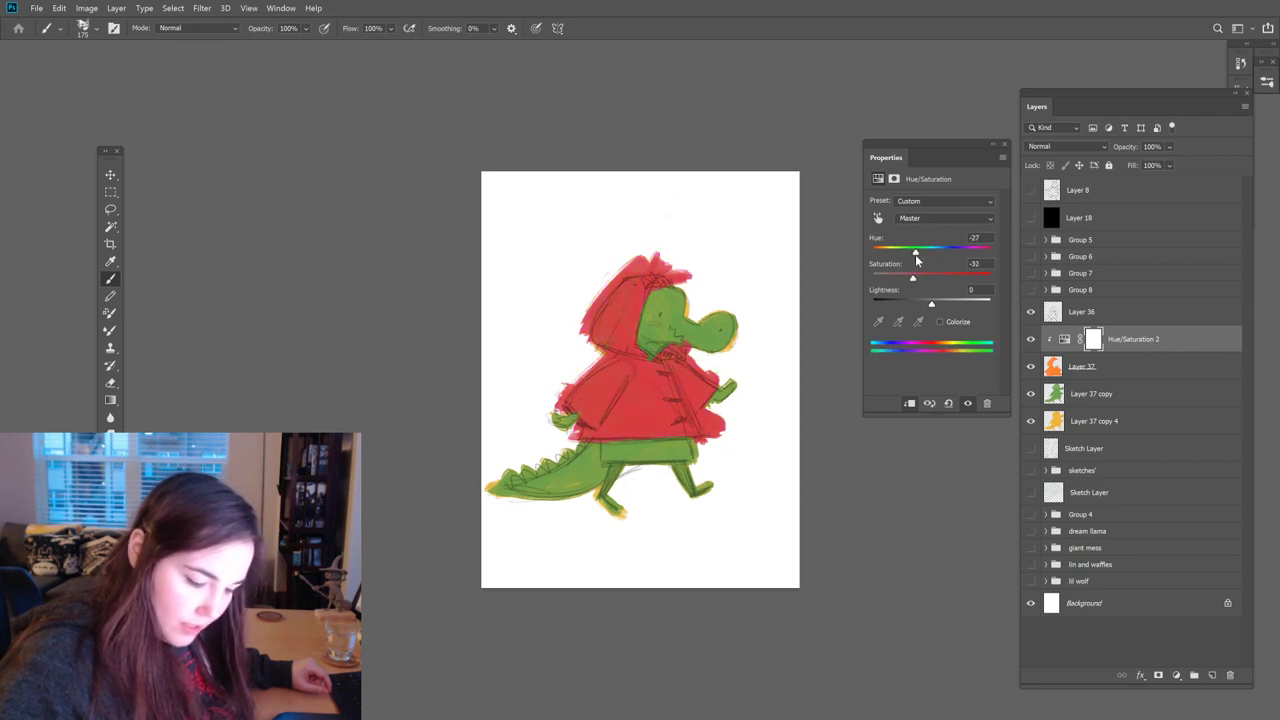
# Step: Compare the red recolour against the orange coat, then delete the Hue/Saturation layer
pyautogui.click(1031, 339)
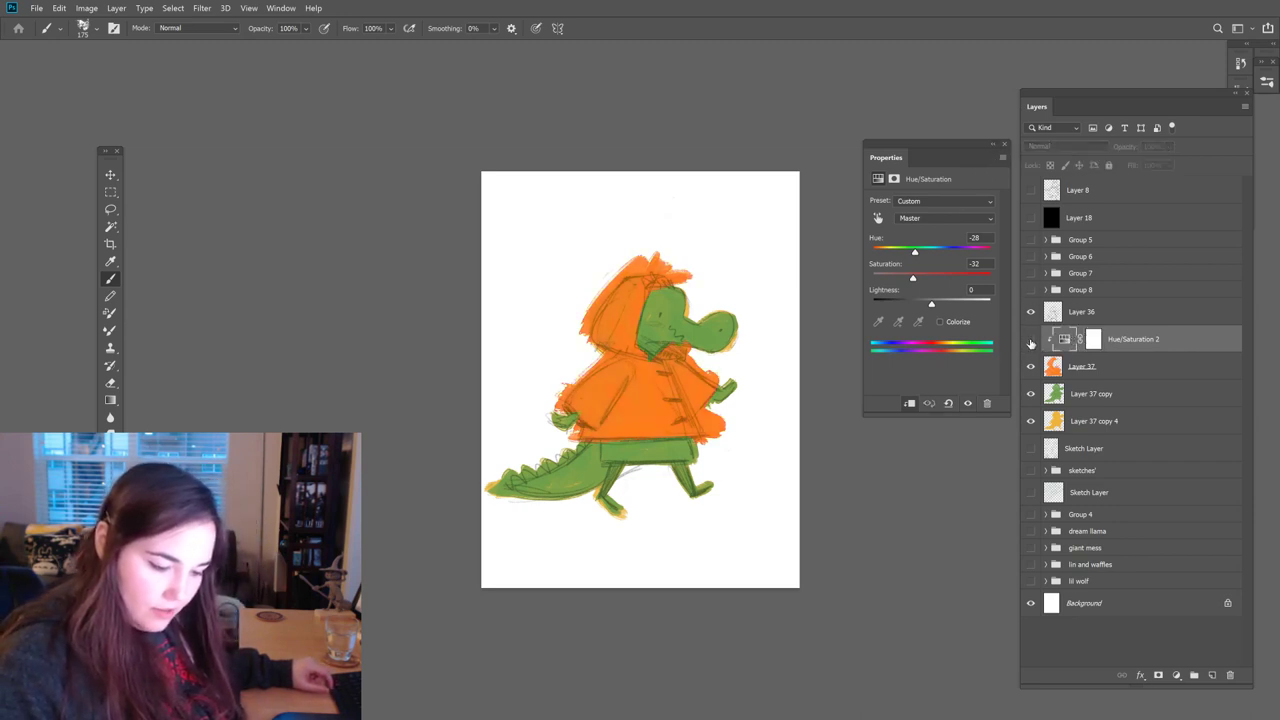
pyautogui.click(1032, 340)
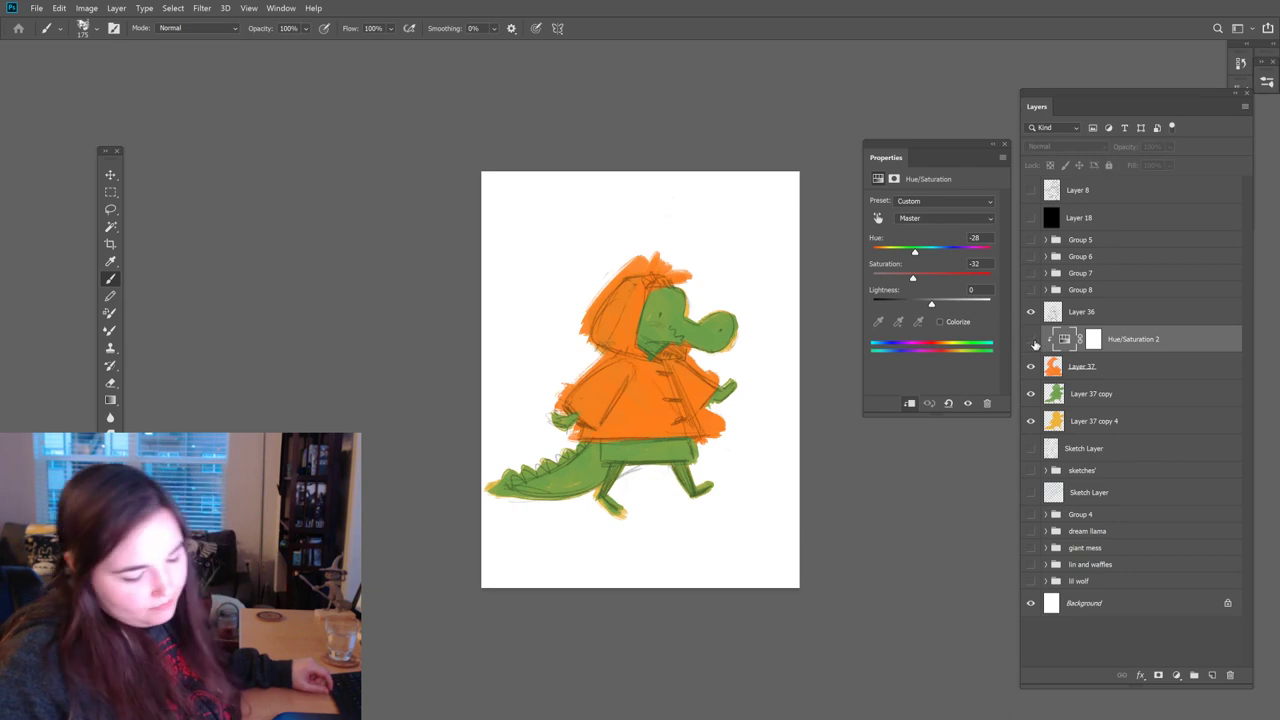
pyautogui.click(1032, 339)
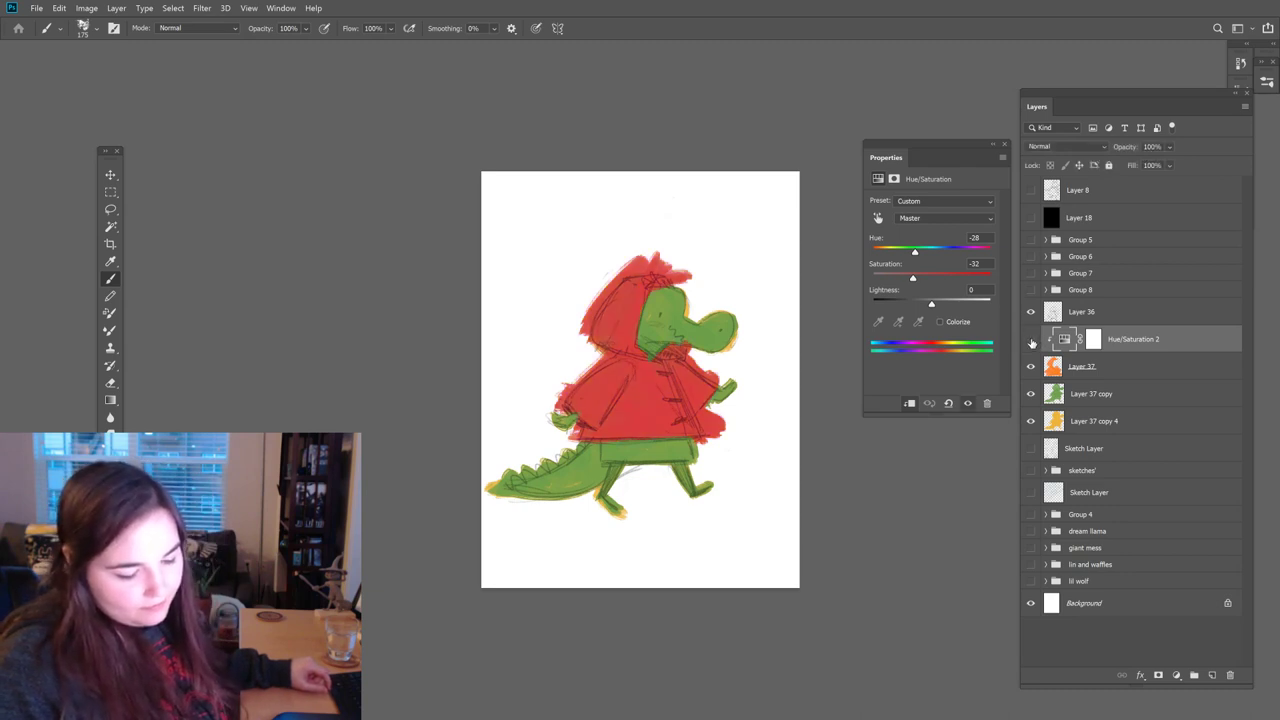
pyautogui.click(1032, 341)
pyautogui.click(1032, 340)
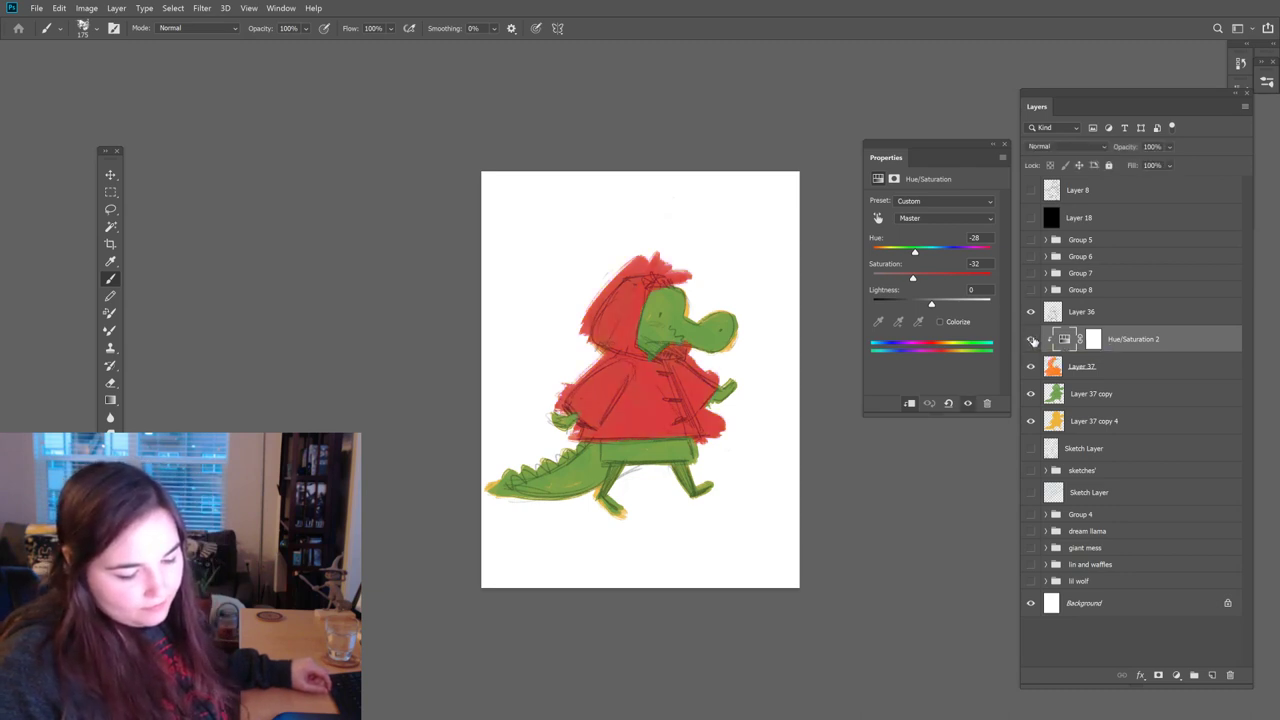
pyautogui.click(1032, 340)
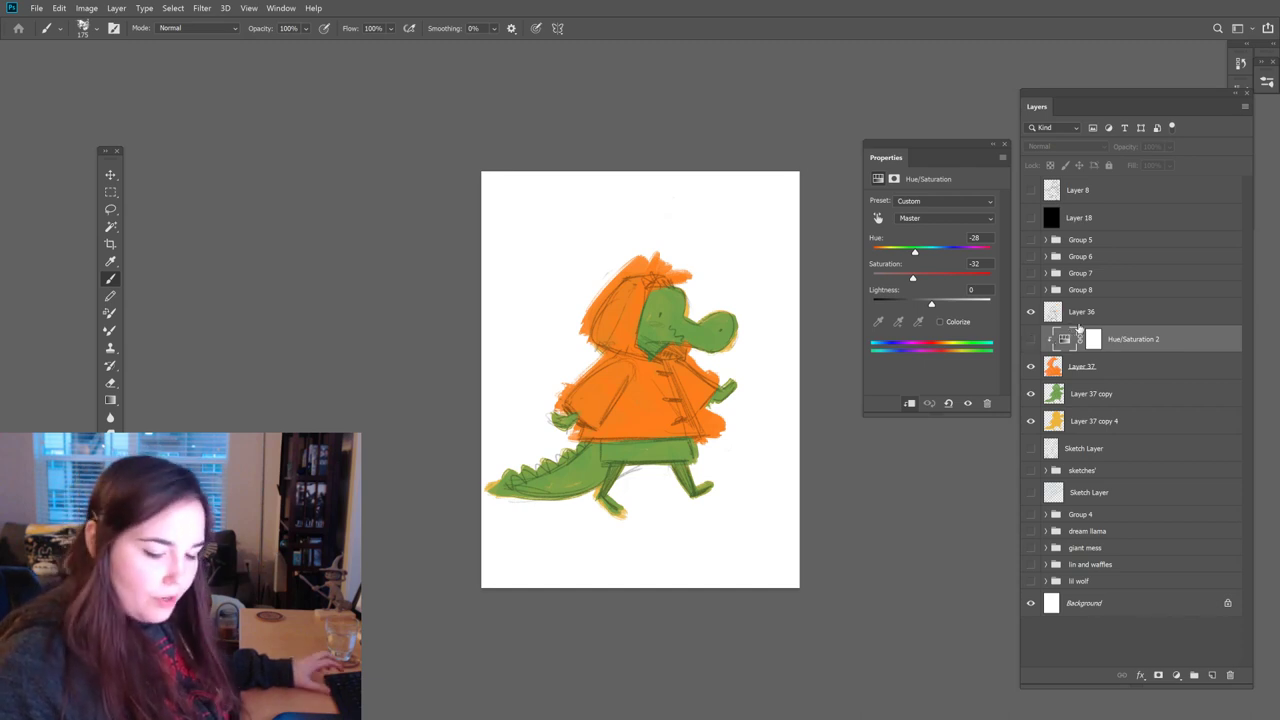
pyautogui.press('Delete')
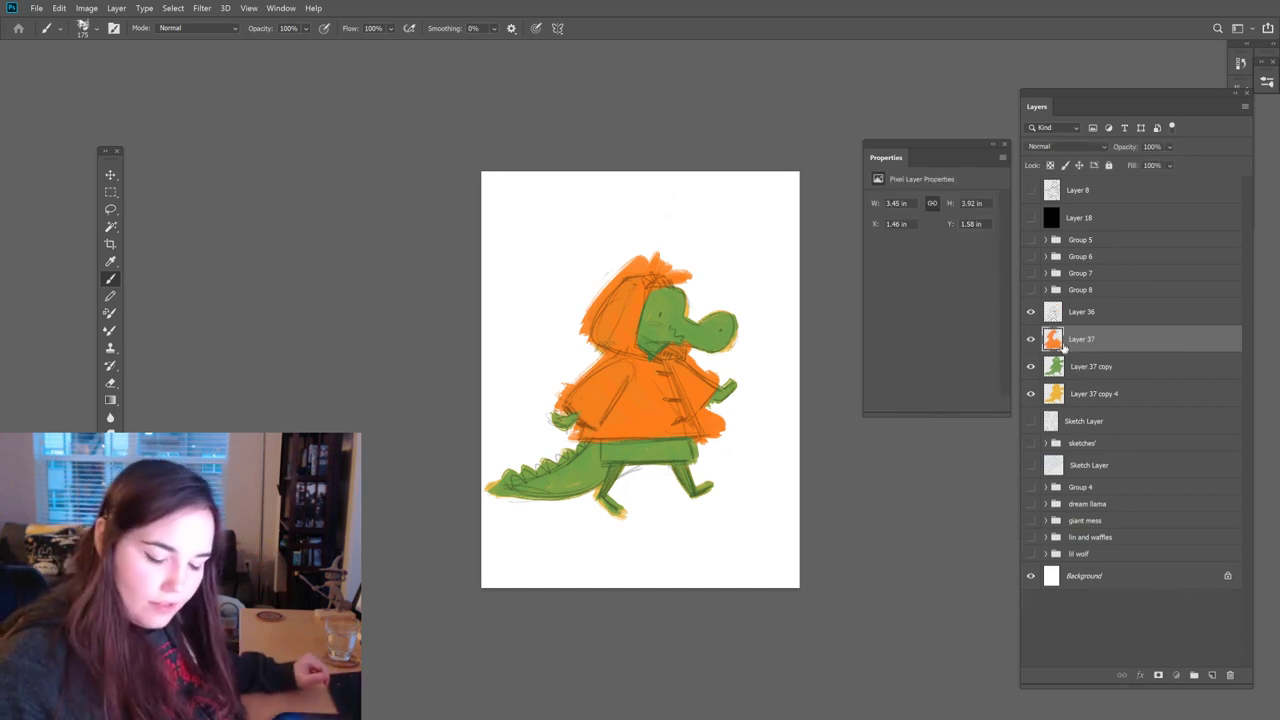
# Step: Clip the orange coat to the crocodile body and add a new clipped Layer 38
pyautogui.keyDown('alt'); pyautogui.click(1096, 352); pyautogui.keyUp('alt')
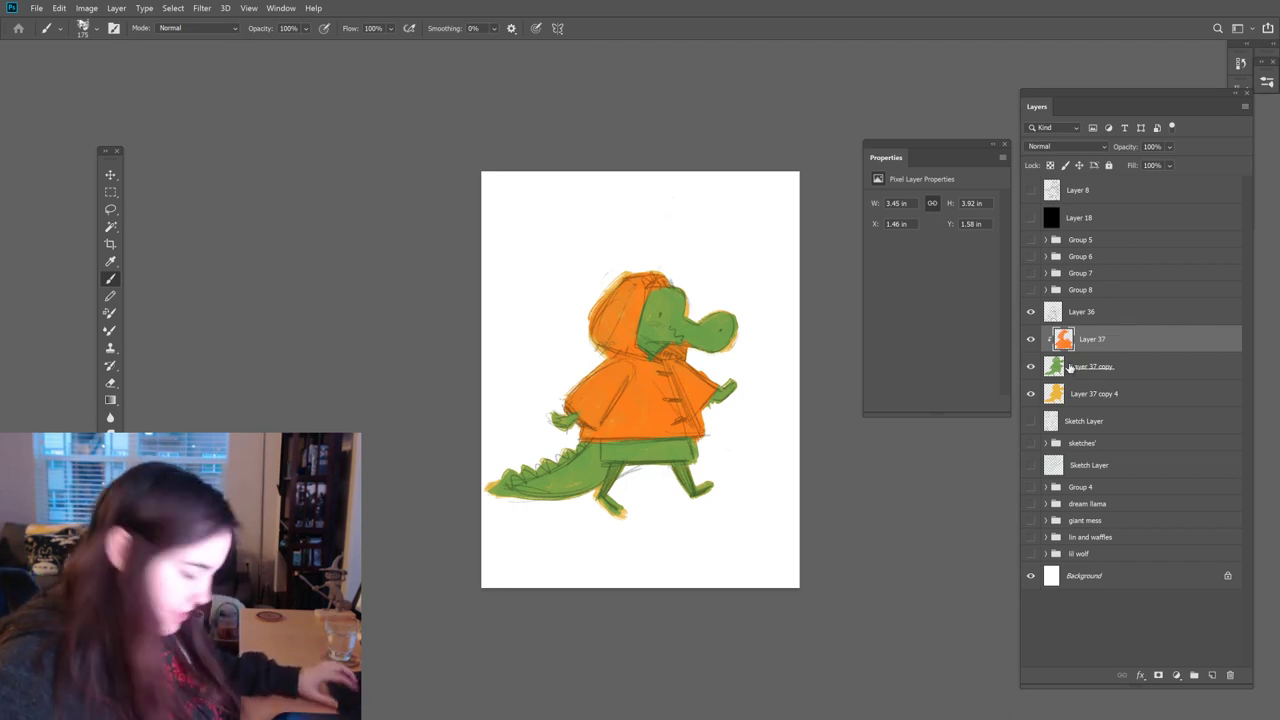
pyautogui.click(1090, 367)
pyautogui.click(1213, 675)
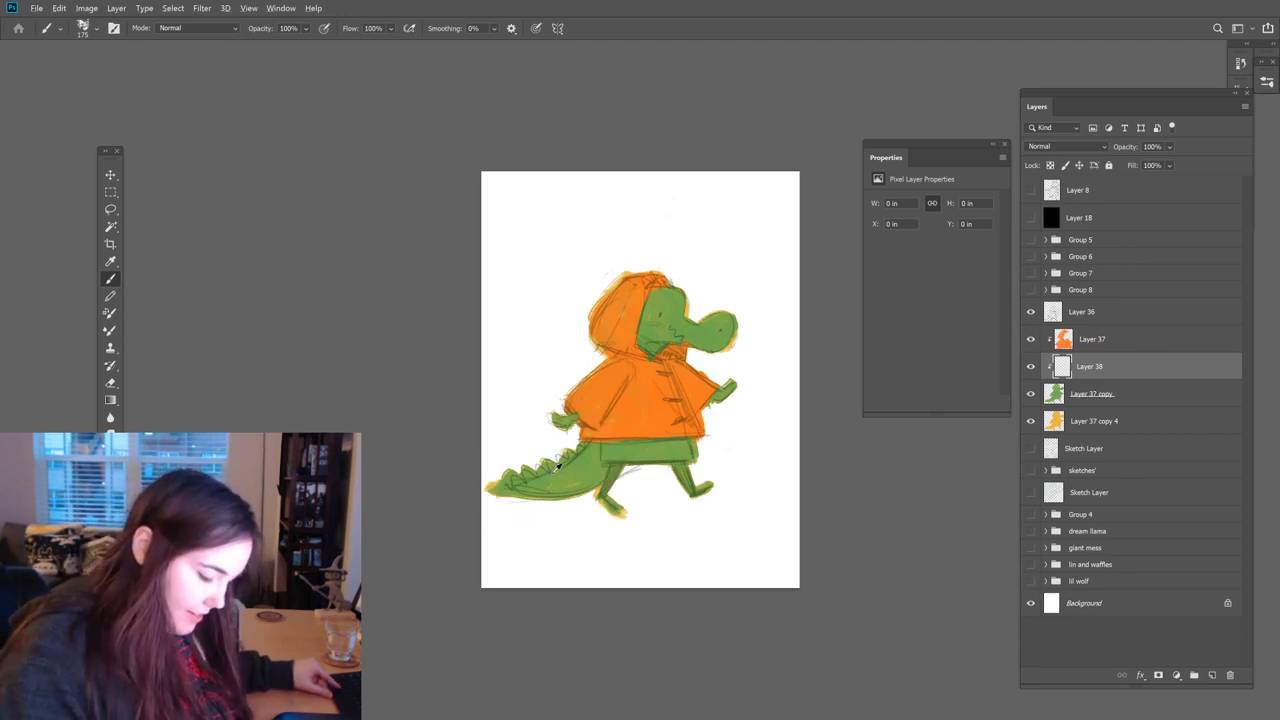
pyautogui.hotkey('alt', 'shift', 'c')
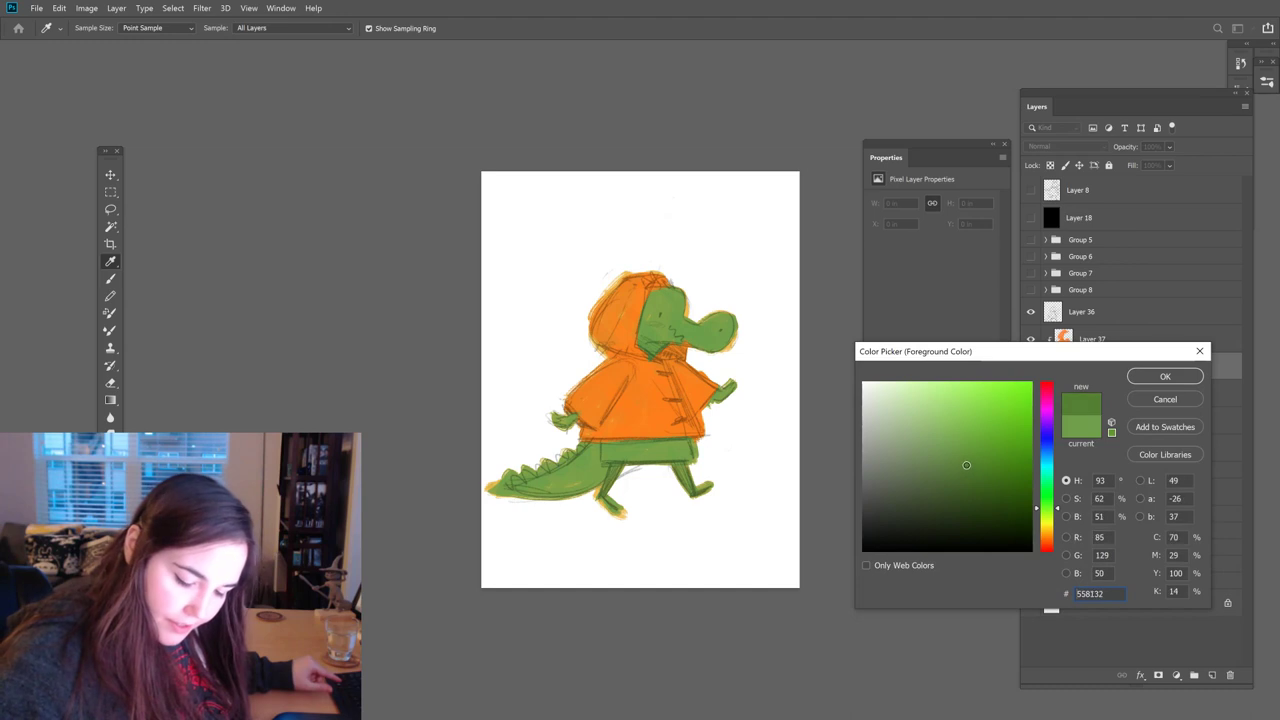
# Step: Paint darker green tail spikes and snout shading, hide the sketch lines, and add Layer 39
pyautogui.click(1165, 376)
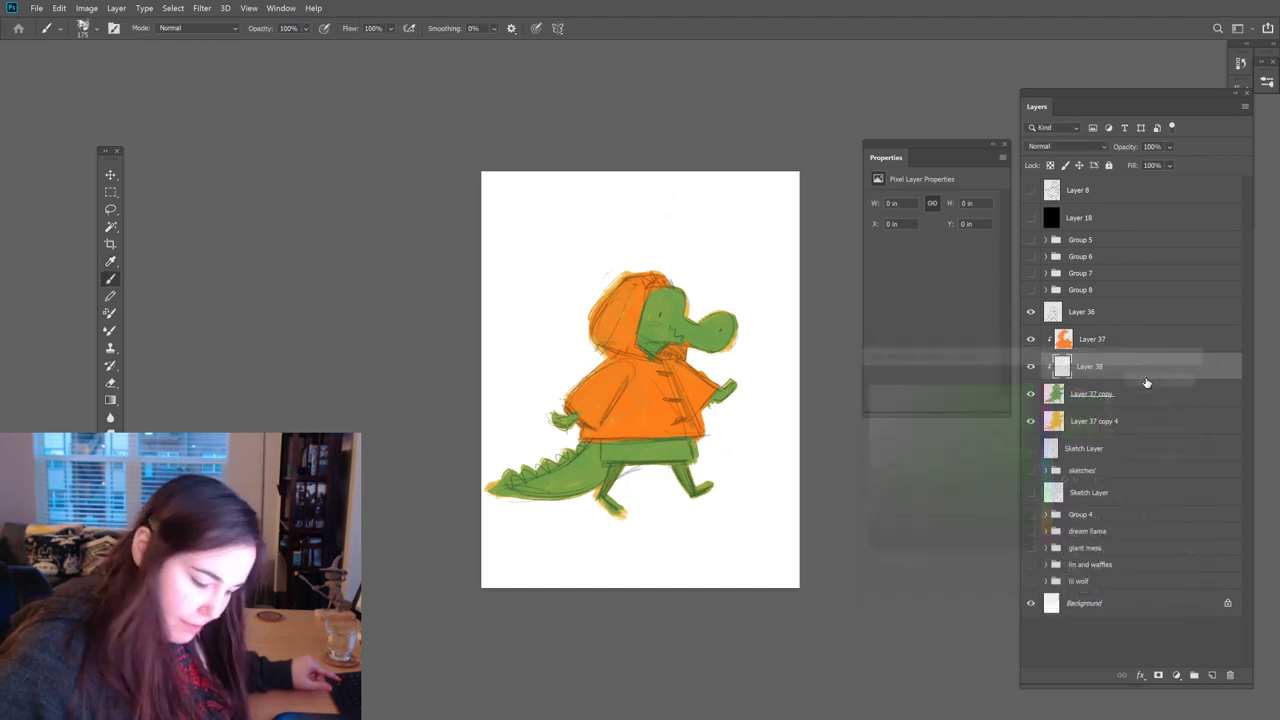
pyautogui.moveTo(560, 448)
pyautogui.mouseDown()
pyautogui.moveTo(490, 480)
pyautogui.moveTo(570, 436)
pyautogui.mouseUp()
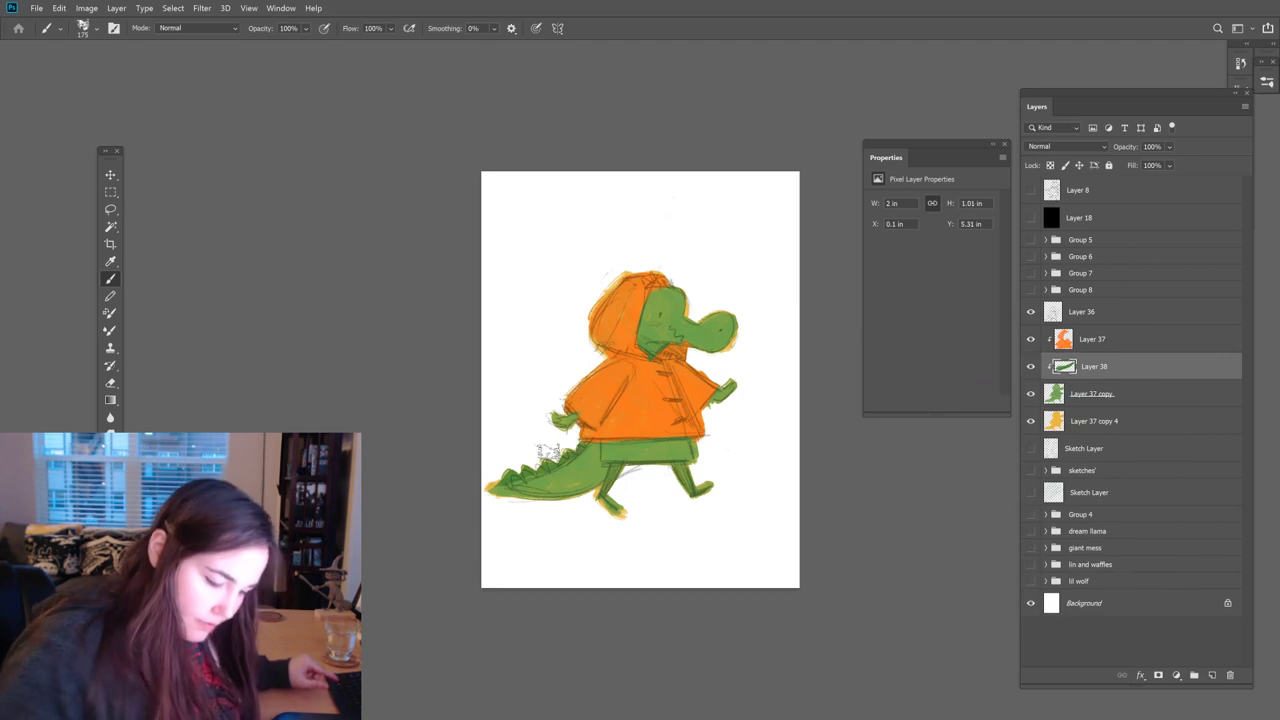
pyautogui.moveTo(728, 330)
pyautogui.mouseDown()
pyautogui.moveTo(722, 300)
pyautogui.moveTo(748, 306)
pyautogui.moveTo(722, 322)
pyautogui.mouseUp()
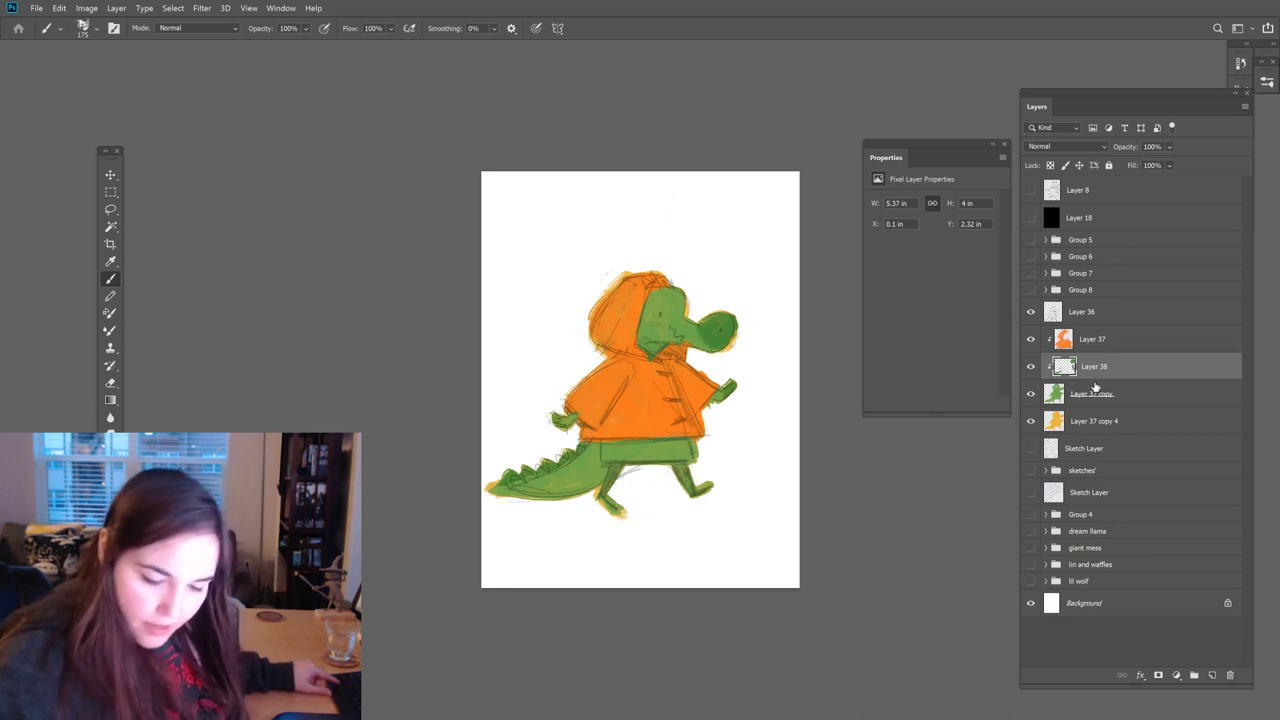
pyautogui.click(1031, 311)
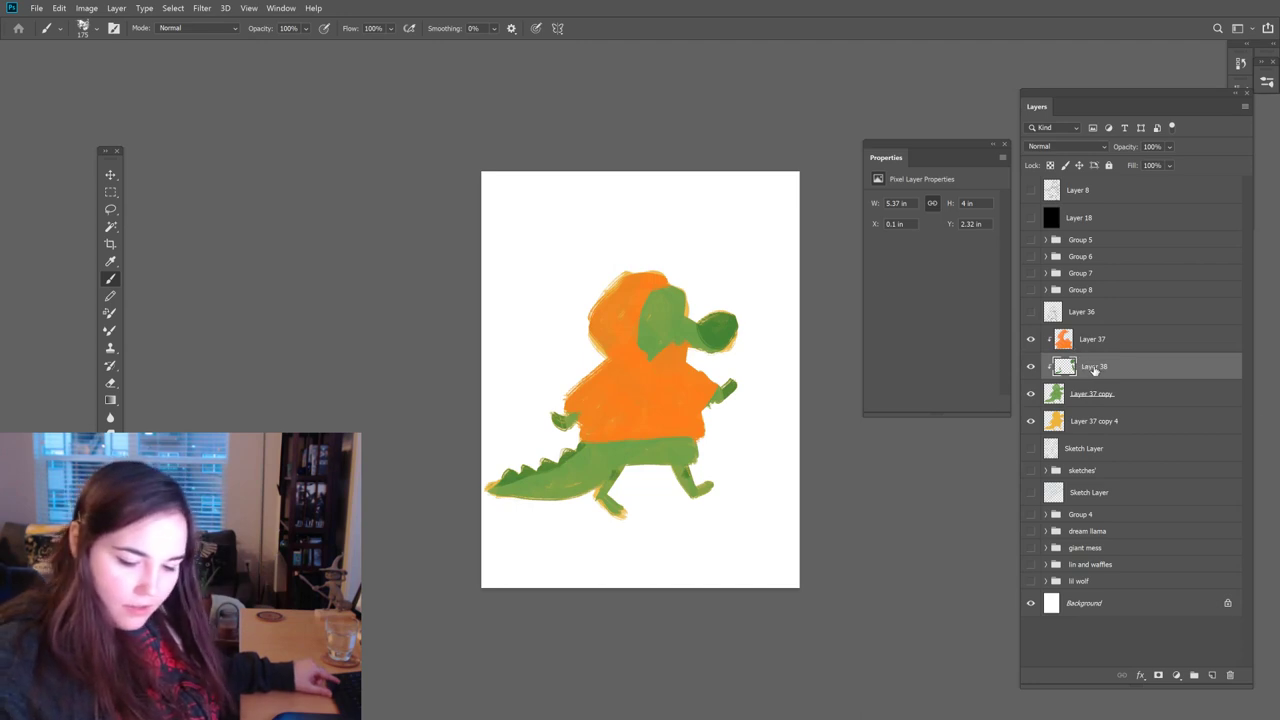
pyautogui.click(1215, 674)
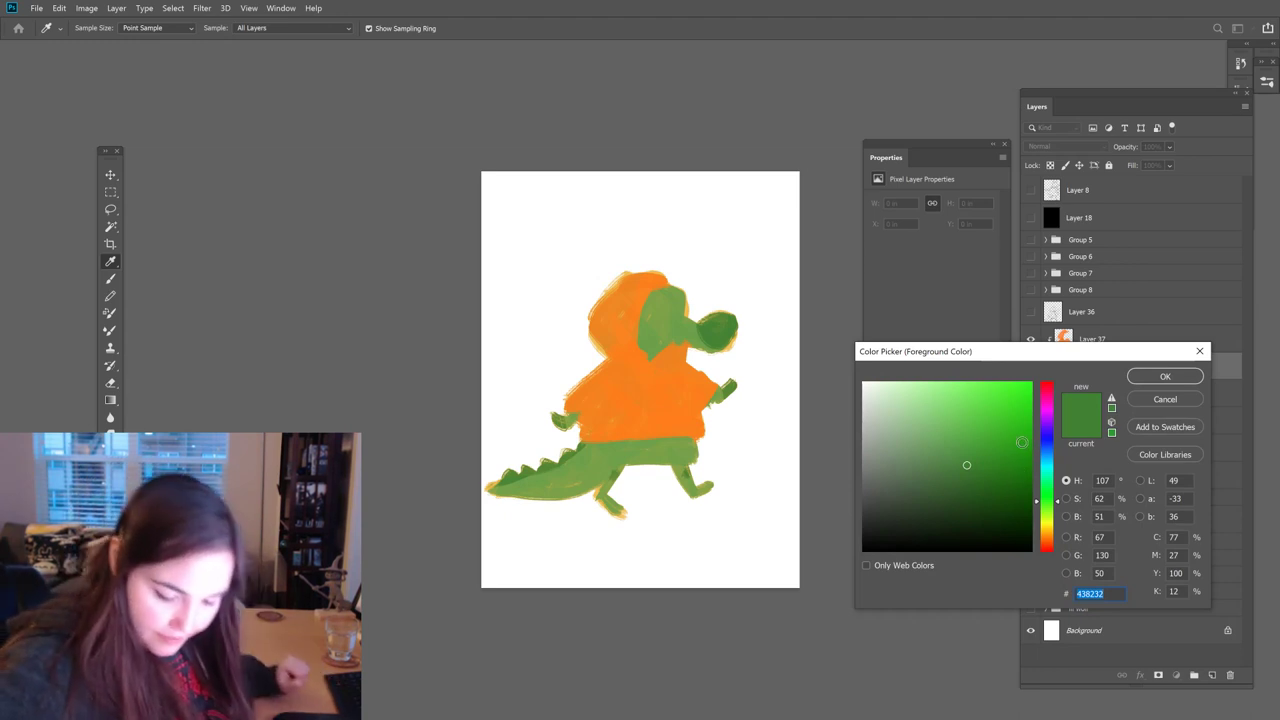
# Step: Choose a teal colour and paint the crocodile's front foot on Layer 39
pyautogui.moveTo(1057, 501)
pyautogui.mouseDown()
pyautogui.moveTo(1062, 456)
pyautogui.moveTo(1061, 467)
pyautogui.mouseUp()
pyautogui.moveTo(976, 460); pyautogui.dragTo(956, 423)
pyautogui.click(1160, 376)
pyautogui.press('b')
pyautogui.moveTo(690, 494); pyautogui.dragTo(710, 488)
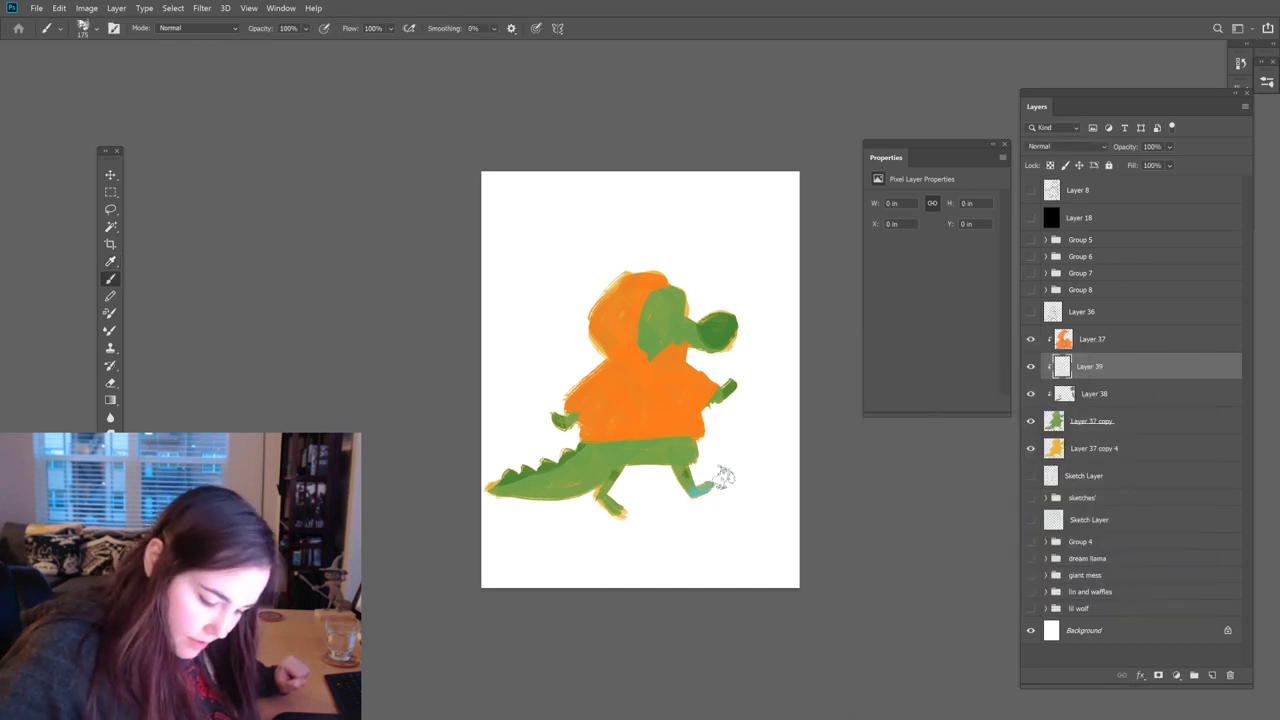
# Step: Deepen both feet into dark teal shoes and add Layer 40 above them
pyautogui.press('i')
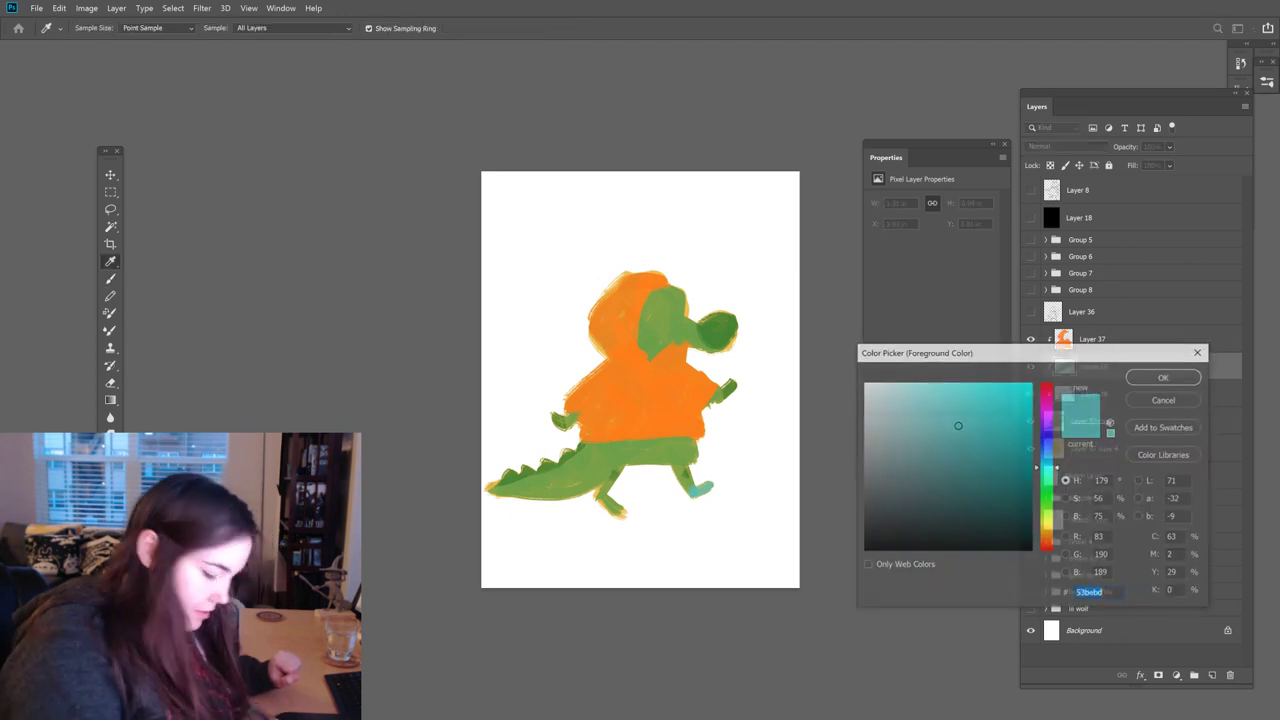
pyautogui.click(953, 464)
pyautogui.click(1165, 376)
pyautogui.moveTo(688, 497); pyautogui.dragTo(706, 494)
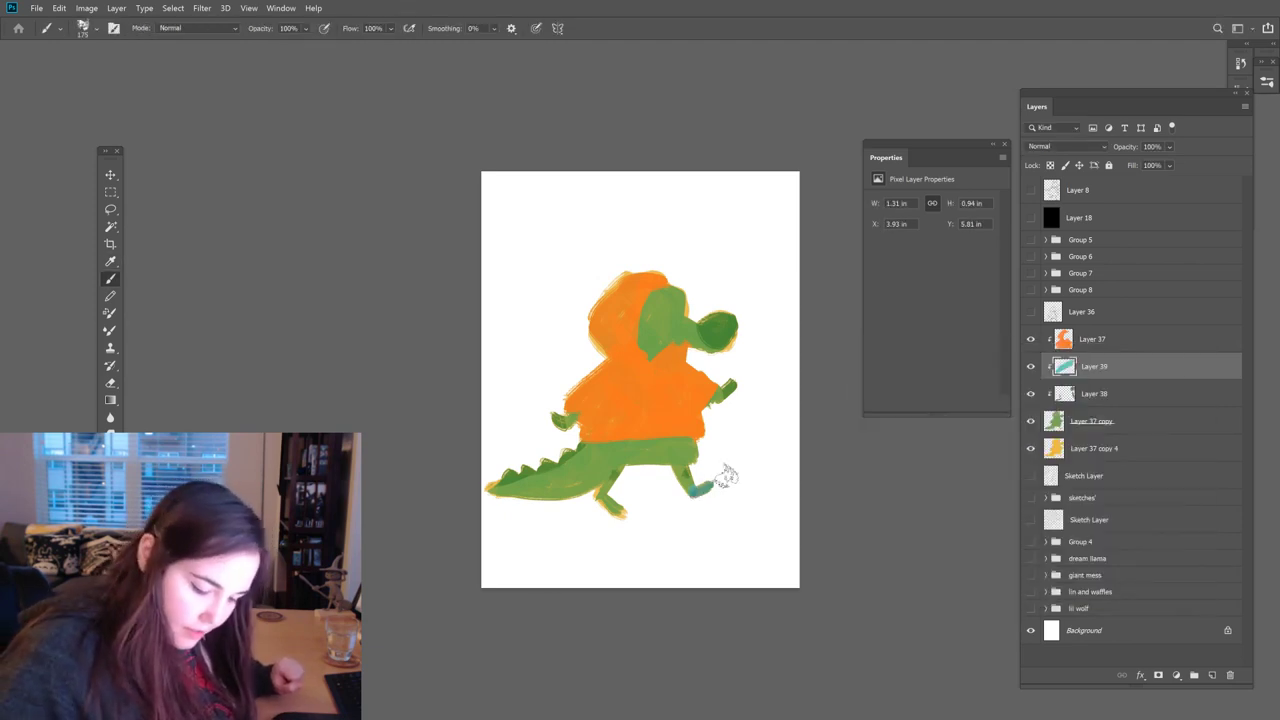
pyautogui.moveTo(610, 525); pyautogui.dragTo(600, 510)
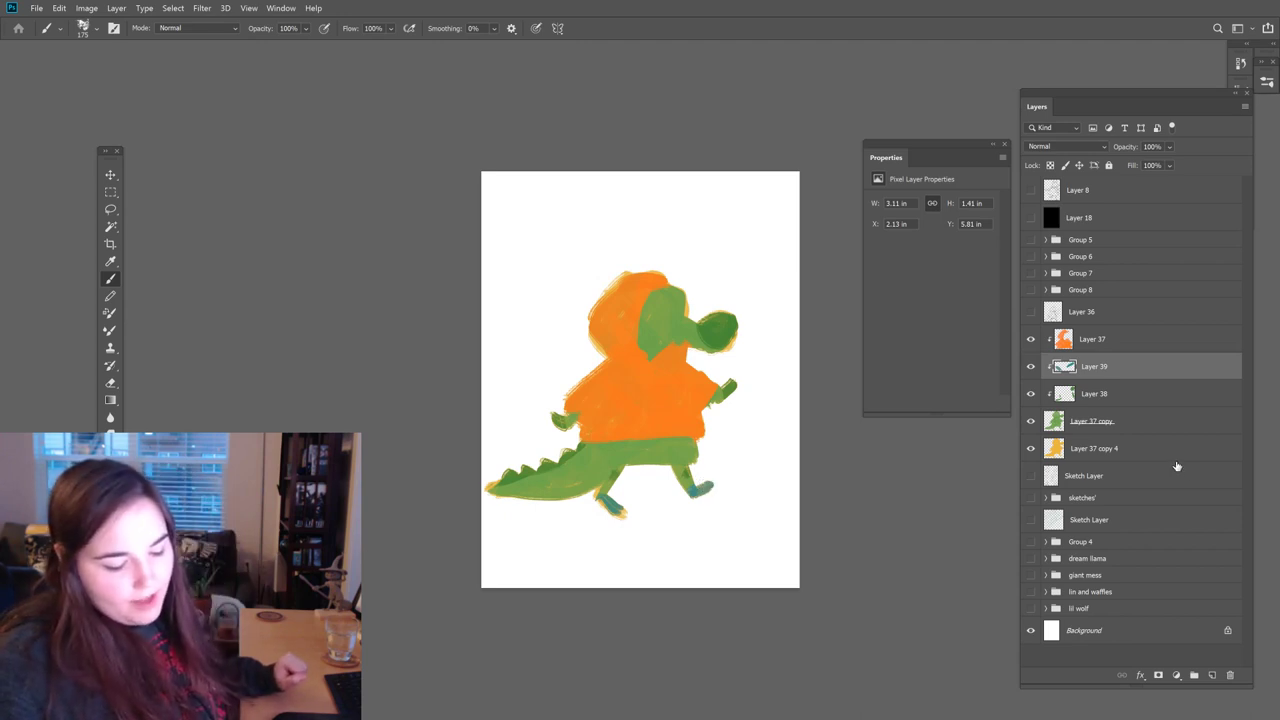
pyautogui.moveTo(606, 506); pyautogui.dragTo(594, 503)
pyautogui.moveTo(700, 488); pyautogui.dragTo(684, 496)
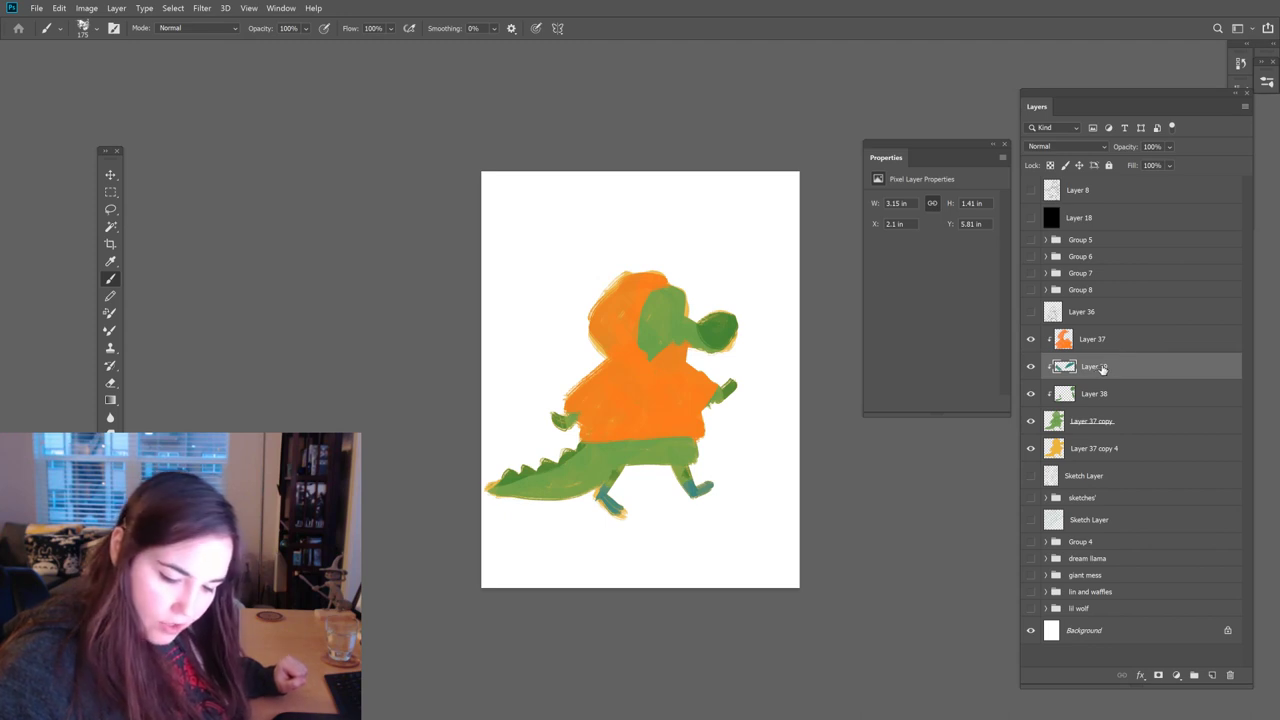
pyautogui.click(1213, 675)
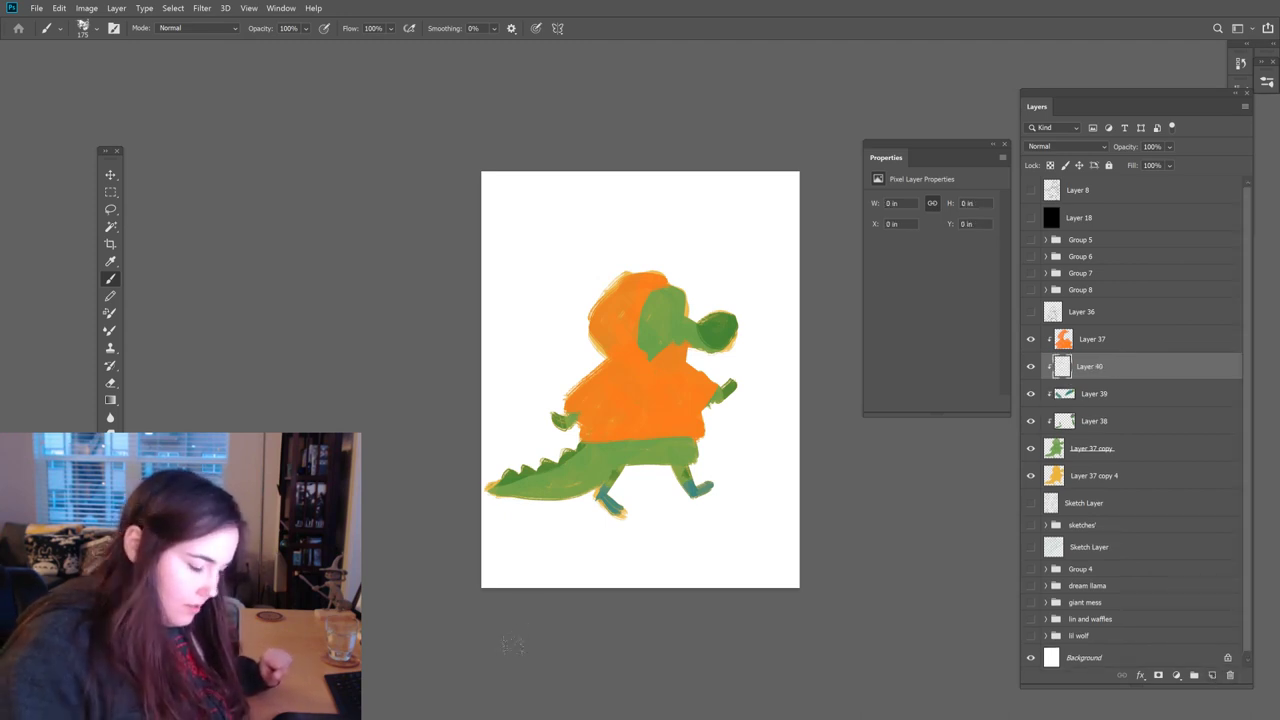
# Step: Choose a deep red and paint red shorts across the crocodile's waist on Layer 40
pyautogui.hotkey('alt', 'shift', 'c')
pyautogui.moveTo(1048, 545); pyautogui.dragTo(1048, 544)
pyautogui.moveTo(984, 449)
pyautogui.mouseDown()
pyautogui.moveTo(1004, 424)
pyautogui.moveTo(996, 432)
pyautogui.moveTo(1016, 433)
pyautogui.mouseUp()
pyautogui.moveTo(1061, 551); pyautogui.dragTo(1062, 553)
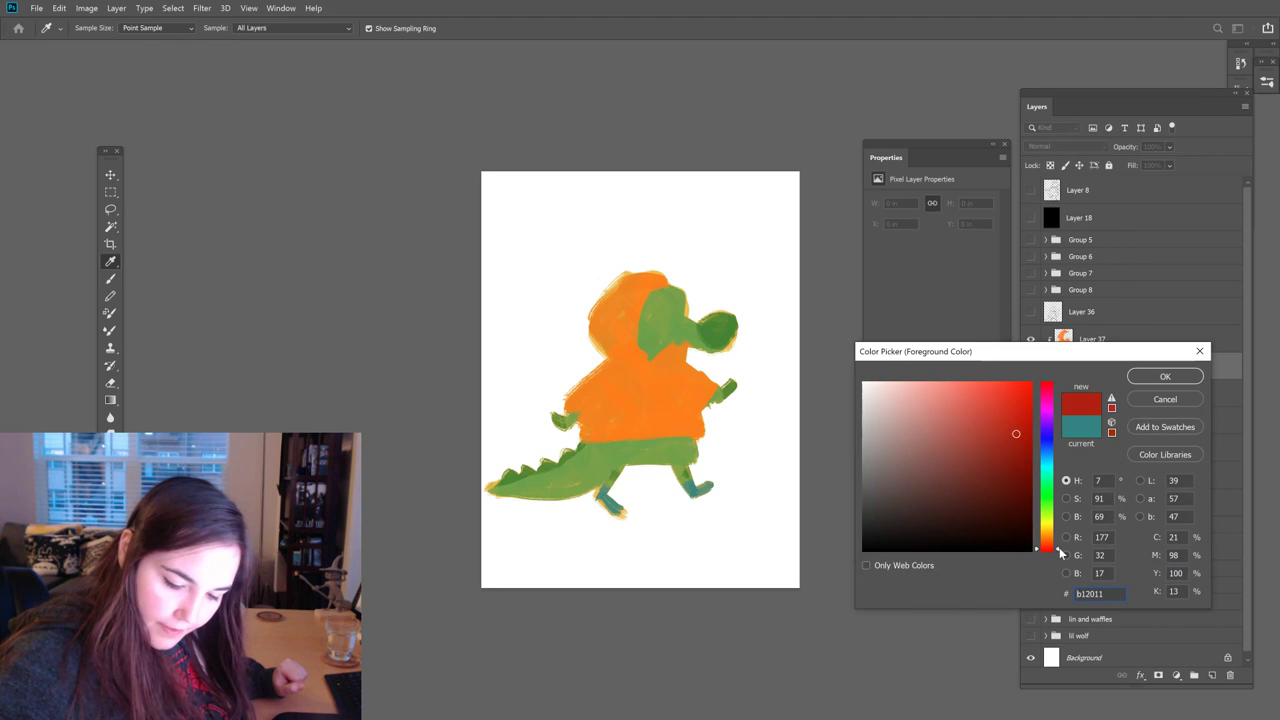
pyautogui.click(1165, 376)
pyautogui.press('b')
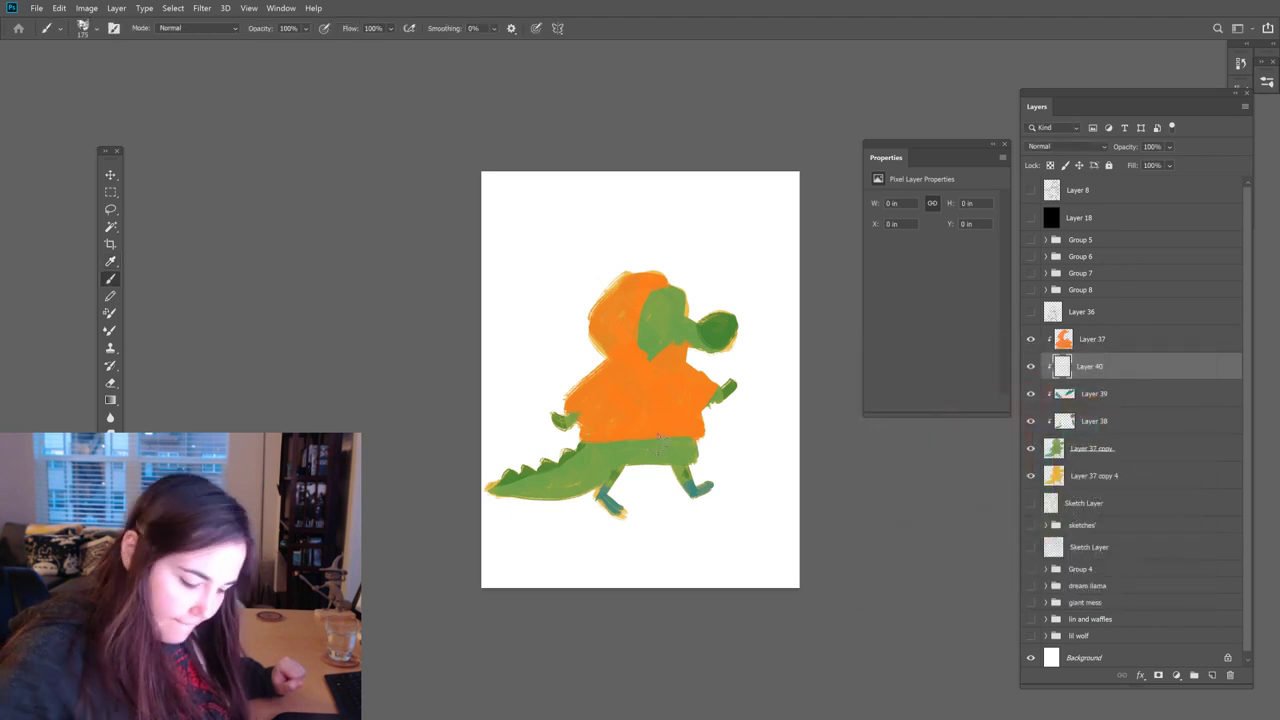
pyautogui.moveTo(607, 449); pyautogui.dragTo(698, 442)
# Step: Check values with the black layer, show the sketch lines, and touch up the shorts
pyautogui.click(1031, 218)
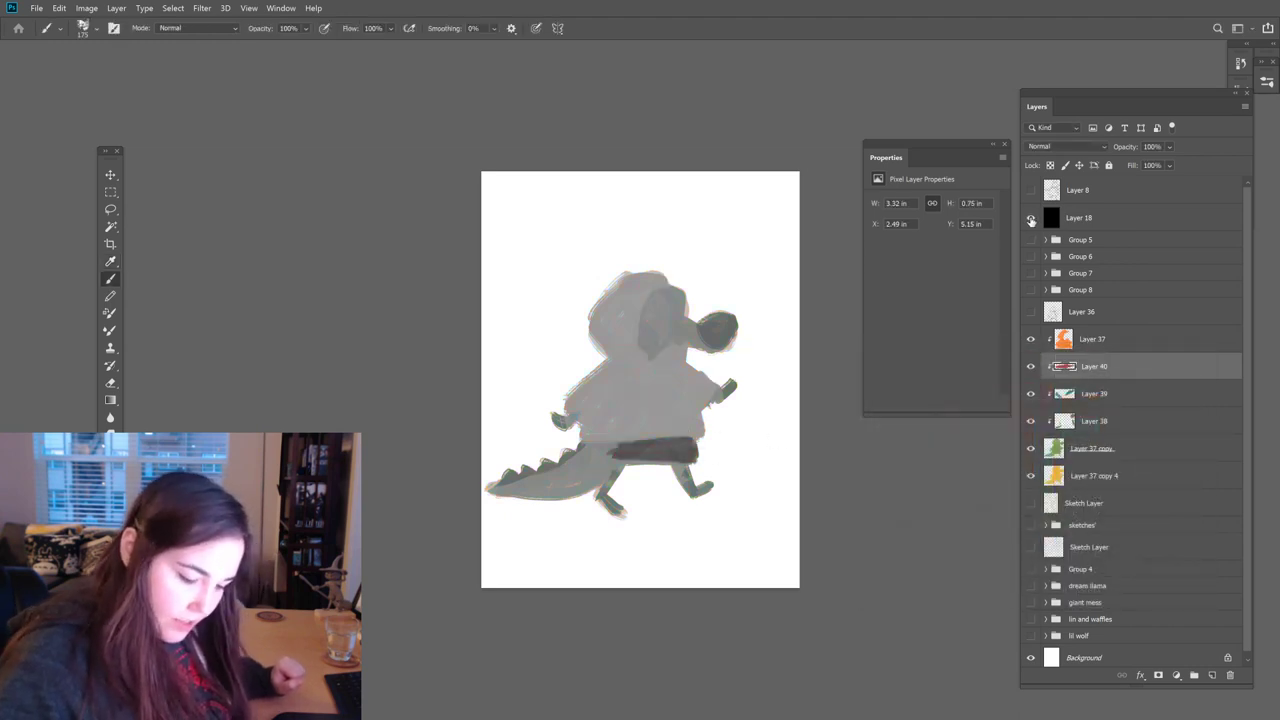
pyautogui.click(1031, 218)
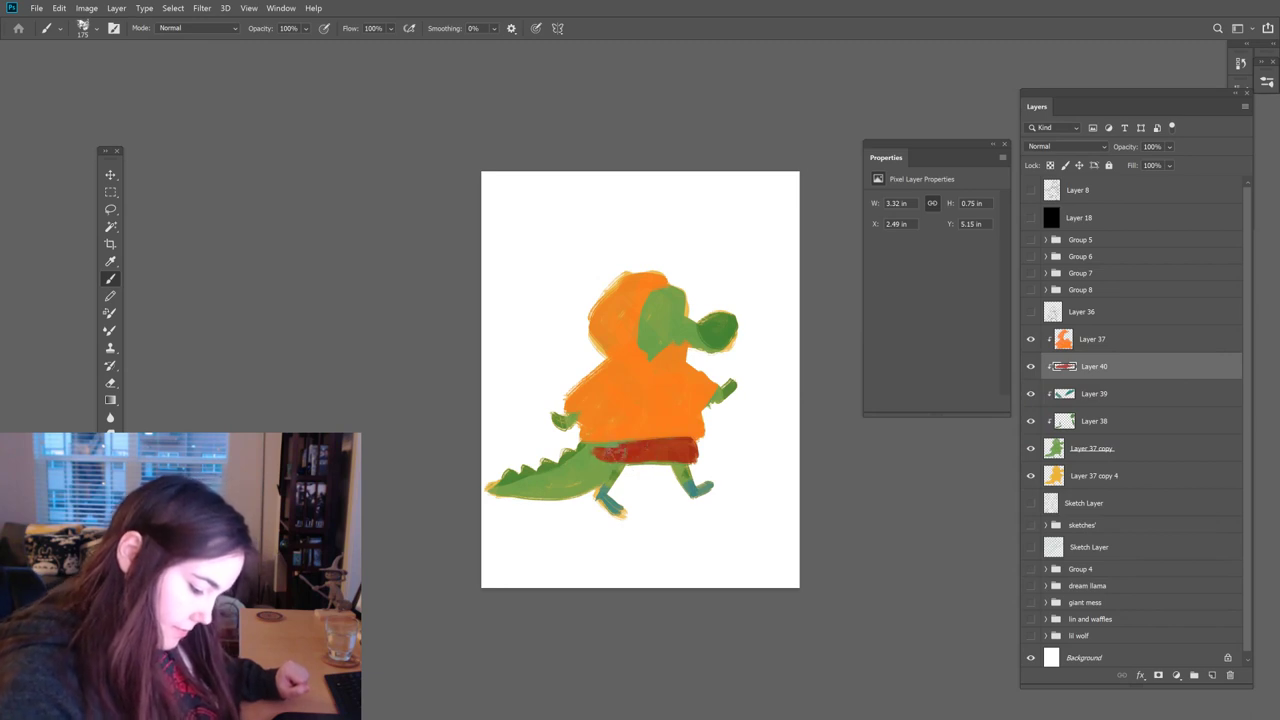
pyautogui.click(1031, 311)
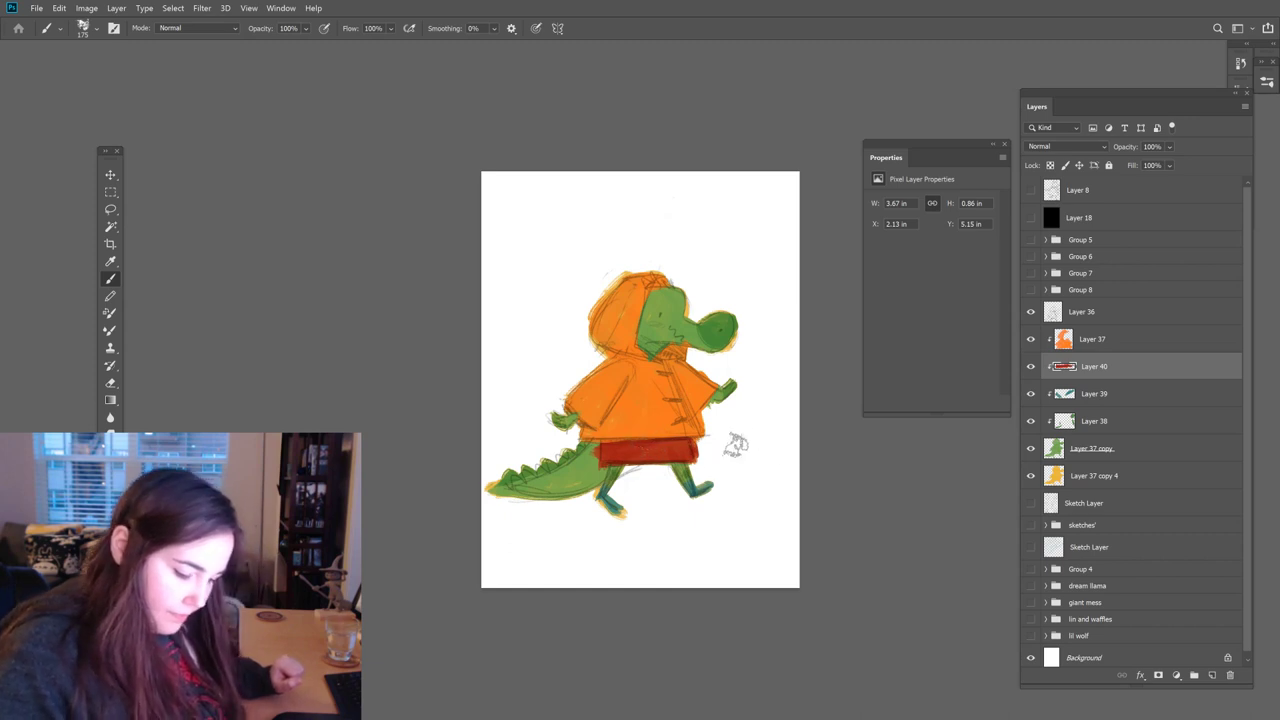
pyautogui.press('e')
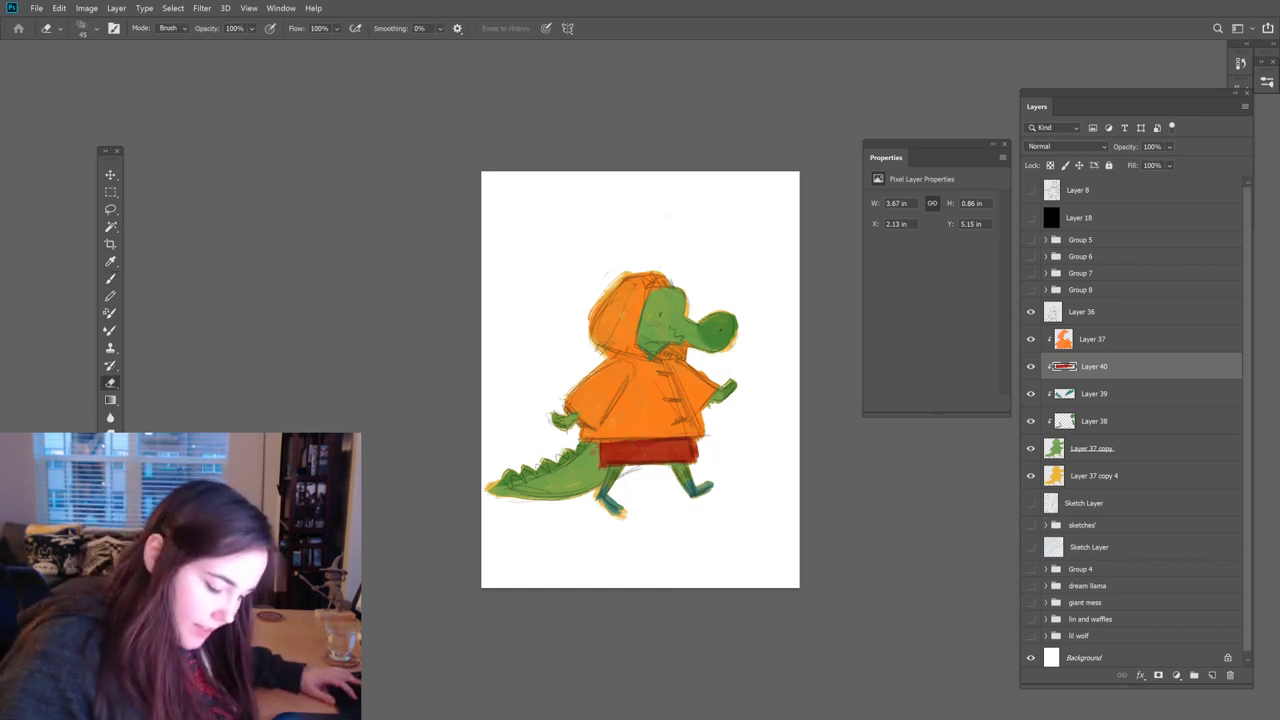
pyautogui.press('b')
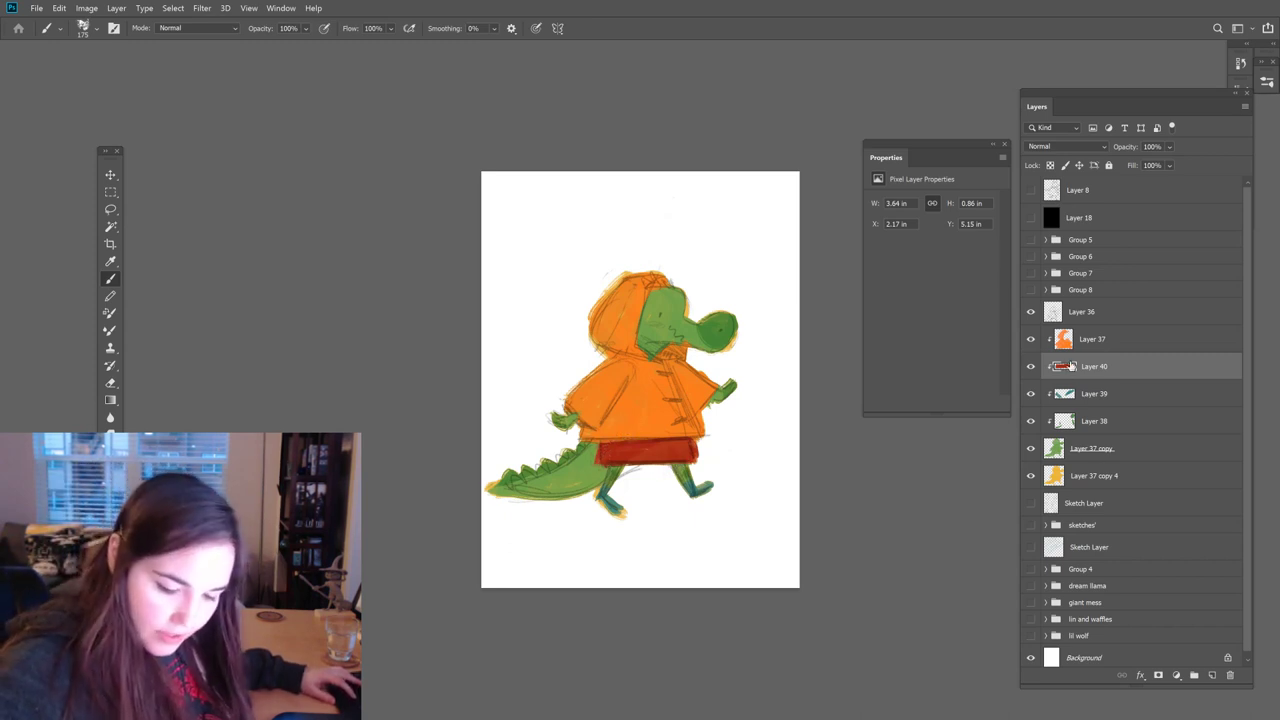
# Step: Add Layer 41 above the Layer 37 coat and pick a different brush preset (Flow 76%)
pyautogui.click(1120, 344)
pyautogui.click(1212, 675)
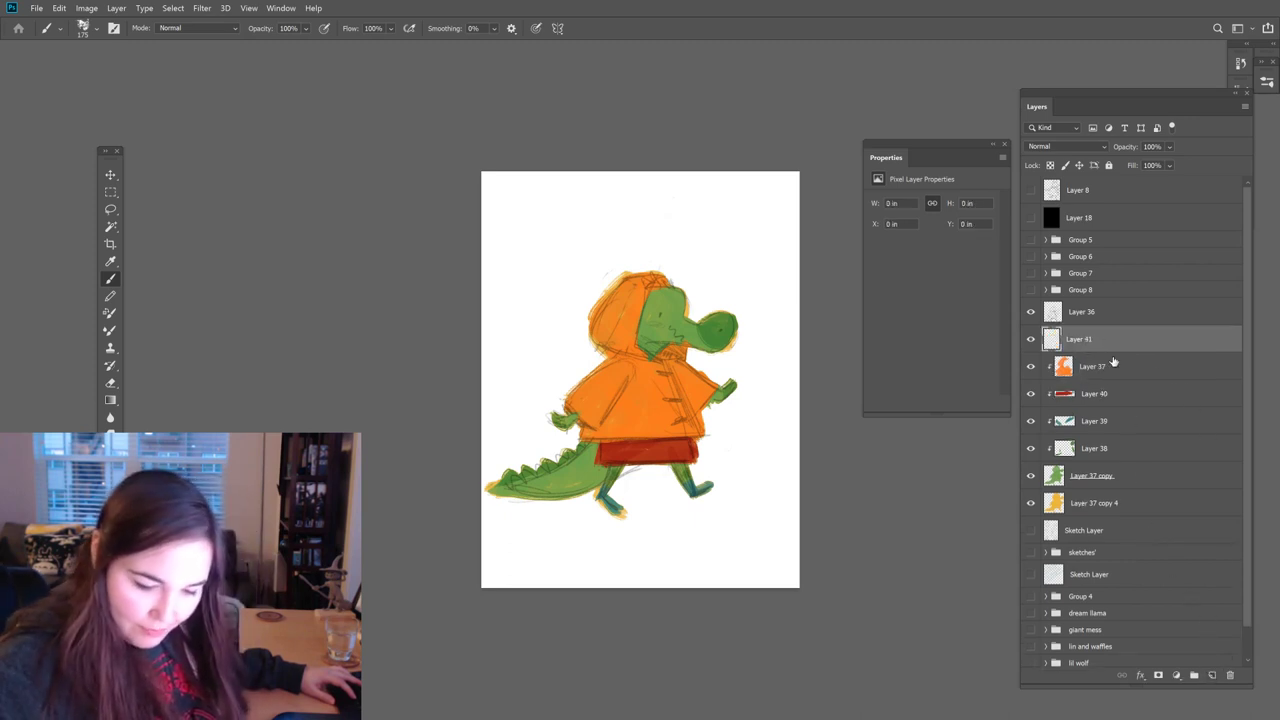
pyautogui.click(1266, 82)
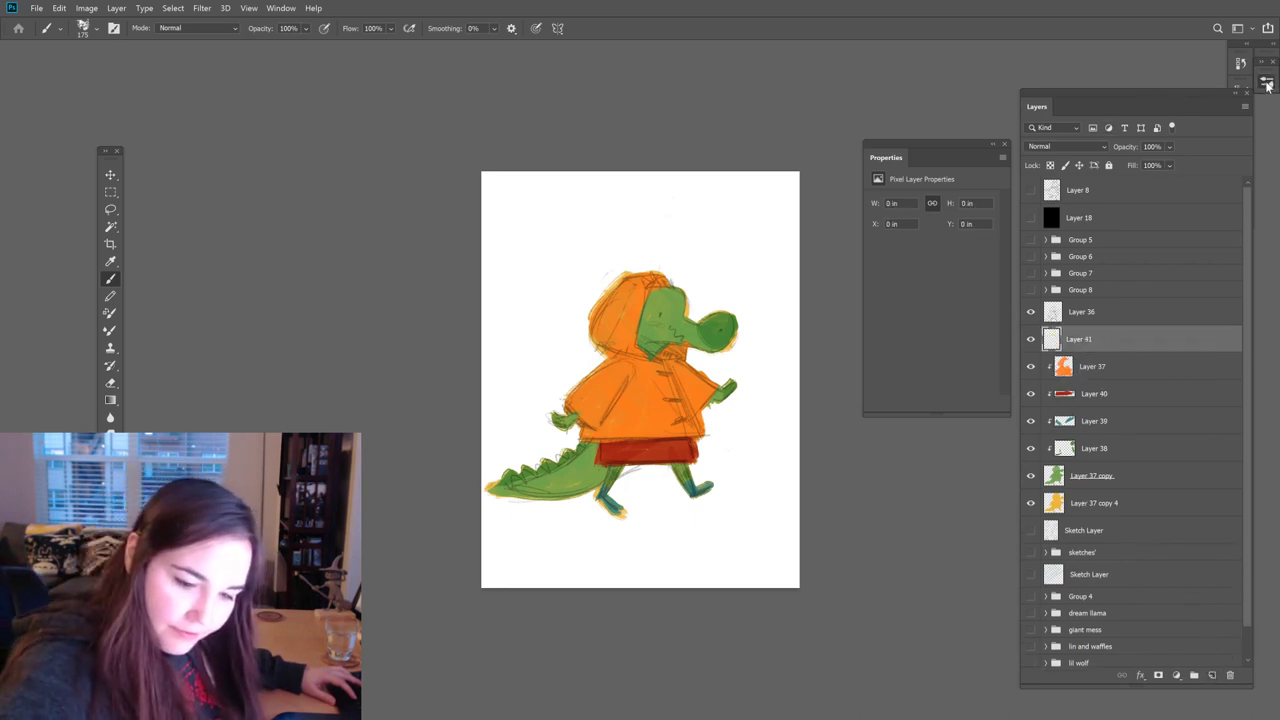
pyautogui.click(1089, 206)
pyautogui.click(1266, 82)
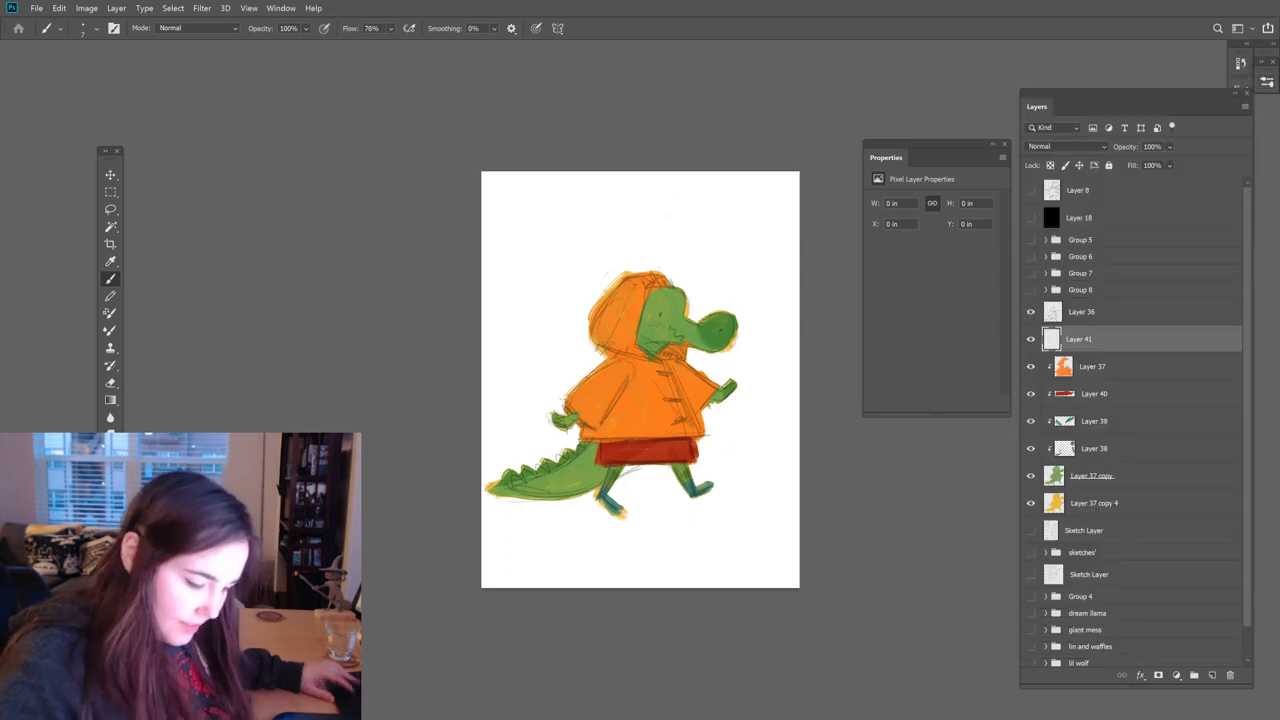
# Step: Sample a dark green from the crocodile's snout as the foreground colour
pyautogui.click(625, 275)
pyautogui.press('super')
pyautogui.write('b')
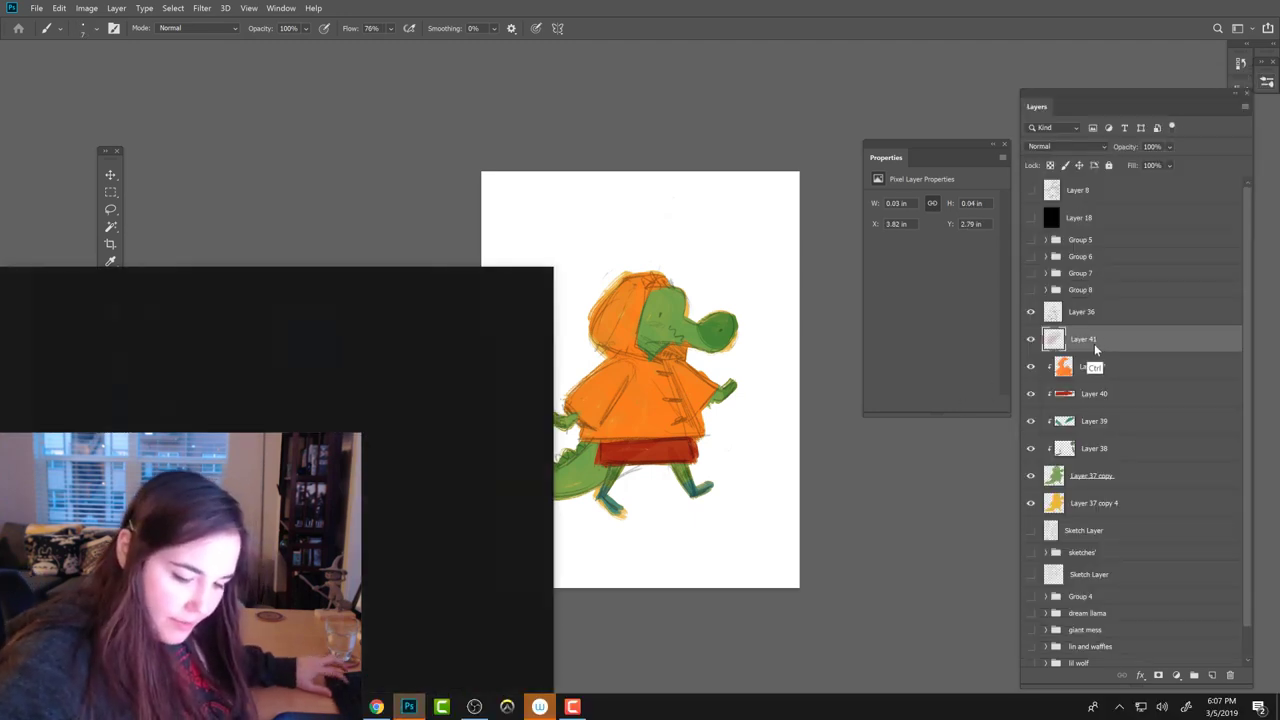
pyautogui.press('Escape')
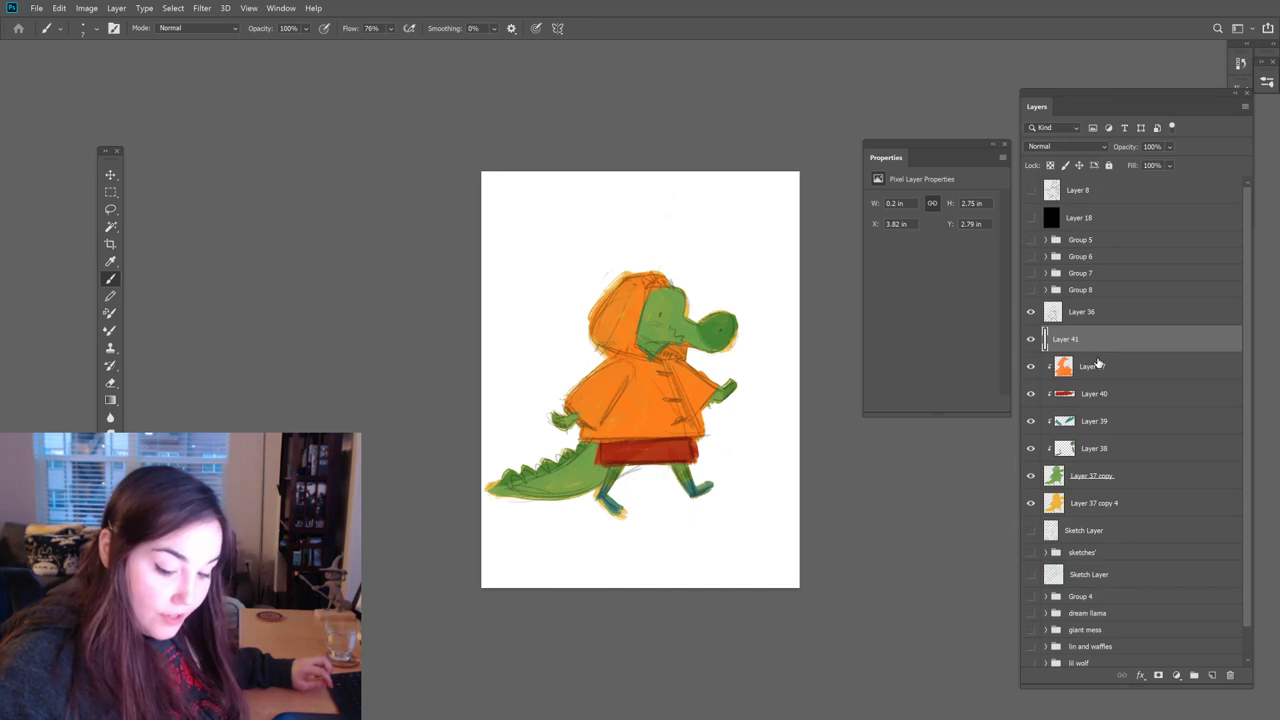
pyautogui.click(110, 450)
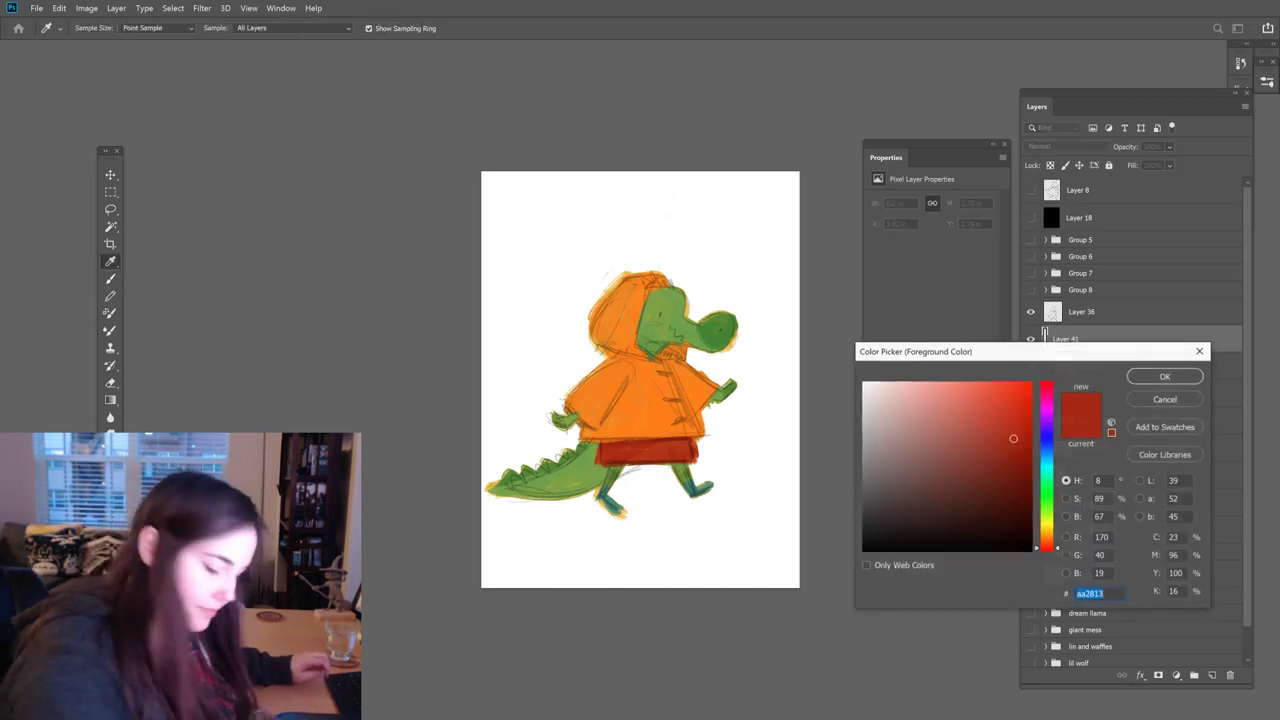
pyautogui.click(727, 330)
pyautogui.click(972, 508)
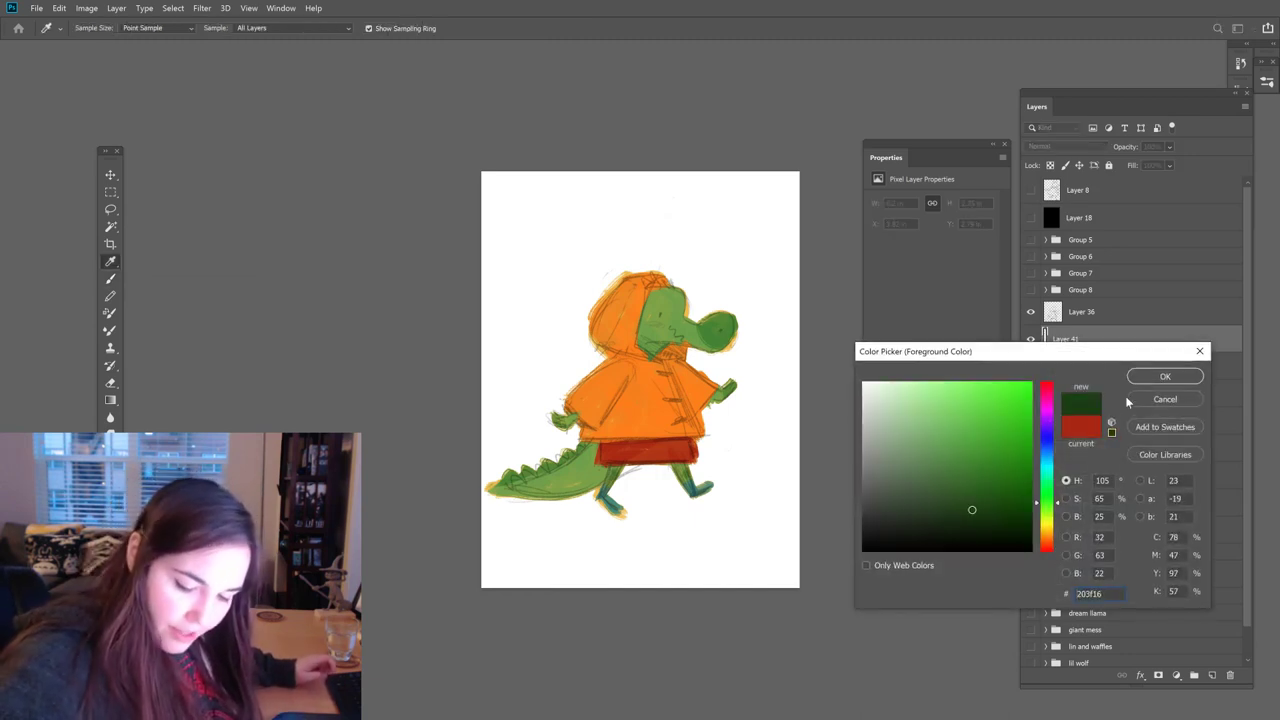
pyautogui.click(1160, 378)
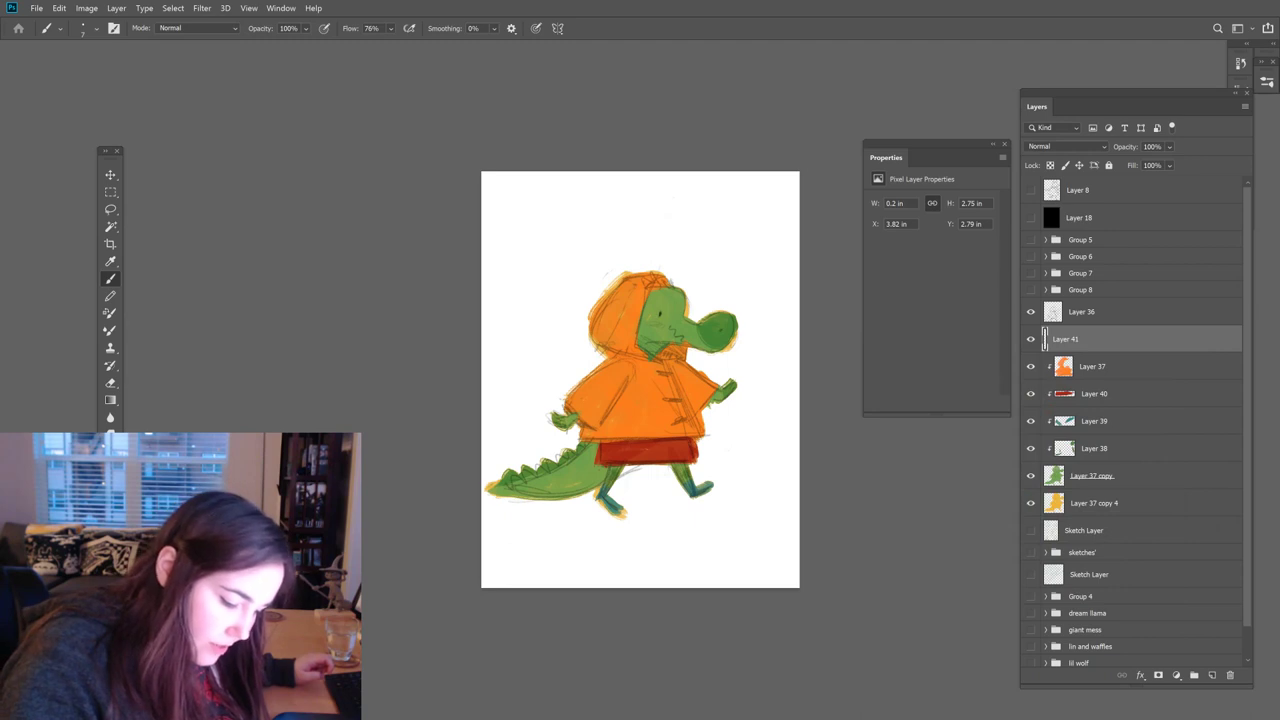
# Step: Paint dark green details on the crocodile's face, erasing strokes and checking against the sketch lines
pyautogui.moveTo(697, 289); pyautogui.dragTo(736, 340)
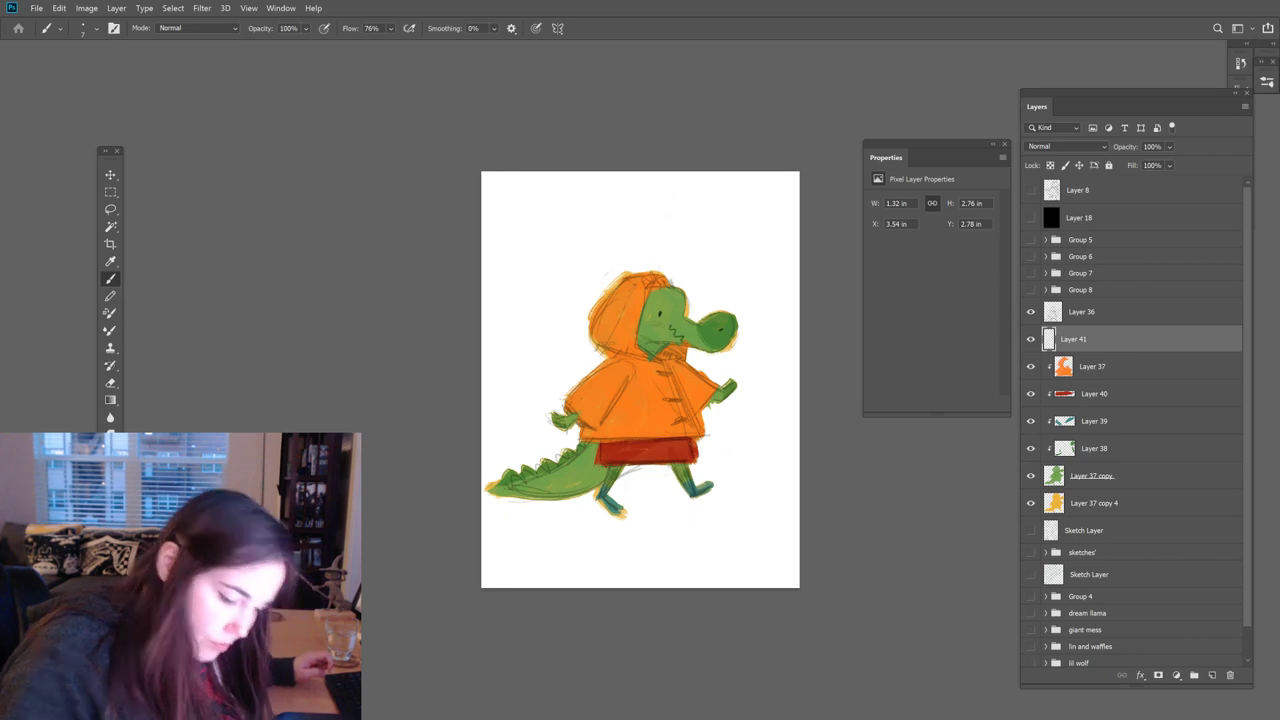
pyautogui.press('e')
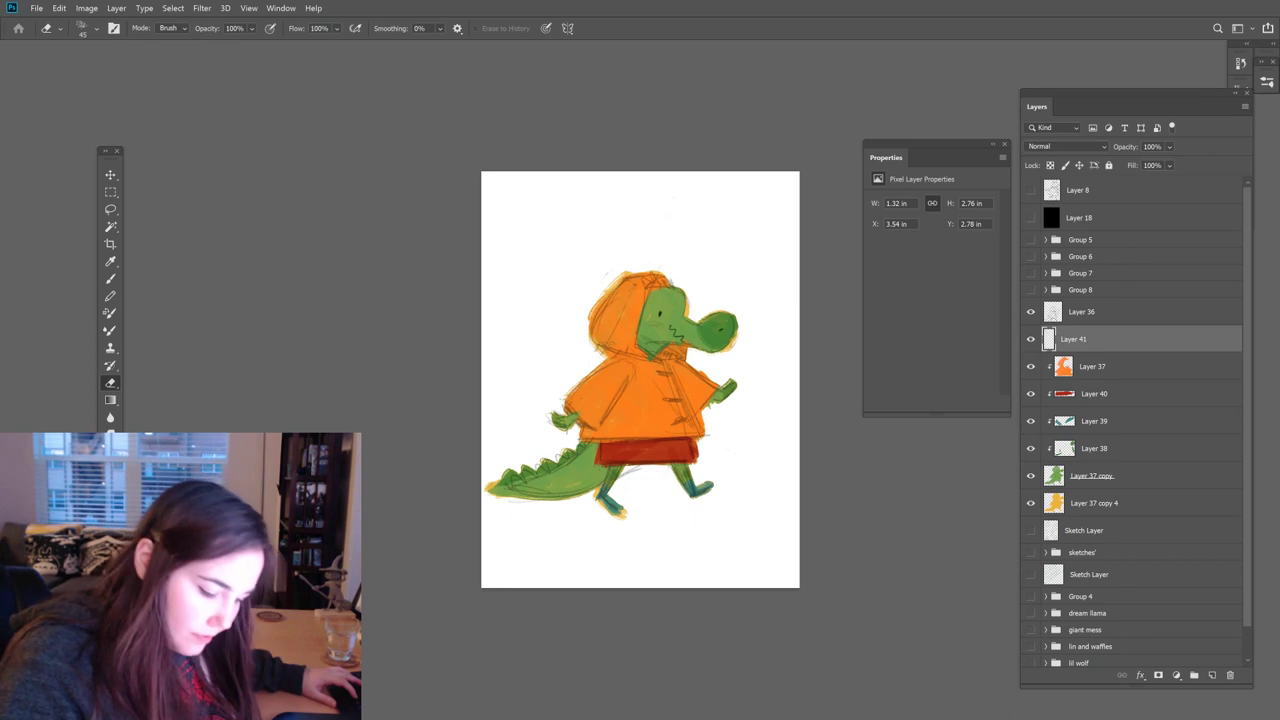
pyautogui.press('b')
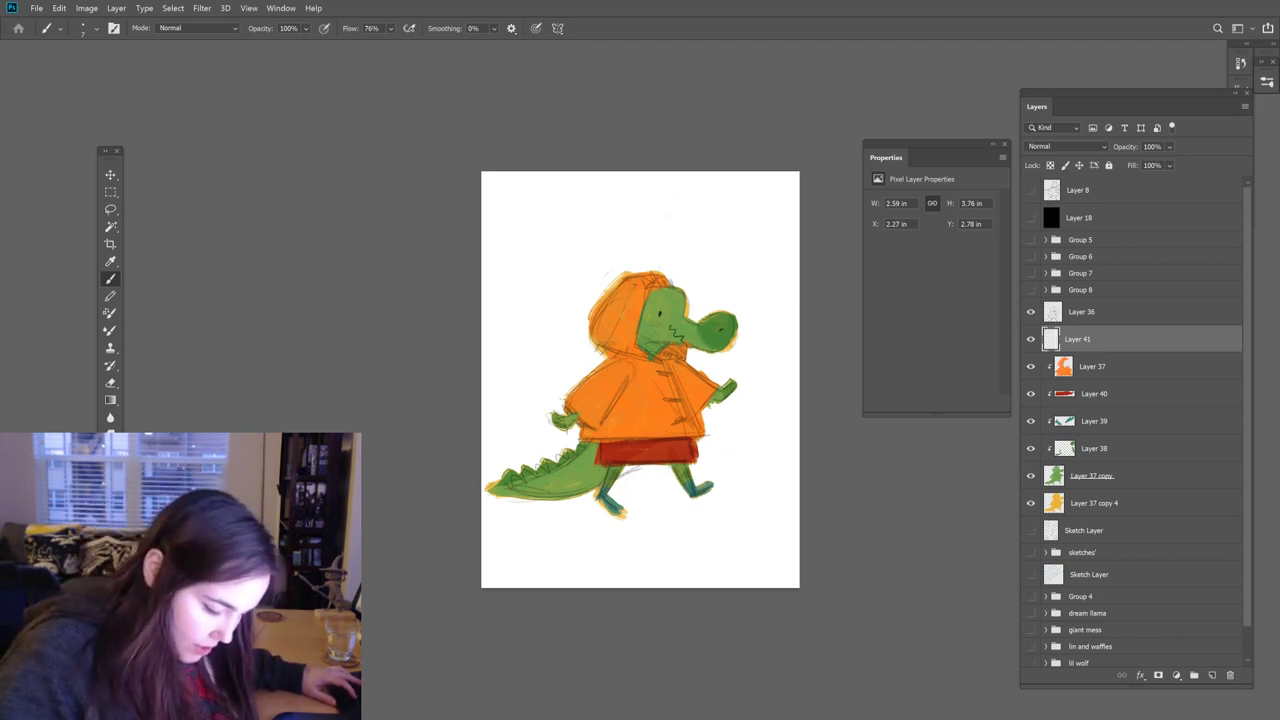
pyautogui.press('e')
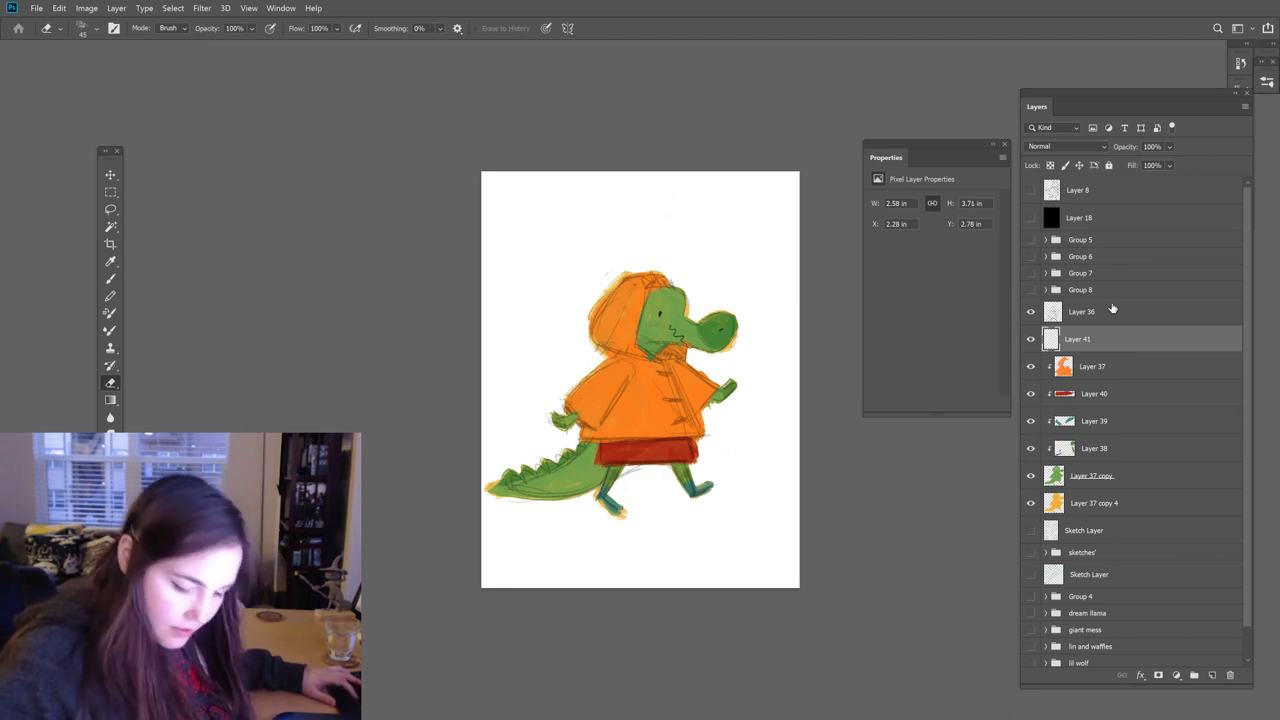
pyautogui.click(1031, 313)
pyautogui.click(1031, 313)
pyautogui.click(1033, 314)
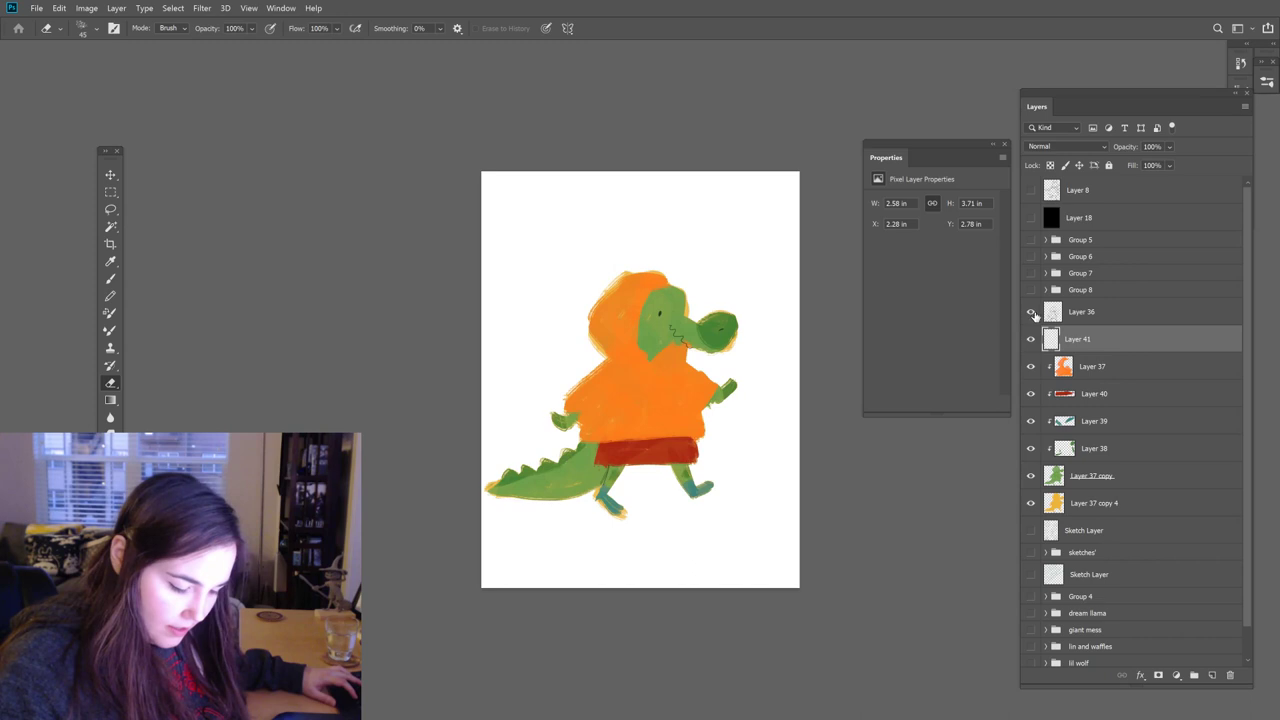
pyautogui.click(1033, 314)
# Step: Sample the coat's orange from the artwork and darken it to a deep red
pyautogui.press('b')
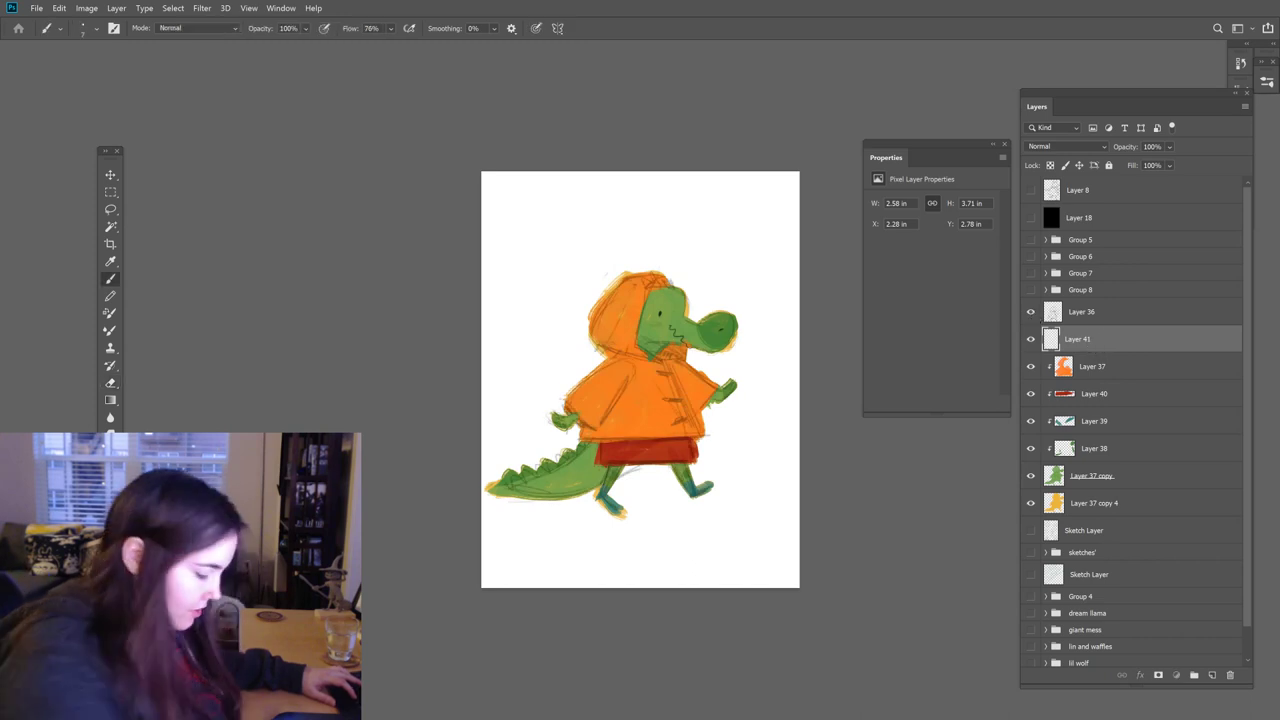
pyautogui.click(110, 452)
pyautogui.click(640, 400)
pyautogui.click(664, 410)
pyautogui.moveTo(1022, 443); pyautogui.dragTo(1014, 460)
pyautogui.moveTo(1046, 539); pyautogui.dragTo(1046, 545)
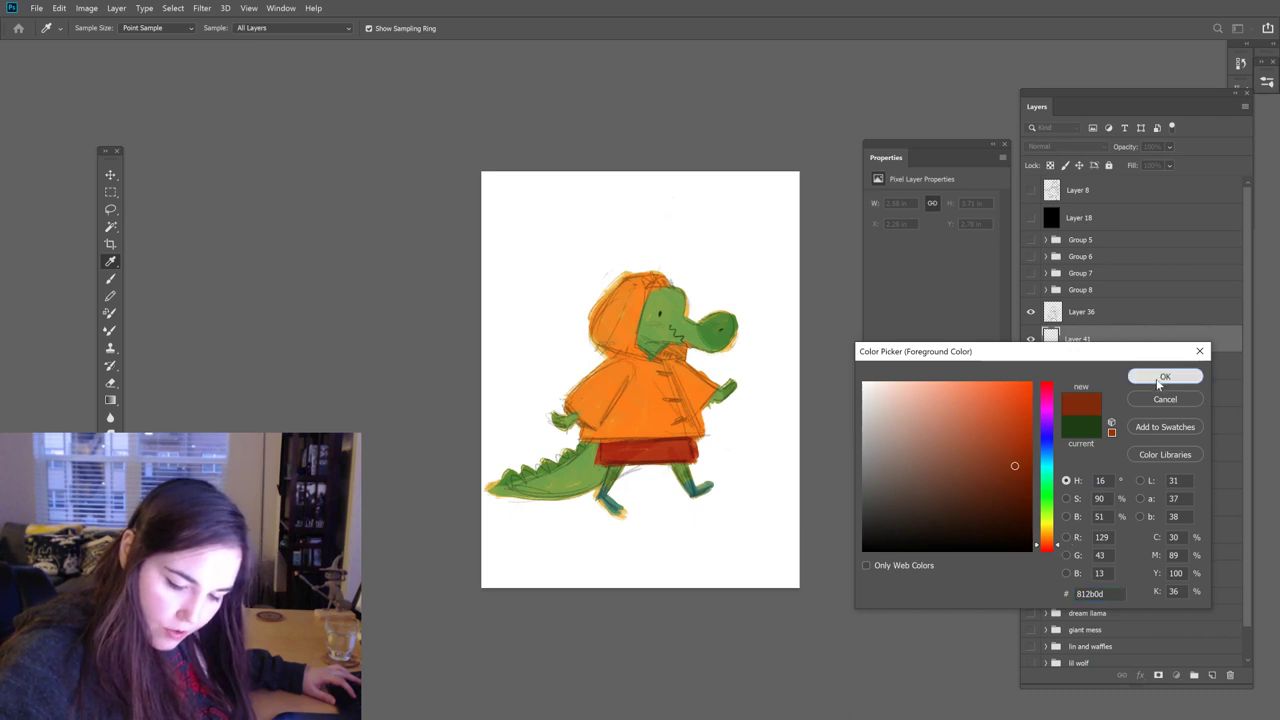
pyautogui.click(1162, 378)
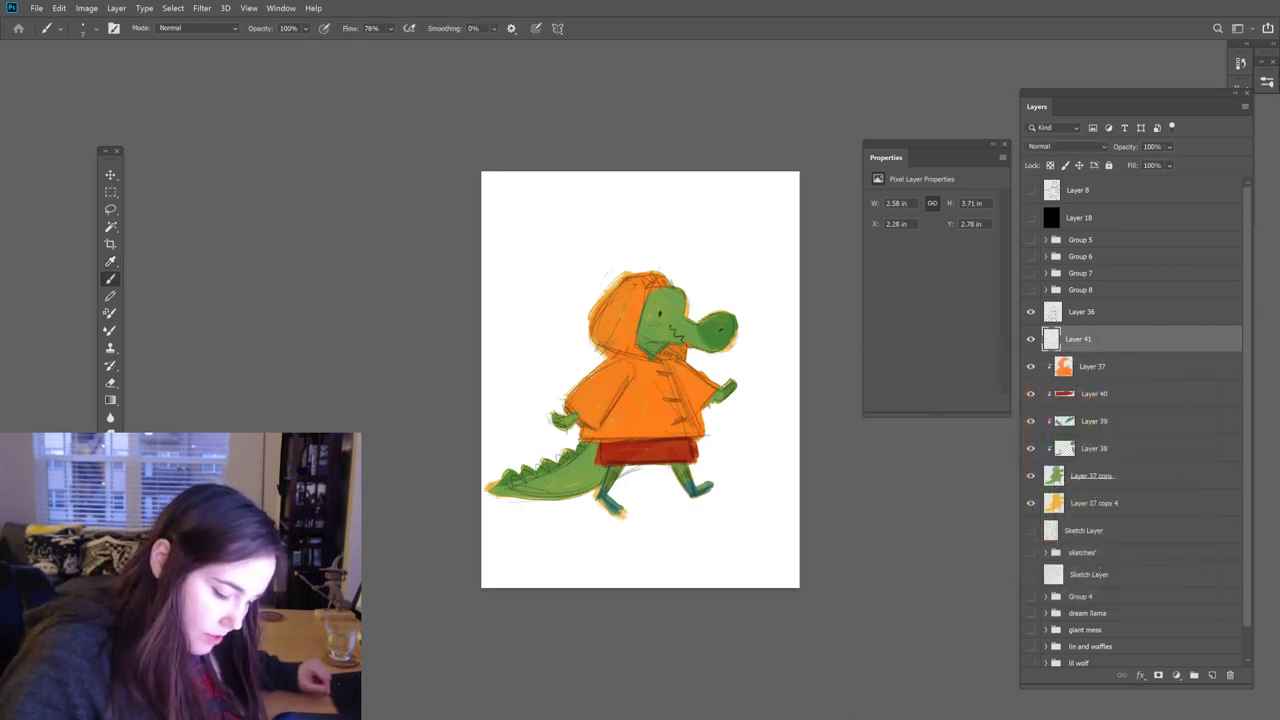
# Step: Switch to a gold colour and paint over the hoodie's sketch lines and hood top
pyautogui.press('i')
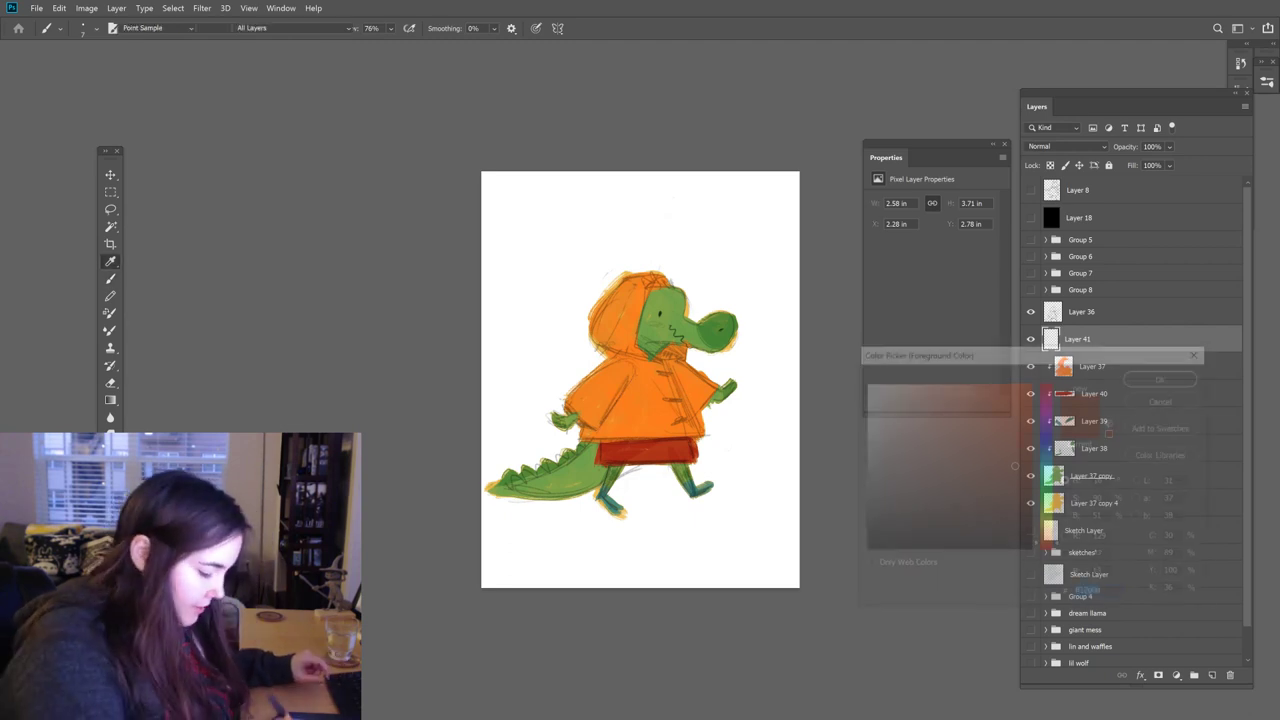
pyautogui.moveTo(1052, 546); pyautogui.dragTo(1050, 535)
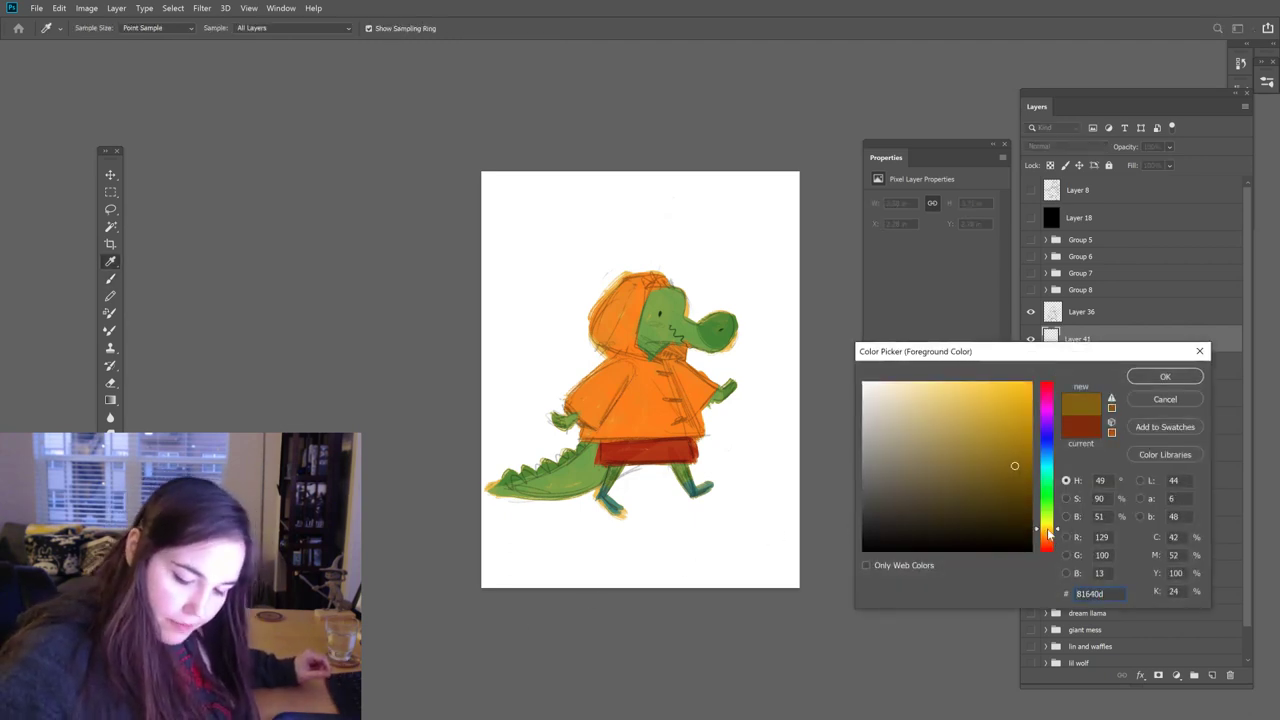
pyautogui.click(963, 387)
pyautogui.click(1165, 376)
pyautogui.press('b')
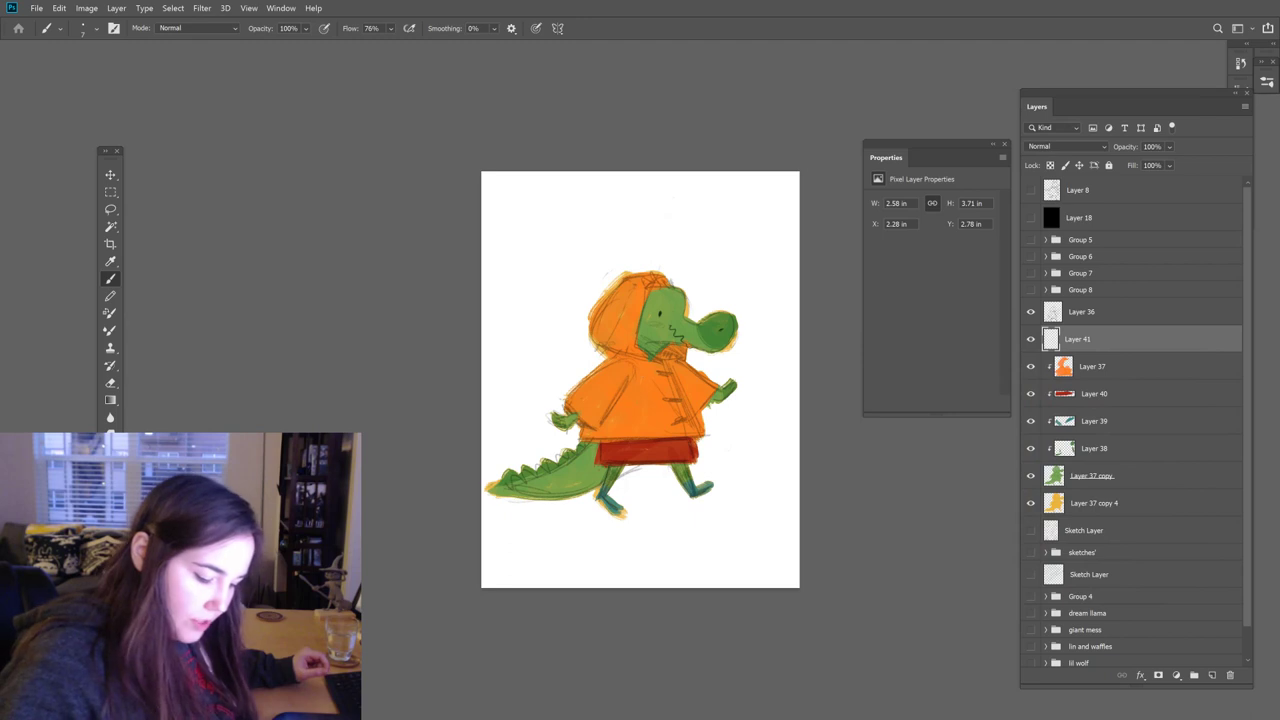
pyautogui.moveTo(628, 392); pyautogui.dragTo(672, 420)
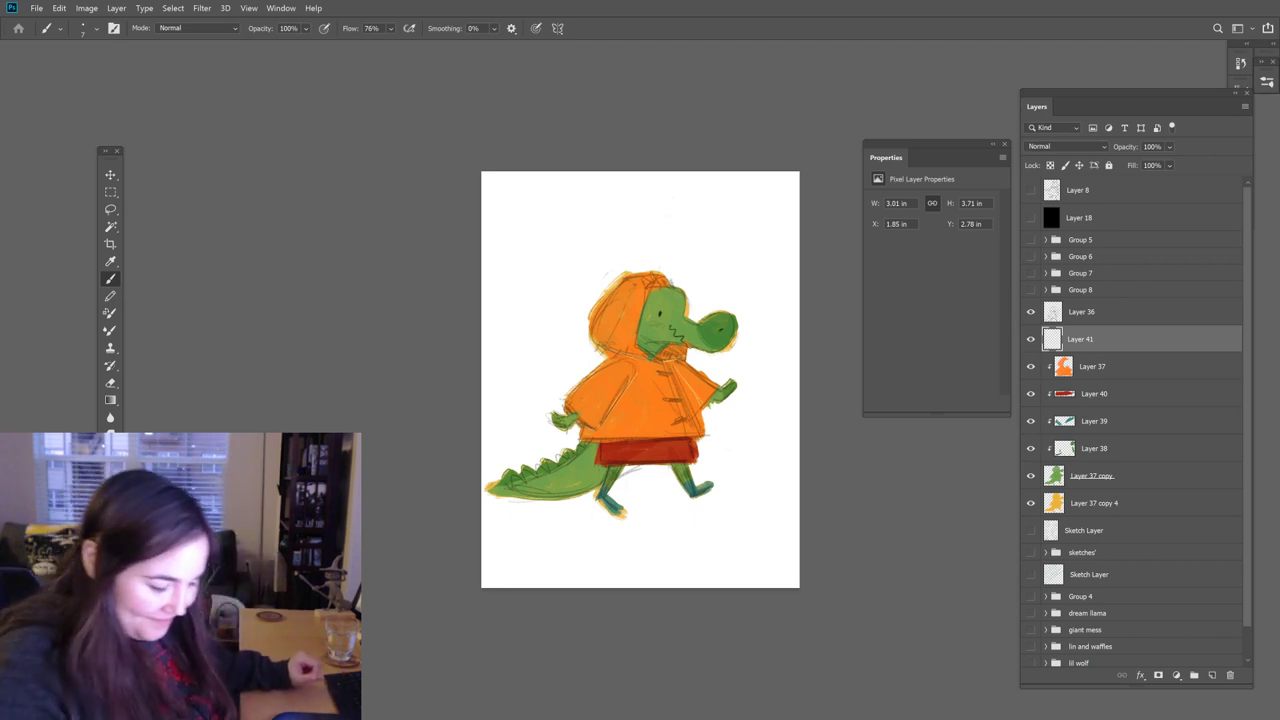
pyautogui.moveTo(590, 258); pyautogui.dragTo(640, 252)
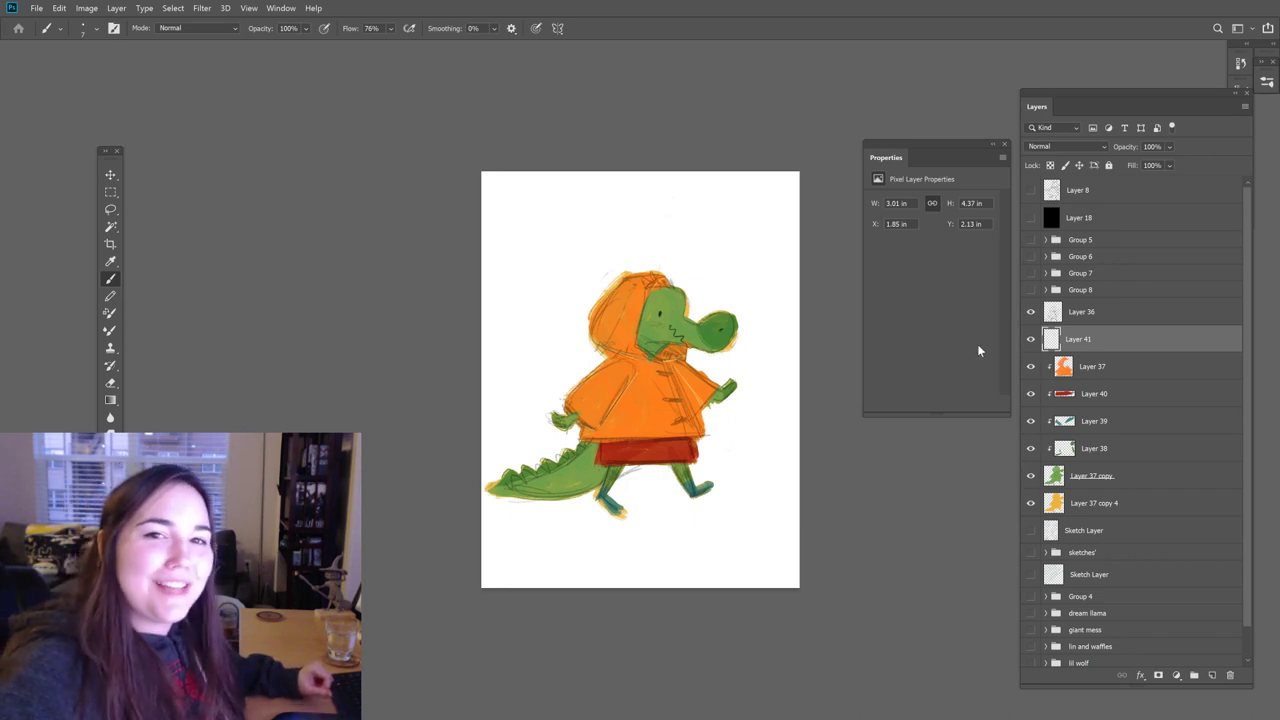
# Step: Paint dark red toggle buttons on the coat front, checking against the Layer 36 sketch before hiding it
pyautogui.click(1031, 311)
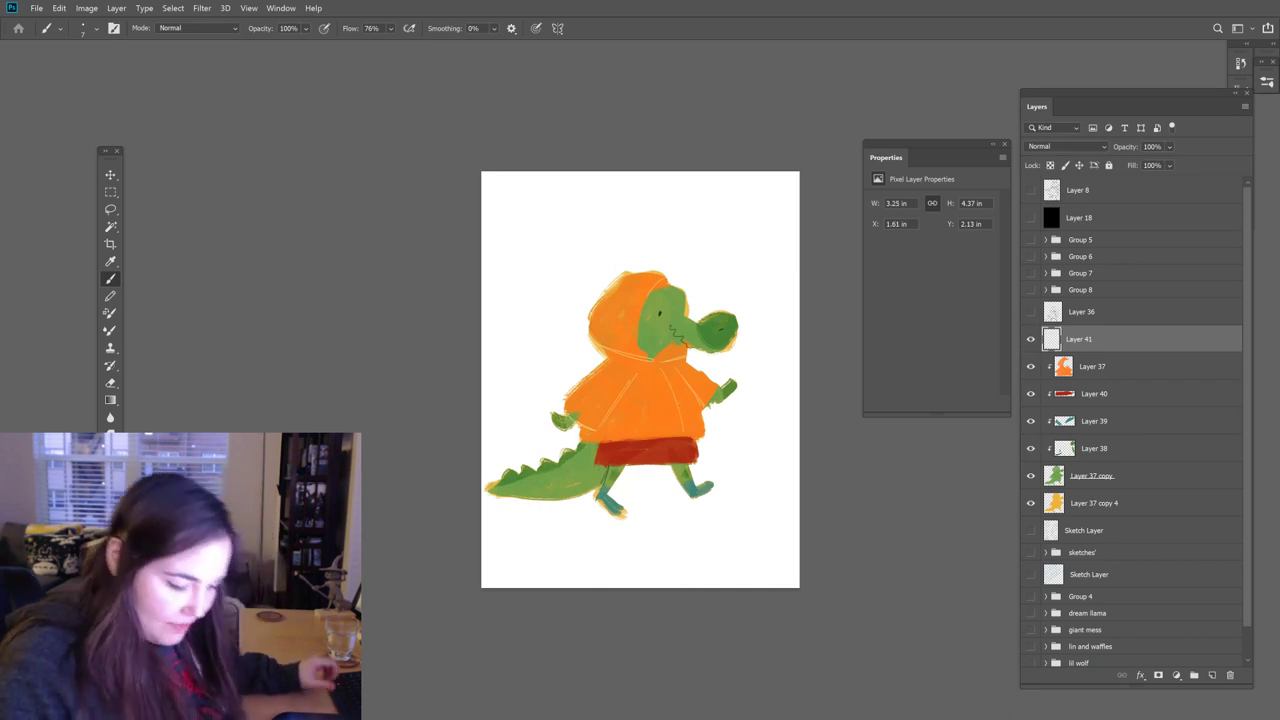
pyautogui.click(1031, 311)
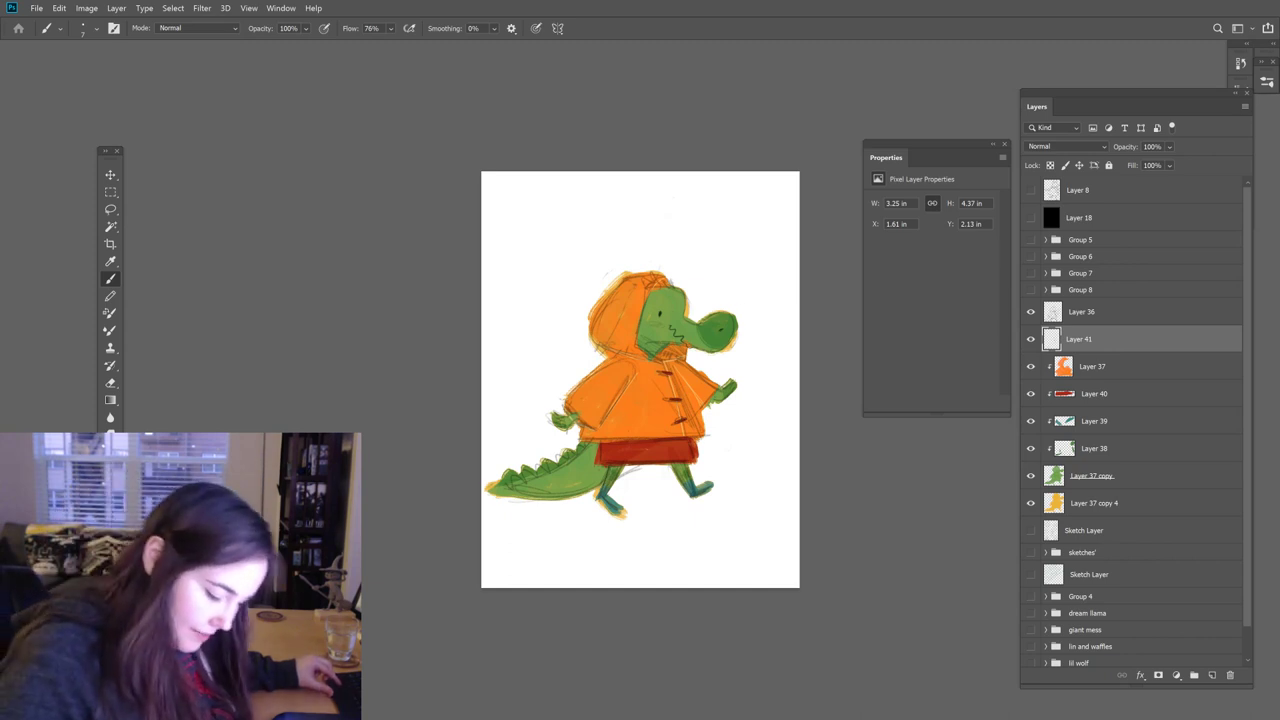
pyautogui.click(1031, 312)
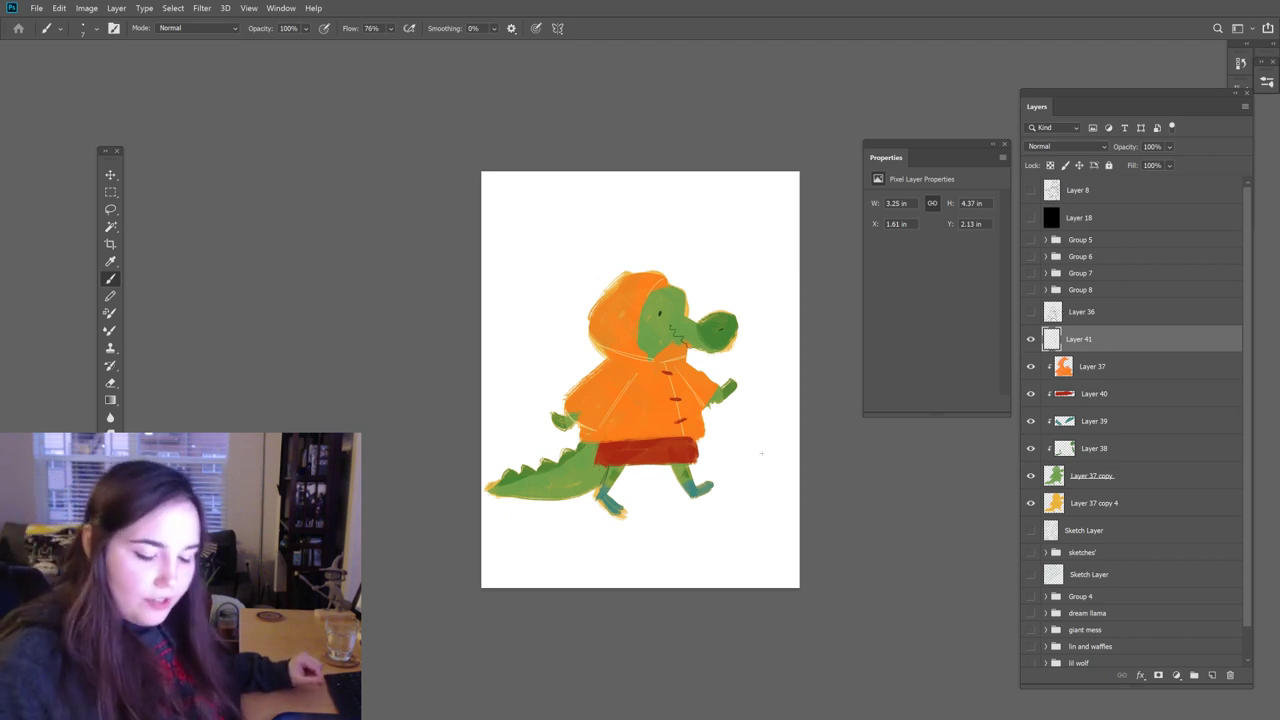
# Step: Paint the dark red kilt band, toggling Group 5 and Layer 41 visibility to compare
pyautogui.click(1031, 240)
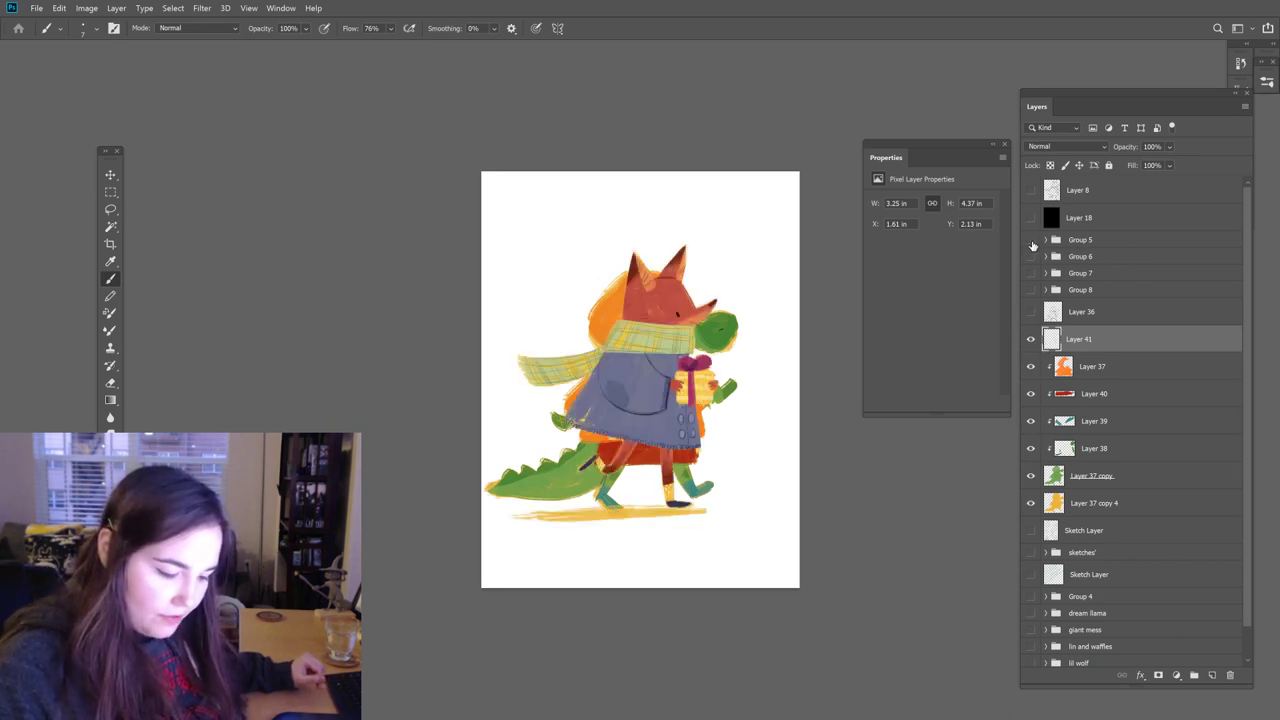
pyautogui.click(1031, 241)
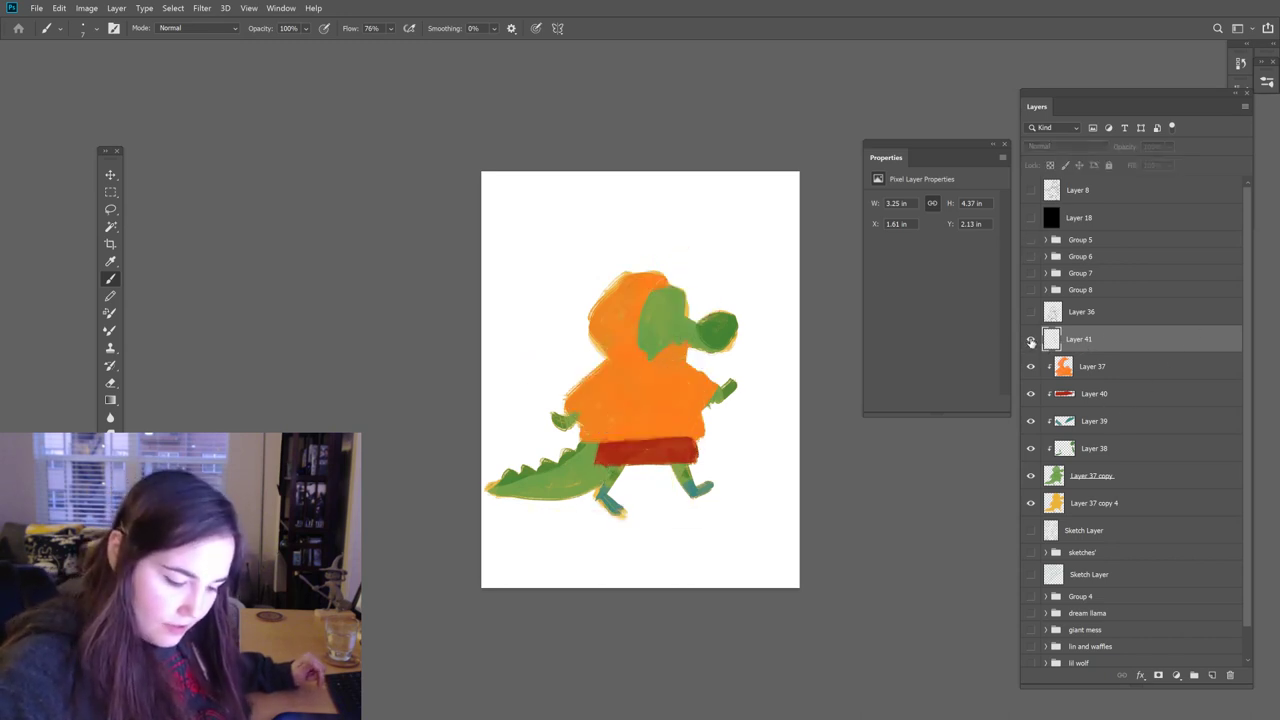
pyautogui.click(1031, 240)
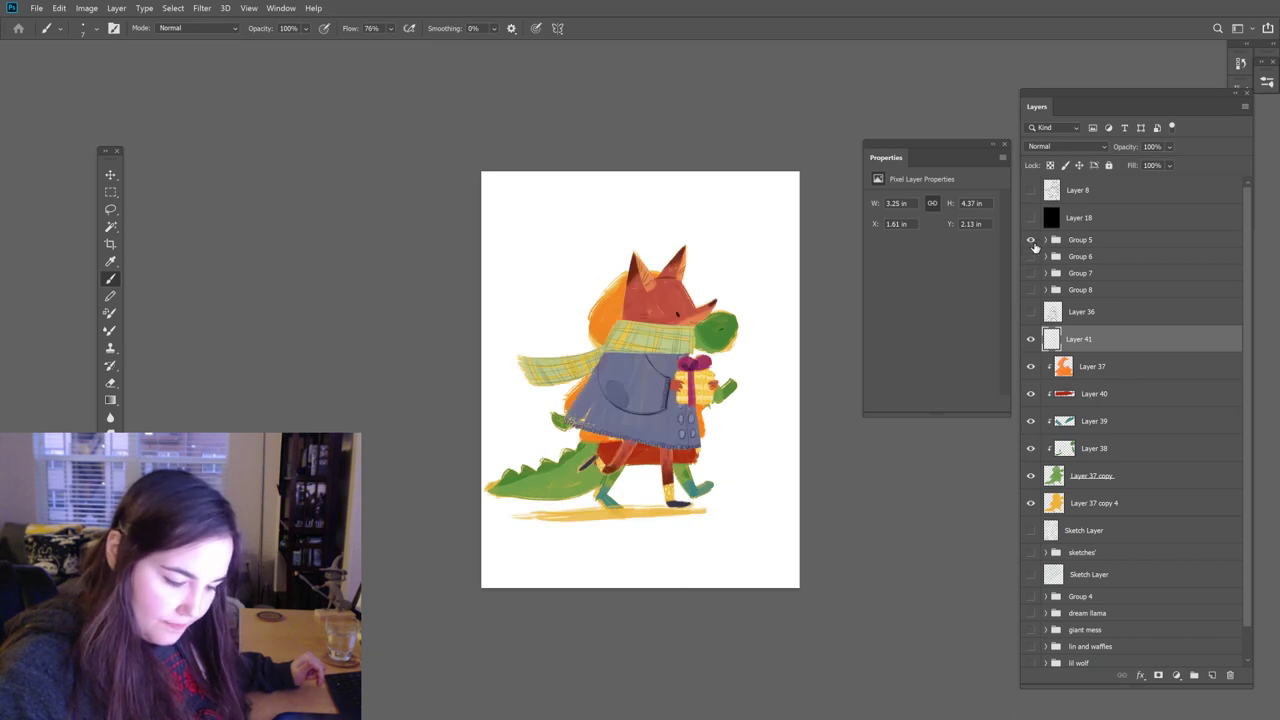
pyautogui.click(1031, 240)
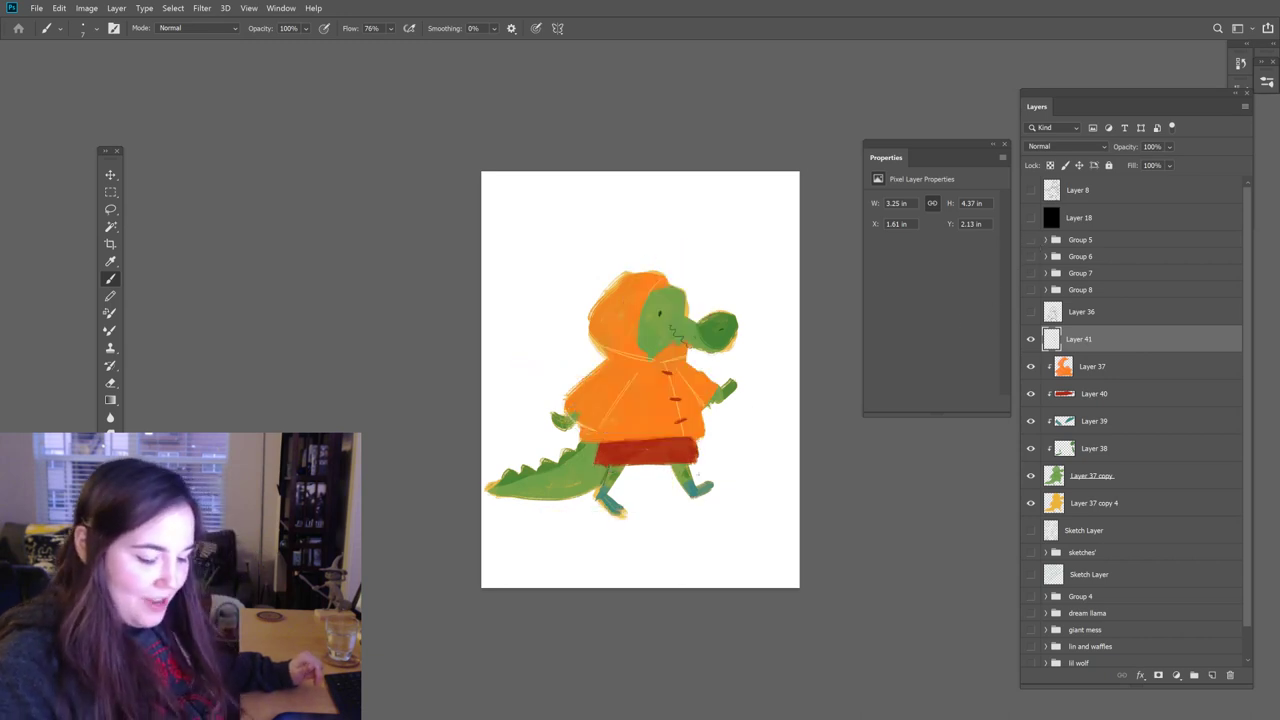
pyautogui.click(1031, 339)
pyautogui.click(1031, 339)
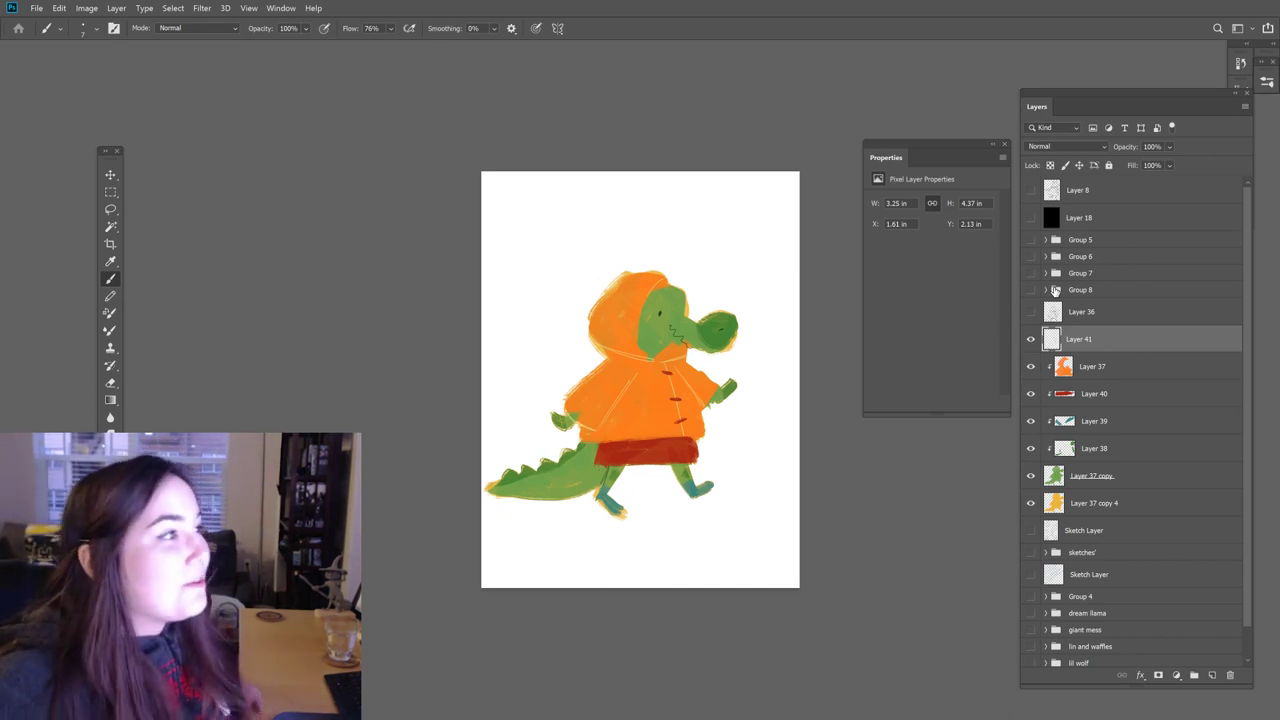
pyautogui.click(1031, 339)
pyautogui.click(1031, 339)
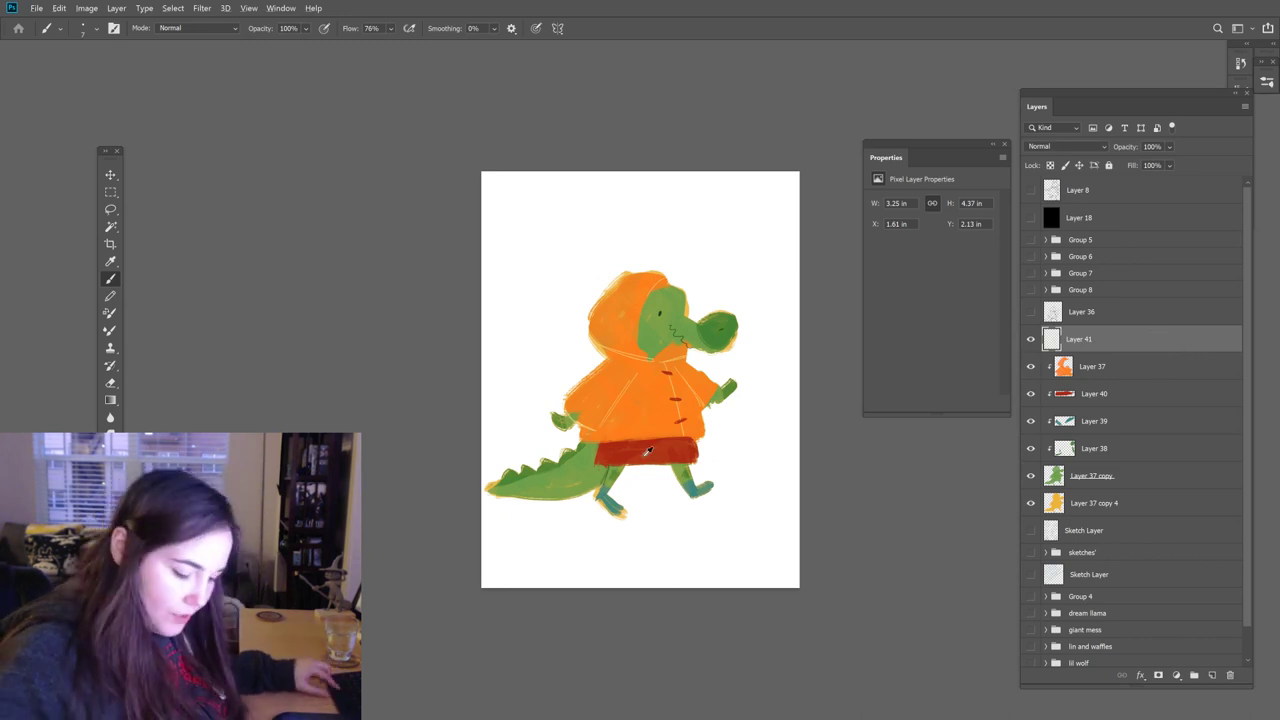
# Step: Pick a new dark hue and paint thin crossing plaid lines over the kilt, erasing stray strokes
pyautogui.press('i')
pyautogui.moveTo(1046, 547); pyautogui.dragTo(1047, 403)
pyautogui.click(1162, 381)
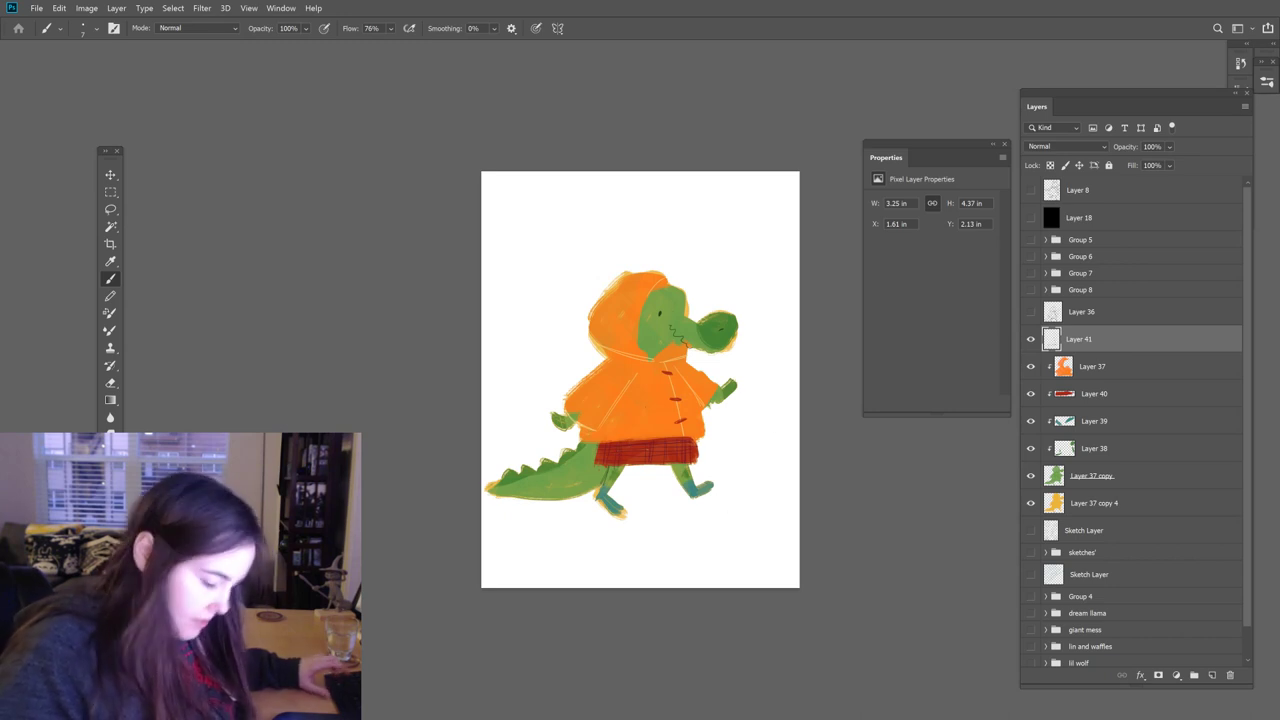
pyautogui.press('e')
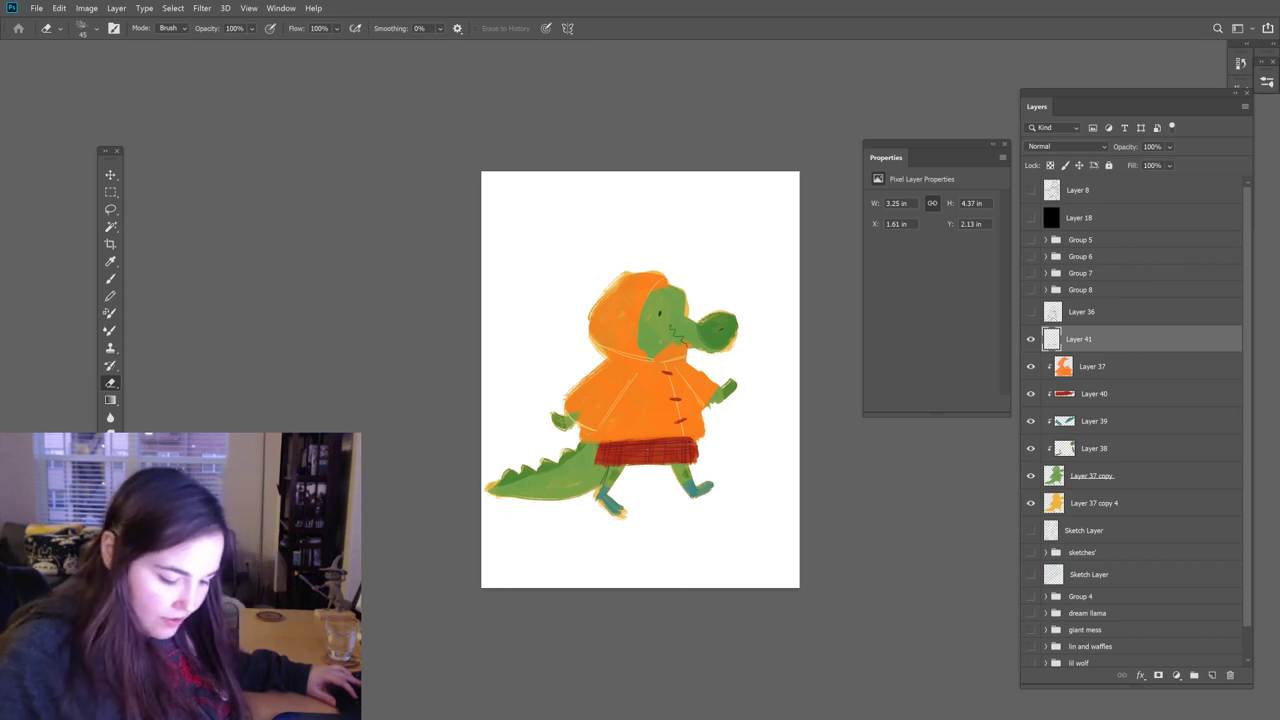
pyautogui.press('b')
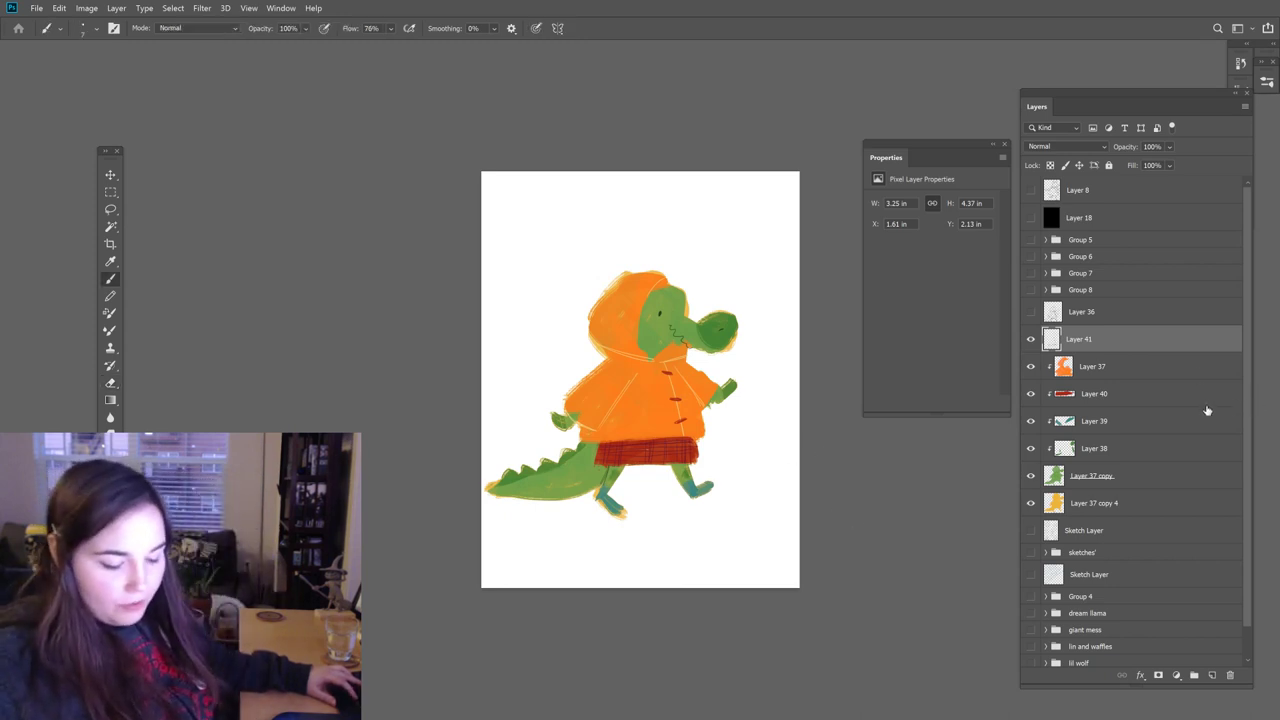
pyautogui.click(1070, 487)
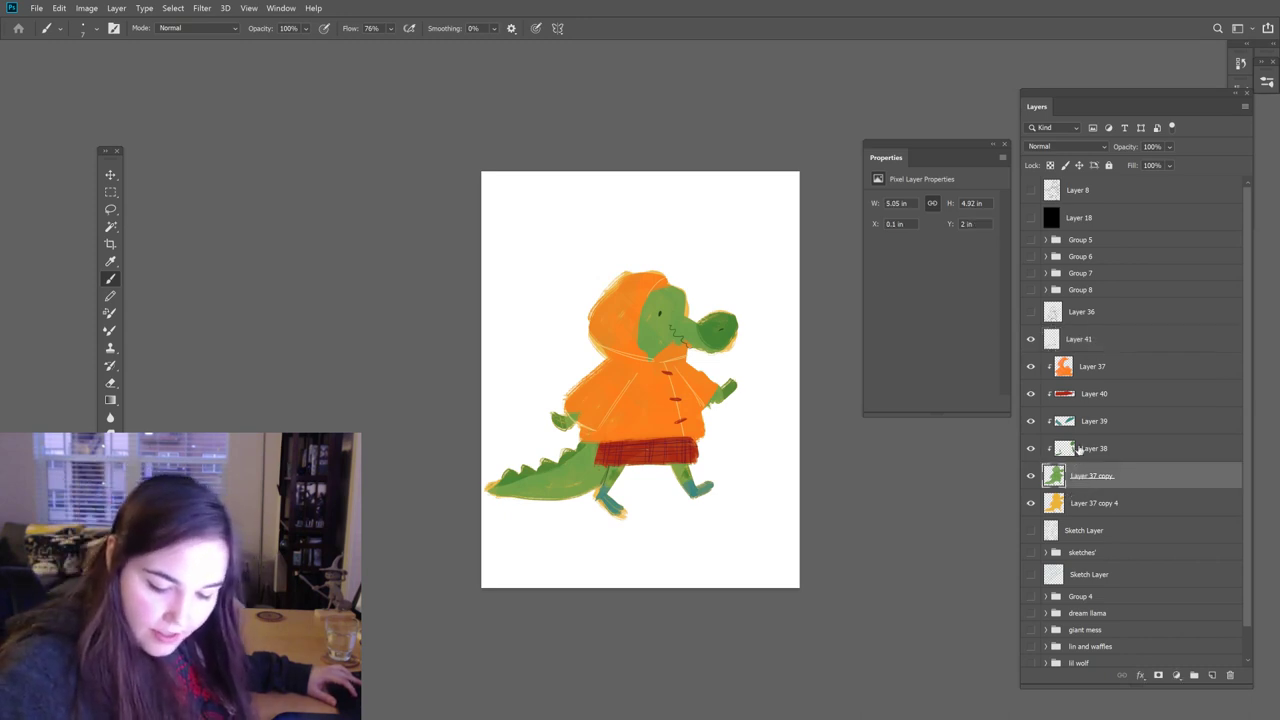
# Step: On Layer 40, paint a cf4a33 red stroke along the kilt's top with a textured brush
pyautogui.click(1082, 404)
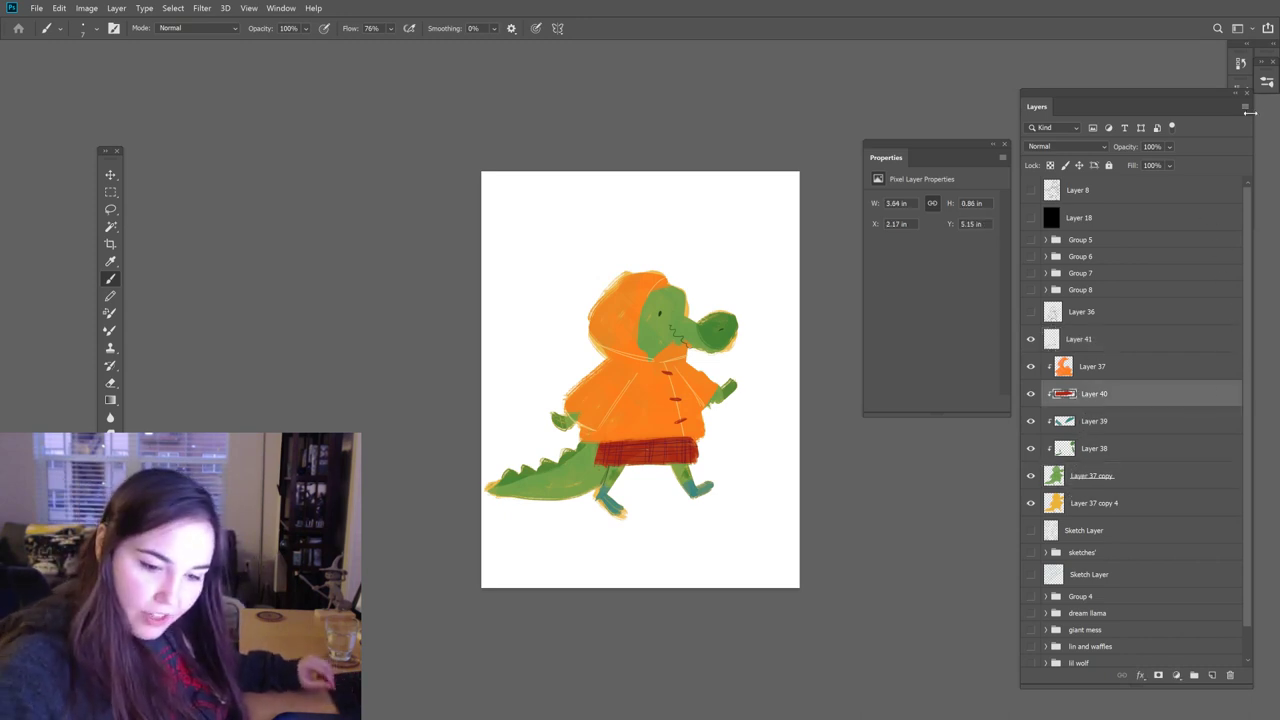
pyautogui.click(1267, 82)
pyautogui.click(1103, 180)
pyautogui.click(1267, 86)
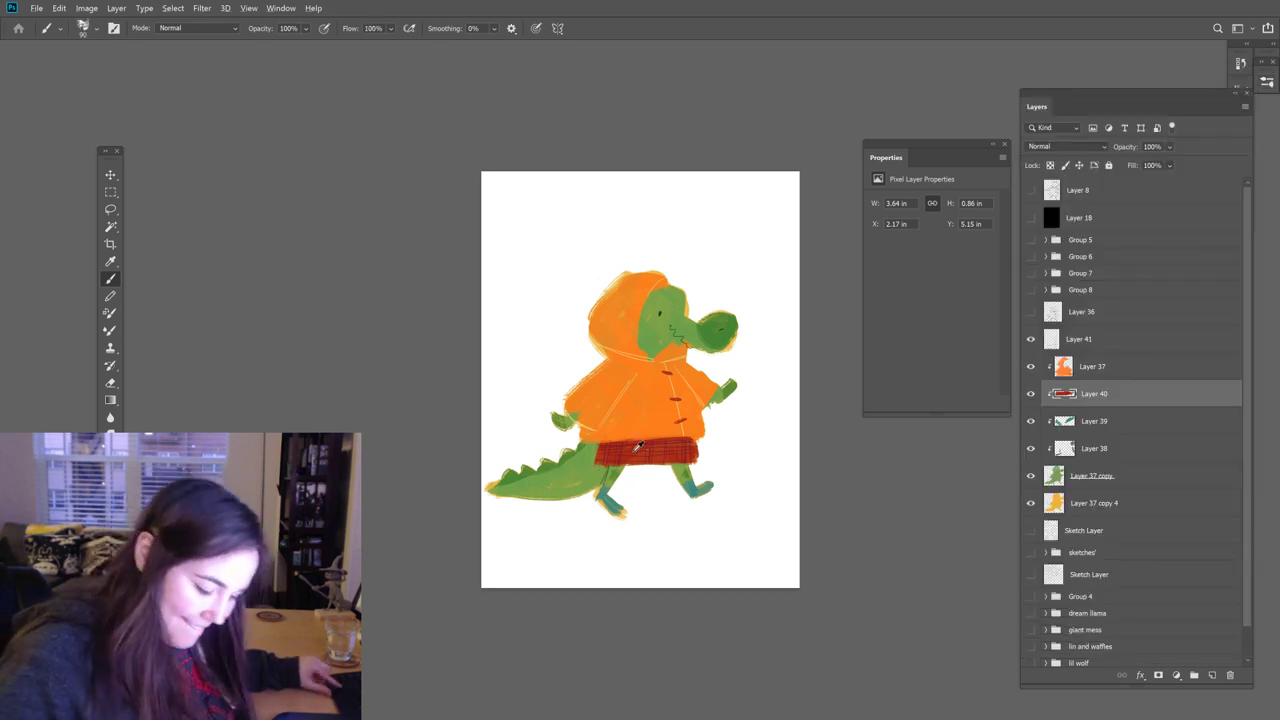
pyautogui.click(108, 585)
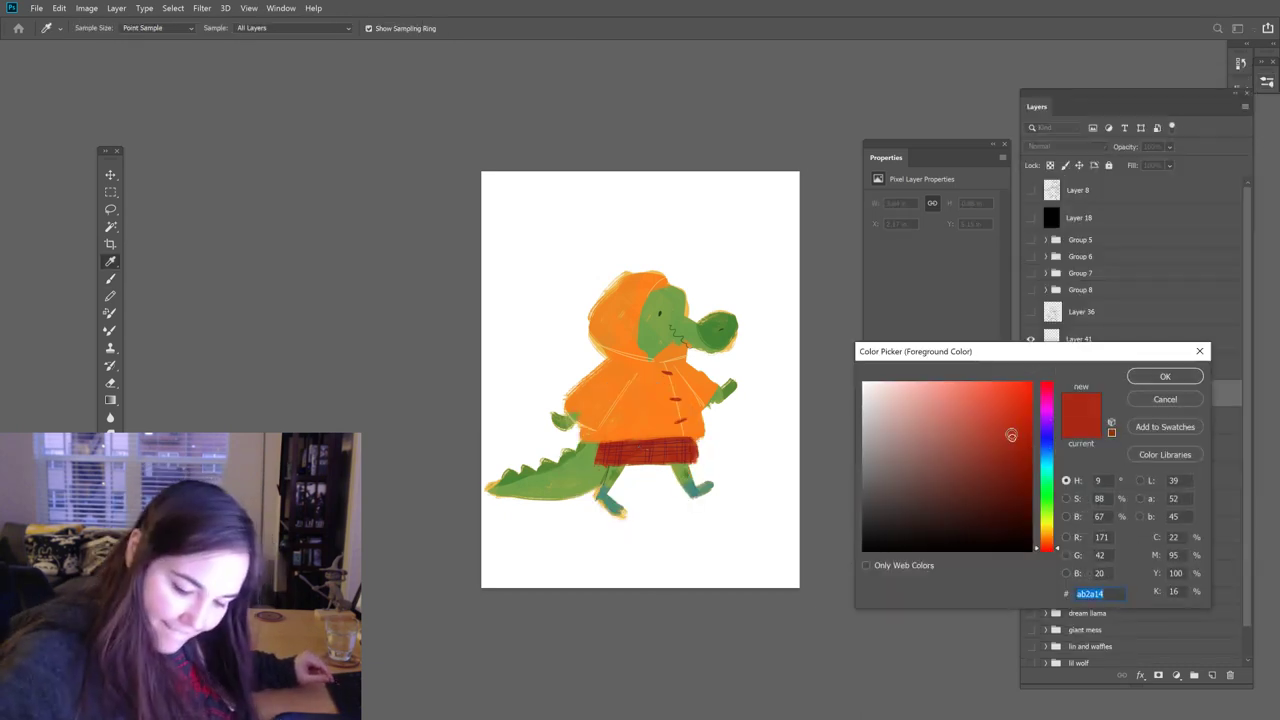
pyautogui.click(990, 414)
pyautogui.click(1165, 377)
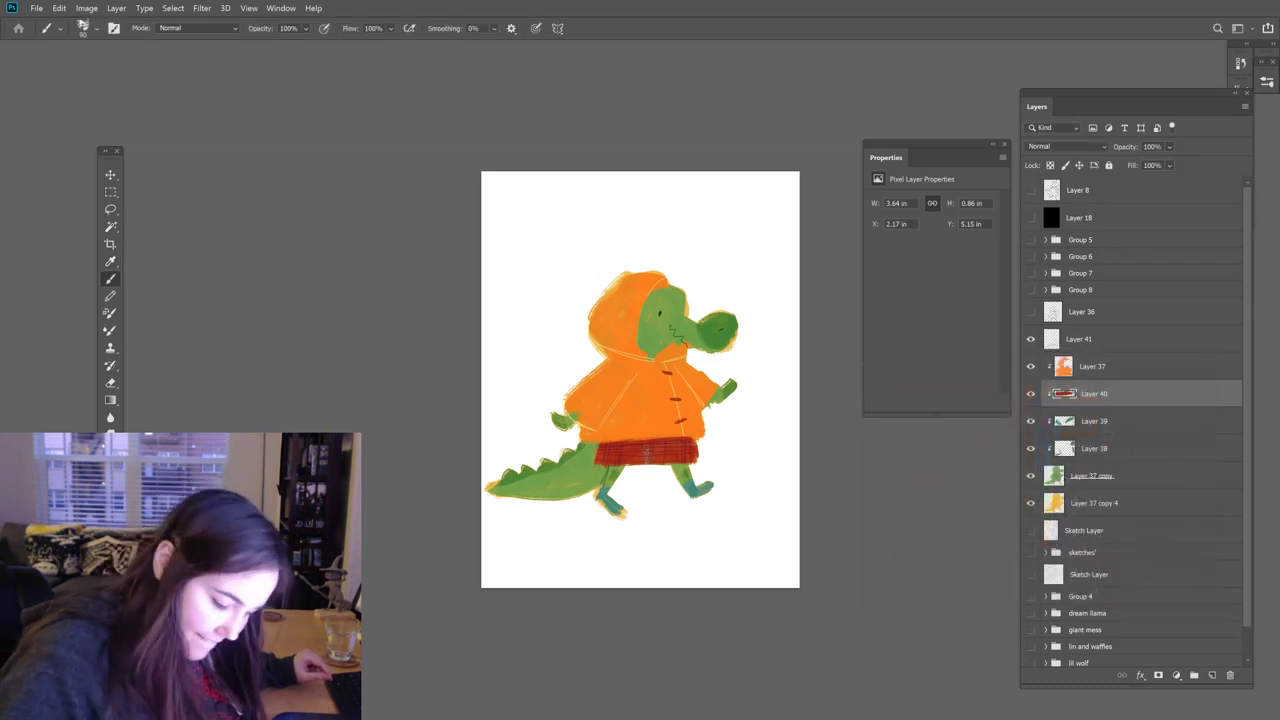
pyautogui.moveTo(600, 454); pyautogui.dragTo(702, 455)
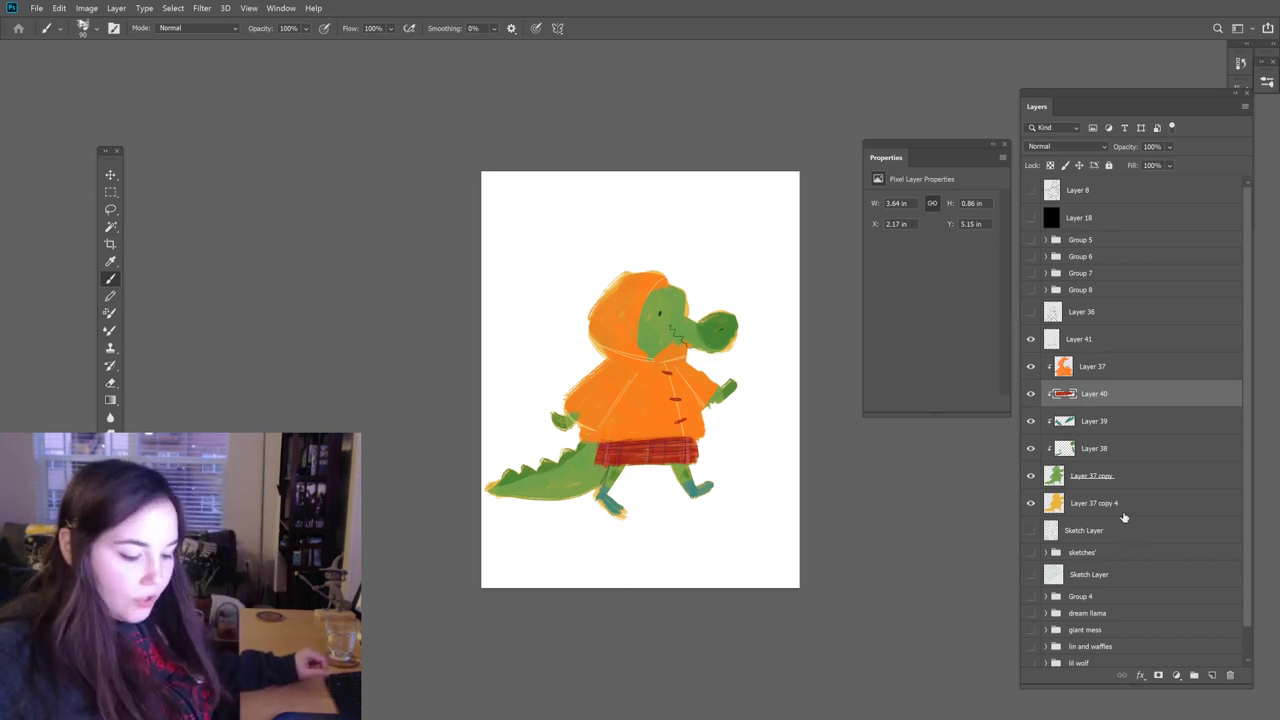
# Step: Choose the HB Pencil brush and prepare to erase on the crocodile body layer (Layer 37 copy)
pyautogui.click(1097, 364)
pyautogui.click(1095, 334)
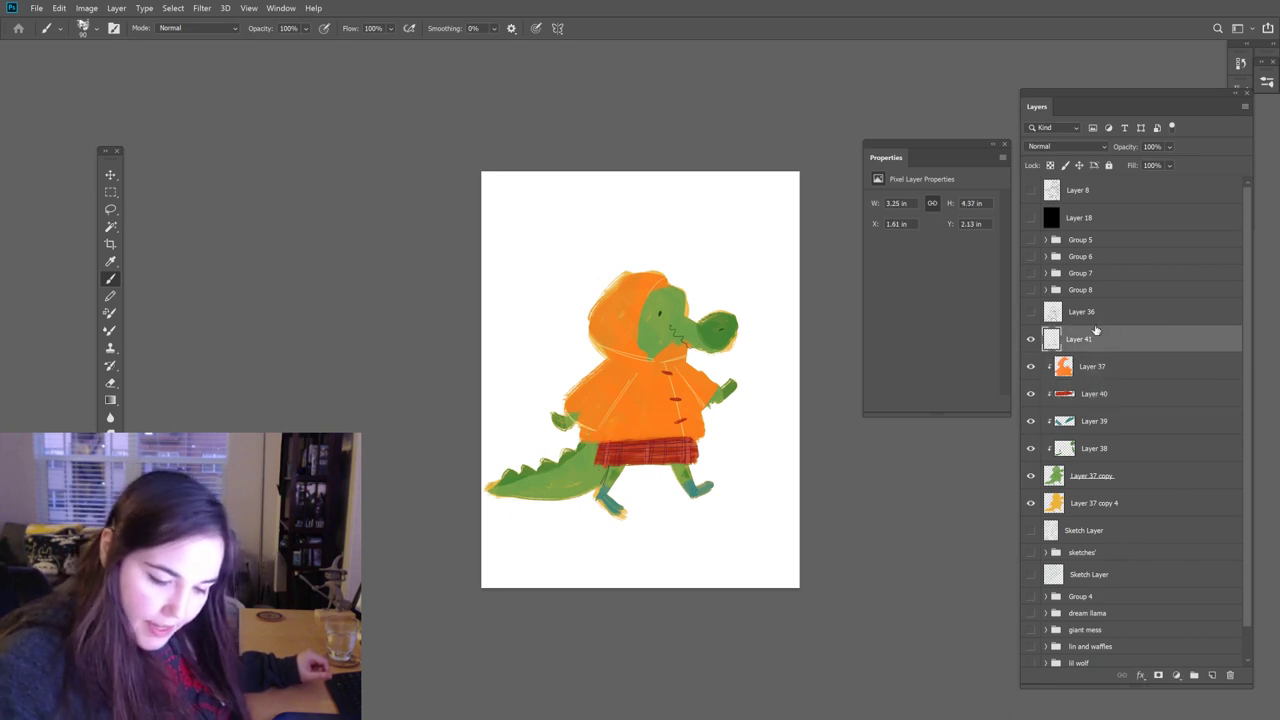
pyautogui.press('F5')
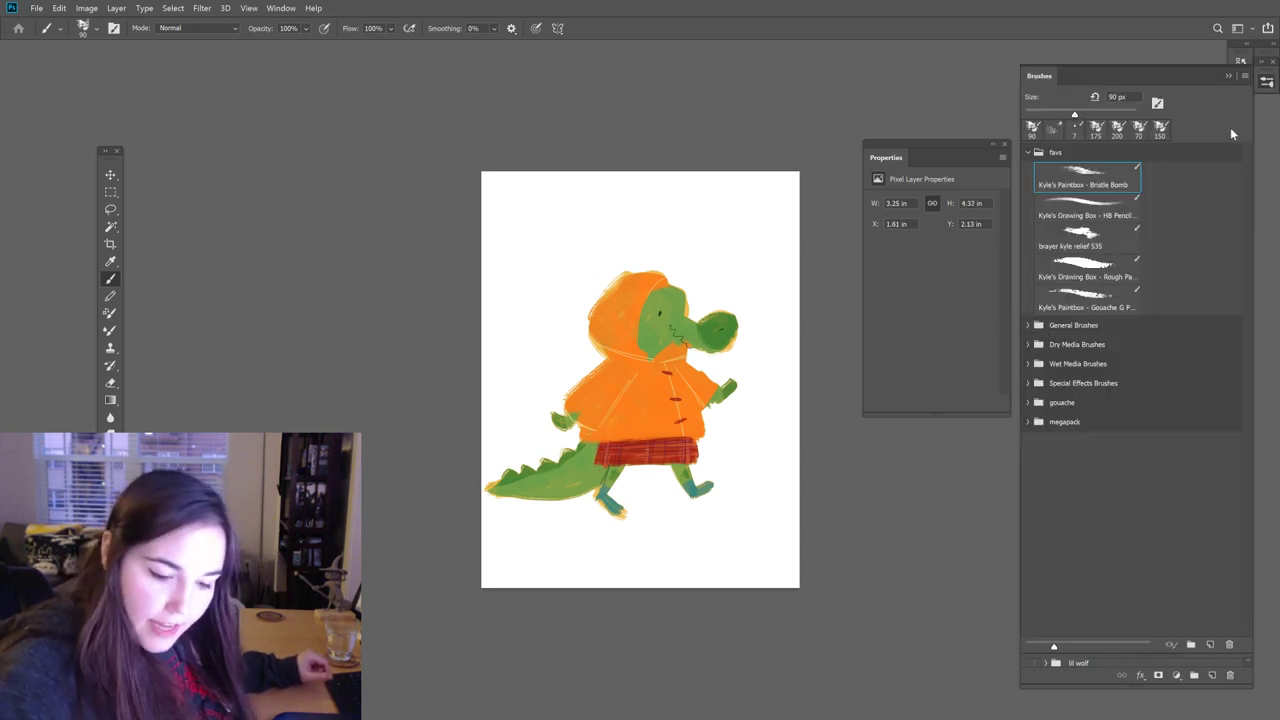
pyautogui.click(1087, 205)
pyautogui.press('F5')
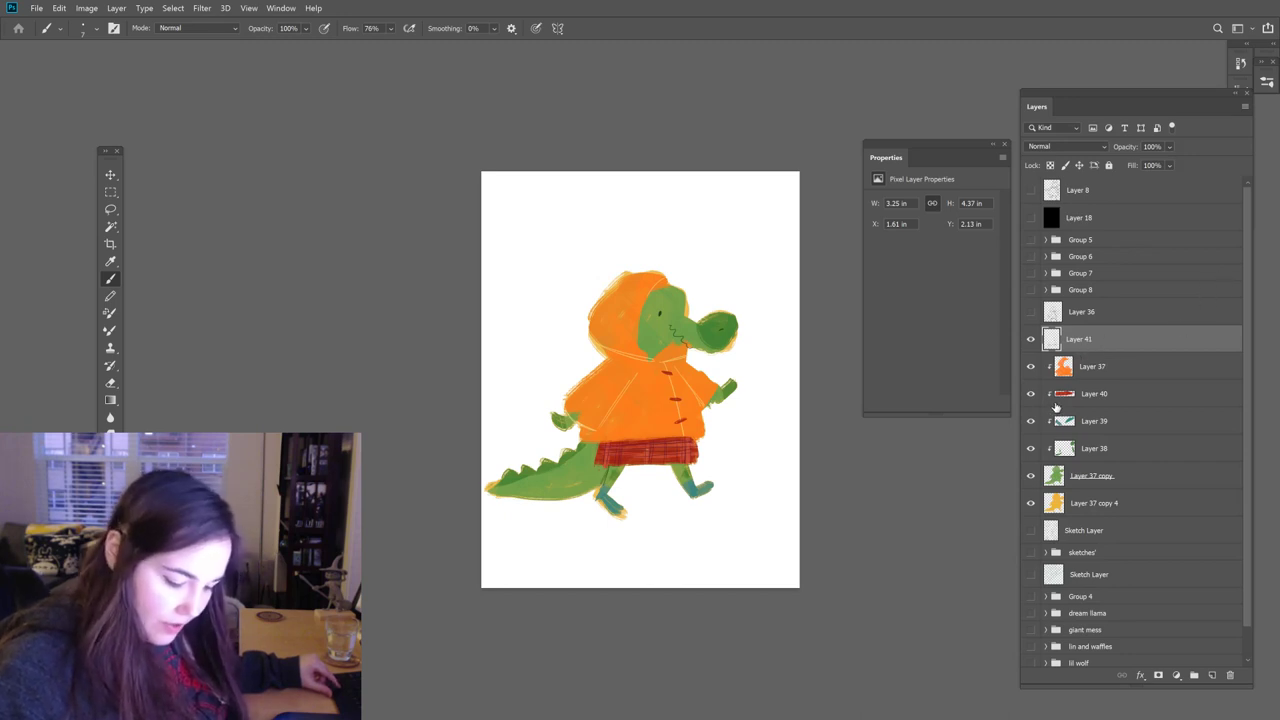
pyautogui.click(1066, 479)
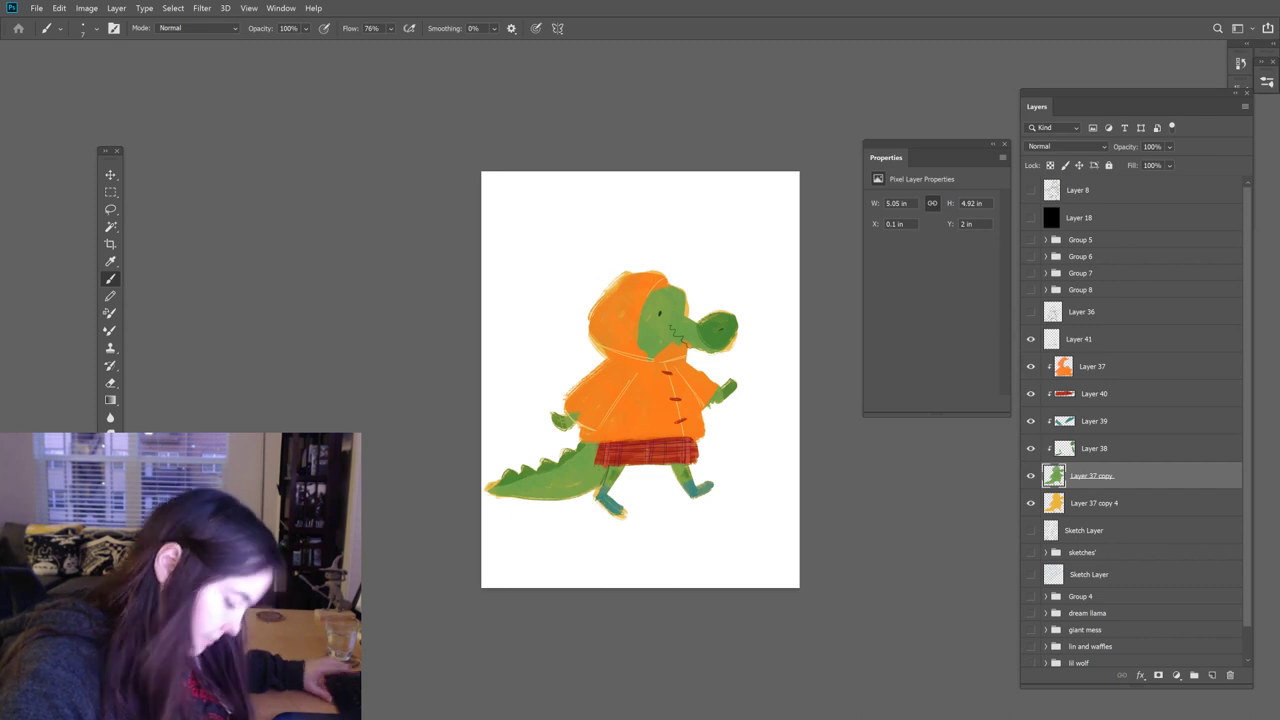
pyautogui.press('e')
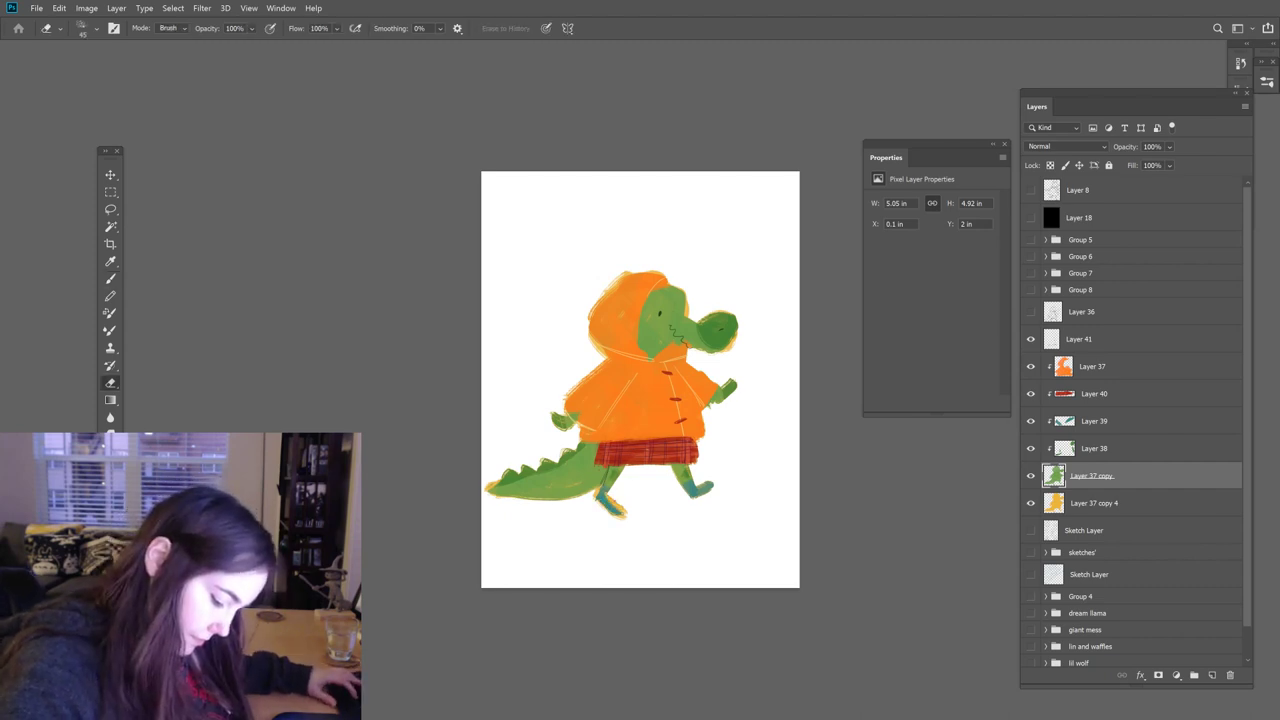
pyautogui.press('b')
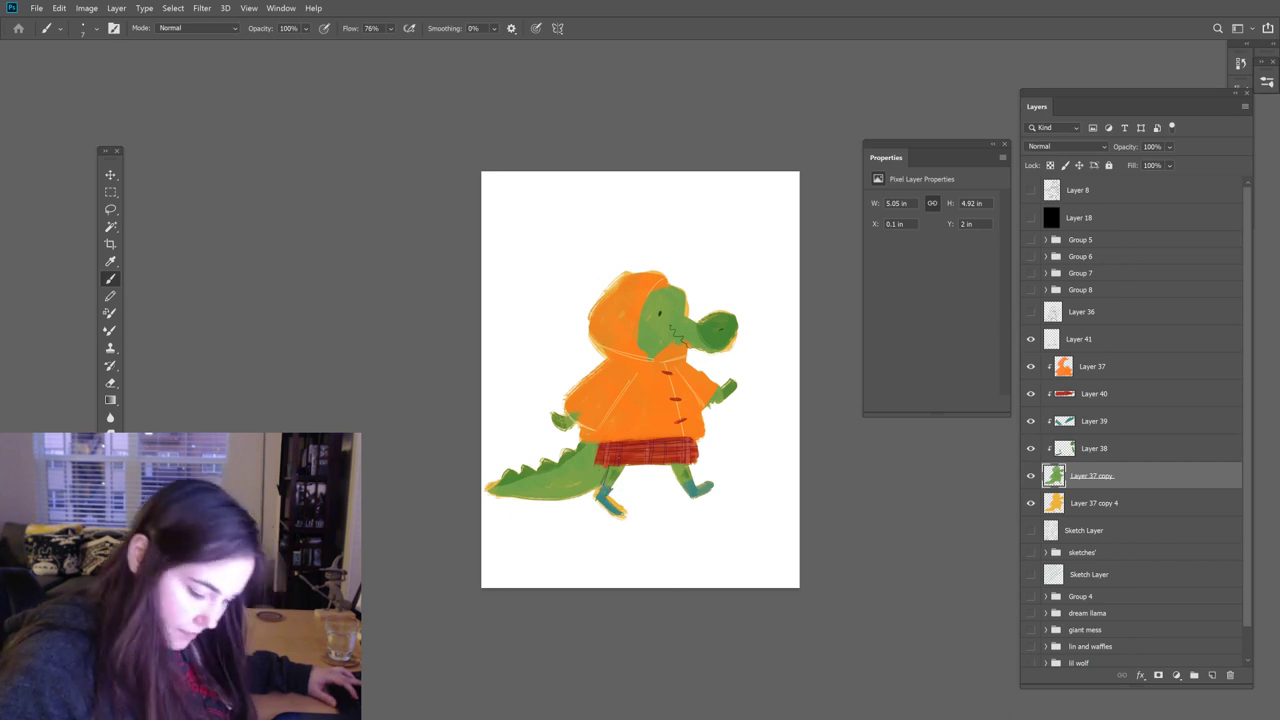
pyautogui.press('e')
pyautogui.press('b')
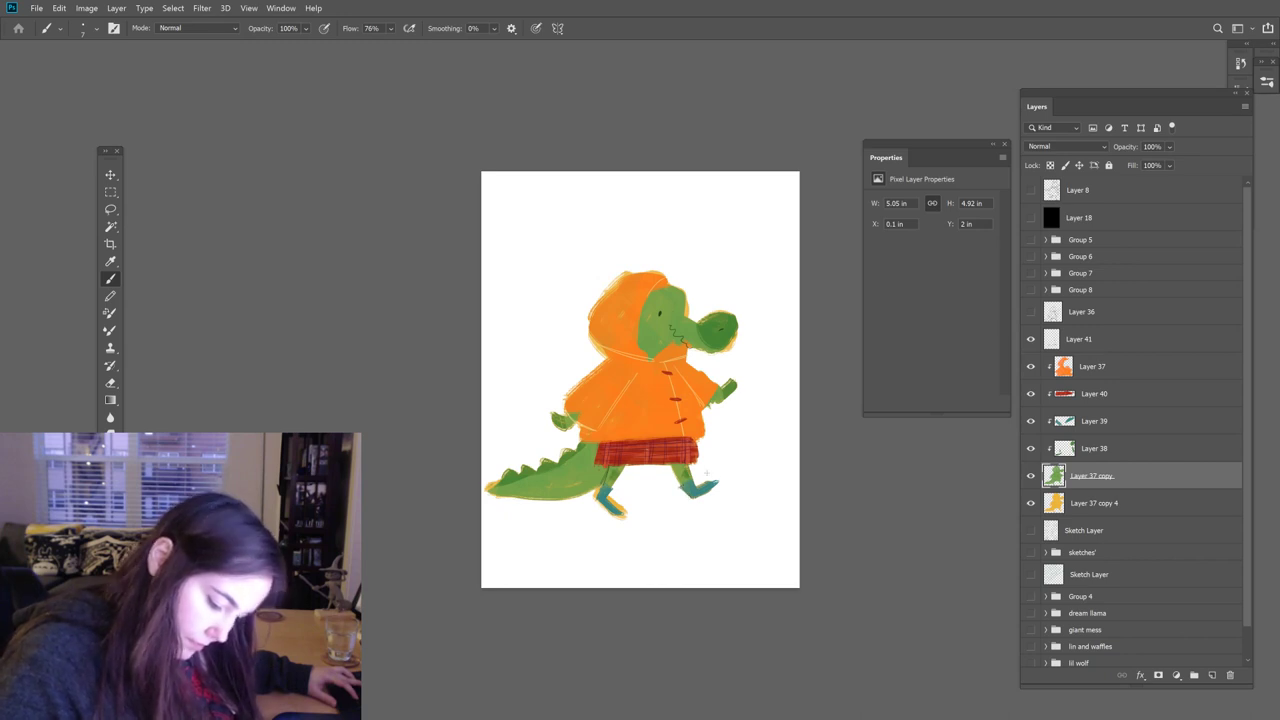
pyautogui.click(1078, 338)
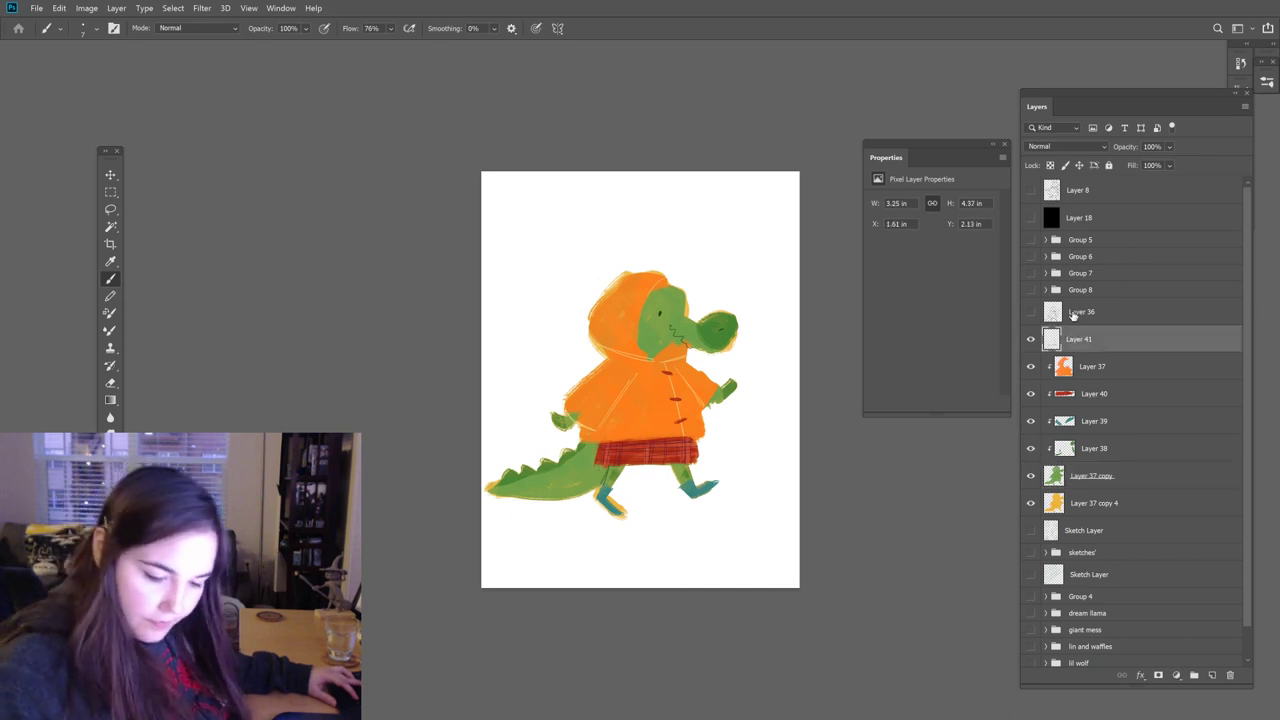
# Step: Set the foreground to pale mint a3ecc0 and brush two faint highlight strokes on Layer 41
pyautogui.write('i498962')
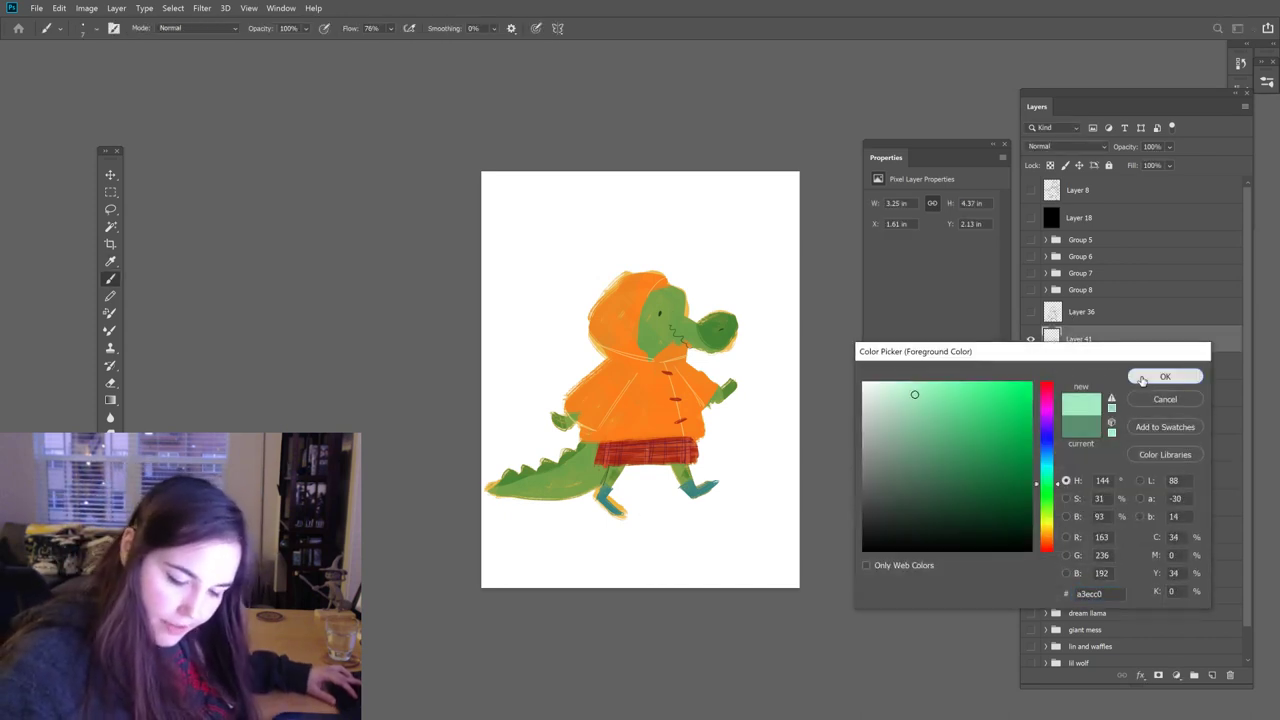
pyautogui.click(1160, 376)
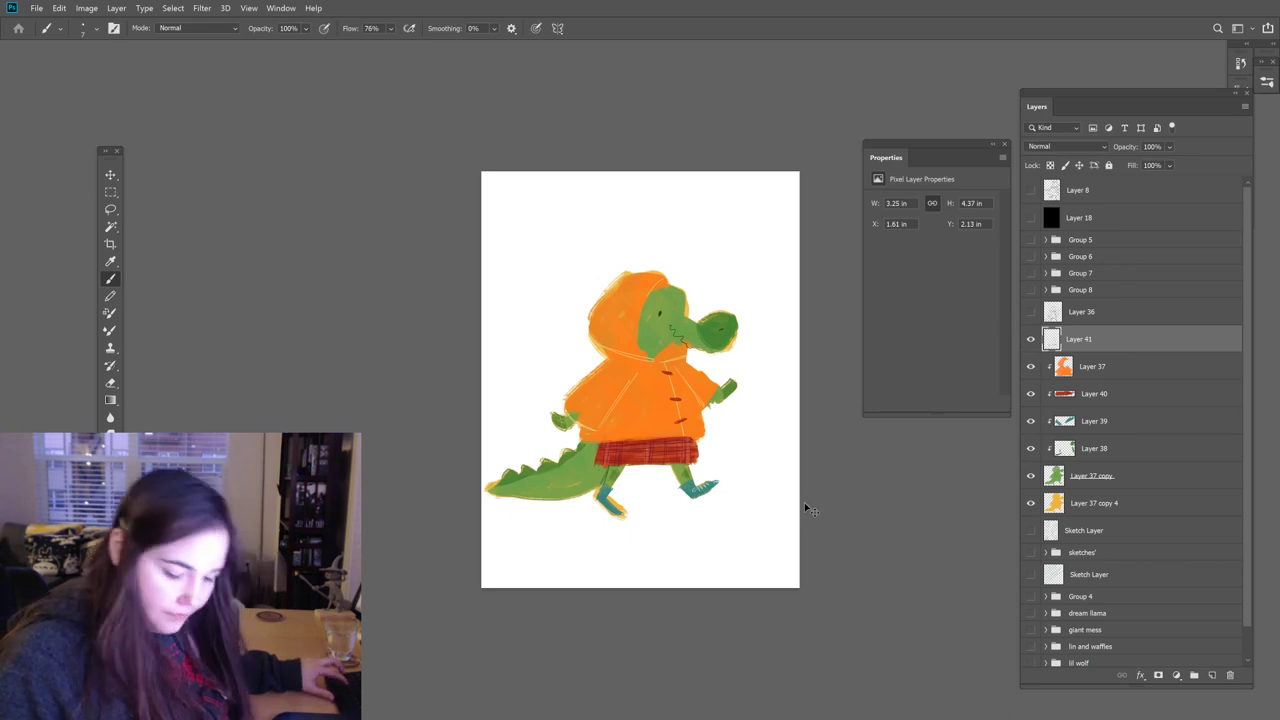
pyautogui.moveTo(590, 414); pyautogui.dragTo(620, 420)
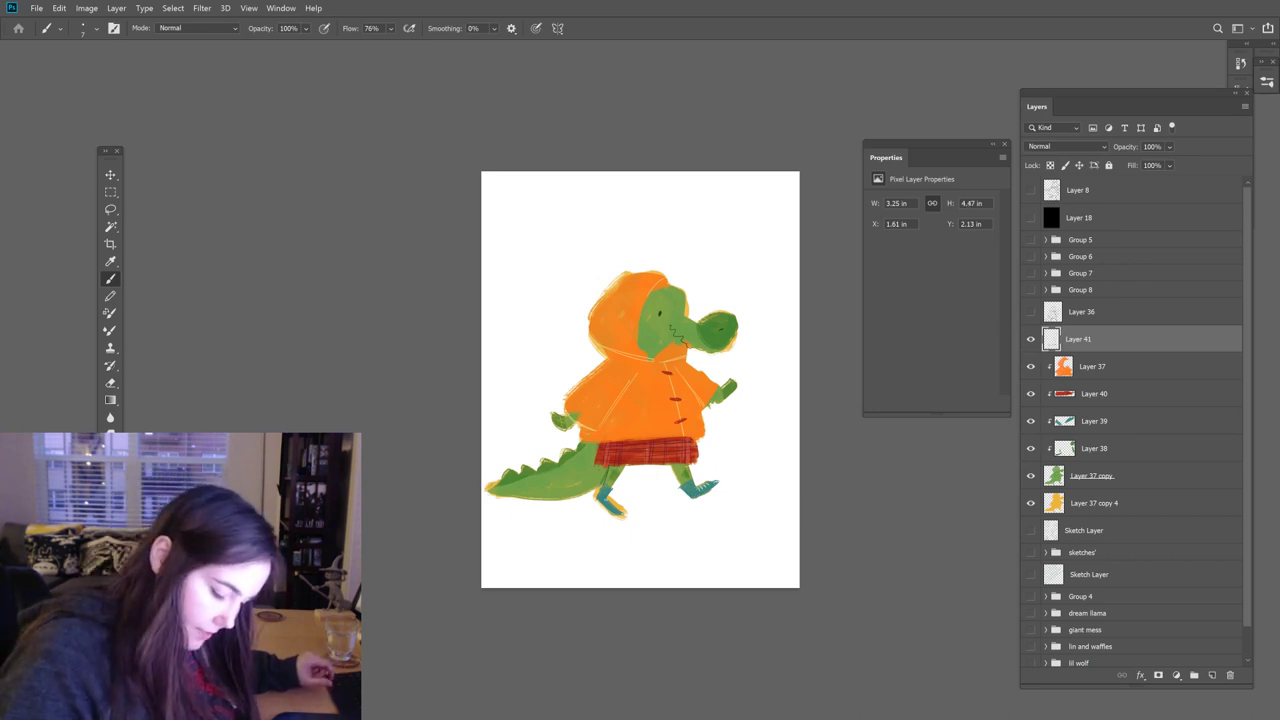
pyautogui.moveTo(600, 434); pyautogui.dragTo(630, 438)
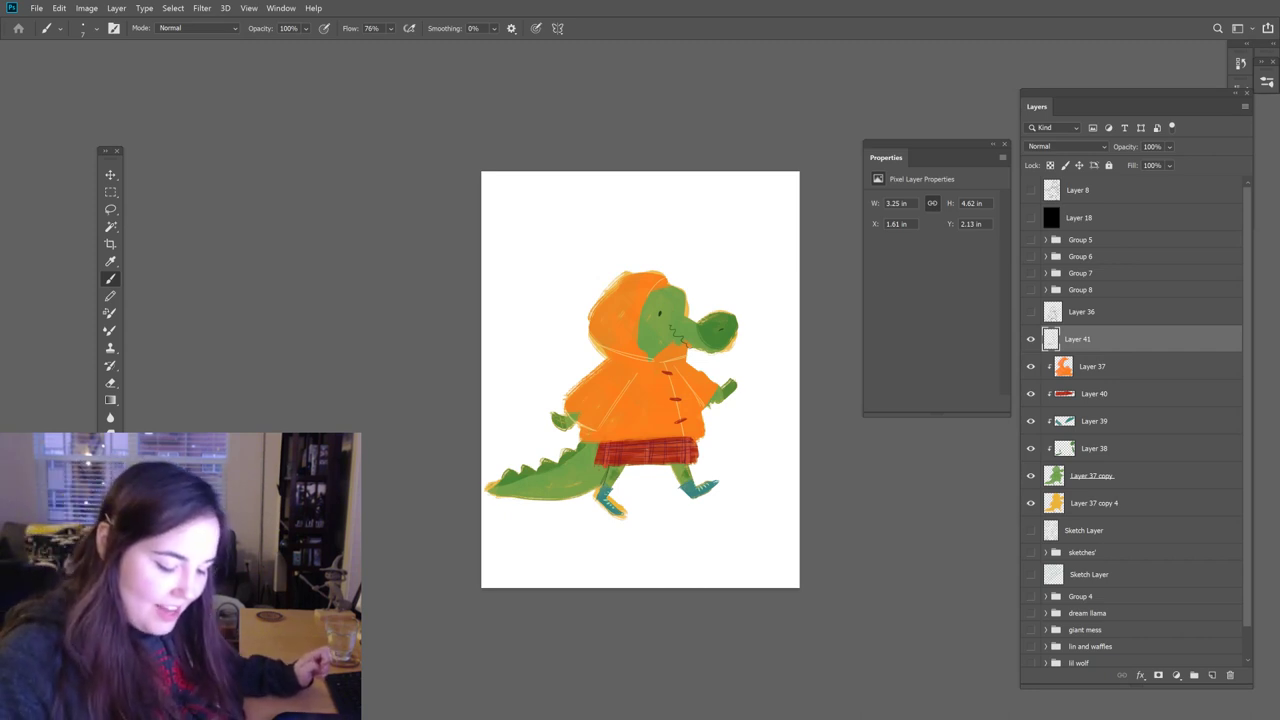
pyautogui.click(1084, 424)
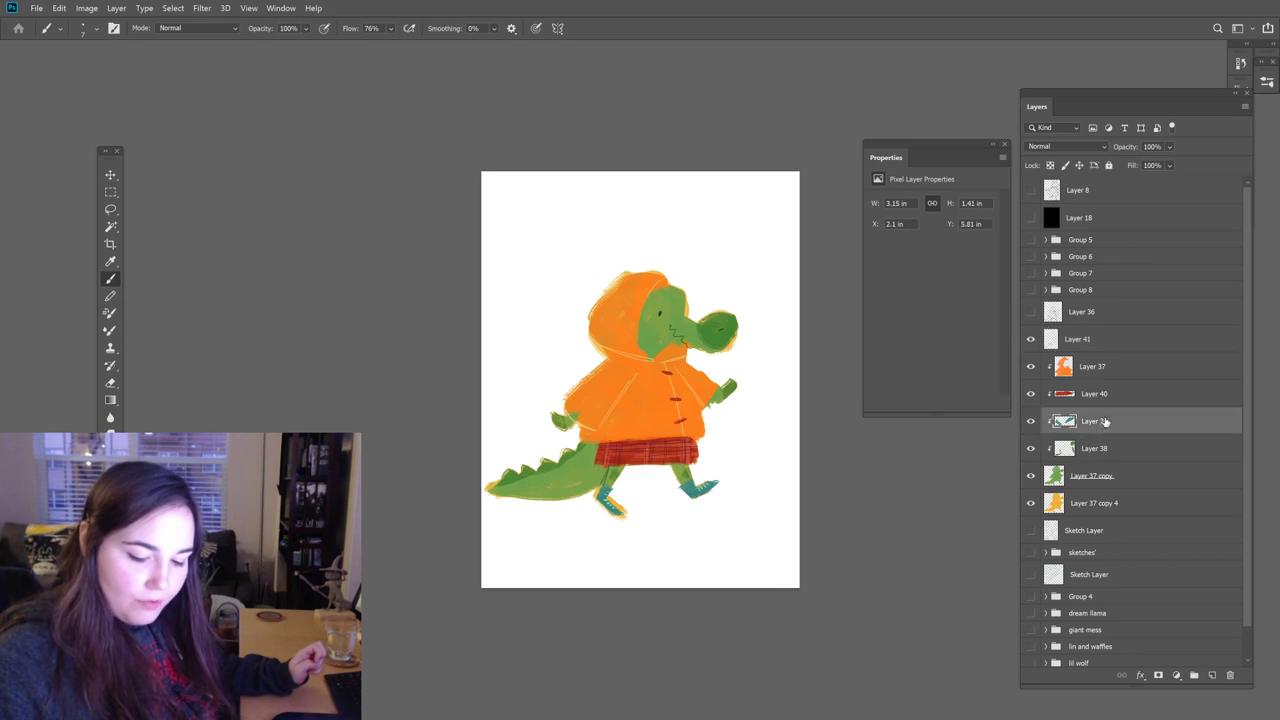
# Step: Step through Layer 41, Layer 39 and Layer 37 copy, switching between eraser and brush
pyautogui.click(1051, 340)
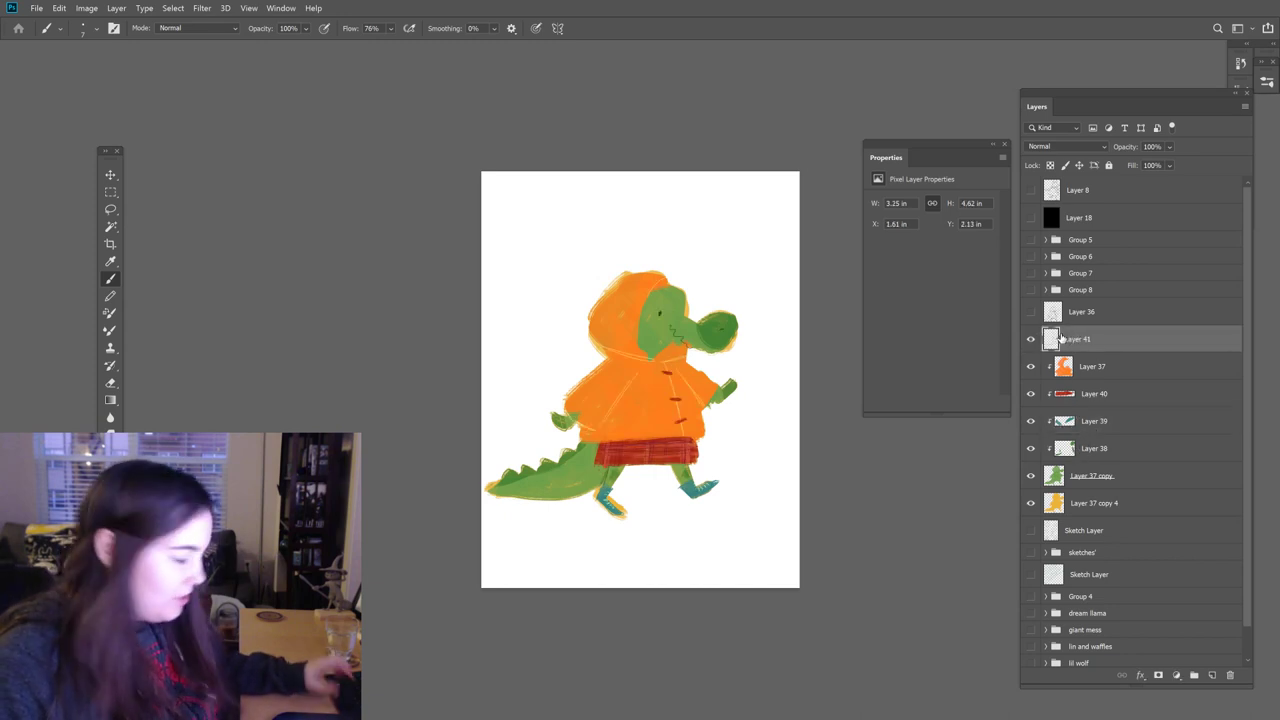
pyautogui.press('e')
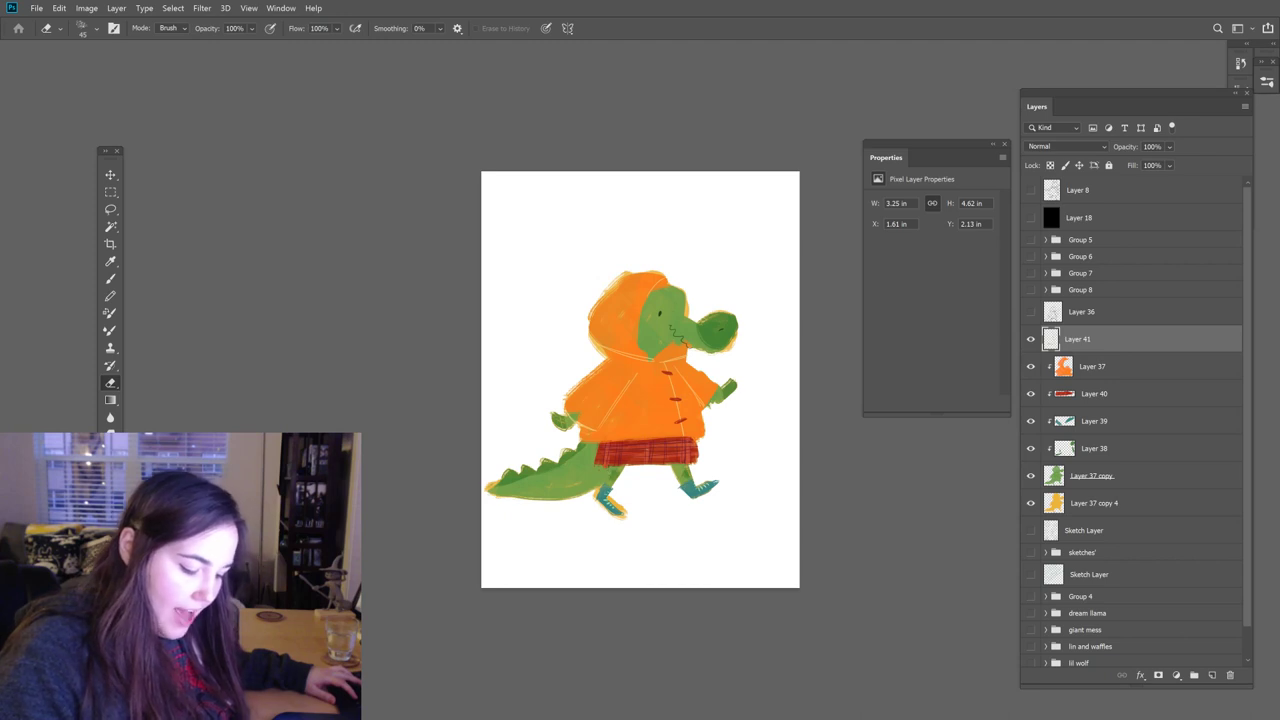
pyautogui.press('b')
pyautogui.click(1080, 424)
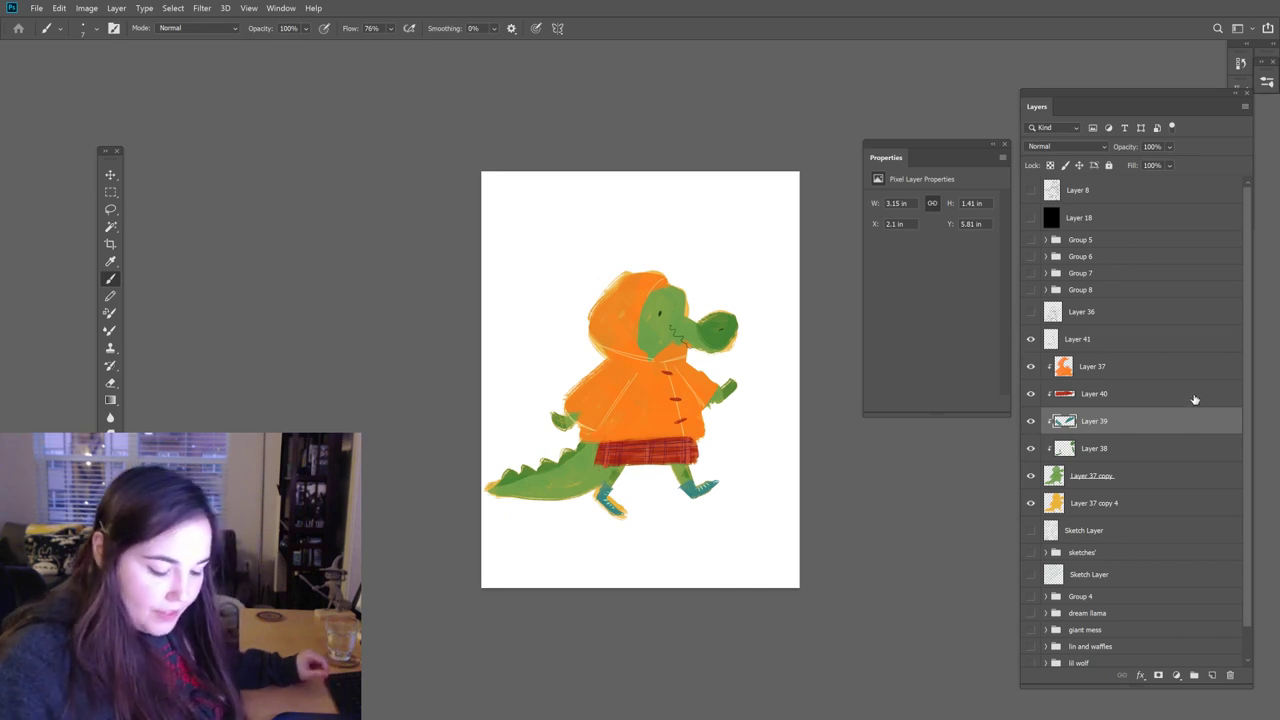
pyautogui.click(1077, 474)
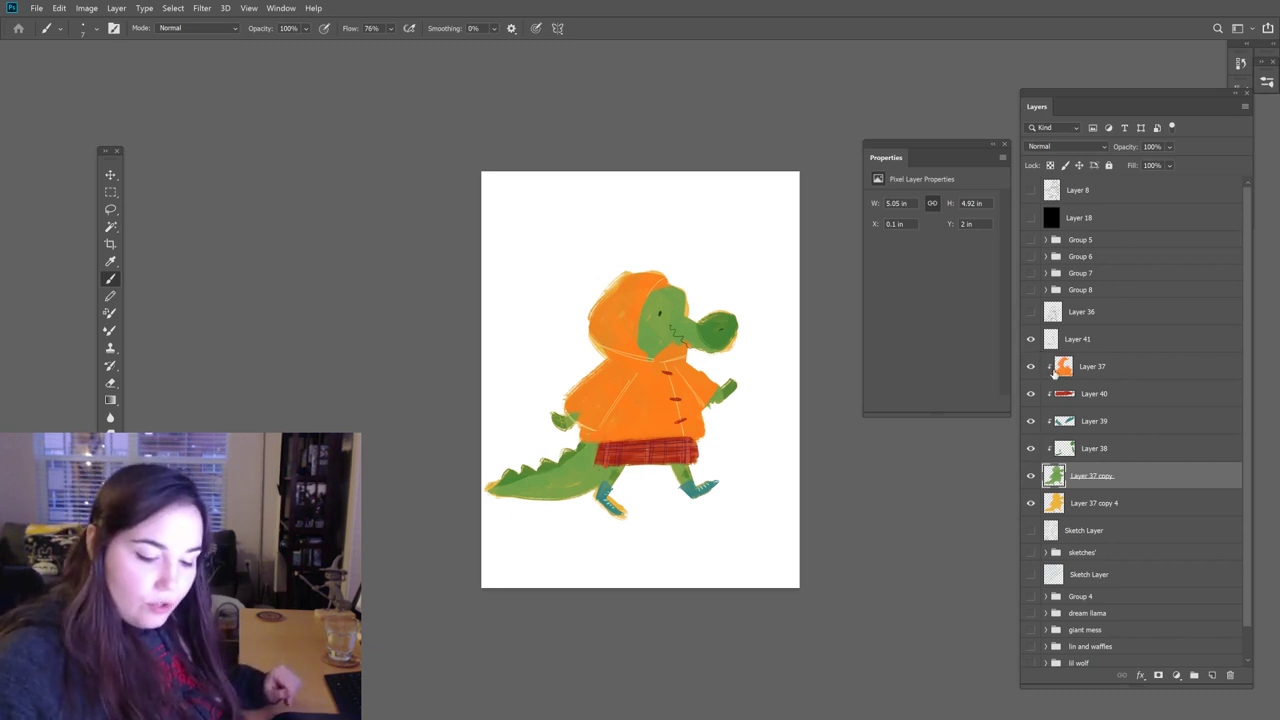
# Step: Toggle Layer 41's details to compare, then check the coat layer and Layer 37 copy
pyautogui.click(1058, 341)
pyautogui.click(1031, 340)
pyautogui.click(1031, 340)
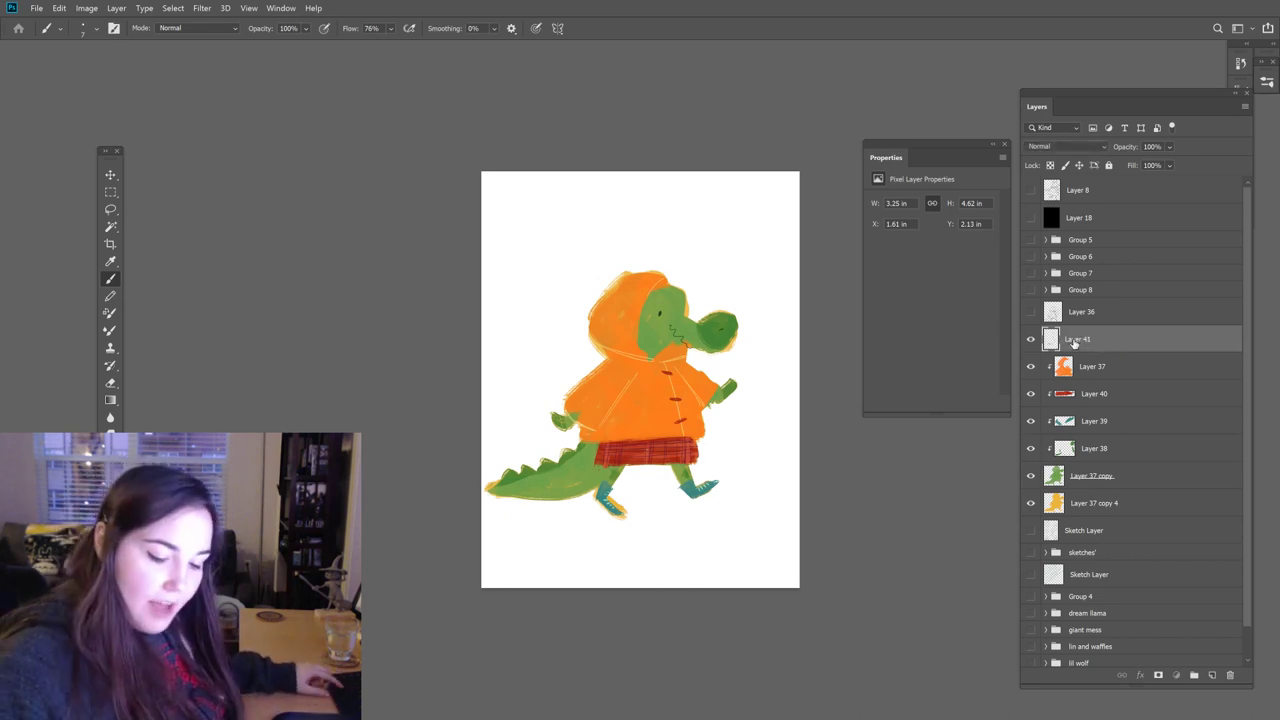
pyautogui.click(1090, 368)
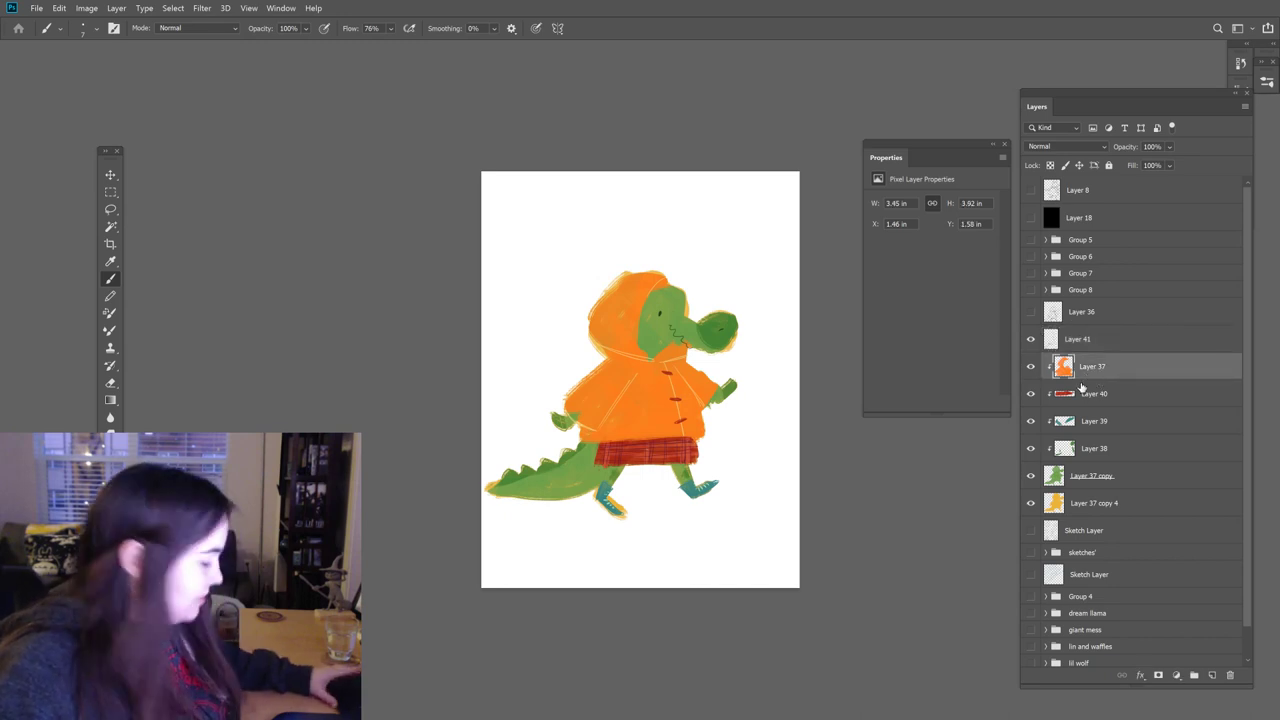
pyautogui.press('e')
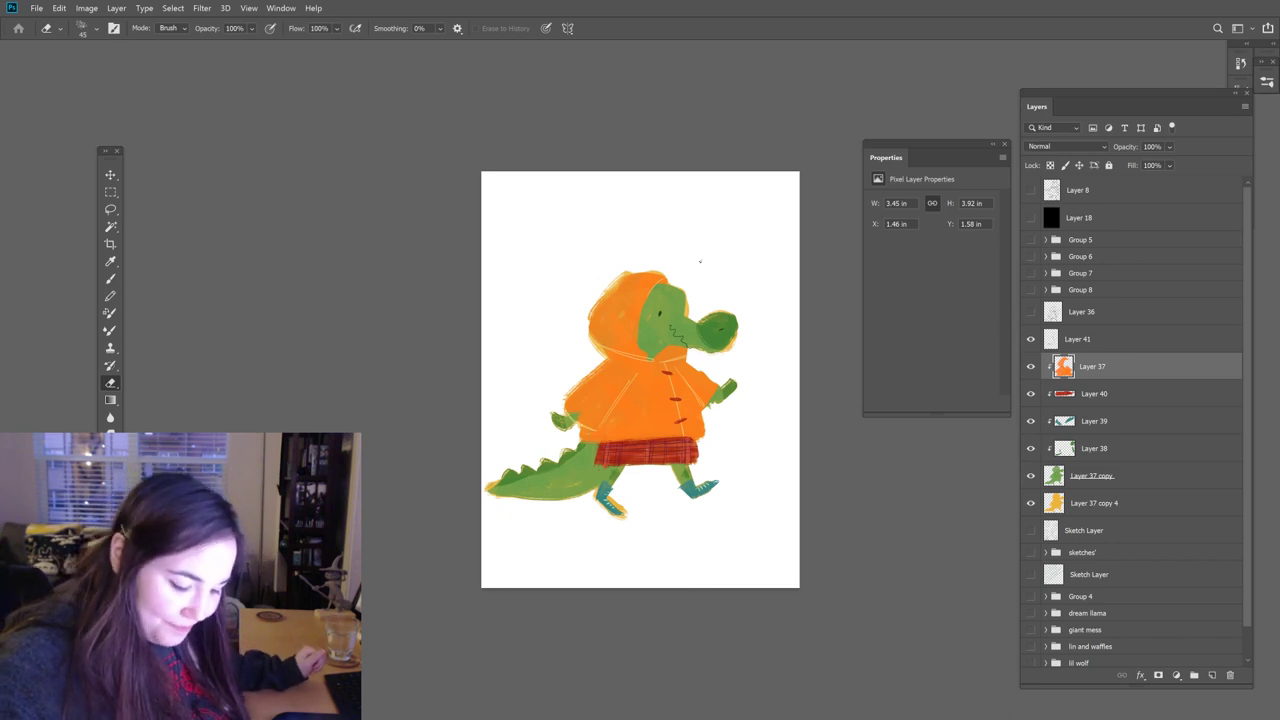
pyautogui.click(1058, 476)
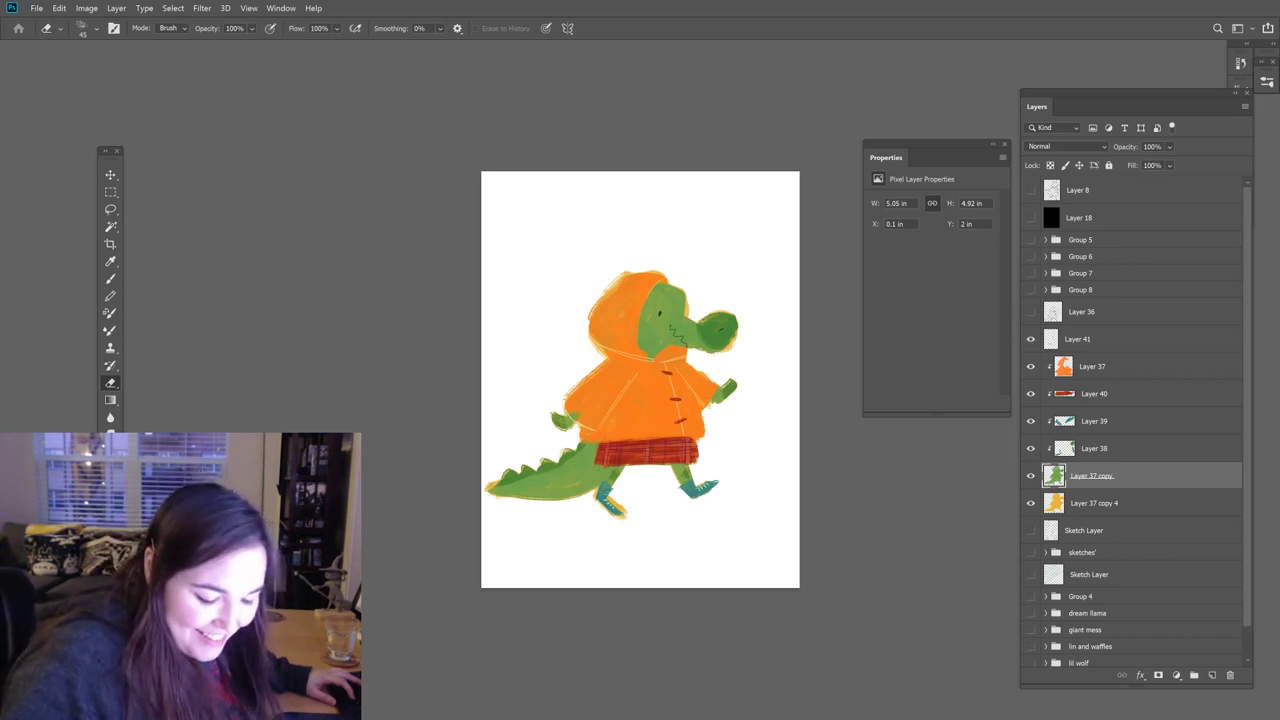
pyautogui.press('b')
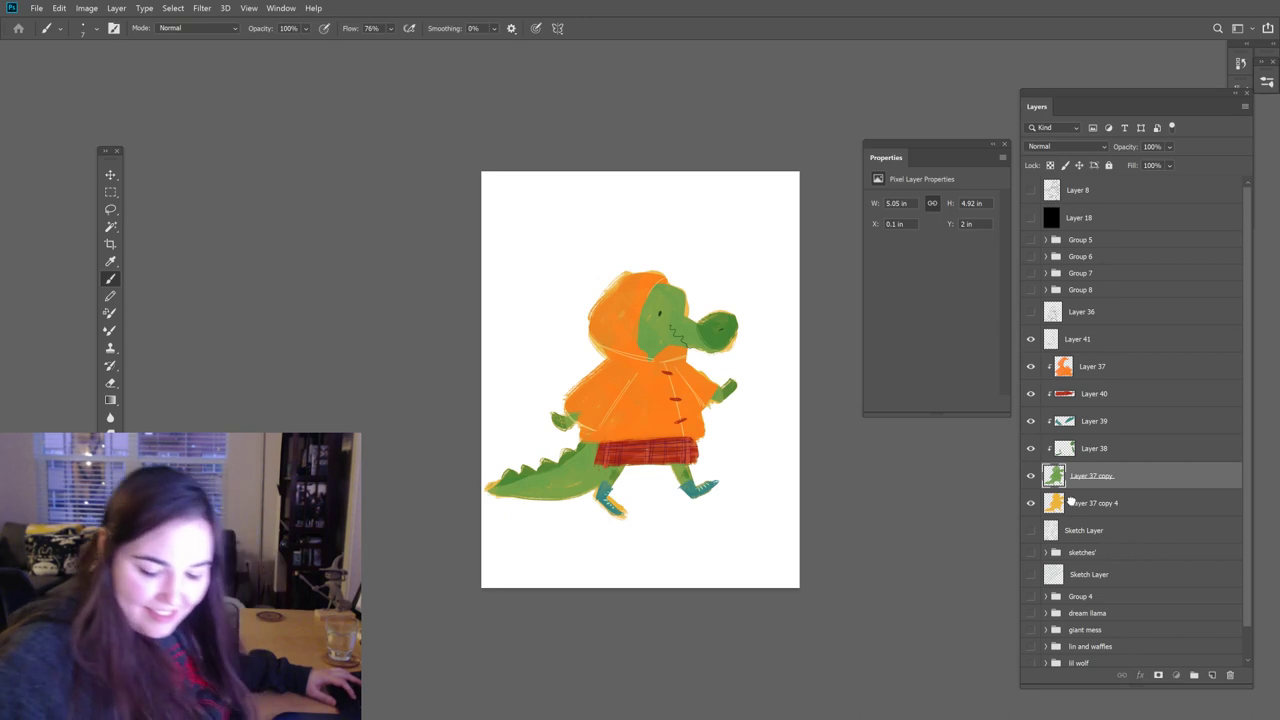
# Step: Select the coat layer Layer 37 and lock its transparent pixels
pyautogui.click(1070, 503)
pyautogui.click(1060, 480)
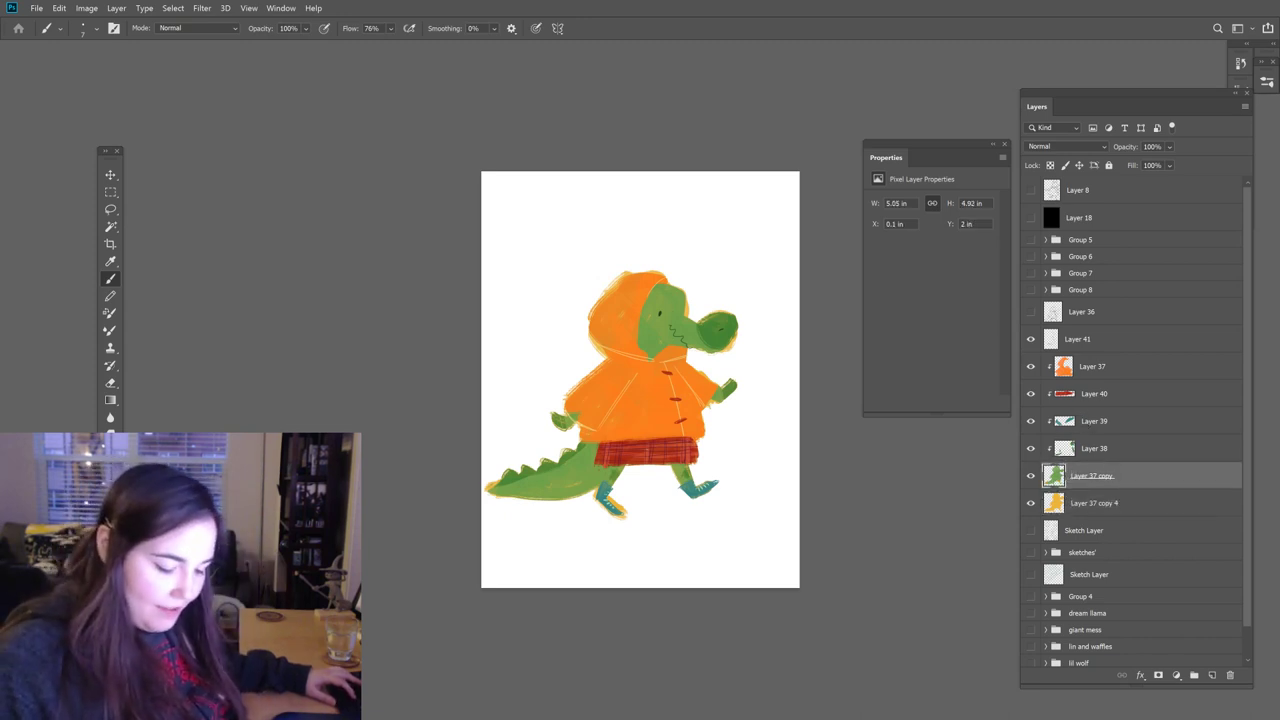
pyautogui.click(1065, 368)
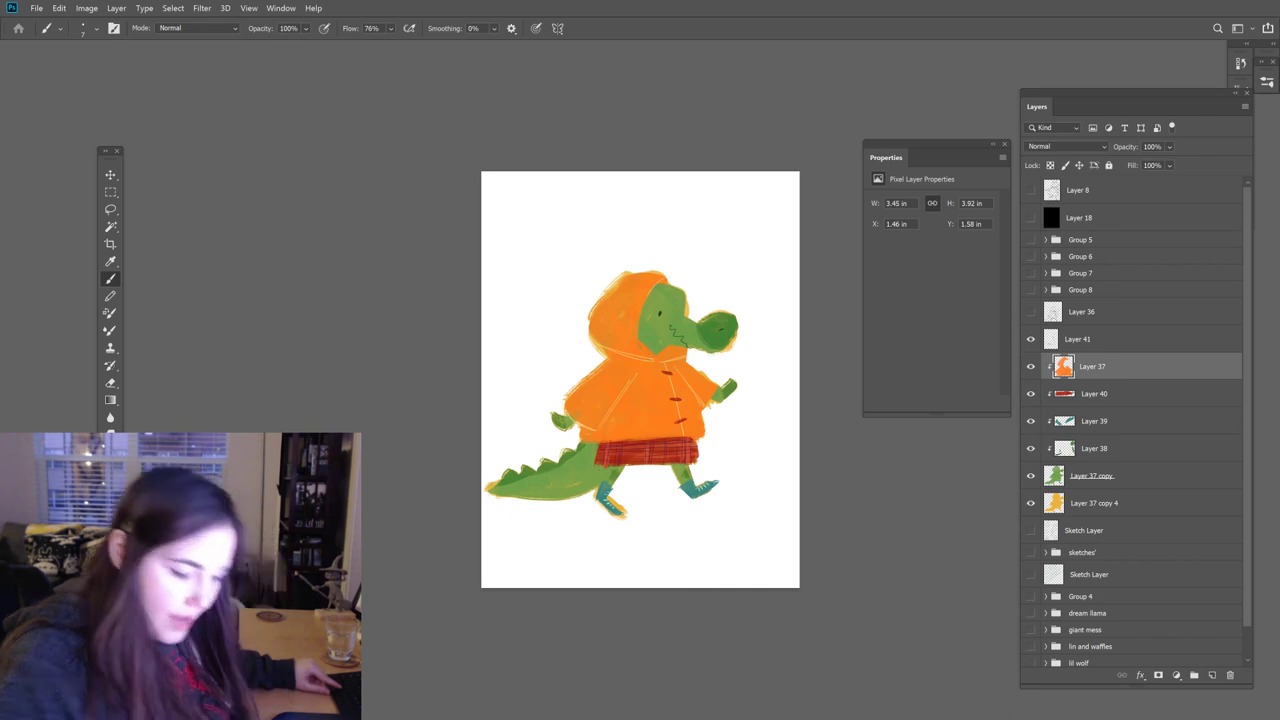
pyautogui.press('e')
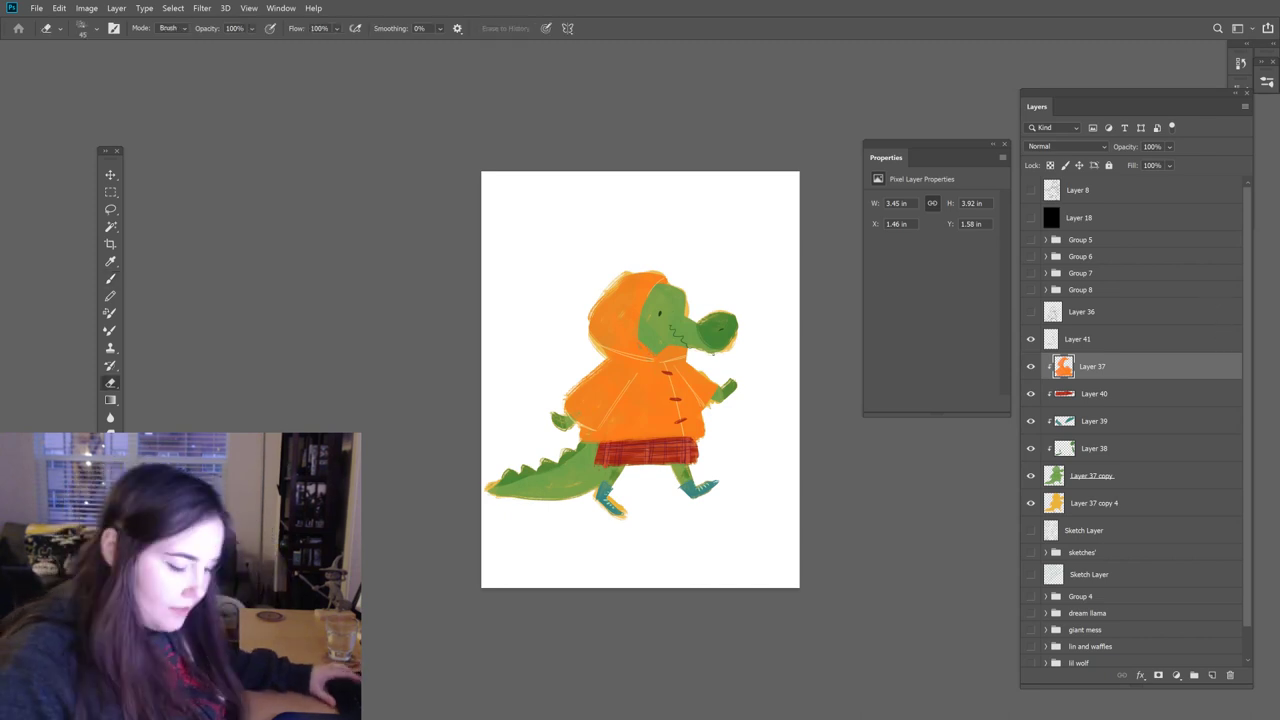
pyautogui.click(1058, 483)
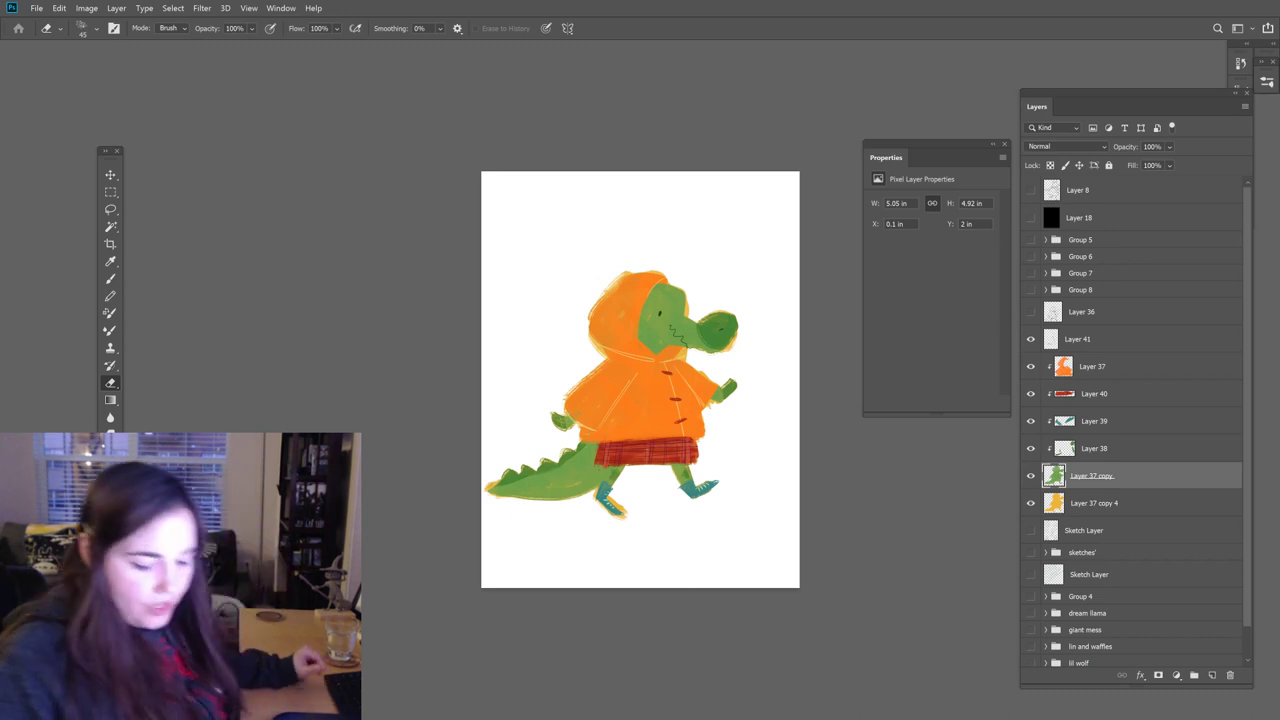
pyautogui.click(1226, 503)
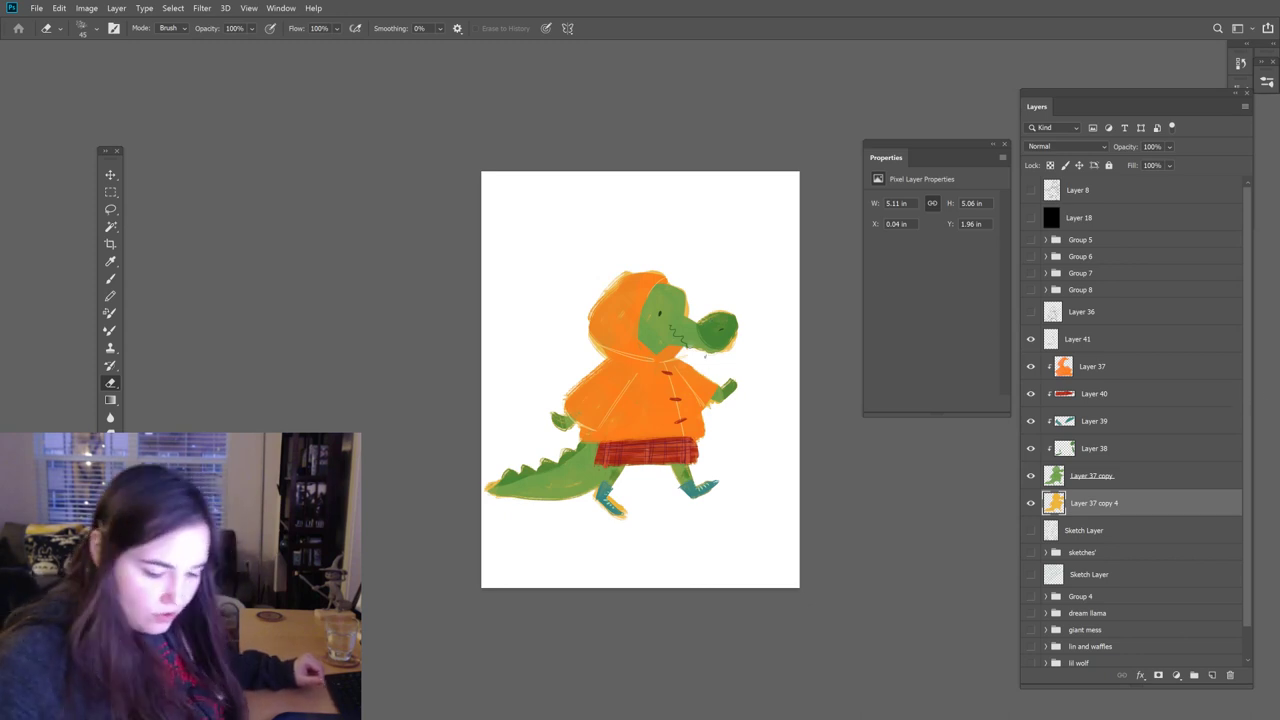
pyautogui.click(1098, 372)
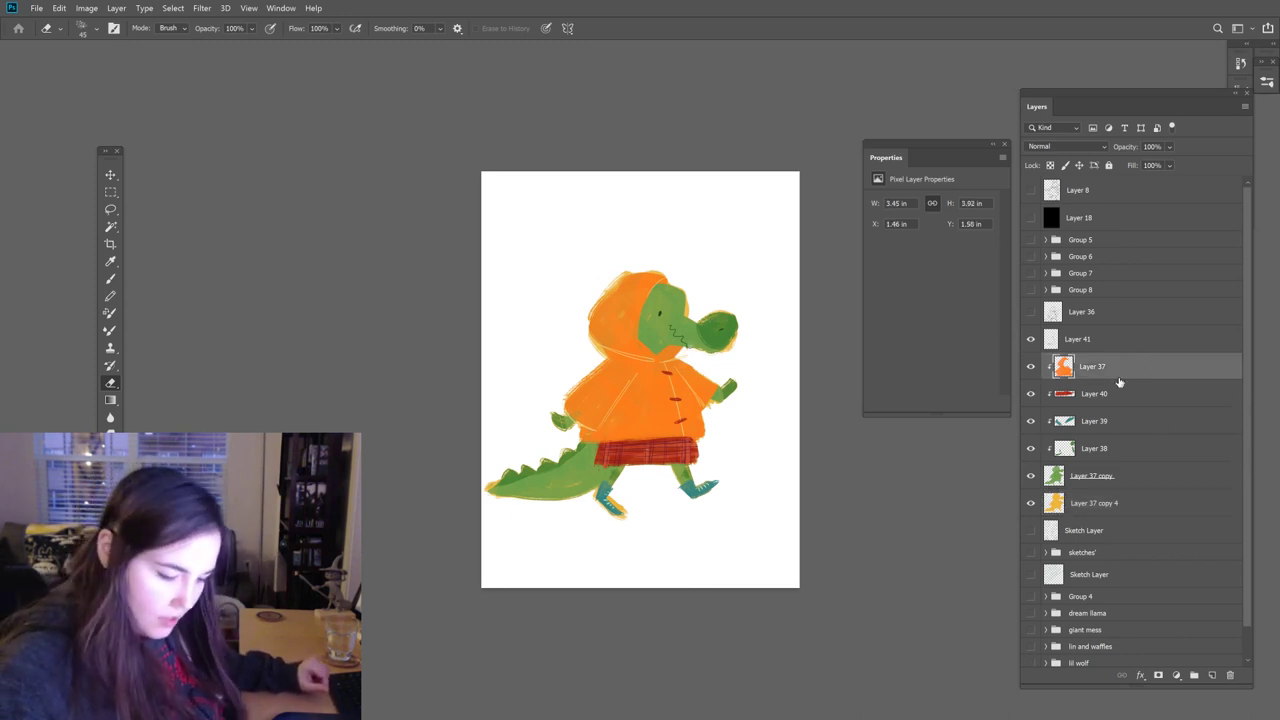
pyautogui.click(1050, 165)
# Step: Switch the Brush tool to a recently used brush preset
pyautogui.press('b')
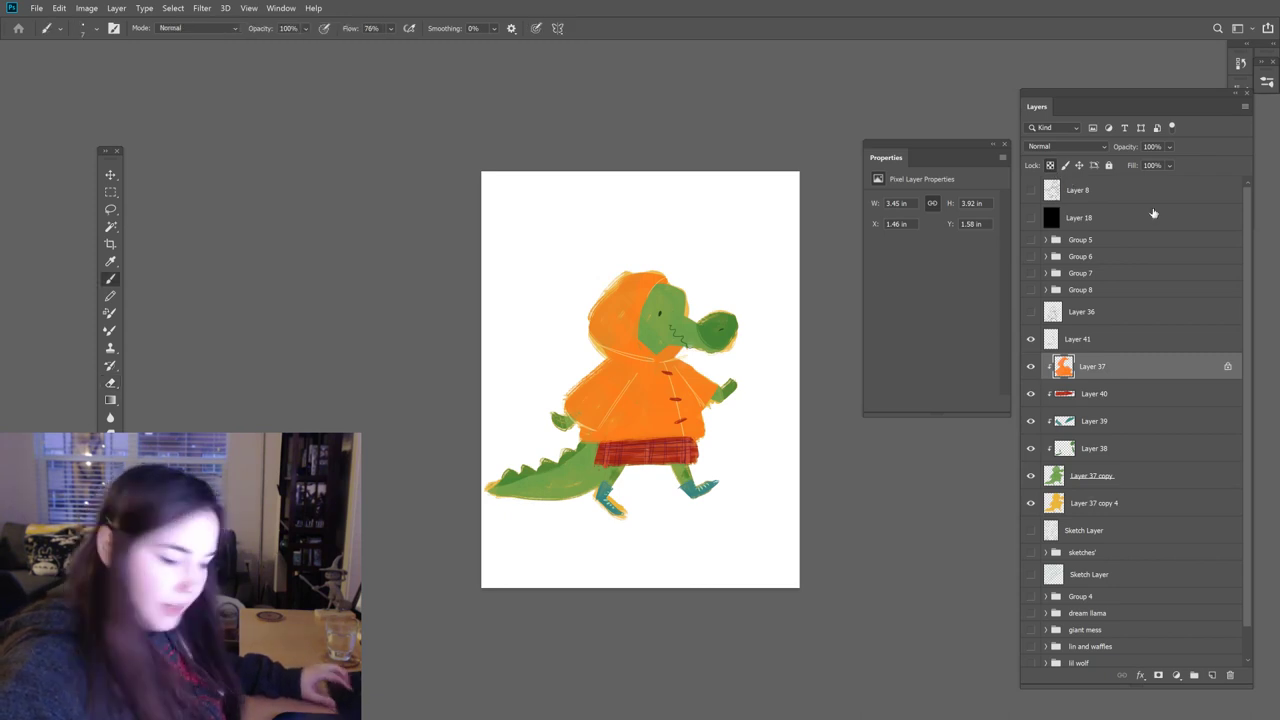
pyautogui.click(1267, 80)
pyautogui.click(1075, 127)
pyautogui.click(1268, 80)
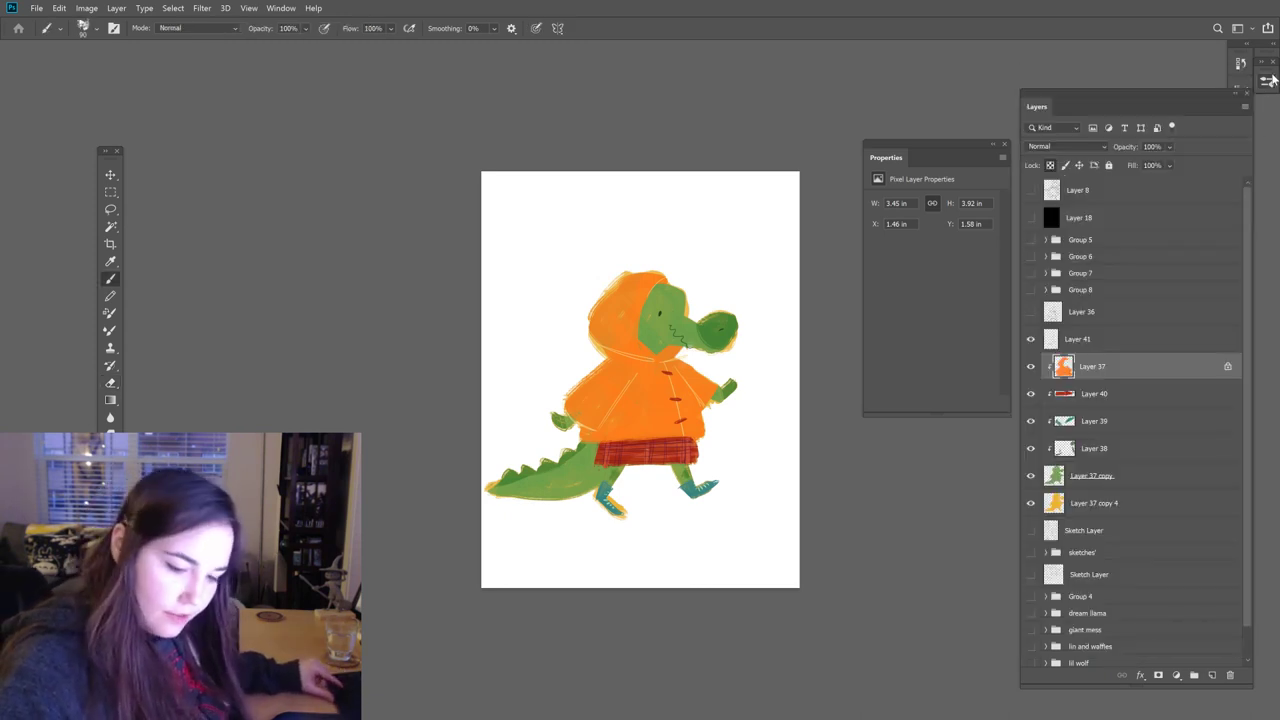
# Step: Set the foreground to dark orange #a55916 and shade the mouth line and coat's lower-left edge
pyautogui.click(107, 575)
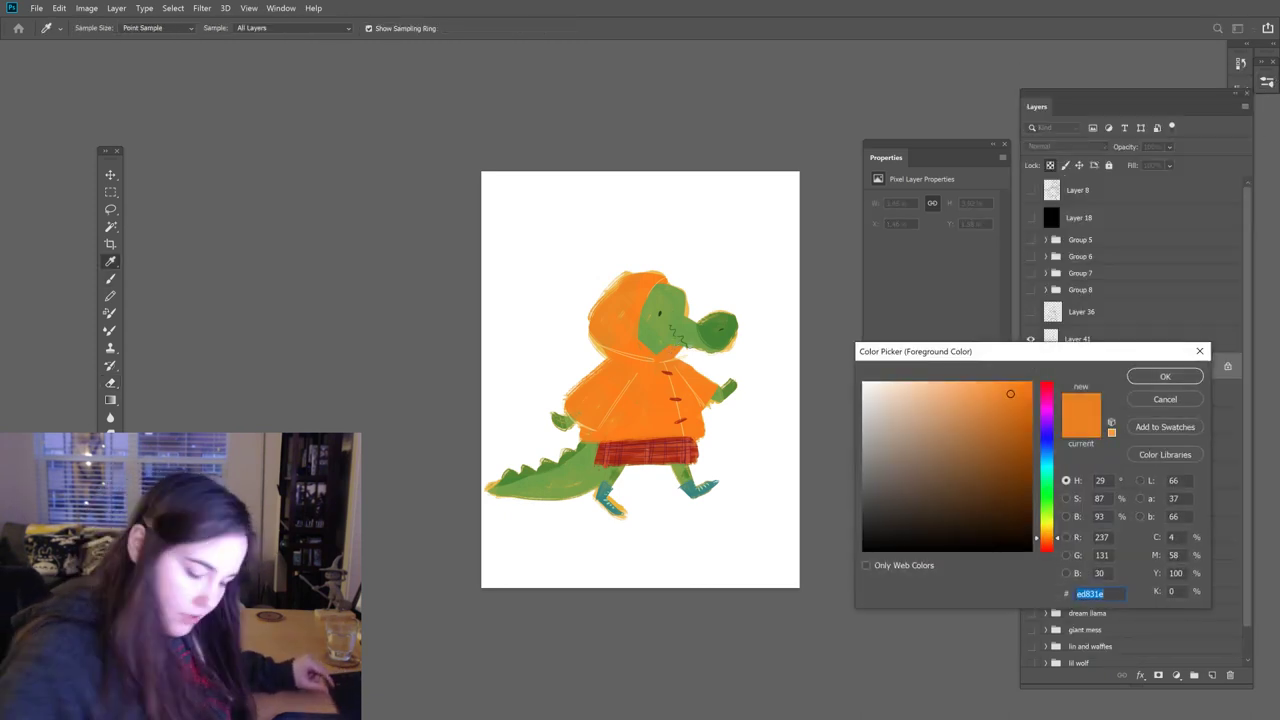
pyautogui.click(1009, 442)
pyautogui.click(1060, 543)
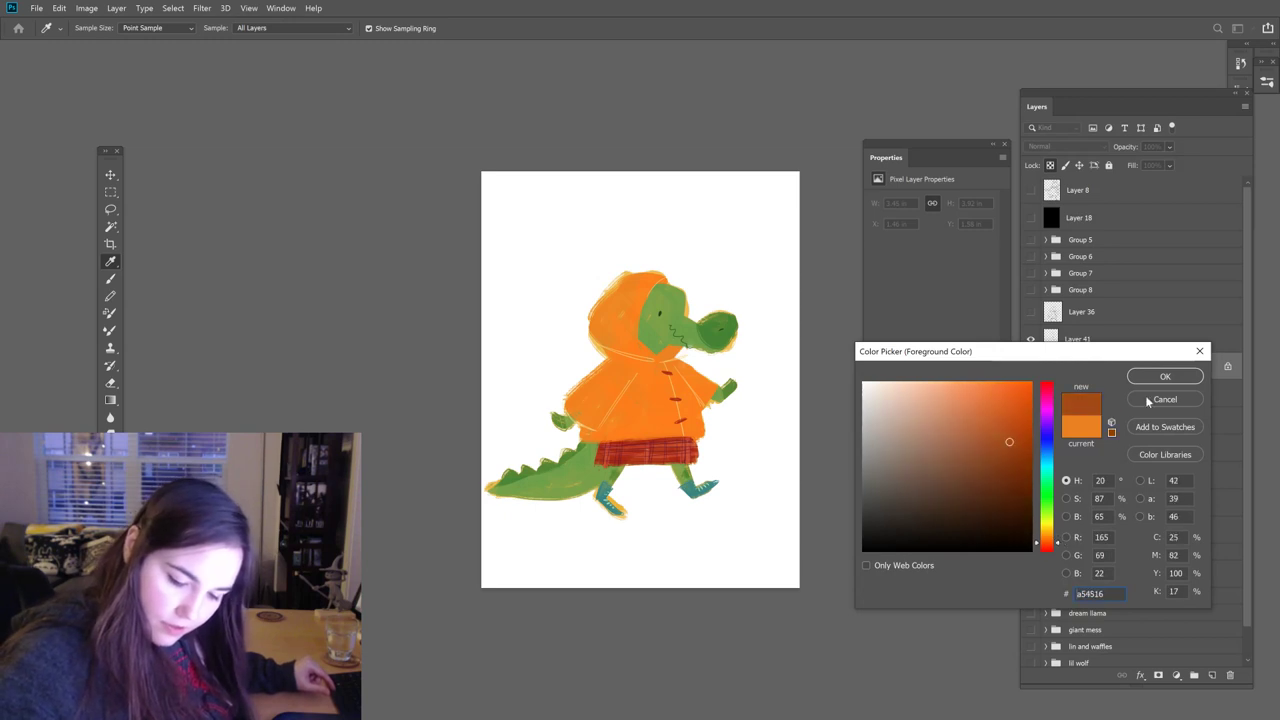
pyautogui.click(1165, 376)
pyautogui.moveTo(660, 354); pyautogui.dragTo(714, 346)
pyautogui.moveTo(656, 352)
pyautogui.mouseDown()
pyautogui.moveTo(714, 346)
pyautogui.moveTo(680, 350)
pyautogui.mouseUp()
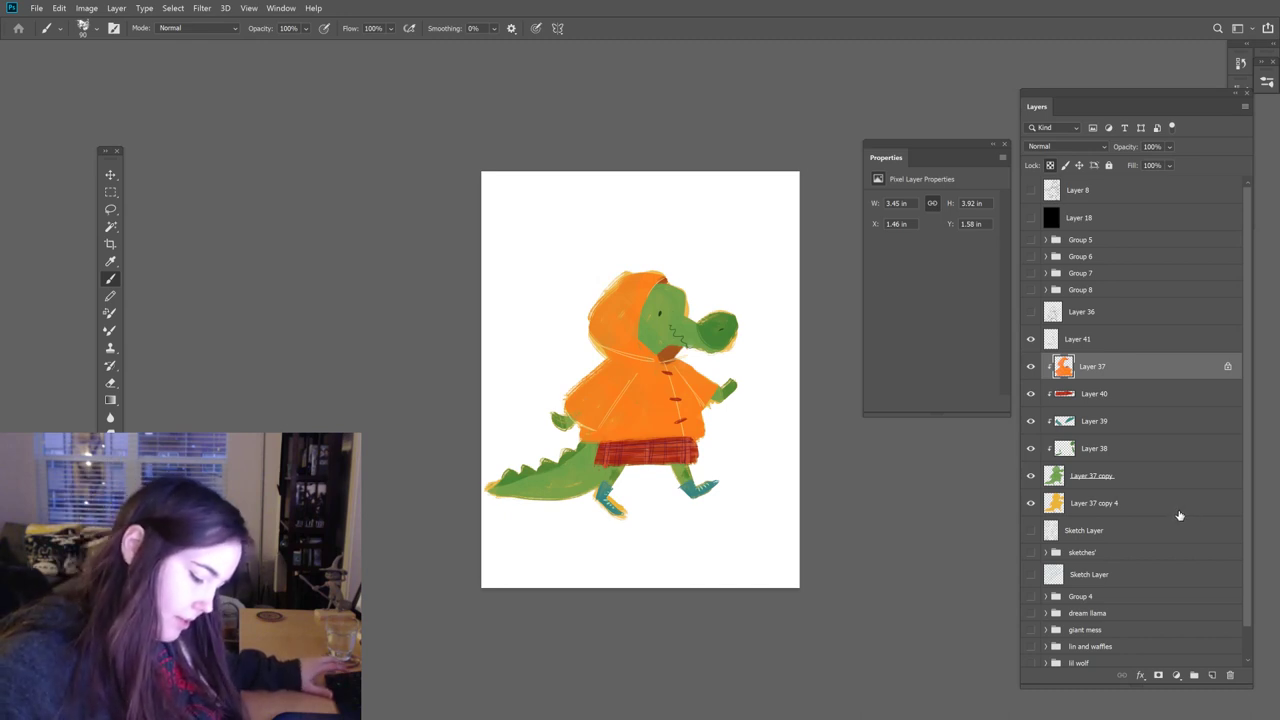
pyautogui.moveTo(575, 424)
pyautogui.mouseDown()
pyautogui.moveTo(600, 428)
pyautogui.moveTo(584, 426)
pyautogui.mouseUp()
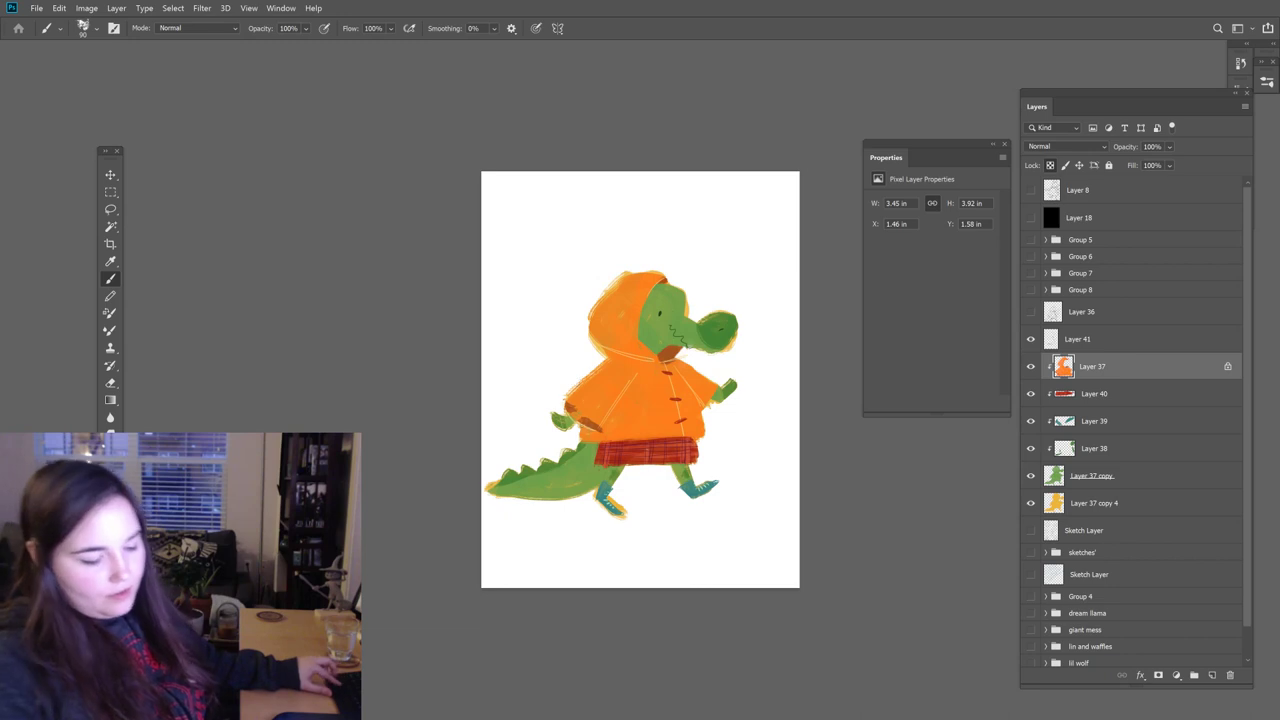
# Step: Select Layer 41 above the coat layer with Alt+] and switch to the Eraser
pyautogui.press('super')
pyautogui.press('super')
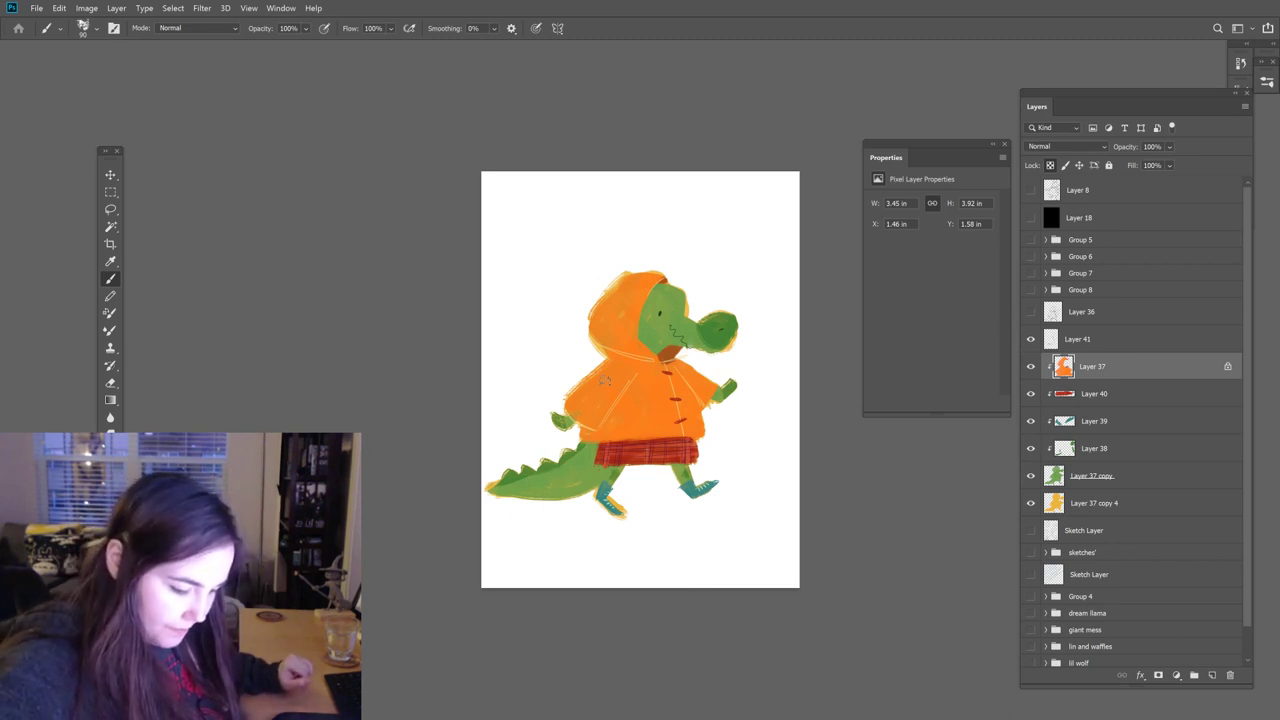
pyautogui.hotkey('alt', ']')
pyautogui.press('e')
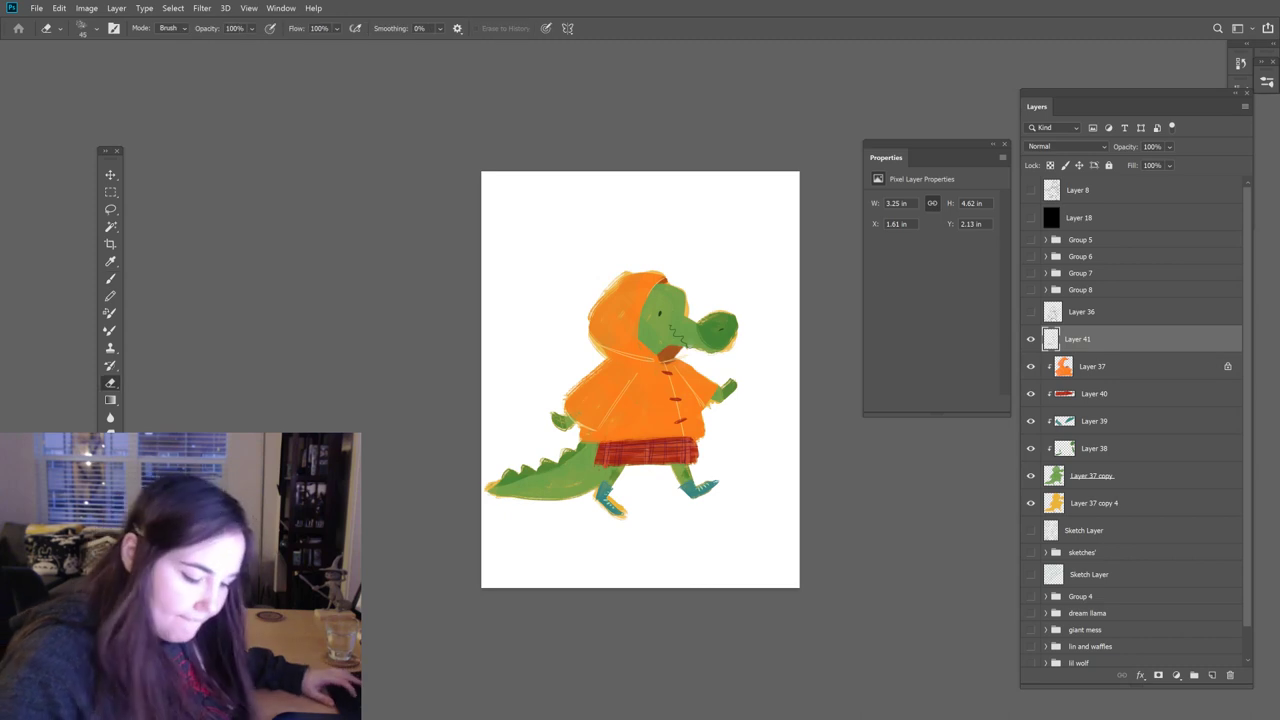
# Step: Choose the HB Pencil brush at 76% flow and set the foreground to #4b8735
pyautogui.press('b')
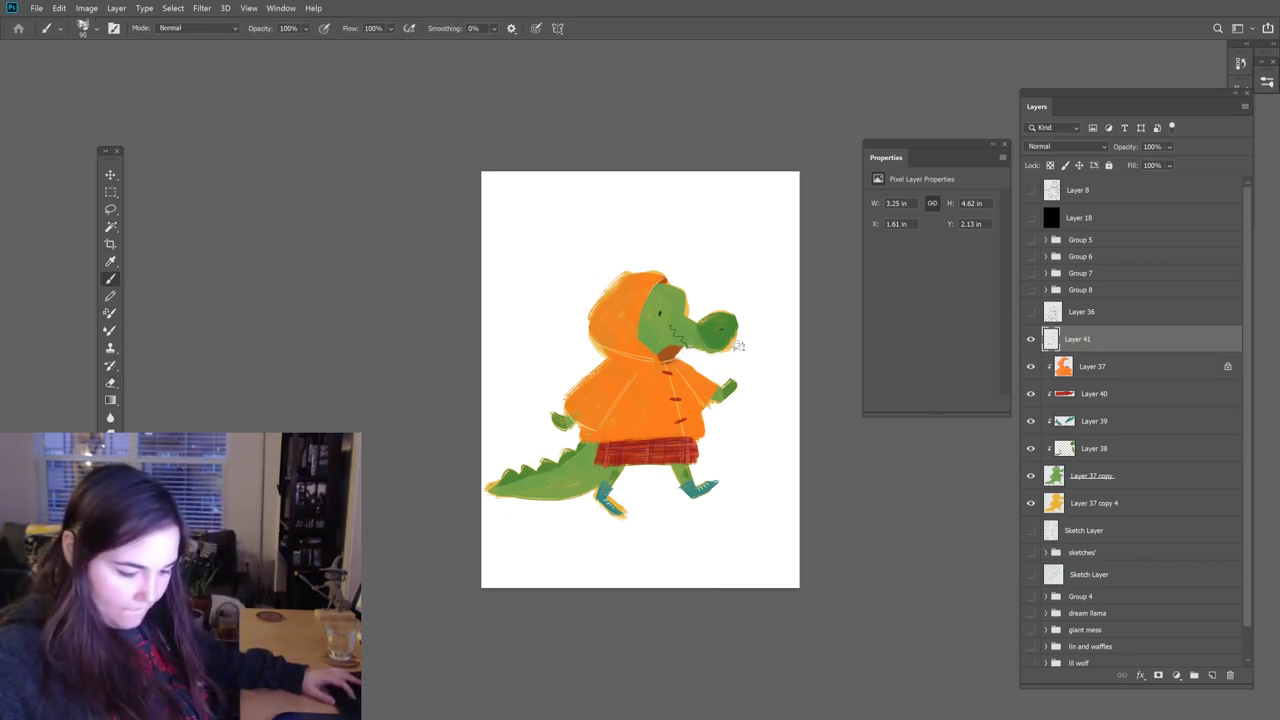
pyautogui.click(1266, 82)
pyautogui.press('.')
pyautogui.click(1264, 80)
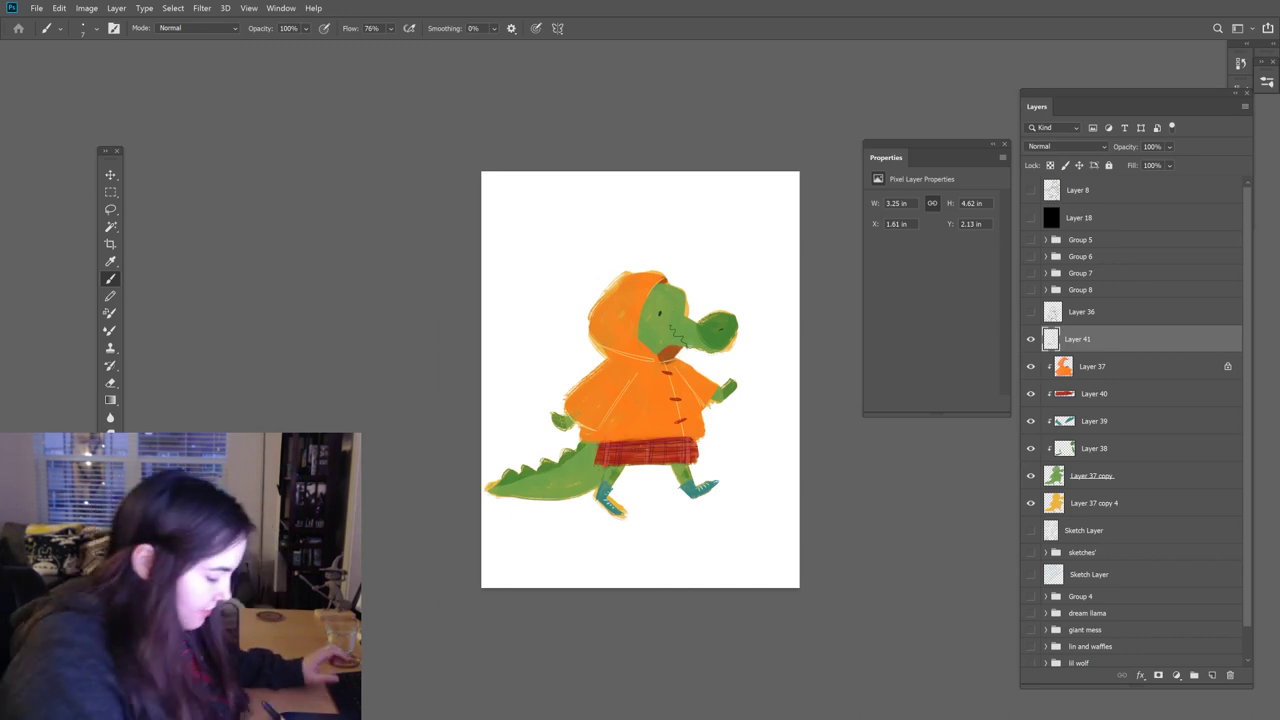
pyautogui.press('i')
pyautogui.press('Return')
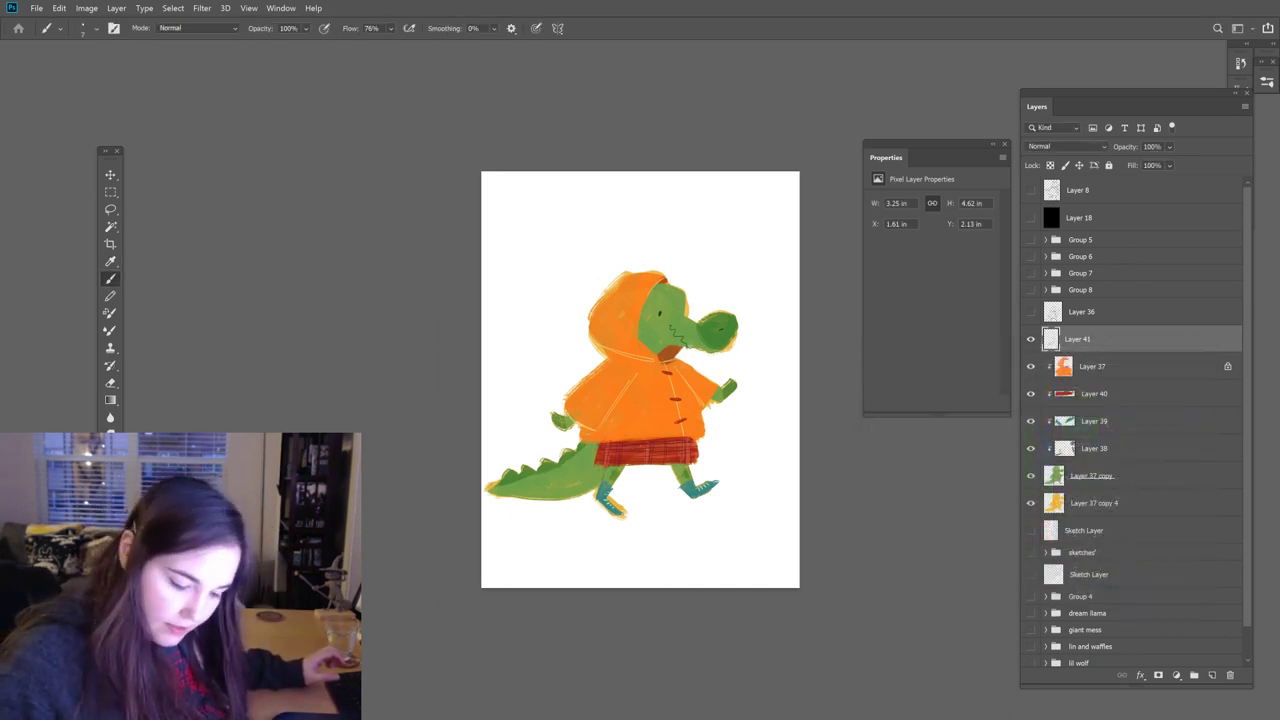
pyautogui.press('b')
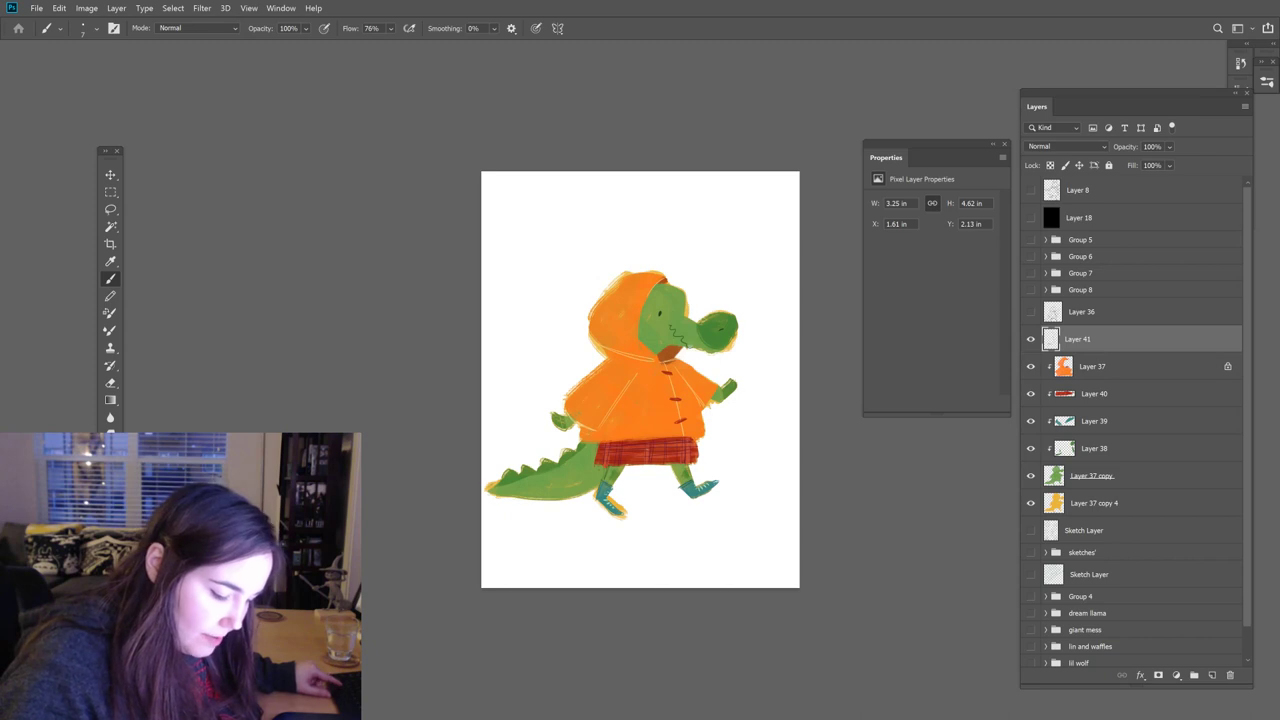
# Step: Set the foreground to yellow #f1bd4f, sample the chin colour, and paint a faint stroke left of the coat
pyautogui.press('i')
pyautogui.click(566, 344)
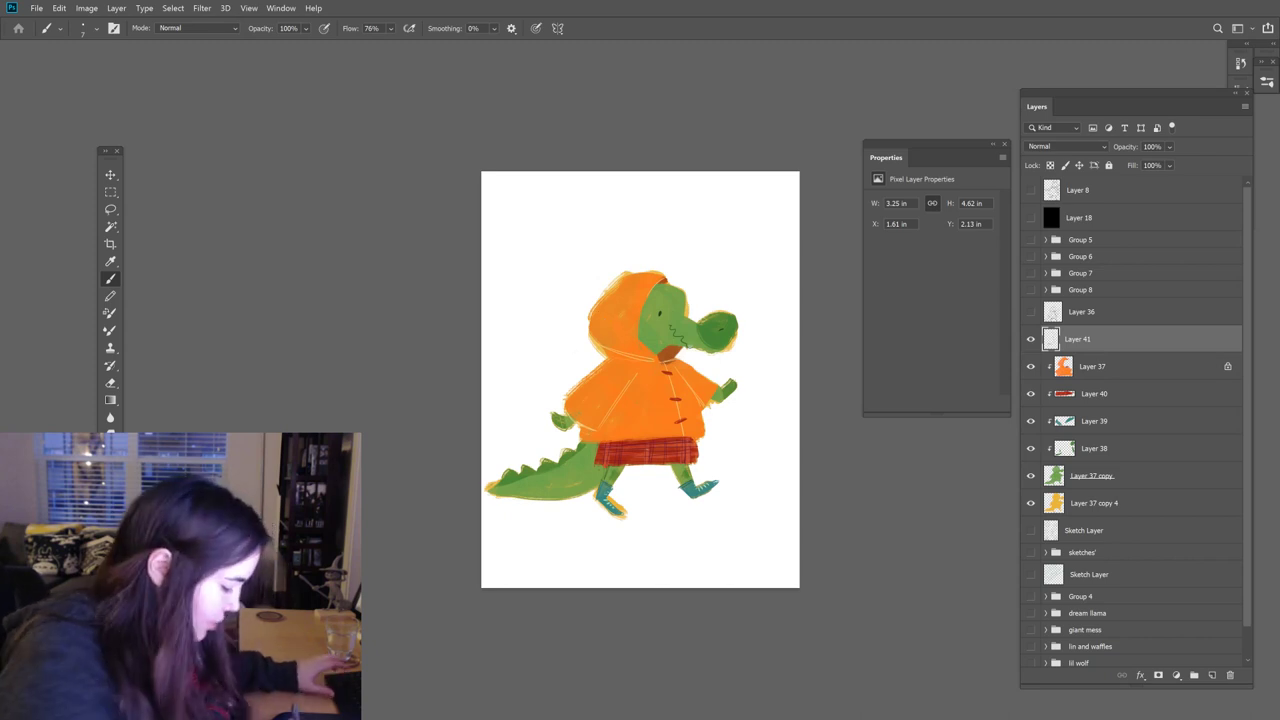
pyautogui.click(108, 590)
pyautogui.press('Return')
pyautogui.press('b')
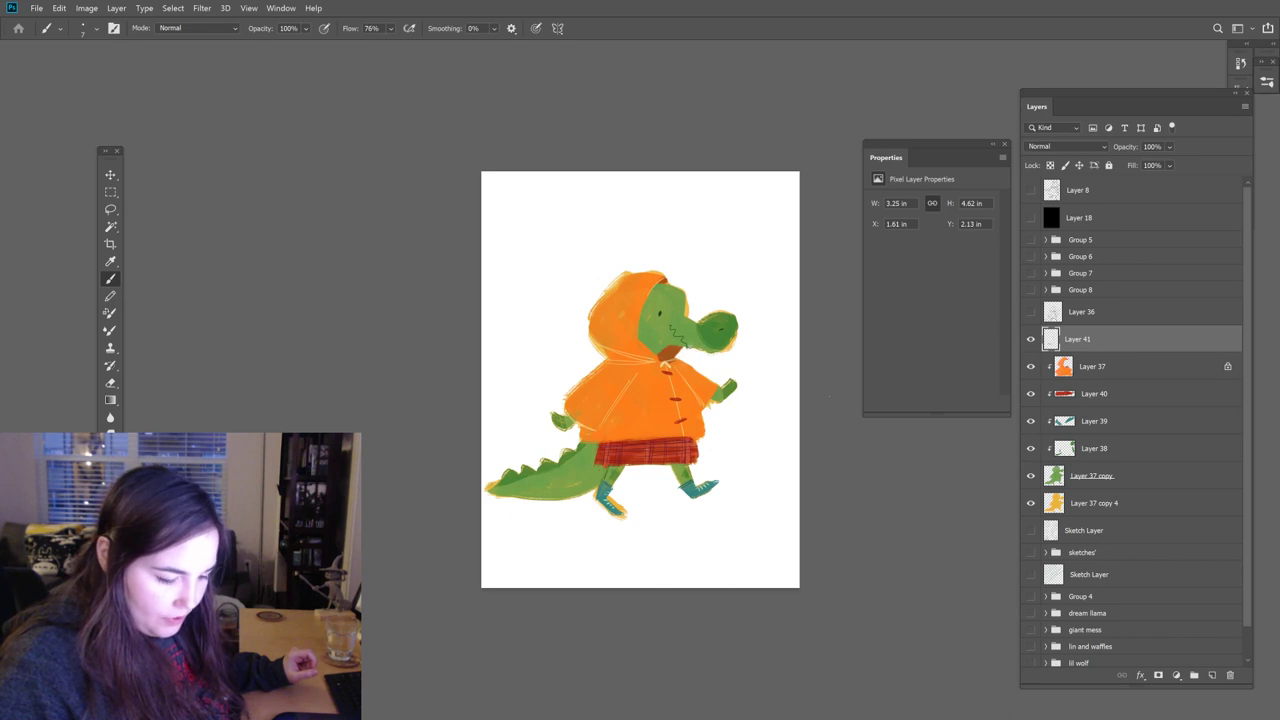
pyautogui.press('super')
pyautogui.press('super')
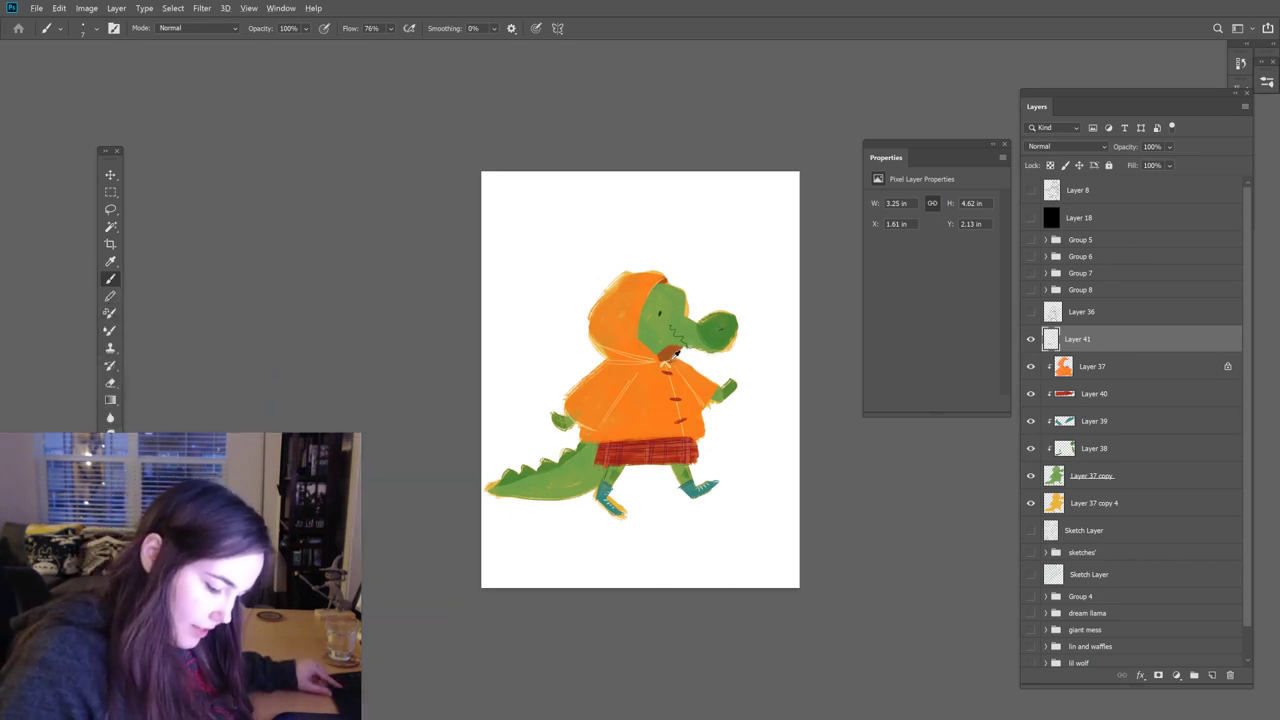
pyautogui.keyDown('alt'); pyautogui.click(674, 352); pyautogui.keyUp('alt')
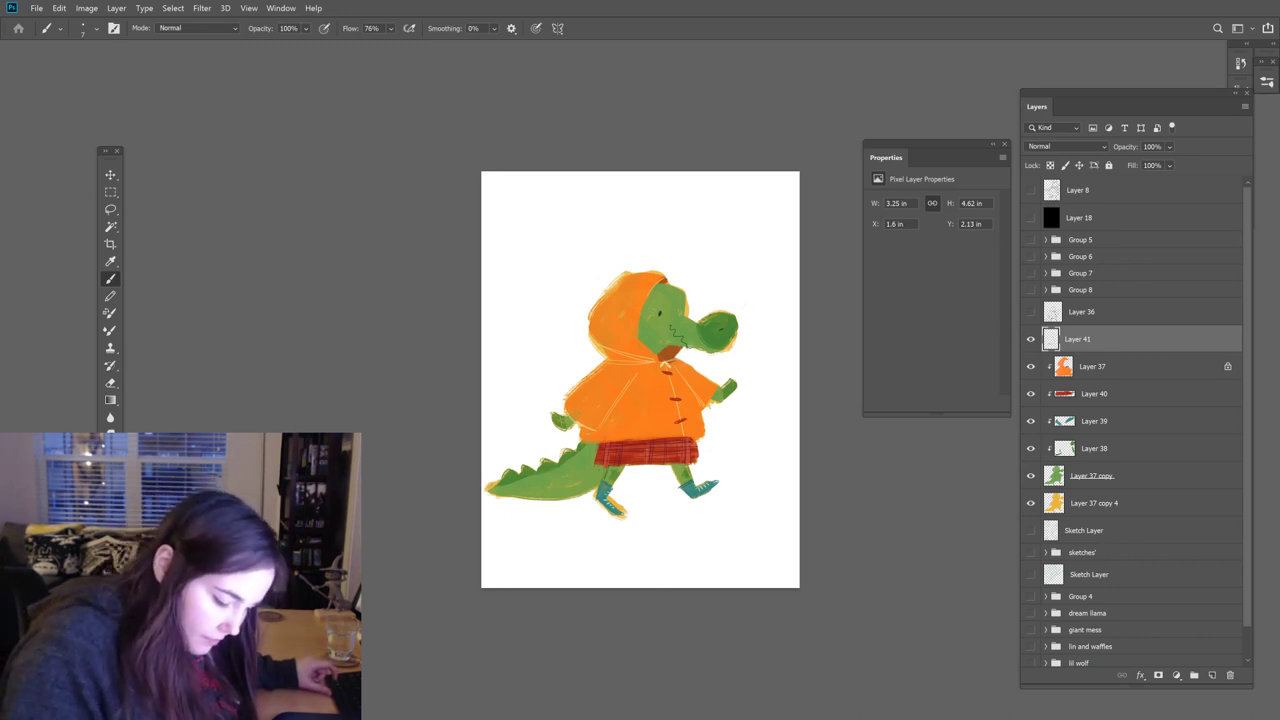
pyautogui.moveTo(507, 380)
pyautogui.mouseDown()
pyautogui.moveTo(540, 395)
pyautogui.moveTo(510, 437)
pyautogui.mouseUp()
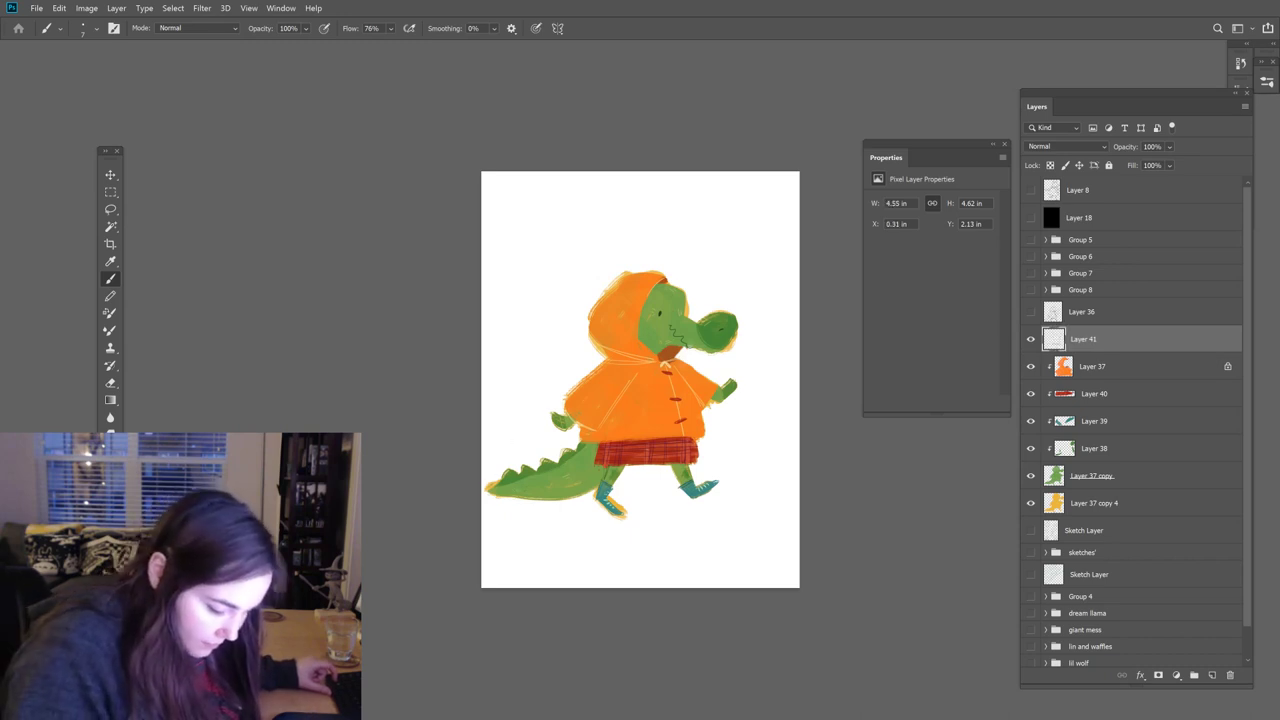
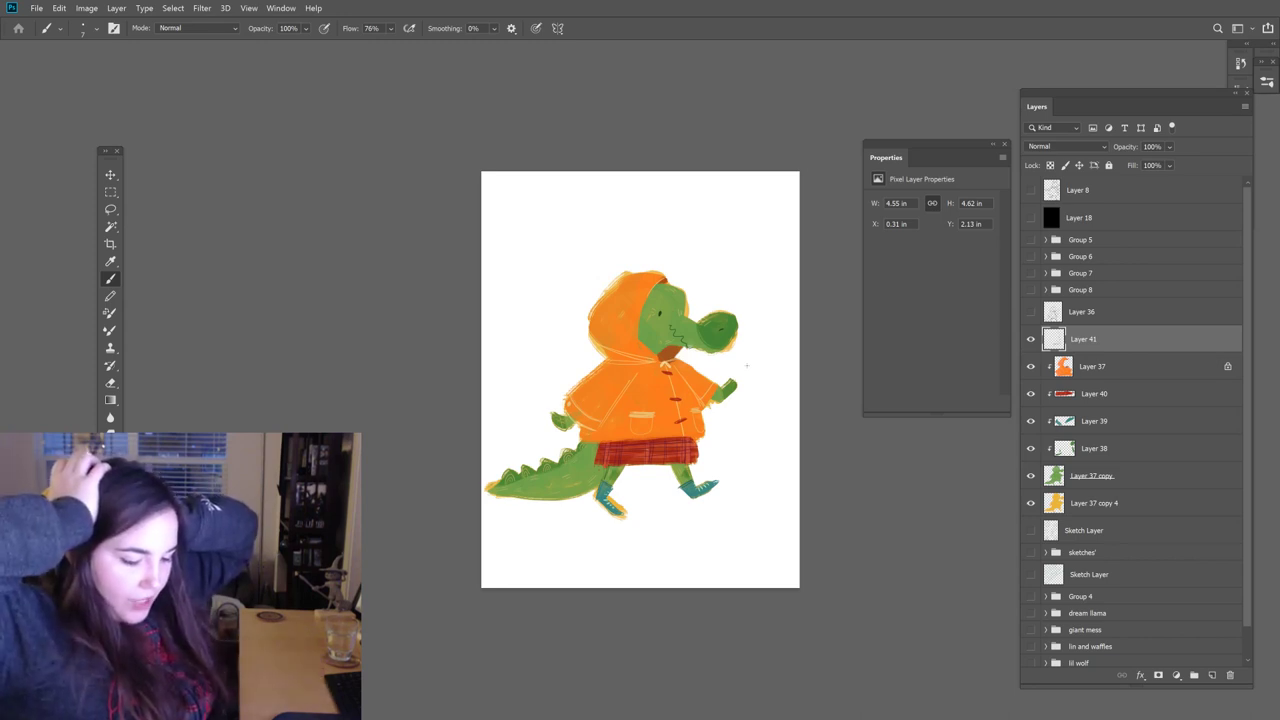
# Step: Select the crocodile's green body layer and pick the Bristle Bomb brush
pyautogui.click(1096, 376)
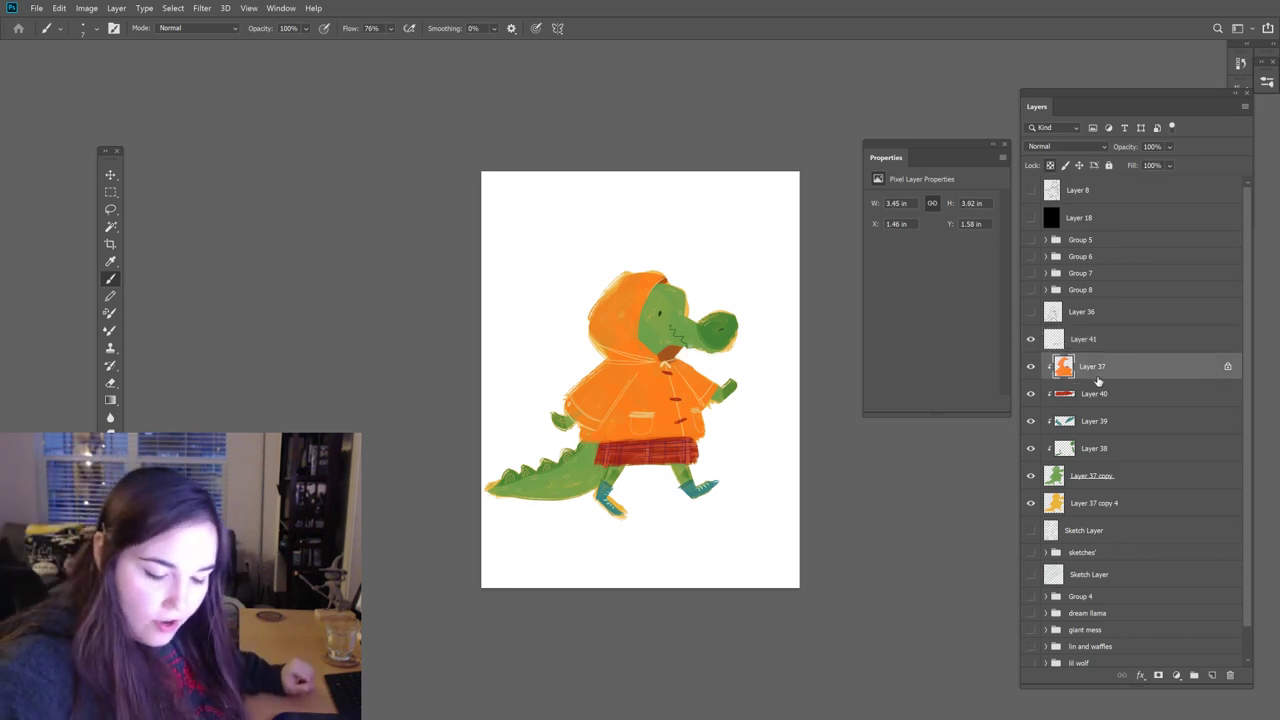
pyautogui.click(1092, 475)
pyautogui.click(1267, 83)
pyautogui.click(1085, 172)
pyautogui.click(1267, 83)
pyautogui.press('super')
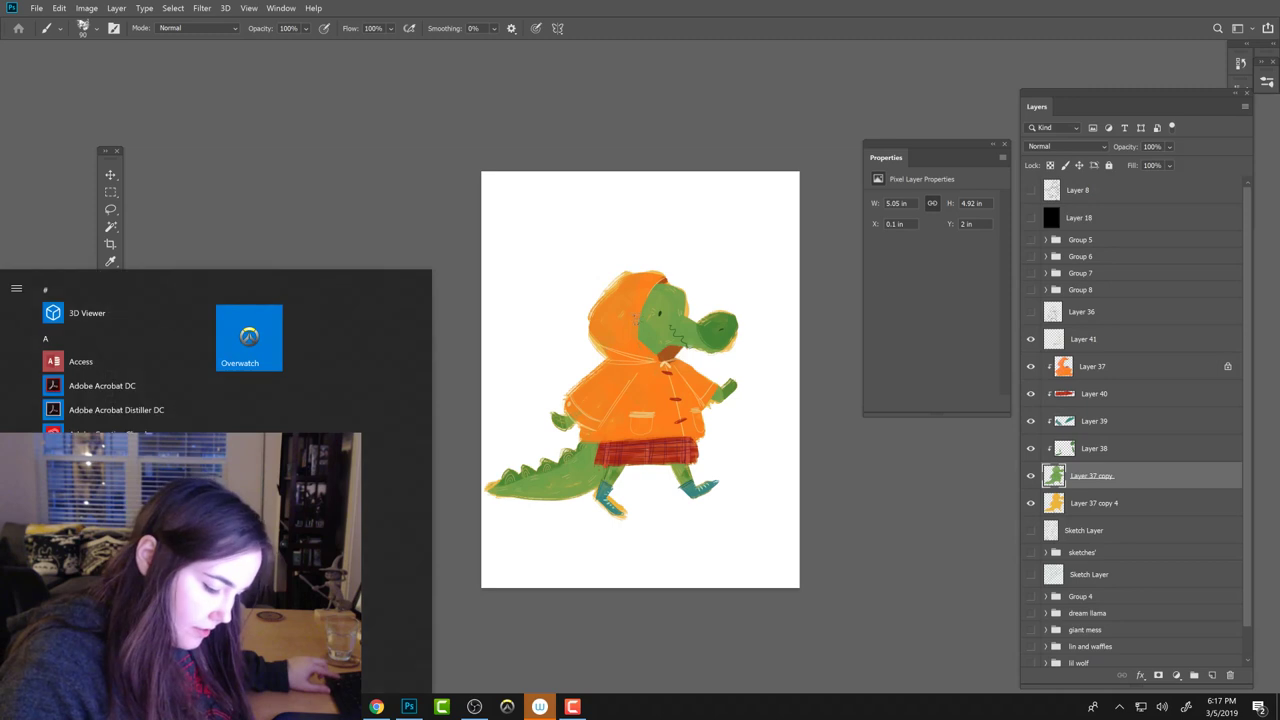
pyautogui.press('super')
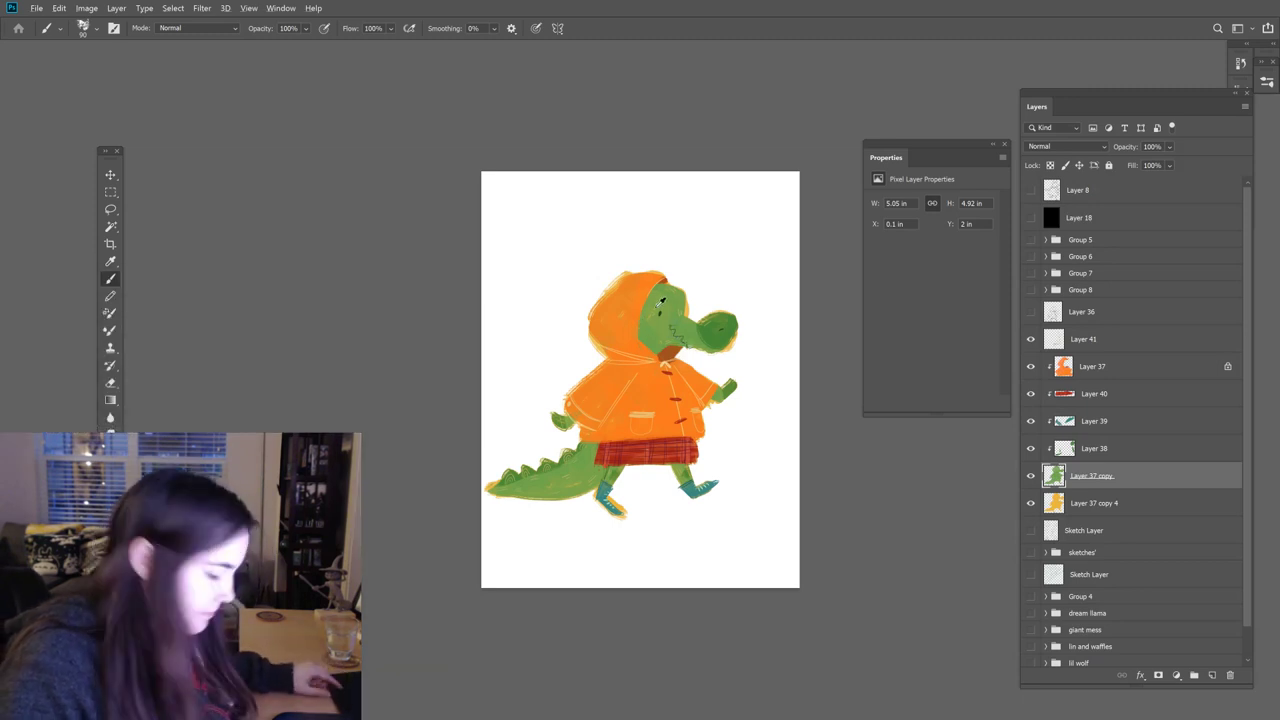
# Step: Paint pointed ear shapes above the orange hood, then select the layer above the hood
pyautogui.moveTo(598, 298)
pyautogui.mouseDown()
pyautogui.moveTo(606, 266)
pyautogui.moveTo(660, 264)
pyautogui.moveTo(650, 268)
pyautogui.mouseUp()
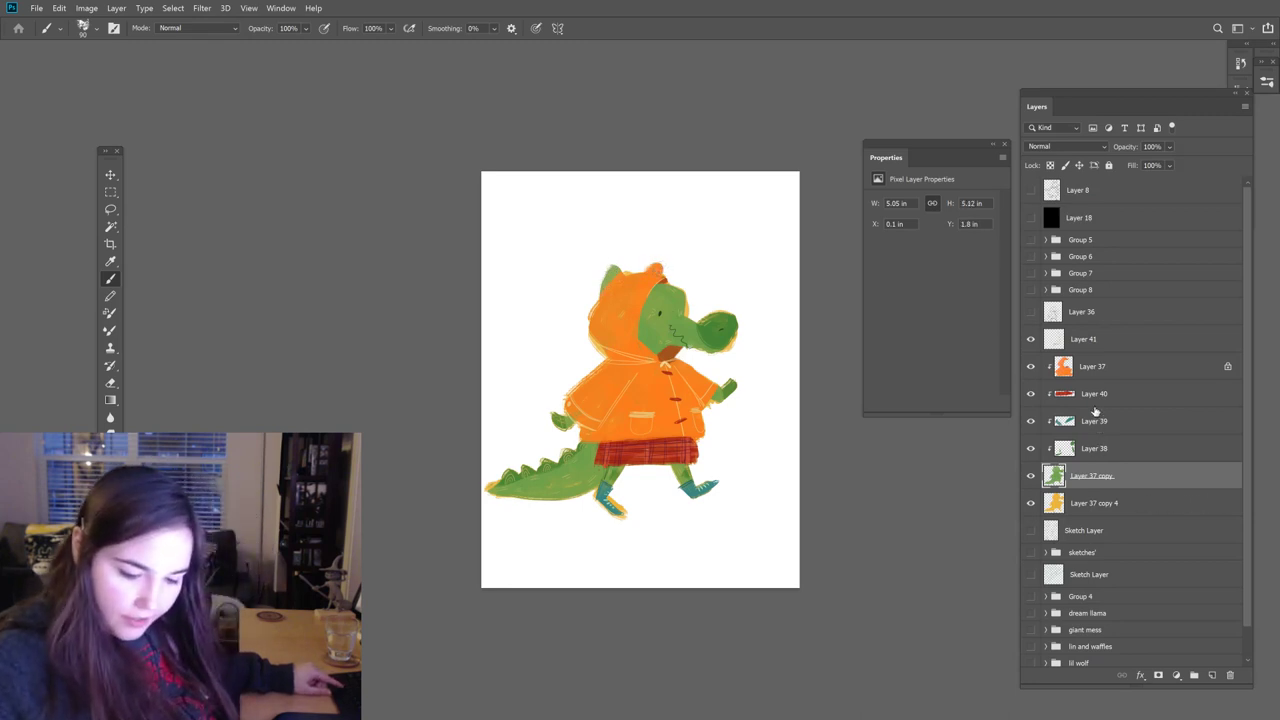
pyautogui.click(1095, 366)
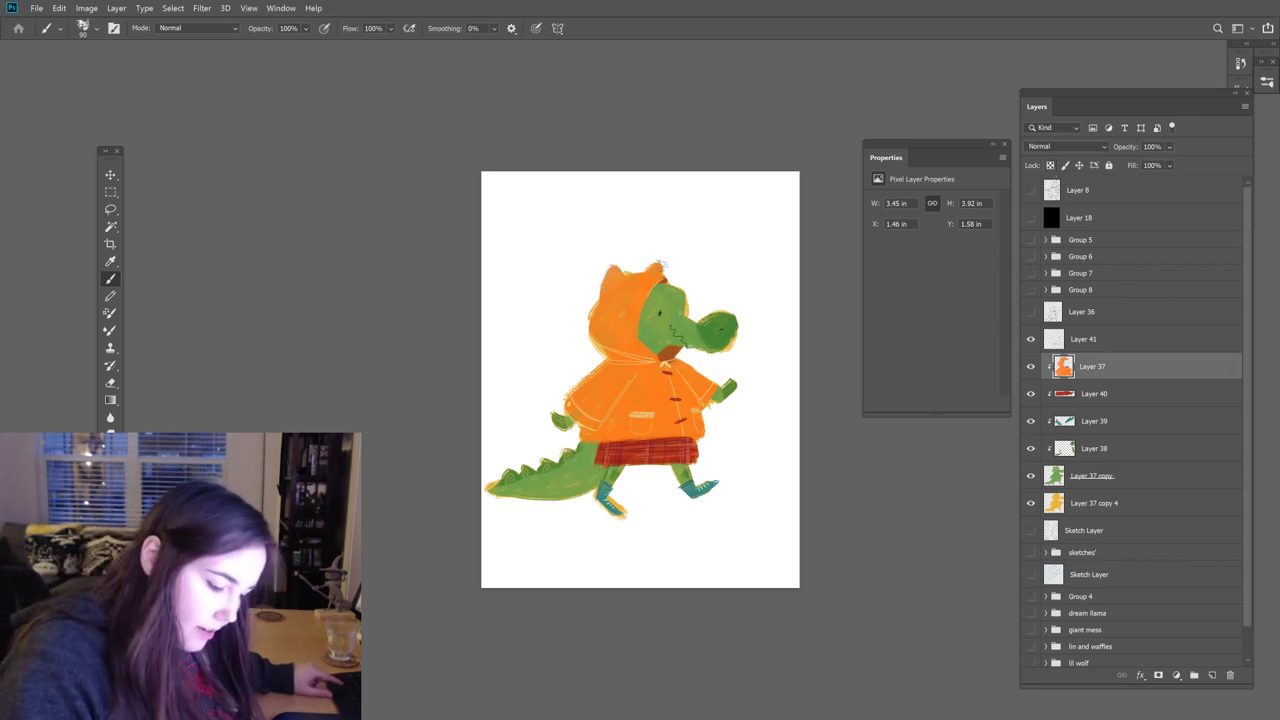
pyautogui.click(1100, 338)
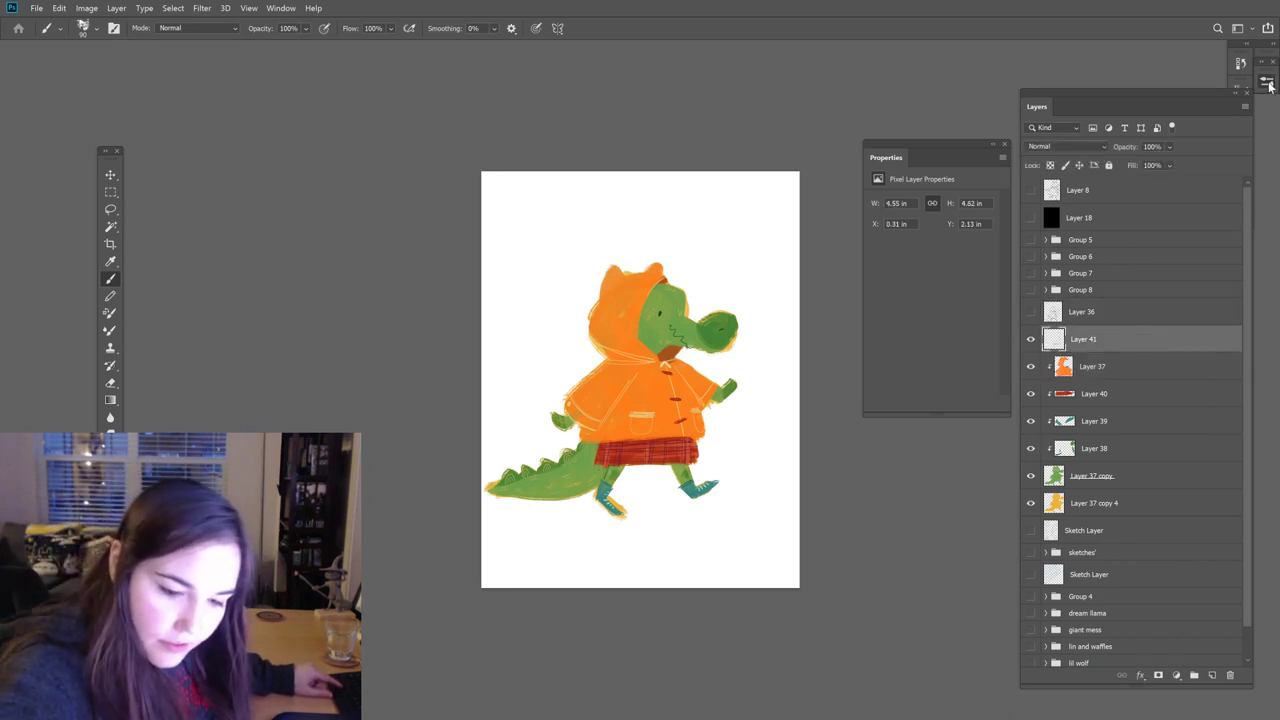
# Step: Sample a dark colour from the drawing with a pencil brush, undoing the stray test mark
pyautogui.click(1267, 84)
pyautogui.click(1052, 130)
pyautogui.click(1267, 84)
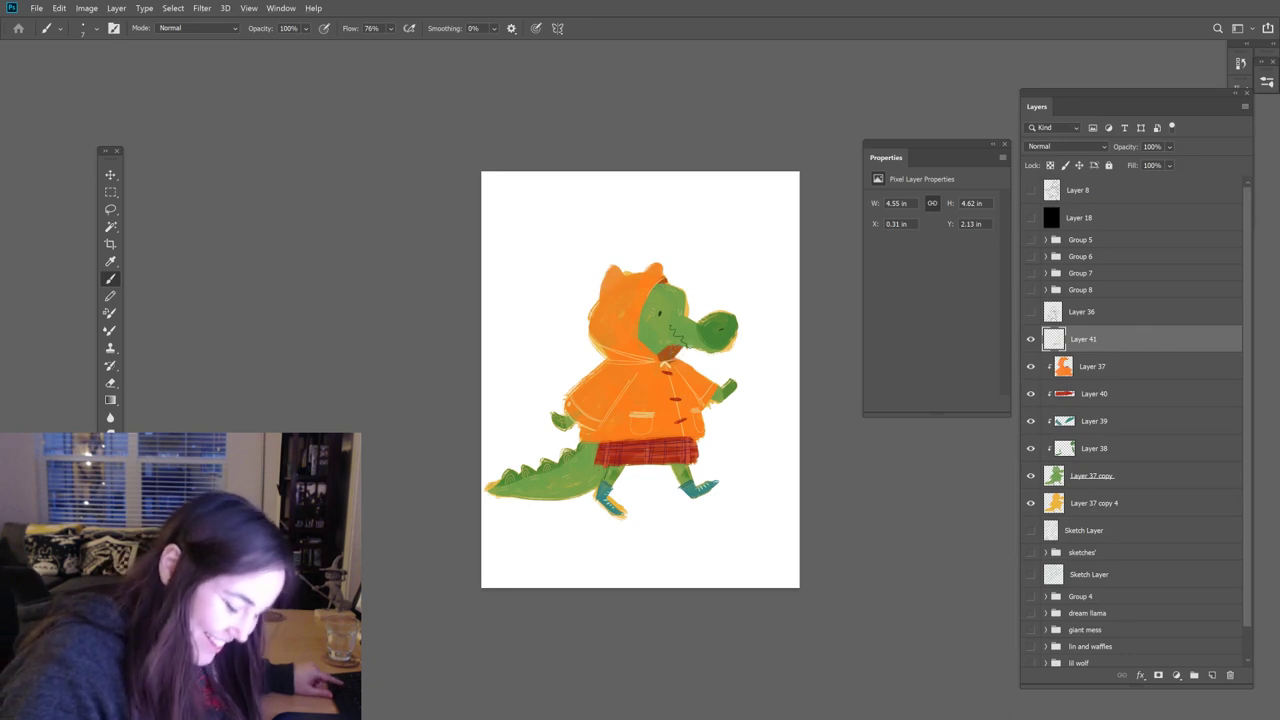
pyautogui.keyDown('alt'); pyautogui.click(670, 356); pyautogui.keyUp('alt')
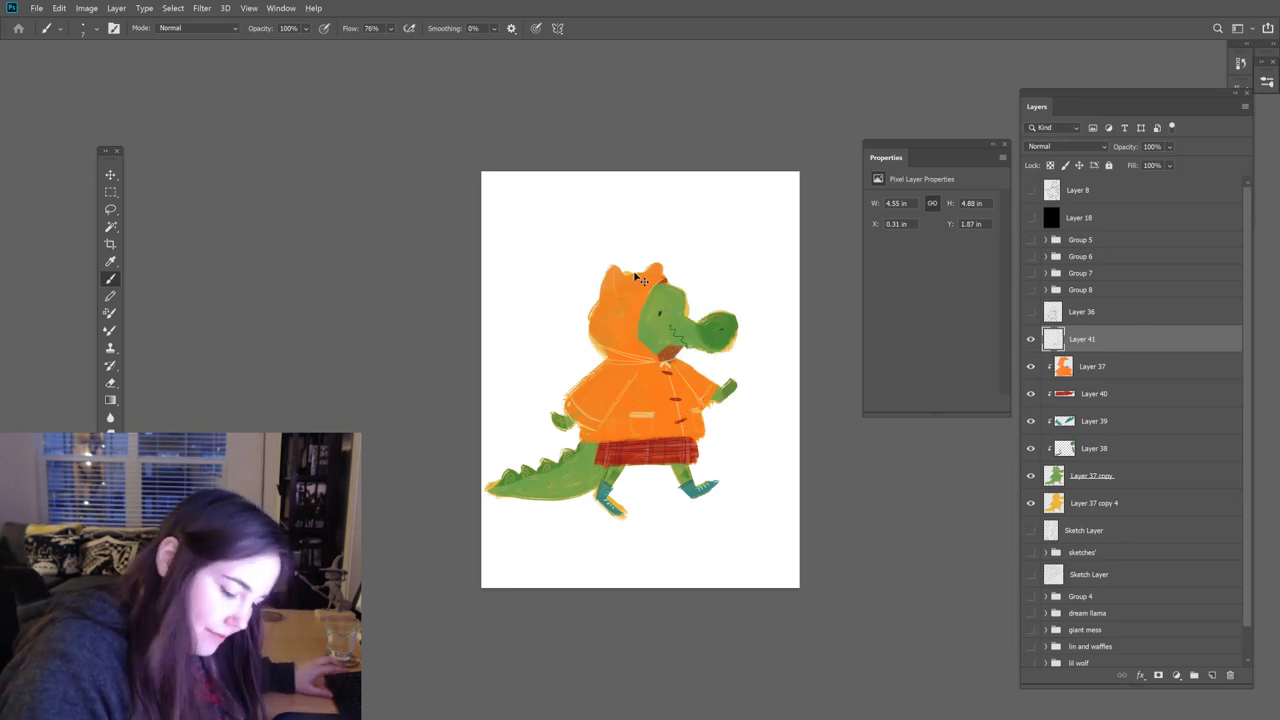
pyautogui.moveTo(624, 302); pyautogui.dragTo(636, 292)
pyautogui.hotkey('ctrl', 'z')
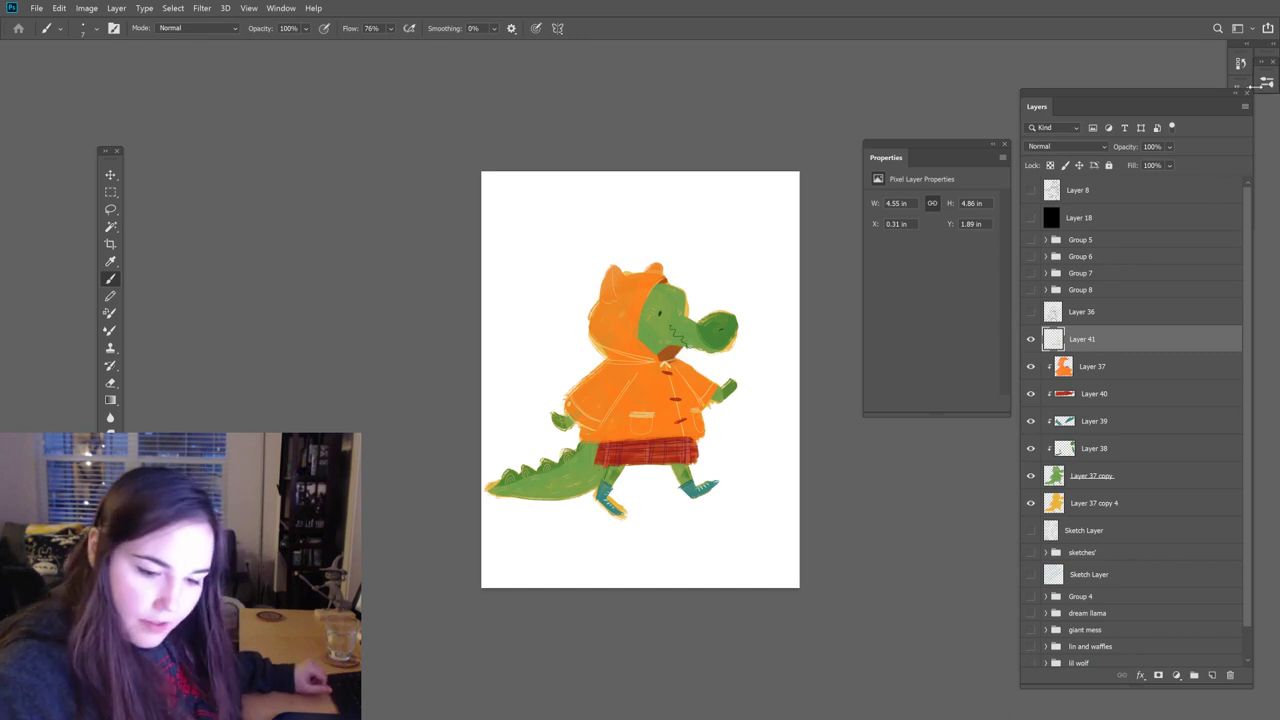
# Step: Paint dark inner-ear detail into the hood's left ear with the Bristle Bomb brush
pyautogui.press('F5')
pyautogui.click(1108, 173)
pyautogui.press('F5')
pyautogui.click(1146, 362)
pyautogui.moveTo(618, 266); pyautogui.dragTo(614, 291)
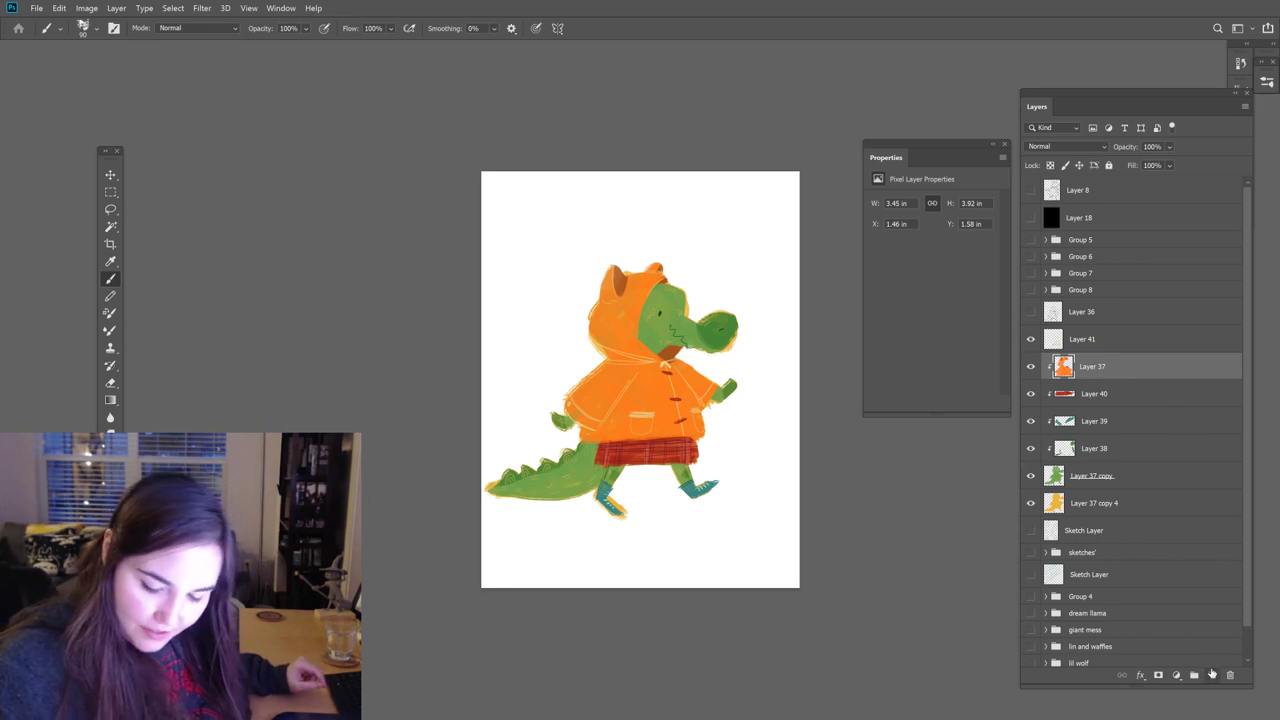
# Step: Pick a pencil brush and add a new empty layer for the stripes above the hood
pyautogui.click(1080, 341)
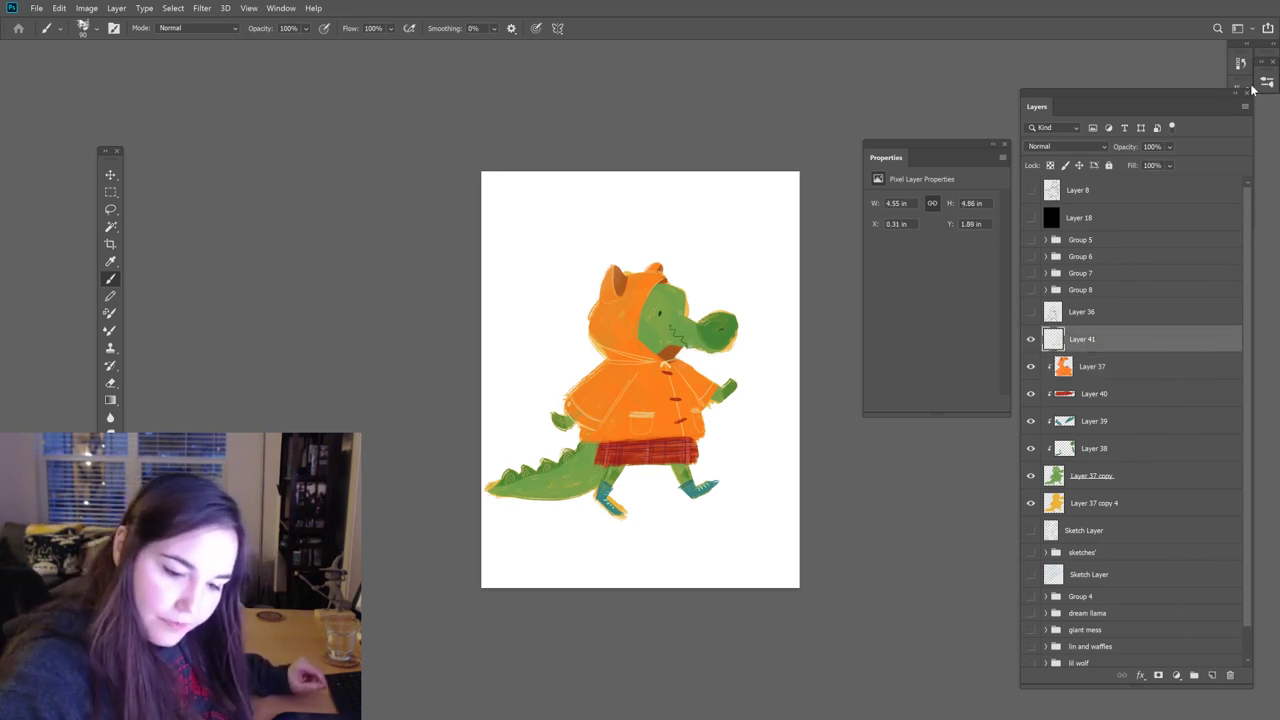
pyautogui.click(1264, 84)
pyautogui.click(1095, 205)
pyautogui.click(1266, 82)
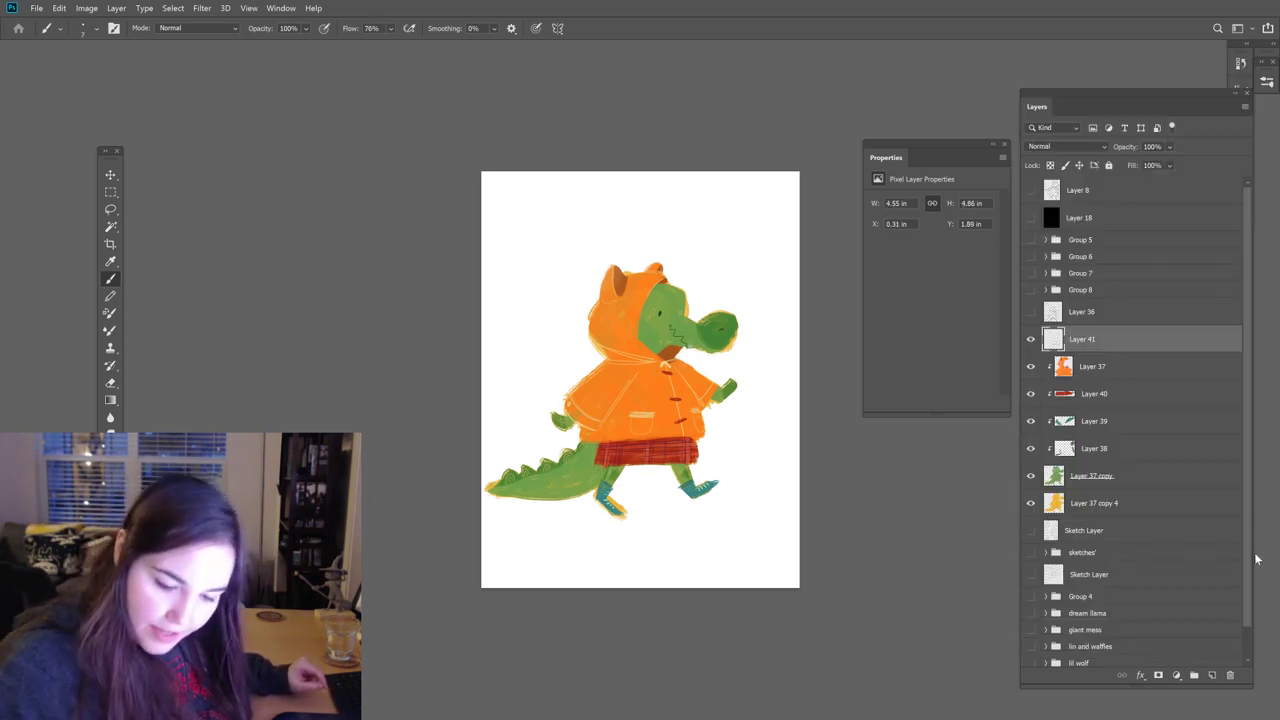
pyautogui.click(1212, 675)
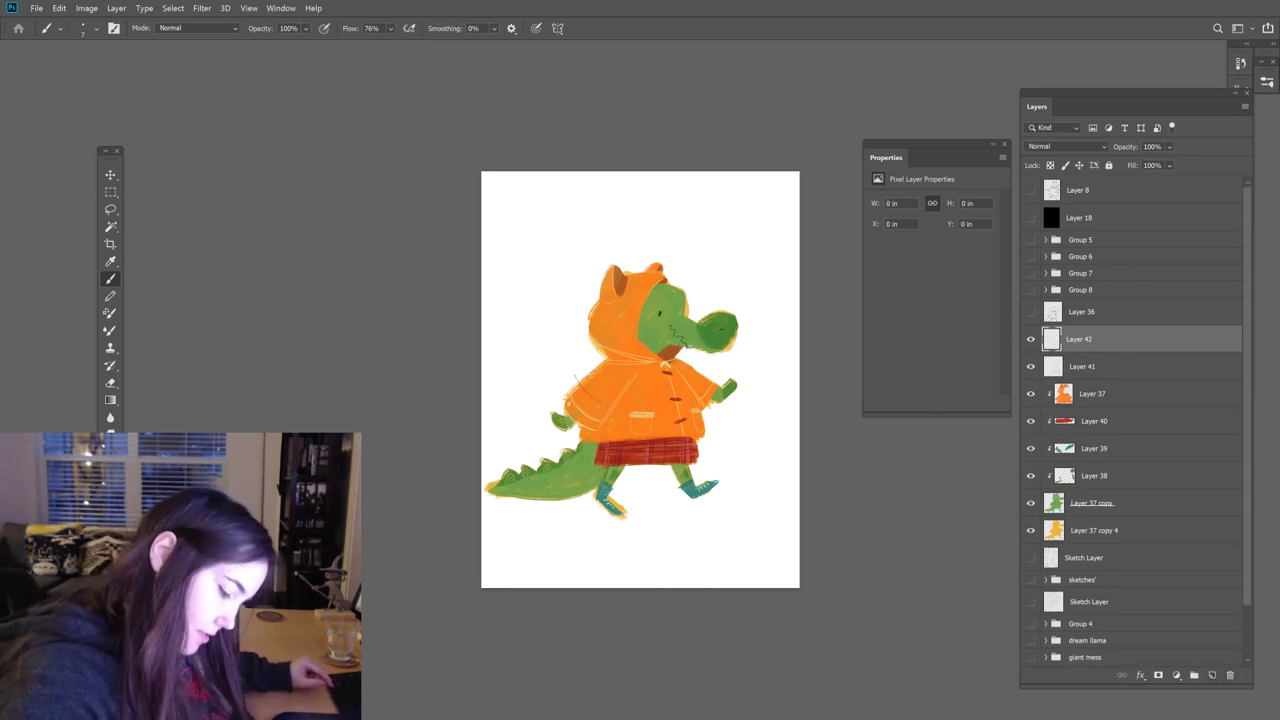
# Step: Paint darker orange stripes along the hood's left edge, top and across the sleeve
pyautogui.click(563, 337)
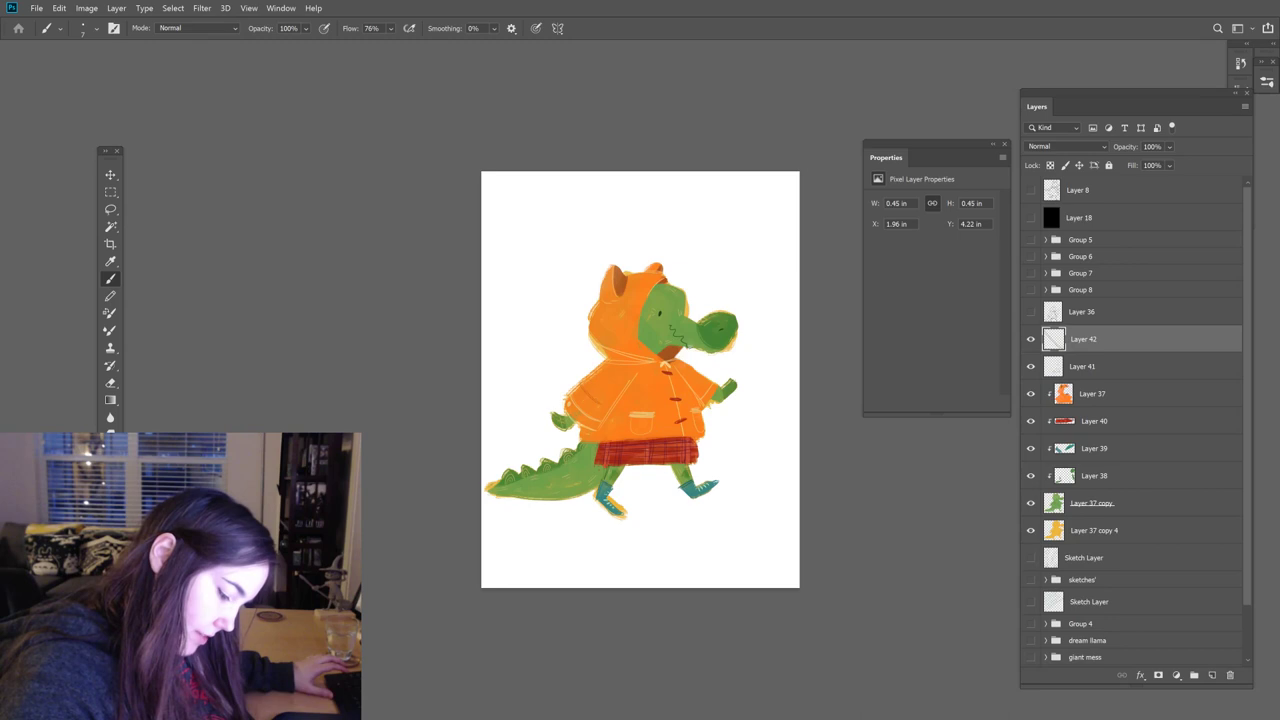
pyautogui.moveTo(560, 338); pyautogui.dragTo(573, 321)
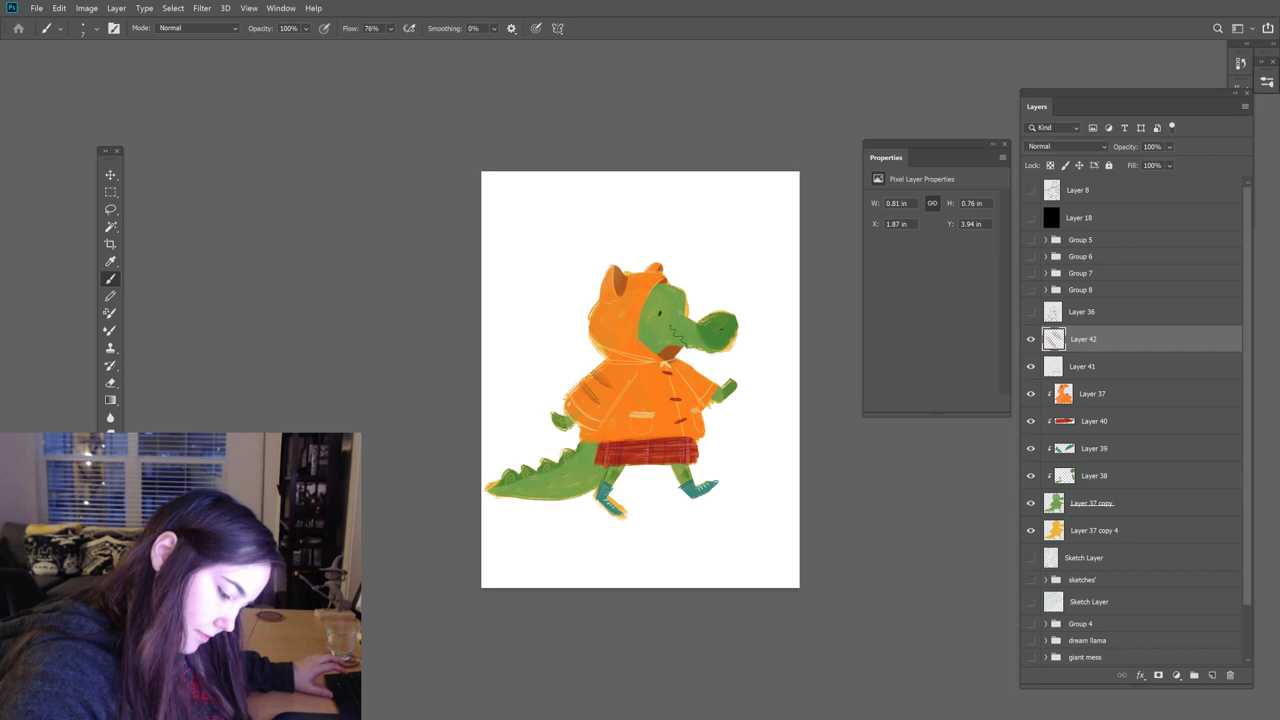
pyautogui.moveTo(578, 319); pyautogui.dragTo(593, 311)
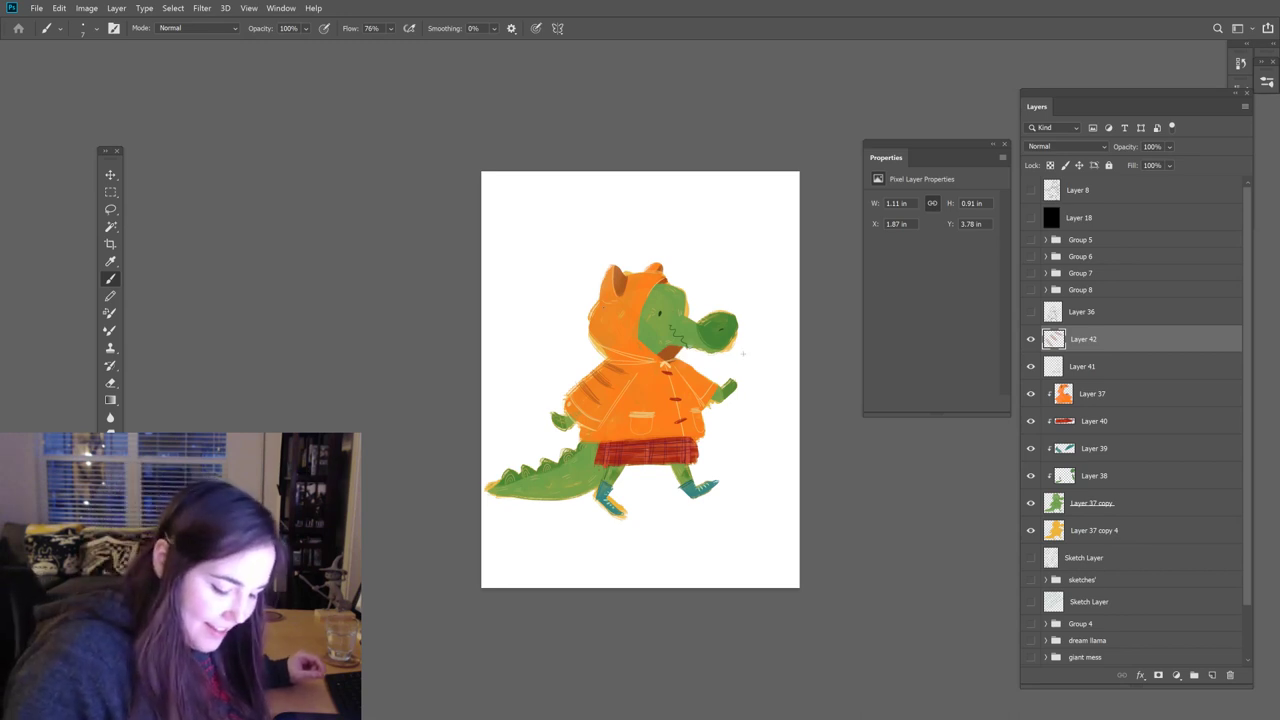
pyautogui.moveTo(600, 312); pyautogui.dragTo(645, 302)
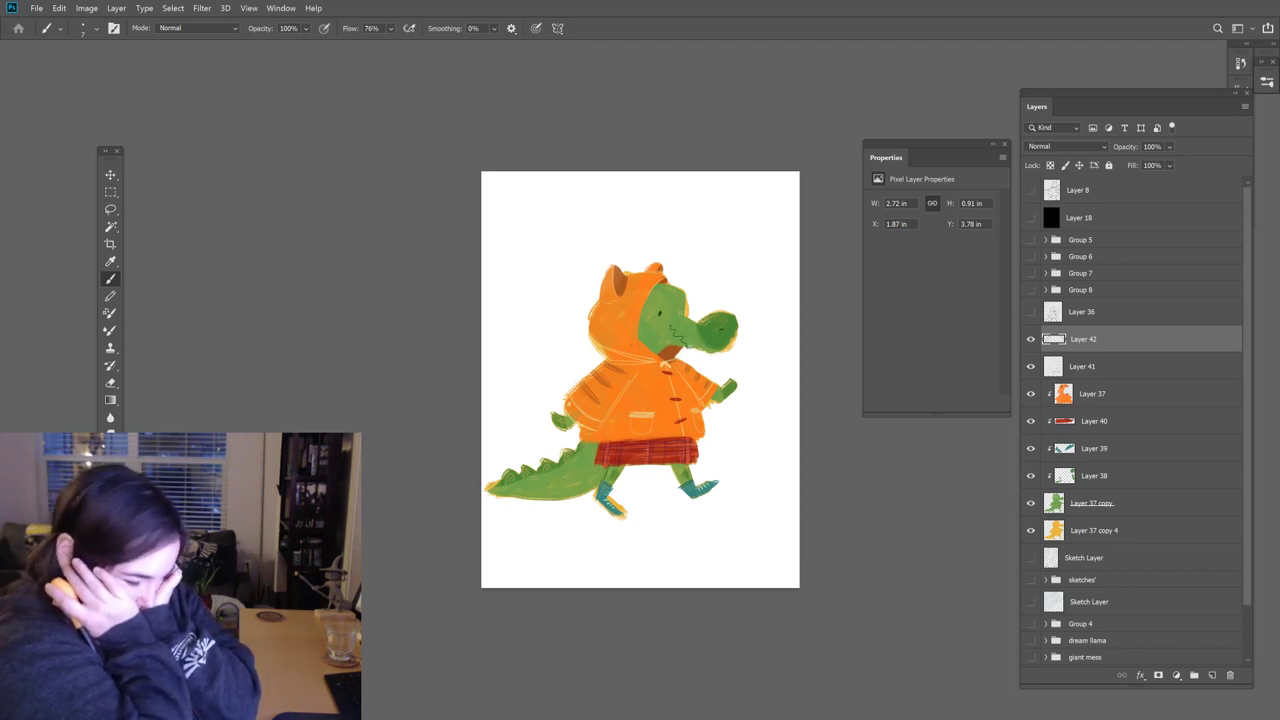
pyautogui.click(1092, 393)
pyautogui.press('e')
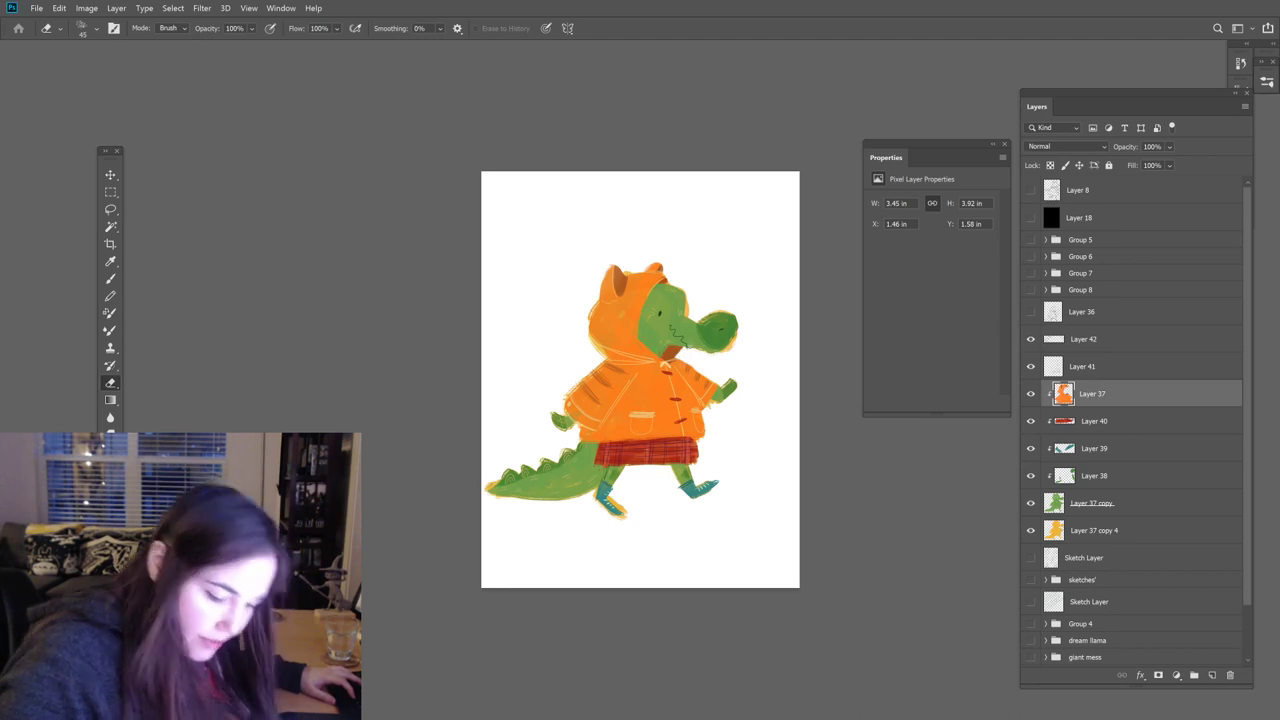
# Step: Check the outline against the sketch and erase stray edges on the green body layer
pyautogui.press('b')
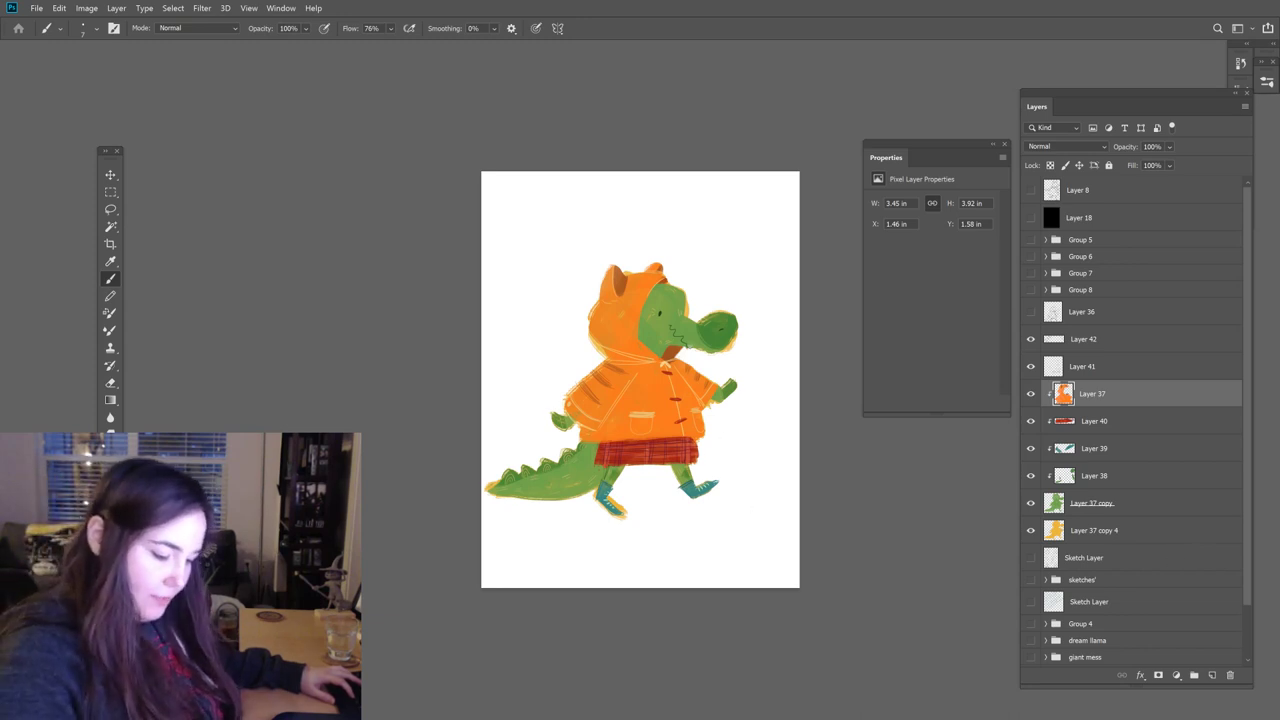
pyautogui.click(1031, 312)
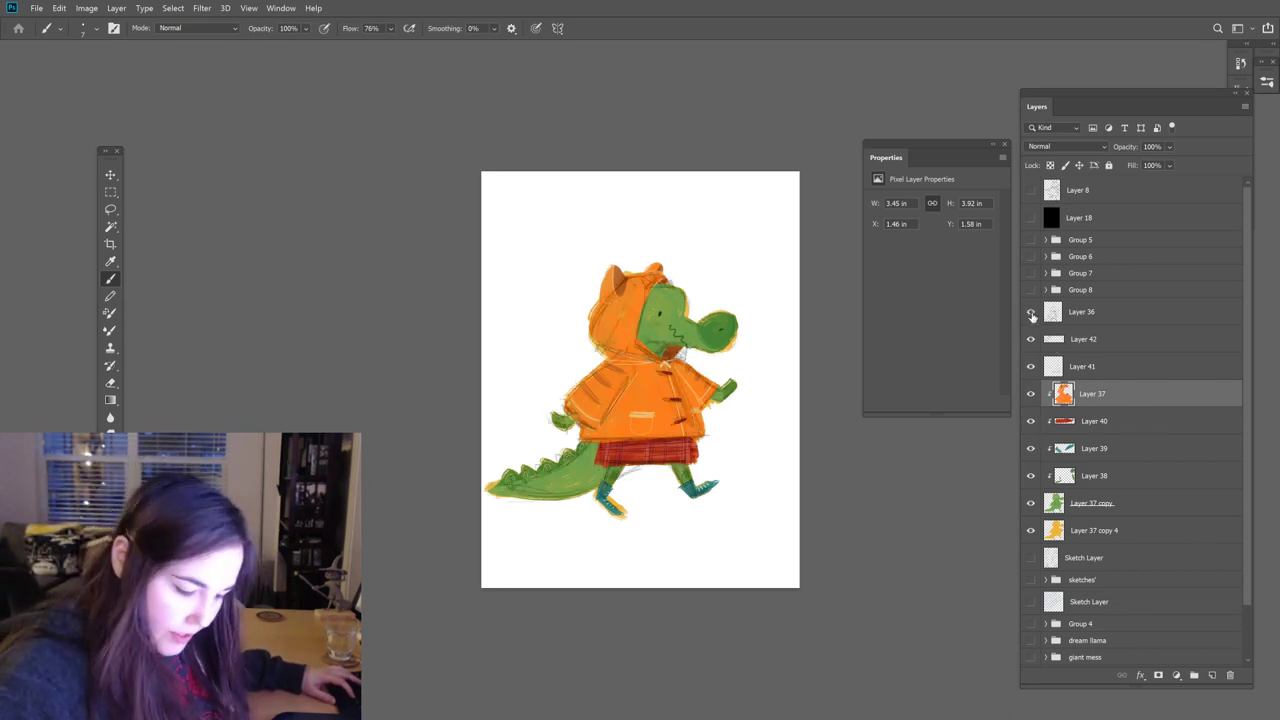
pyautogui.click(1031, 313)
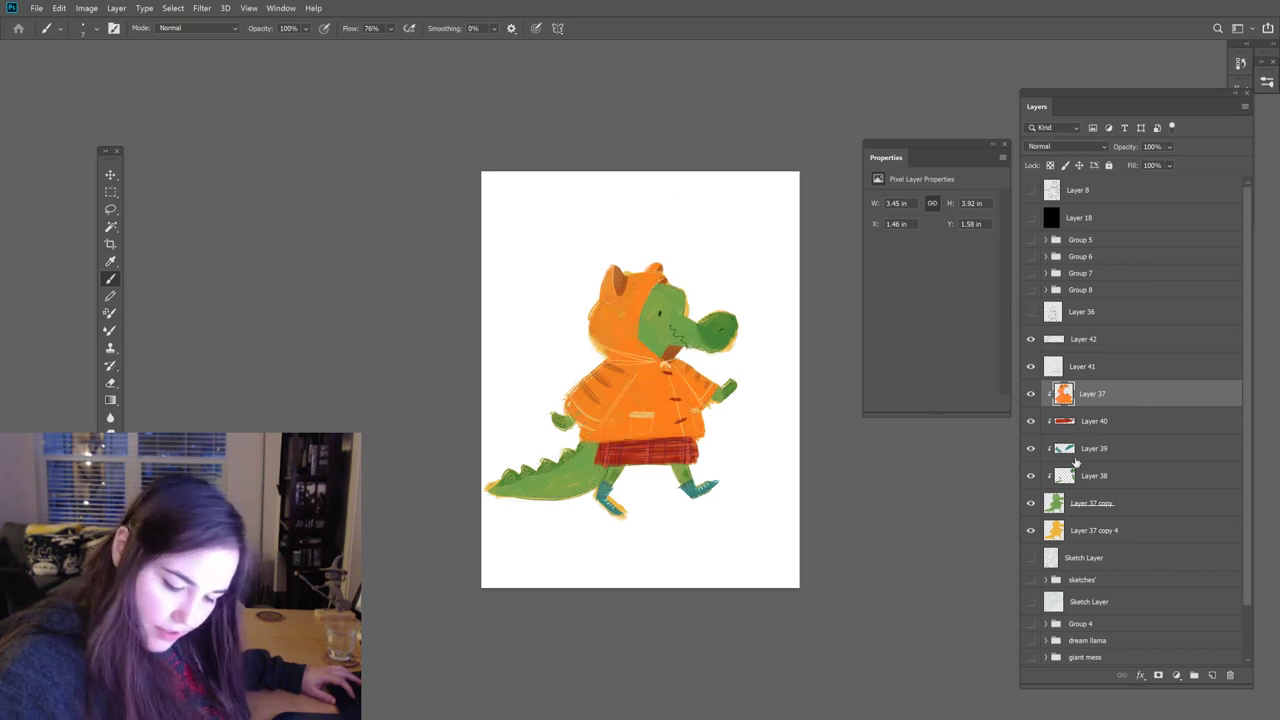
pyautogui.click(1080, 503)
pyautogui.press('e')
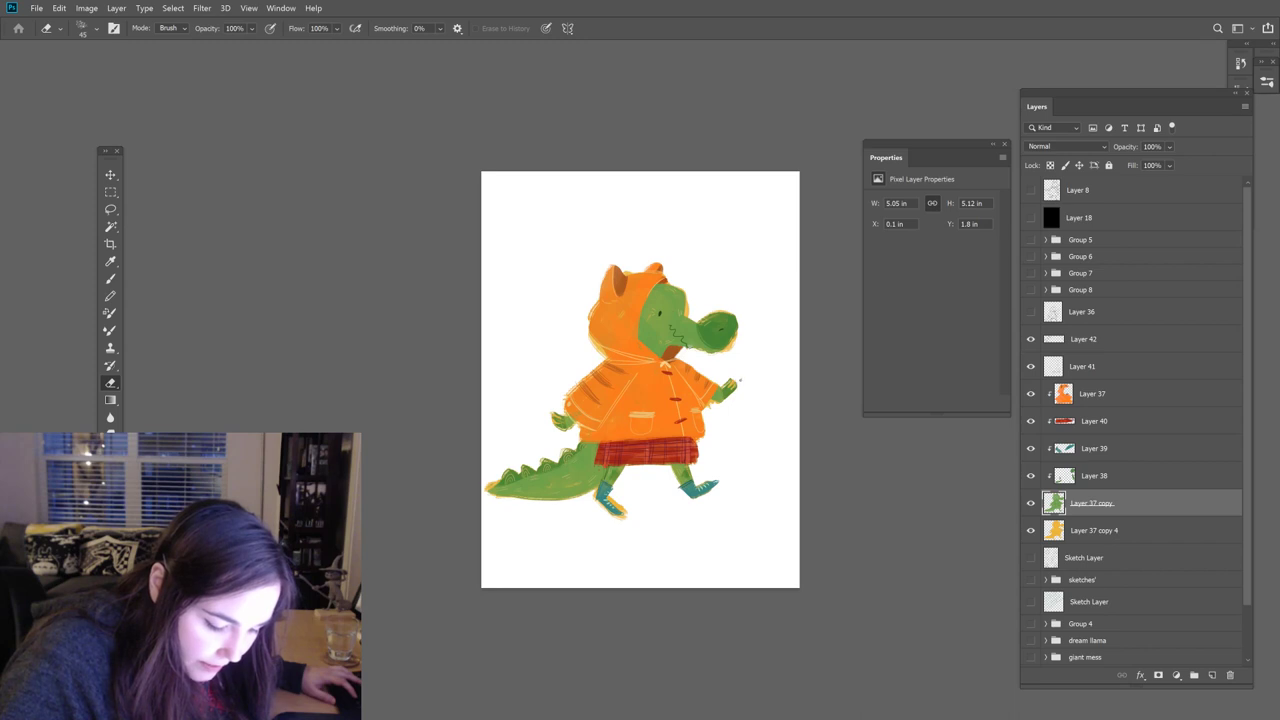
pyautogui.press('b')
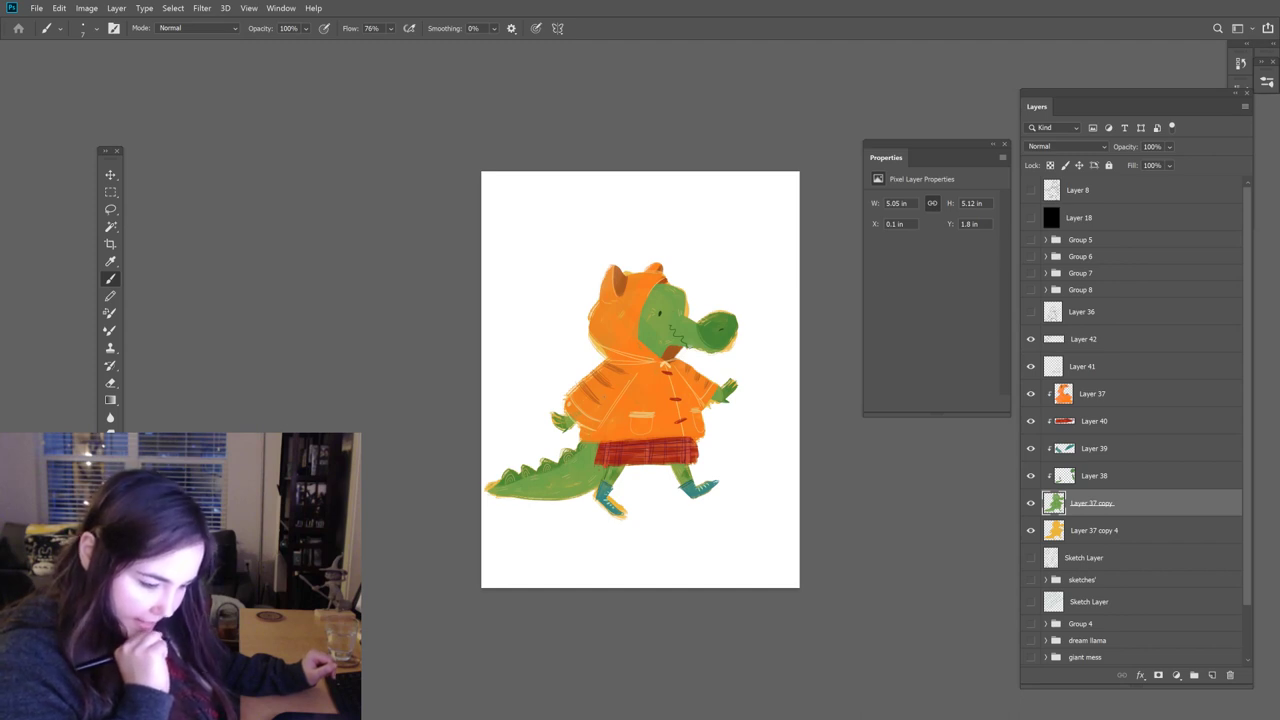
pyautogui.click(1088, 538)
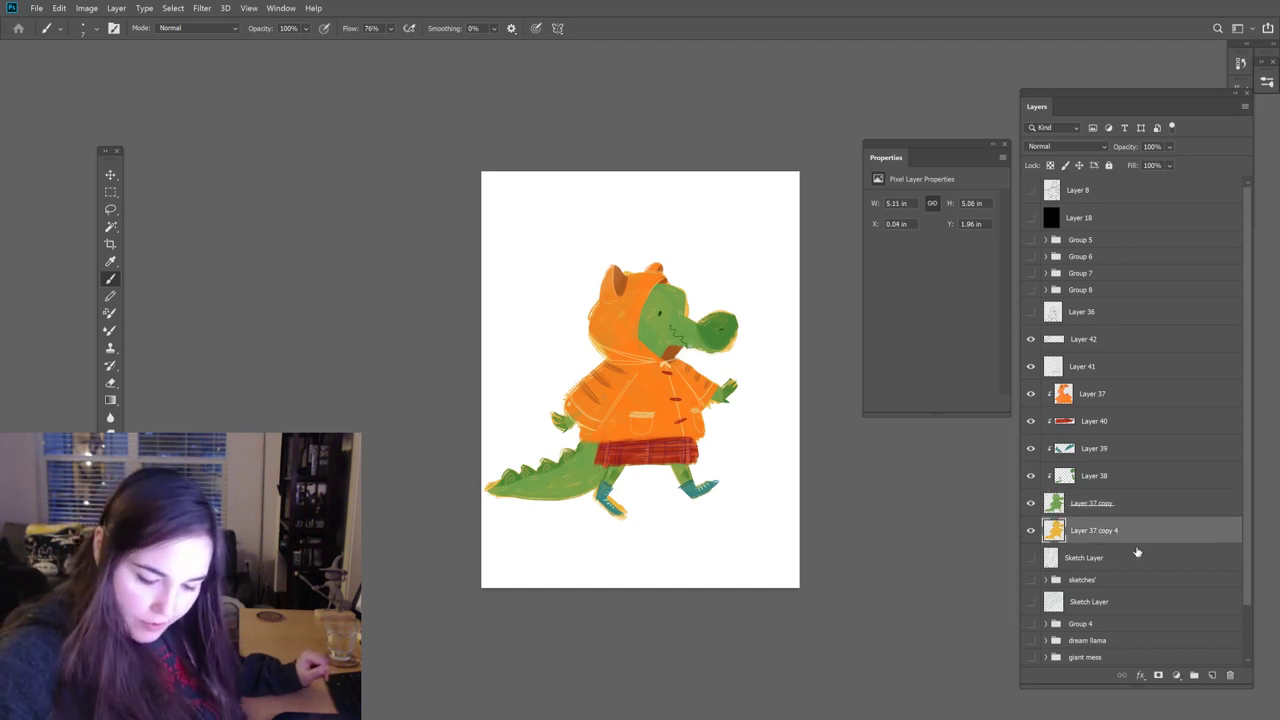
# Step: Pick the Bristle Bomb brush and add a new layer below the yellow base layer
pyautogui.click(1240, 64)
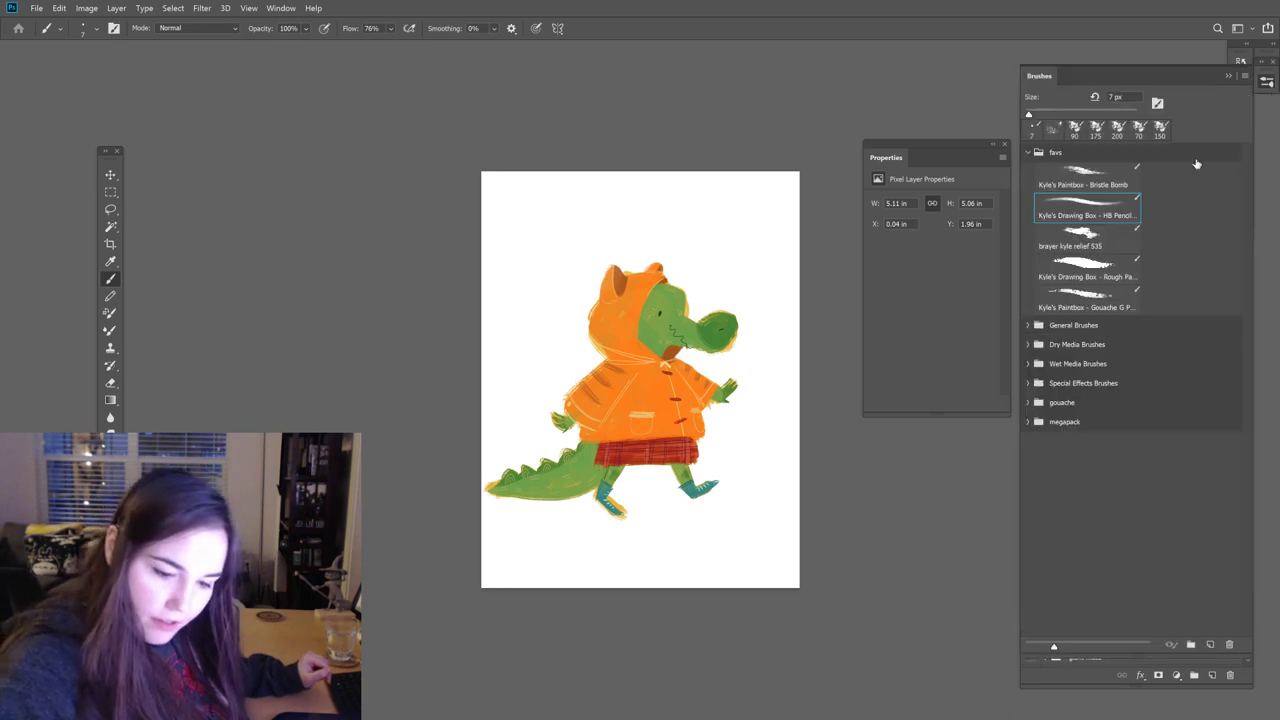
pyautogui.click(1090, 178)
pyautogui.click(1240, 64)
pyautogui.click(1212, 677)
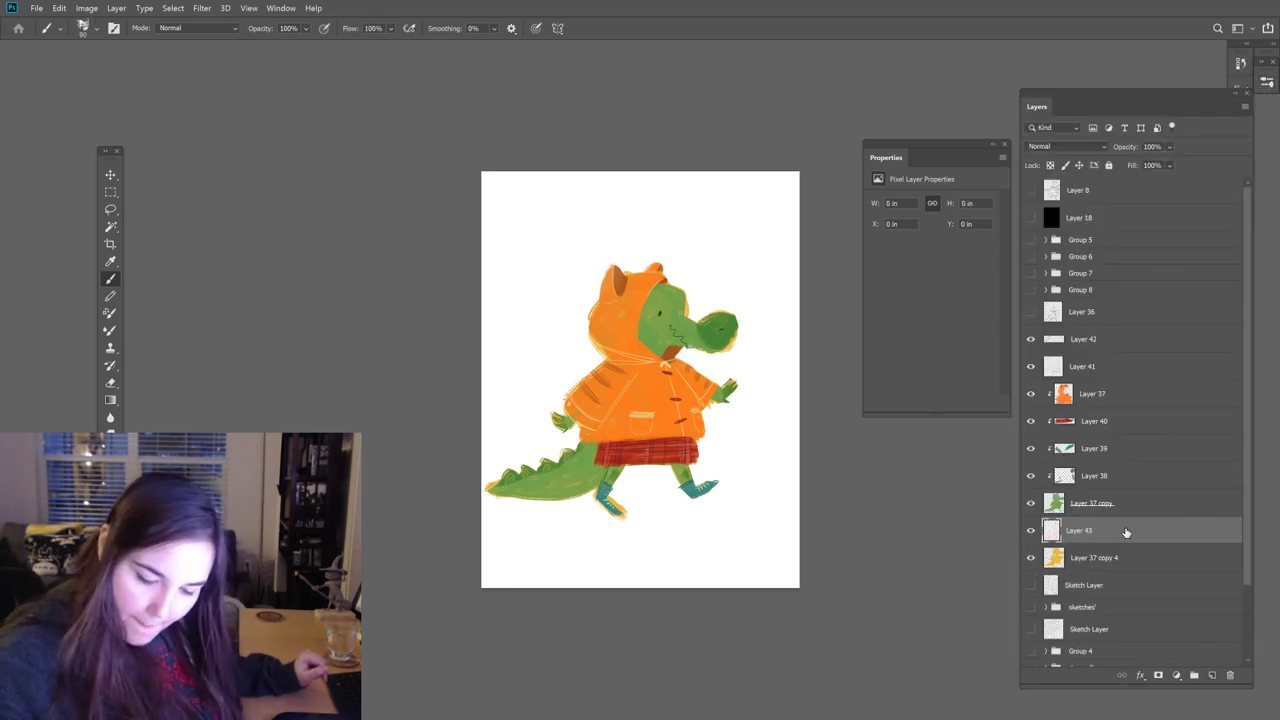
pyautogui.moveTo(1128, 531); pyautogui.dragTo(1098, 569)
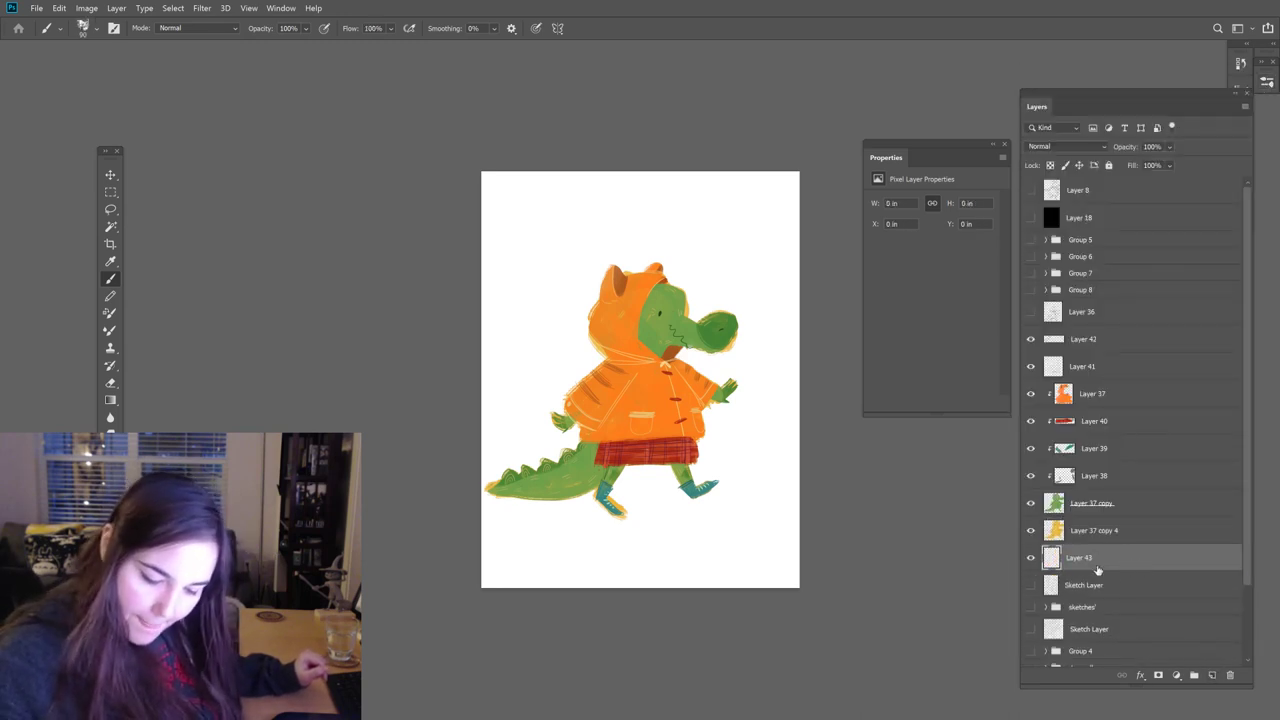
pyautogui.click(1031, 503)
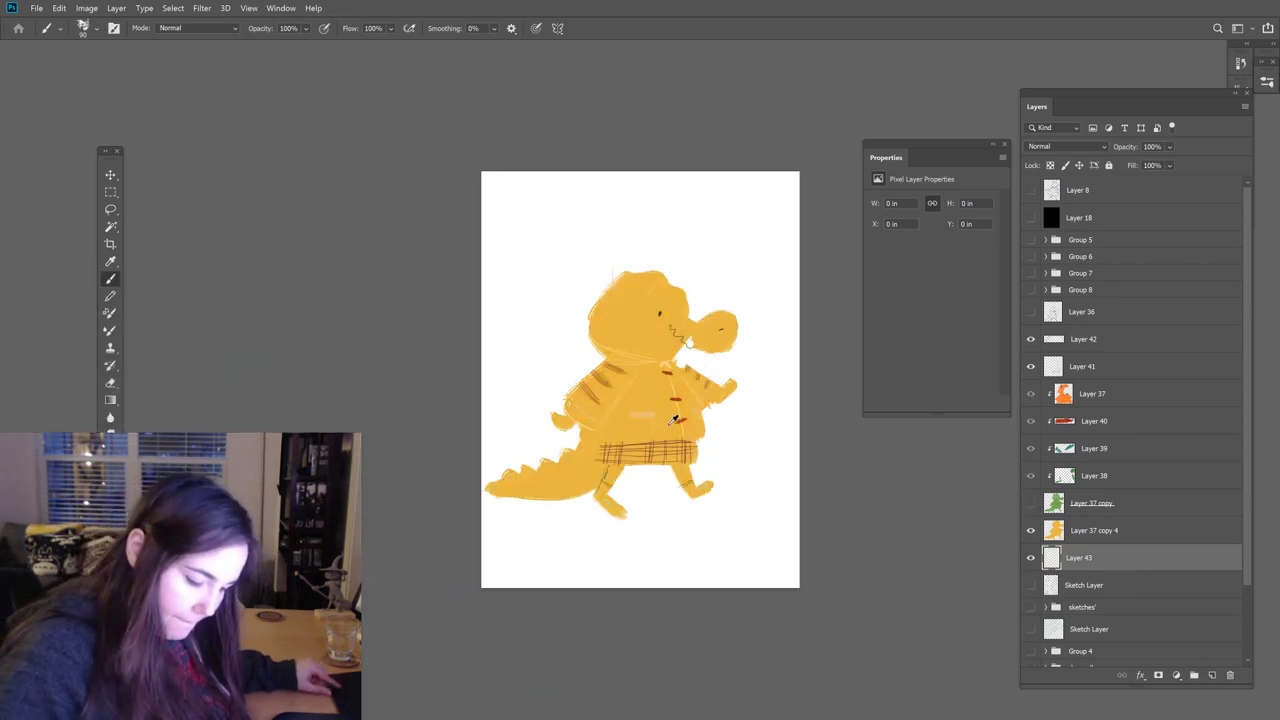
pyautogui.click(1031, 503)
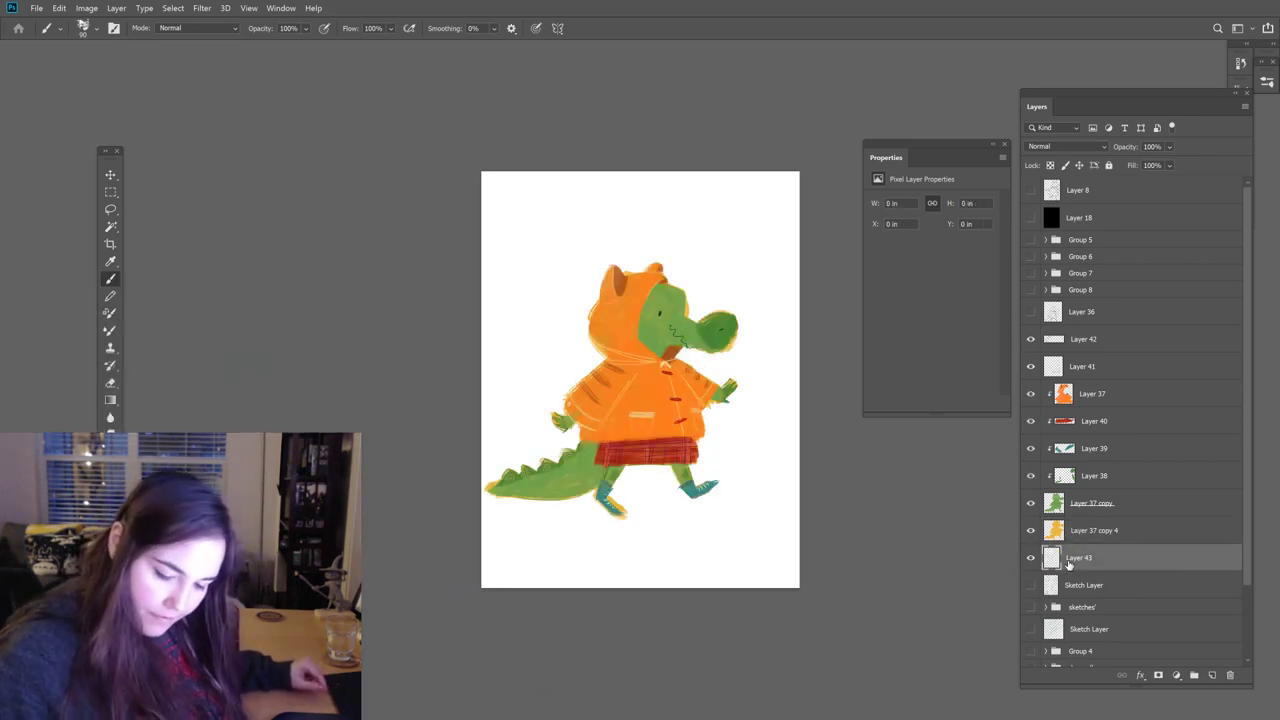
# Step: Paint a yellow ground shadow beneath the crocodile's feet
pyautogui.moveTo(712, 507)
pyautogui.mouseDown()
pyautogui.moveTo(555, 516)
pyautogui.moveTo(745, 507)
pyautogui.mouseUp()
pyautogui.moveTo(674, 509)
pyautogui.mouseDown()
pyautogui.moveTo(598, 508)
pyautogui.moveTo(737, 511)
pyautogui.moveTo(588, 511)
pyautogui.moveTo(745, 512)
pyautogui.mouseUp()
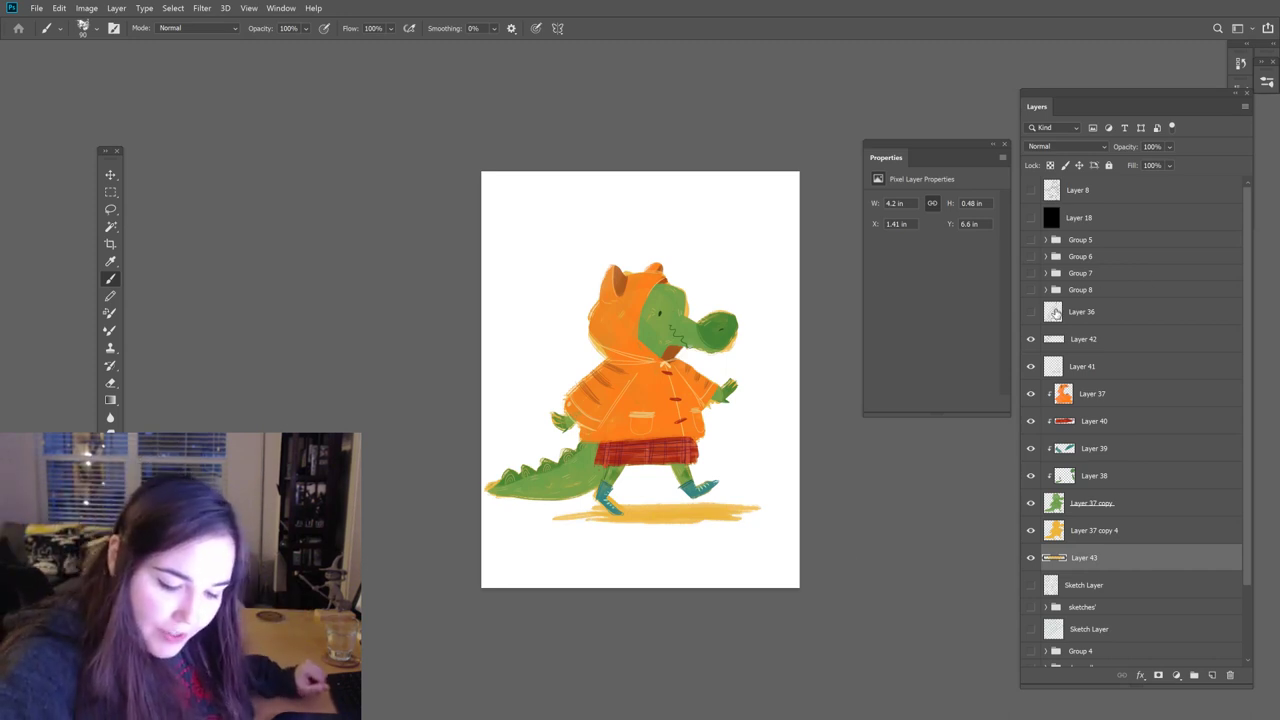
pyautogui.click(1062, 340)
# Step: Group Layers 36–43 with Ctrl+G, hide the group, and show the Sketch Layer
pyautogui.click(1085, 318)
pyautogui.keyDown('shift'); pyautogui.click(1107, 551); pyautogui.keyUp('shift')
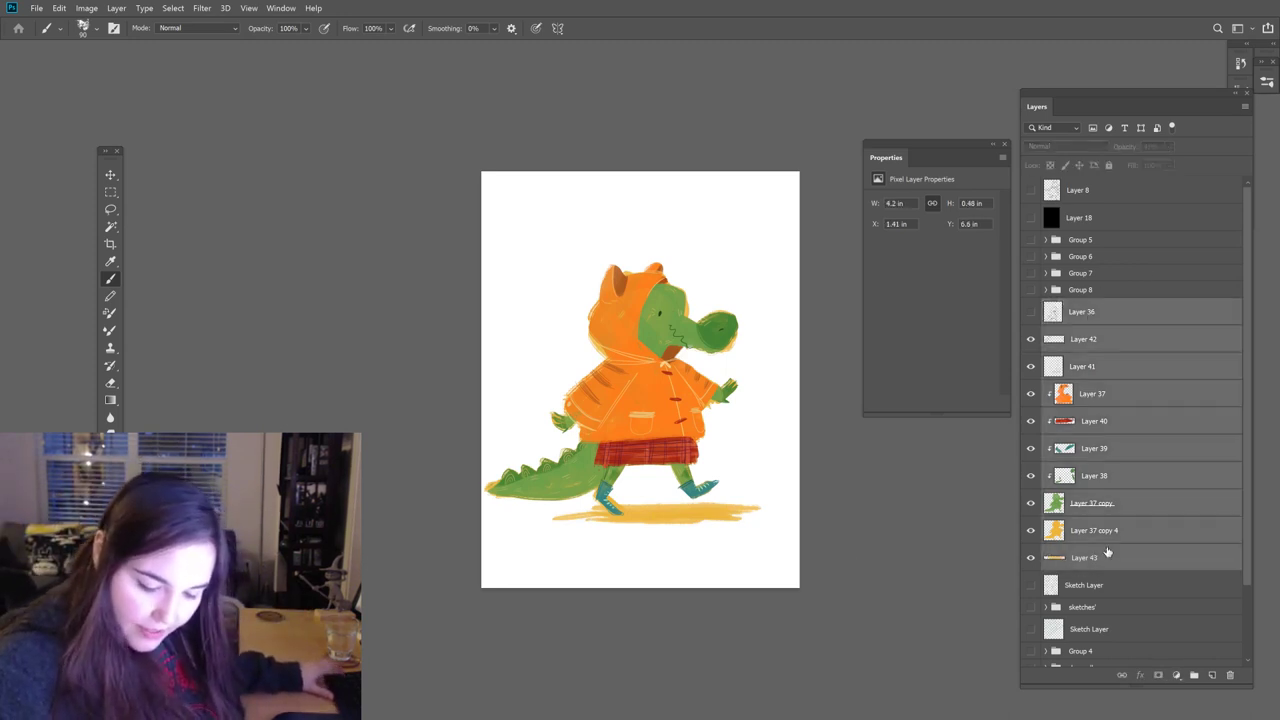
pyautogui.hotkey('ctrl', 'g')
pyautogui.click(1031, 306)
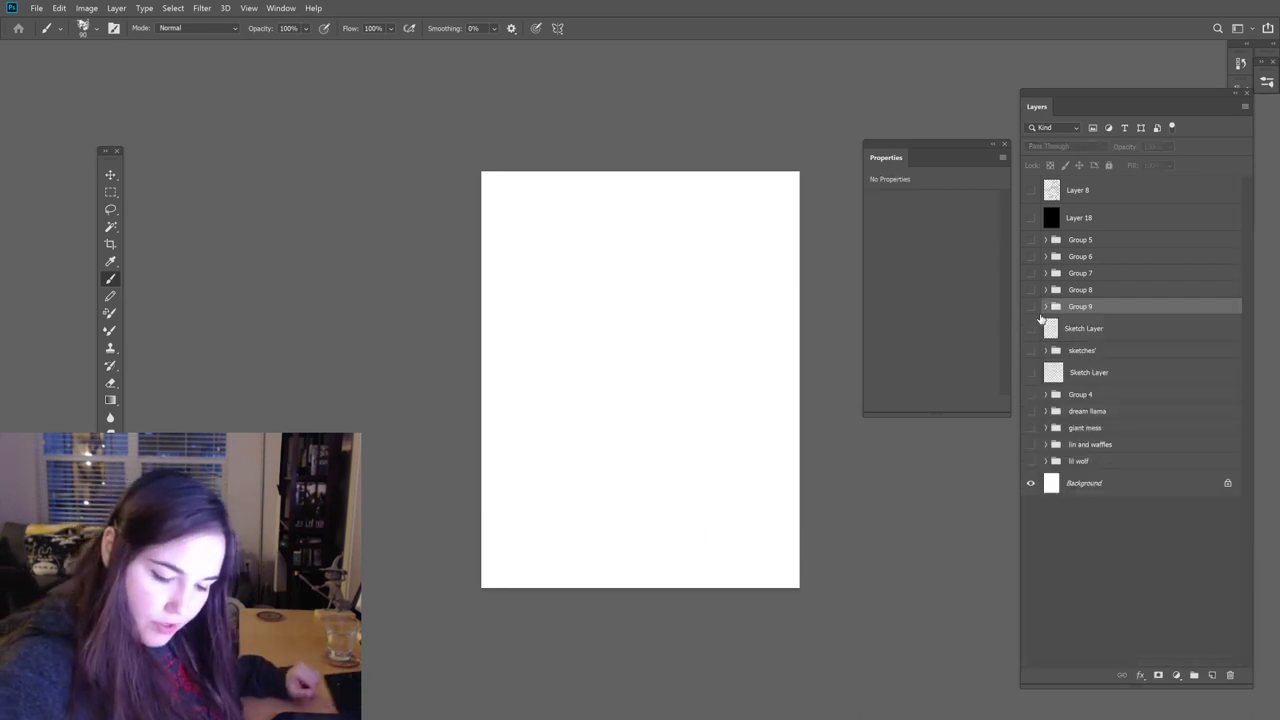
pyautogui.click(1031, 328)
pyautogui.click(1065, 328)
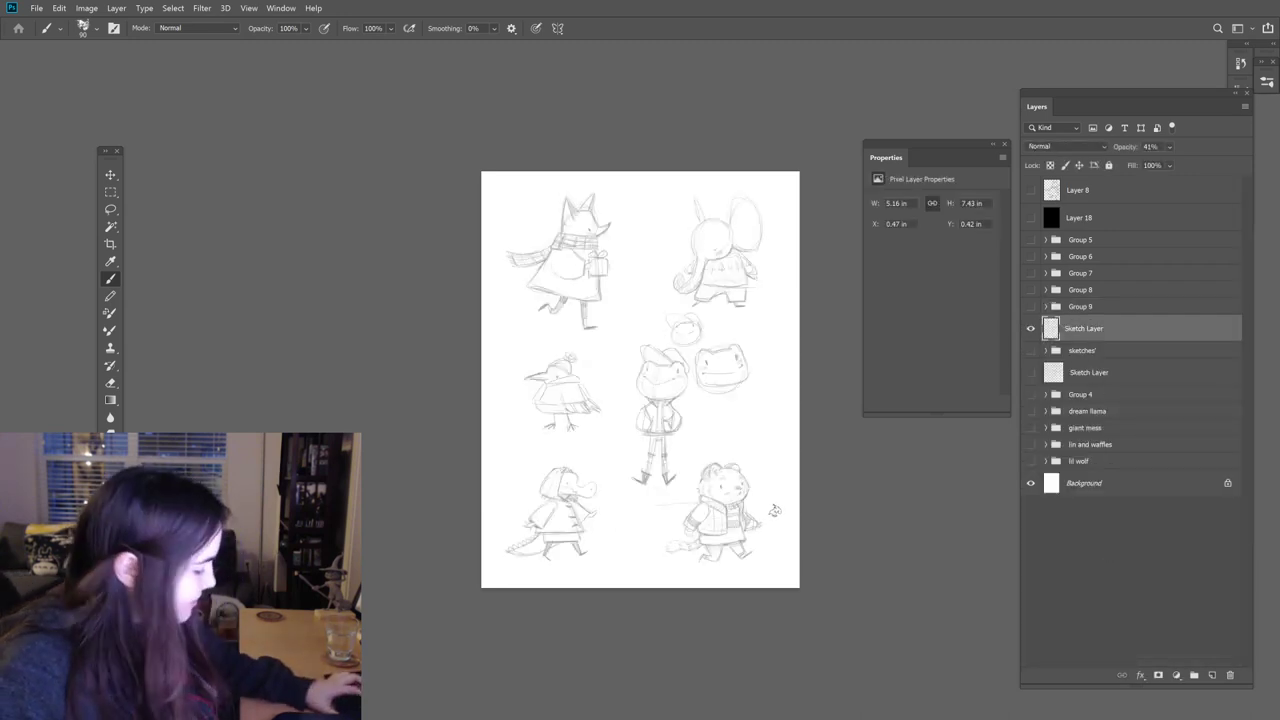
# Step: Lasso the bottom-right character onto its own layer and enlarge it to fill the page
pyautogui.press('l')
pyautogui.moveTo(783, 503)
pyautogui.mouseDown()
pyautogui.moveTo(690, 505)
pyautogui.moveTo(787, 585)
pyautogui.mouseUp()
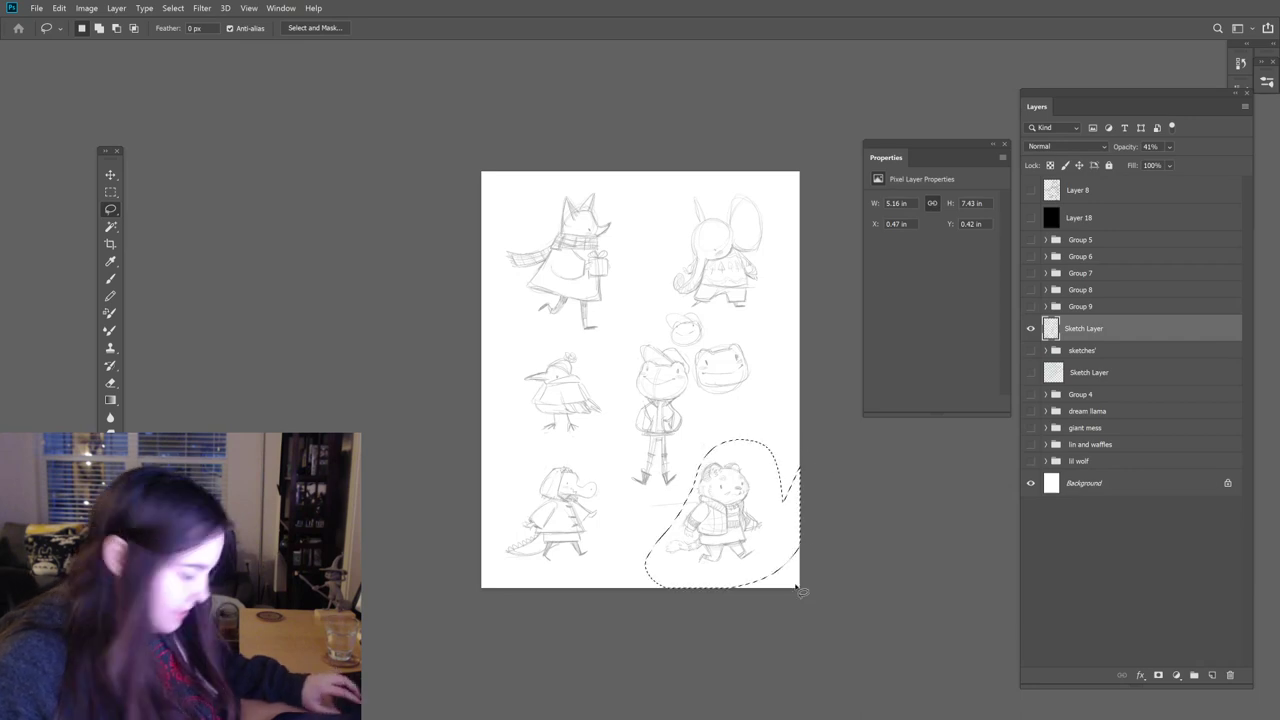
pyautogui.hotkey('ctrl', 'shift', 'alt', 'n')
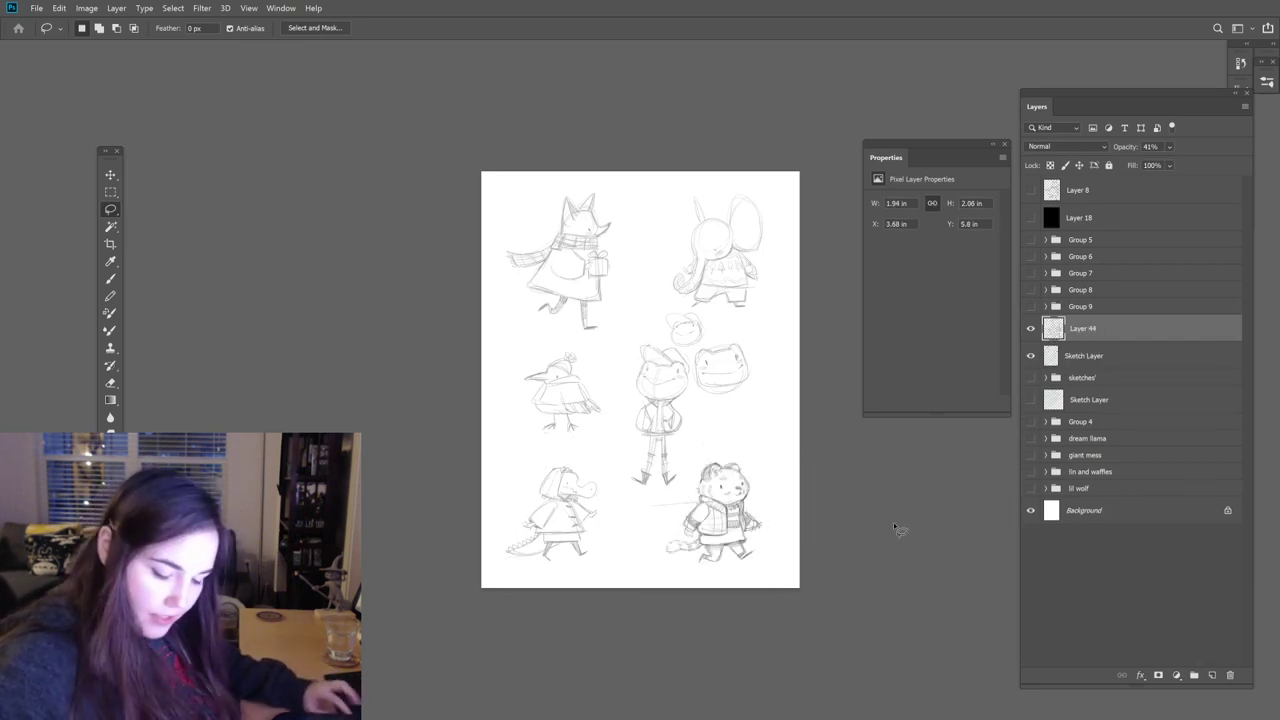
pyautogui.click(1031, 356)
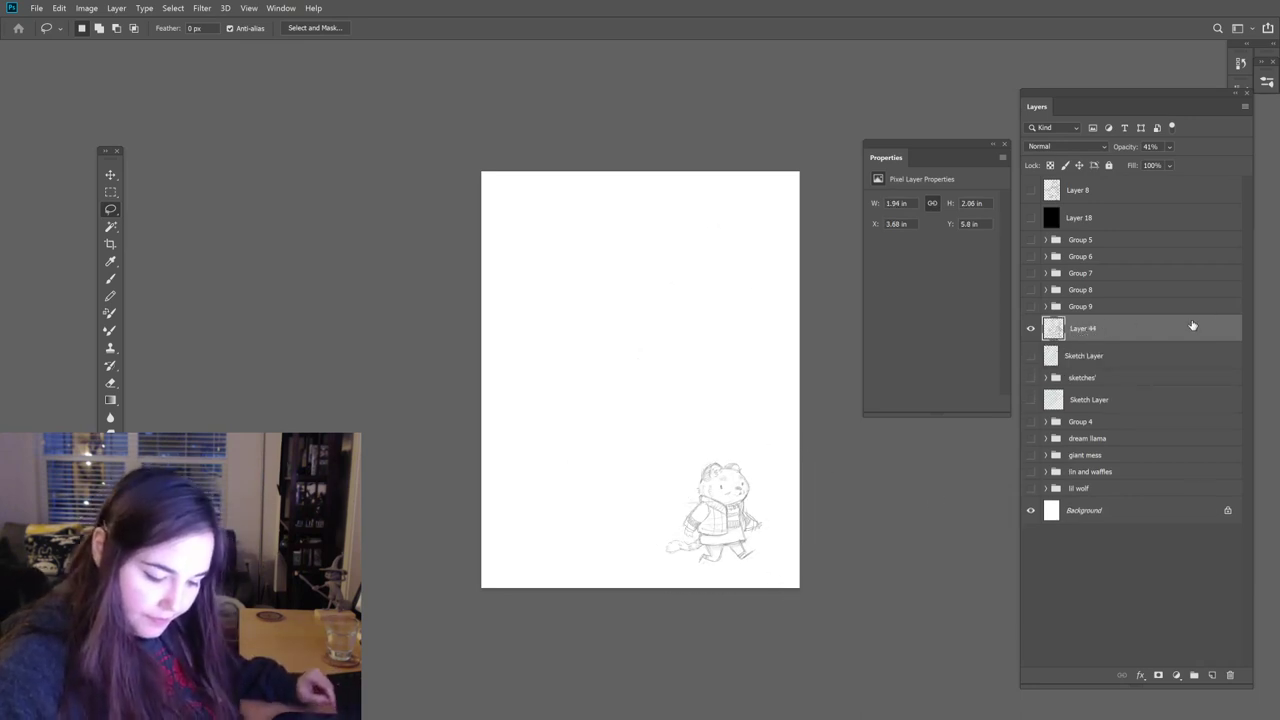
pyautogui.hotkey('ctrl', 't')
pyautogui.moveTo(666, 463)
pyautogui.mouseDown()
pyautogui.moveTo(517, 260)
pyautogui.moveTo(497, 280)
pyautogui.mouseUp()
pyautogui.moveTo(740, 430)
pyautogui.mouseDown()
pyautogui.moveTo(737, 357)
pyautogui.moveTo(723, 388)
pyautogui.mouseUp()
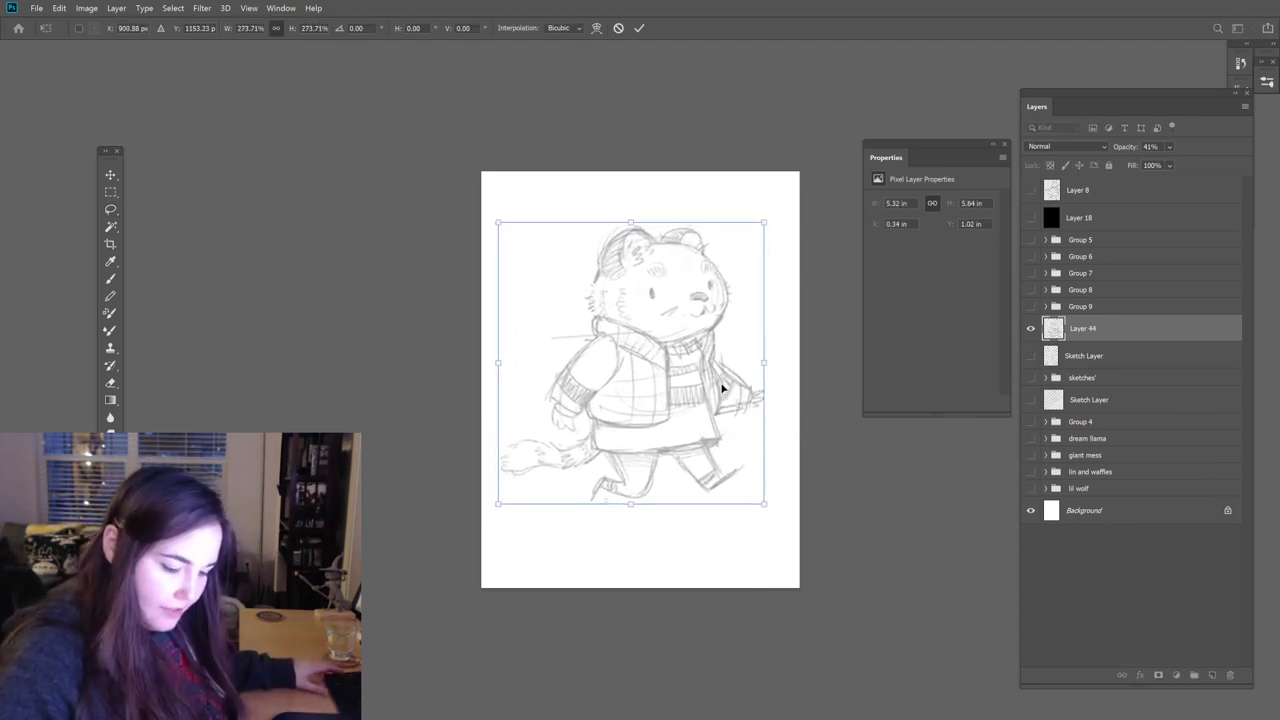
pyautogui.press('Return')
# Step: Add a new empty colour layer and set the brush size to 250
pyautogui.press('l')
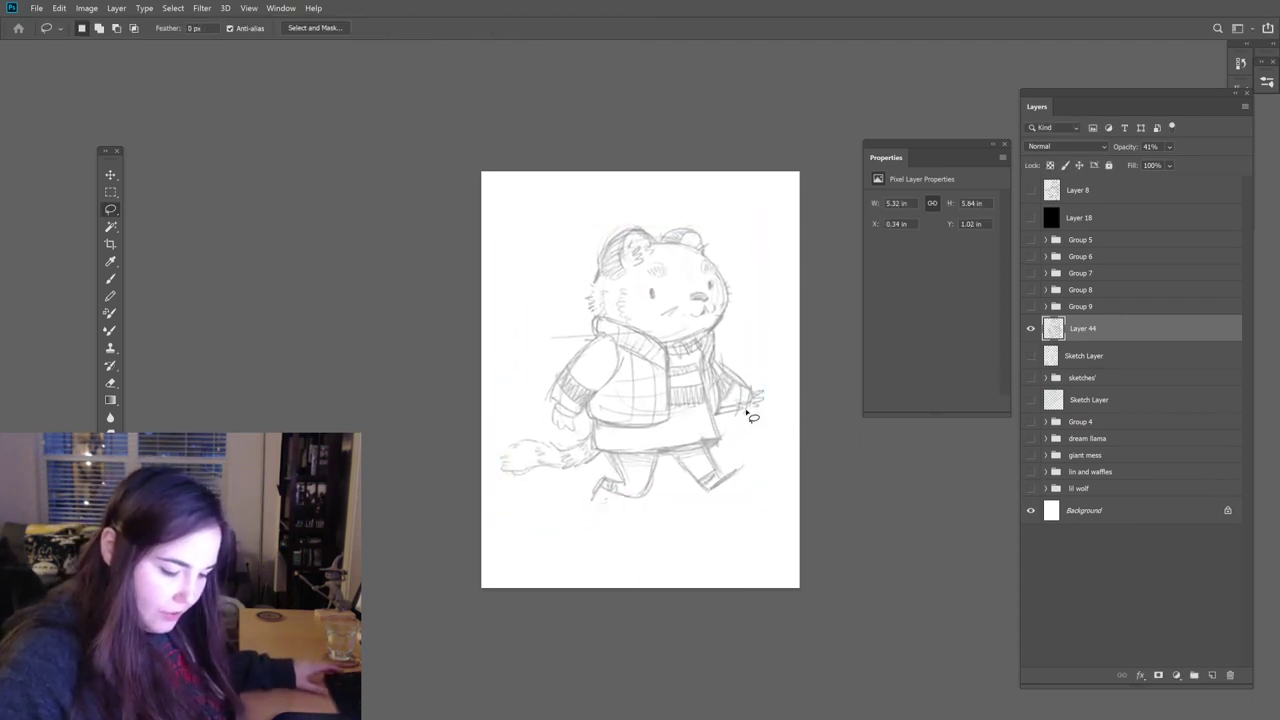
pyautogui.click(1212, 676)
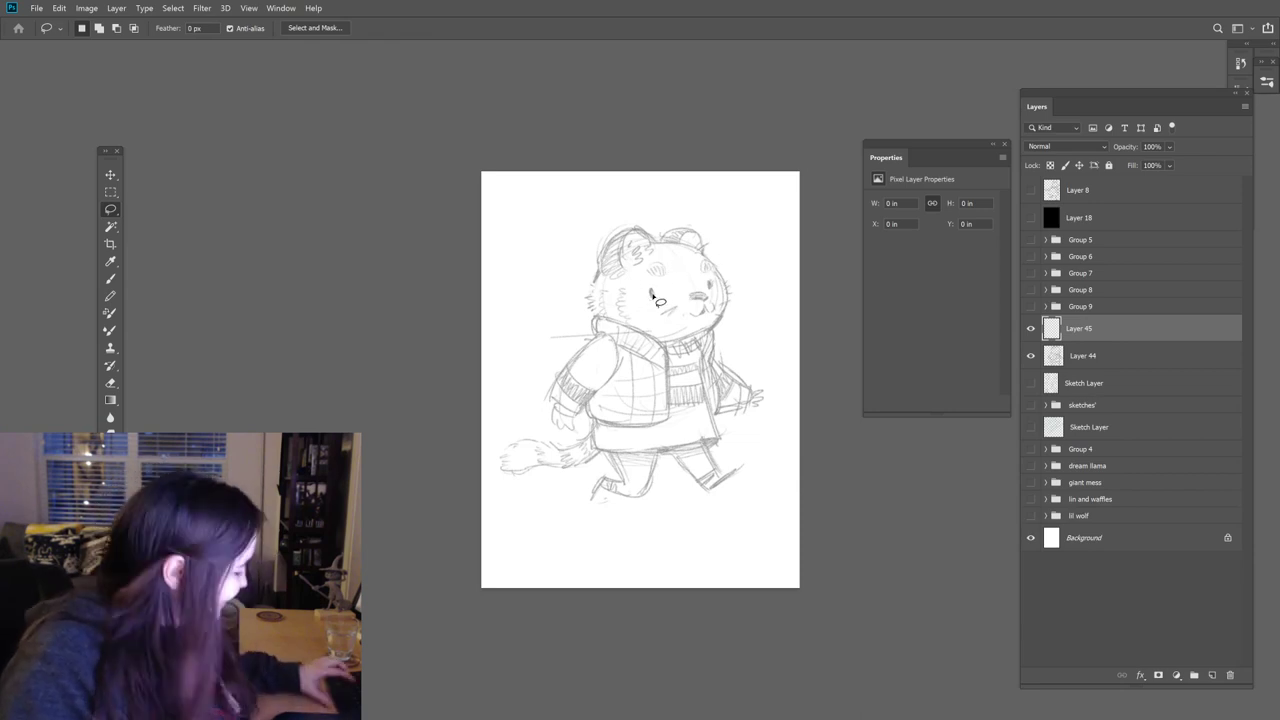
pyautogui.press('b')
pyautogui.moveTo(638, 270)
pyautogui.mouseDown()
pyautogui.moveTo(604, 322)
pyautogui.moveTo(604, 300)
pyautogui.moveTo(643, 284)
pyautogui.mouseUp()
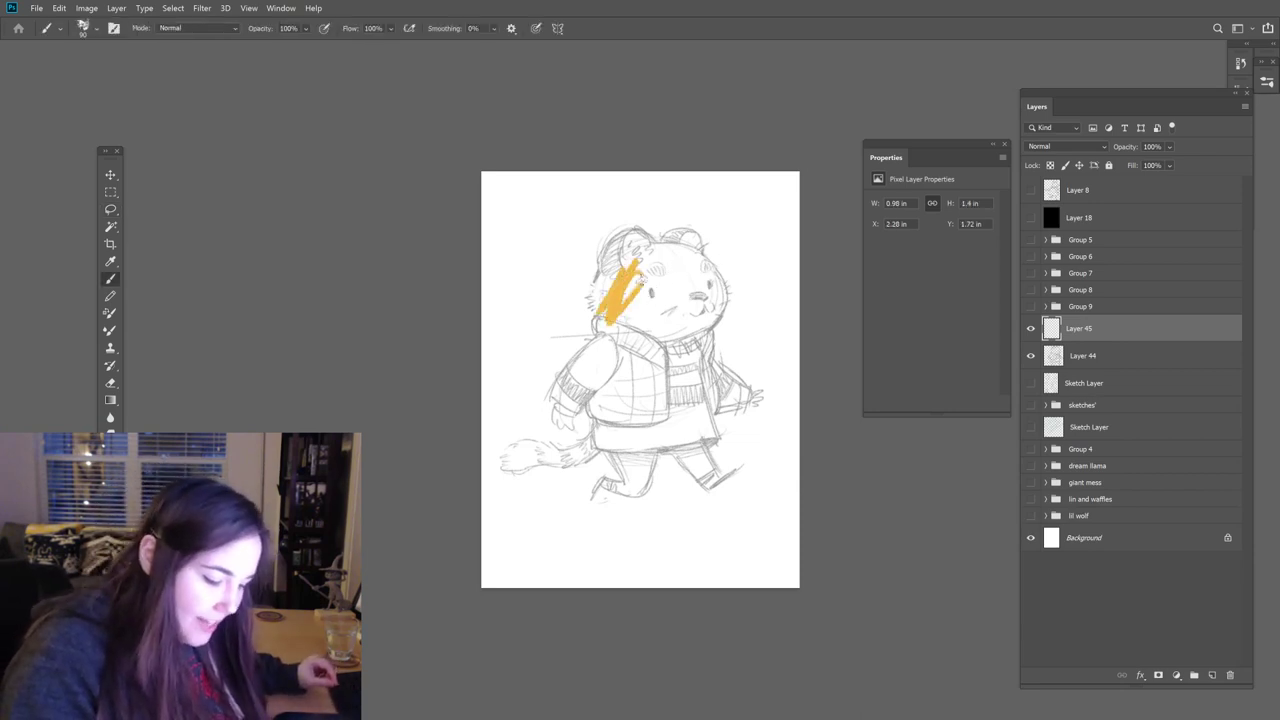
pyautogui.hotkey('ctrl', 'z')
pyautogui.press(']')
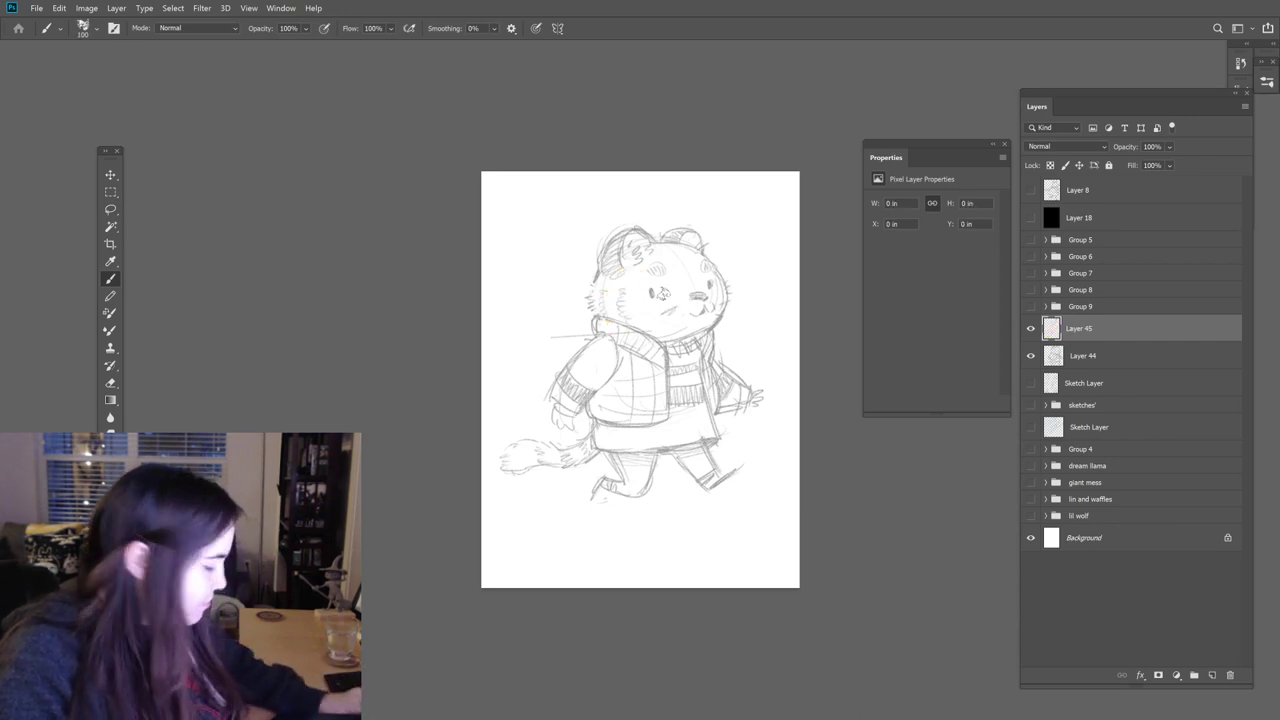
pyautogui.press(']')
pyautogui.press(']')
pyautogui.press(']')
pyautogui.press(']')
pyautogui.press(']')
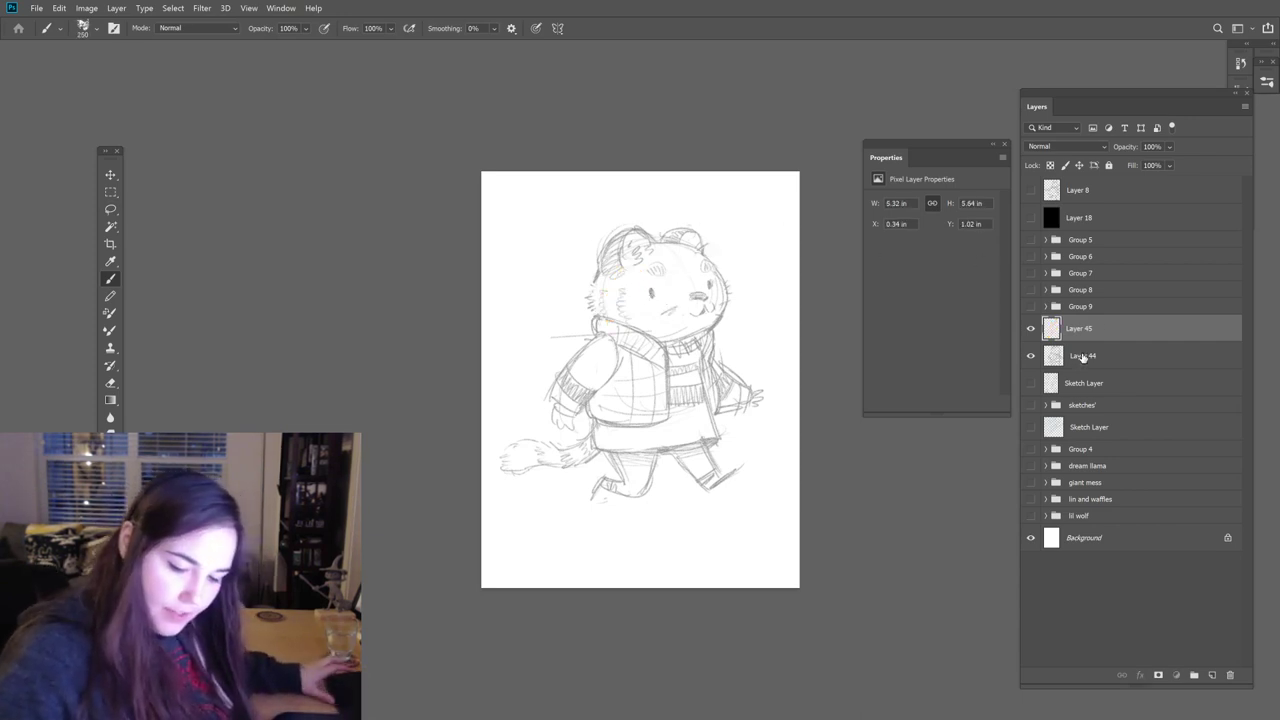
# Step: Shrink the Layer 44 sketch to about 87%, then paint colour over the hat on Layer 45
pyautogui.click(1081, 357)
pyautogui.hotkey('ctrl', 't')
pyautogui.moveTo(768, 218); pyautogui.dragTo(731, 259)
pyautogui.moveTo(720, 314); pyautogui.dragTo(733, 334)
pyautogui.press('Return')
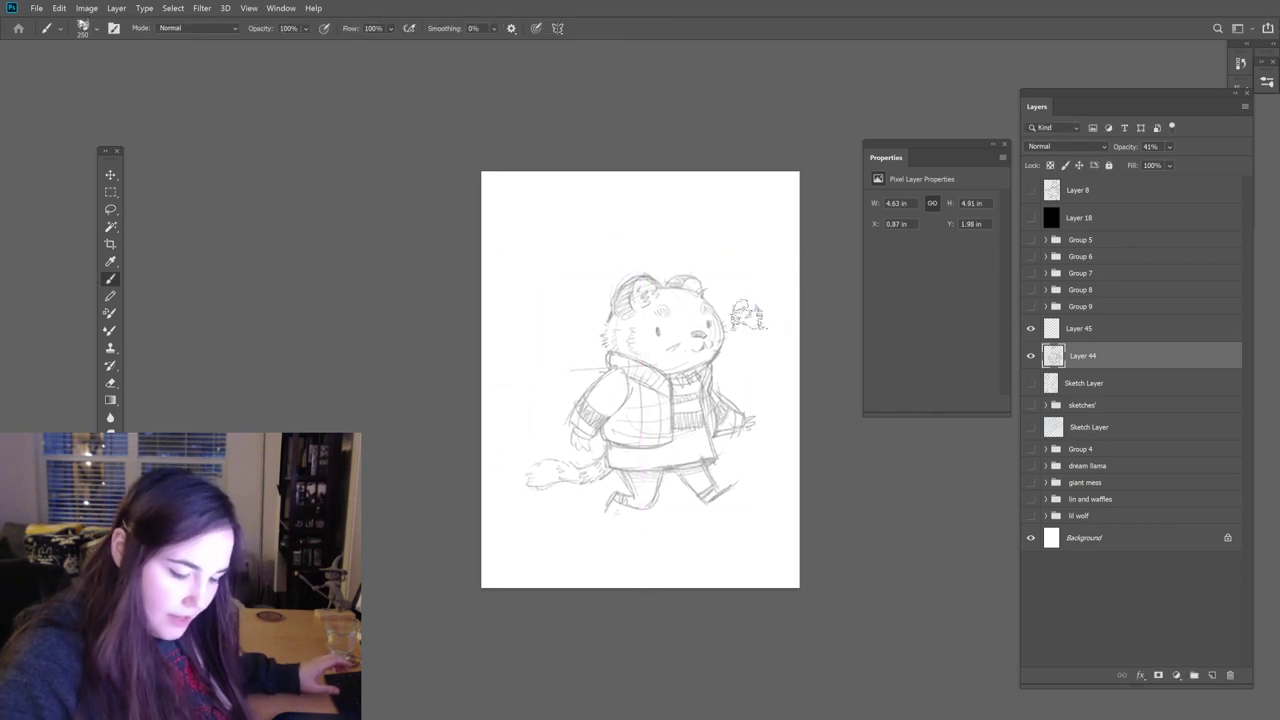
pyautogui.click(1078, 334)
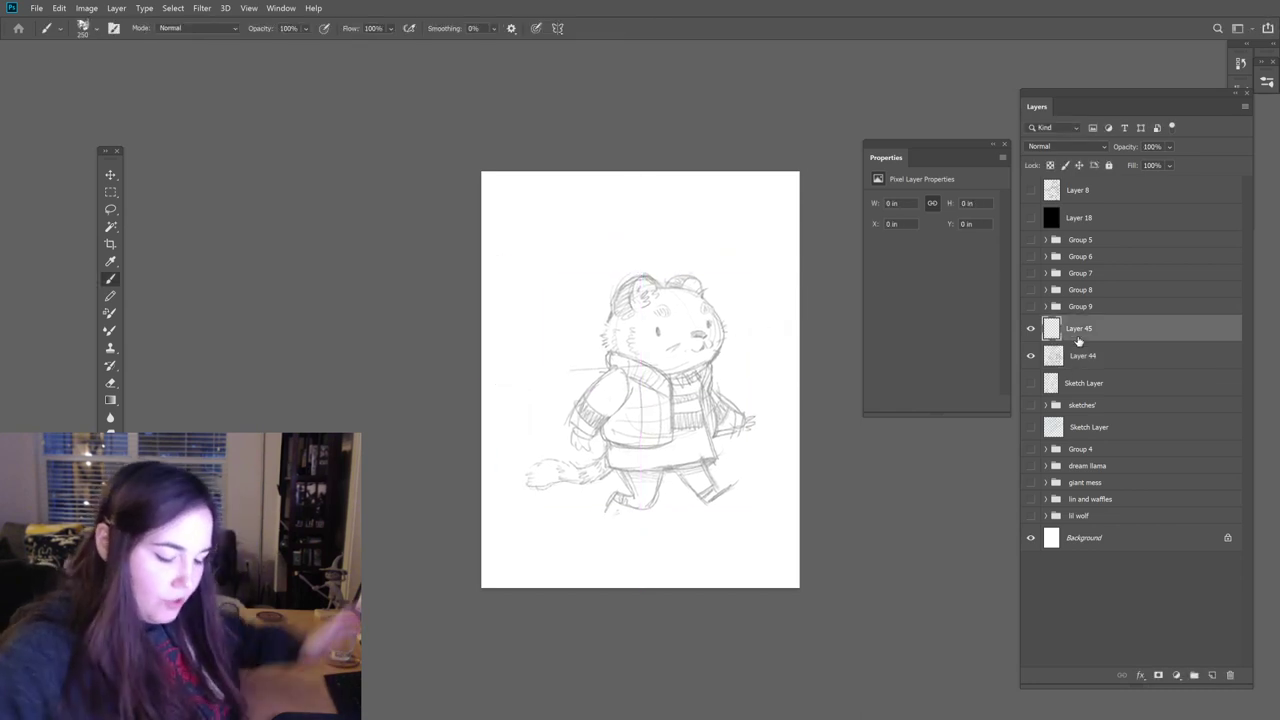
pyautogui.moveTo(612, 318)
pyautogui.mouseDown()
pyautogui.moveTo(689, 296)
pyautogui.moveTo(671, 299)
pyautogui.moveTo(694, 298)
pyautogui.moveTo(684, 306)
pyautogui.moveTo(698, 331)
pyautogui.moveTo(701, 306)
pyautogui.moveTo(671, 301)
pyautogui.moveTo(696, 326)
pyautogui.moveTo(691, 298)
pyautogui.moveTo(706, 331)
pyautogui.moveTo(696, 301)
pyautogui.moveTo(714, 341)
pyautogui.moveTo(711, 324)
pyautogui.moveTo(668, 351)
pyautogui.moveTo(681, 311)
pyautogui.moveTo(693, 324)
pyautogui.moveTo(676, 324)
pyautogui.moveTo(676, 346)
pyautogui.moveTo(636, 298)
pyautogui.moveTo(608, 328)
pyautogui.moveTo(679, 349)
pyautogui.moveTo(627, 361)
pyautogui.mouseUp()
# Step: Paint yellow over the jacket, arm, both feet and tail, then duplicate Layer 45
pyautogui.hotkey('ctrl', 'z')
pyautogui.moveTo(680, 372)
pyautogui.mouseDown()
pyautogui.moveTo(663, 421)
pyautogui.moveTo(642, 430)
pyautogui.moveTo(627, 380)
pyautogui.moveTo(605, 386)
pyautogui.moveTo(575, 433)
pyautogui.moveTo(588, 420)
pyautogui.moveTo(585, 438)
pyautogui.moveTo(603, 390)
pyautogui.moveTo(582, 413)
pyautogui.moveTo(592, 423)
pyautogui.moveTo(624, 383)
pyautogui.moveTo(585, 408)
pyautogui.moveTo(617, 401)
pyautogui.moveTo(620, 453)
pyautogui.moveTo(698, 448)
pyautogui.moveTo(695, 418)
pyautogui.moveTo(703, 448)
pyautogui.moveTo(720, 358)
pyautogui.moveTo(740, 423)
pyautogui.moveTo(708, 418)
pyautogui.moveTo(740, 421)
pyautogui.moveTo(710, 408)
pyautogui.moveTo(723, 390)
pyautogui.moveTo(705, 383)
pyautogui.moveTo(692, 396)
pyautogui.moveTo(680, 353)
pyautogui.moveTo(665, 418)
pyautogui.moveTo(648, 428)
pyautogui.moveTo(650, 386)
pyautogui.moveTo(738, 448)
pyautogui.moveTo(700, 490)
pyautogui.moveTo(675, 458)
pyautogui.moveTo(705, 493)
pyautogui.moveTo(702, 470)
pyautogui.moveTo(705, 496)
pyautogui.moveTo(715, 473)
pyautogui.moveTo(682, 453)
pyautogui.moveTo(628, 478)
pyautogui.moveTo(628, 463)
pyautogui.moveTo(635, 490)
pyautogui.moveTo(615, 496)
pyautogui.moveTo(652, 502)
pyautogui.moveTo(665, 490)
pyautogui.moveTo(661, 450)
pyautogui.moveTo(718, 497)
pyautogui.mouseUp()
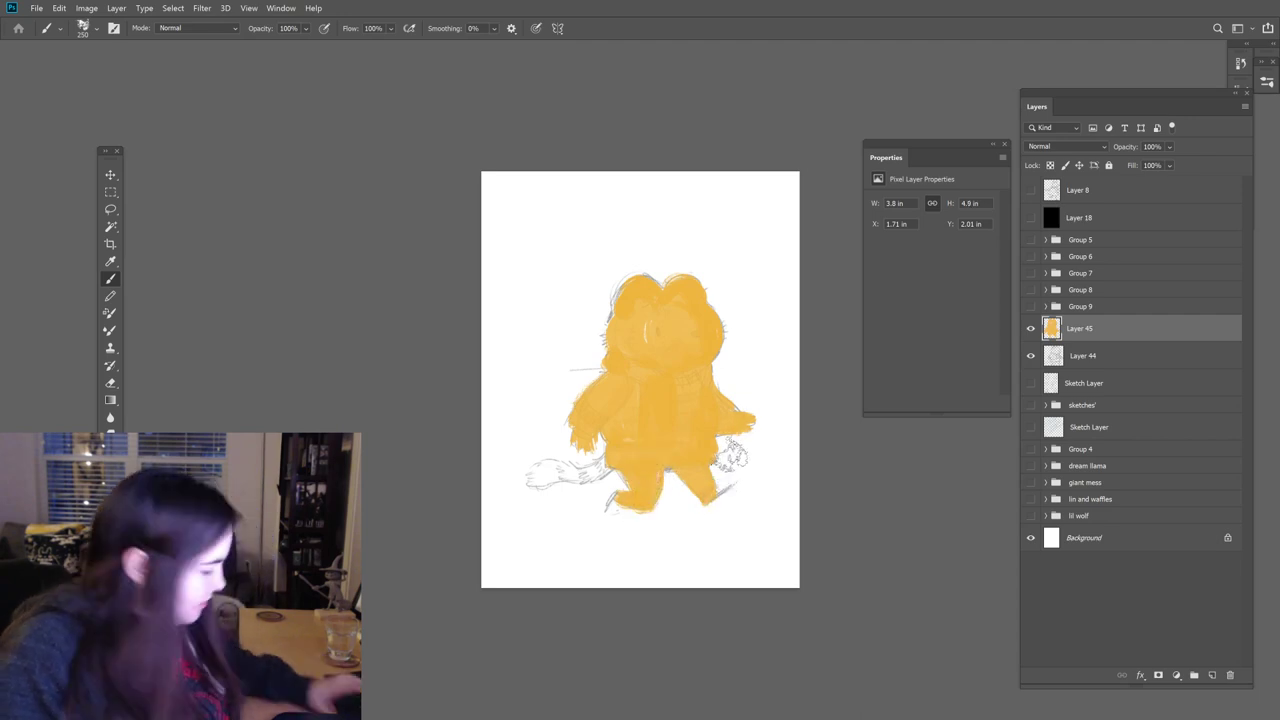
pyautogui.press('p')
pyautogui.press('b')
pyautogui.moveTo(710, 497)
pyautogui.mouseDown()
pyautogui.moveTo(734, 484)
pyautogui.moveTo(725, 492)
pyautogui.mouseUp()
pyautogui.moveTo(614, 498); pyautogui.dragTo(606, 510)
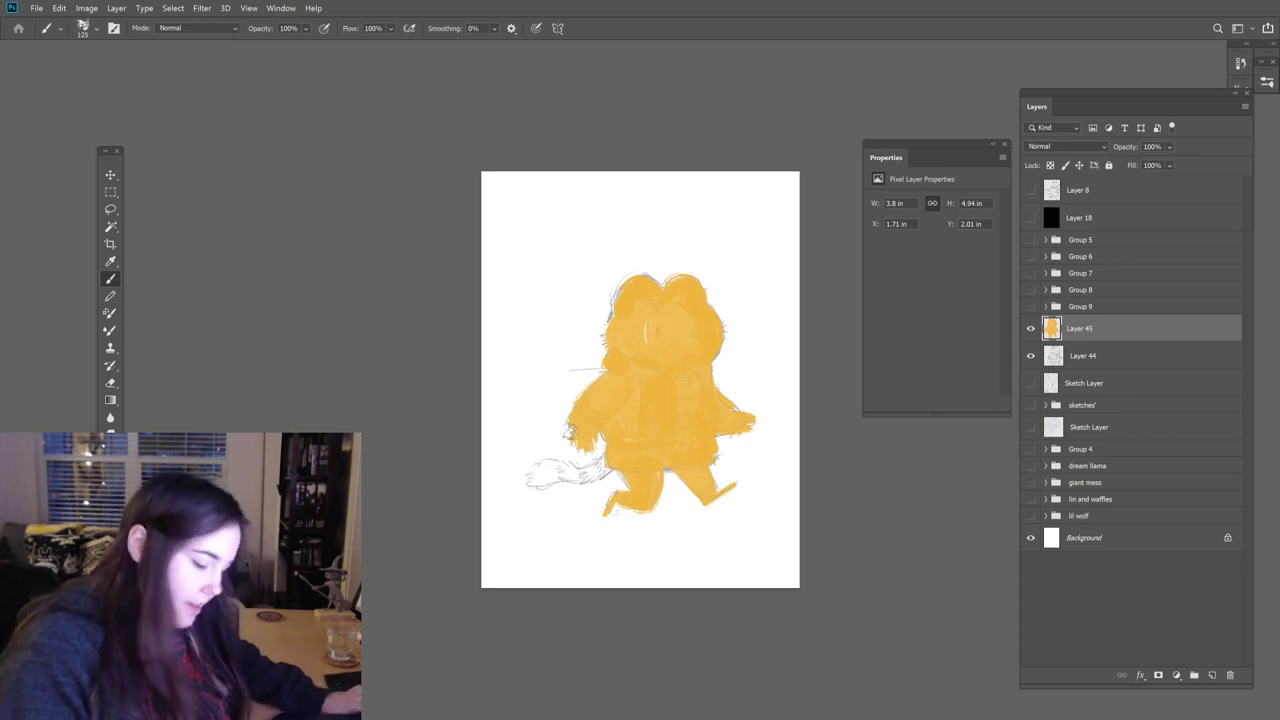
pyautogui.moveTo(526, 482)
pyautogui.mouseDown()
pyautogui.moveTo(591, 470)
pyautogui.moveTo(610, 449)
pyautogui.moveTo(593, 472)
pyautogui.moveTo(528, 487)
pyautogui.moveTo(592, 458)
pyautogui.mouseUp()
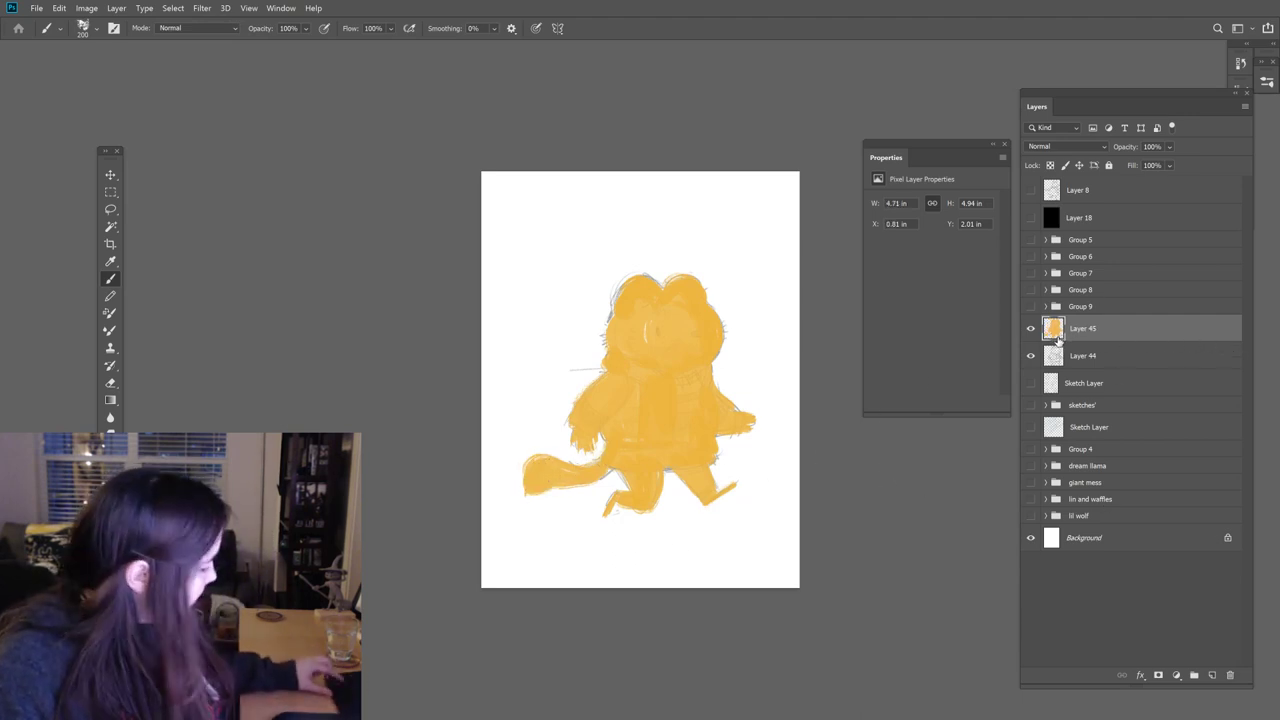
pyautogui.moveTo(1097, 330); pyautogui.dragTo(1097, 357)
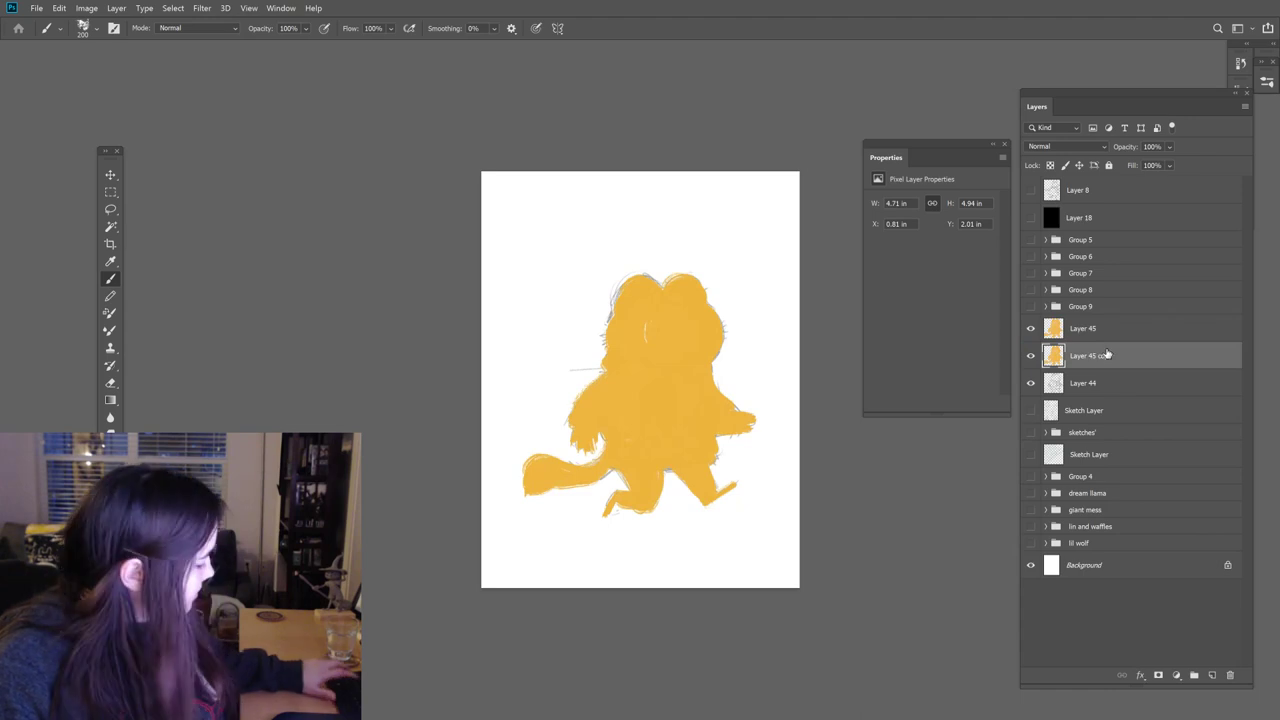
# Step: Merge the yellow copy down into Layer 44 and compare it with the top colour layer
pyautogui.hotkey('ctrl', 'e')
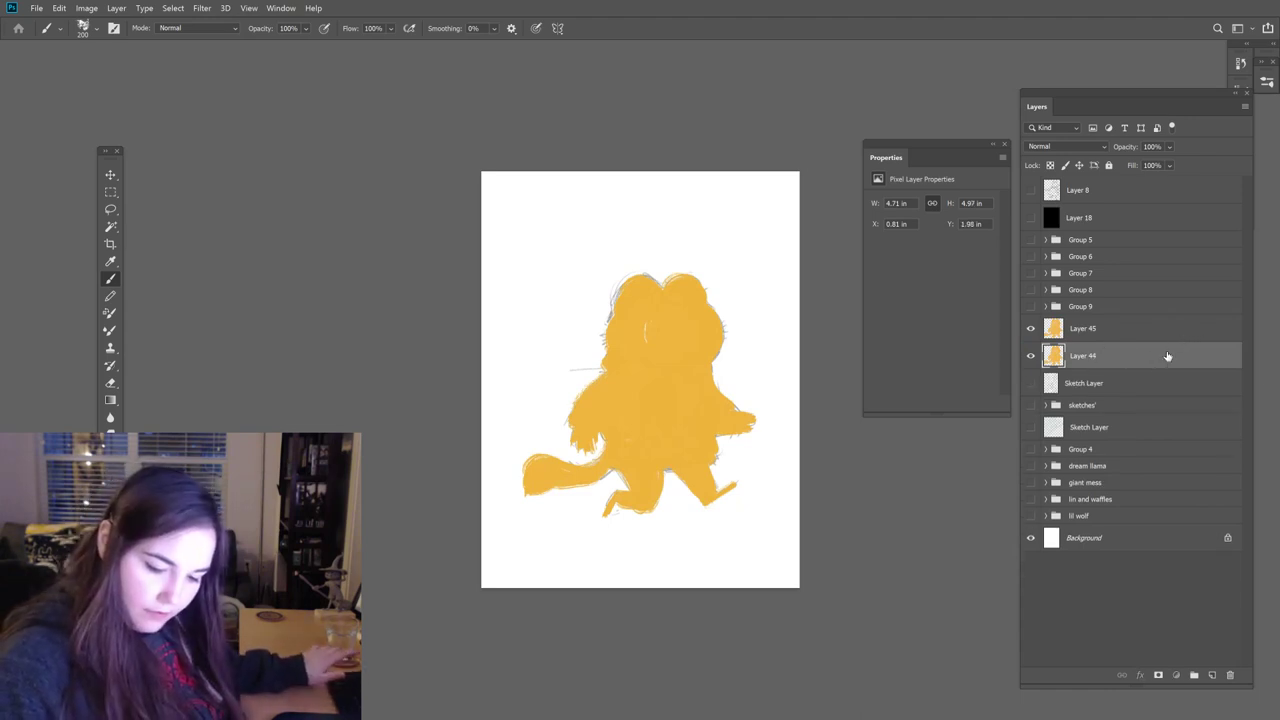
pyautogui.hotkey('alt', '[')
pyautogui.click(1150, 366)
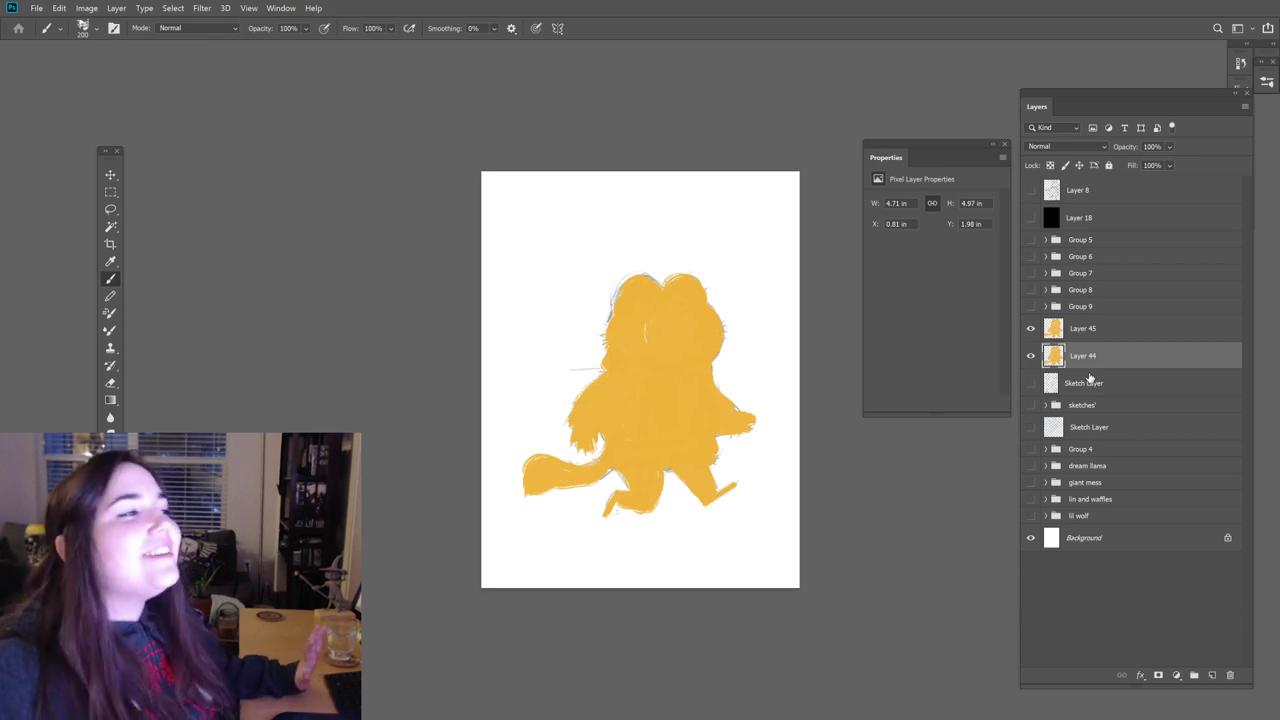
pyautogui.click(1033, 355)
pyautogui.click(1033, 355)
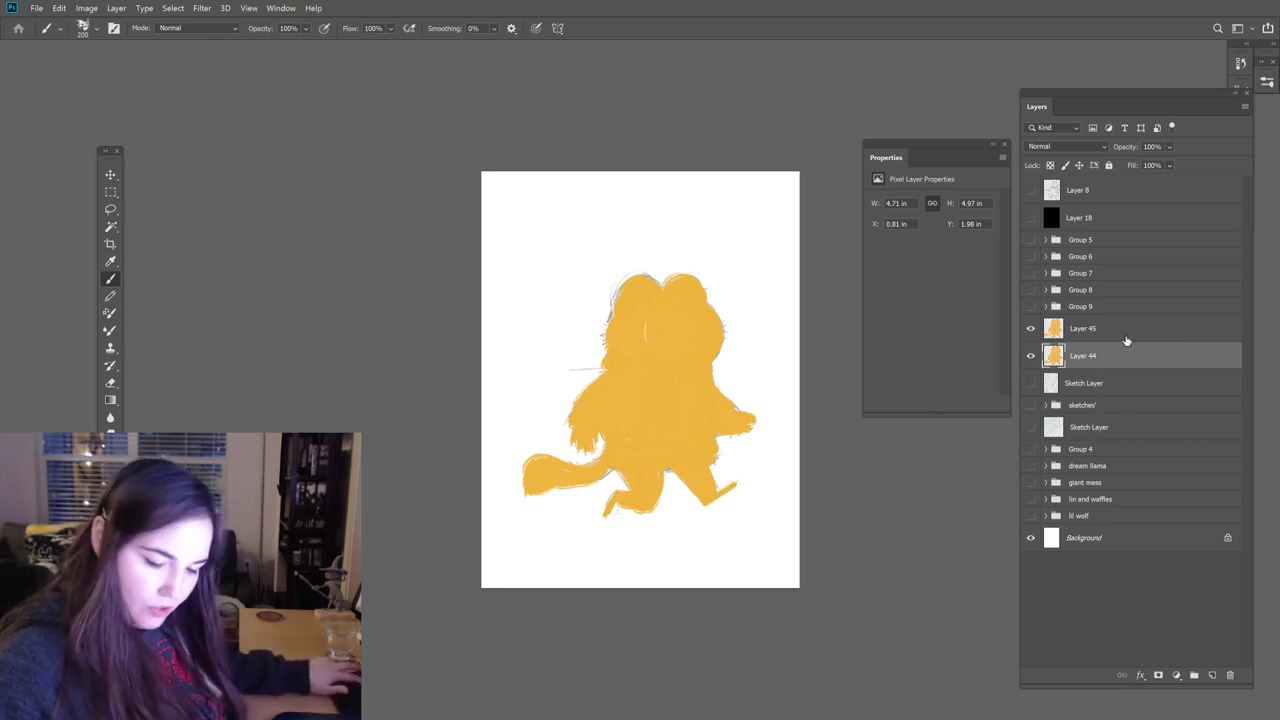
# Step: Solidify Layer 44 by merging duplicates, lock Layer 45's transparent pixels, and bring up snow leopard references
pyautogui.hotkey('ctrl', 'j')
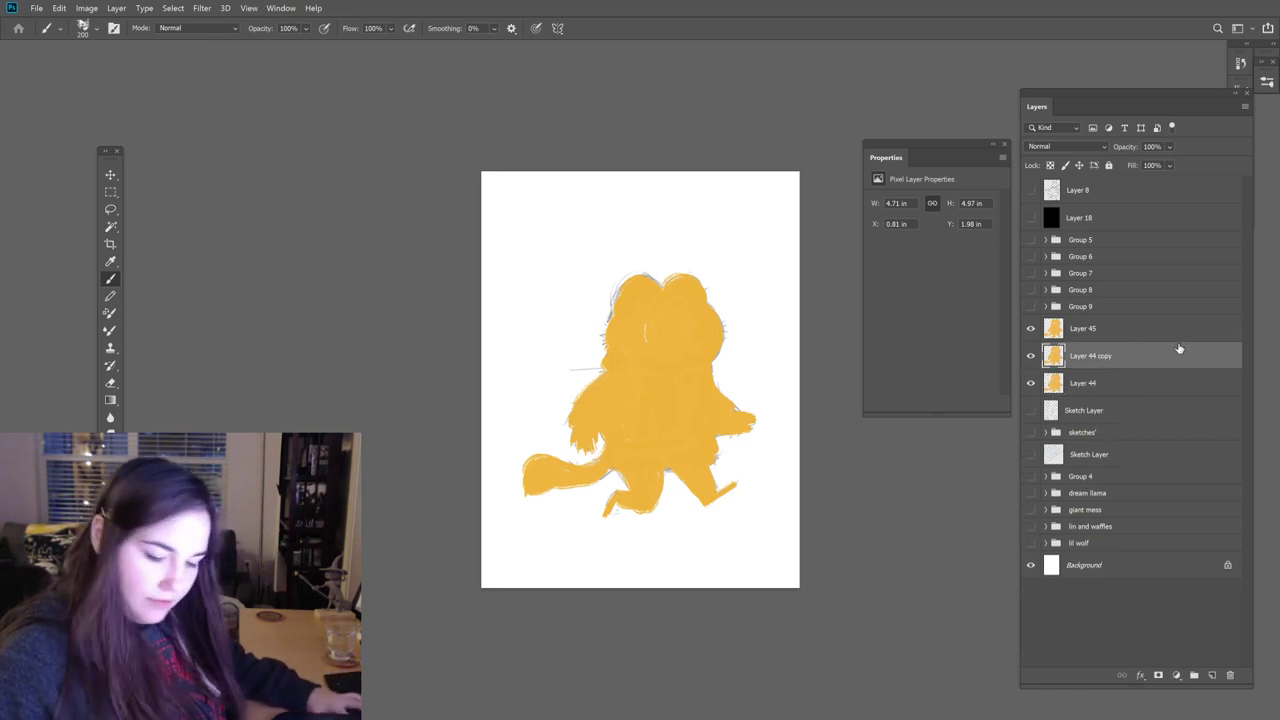
pyautogui.hotkey('ctrl', 'j')
pyautogui.hotkey('ctrl', 'j')
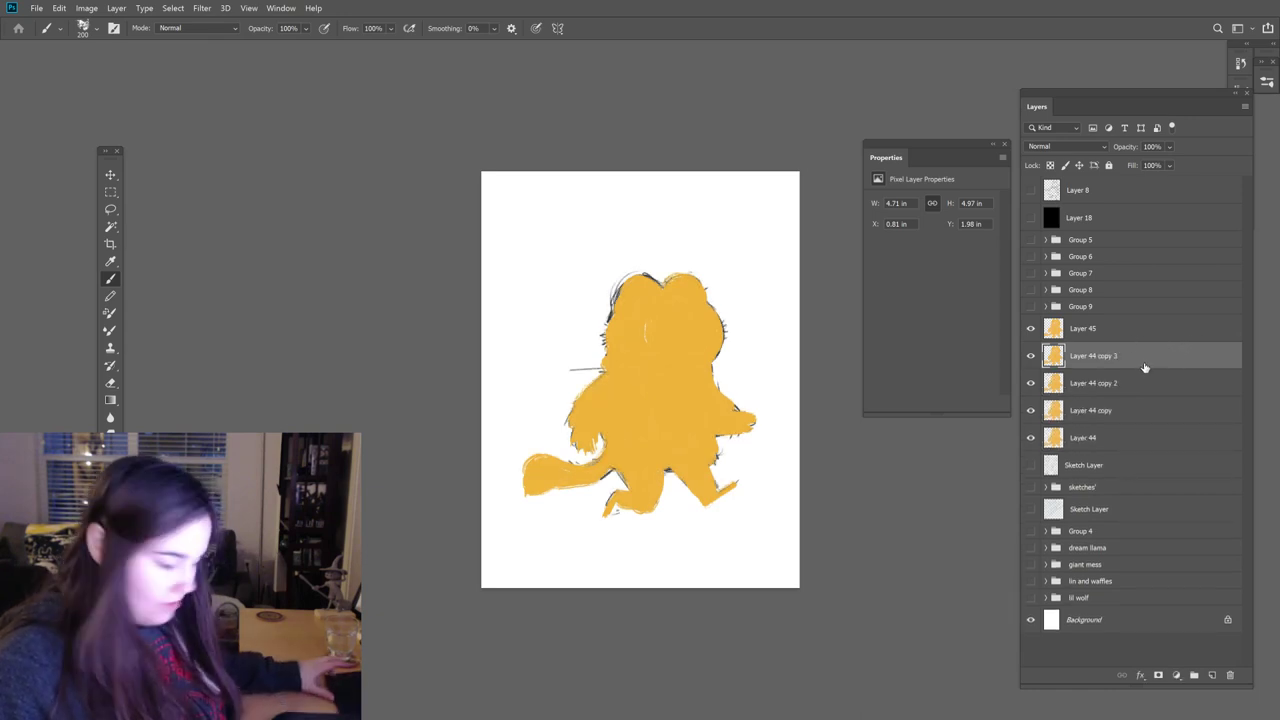
pyautogui.hotkey('ctrl', 'e')
pyautogui.hotkey('ctrl', 'e')
pyautogui.hotkey('ctrl', 'e')
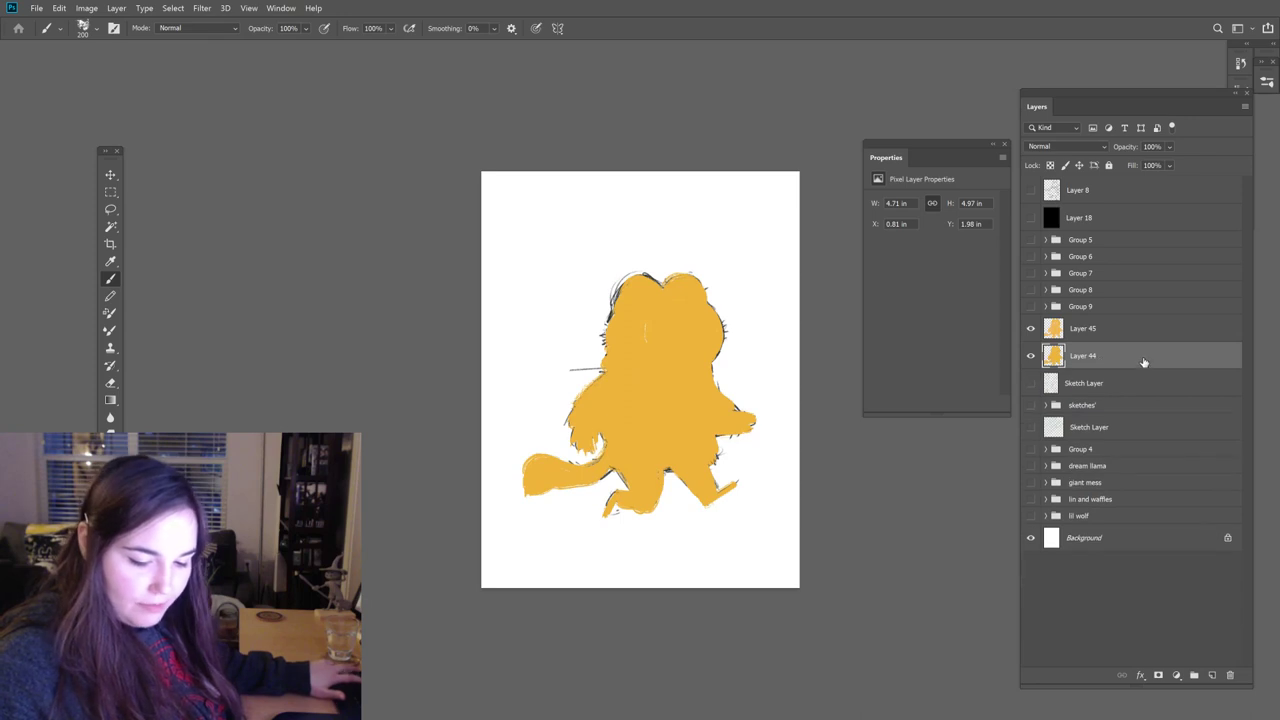
pyautogui.click(1031, 357)
pyautogui.click(1031, 330)
pyautogui.click(1068, 337)
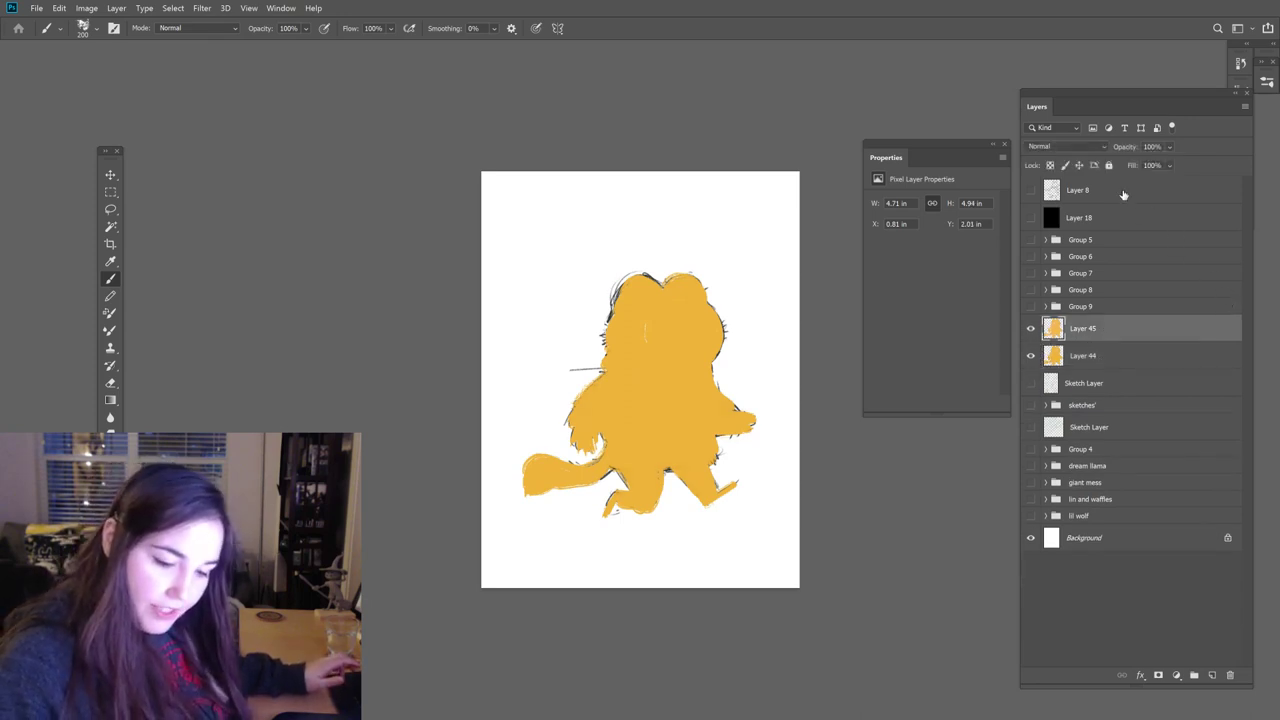
pyautogui.click(1050, 166)
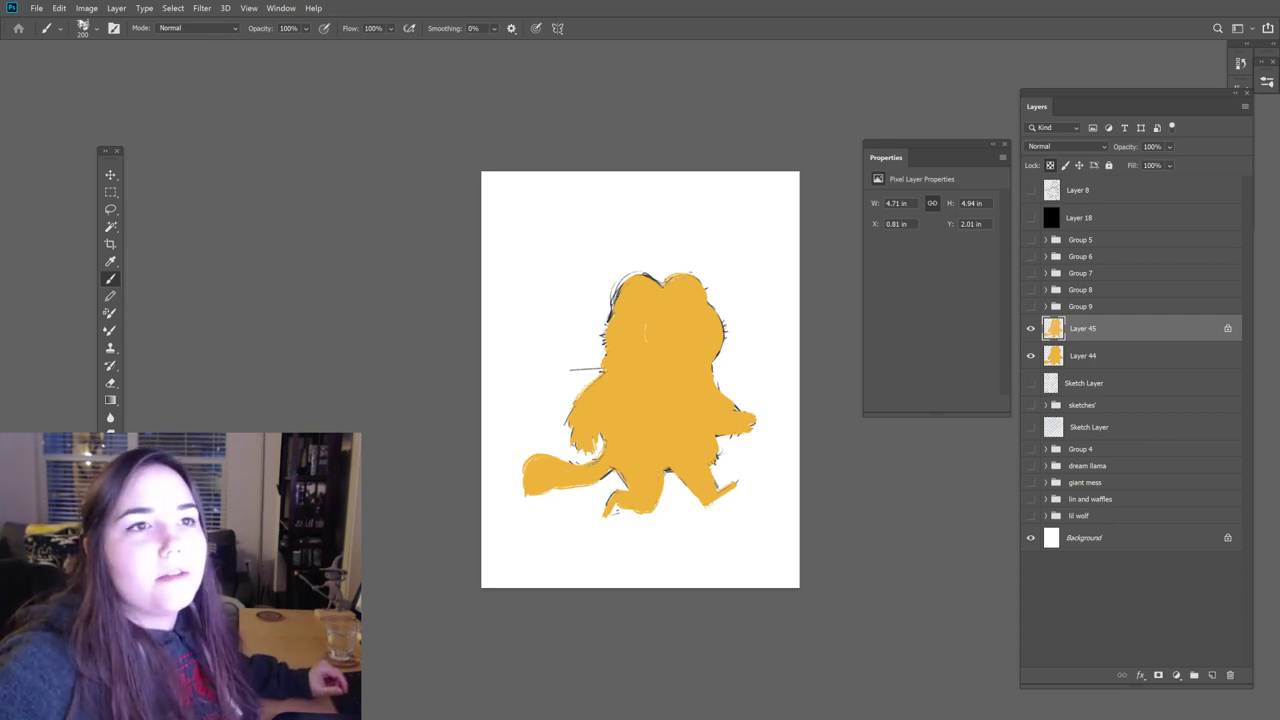
pyautogui.hotkey('alt', 'Tab')
pyautogui.moveTo(1091, 3); pyautogui.dragTo(1010, 3)
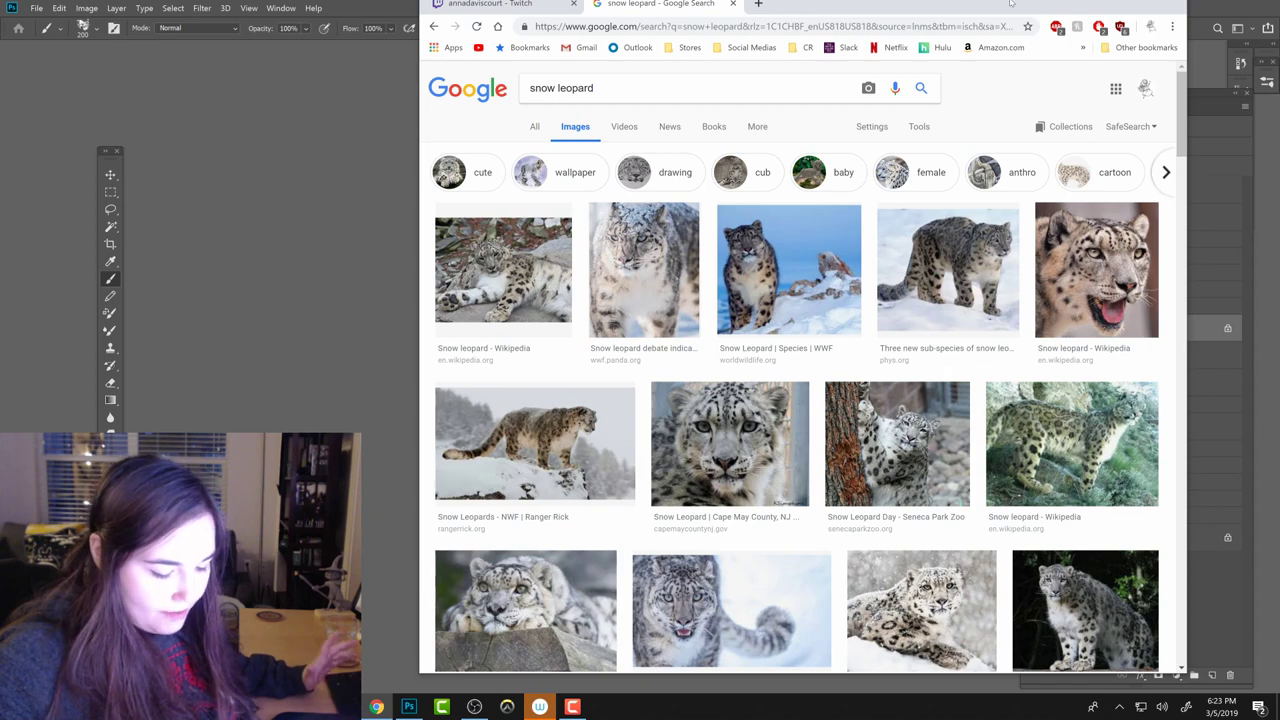
# Step: Minimize the Chrome window with the snow leopard image results
pyautogui.click(1108, 8)
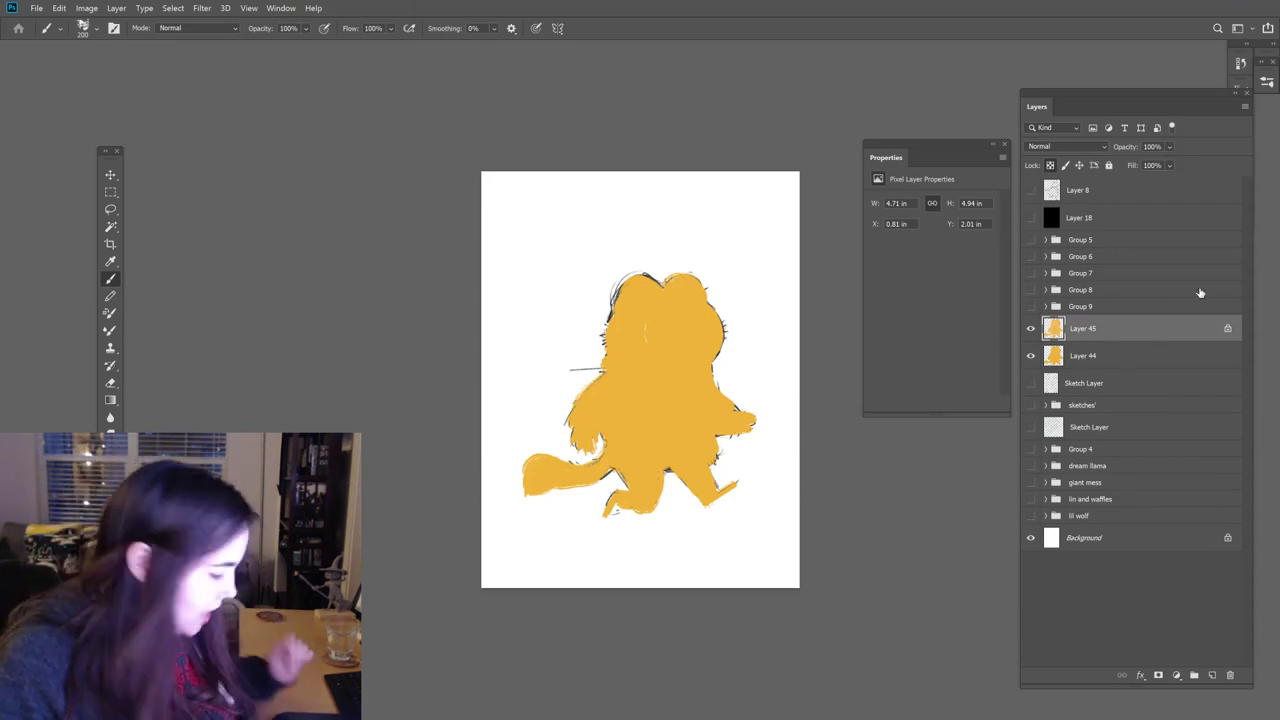
# Step: Fill Layer 45's figure with the tan colour bc905c
pyautogui.press('i')
pyautogui.moveTo(1006, 457); pyautogui.dragTo(960, 447)
pyautogui.moveTo(1054, 530); pyautogui.dragTo(1056, 540)
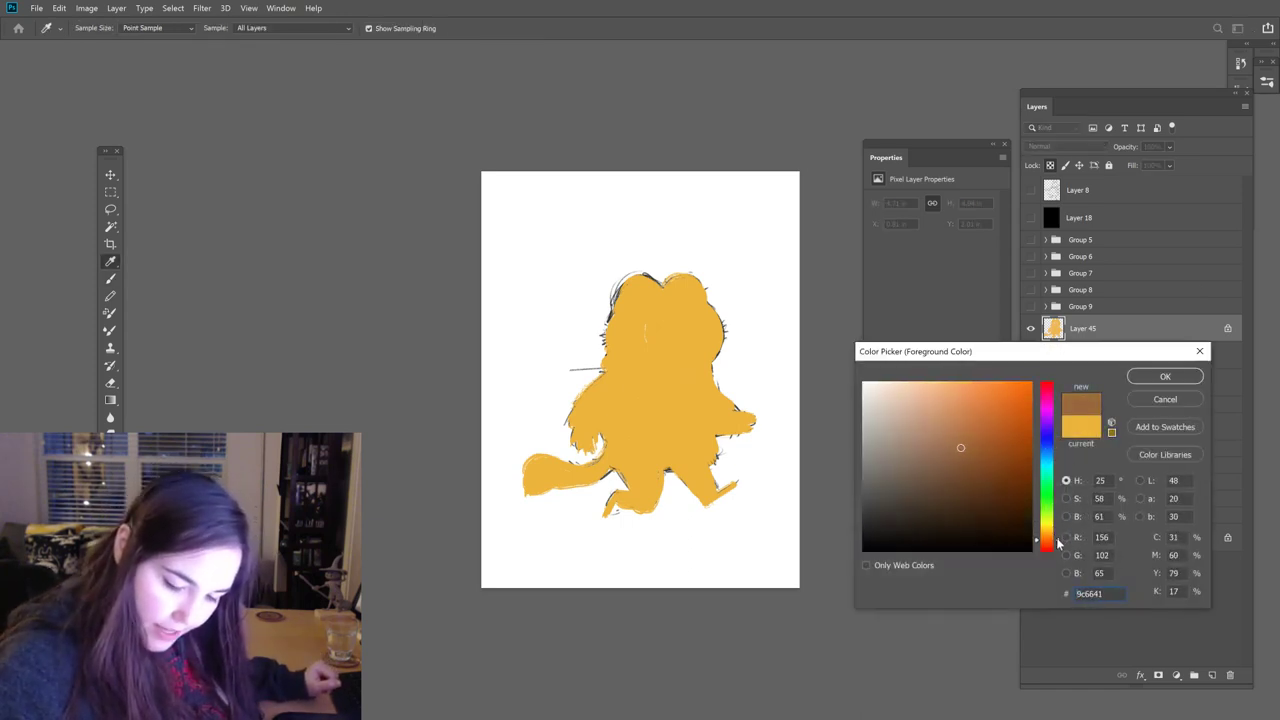
pyautogui.moveTo(961, 448); pyautogui.dragTo(948, 427)
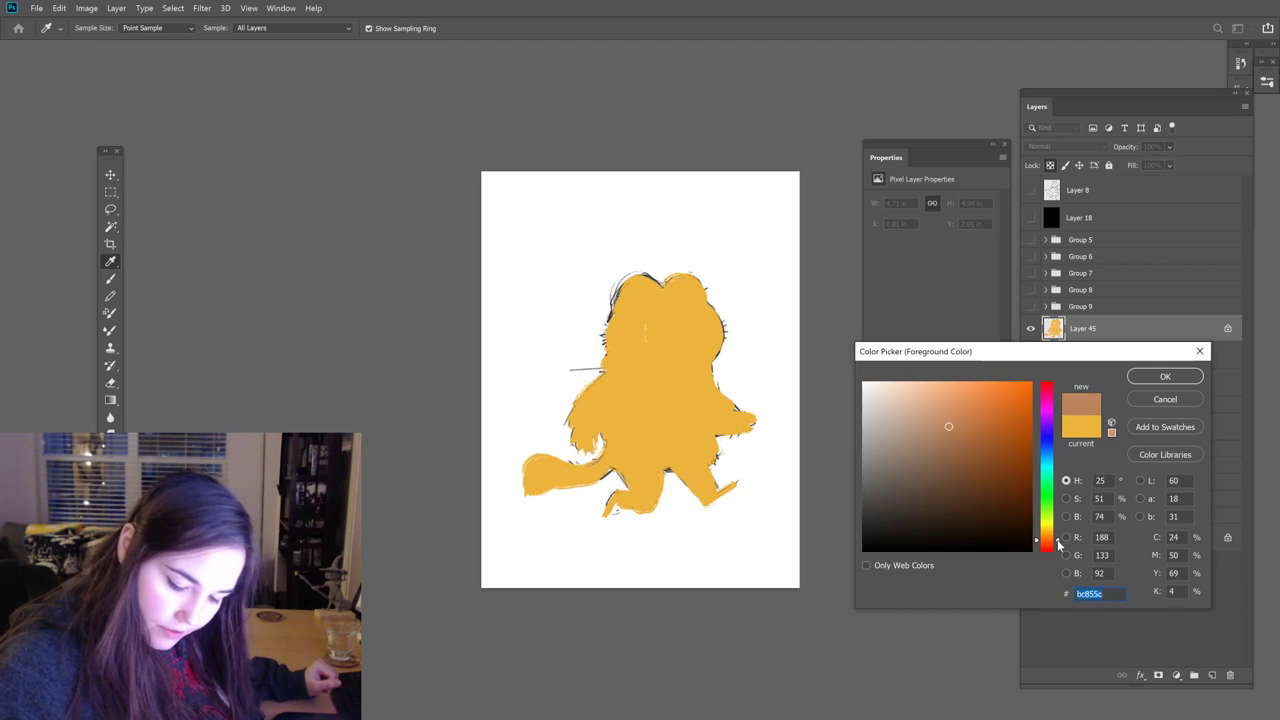
pyautogui.moveTo(1060, 546); pyautogui.dragTo(1060, 540)
pyautogui.click(1163, 377)
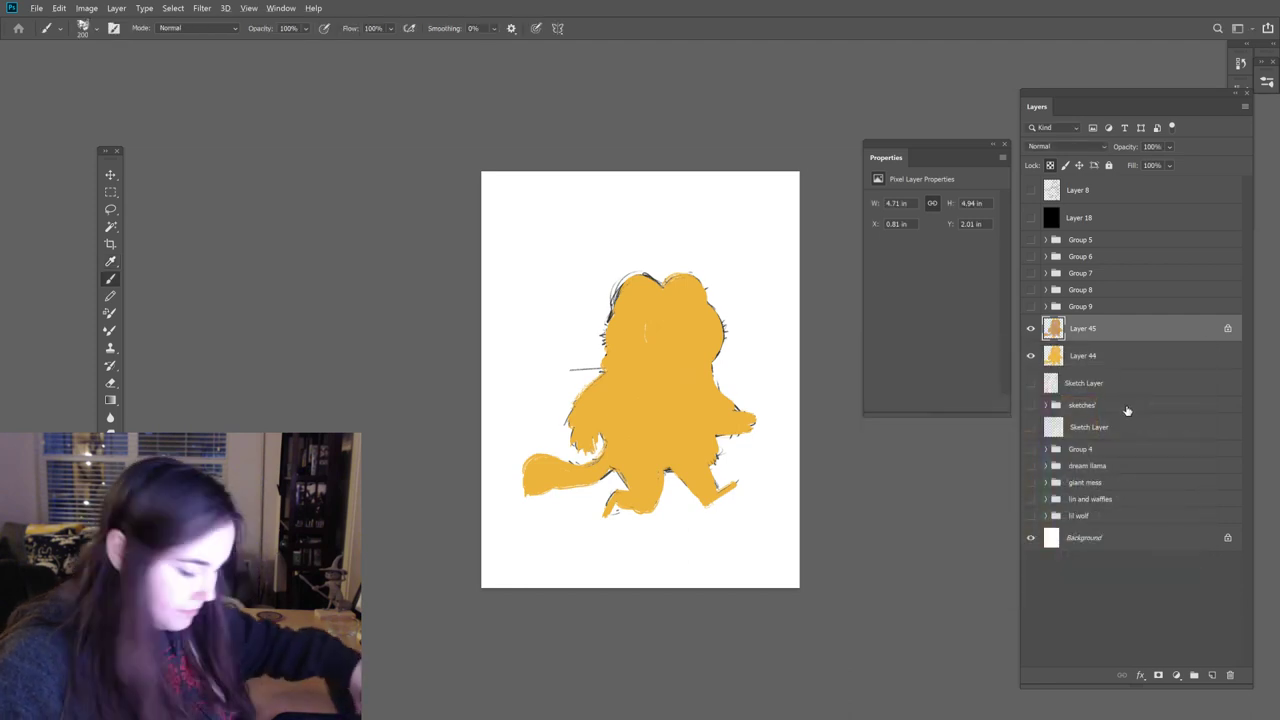
pyautogui.hotkey('alt', 'BackSpace')
# Step: Compare the tan fill against the yellow and sketch layers, trying and undoing layer duplicates
pyautogui.click(1096, 360)
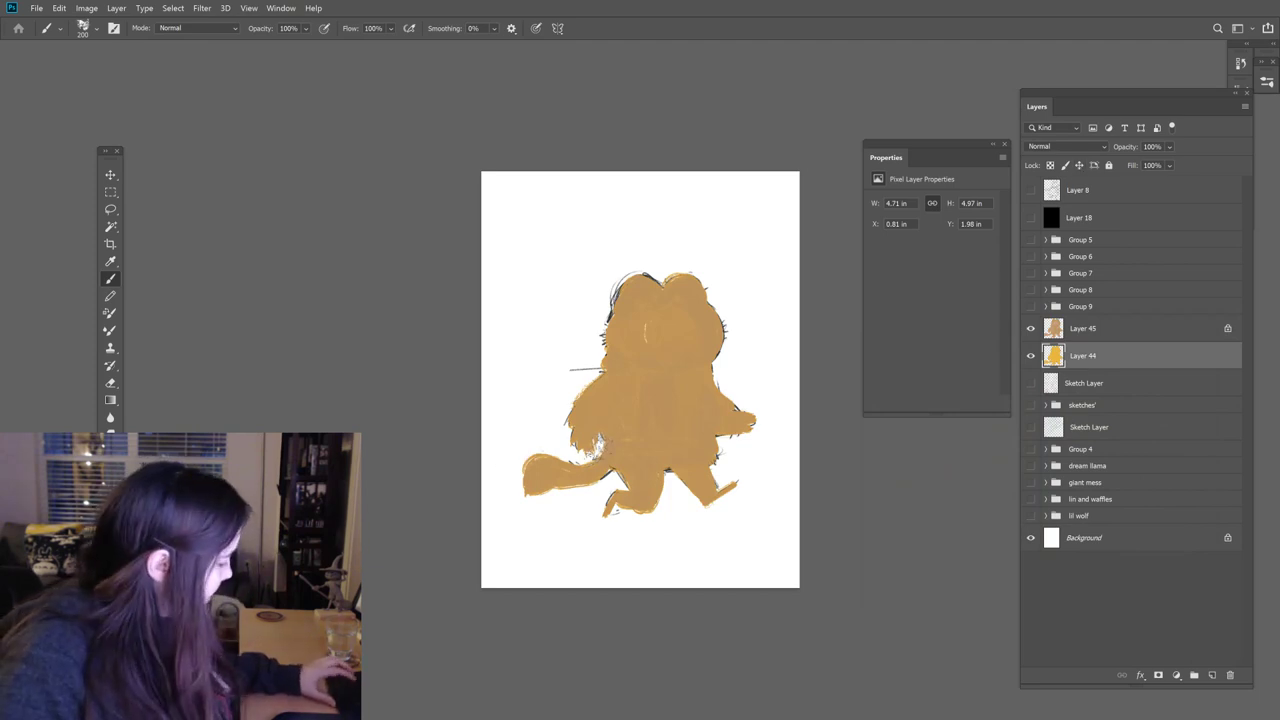
pyautogui.click(1031, 328)
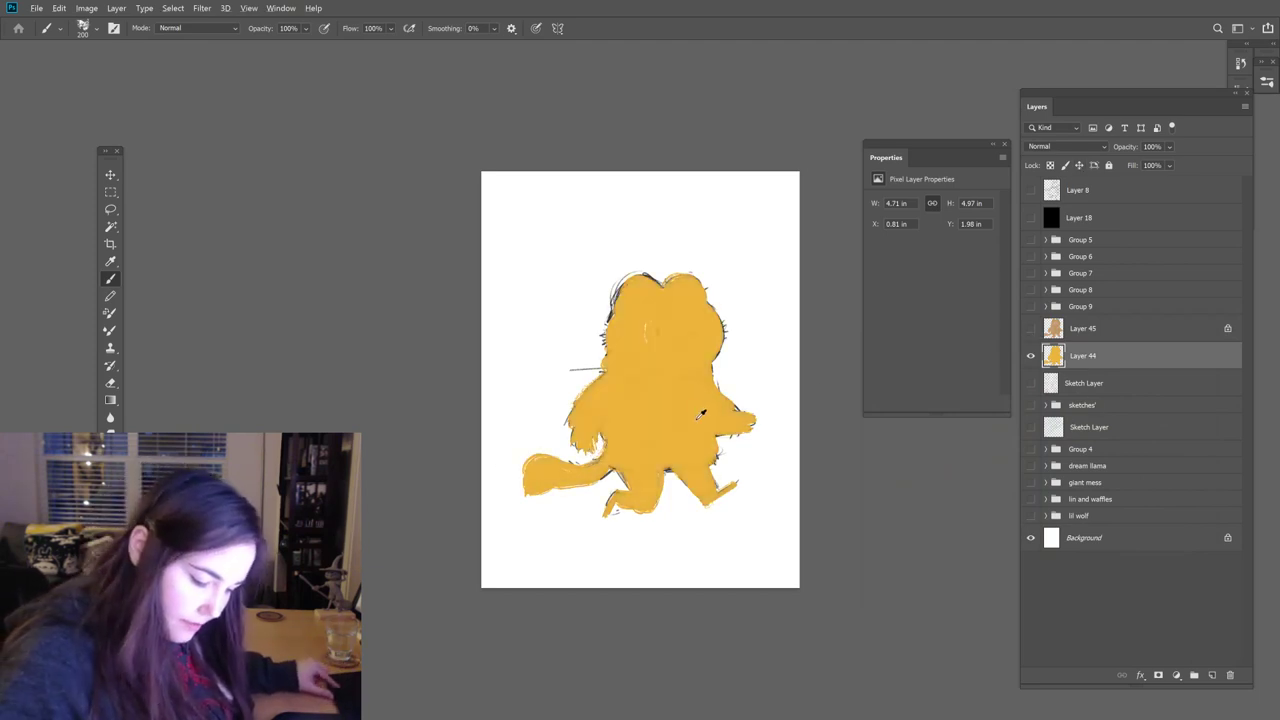
pyautogui.click(1031, 328)
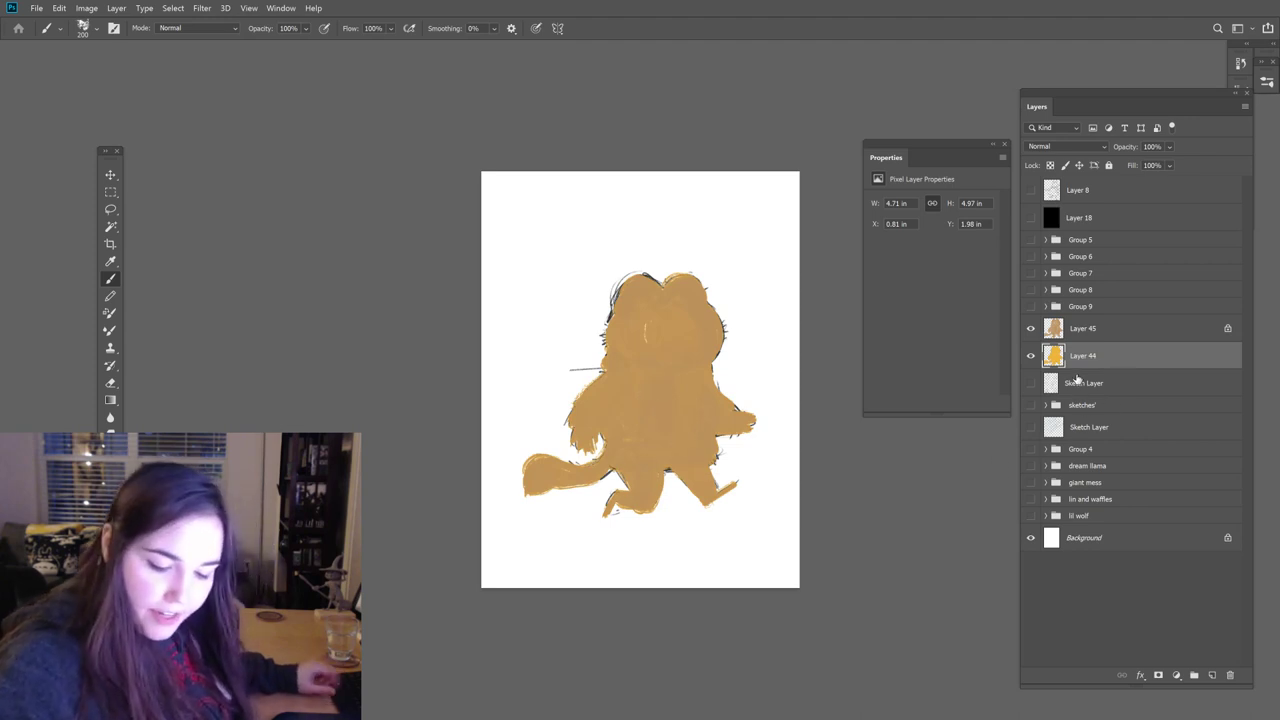
pyautogui.click(1031, 383)
pyautogui.click(1031, 383)
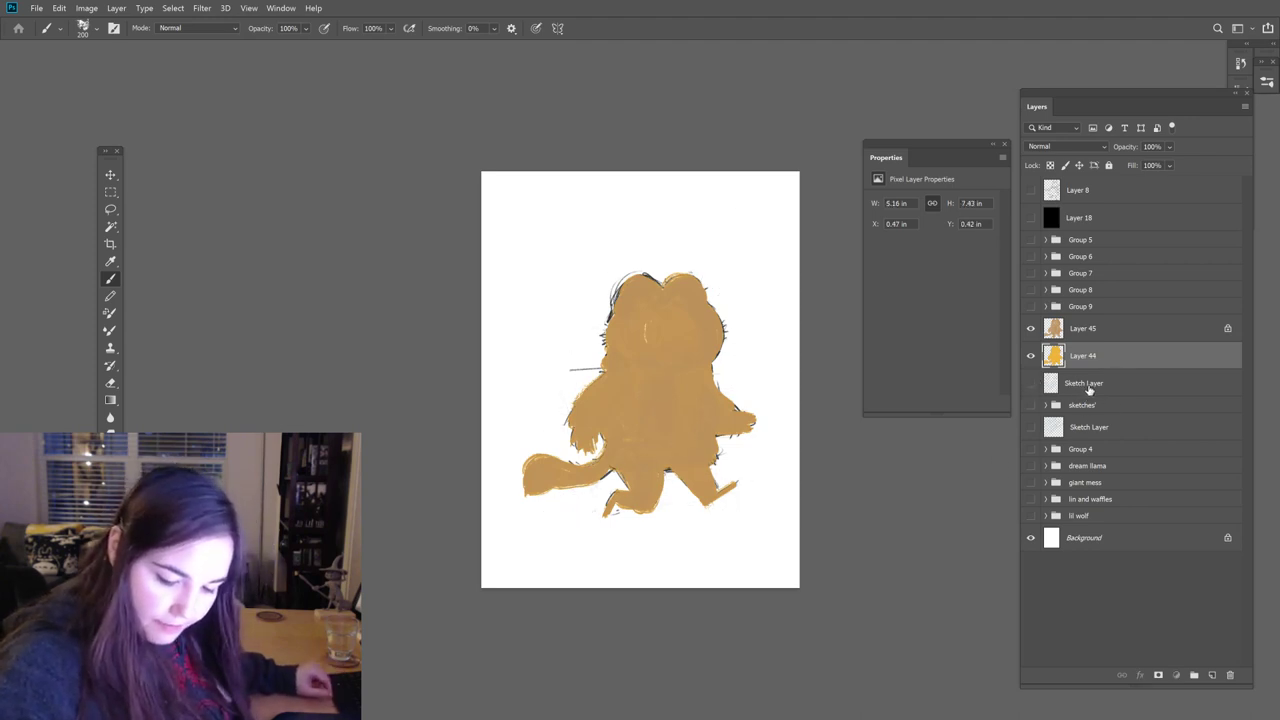
pyautogui.click(1088, 386)
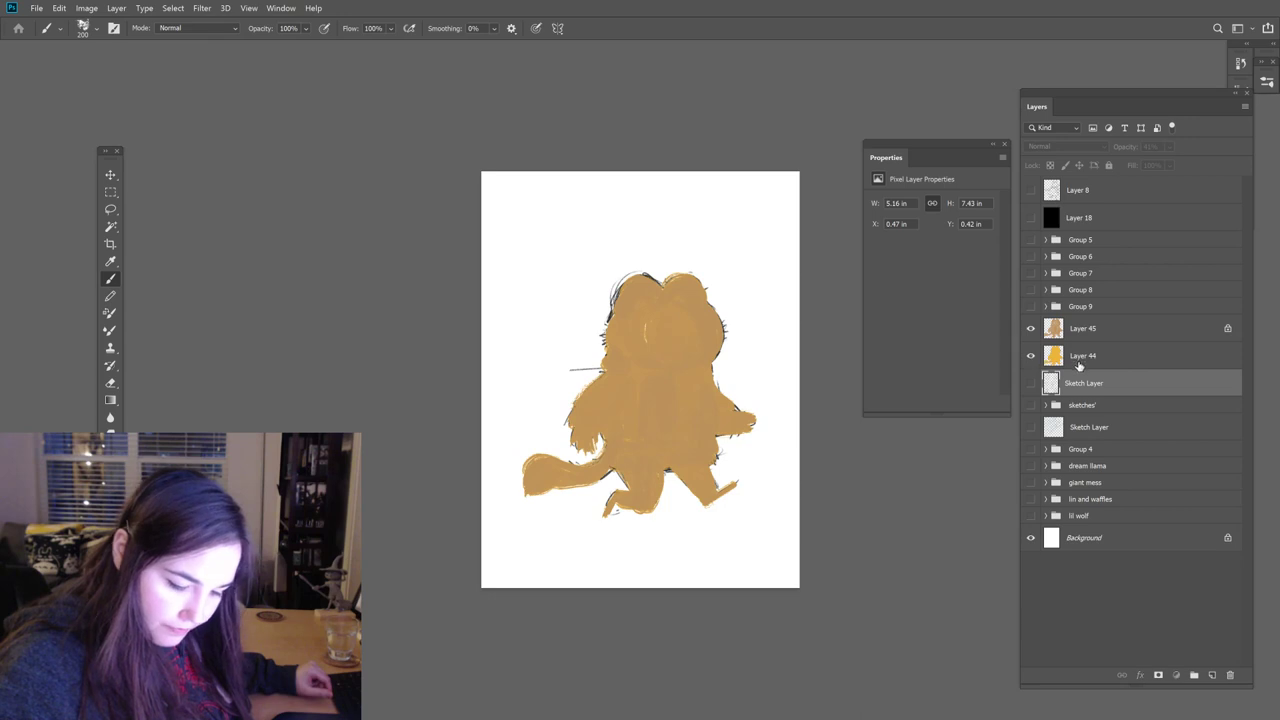
pyautogui.click(1084, 364)
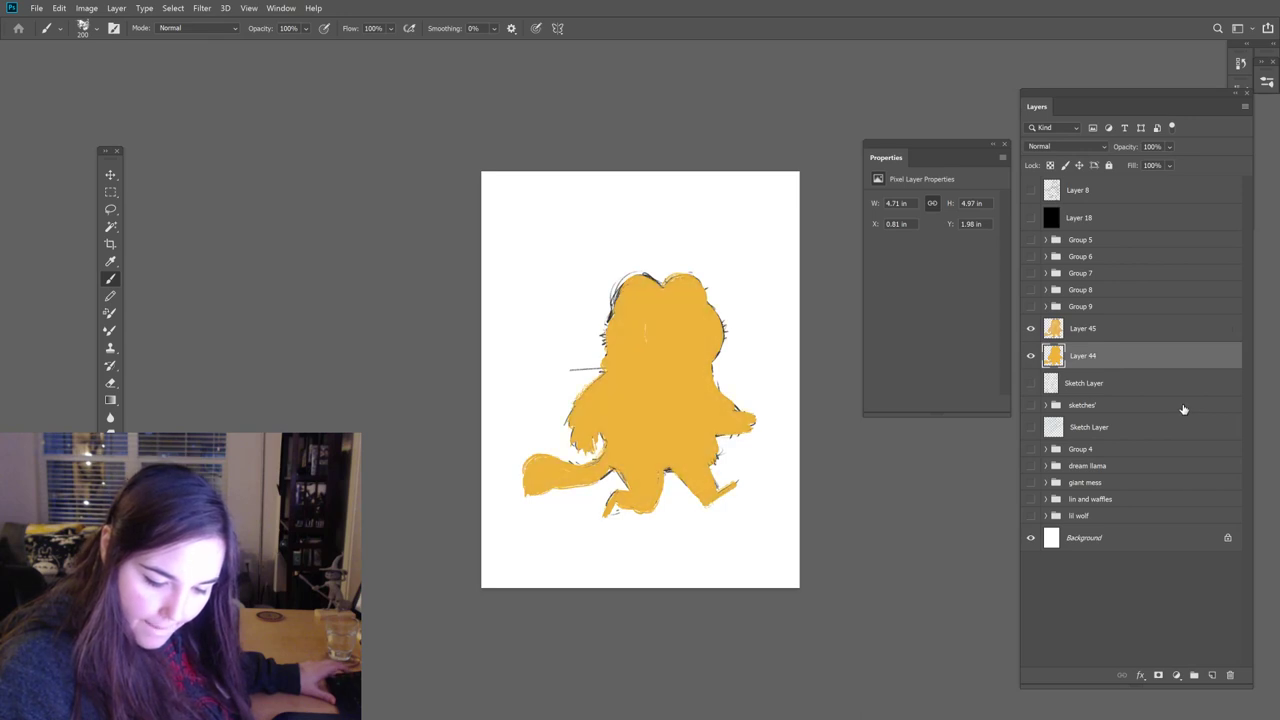
pyautogui.hotkey('ctrl', 'j')
pyautogui.hotkey('ctrl', 'j')
pyautogui.hotkey('ctrl', 'j')
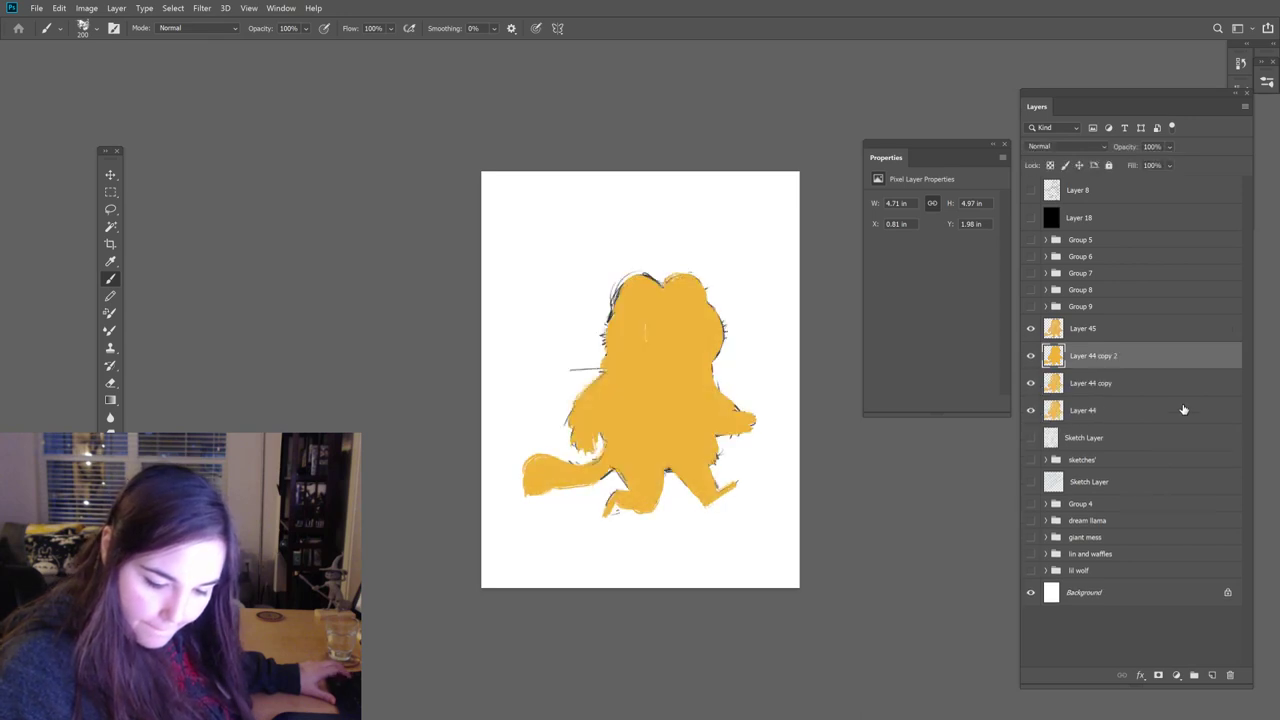
pyautogui.hotkey('ctrl', 'z')
pyautogui.hotkey('ctrl', 'z')
pyautogui.hotkey('ctrl', 'z')
pyautogui.hotkey('ctrl', 'z')
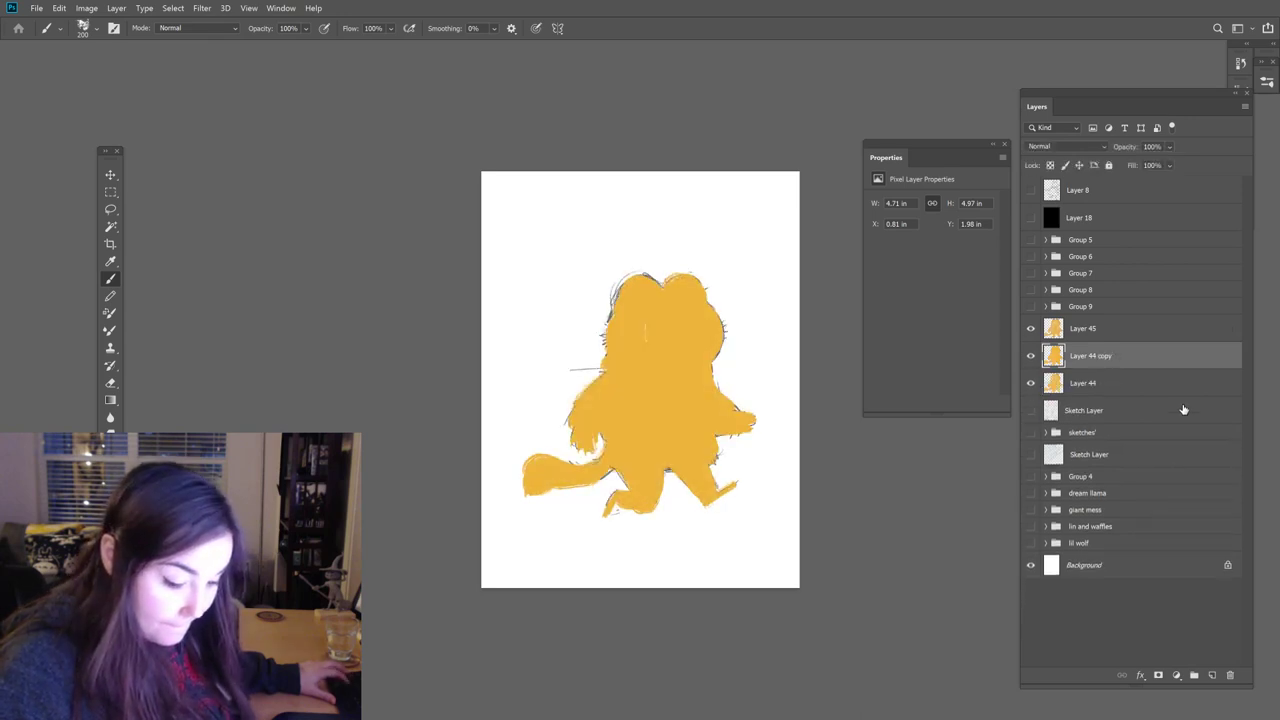
pyautogui.hotkey('ctrl', 'z')
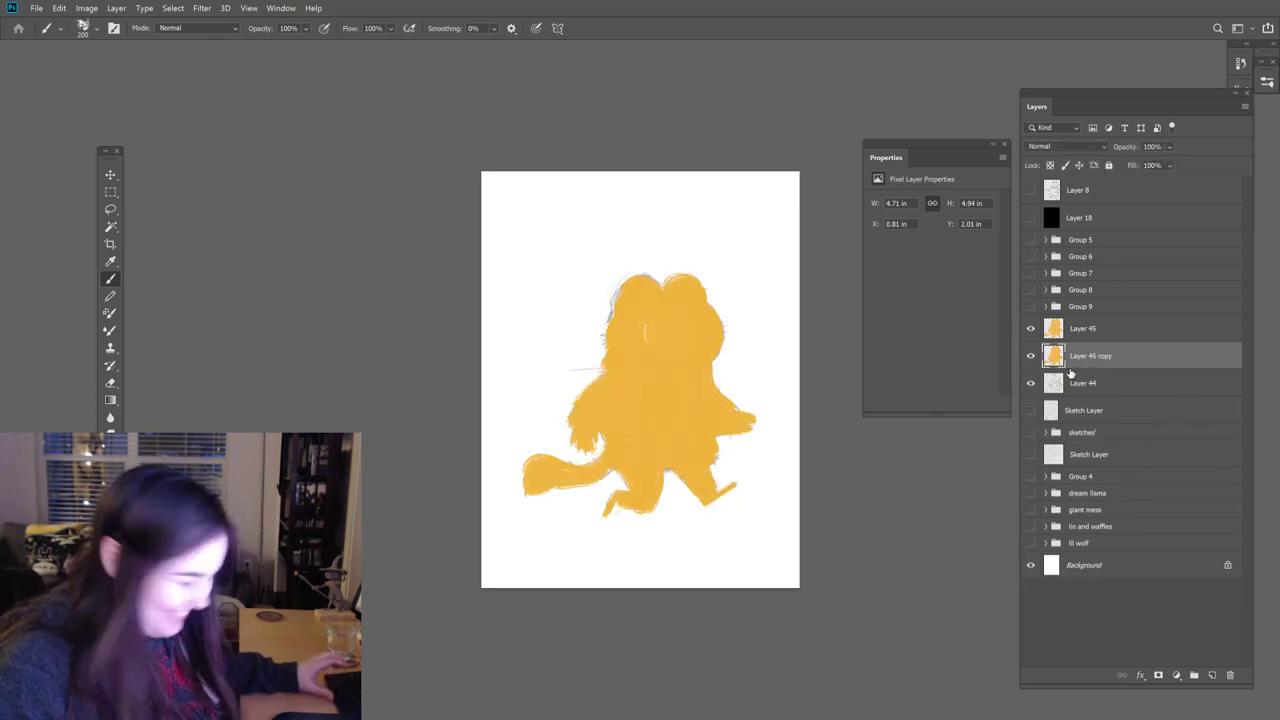
pyautogui.hotkey('ctrl', 'j')
pyautogui.hotkey('ctrl', 'j')
pyautogui.hotkey('ctrl', 'j')
pyautogui.hotkey('ctrl', 'j')
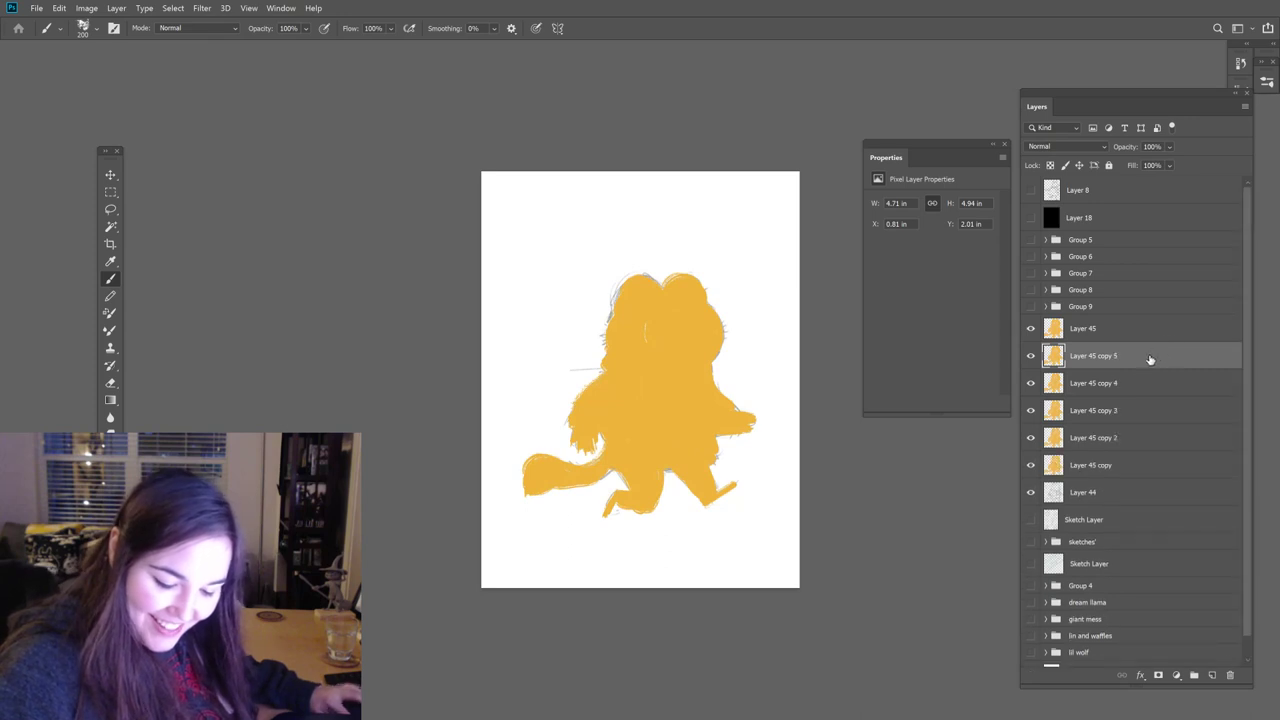
pyautogui.hotkey('ctrl', 'z')
pyautogui.hotkey('ctrl', 'z')
pyautogui.hotkey('ctrl', 'z')
pyautogui.hotkey('ctrl', 'z')
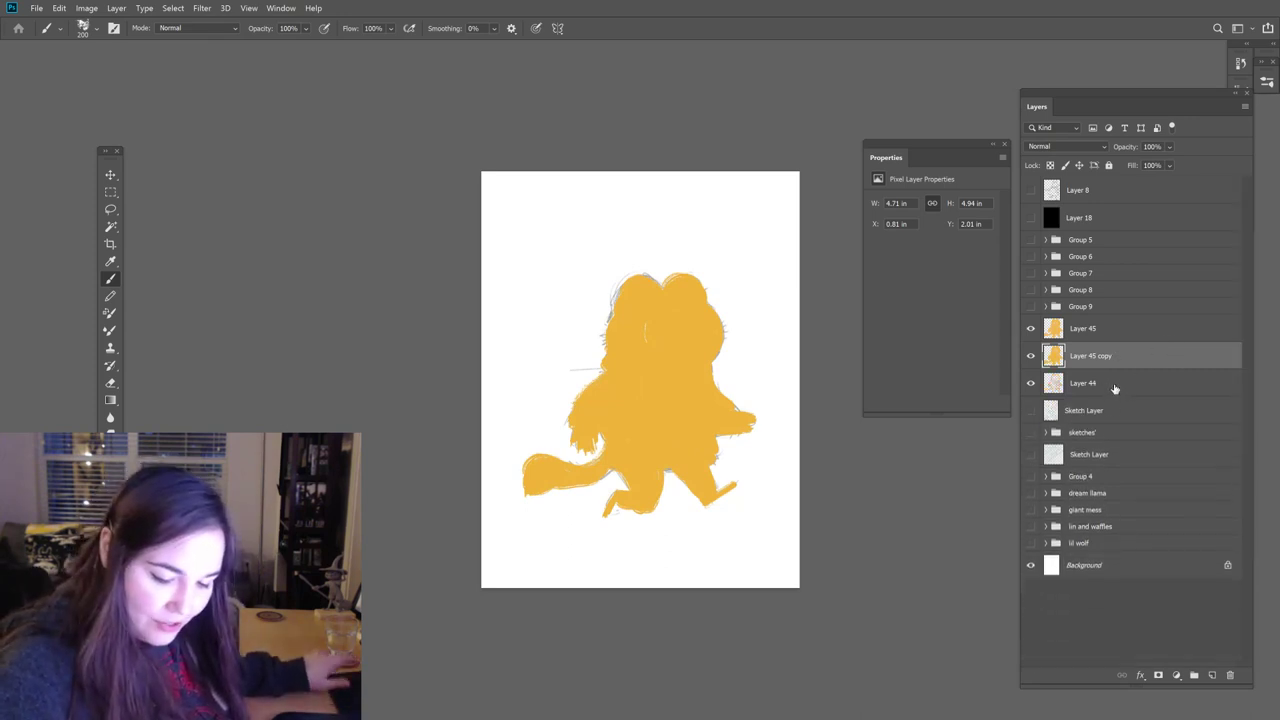
# Step: Refill Layer 45 with a pinkish tan lightened from #a97450
pyautogui.click(1088, 332)
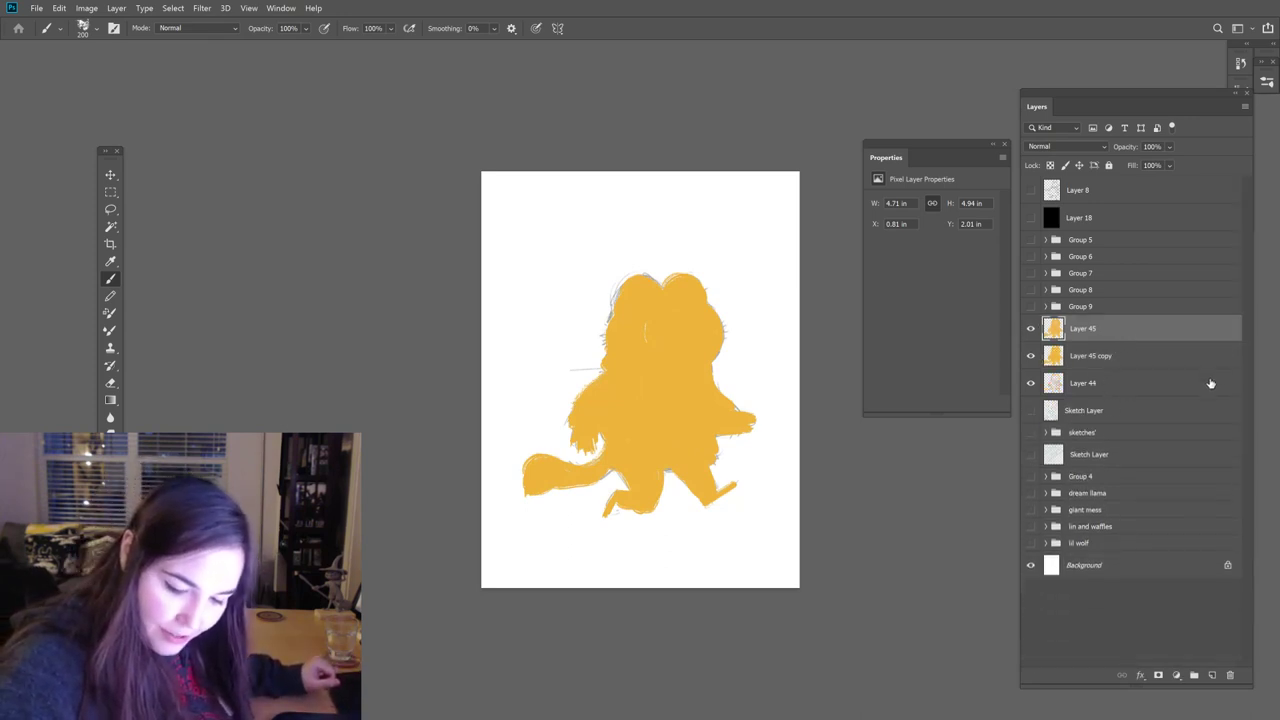
pyautogui.press('i')
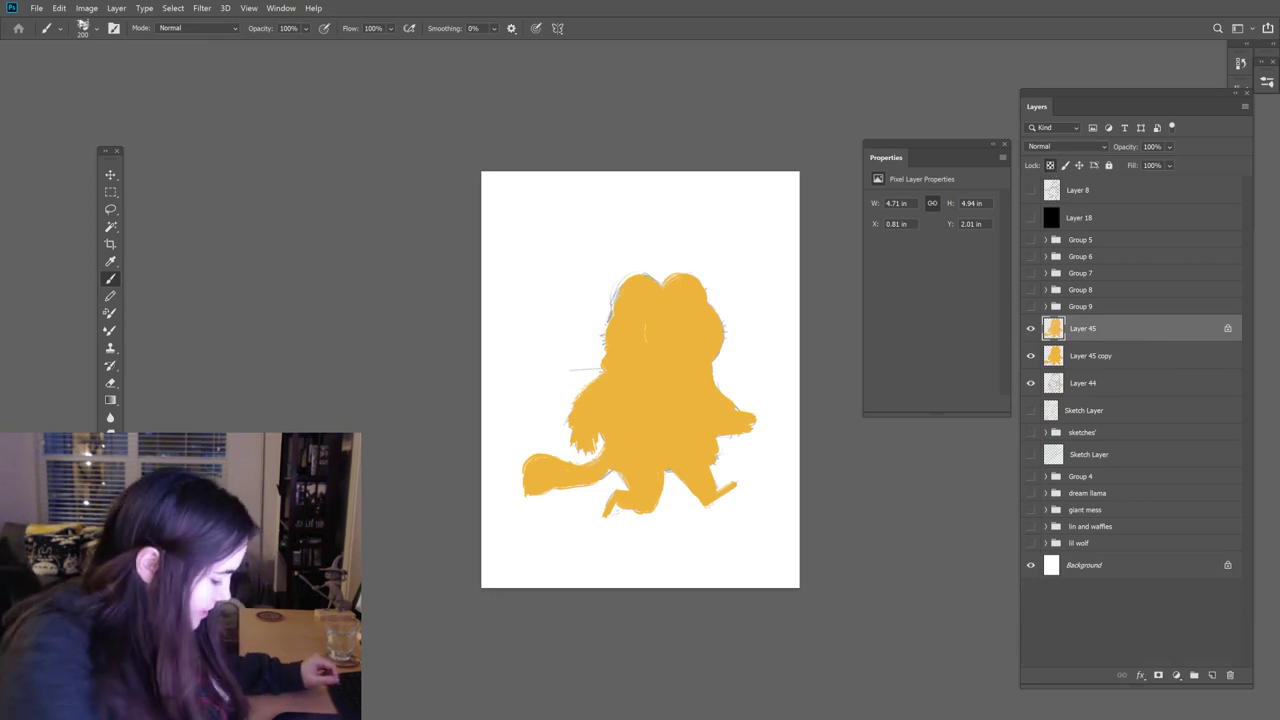
pyautogui.click(107, 575)
pyautogui.write('a97450')
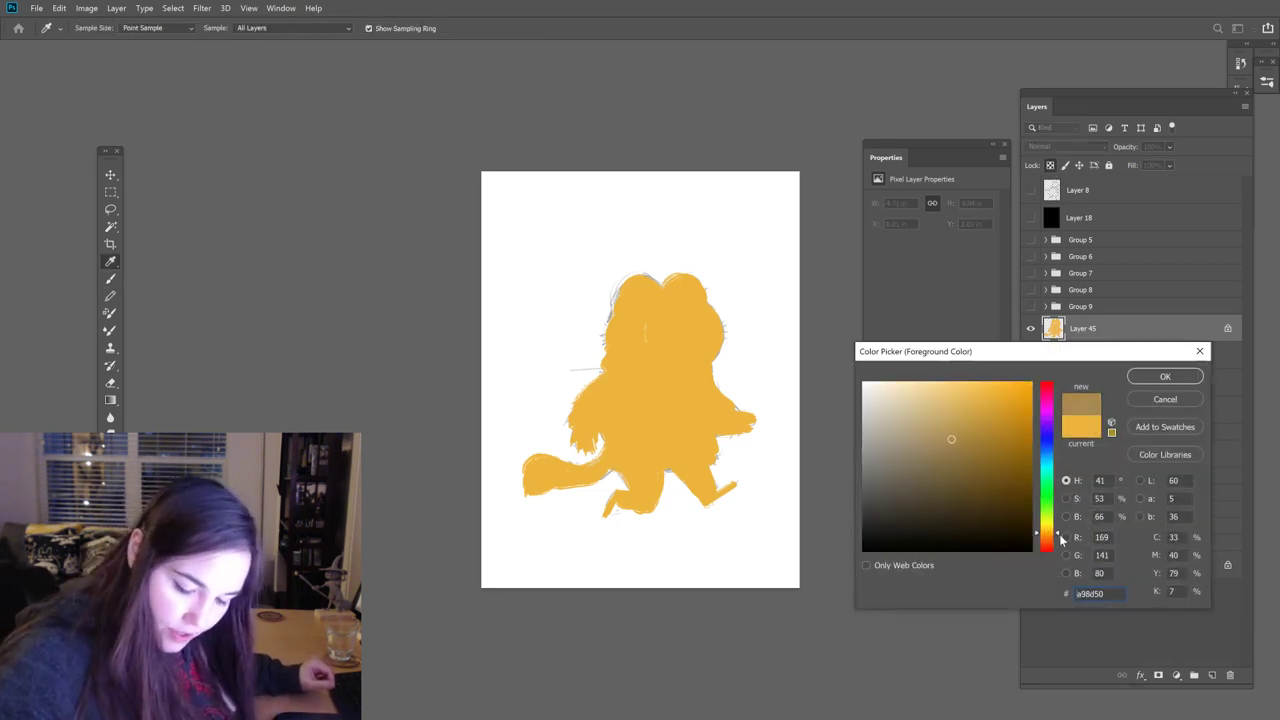
pyautogui.moveTo(951, 445); pyautogui.dragTo(928, 424)
pyautogui.click(1163, 377)
pyautogui.press('b')
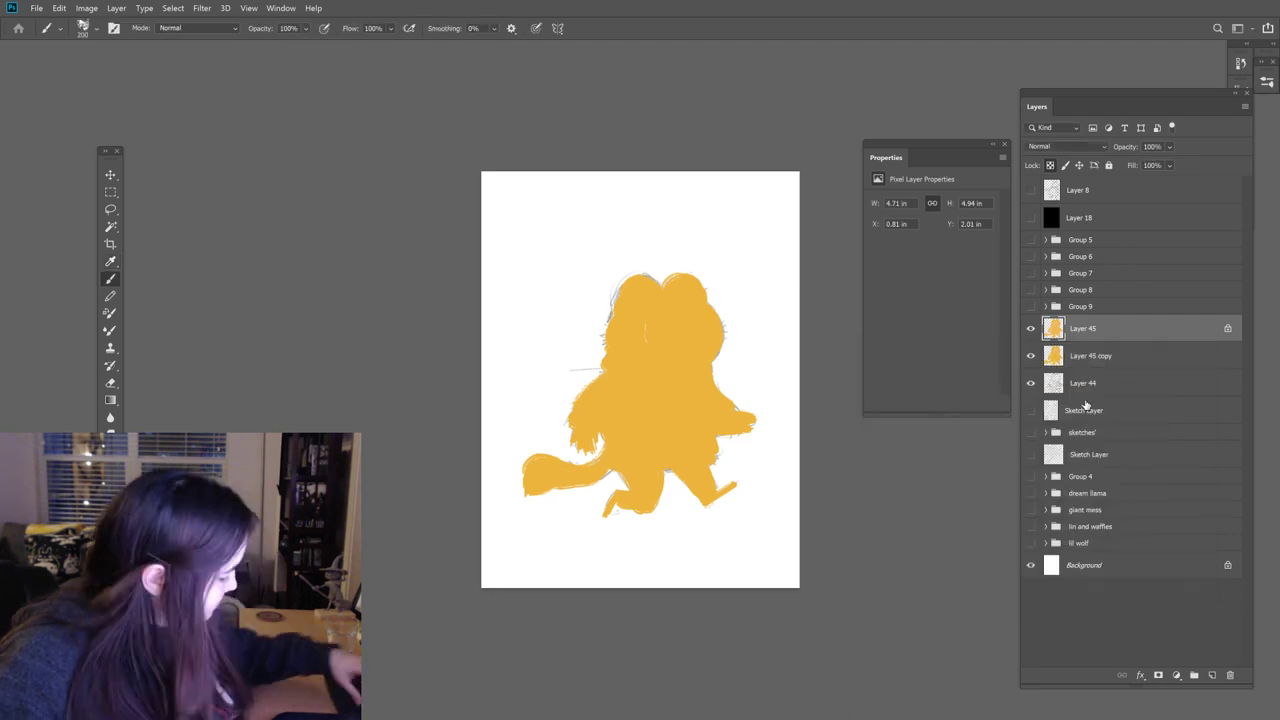
pyautogui.hotkey('alt', 'BackSpace')
# Step: Extend the yellow base along the tail's lower edge and the right hand
pyautogui.click(1068, 360)
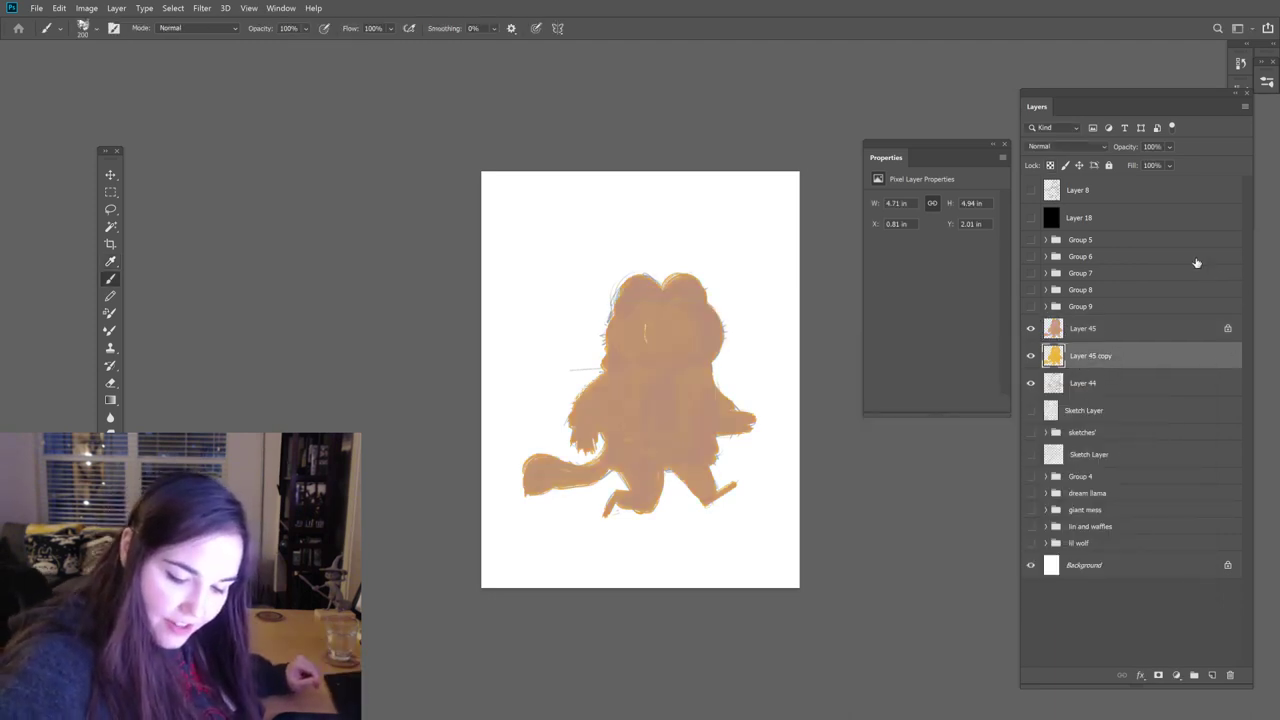
pyautogui.click(1030, 328)
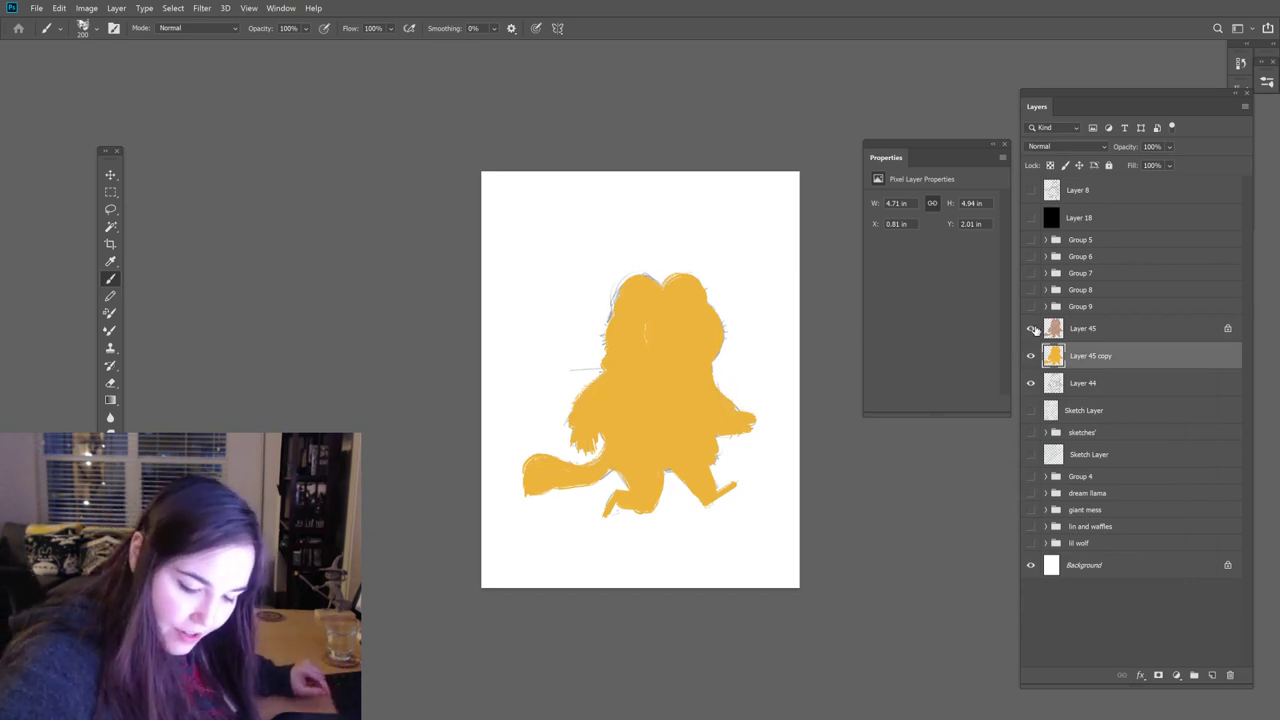
pyautogui.click(1031, 328)
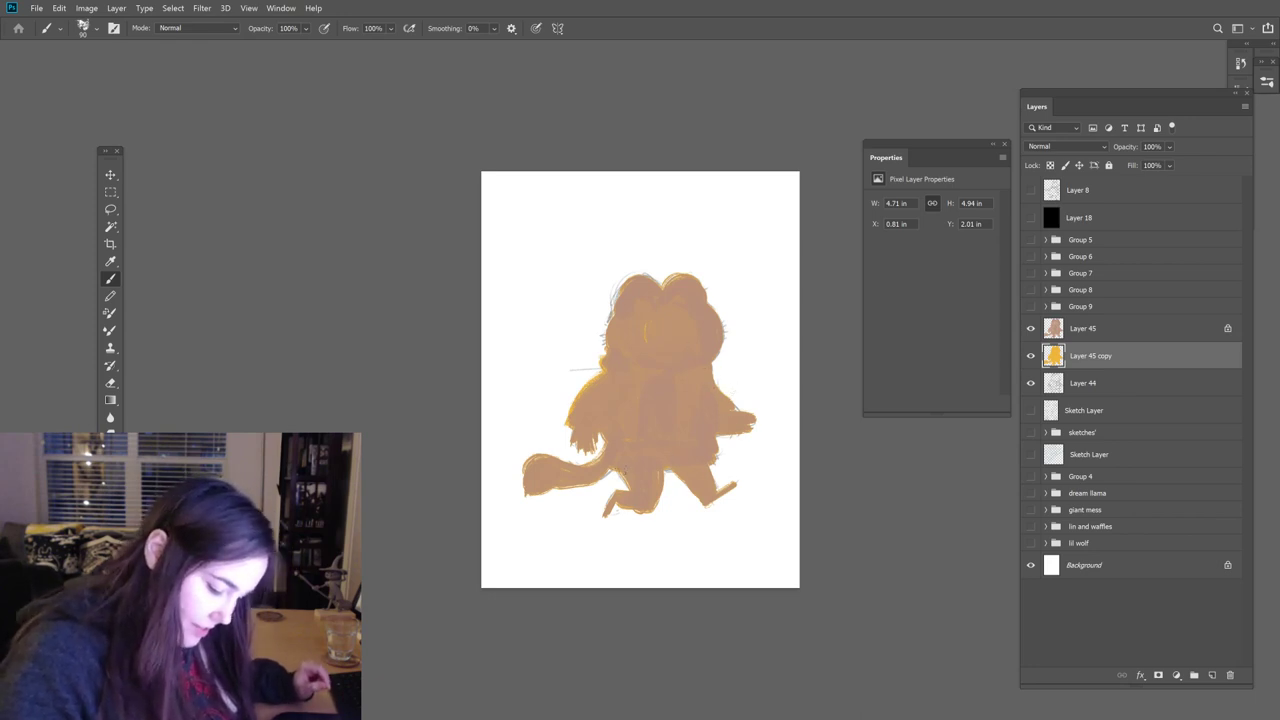
pyautogui.moveTo(585, 487); pyautogui.dragTo(565, 489)
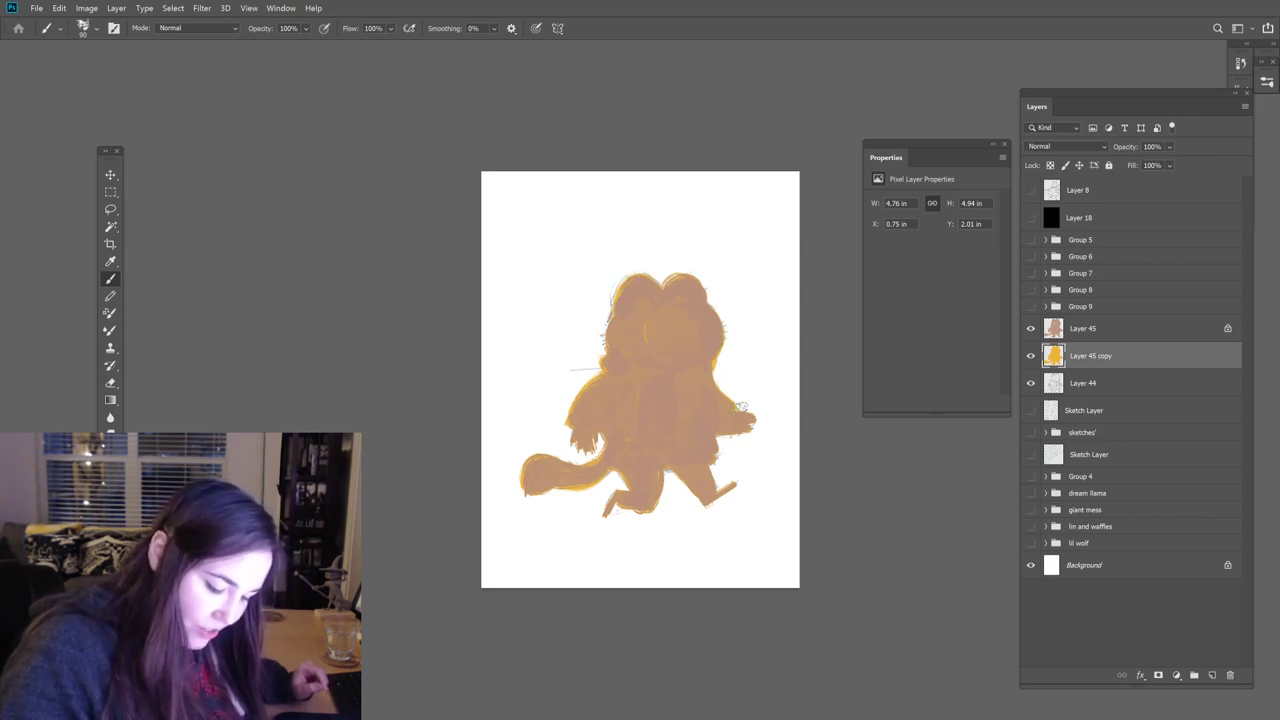
pyautogui.moveTo(744, 418); pyautogui.dragTo(761, 414)
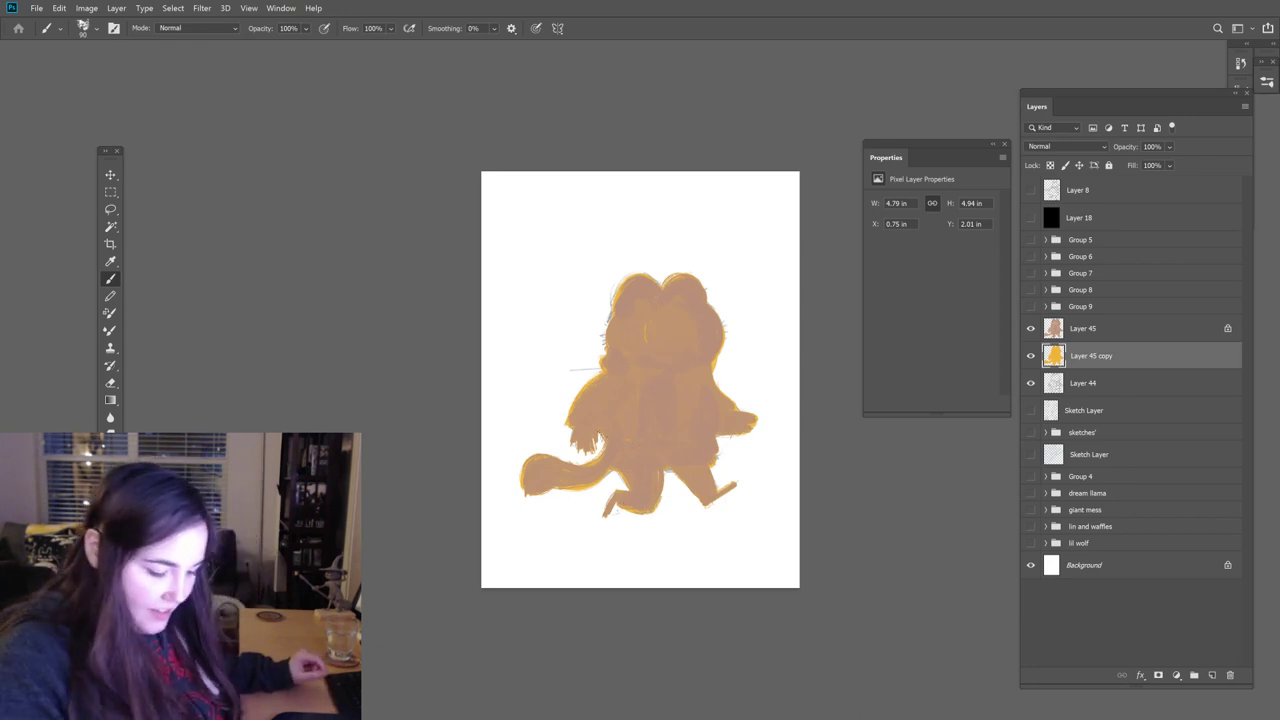
# Step: Move the Layer 44 sketch above the fills and add a new empty Layer 46
pyautogui.moveTo(1036, 378); pyautogui.dragTo(1087, 314)
pyautogui.click(1072, 360)
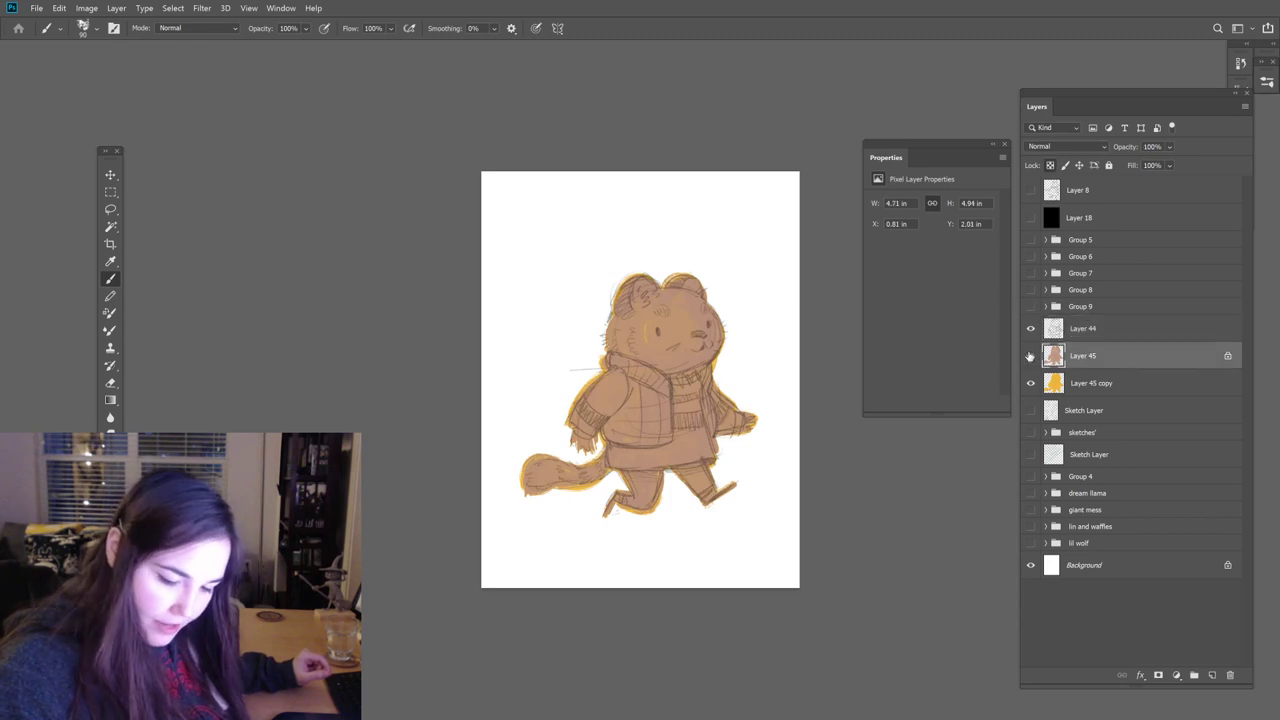
pyautogui.click(1212, 675)
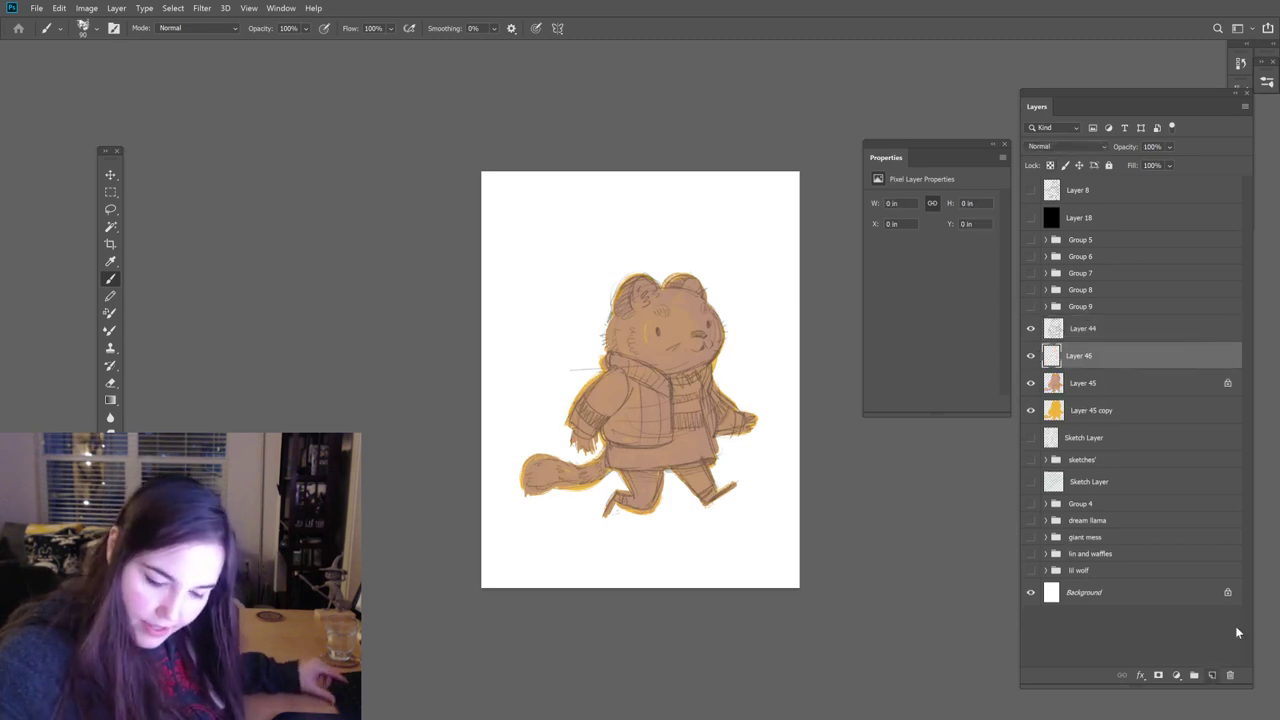
# Step: Clip the new Layer 46 to the silhouette and pick a reddish-brown foreground colour
pyautogui.keyDown('alt'); pyautogui.click(1124, 366); pyautogui.keyUp('alt')
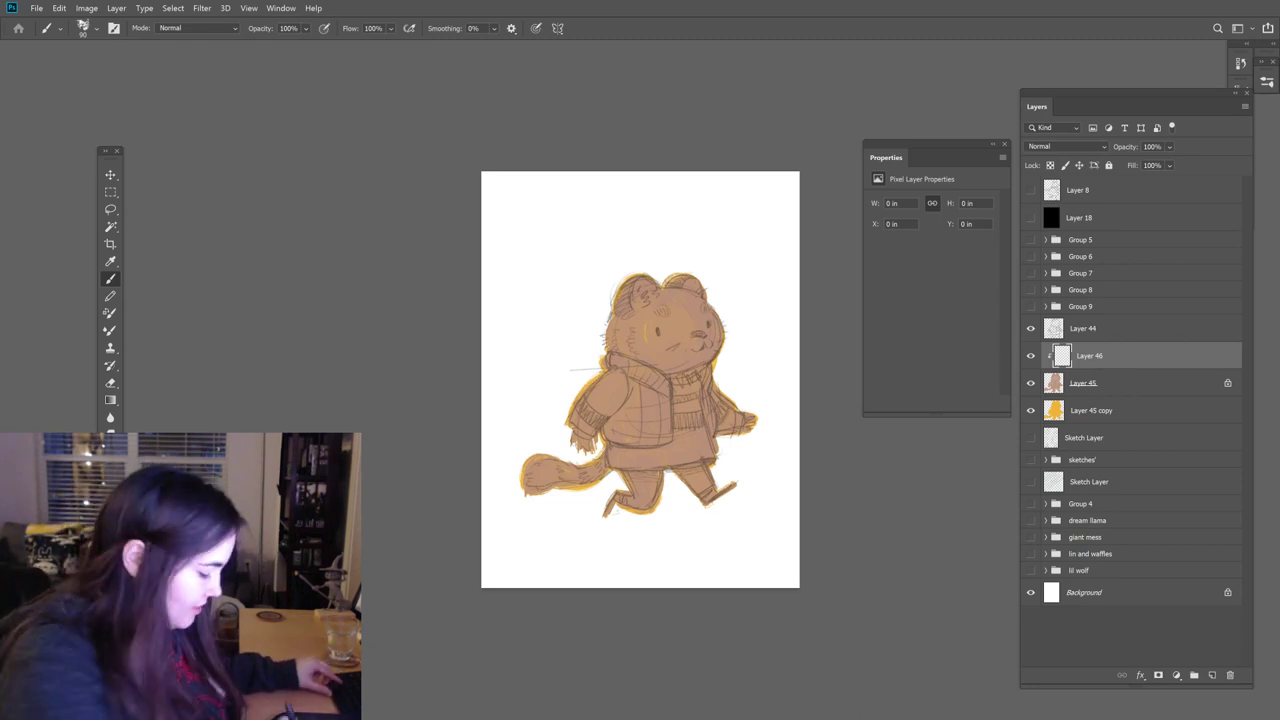
pyautogui.press('i')
pyautogui.click(989, 499)
pyautogui.moveTo(989, 499); pyautogui.dragTo(998, 471)
pyautogui.moveTo(1057, 533); pyautogui.dragTo(1057, 545)
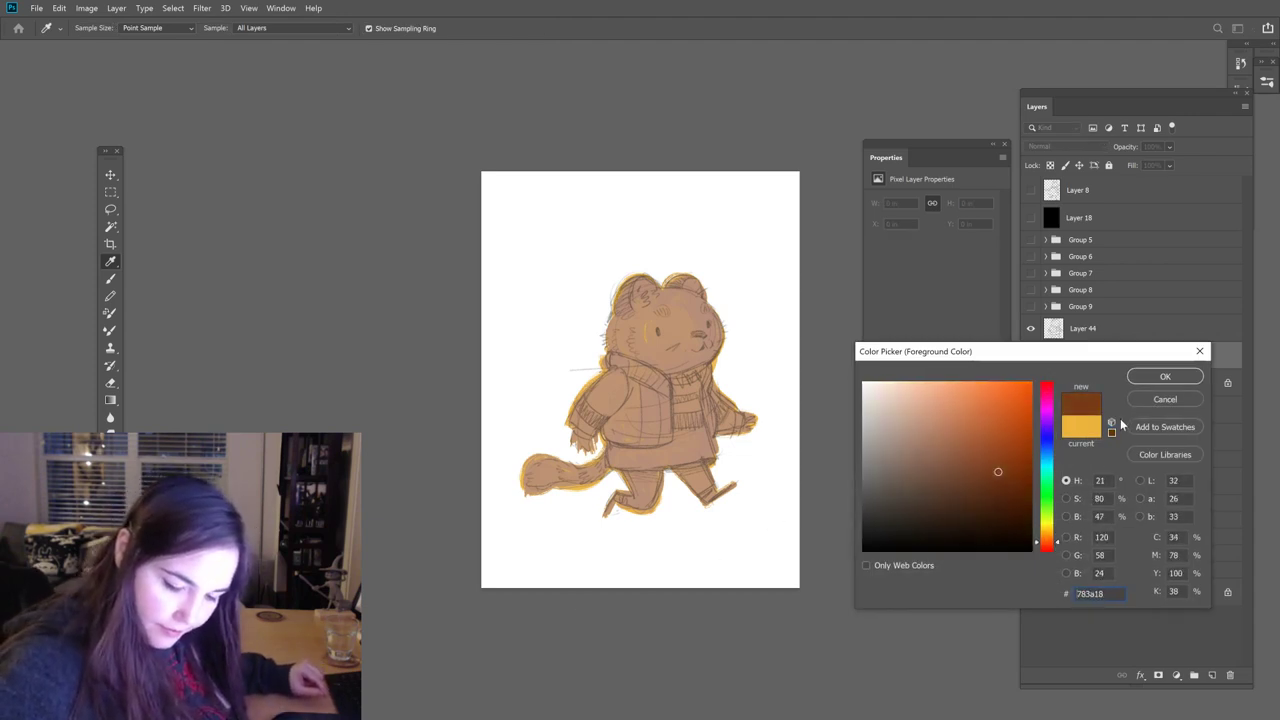
pyautogui.click(1165, 376)
pyautogui.press('b')
pyautogui.click(1112, 385)
pyautogui.hotkey('alt', ']')
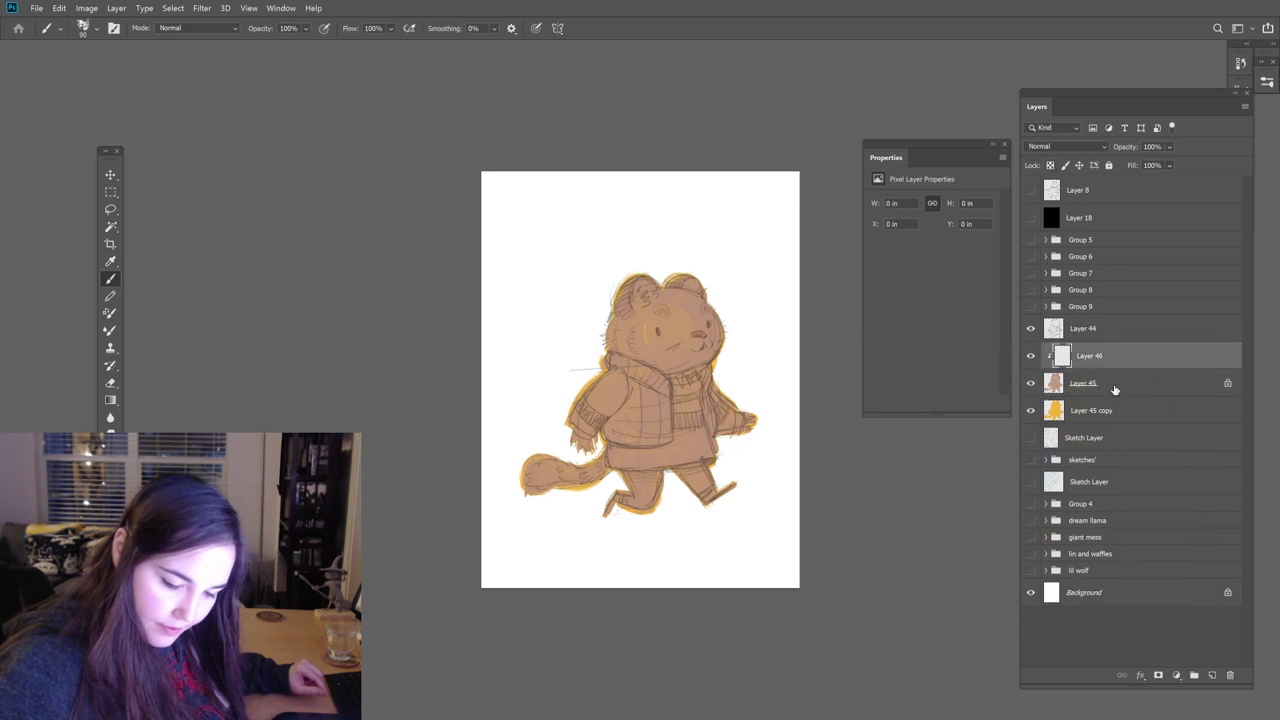
# Step: Switch the colour to a soft violet and paint purple strokes around the neck
pyautogui.click(106, 450)
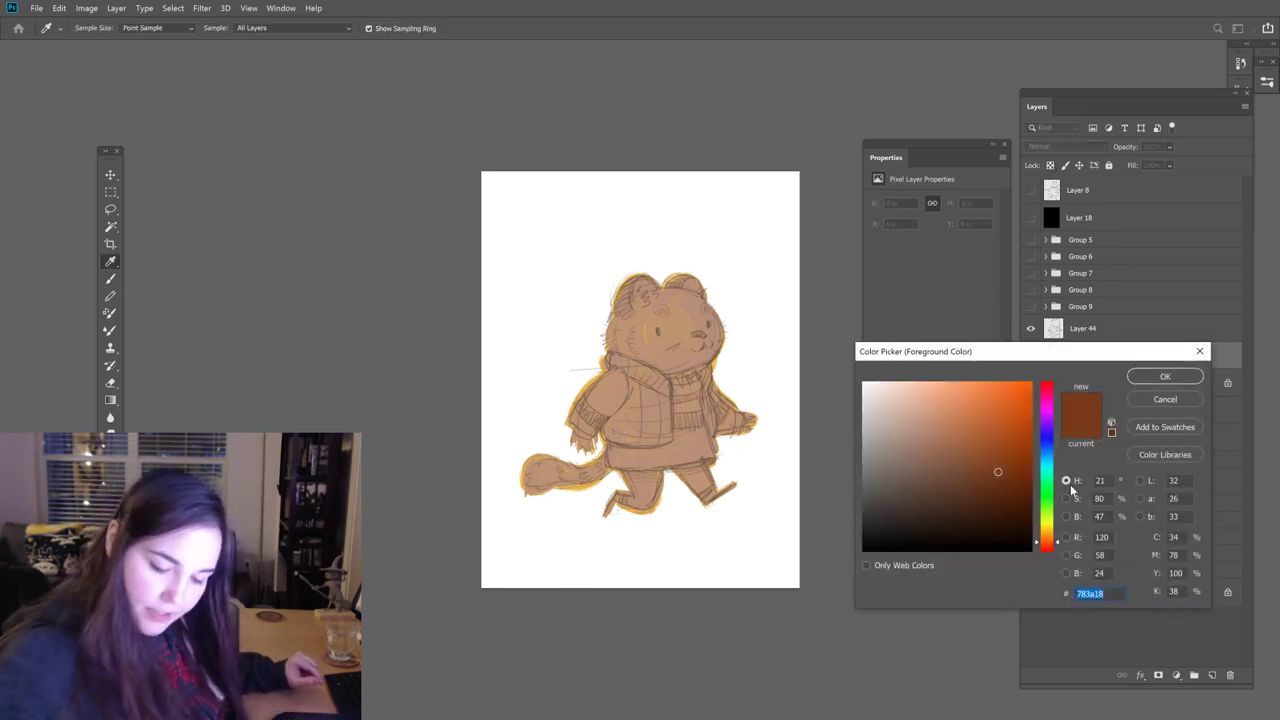
pyautogui.click(1053, 428)
pyautogui.moveTo(1012, 456); pyautogui.dragTo(945, 435)
pyautogui.click(1146, 380)
pyautogui.press('b')
pyautogui.moveTo(606, 356)
pyautogui.mouseDown()
pyautogui.moveTo(666, 392)
pyautogui.moveTo(660, 375)
pyautogui.moveTo(670, 438)
pyautogui.mouseUp()
pyautogui.moveTo(634, 388); pyautogui.dragTo(668, 442)
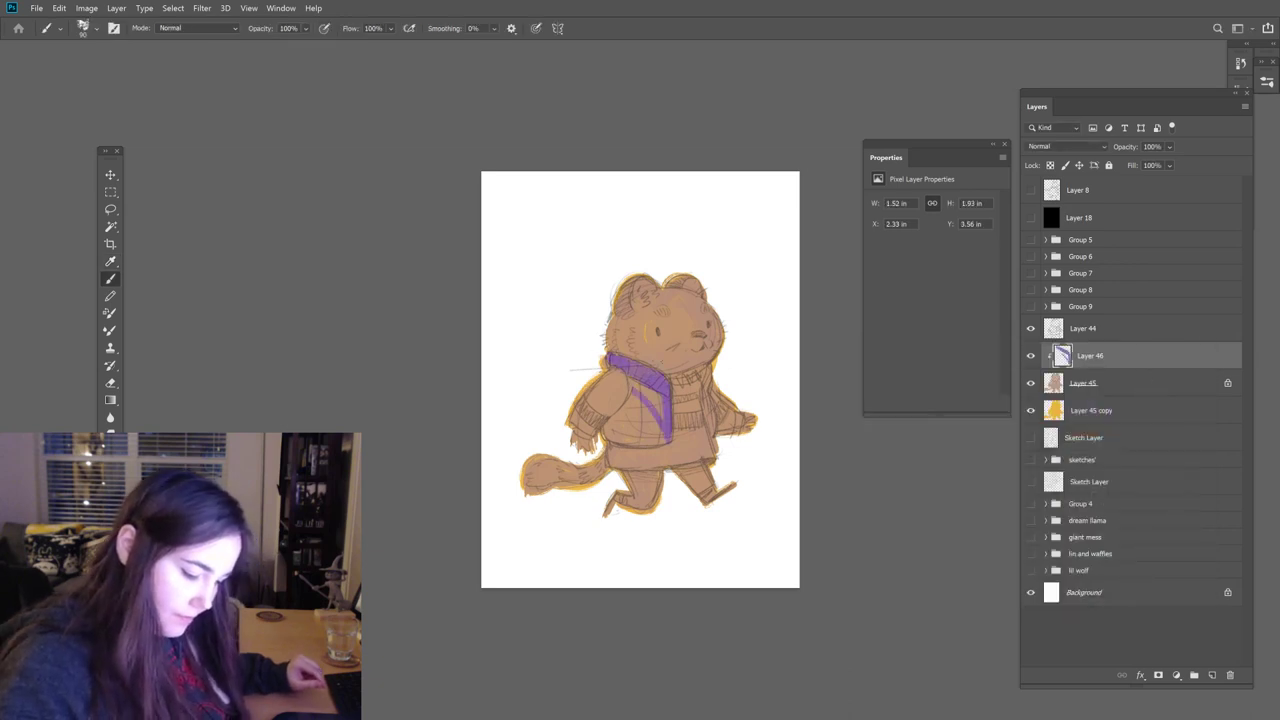
# Step: Shade the upper and lower neck area with progressively darker purples
pyautogui.click(106, 450)
pyautogui.click(915, 468)
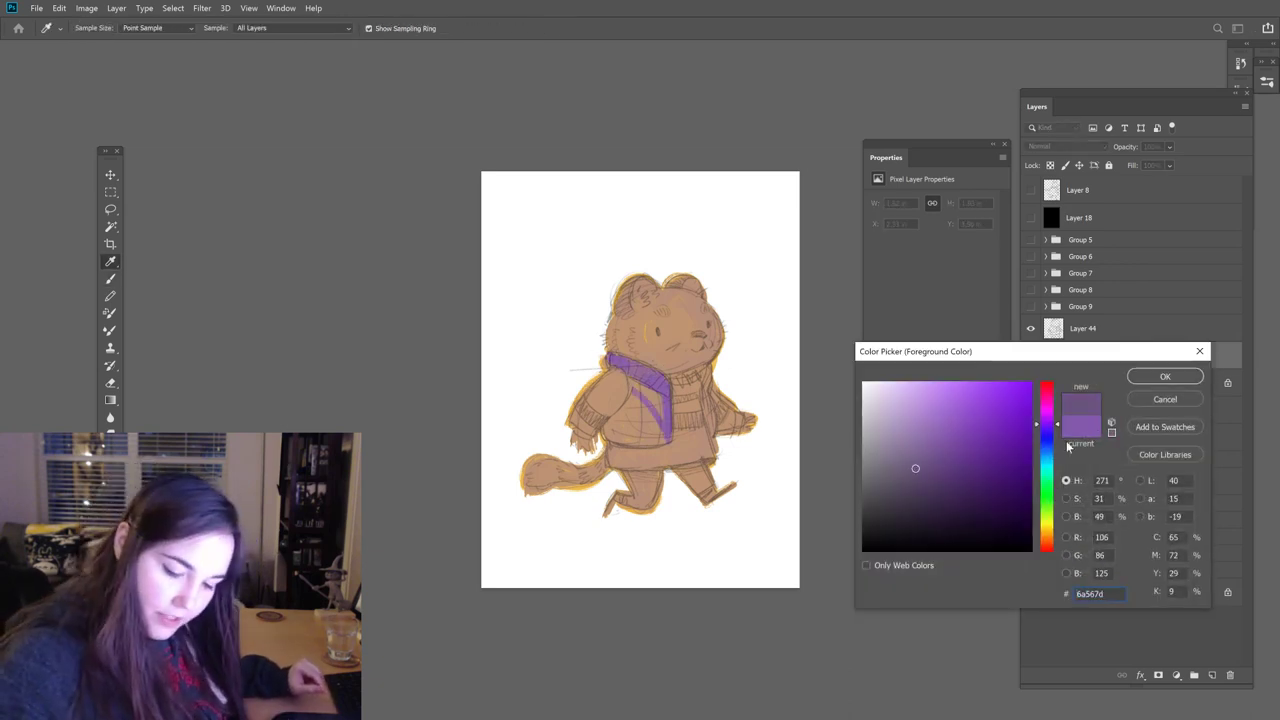
pyautogui.click(1163, 377)
pyautogui.moveTo(596, 358)
pyautogui.mouseDown()
pyautogui.moveTo(652, 392)
pyautogui.moveTo(655, 376)
pyautogui.moveTo(652, 440)
pyautogui.mouseUp()
pyautogui.moveTo(632, 390); pyautogui.dragTo(652, 430)
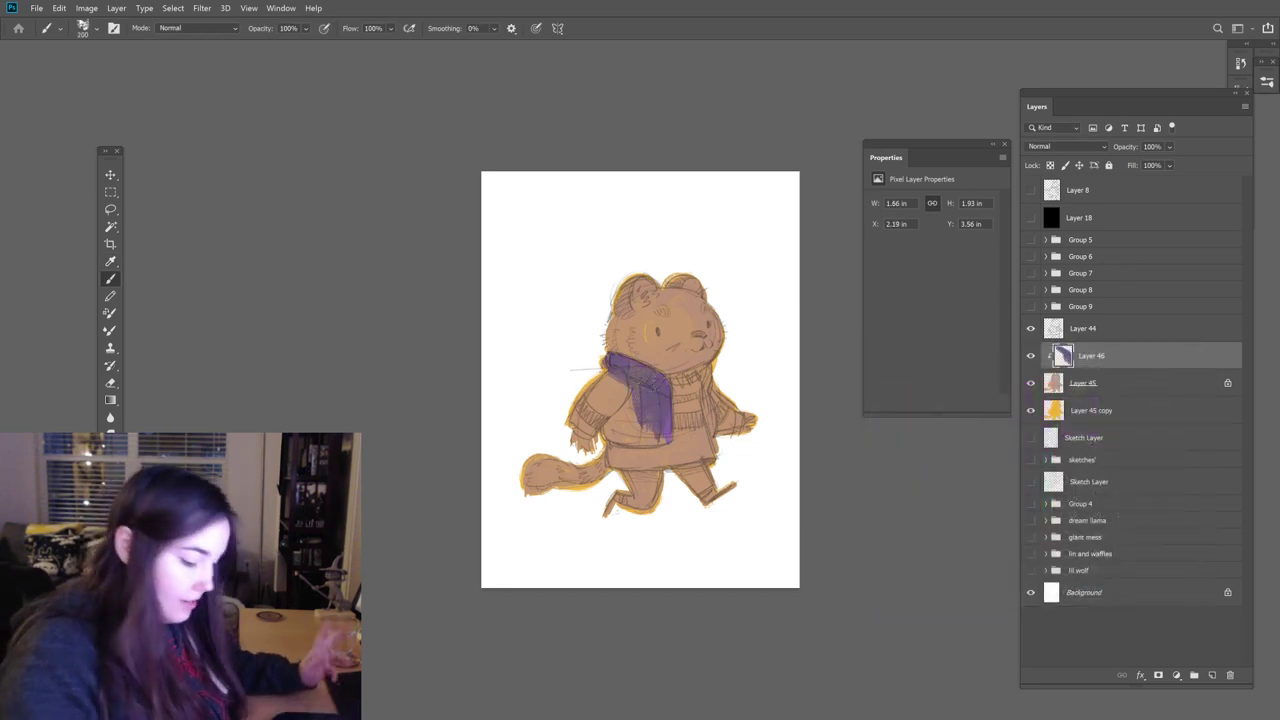
pyautogui.click(106, 450)
pyautogui.click(971, 465)
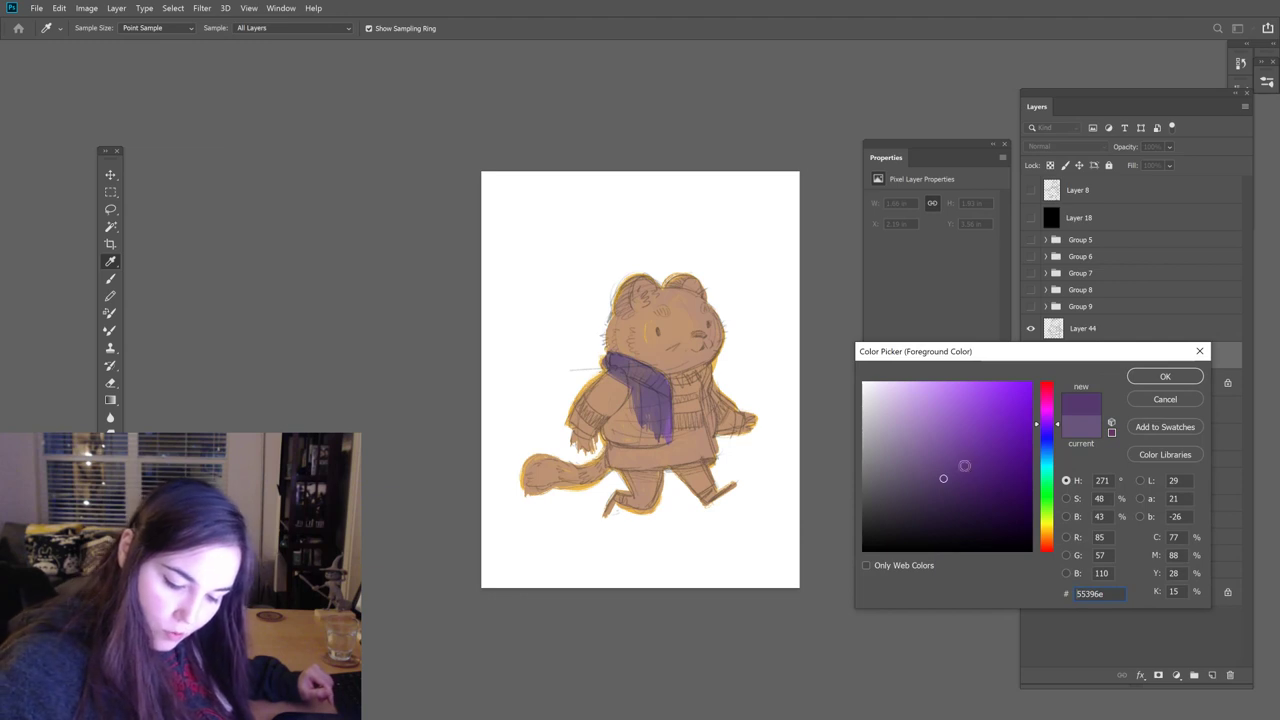
pyautogui.click(1146, 376)
pyautogui.moveTo(606, 384)
pyautogui.mouseDown()
pyautogui.moveTo(660, 426)
pyautogui.moveTo(650, 440)
pyautogui.mouseUp()
pyautogui.moveTo(650, 386)
pyautogui.mouseDown()
pyautogui.moveTo(651, 428)
pyautogui.moveTo(613, 438)
pyautogui.moveTo(603, 408)
pyautogui.moveTo(574, 393)
pyautogui.moveTo(572, 438)
pyautogui.mouseUp()
# Step: Fill out the purple jacket to its right side, then add Layer 47 above Layer 45
pyautogui.moveTo(612, 378)
pyautogui.mouseDown()
pyautogui.moveTo(590, 432)
pyautogui.moveTo(584, 420)
pyautogui.moveTo(604, 414)
pyautogui.mouseUp()
pyautogui.moveTo(642, 362); pyautogui.dragTo(622, 392)
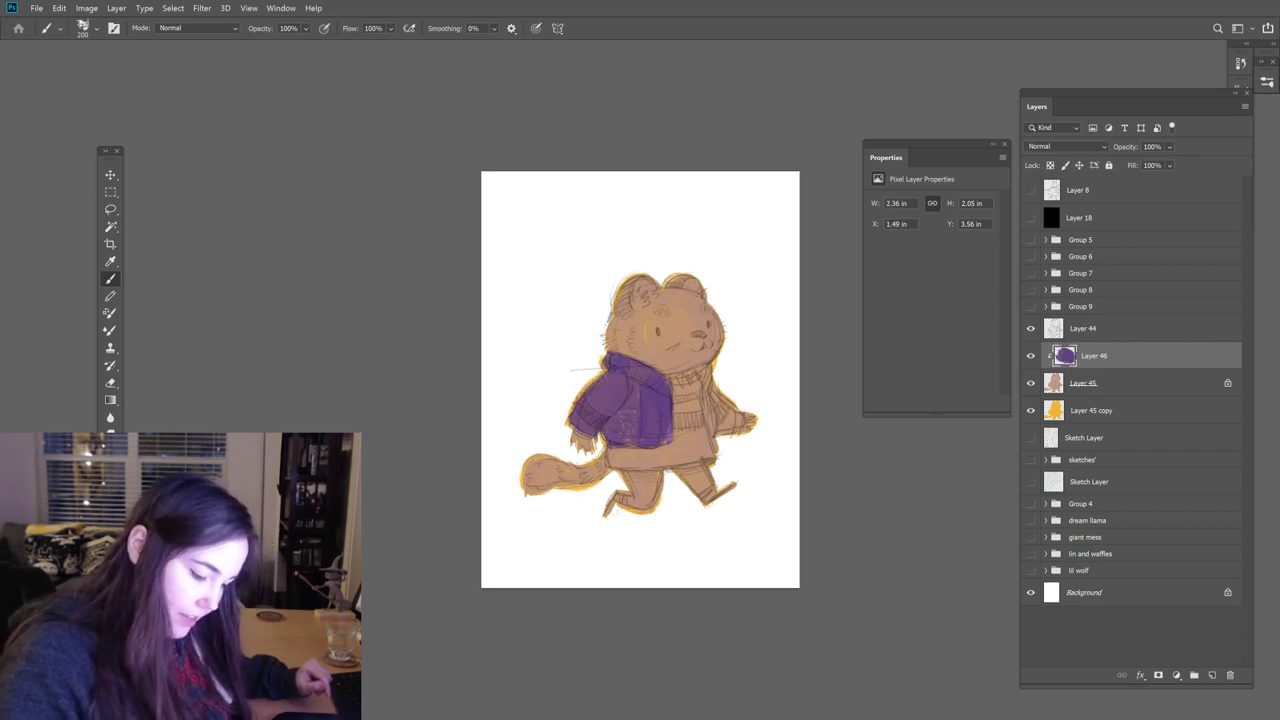
pyautogui.moveTo(724, 356)
pyautogui.mouseDown()
pyautogui.moveTo(704, 414)
pyautogui.moveTo(726, 432)
pyautogui.moveTo(736, 392)
pyautogui.moveTo(722, 430)
pyautogui.mouseUp()
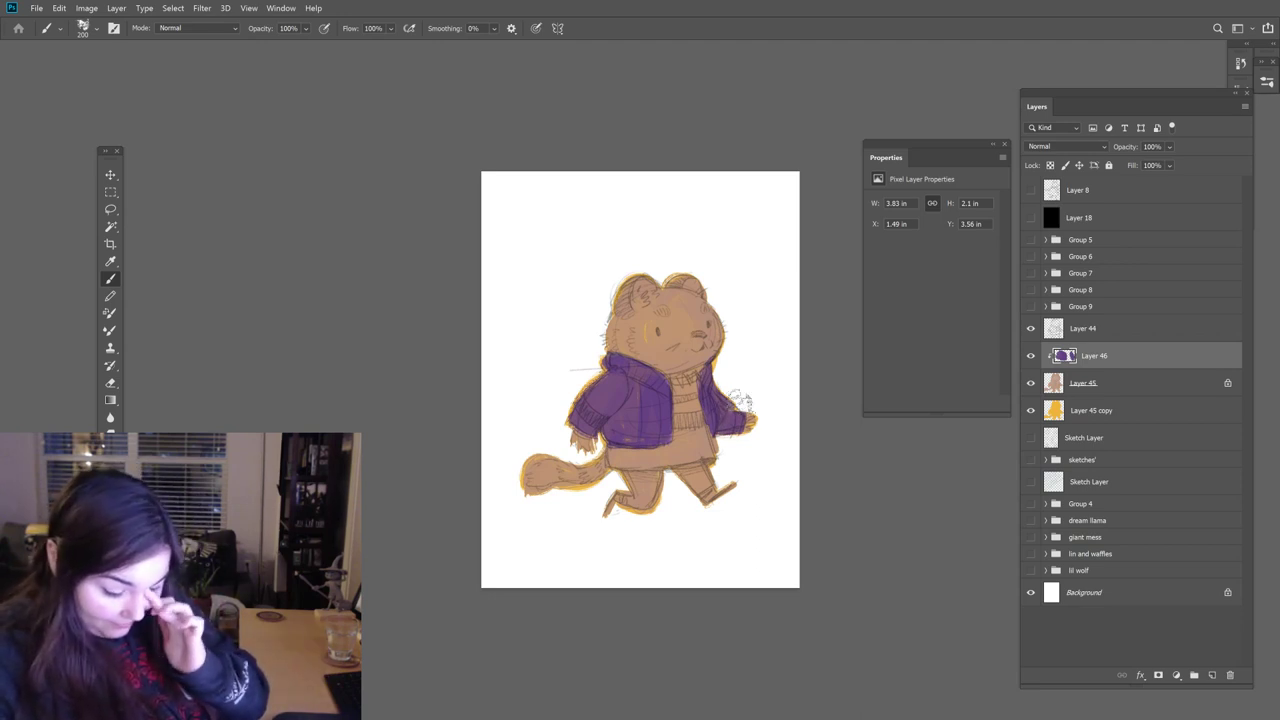
pyautogui.click(1110, 386)
pyautogui.click(1213, 676)
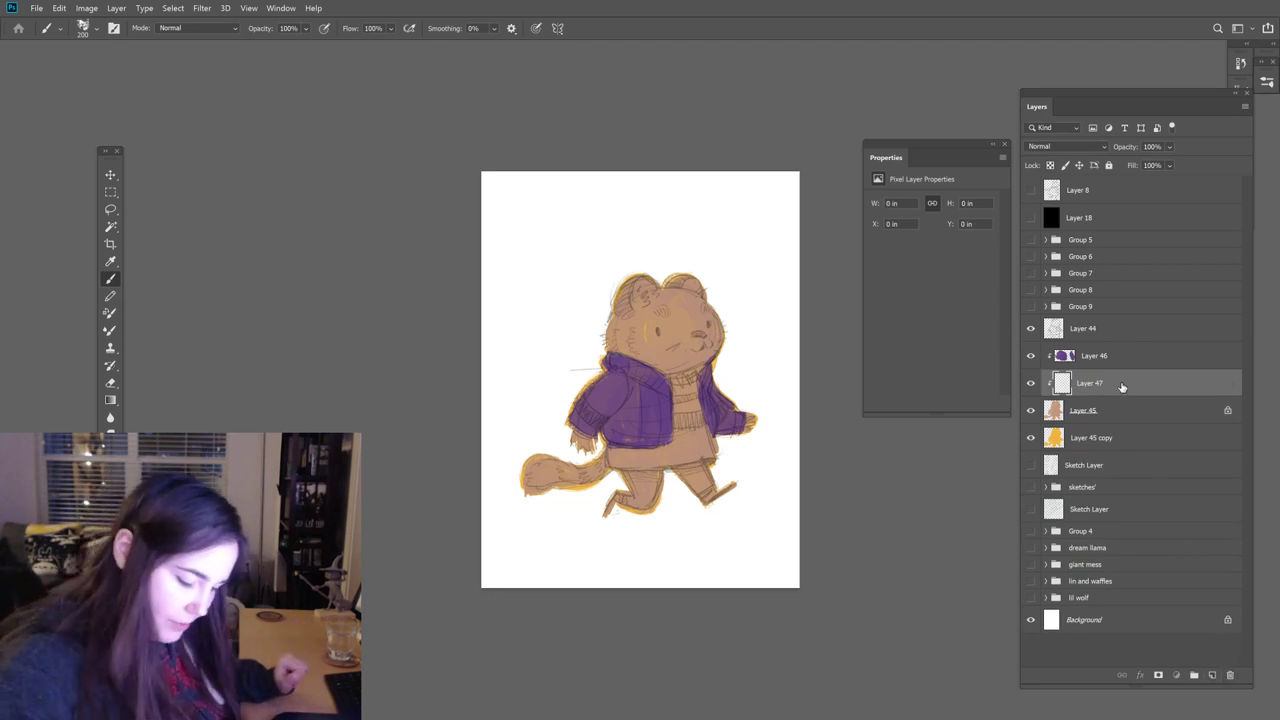
# Step: Pick a light purple-blue and paint the scarf and the sweater under the jacket
pyautogui.press('i')
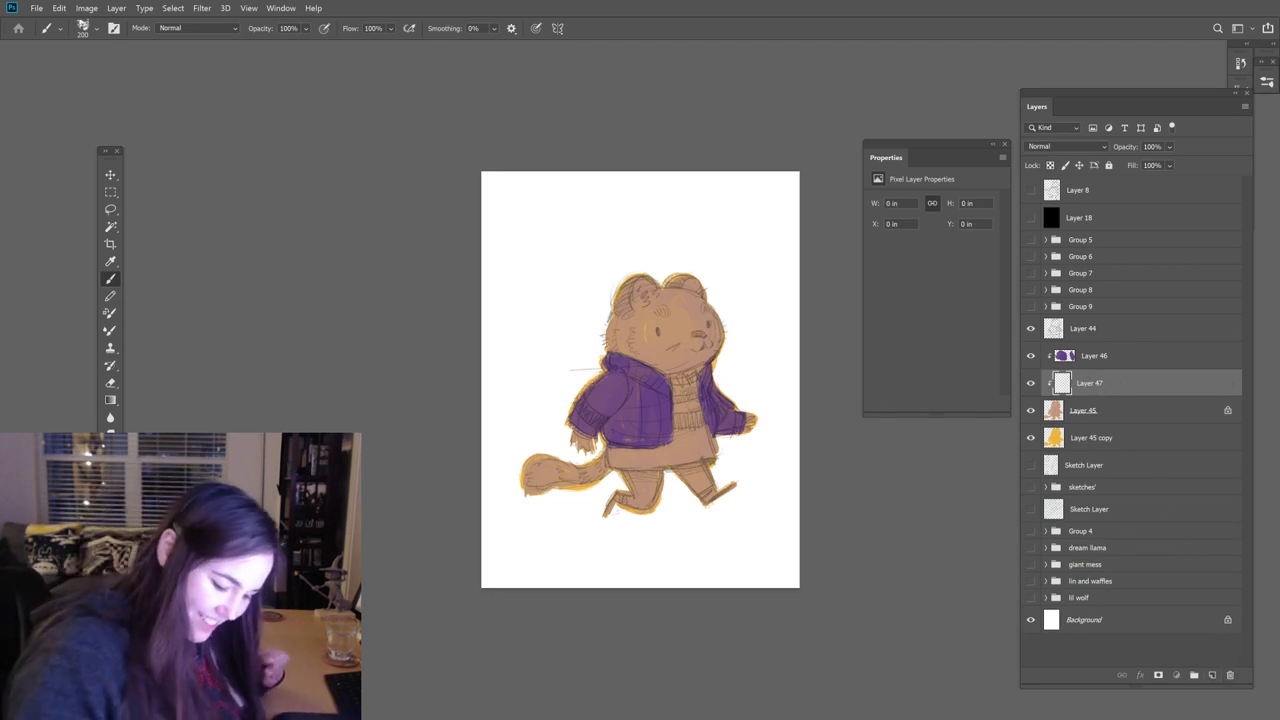
pyautogui.click(108, 520)
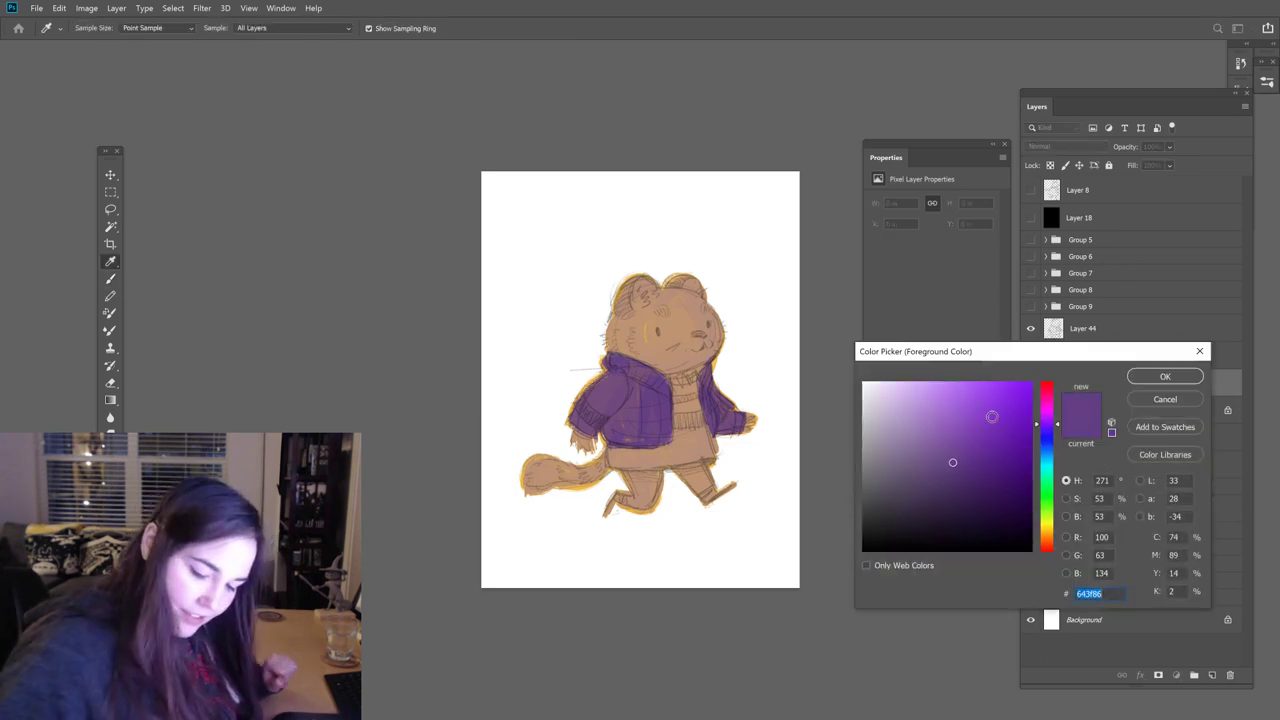
pyautogui.click(939, 418)
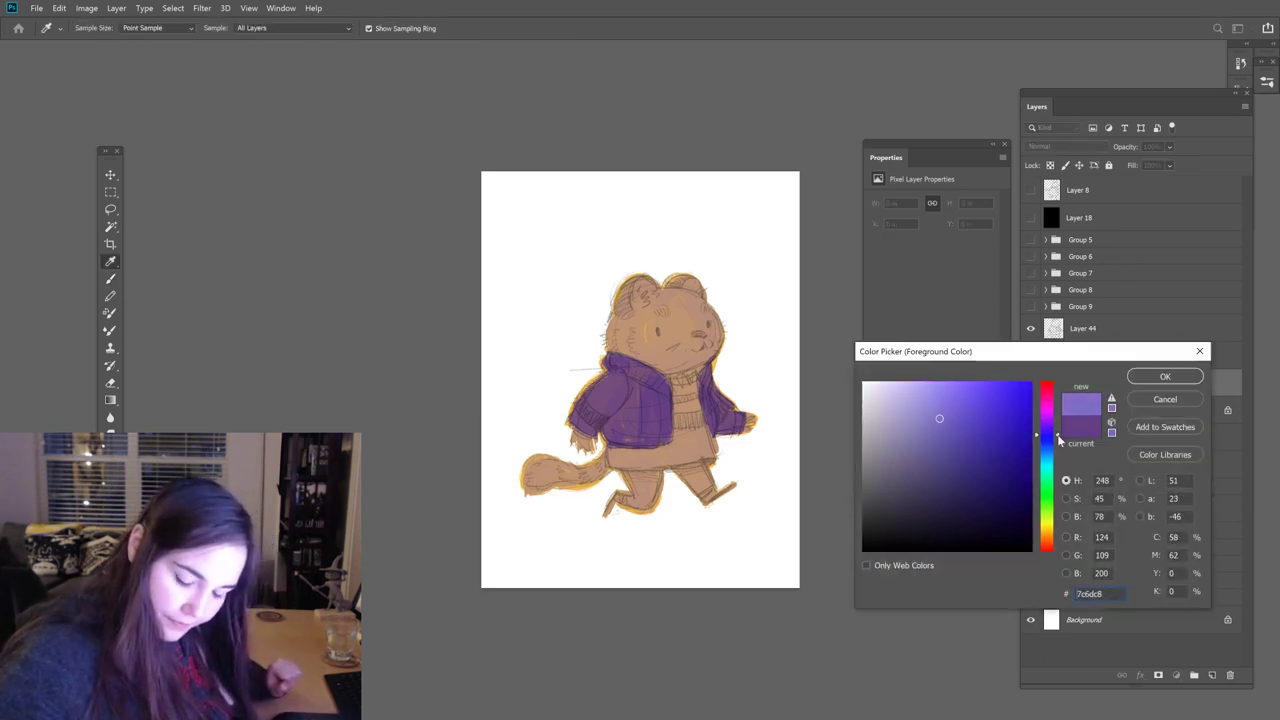
pyautogui.click(1165, 376)
pyautogui.press('b')
pyautogui.click(680, 396)
pyautogui.moveTo(668, 390)
pyautogui.mouseDown()
pyautogui.moveTo(705, 430)
pyautogui.moveTo(680, 450)
pyautogui.moveTo(708, 382)
pyautogui.mouseUp()
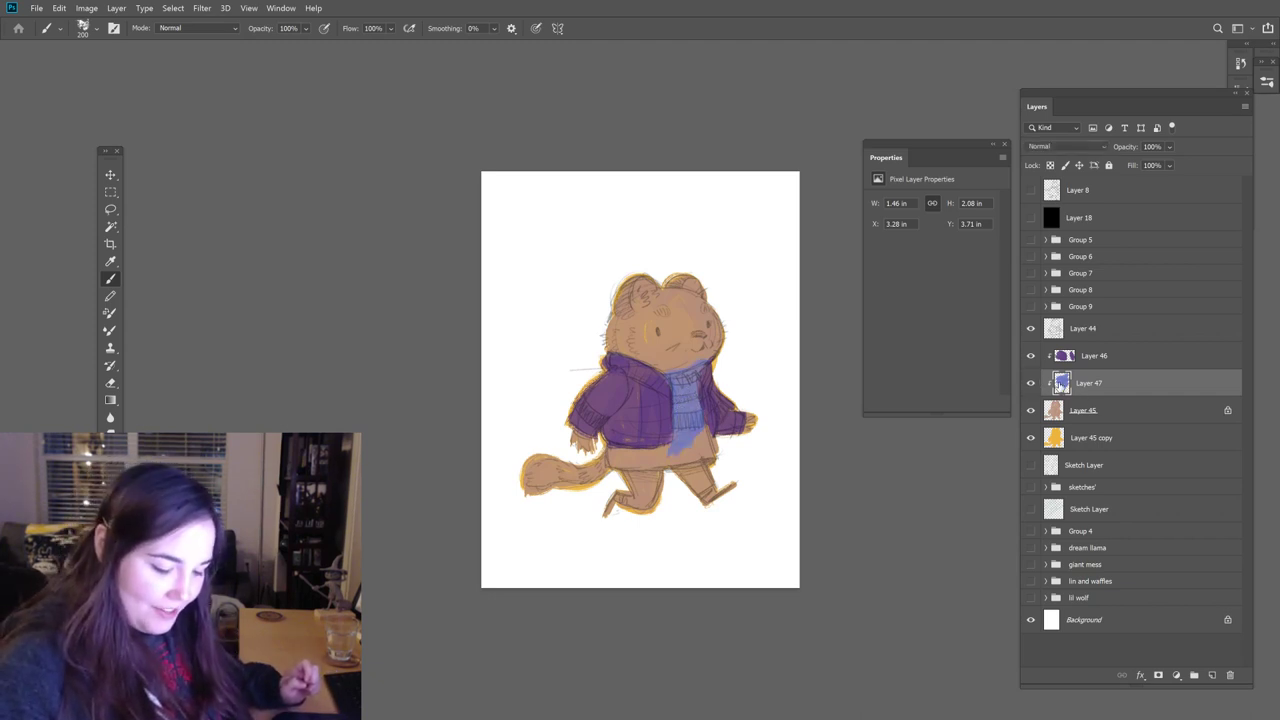
pyautogui.moveTo(578, 448)
pyautogui.mouseDown()
pyautogui.moveTo(606, 458)
pyautogui.moveTo(654, 453)
pyautogui.moveTo(600, 452)
pyautogui.mouseUp()
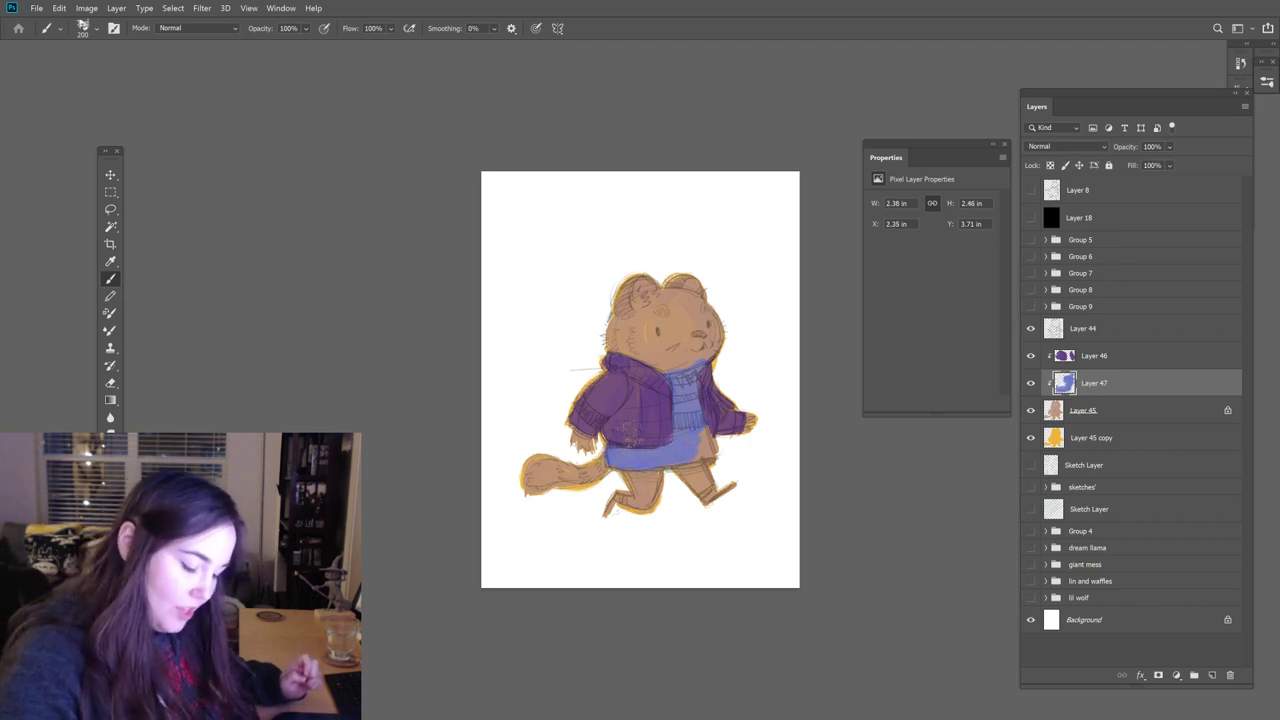
pyautogui.moveTo(680, 450); pyautogui.dragTo(728, 462)
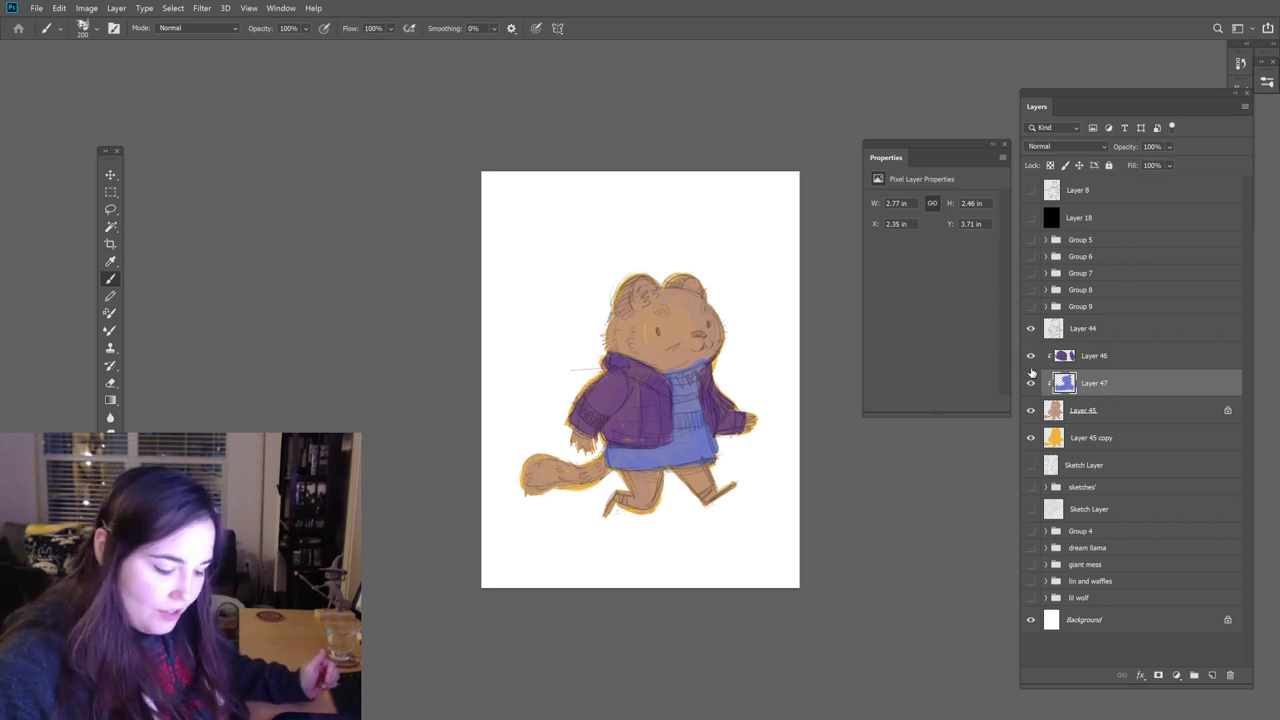
pyautogui.click(1075, 411)
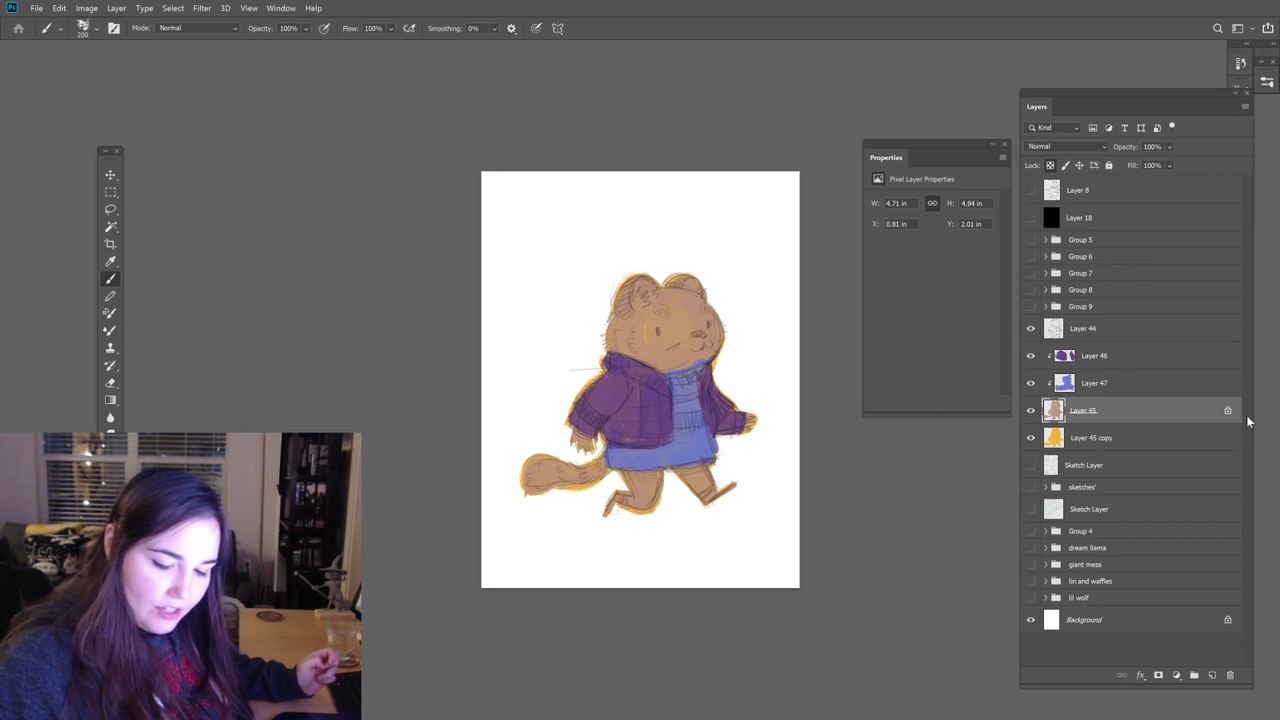
# Step: Choose a deep plum colour and fill the fur layer with it
pyautogui.click(110, 580)
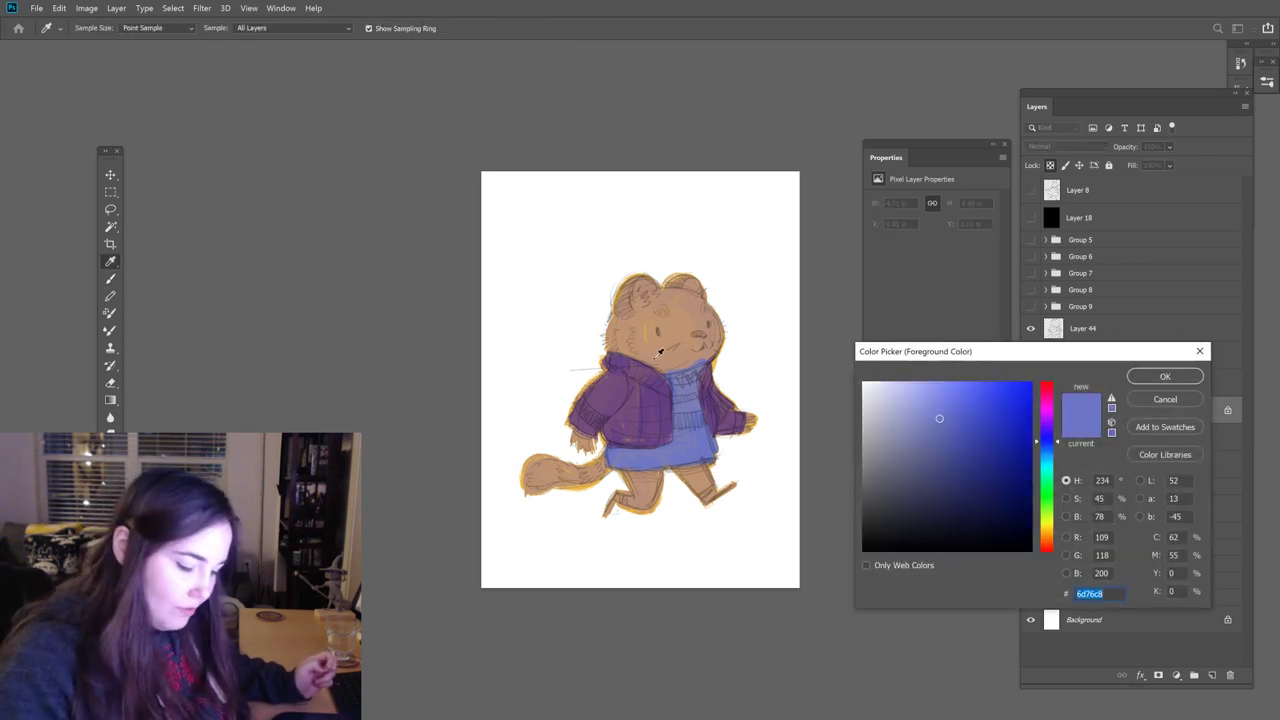
pyautogui.click(666, 350)
pyautogui.click(1041, 550)
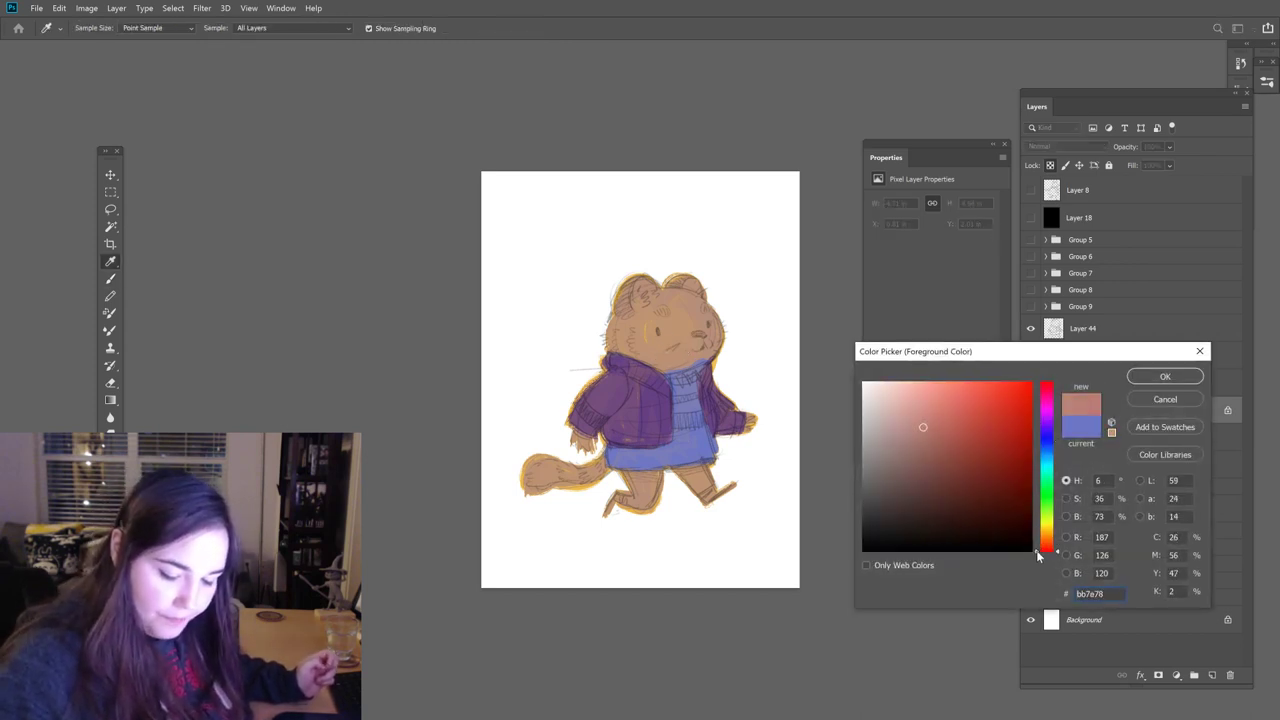
pyautogui.click(1048, 396)
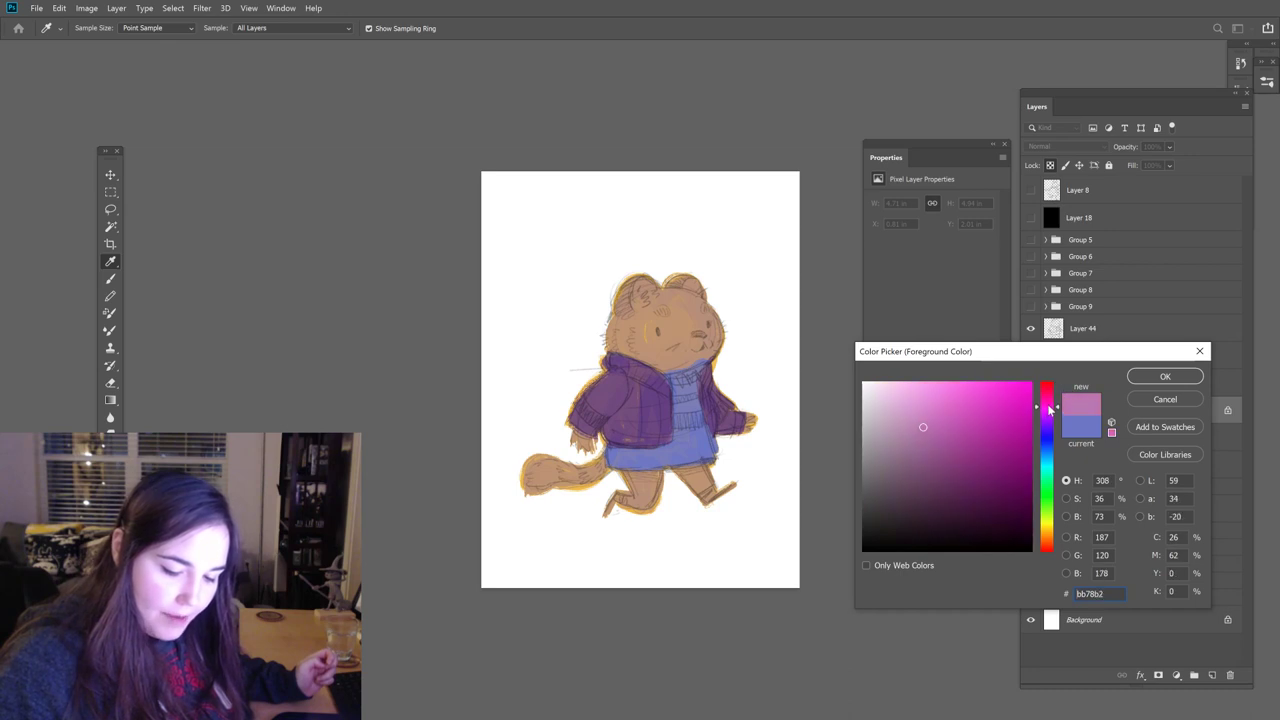
pyautogui.moveTo(1053, 398); pyautogui.dragTo(1044, 411)
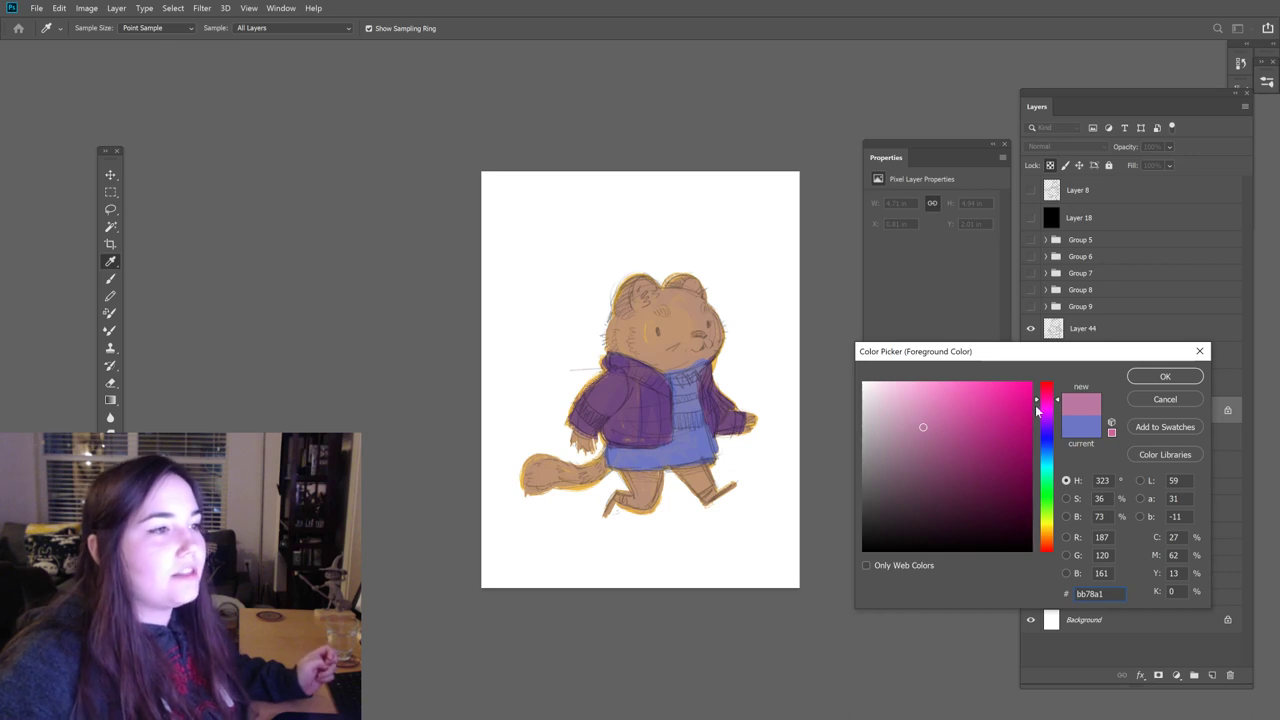
pyautogui.moveTo(983, 454)
pyautogui.mouseDown()
pyautogui.moveTo(965, 467)
pyautogui.moveTo(973, 477)
pyautogui.moveTo(952, 473)
pyautogui.mouseUp()
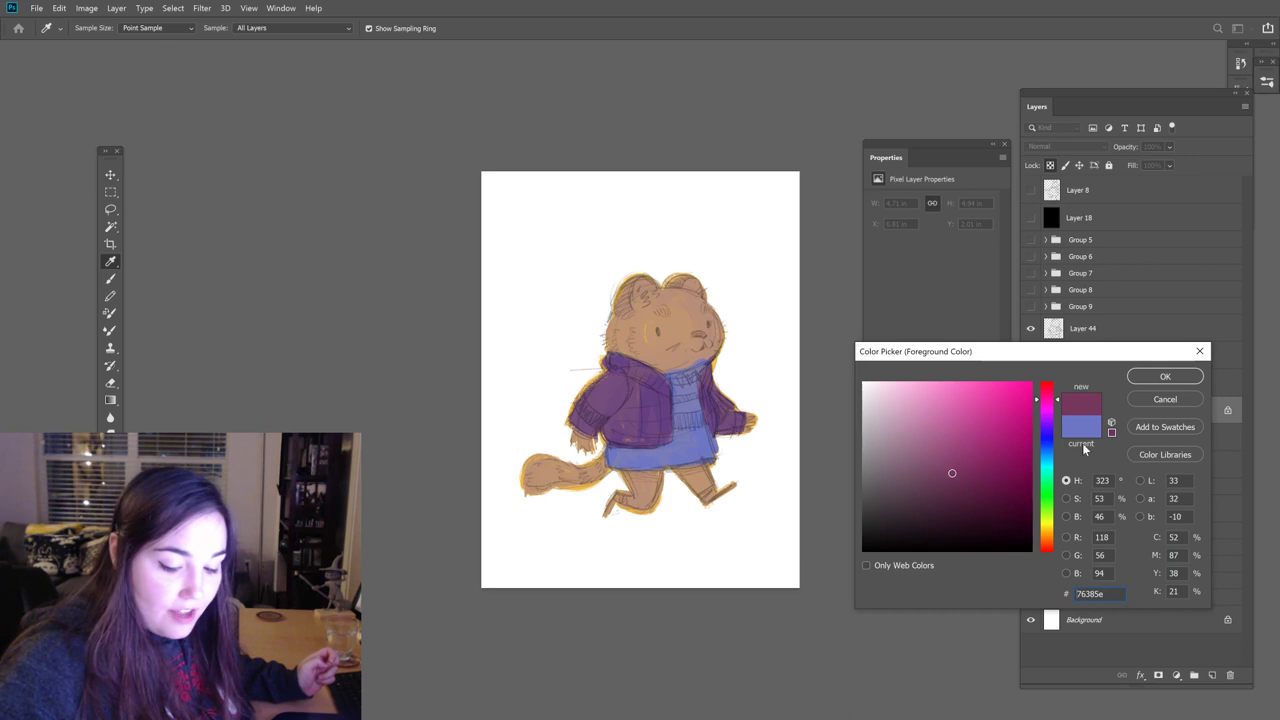
pyautogui.click(1165, 376)
pyautogui.press('b')
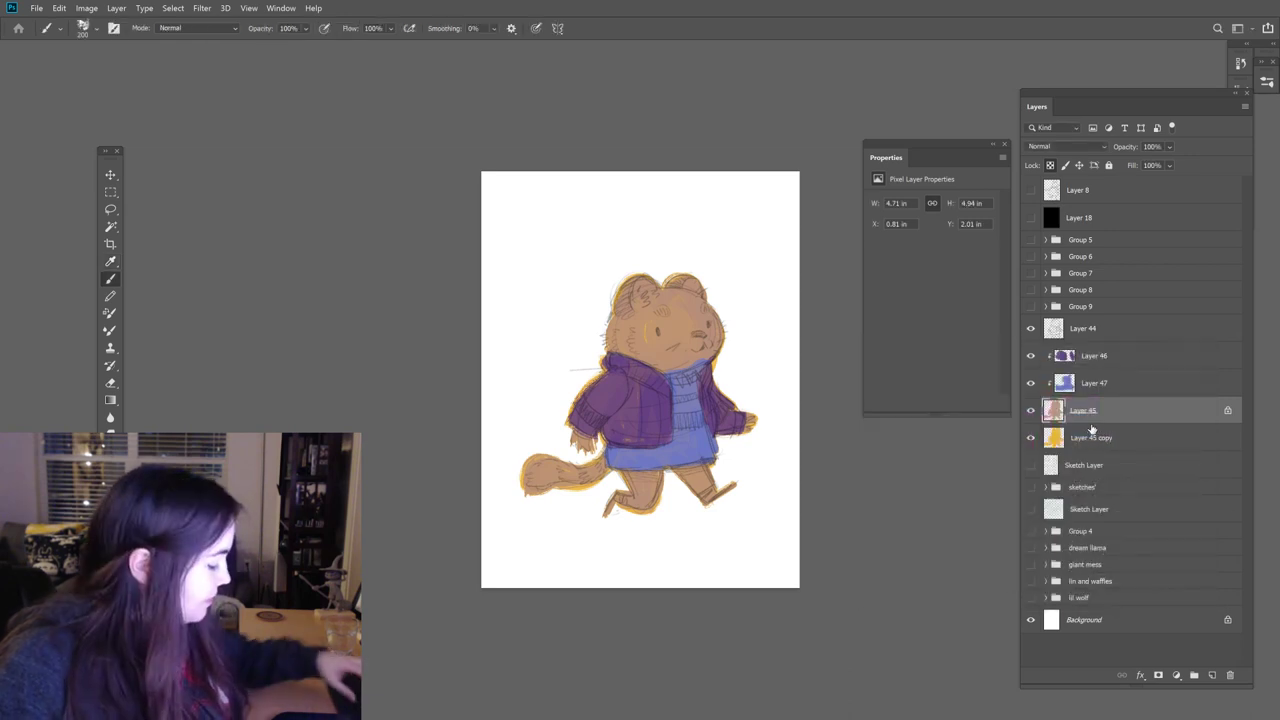
pyautogui.hotkey('alt', 'BackSpace')
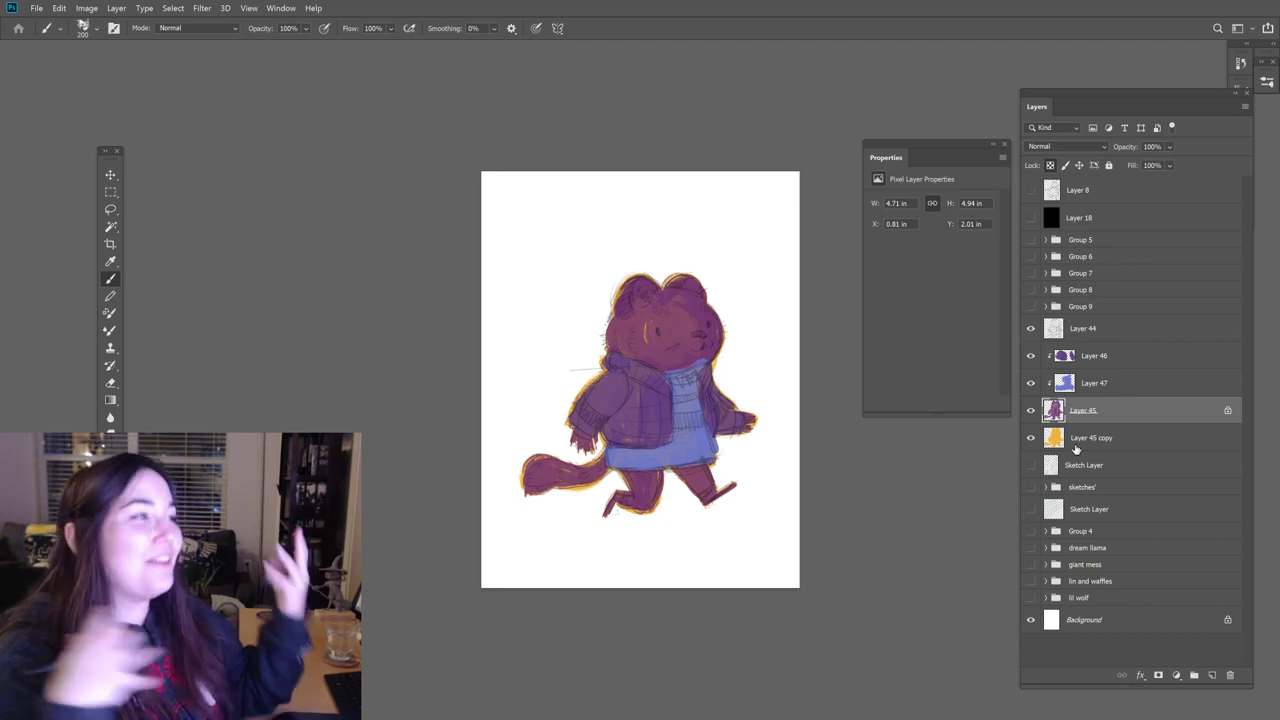
# Step: Compare the fur by toggling its visibility and lighten the colour to a softer mauve
pyautogui.click(1031, 410)
pyautogui.click(1031, 410)
pyautogui.press('i')
pyautogui.moveTo(953, 473)
pyautogui.mouseDown()
pyautogui.moveTo(991, 491)
pyautogui.moveTo(916, 464)
pyautogui.mouseUp()
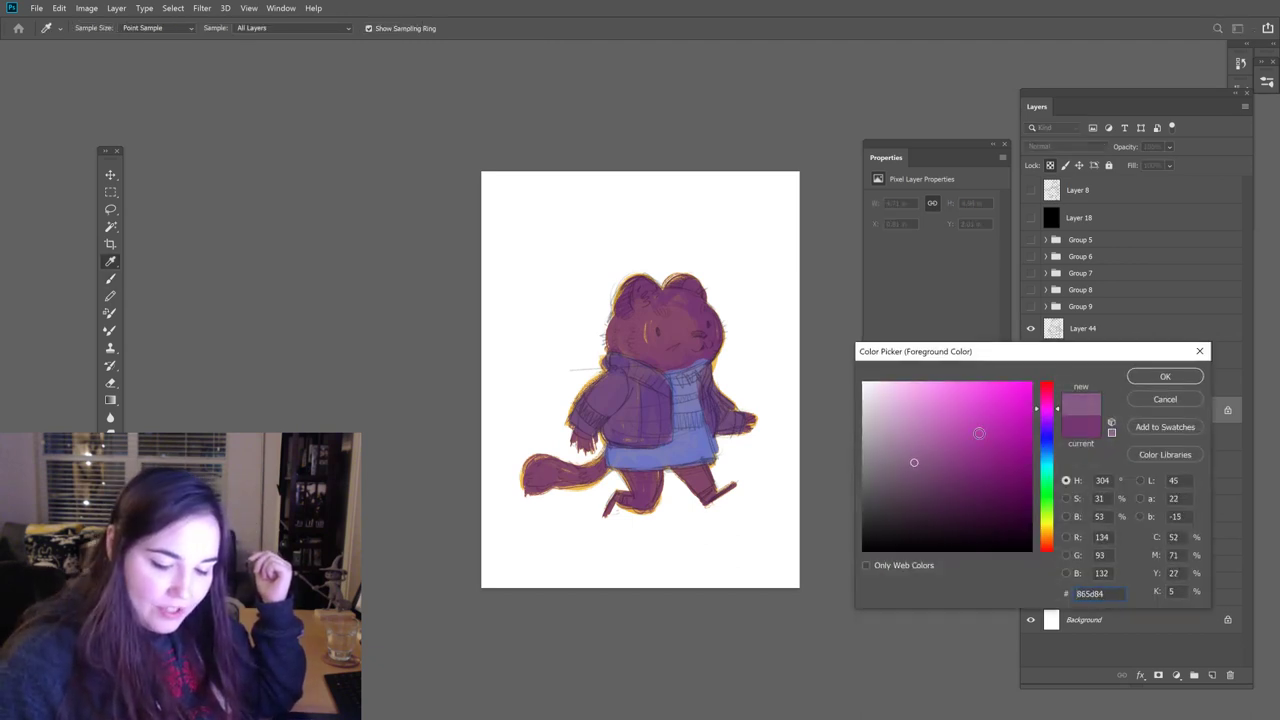
pyautogui.press('Return')
pyautogui.press('b')
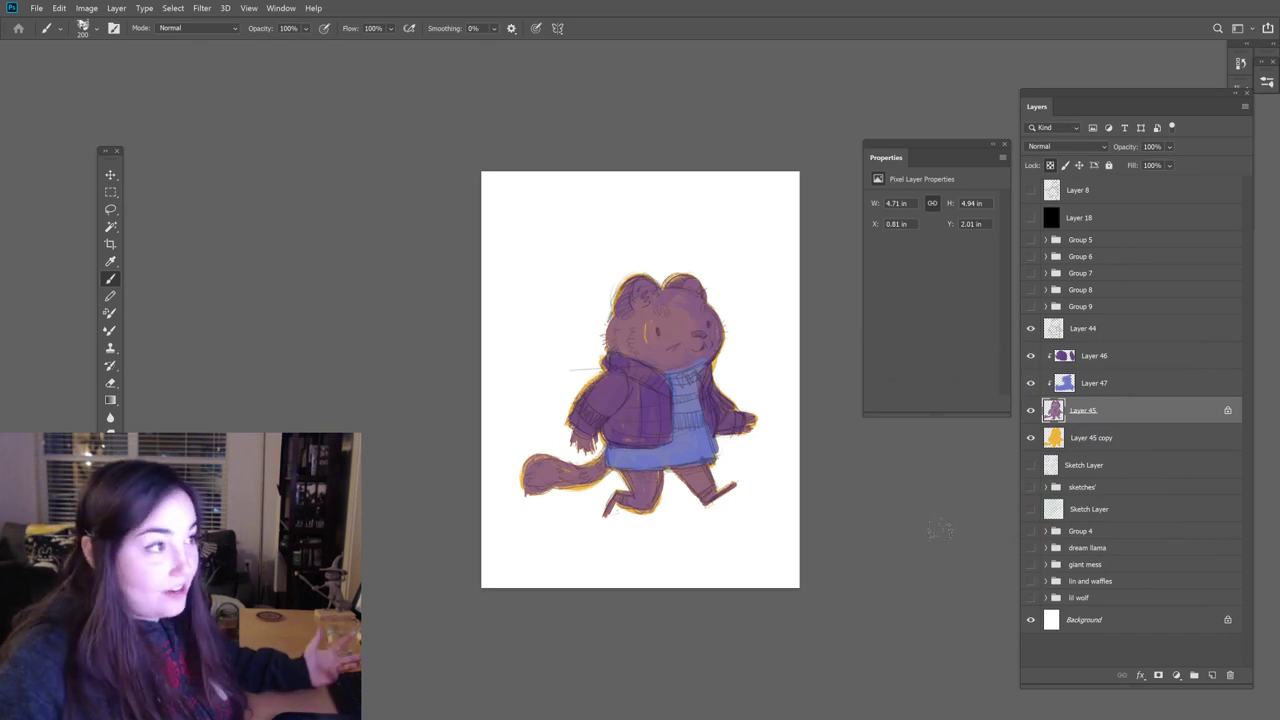
# Step: Shift the colour to a dark grey-purple and refill the fur with it
pyautogui.click(108, 590)
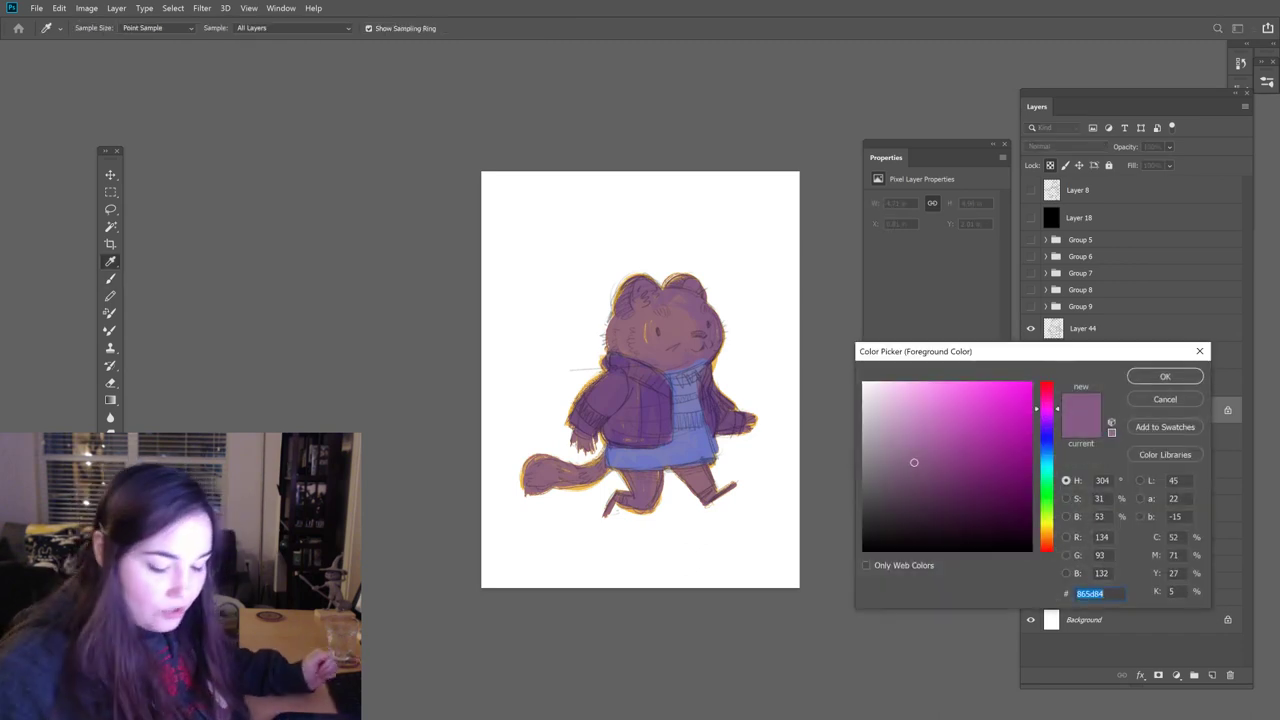
pyautogui.moveTo(1058, 430); pyautogui.dragTo(1058, 442)
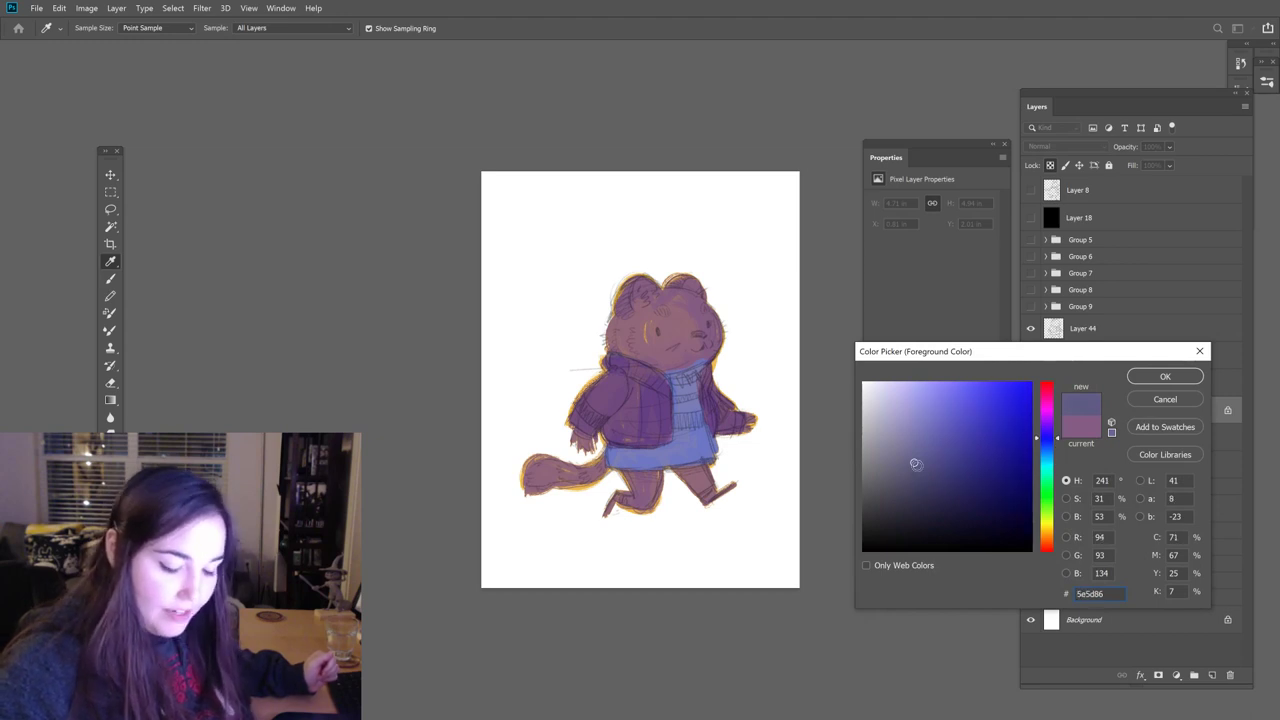
pyautogui.click(916, 467)
pyautogui.moveTo(916, 467); pyautogui.dragTo(916, 472)
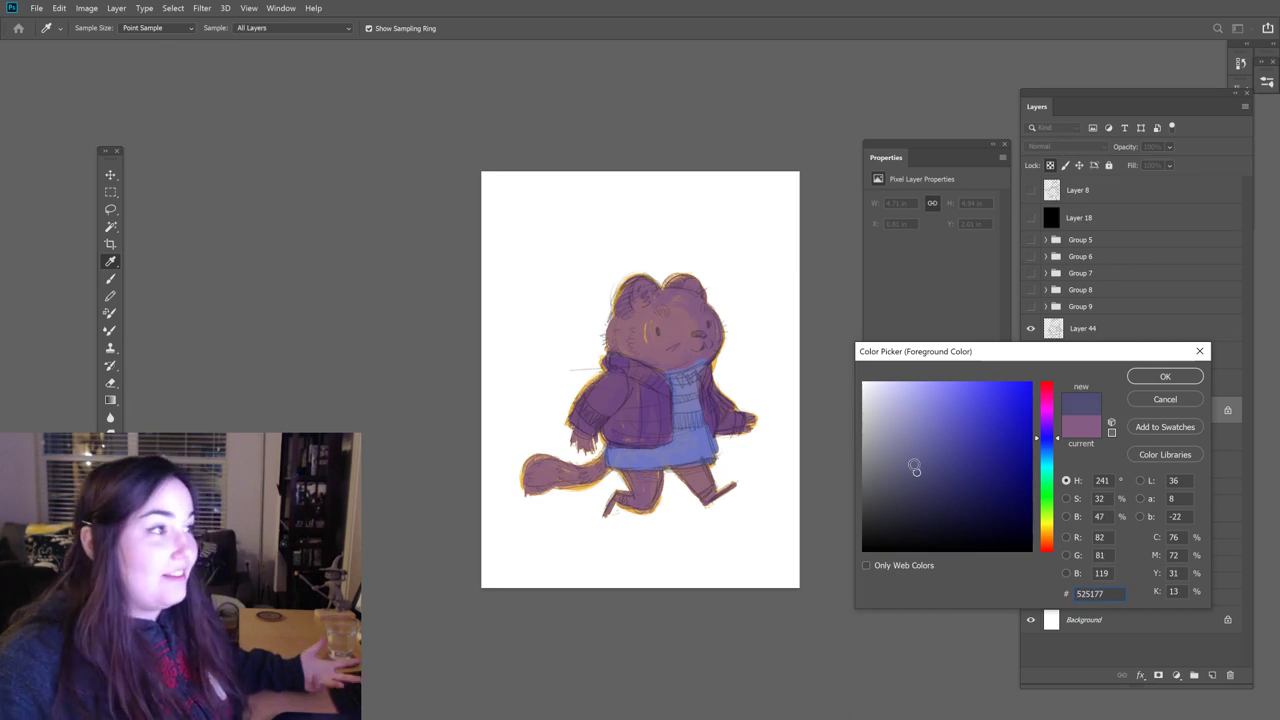
pyautogui.click(1166, 377)
pyautogui.press('b')
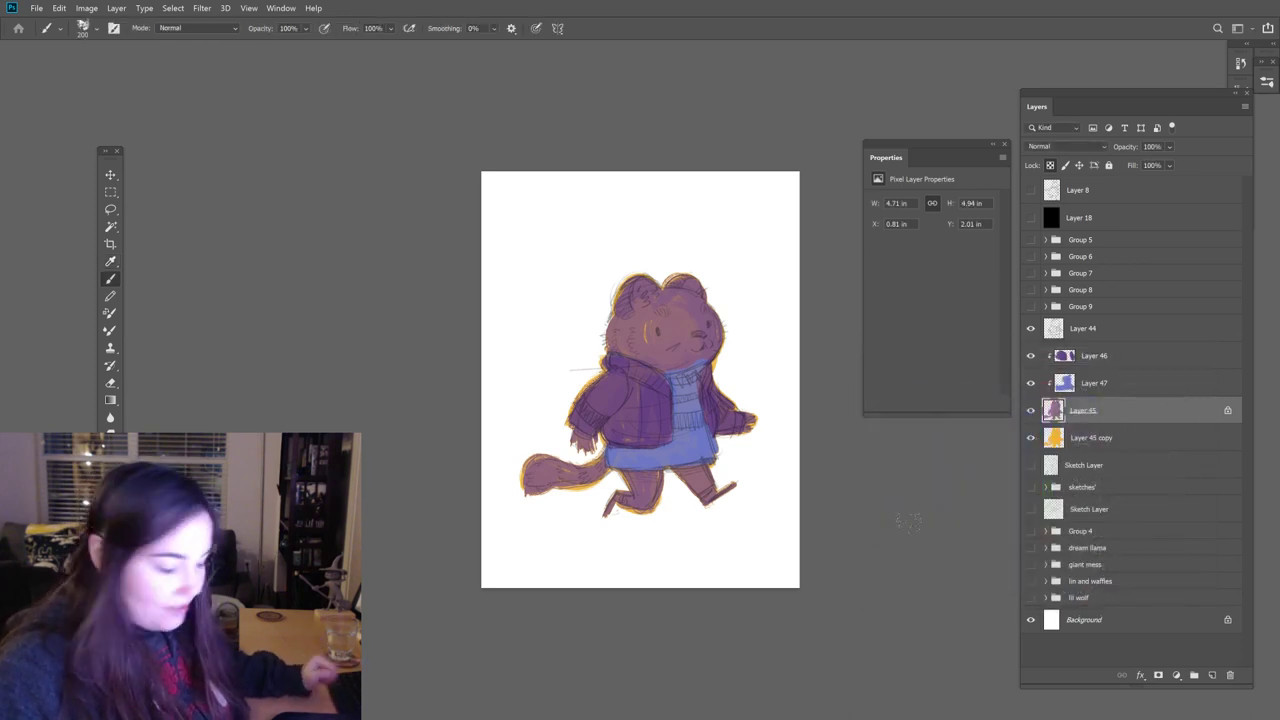
pyautogui.hotkey('alt', 'BackSpace')
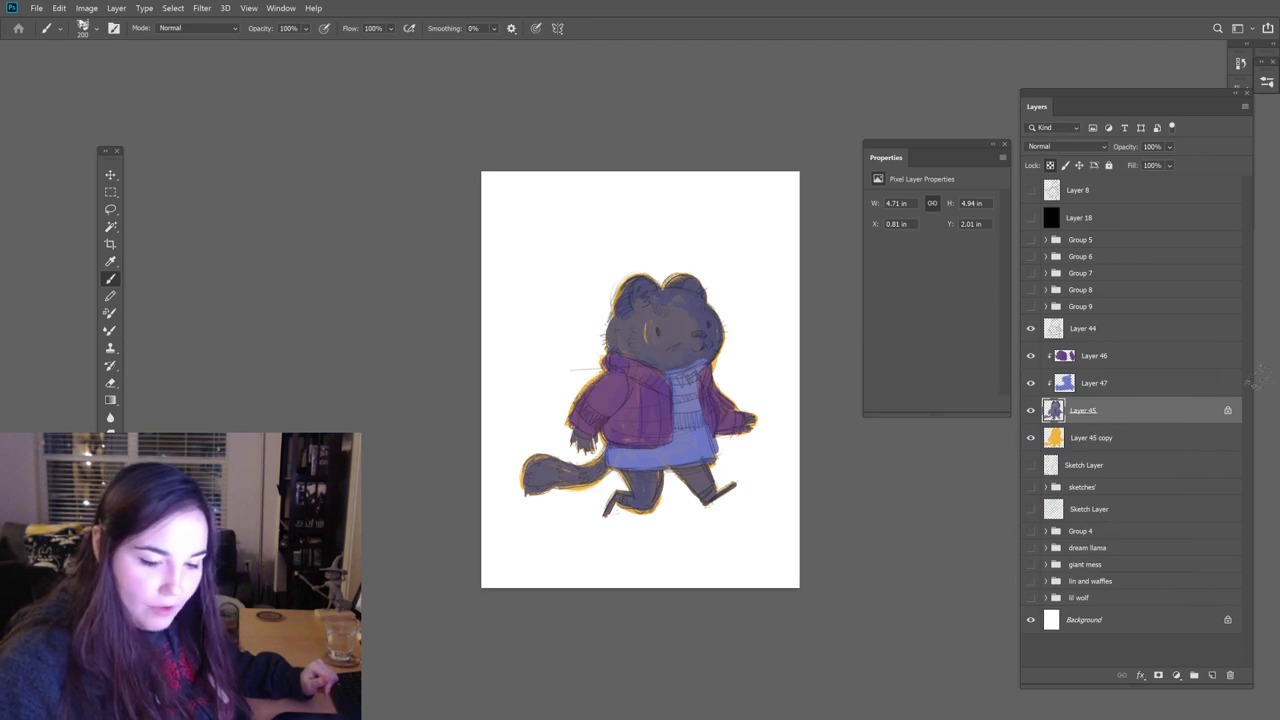
# Step: Unlock Layer 45's transparency and brush darker marks on the face and back leg
pyautogui.click(1050, 165)
pyautogui.moveTo(696, 348)
pyautogui.mouseDown()
pyautogui.moveTo(662, 336)
pyautogui.moveTo(687, 319)
pyautogui.moveTo(647, 299)
pyautogui.moveTo(637, 304)
pyautogui.moveTo(632, 348)
pyautogui.mouseUp()
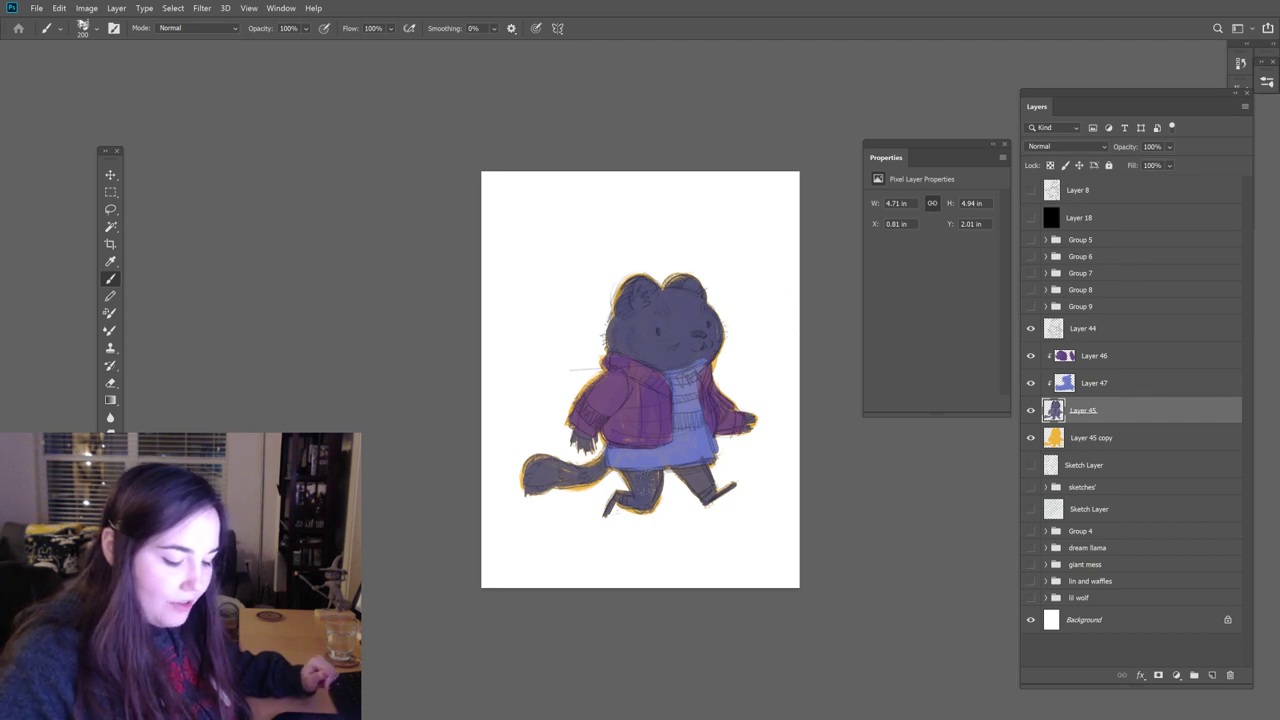
pyautogui.moveTo(698, 478); pyautogui.dragTo(706, 490)
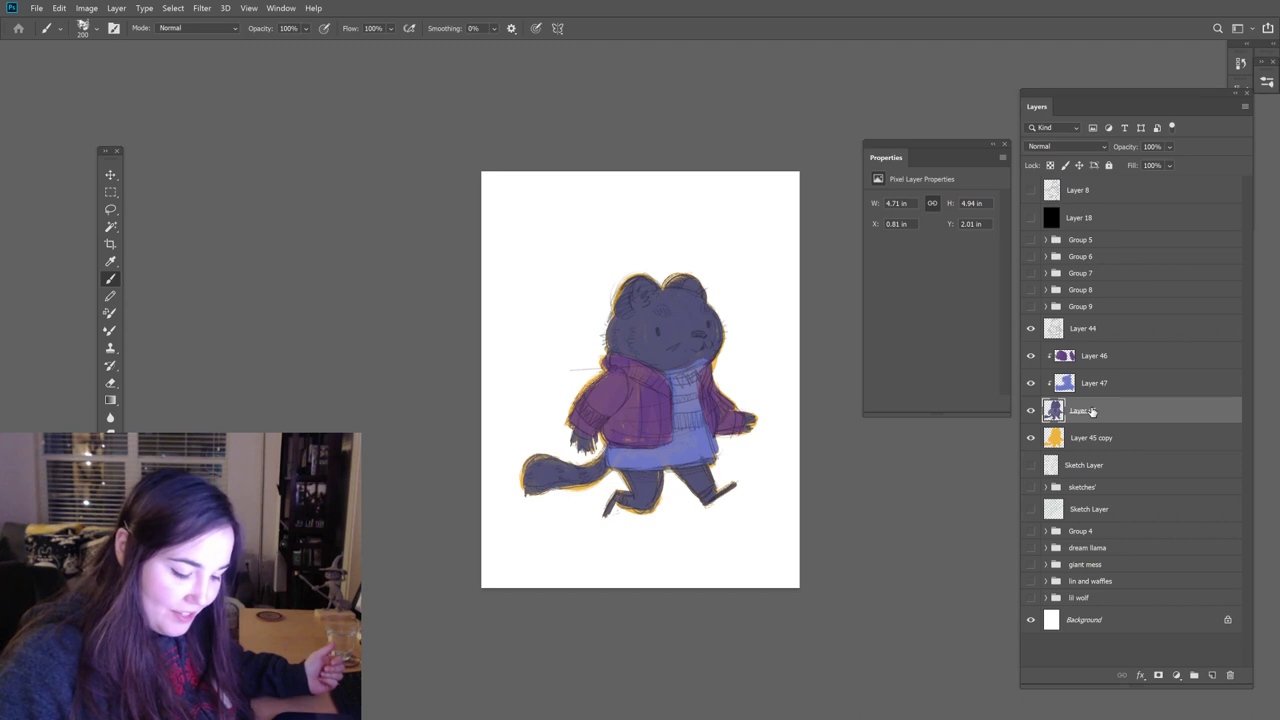
pyautogui.click(1098, 388)
pyautogui.click(1110, 414)
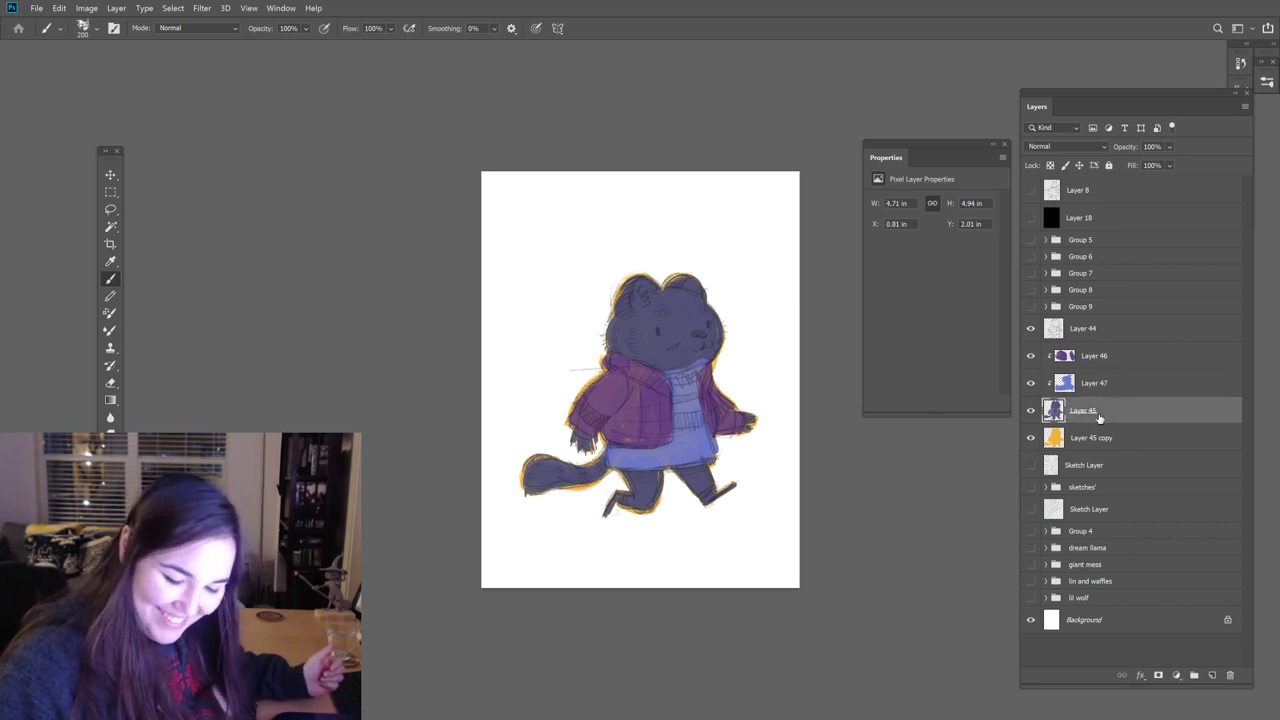
pyautogui.press('i')
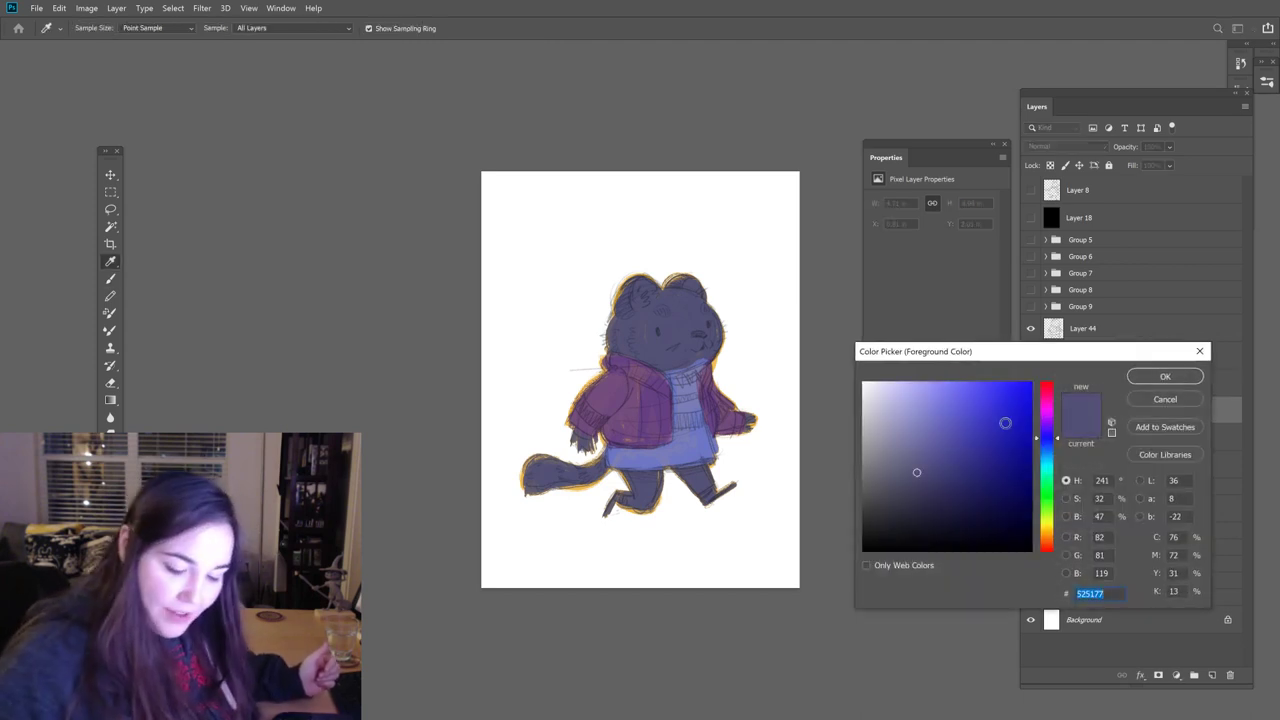
pyautogui.click(1180, 404)
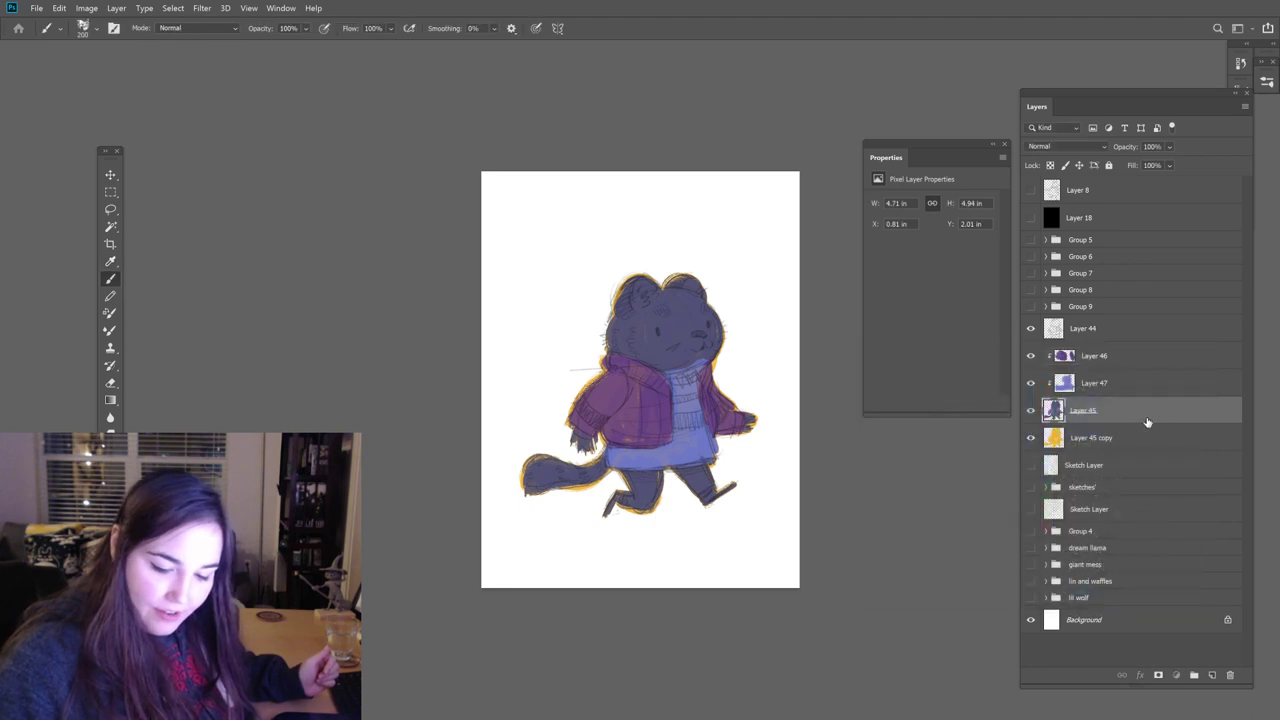
# Step: Add a Hue/Saturation adjustment clipped to the fur, re-clipping Layers 47 and 46 above it
pyautogui.click(1176, 675)
pyautogui.click(1168, 549)
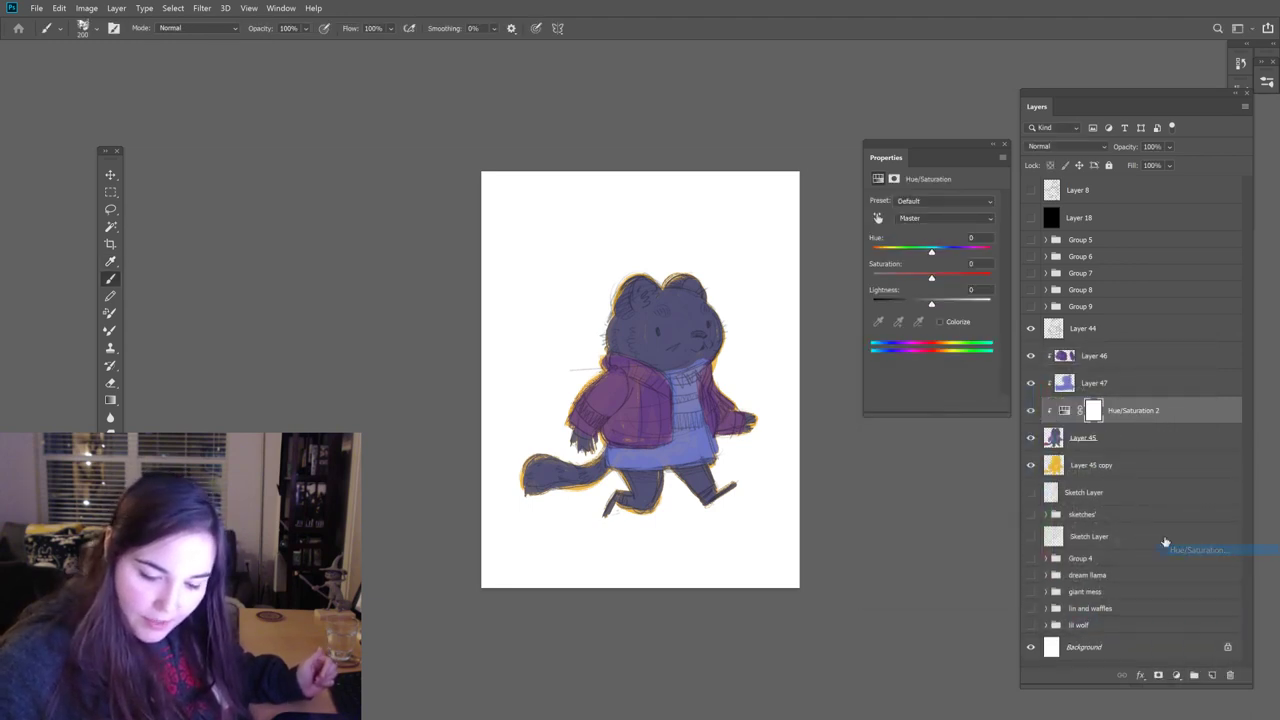
pyautogui.keyDown('alt'); pyautogui.click(1135, 423); pyautogui.keyUp('alt')
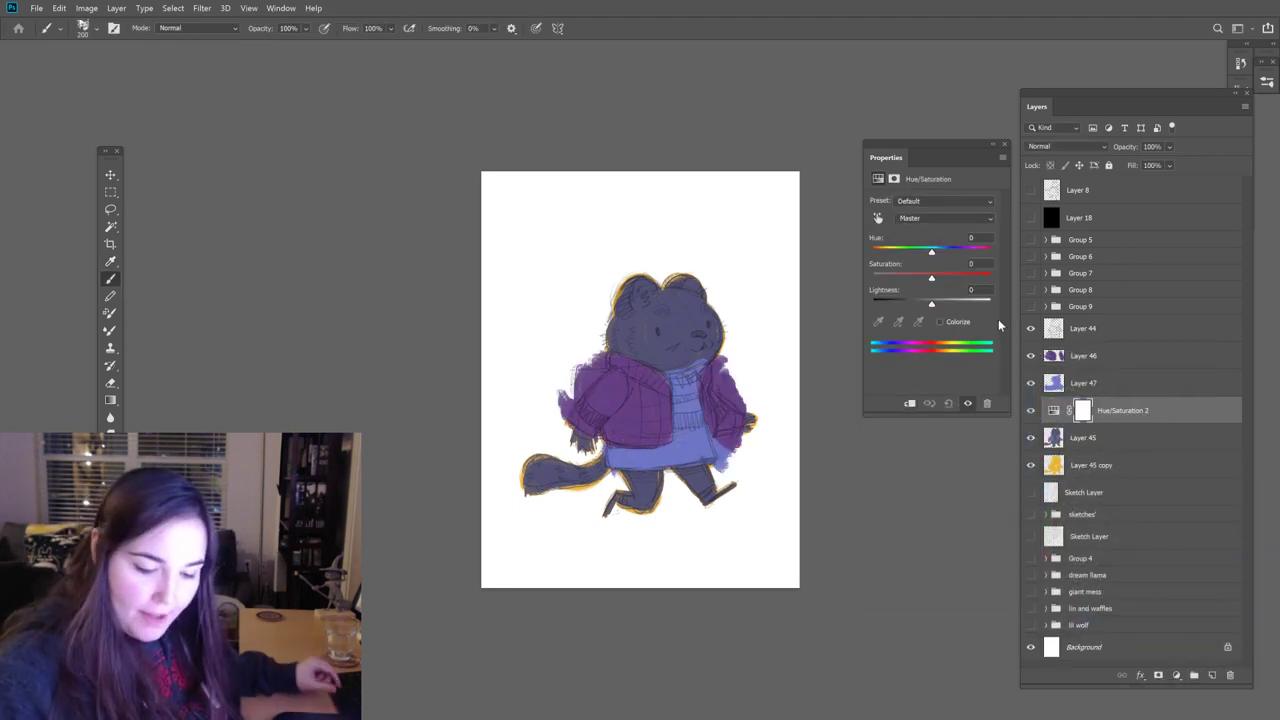
pyautogui.keyDown('alt'); pyautogui.click(1126, 424); pyautogui.keyUp('alt')
pyautogui.keyDown('alt'); pyautogui.click(1130, 396); pyautogui.keyUp('alt')
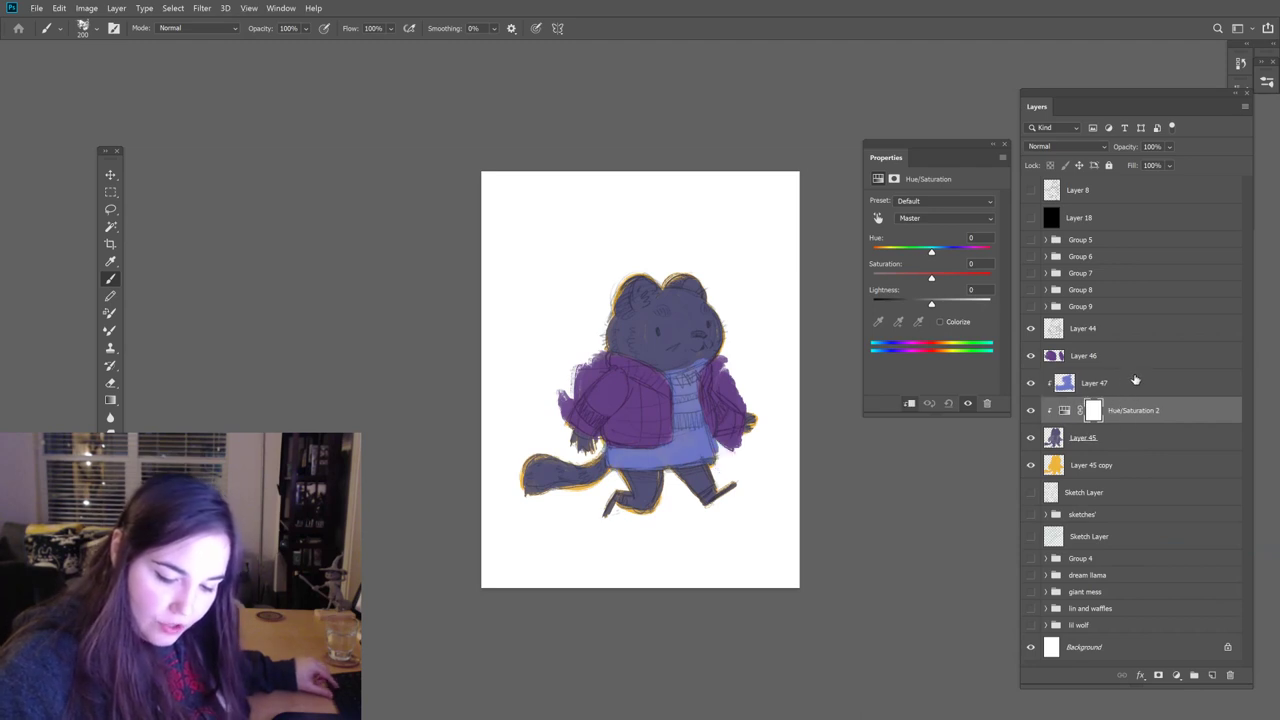
pyautogui.keyDown('alt'); pyautogui.click(1135, 369); pyautogui.keyUp('alt')
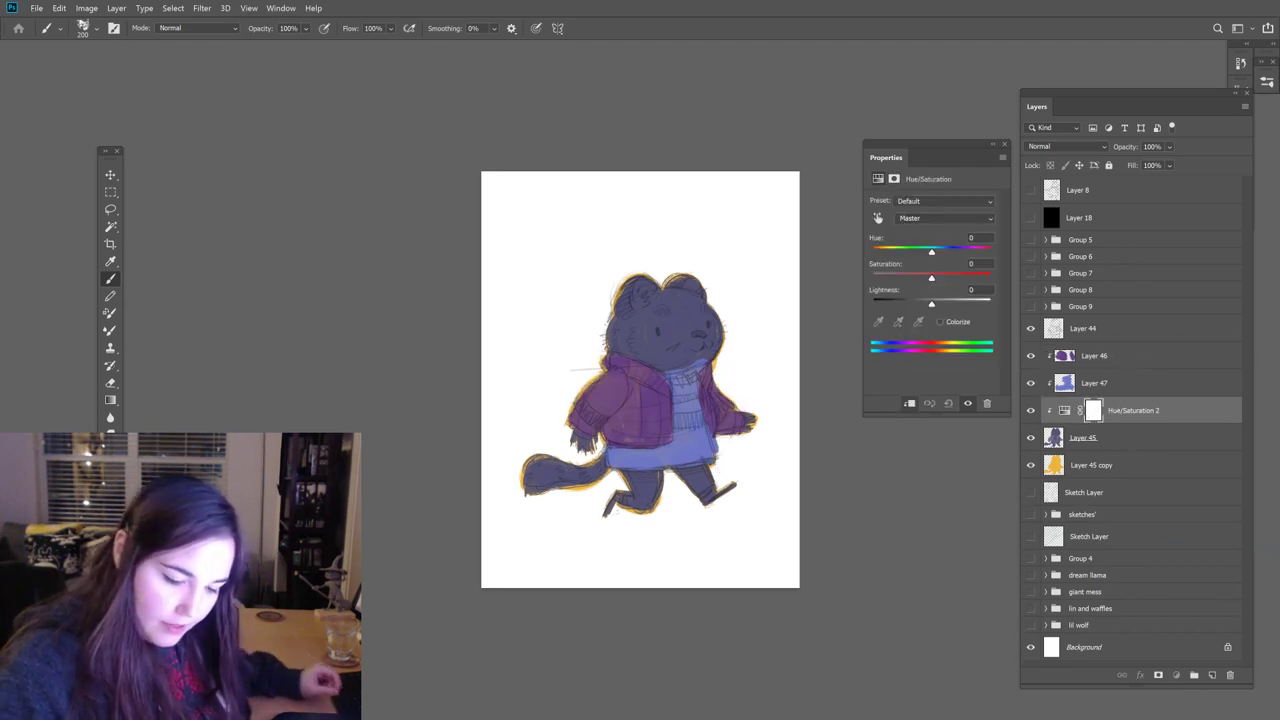
# Step: Shift the hue and raise lightness to a pale beige, then merge into Layer 45
pyautogui.moveTo(931, 251); pyautogui.dragTo(936, 306)
pyautogui.click(1031, 218)
pyautogui.click(1031, 218)
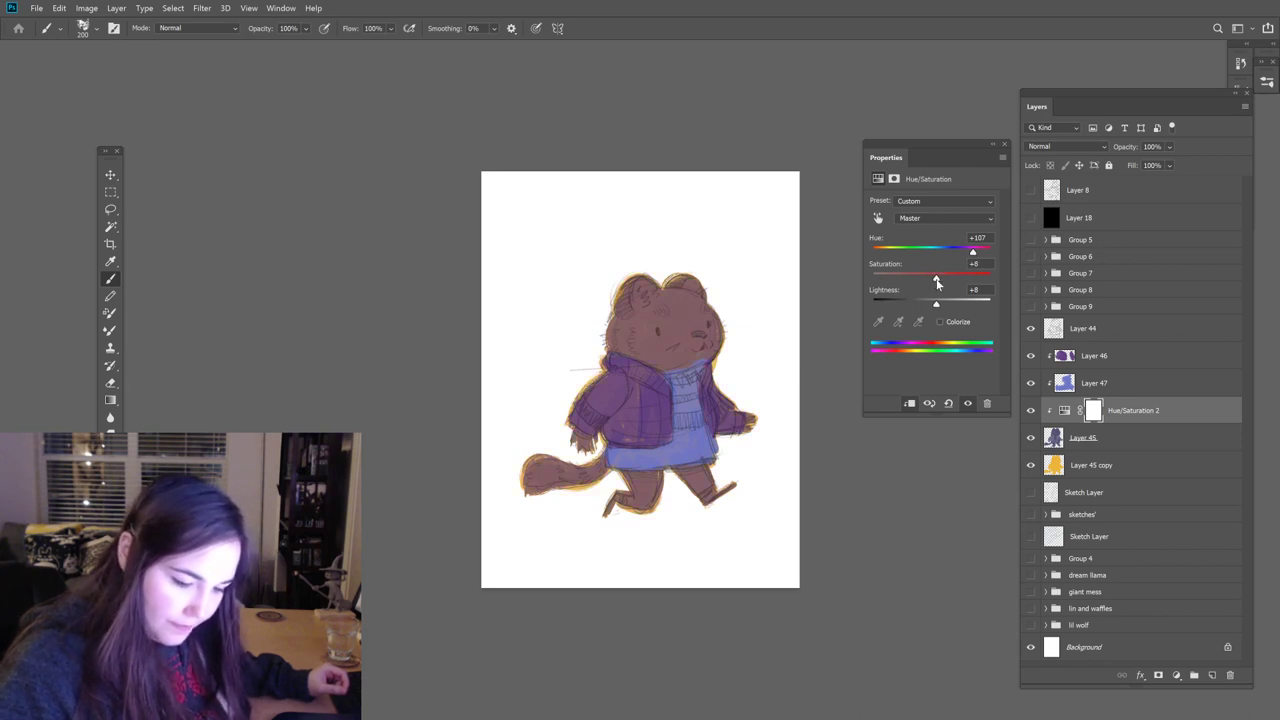
pyautogui.moveTo(936, 305); pyautogui.dragTo(944, 277)
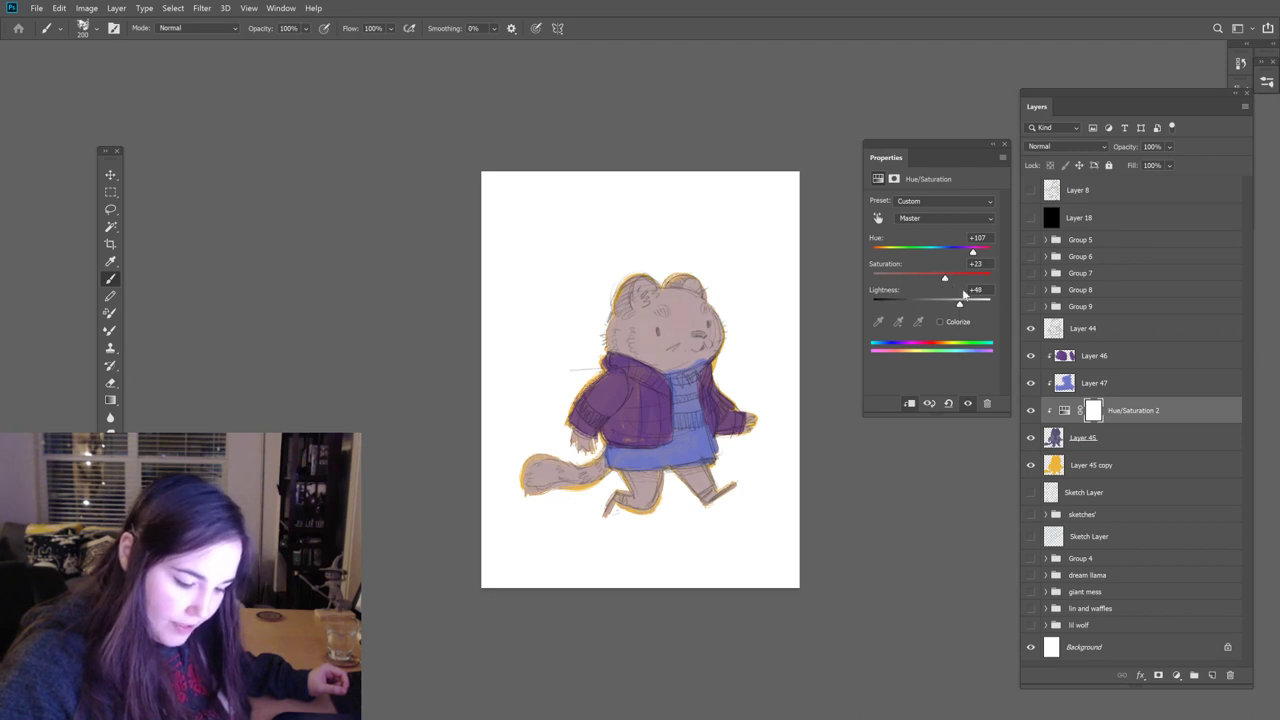
pyautogui.click(1004, 144)
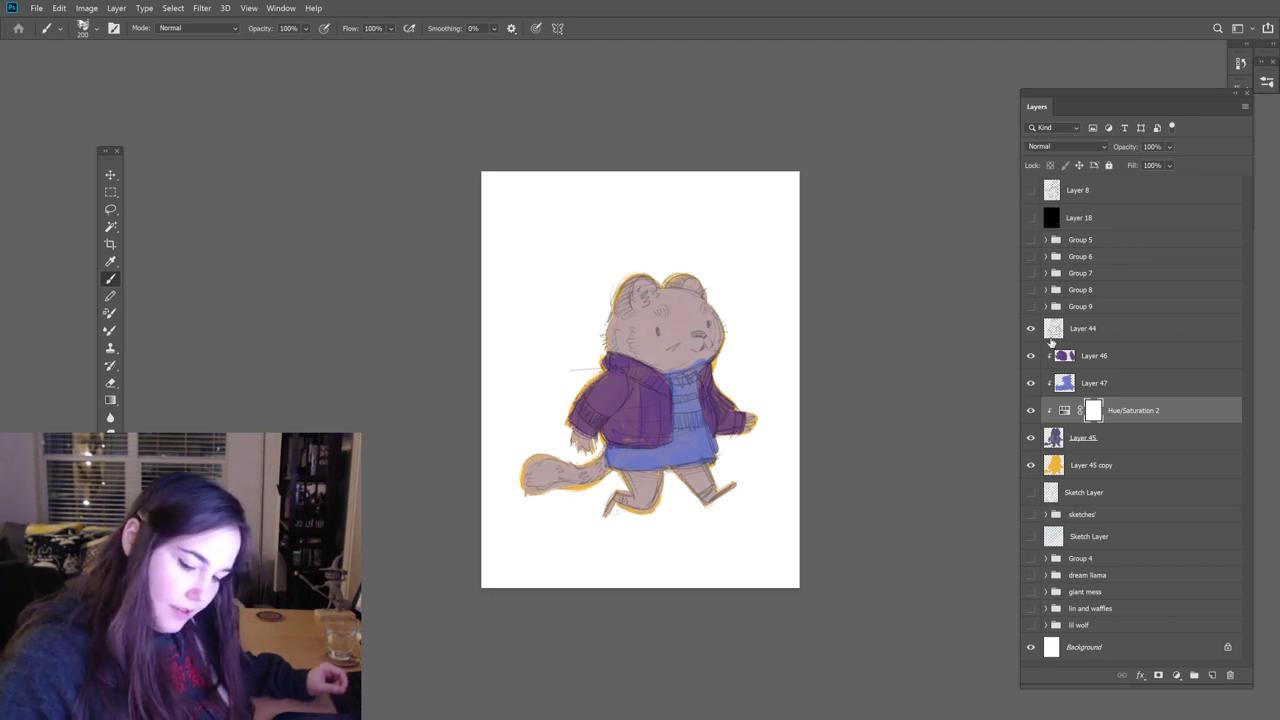
pyautogui.hotkey('ctrl', 'e')
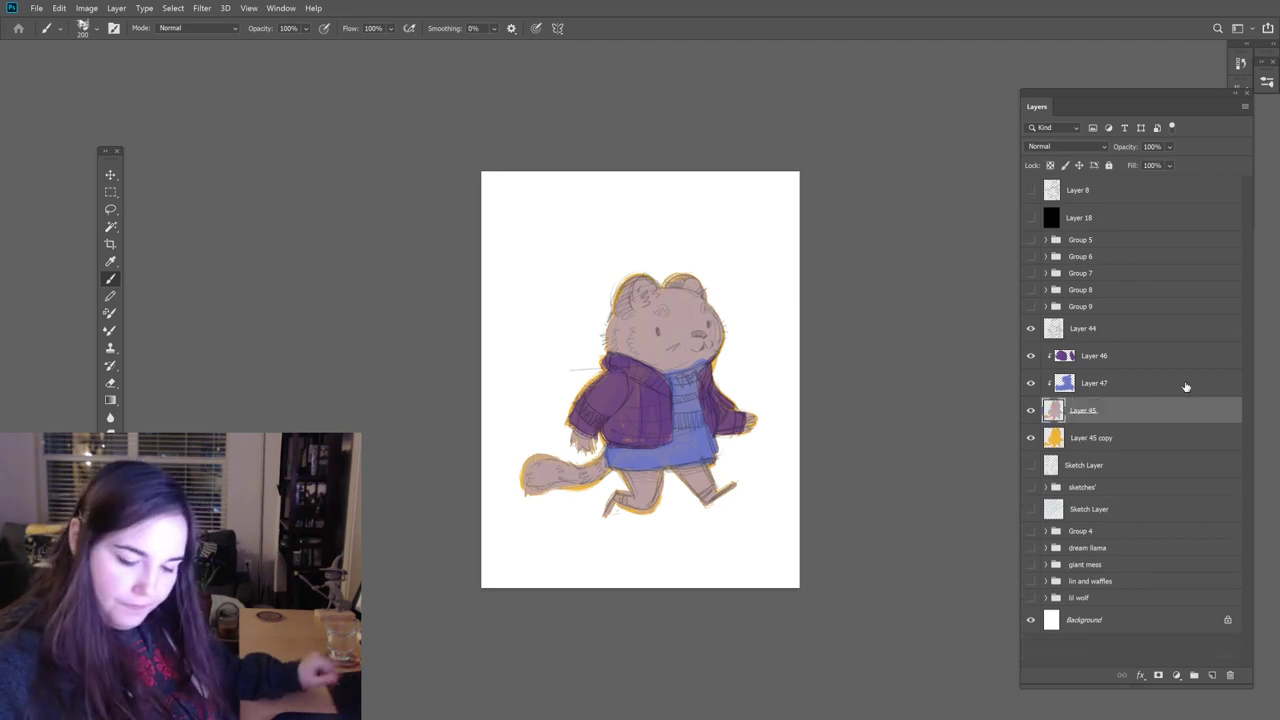
# Step: Lock Layer 45's transparent pixels and brush pink blush onto the creature's cheeks
pyautogui.click(1032, 410)
pyautogui.click(1032, 410)
pyautogui.click(1099, 393)
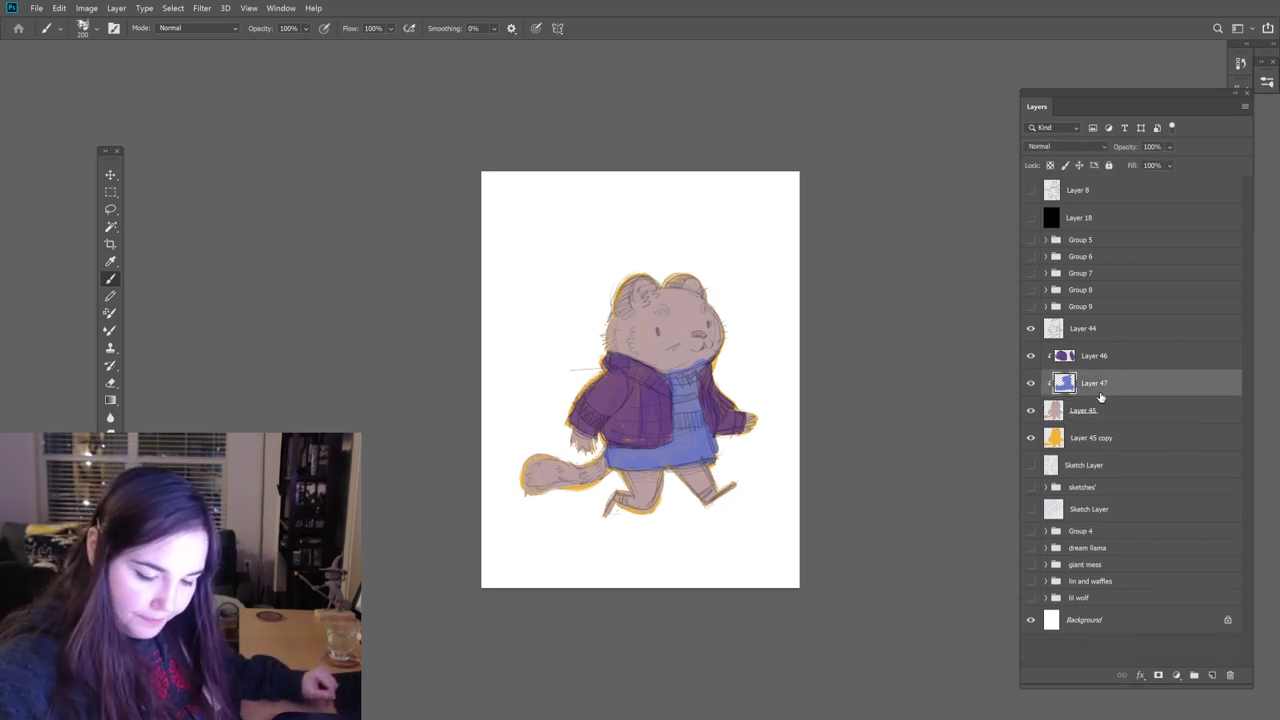
pyautogui.click(1062, 410)
pyautogui.click(1050, 165)
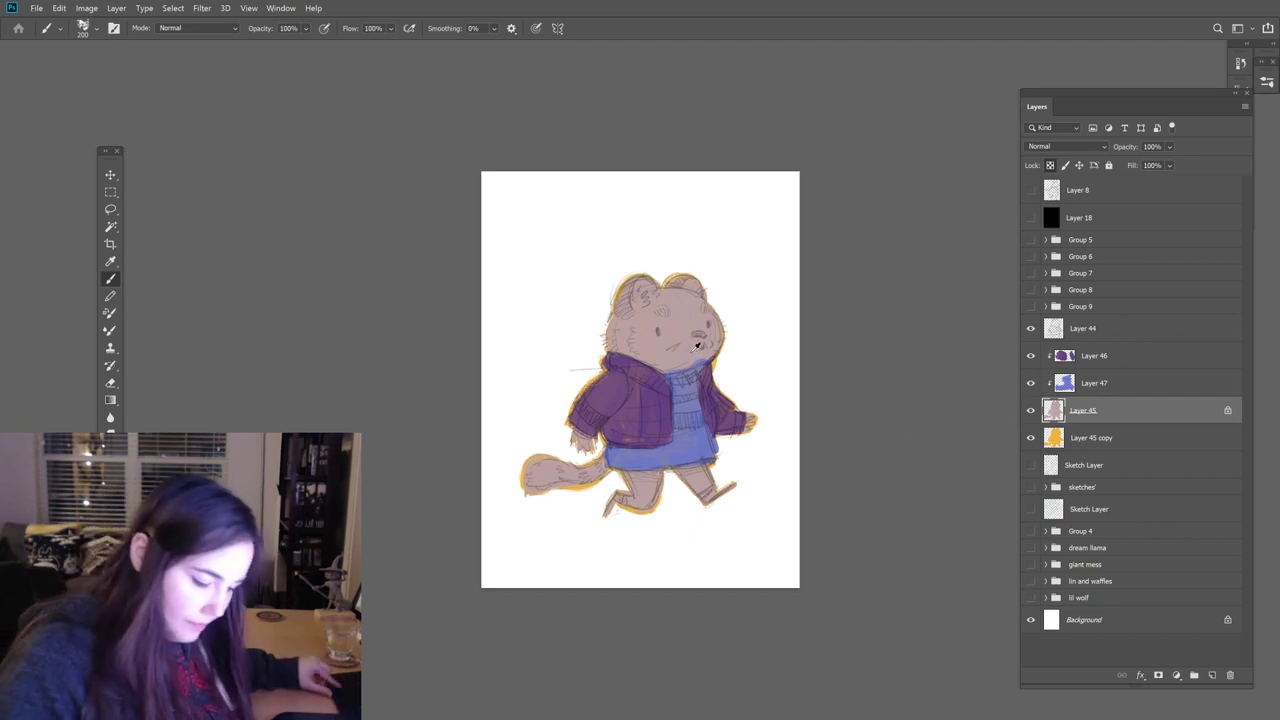
pyautogui.press('i')
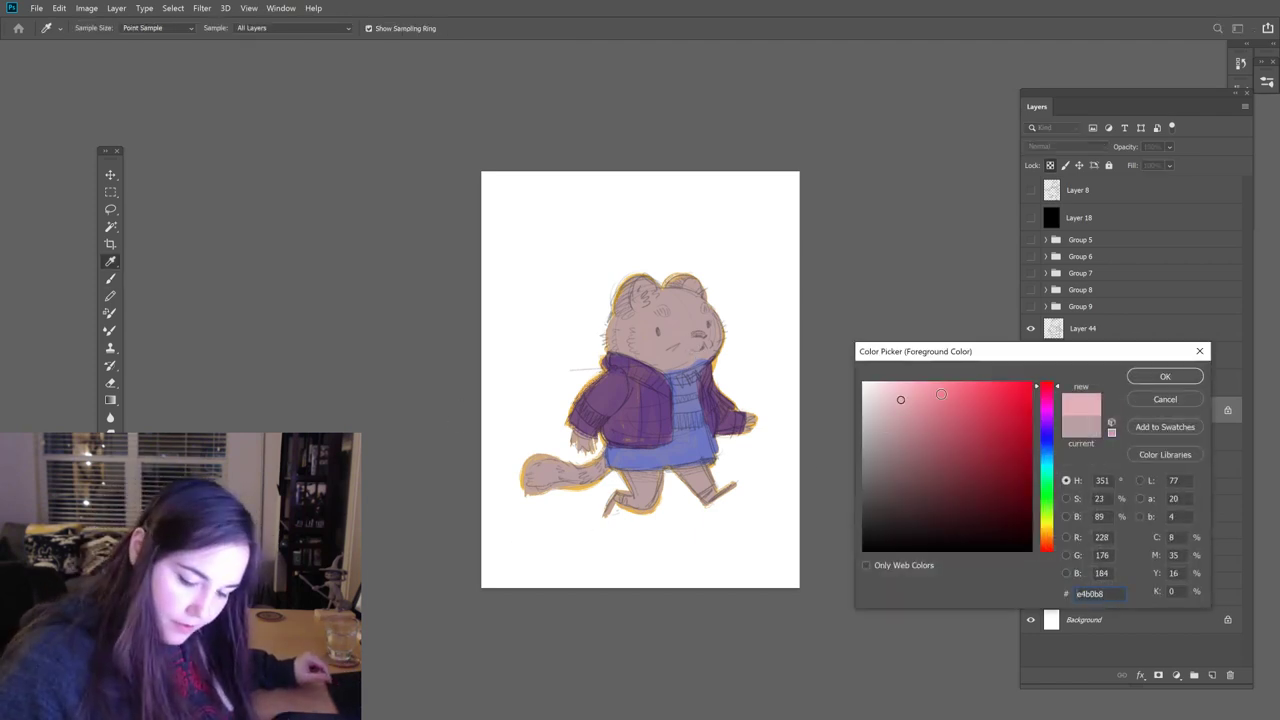
pyautogui.click(1165, 376)
pyautogui.moveTo(668, 370)
pyautogui.mouseDown()
pyautogui.moveTo(700, 356)
pyautogui.moveTo(668, 390)
pyautogui.moveTo(671, 362)
pyautogui.mouseUp()
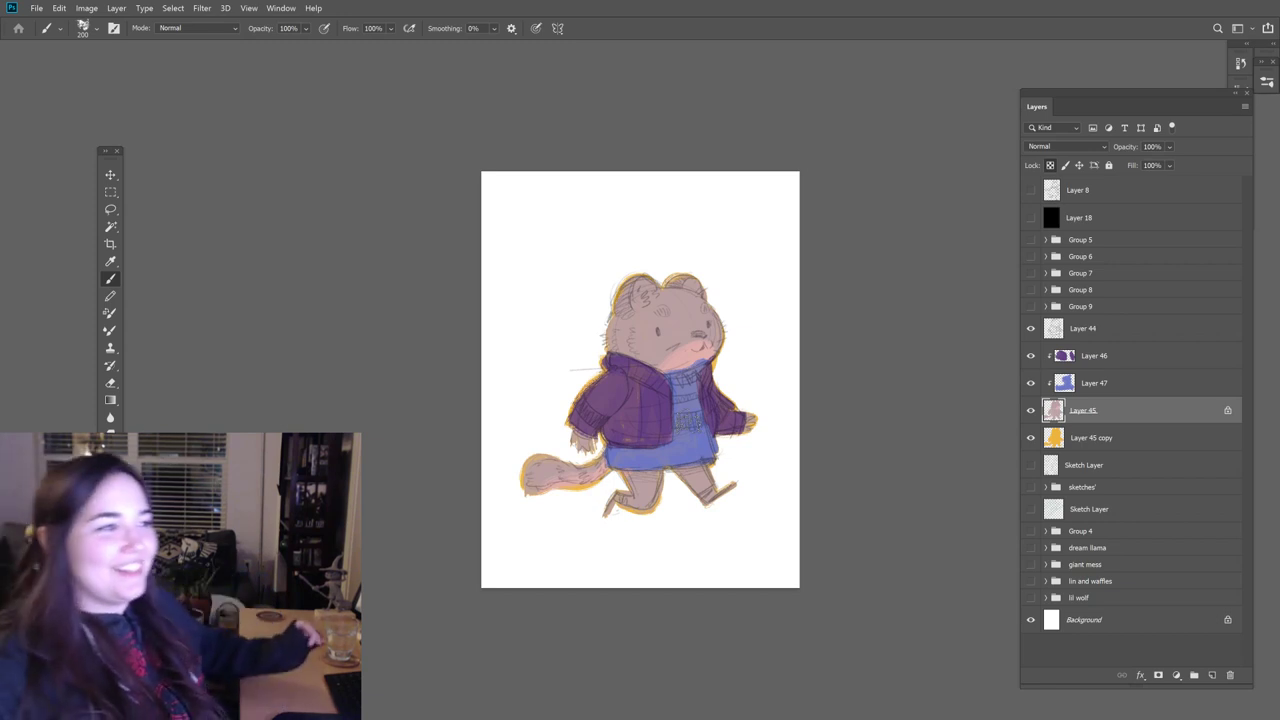
pyautogui.click(1085, 383)
# Step: On Layer 45, set the colour to #b88b95 and shade the face, head and tail
pyautogui.click(1070, 410)
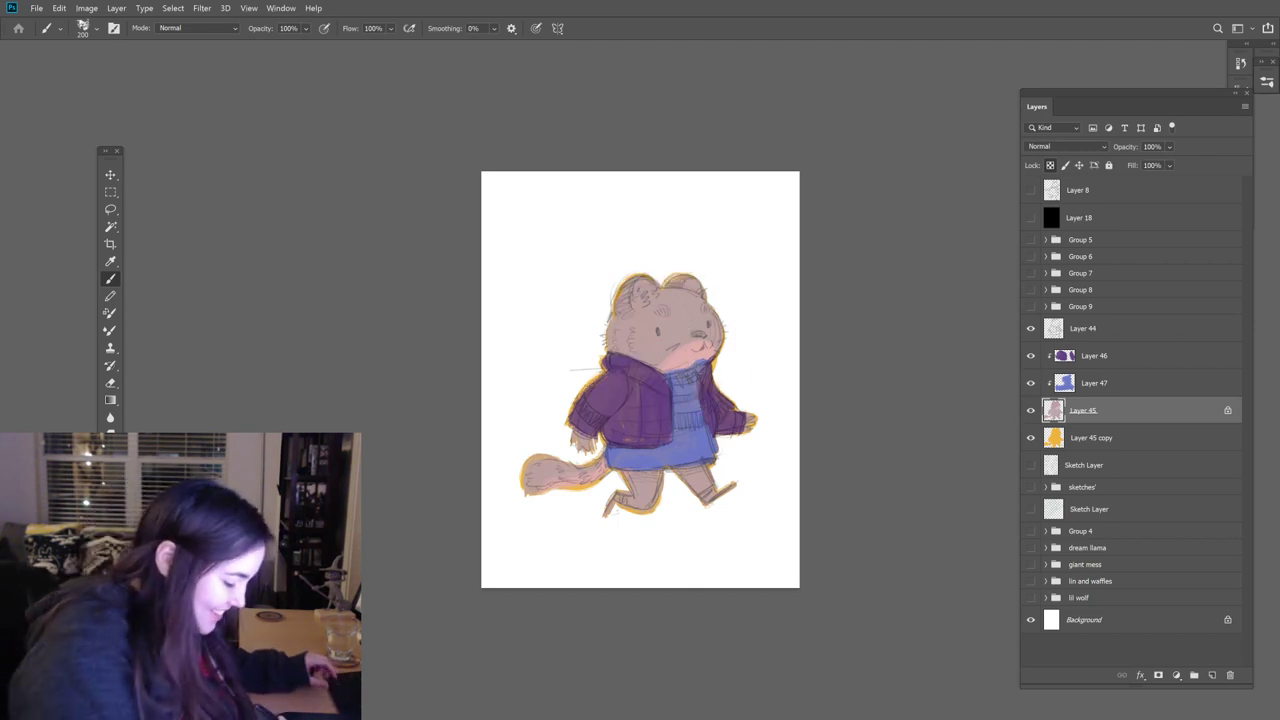
pyautogui.click(108, 575)
pyautogui.click(899, 421)
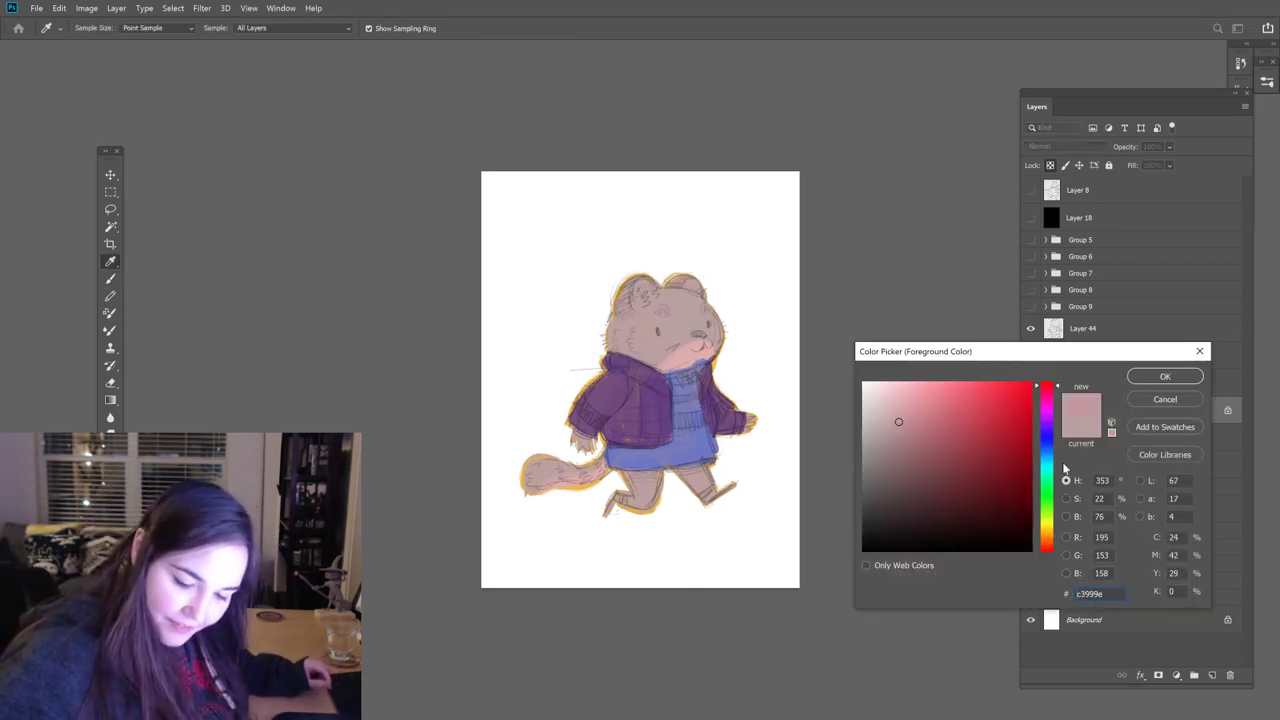
pyautogui.write('b88b95')
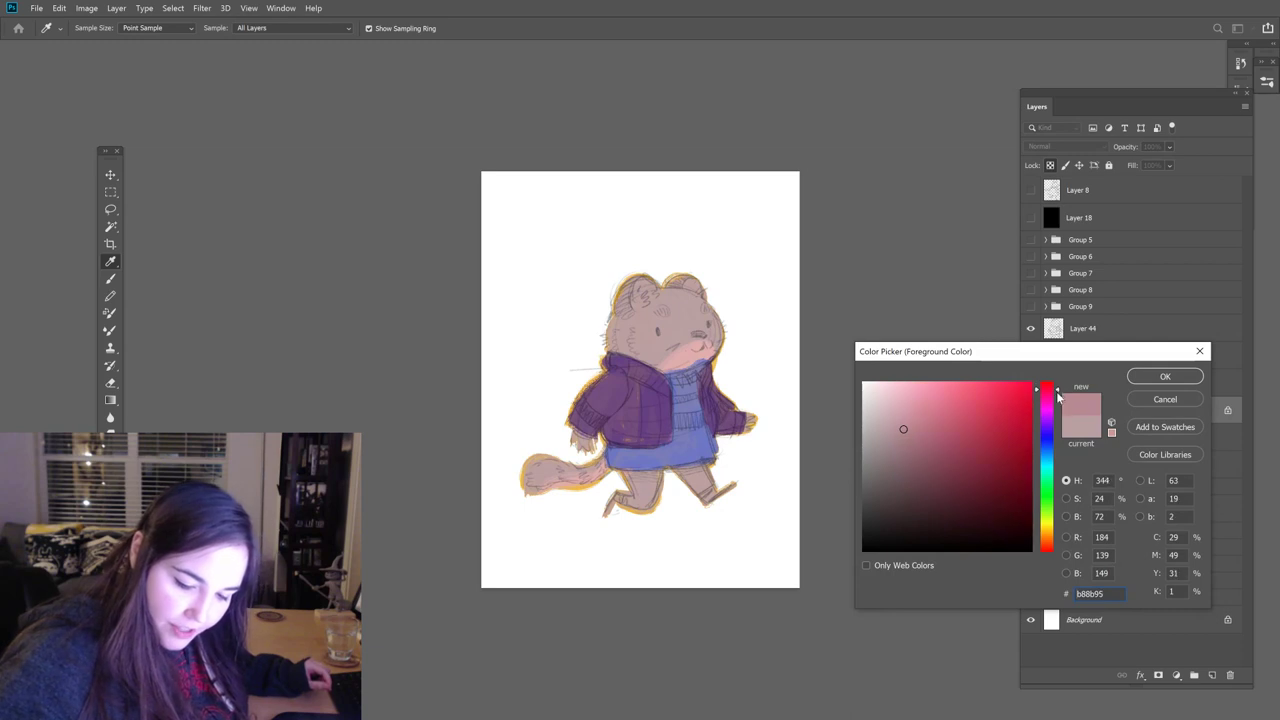
pyautogui.click(1160, 376)
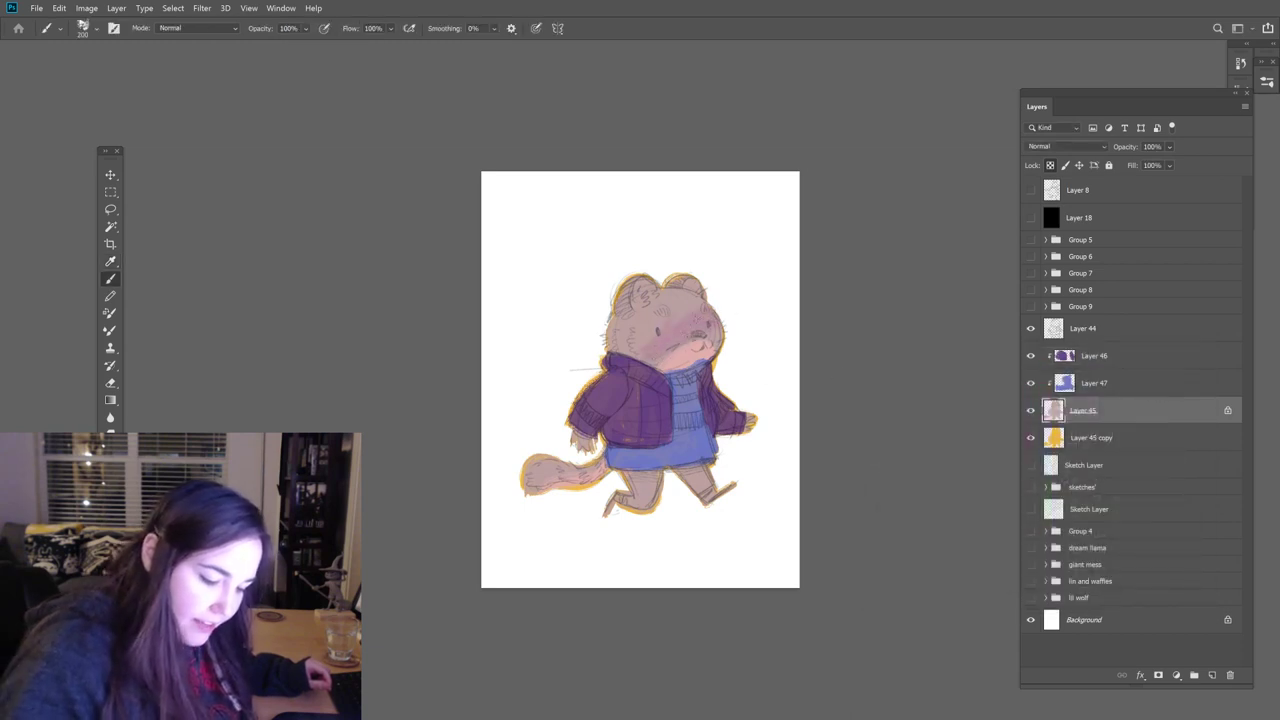
pyautogui.moveTo(725, 318)
pyautogui.mouseDown()
pyautogui.moveTo(698, 340)
pyautogui.moveTo(732, 356)
pyautogui.moveTo(678, 318)
pyautogui.moveTo(640, 345)
pyautogui.mouseUp()
pyautogui.moveTo(697, 275); pyautogui.dragTo(593, 339)
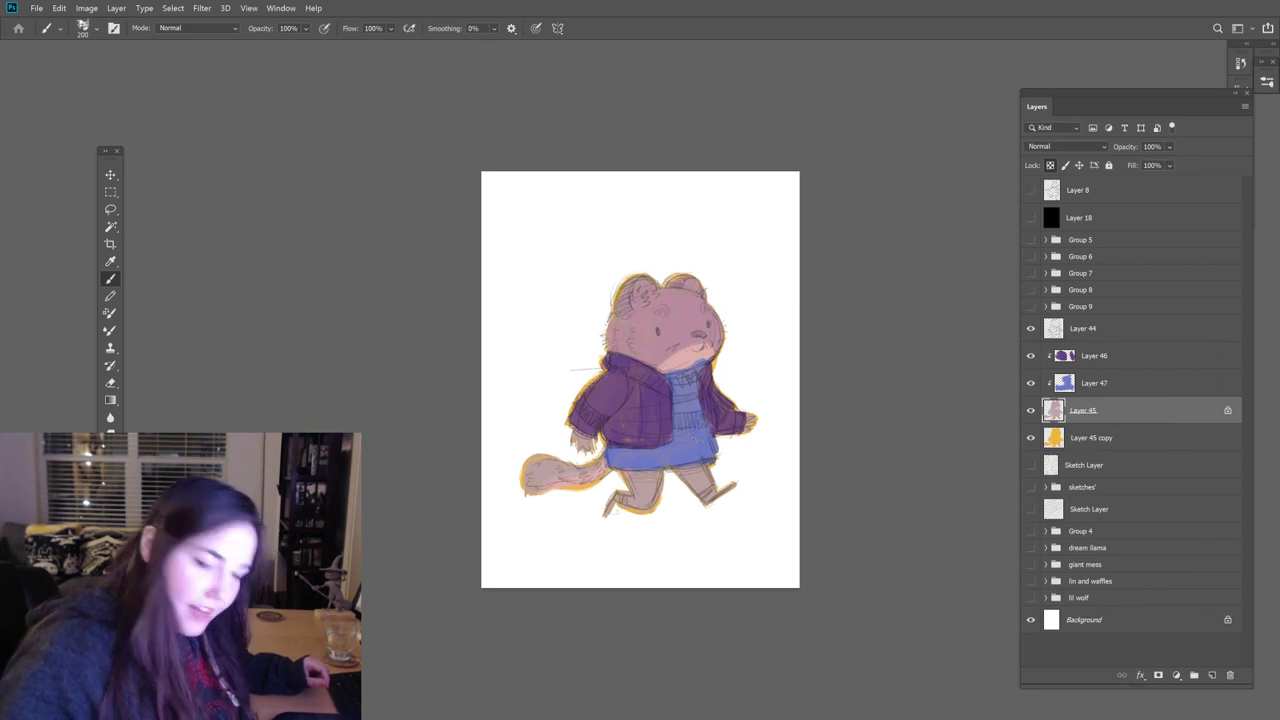
pyautogui.moveTo(528, 463)
pyautogui.mouseDown()
pyautogui.moveTo(545, 448)
pyautogui.moveTo(570, 458)
pyautogui.mouseUp()
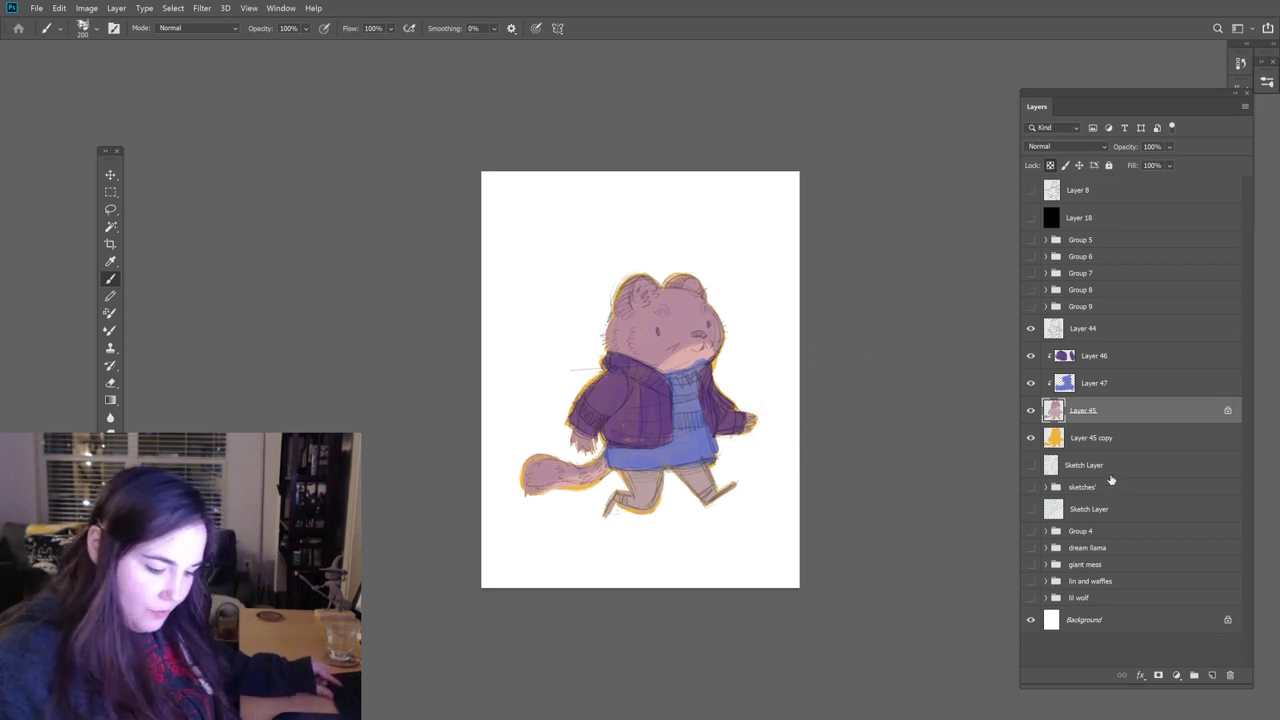
# Step: Paint darker purple shading on the jacket
pyautogui.click(1076, 358)
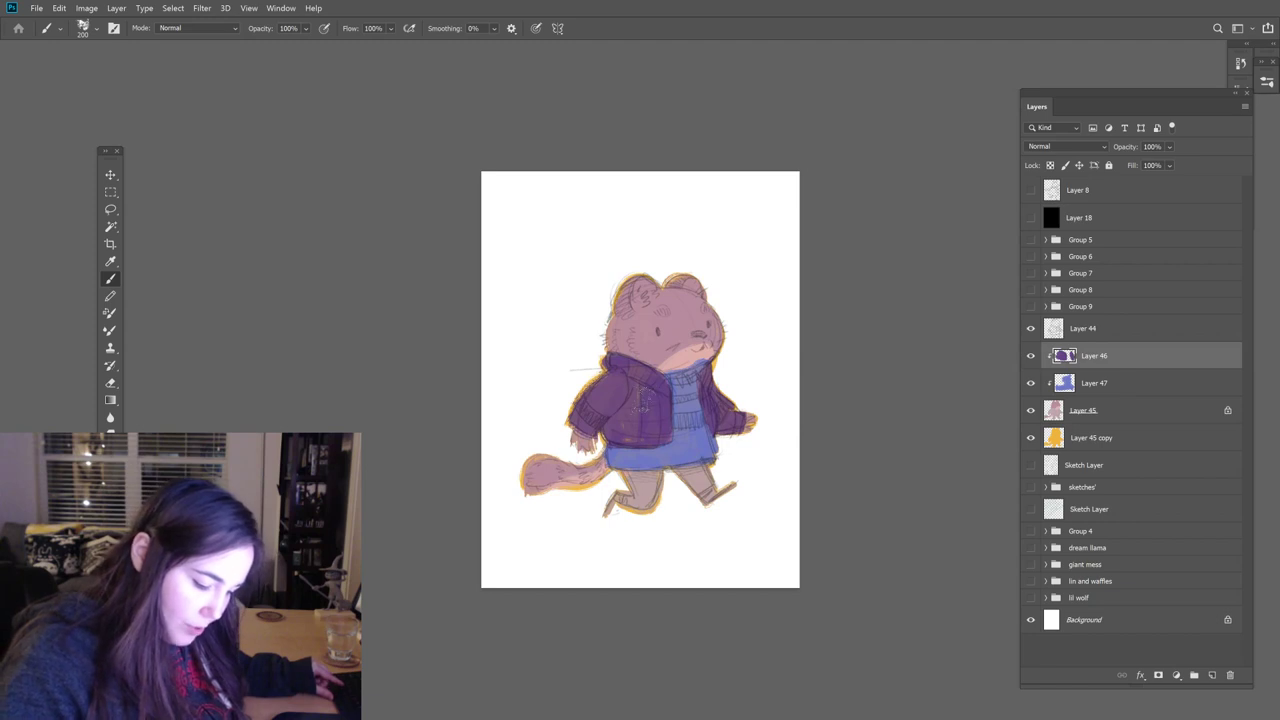
pyautogui.click(1095, 408)
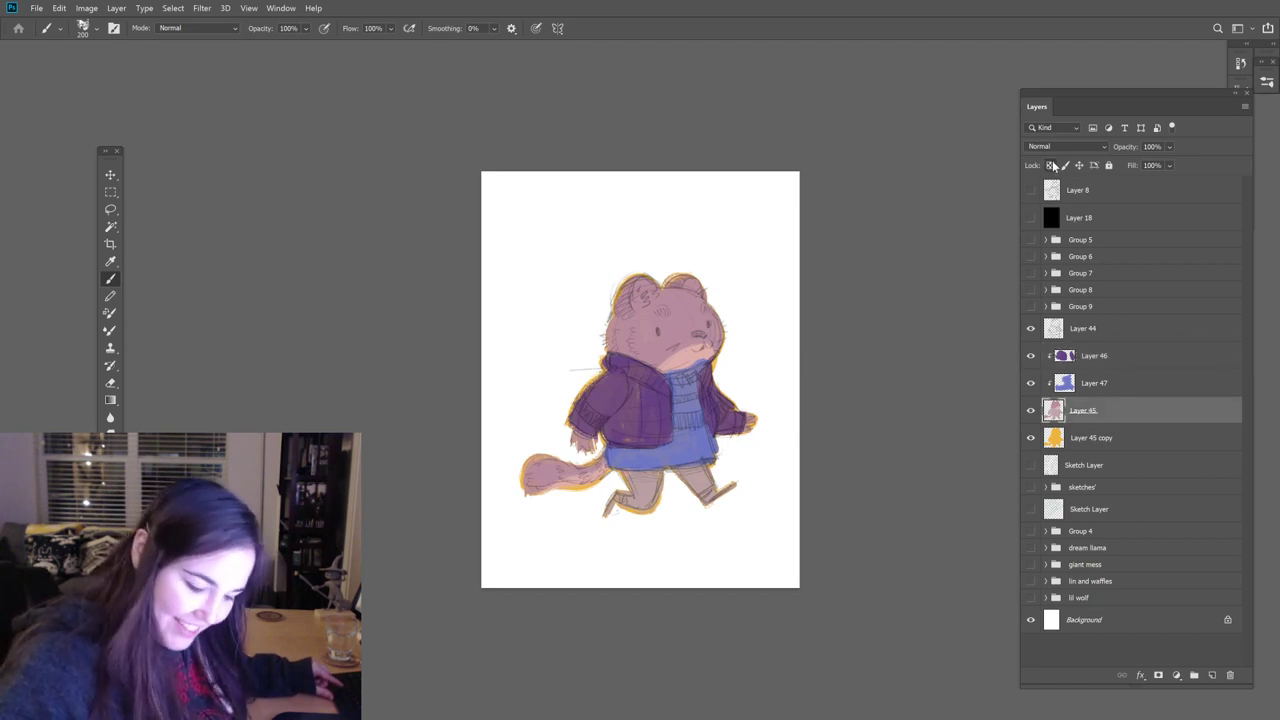
pyautogui.moveTo(640, 384)
pyautogui.mouseDown()
pyautogui.moveTo(612, 402)
pyautogui.moveTo(620, 395)
pyautogui.mouseUp()
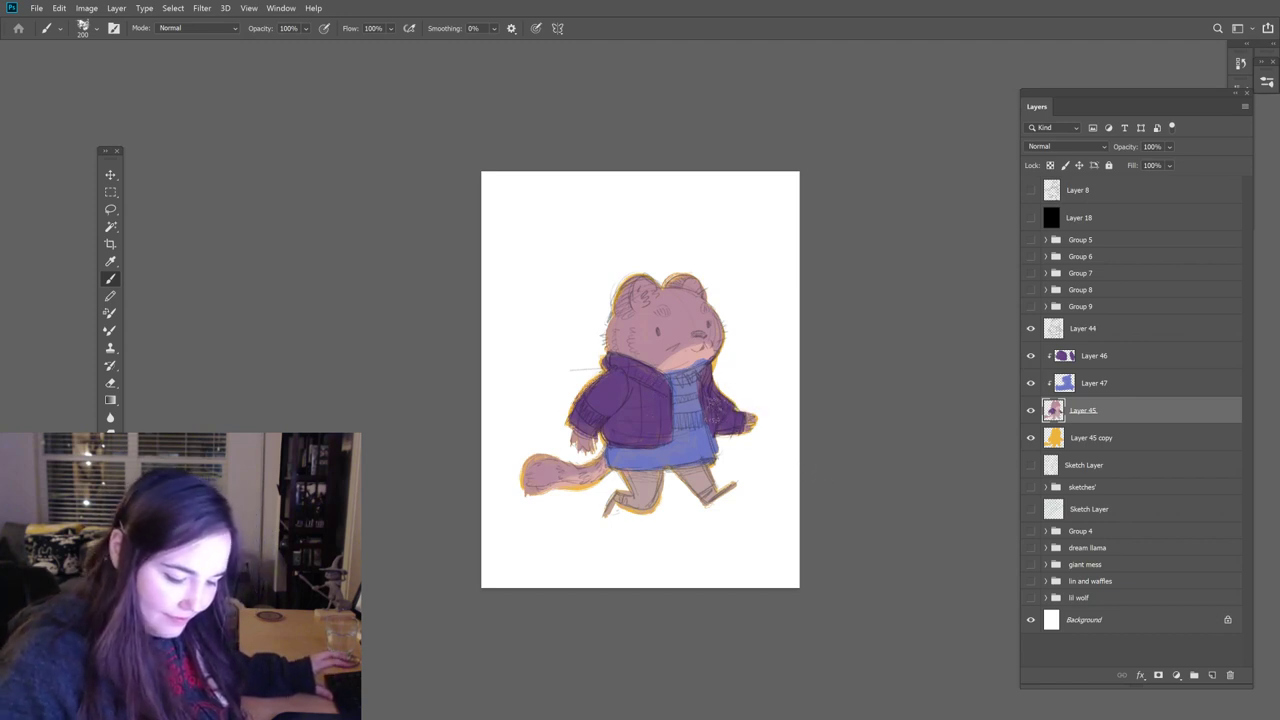
# Step: Paint the pants dark blue (424584) on Layer 46
pyautogui.click(1090, 383)
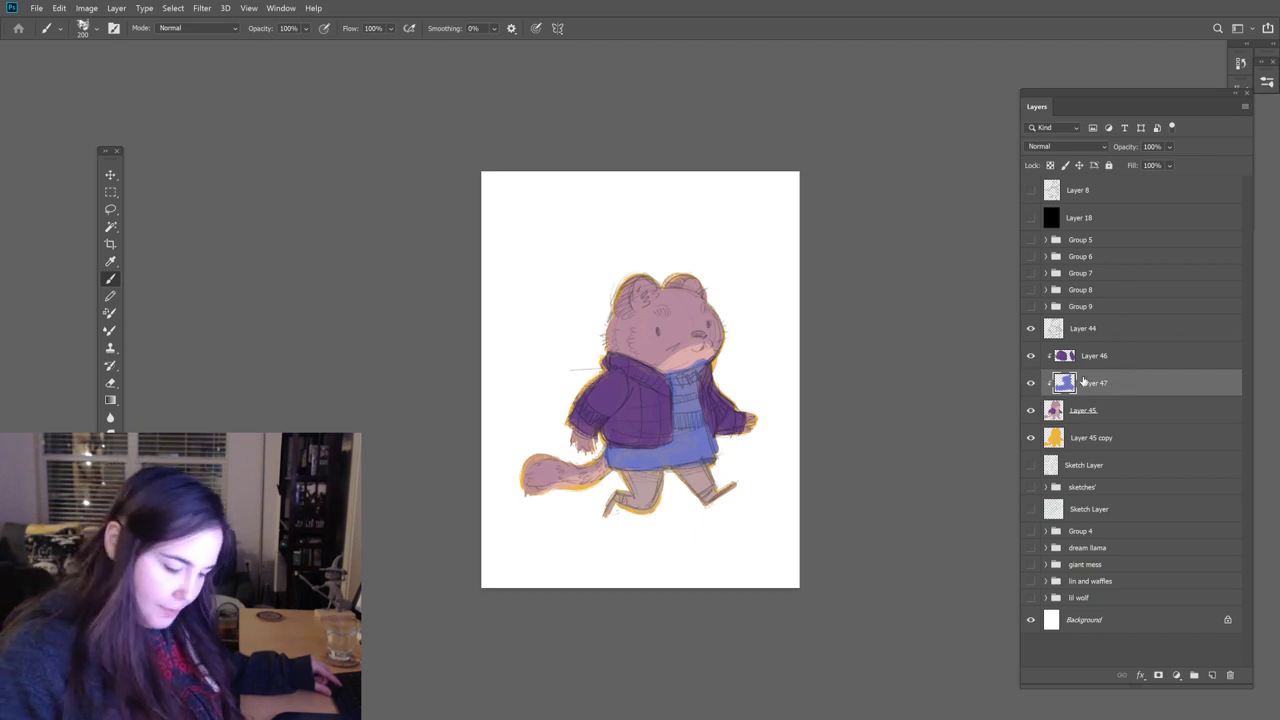
pyautogui.moveTo(1048, 474); pyautogui.dragTo(1058, 443)
pyautogui.click(1165, 376)
pyautogui.press('b')
pyautogui.moveTo(620, 468)
pyautogui.mouseDown()
pyautogui.moveTo(700, 488)
pyautogui.moveTo(640, 495)
pyautogui.moveTo(665, 515)
pyautogui.moveTo(722, 473)
pyautogui.moveTo(686, 509)
pyautogui.mouseUp()
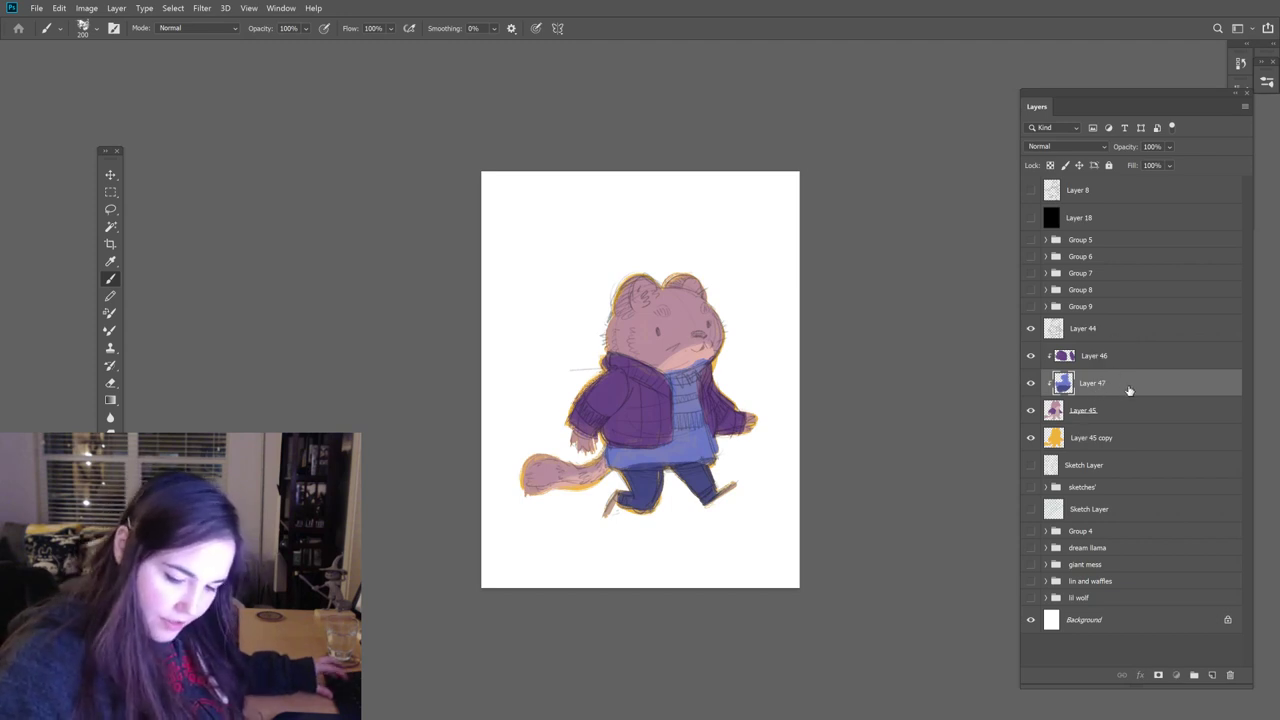
pyautogui.hotkey('ctrl', 'z')
pyautogui.click(1110, 356)
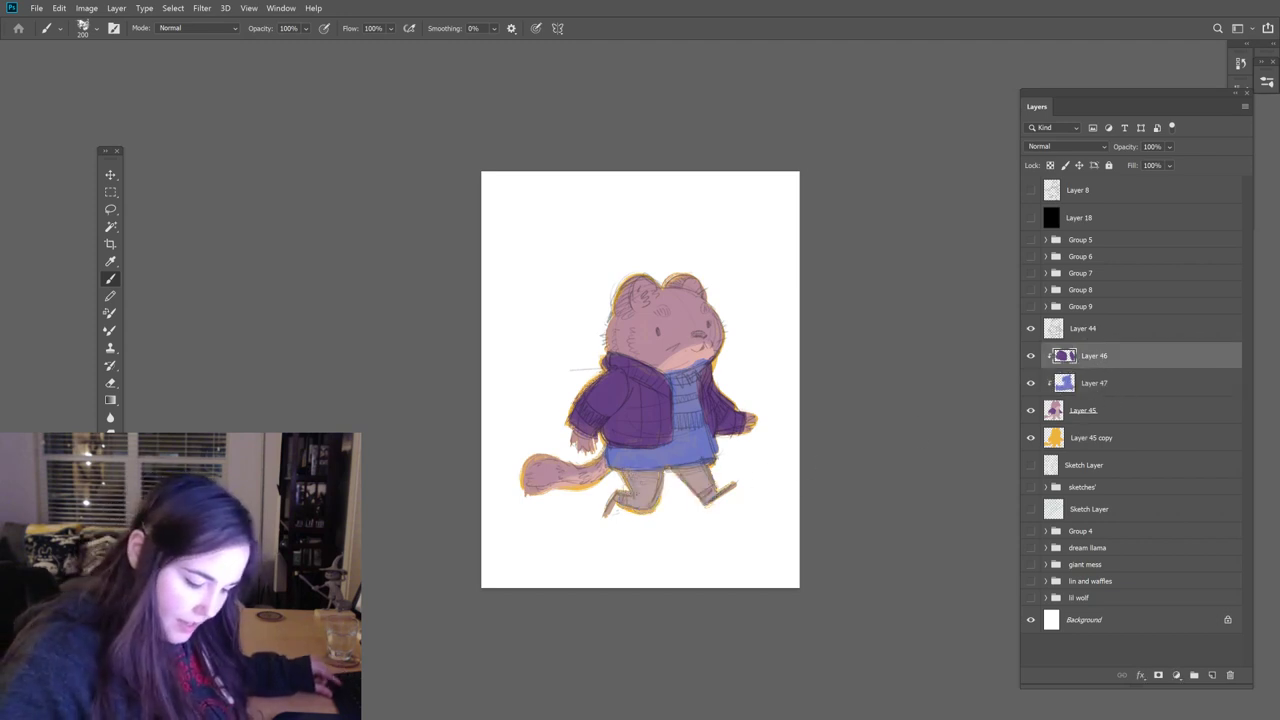
pyautogui.moveTo(625, 478)
pyautogui.mouseDown()
pyautogui.moveTo(695, 490)
pyautogui.moveTo(650, 478)
pyautogui.moveTo(718, 474)
pyautogui.moveTo(620, 484)
pyautogui.moveTo(742, 472)
pyautogui.moveTo(716, 500)
pyautogui.mouseUp()
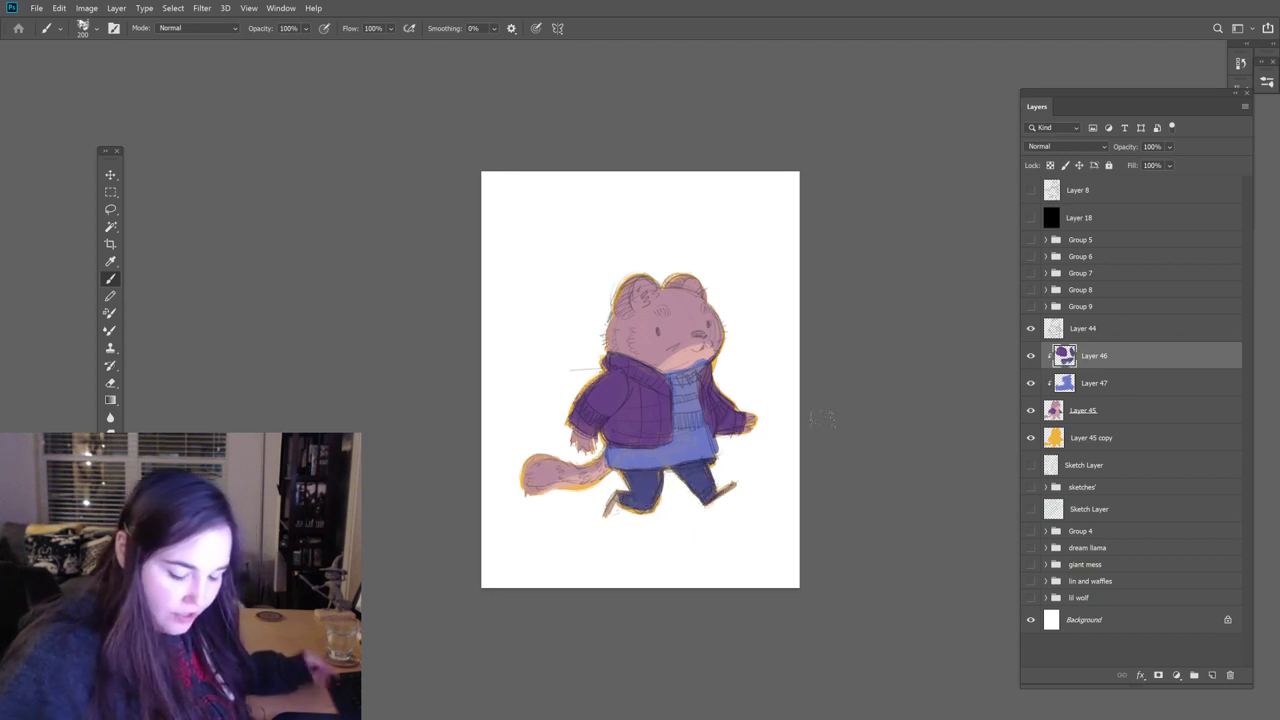
# Step: Add a new clipped Layer 48 above Layer 47
pyautogui.click(1150, 384)
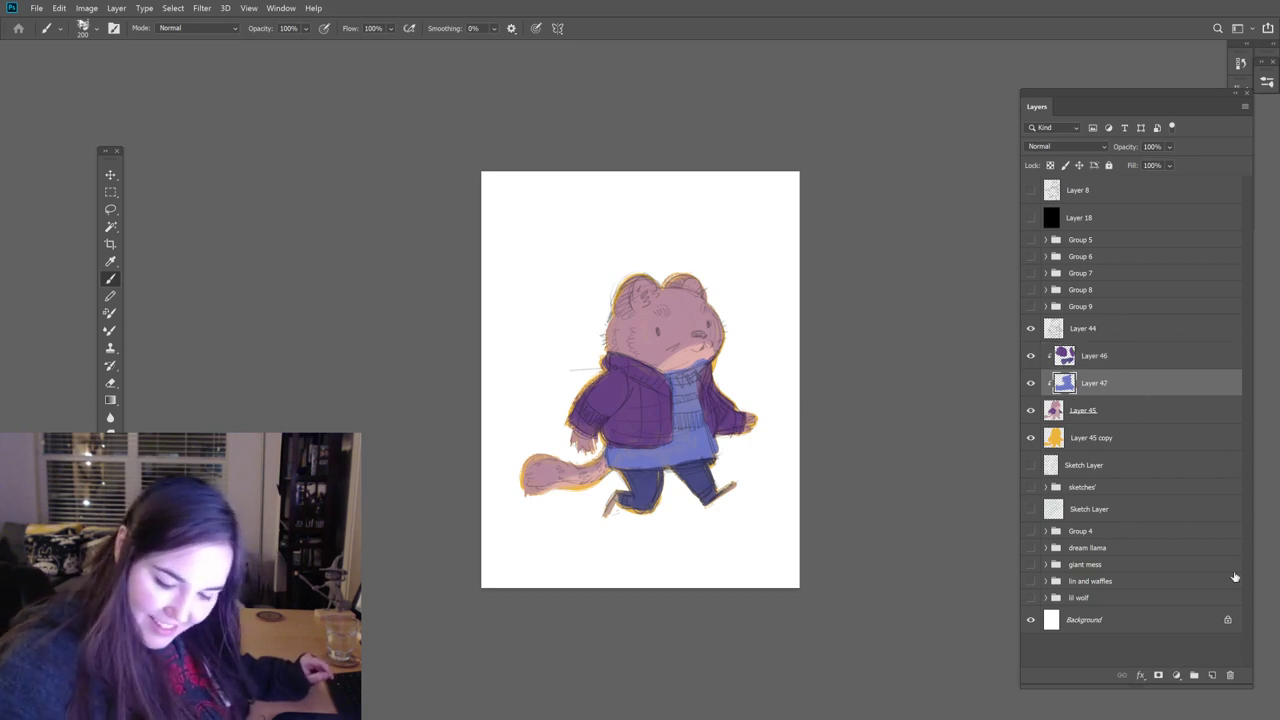
pyautogui.click(704, 440)
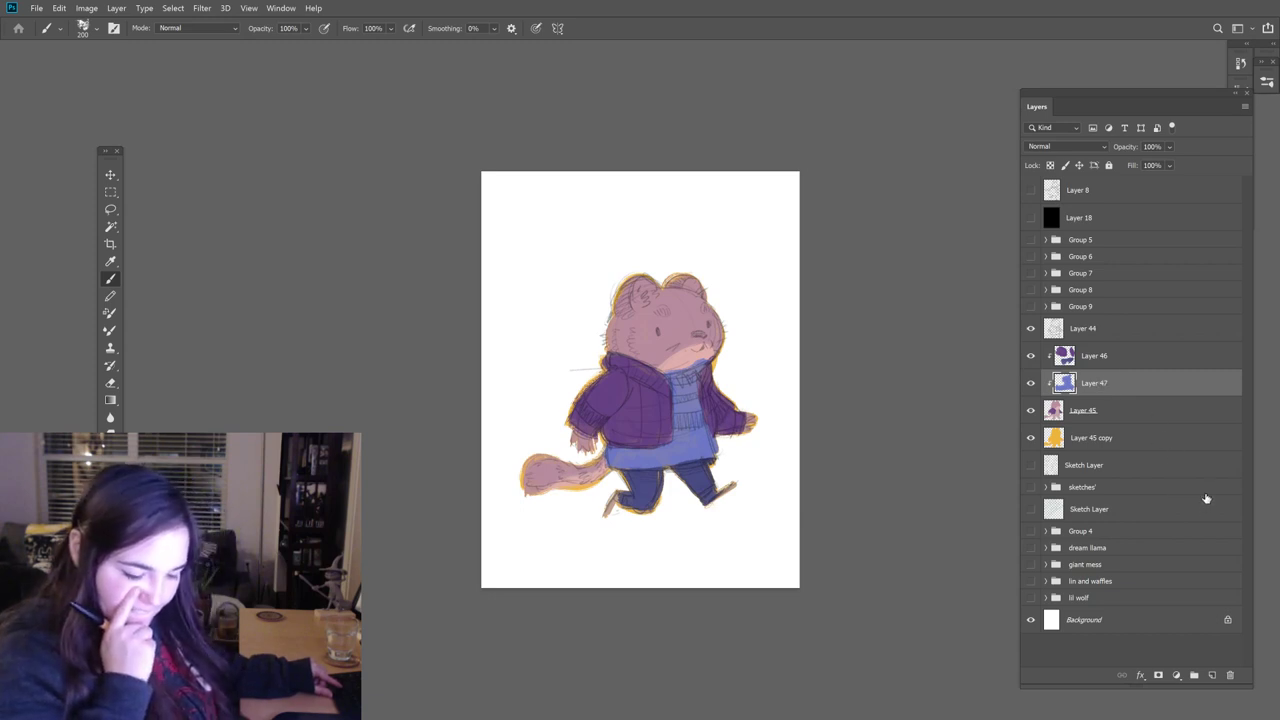
pyautogui.click(1212, 676)
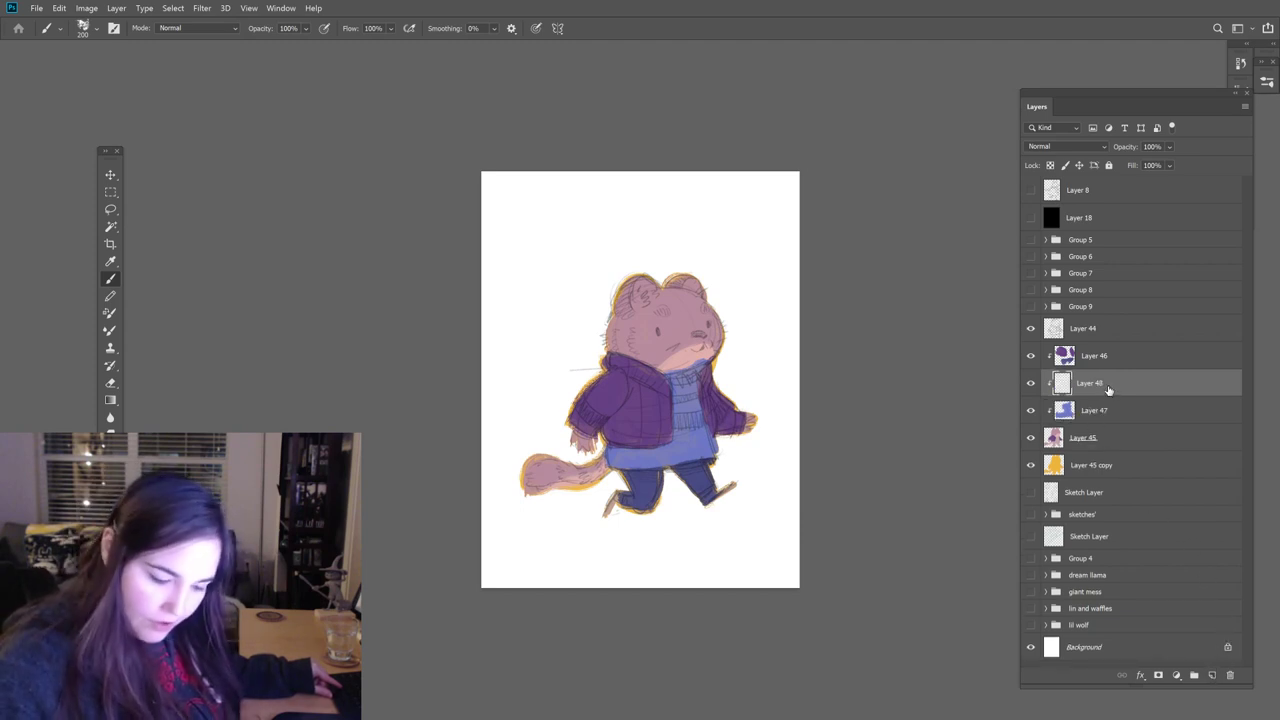
# Step: Paint two yellow stripes across the scarf, the lower one with the brush at size 90
pyautogui.moveTo(660, 398)
pyautogui.mouseDown()
pyautogui.moveTo(714, 400)
pyautogui.moveTo(706, 422)
pyautogui.moveTo(708, 408)
pyautogui.mouseUp()
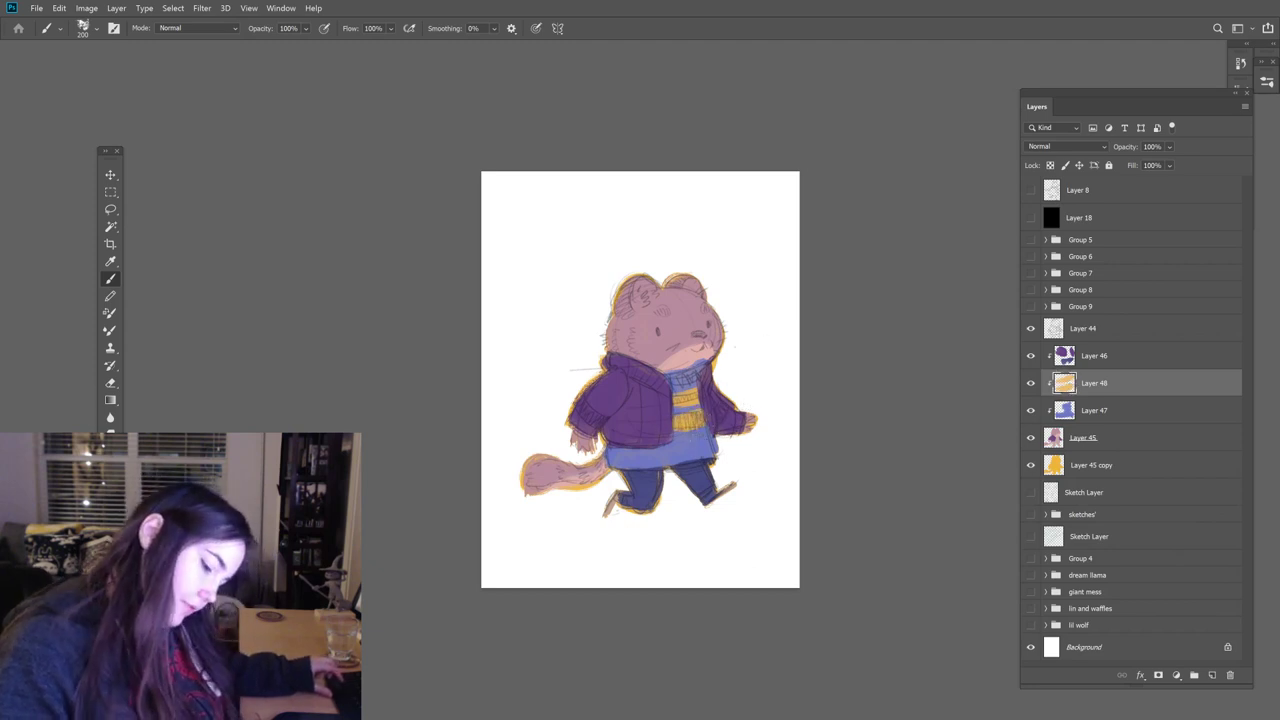
pyautogui.press('[')
pyautogui.press('[')
pyautogui.press('[')
pyautogui.press('[')
pyautogui.press('[')
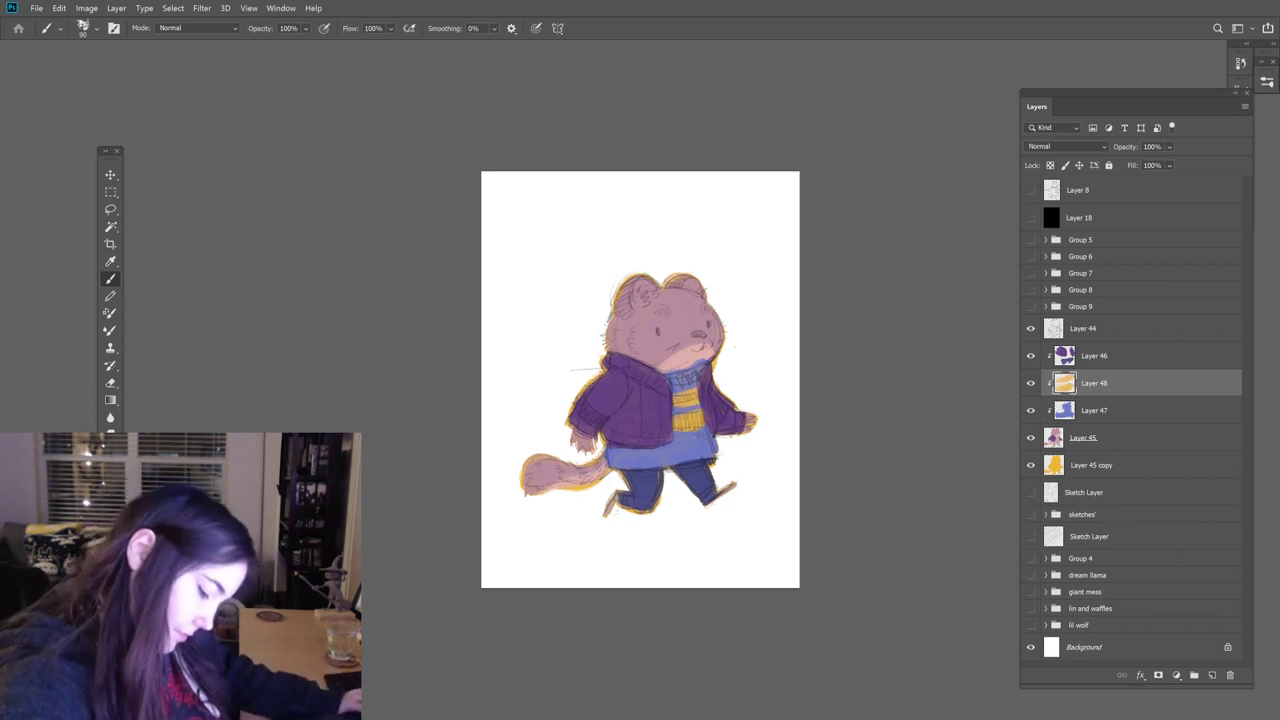
pyautogui.moveTo(674, 437); pyautogui.dragTo(710, 437)
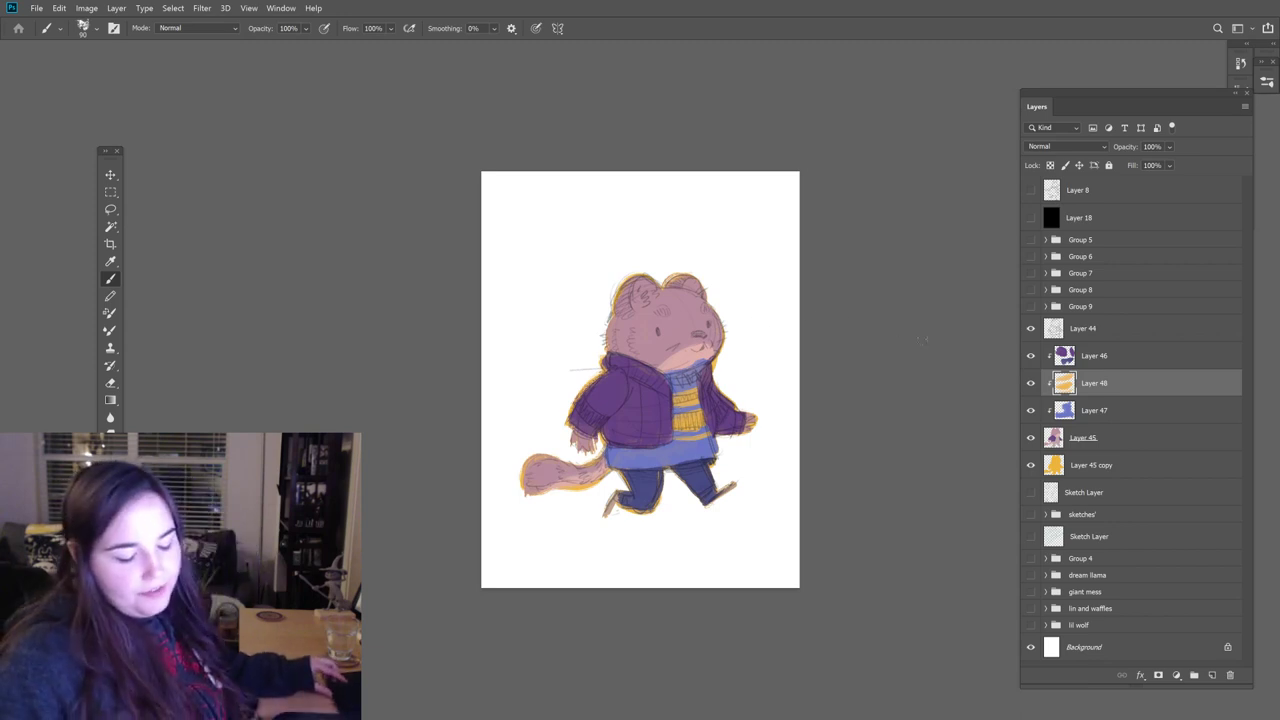
pyautogui.click(1110, 364)
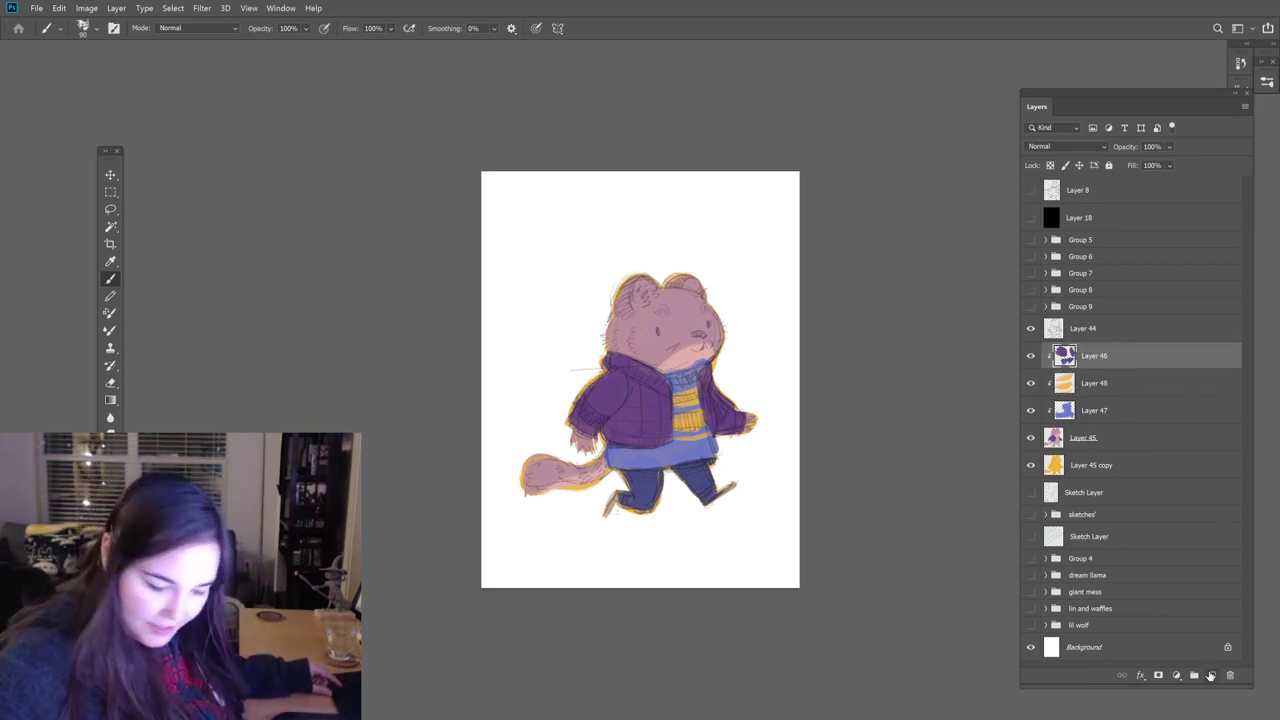
# Step: Add Layer 49 and paint #b46abd check patches on the jacket front and pocket
pyautogui.click(1213, 676)
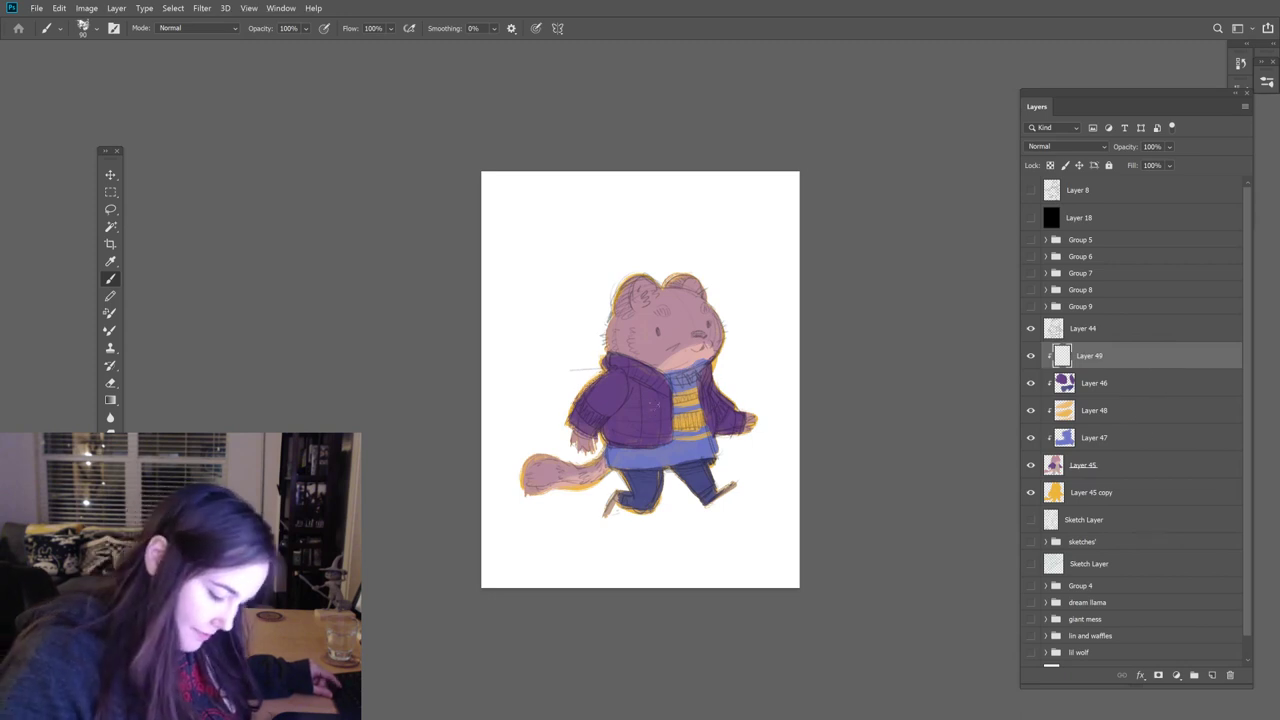
pyautogui.write('ib46abd')
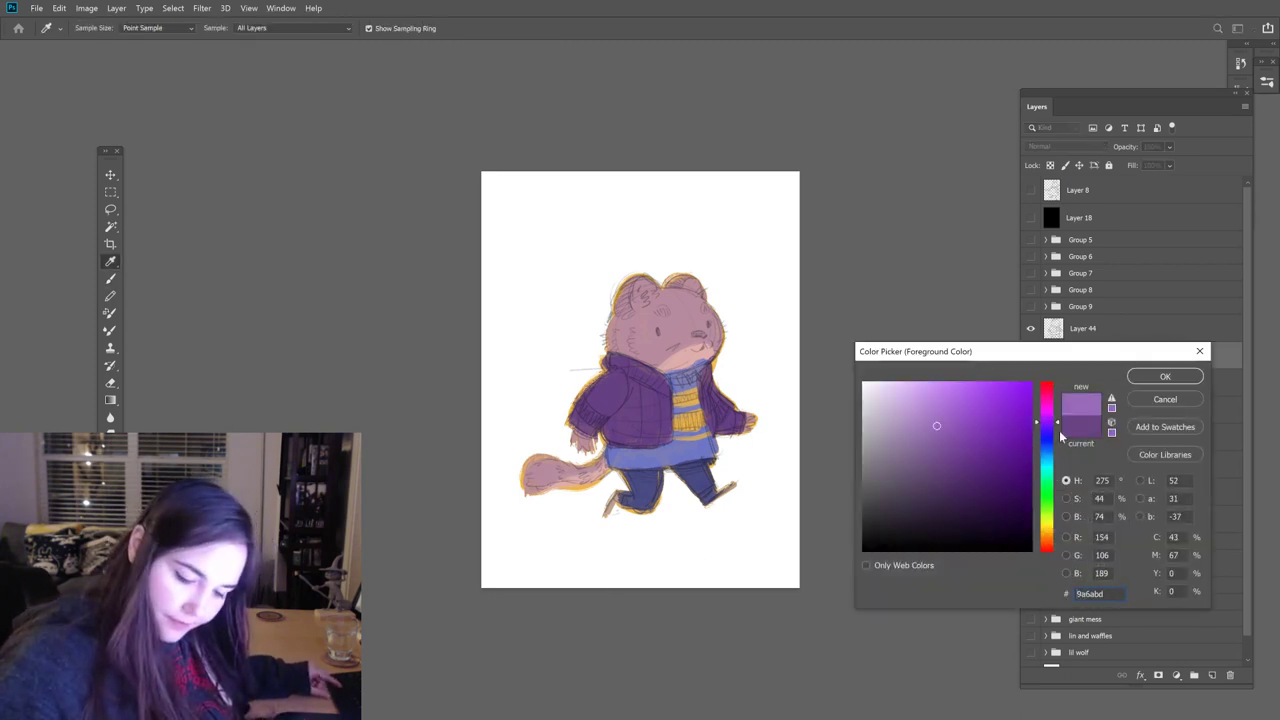
pyautogui.click(1150, 380)
pyautogui.press('b')
pyautogui.moveTo(628, 380)
pyautogui.mouseDown()
pyautogui.moveTo(612, 358)
pyautogui.moveTo(655, 376)
pyautogui.mouseUp()
pyautogui.hotkey('ctrl', 'z')
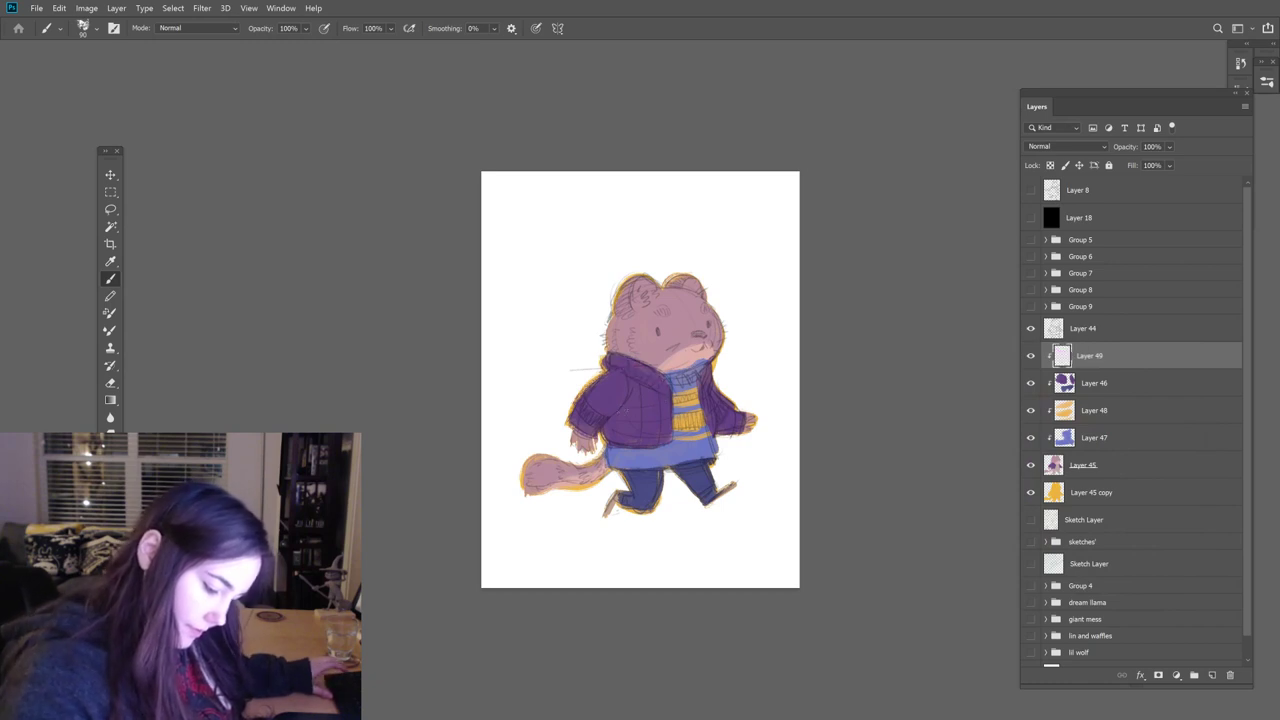
pyautogui.moveTo(644, 414); pyautogui.dragTo(652, 409)
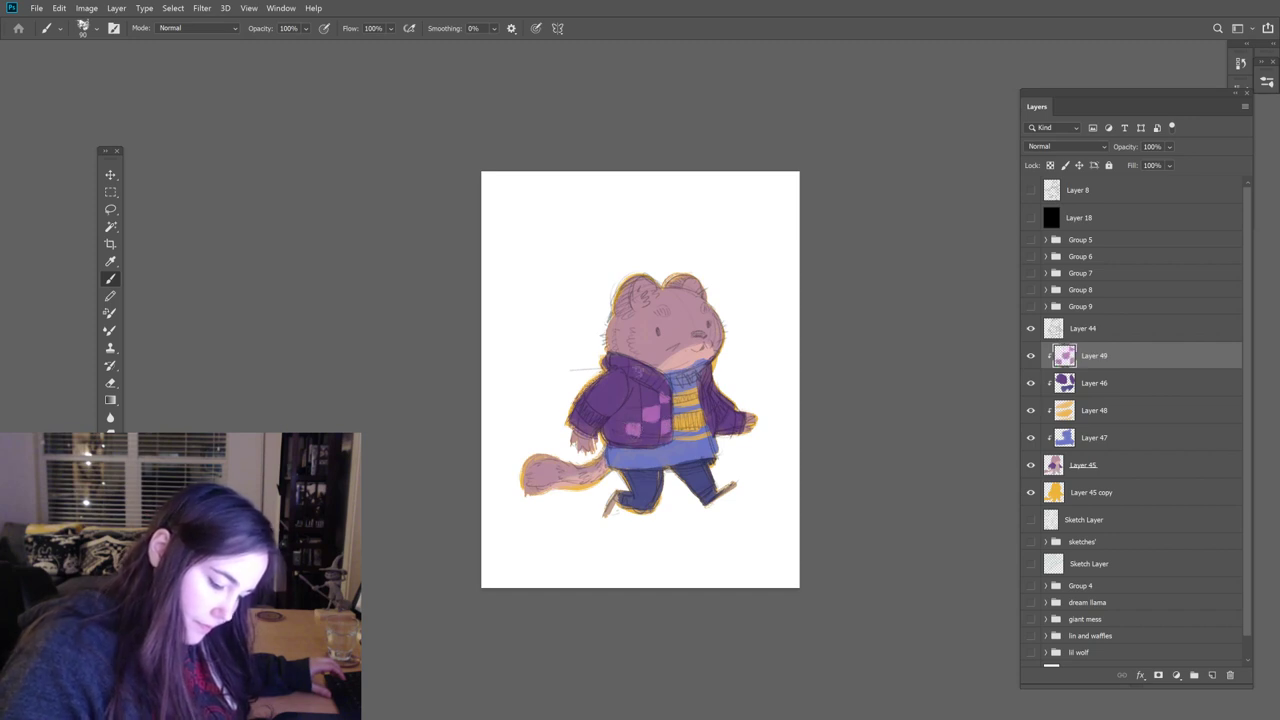
pyautogui.moveTo(628, 406); pyautogui.dragTo(650, 385)
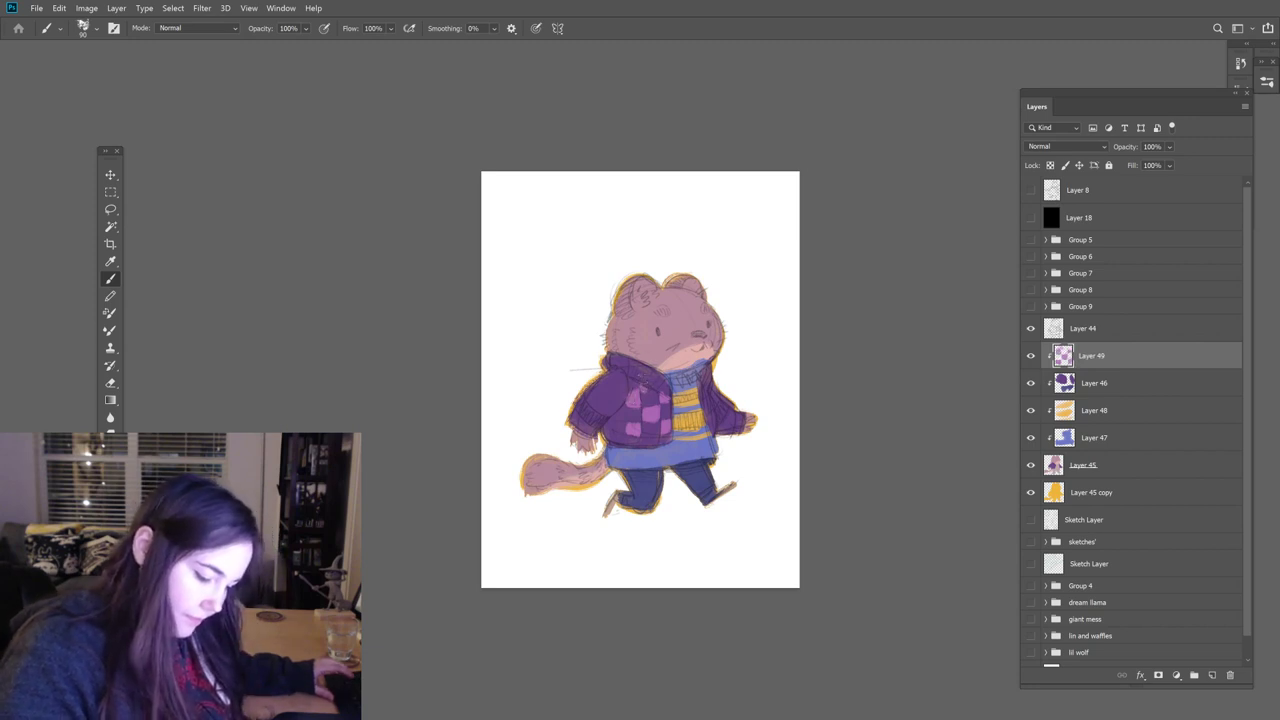
# Step: Tidy the checks with the eraser and add light checks to the jacket's right side
pyautogui.press('e')
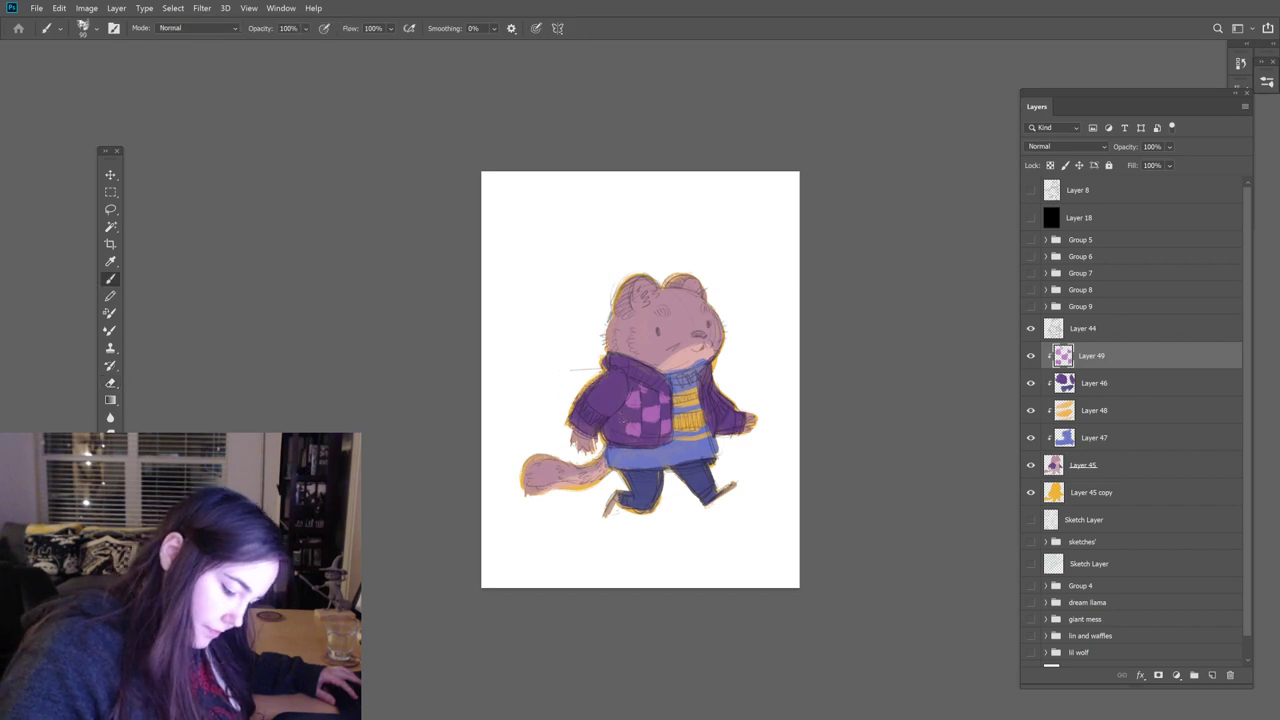
pyautogui.click(644, 402)
pyautogui.click(652, 441)
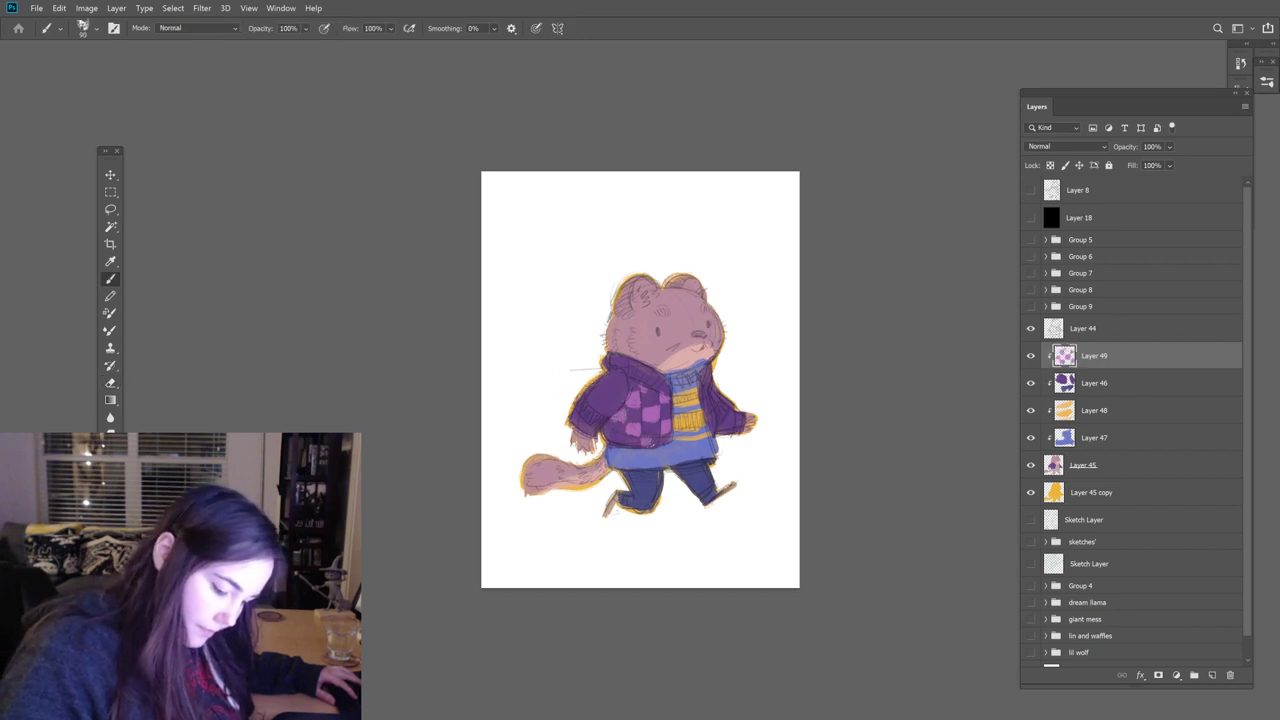
pyautogui.press('e')
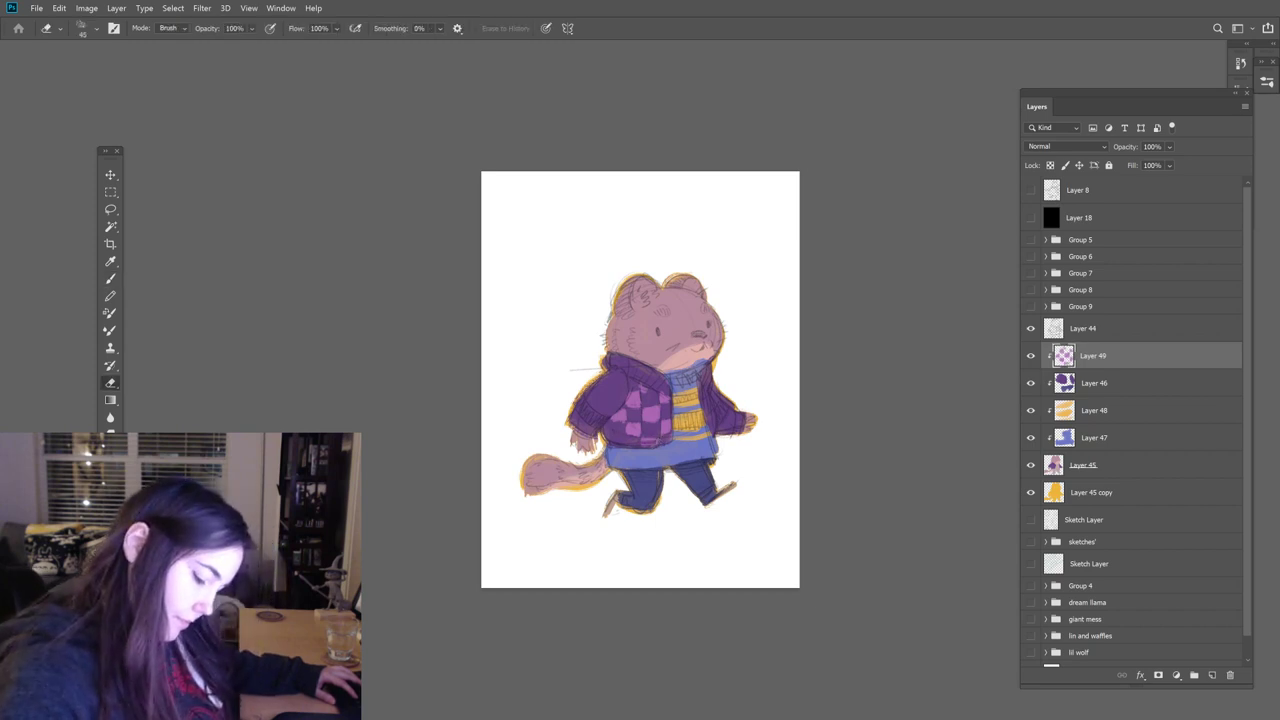
pyautogui.press('b')
pyautogui.press('e')
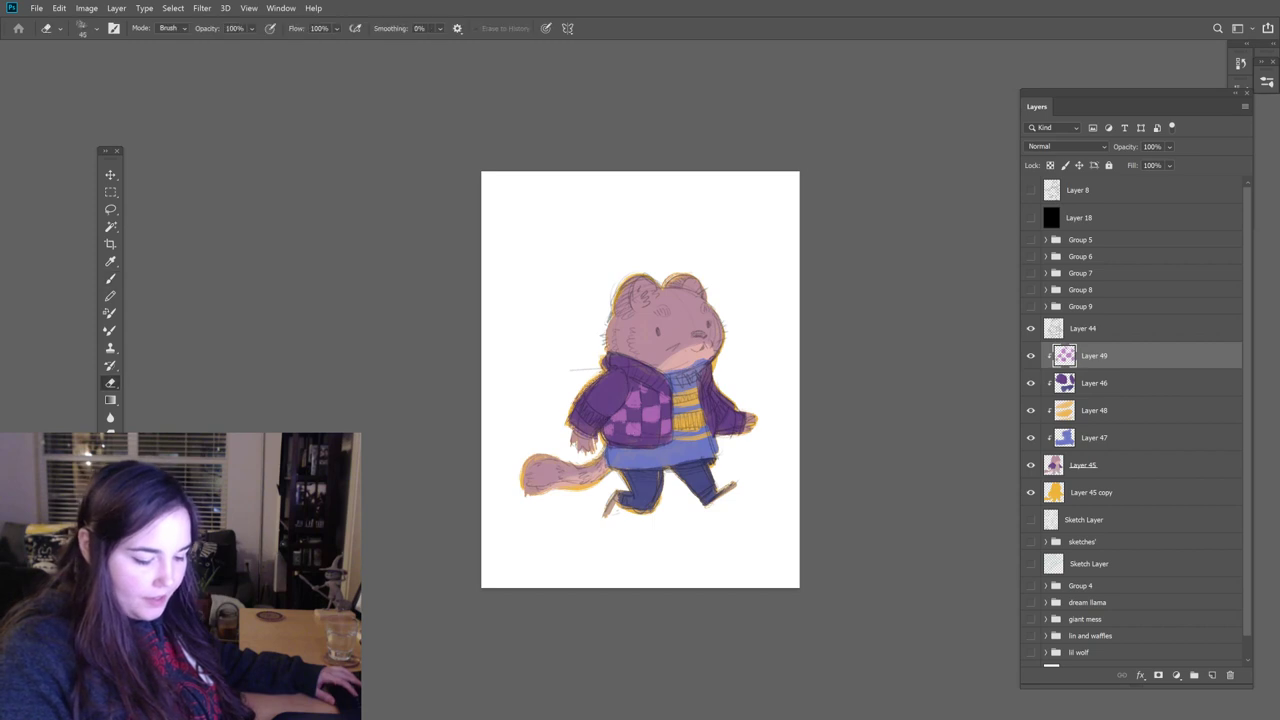
pyautogui.press('b')
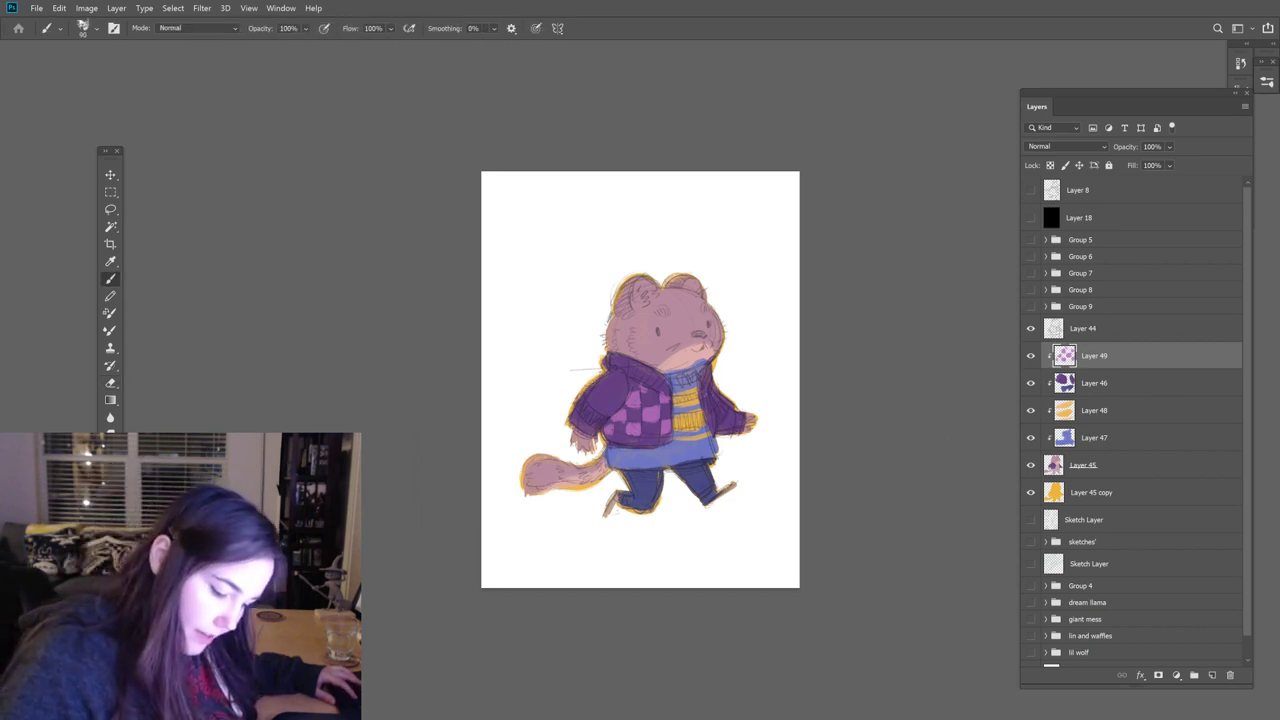
pyautogui.moveTo(709, 392); pyautogui.dragTo(709, 400)
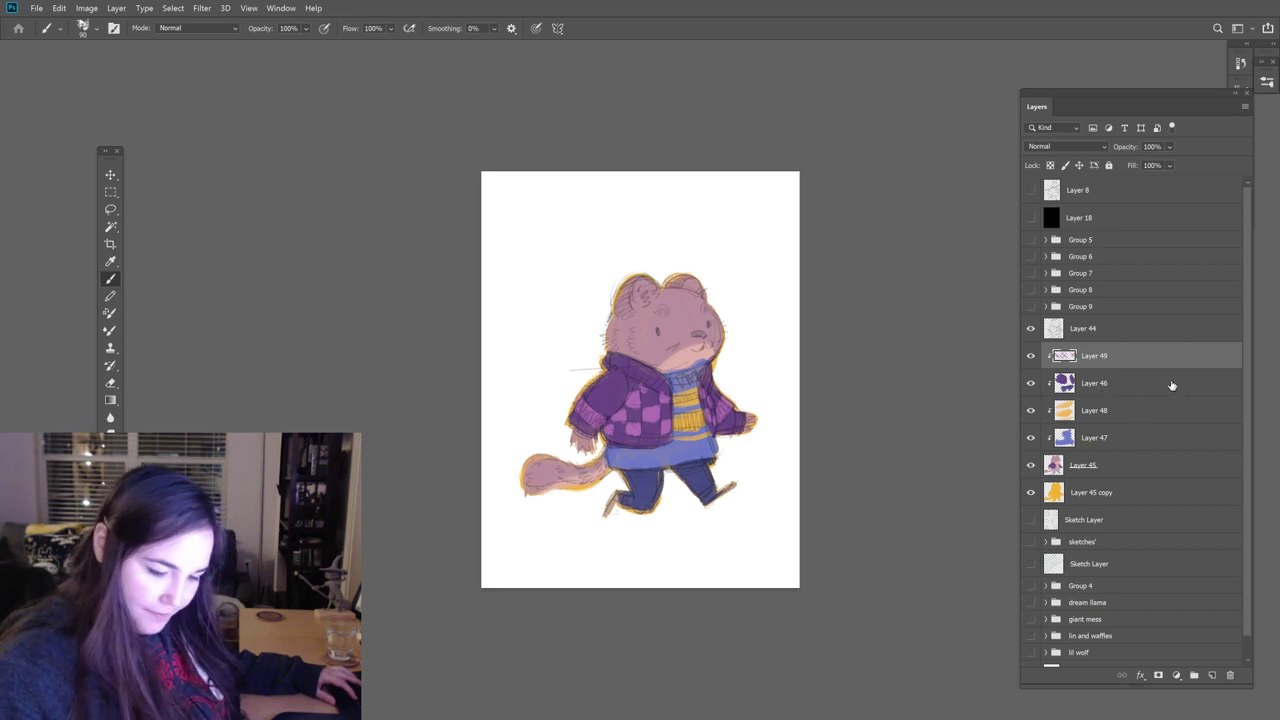
pyautogui.click(1102, 409)
# Step: Add a new layer clipped to the fur layer, Layer 45
pyautogui.click(1120, 389)
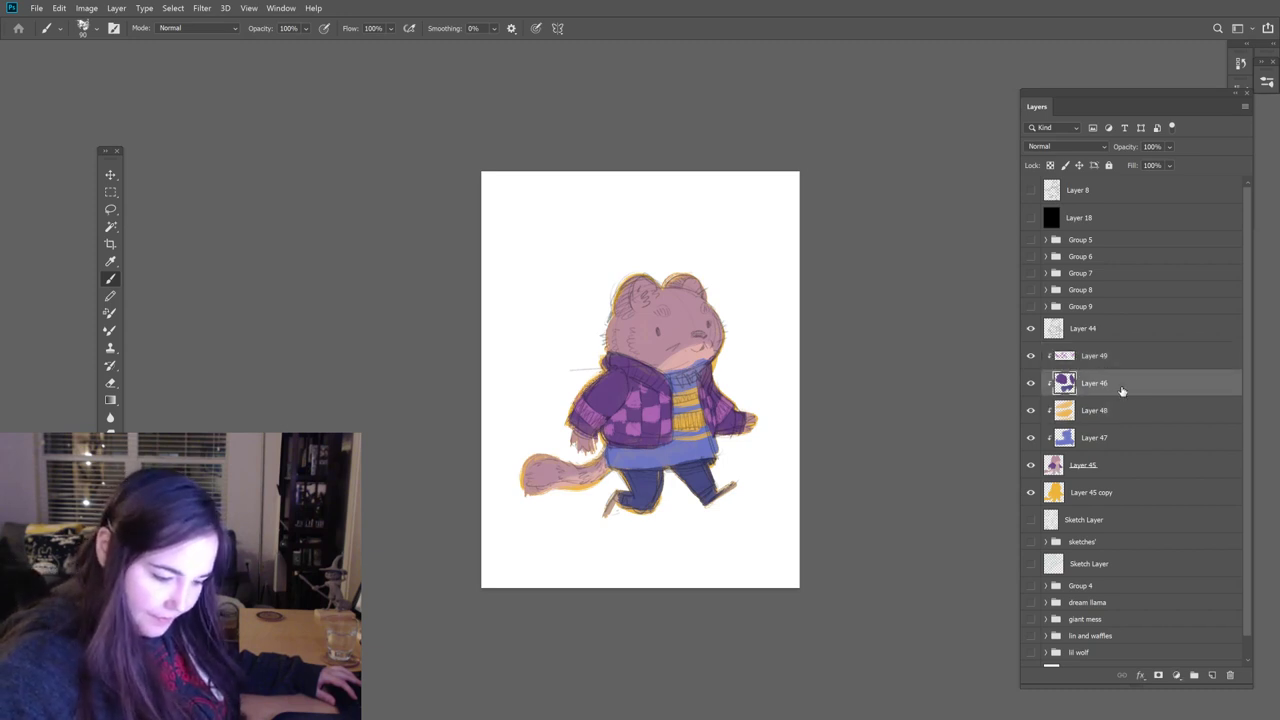
pyautogui.click(1094, 470)
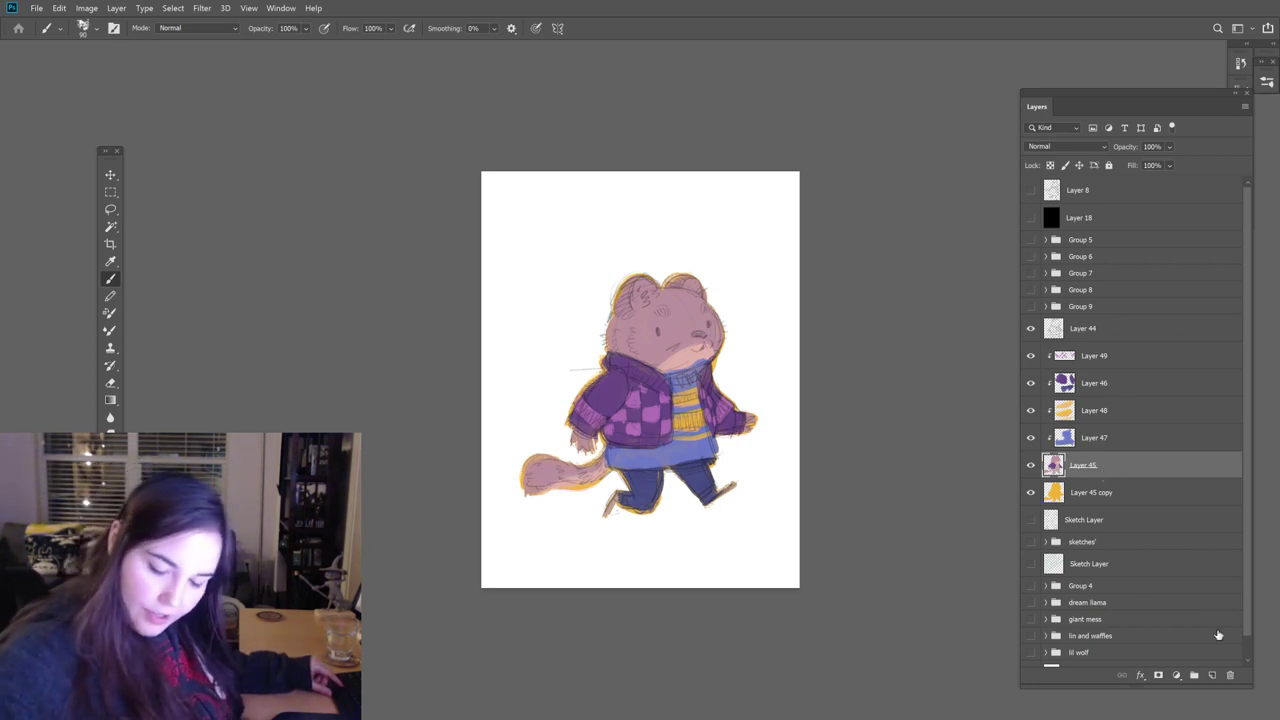
pyautogui.click(1212, 675)
# Step: Set the foreground colour to a dark, saturated pinkish-purple
pyautogui.click(110, 578)
pyautogui.click(1046, 394)
pyautogui.click(930, 462)
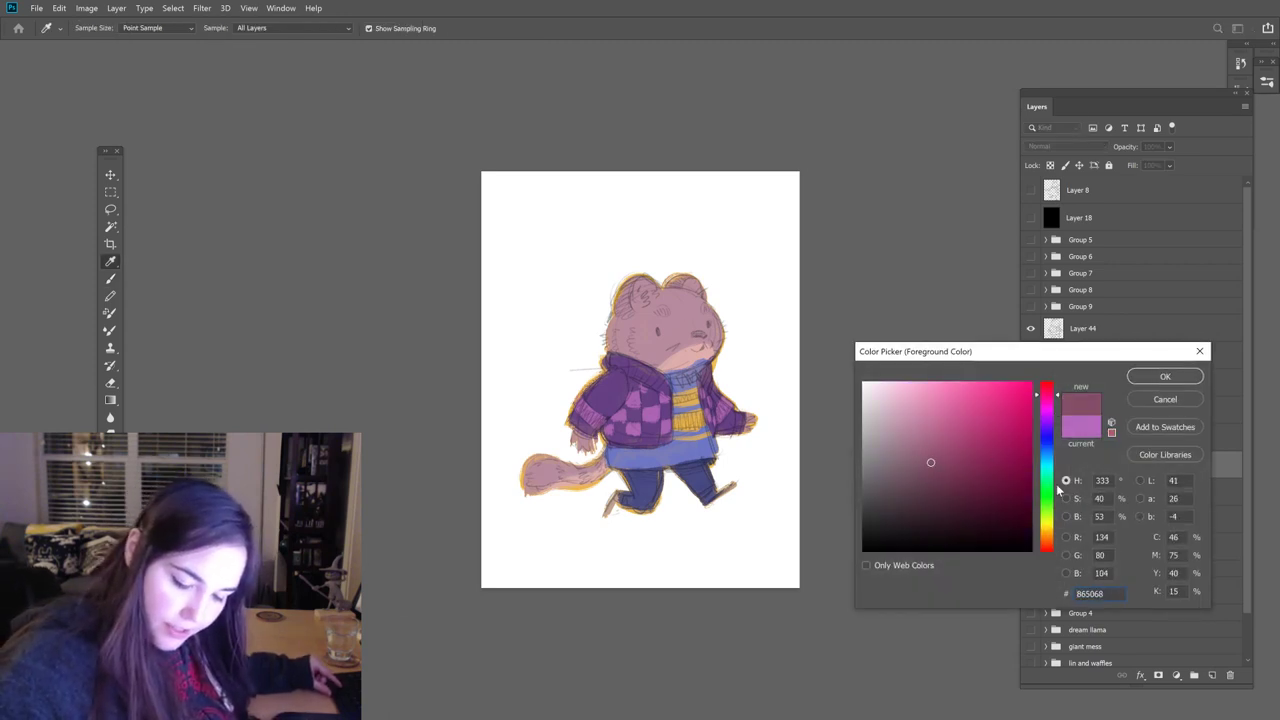
pyautogui.click(1057, 406)
pyautogui.click(1165, 376)
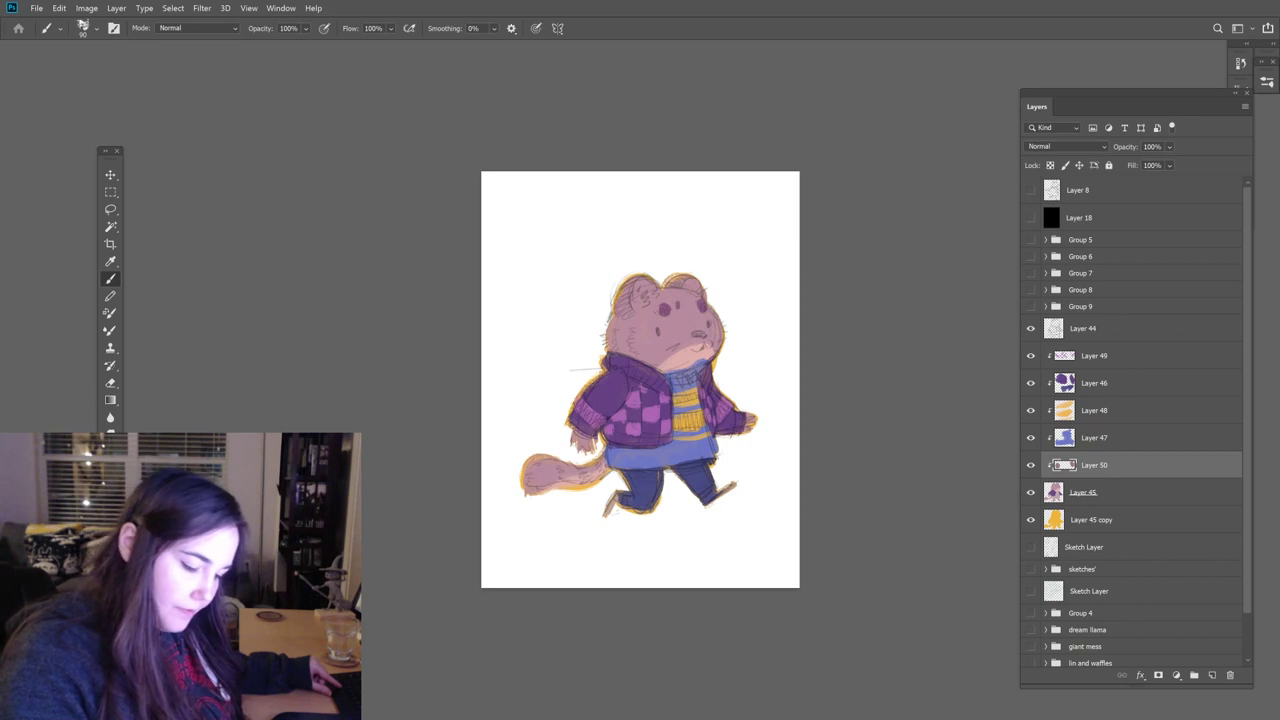
# Step: Brush small dark spots across the creature's head and tail, then briefly hide the purple hoodie to compare
pyautogui.moveTo(670, 274); pyautogui.dragTo(684, 270)
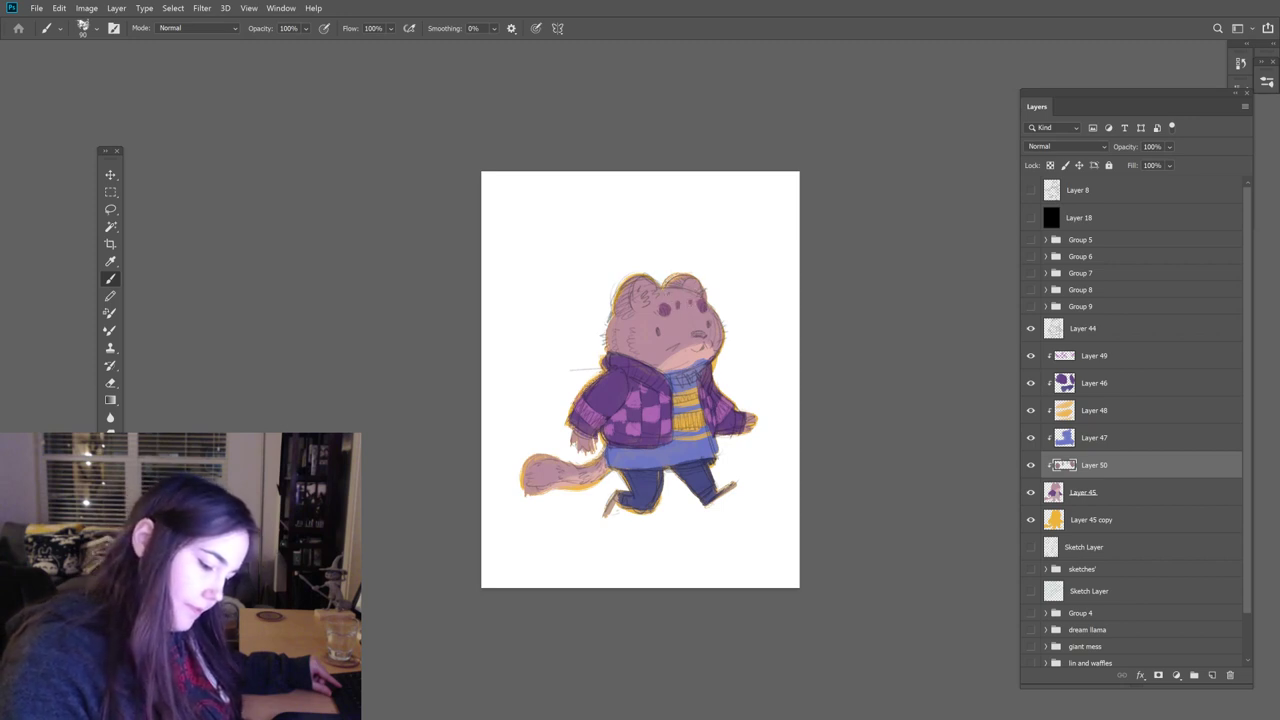
pyautogui.moveTo(642, 276); pyautogui.dragTo(620, 310)
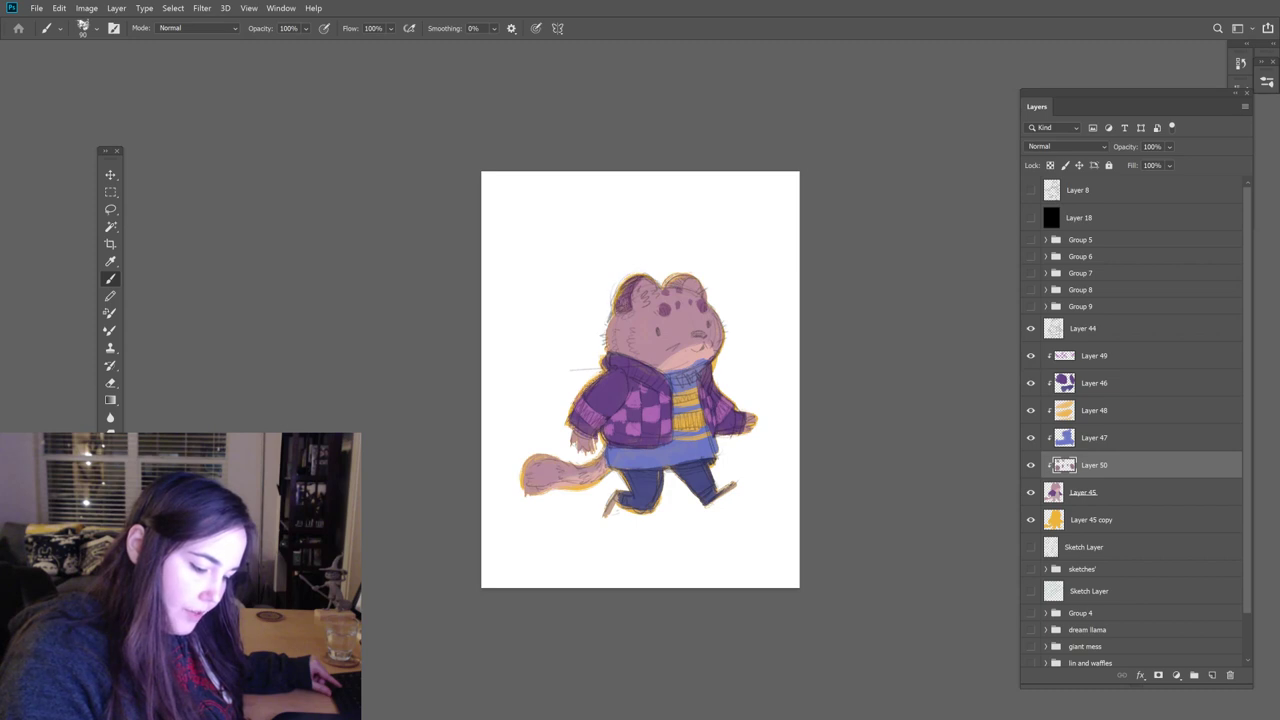
pyautogui.moveTo(688, 272); pyautogui.dragTo(668, 286)
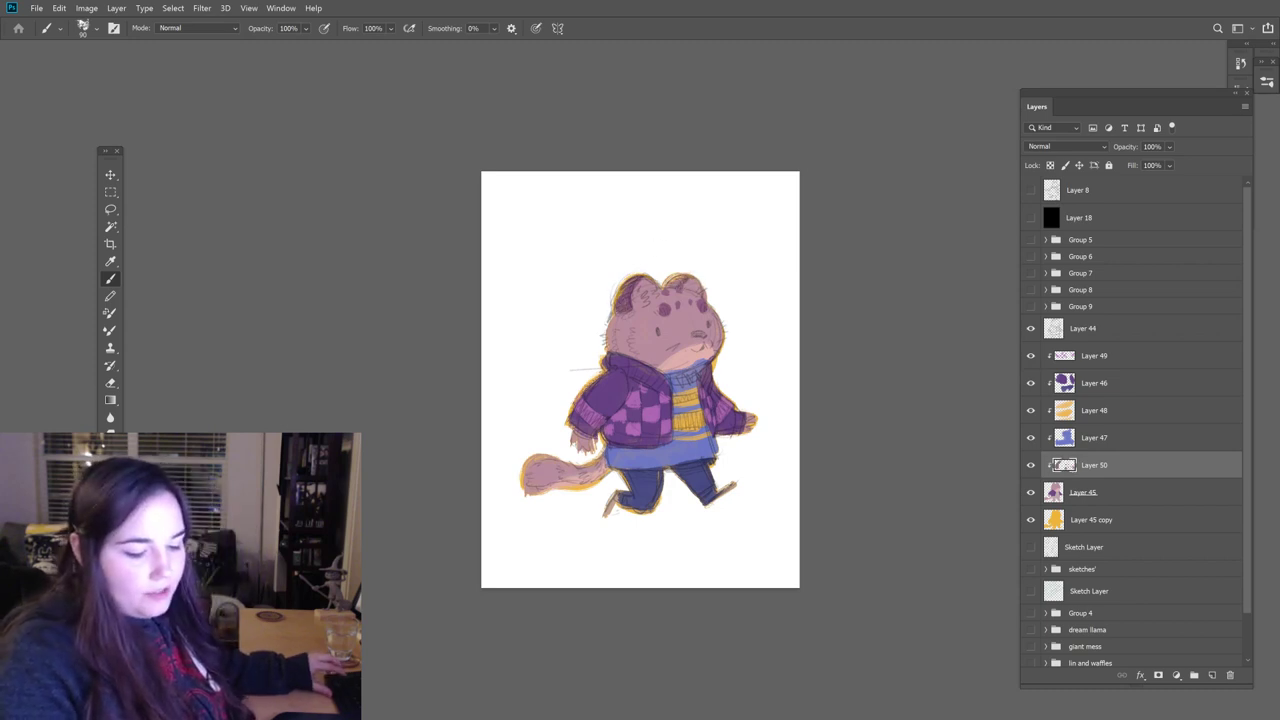
pyautogui.moveTo(672, 279); pyautogui.dragTo(666, 291)
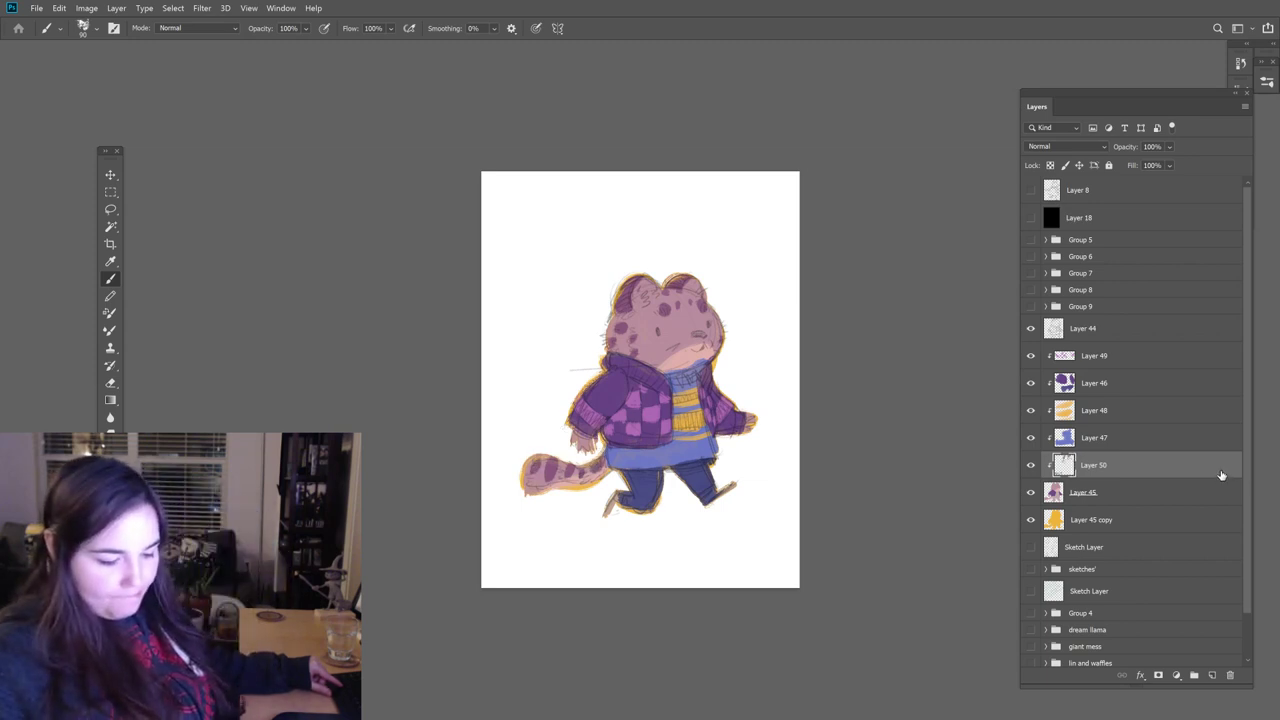
pyautogui.click(1031, 383)
# Step: Show the purple hoodie again and hide Layer 49's checkered jacket pattern
pyautogui.click(1031, 383)
pyautogui.click(1031, 356)
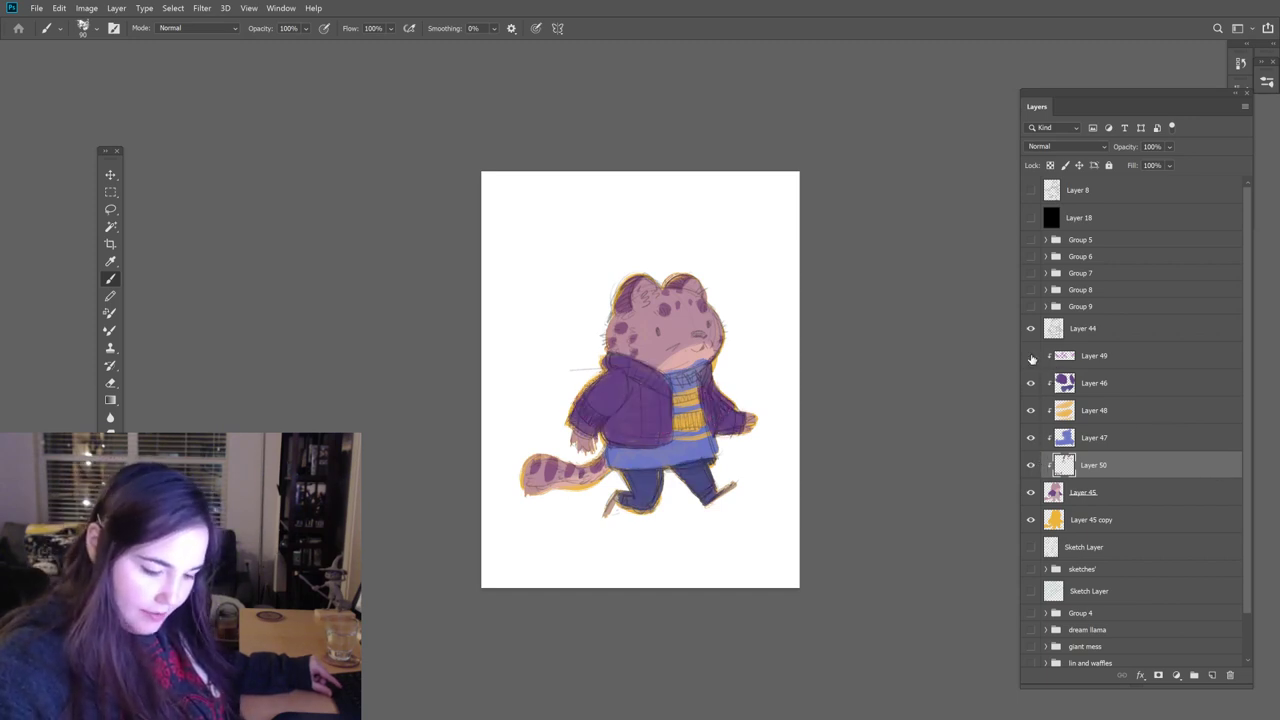
pyautogui.click(1031, 357)
pyautogui.click(1033, 358)
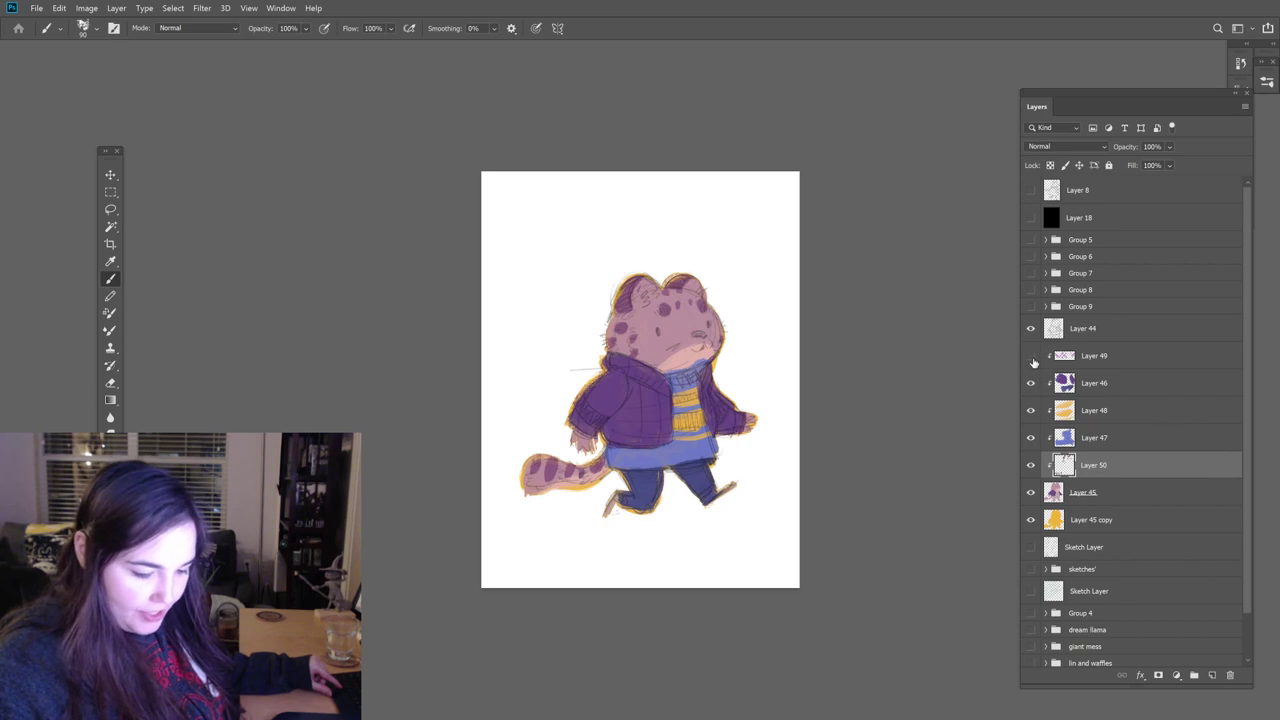
# Step: Select the hidden Layer 49 and switch to the HB Pencil brush
pyautogui.click(1153, 382)
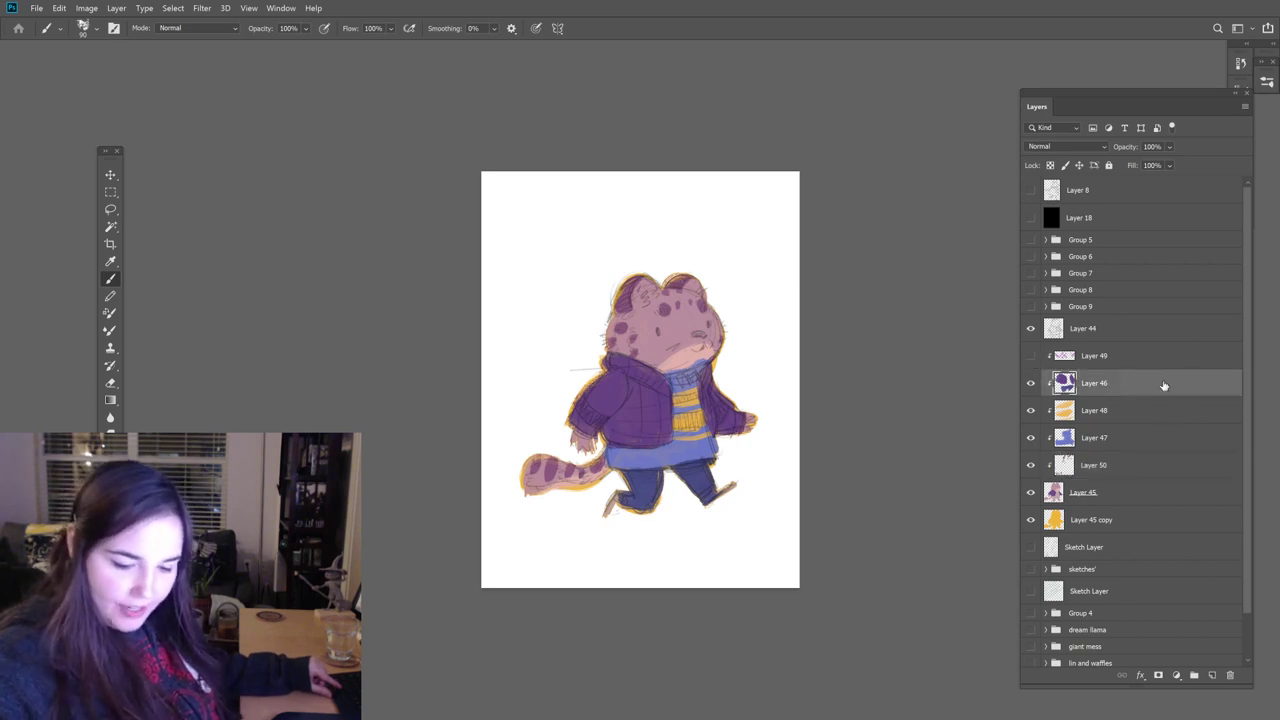
pyautogui.click(1117, 355)
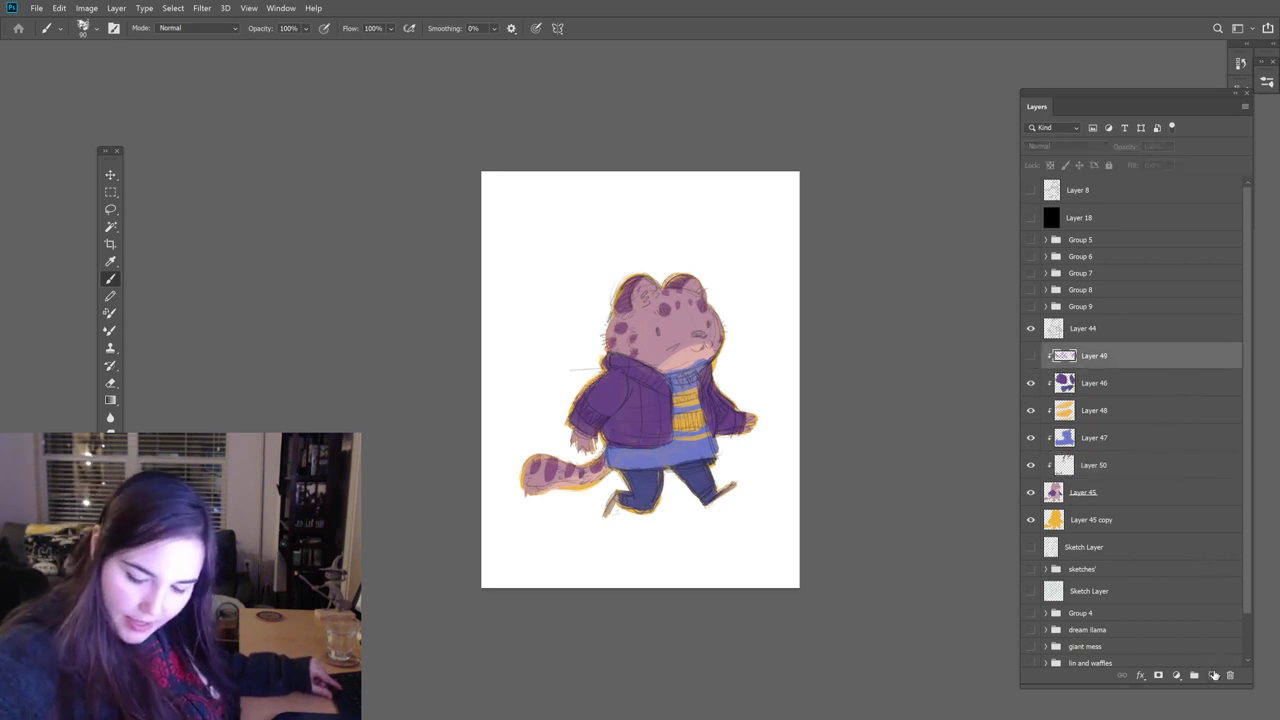
pyautogui.click(1266, 82)
pyautogui.click(1087, 207)
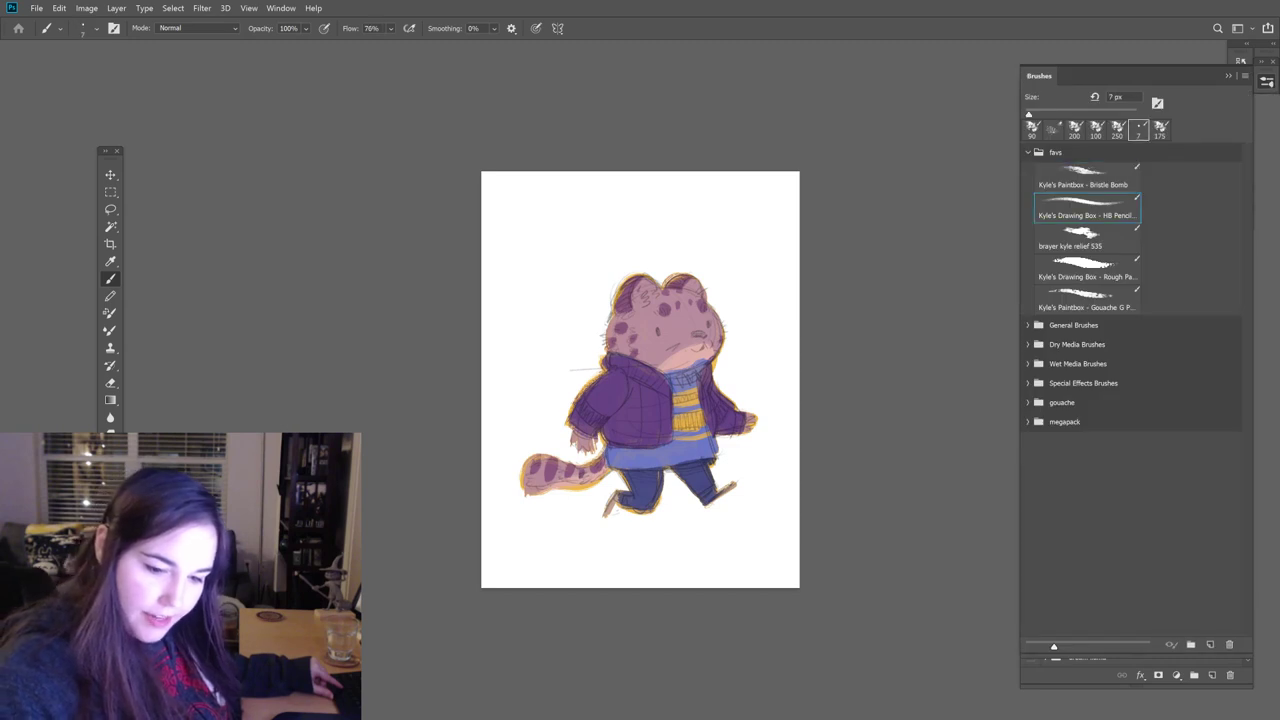
# Step: Add a new Layer 51 above Layer 49 with foreground colour 3c3b6b
pyautogui.click(1266, 82)
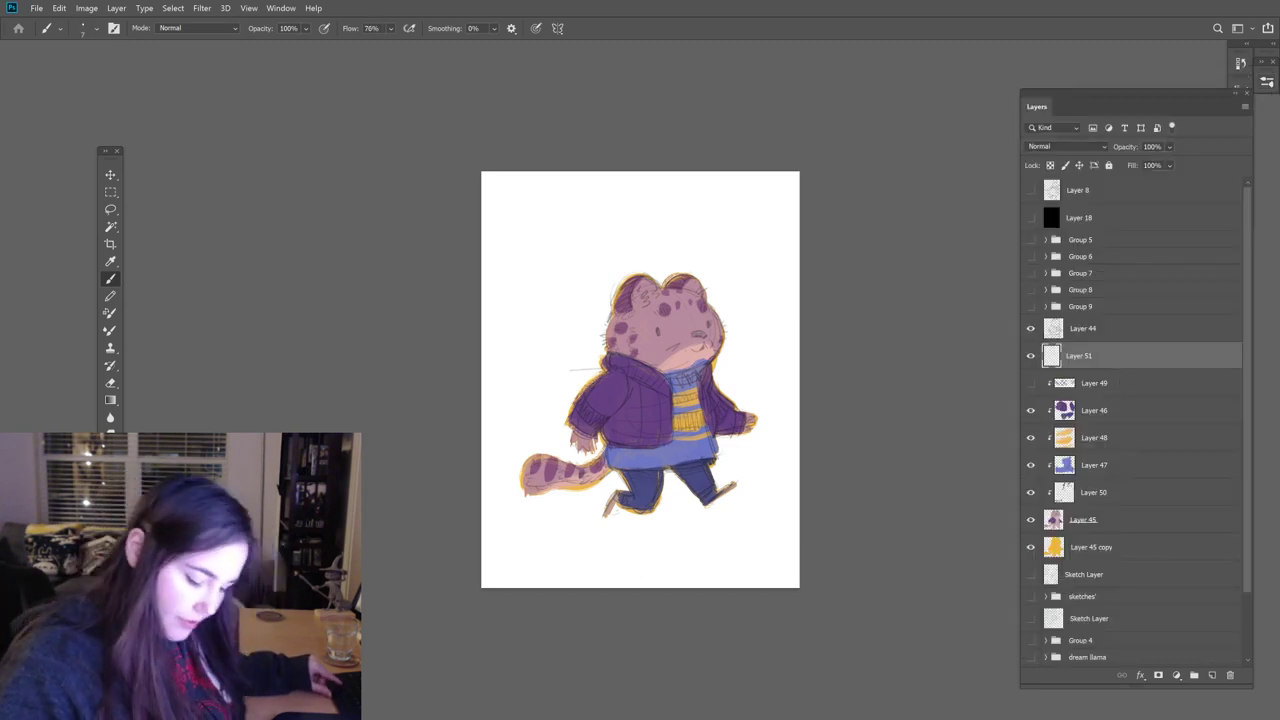
pyautogui.click(108, 590)
pyautogui.write('3c3b6b')
pyautogui.press('Return')
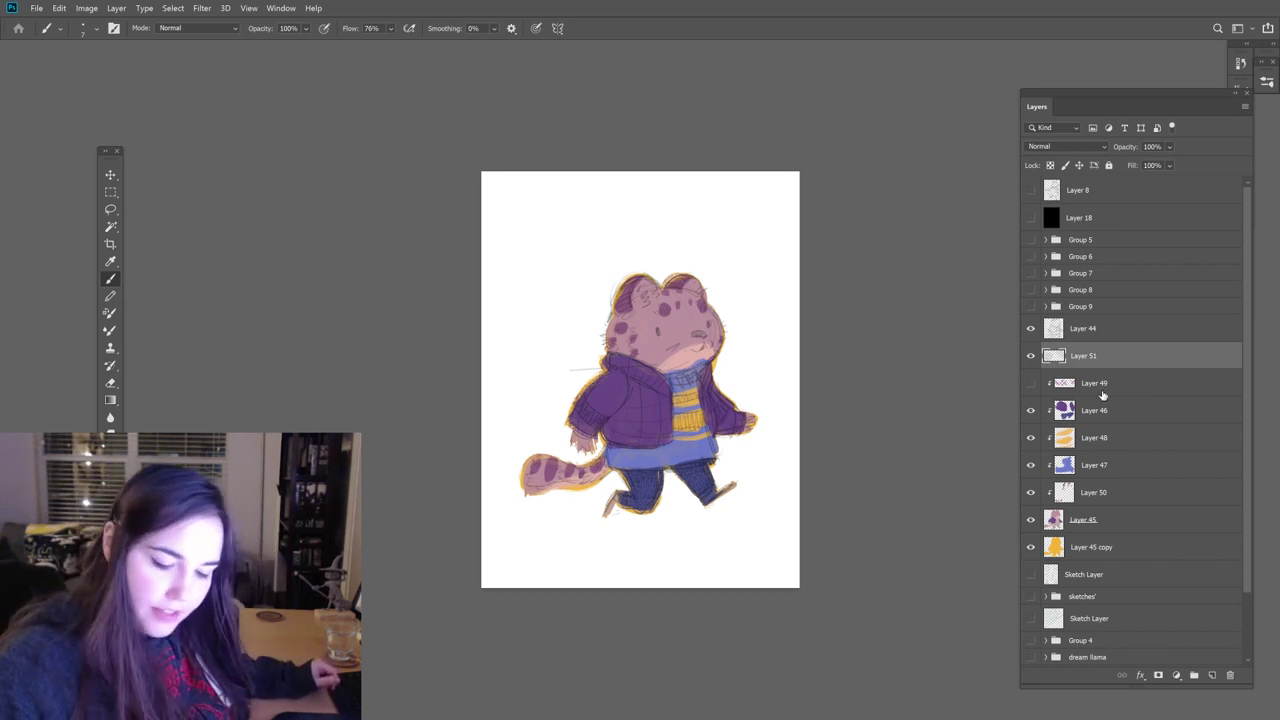
# Step: Change the foreground colour to the very dark purple 2b1344
pyautogui.press('F12')
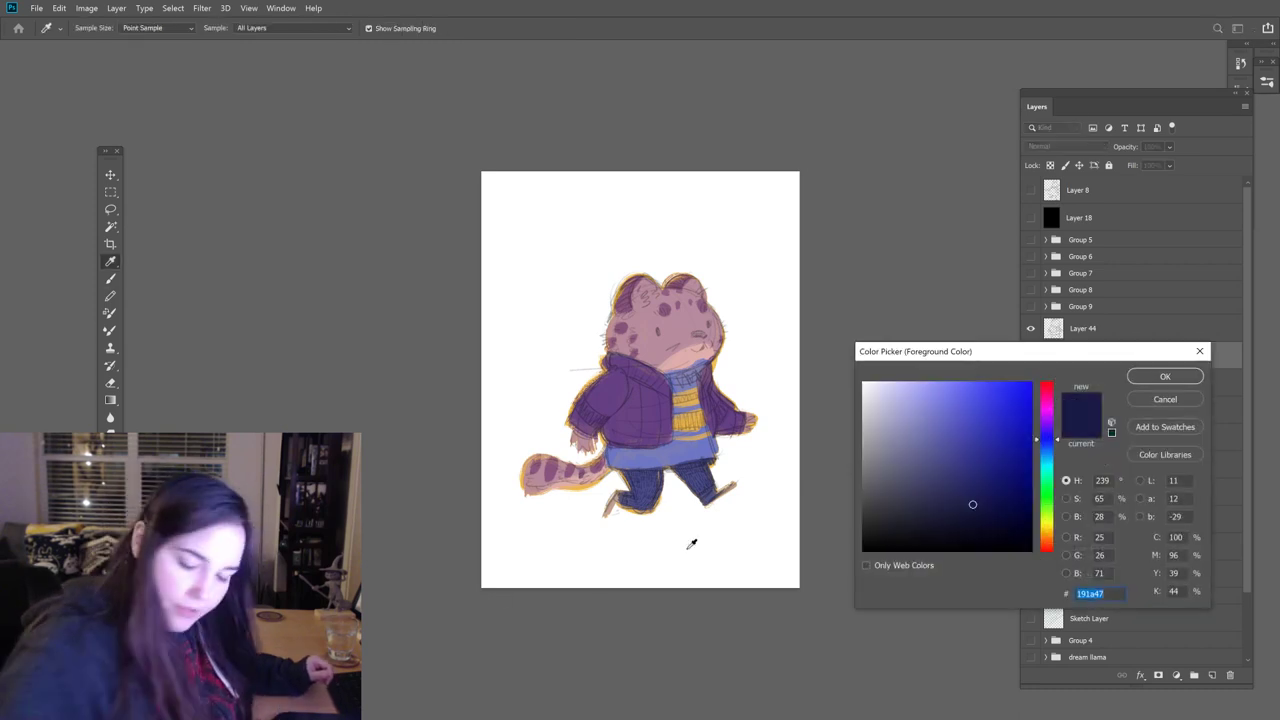
pyautogui.moveTo(977, 503); pyautogui.dragTo(984, 506)
pyautogui.click(1062, 428)
pyautogui.click(1148, 378)
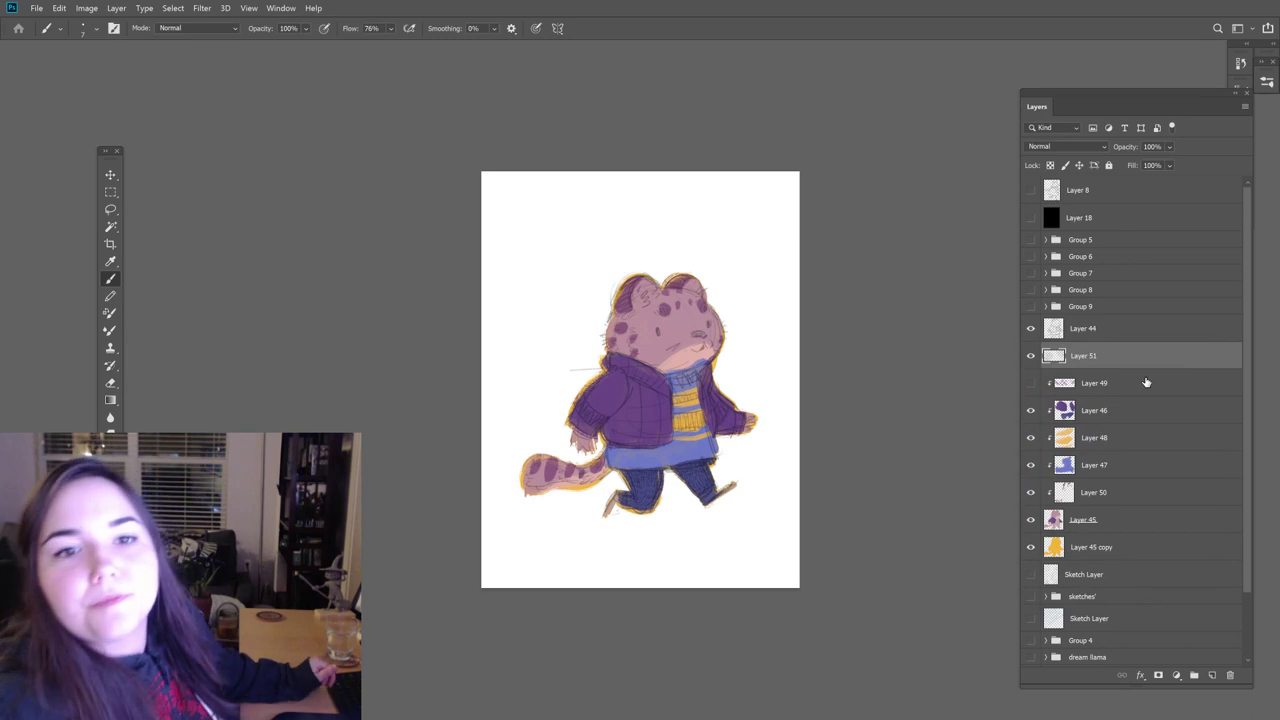
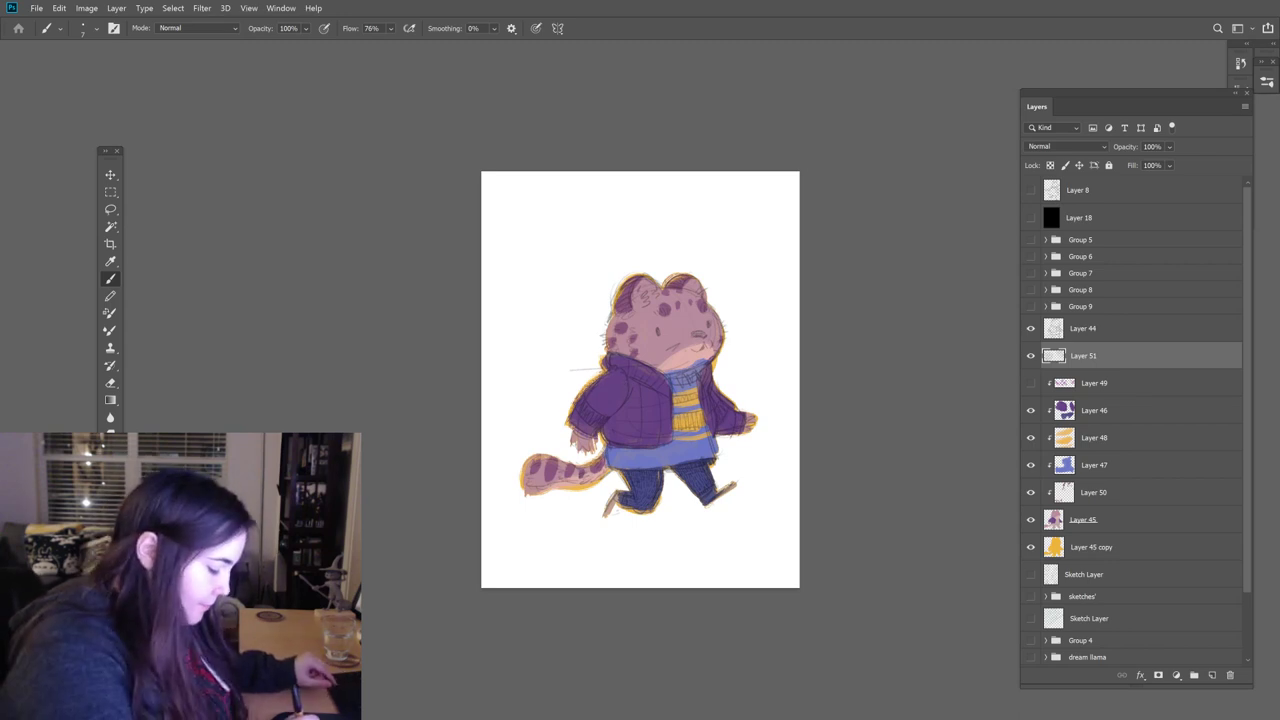
# Step: Pick a light yellow as the foreground colour in the Color Picker
pyautogui.click(106, 585)
pyautogui.moveTo(953, 466); pyautogui.dragTo(933, 402)
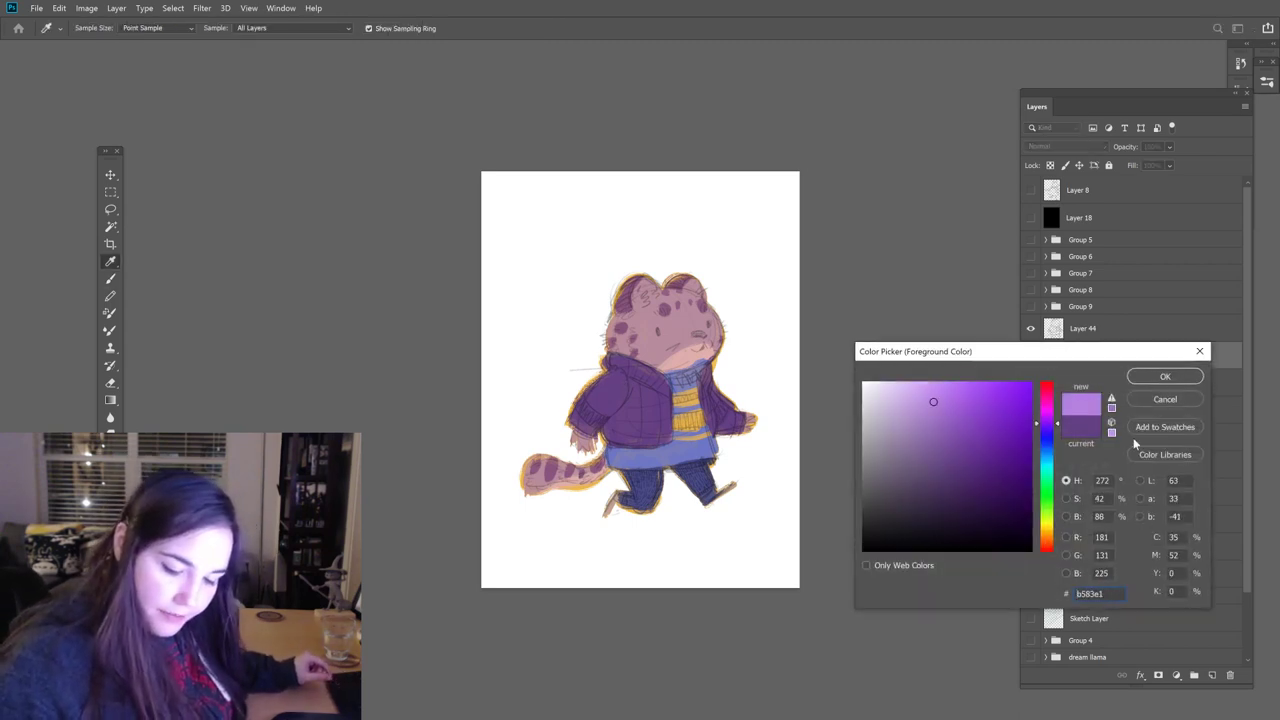
pyautogui.click(1047, 530)
pyautogui.click(1155, 380)
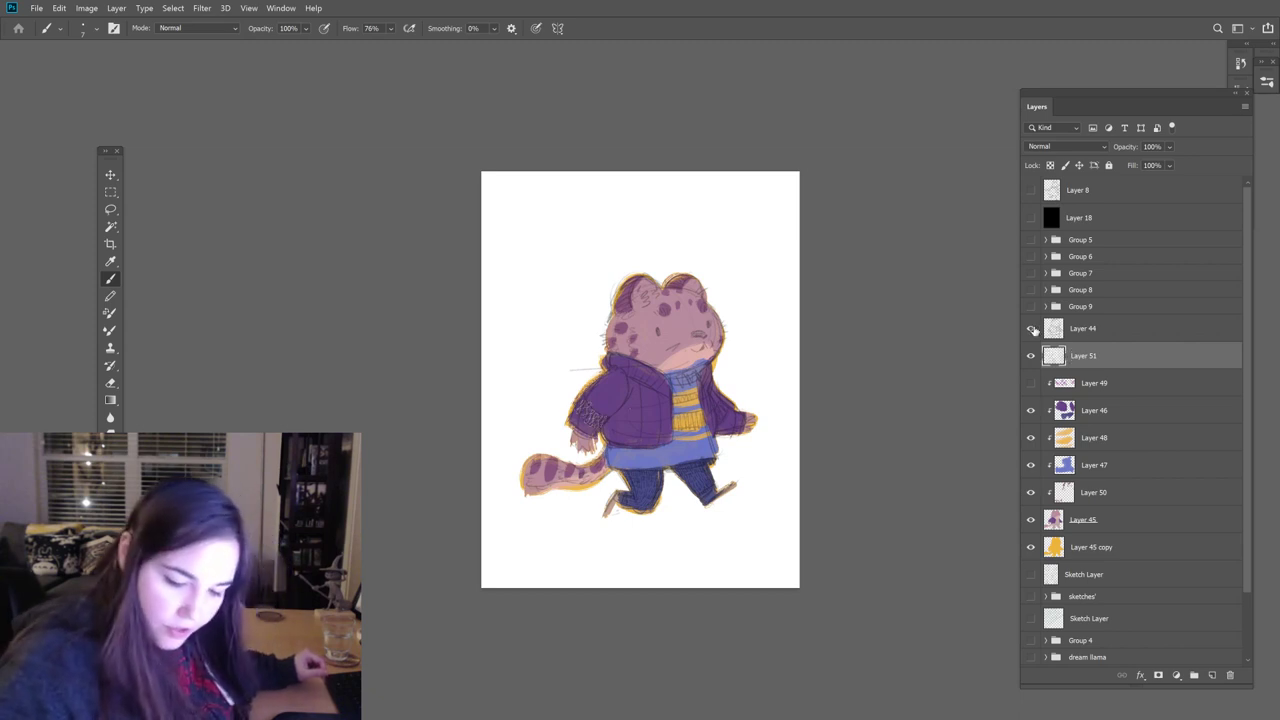
# Step: Undo the left-sleeve scribble and paint light yellow marks on the left cuff, checking against the sketch
pyautogui.click(1031, 328)
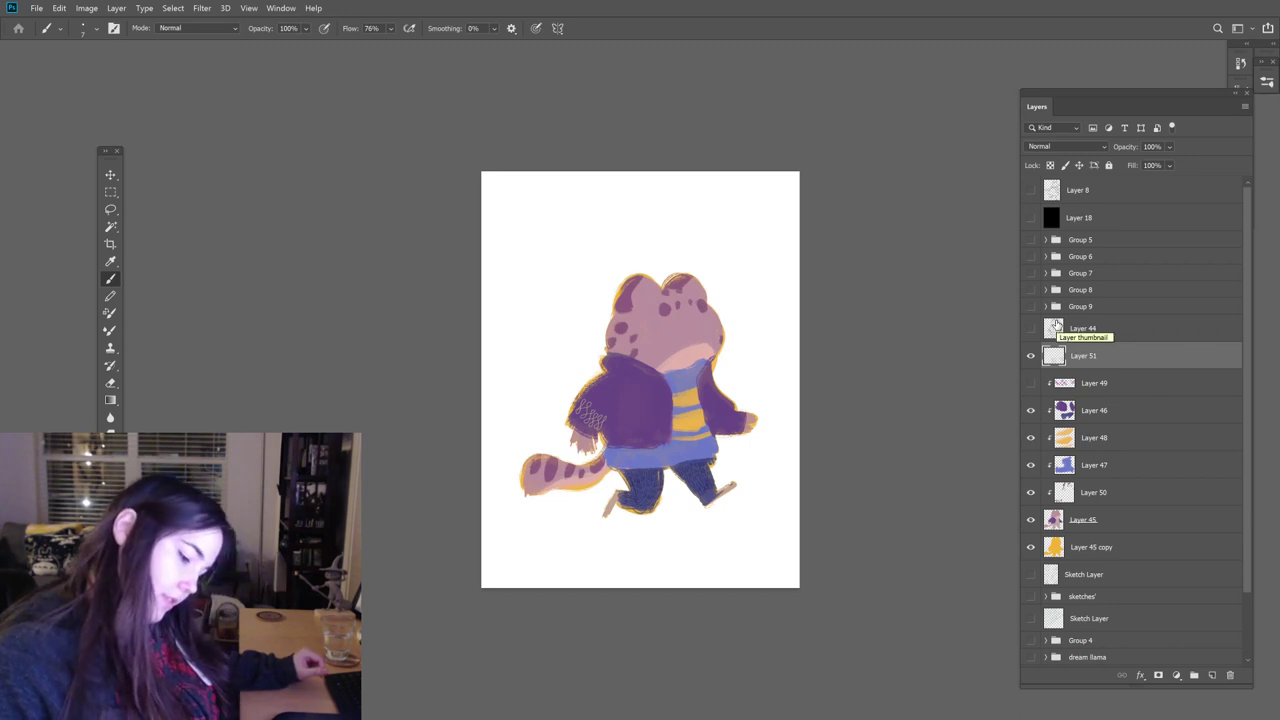
pyautogui.click(1031, 328)
pyautogui.click(1031, 328)
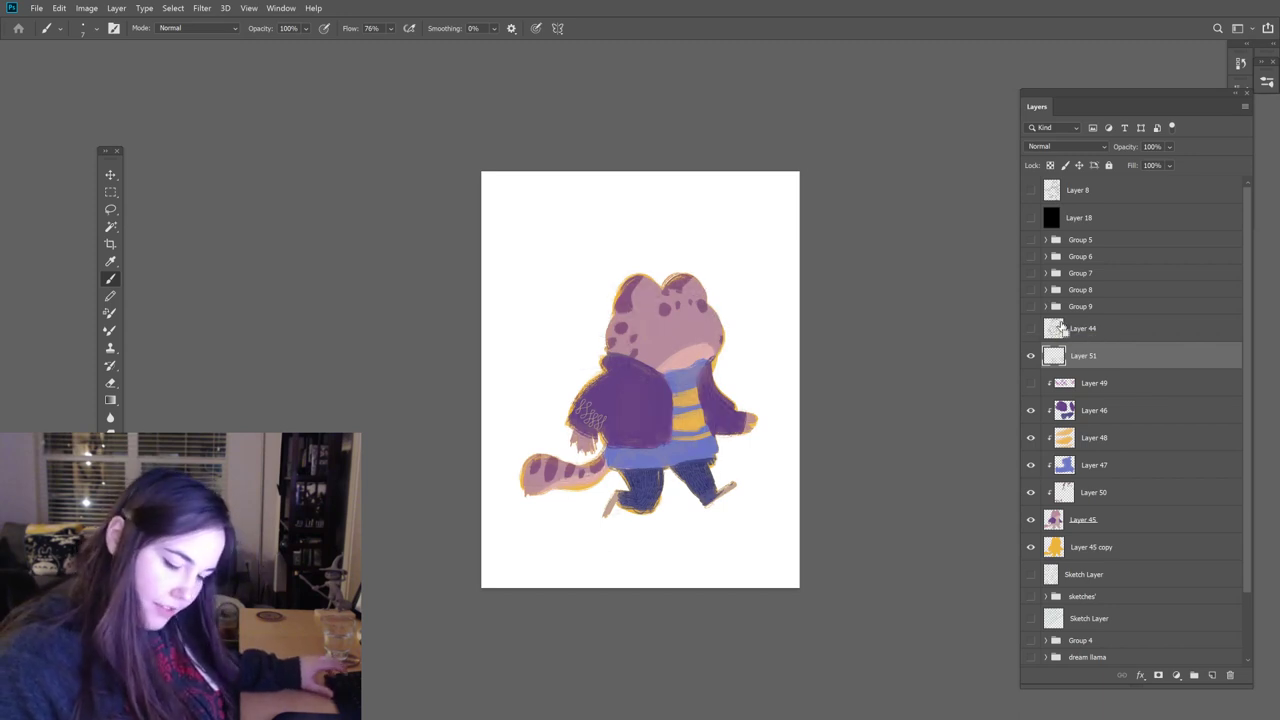
pyautogui.click(1031, 328)
pyautogui.hotkey('ctrl', 'z')
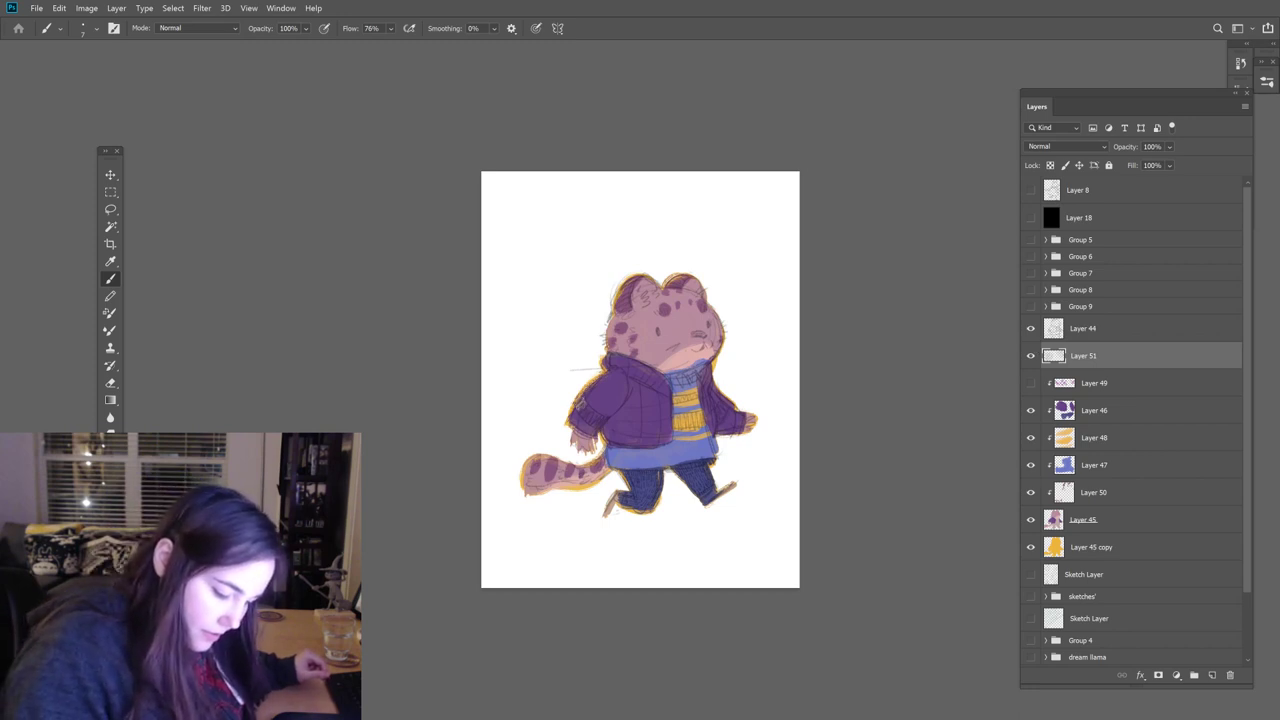
pyautogui.moveTo(589, 413); pyautogui.dragTo(599, 427)
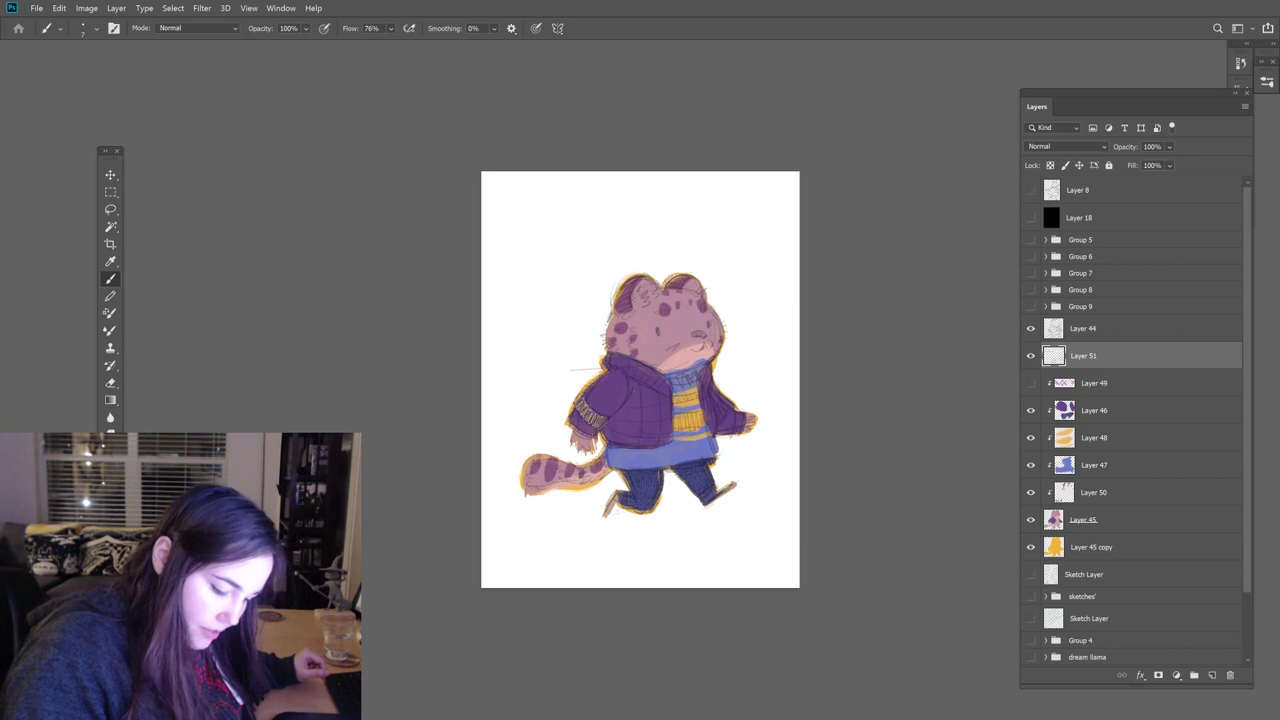
# Step: Toggle Layer 44 and Layer 51 visibility to compare the cuff strokes, then restore both
pyautogui.click(1031, 328)
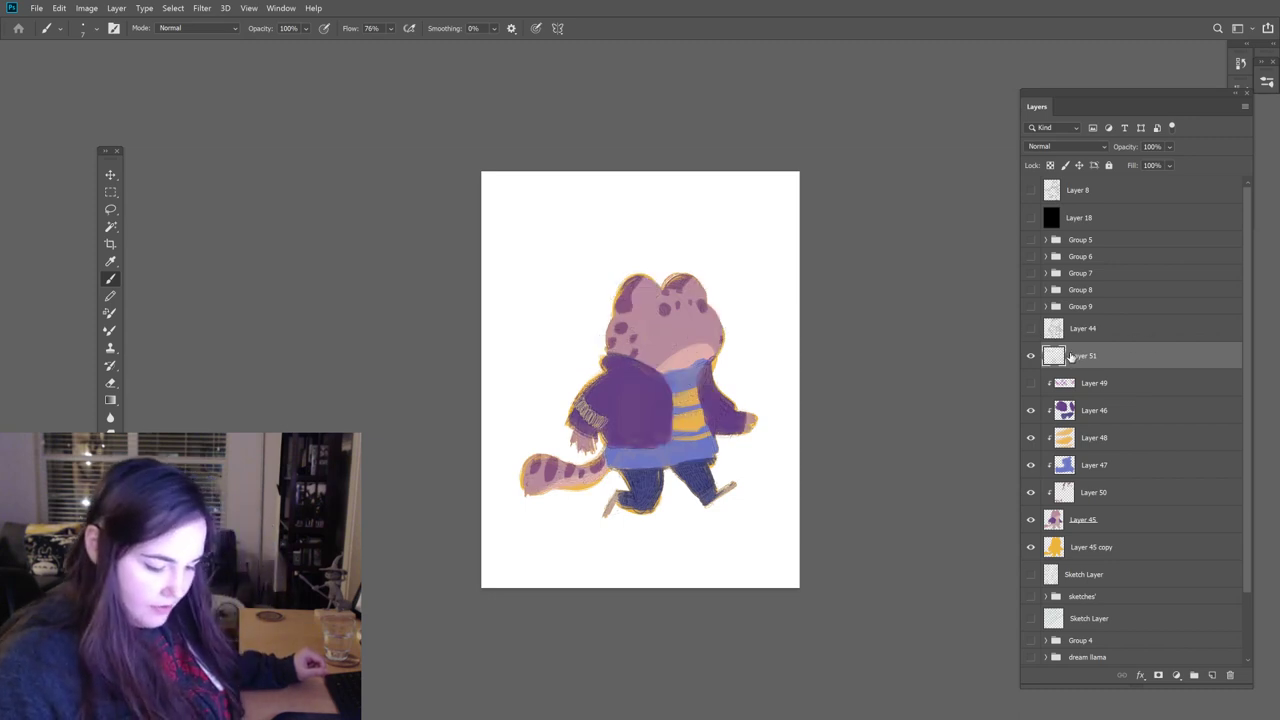
pyautogui.click(1031, 356)
pyautogui.click(1031, 355)
pyautogui.click(1031, 355)
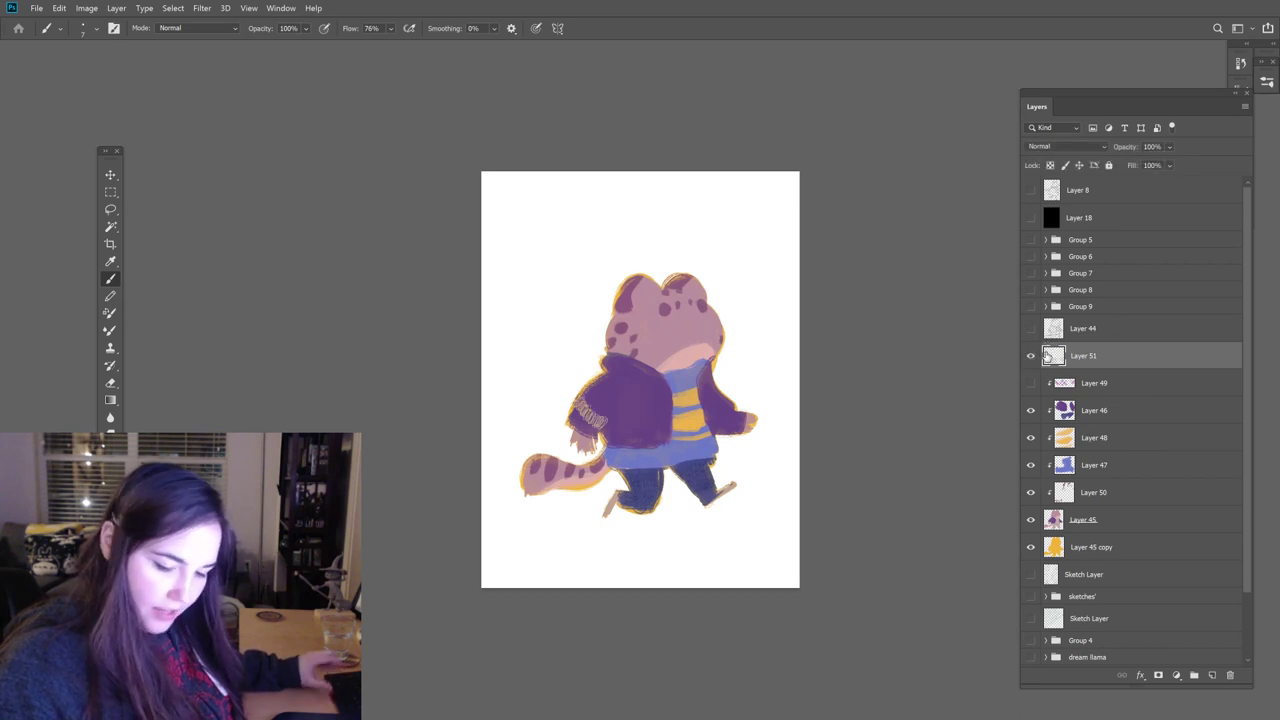
pyautogui.moveTo(1031, 328); pyautogui.dragTo(1031, 355)
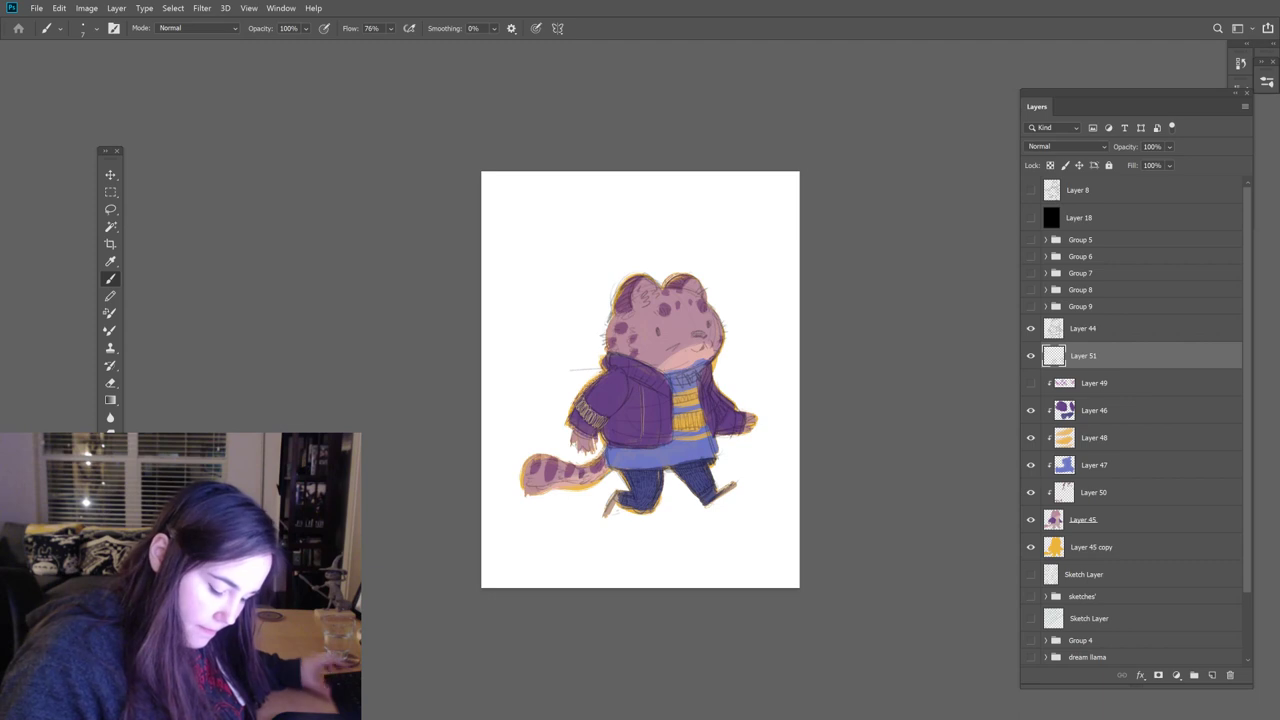
# Step: Paint light strokes on the left cuff and right sleeve, then hide the sketch lines to preview
pyautogui.moveTo(688, 400); pyautogui.dragTo(702, 412)
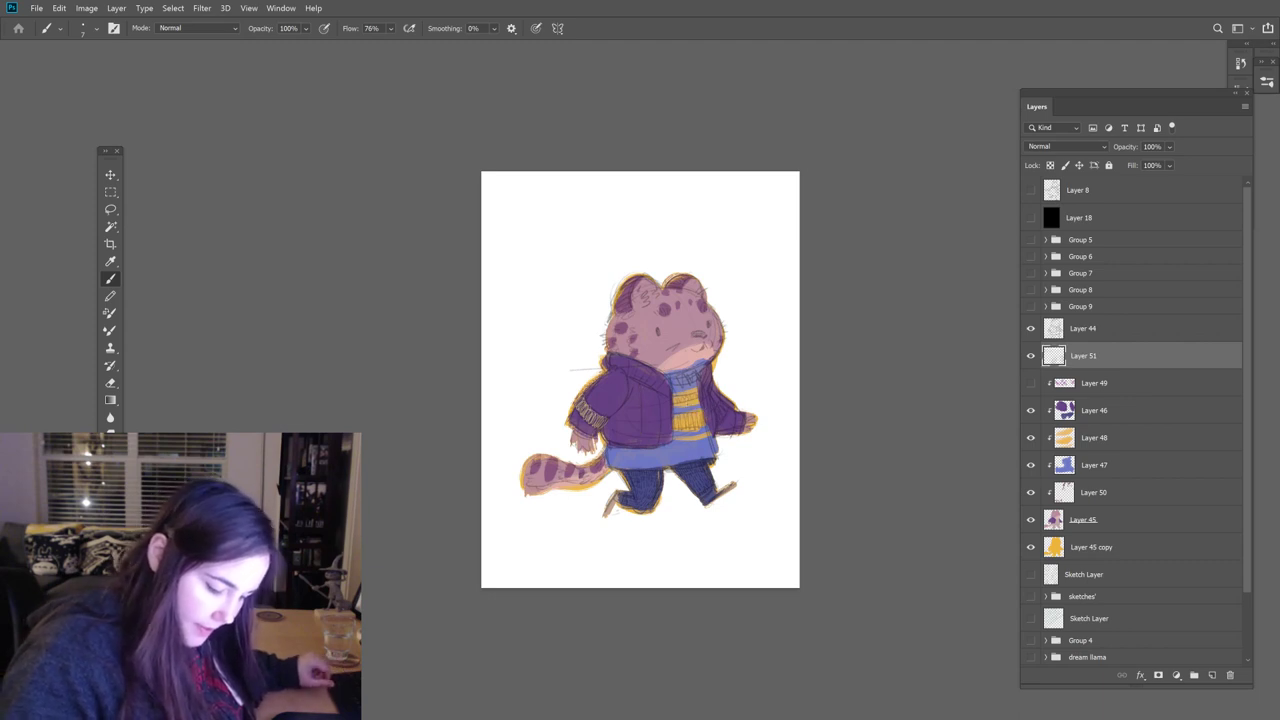
pyautogui.moveTo(612, 441); pyautogui.dragTo(628, 441)
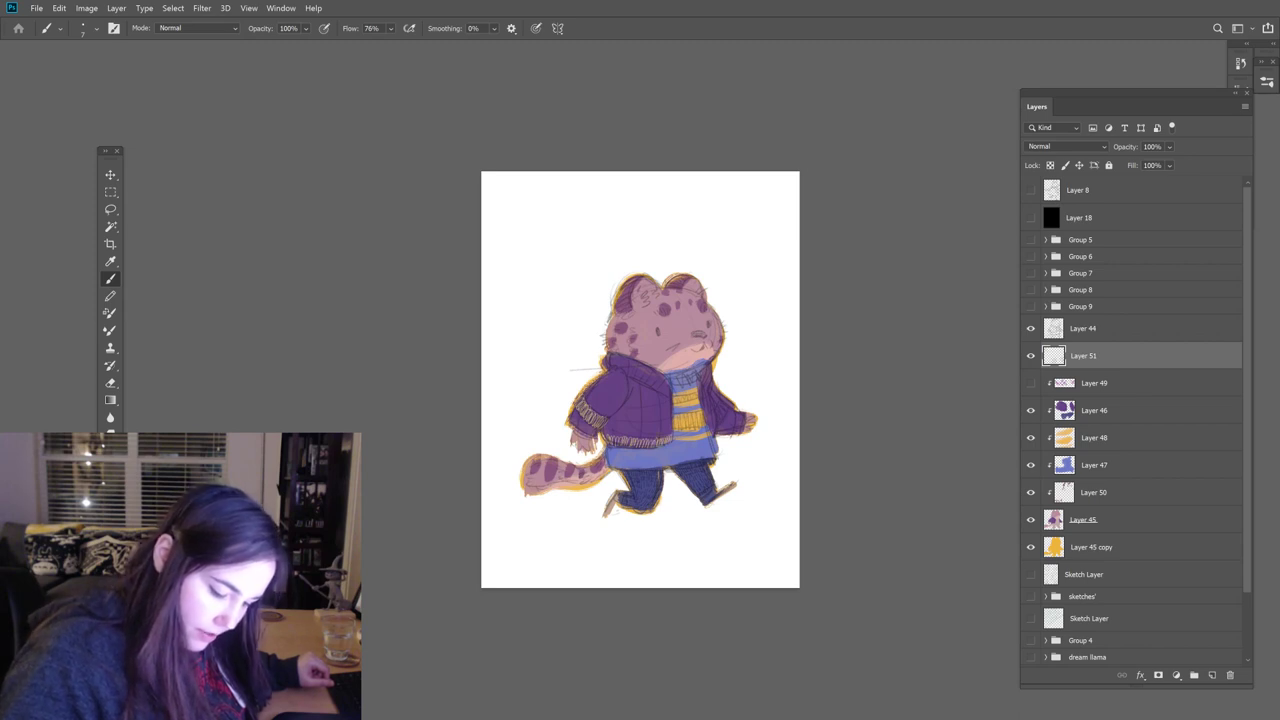
pyautogui.moveTo(717, 405)
pyautogui.mouseDown()
pyautogui.moveTo(724, 414)
pyautogui.moveTo(728, 401)
pyautogui.mouseUp()
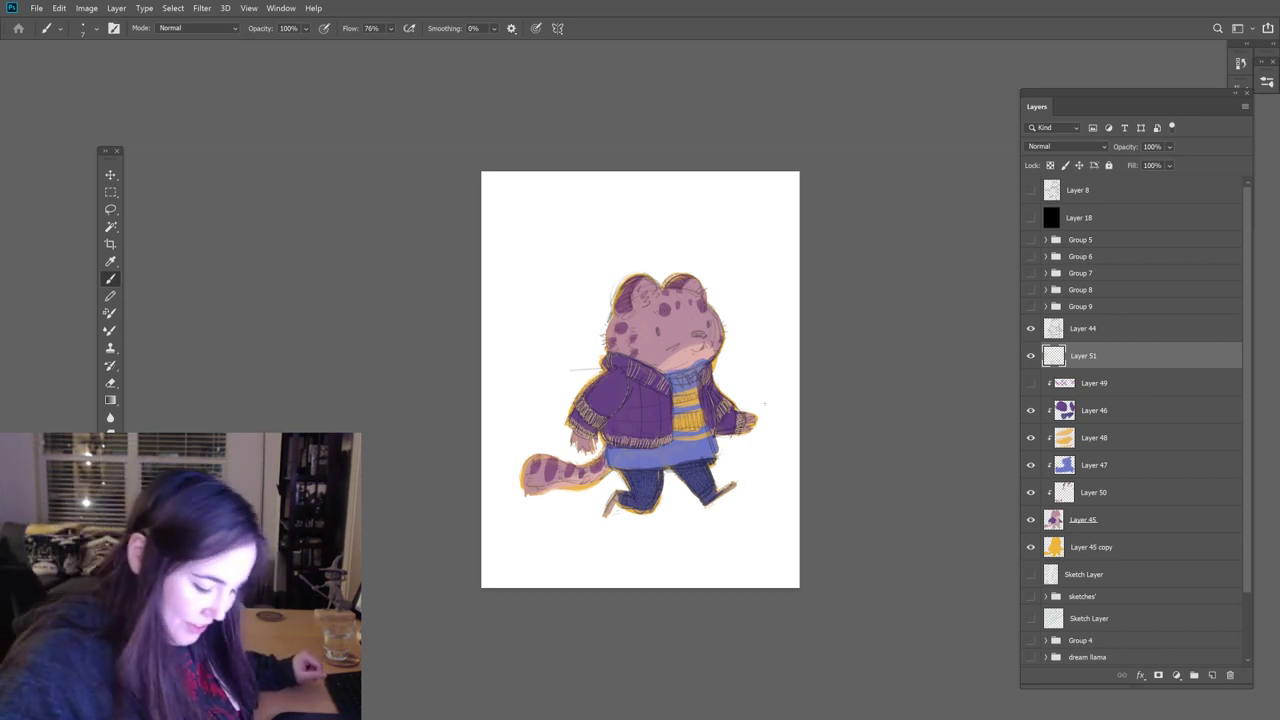
pyautogui.click(1033, 333)
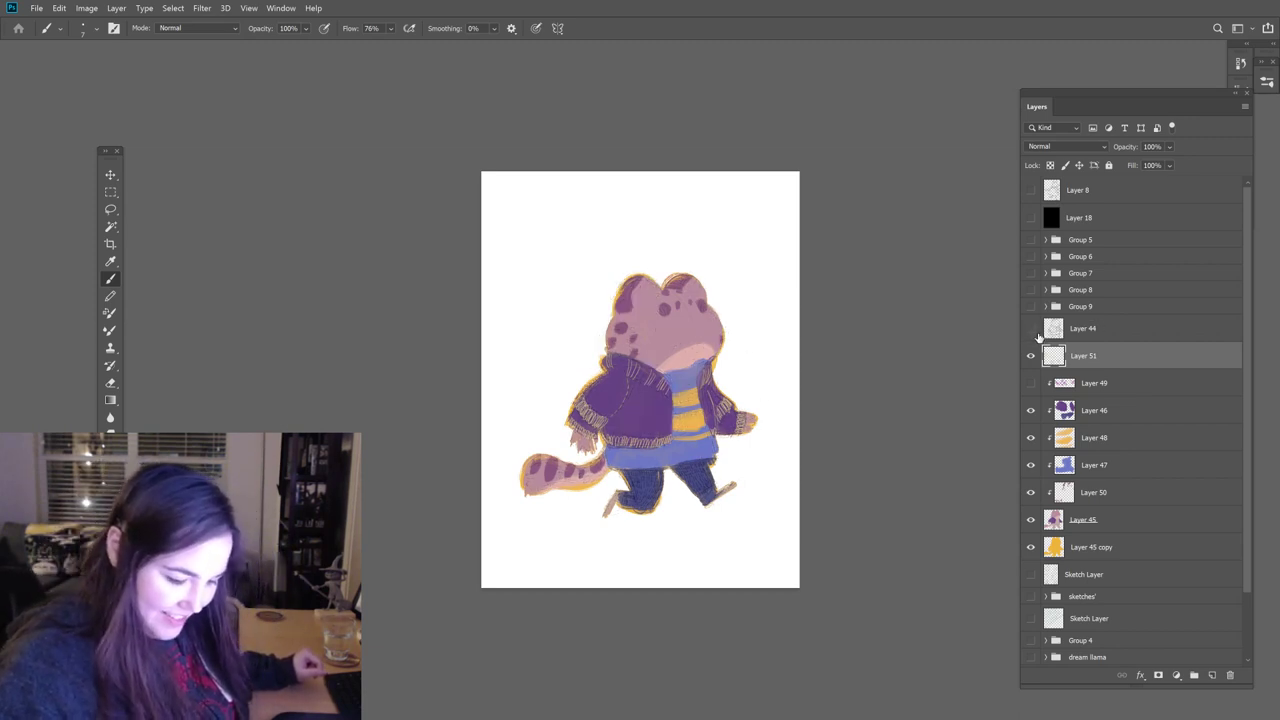
# Step: Sample dark purple from the leopard's head spot and draw a whisker beside its cheek
pyautogui.click(1033, 333)
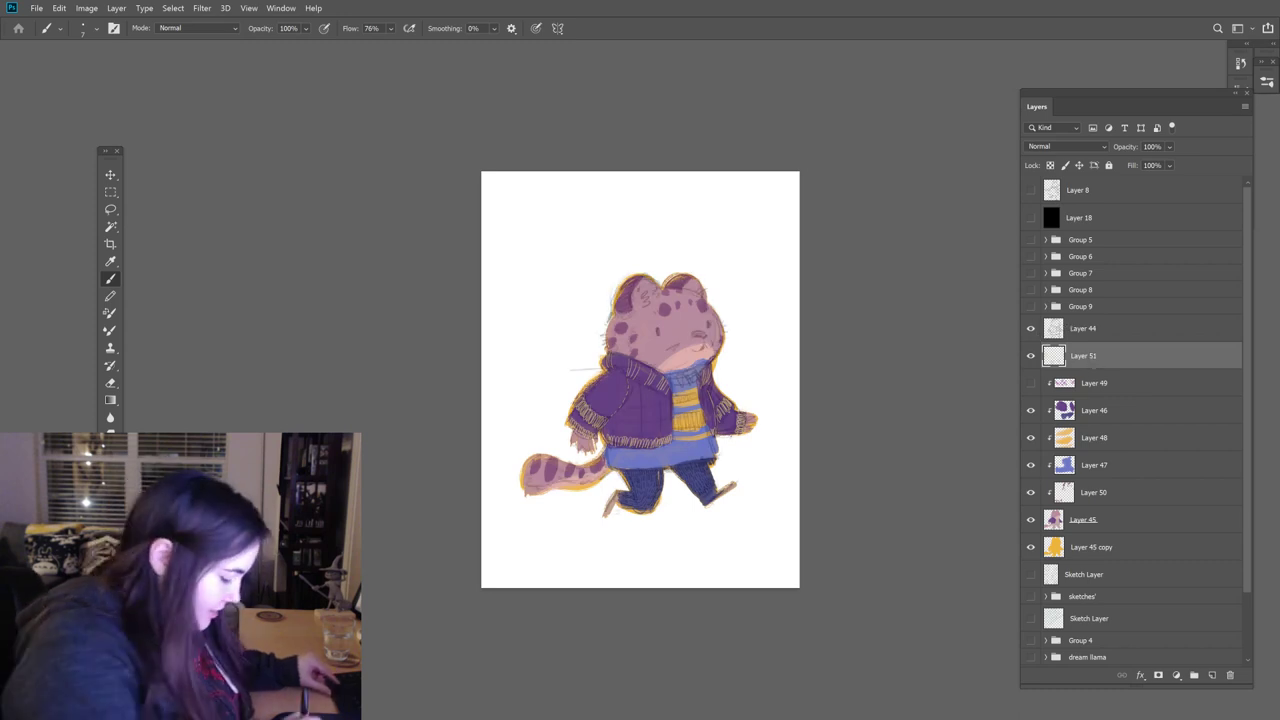
pyautogui.click(107, 585)
pyautogui.click(671, 310)
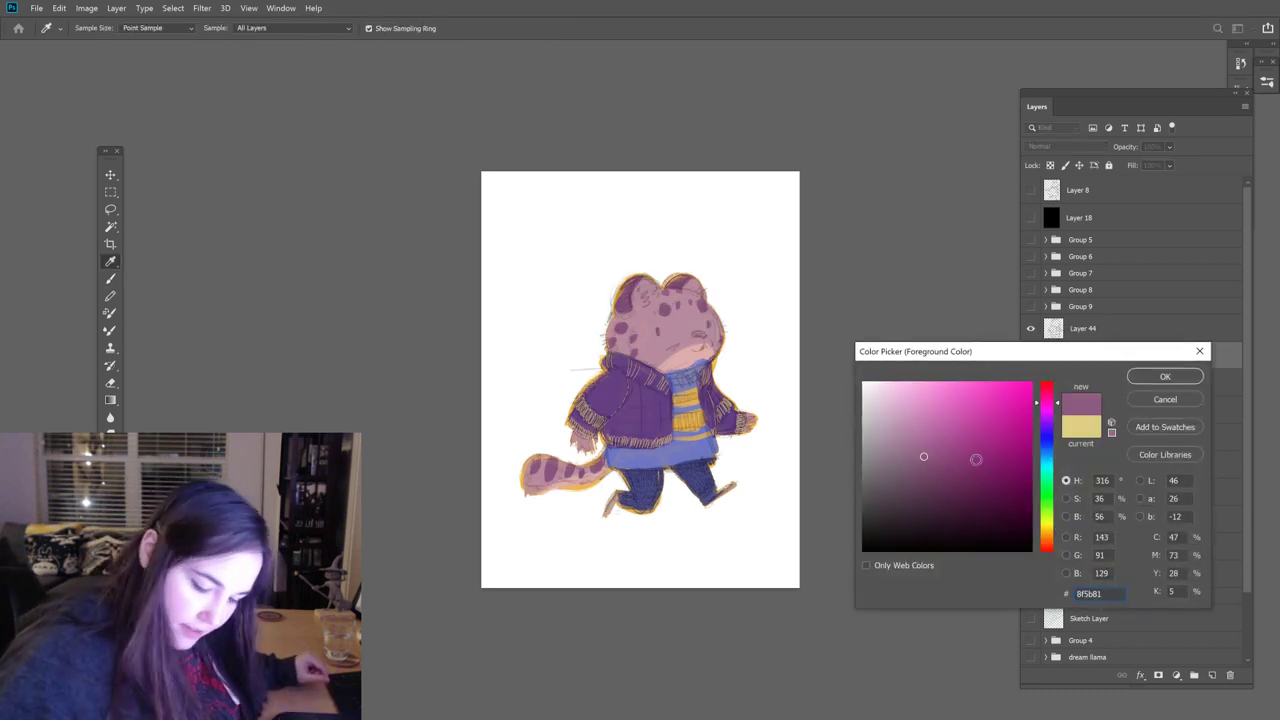
pyautogui.click(1163, 376)
pyautogui.press('b')
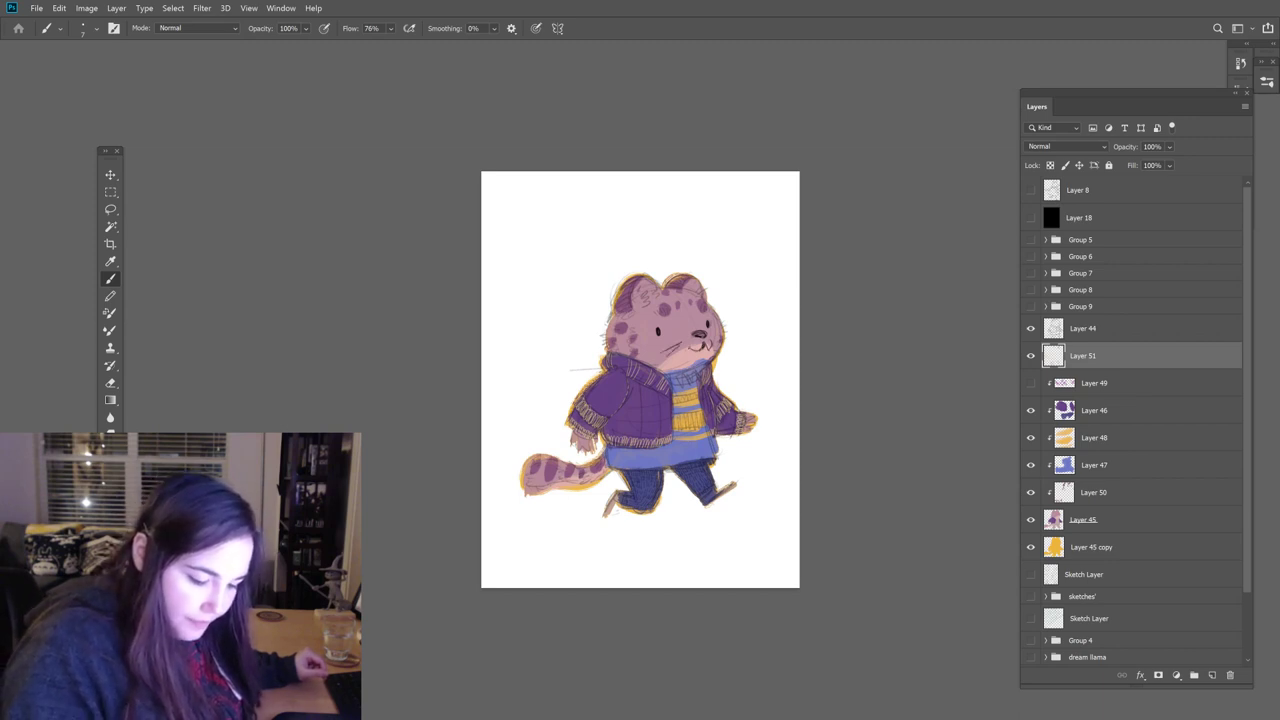
pyautogui.moveTo(714, 342); pyautogui.dragTo(731, 345)
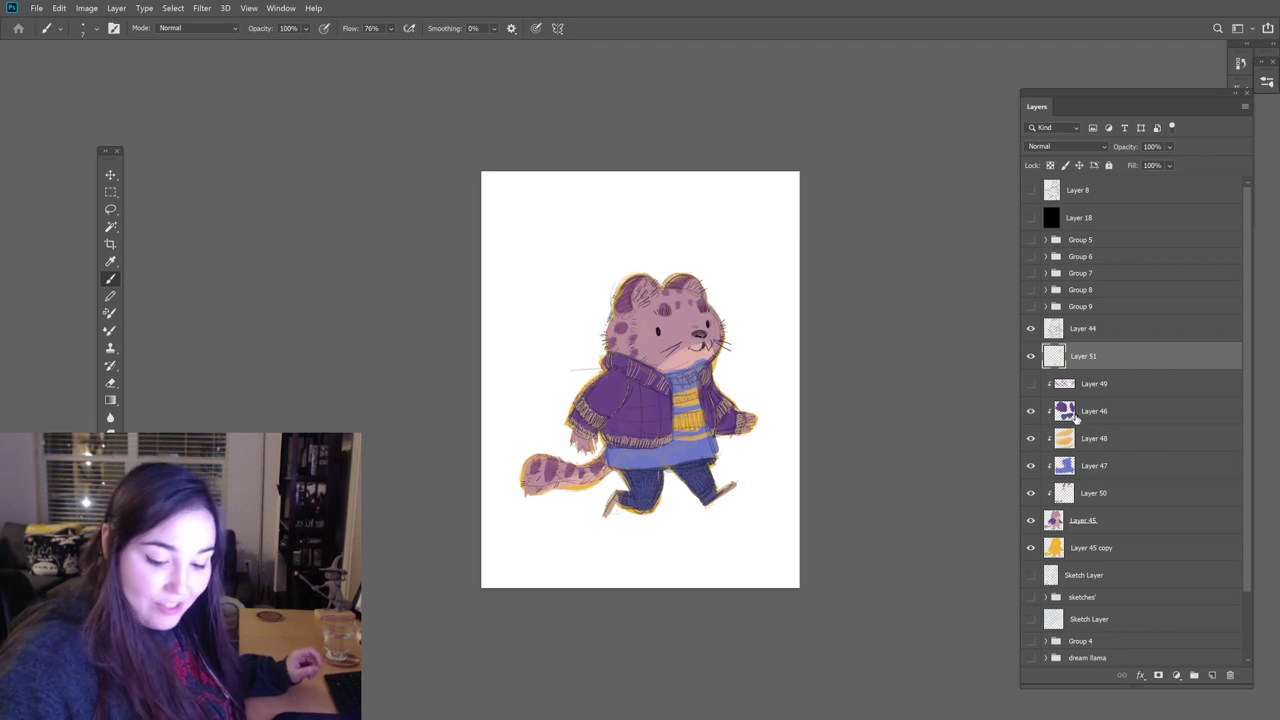
# Step: Erase part of the yellow patch on the leopard's left cheek on Layer 45
pyautogui.click(1072, 456)
pyautogui.press('e')
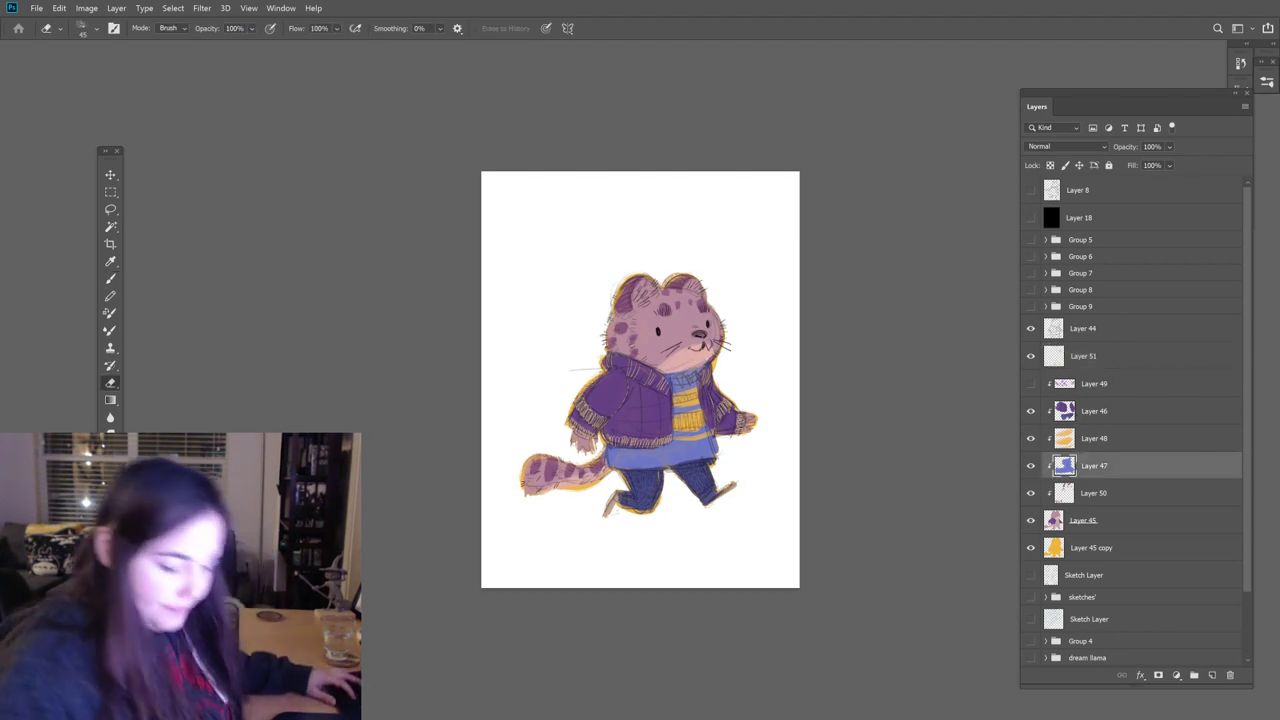
pyautogui.click(1073, 517)
pyautogui.moveTo(638, 328); pyautogui.dragTo(648, 346)
# Step: Refine the cheek blush by alternating between the brush and eraser
pyautogui.press('b')
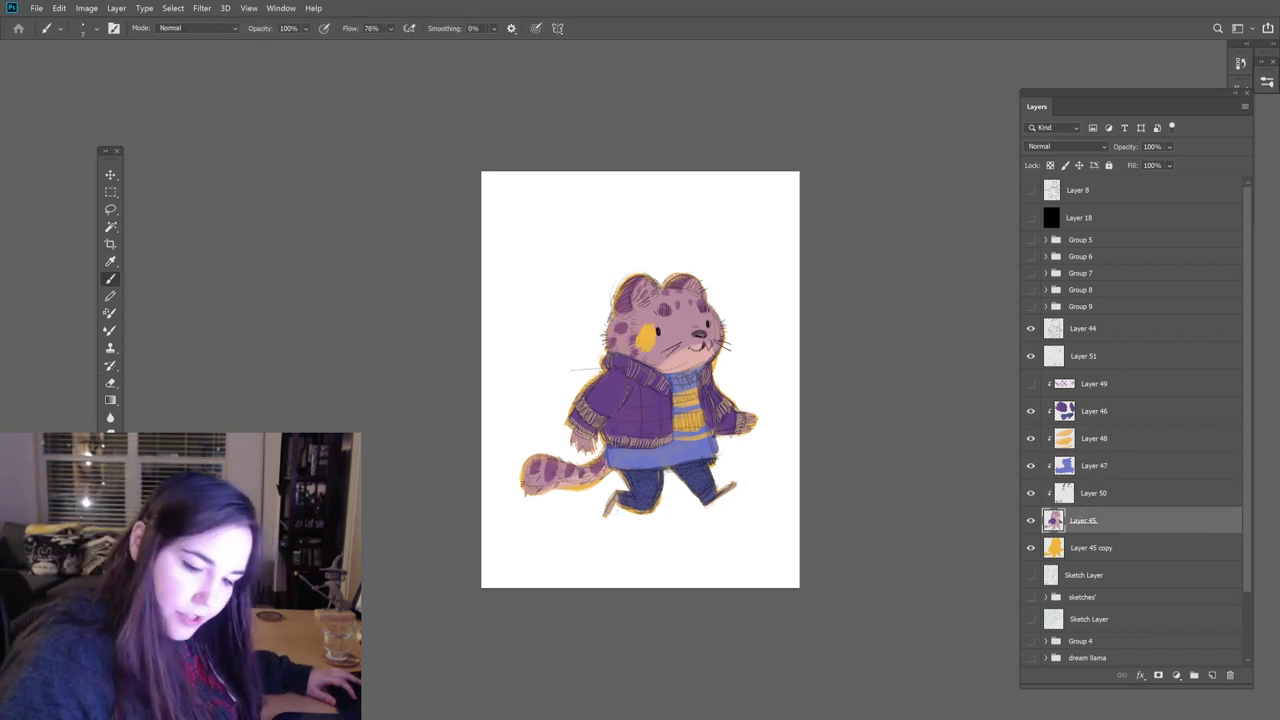
pyautogui.click(1266, 82)
pyautogui.click(1266, 82)
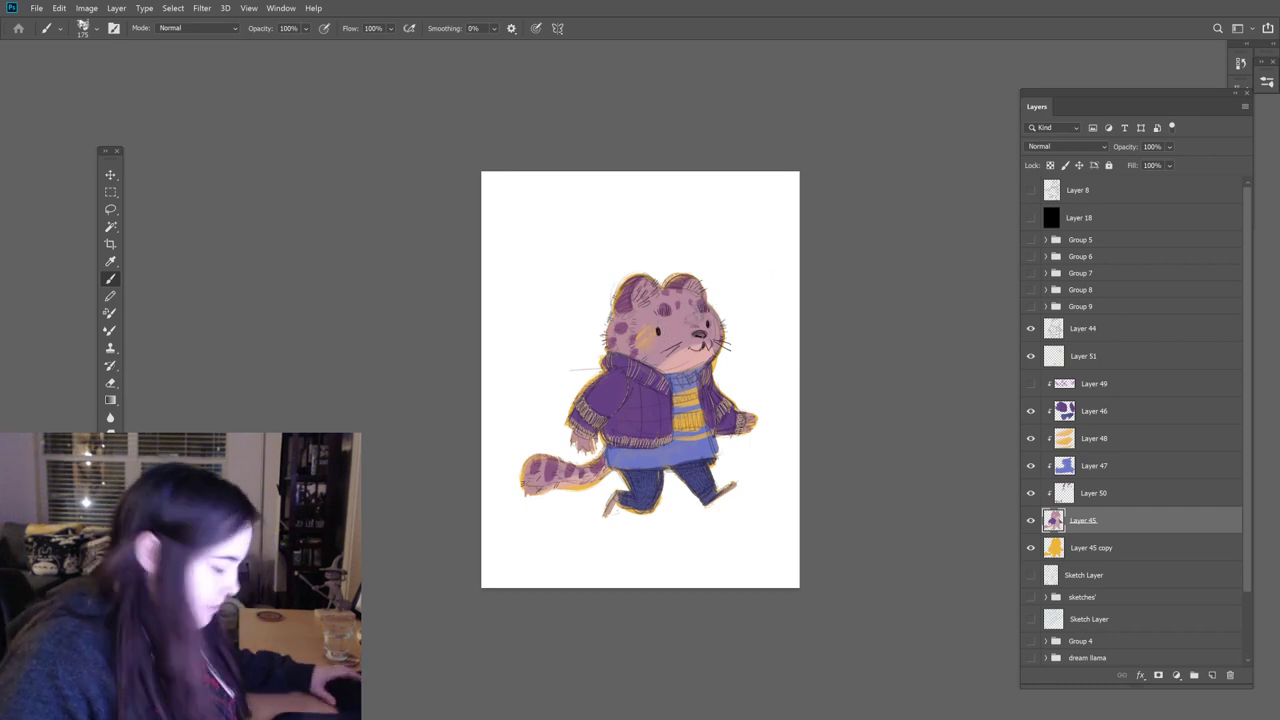
pyautogui.press('e')
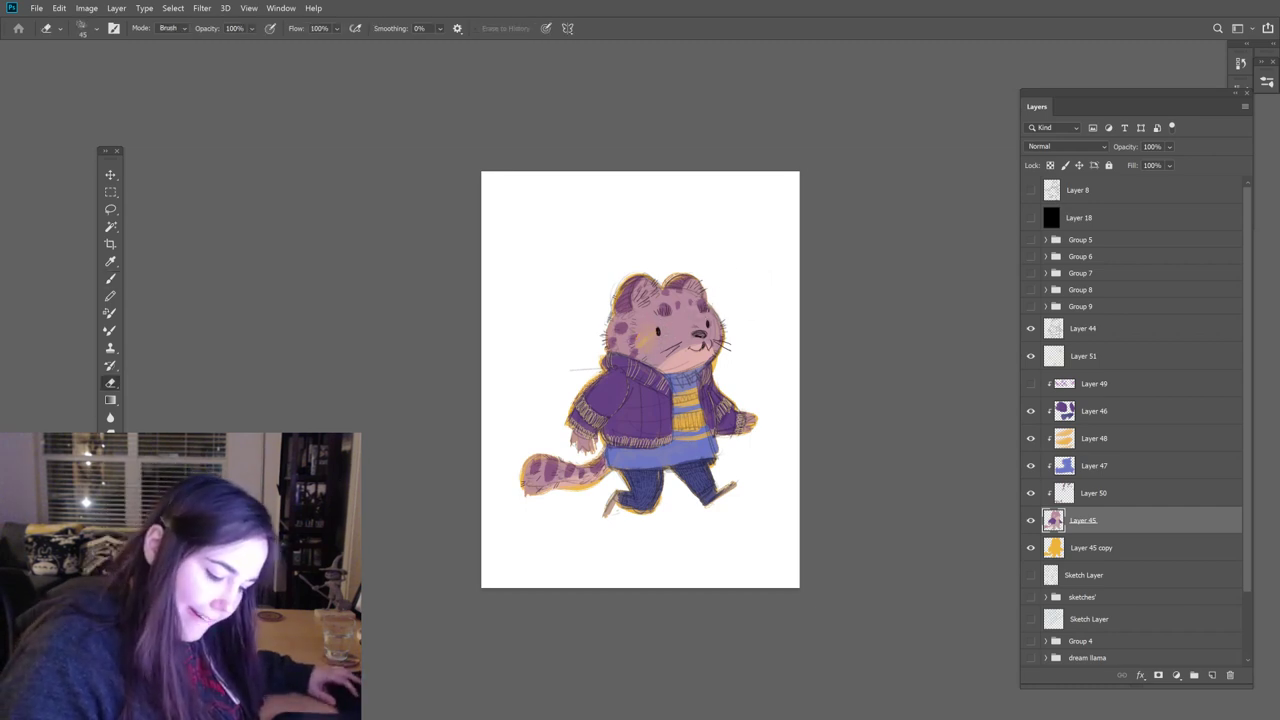
pyautogui.press('b')
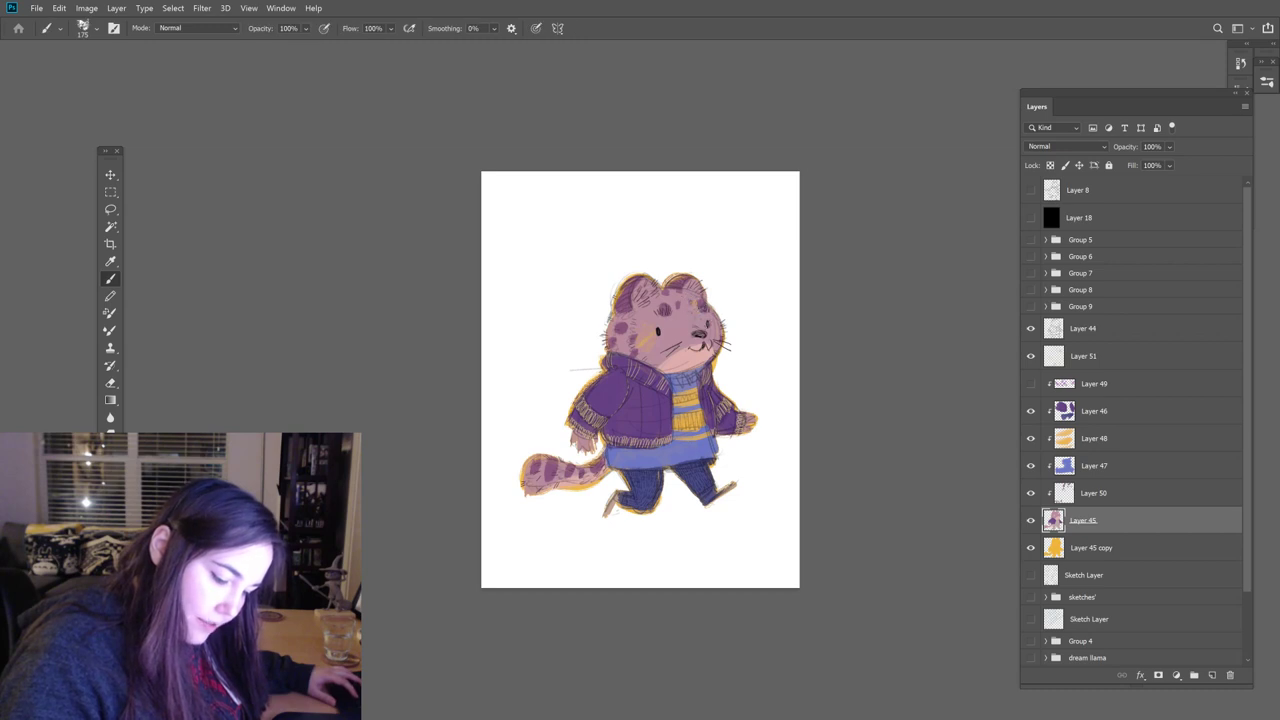
pyautogui.press('e')
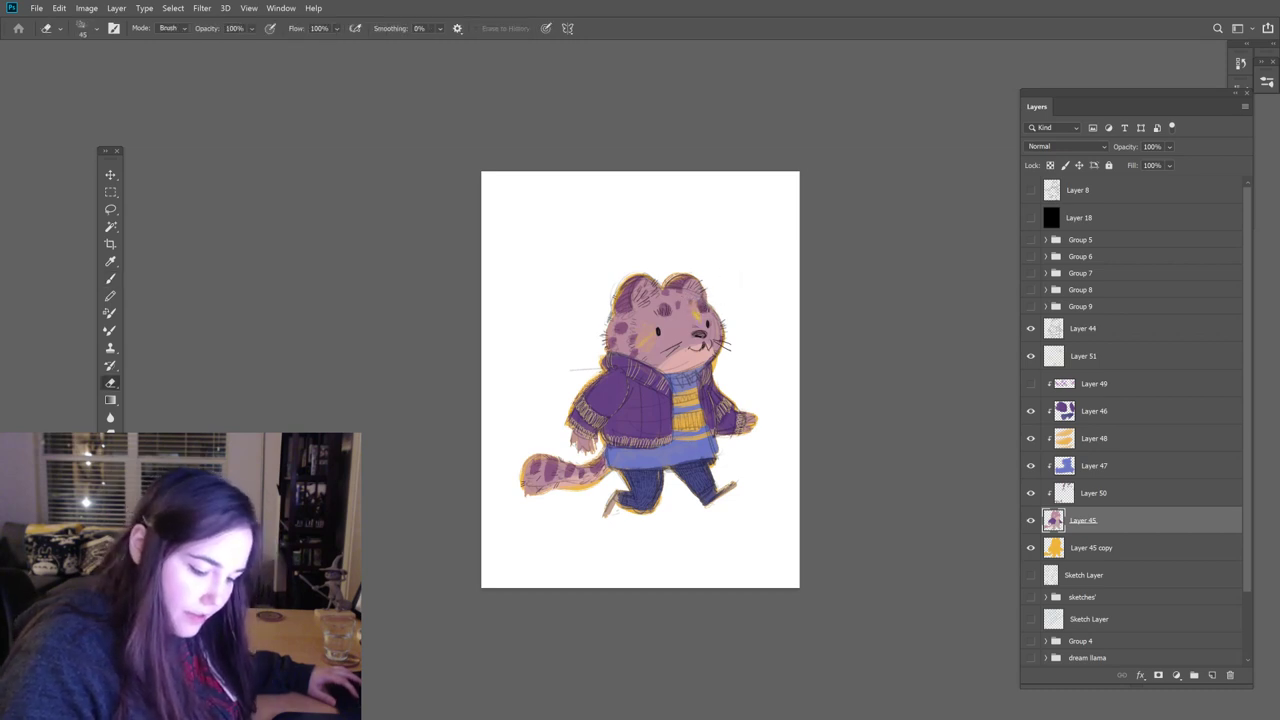
pyautogui.press('b')
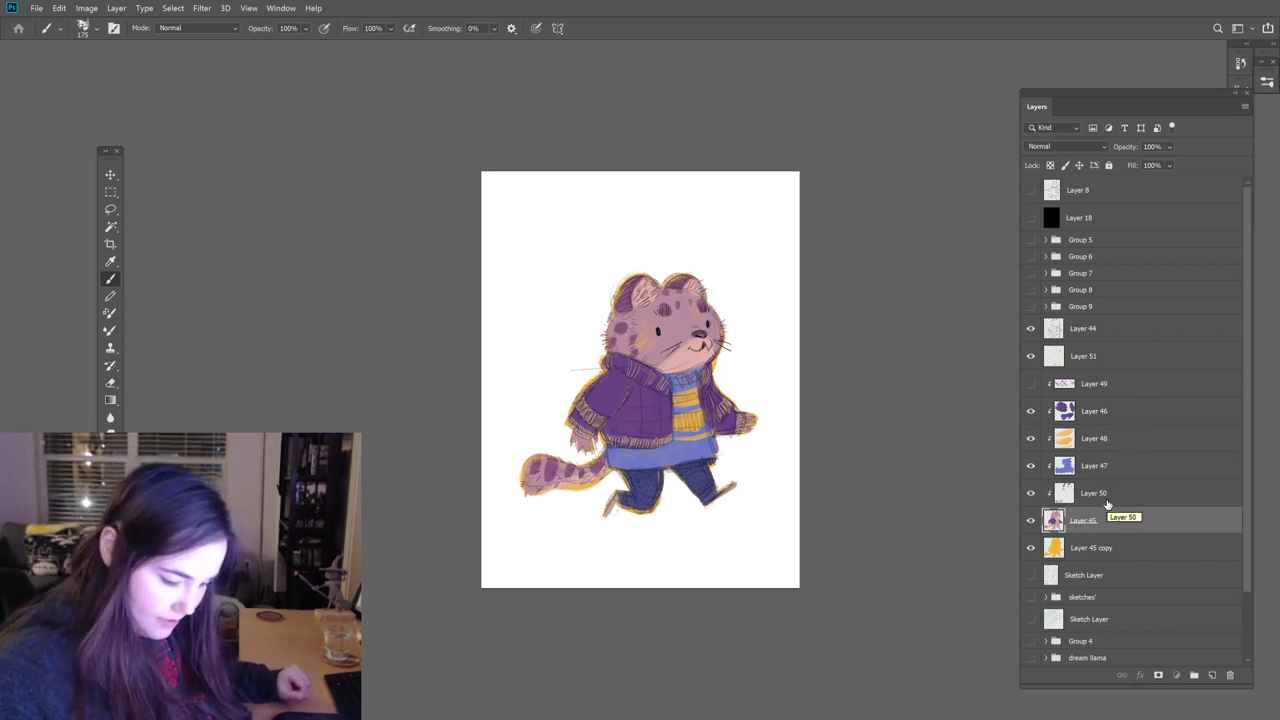
# Step: Hide Layer 44's sketch lines and lock transparent pixels on Layer 51 for painting
pyautogui.click(1031, 328)
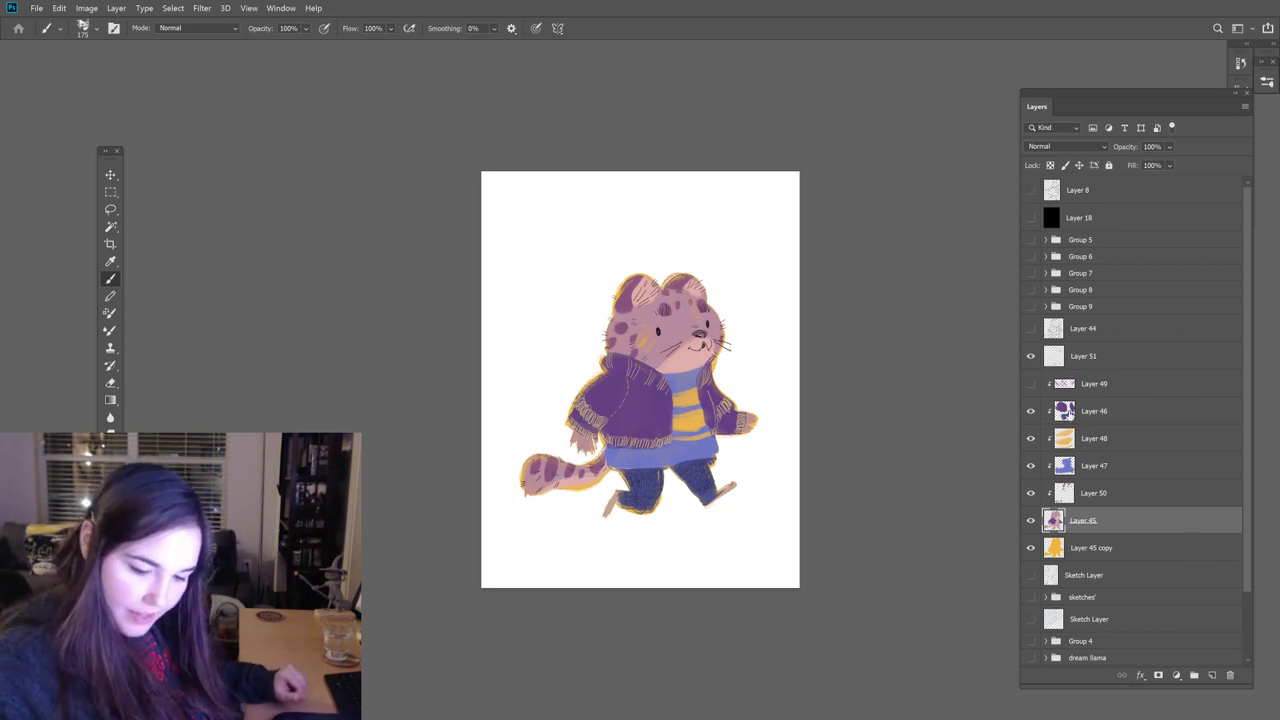
pyautogui.click(1110, 347)
pyautogui.click(1065, 165)
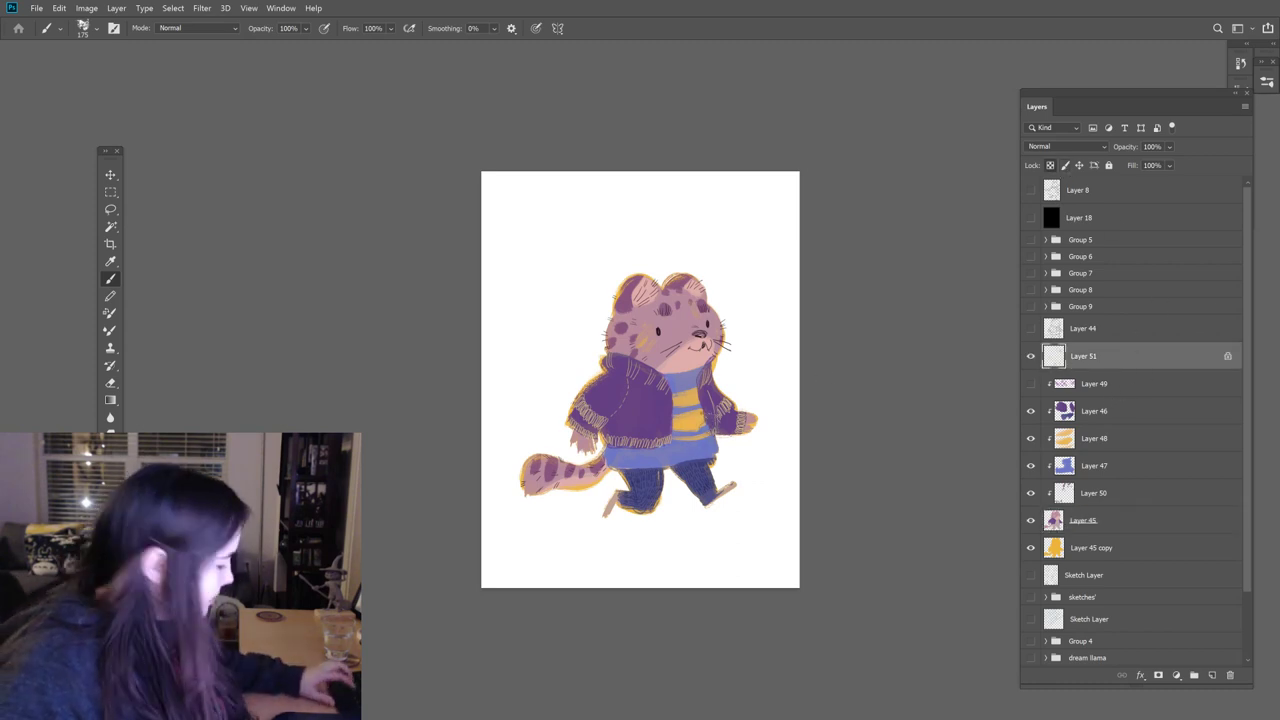
pyautogui.press('i')
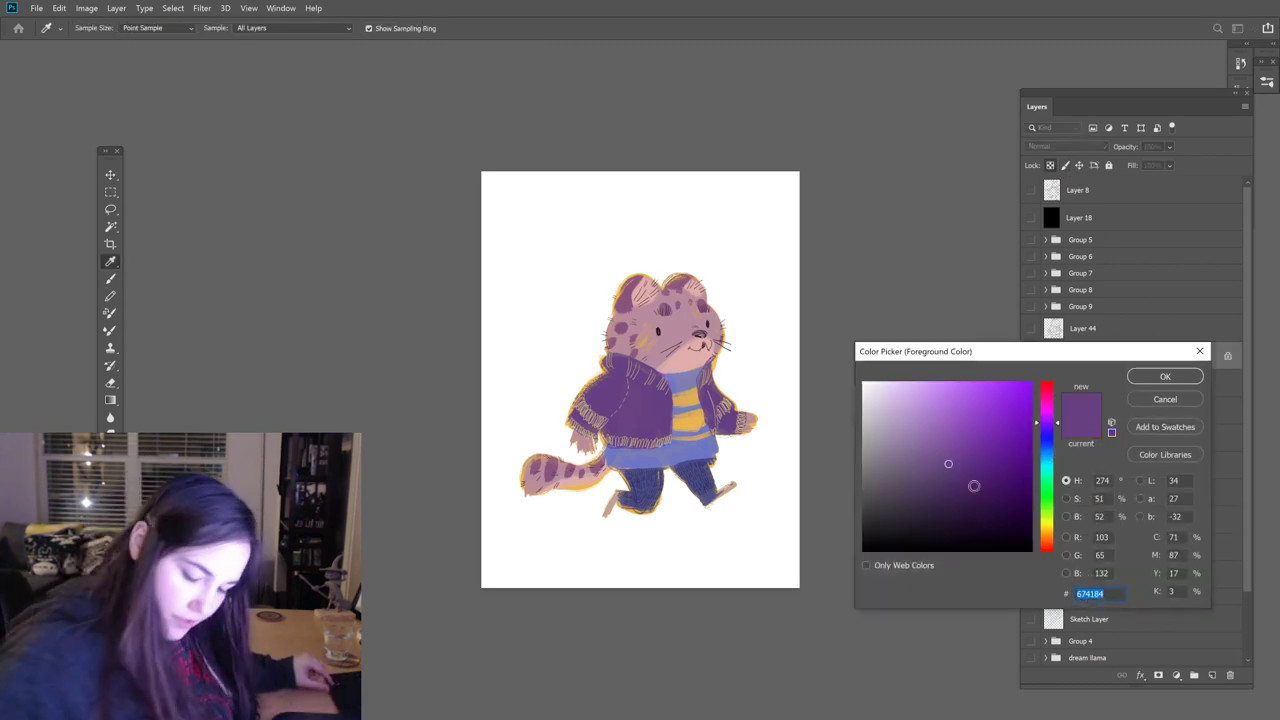
pyautogui.press('Return')
pyautogui.press('b')
# Step: Paint dark hatching on the jacket hem, collar and shoulder, plus purple shading on both sleeves
pyautogui.moveTo(606, 436); pyautogui.dragTo(668, 440)
pyautogui.moveTo(676, 366)
pyautogui.mouseDown()
pyautogui.moveTo(616, 382)
pyautogui.moveTo(600, 356)
pyautogui.moveTo(610, 410)
pyautogui.moveTo(592, 424)
pyautogui.moveTo(572, 402)
pyautogui.moveTo(590, 430)
pyautogui.mouseUp()
pyautogui.moveTo(728, 392)
pyautogui.mouseDown()
pyautogui.moveTo(722, 368)
pyautogui.moveTo(712, 420)
pyautogui.moveTo(740, 428)
pyautogui.mouseUp()
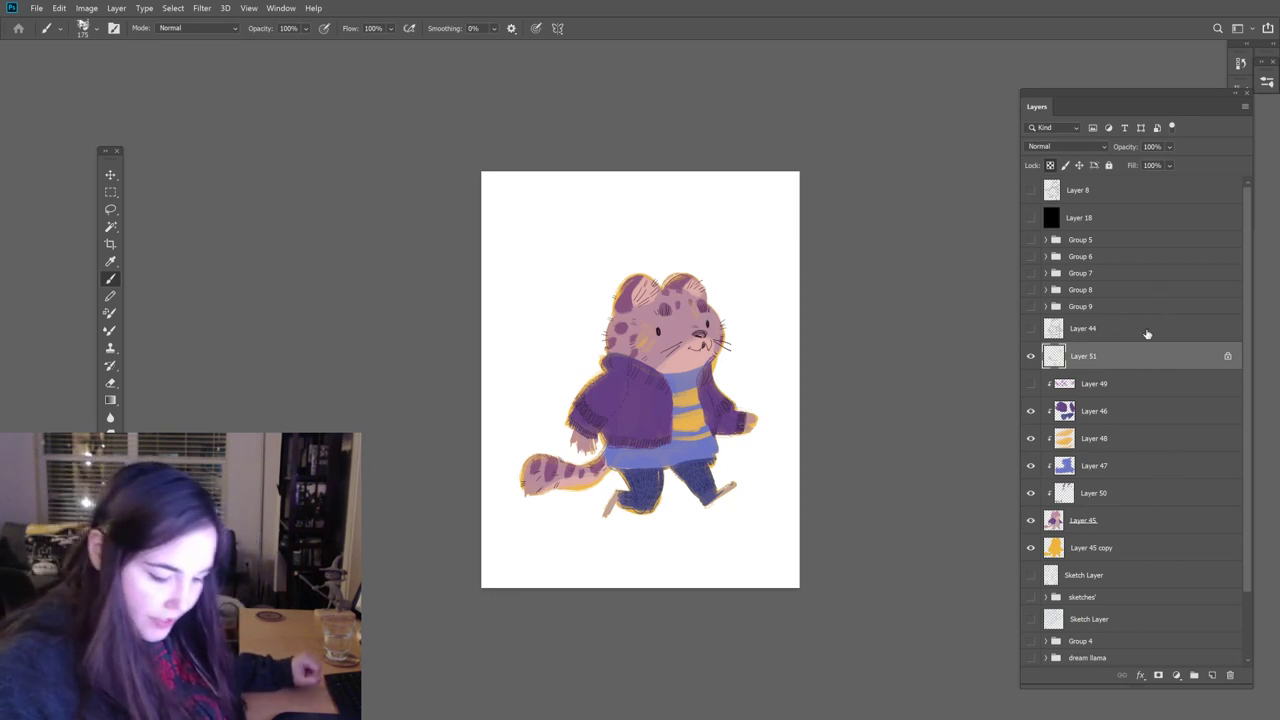
pyautogui.click(1170, 411)
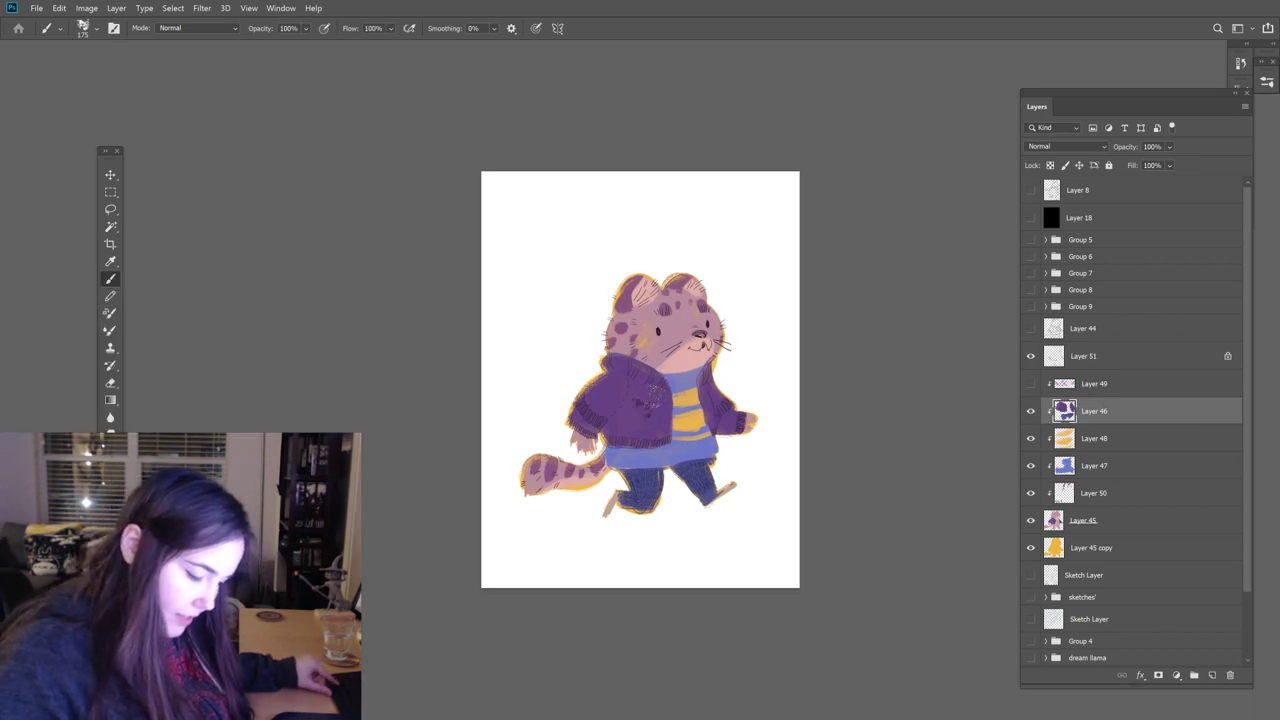
pyautogui.press('super')
pyautogui.press('super')
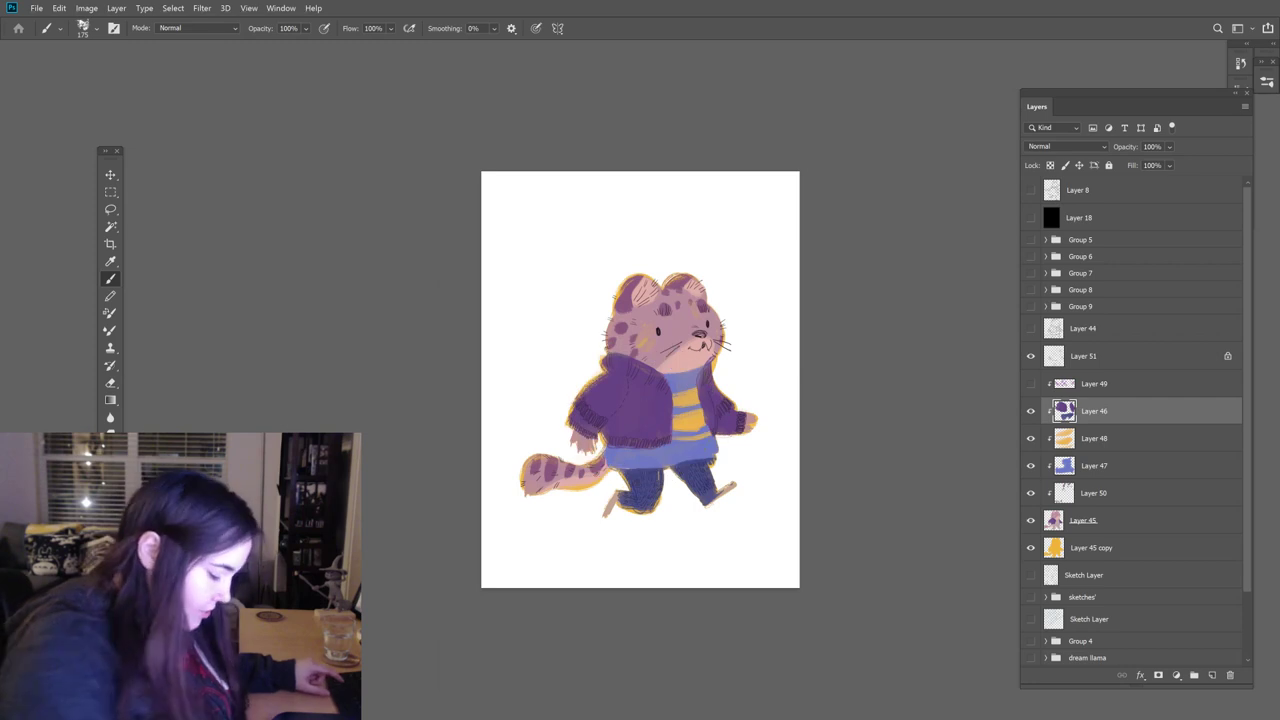
pyautogui.press('c')
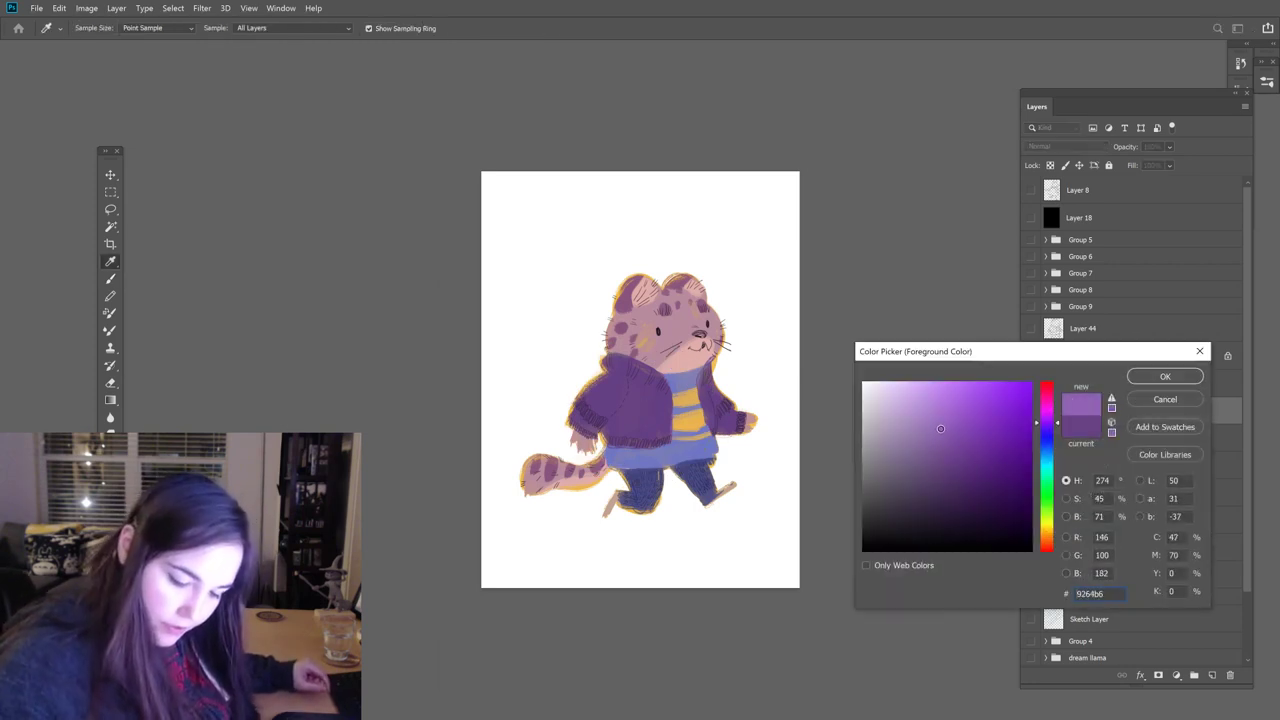
# Step: Paint a lighter purple pocket across the jacket on Layer 46
pyautogui.click(1165, 376)
pyautogui.moveTo(606, 434)
pyautogui.mouseDown()
pyautogui.moveTo(658, 440)
pyautogui.moveTo(672, 426)
pyautogui.moveTo(618, 404)
pyautogui.moveTo(722, 412)
pyautogui.mouseUp()
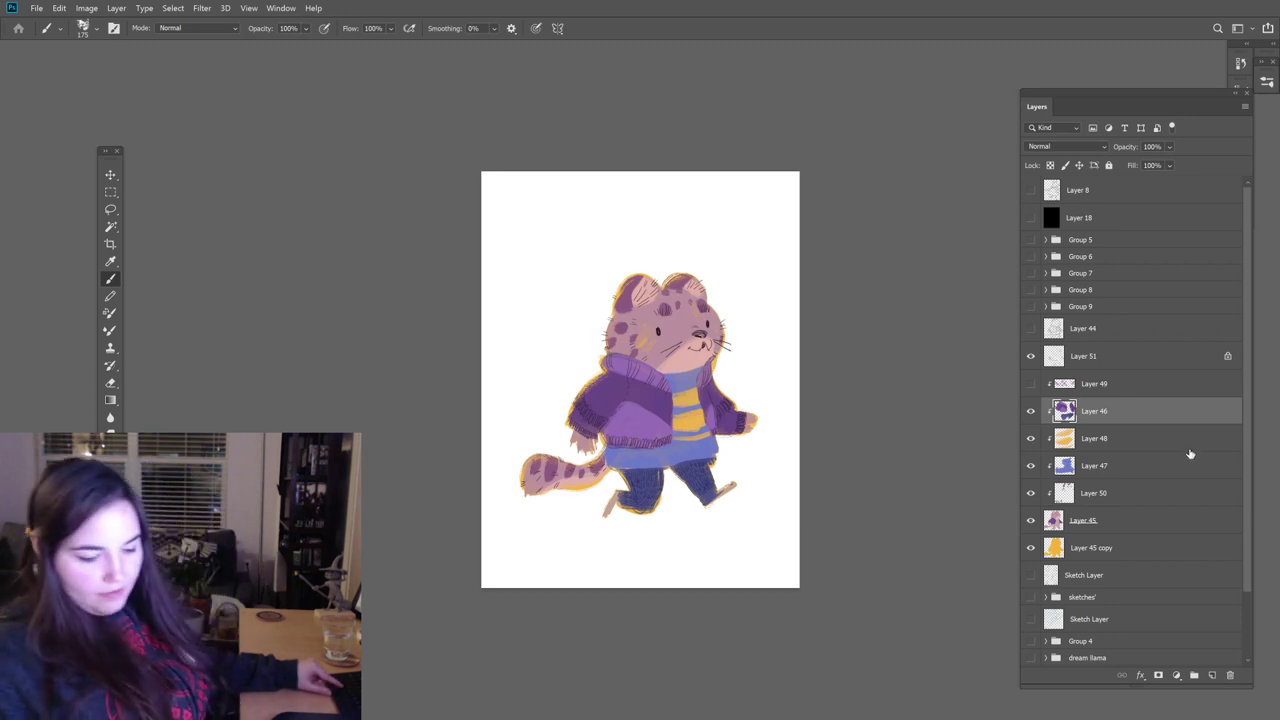
pyautogui.click(1076, 467)
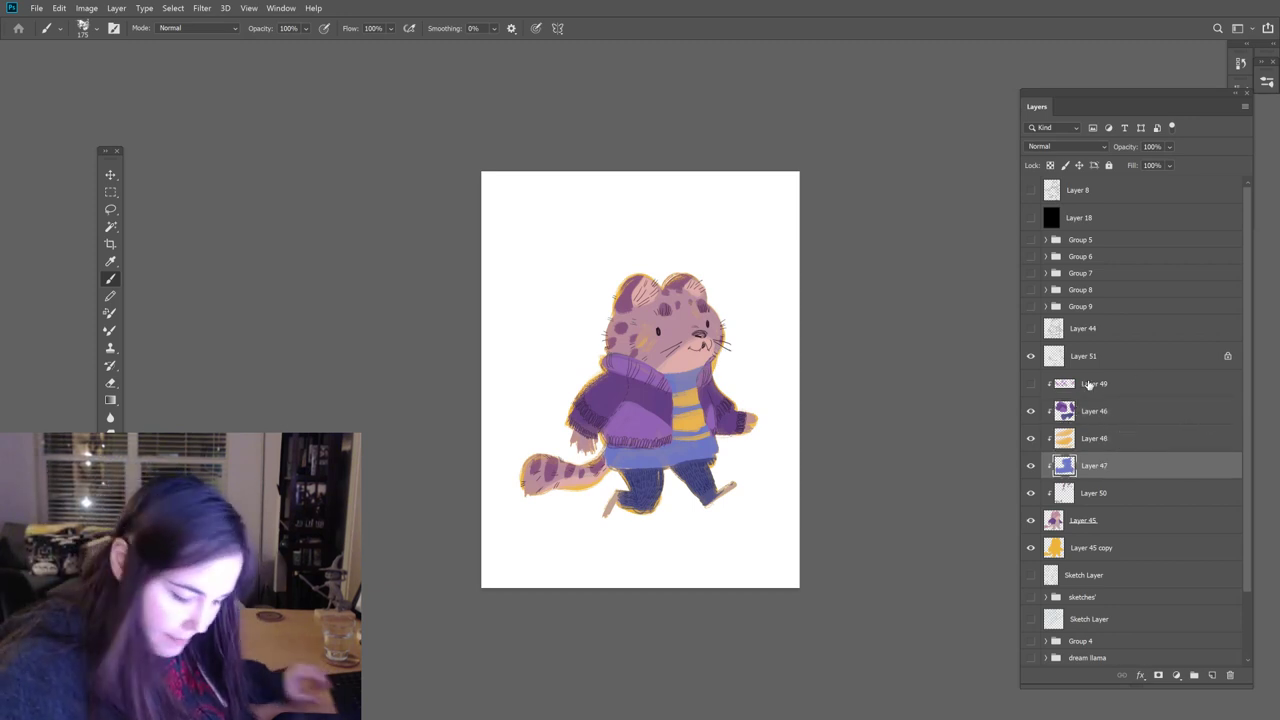
pyautogui.click(1090, 413)
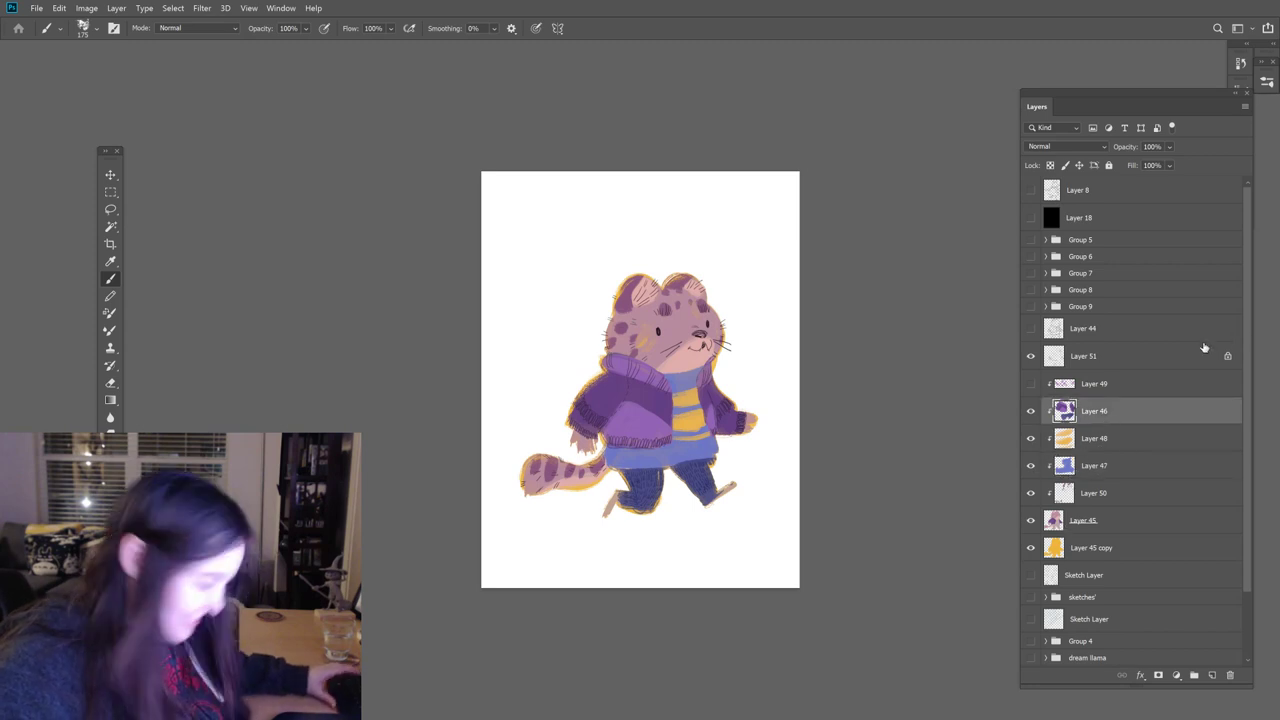
pyautogui.press('e')
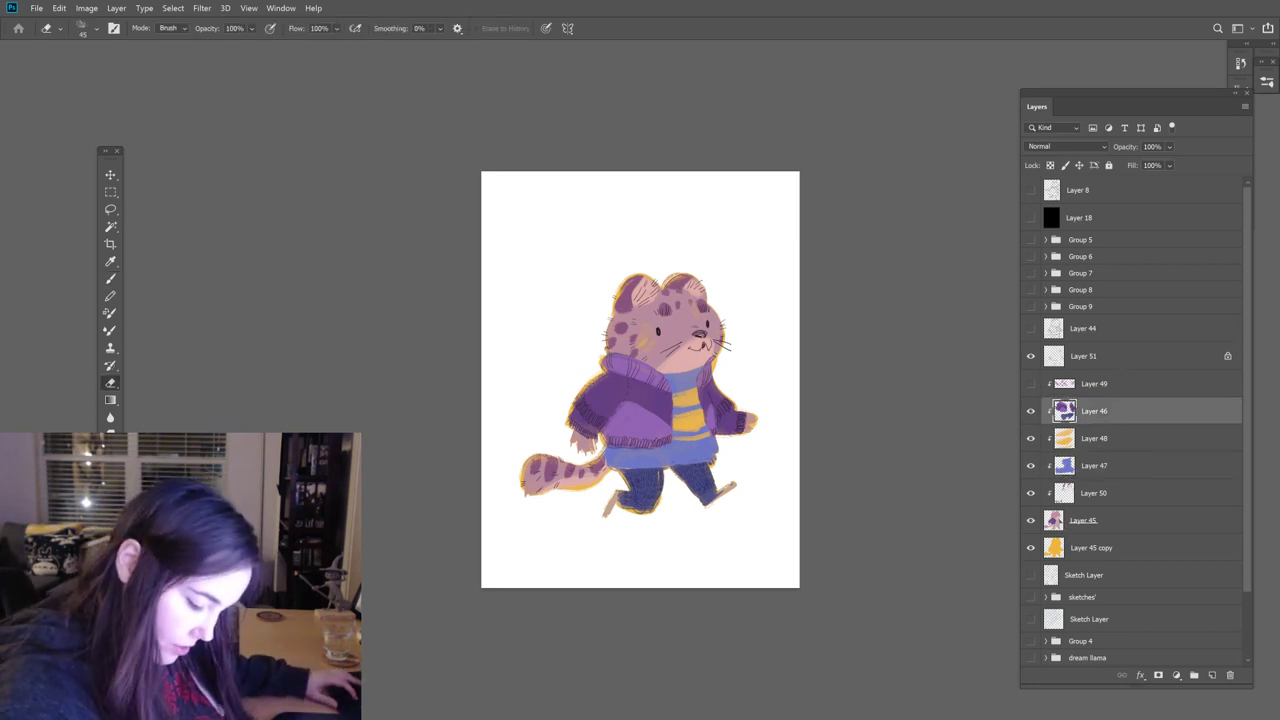
pyautogui.press('b')
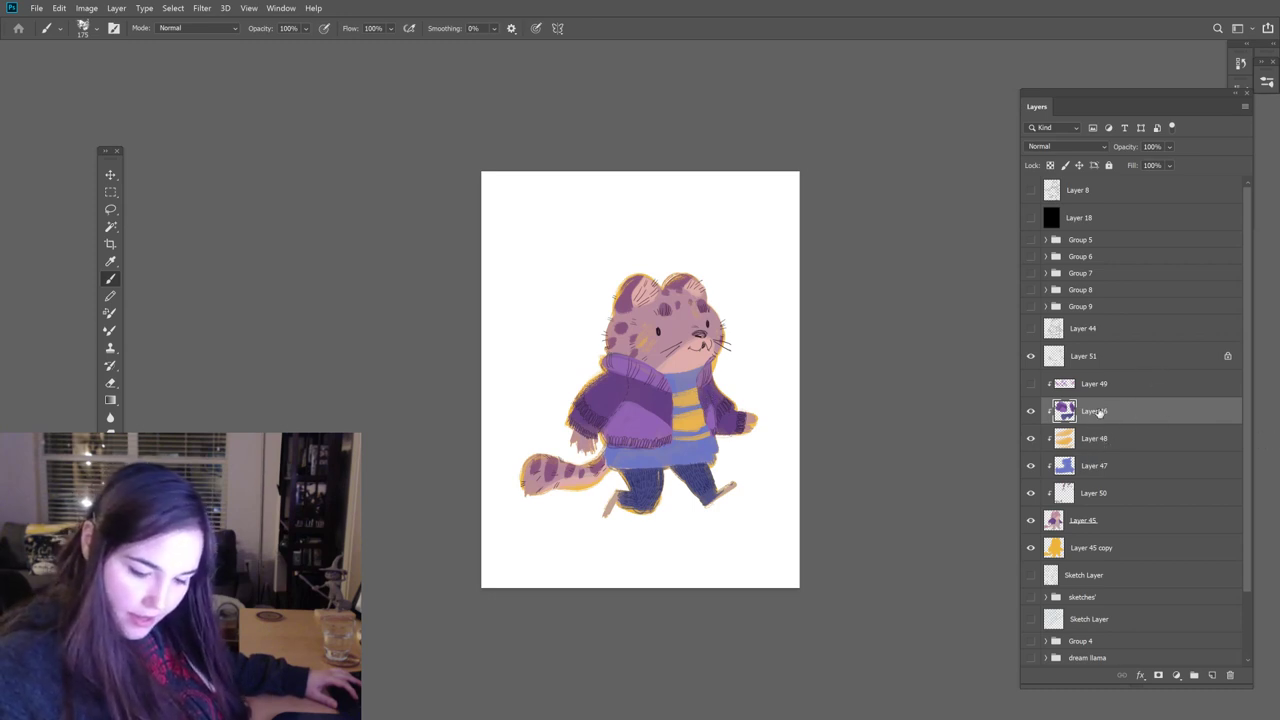
# Step: Give Layer 51 the HB Pencil brush with transparency unlocked, and sample a pale cream colour
pyautogui.click(1100, 360)
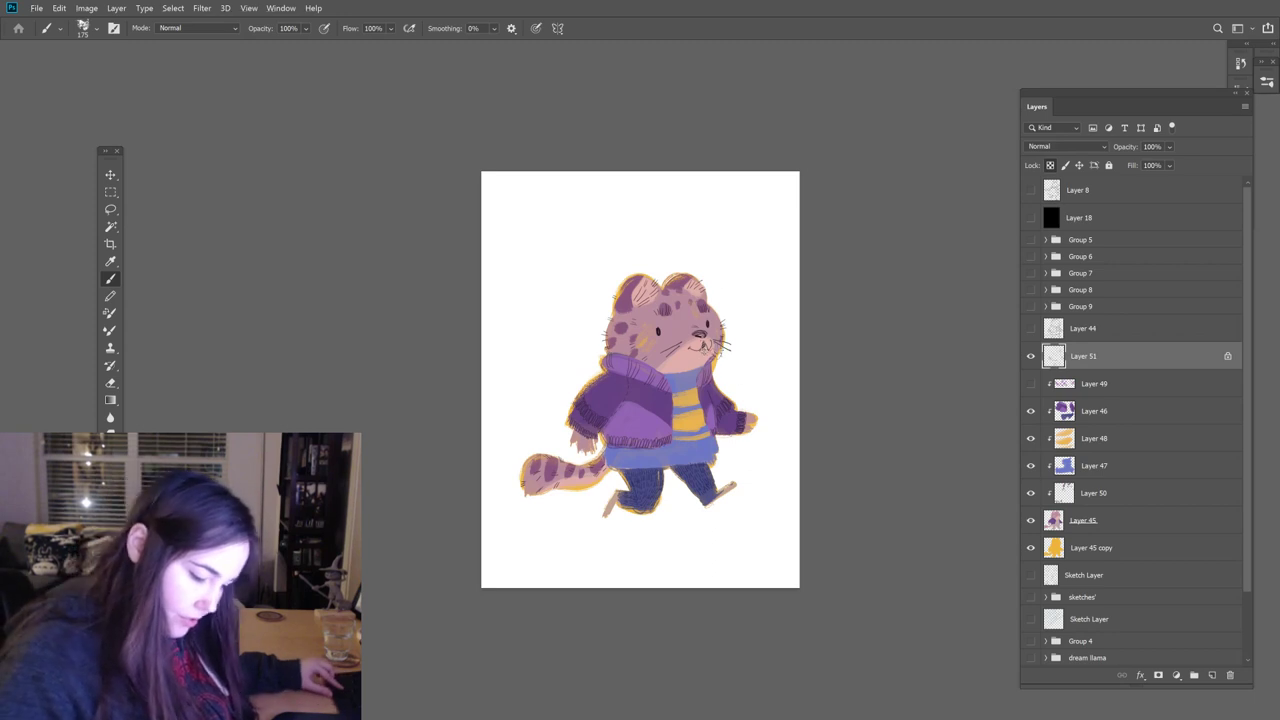
pyautogui.click(1266, 82)
pyautogui.click(1093, 214)
pyautogui.click(1267, 86)
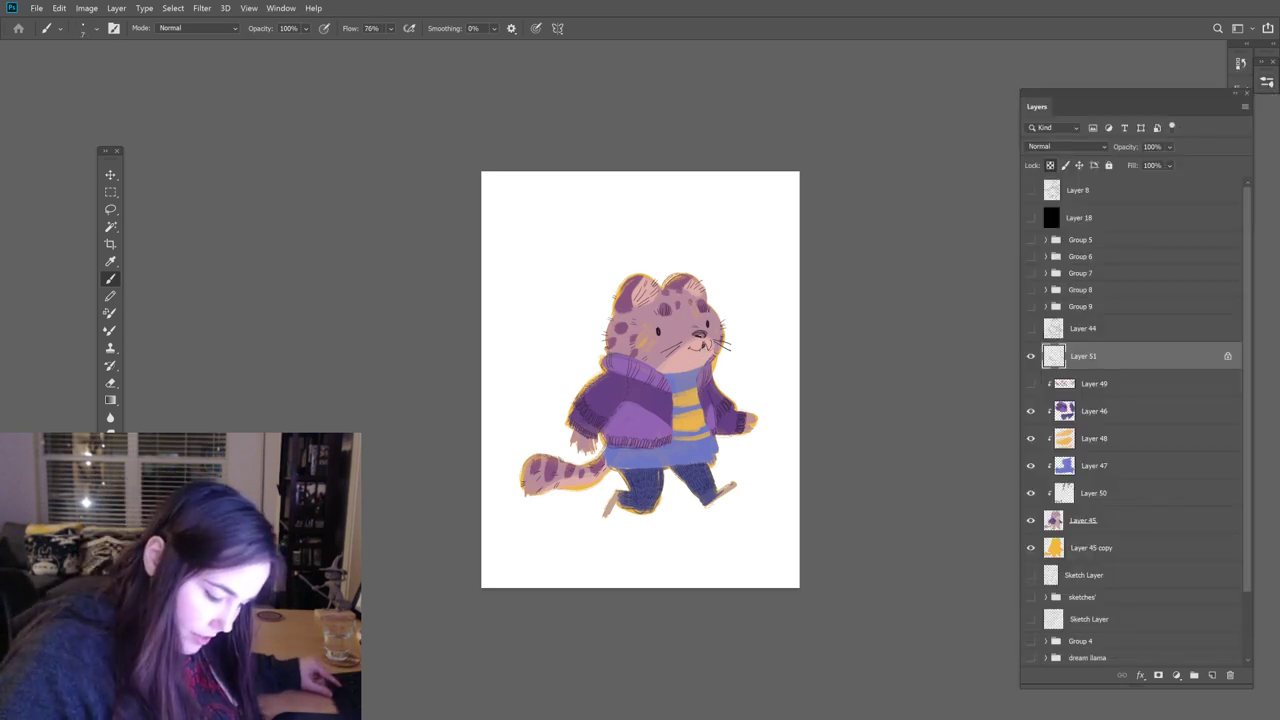
pyautogui.click(1050, 165)
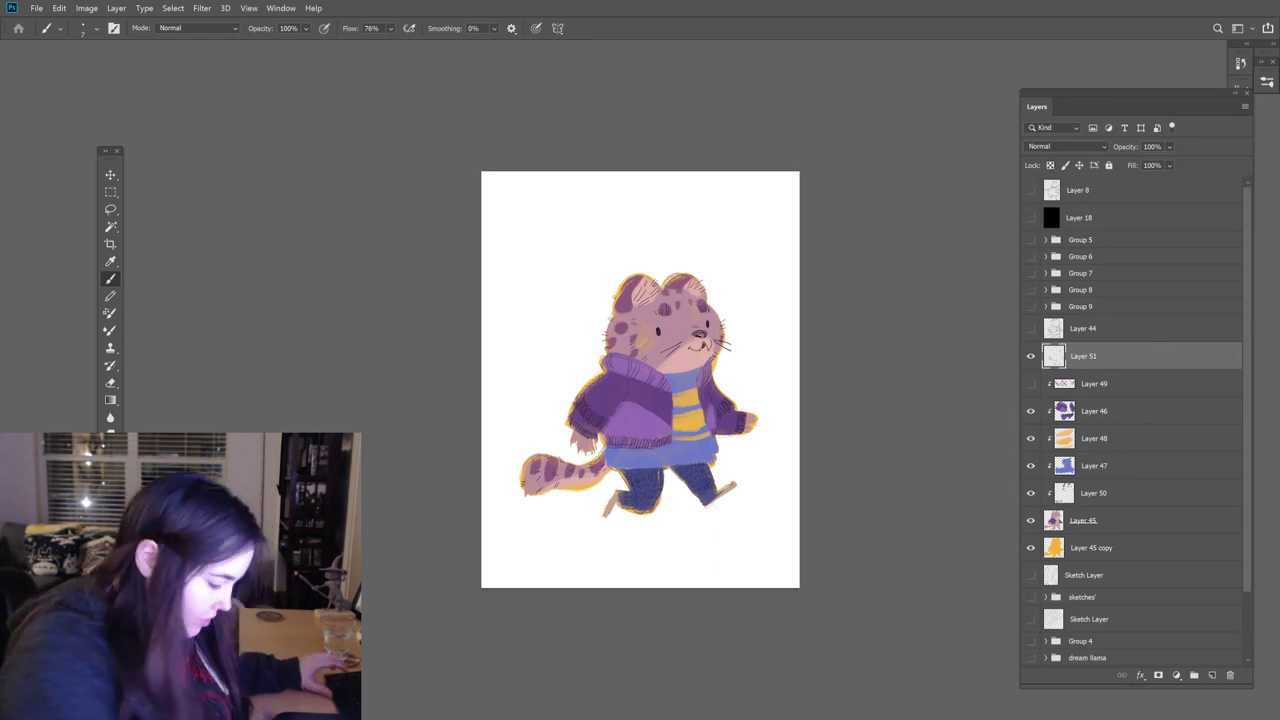
pyautogui.press('i')
pyautogui.click(707, 398)
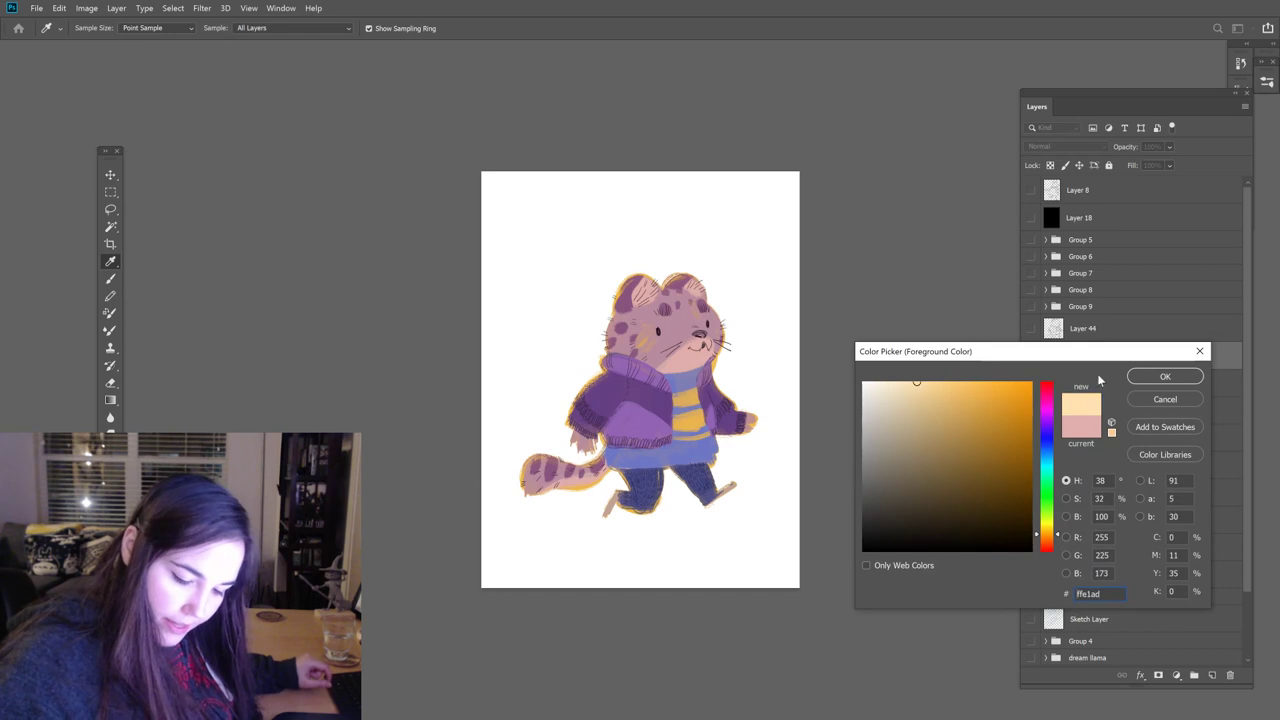
# Step: Confirm the pale cream colour and review Layers 47, 46, 45 and 51 in turn
pyautogui.click(1165, 376)
pyautogui.press('b')
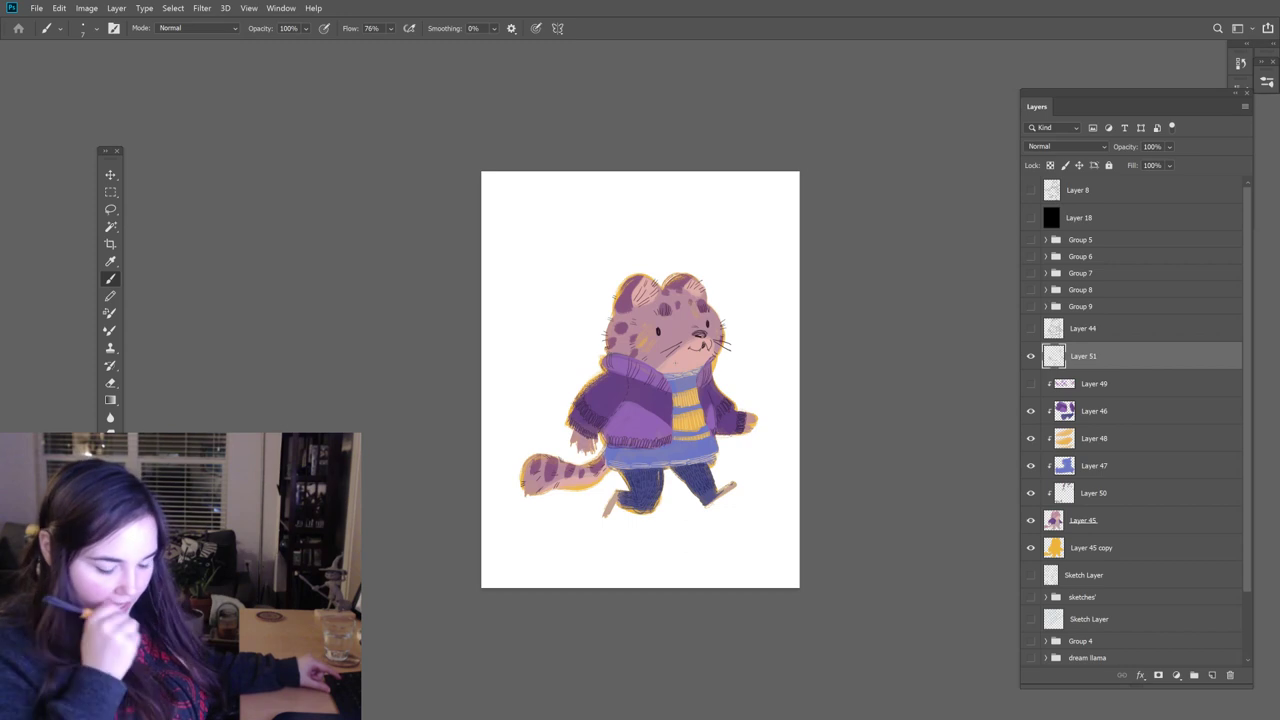
pyautogui.click(1112, 462)
pyautogui.click(1112, 418)
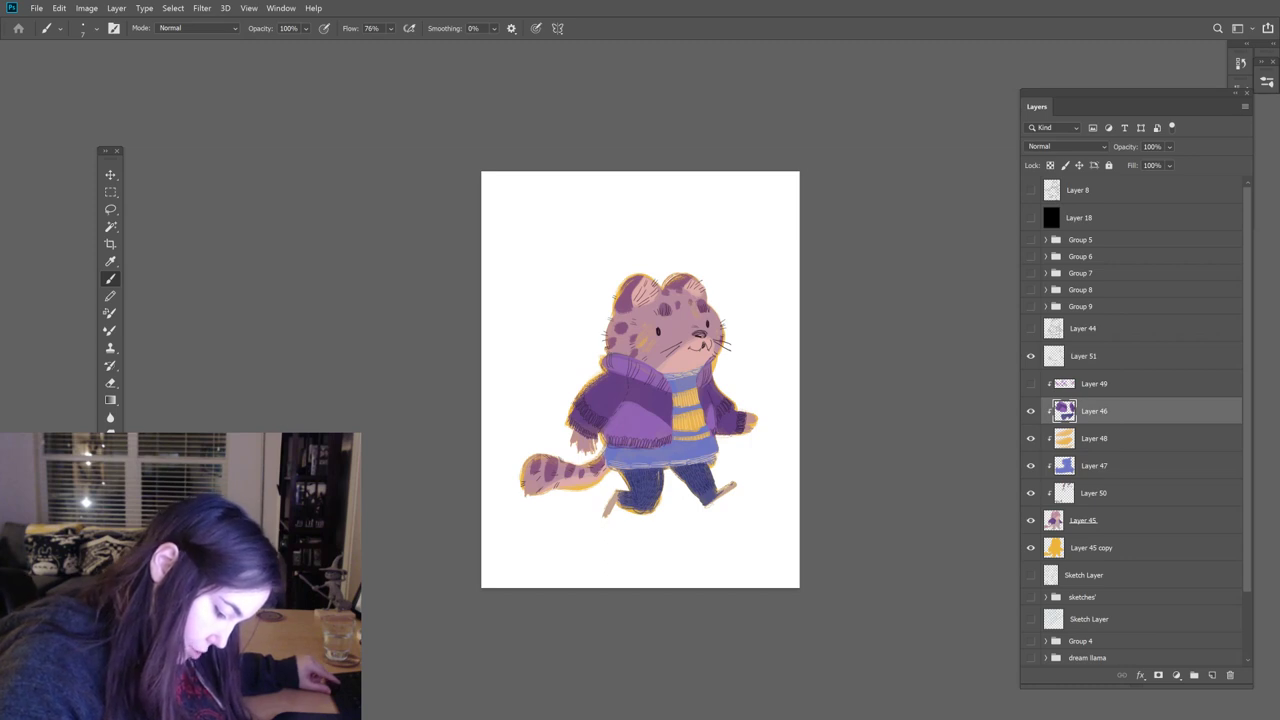
pyautogui.click(1087, 514)
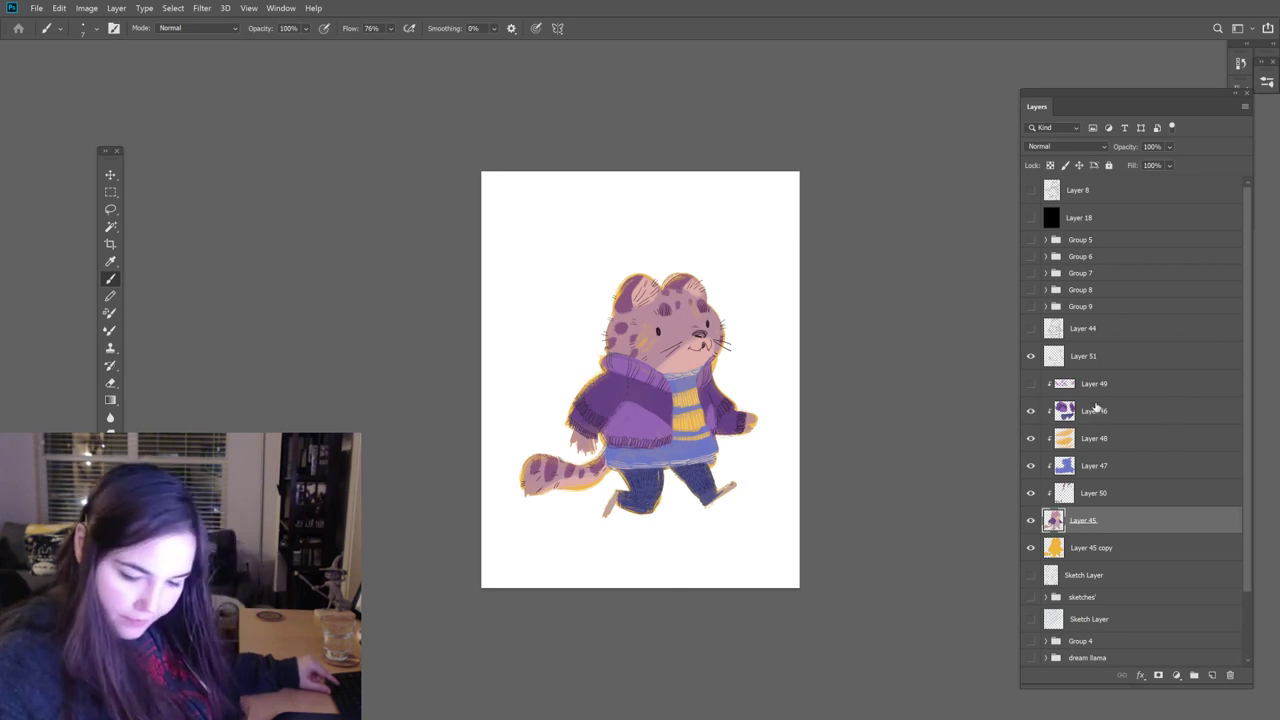
pyautogui.click(1107, 360)
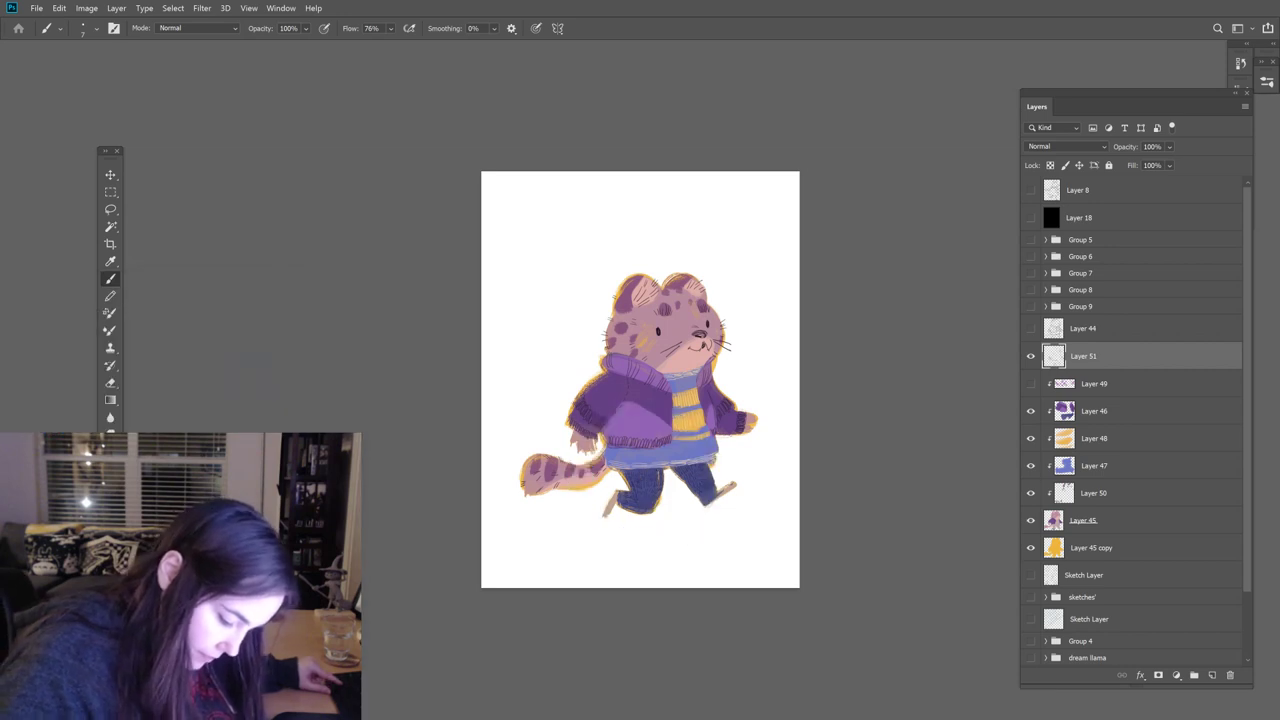
# Step: Set dark navy 3b3b71 as the foreground colour and select Layer 47, the trousers layer
pyautogui.click(969, 503)
pyautogui.click(1162, 373)
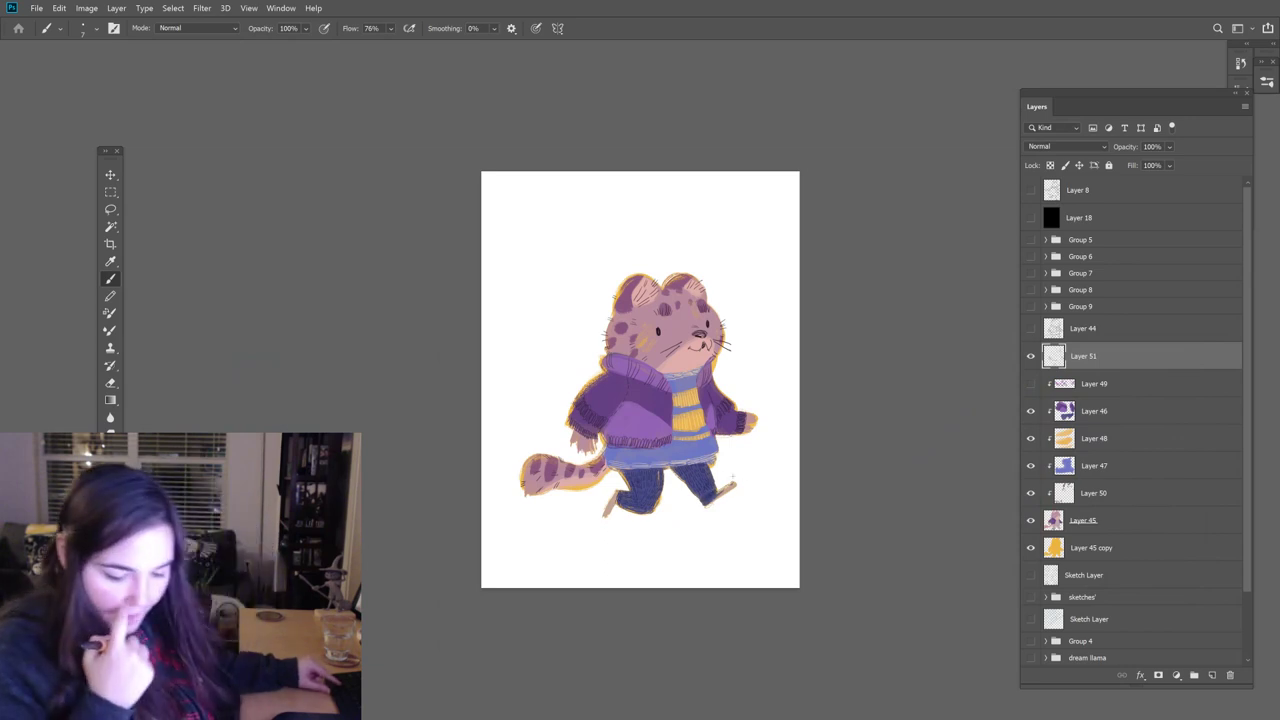
pyautogui.click(1058, 521)
pyautogui.click(1090, 493)
pyautogui.click(1100, 468)
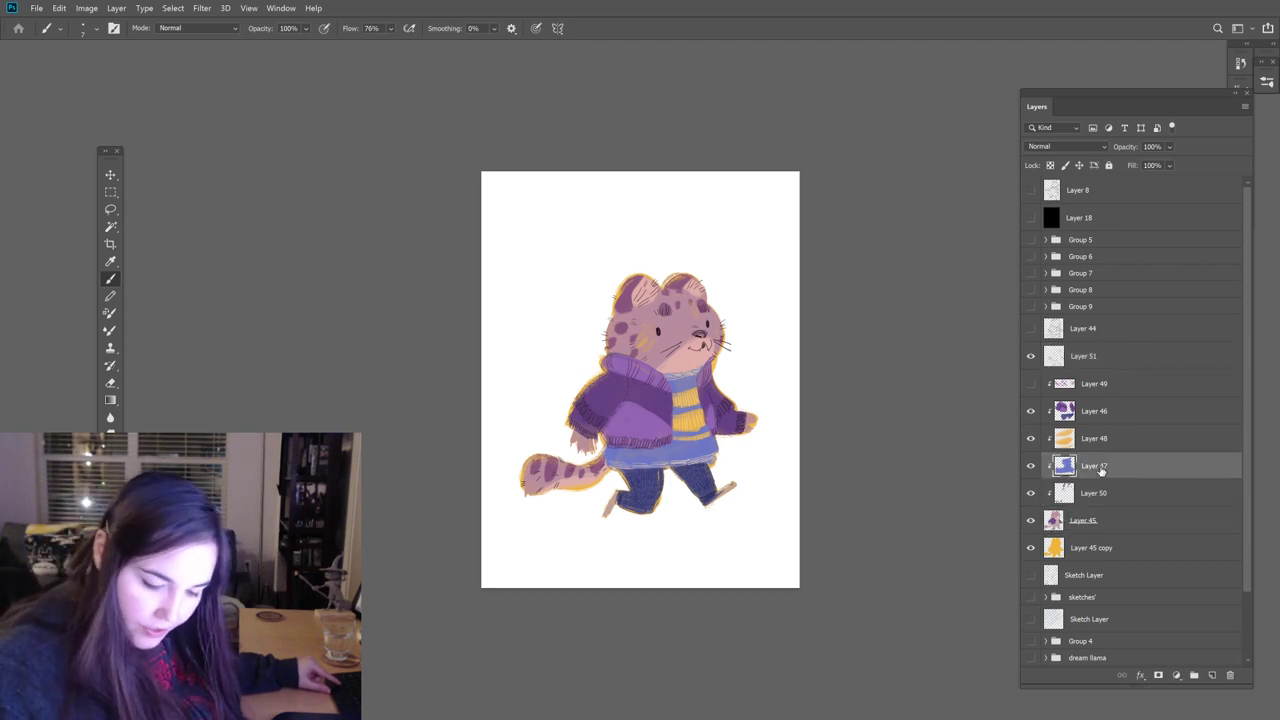
# Step: Paint both of the leopard's shoes very dark purple (130722) on Layer 47
pyautogui.hotkey('ctrl', 'shift', 'k')
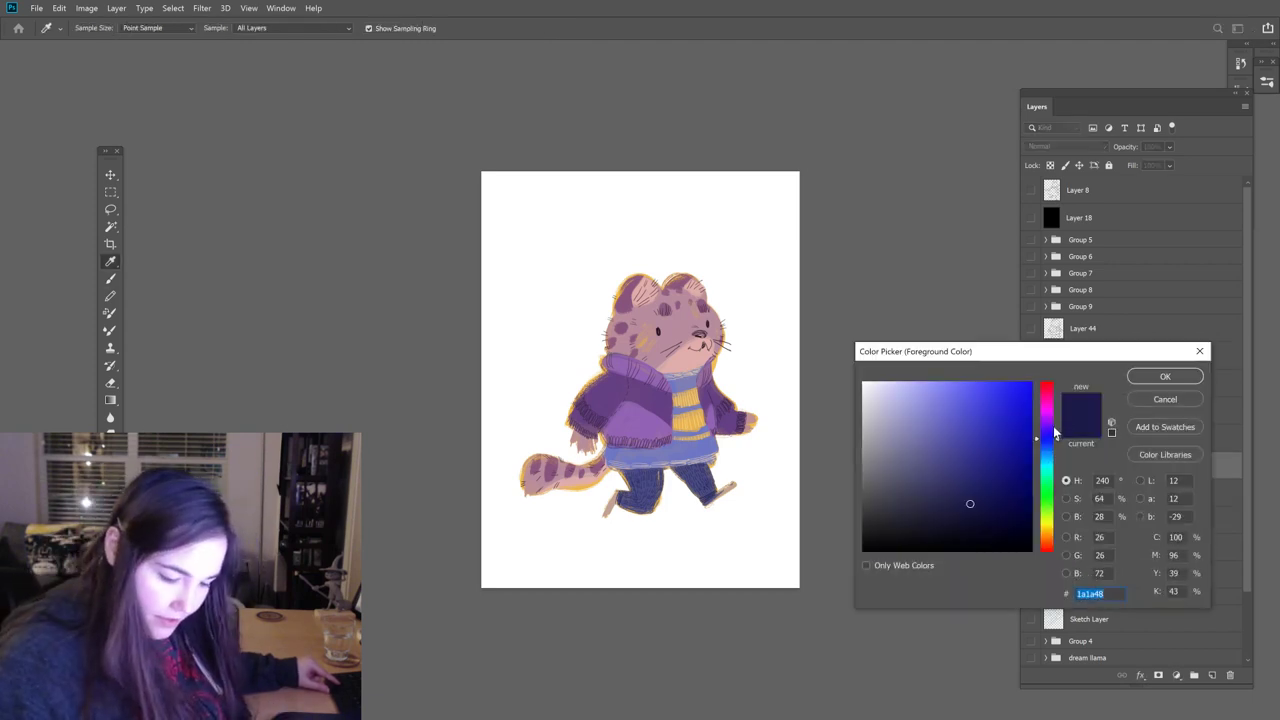
pyautogui.moveTo(1057, 443); pyautogui.dragTo(1058, 428)
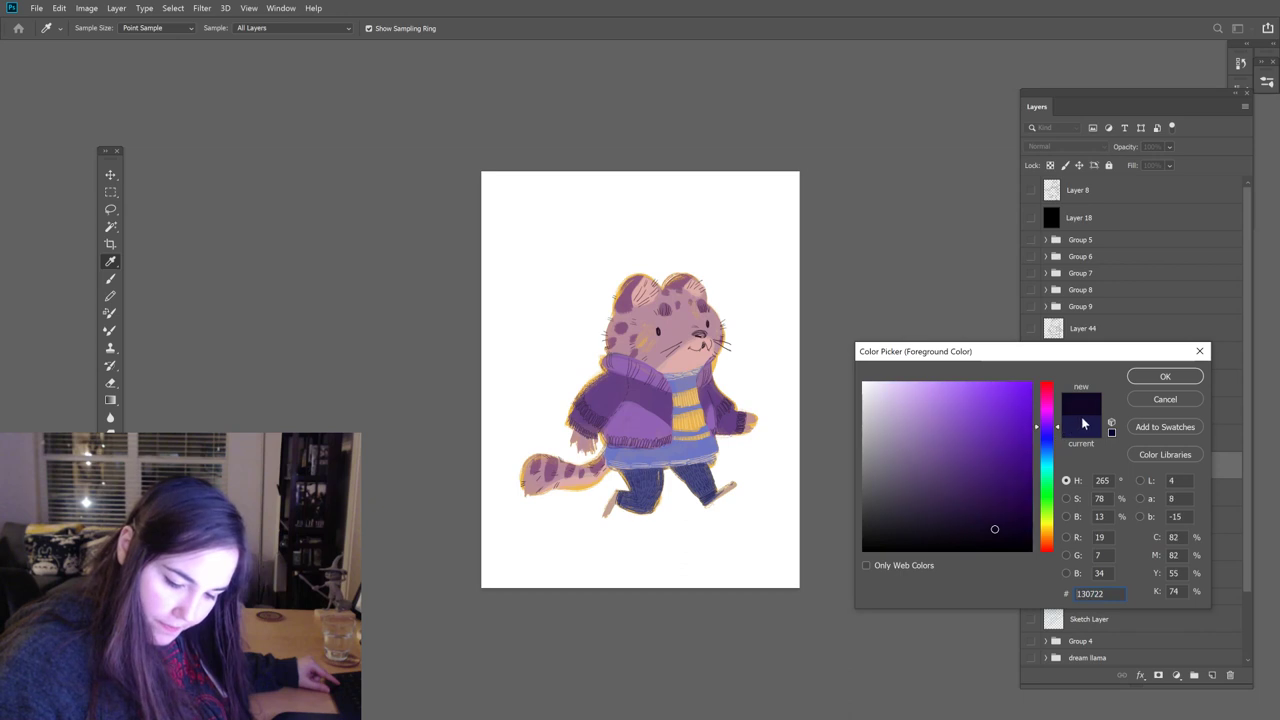
pyautogui.click(1165, 376)
pyautogui.moveTo(612, 494); pyautogui.dragTo(604, 518)
pyautogui.moveTo(735, 487); pyautogui.dragTo(712, 502)
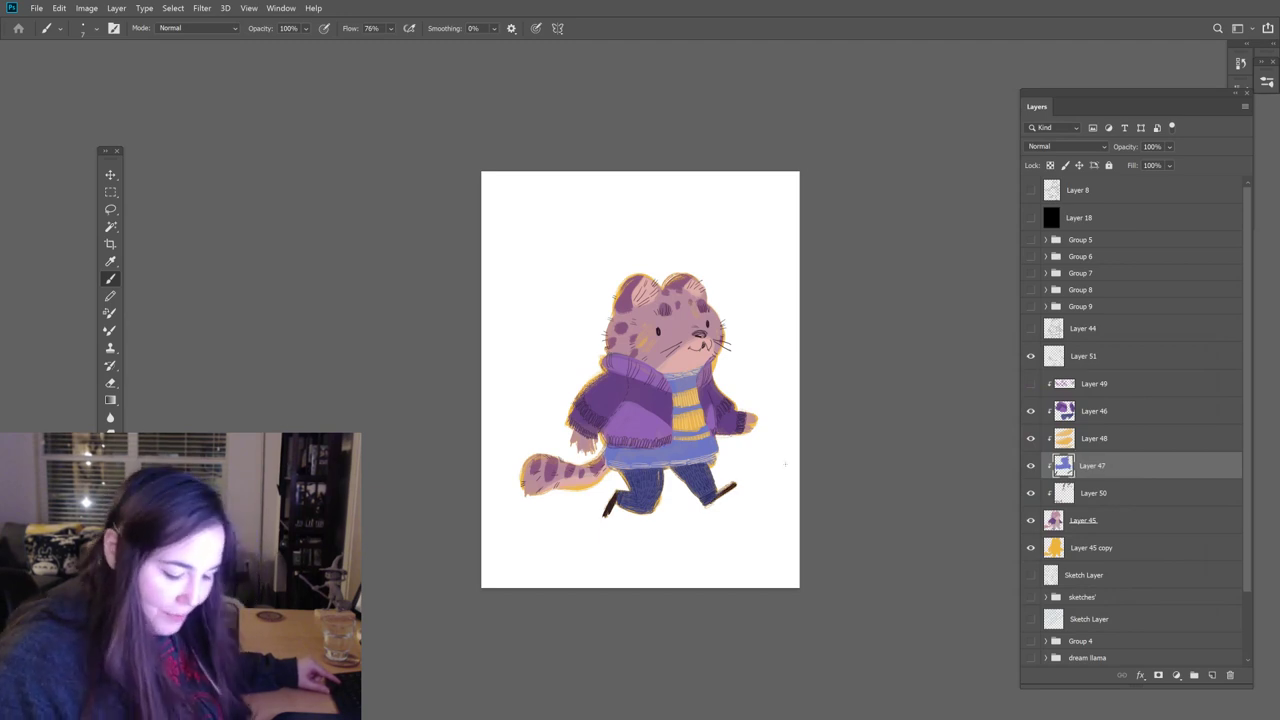
# Step: Check Layer 46 with the eraser, then move through Layer 51 to Layer 45 copy
pyautogui.click(1090, 413)
pyautogui.press('e')
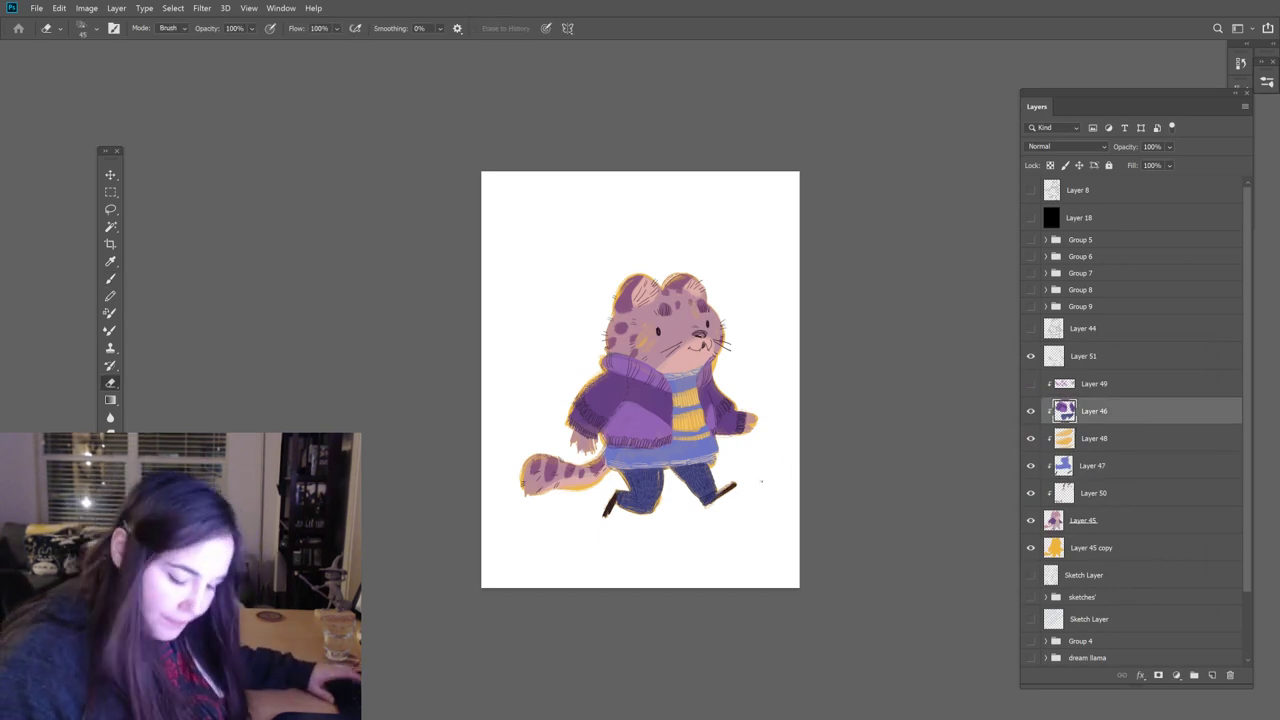
pyautogui.press('b')
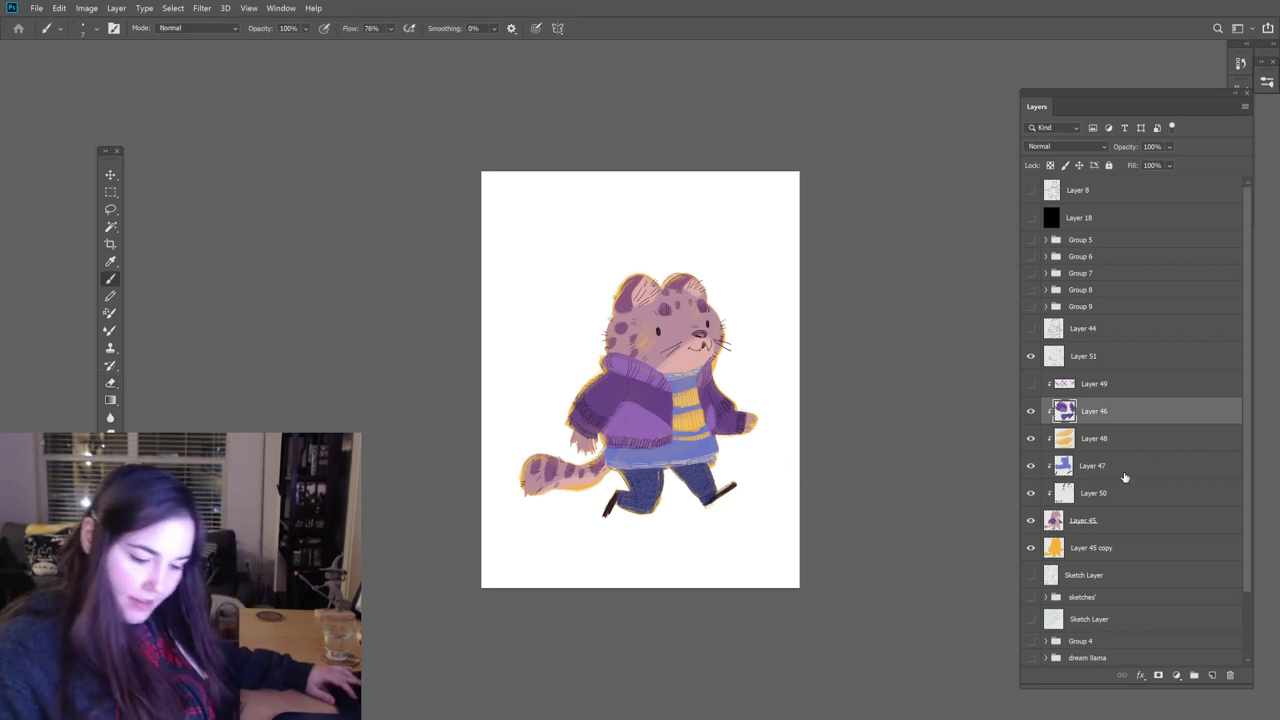
pyautogui.click(1110, 356)
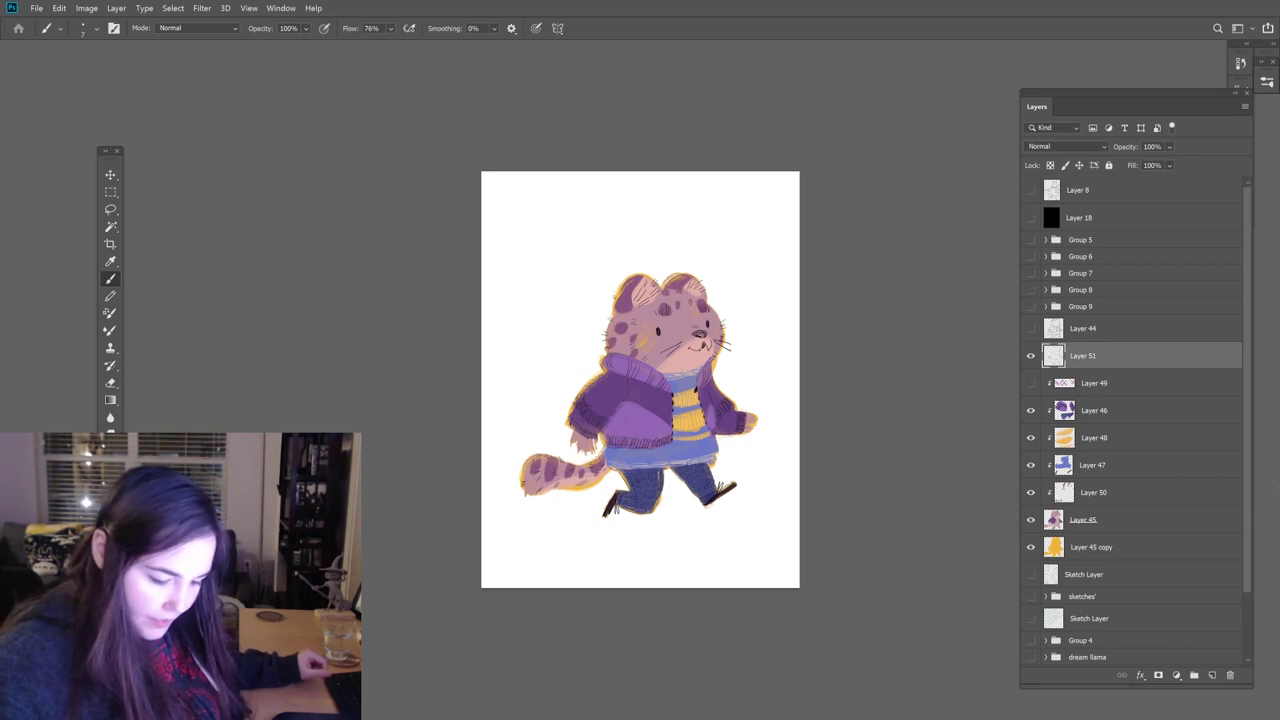
pyautogui.click(1084, 541)
# Step: Choose the Bristle Bomb brush and sample the yellow from the tail's edge
pyautogui.click(1267, 84)
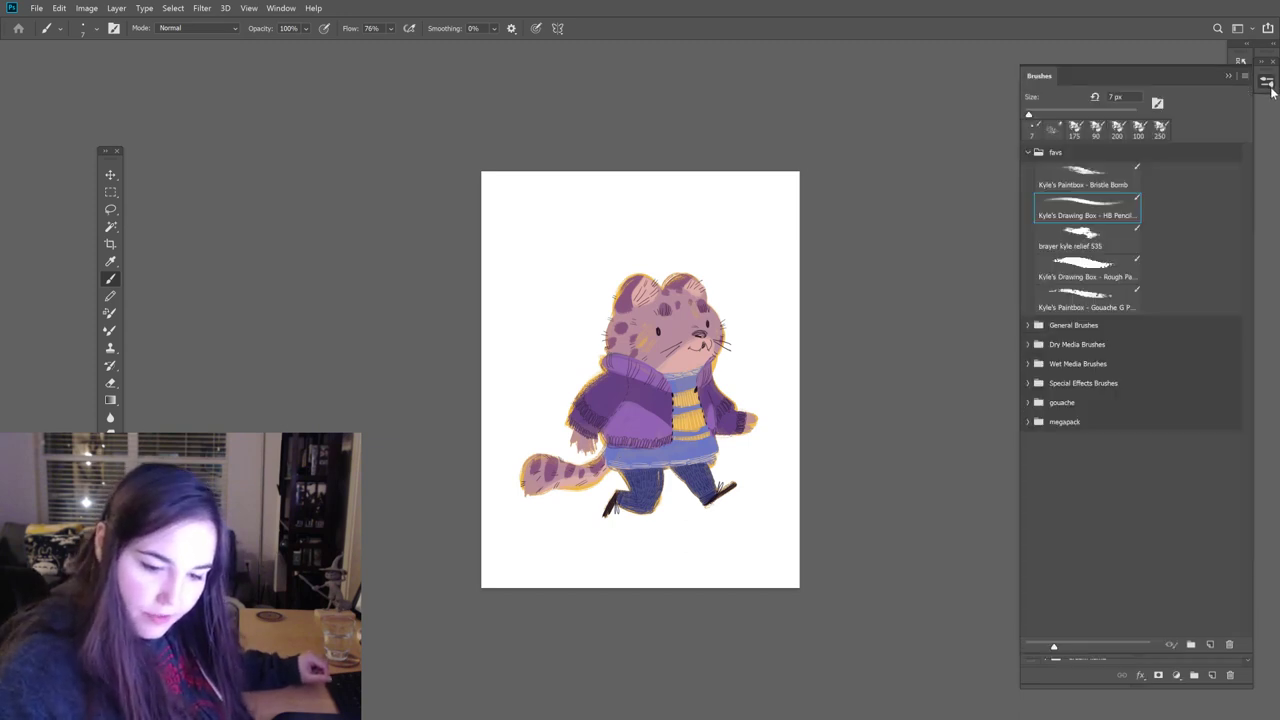
pyautogui.click(1100, 180)
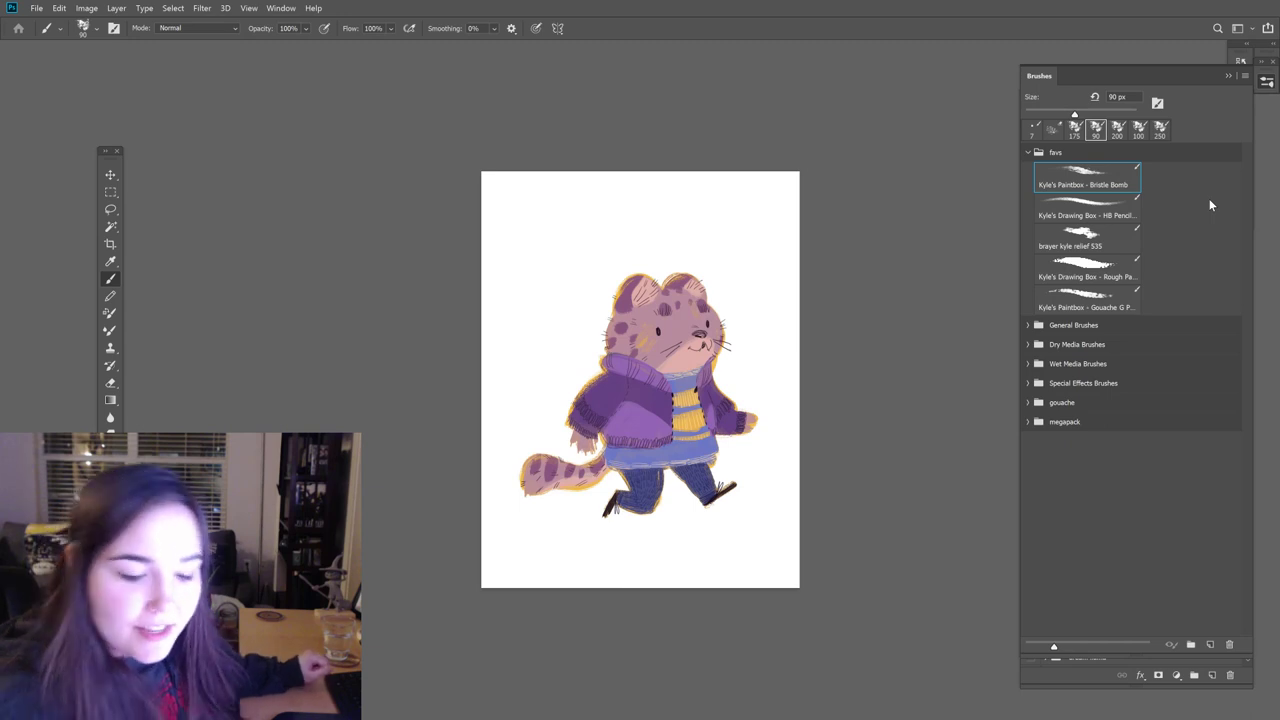
pyautogui.click(1267, 84)
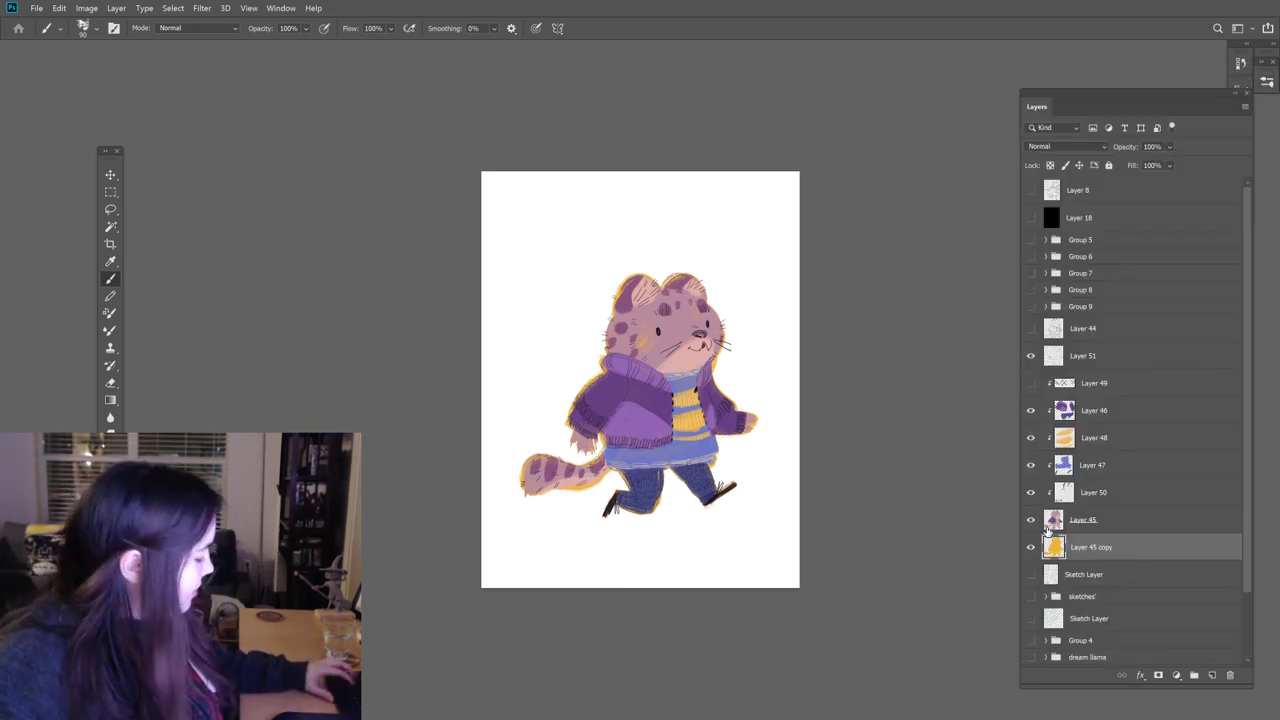
pyautogui.keyDown('alt'); pyautogui.click(576, 484); pyautogui.keyUp('alt')
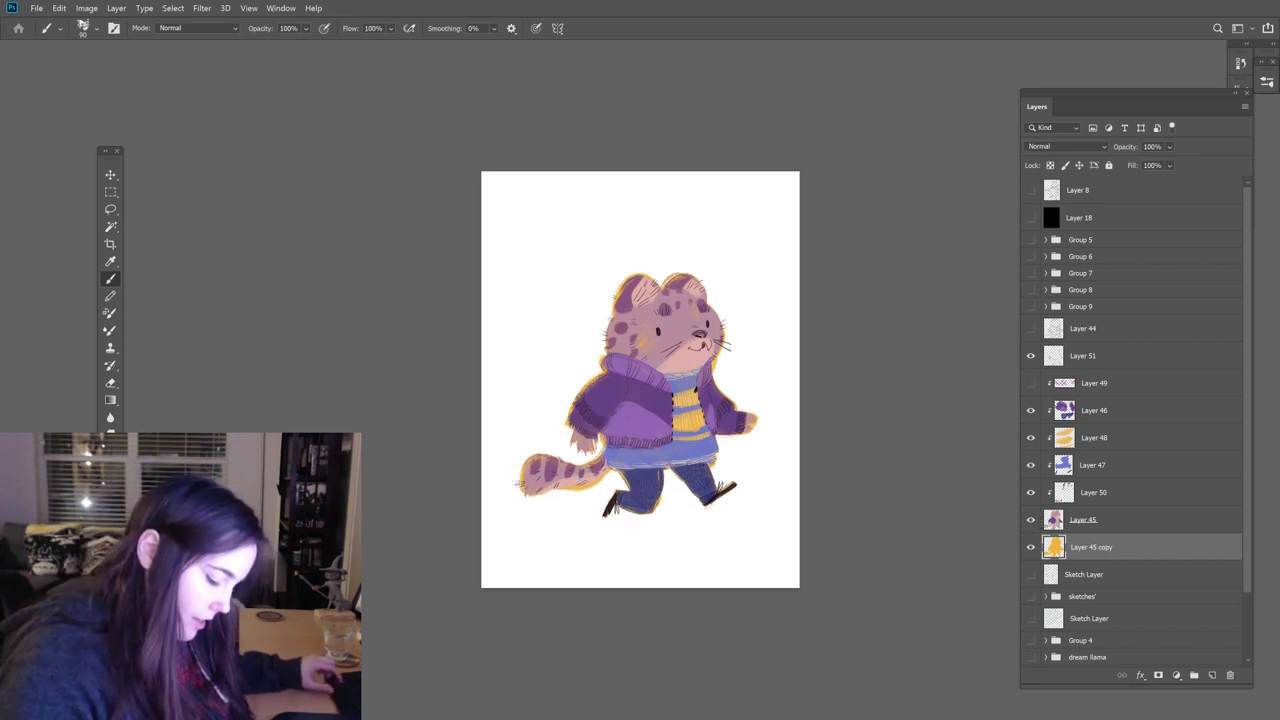
# Step: Erase the stray yellow outline strip below the tail on Layer 45 copy
pyautogui.click(1085, 520)
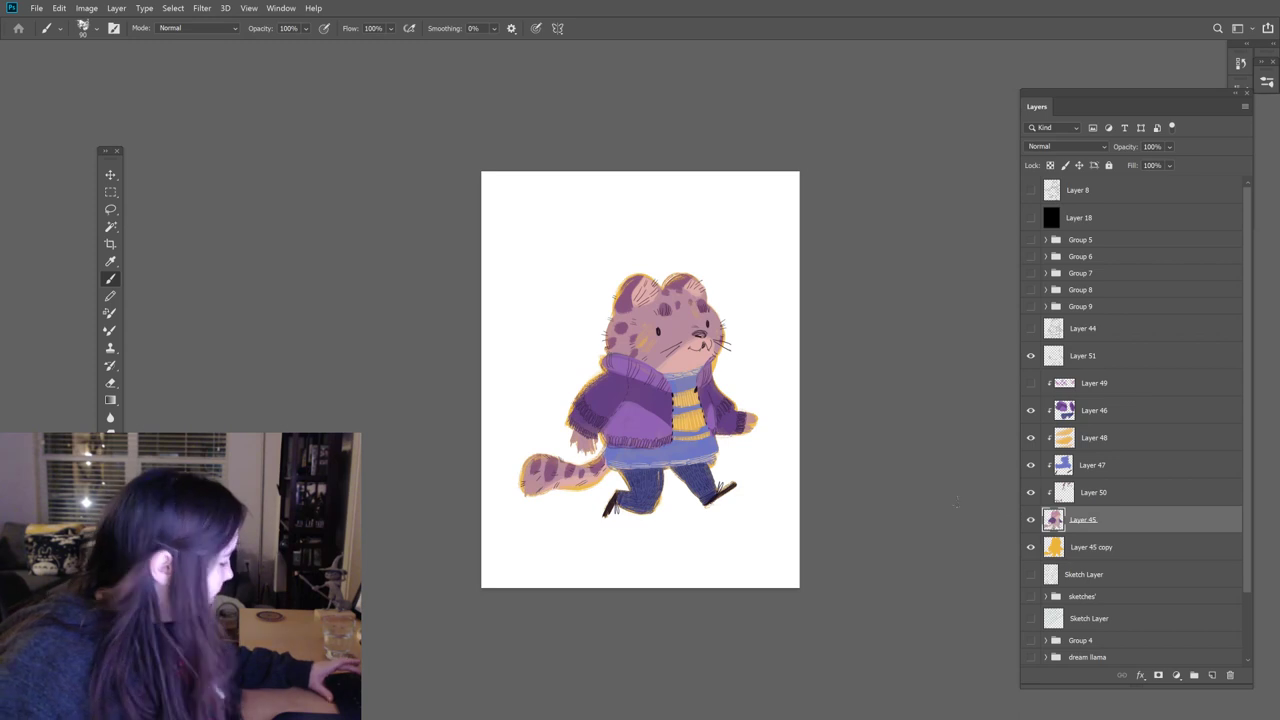
pyautogui.press('e')
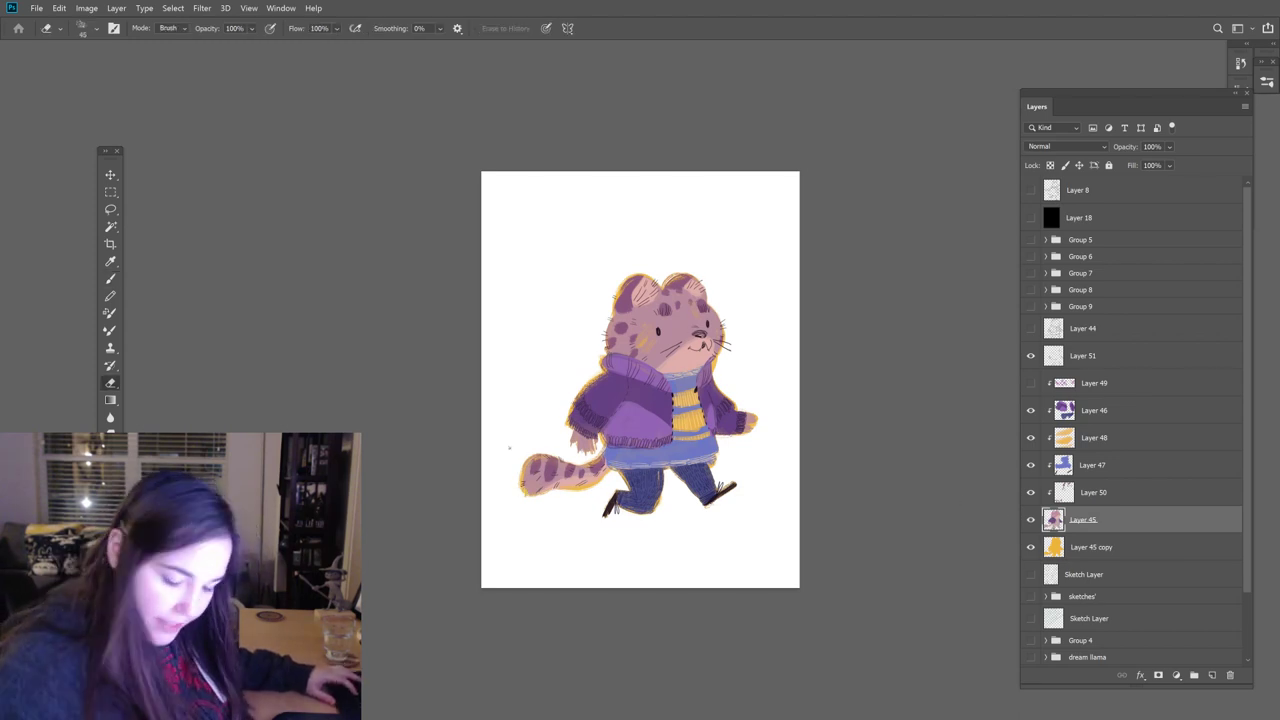
pyautogui.click(1101, 546)
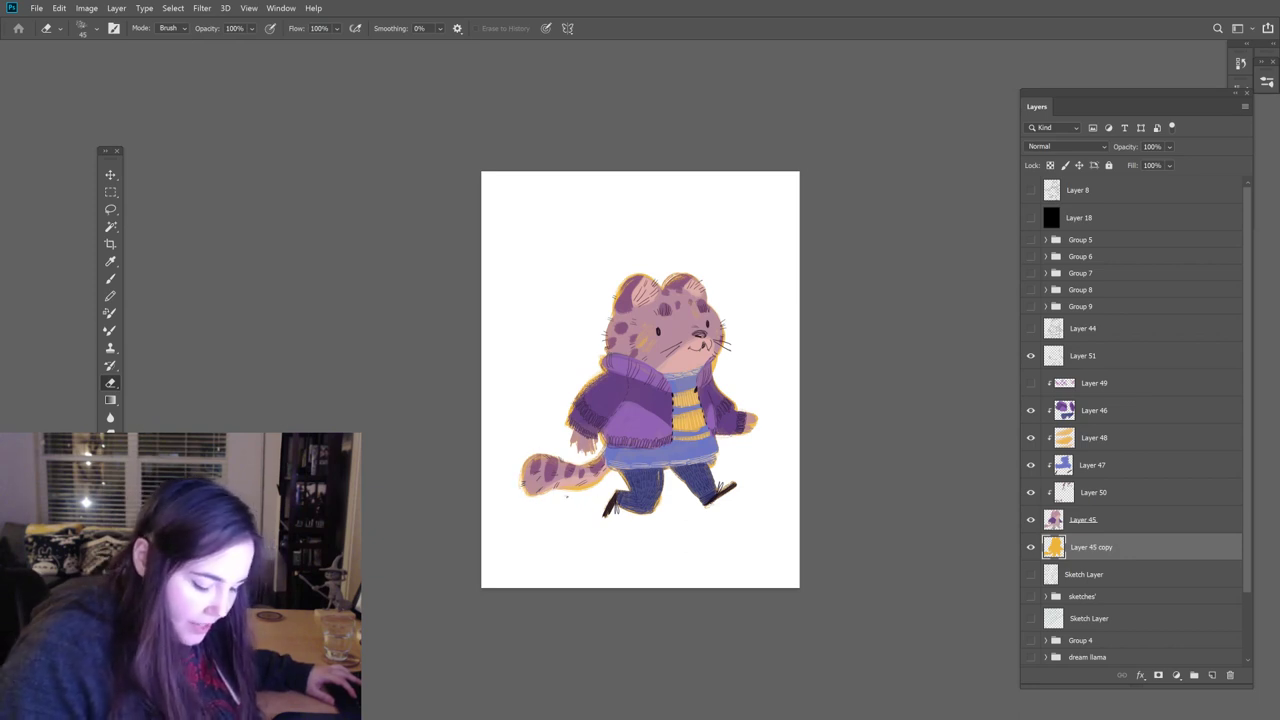
pyautogui.moveTo(562, 491); pyautogui.dragTo(602, 481)
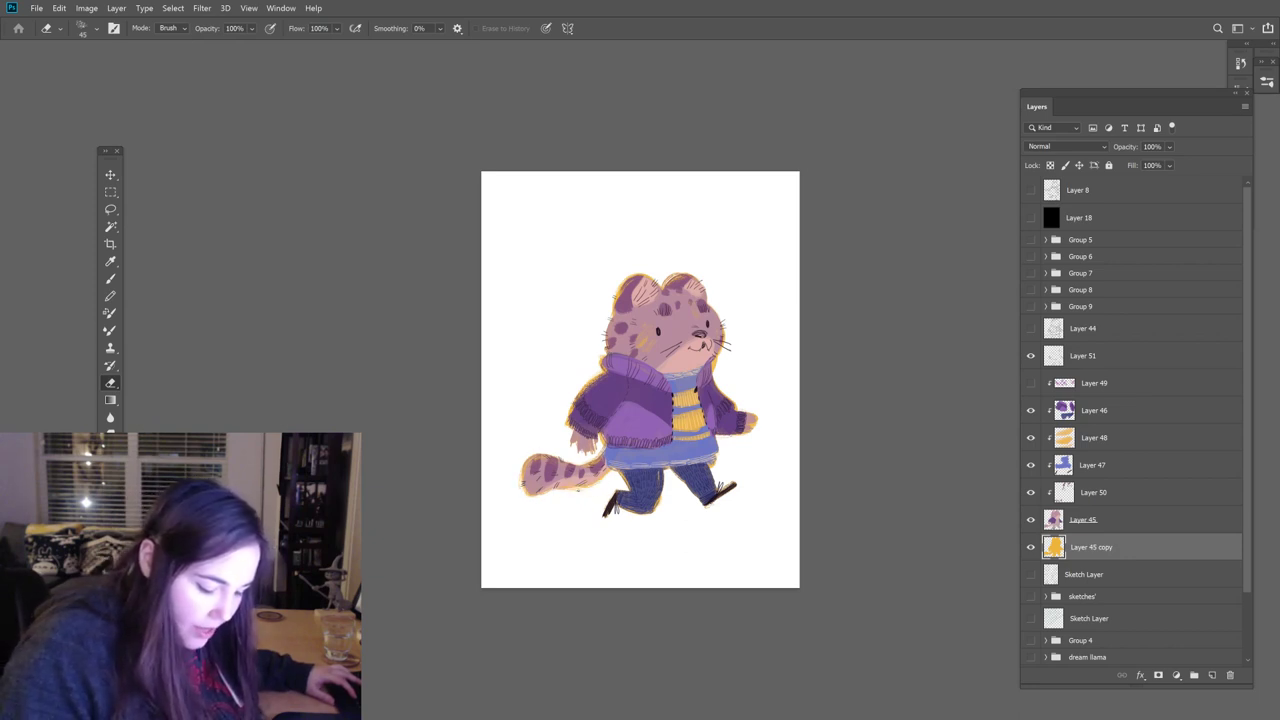
pyautogui.press('b')
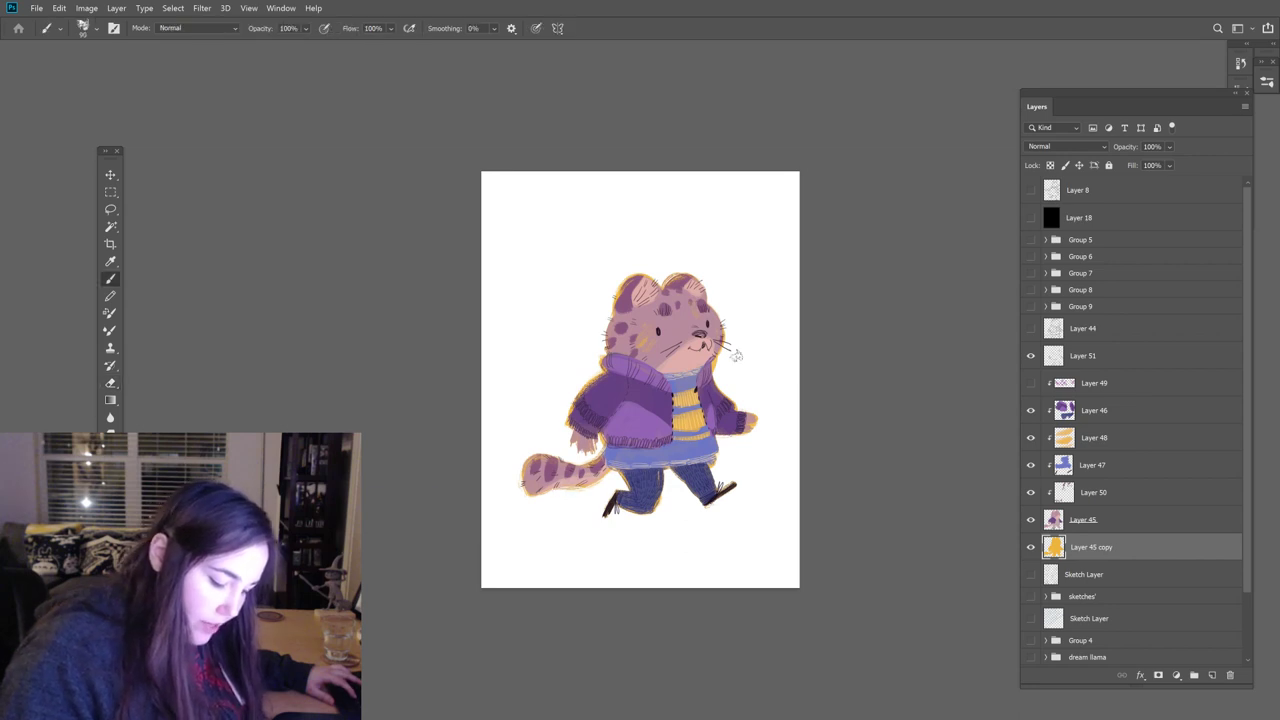
pyautogui.press('e')
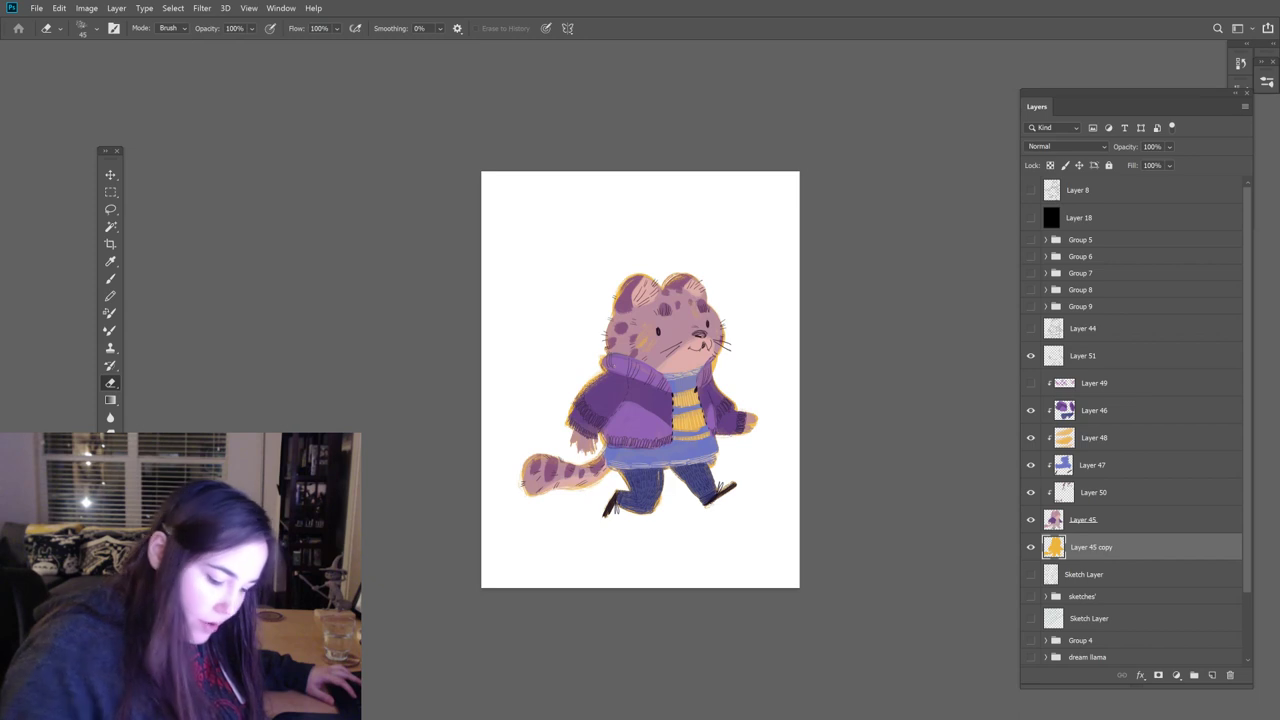
pyautogui.hotkey('alt', ']')
pyautogui.press('b')
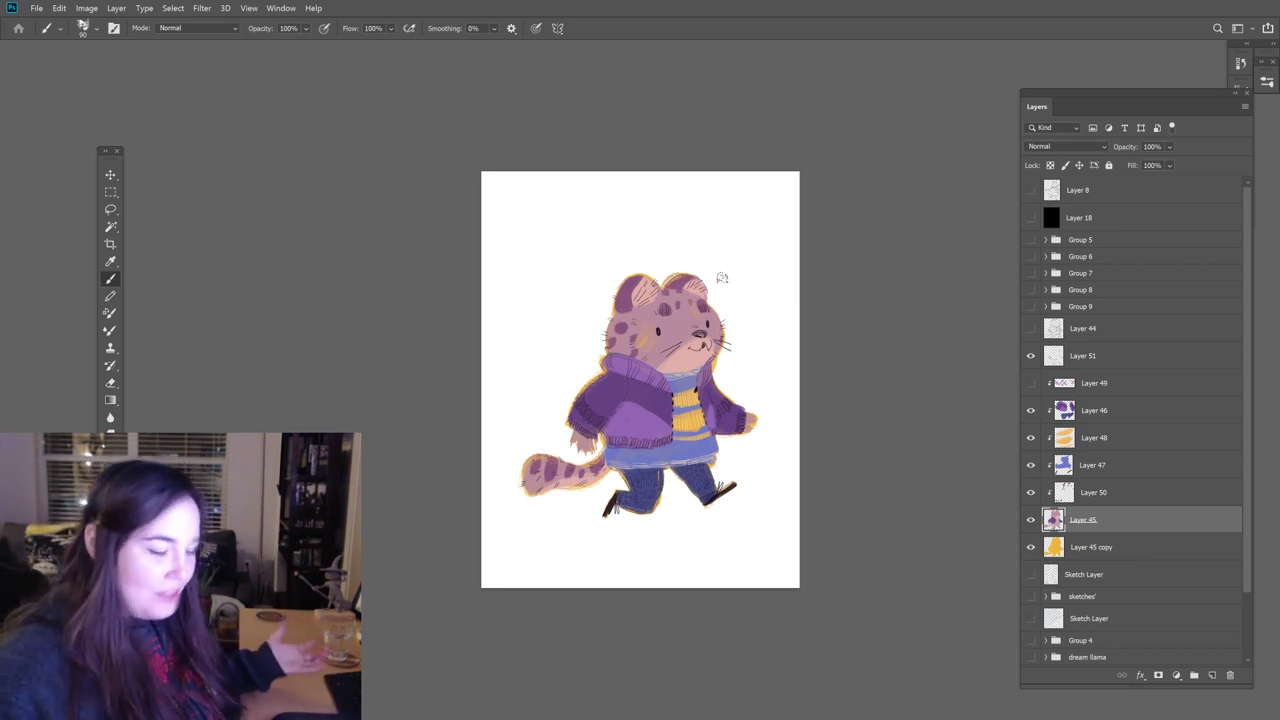
pyautogui.hotkey('alt', '[')
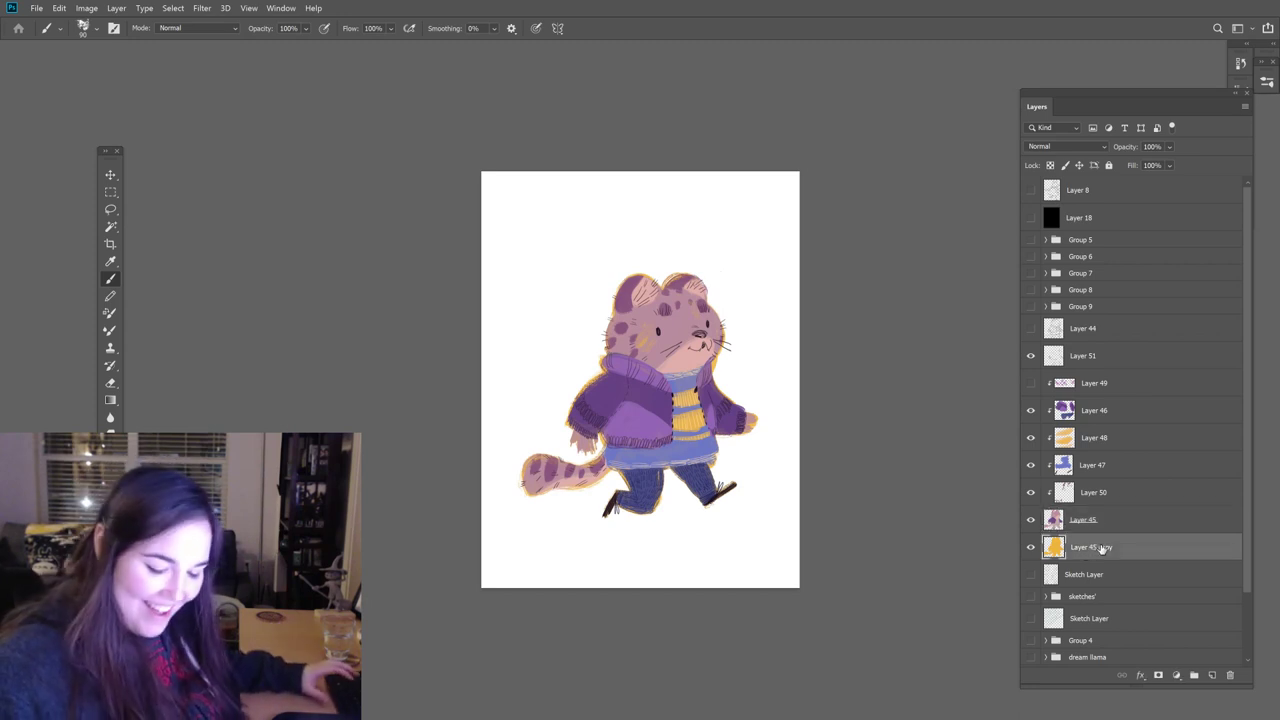
# Step: Touch up the leopard on Layer 45 by alternating between eraser and brush
pyautogui.press('e')
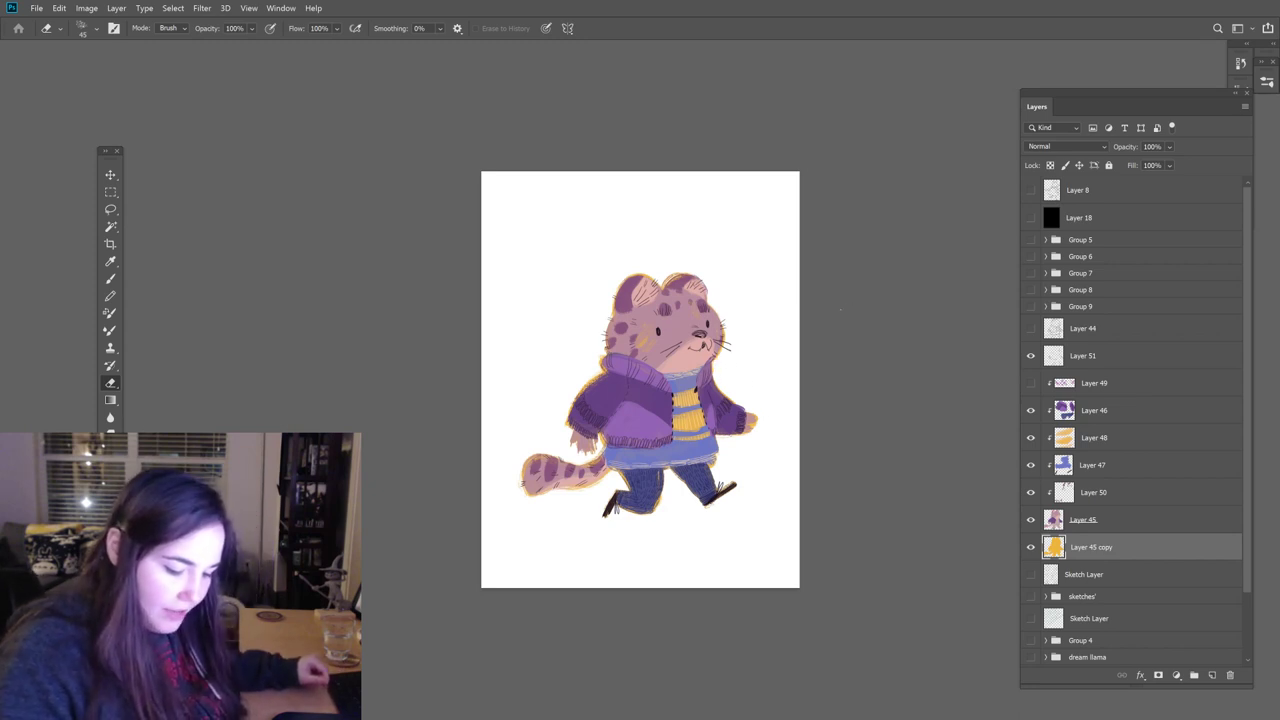
pyautogui.click(1112, 526)
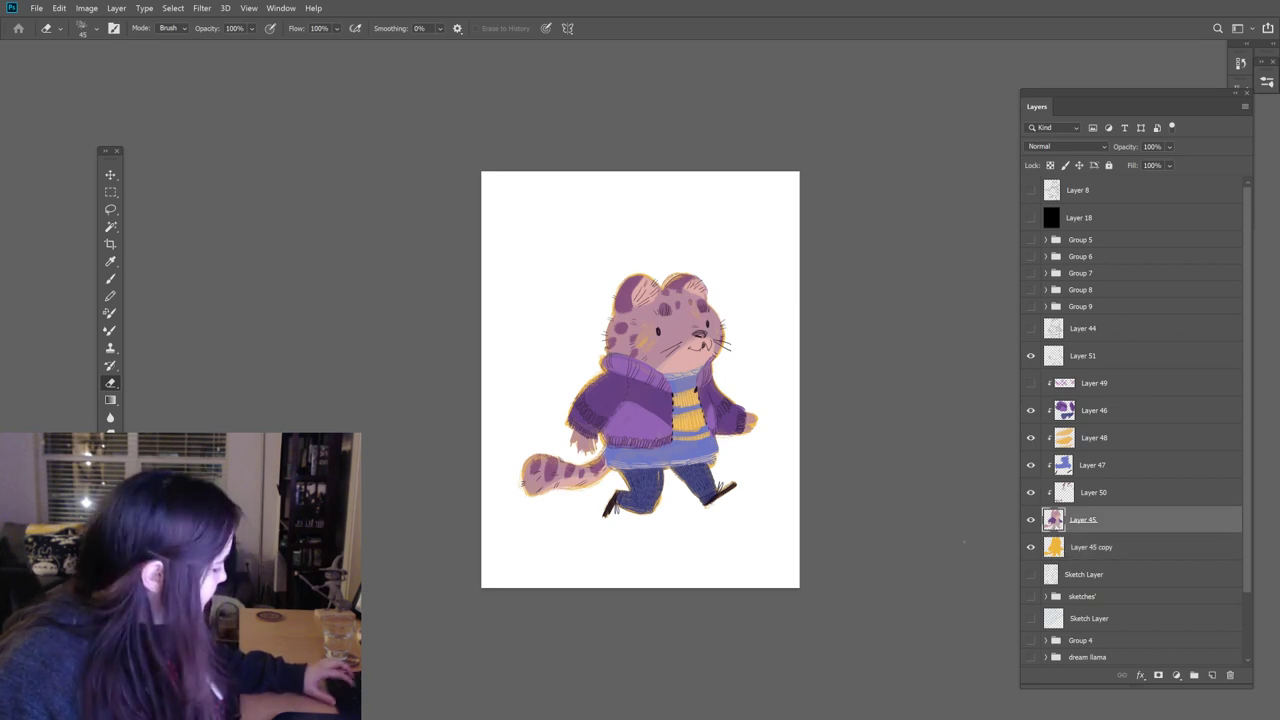
pyautogui.press('b')
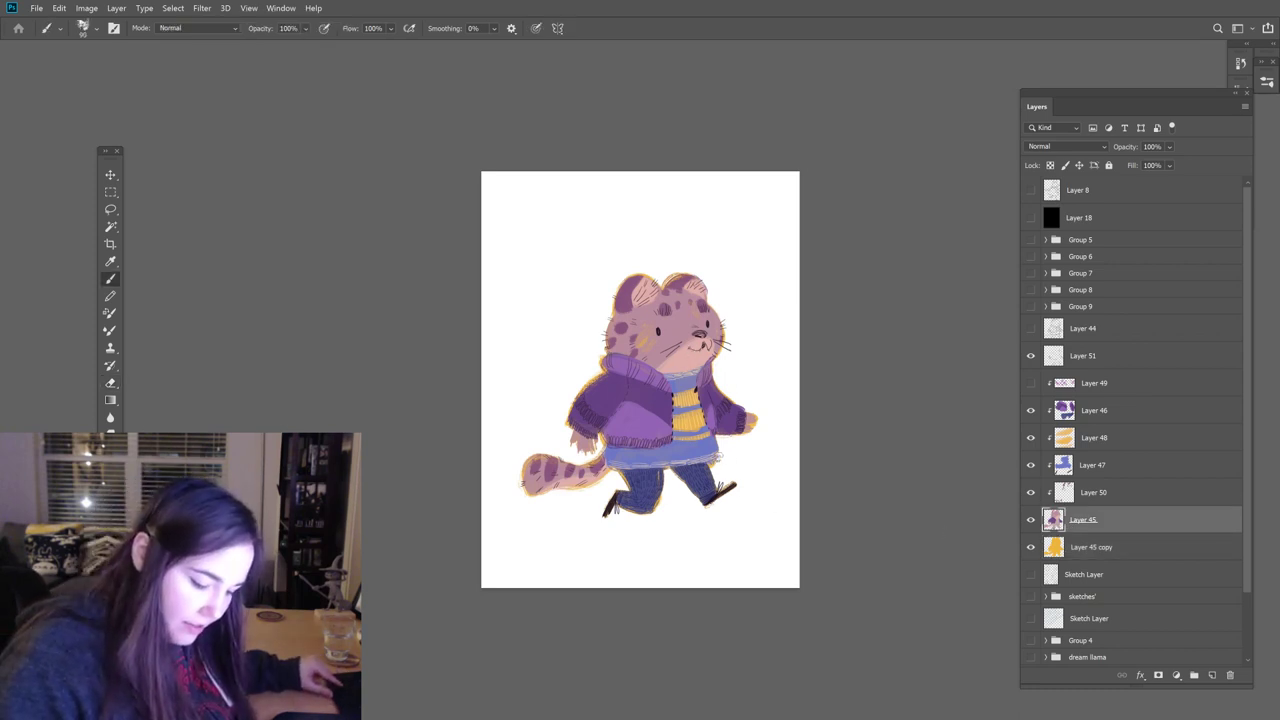
pyautogui.click(1066, 554)
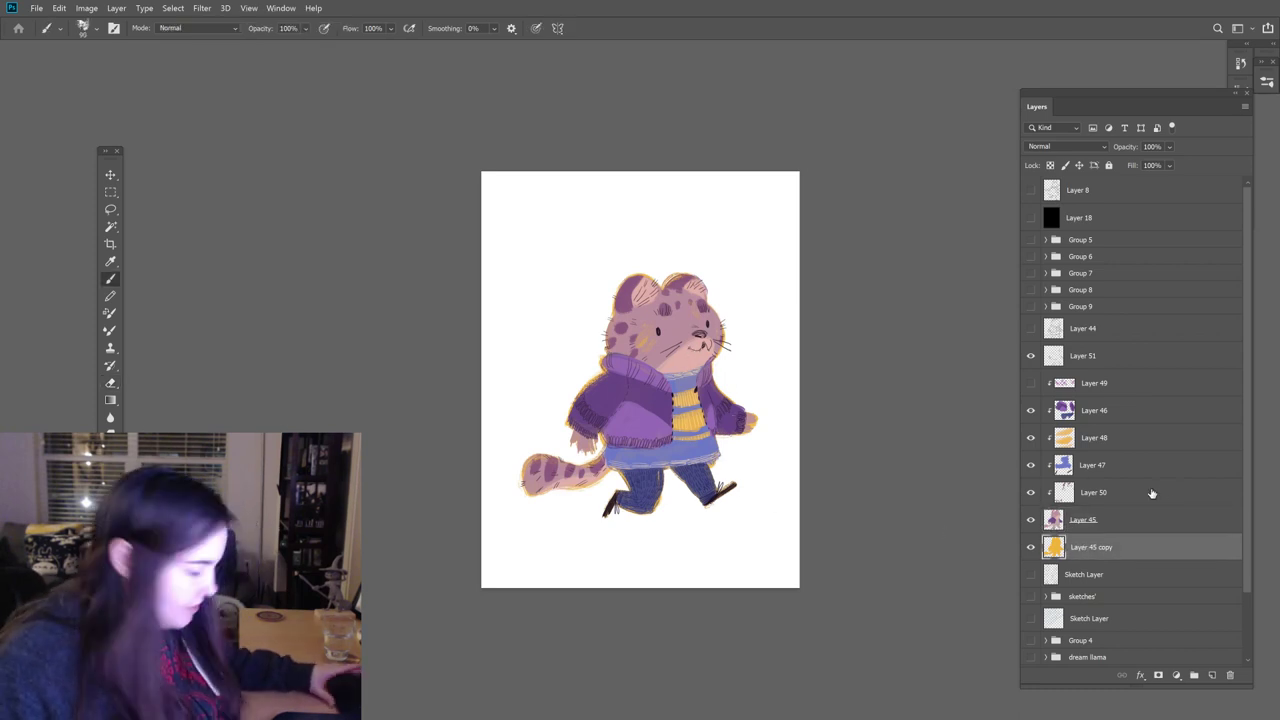
pyautogui.click(1108, 520)
pyautogui.press('e')
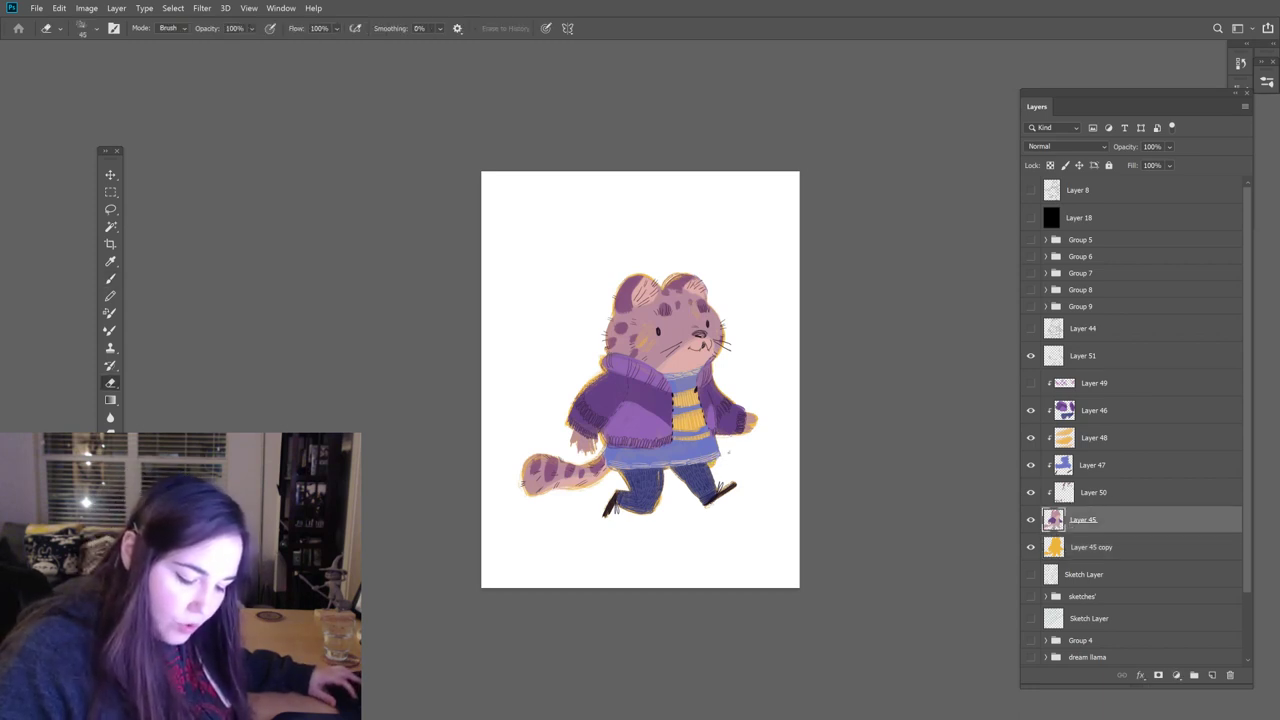
pyautogui.press('b')
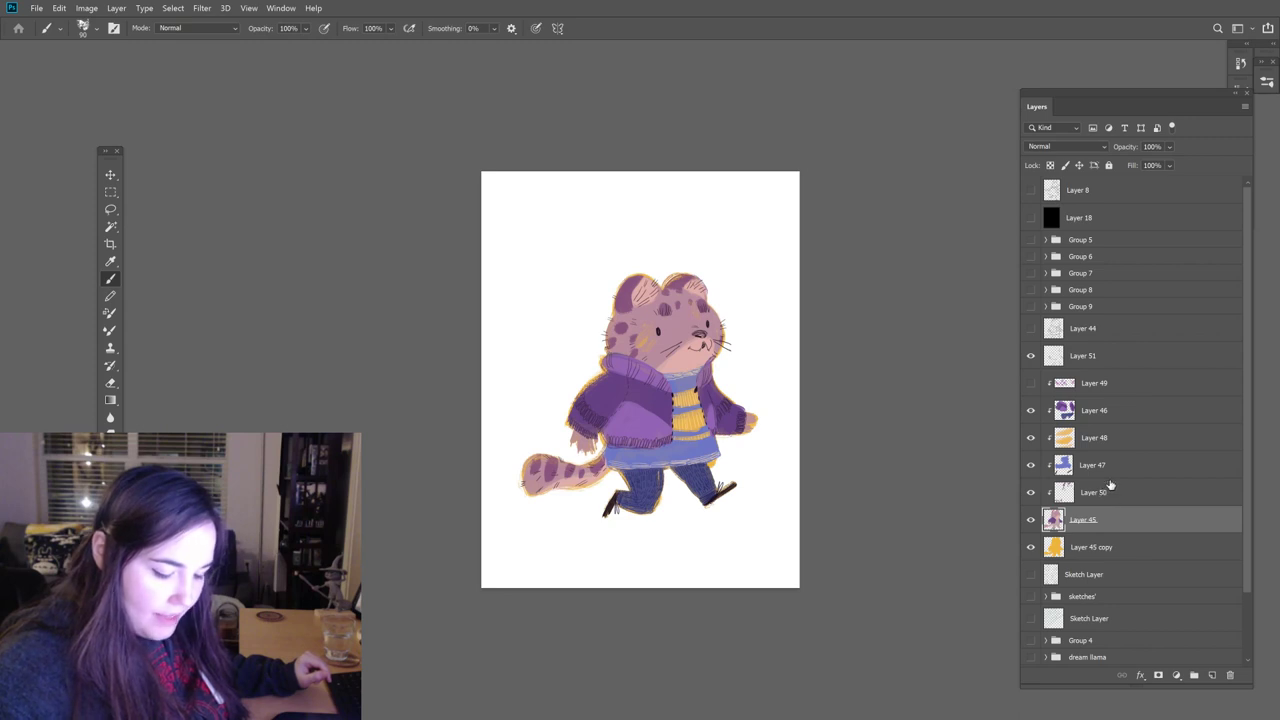
pyautogui.press('e')
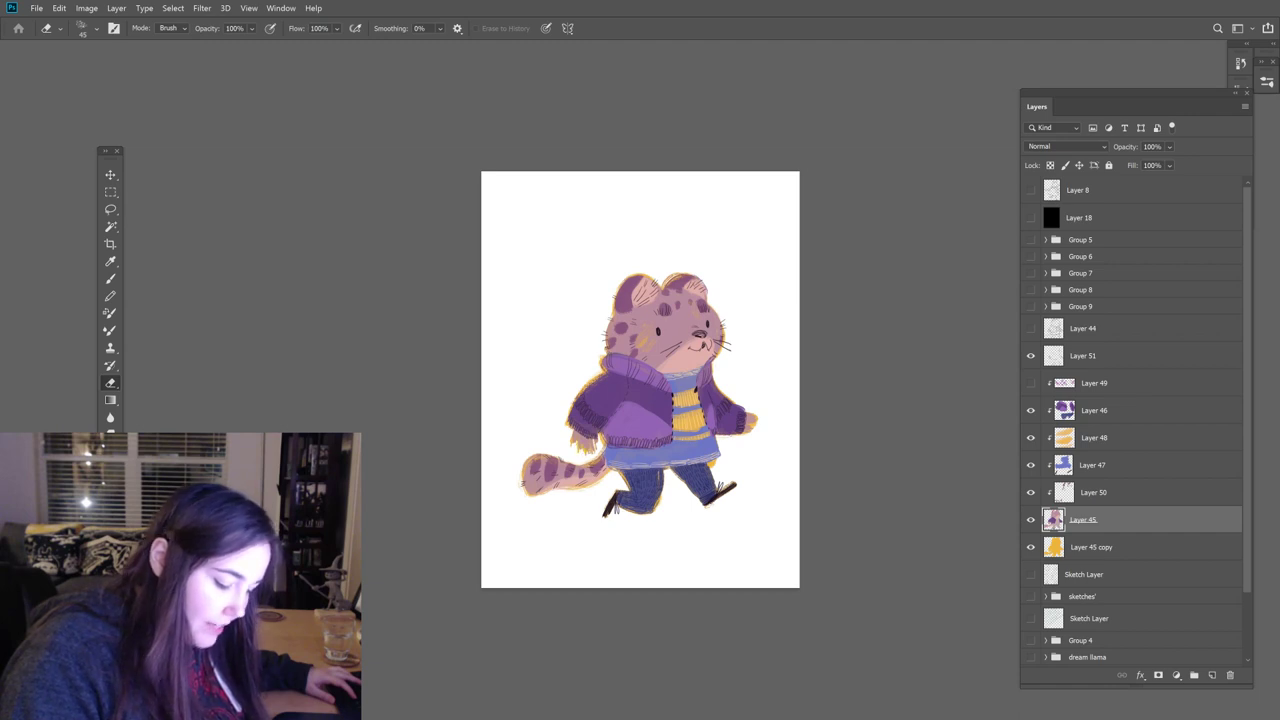
pyautogui.press('b')
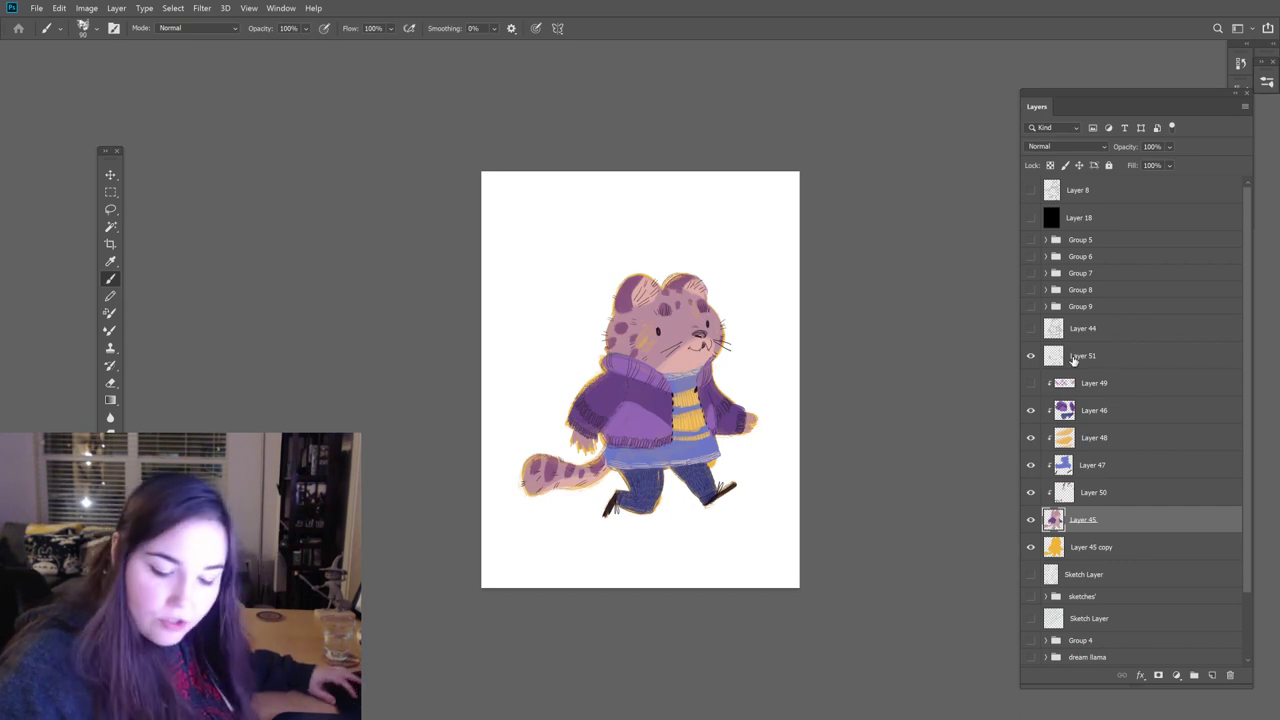
pyautogui.press('e')
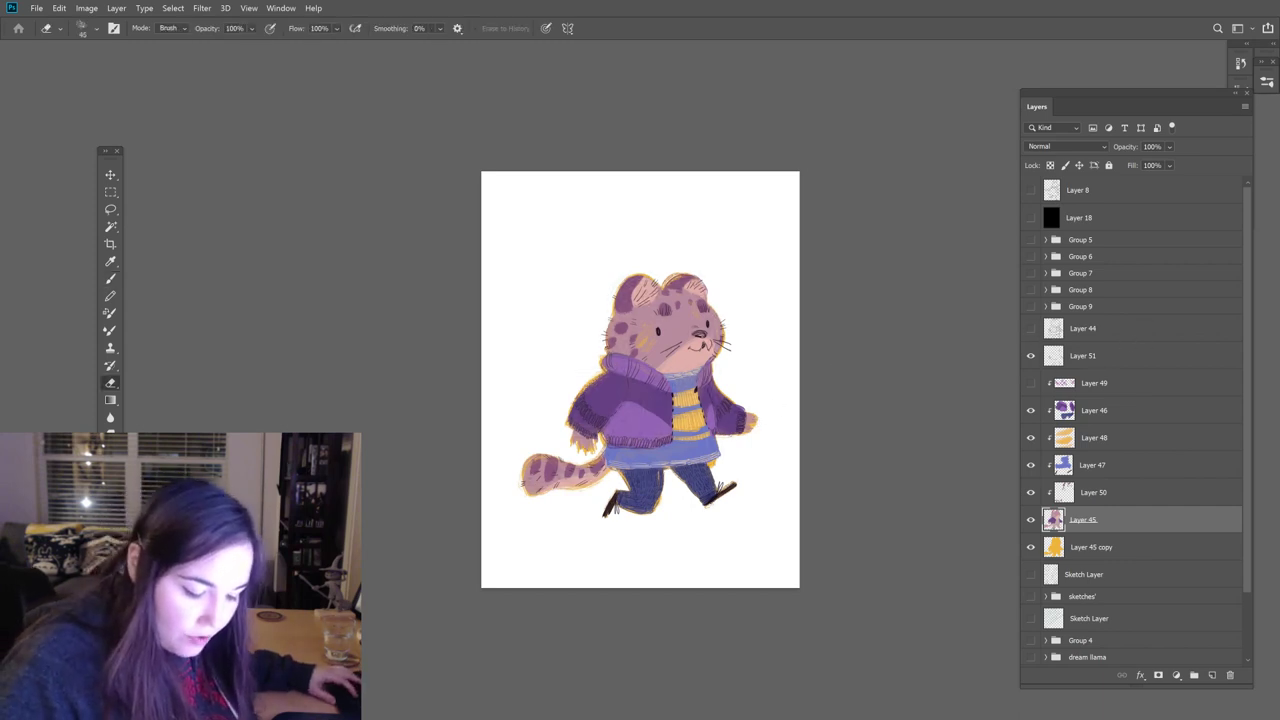
pyautogui.press('b')
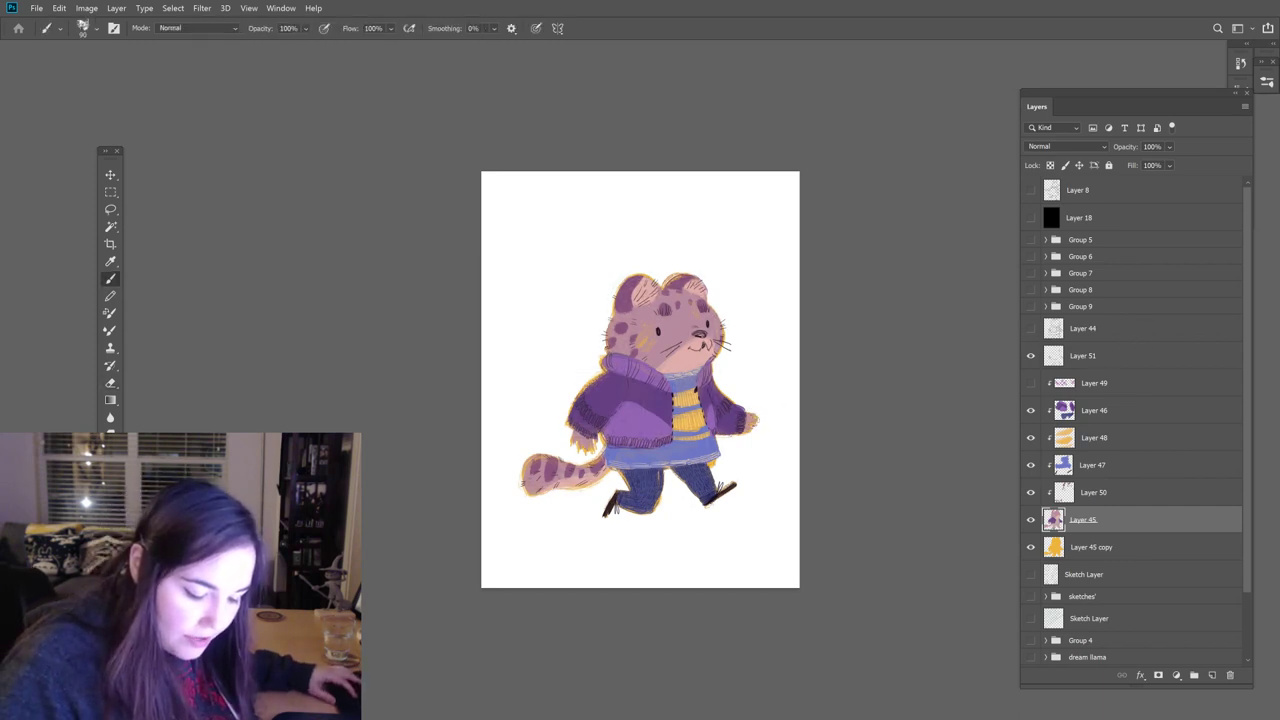
pyautogui.press('e')
pyautogui.press('b')
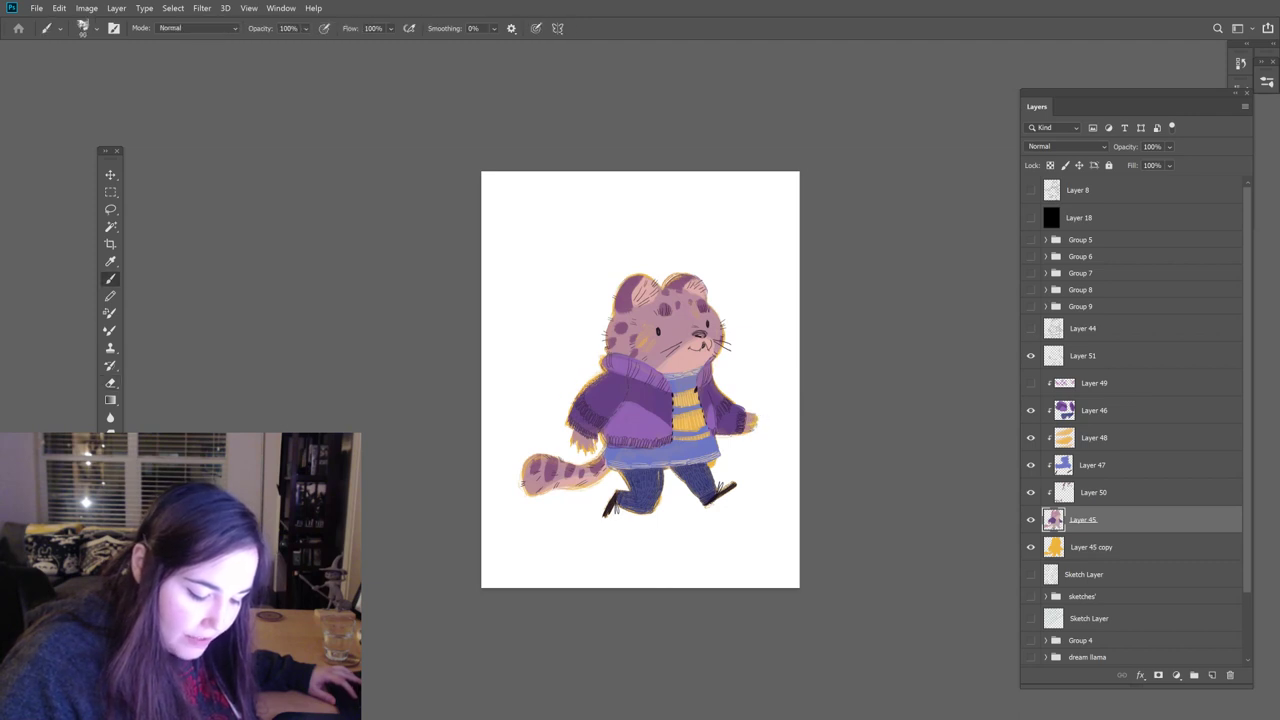
pyautogui.press('e')
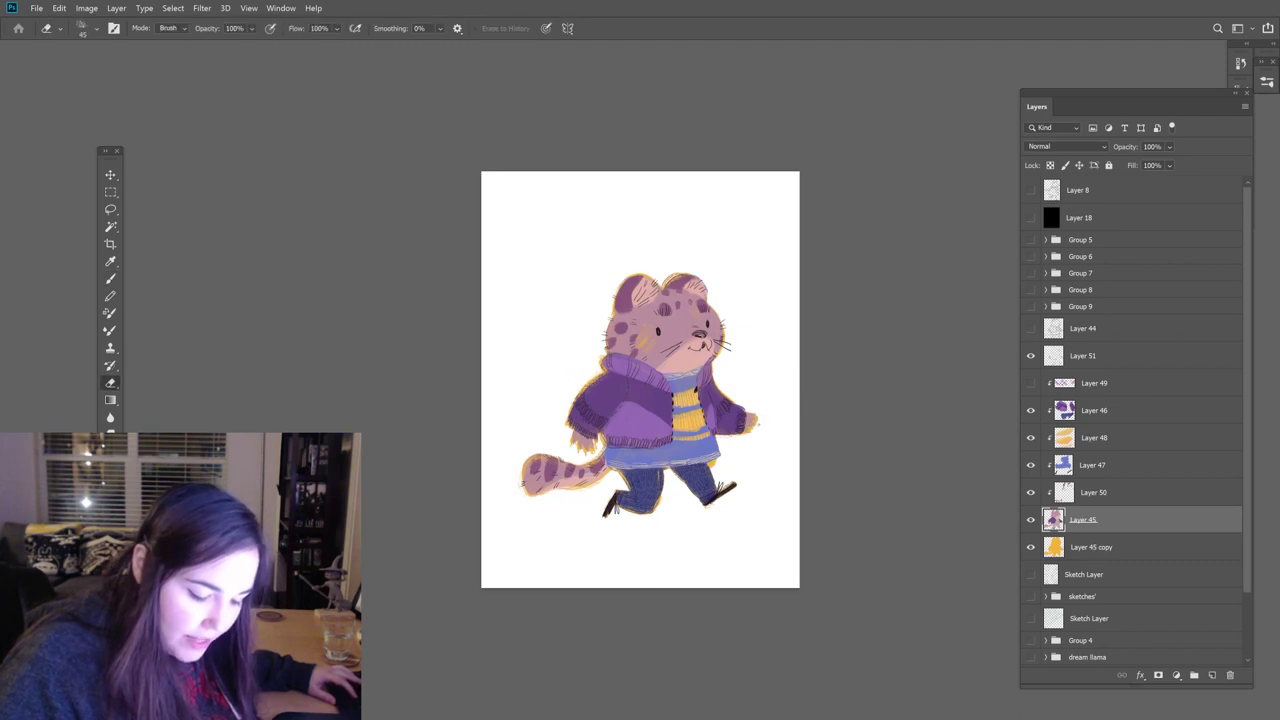
pyautogui.press('b')
pyautogui.press('e')
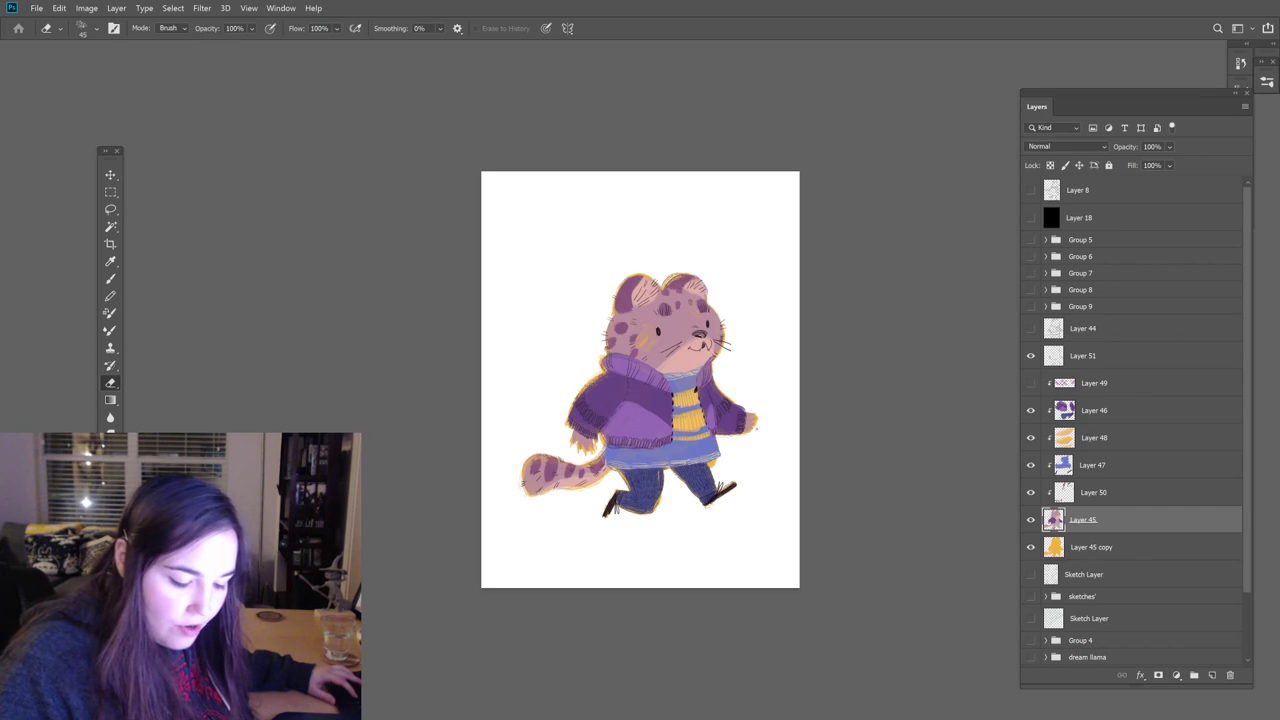
pyautogui.press('b')
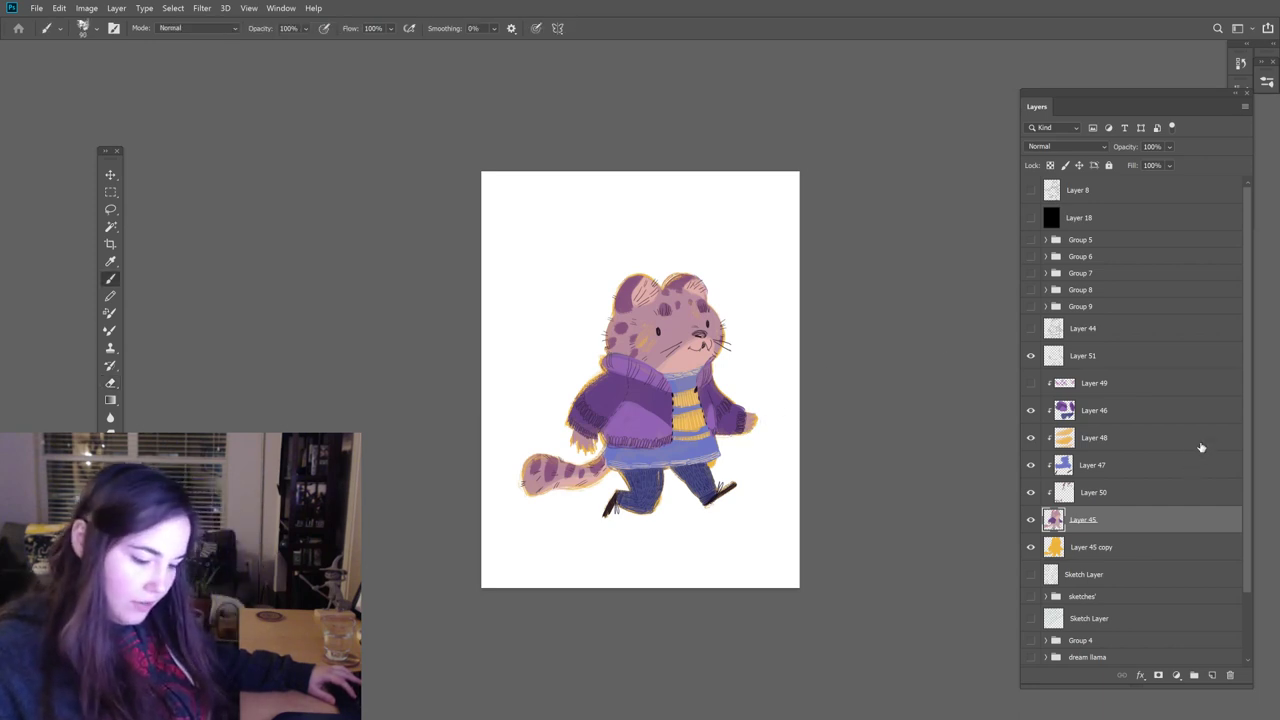
# Step: Fill out the right paw and sleeve edge on Layer 50
pyautogui.click(1094, 497)
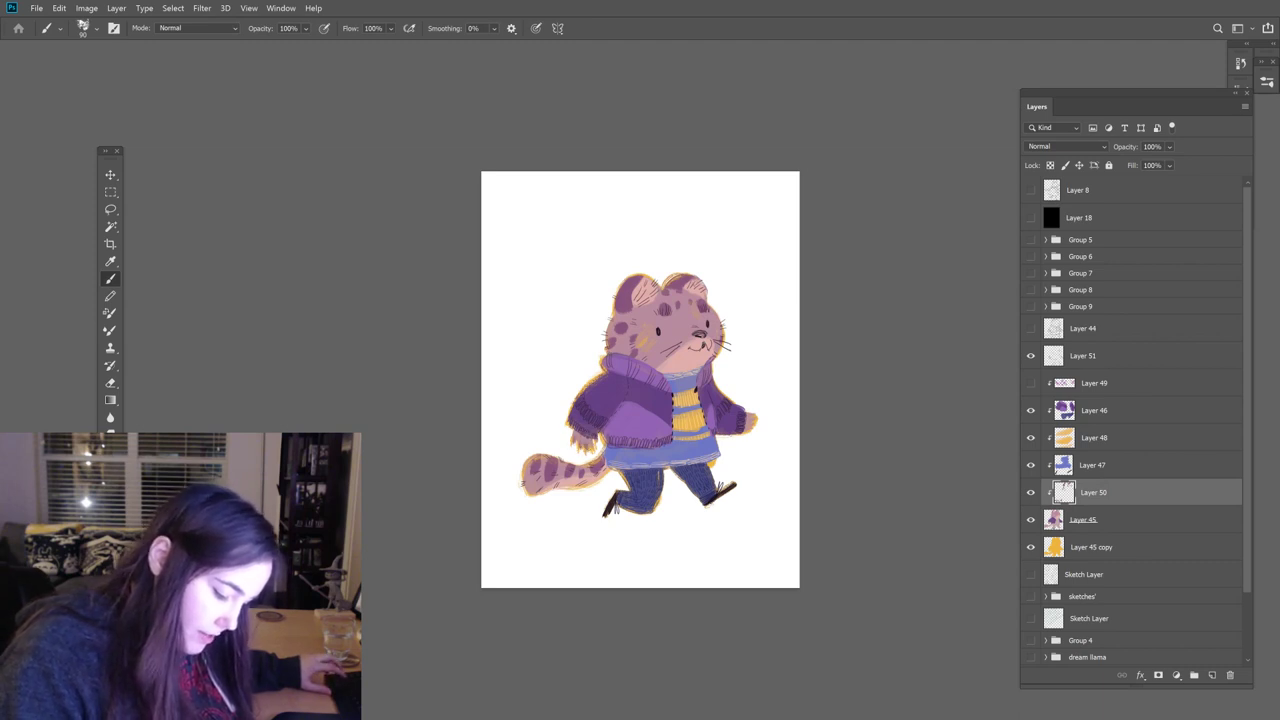
pyautogui.moveTo(753, 405); pyautogui.dragTo(760, 420)
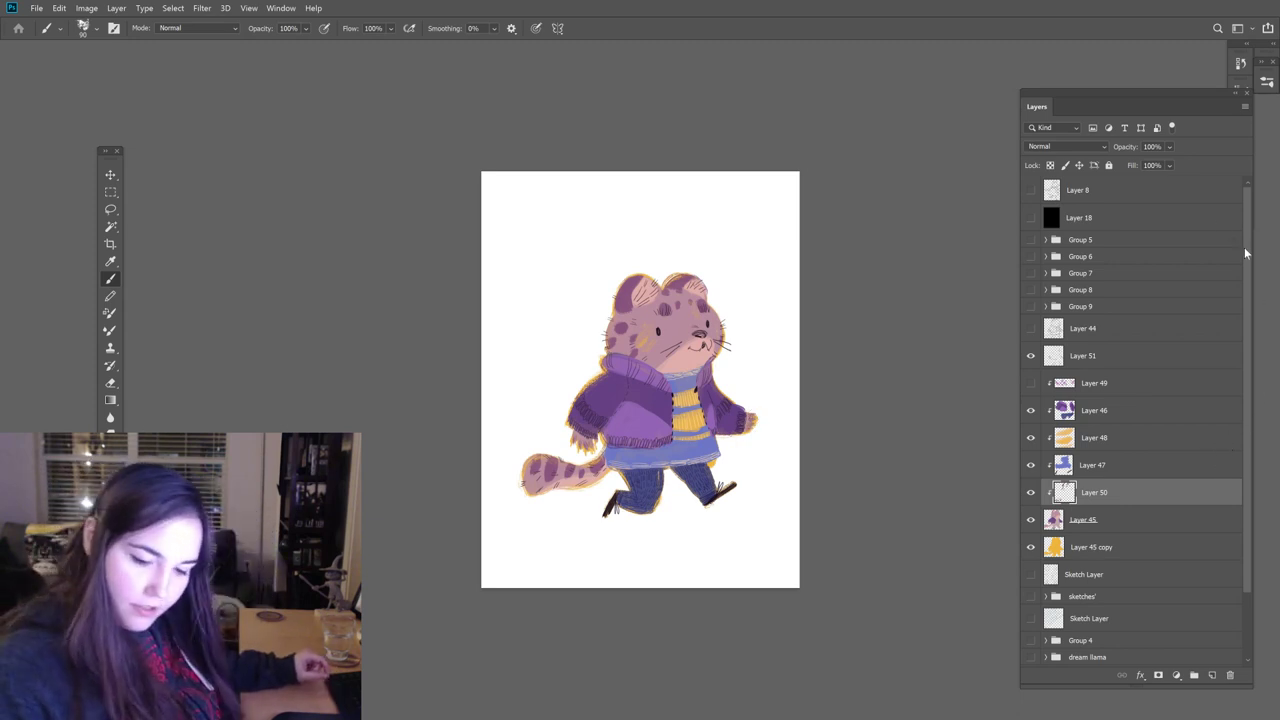
pyautogui.click(1080, 327)
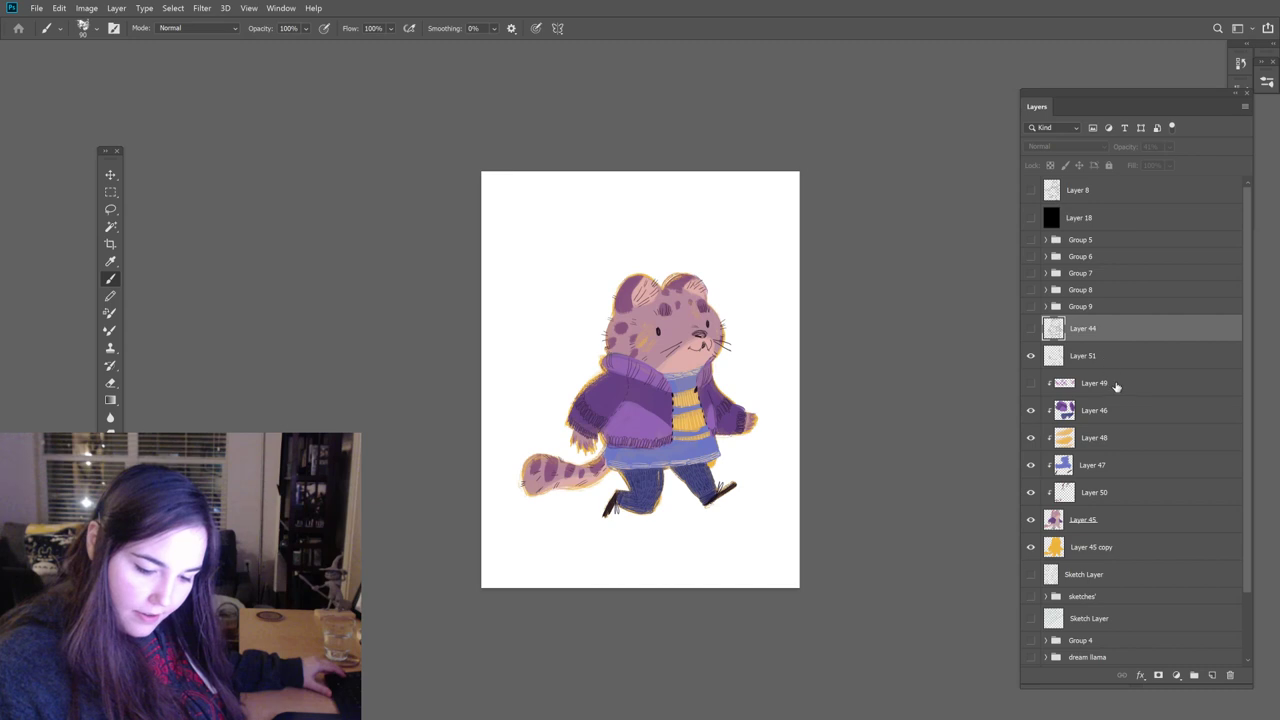
# Step: Group the leopard layers into Group 10 and select Layer 45 copy inside it
pyautogui.keyDown('shift'); pyautogui.click(1093, 547); pyautogui.keyUp('shift')
pyautogui.hotkey('ctrl', 'g')
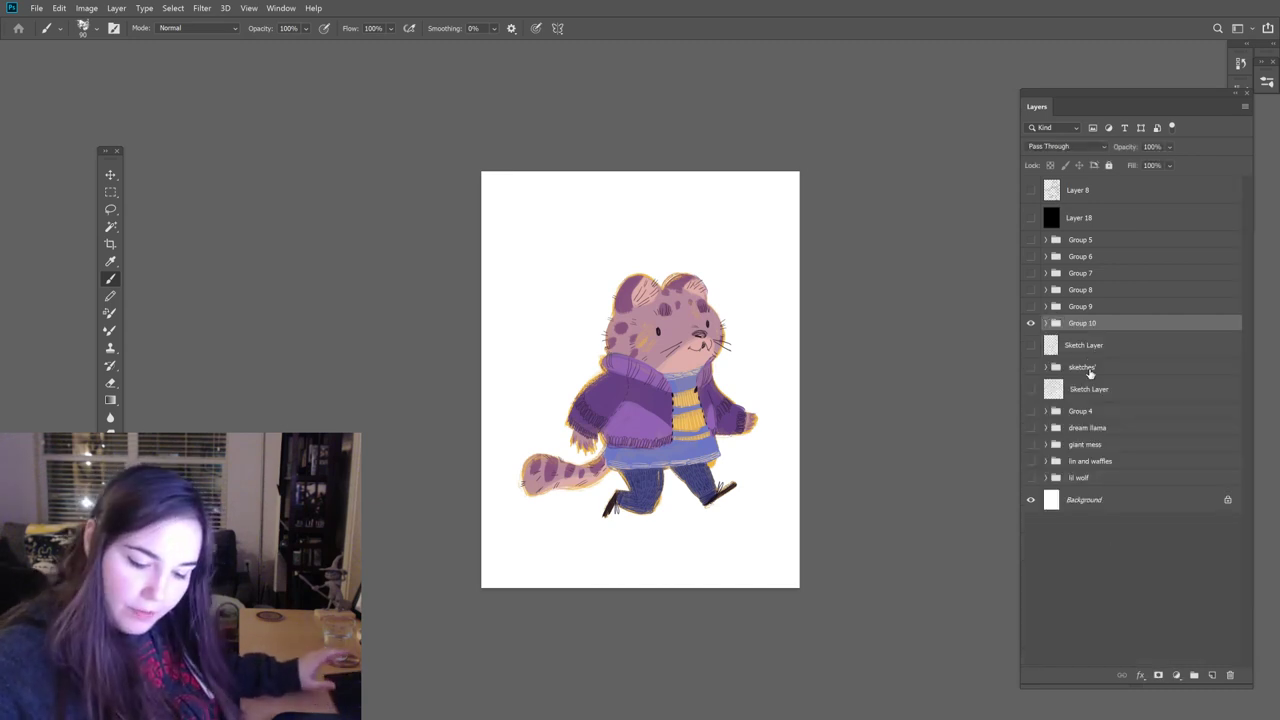
pyautogui.click(1046, 323)
pyautogui.scroll(-2, 1252, 463)
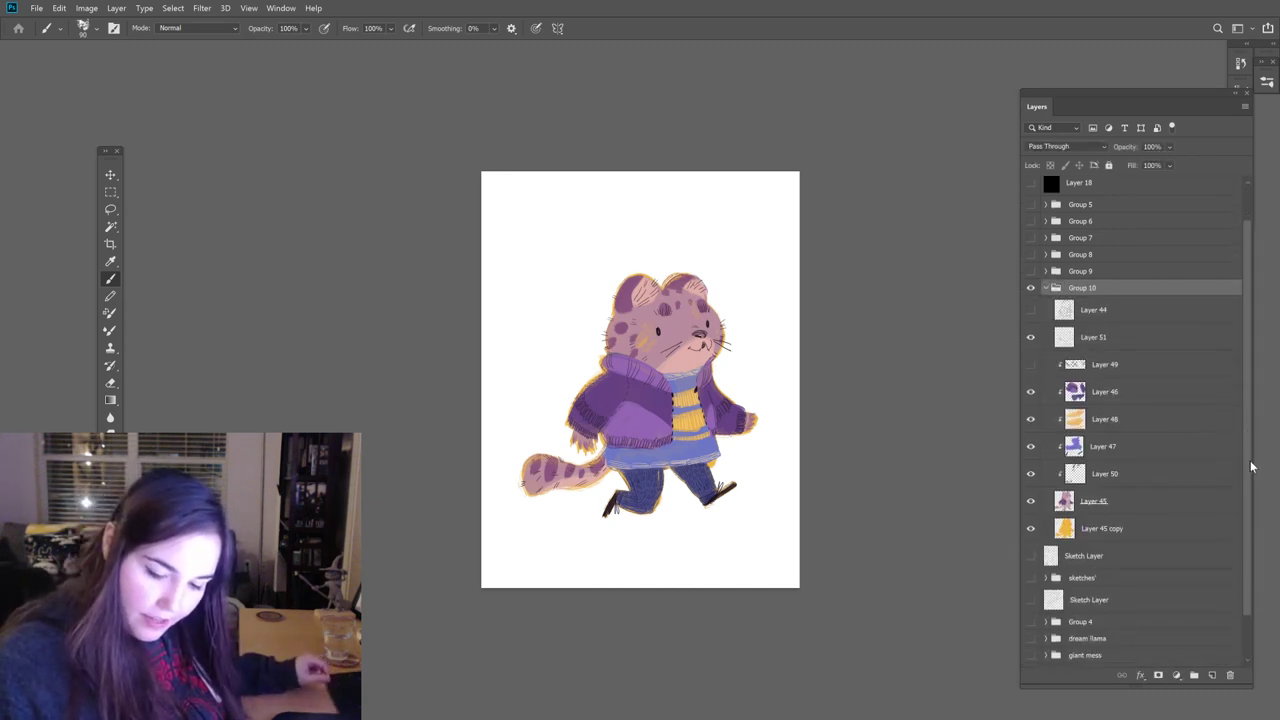
pyautogui.scroll(-1, 1252, 463)
pyautogui.click(1118, 519)
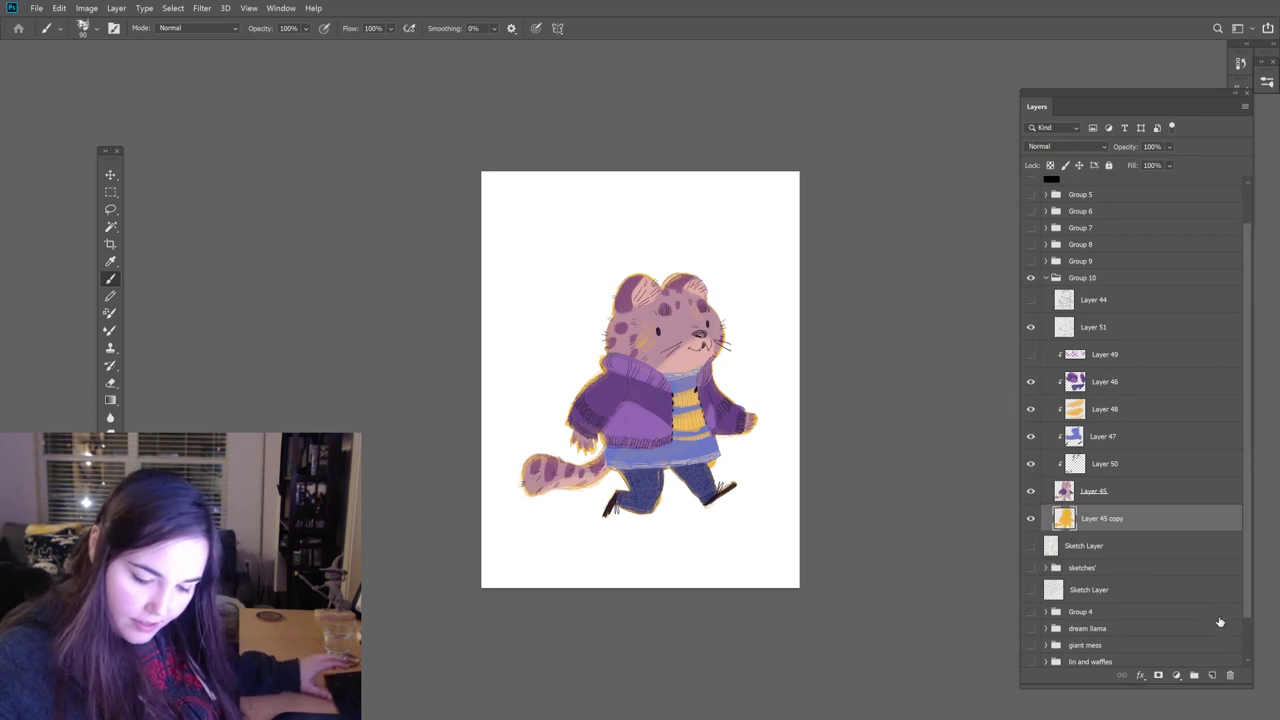
# Step: Add a layer below Layer 45 copy, brush a yellow ground shadow under the feet, and show all groups
pyautogui.click(1212, 675)
pyautogui.moveTo(1117, 529); pyautogui.dragTo(1103, 549)
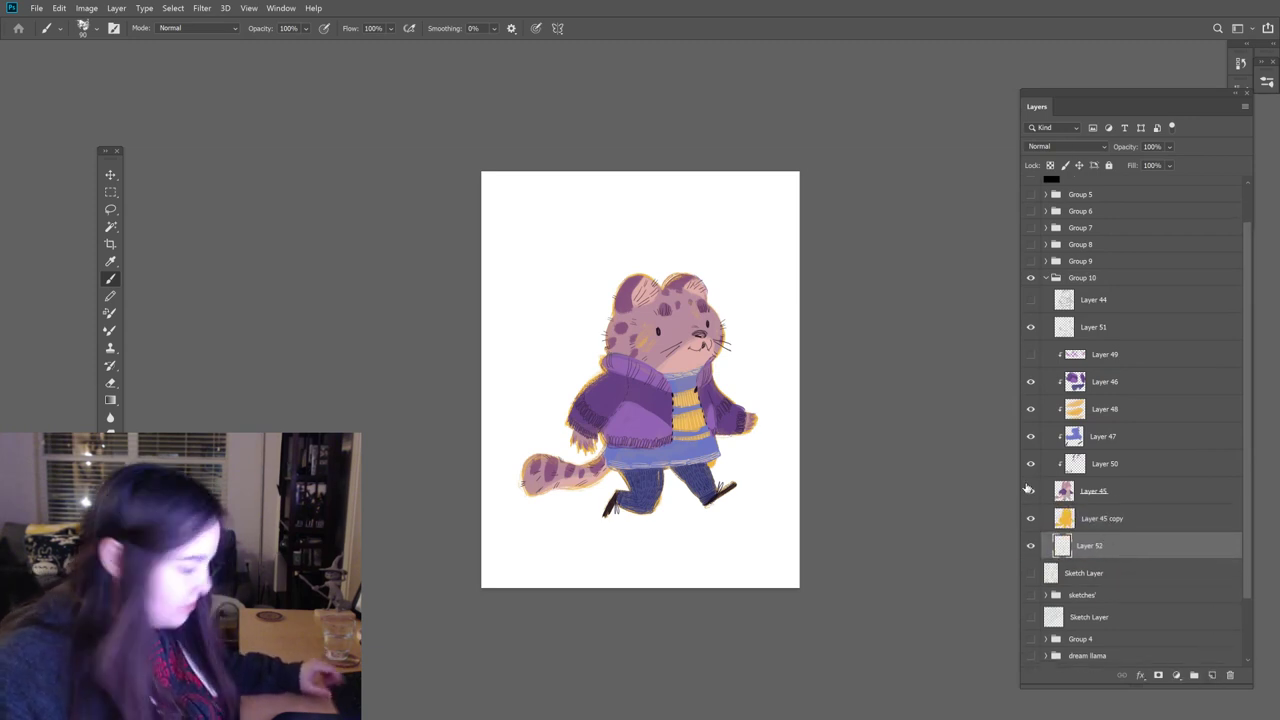
pyautogui.keyDown('alt'); pyautogui.click(697, 418); pyautogui.keyUp('alt')
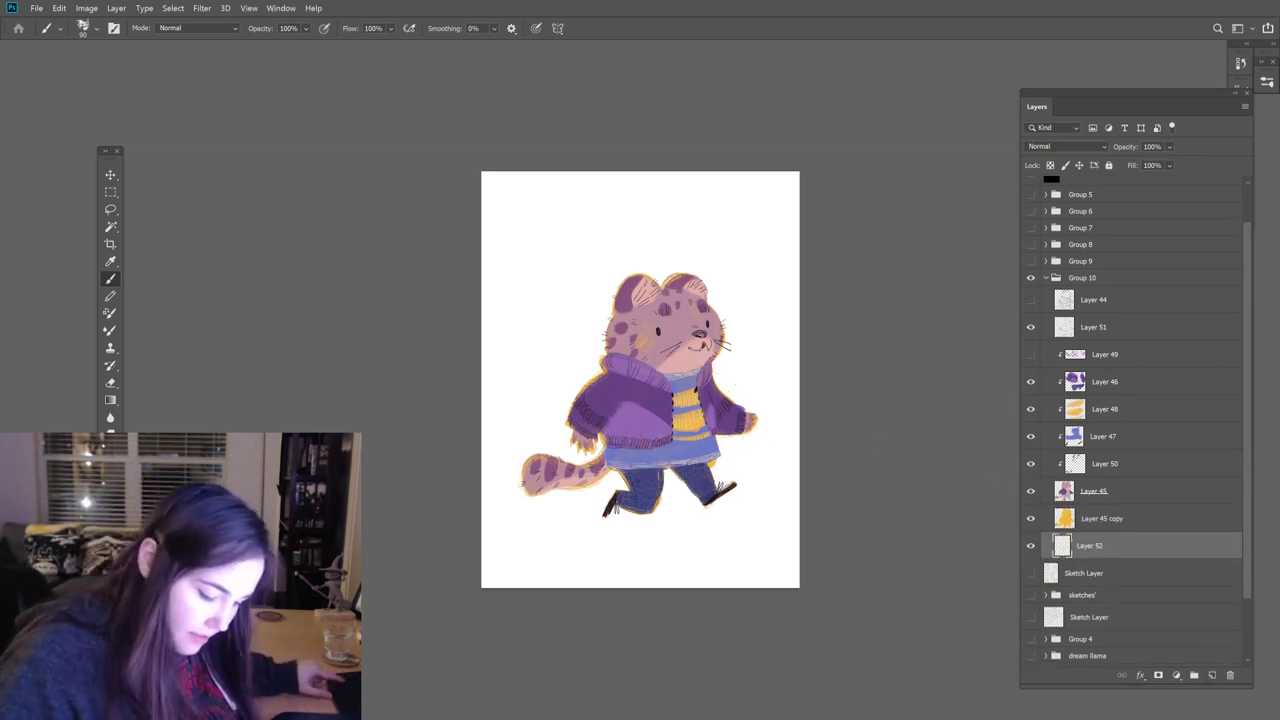
pyautogui.moveTo(580, 522)
pyautogui.mouseDown()
pyautogui.moveTo(687, 520)
pyautogui.moveTo(596, 513)
pyautogui.moveTo(688, 524)
pyautogui.moveTo(597, 530)
pyautogui.moveTo(712, 517)
pyautogui.moveTo(585, 518)
pyautogui.moveTo(730, 527)
pyautogui.mouseUp()
pyautogui.press(']')
pyautogui.press(']')
pyautogui.press(']')
pyautogui.press(']')
pyautogui.moveTo(647, 525); pyautogui.dragTo(536, 528)
pyautogui.moveTo(713, 525)
pyautogui.mouseDown()
pyautogui.moveTo(752, 520)
pyautogui.moveTo(705, 527)
pyautogui.mouseUp()
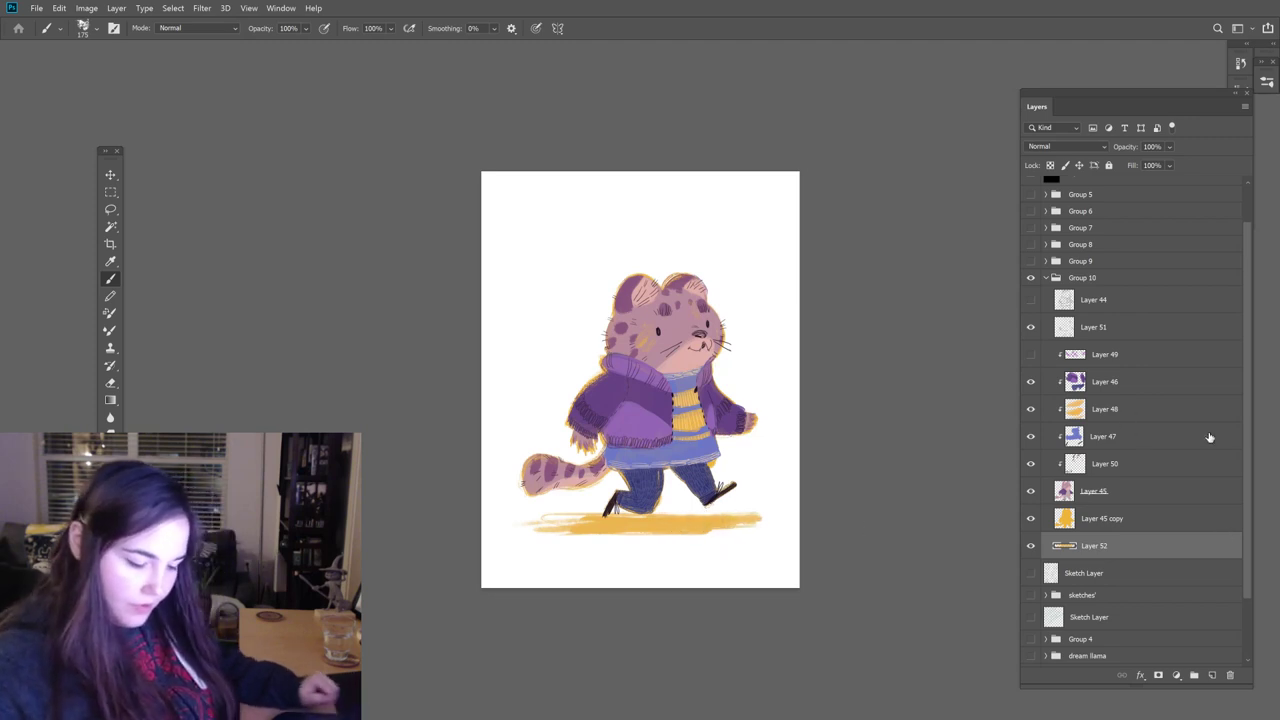
pyautogui.click(1046, 278)
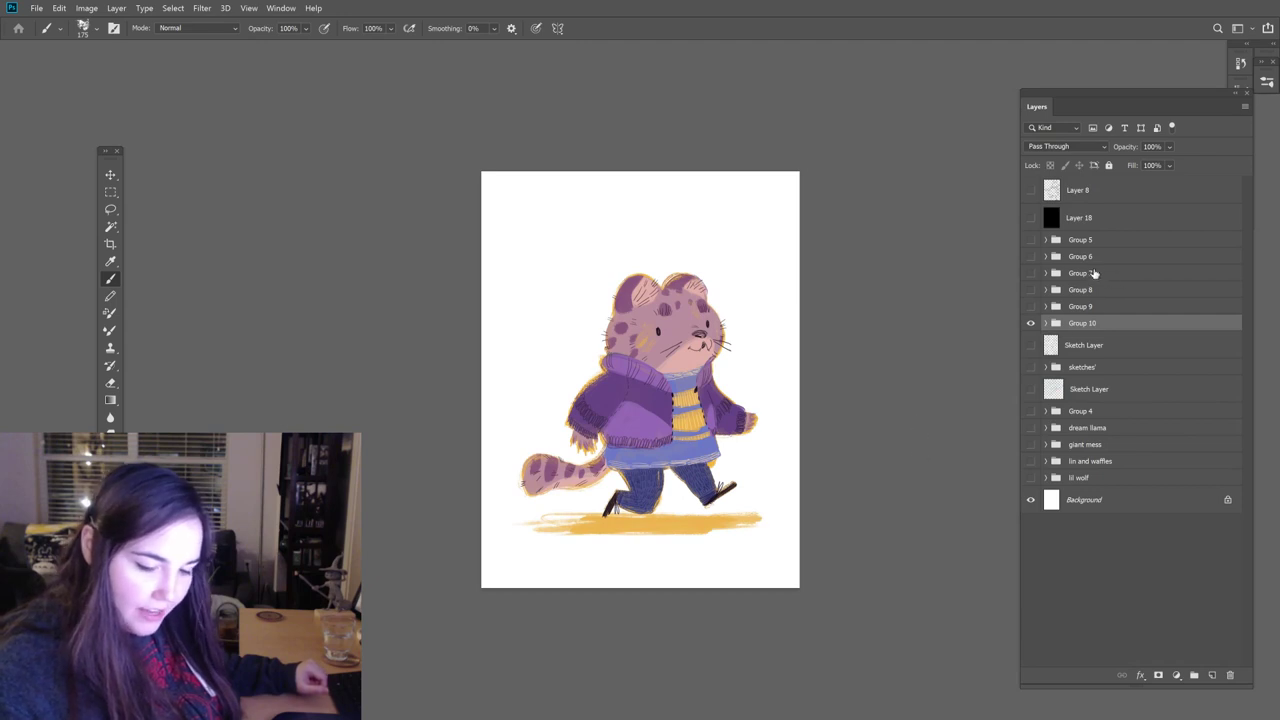
pyautogui.hotkey('ctrl', ',')
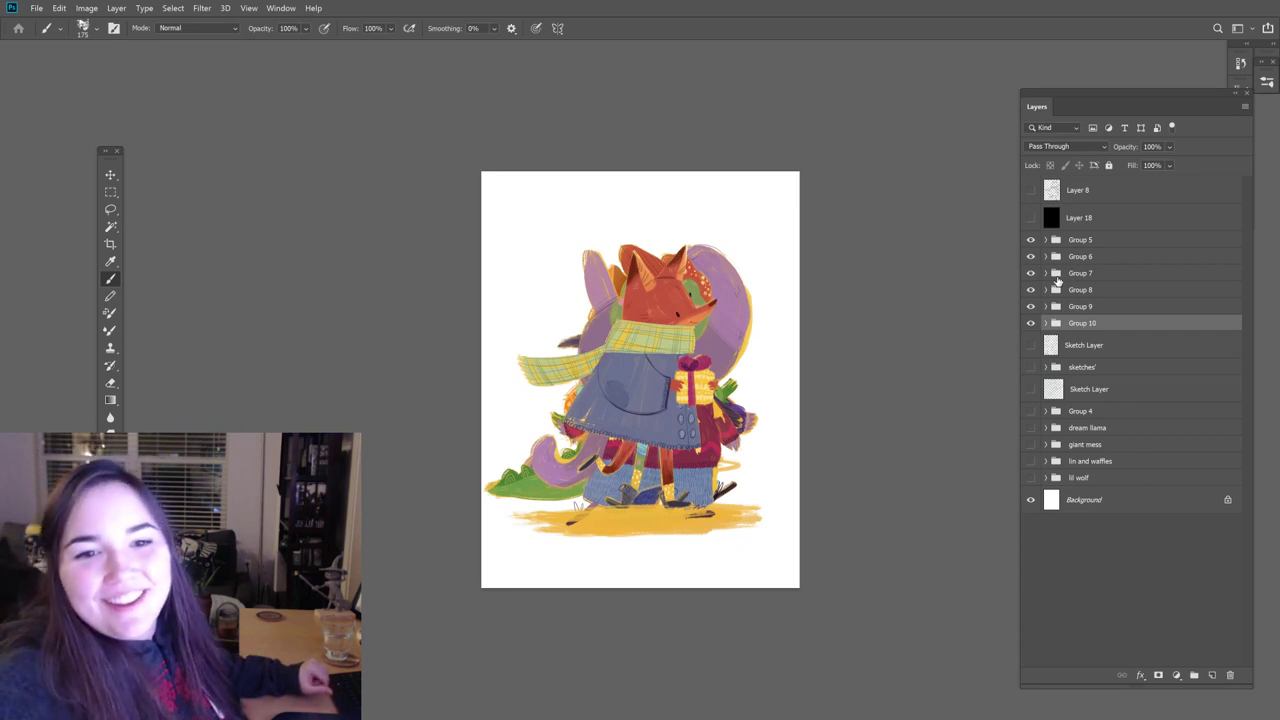
# Step: Copy Groups 5 through 9 above Layer 18 and move Group 10 up alongside the copies
pyautogui.click(1097, 244)
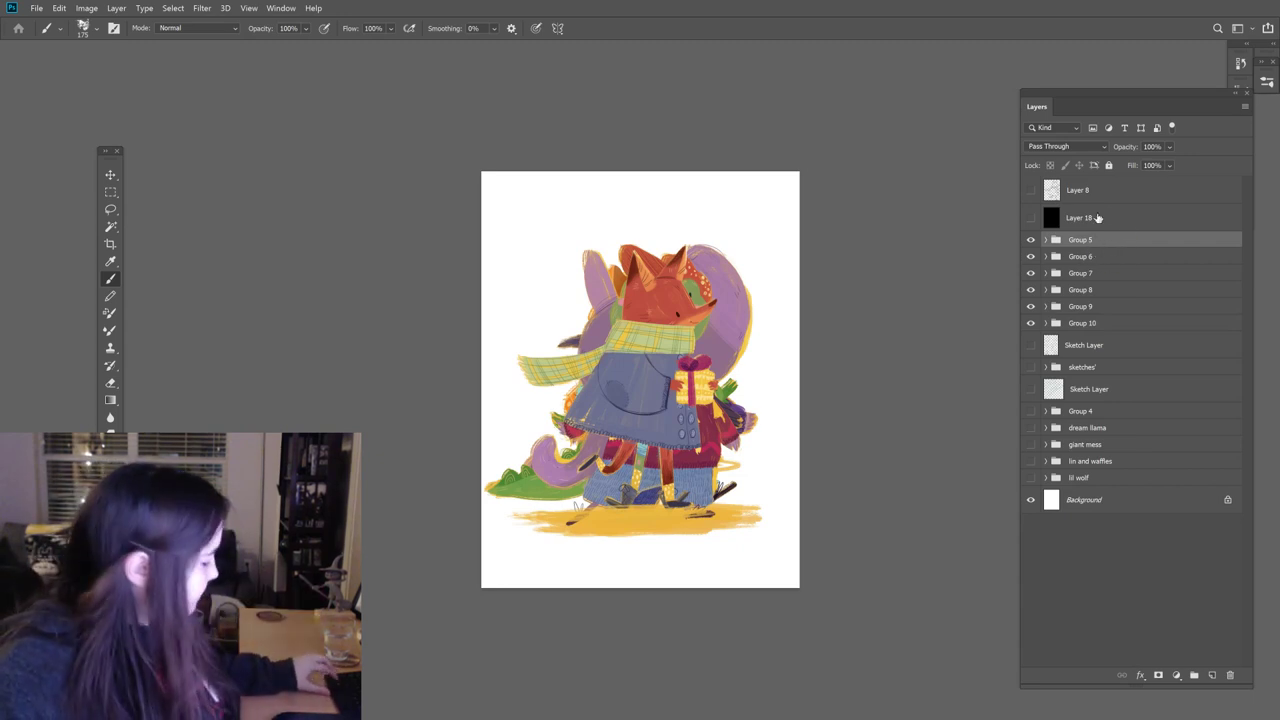
pyautogui.hotkey('ctrl', 'j')
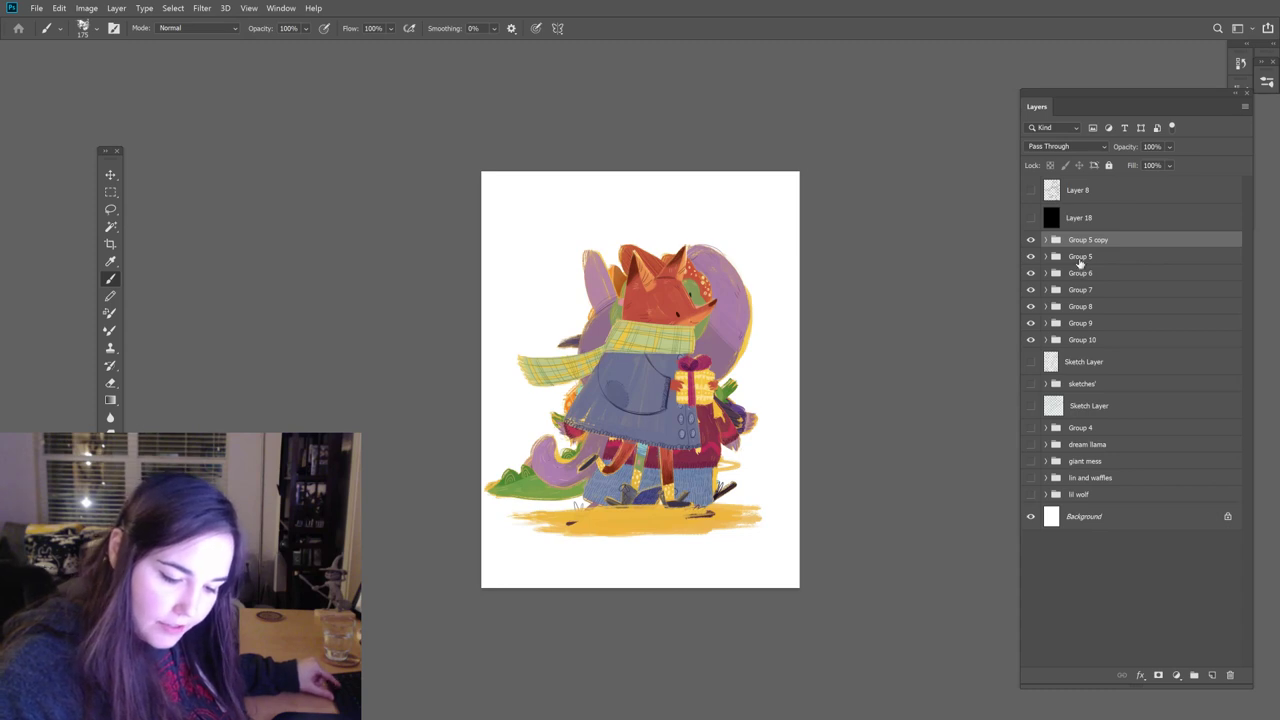
pyautogui.hotkey('ctrl', 'z')
pyautogui.moveTo(1079, 240); pyautogui.dragTo(1050, 207)
pyautogui.moveTo(1080, 275); pyautogui.dragTo(1078, 226)
pyautogui.moveTo(1073, 302); pyautogui.dragTo(1078, 241)
pyautogui.moveTo(1081, 340); pyautogui.dragTo(1100, 262)
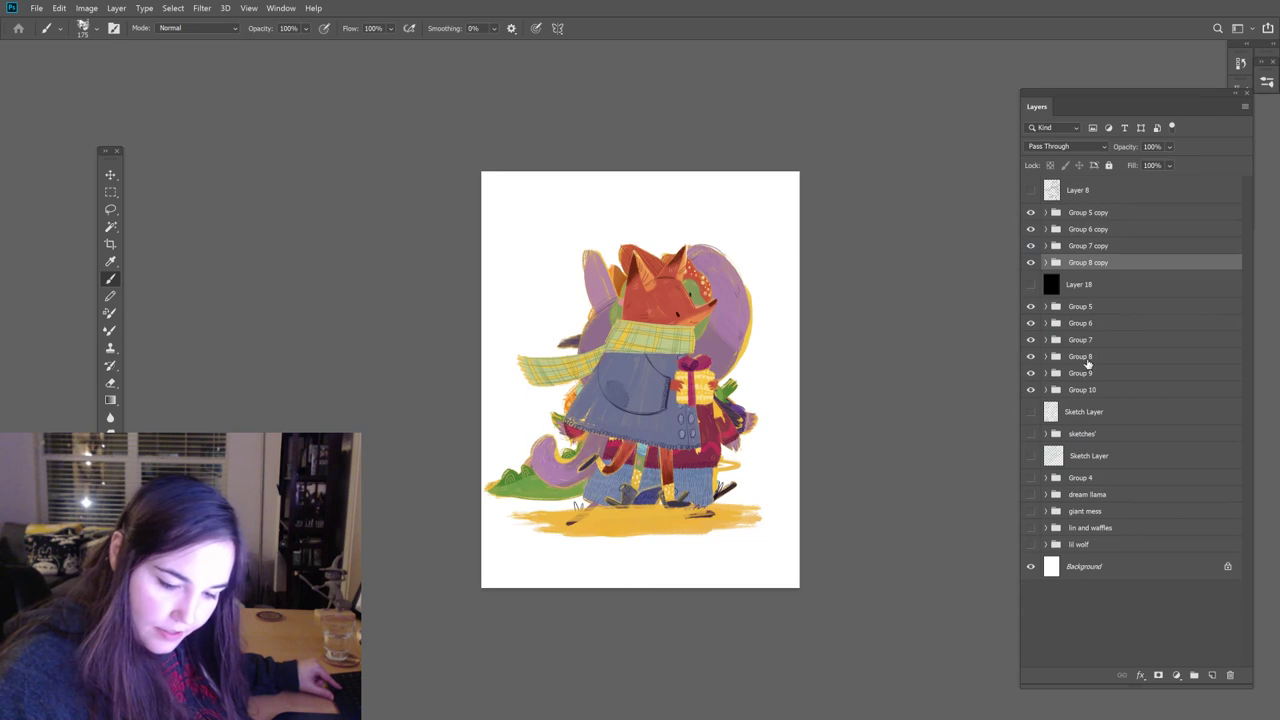
pyautogui.moveTo(1091, 373); pyautogui.dragTo(1108, 274)
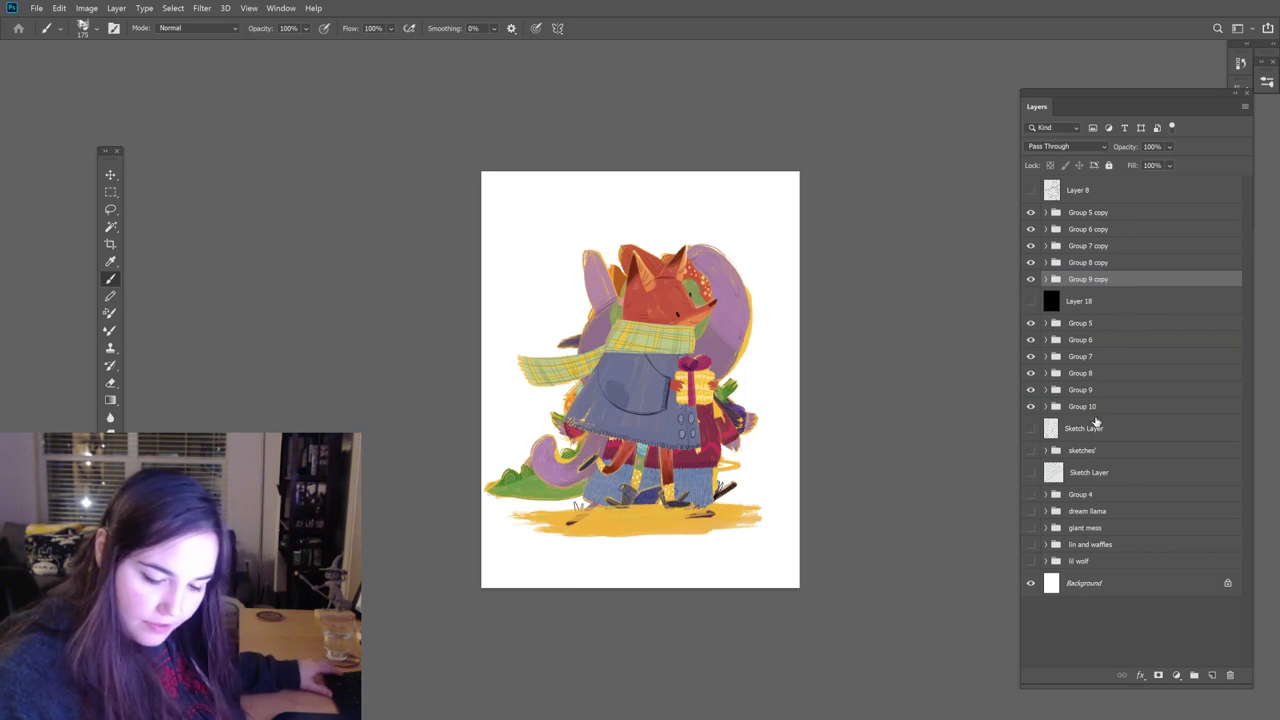
pyautogui.moveTo(1090, 410); pyautogui.dragTo(1120, 302)
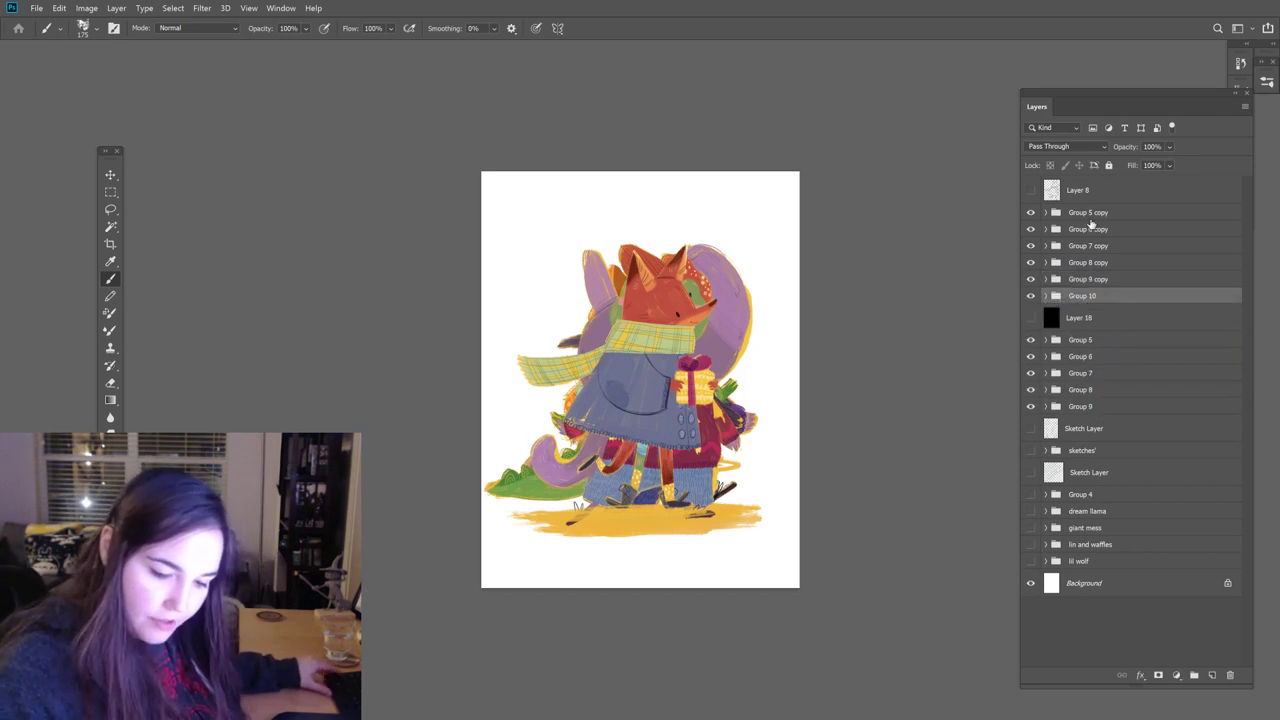
# Step: Merge each of the Group 5–9 copies and Group 10 into single layers
pyautogui.click(1104, 212)
pyautogui.hotkey('ctrl', 'e')
pyautogui.click(1104, 240)
pyautogui.hotkey('ctrl', 'e')
pyautogui.click(1100, 265)
pyautogui.hotkey('ctrl', 'e')
pyautogui.click(1095, 293)
pyautogui.hotkey('ctrl', 'e')
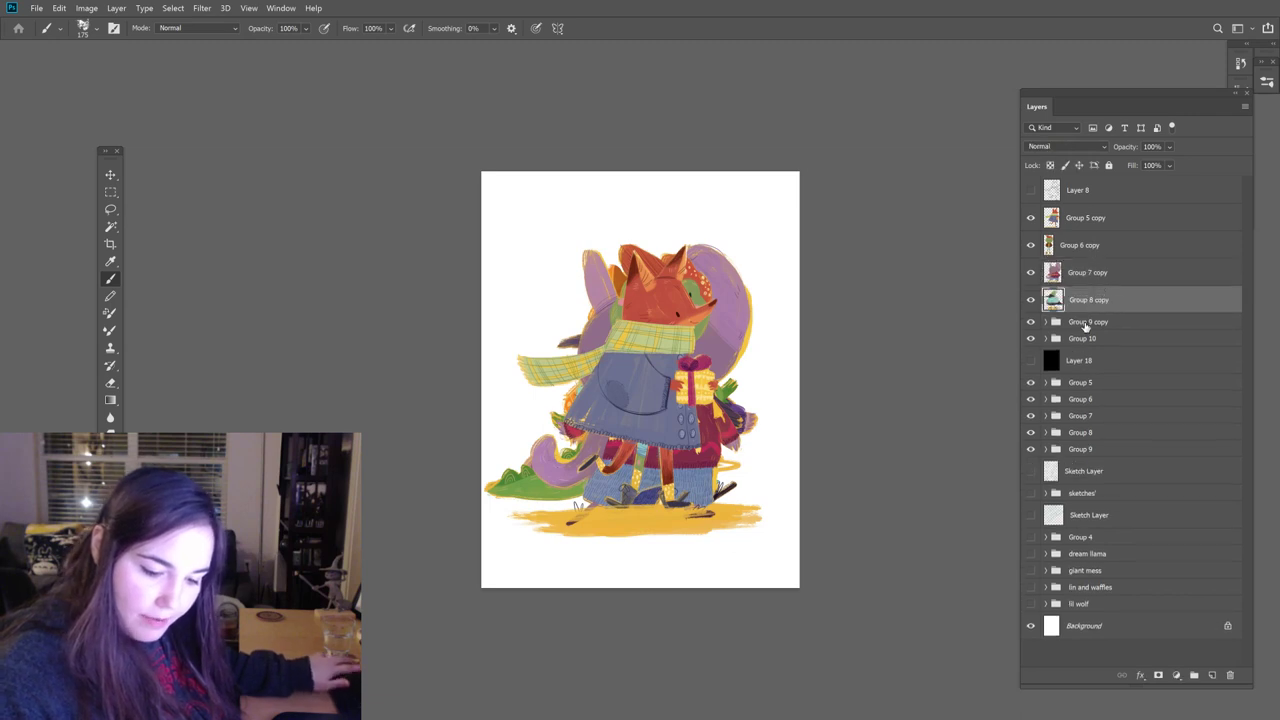
pyautogui.click(1096, 321)
pyautogui.hotkey('ctrl', 'e')
pyautogui.click(1097, 349)
pyautogui.hotkey('ctrl', 'e')
# Step: Hide the original Groups 5–9 and select all six merged character layers for resizing
pyautogui.moveTo(1031, 404); pyautogui.dragTo(1031, 470)
pyautogui.click(1084, 218)
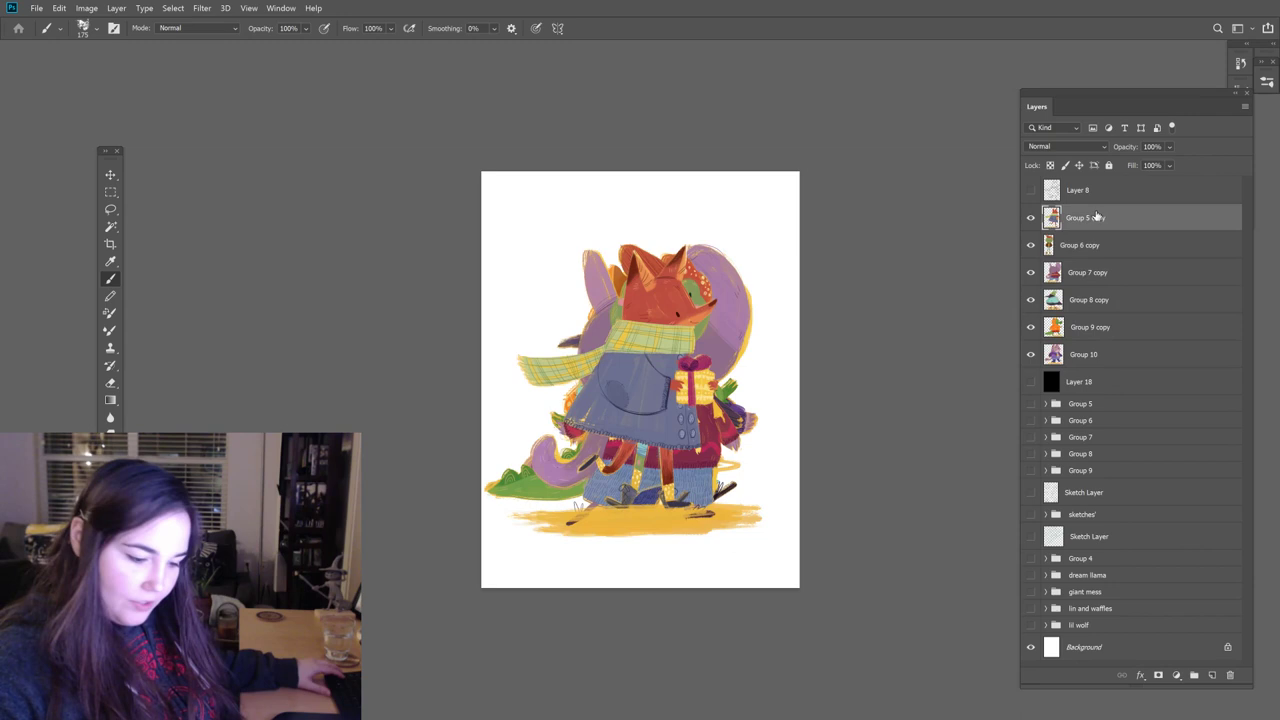
pyautogui.keyDown('shift'); pyautogui.click(1065, 354); pyautogui.keyUp('shift')
pyautogui.hotkey('ctrl', 't')
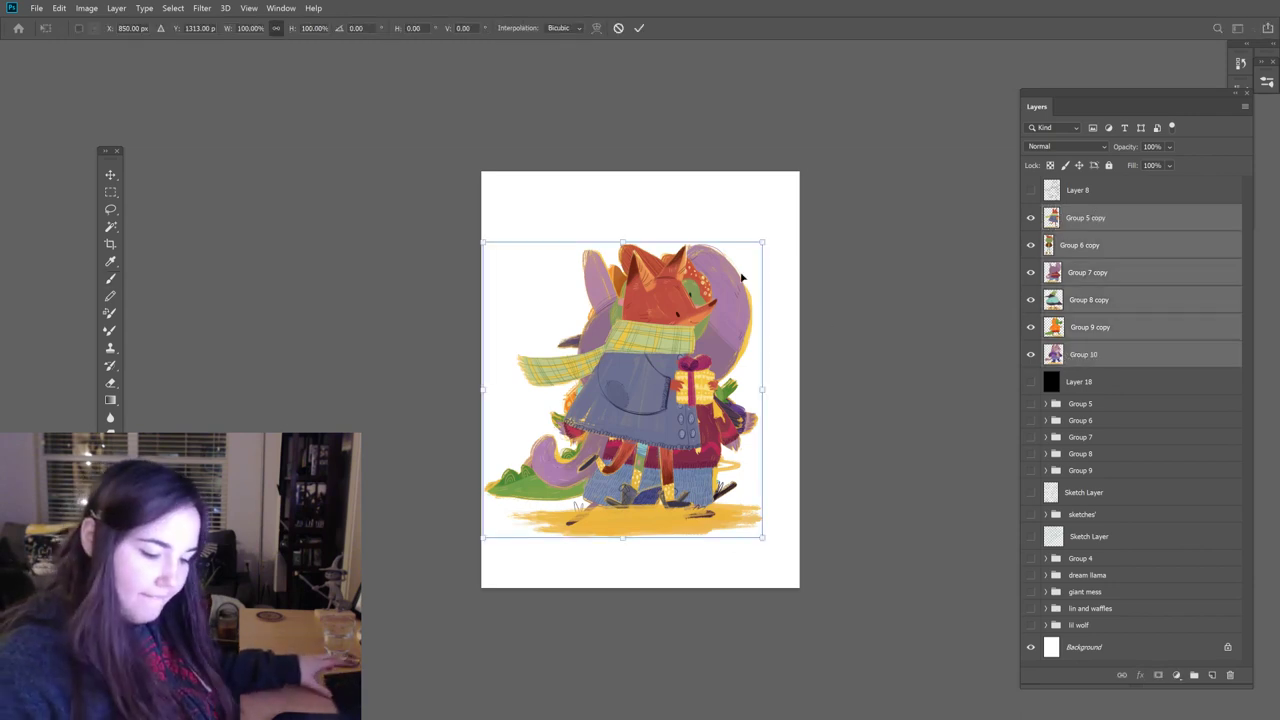
# Step: Scale the six merged characters down together and shift them slightly lower
pyautogui.moveTo(766, 240); pyautogui.dragTo(612, 278)
pyautogui.press('Return')
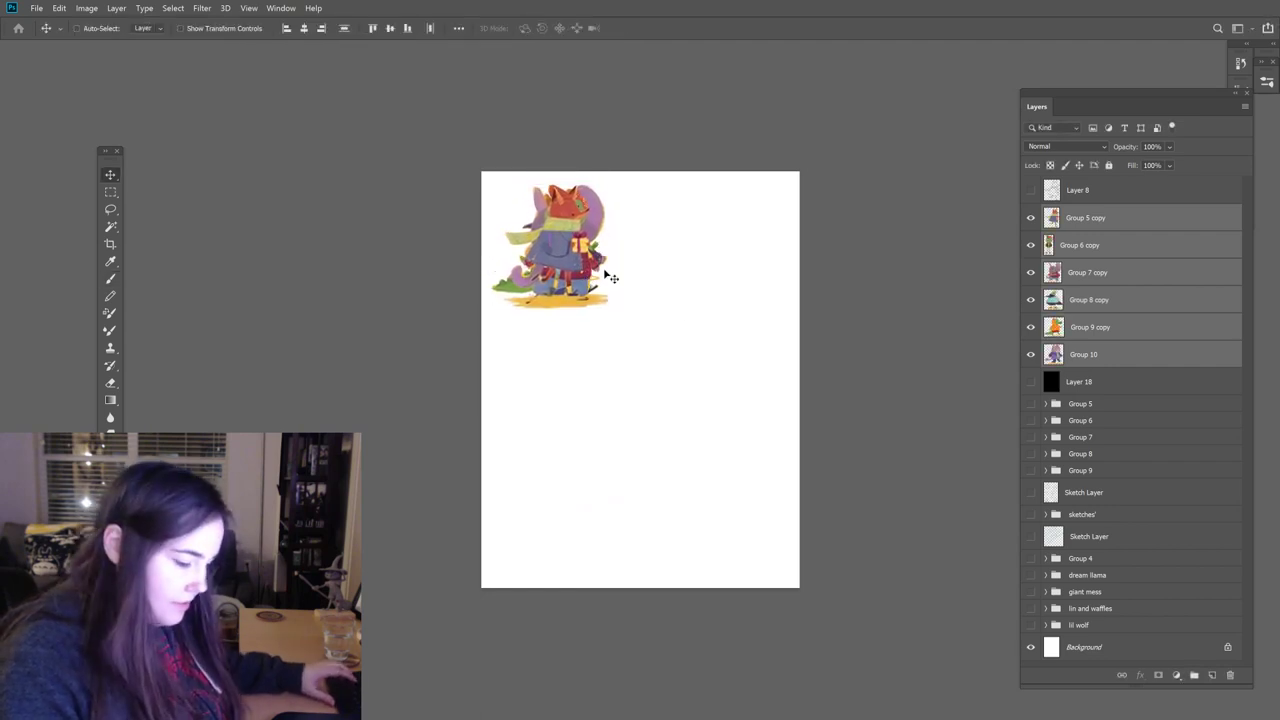
pyautogui.hotkey('ctrl', '+')
pyautogui.moveTo(760, 366); pyautogui.dragTo(763, 434)
pyautogui.hotkey('ctrl', '+')
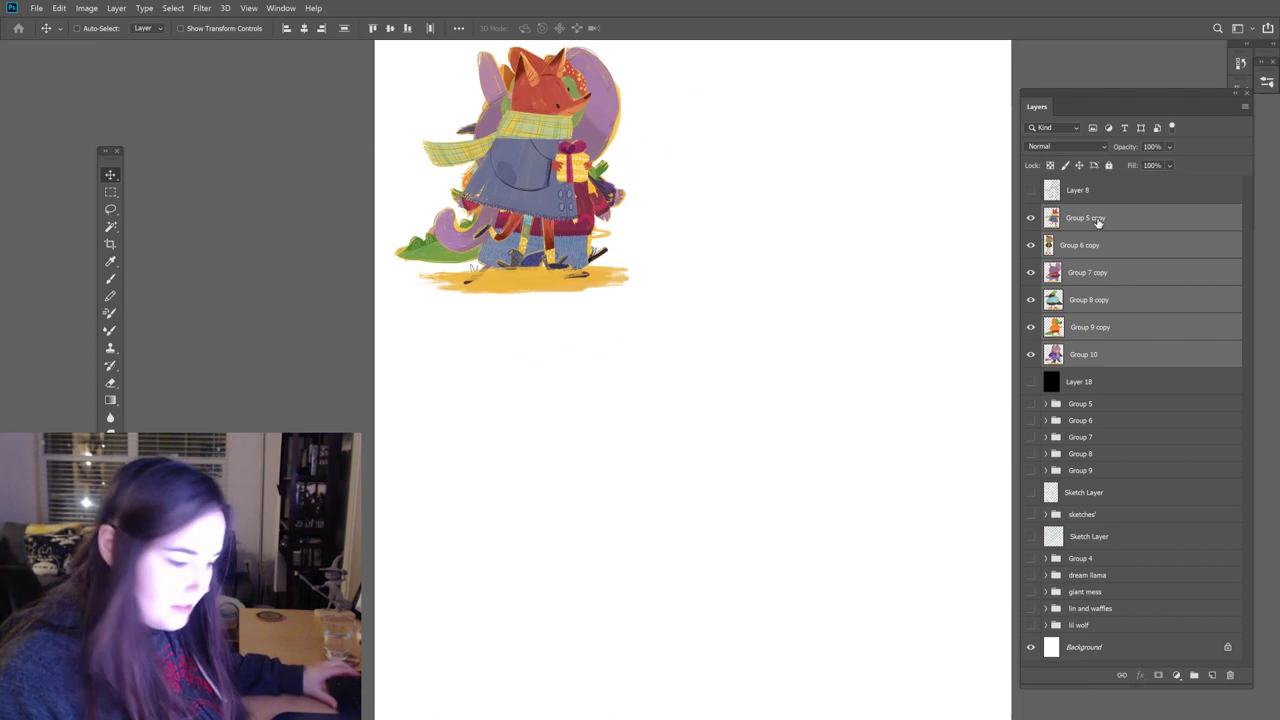
pyautogui.moveTo(630, 280); pyautogui.dragTo(630, 307)
# Step: Spread the frog and elephant to the right, and move the crow, crocodile and leopard downward
pyautogui.click(1099, 250)
pyautogui.moveTo(563, 256); pyautogui.dragTo(757, 257)
pyautogui.click(1100, 274)
pyautogui.moveTo(542, 235); pyautogui.dragTo(900, 253)
pyautogui.click(1094, 299)
pyautogui.moveTo(684, 309); pyautogui.dragTo(692, 511)
pyautogui.click(1100, 327)
pyautogui.moveTo(647, 325); pyautogui.dragTo(800, 571)
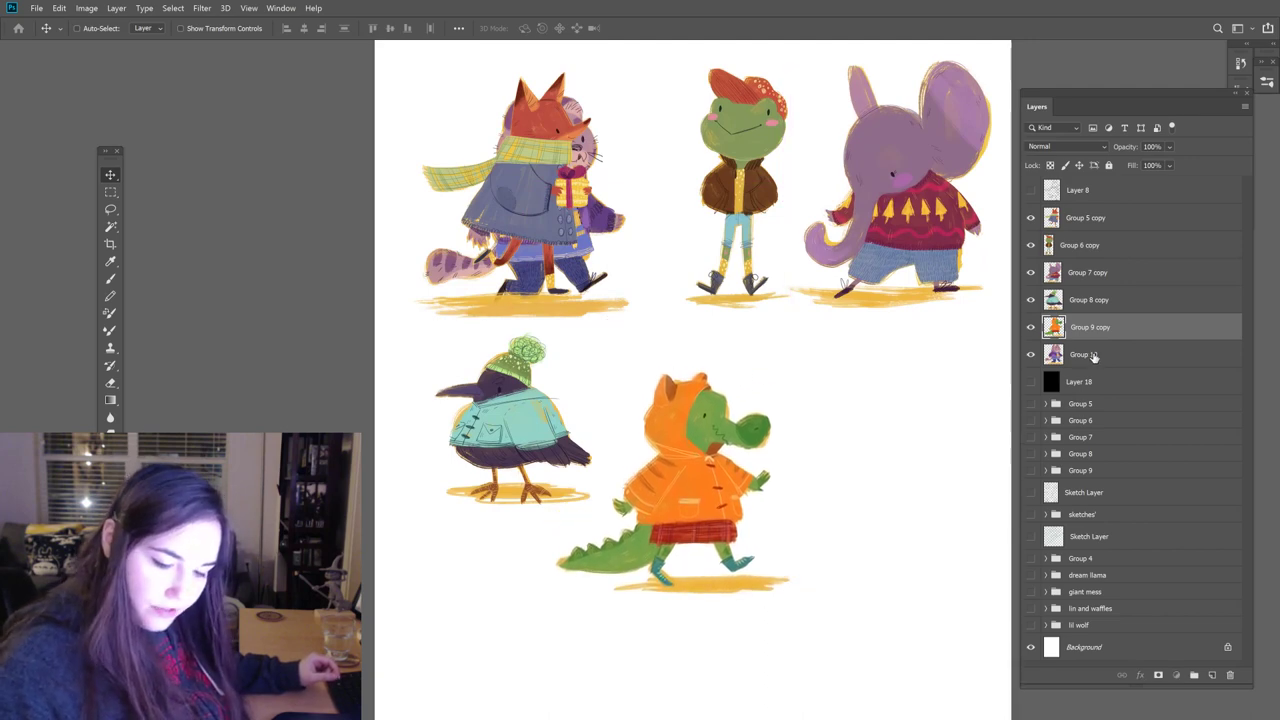
pyautogui.click(1095, 355)
pyautogui.moveTo(573, 206); pyautogui.dragTo(930, 444)
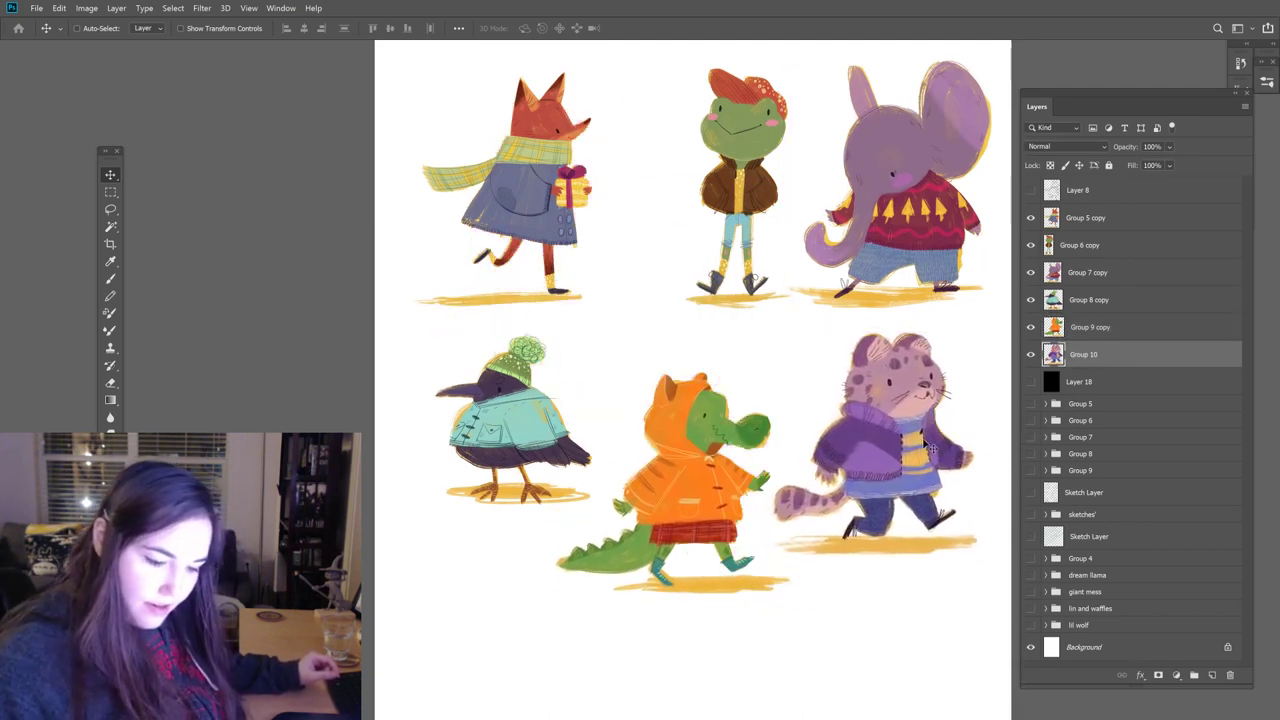
# Step: Arrange the bottom row with the snow leopard in the middle and the crocodile at right
pyautogui.moveTo(926, 570); pyautogui.dragTo(918, 609)
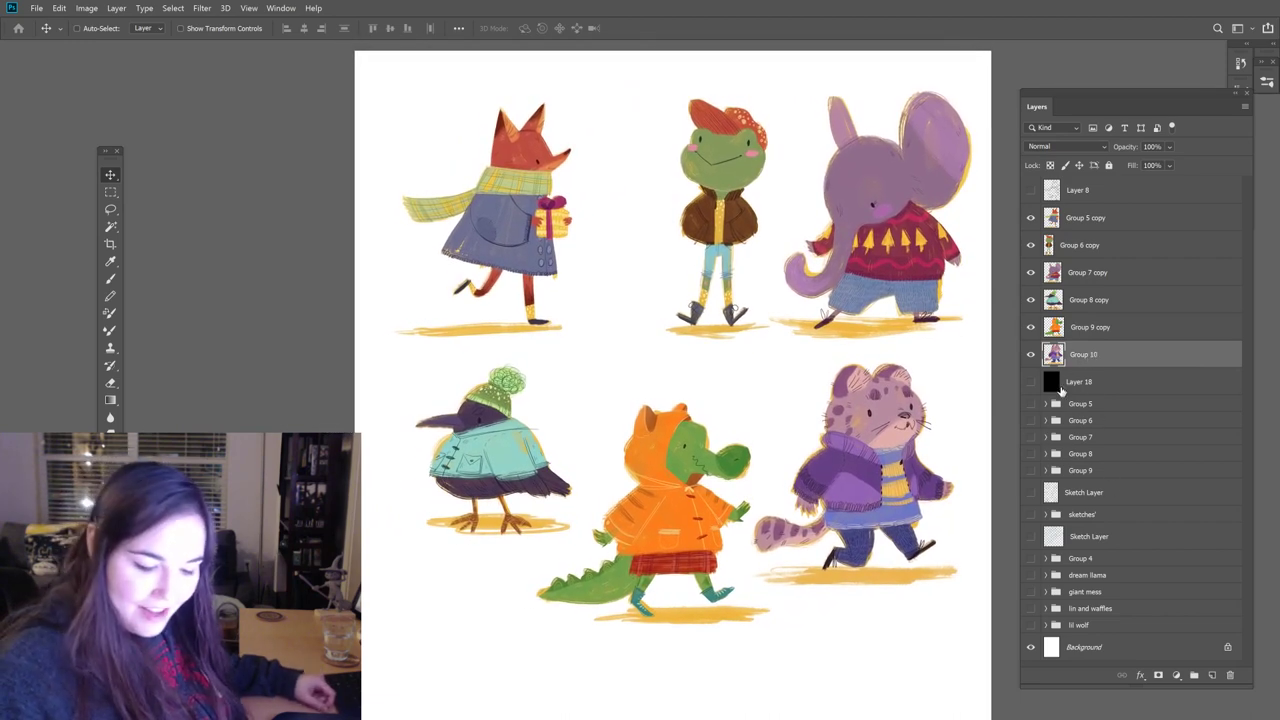
pyautogui.moveTo(932, 504); pyautogui.dragTo(618, 558)
pyautogui.keyDown('ctrl'); pyautogui.click(748, 532); pyautogui.keyUp('ctrl')
pyautogui.moveTo(748, 532); pyautogui.dragTo(927, 492)
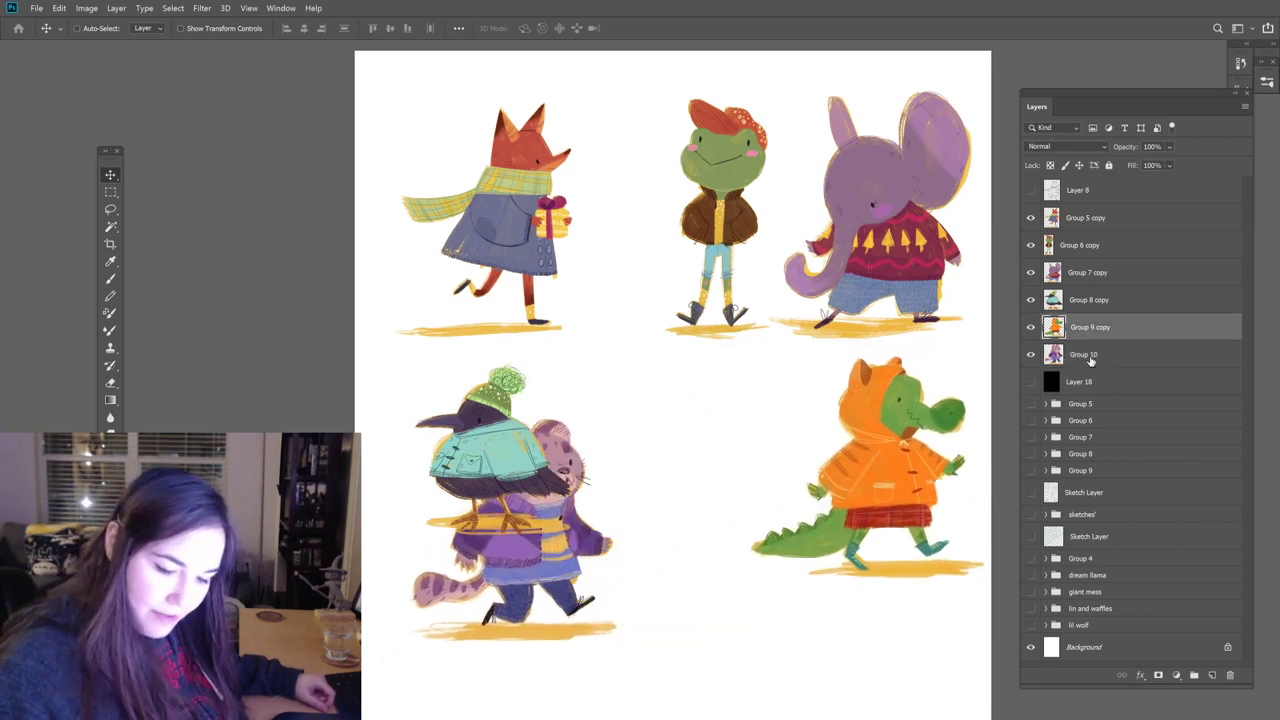
pyautogui.keyDown('ctrl'); pyautogui.click(626, 606); pyautogui.keyUp('ctrl')
pyautogui.moveTo(626, 606); pyautogui.dragTo(705, 658)
# Step: Place the frog top-middle and nudge the elephant, crocodile, crow and fox into aligned rows
pyautogui.click(1082, 248)
pyautogui.moveTo(785, 305); pyautogui.dragTo(740, 360)
pyautogui.keyDown('ctrl'); pyautogui.click(878, 262); pyautogui.keyUp('ctrl')
pyautogui.moveTo(878, 262); pyautogui.dragTo(858, 266)
pyautogui.keyDown('ctrl'); pyautogui.click(898, 372); pyautogui.keyUp('ctrl')
pyautogui.moveTo(898, 372); pyautogui.dragTo(884, 370)
pyautogui.moveTo(515, 425); pyautogui.dragTo(511, 440)
pyautogui.moveTo(545, 188); pyautogui.dragTo(548, 200)
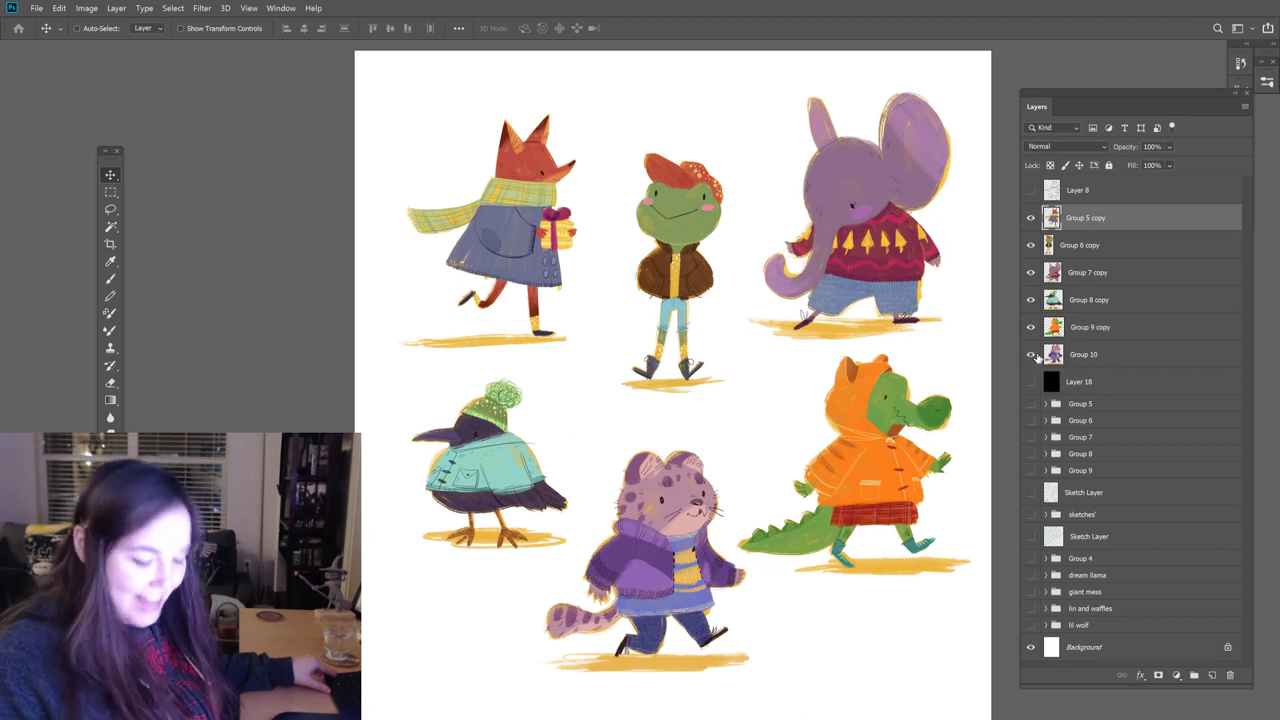
# Step: Zoom out to check the whole page, undo the change that pushed the characters off it, and zoom back in
pyautogui.press('ctrl')
pyautogui.hotkey('ctrl', '-')
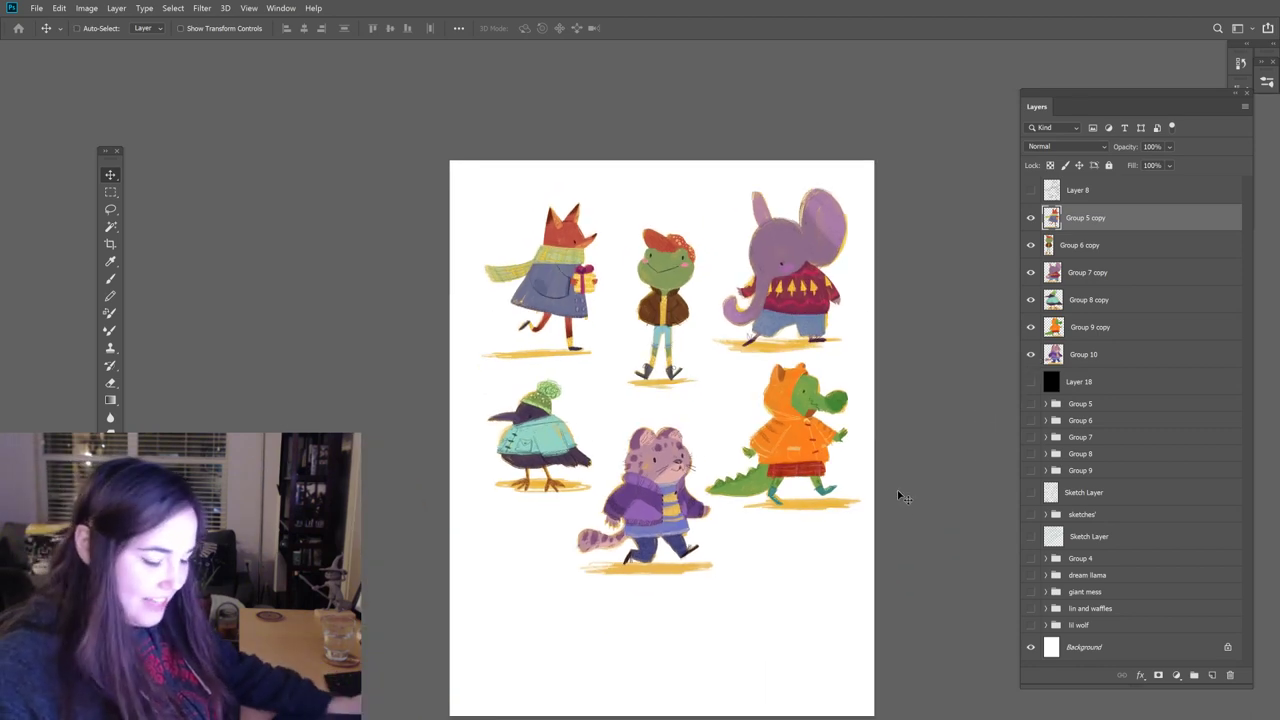
pyautogui.hotkey('ctrl', 'z')
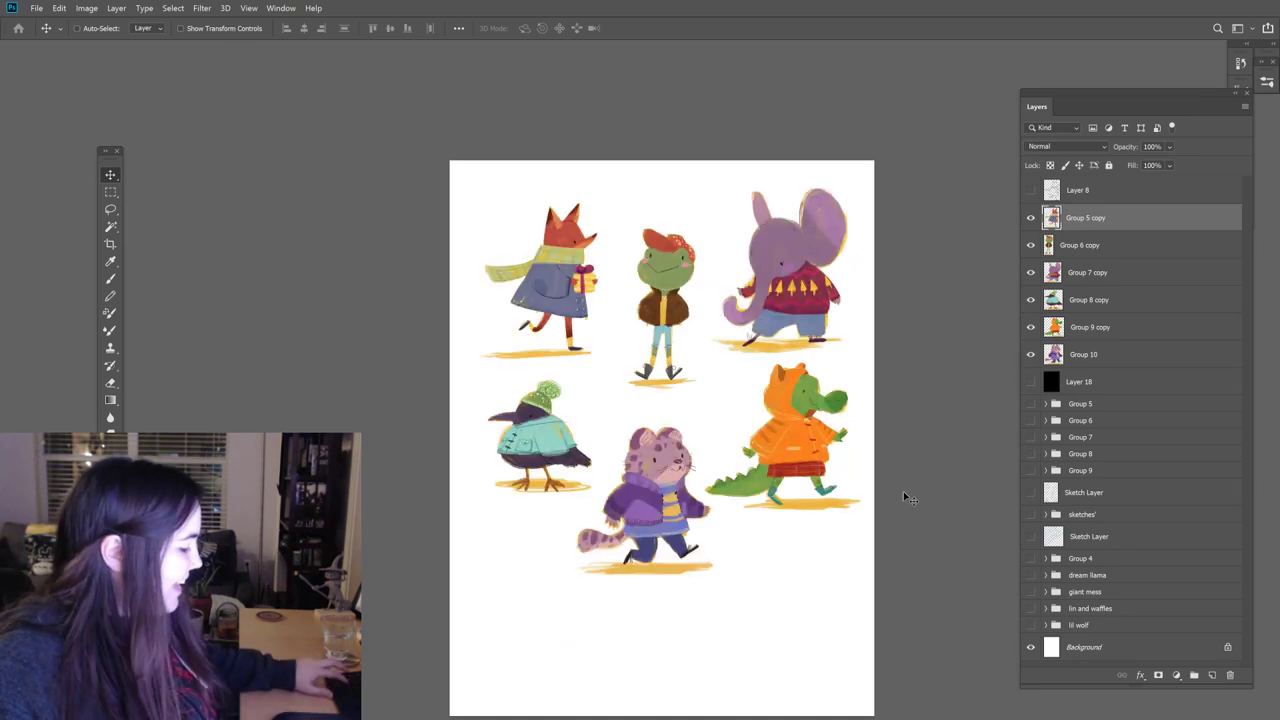
pyautogui.hotkey('ctrl', '+')
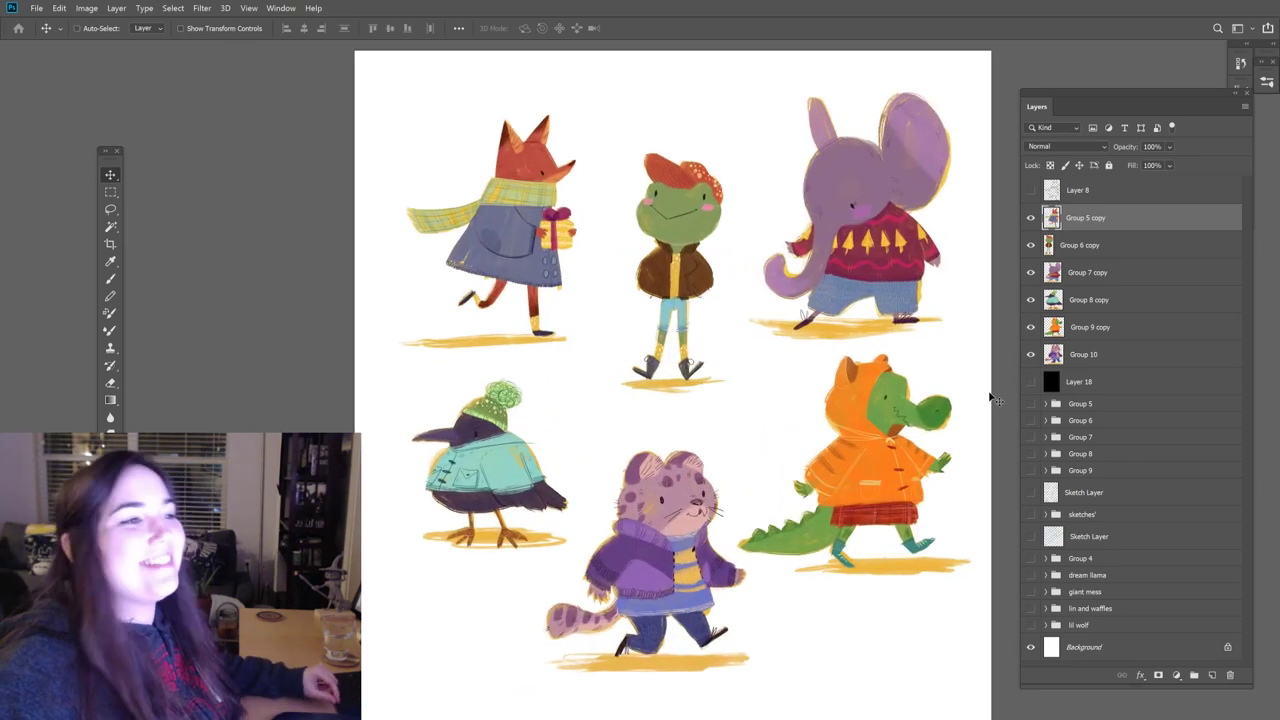